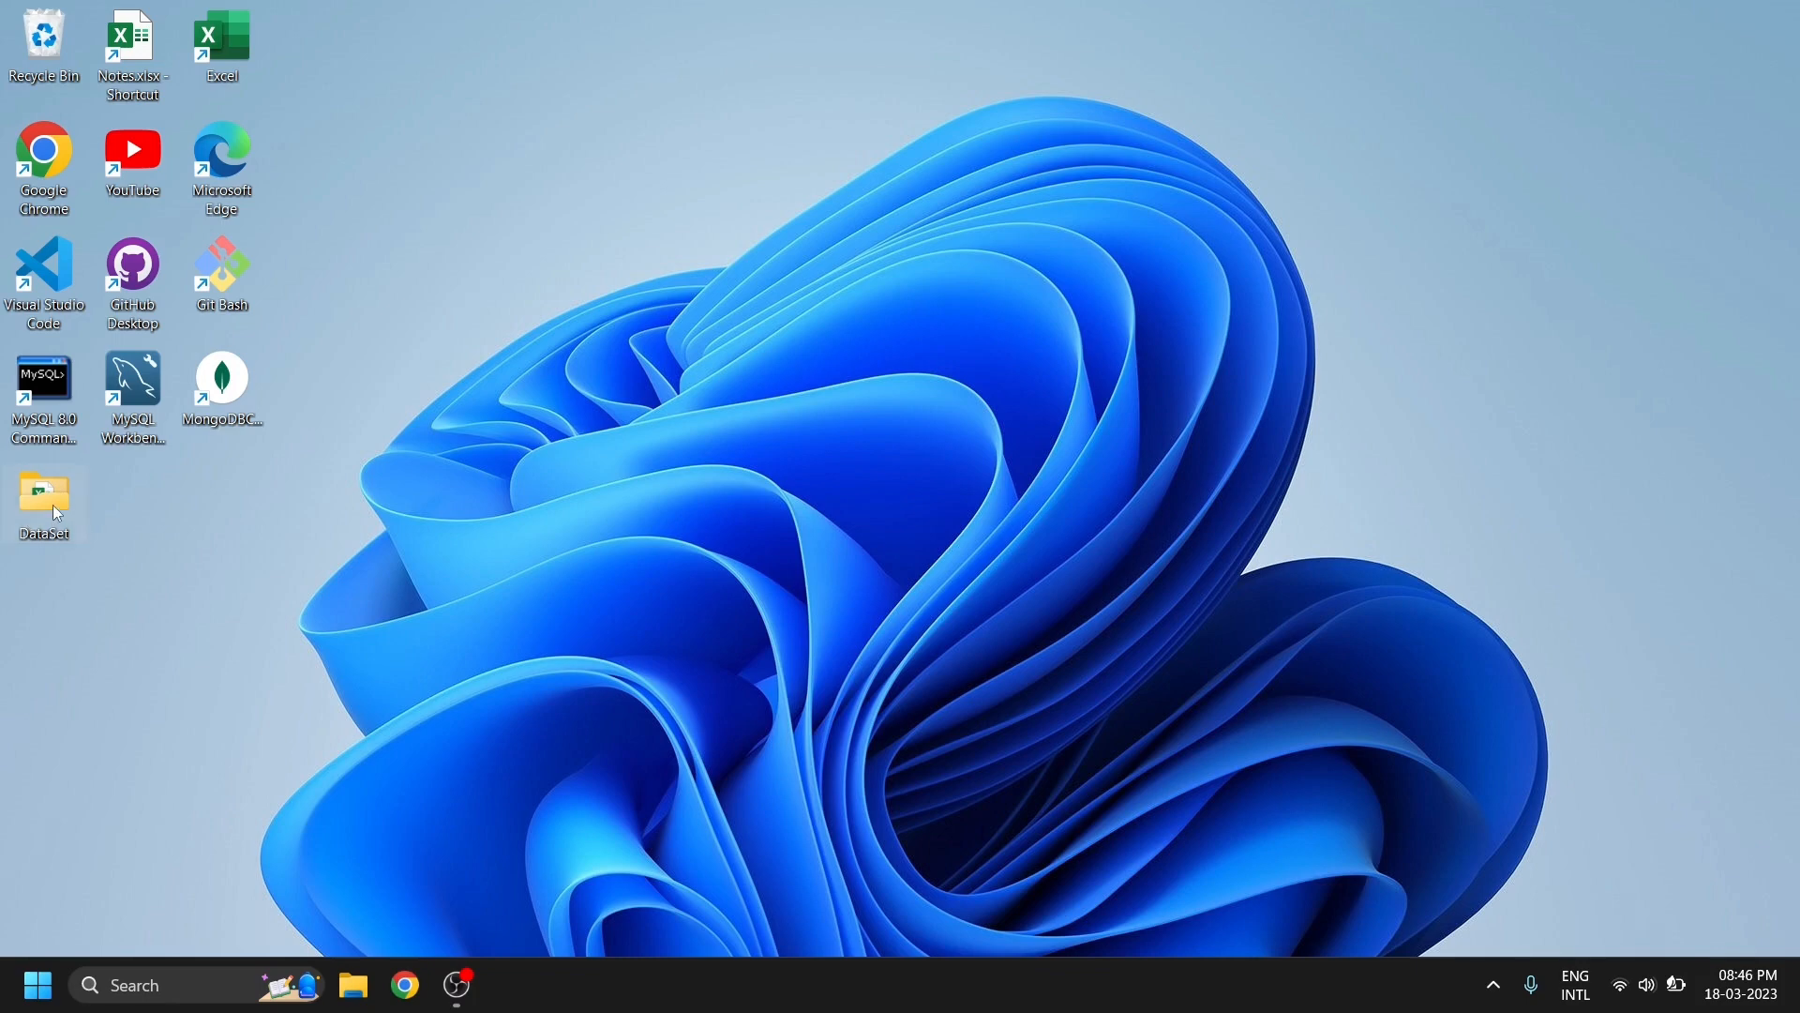
- Open ML_ALL_benchmarks.csv from the DataSet folder on the desktop and save it as an Excel workbook (.xlsx)
double_click(53, 505)
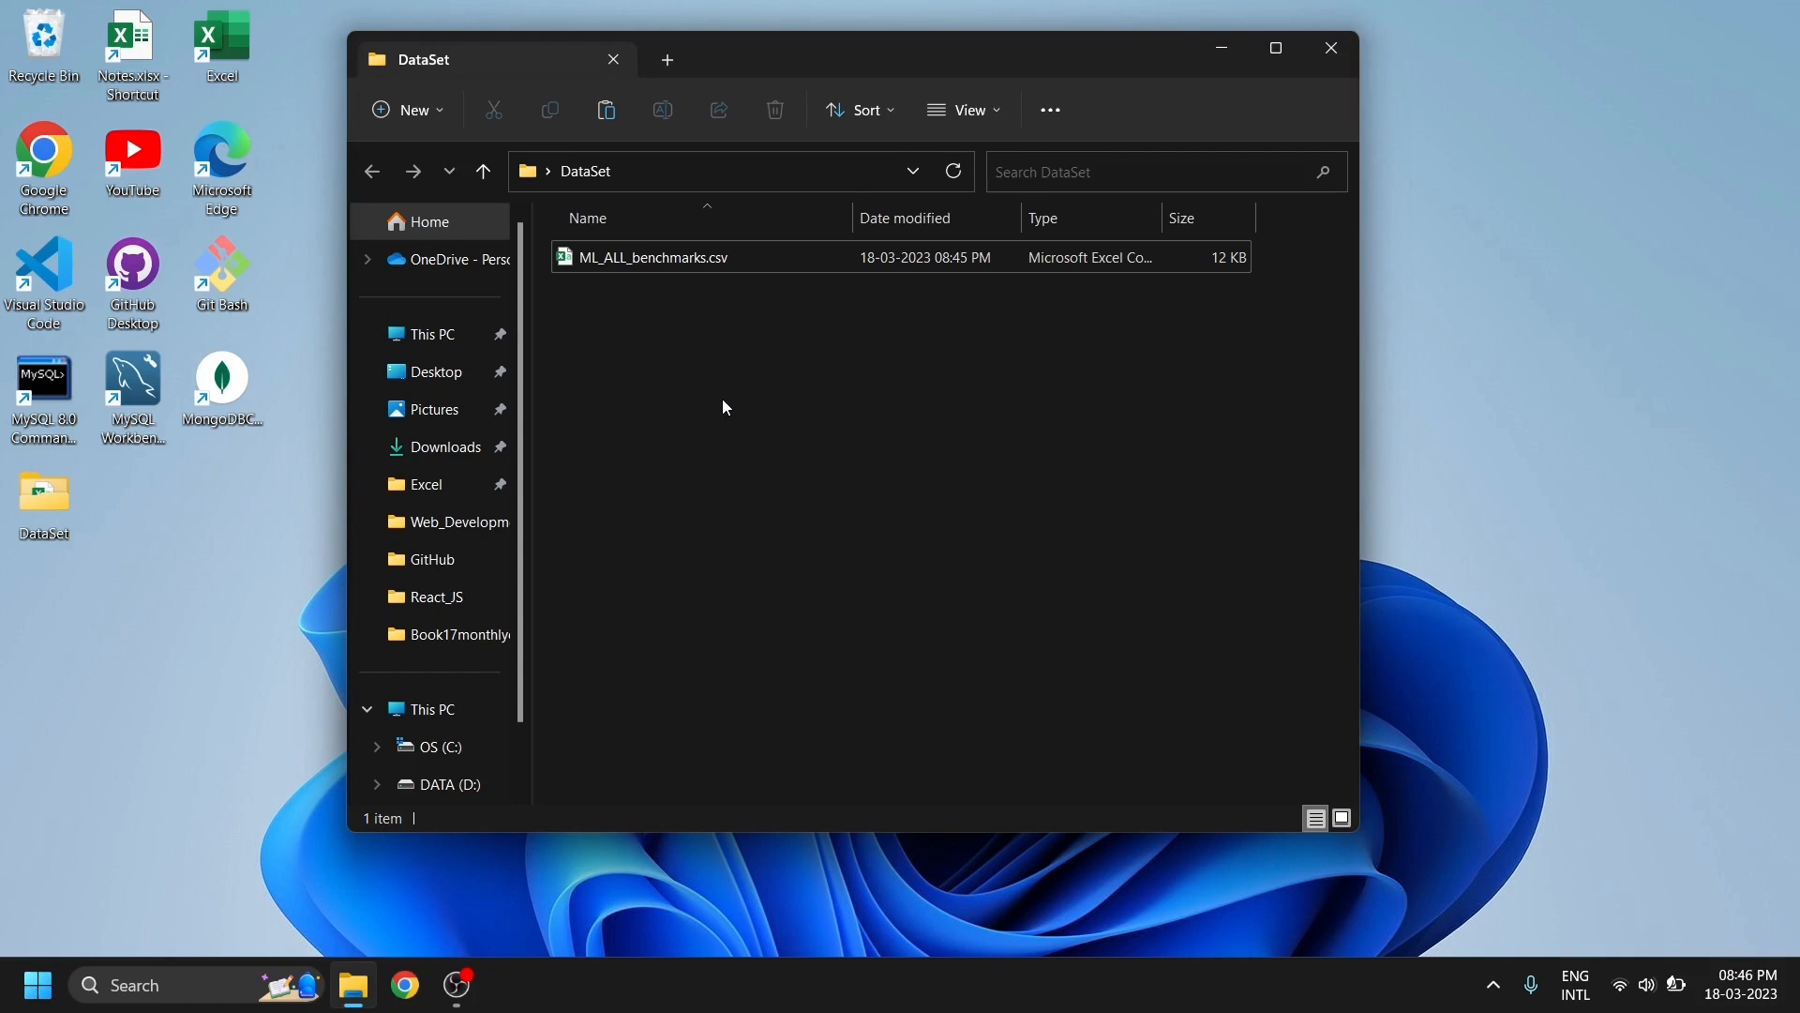
double_click(751, 257)
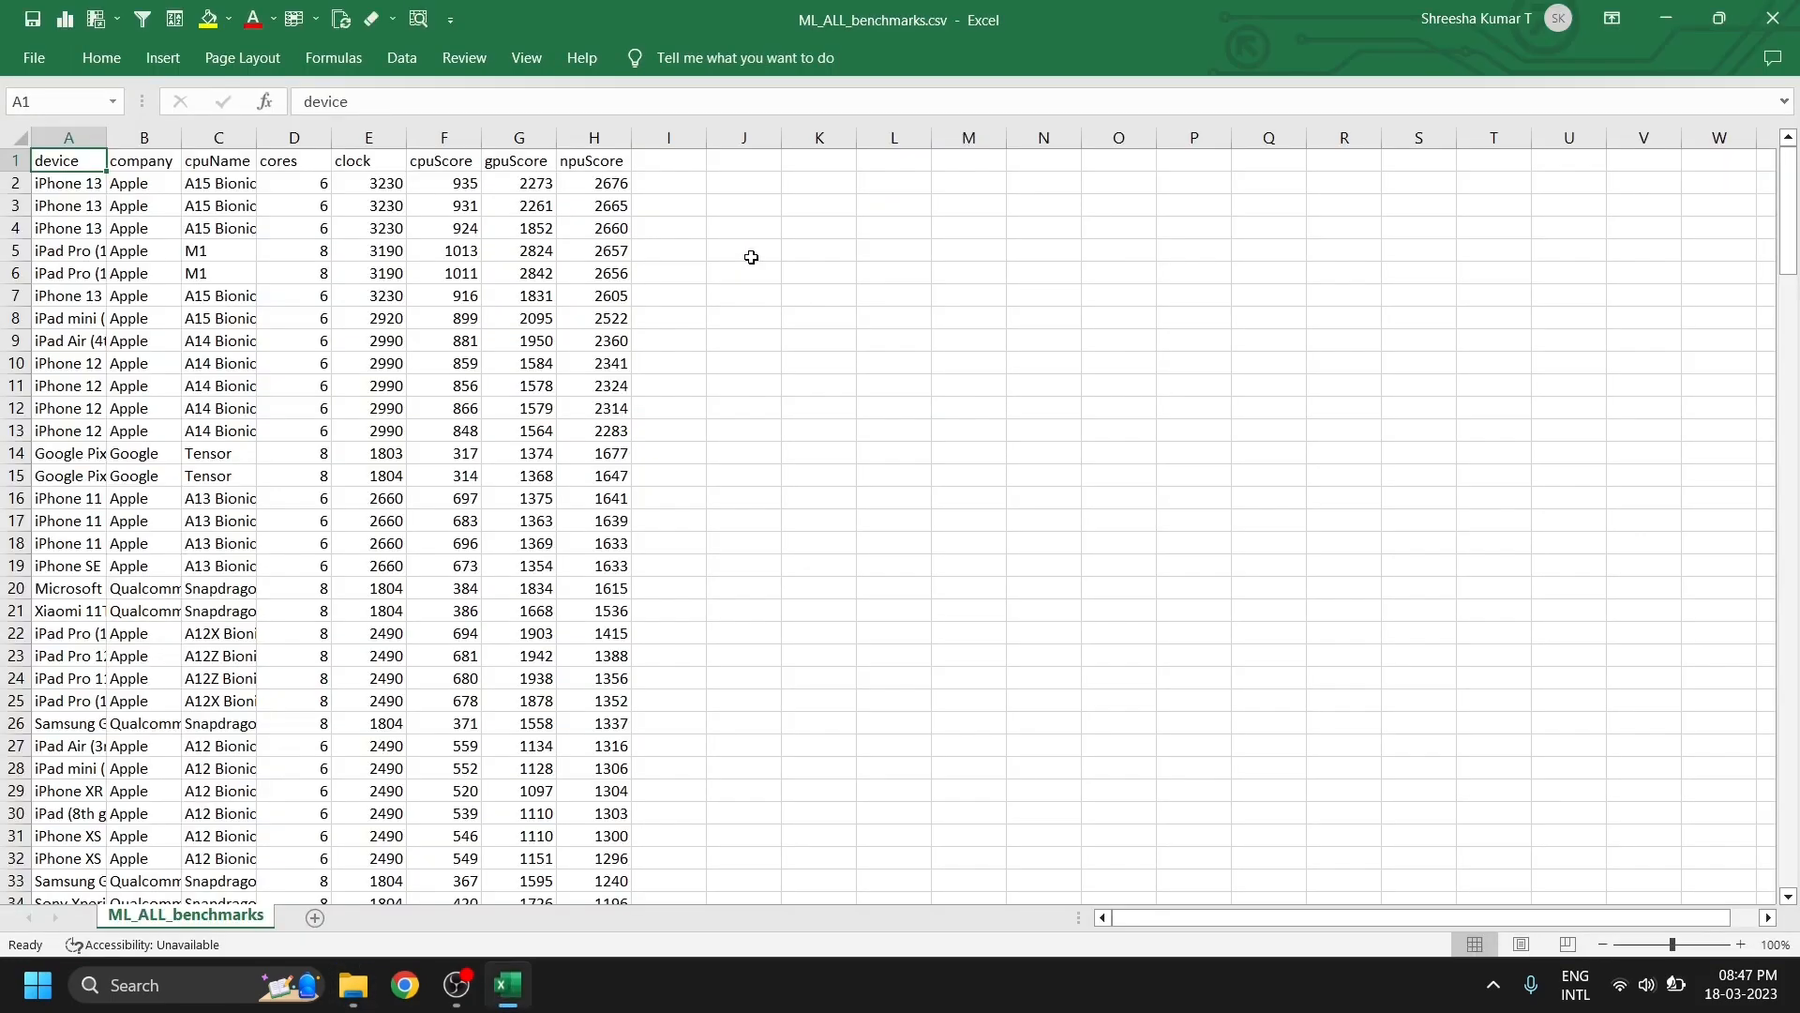
click(33, 55)
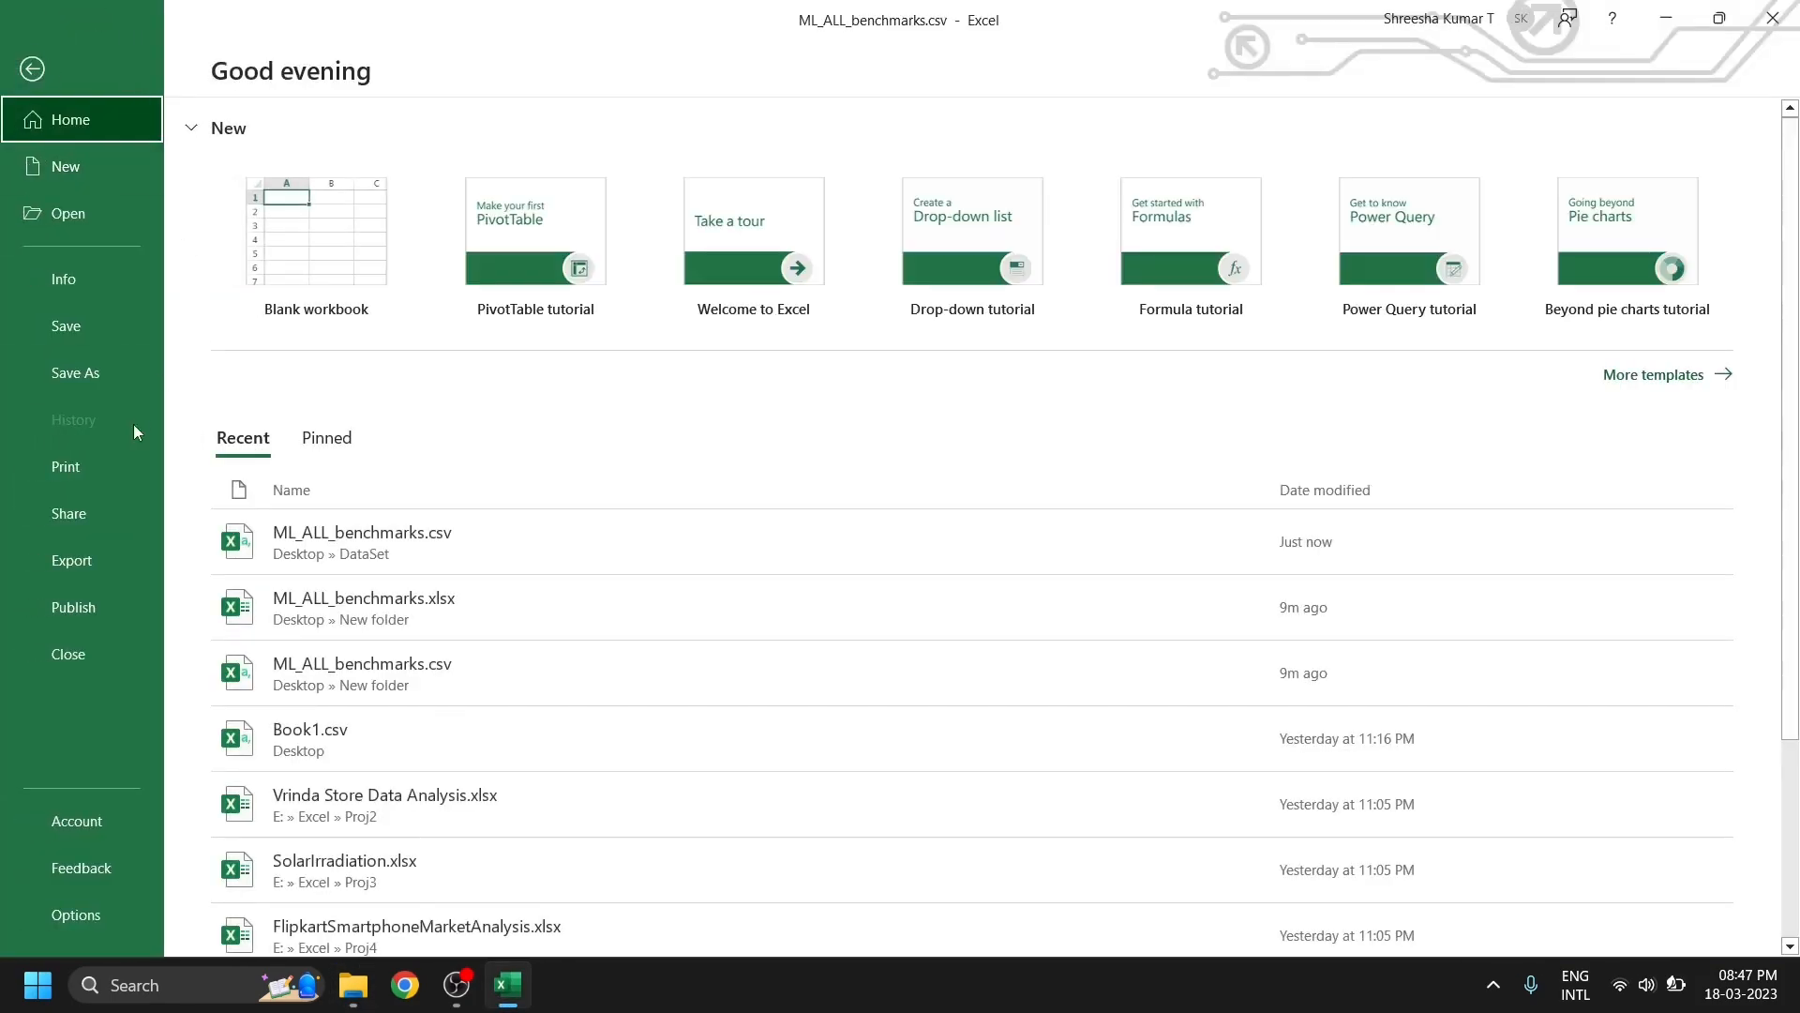
click(131, 373)
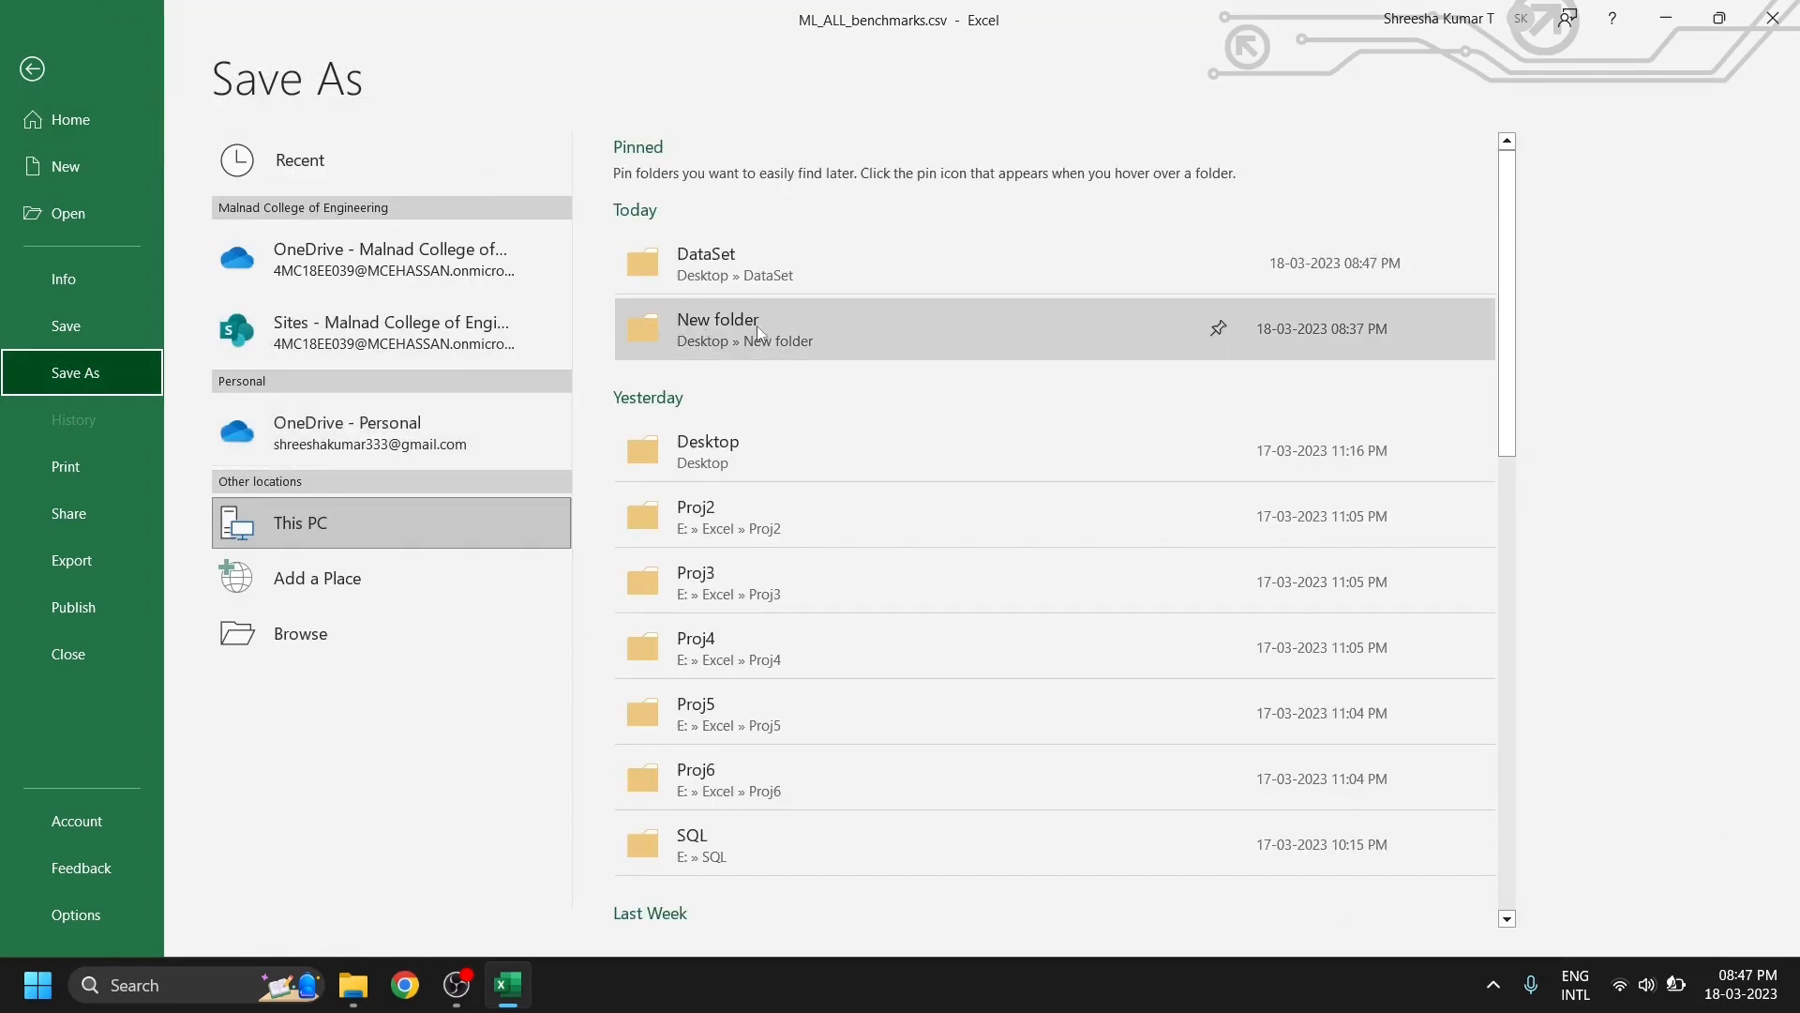
click(380, 662)
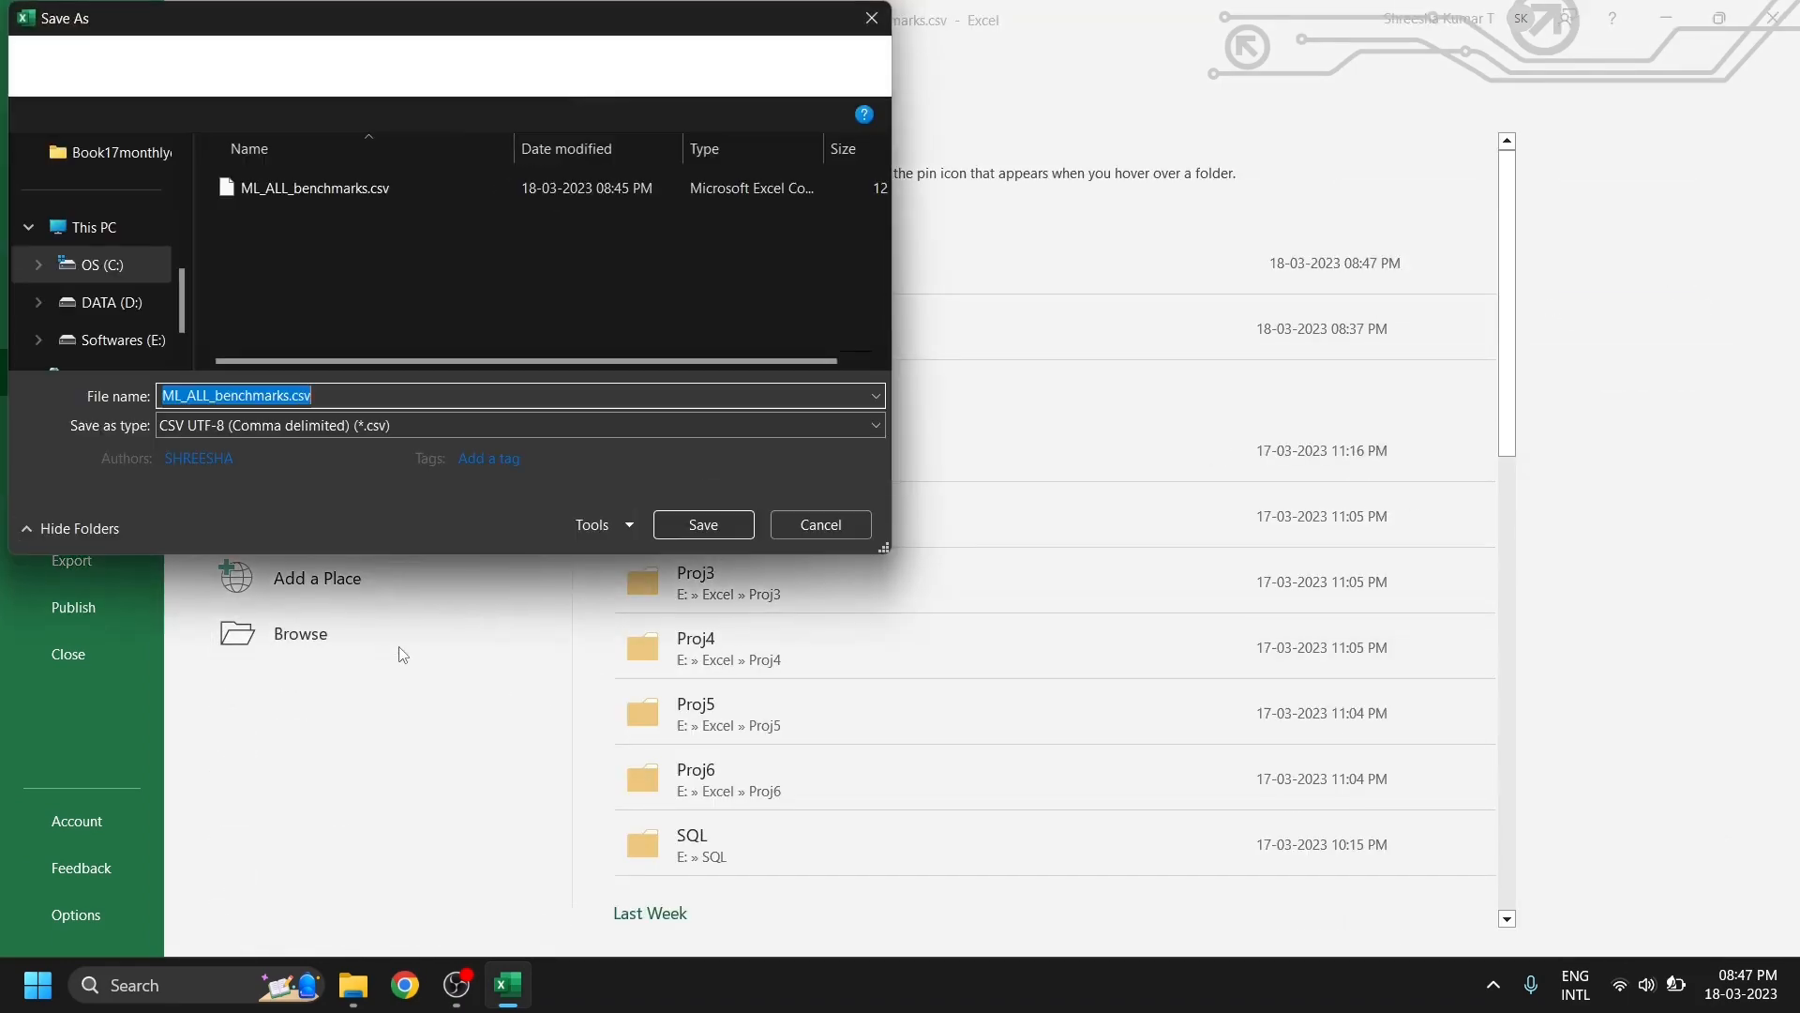
click(433, 424)
click(433, 454)
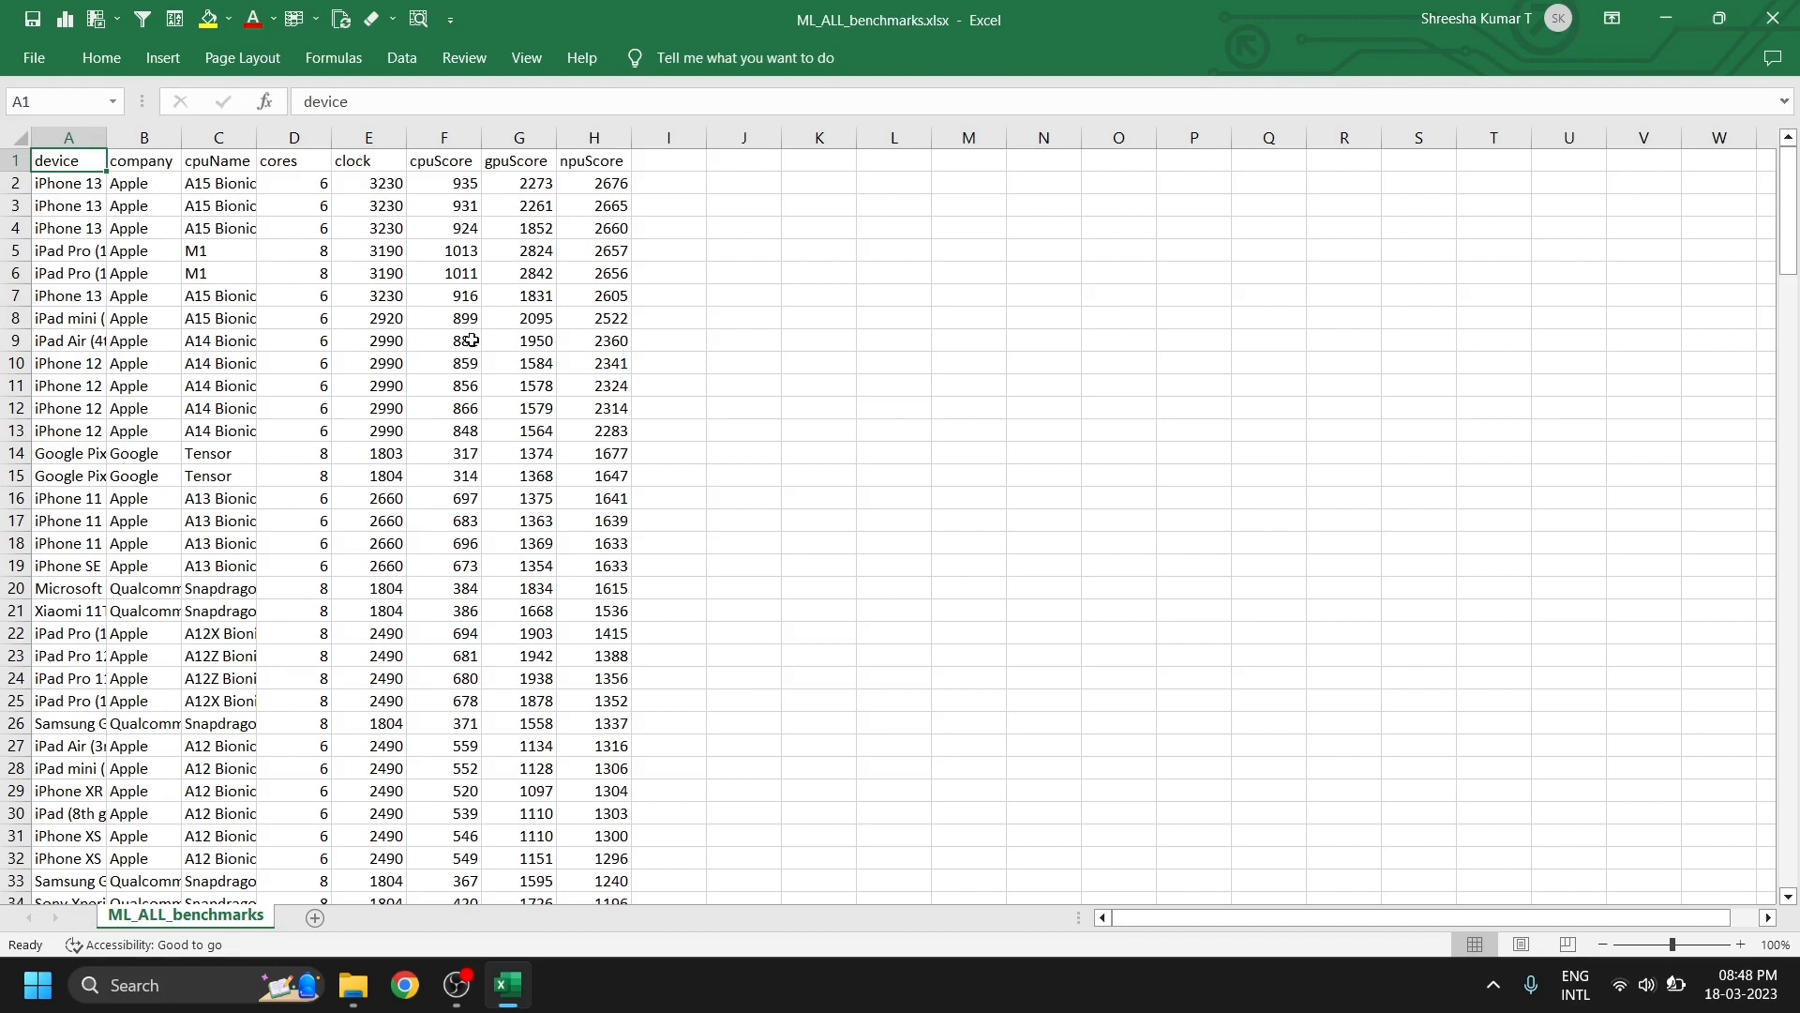
- Look through the benchmark rows and examine the company, cpuName and cores columns
scroll(647, 558, down, 7)
scroll(657, 561, down, 11)
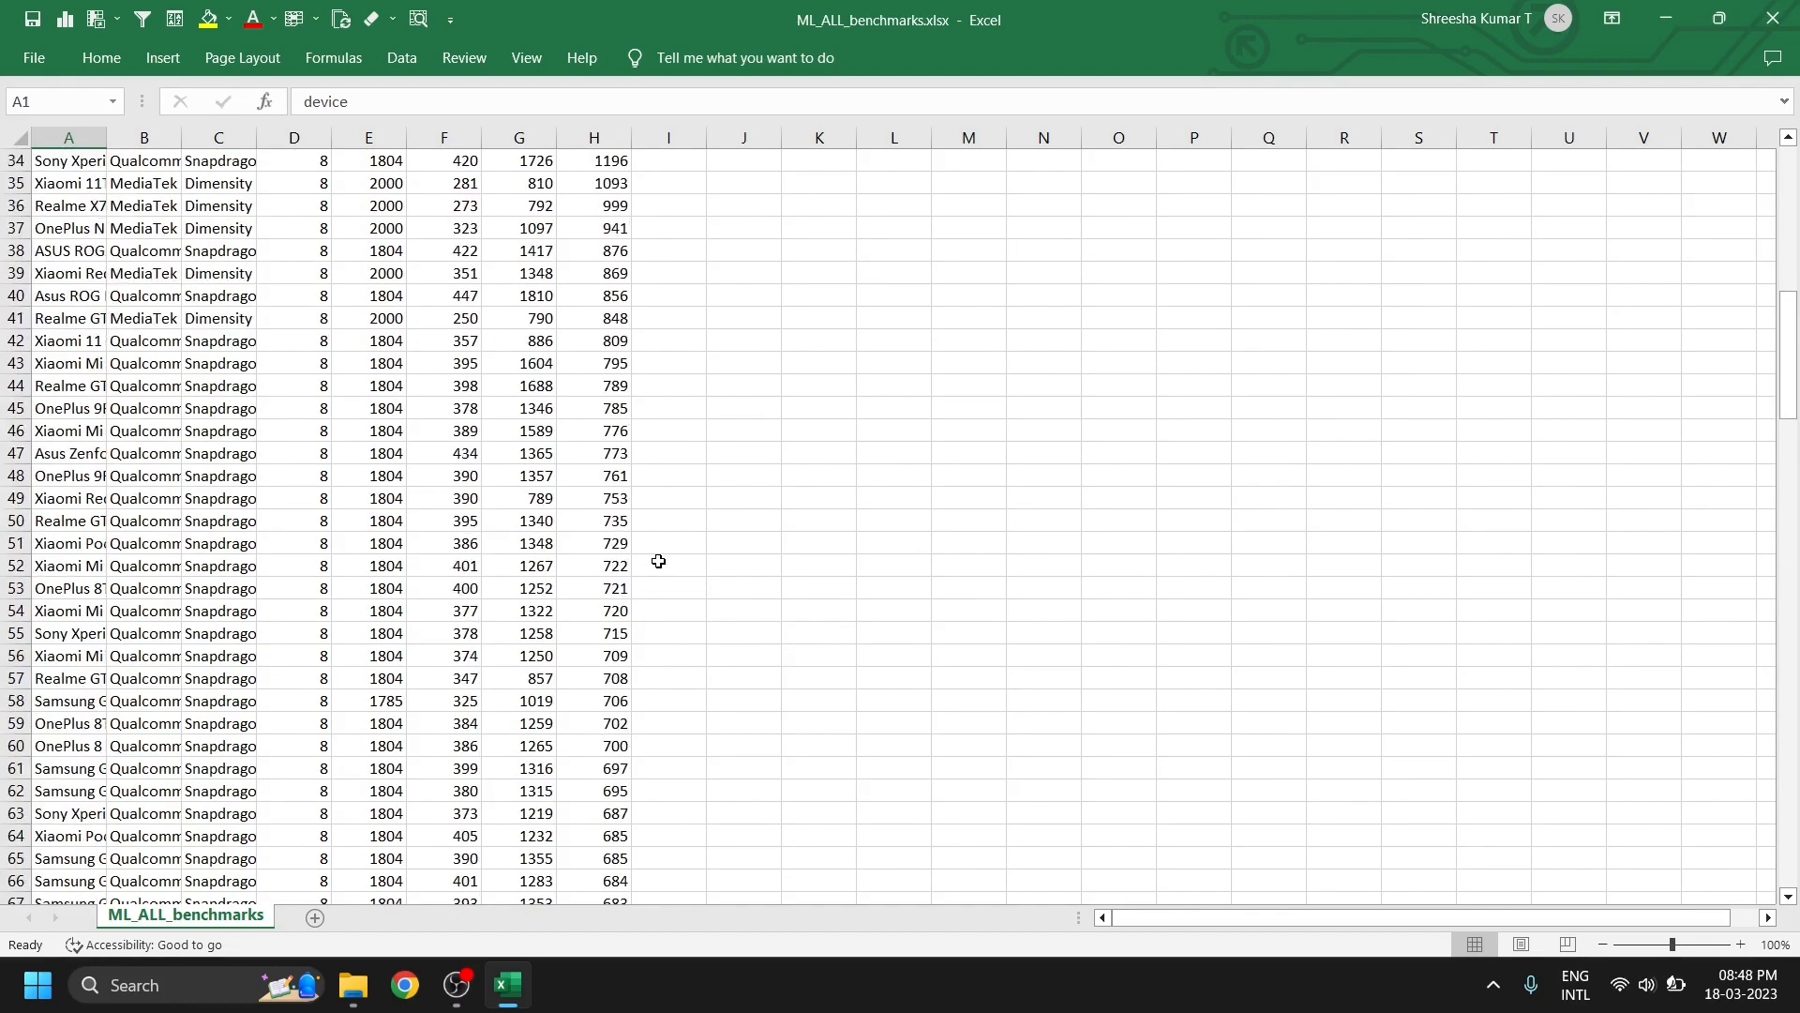
scroll(667, 542, up, 6)
scroll(667, 542, up, 12)
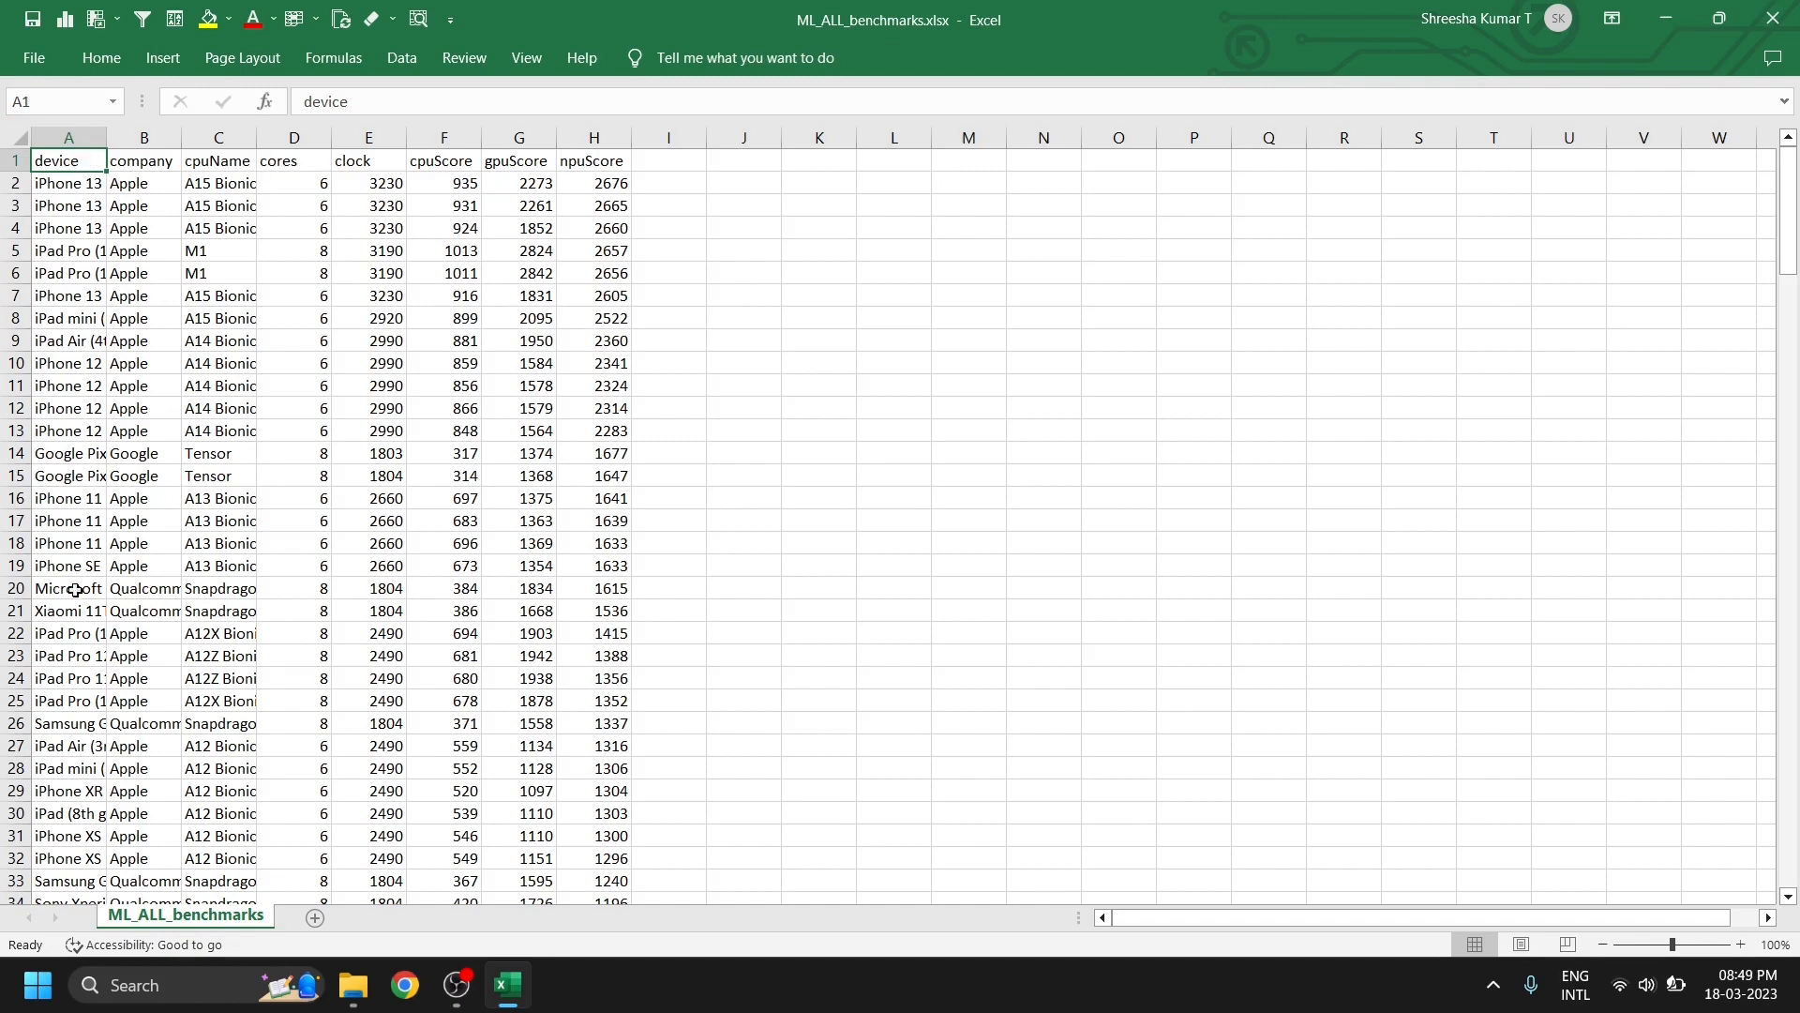
click(155, 160)
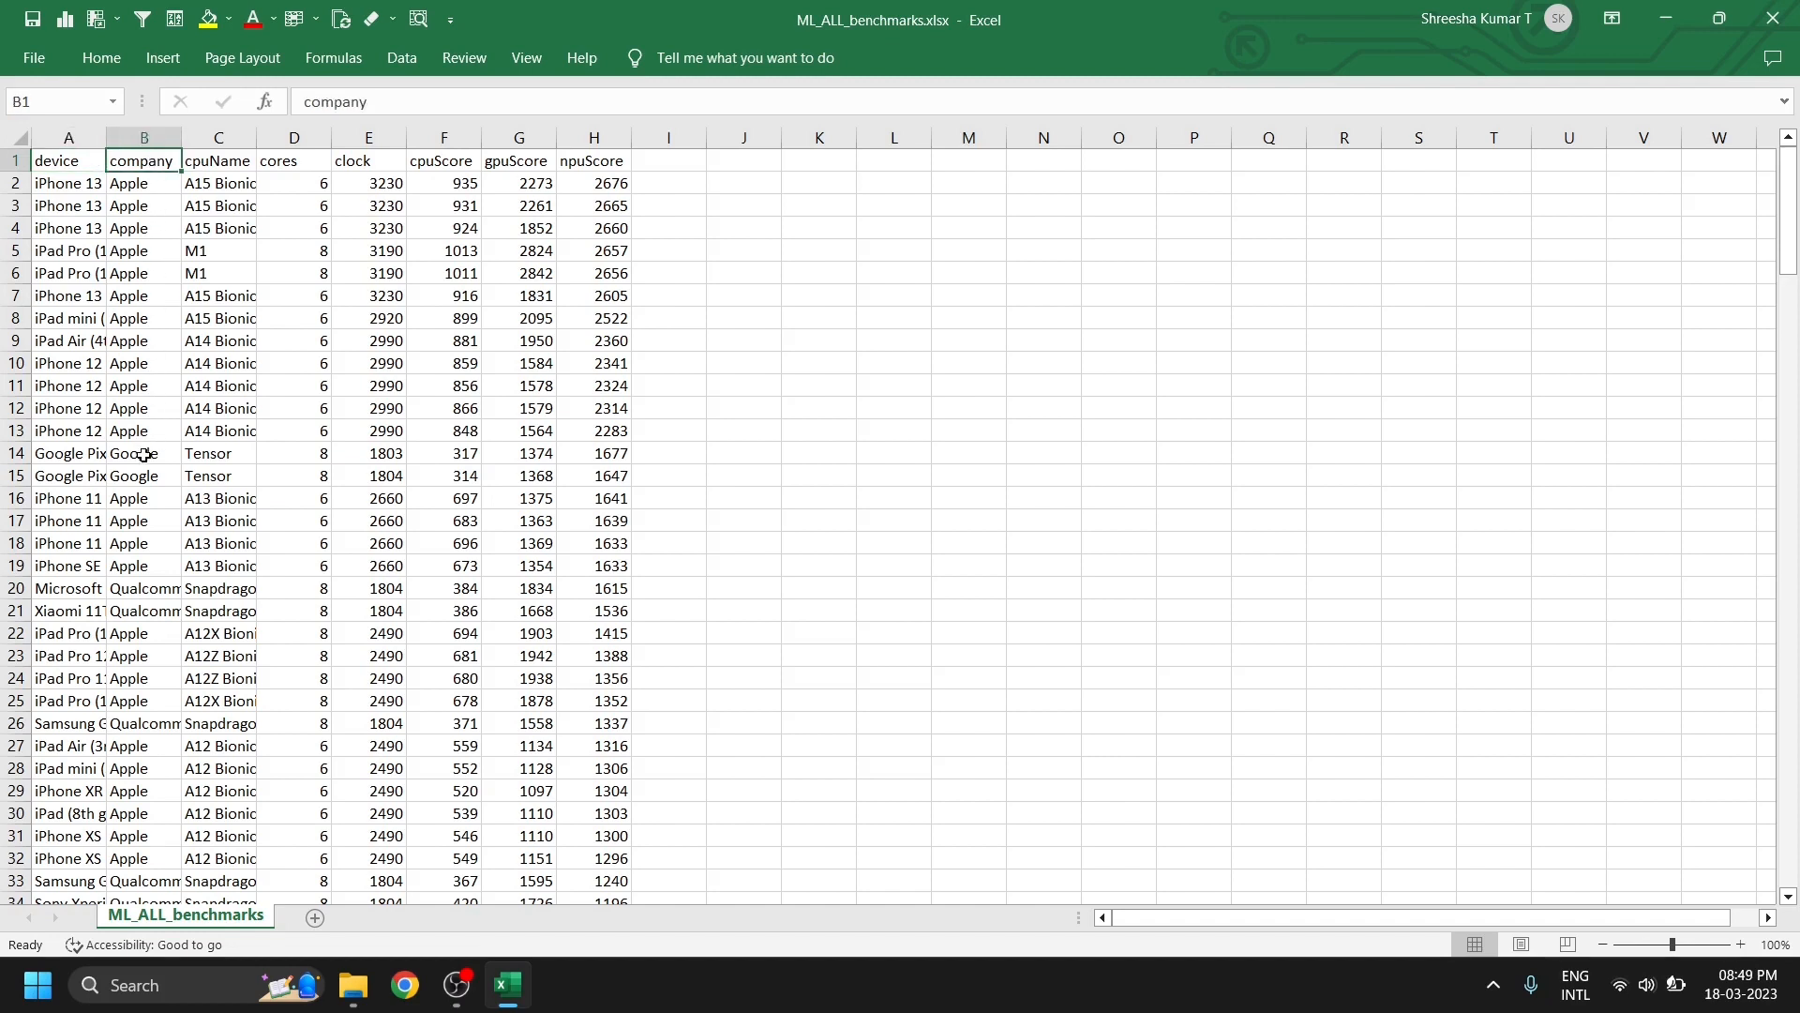
click(218, 157)
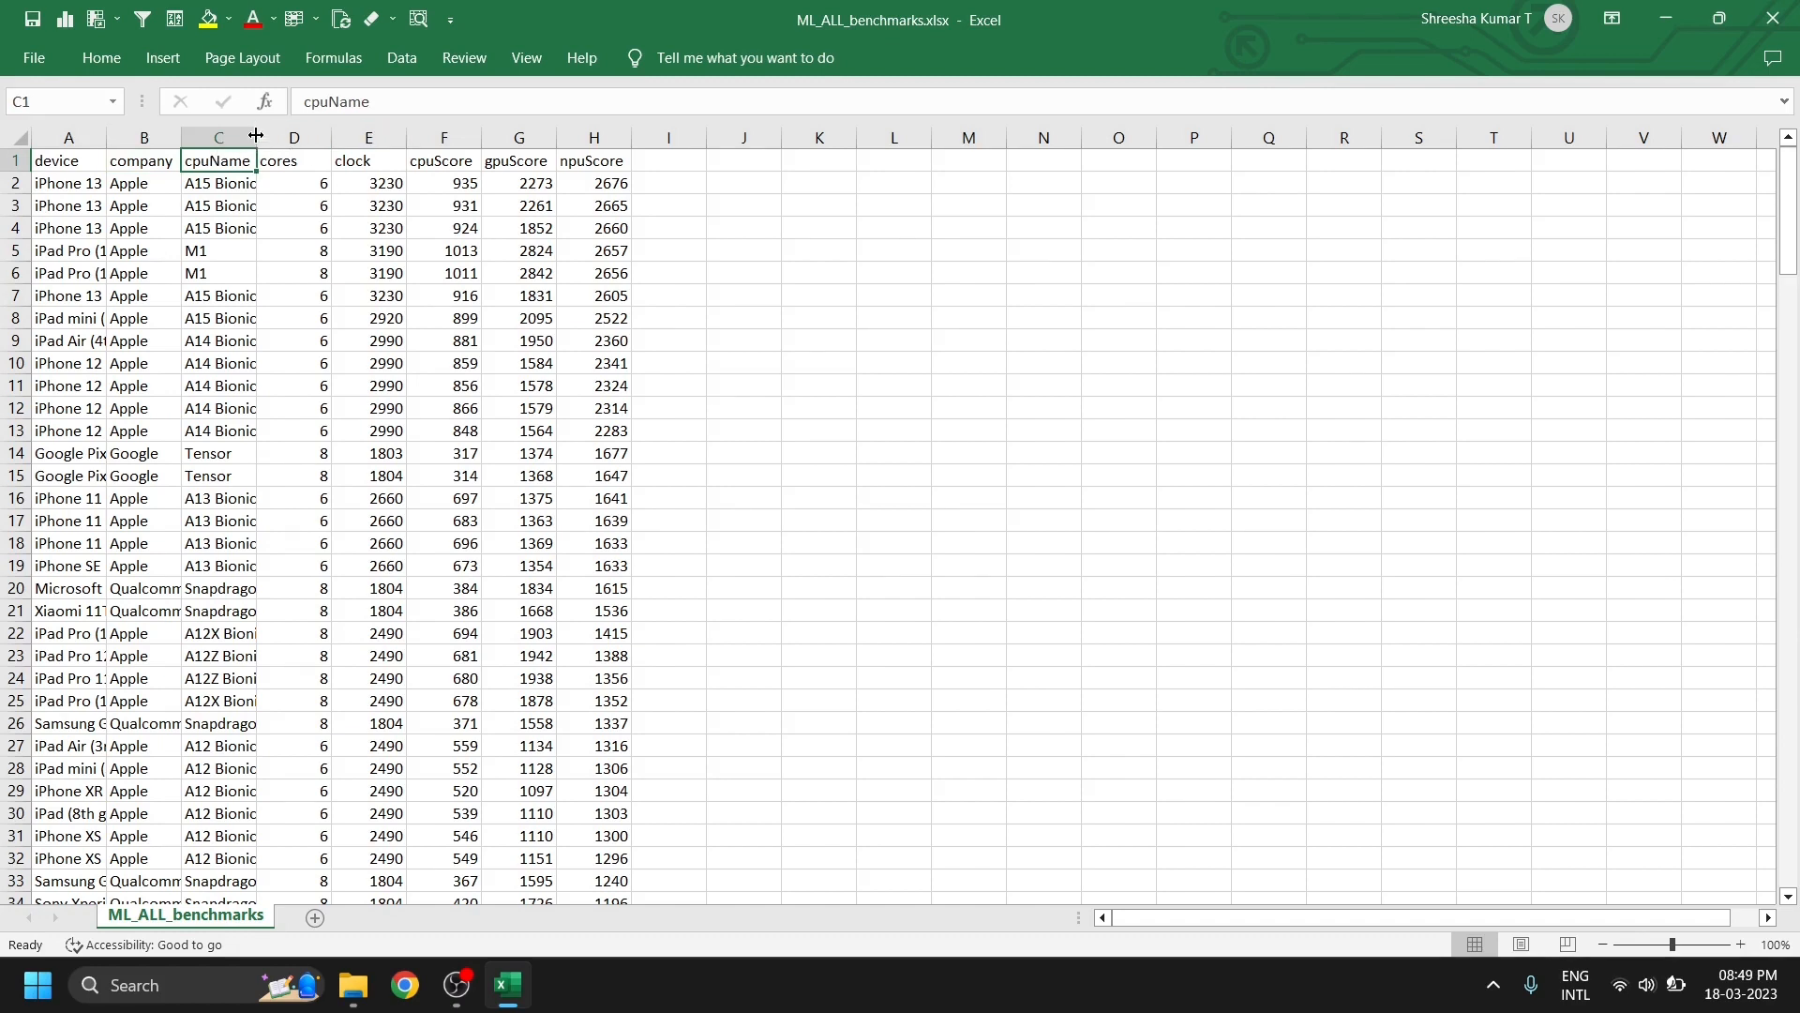
click(283, 161)
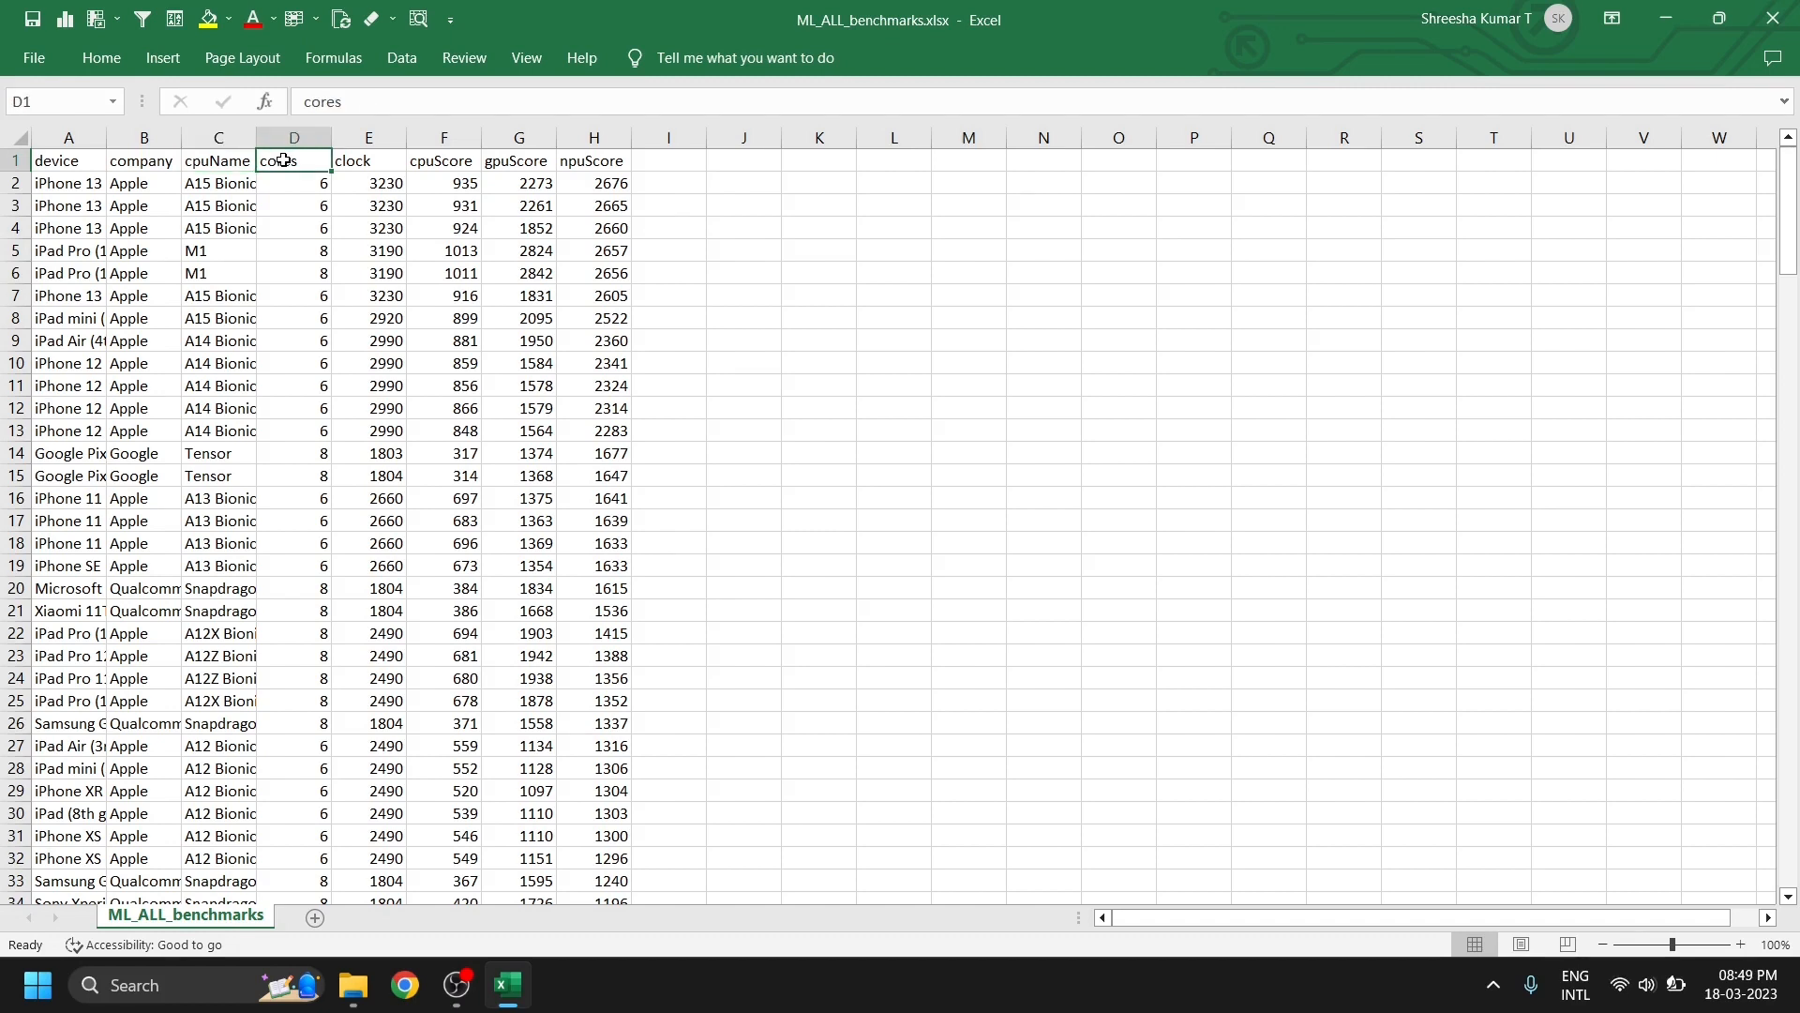
- Add the unit to the clock column header in E1 so it reads "clock(Mhz)"
click(364, 162)
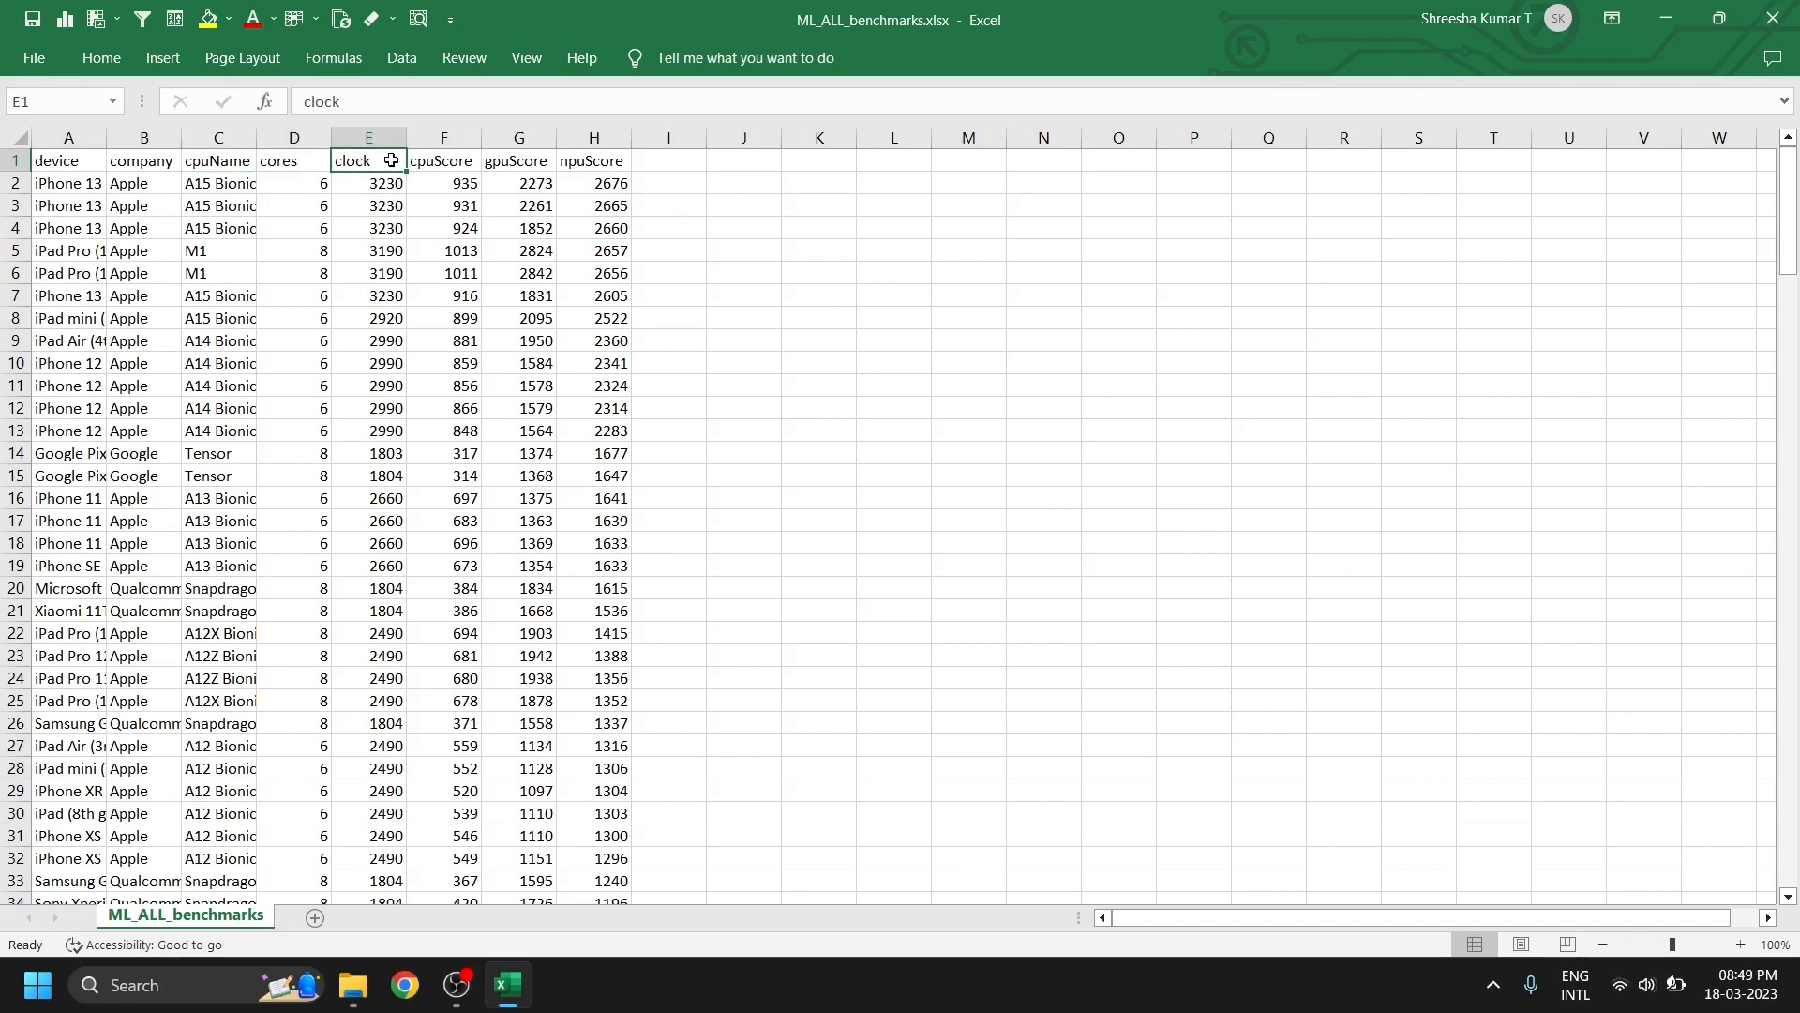
double_click(385, 160)
text((Mhz)
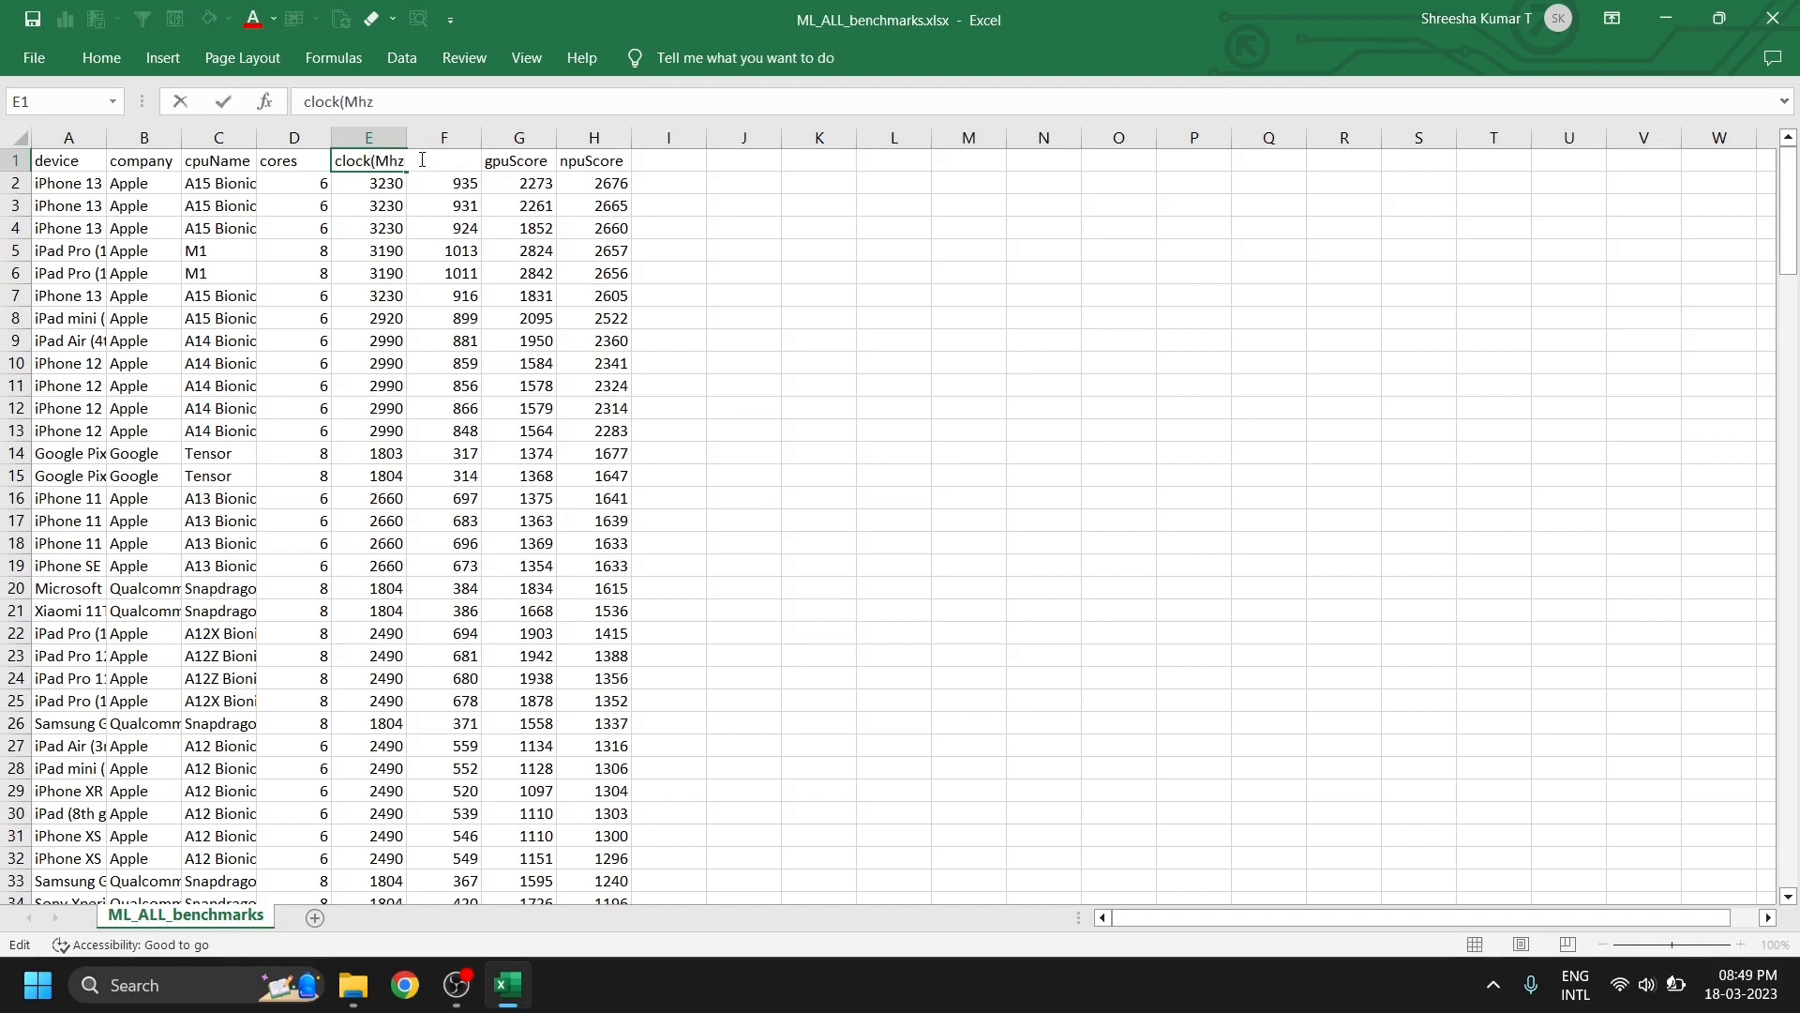
text())
click(386, 213)
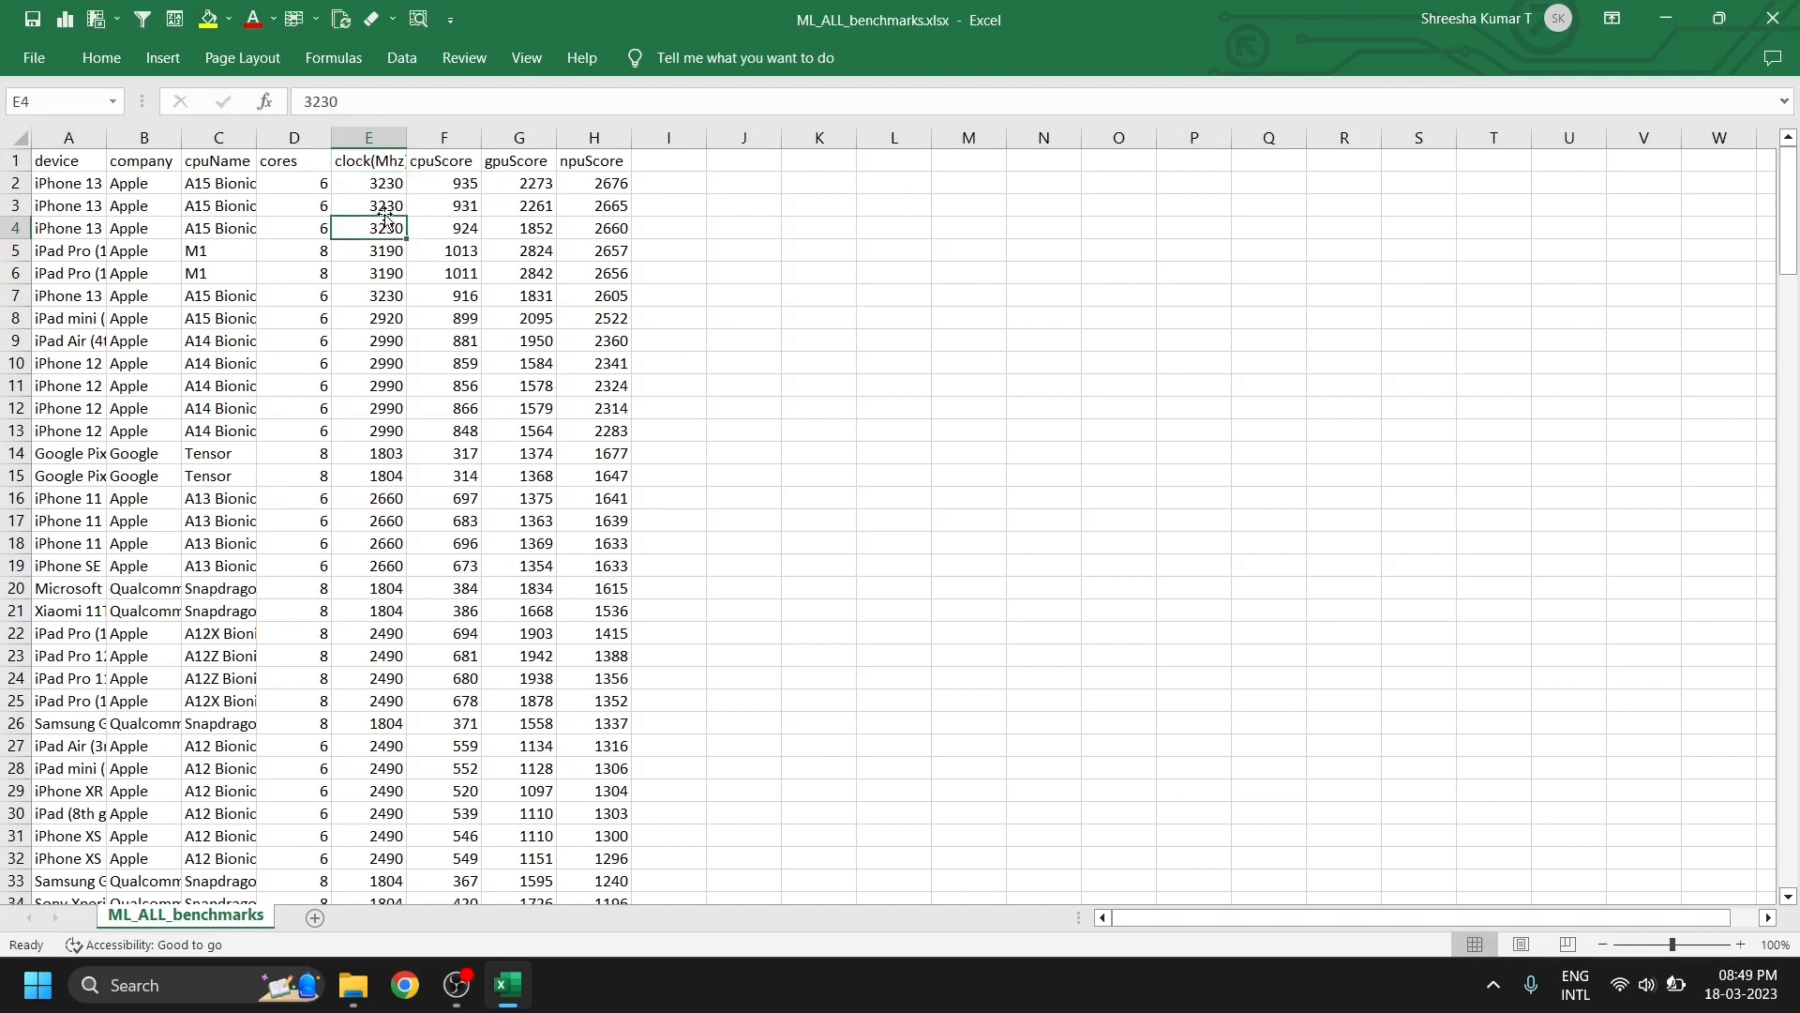
- Examine the cpuScore, gpuScore and npuScore columns and their first values
click(470, 157)
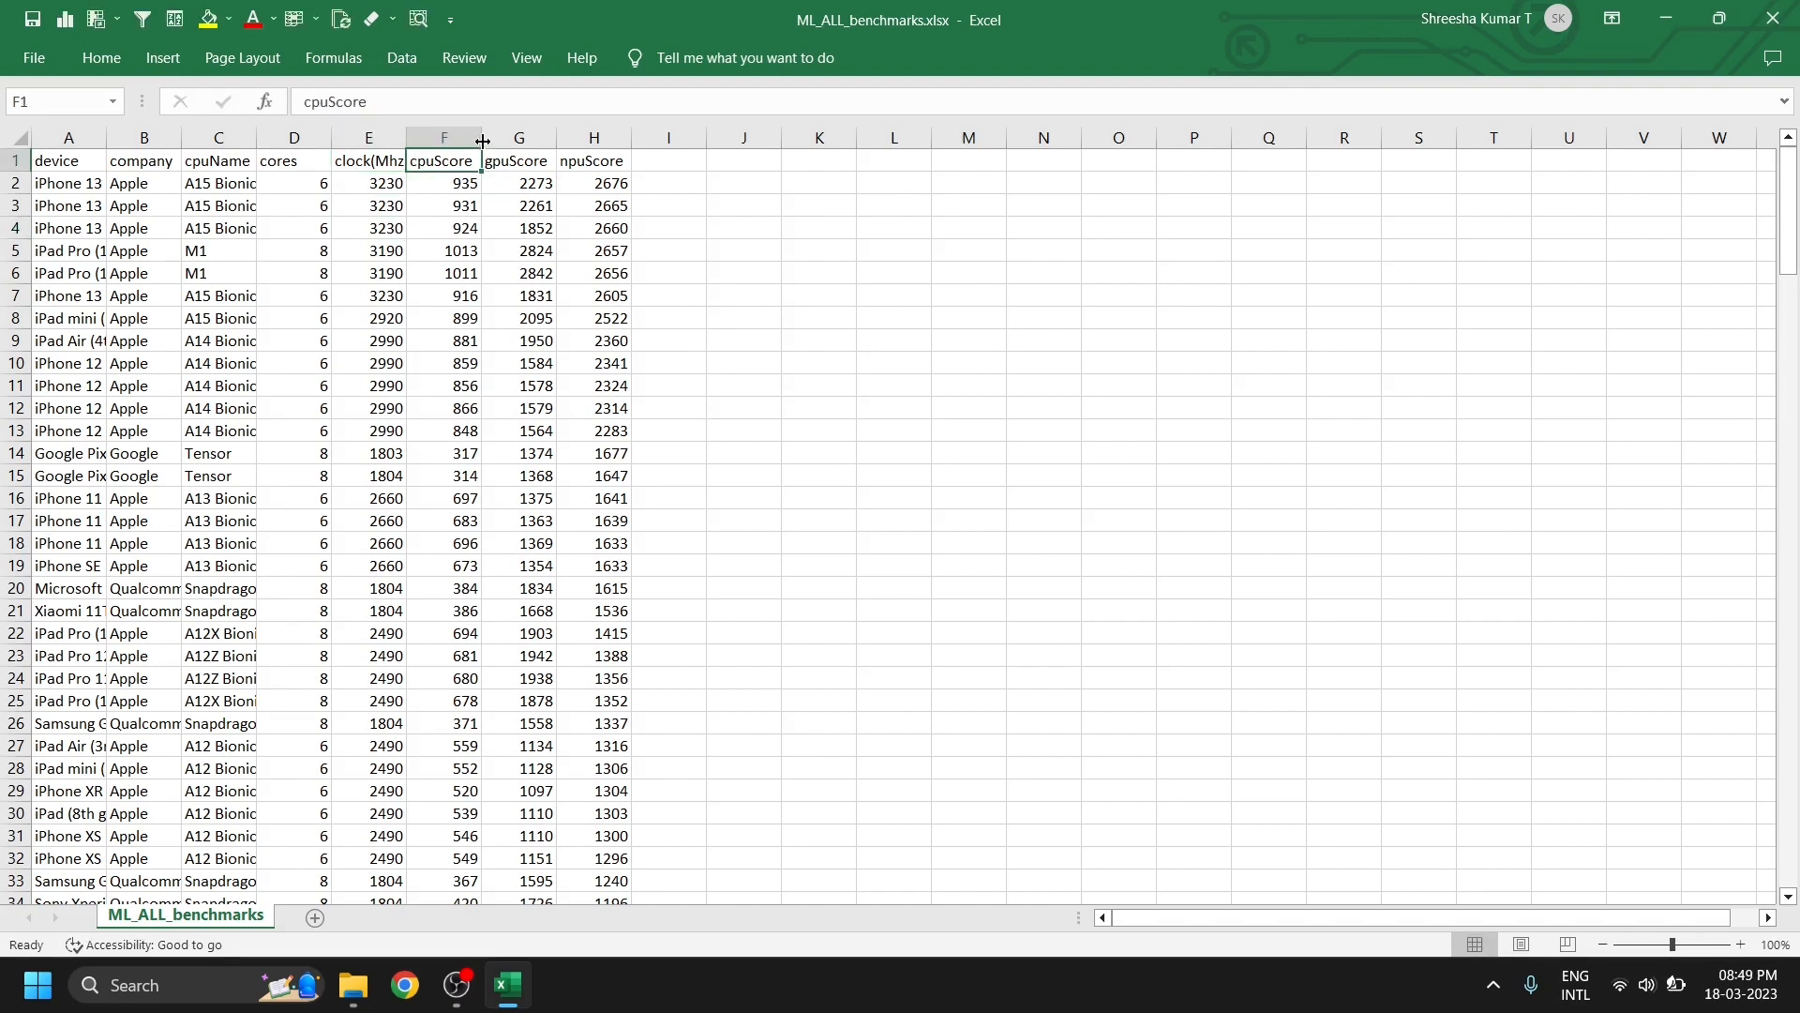
click(523, 164)
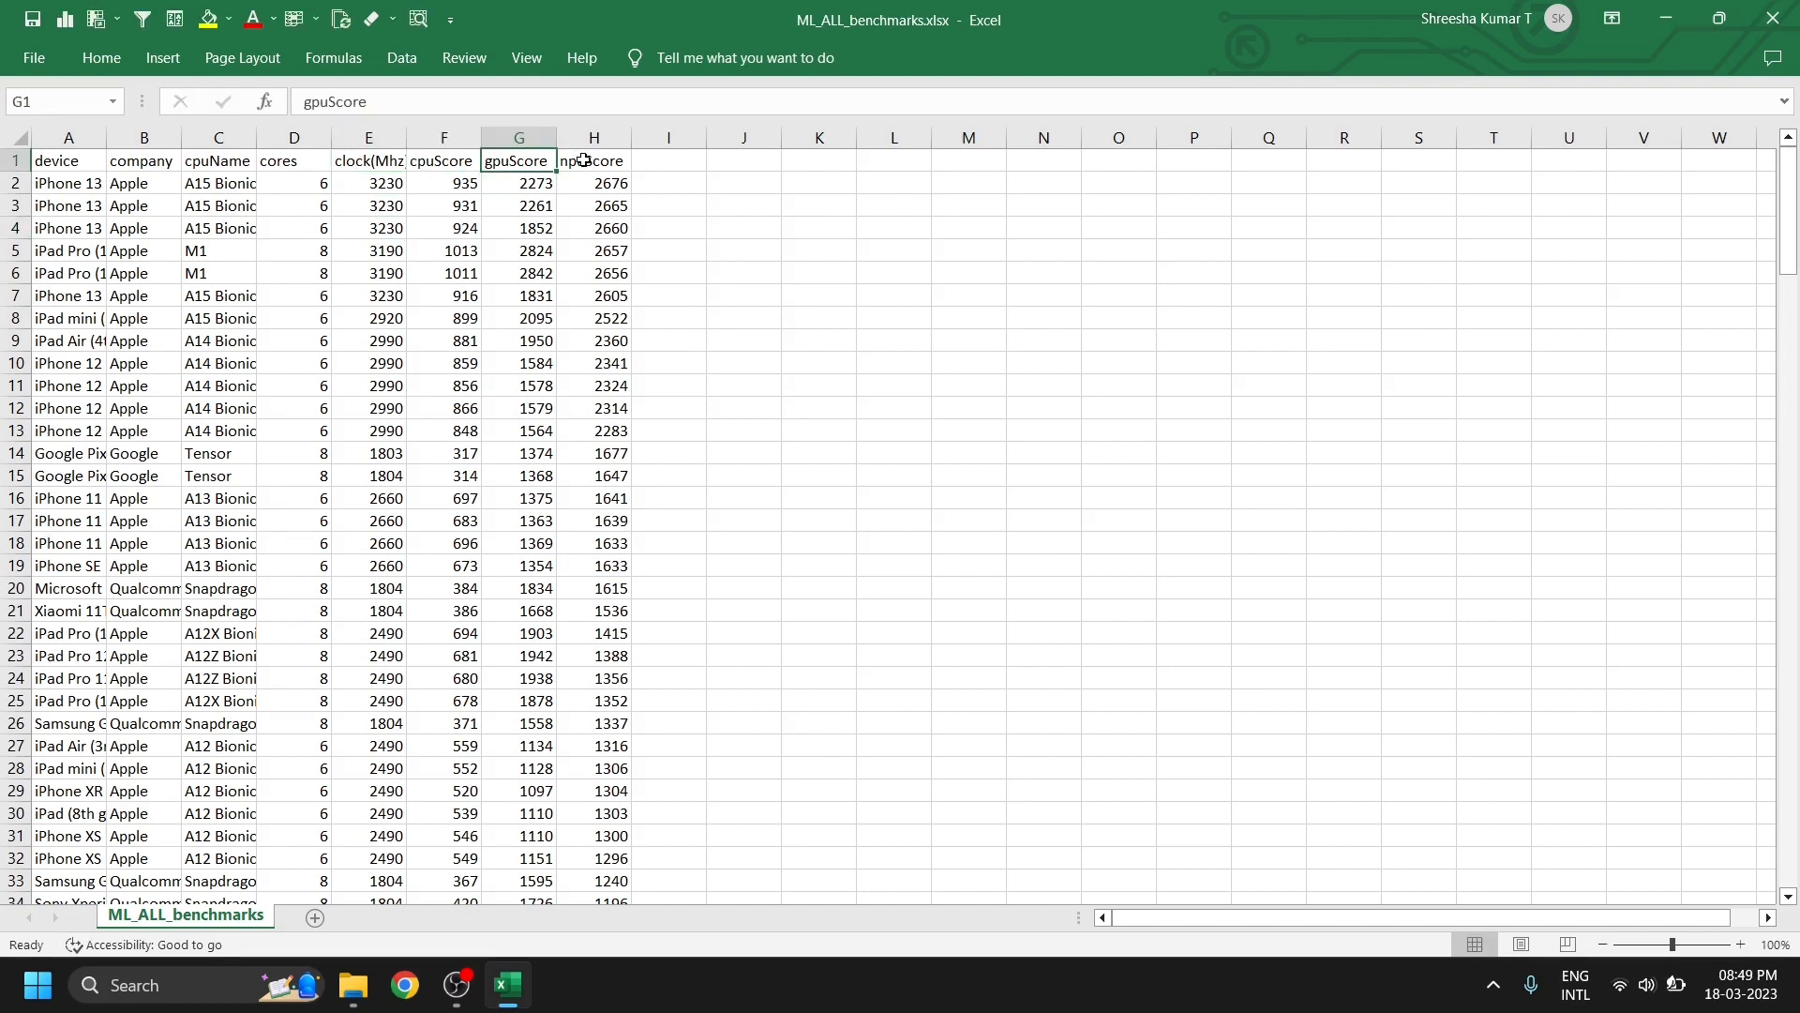
click(600, 160)
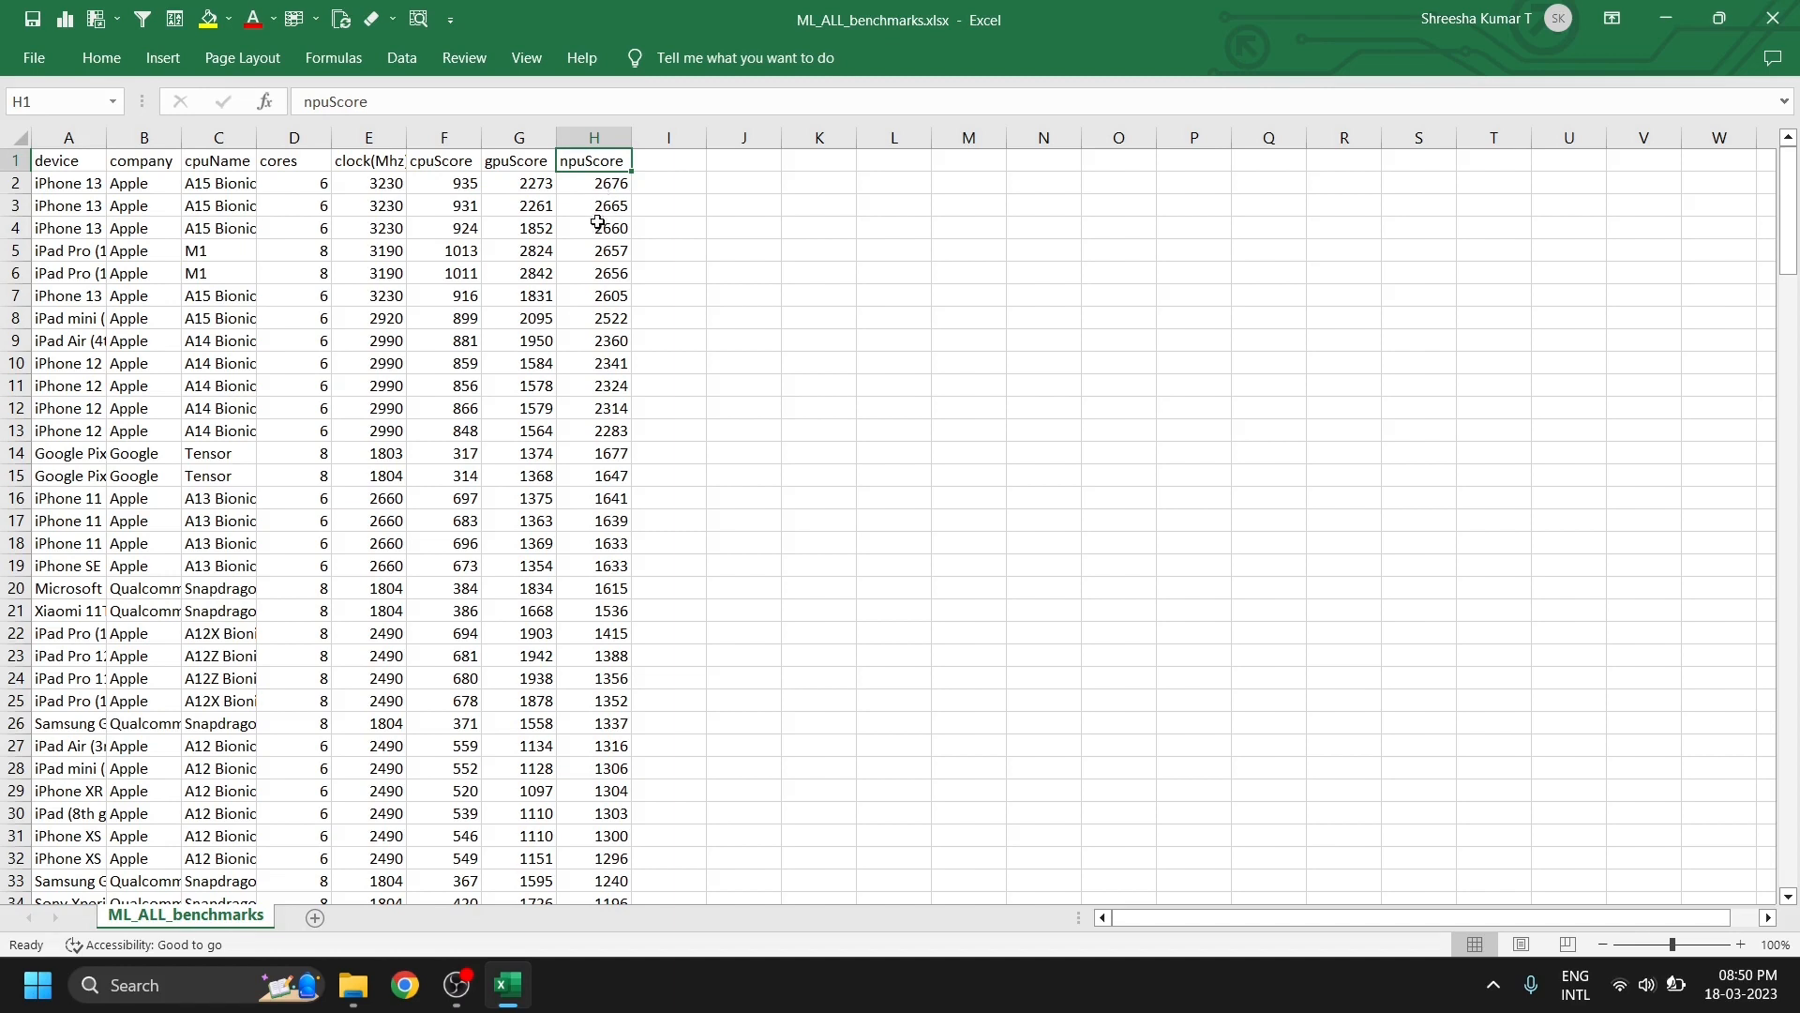
click(460, 204)
click(535, 211)
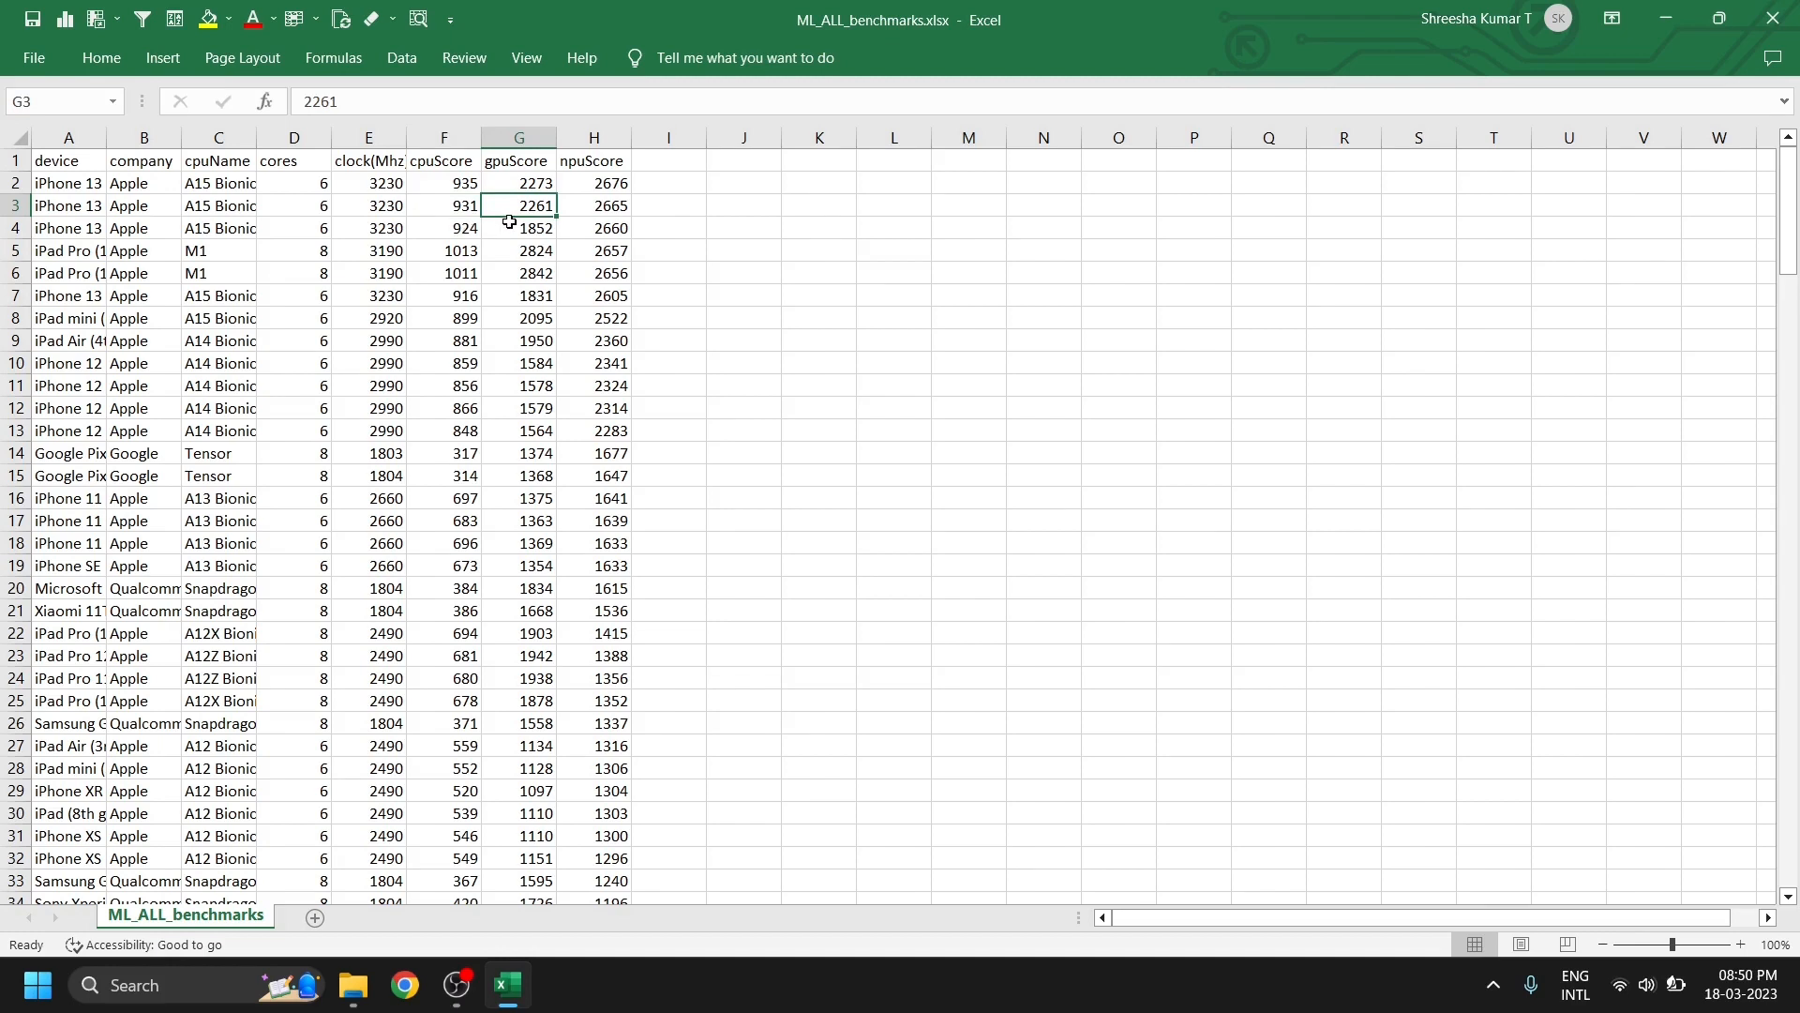
click(444, 186)
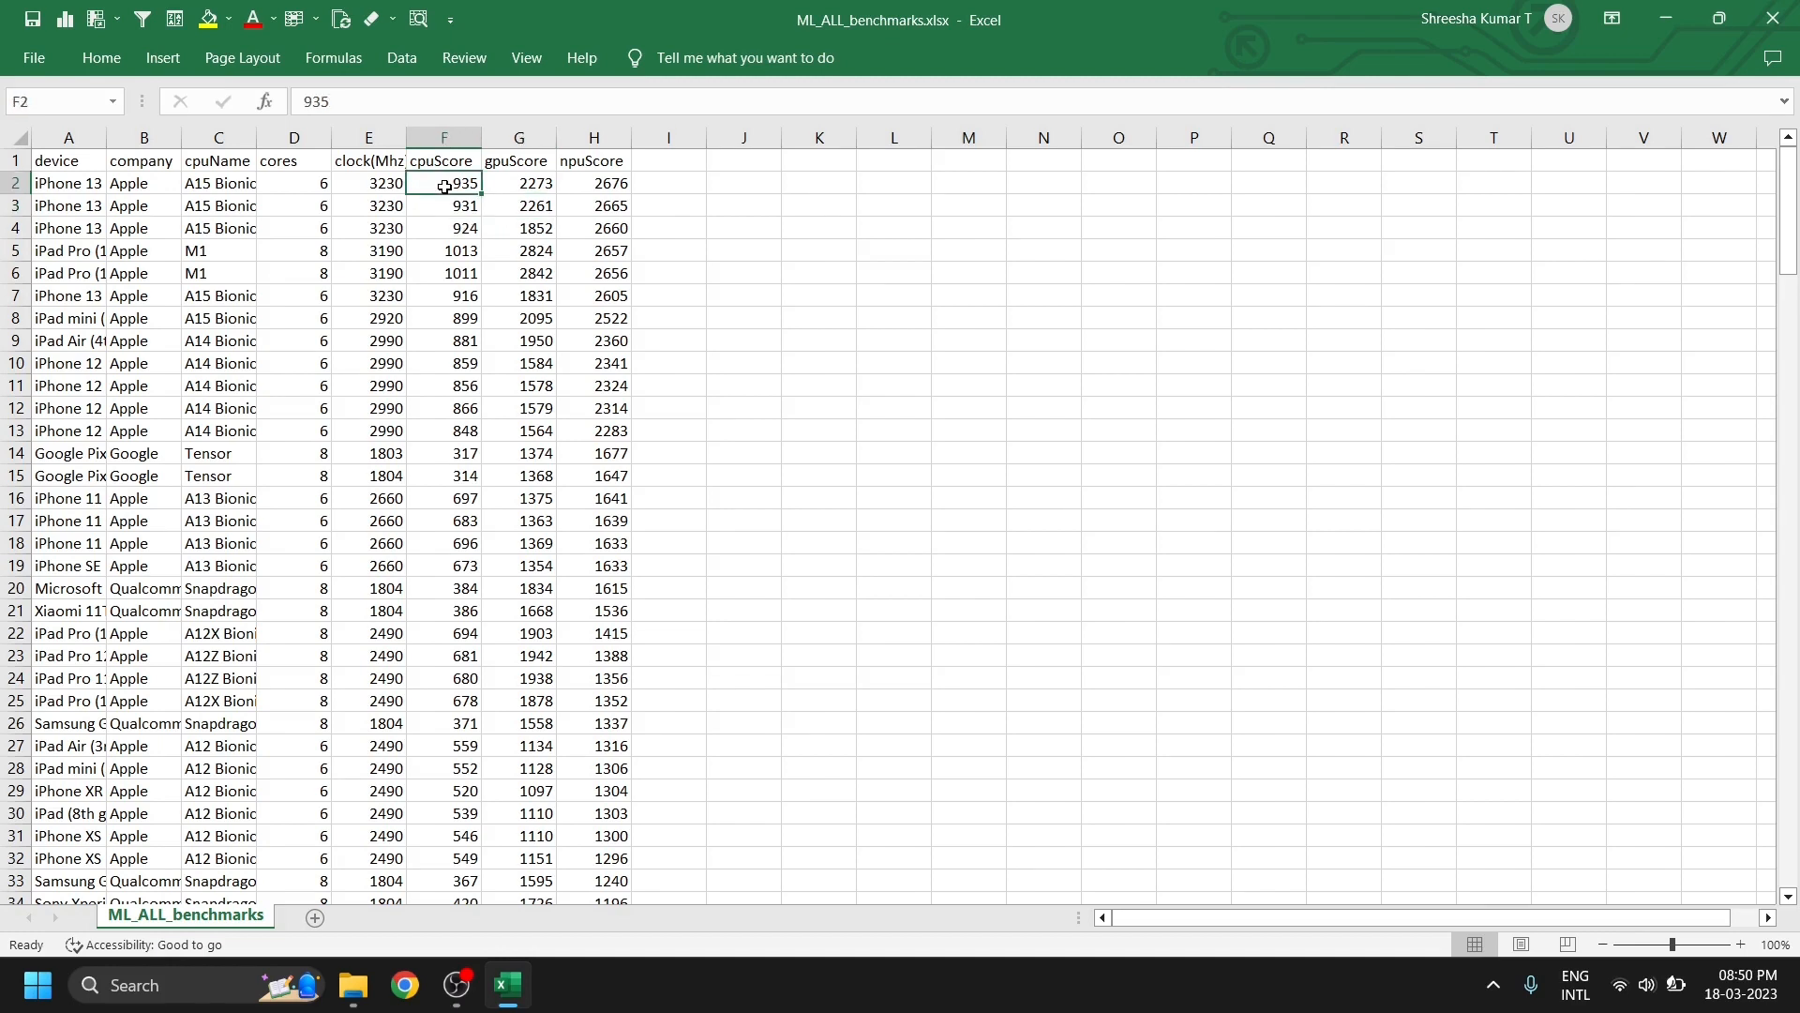
click(535, 185)
click(596, 183)
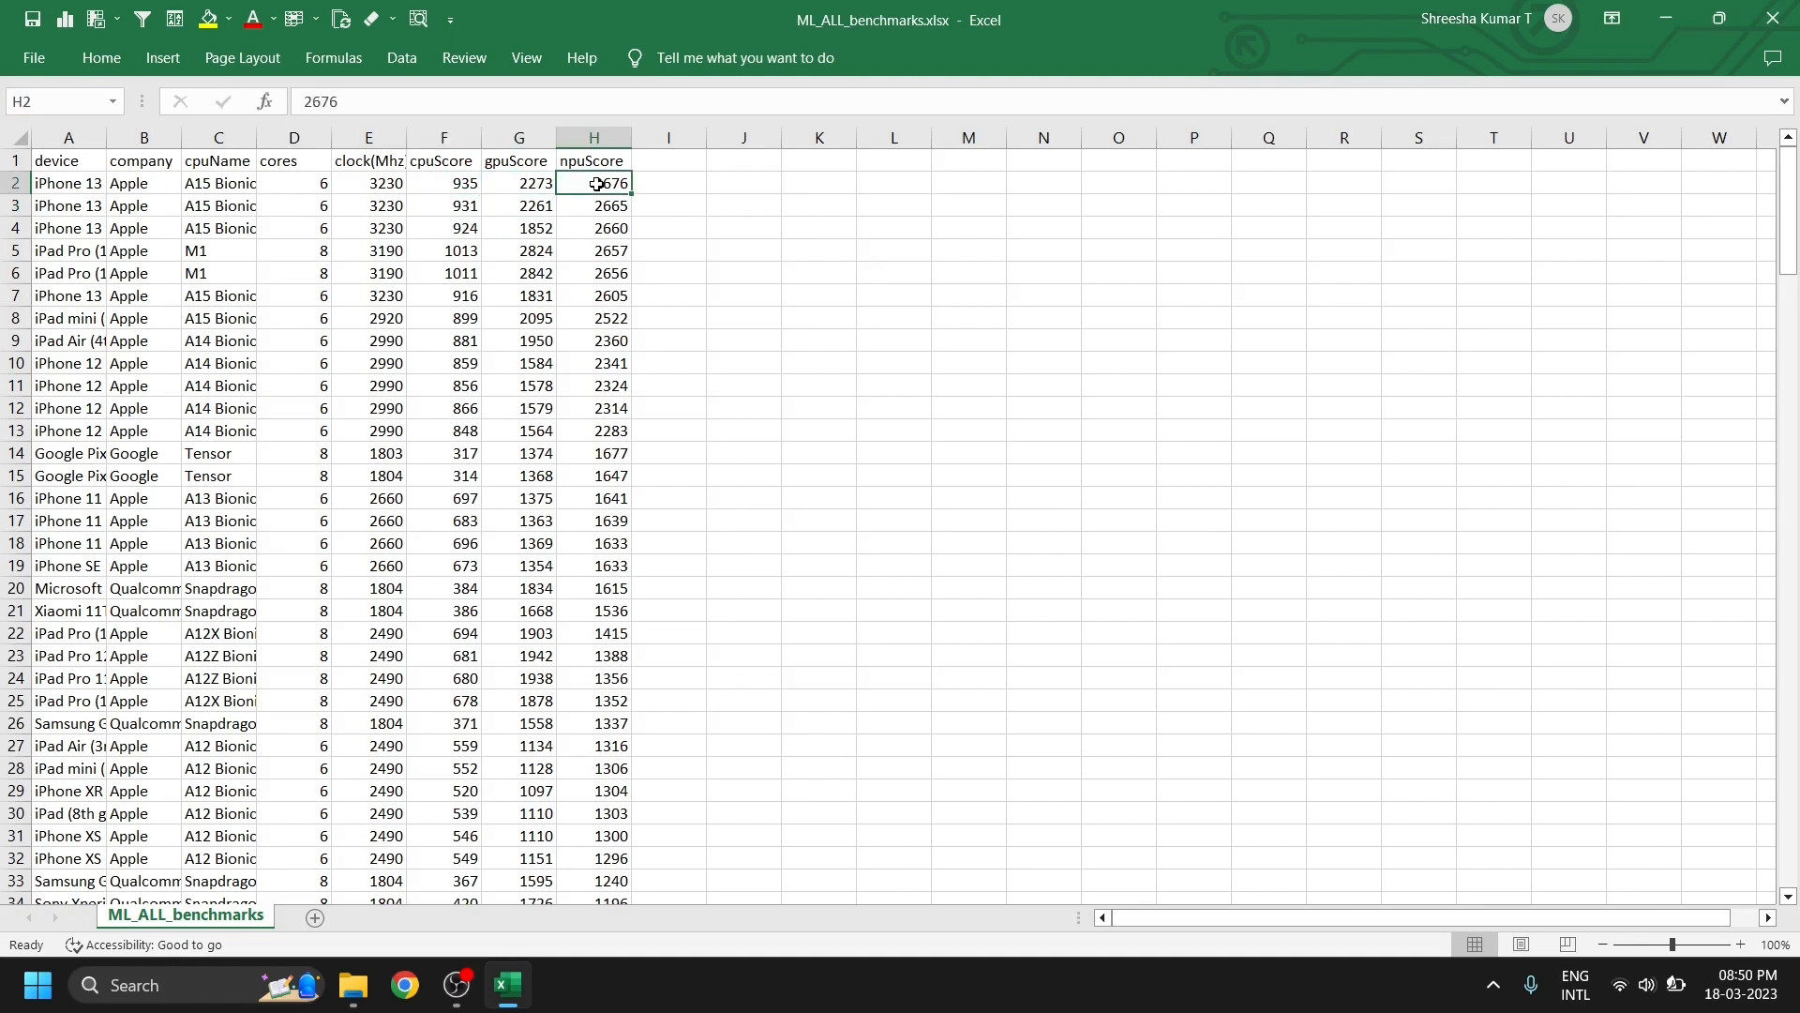
click(600, 163)
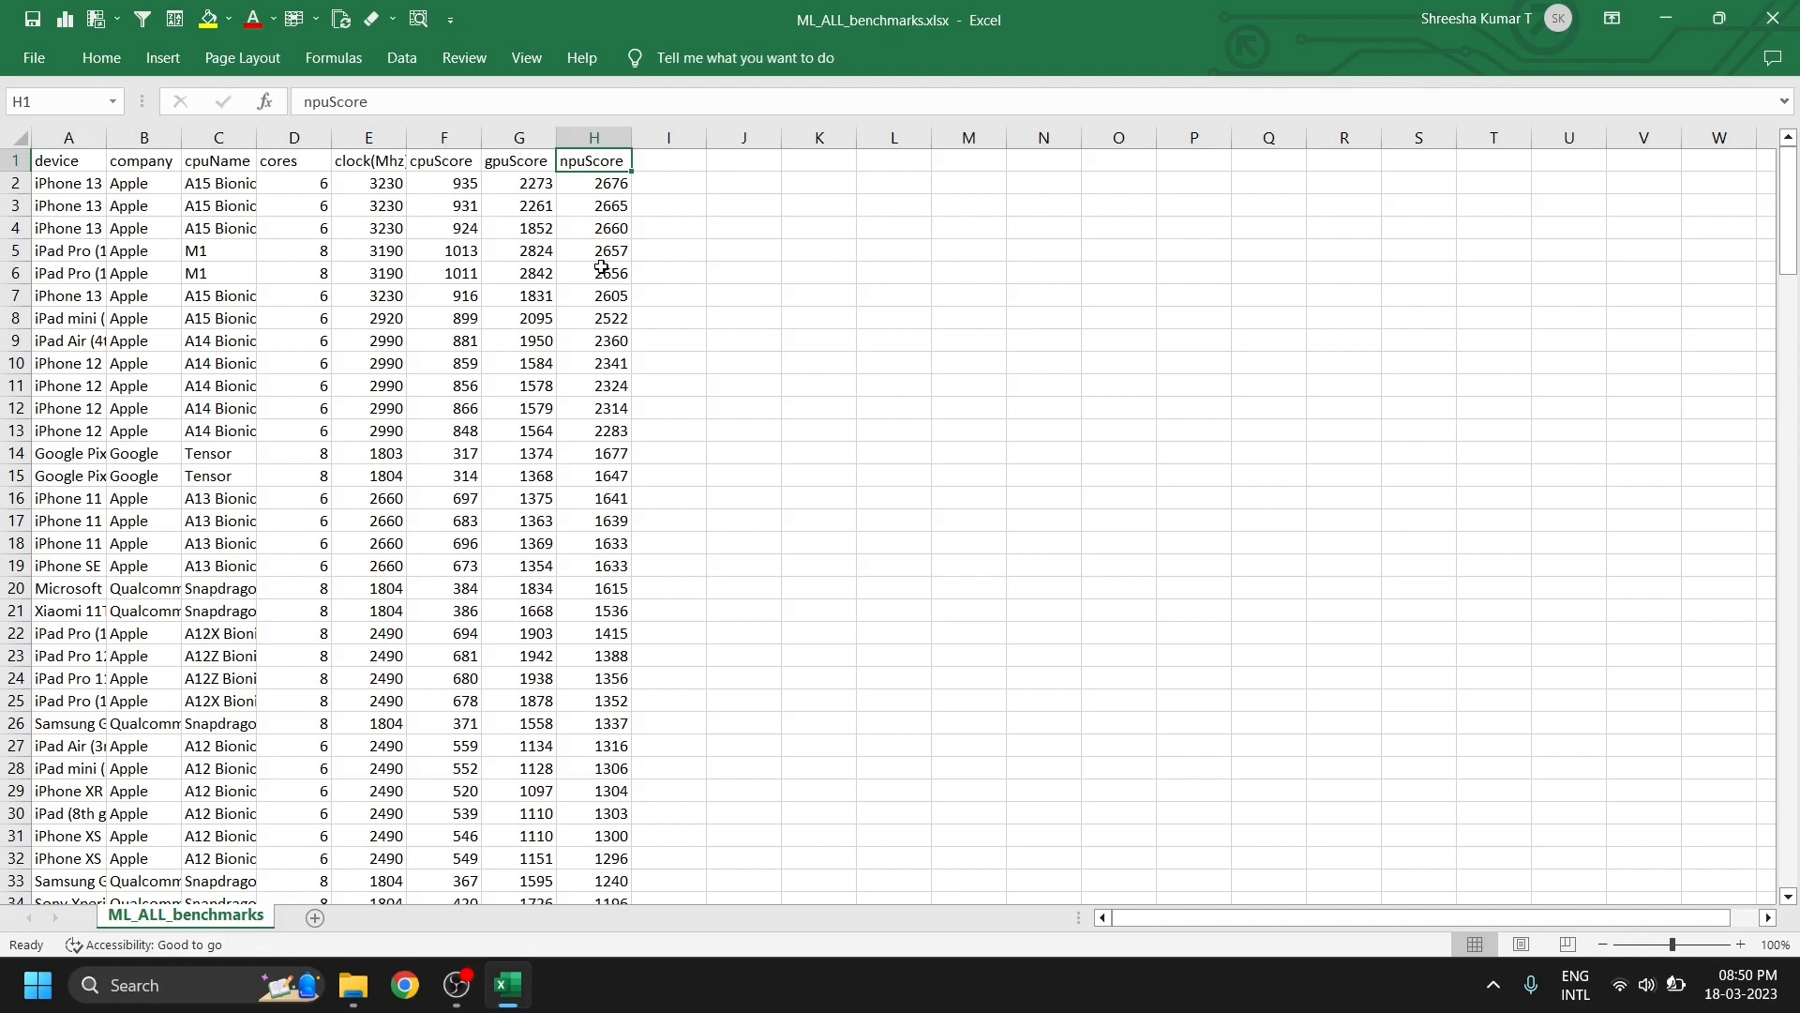
click(614, 183)
click(620, 165)
- Switch to Chrome, search Google for "npu score of processor" and read the answer to "What does NPU mean processor?"
click(406, 984)
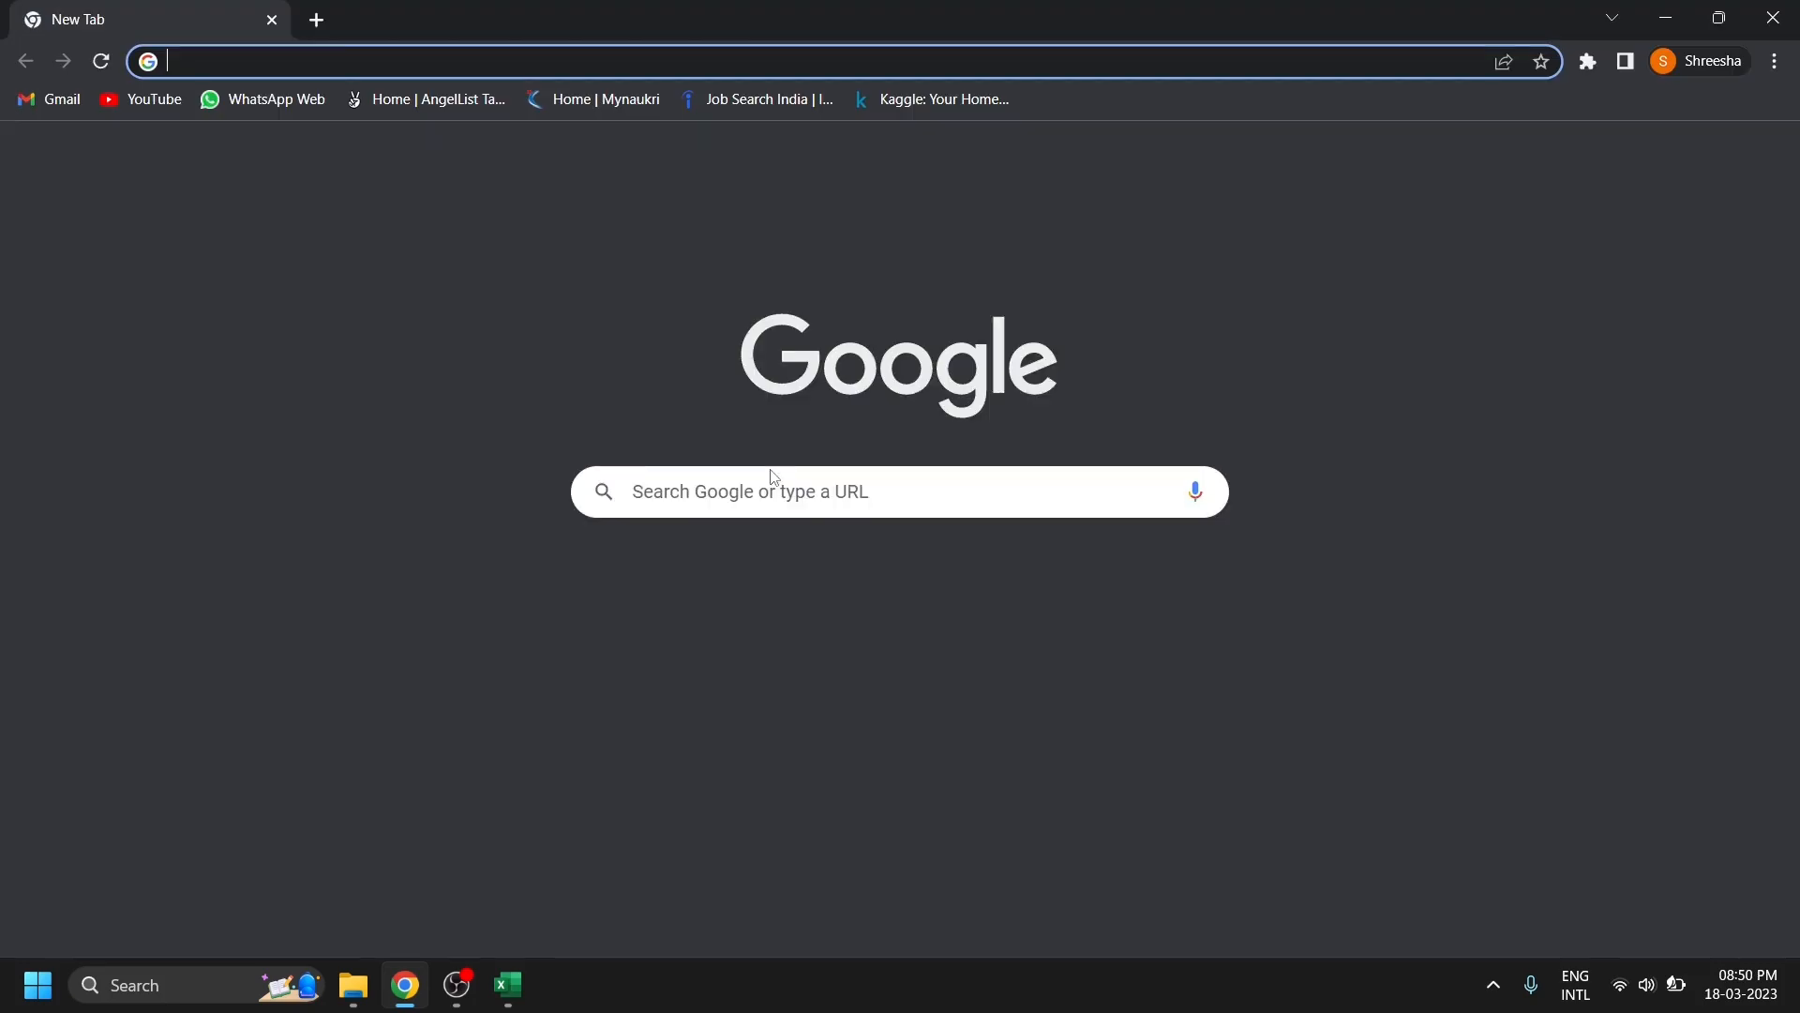
click(741, 476)
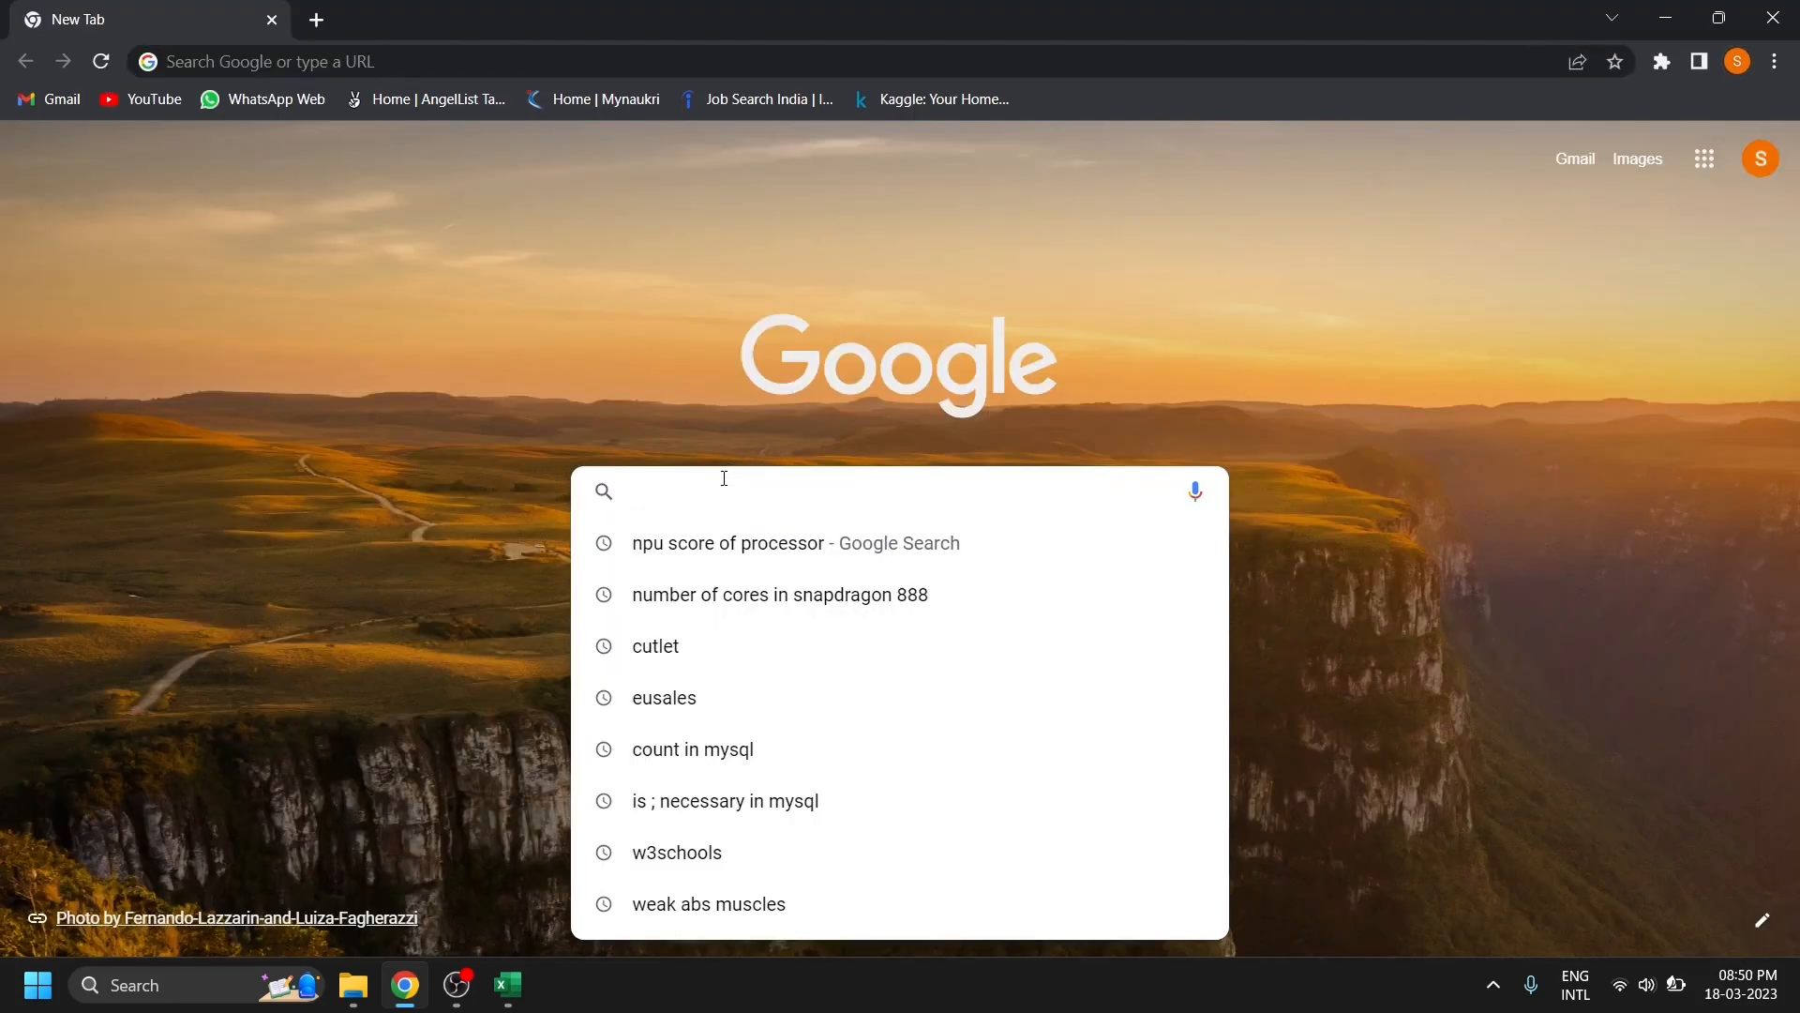
text(n)
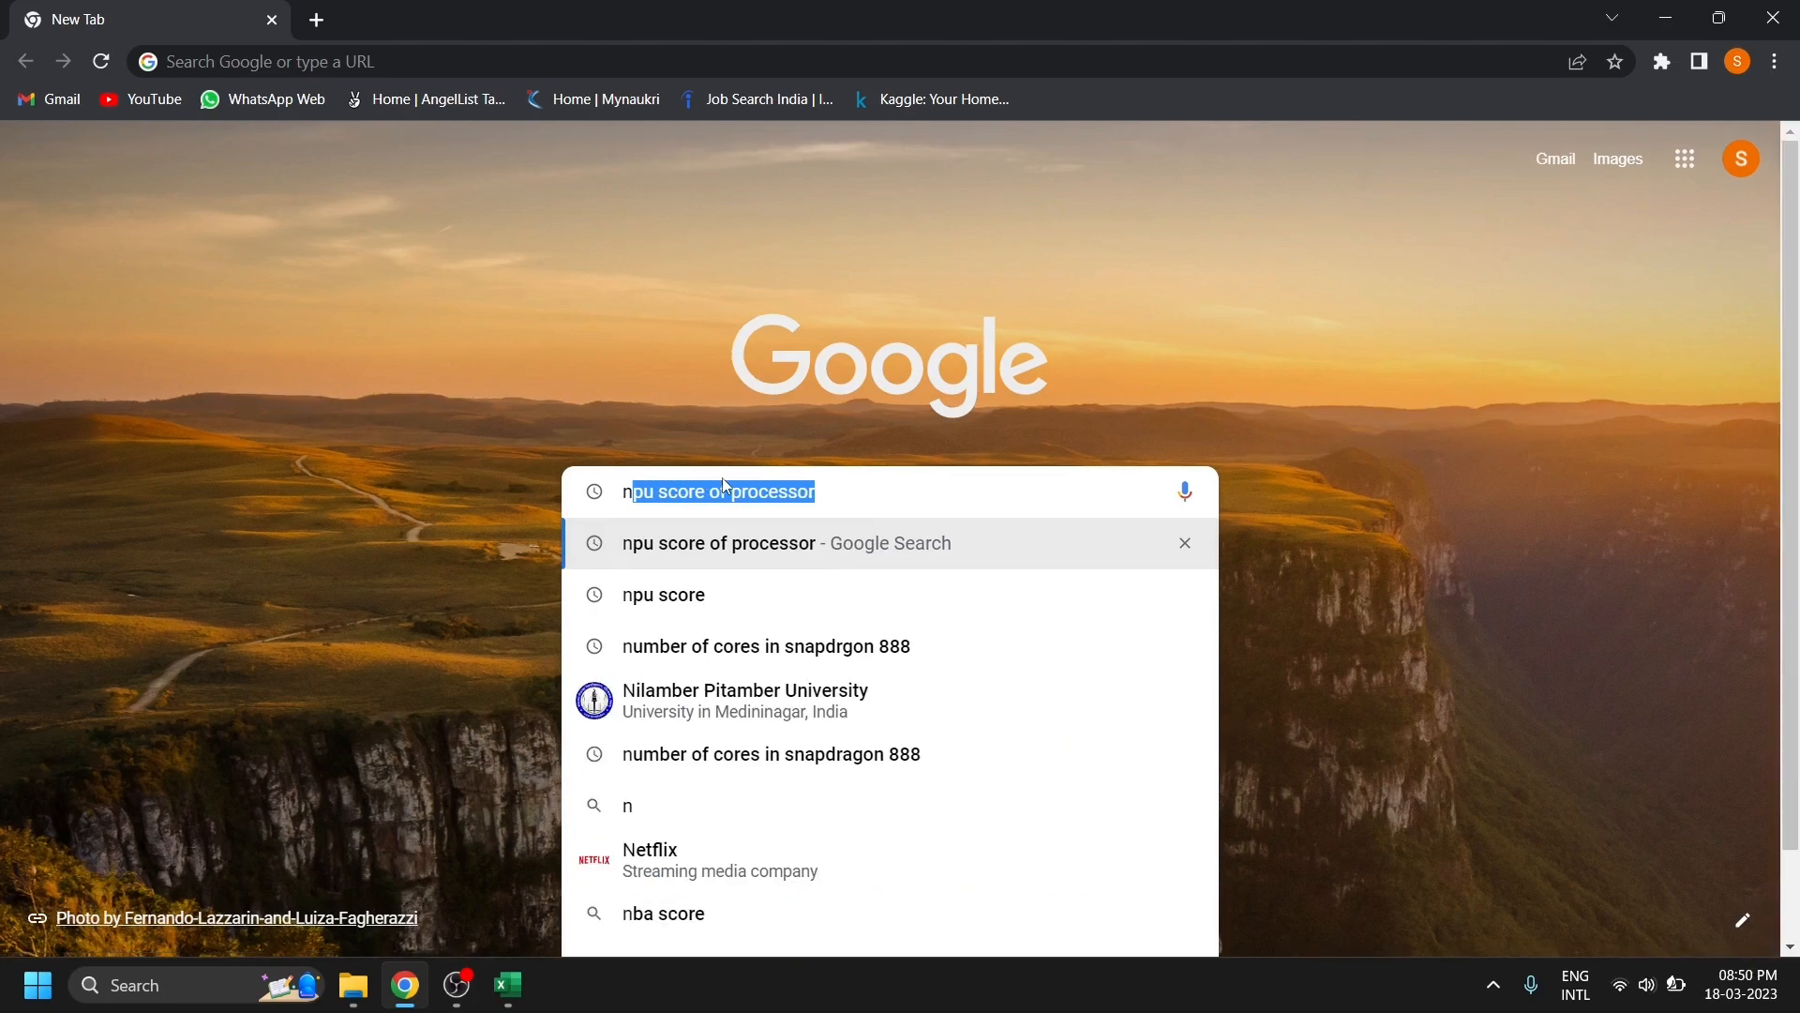
text(pu)
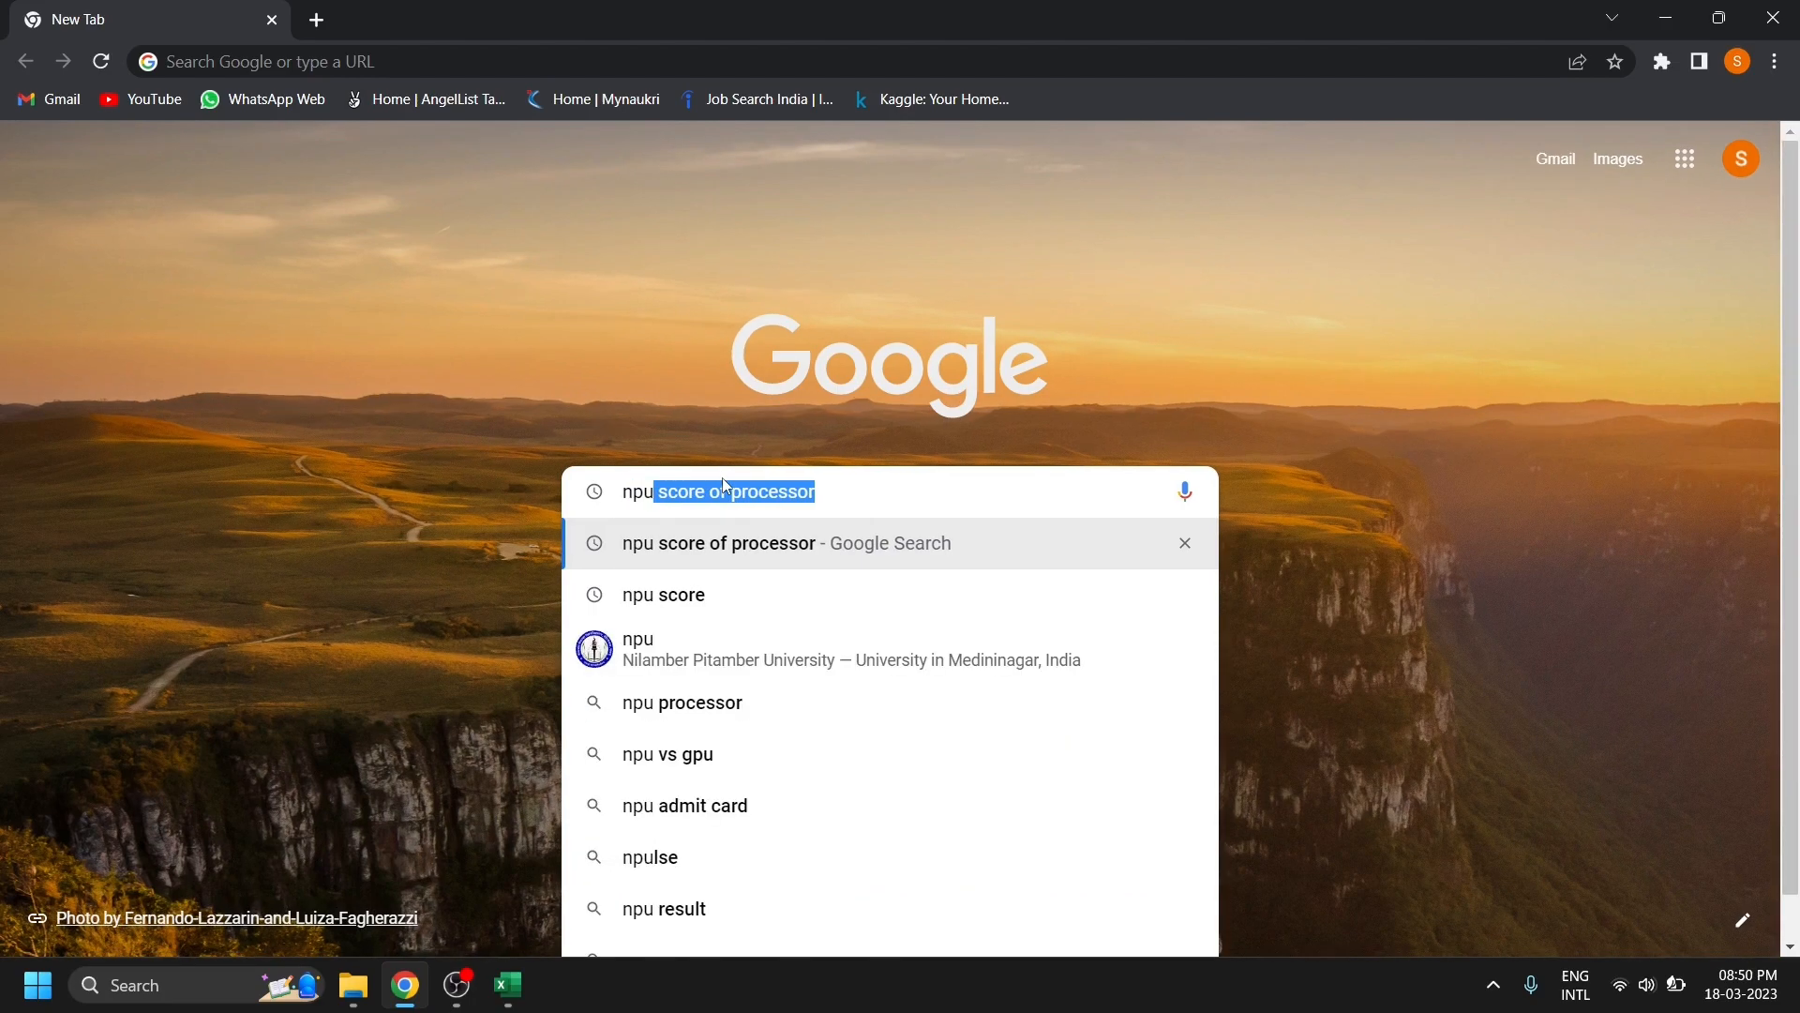
key(Return)
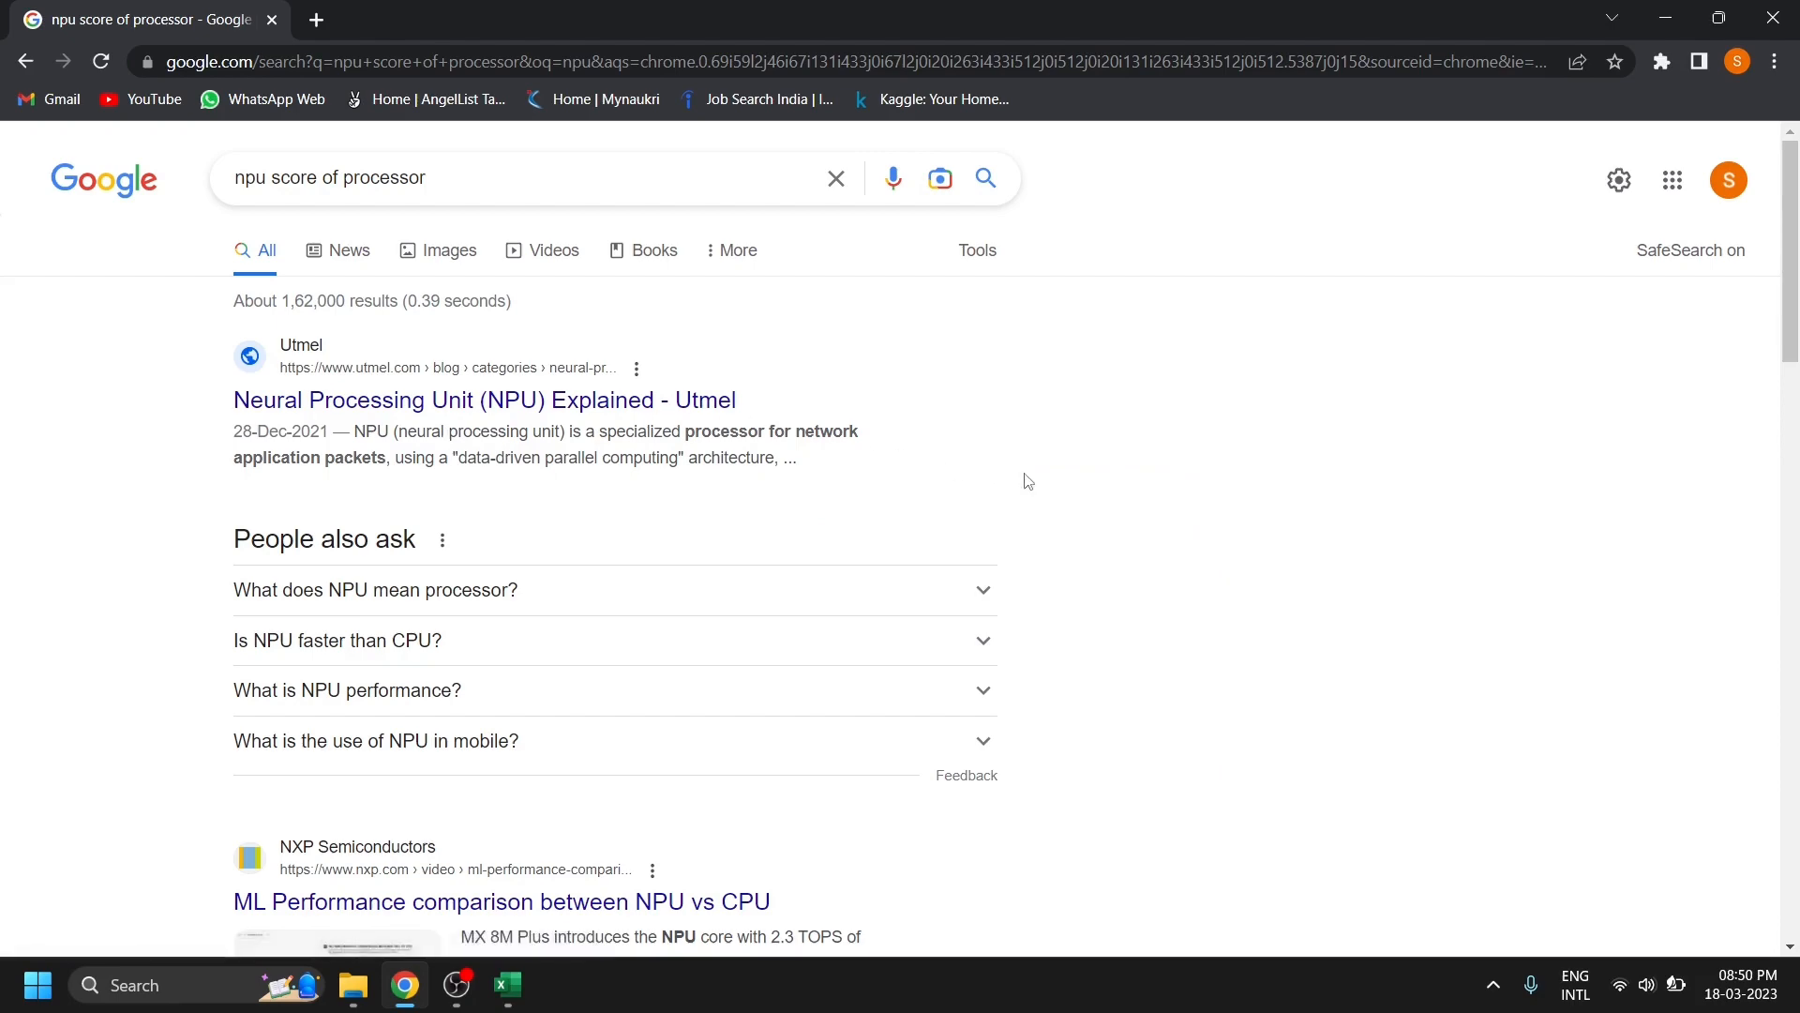
scroll(735, 305, down, 3)
click(731, 251)
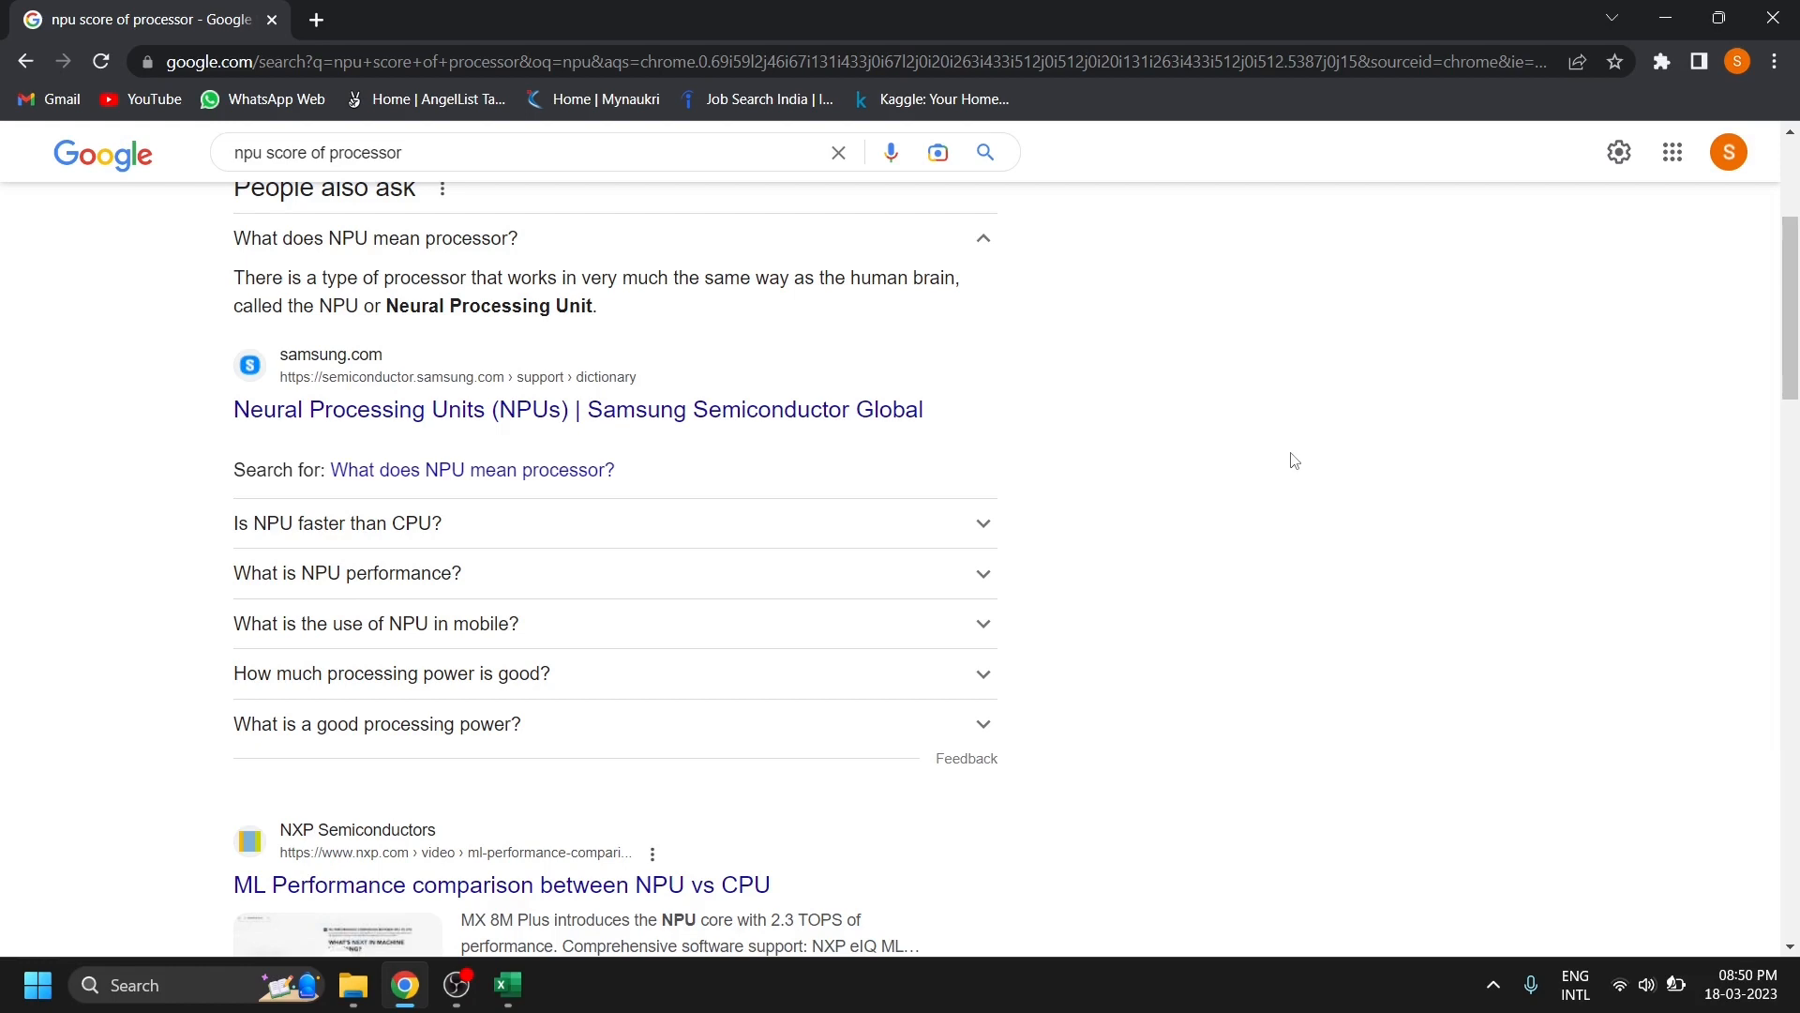
click(1772, 26)
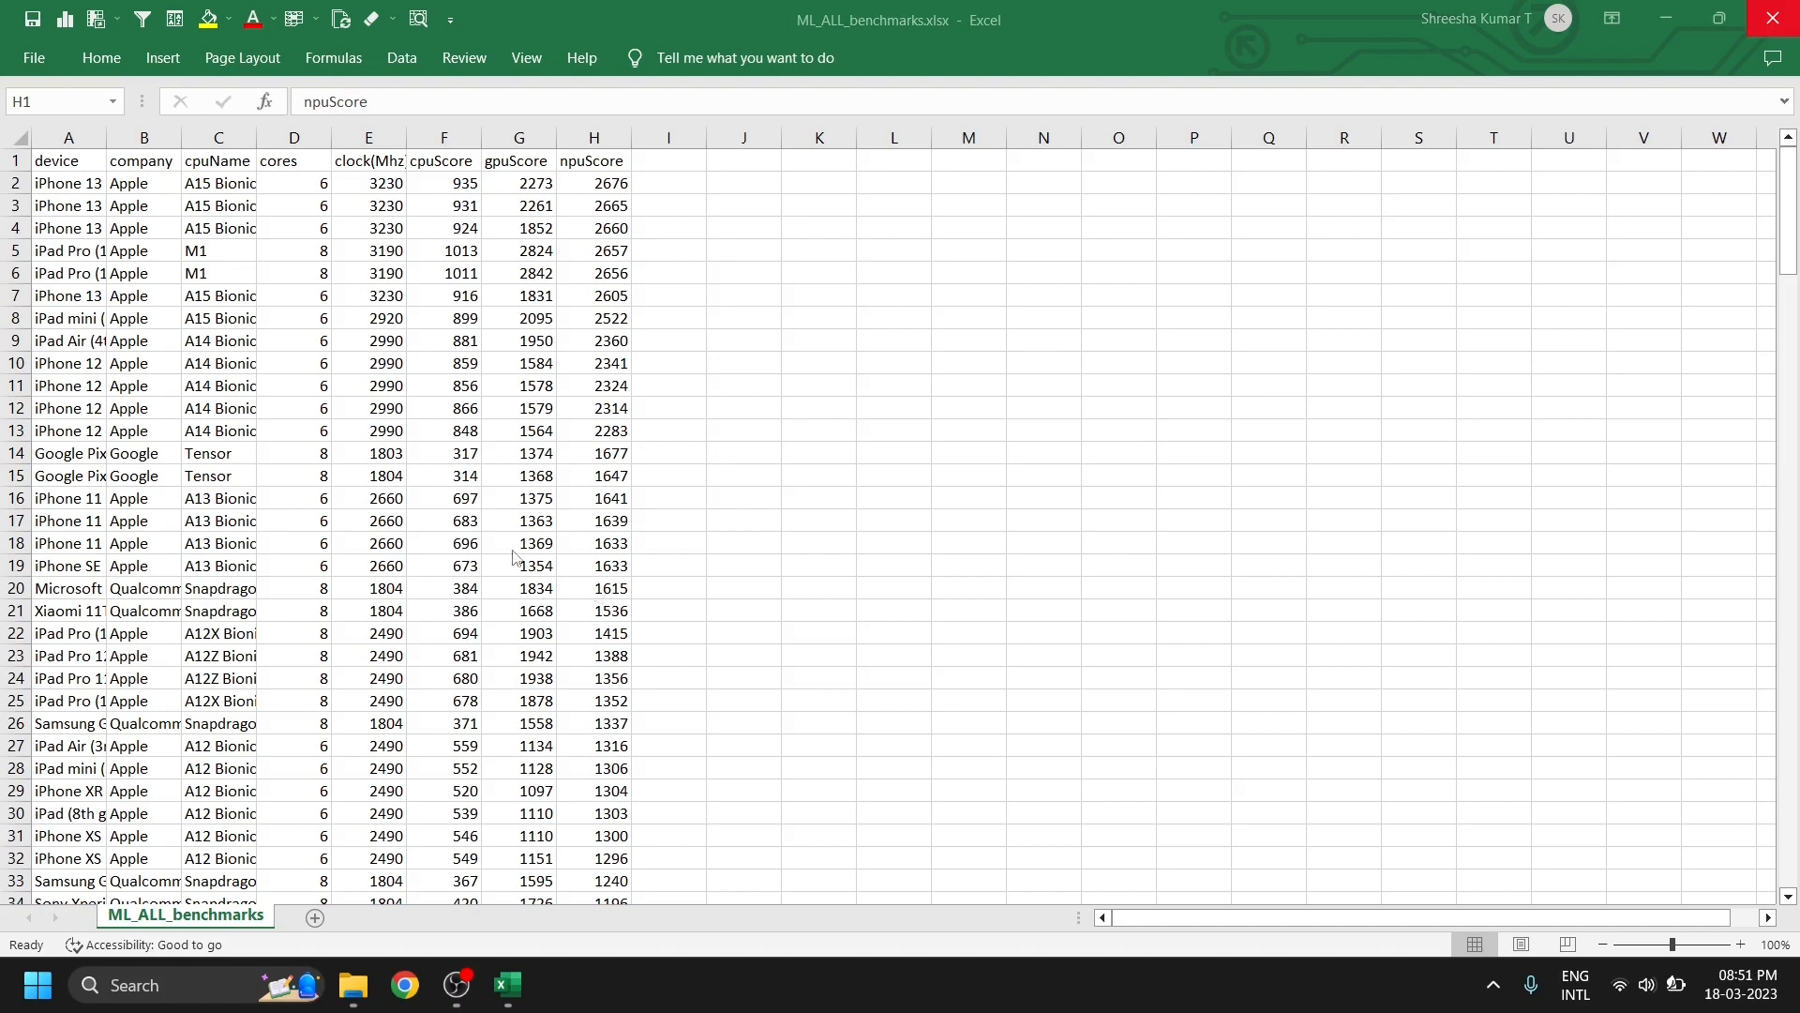
- Check the extent of the dataset in Excel, from the last filled row of the device column back to the header row
click(65, 156)
click(64, 160)
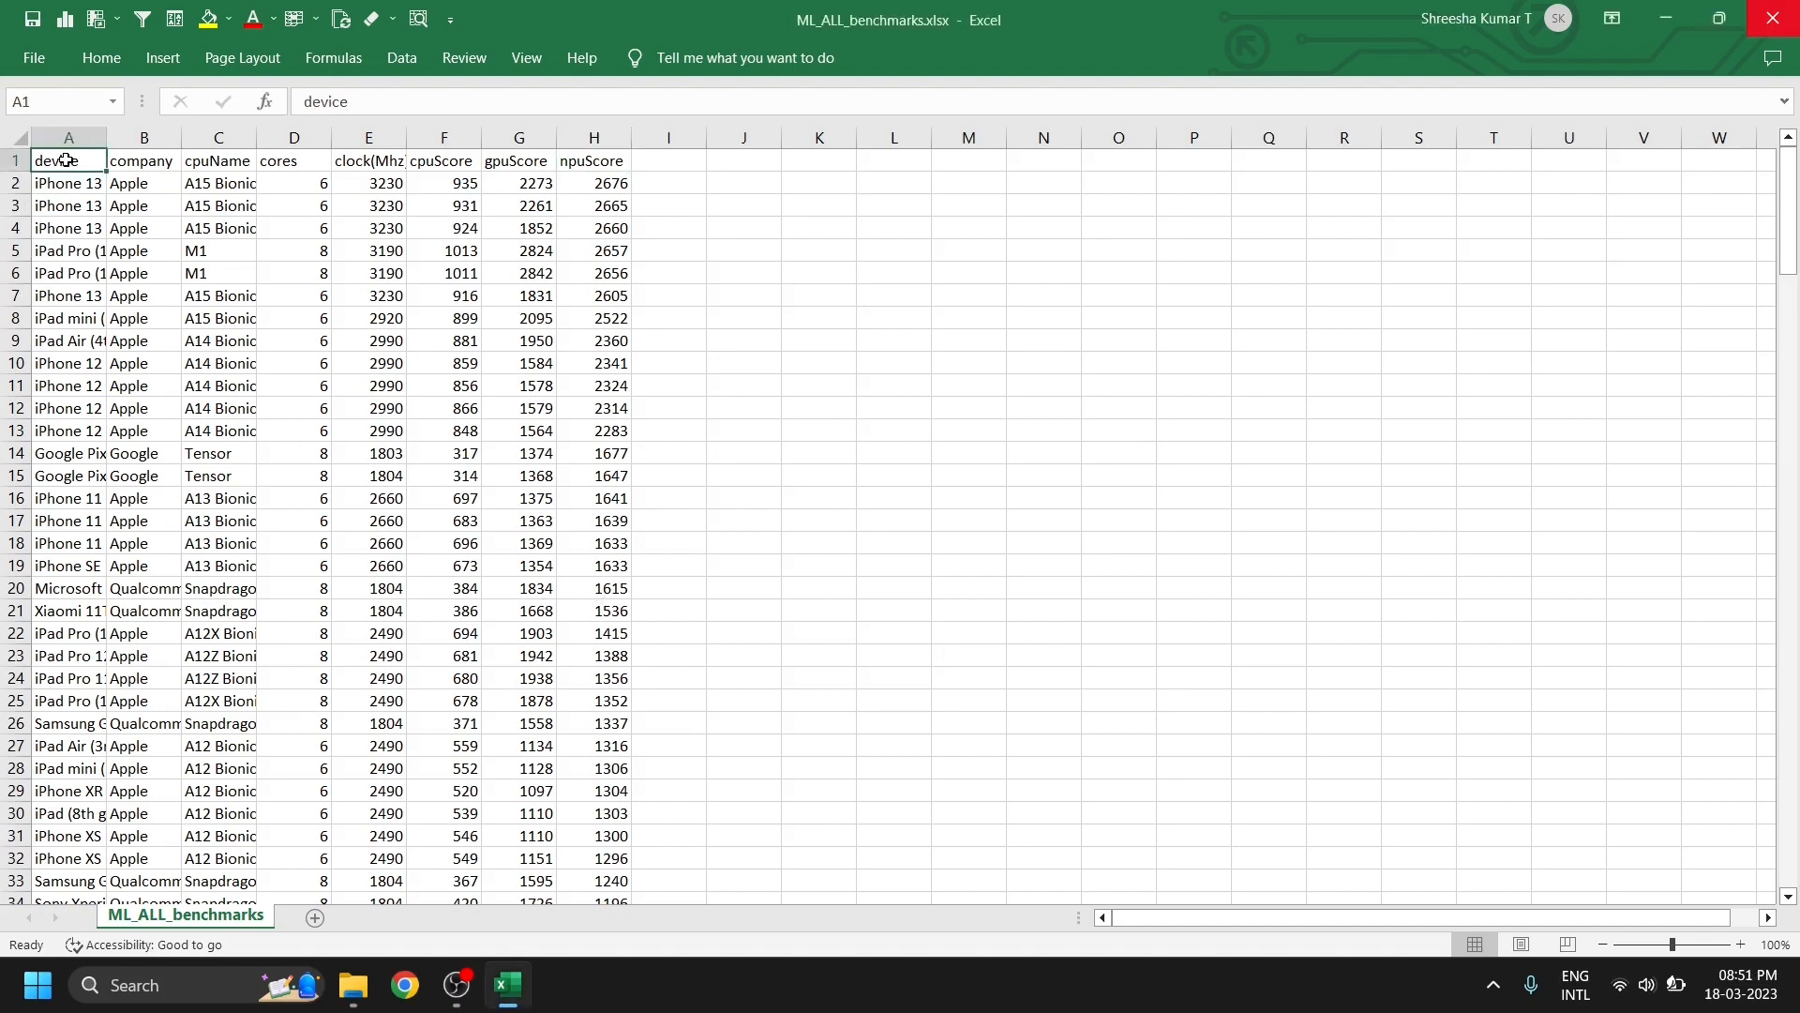
key(ctrl+Down)
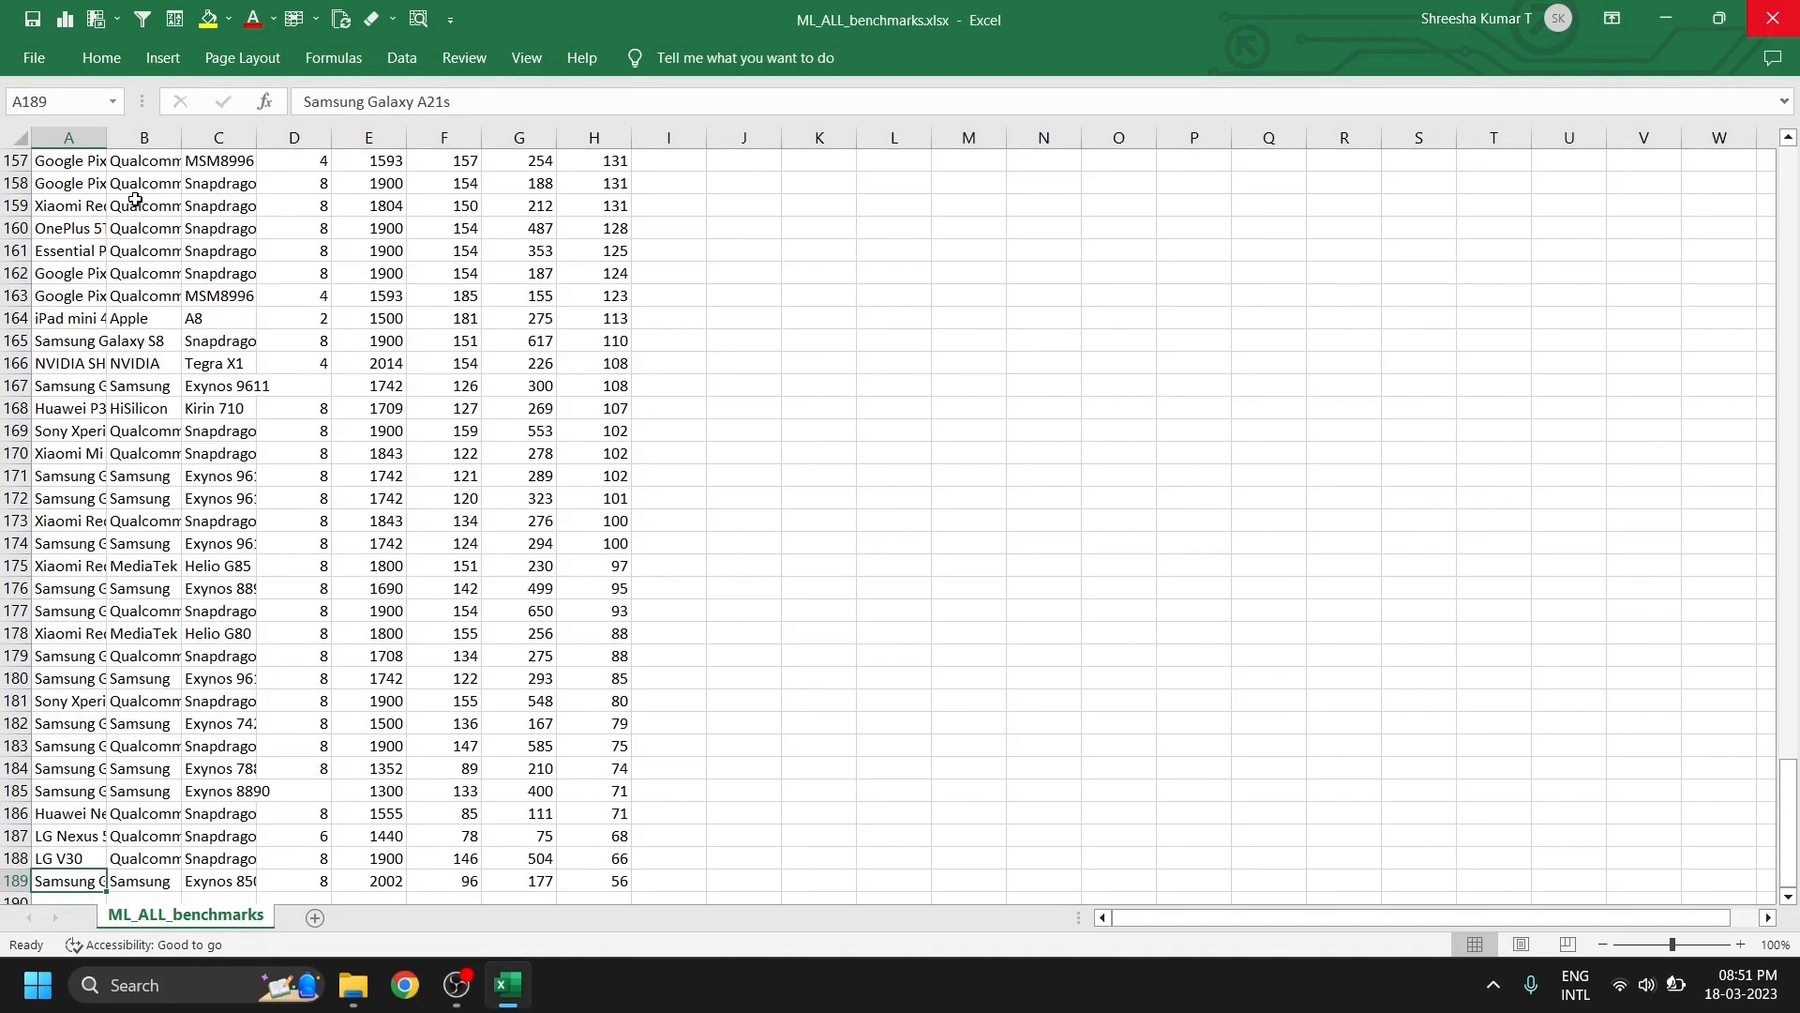
click(5, 881)
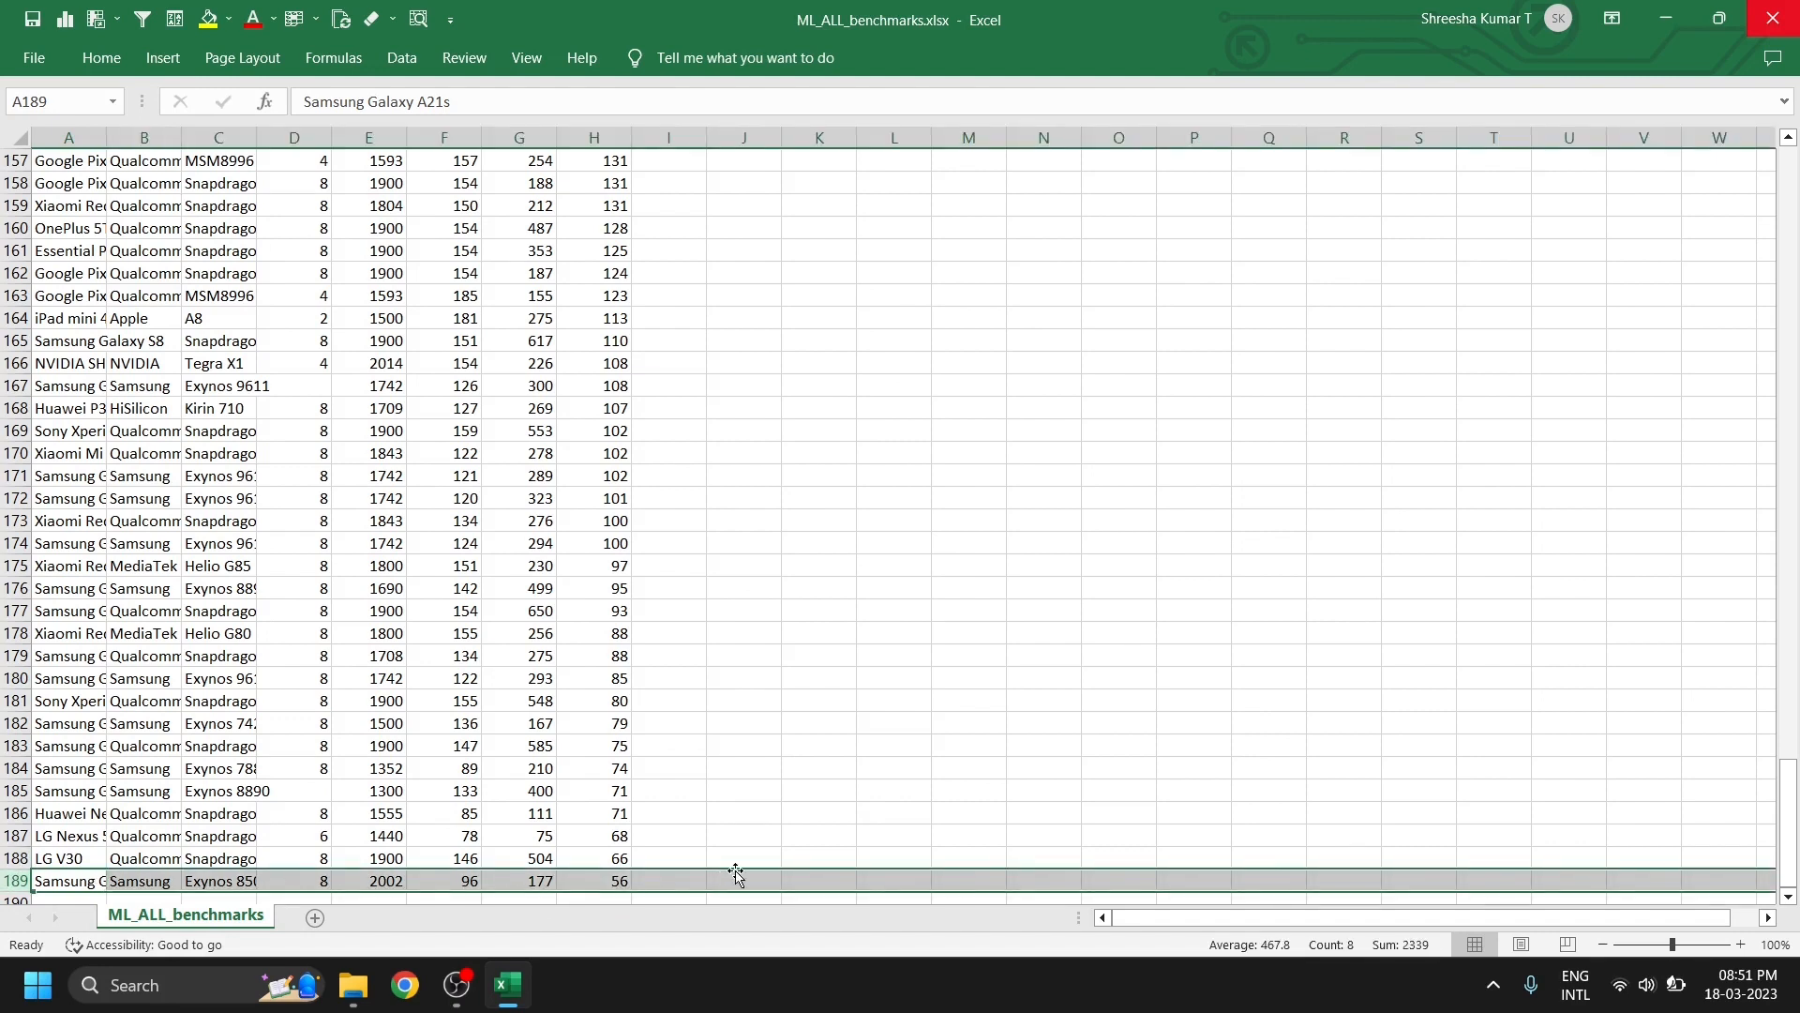
drag(1788, 796, 1789, 795)
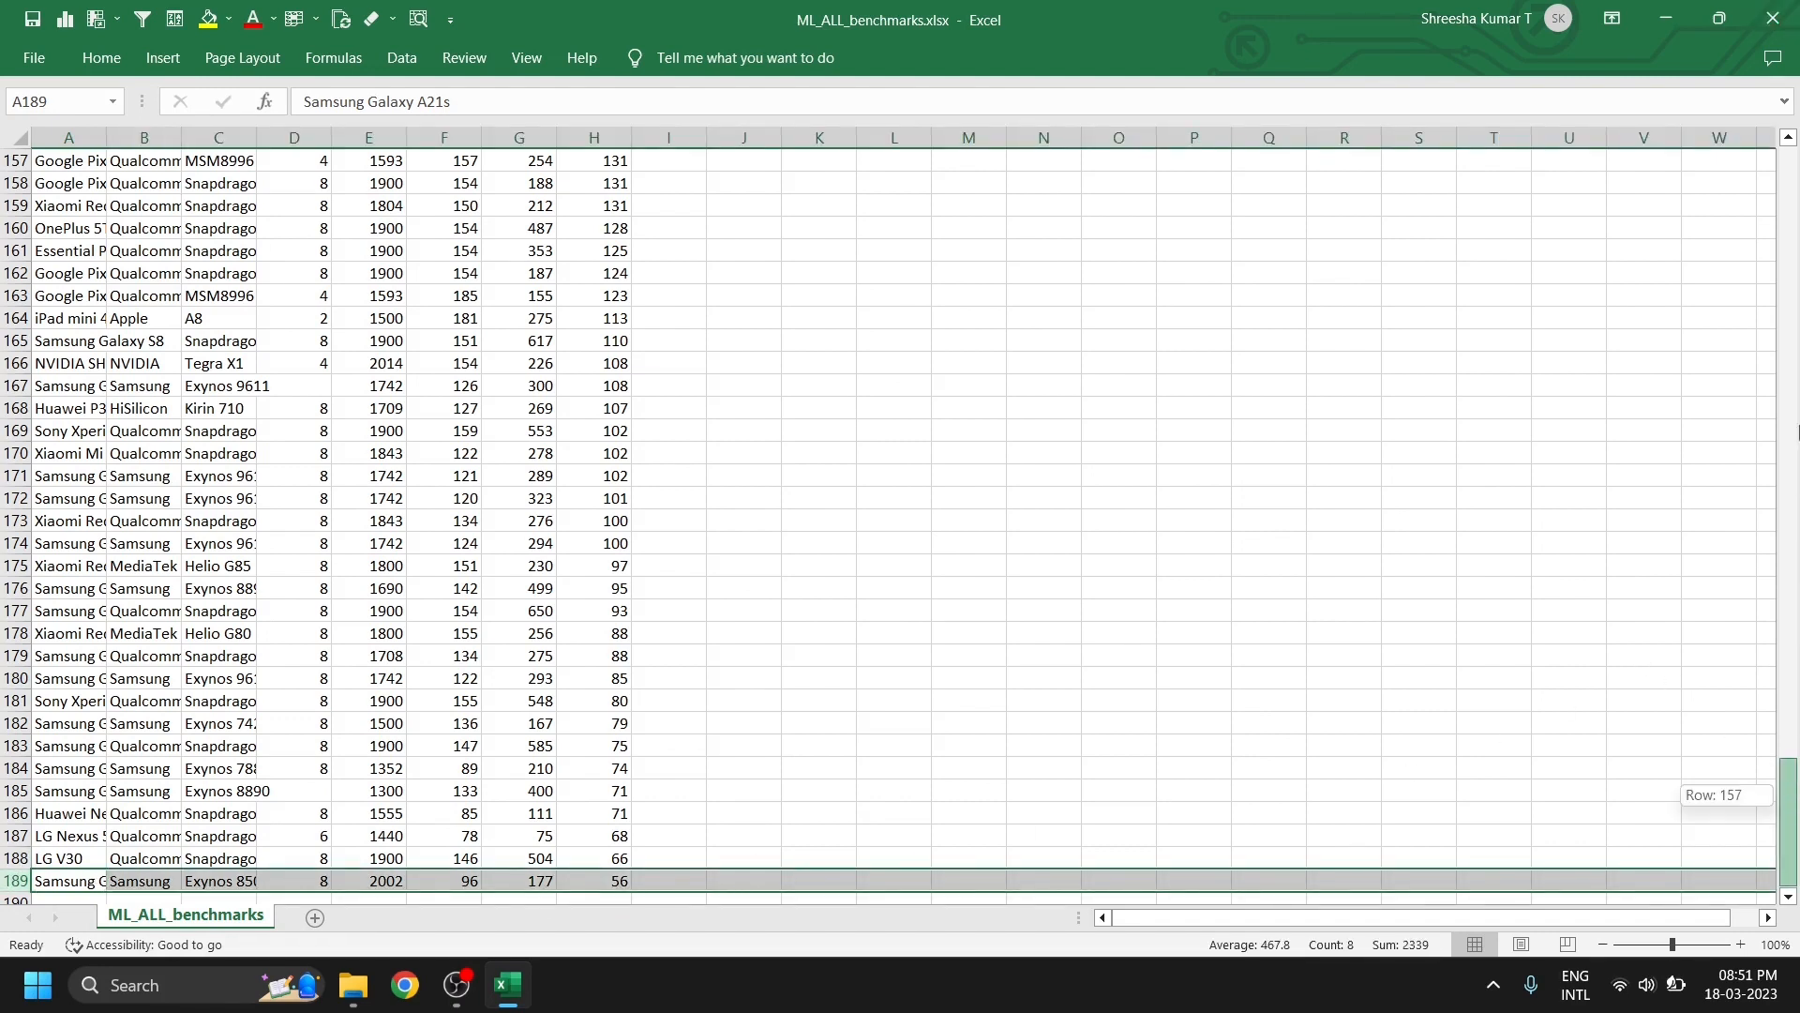
drag(1797, 232, 1793, 169)
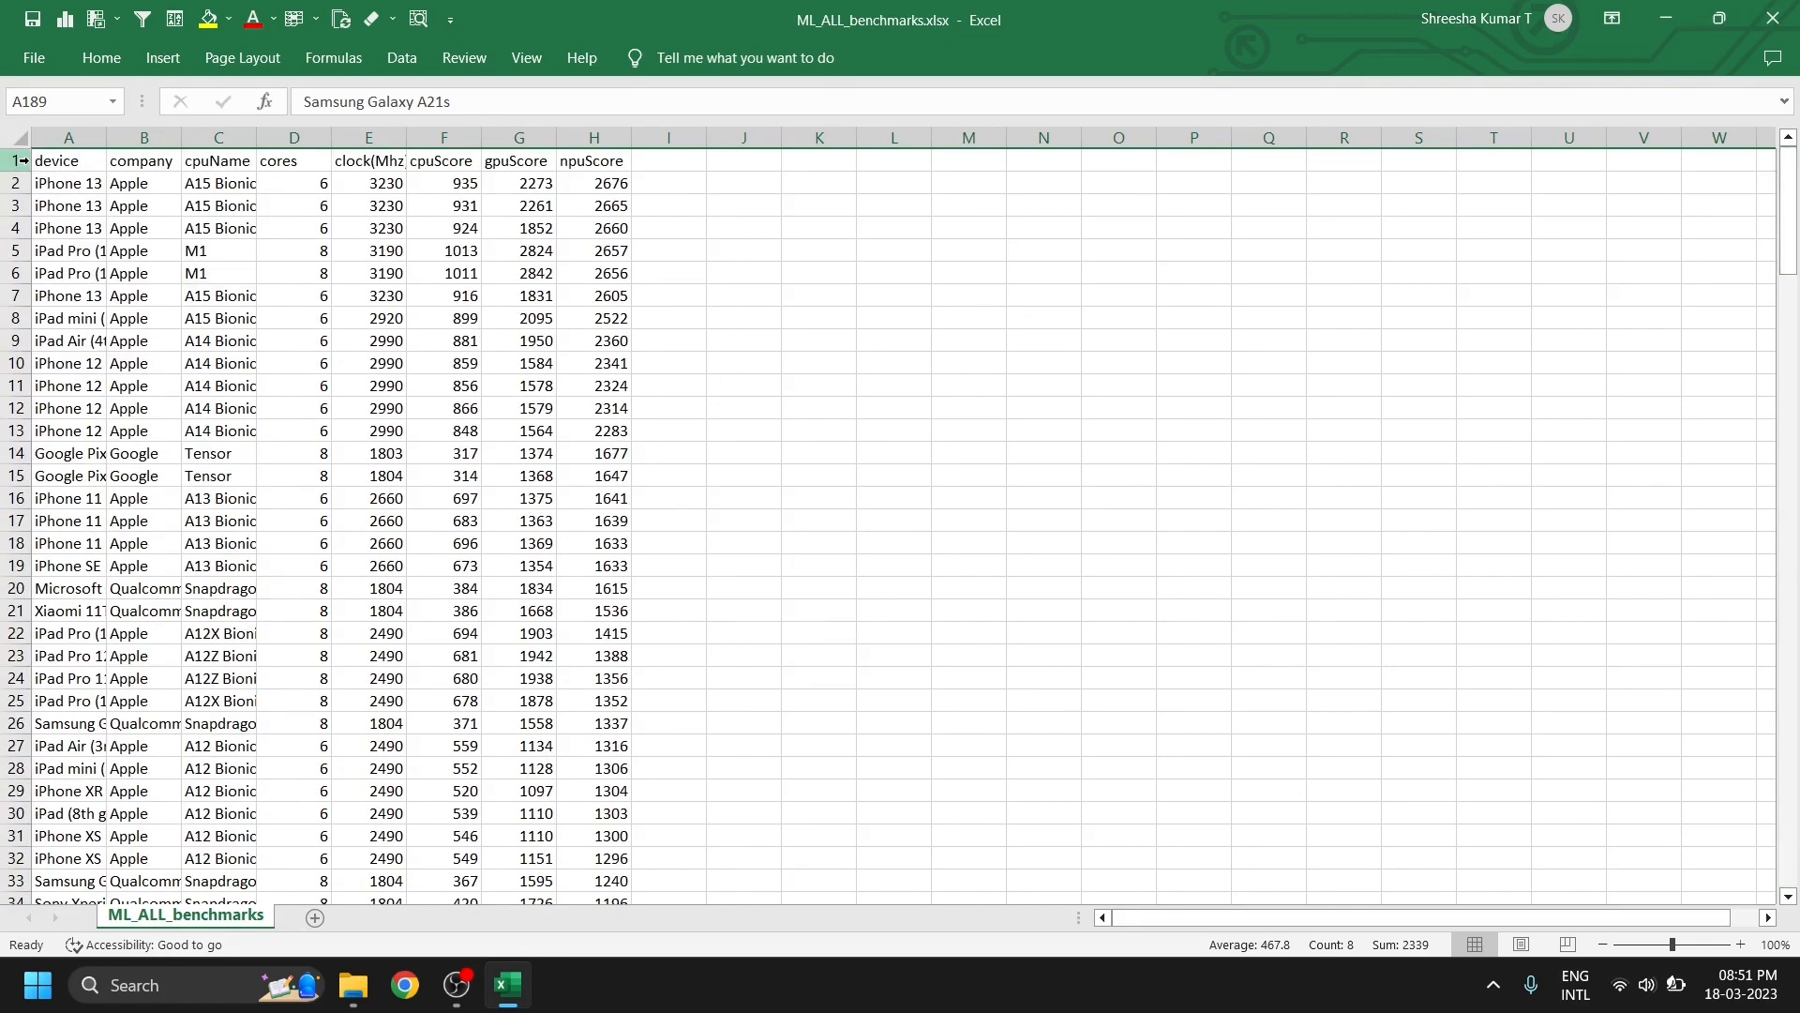
click(16, 160)
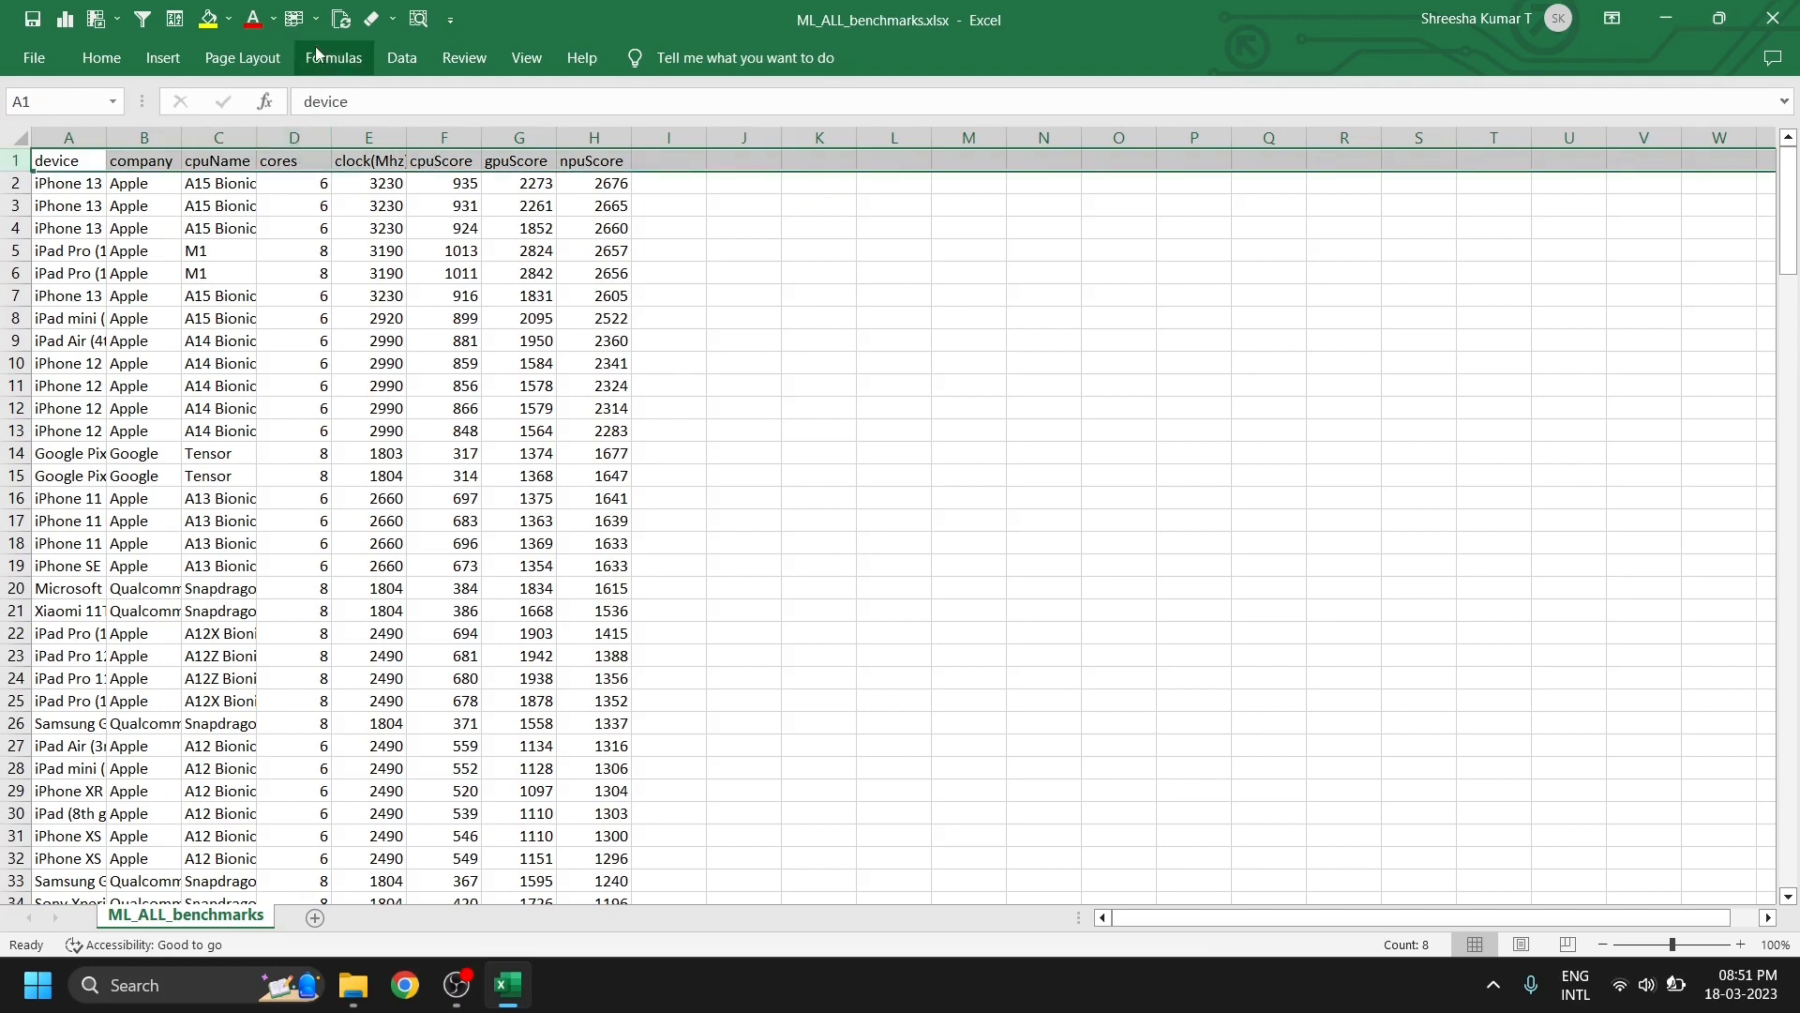
scroll(642, 389, down, 1)
scroll(641, 389, up, 1)
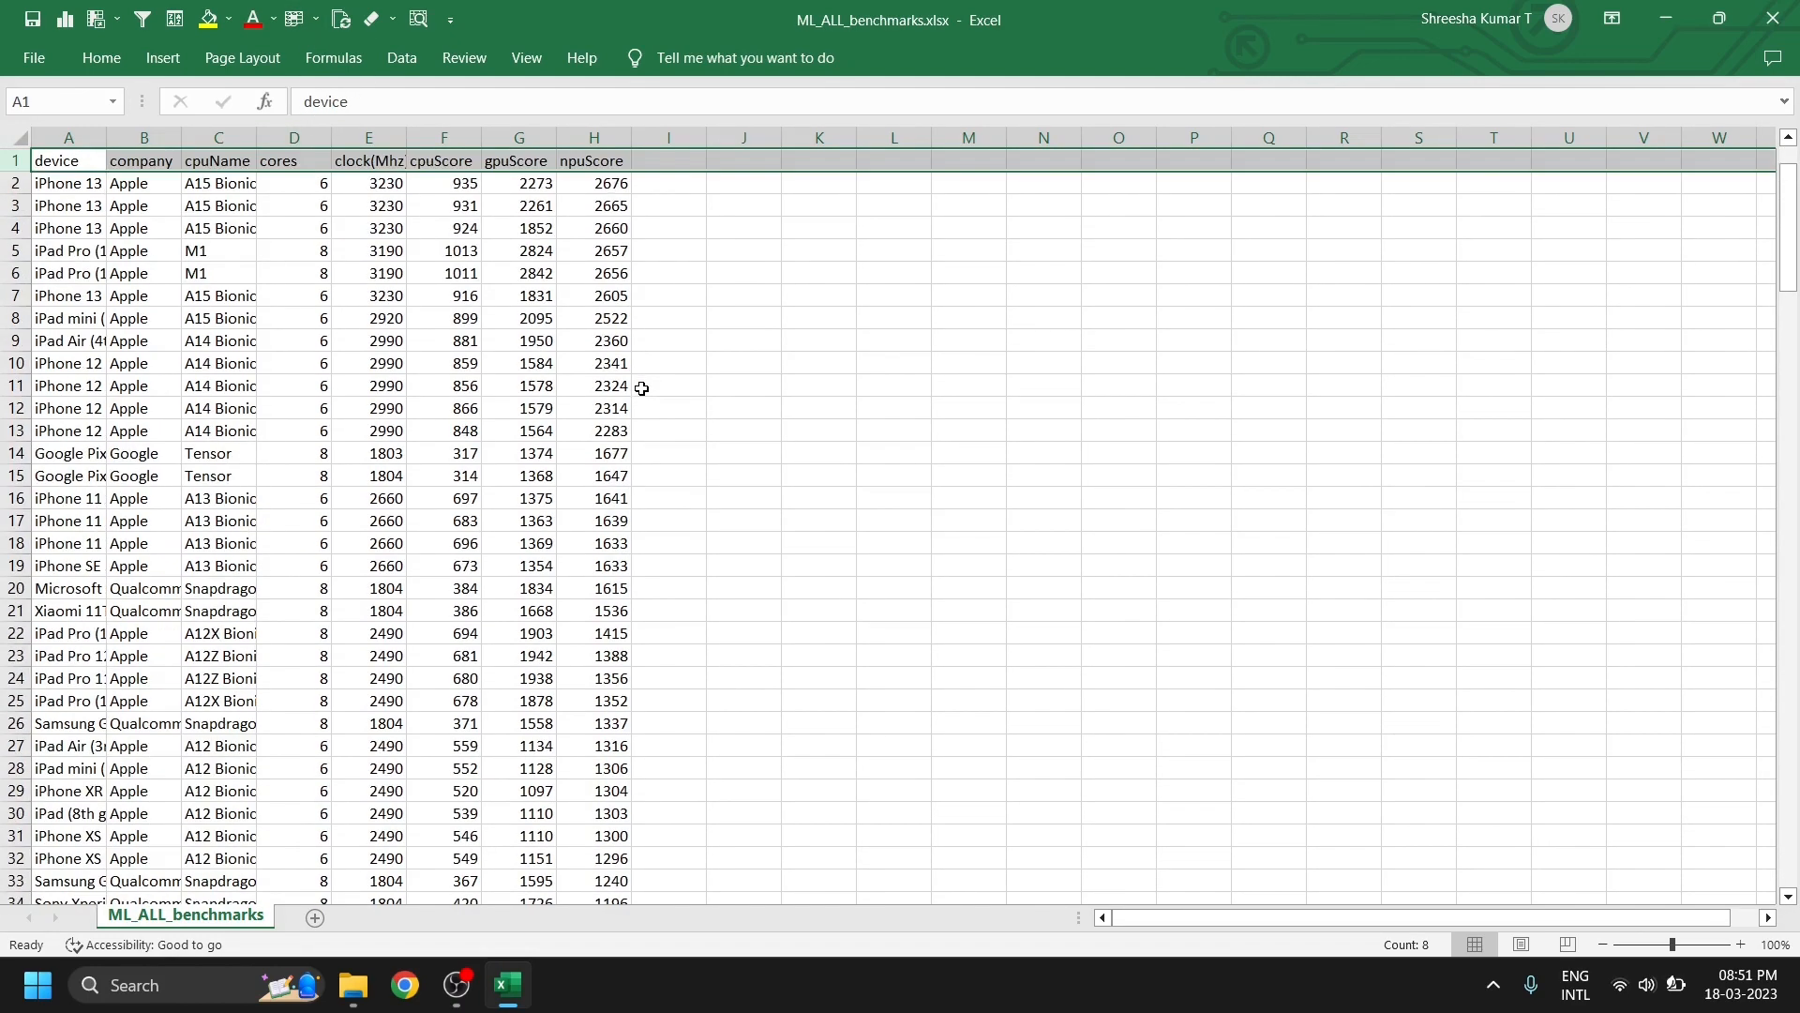
- Freeze the top row of the ML_ALL_benchmarks sheet so the column headers stay in view
click(696, 342)
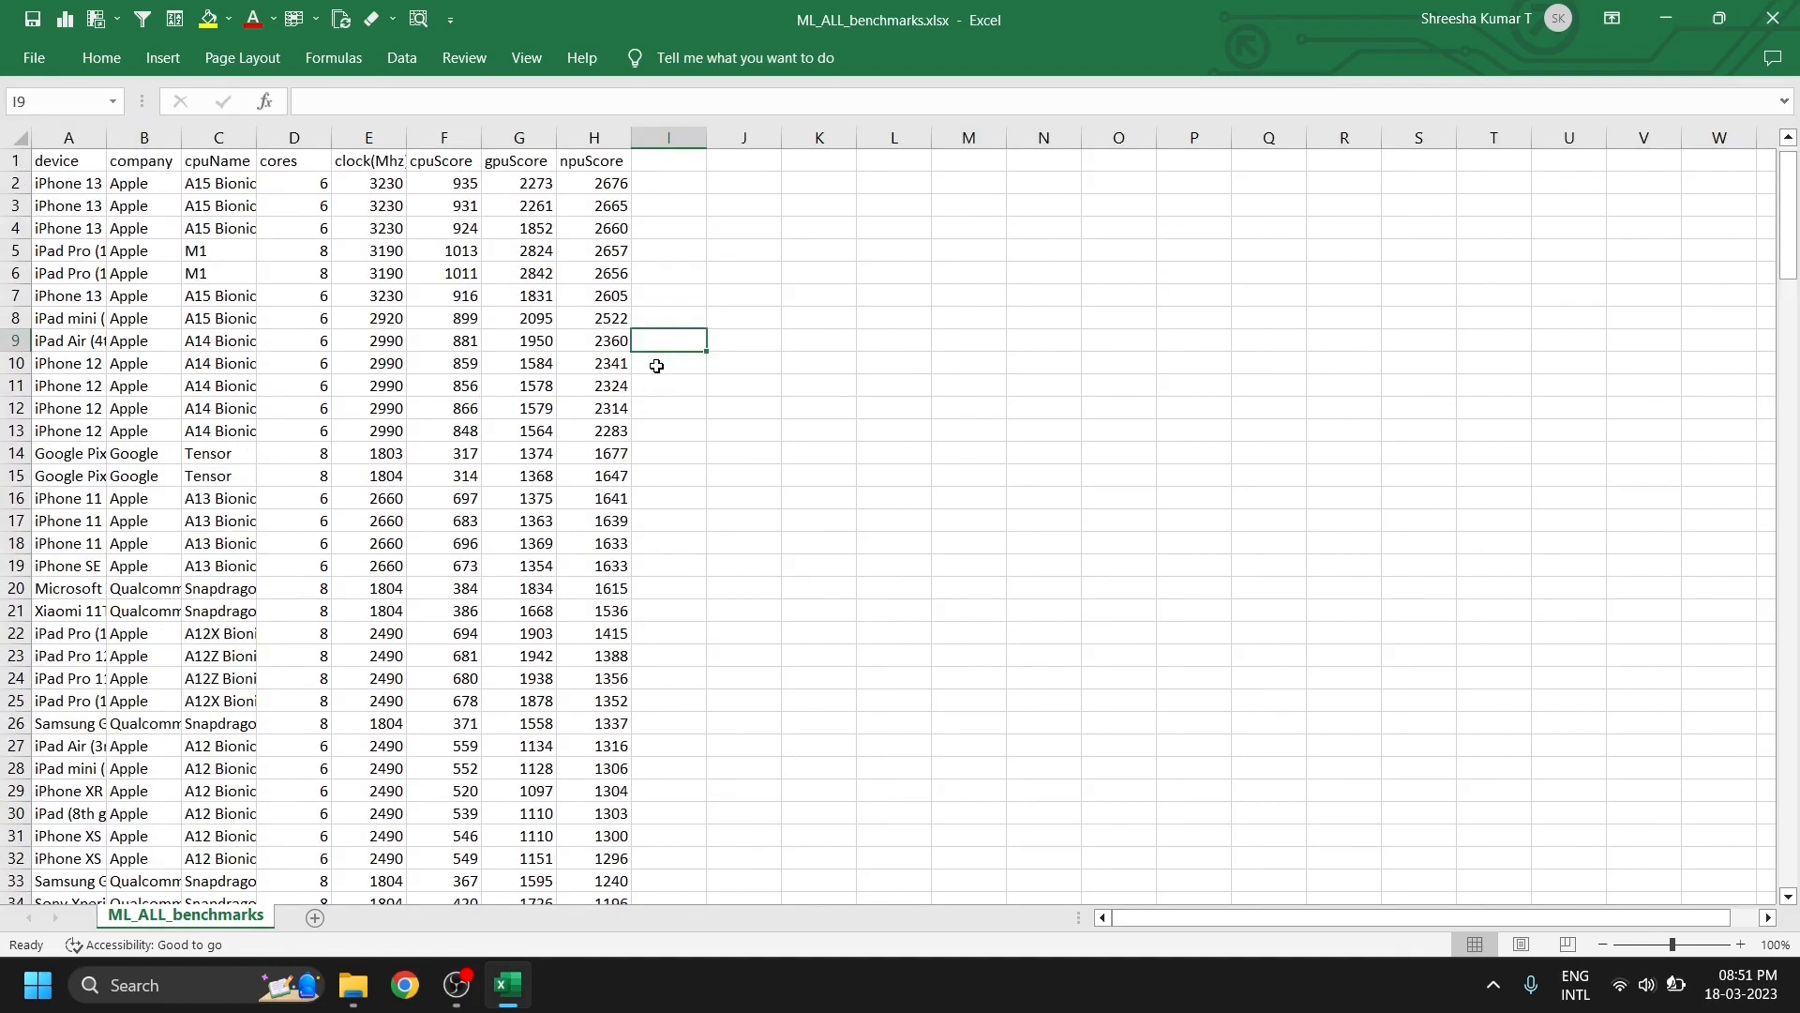
scroll(654, 362, down, 5)
scroll(656, 365, up, 2)
scroll(656, 366, down, 3)
scroll(657, 364, up, 6)
click(8, 163)
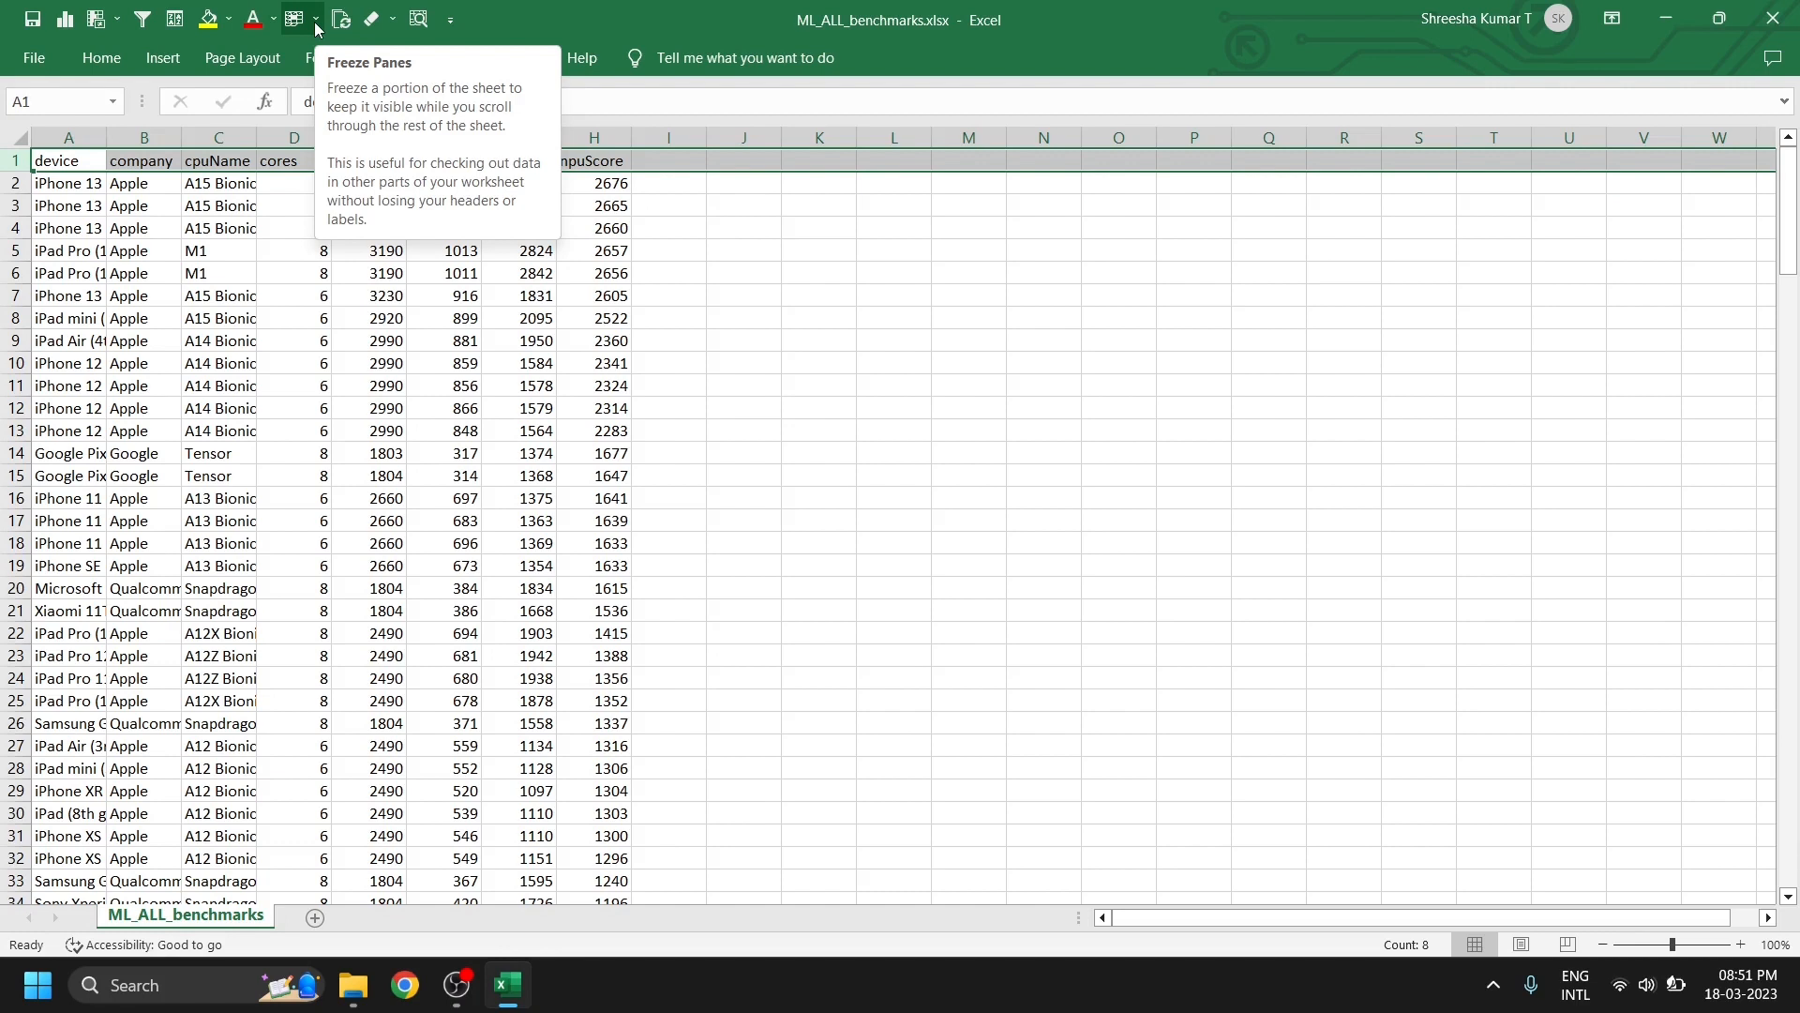
click(112, 64)
click(523, 61)
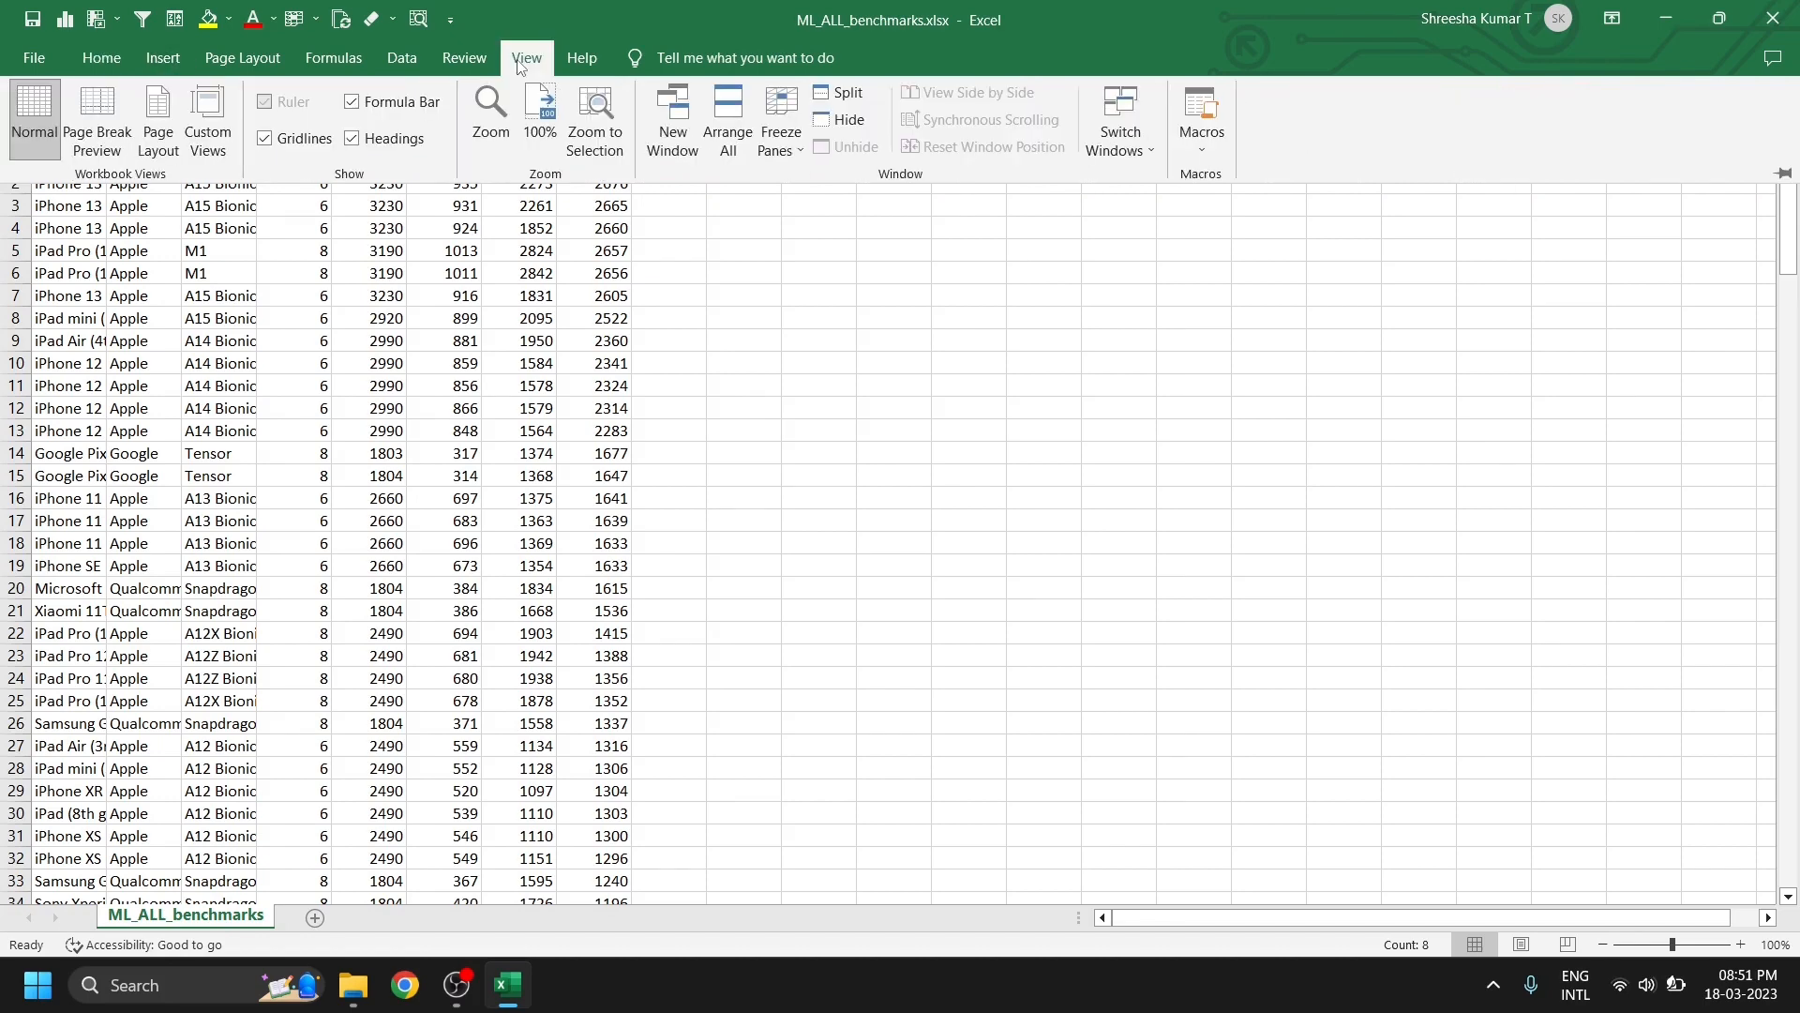
click(781, 127)
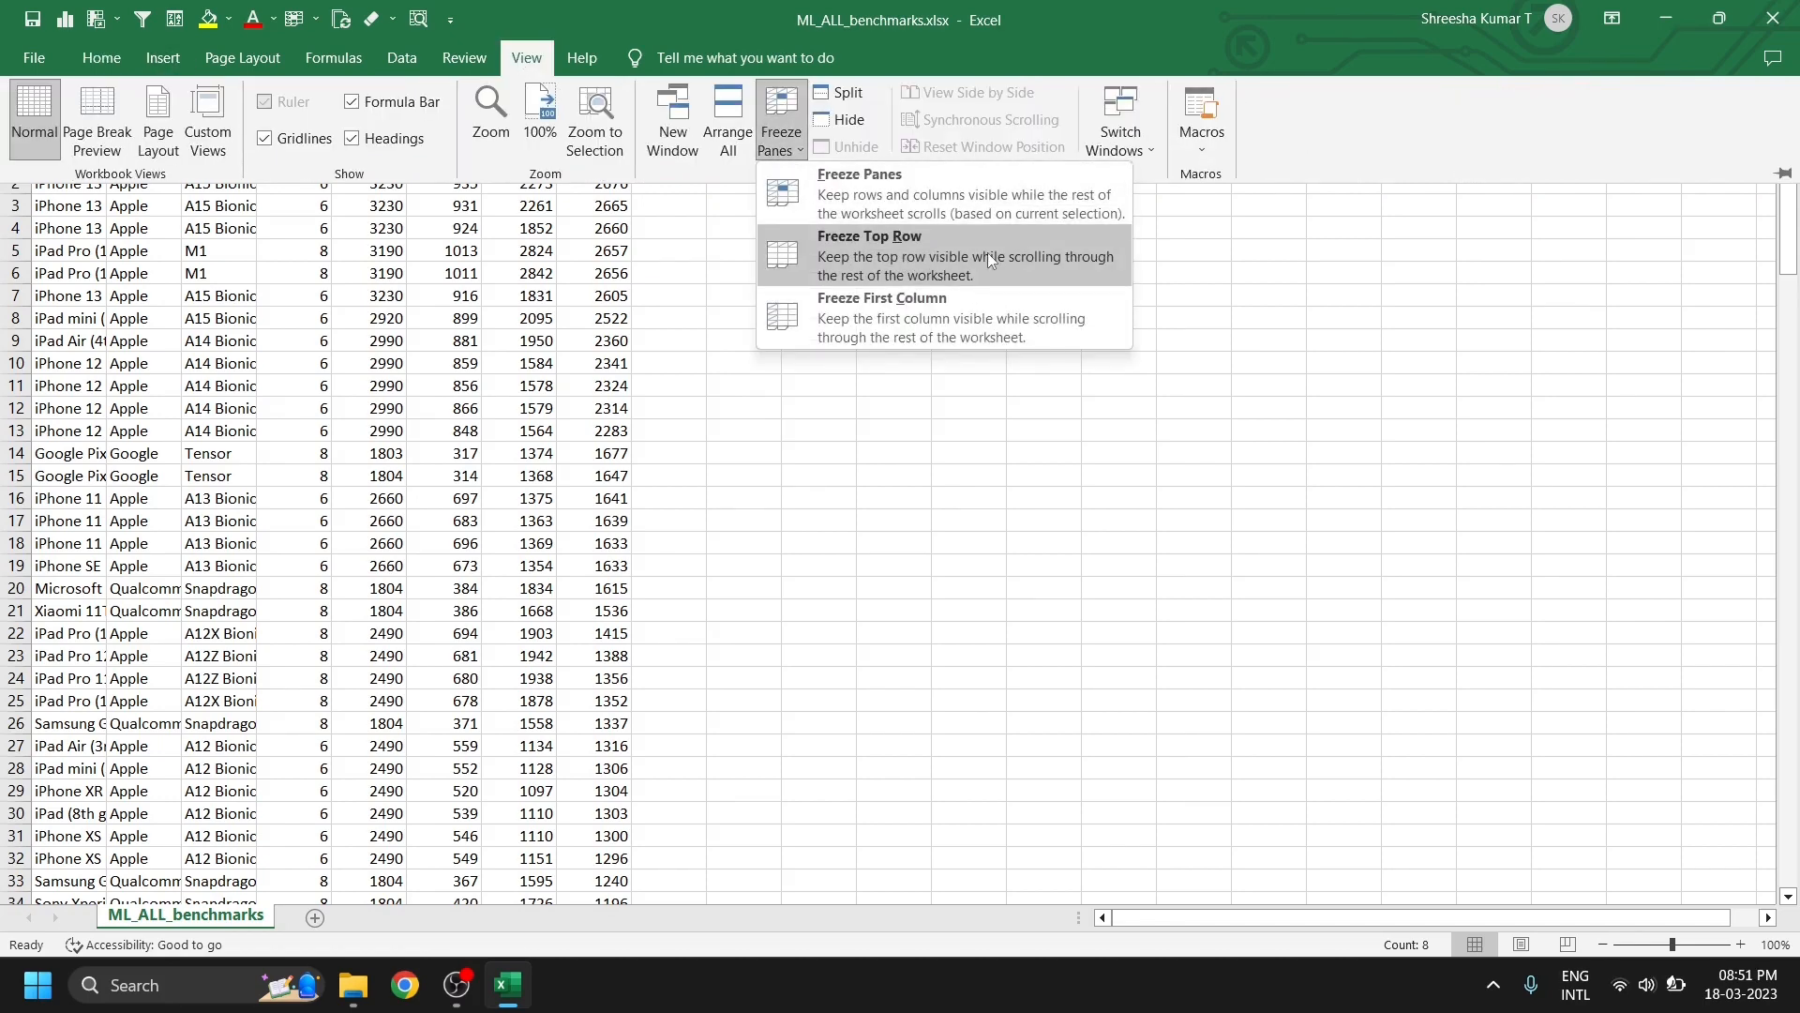
click(815, 253)
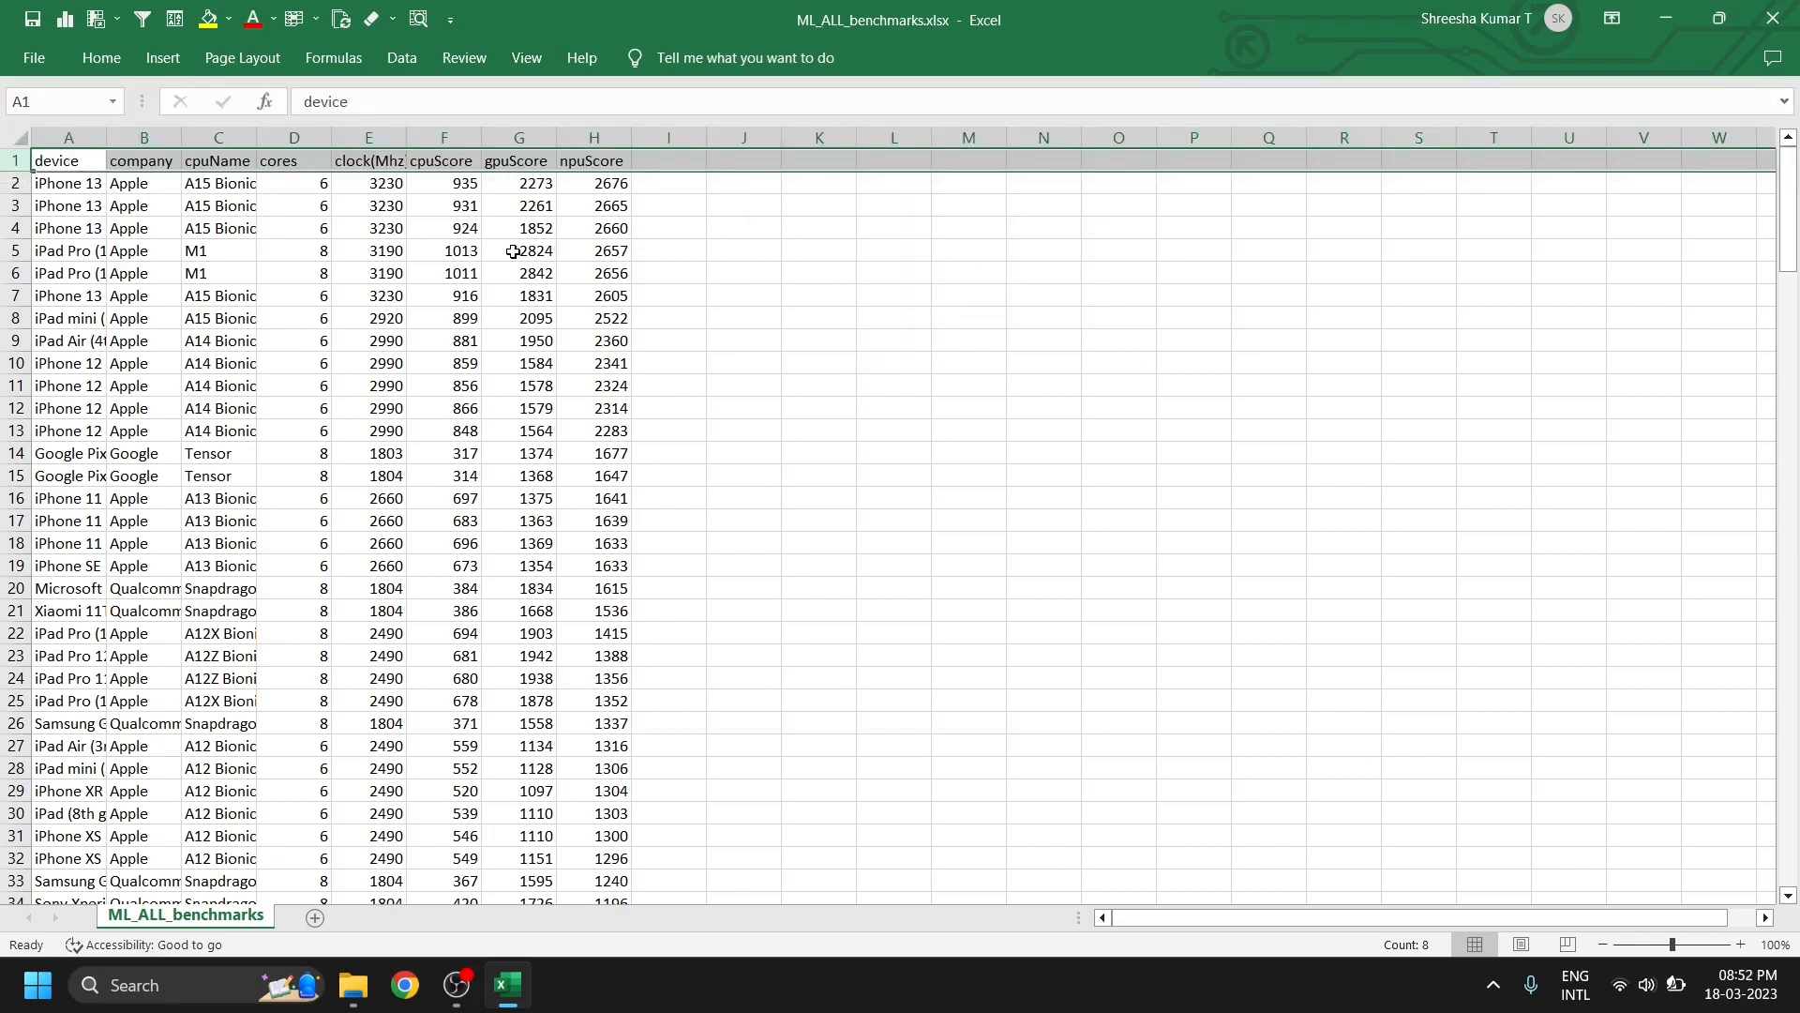
- Check how the frozen header row behaves while moving through the data rows
scroll(540, 266, down, 3)
scroll(541, 266, up, 3)
scroll(540, 265, down, 5)
scroll(541, 265, up, 4)
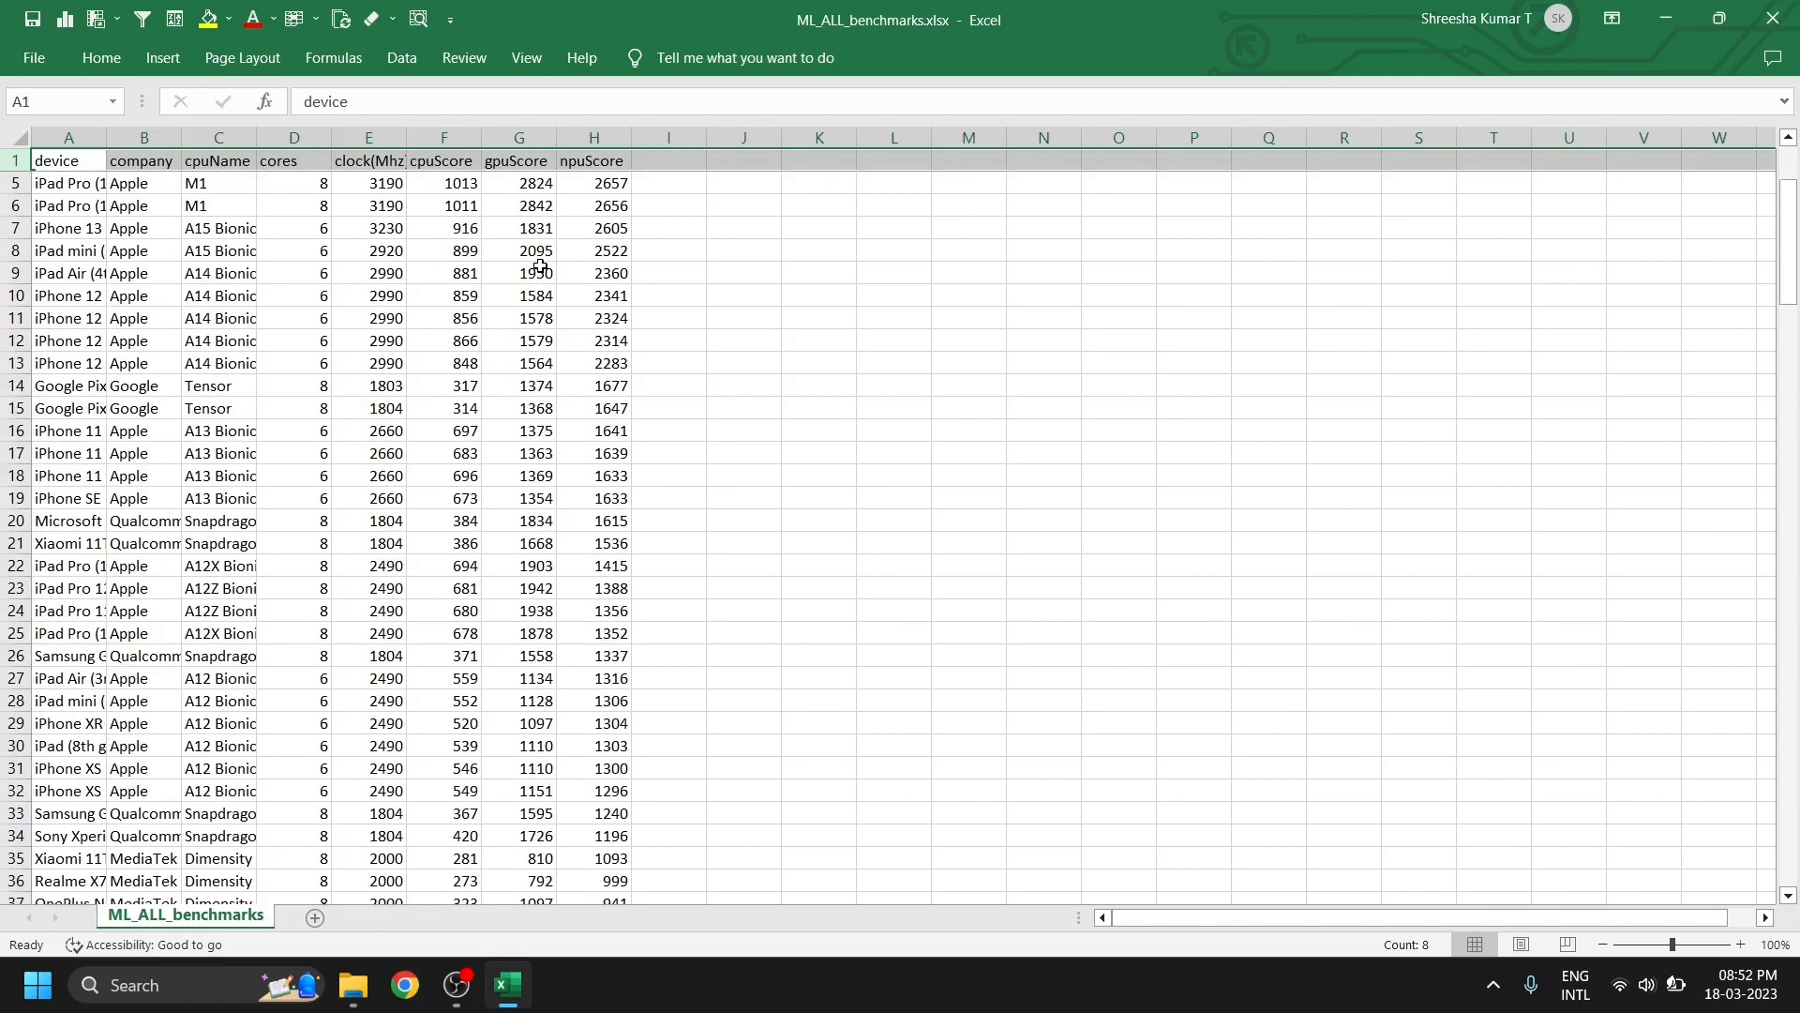
scroll(540, 265, down, 6)
scroll(540, 267, up, 7)
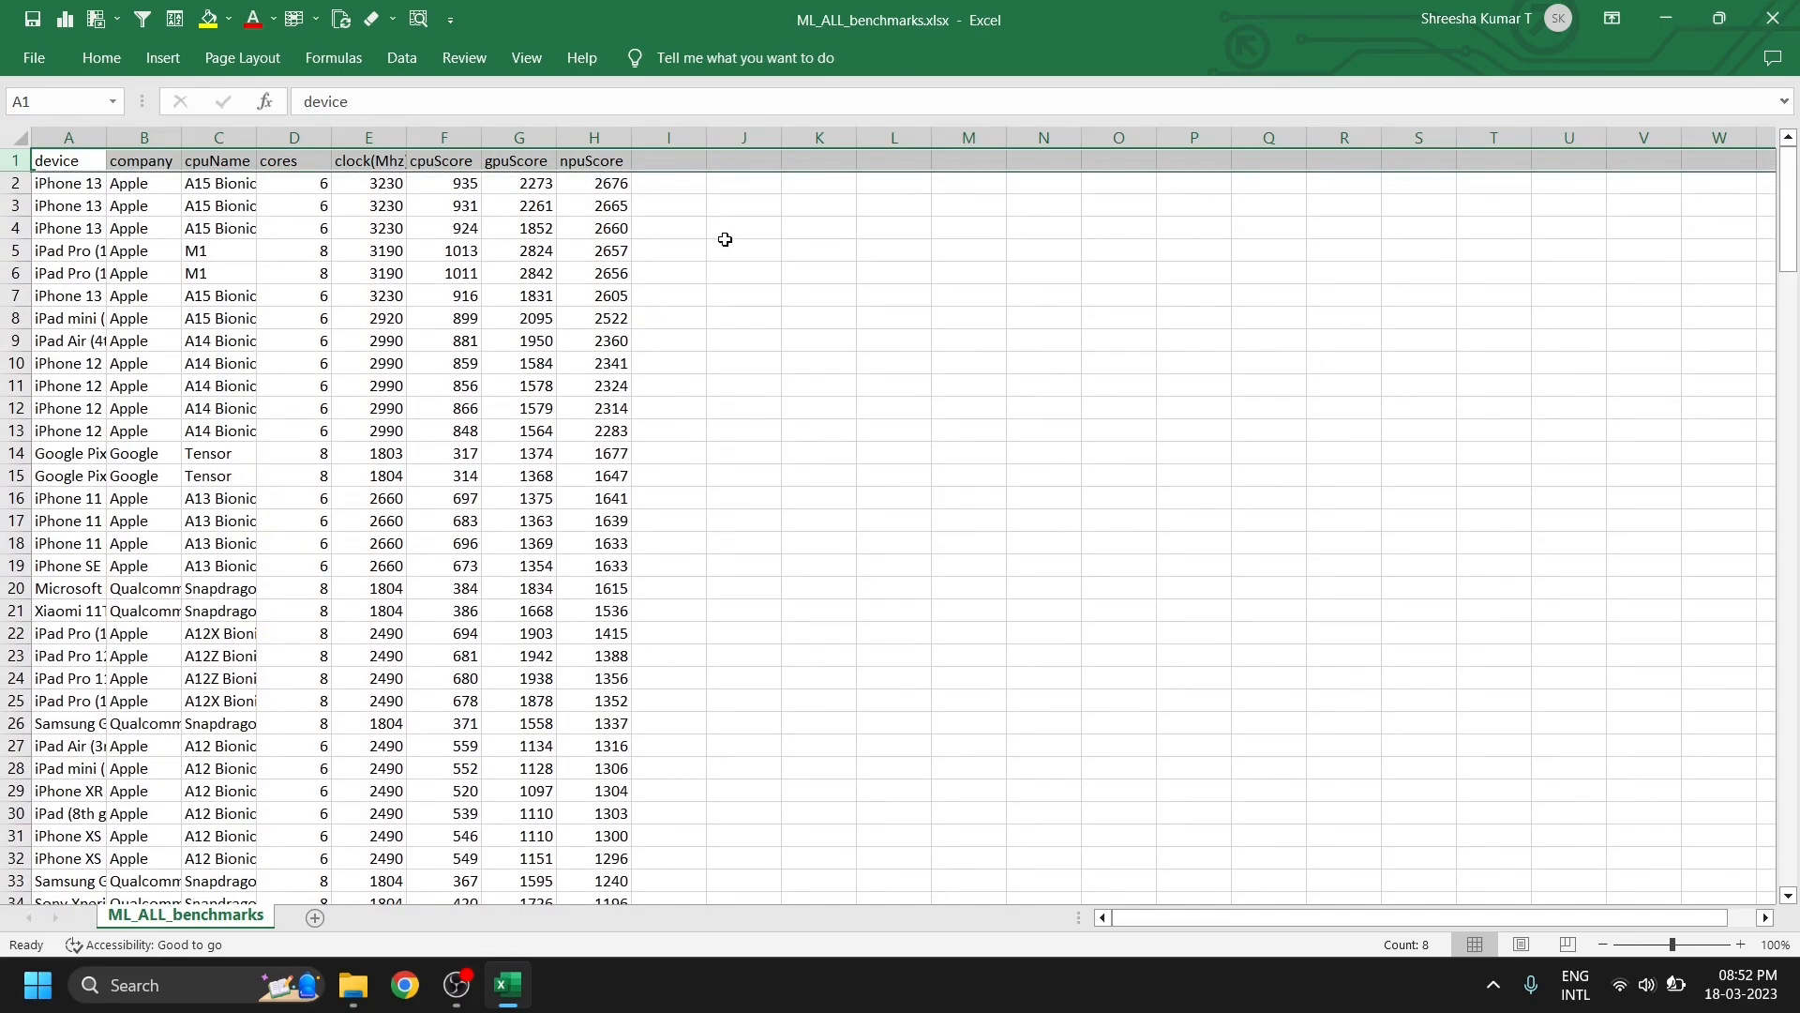
click(726, 237)
scroll(610, 352, down, 1)
scroll(614, 355, up, 1)
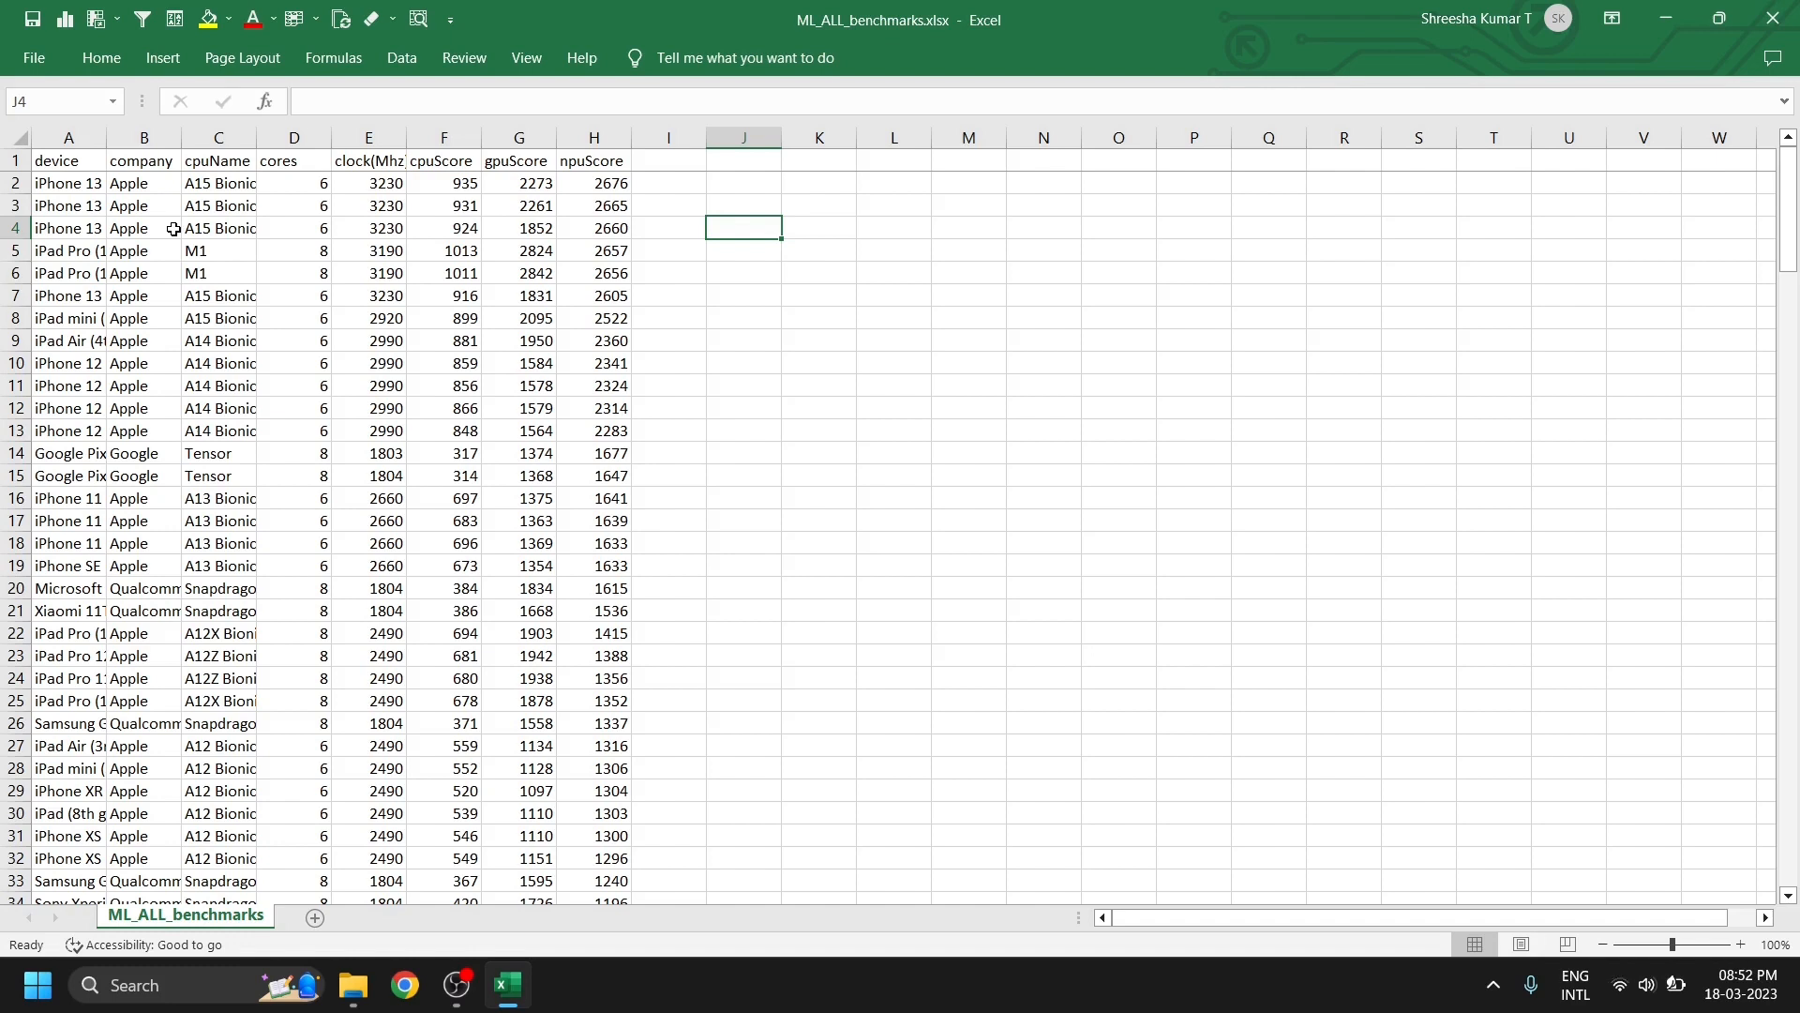
- Select the whole sheet and add filters to the header row
click(21, 140)
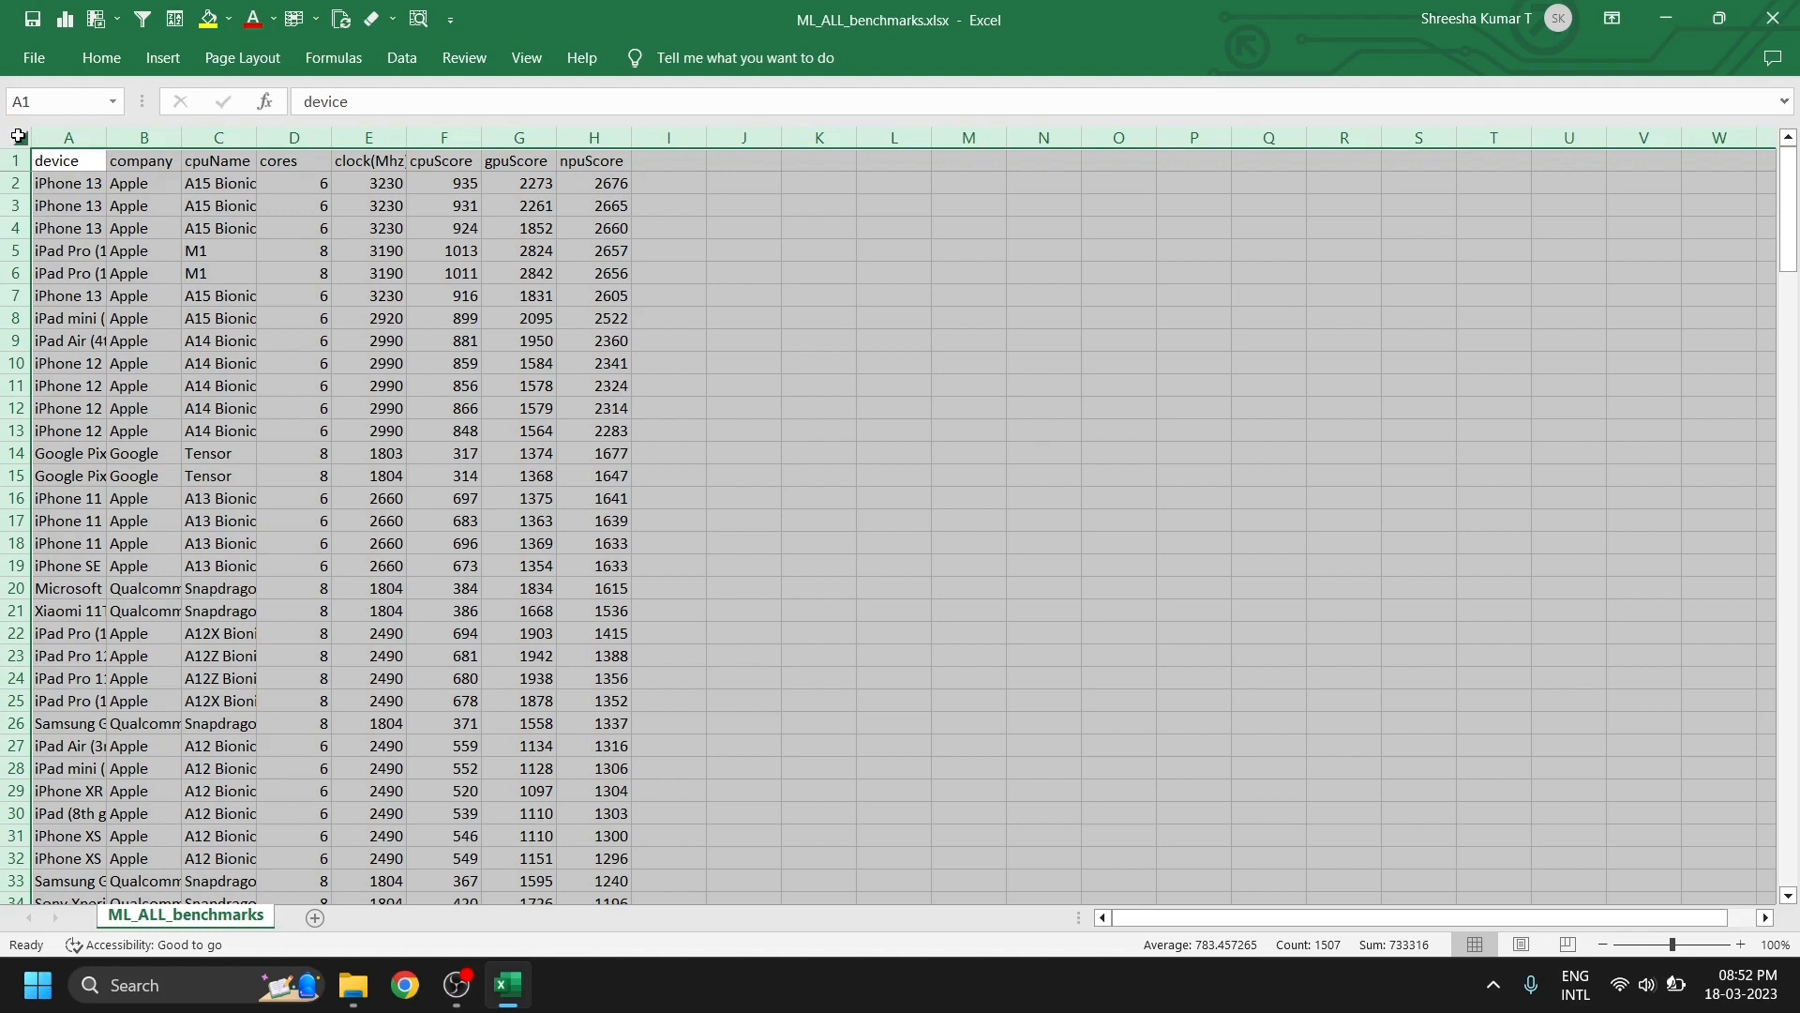
click(162, 58)
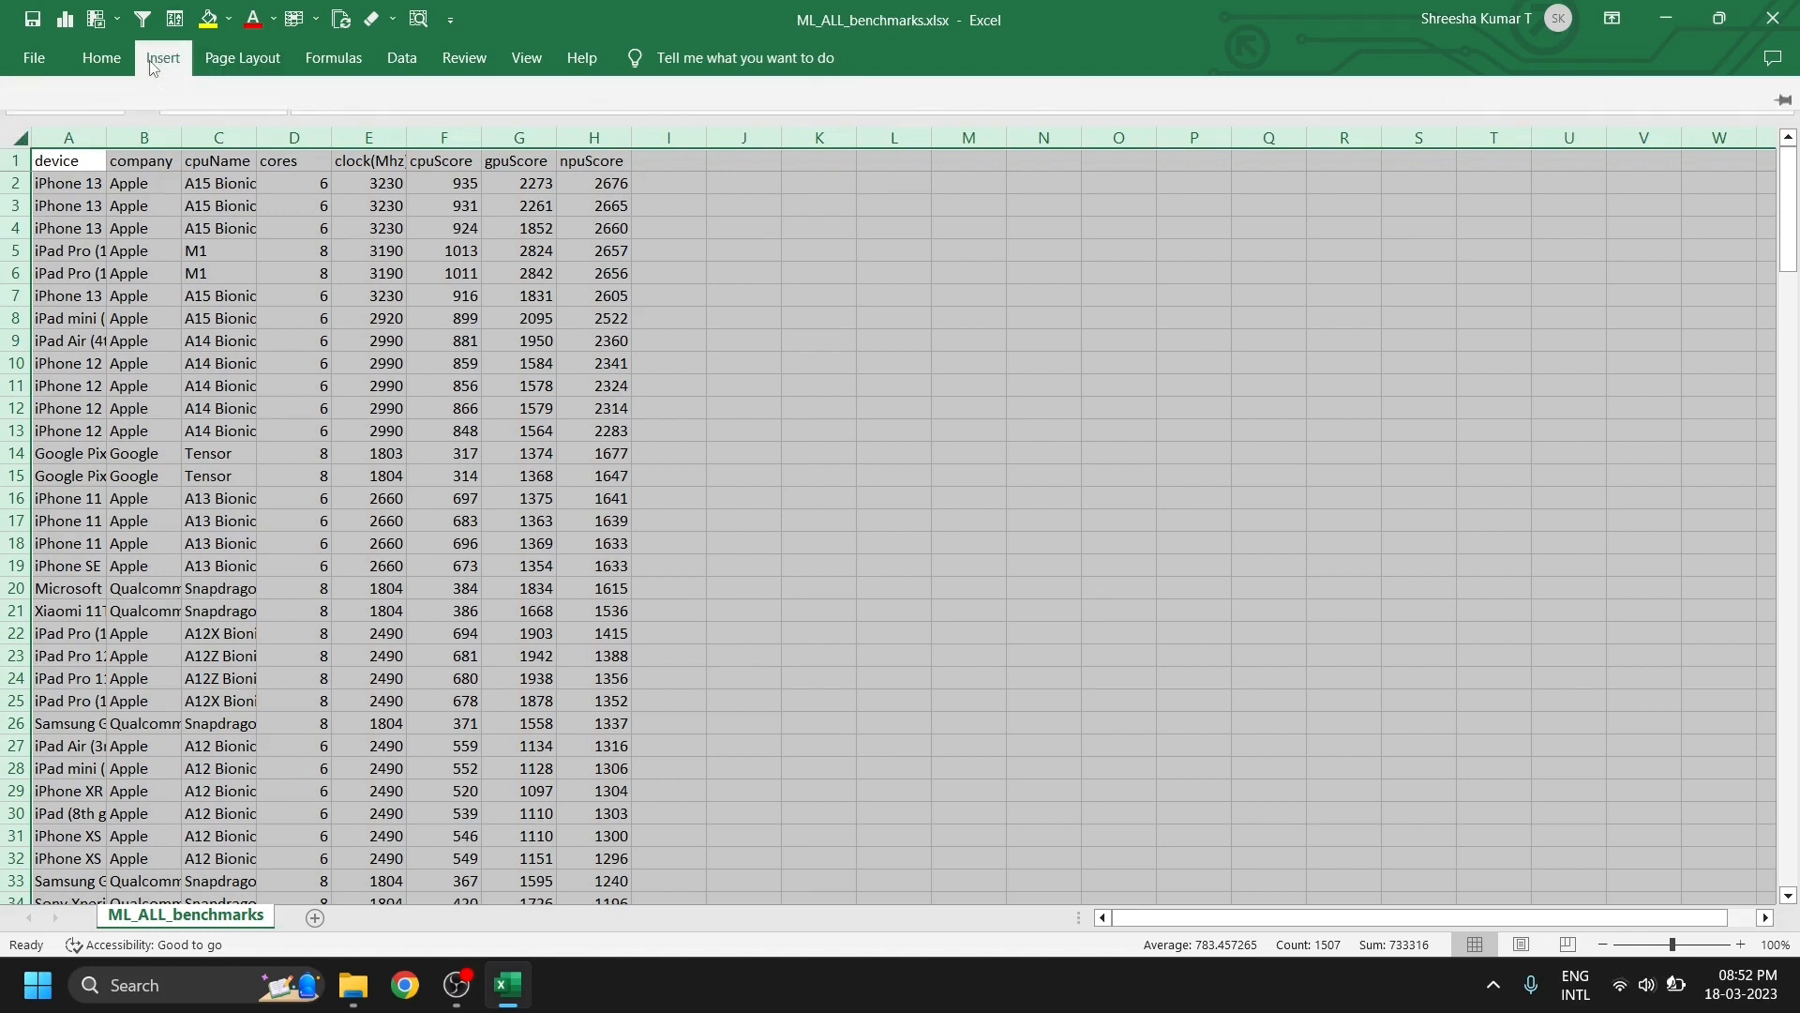
click(212, 62)
click(107, 66)
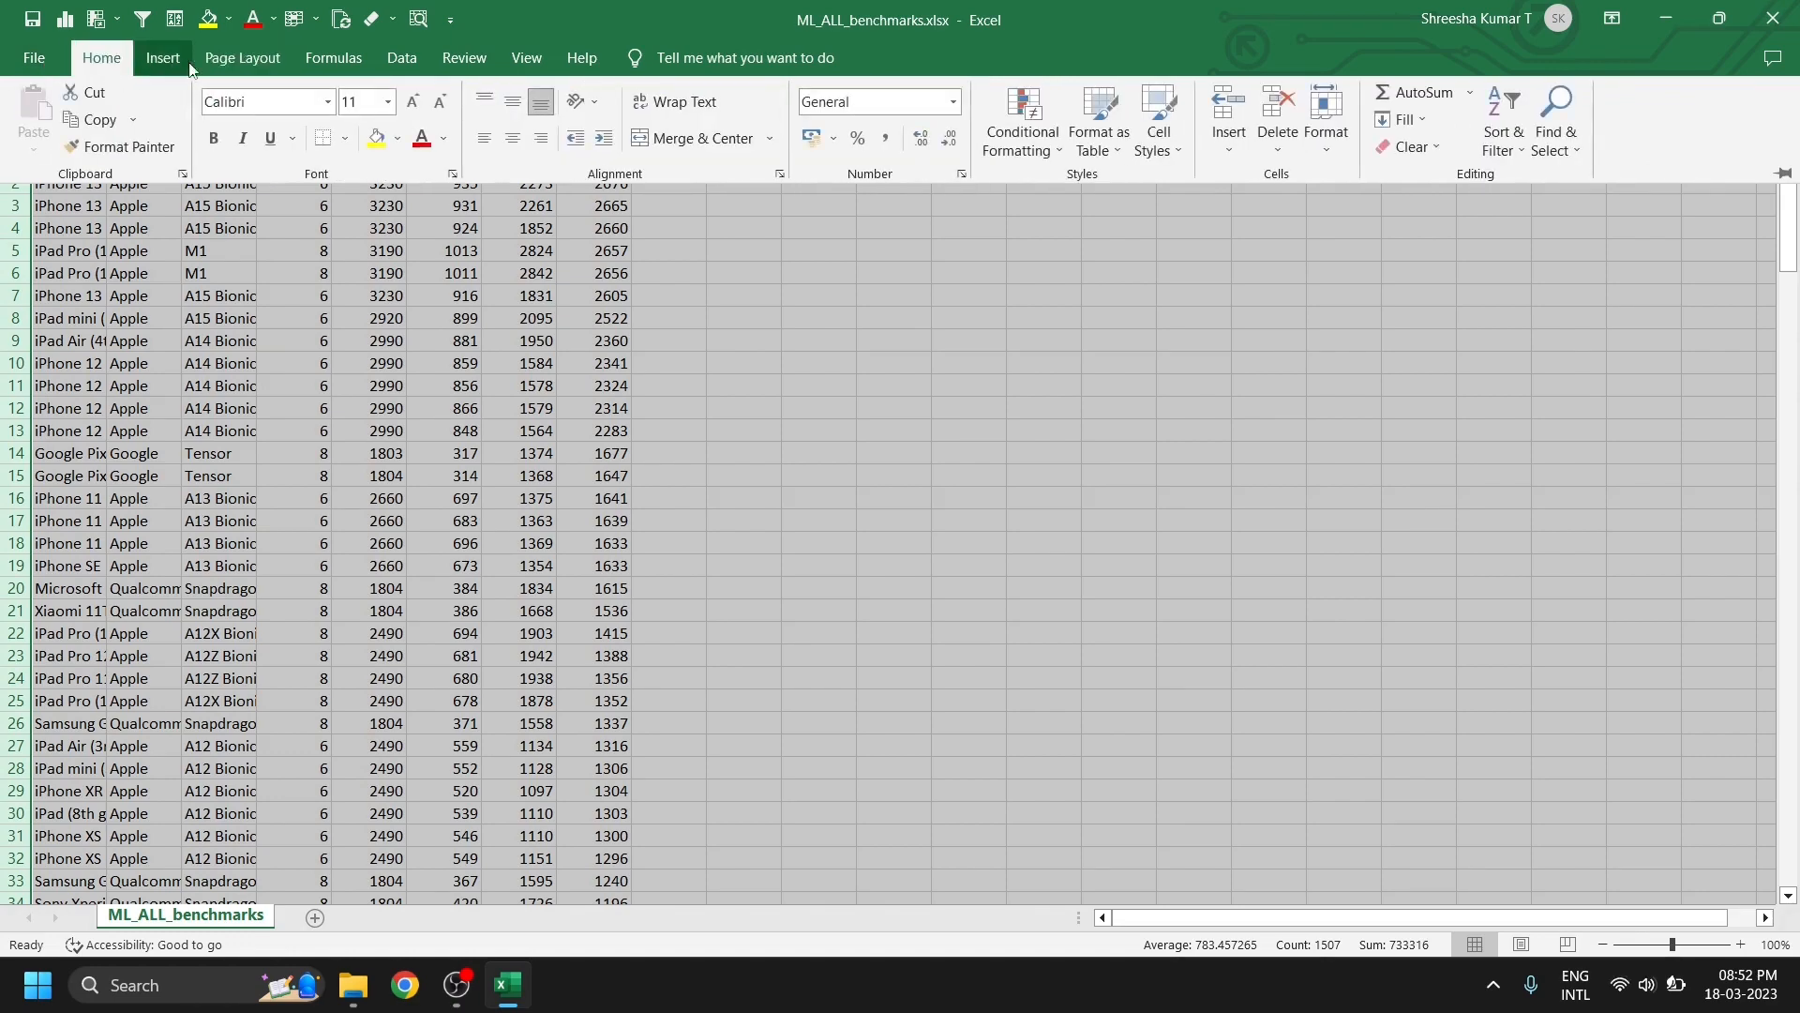
click(333, 58)
click(402, 59)
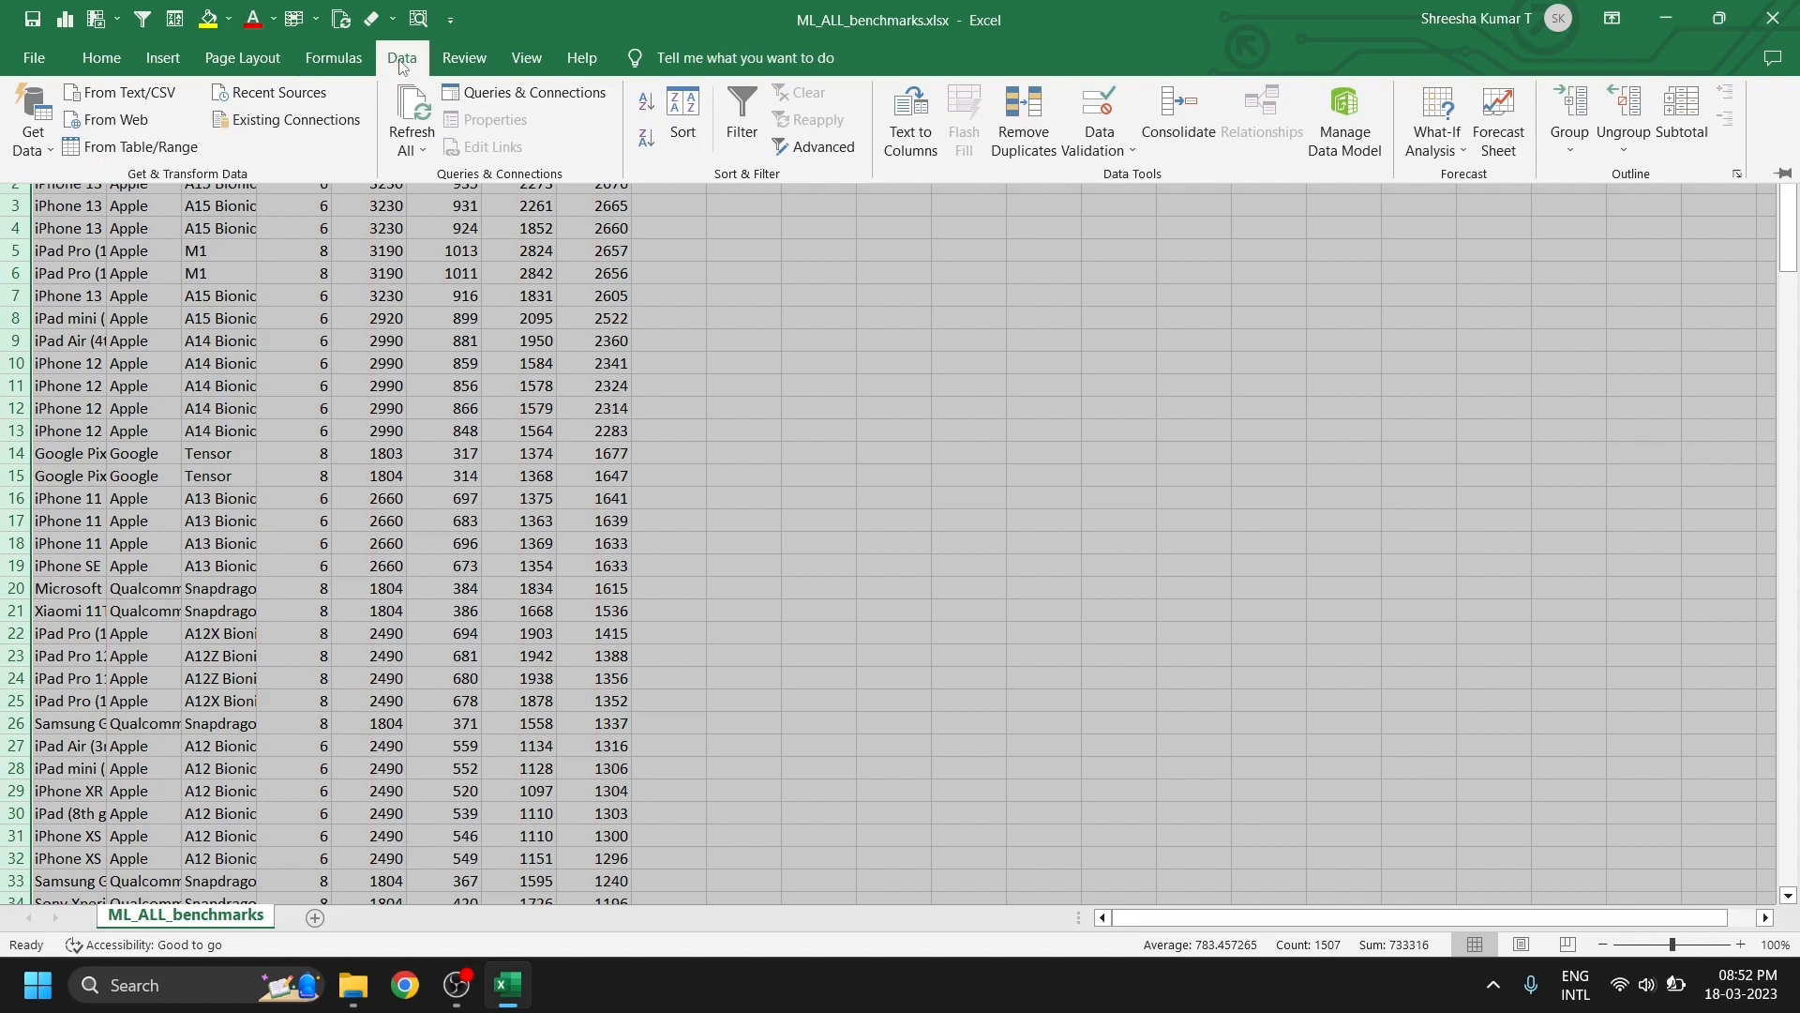
click(738, 124)
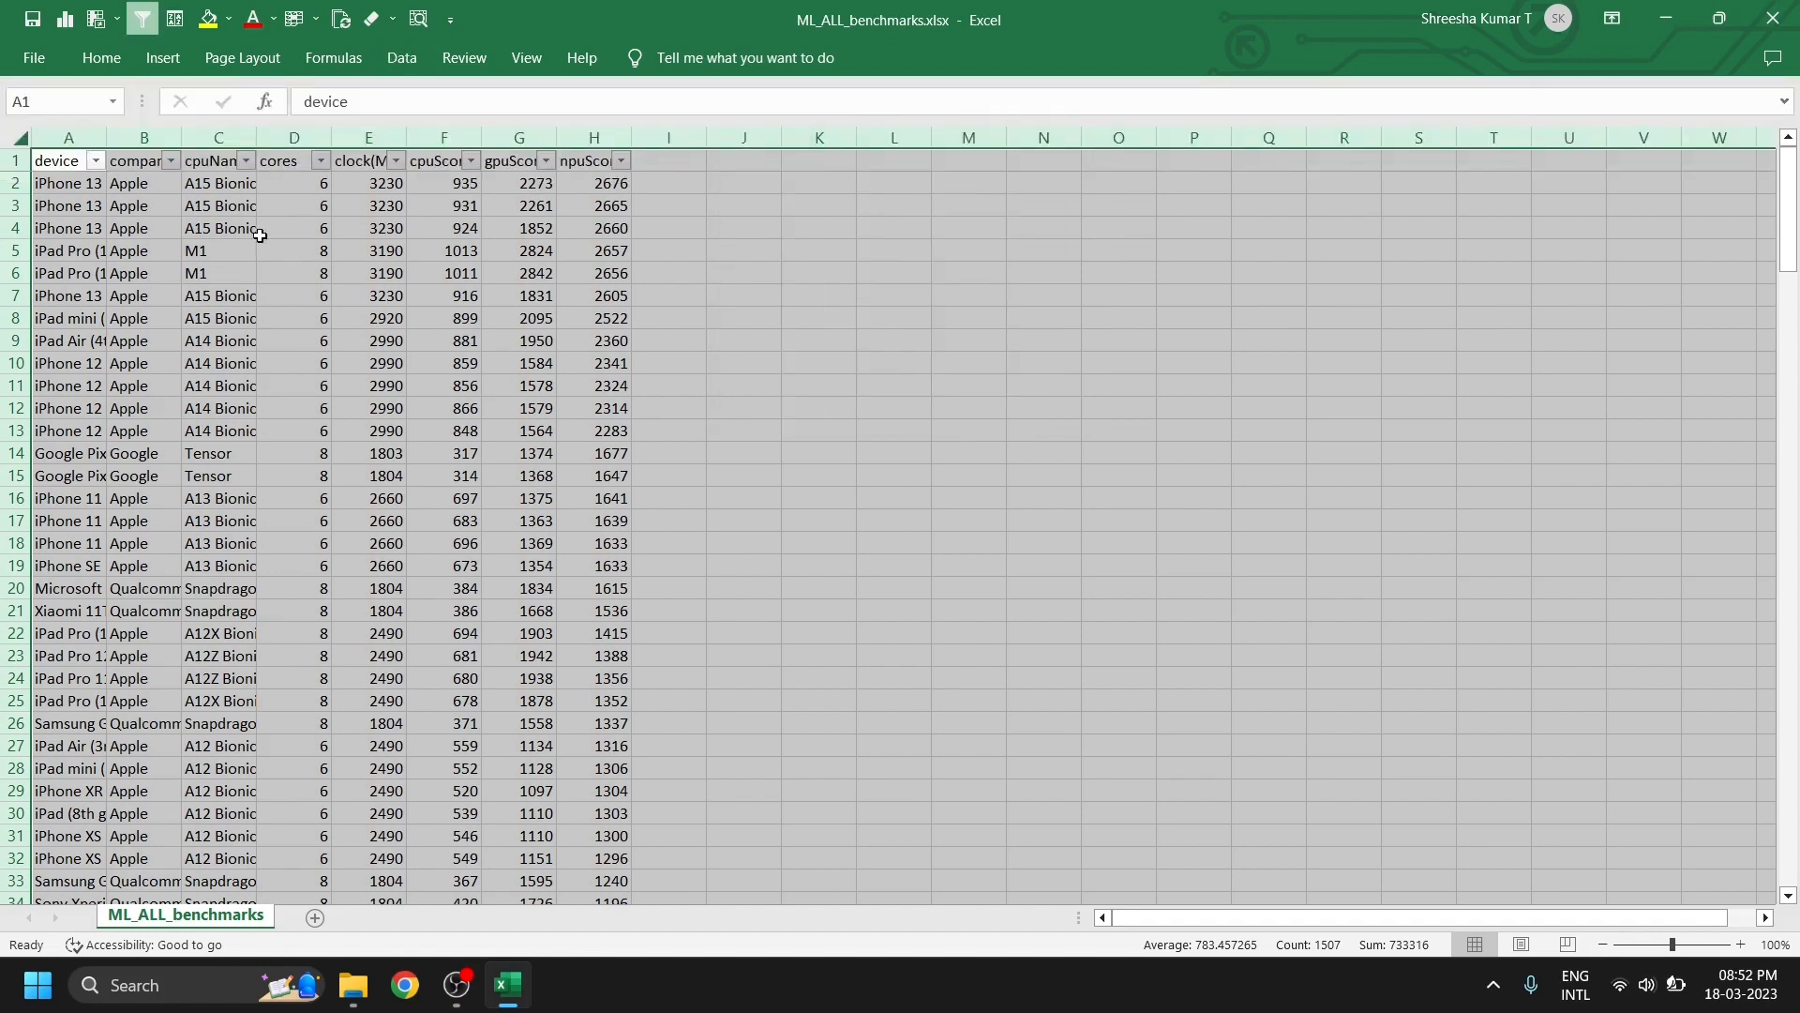
- Look through the filter lists of the columns from device to clock(Mhz) without applying a filter
click(94, 162)
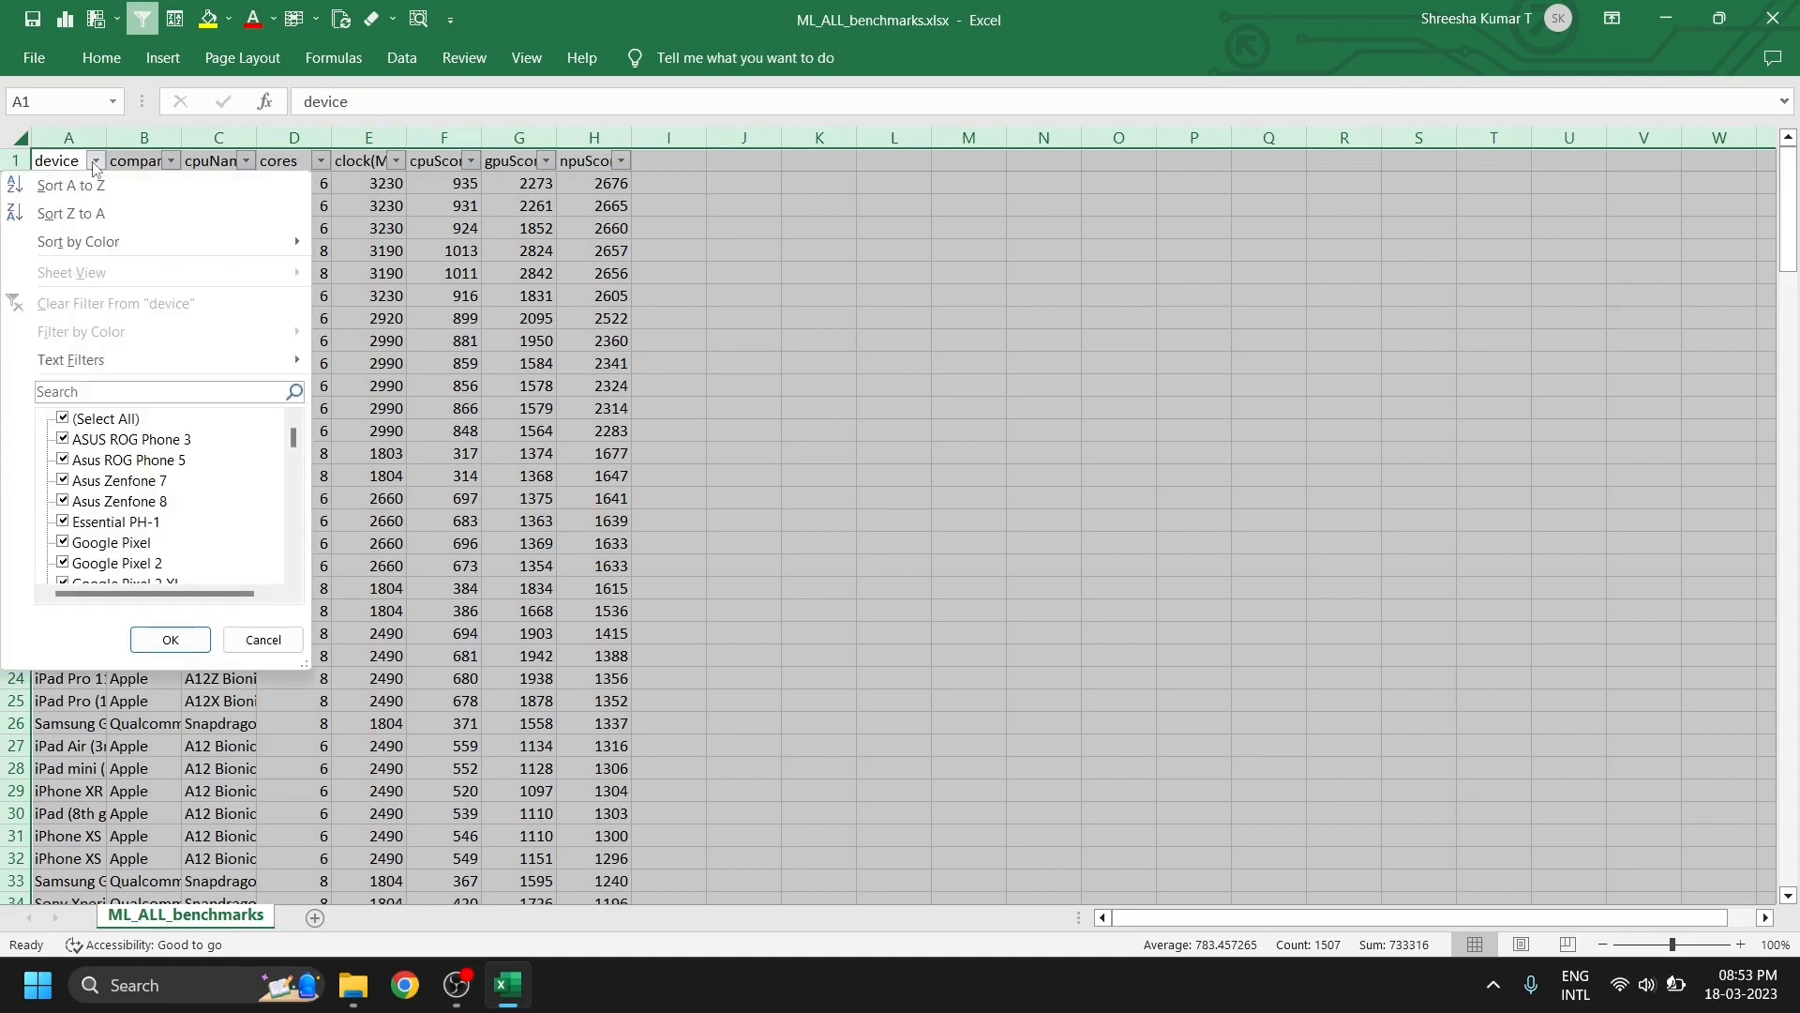
click(172, 161)
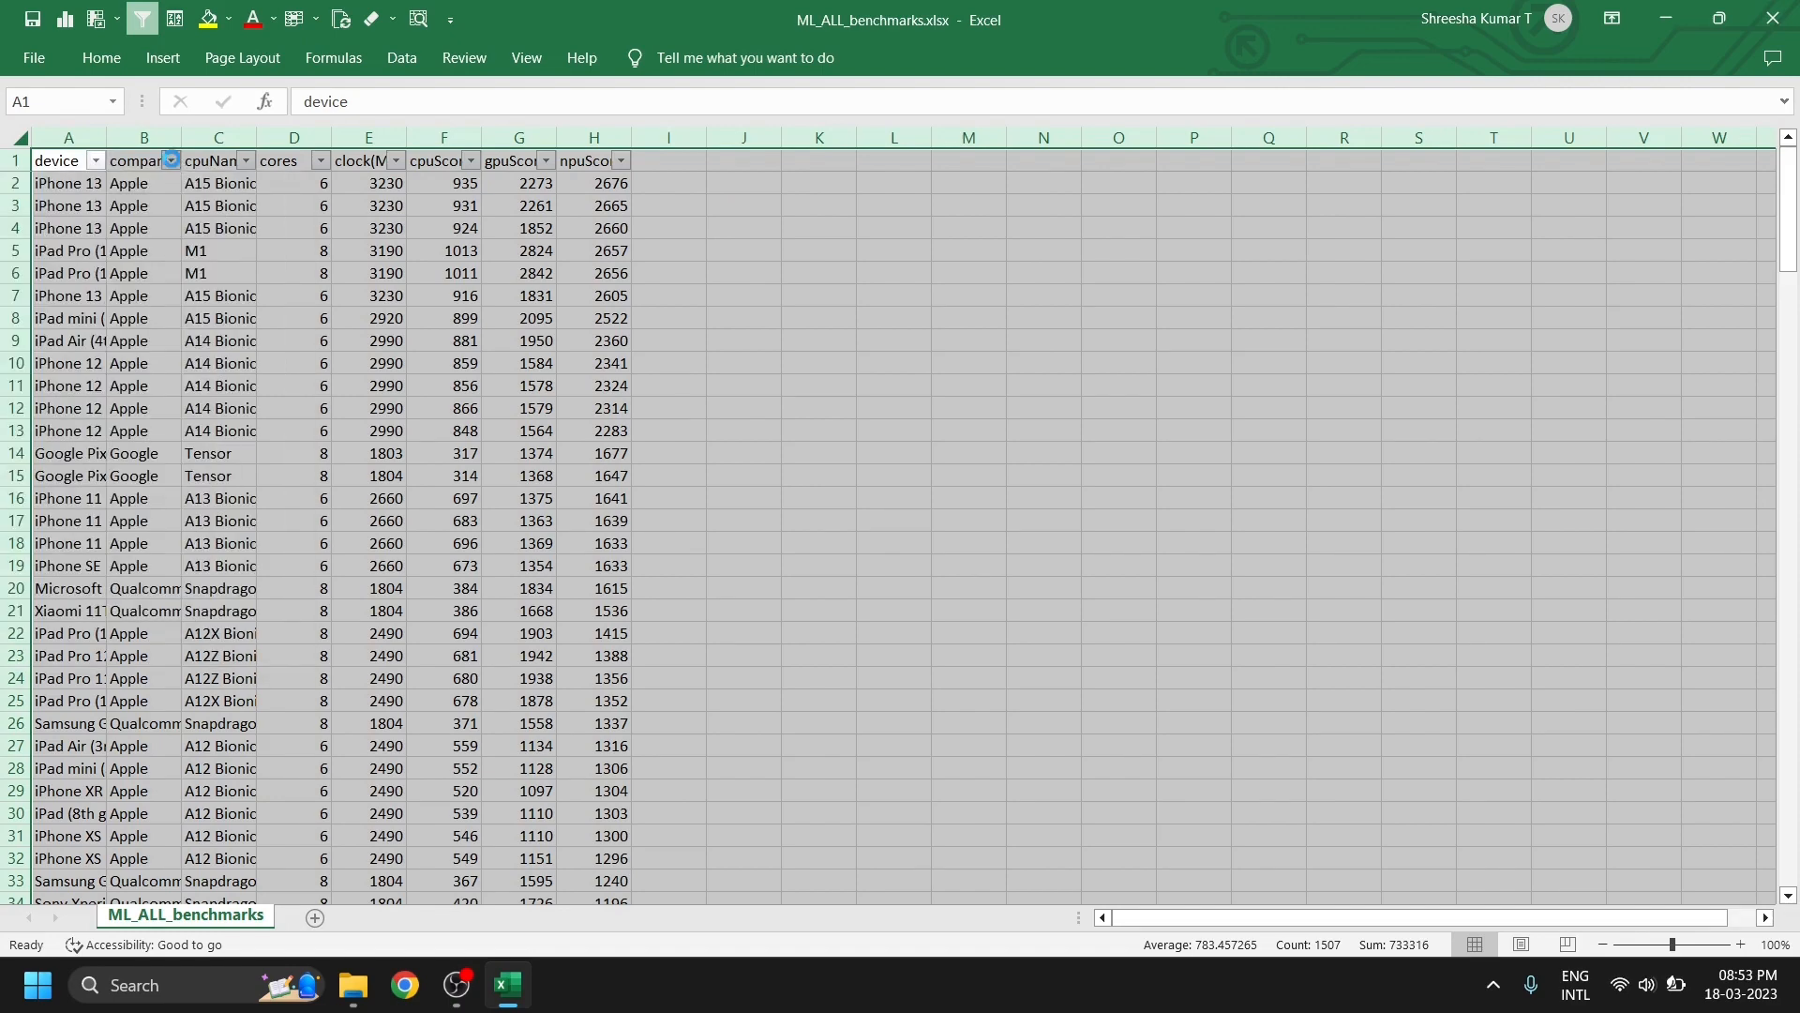
click(172, 161)
click(246, 161)
click(246, 162)
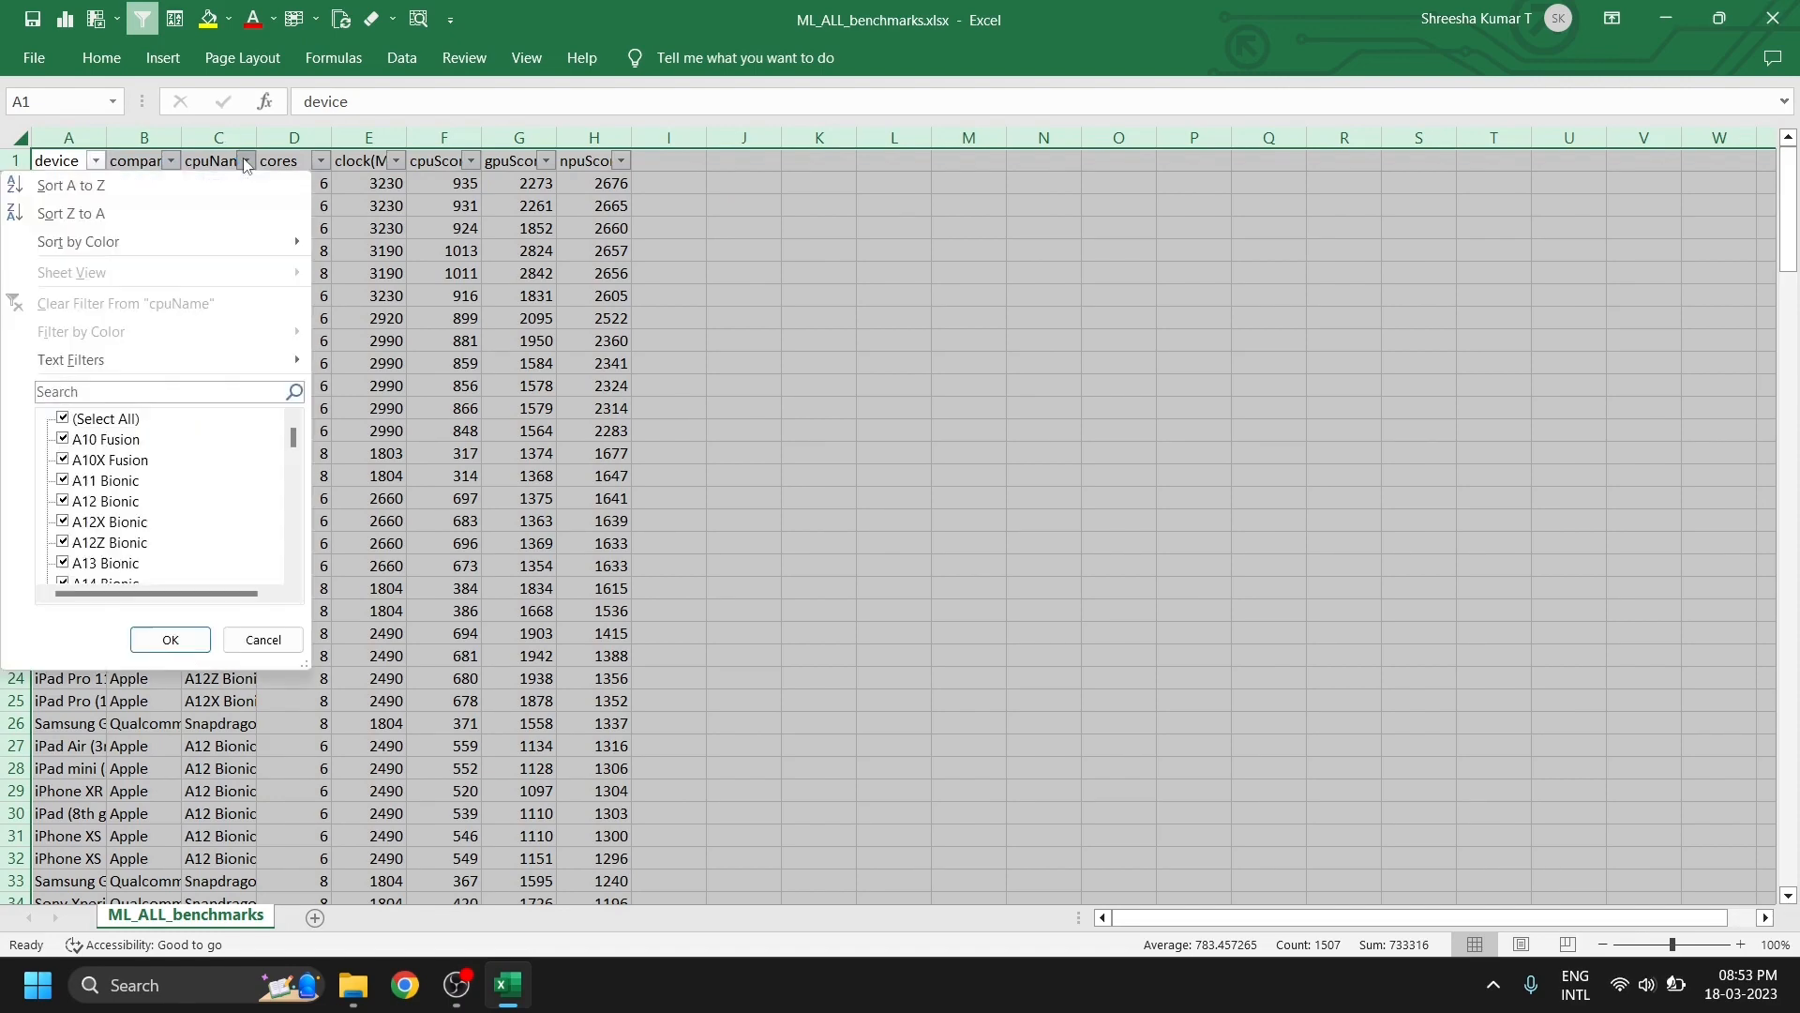
click(321, 162)
click(322, 161)
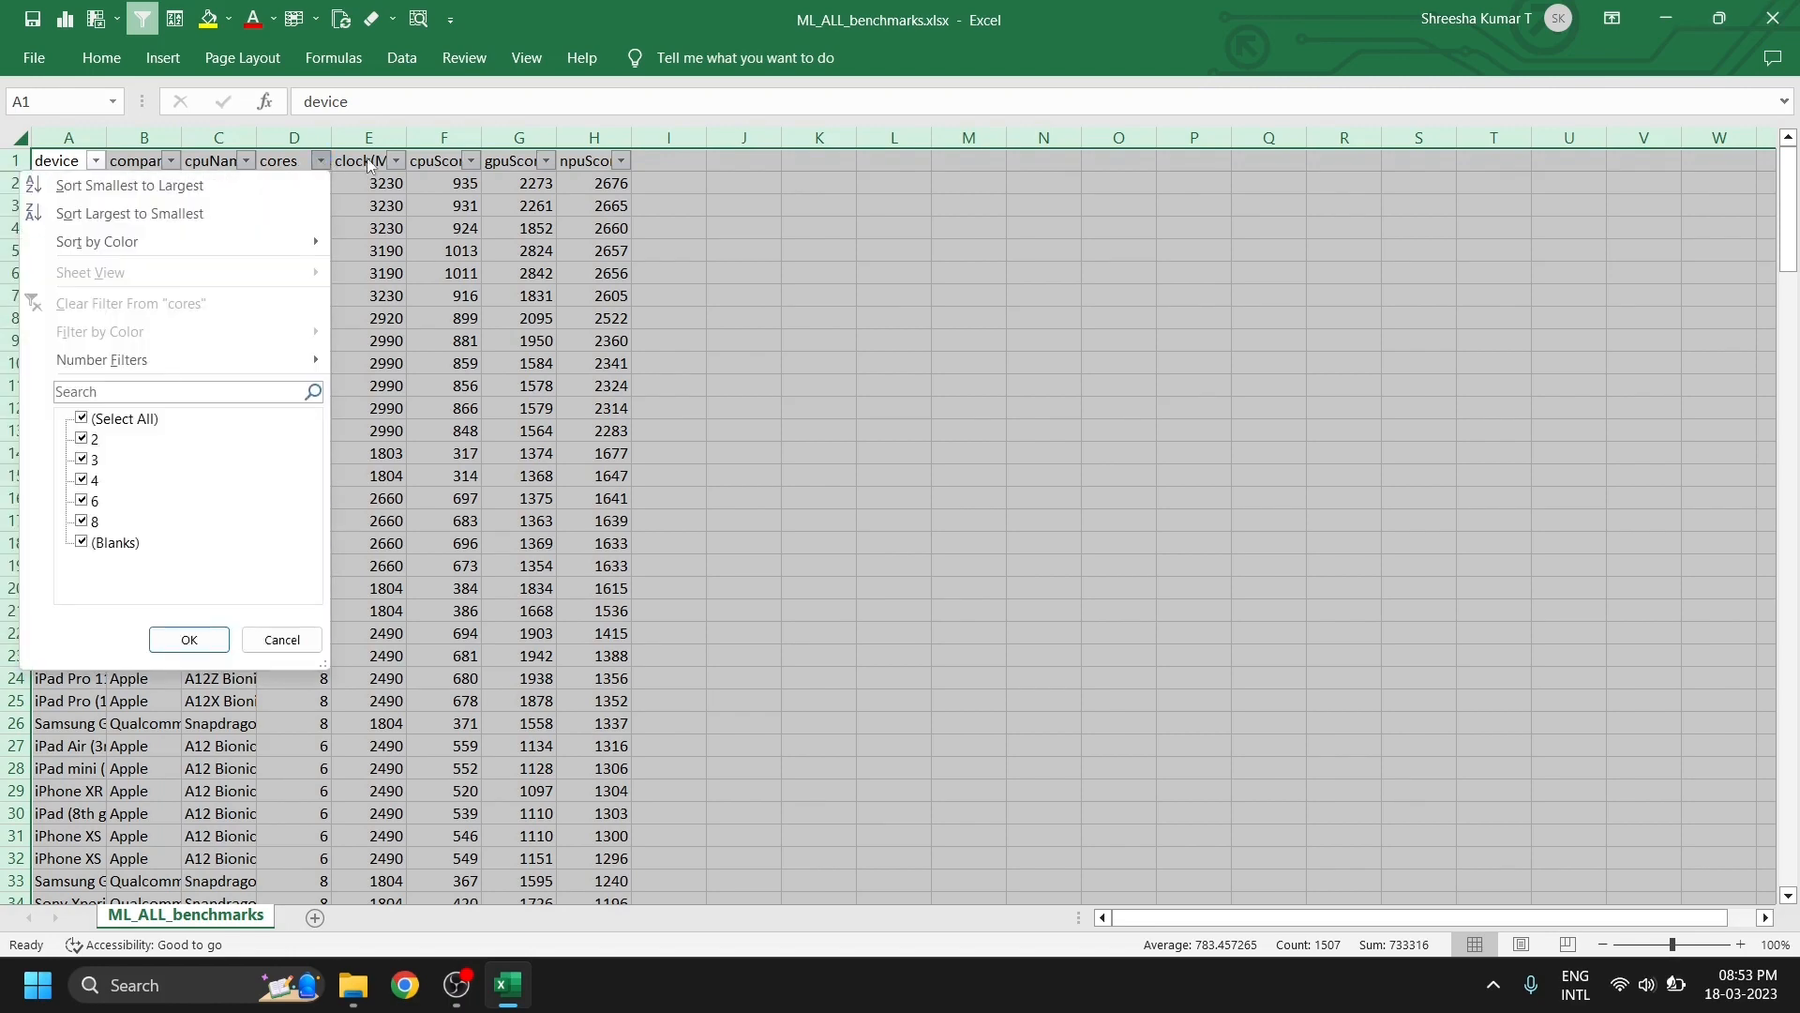
click(395, 163)
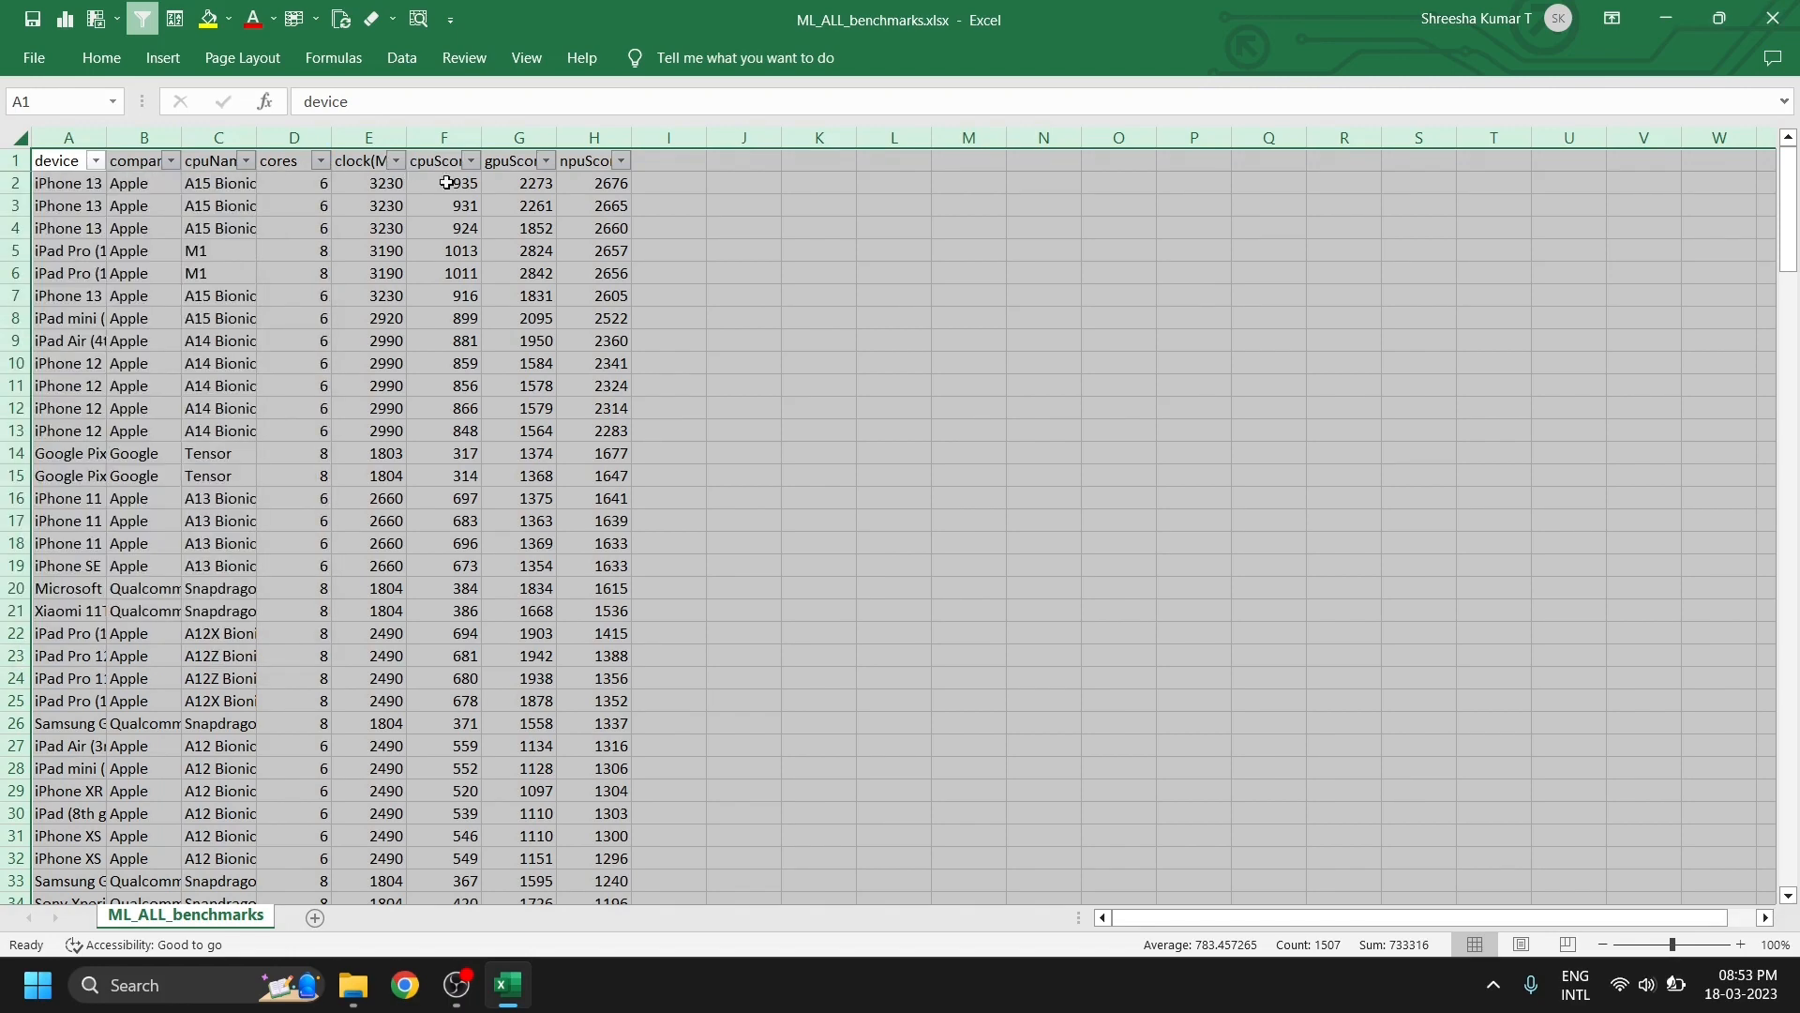
click(478, 250)
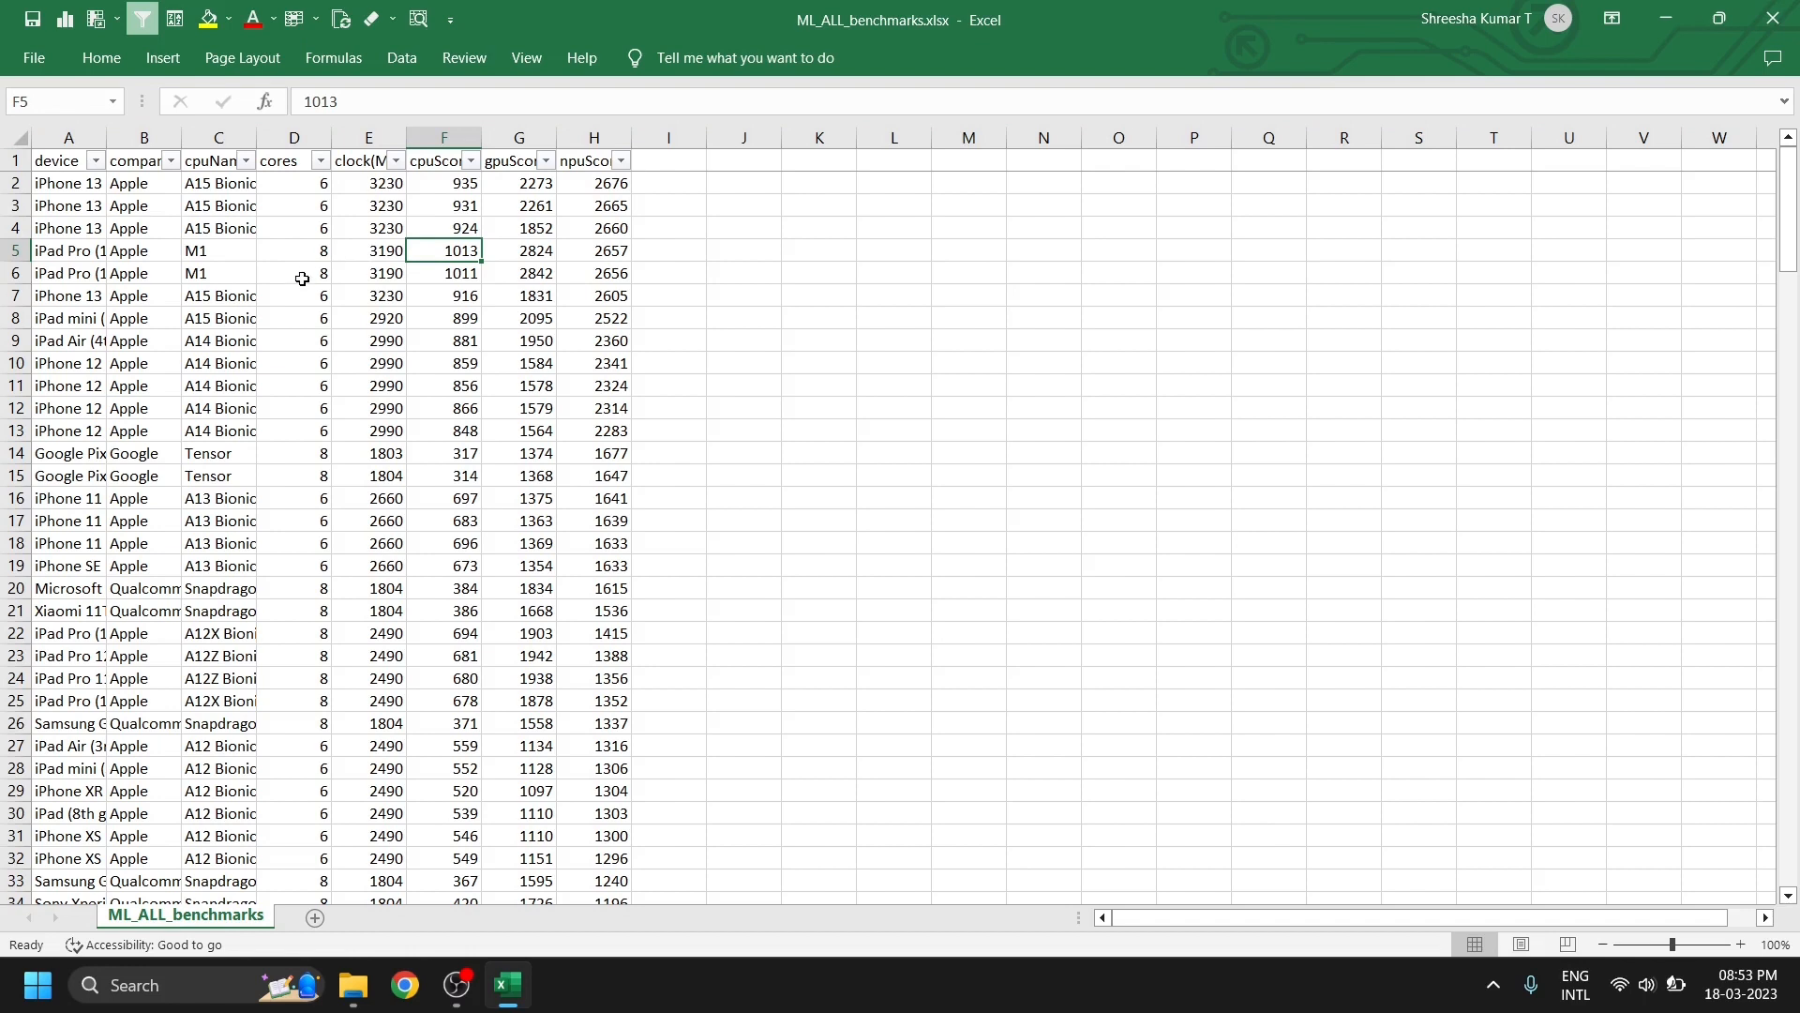
- Widen the device column slightly and review its filter values from first to last
drag(106, 138, 135, 138)
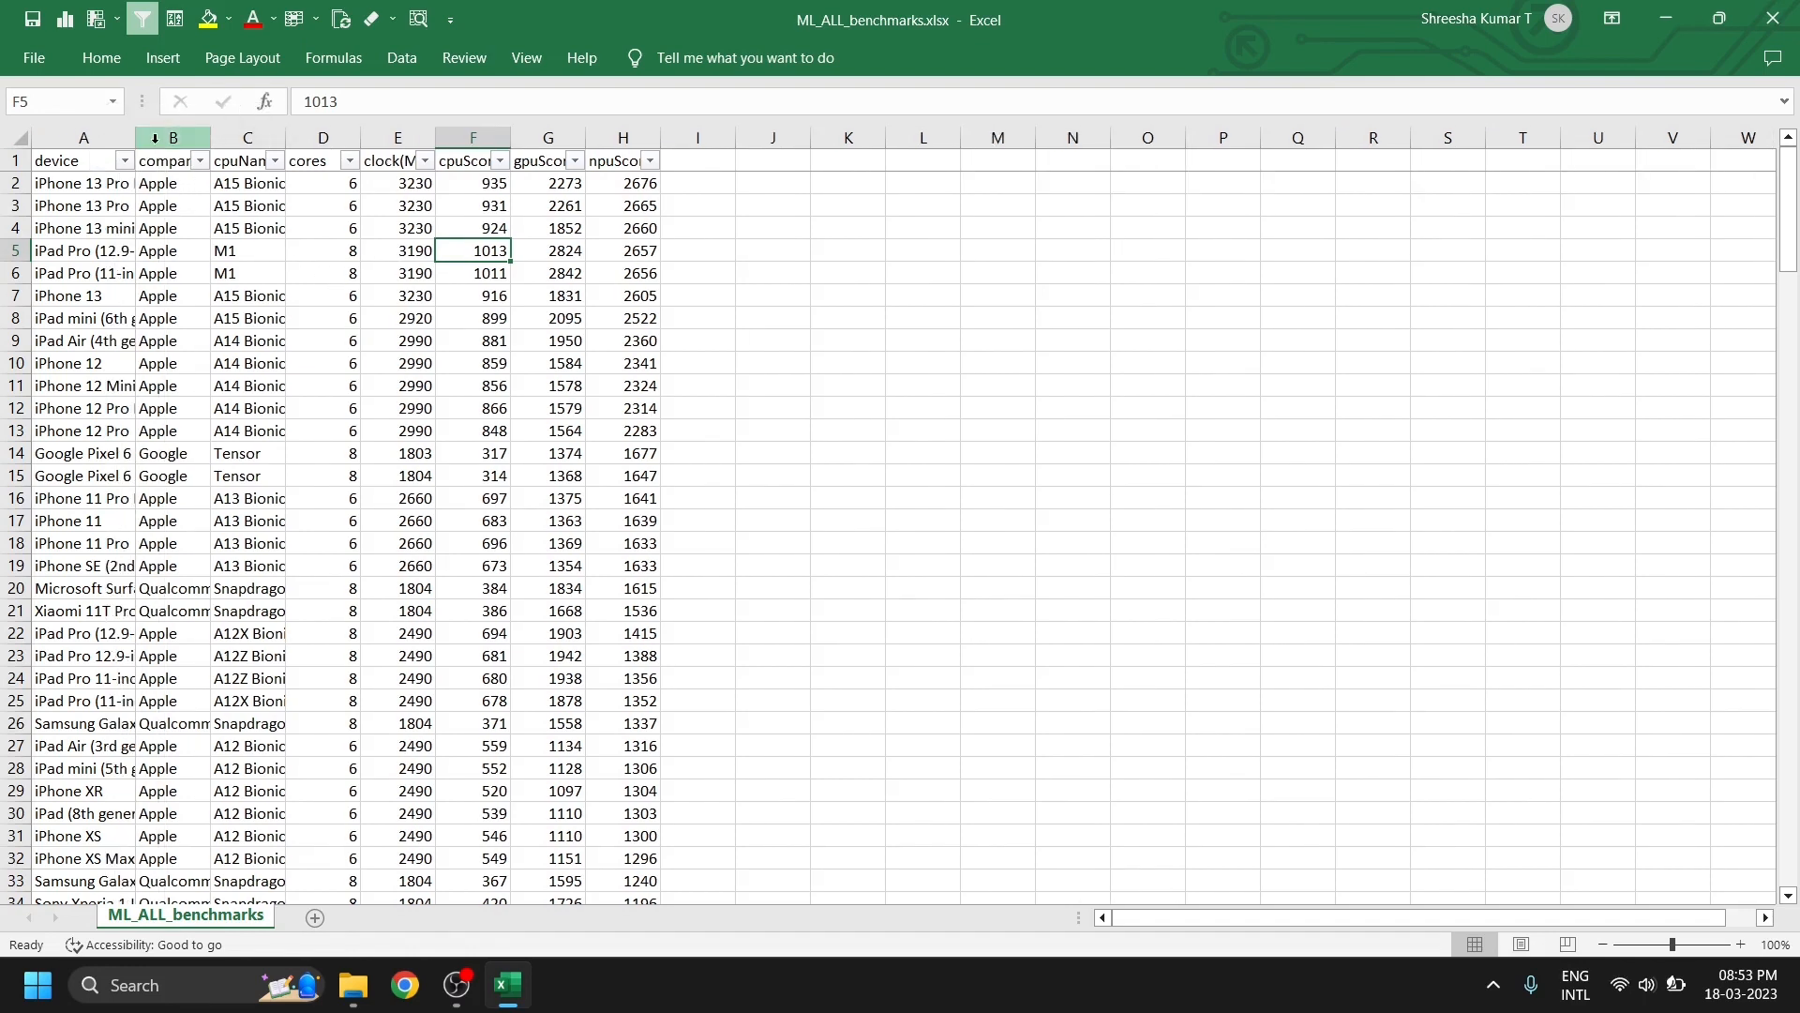
click(125, 161)
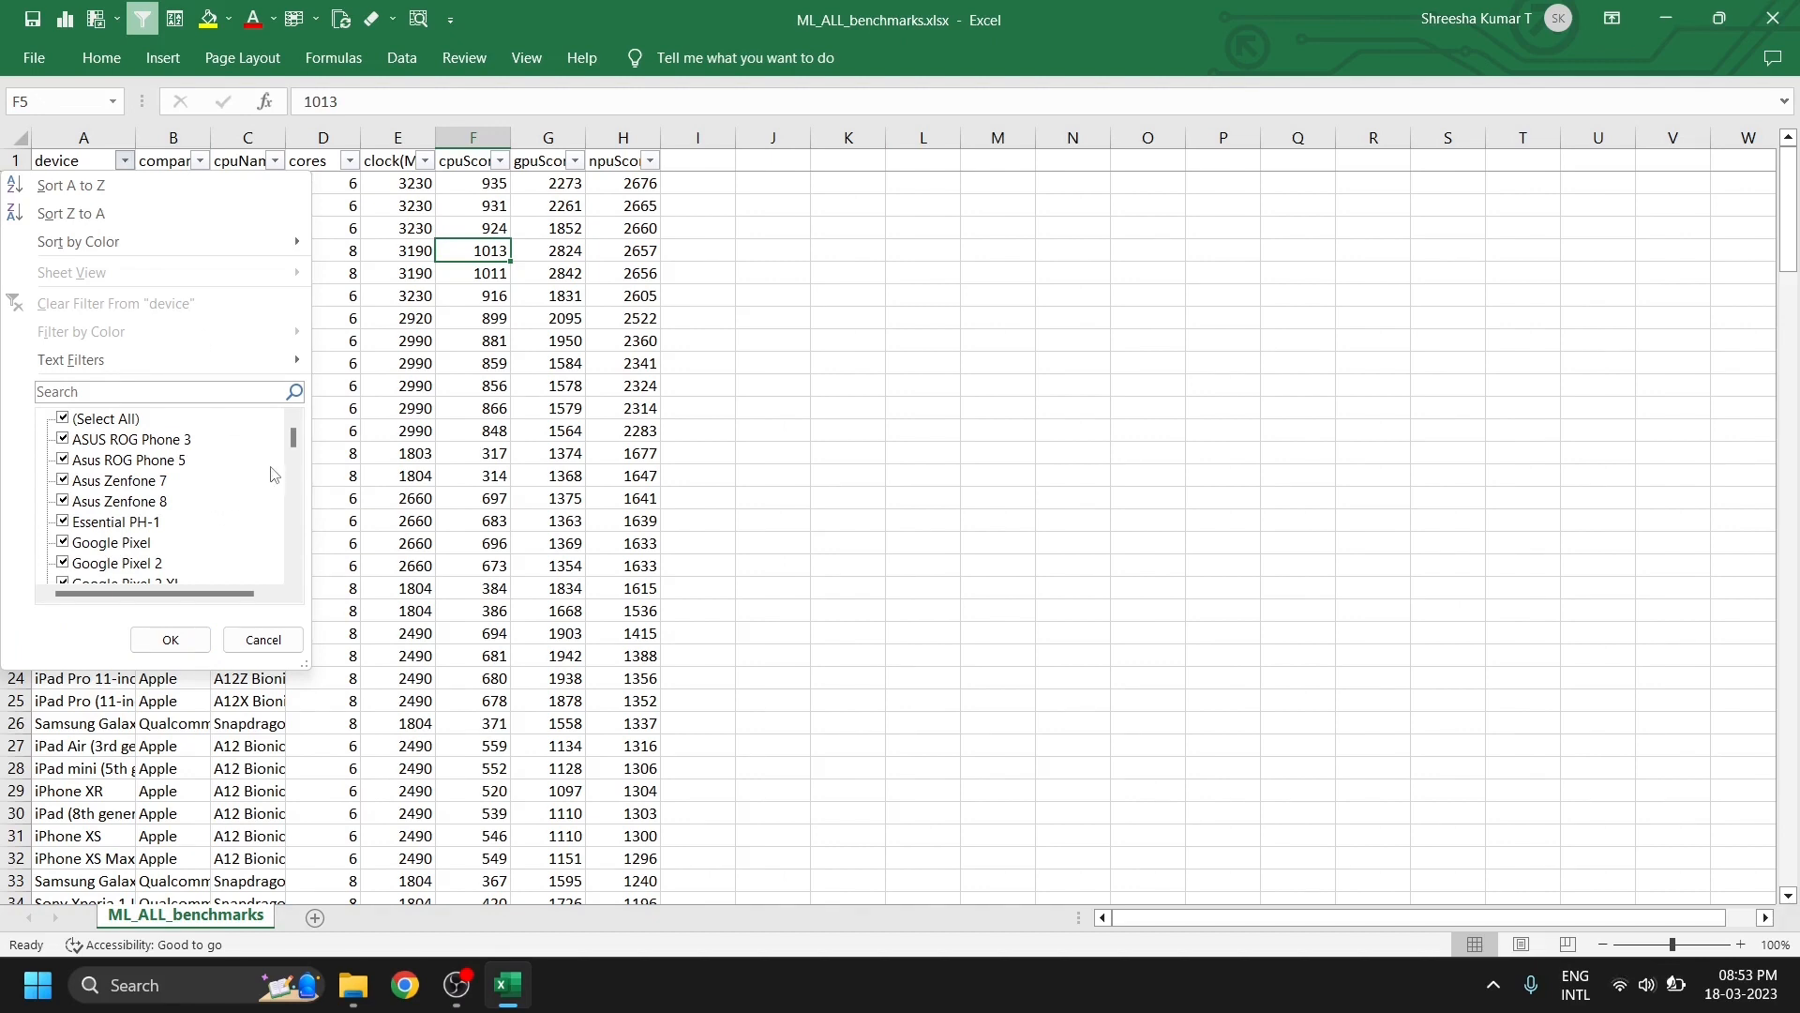
drag(293, 441, 294, 572)
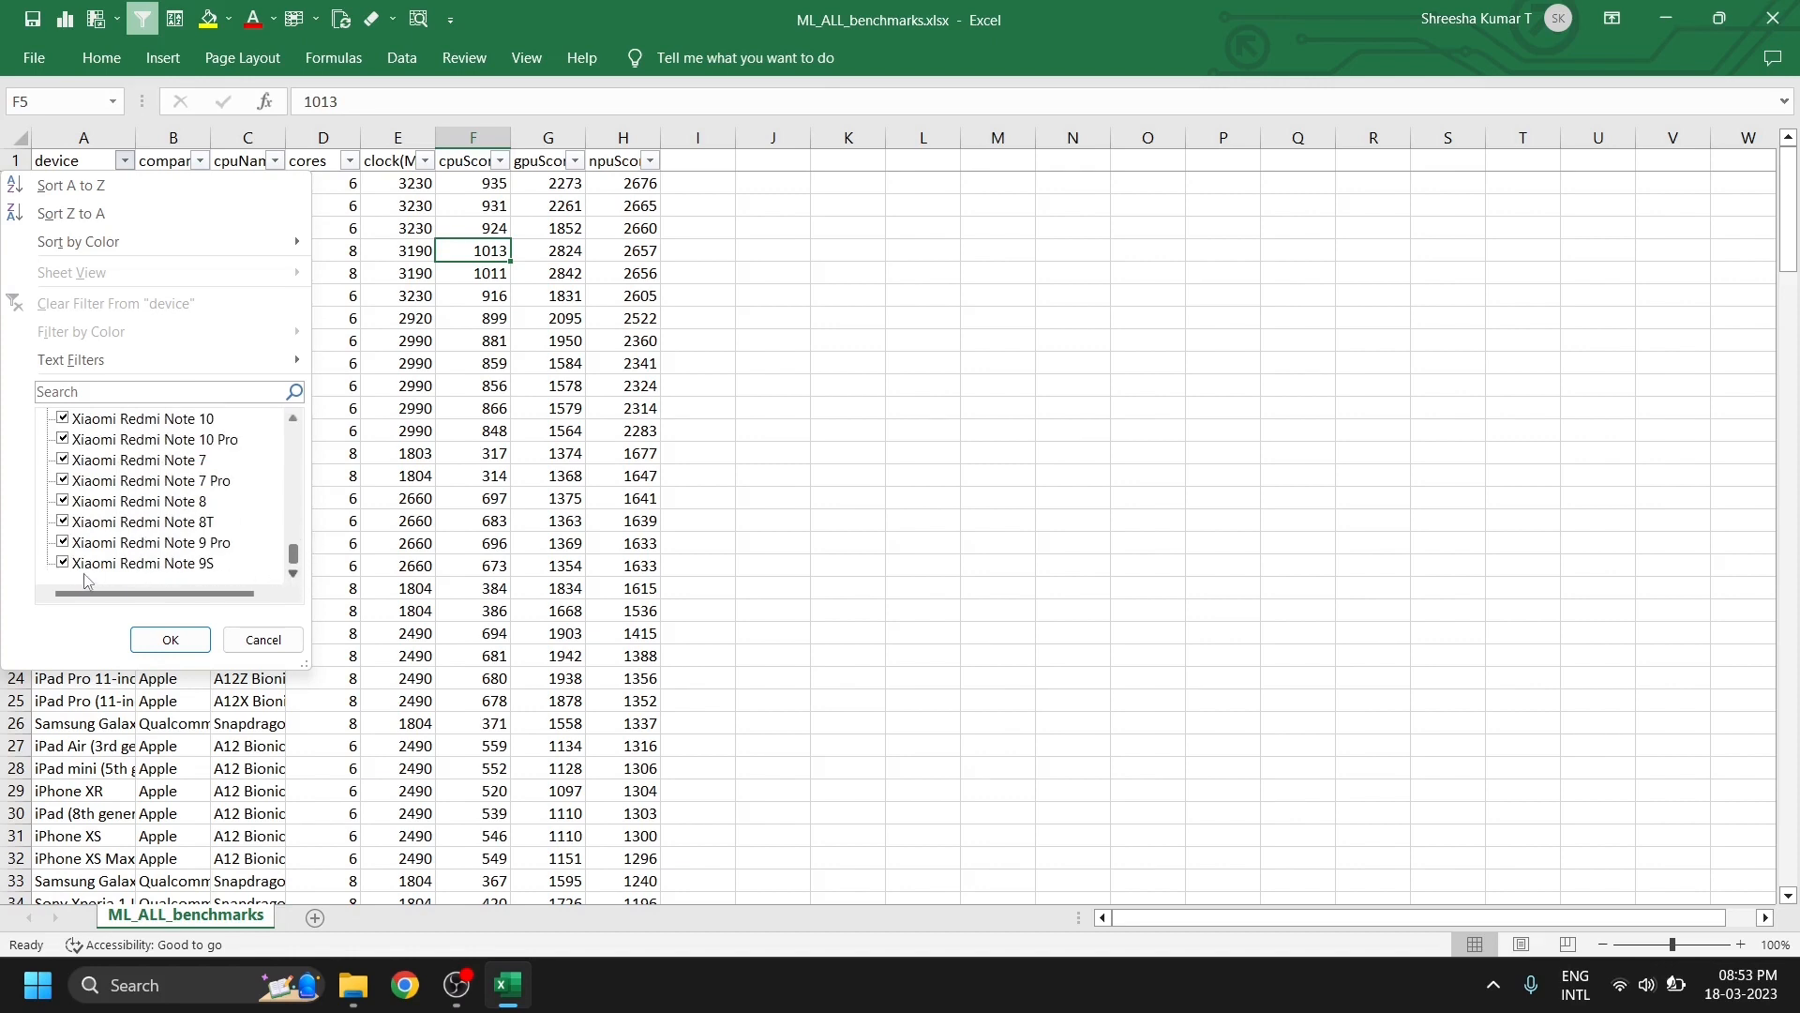
drag(294, 561, 296, 423)
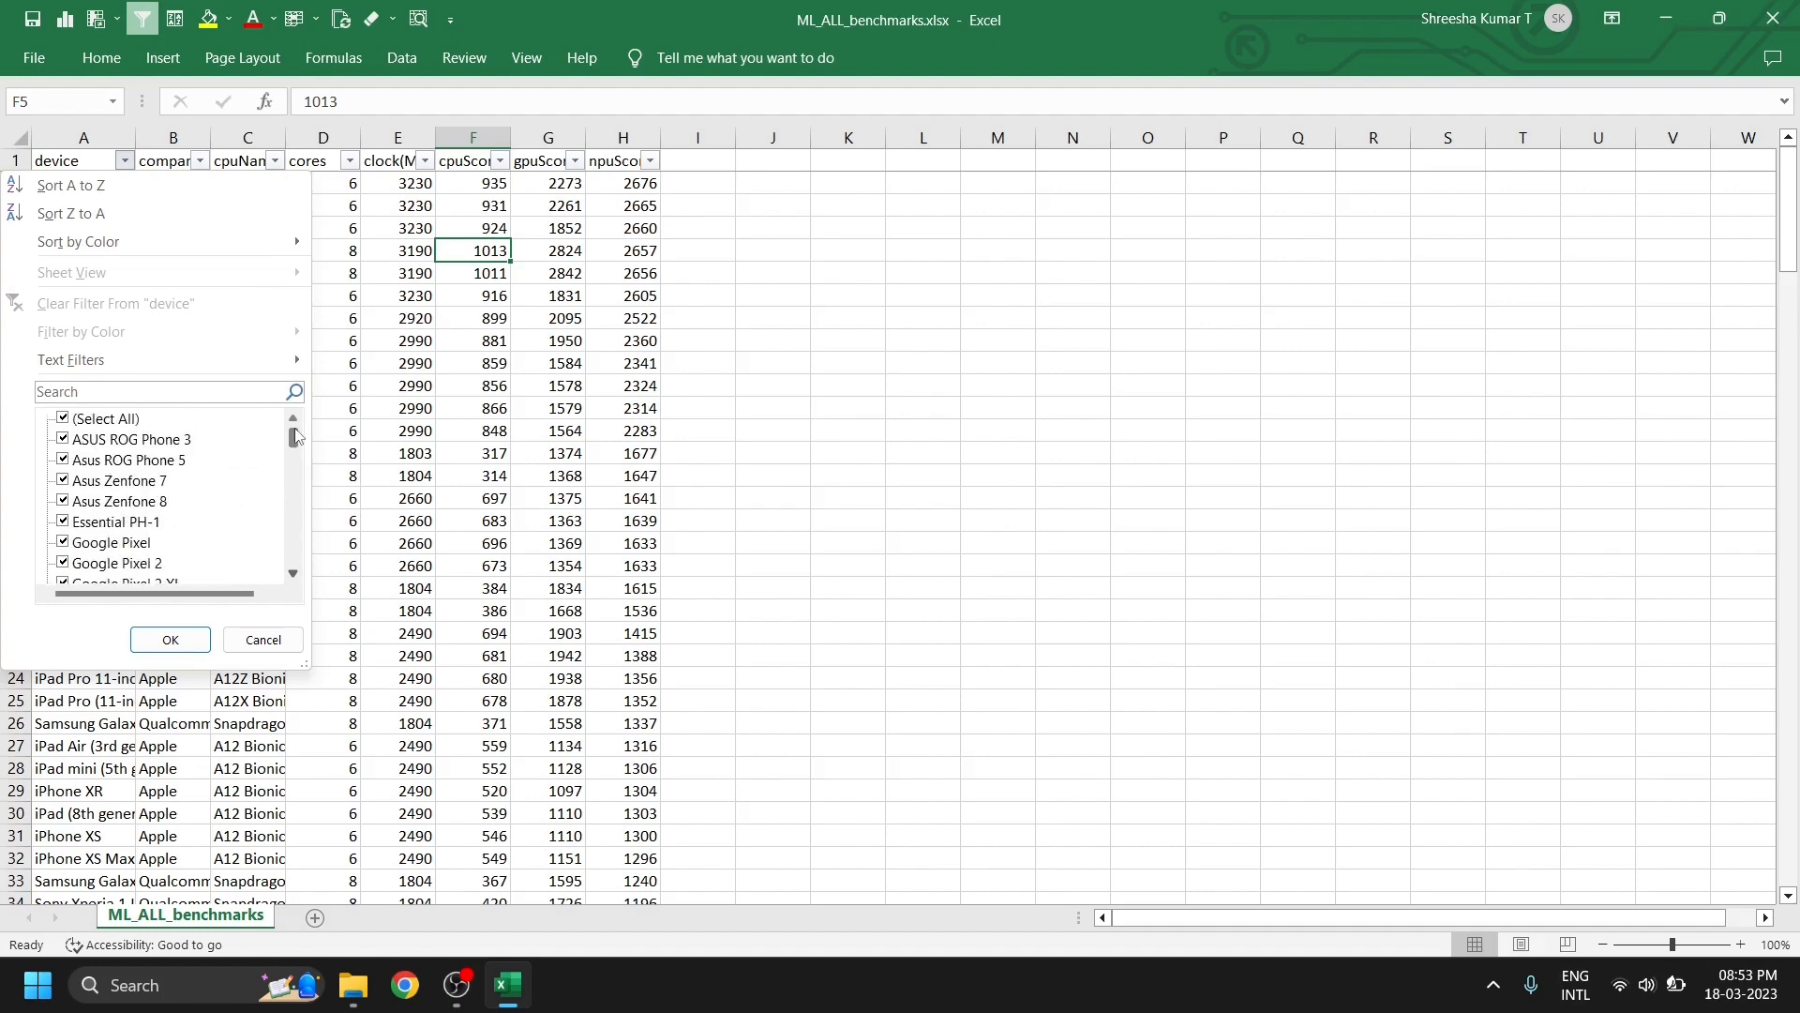
click(400, 430)
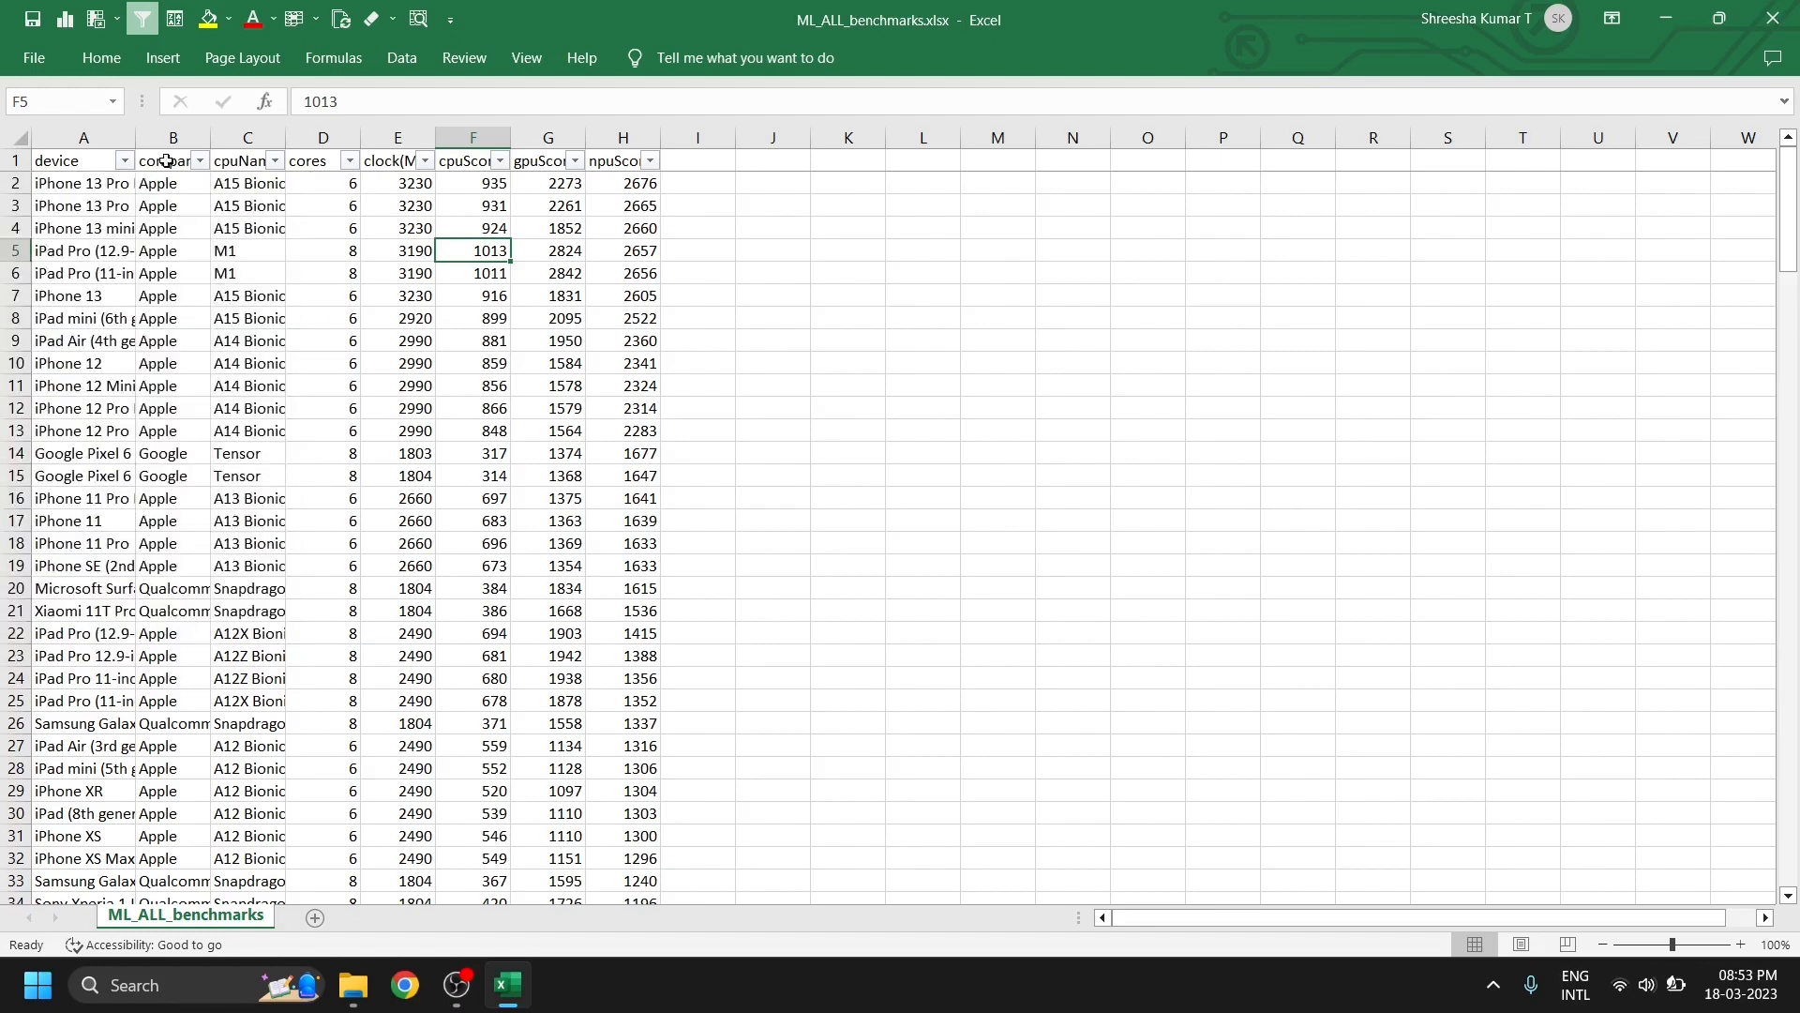
- Filter the company column to show only rows with blank values
click(200, 161)
scroll(143, 504, down, 1)
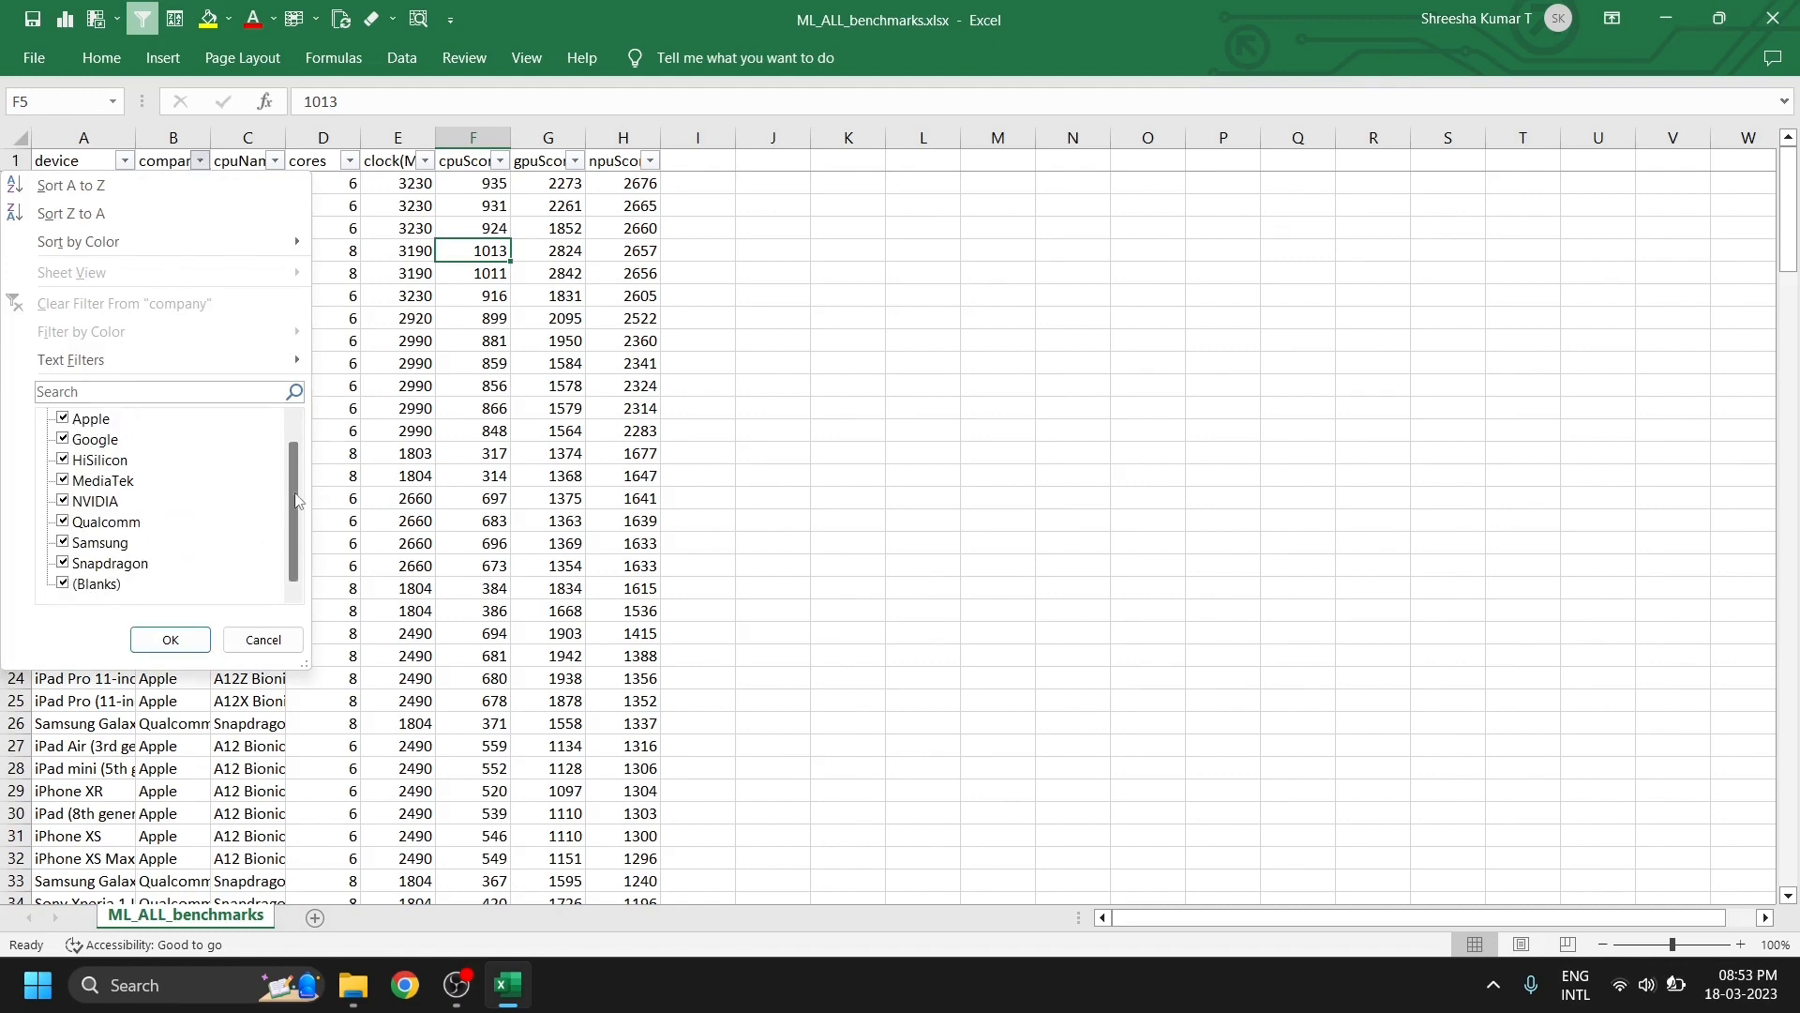
scroll(294, 511, up, 1)
click(63, 420)
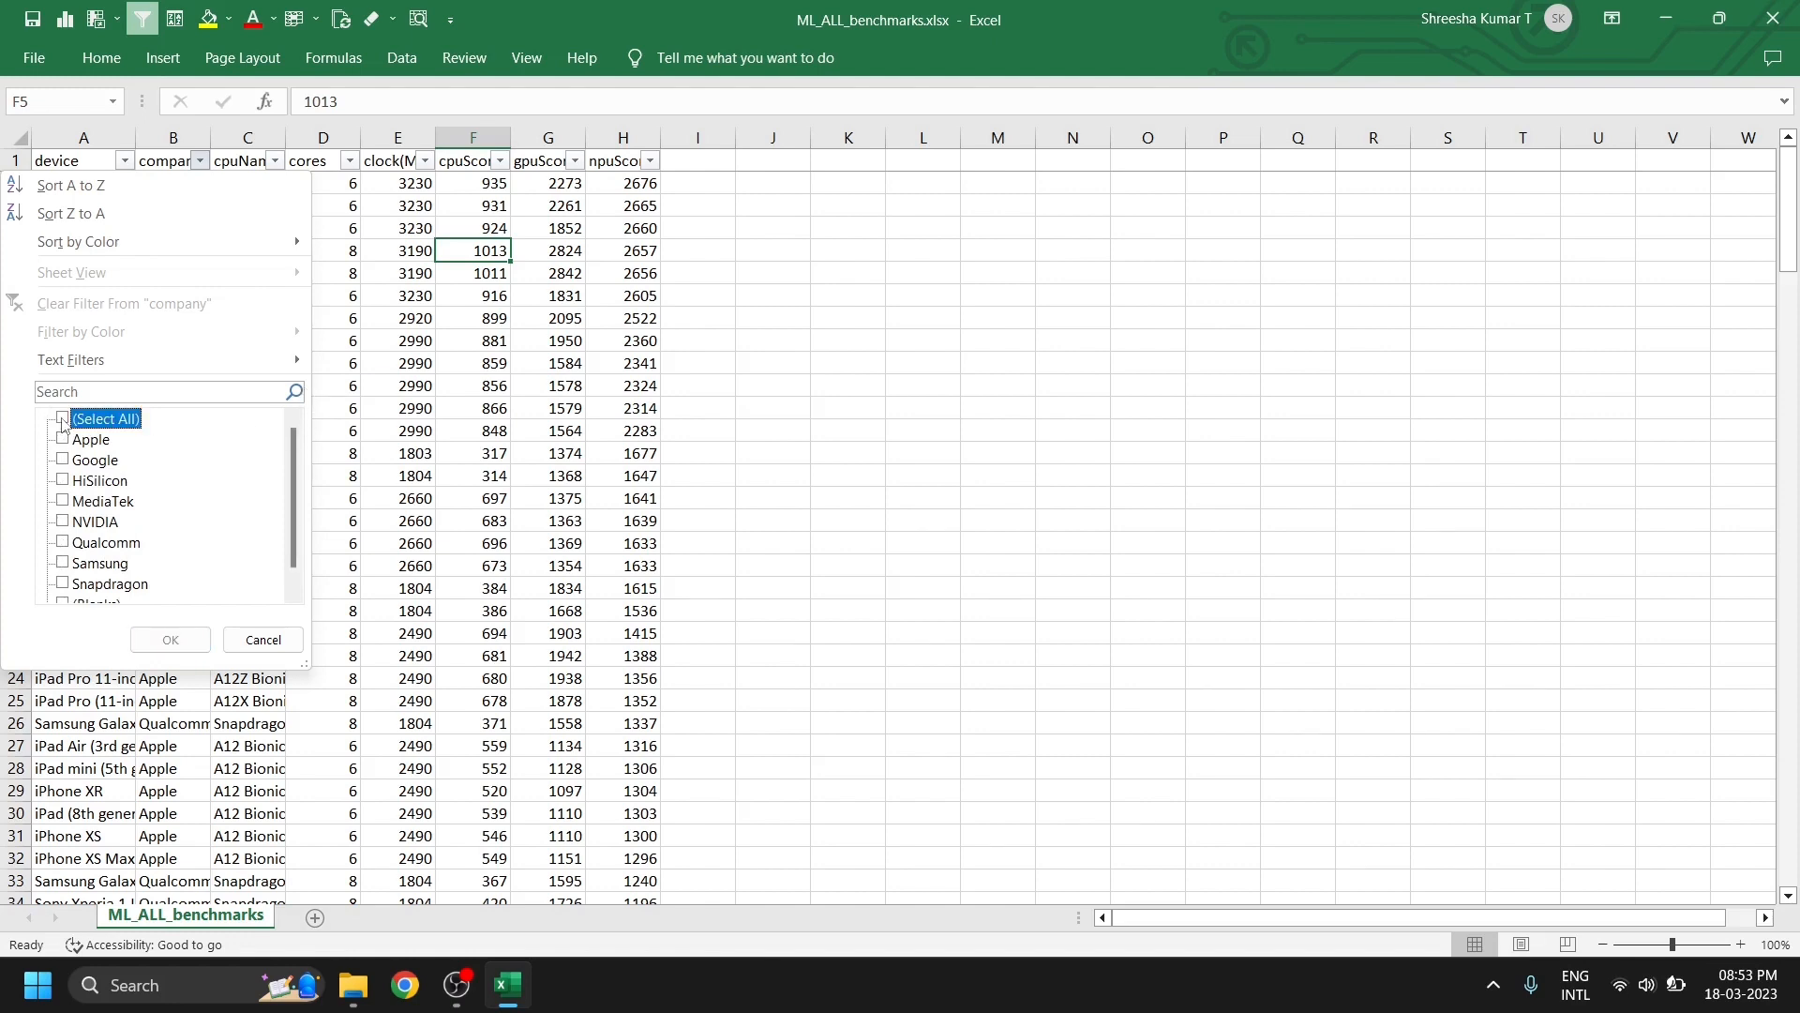
scroll(181, 469, down, 1)
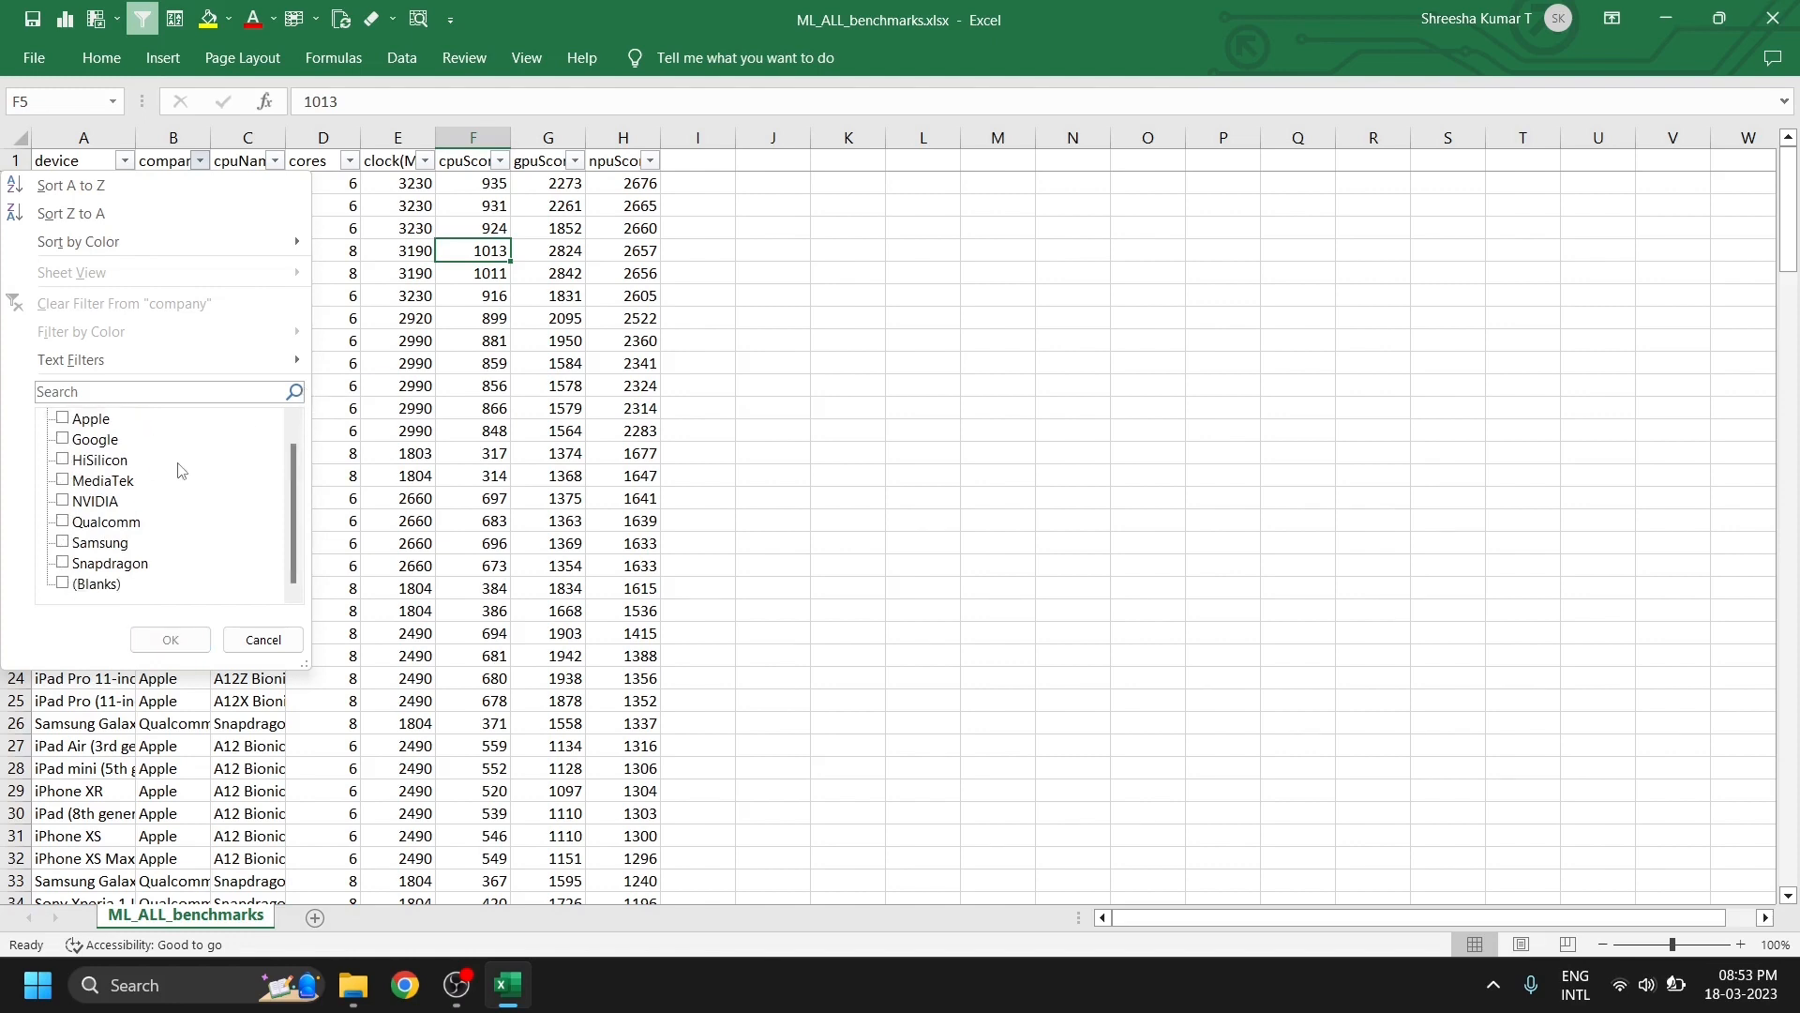
click(64, 585)
click(171, 641)
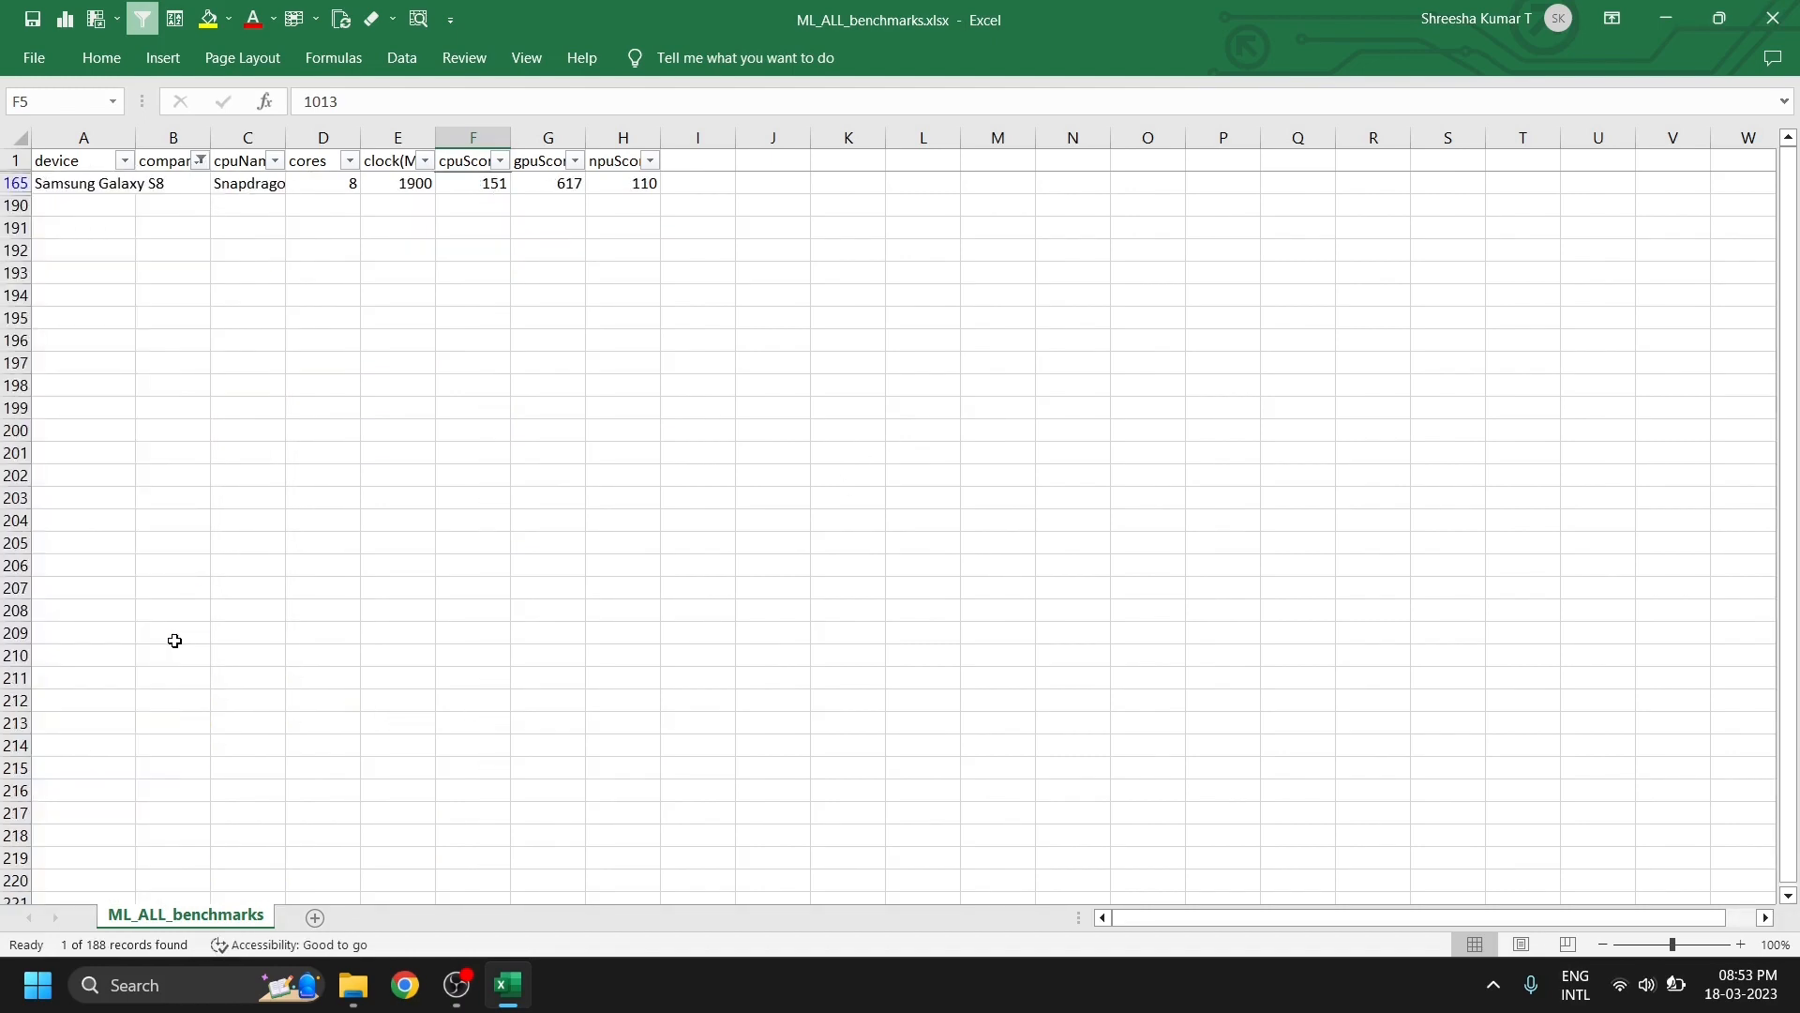
- Inspect the blank company cell in the filtered row and widen the company and cpuName columns to show their full headers
click(194, 184)
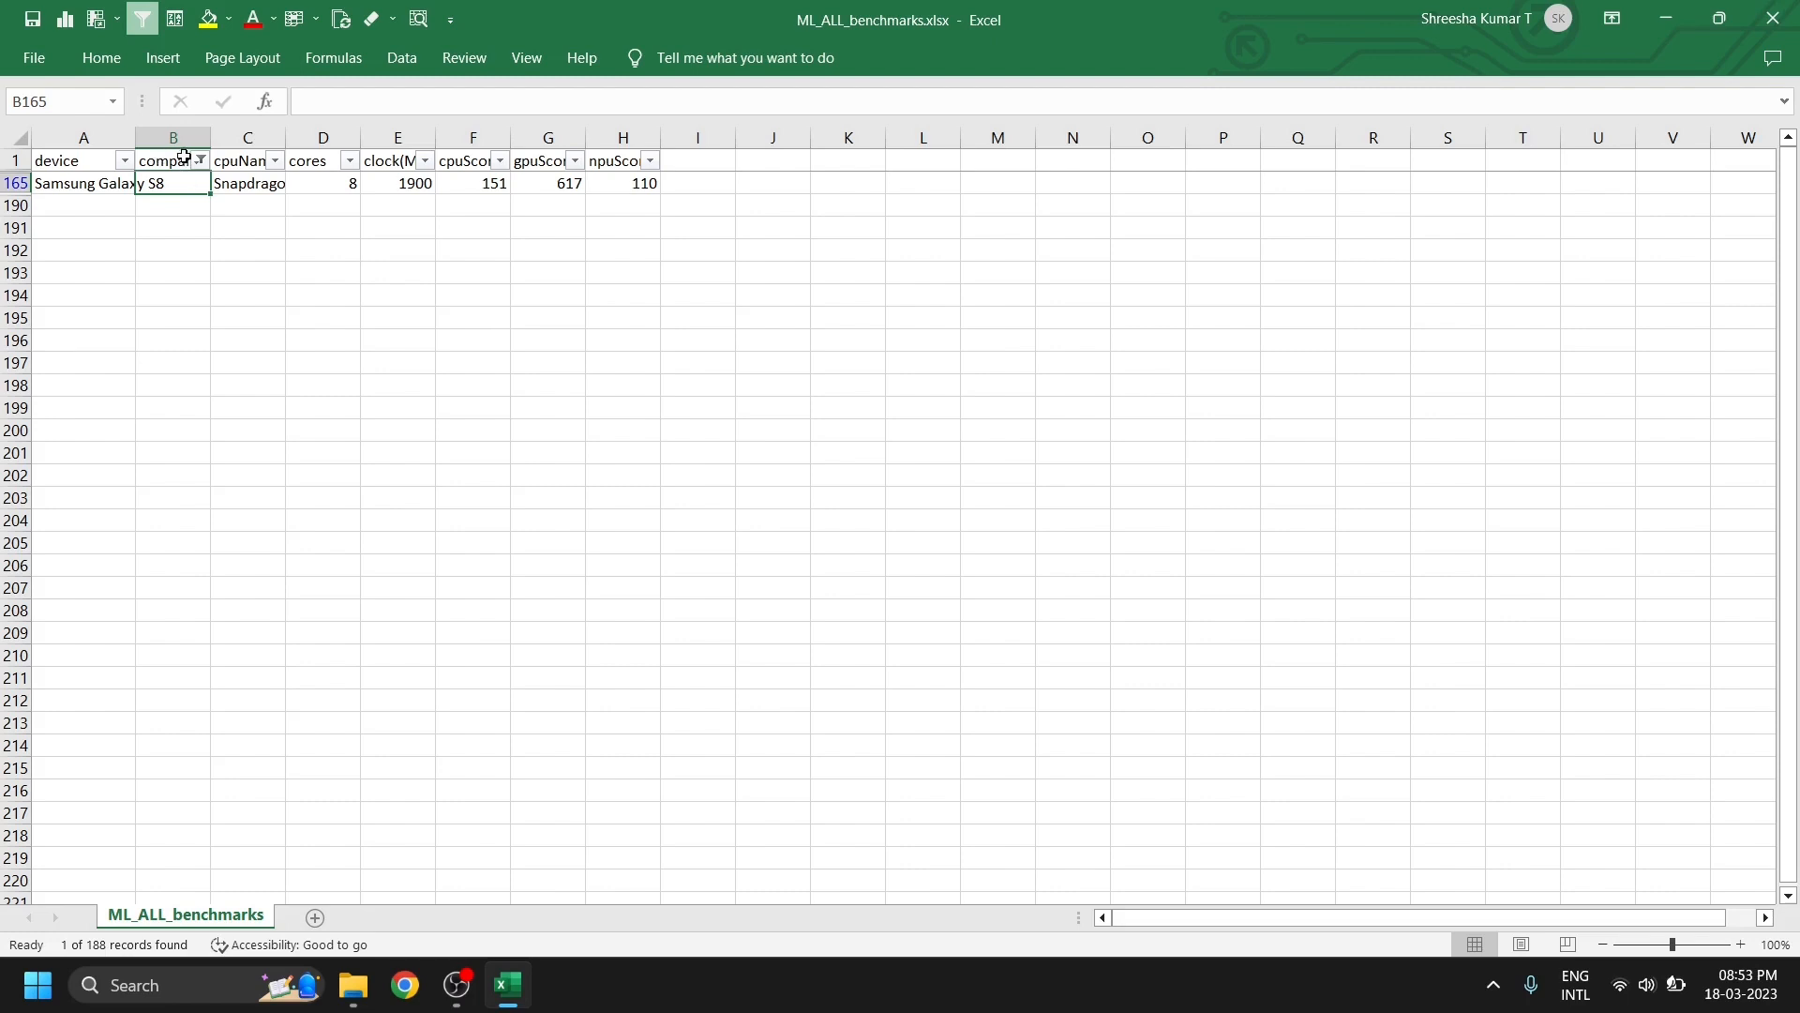
drag(211, 134, 239, 134)
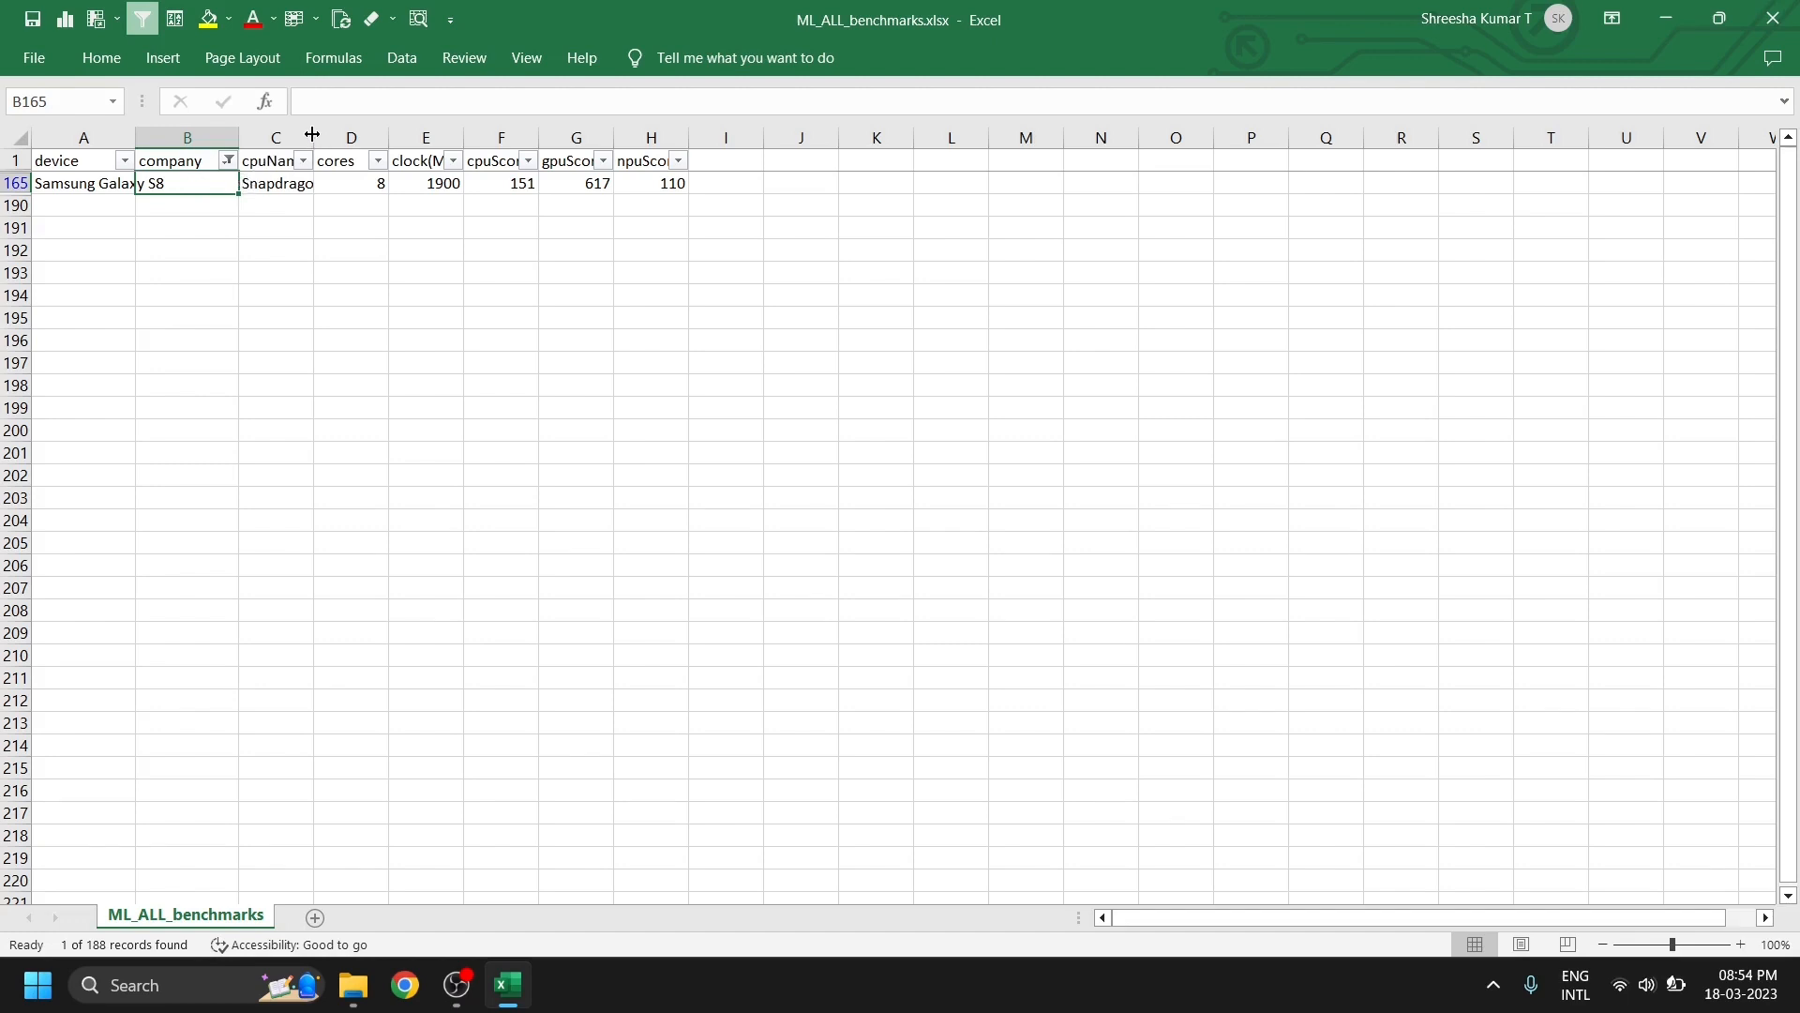
drag(313, 134, 340, 134)
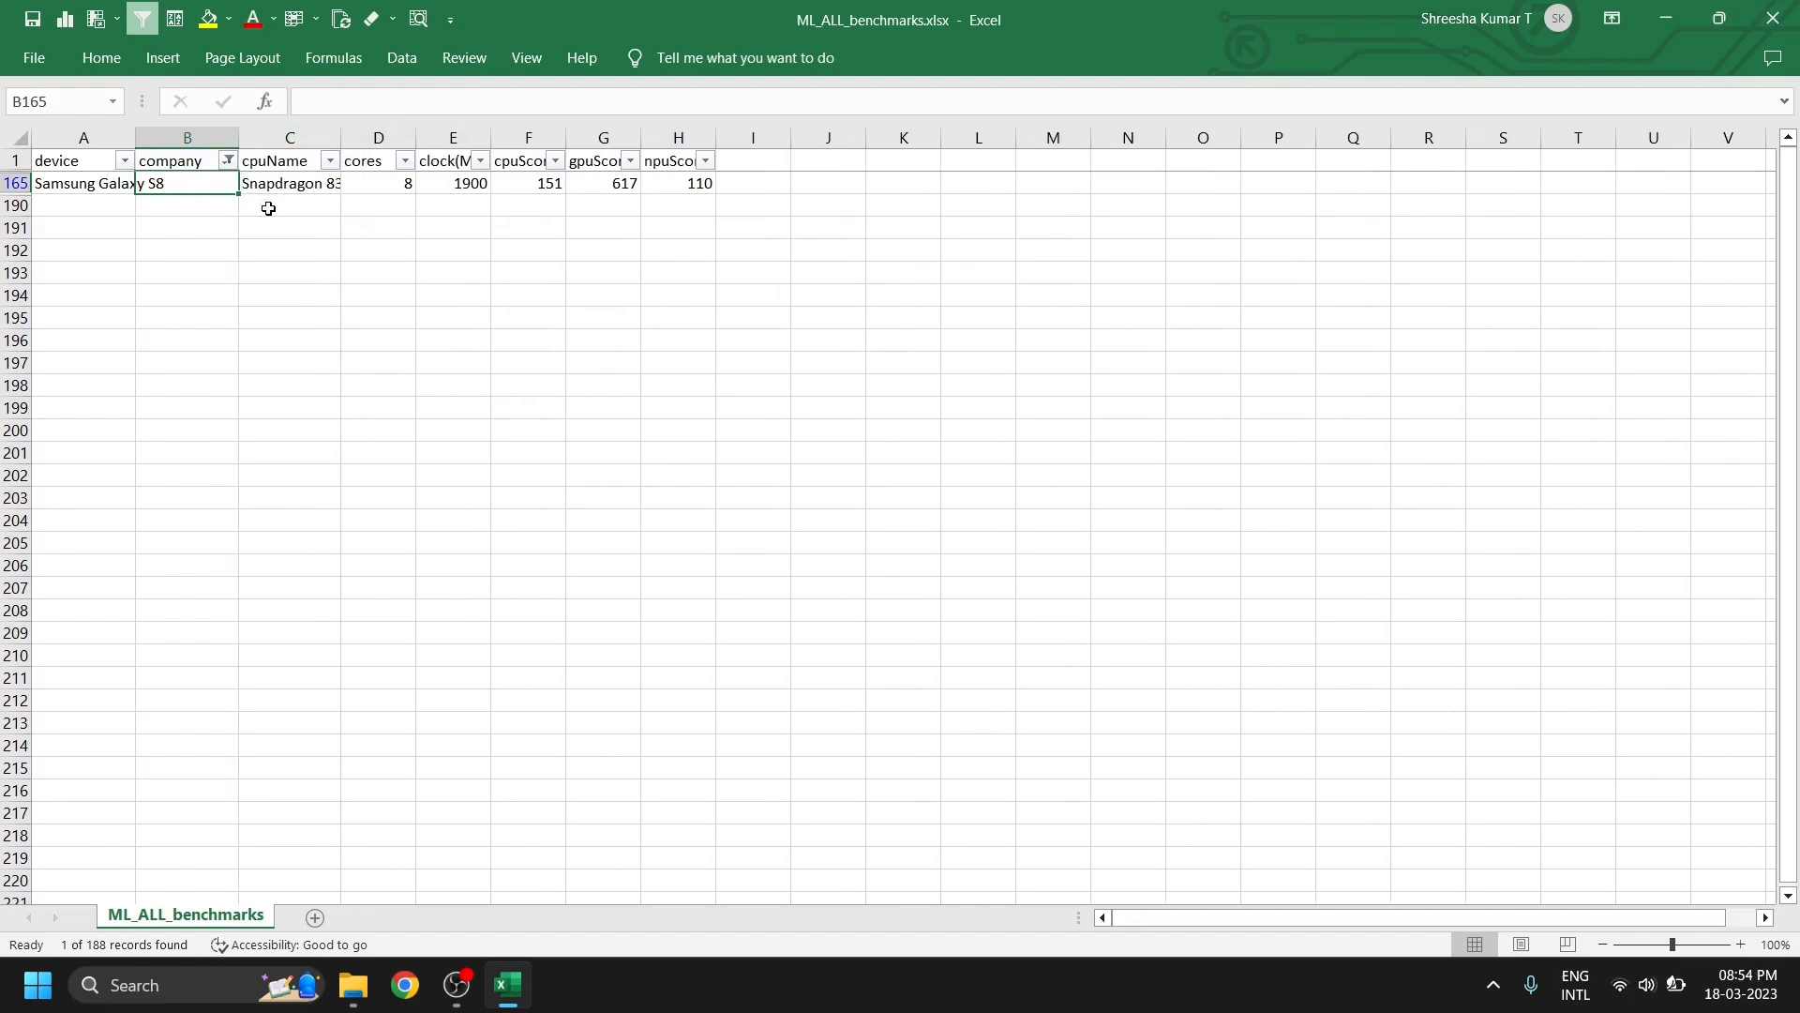
click(195, 201)
click(197, 186)
click(214, 205)
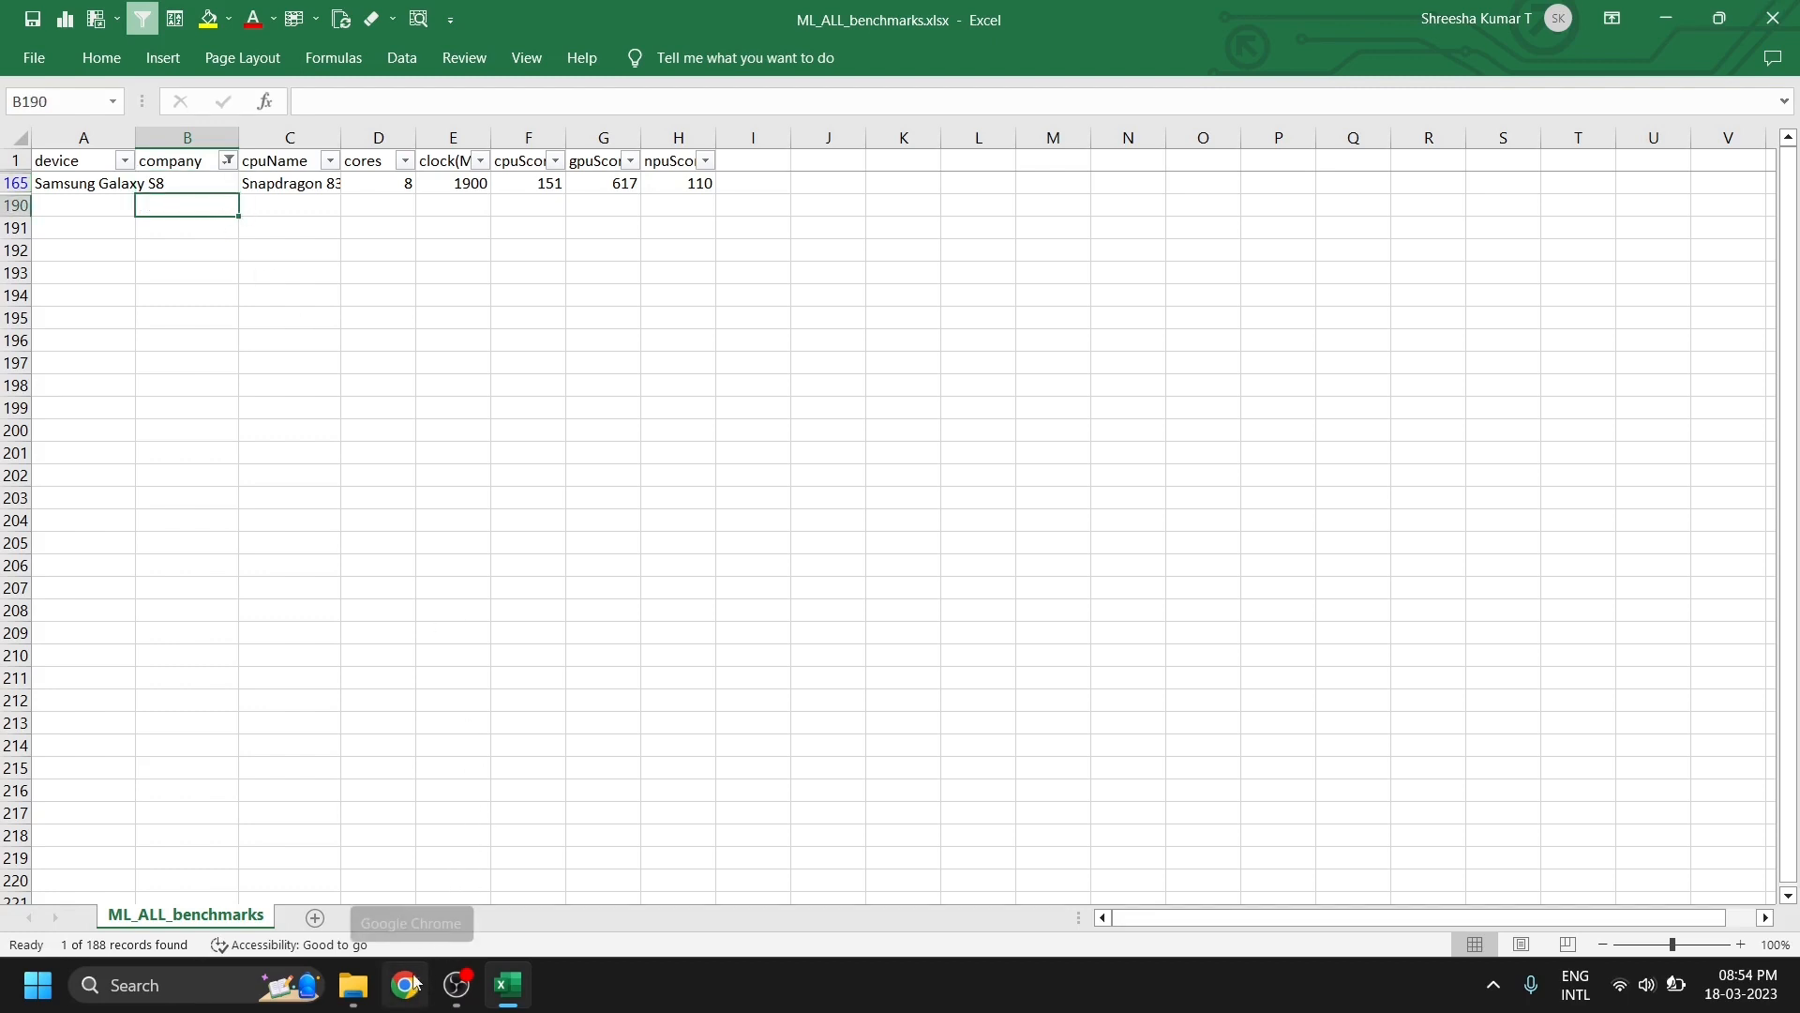
- Open the cpuName cell C165 of the Samsung Galaxy S8 row to read its full processor name
double_click(311, 186)
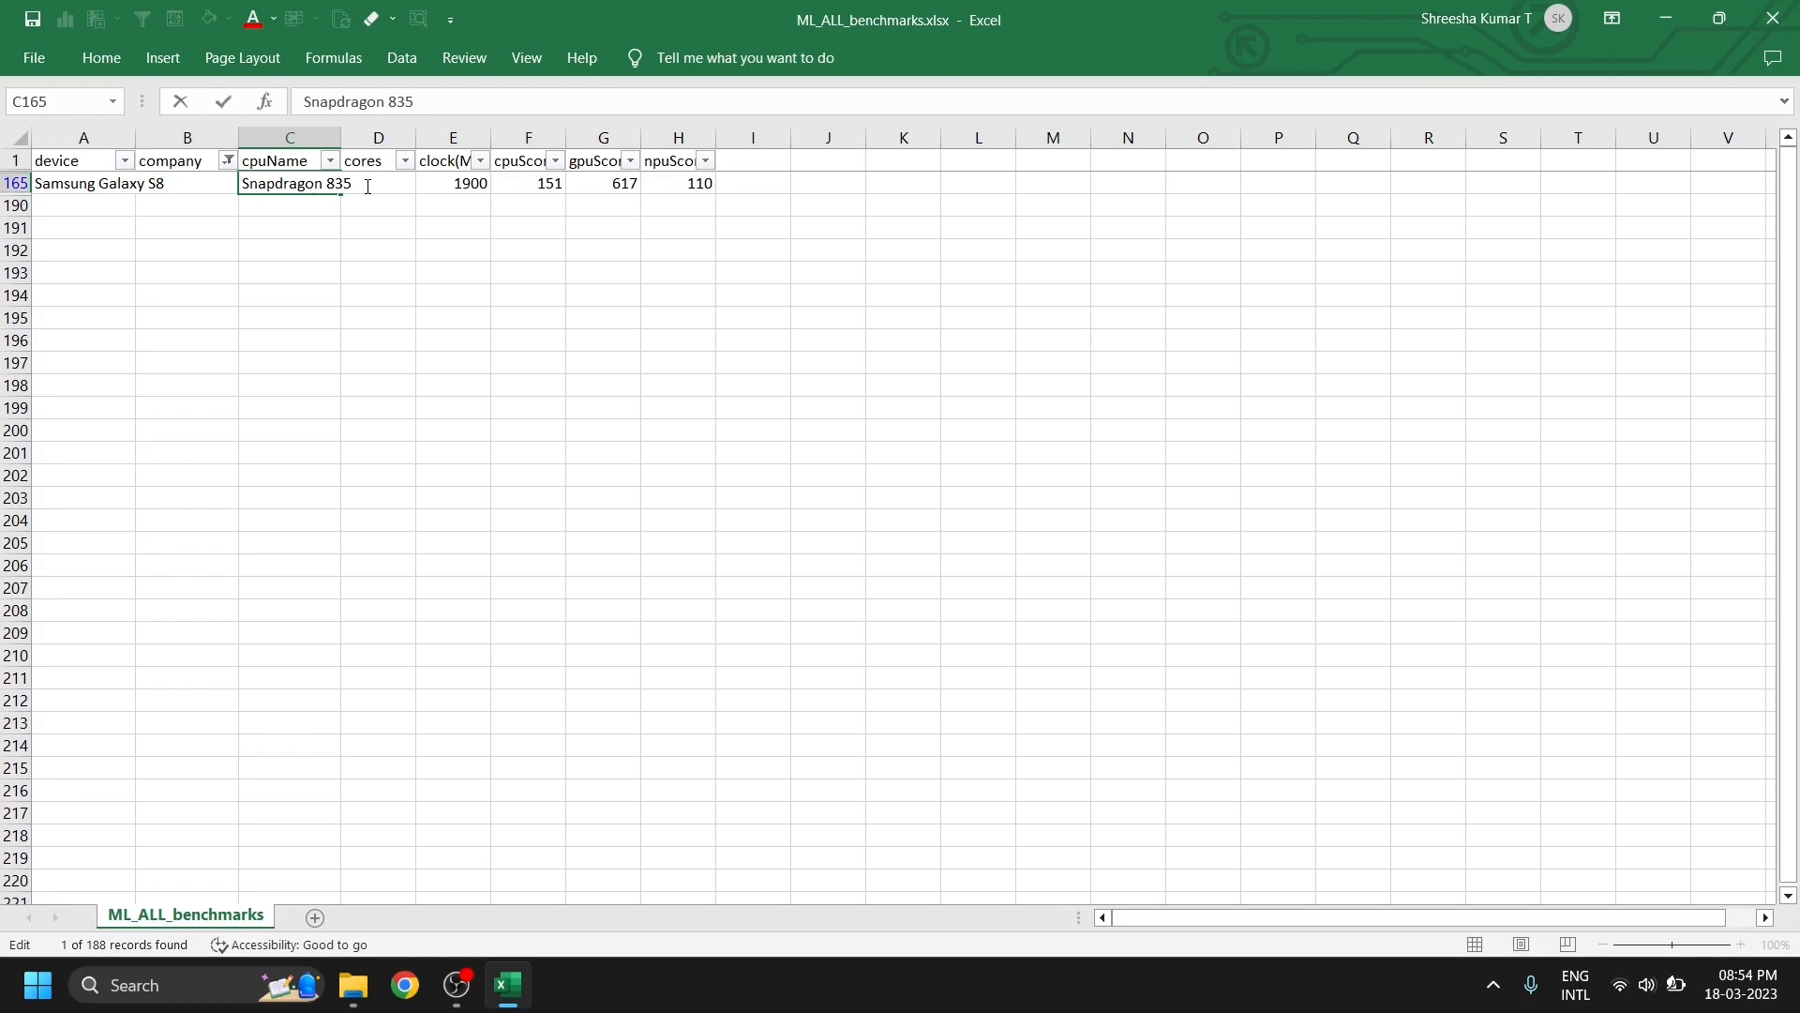
drag(244, 184, 362, 185)
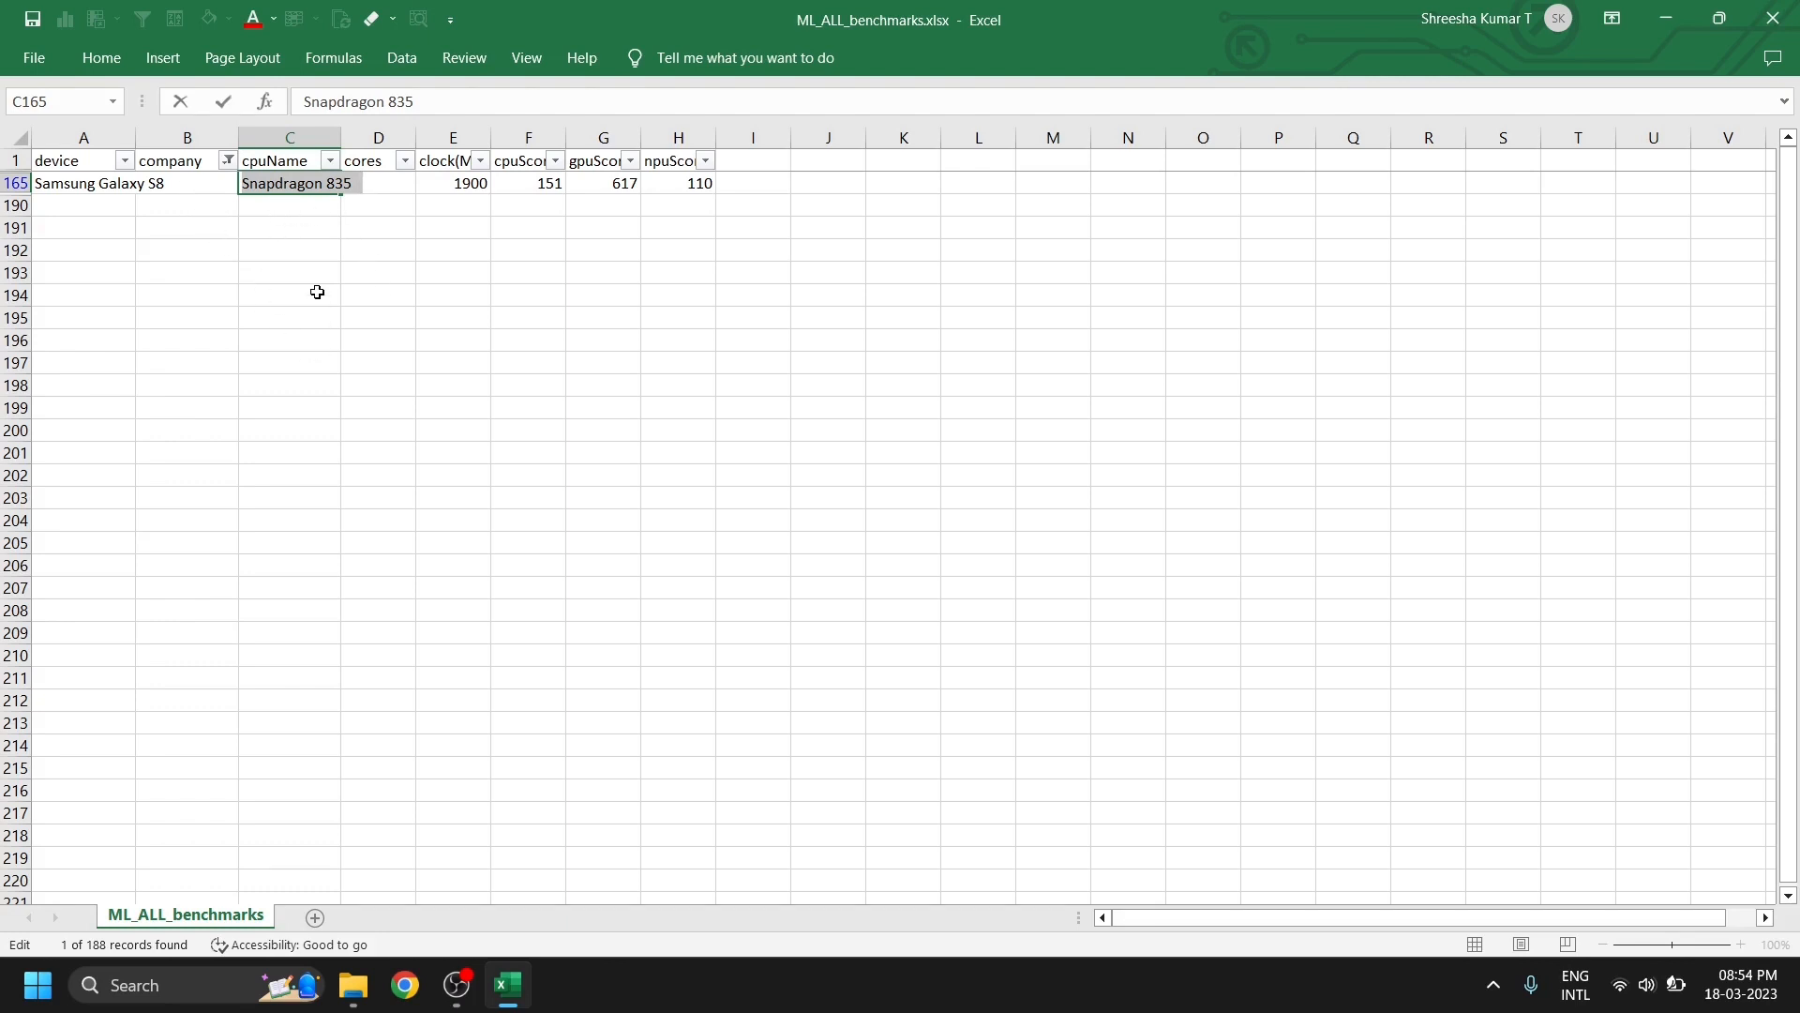
click(306, 248)
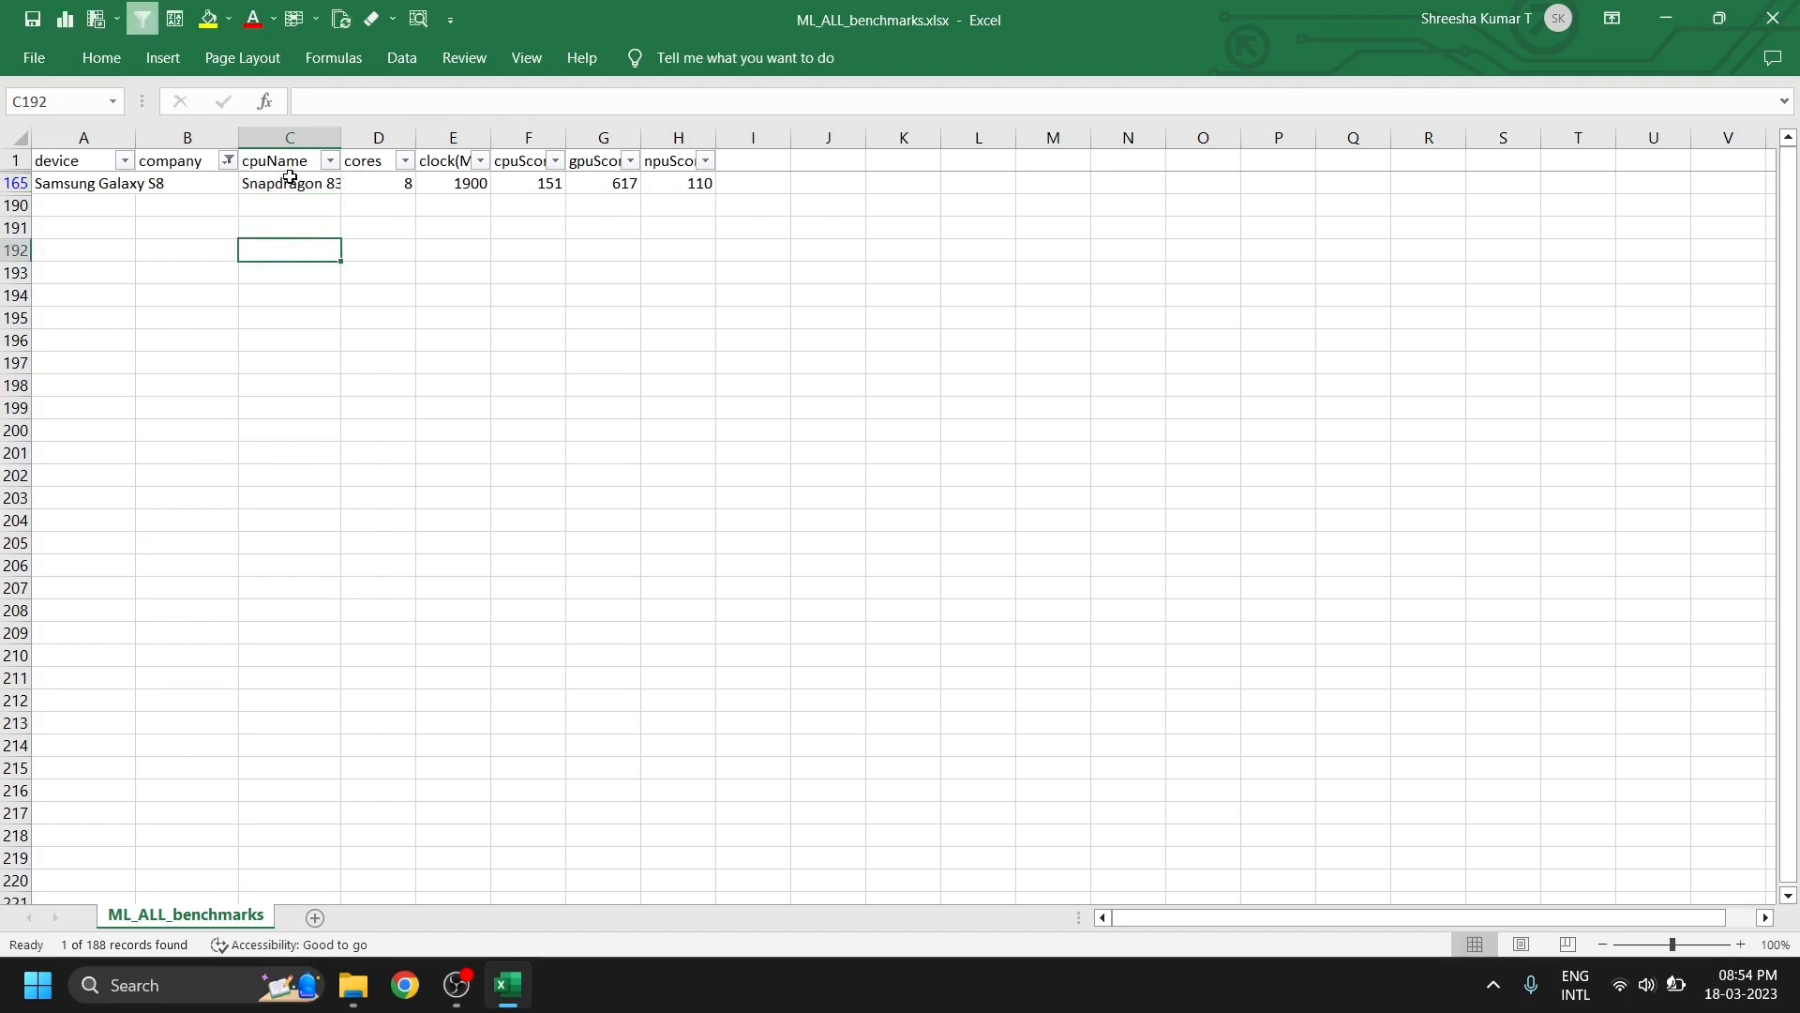
- Copy the processor name from C165, switch to Chrome and search Google for "company of Snapdragon 835"
click(291, 183)
key(alt+Tab)
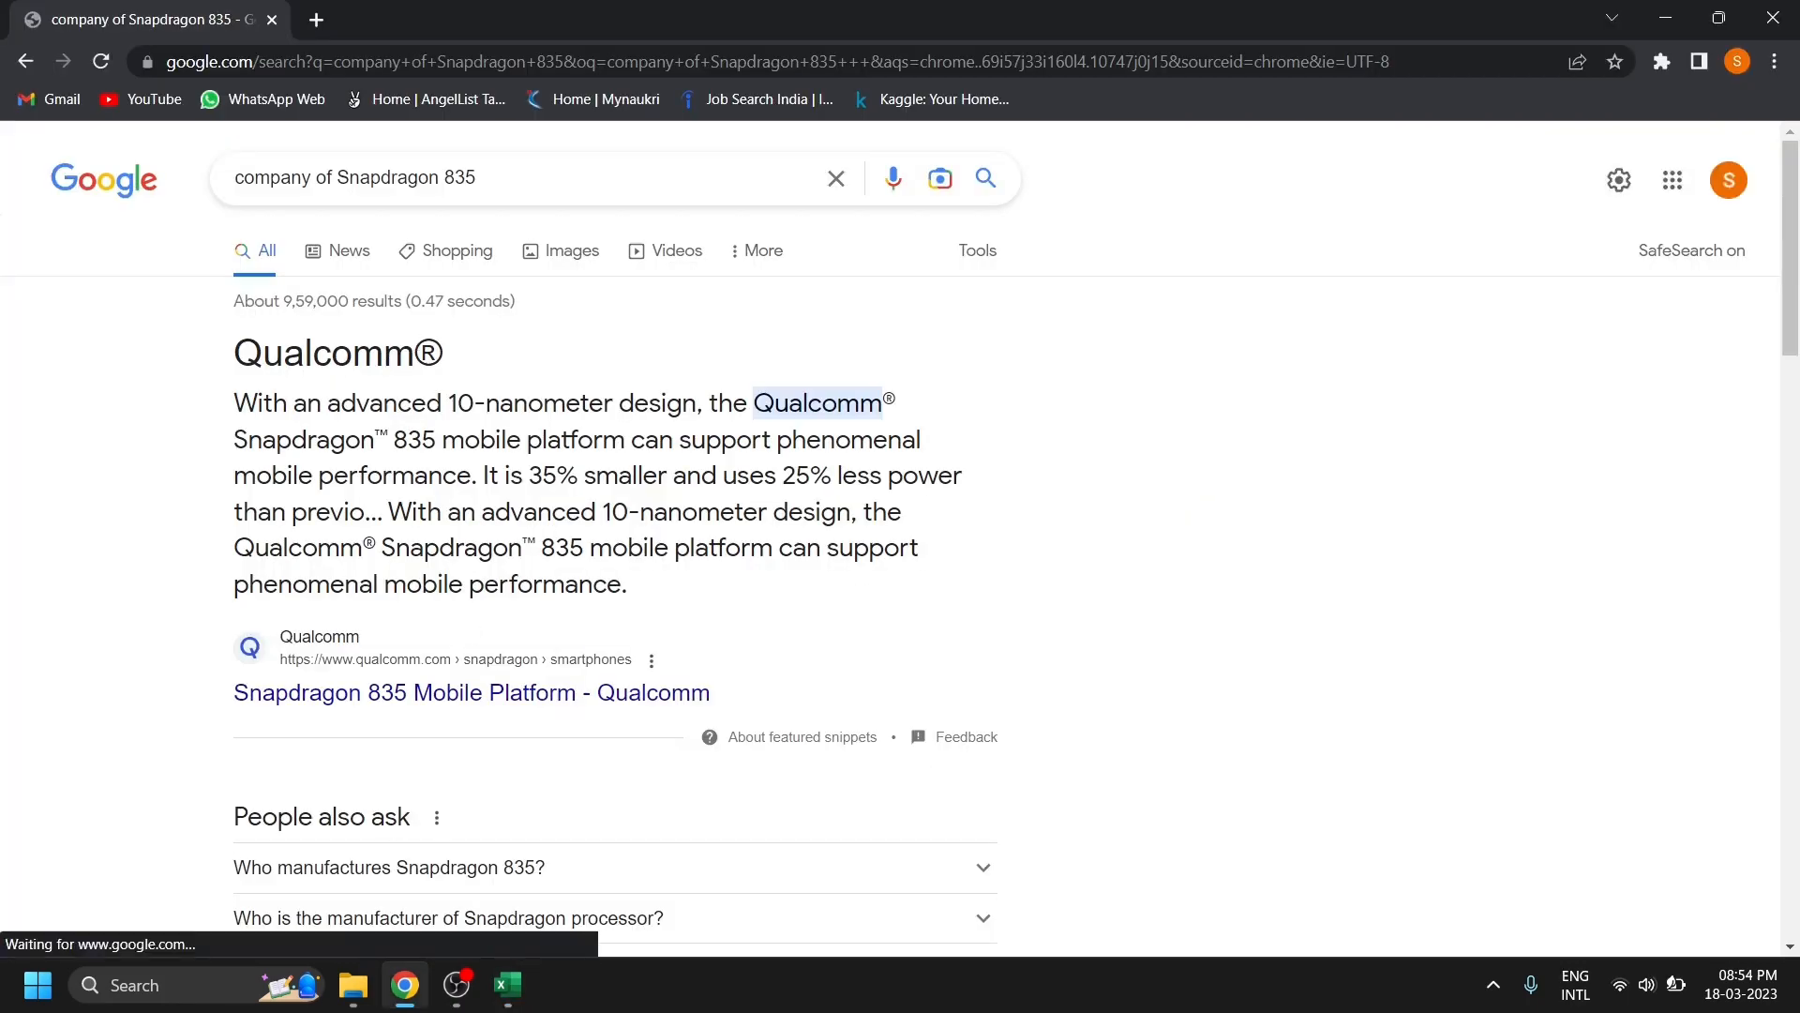
key(alt+Tab)
- Back in Excel, check the existing names in the company filter and enter Qualcomm in the blank company cell B165
click(227, 160)
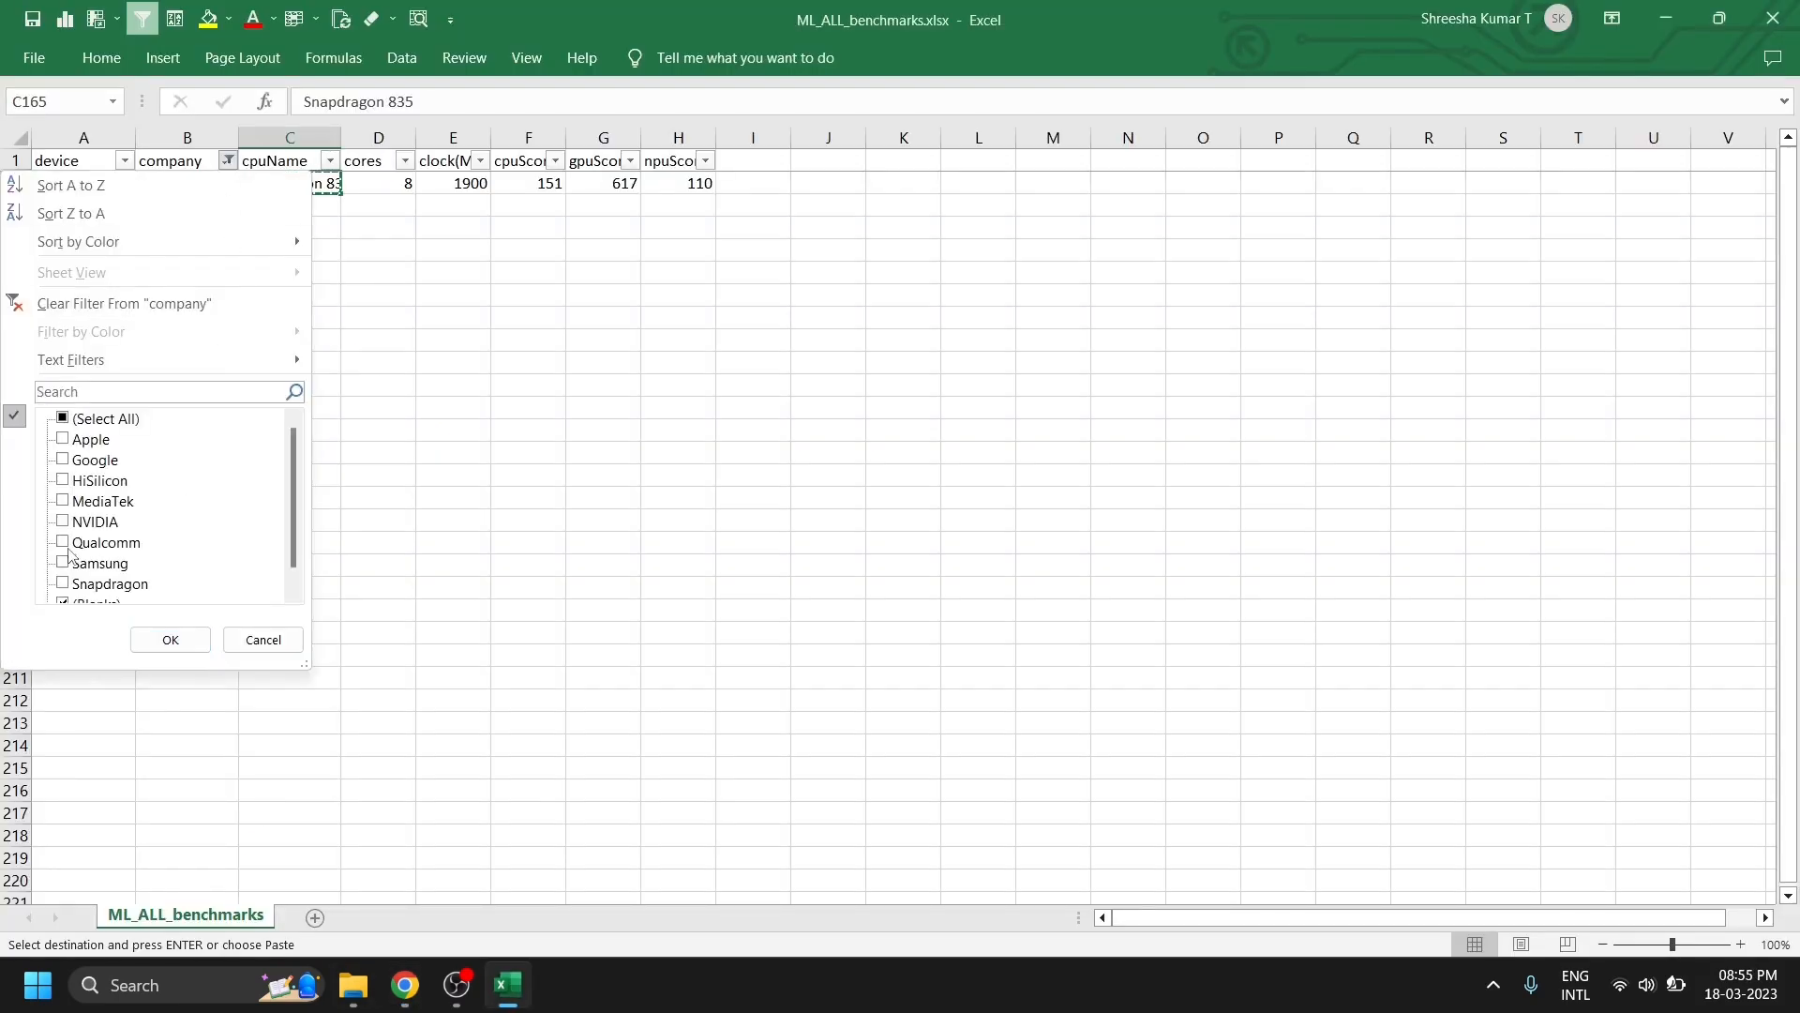
click(259, 639)
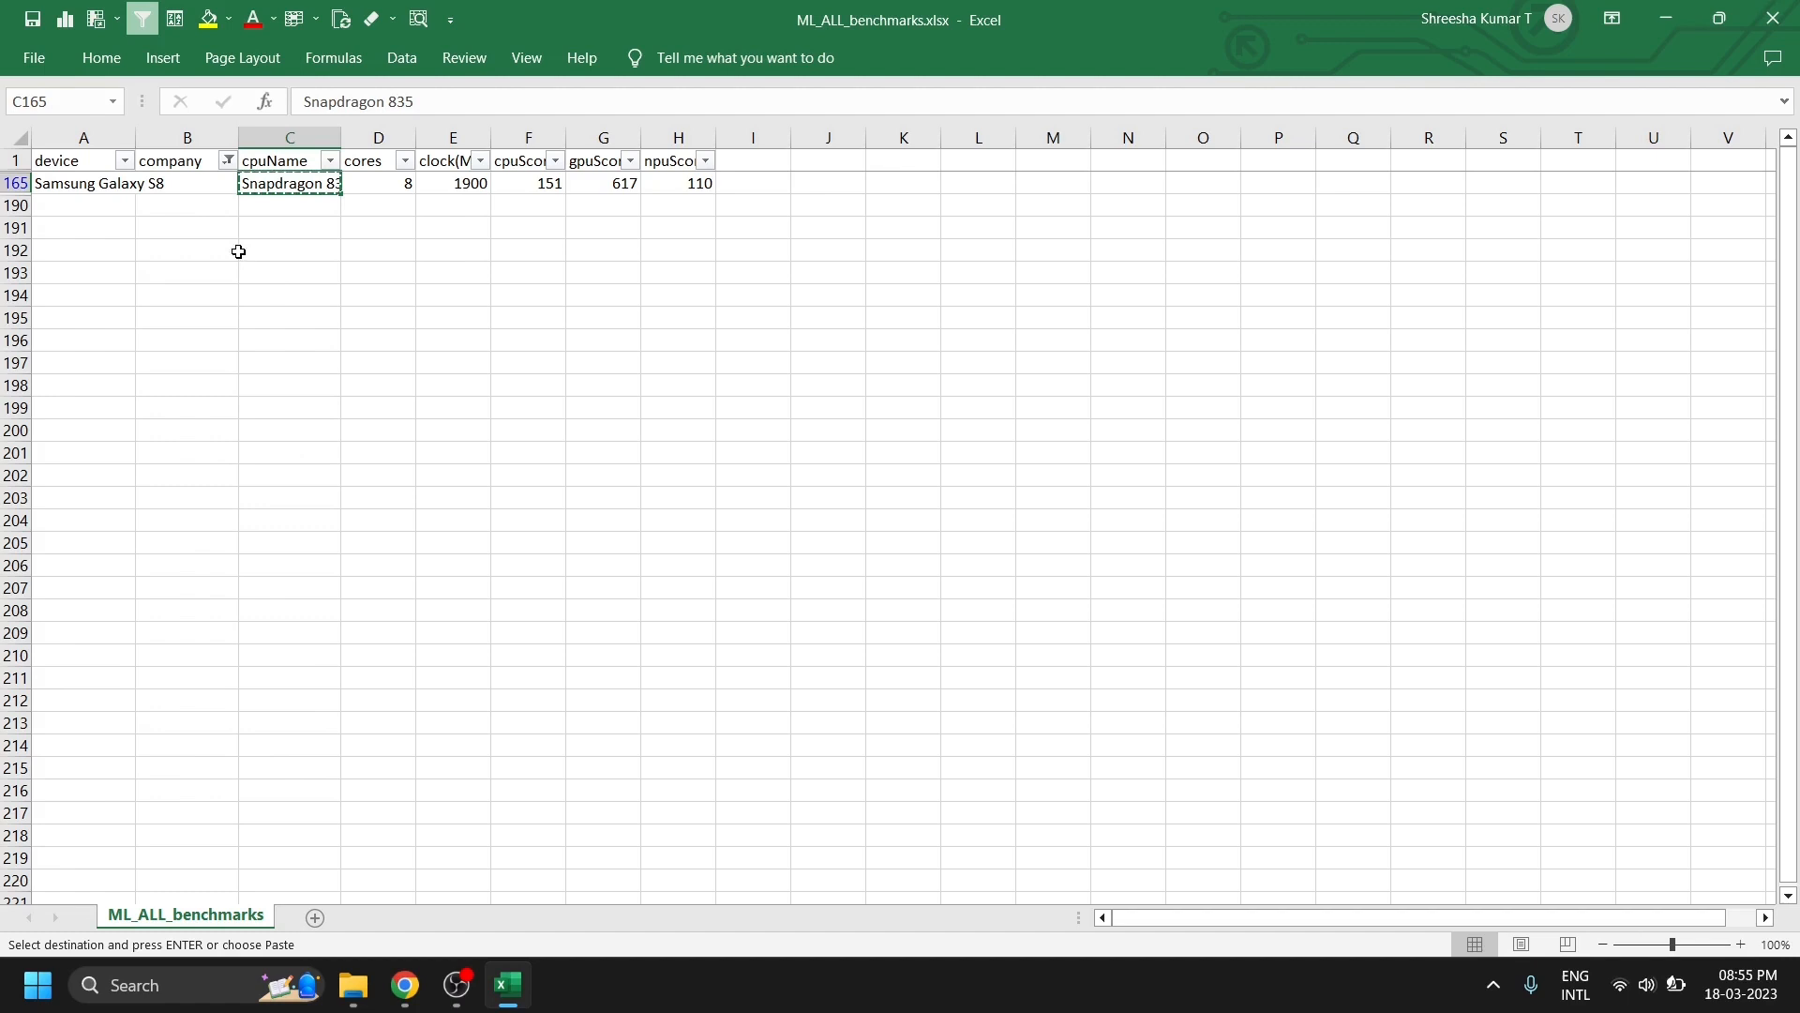
click(209, 188)
text(Qualcomm)
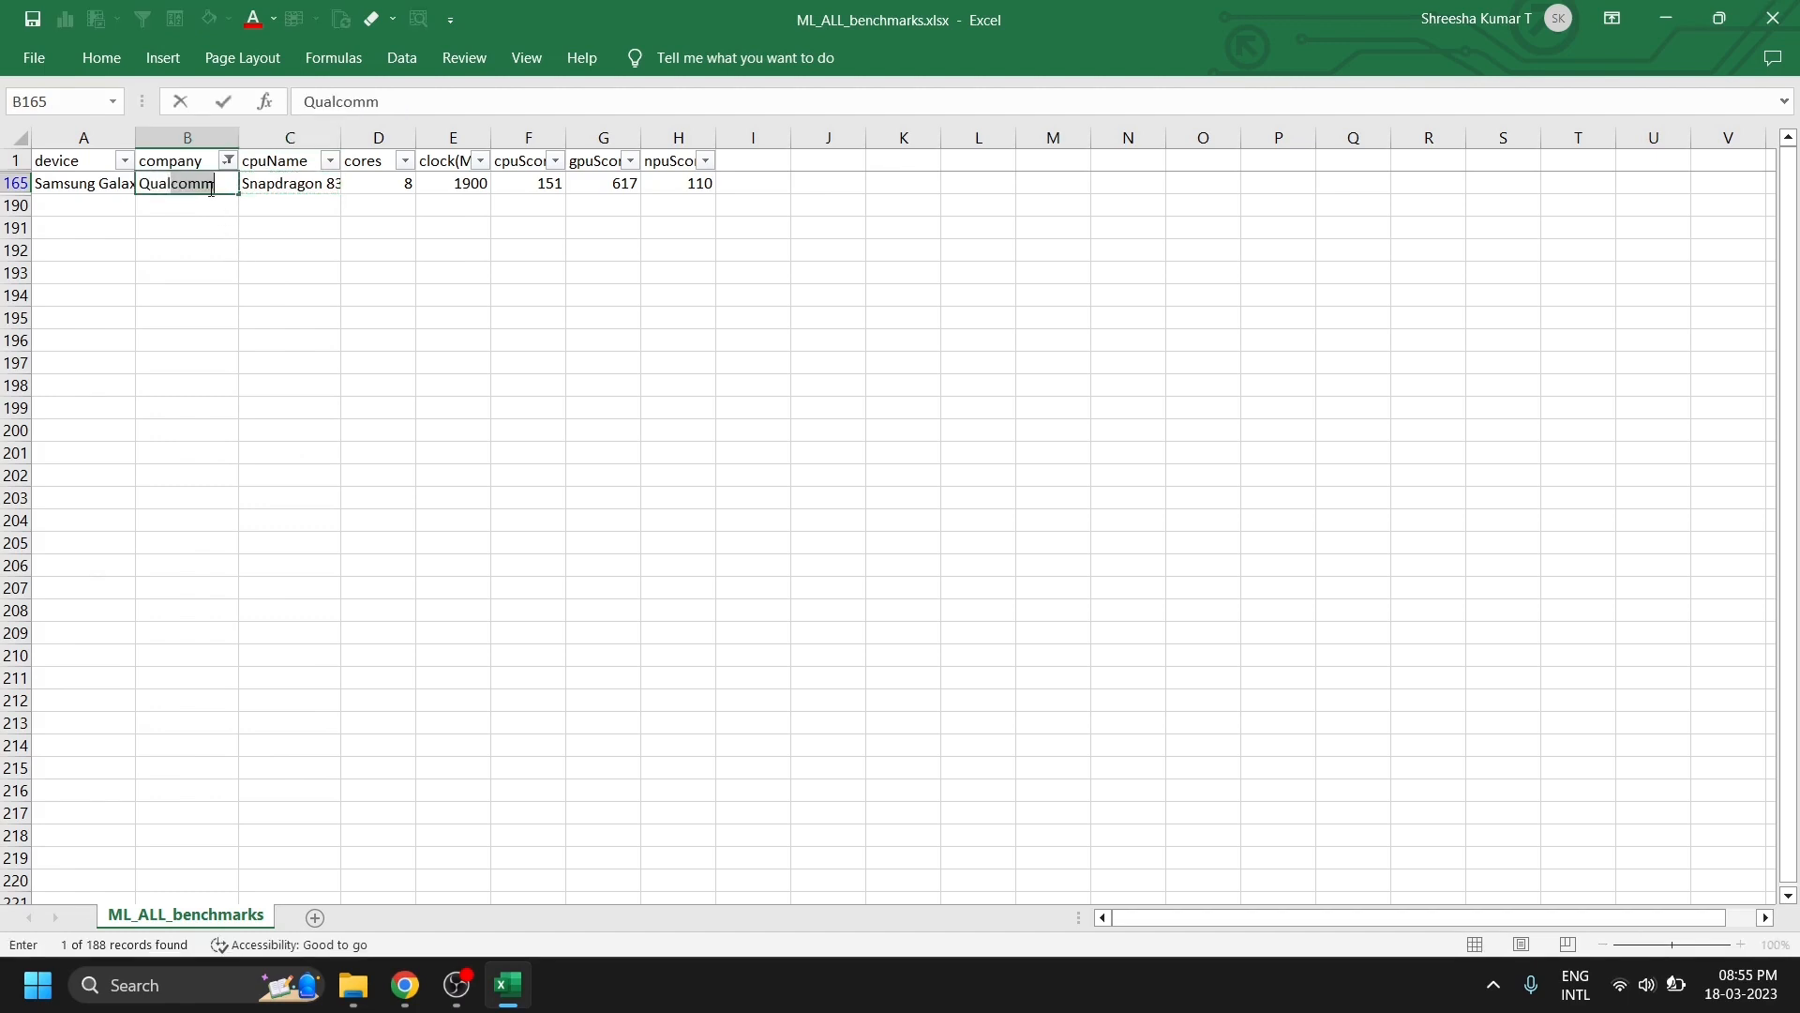
key(Tab)
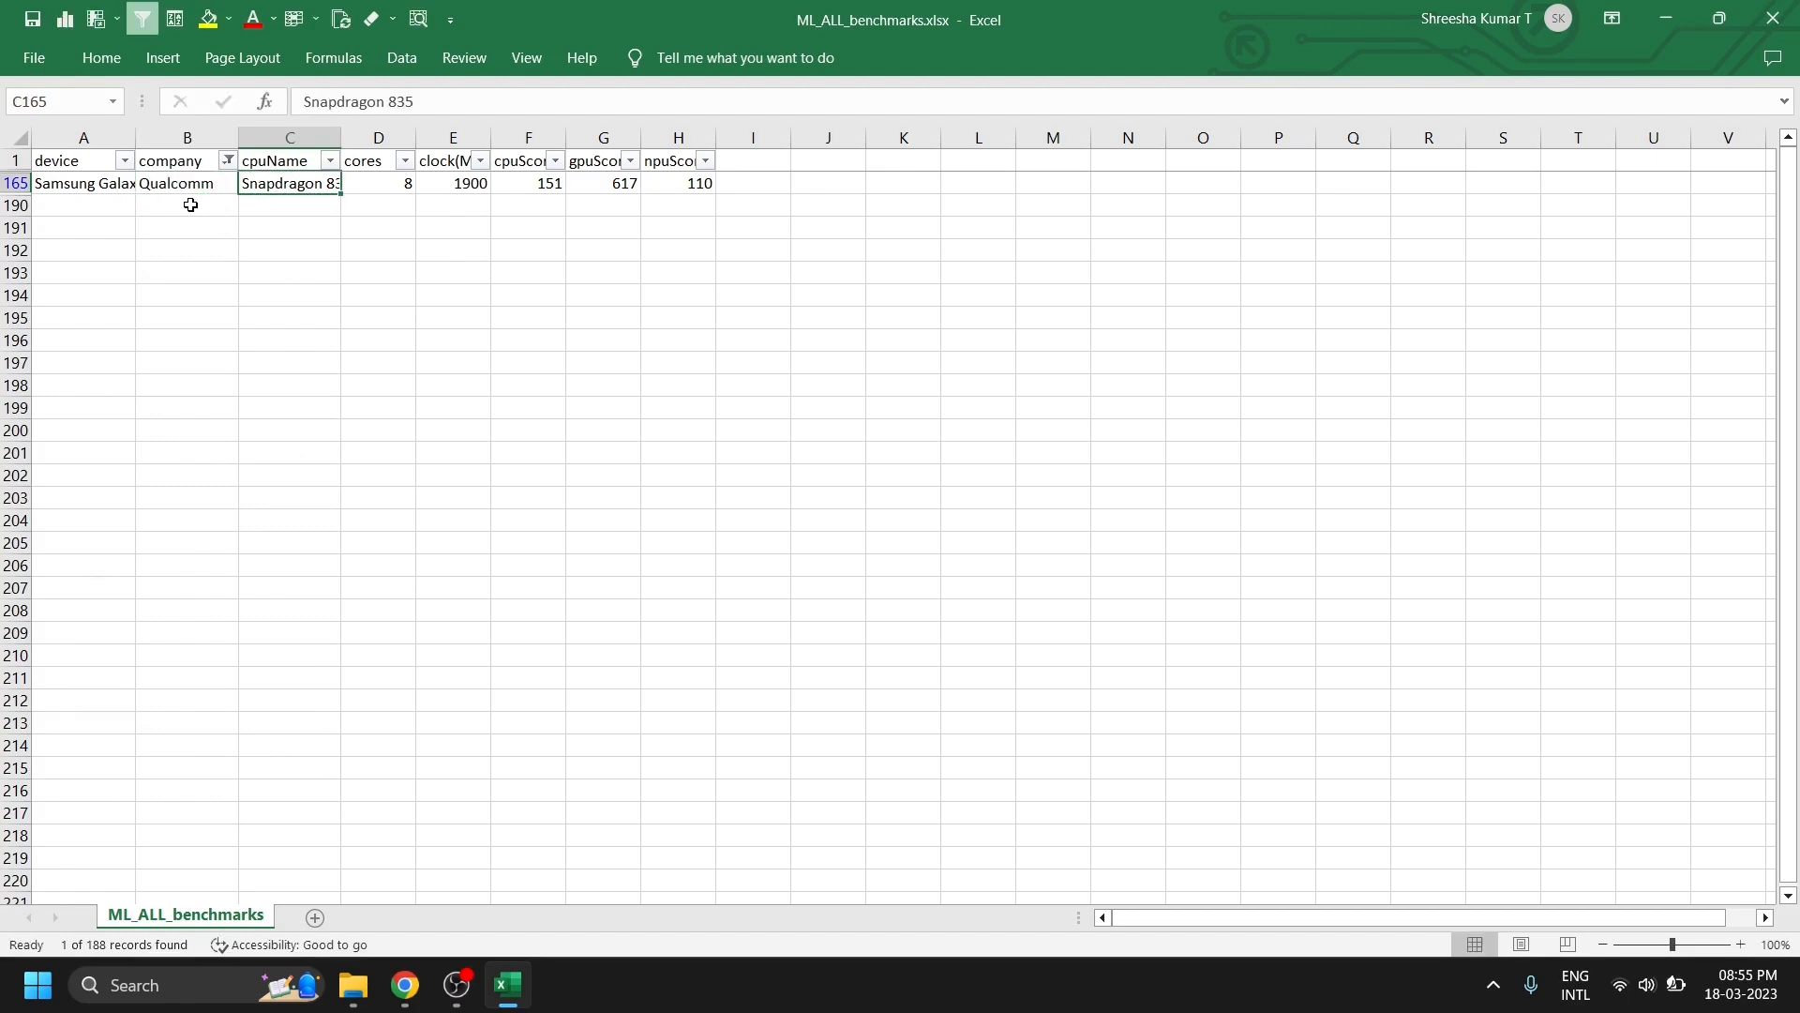
- Clear the blanks filter from the company column and review the filter values of the cpuName column
click(228, 161)
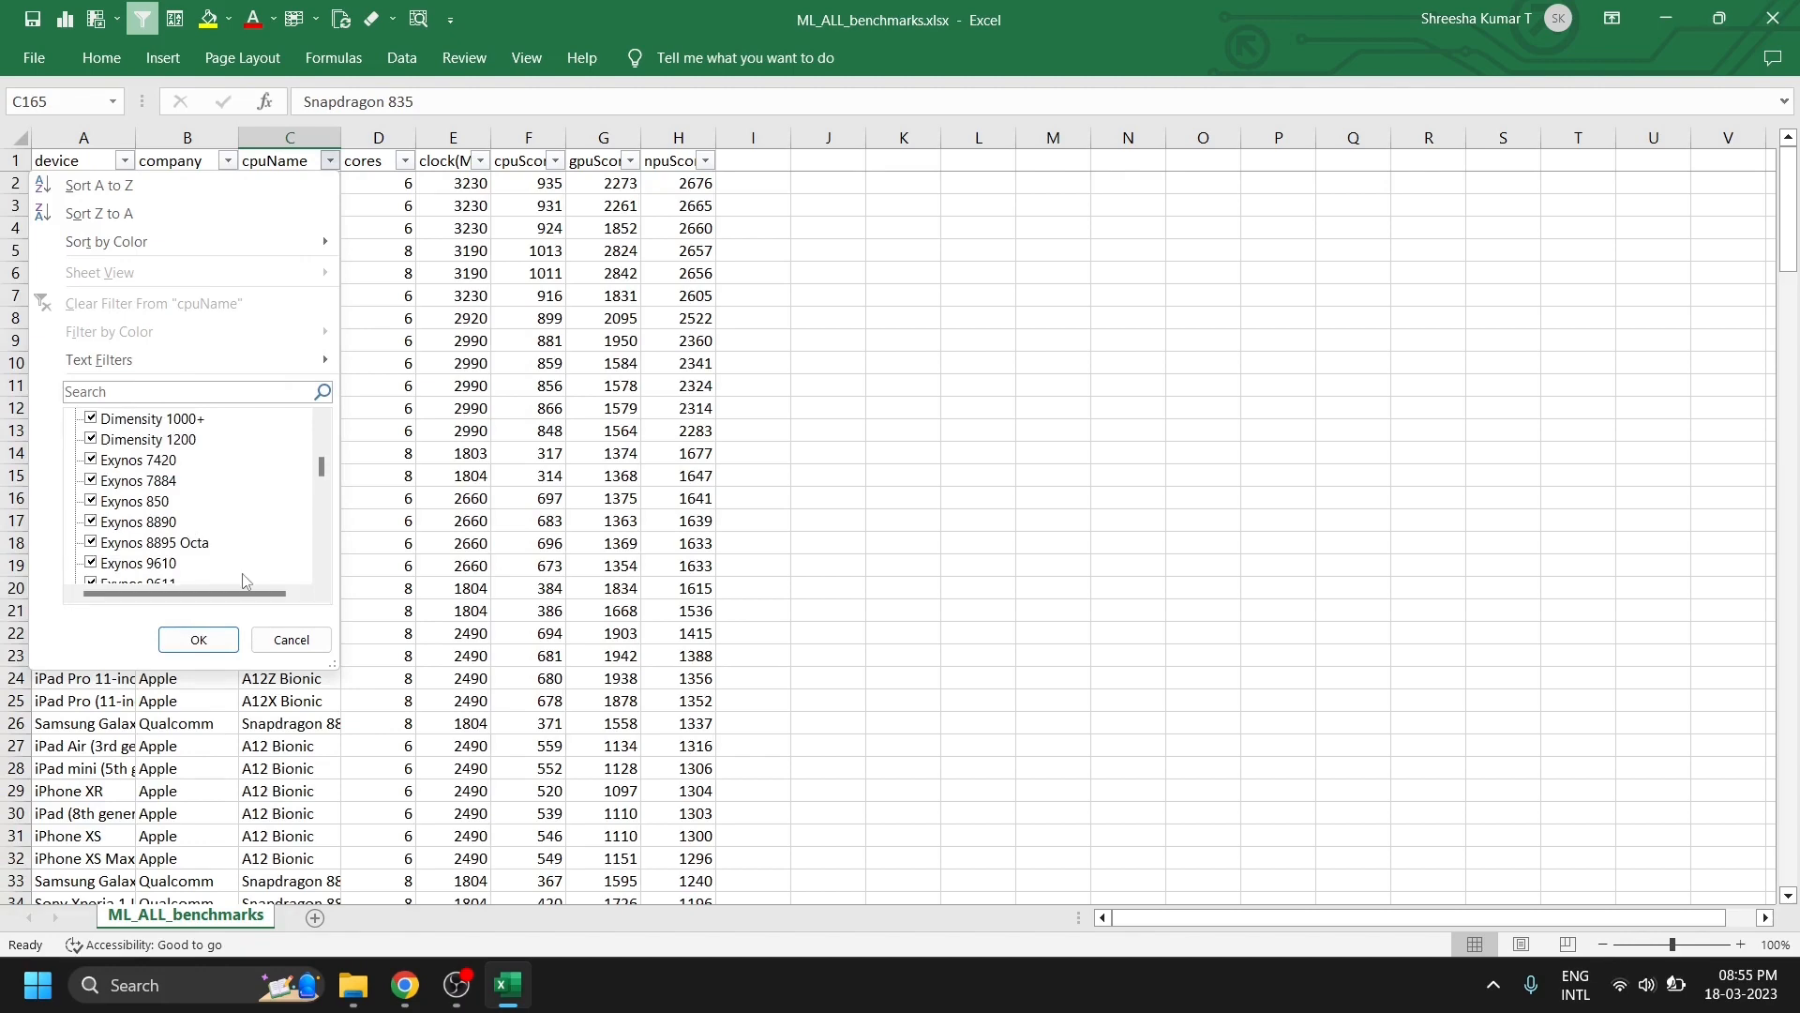
scroll(246, 576, up, 5)
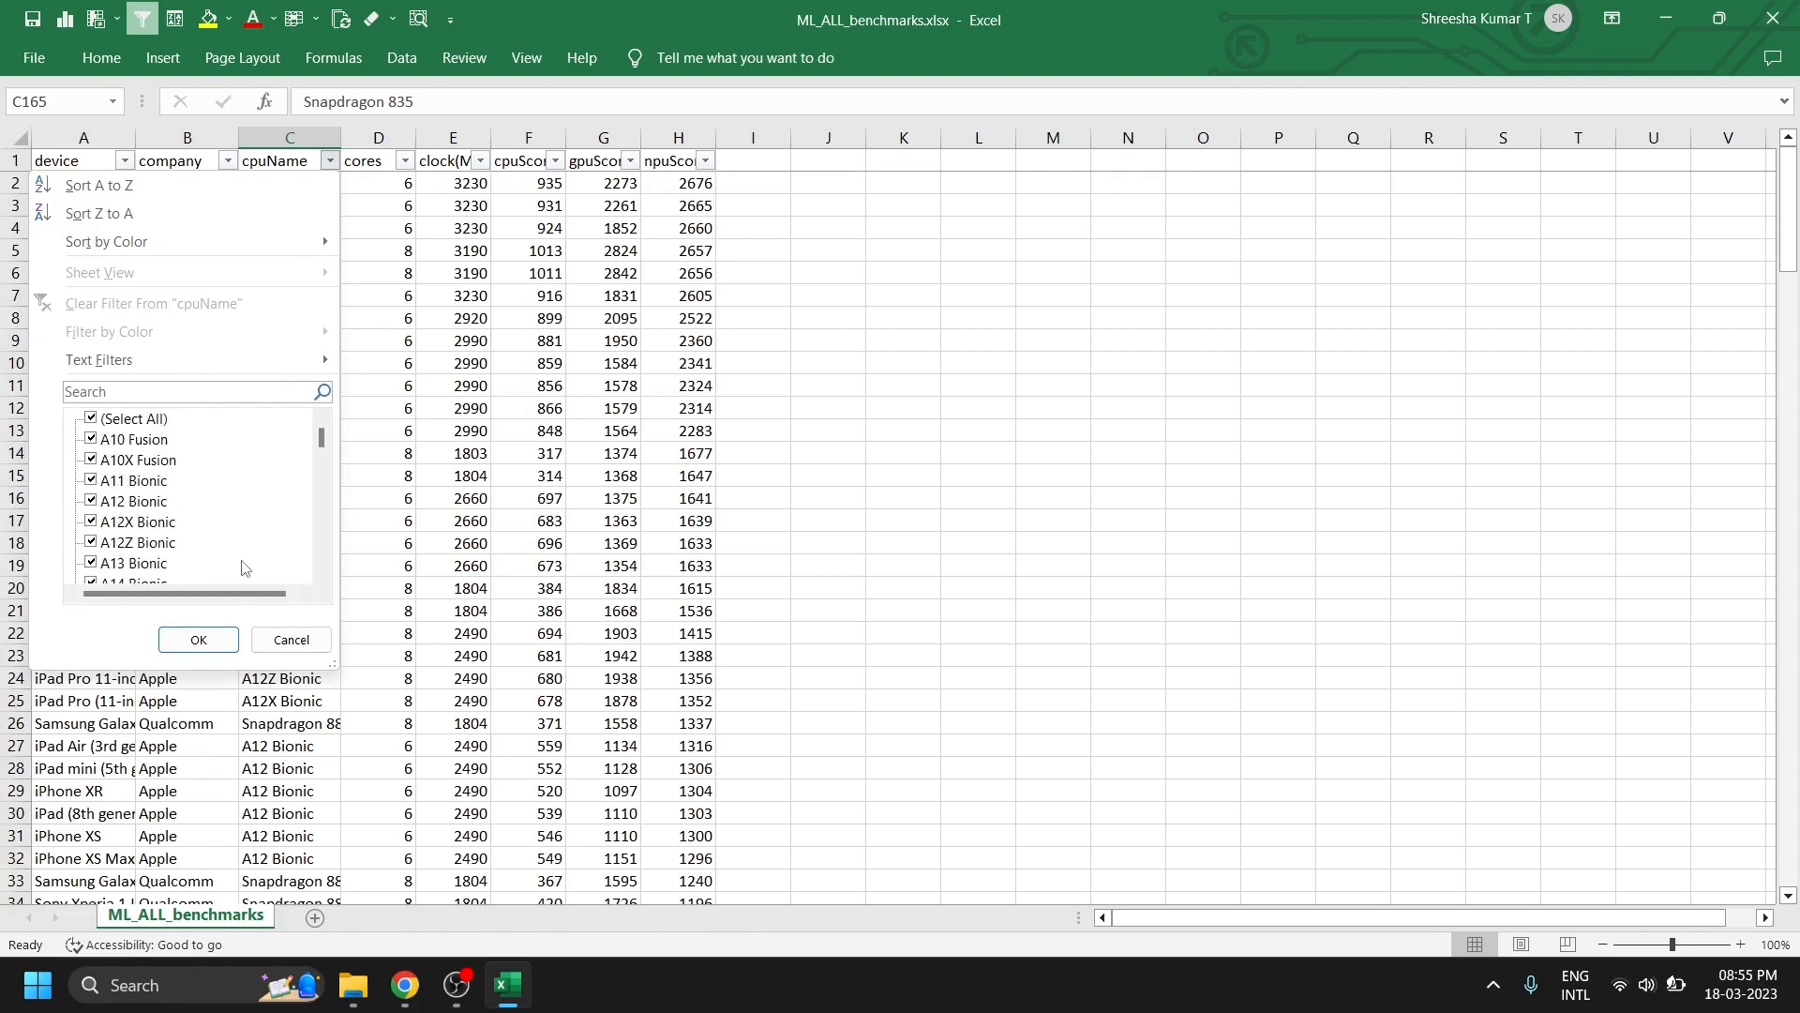
click(290, 639)
- Check the cores column's filter values for blanks and compare the entry counts of the cores and clock(Mhz) columns
click(405, 161)
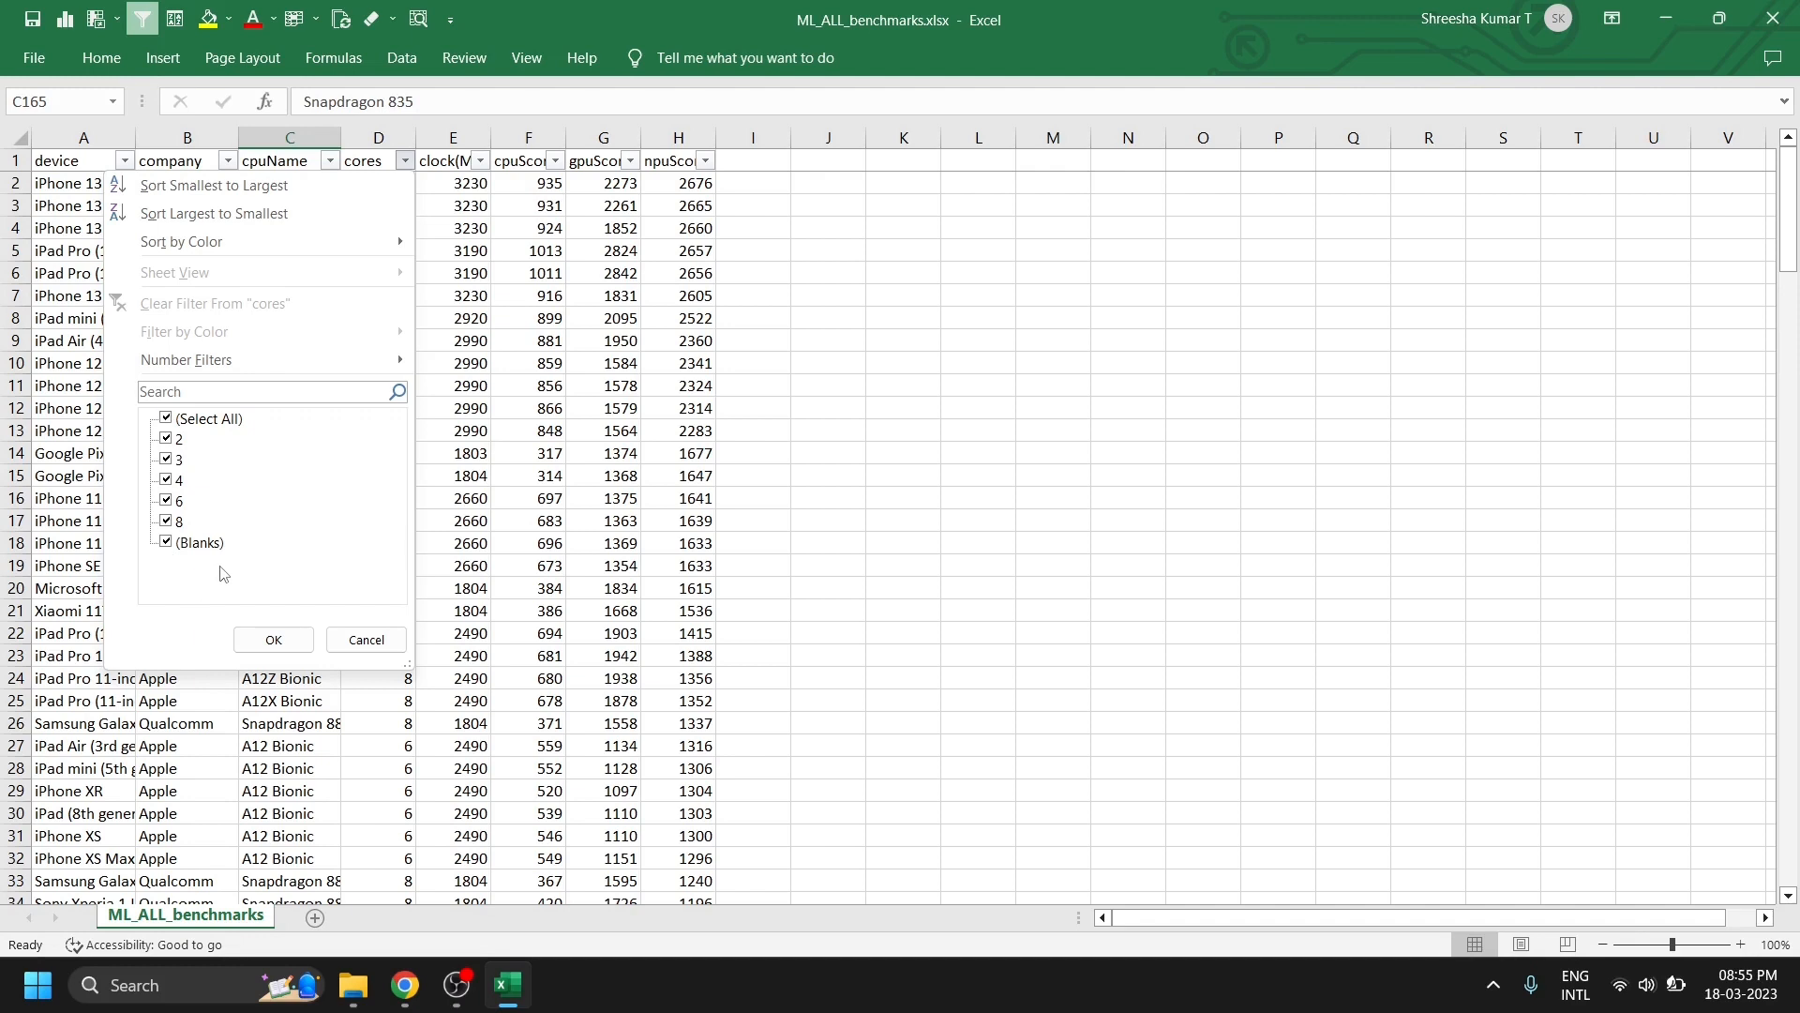
click(367, 640)
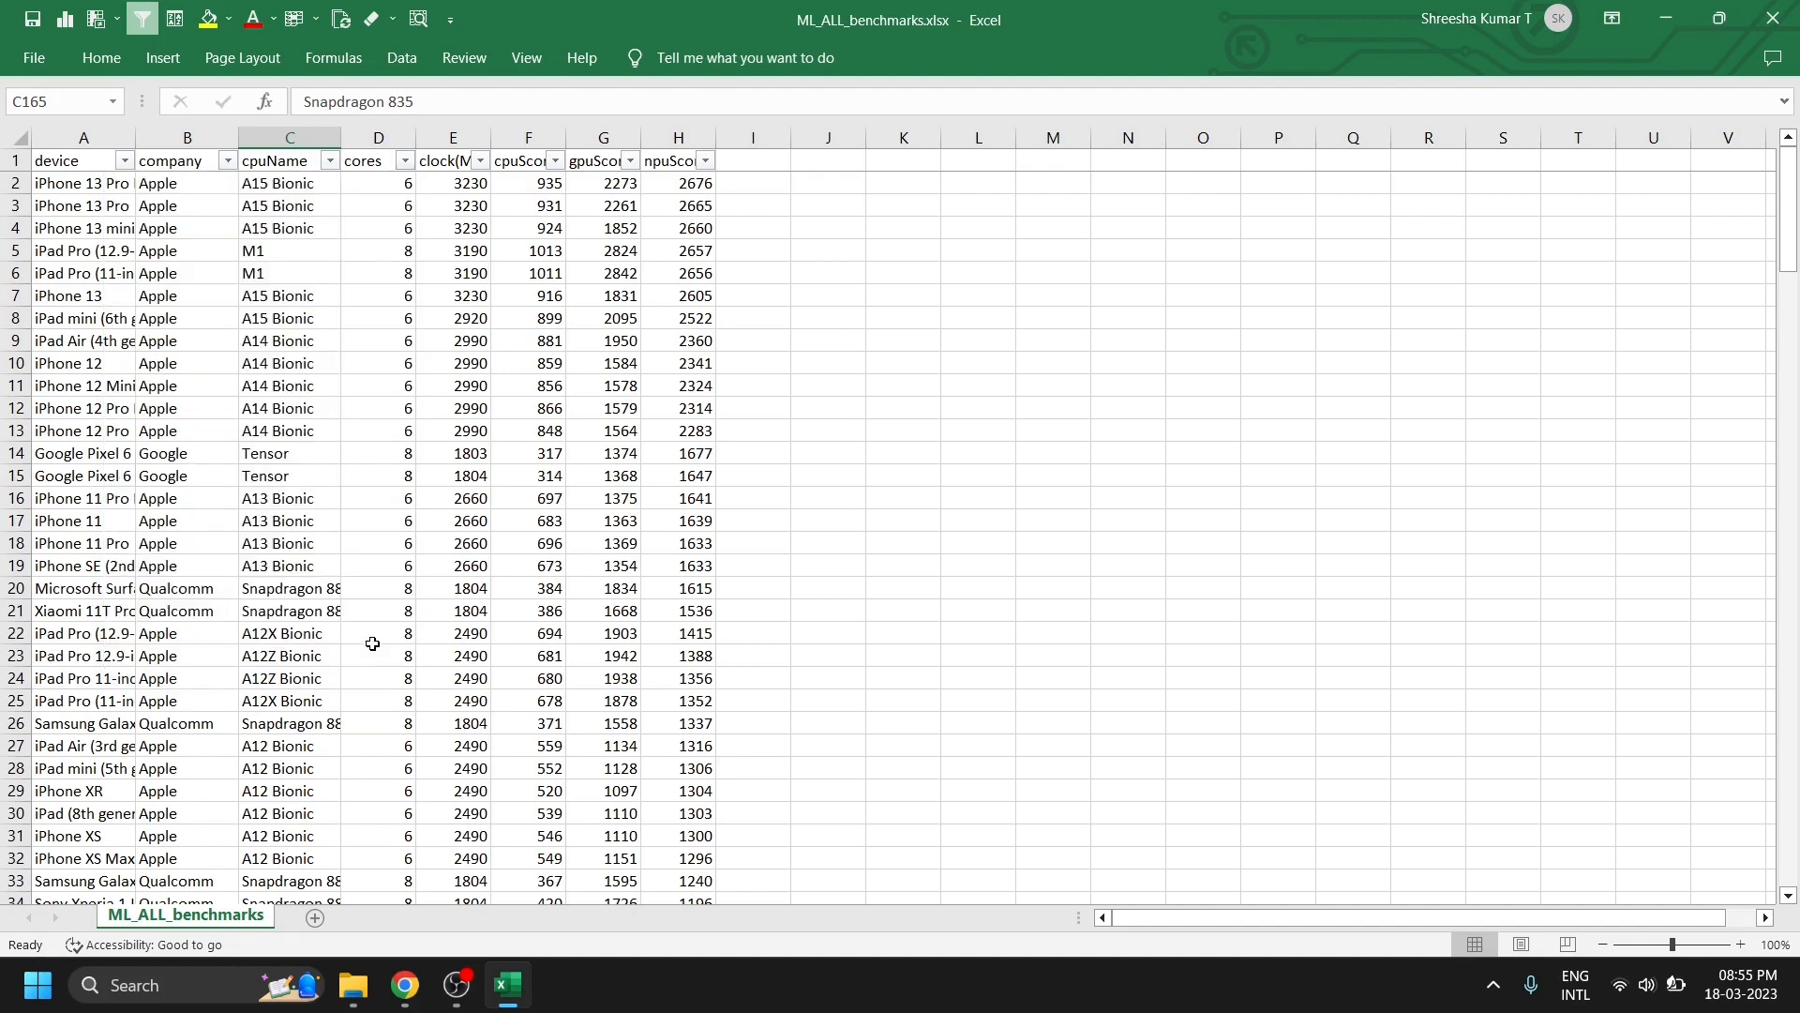
click(391, 134)
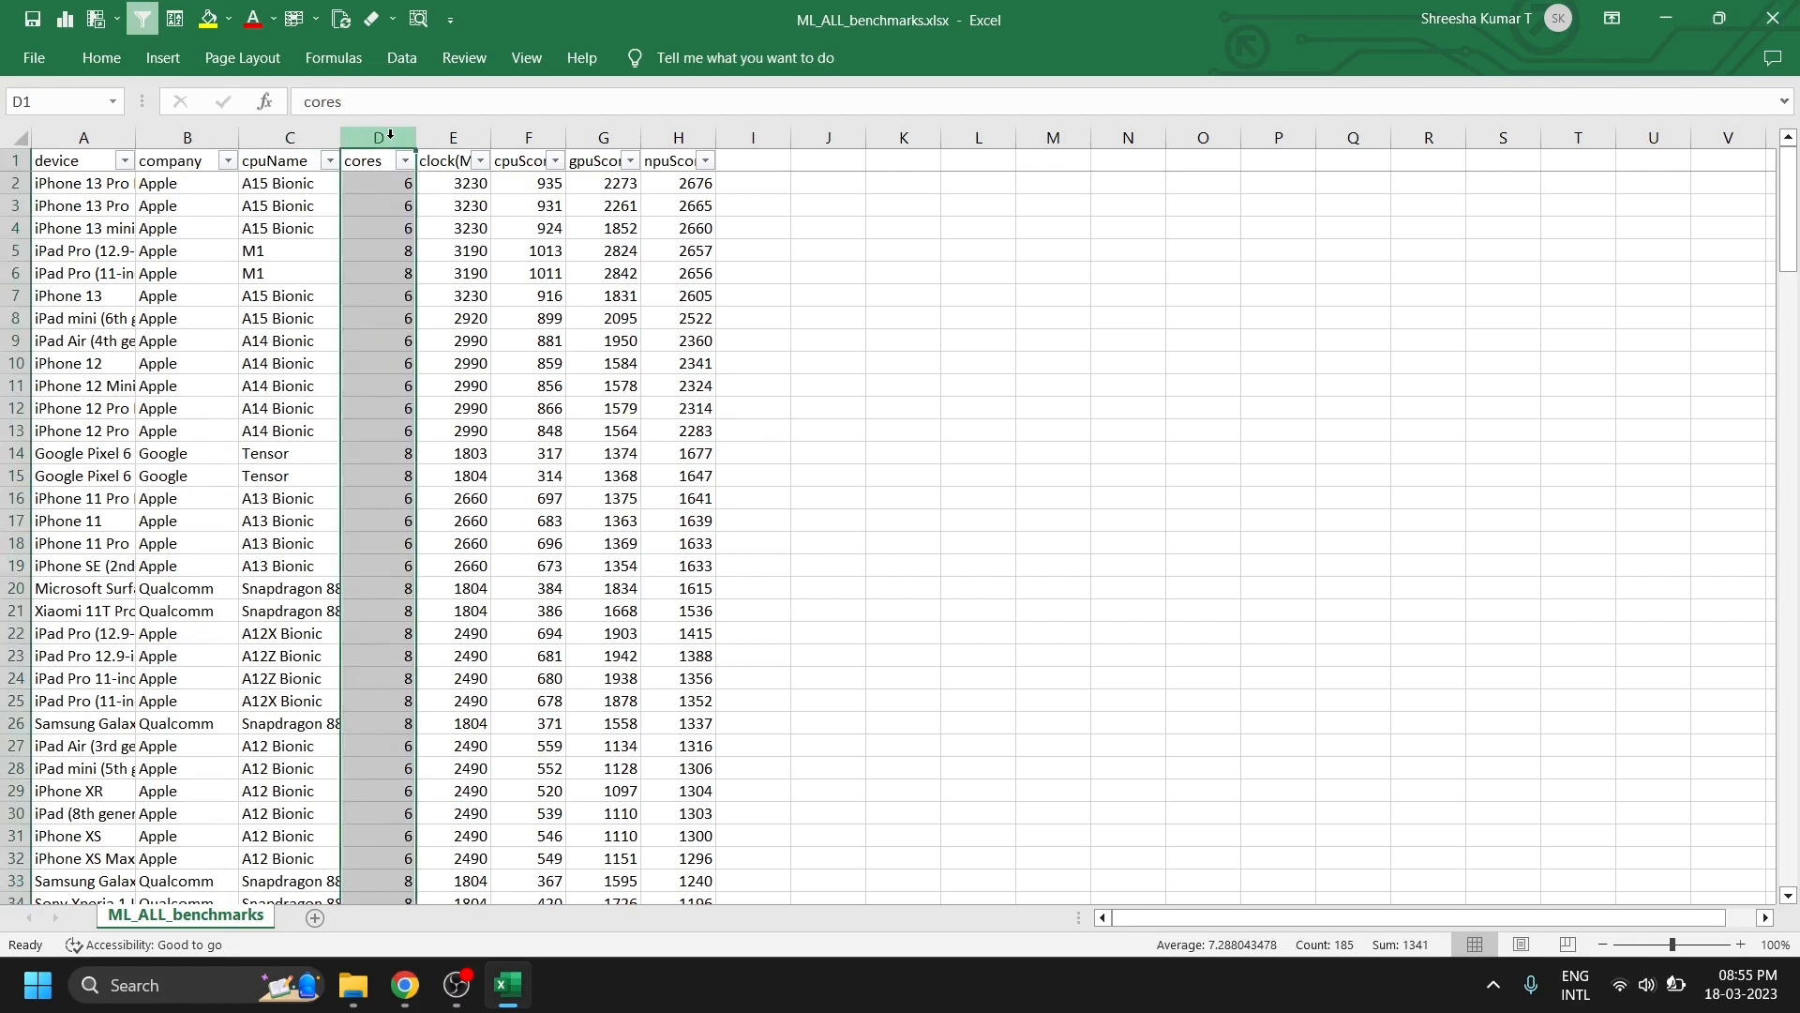
click(451, 136)
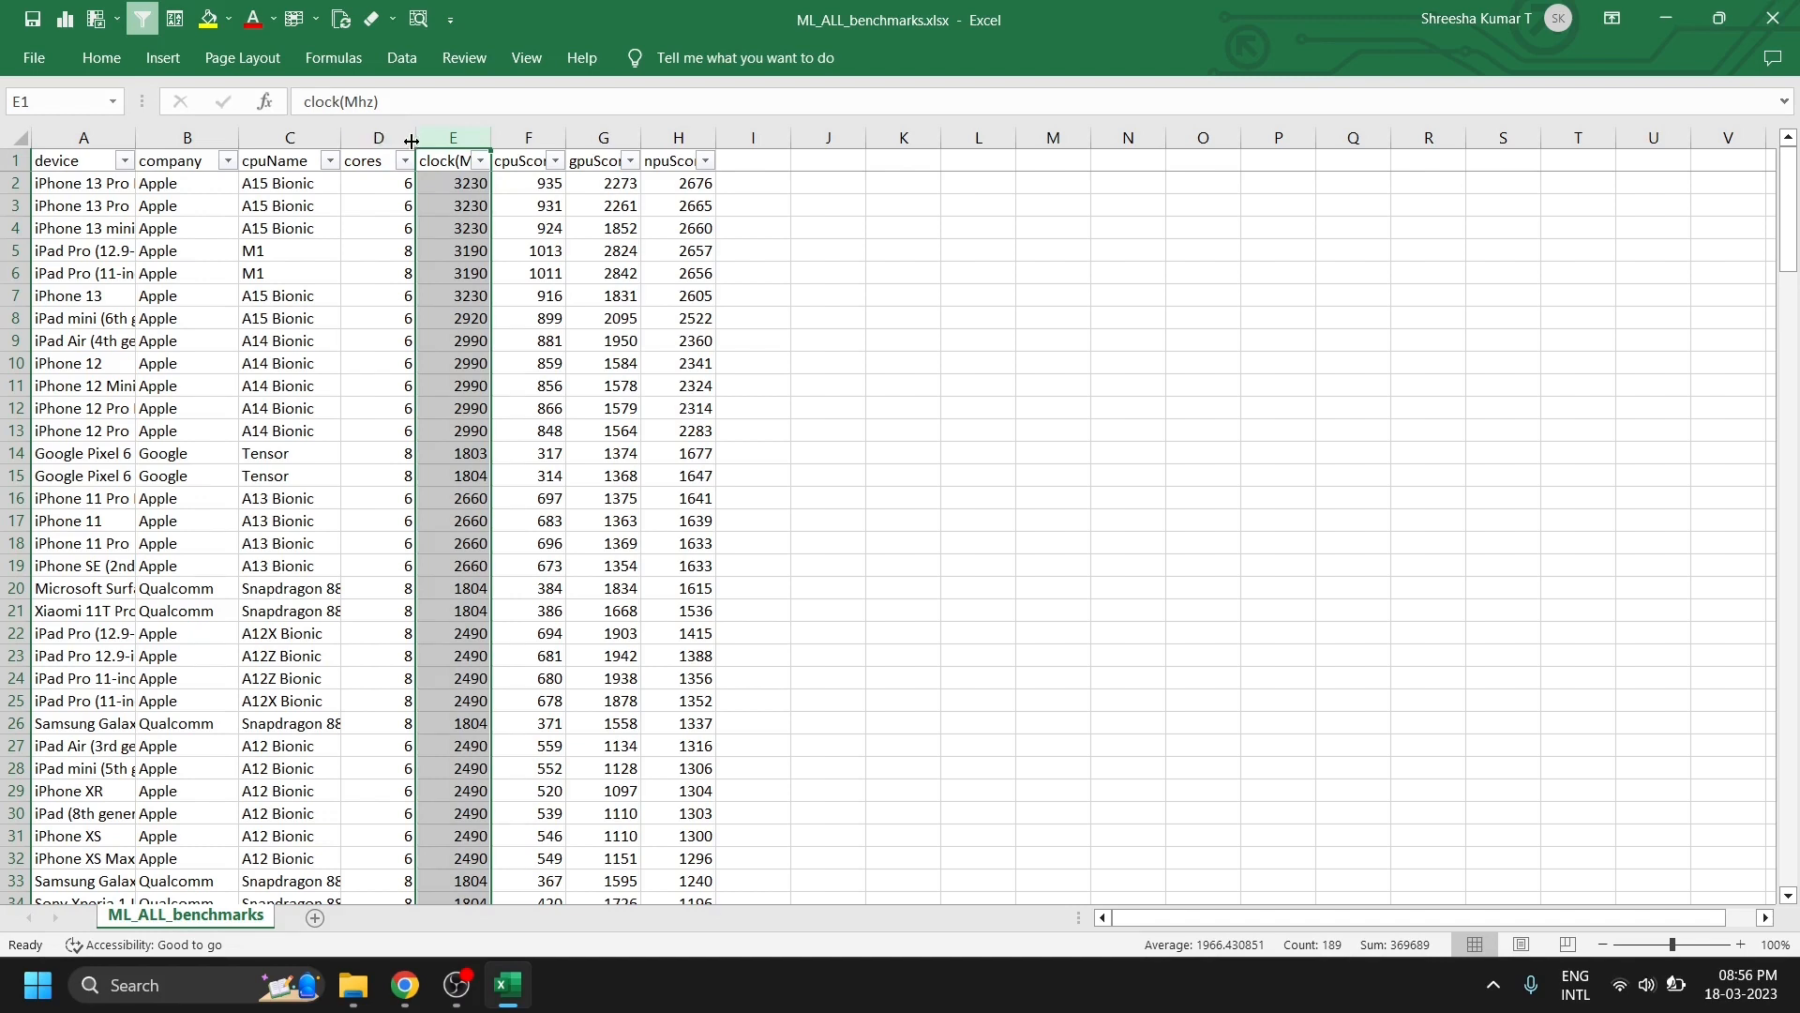
- Find all blank cells in the cores column and go through the found cells from first to last
click(381, 135)
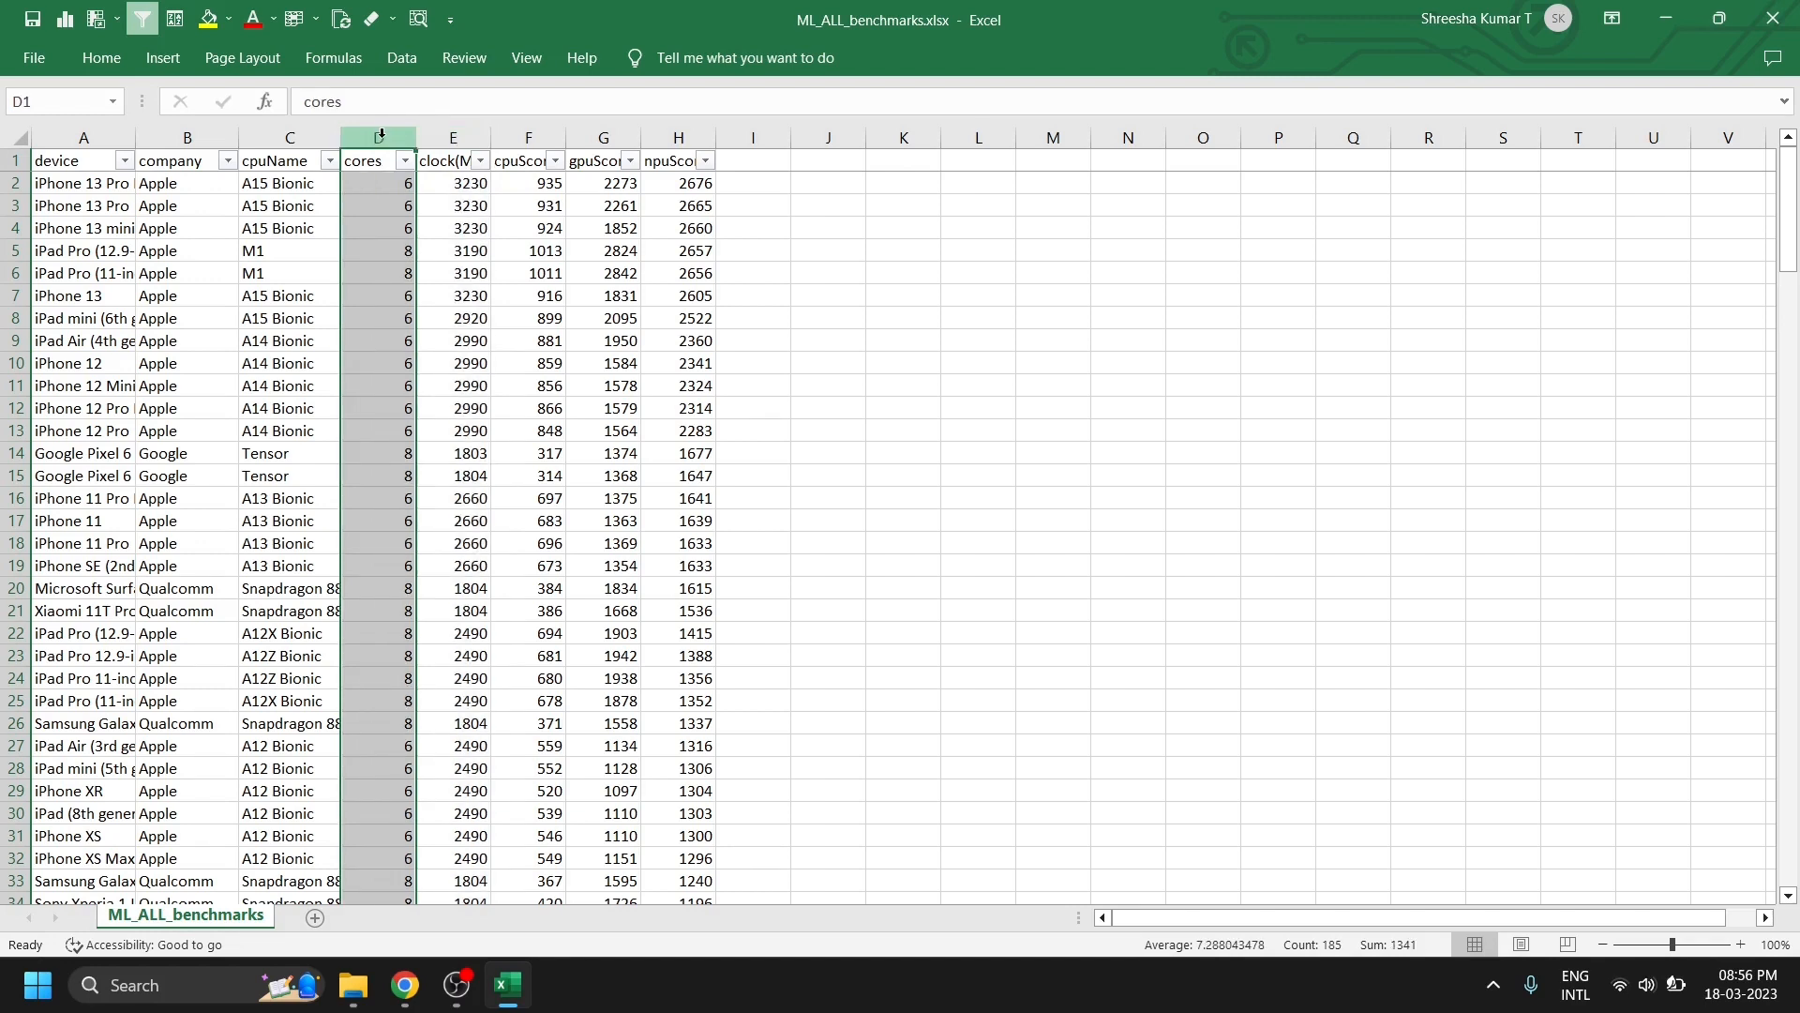
key(ctrl+f)
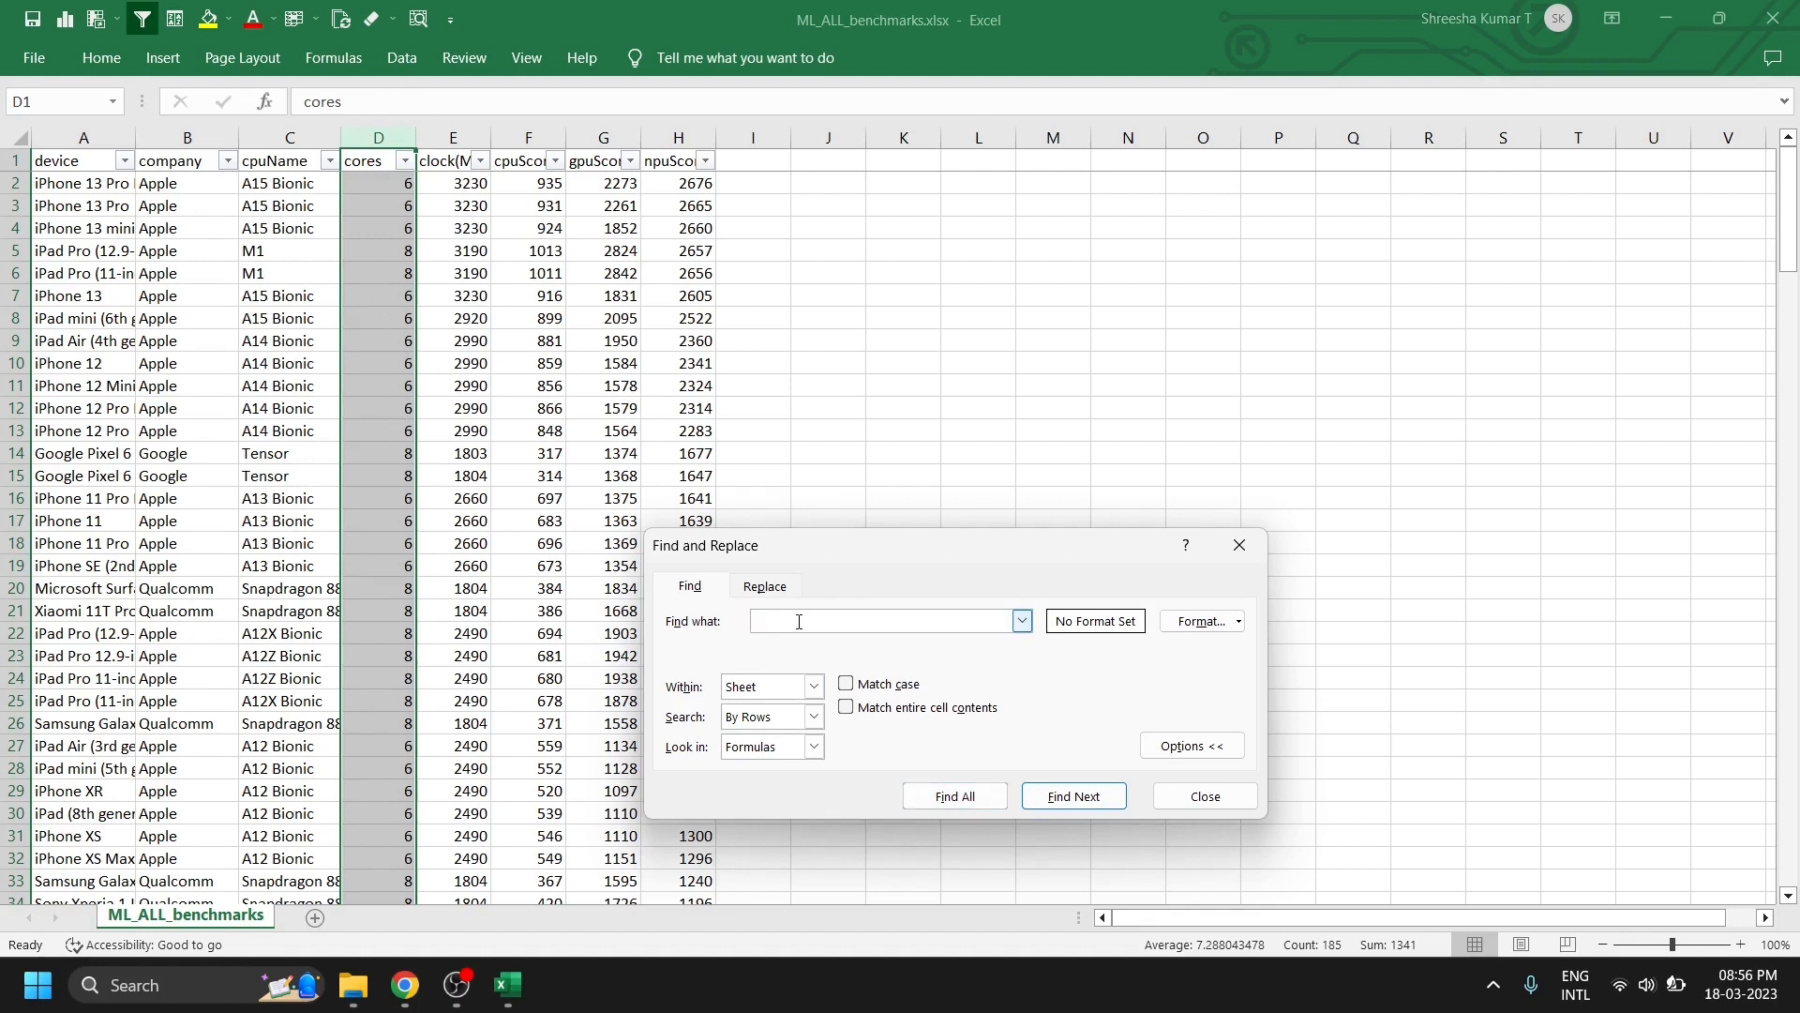
click(975, 797)
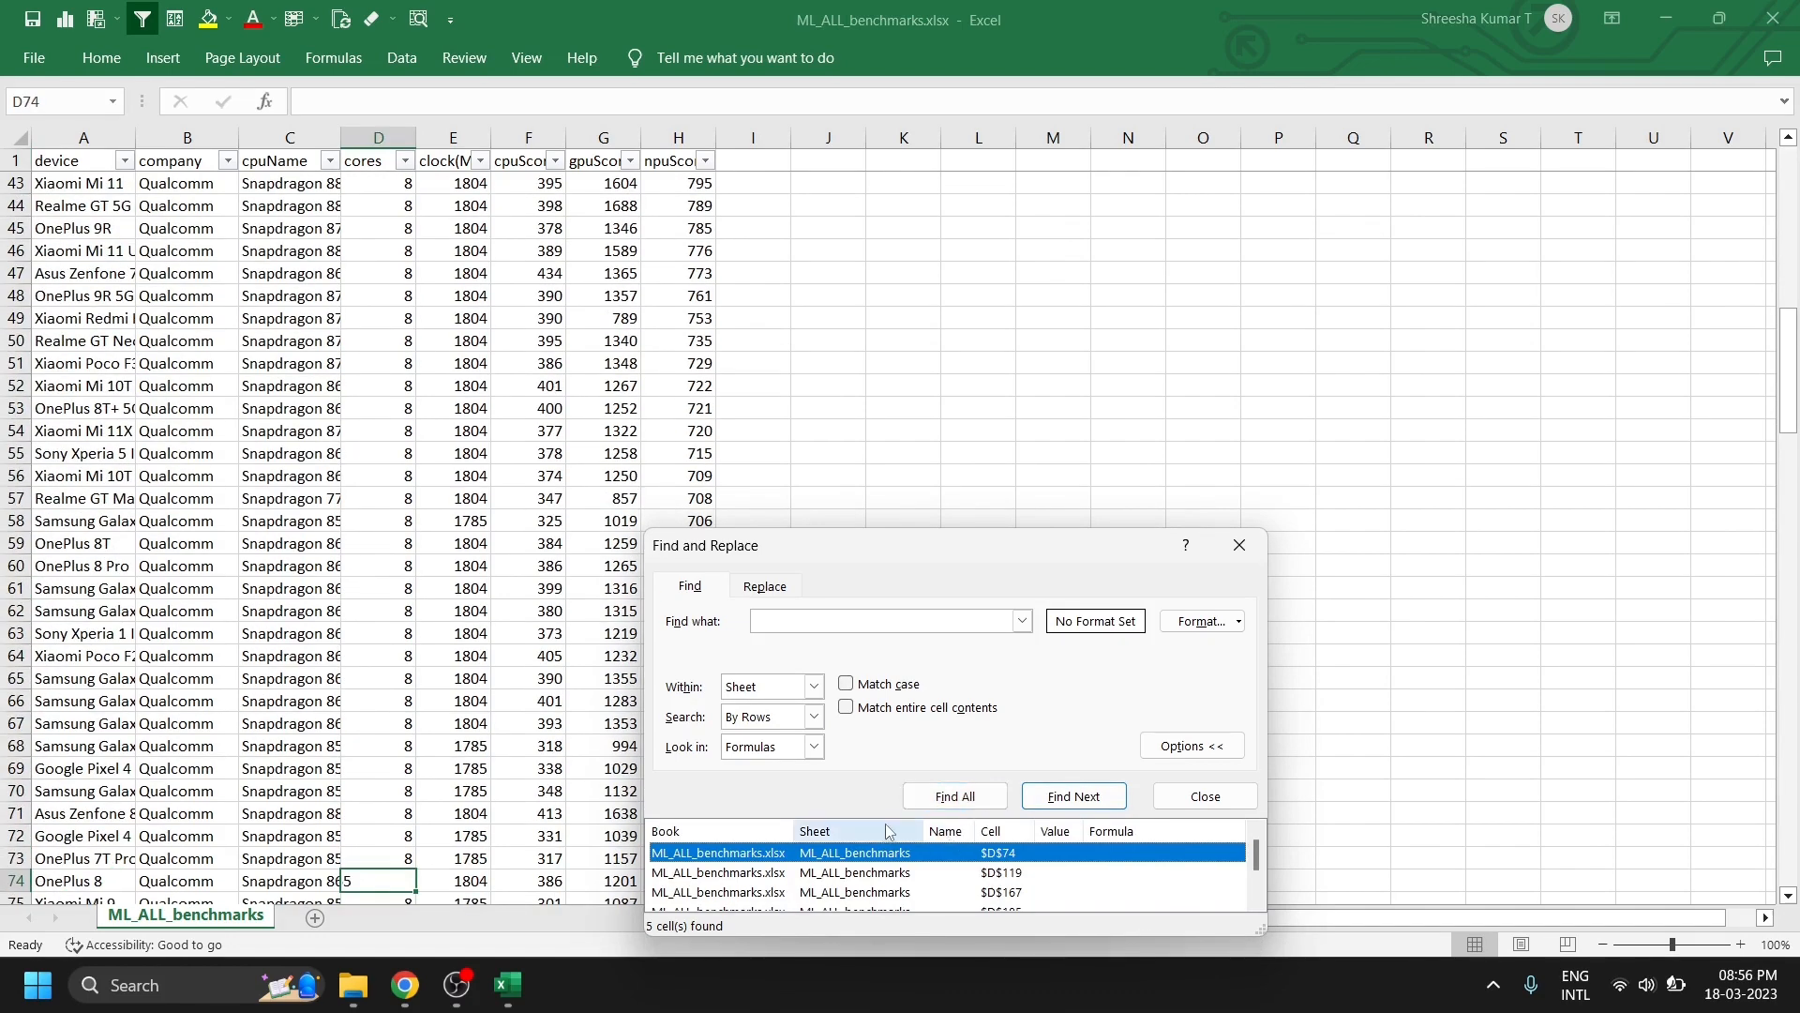
key(Down)
key(Down)
key(Down)
key(Down)
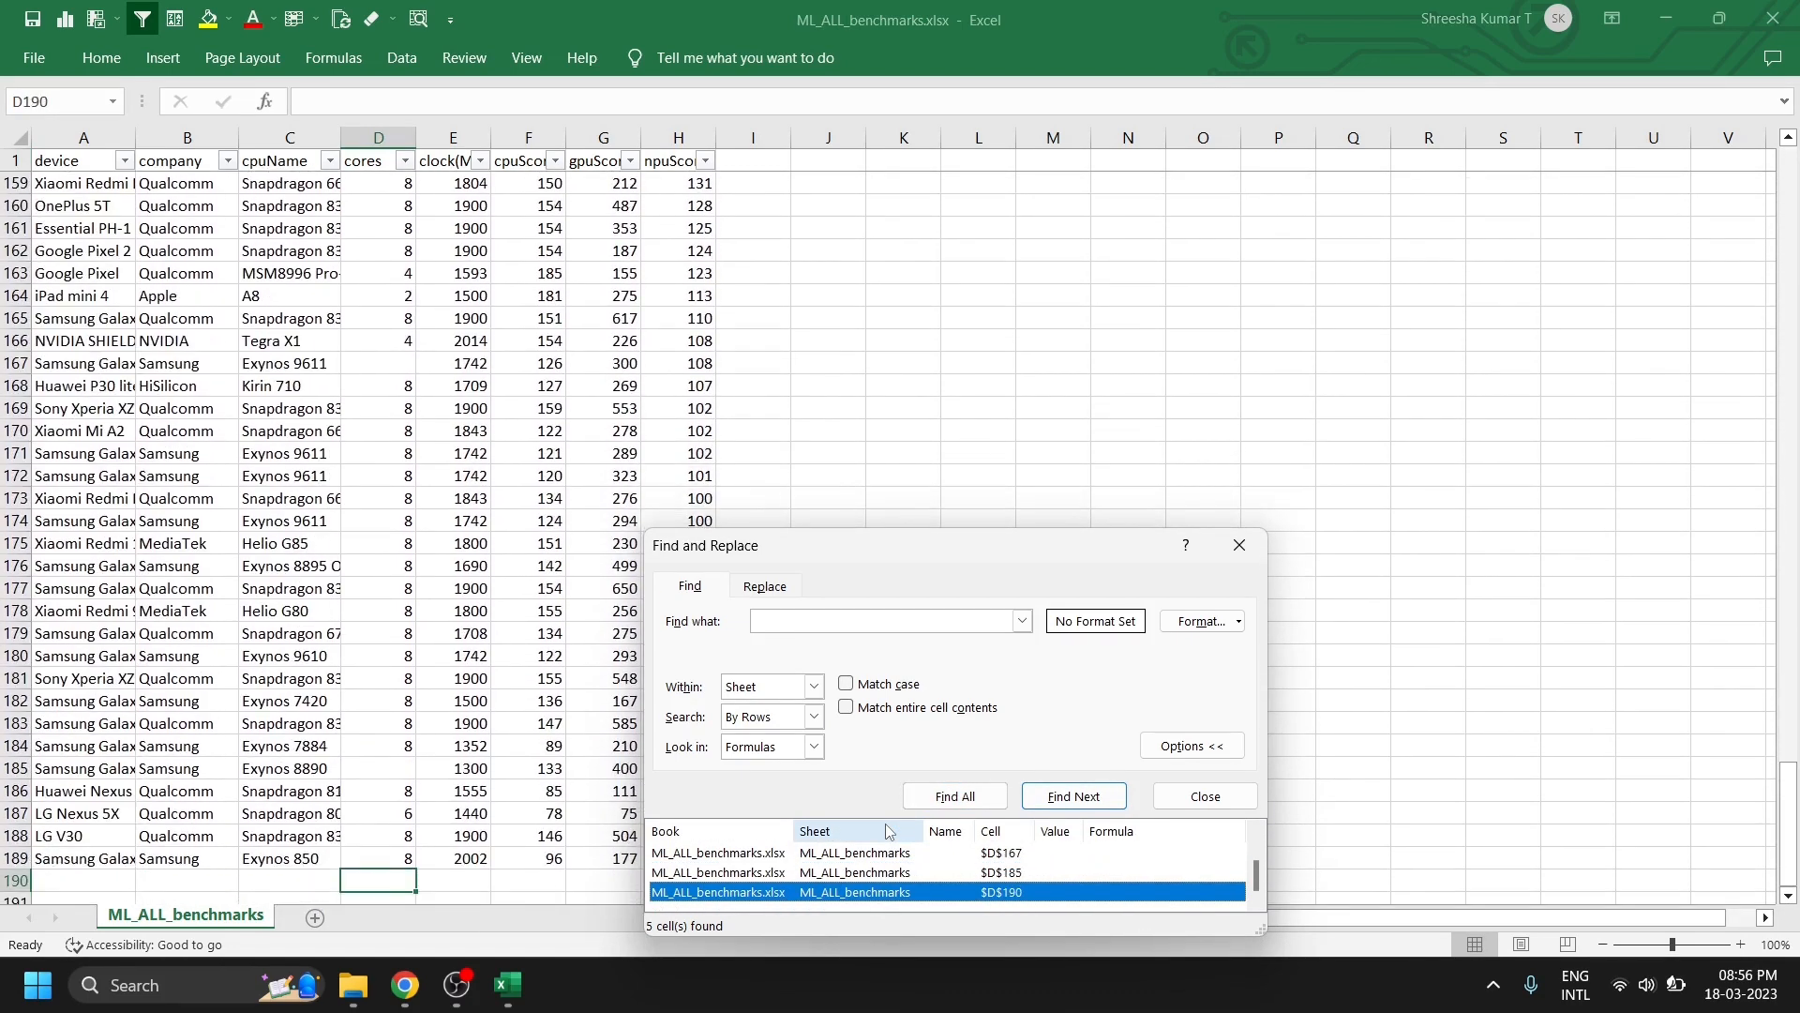
key(Home)
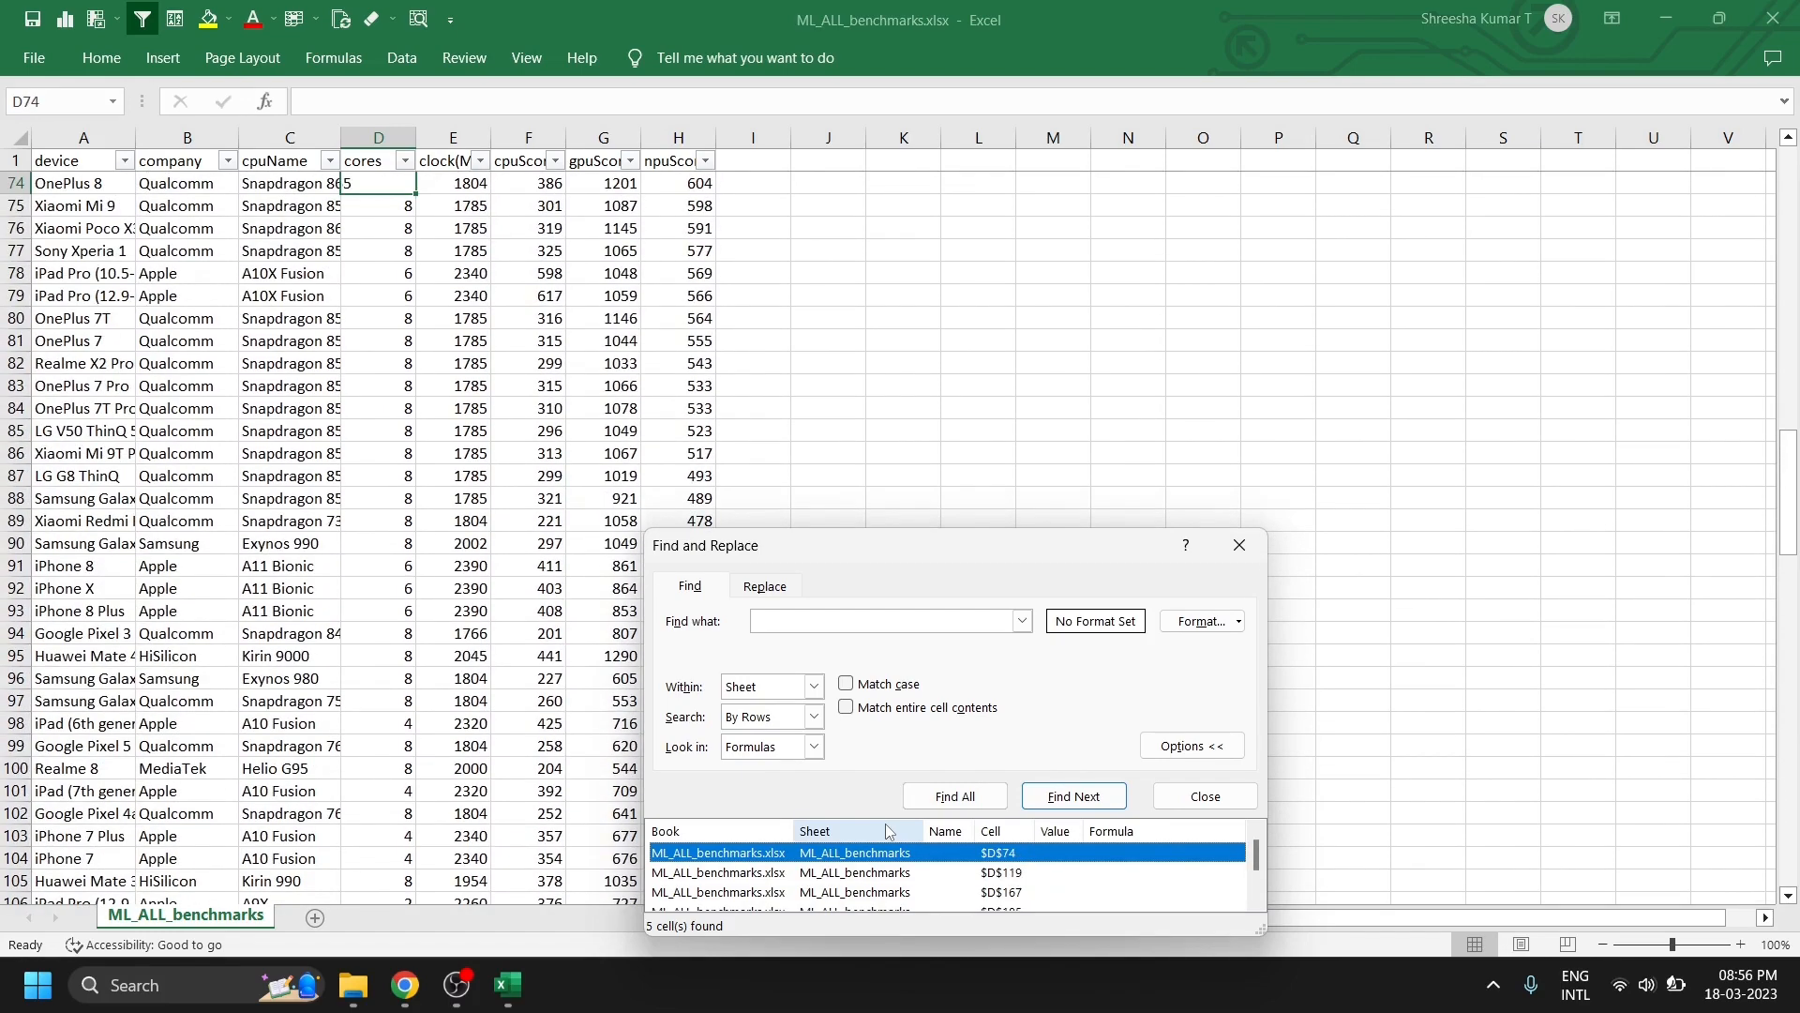
key(Down)
key(Down)
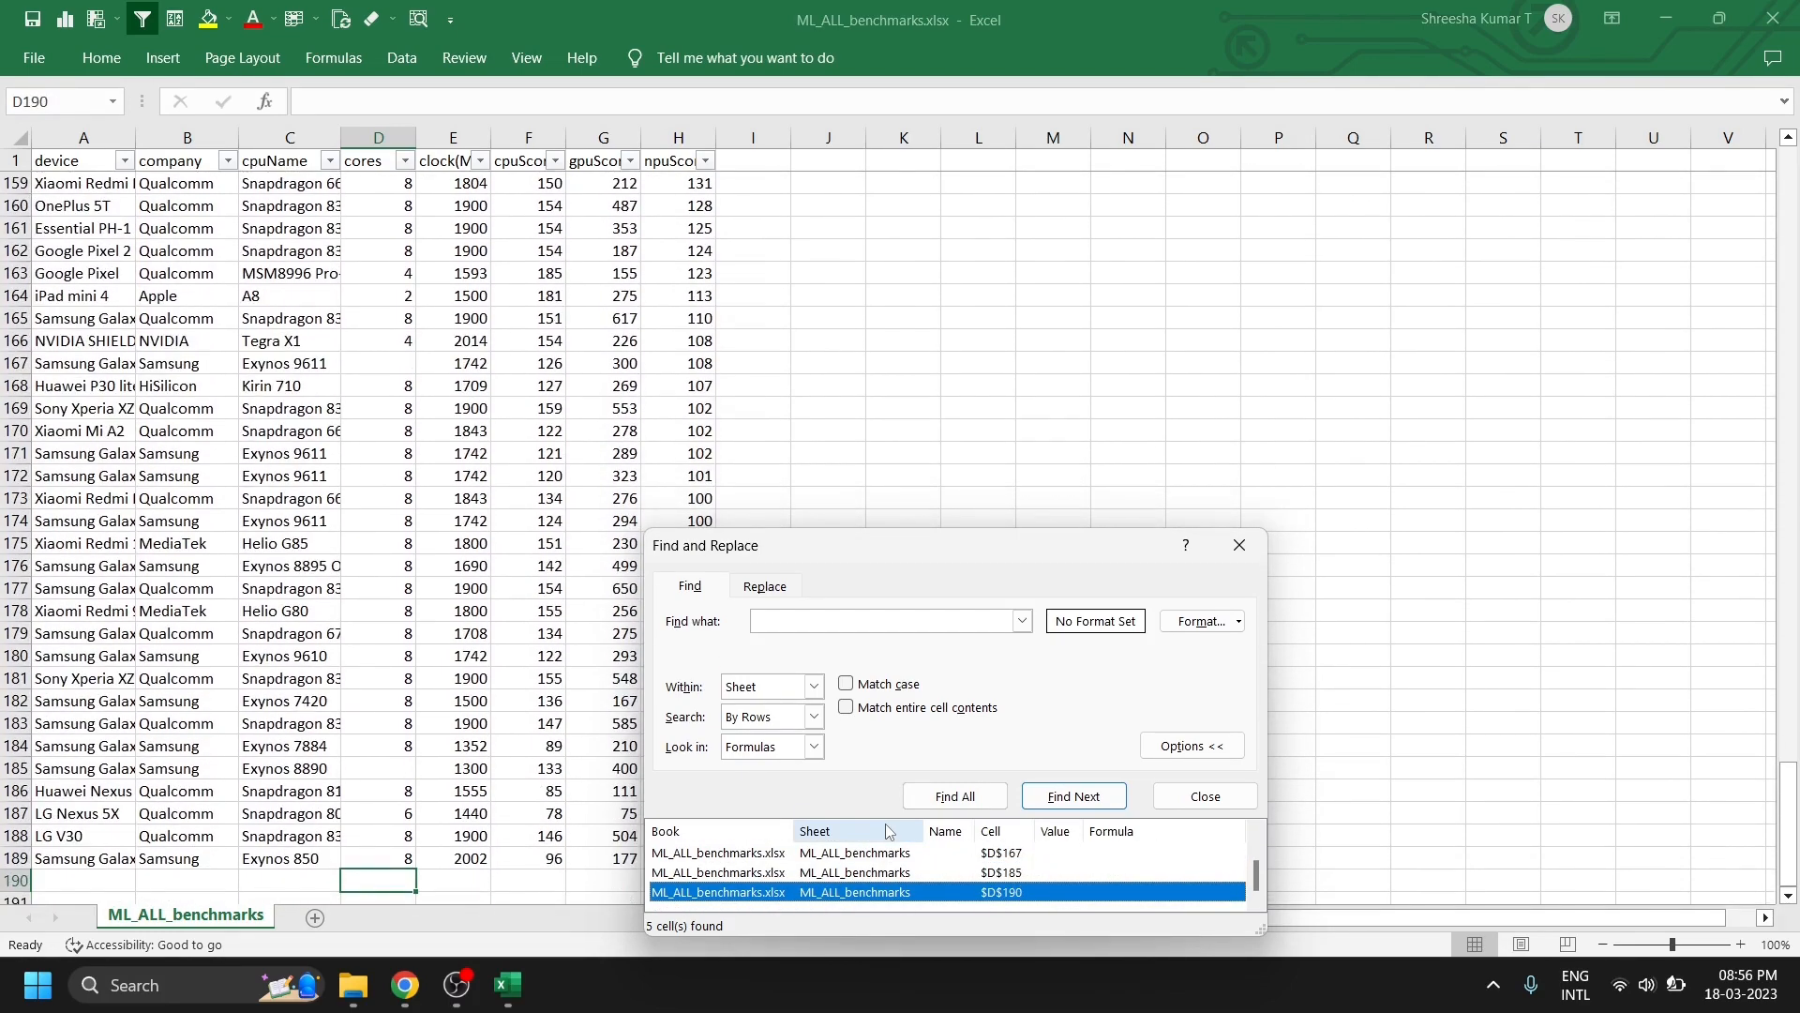
key(Home)
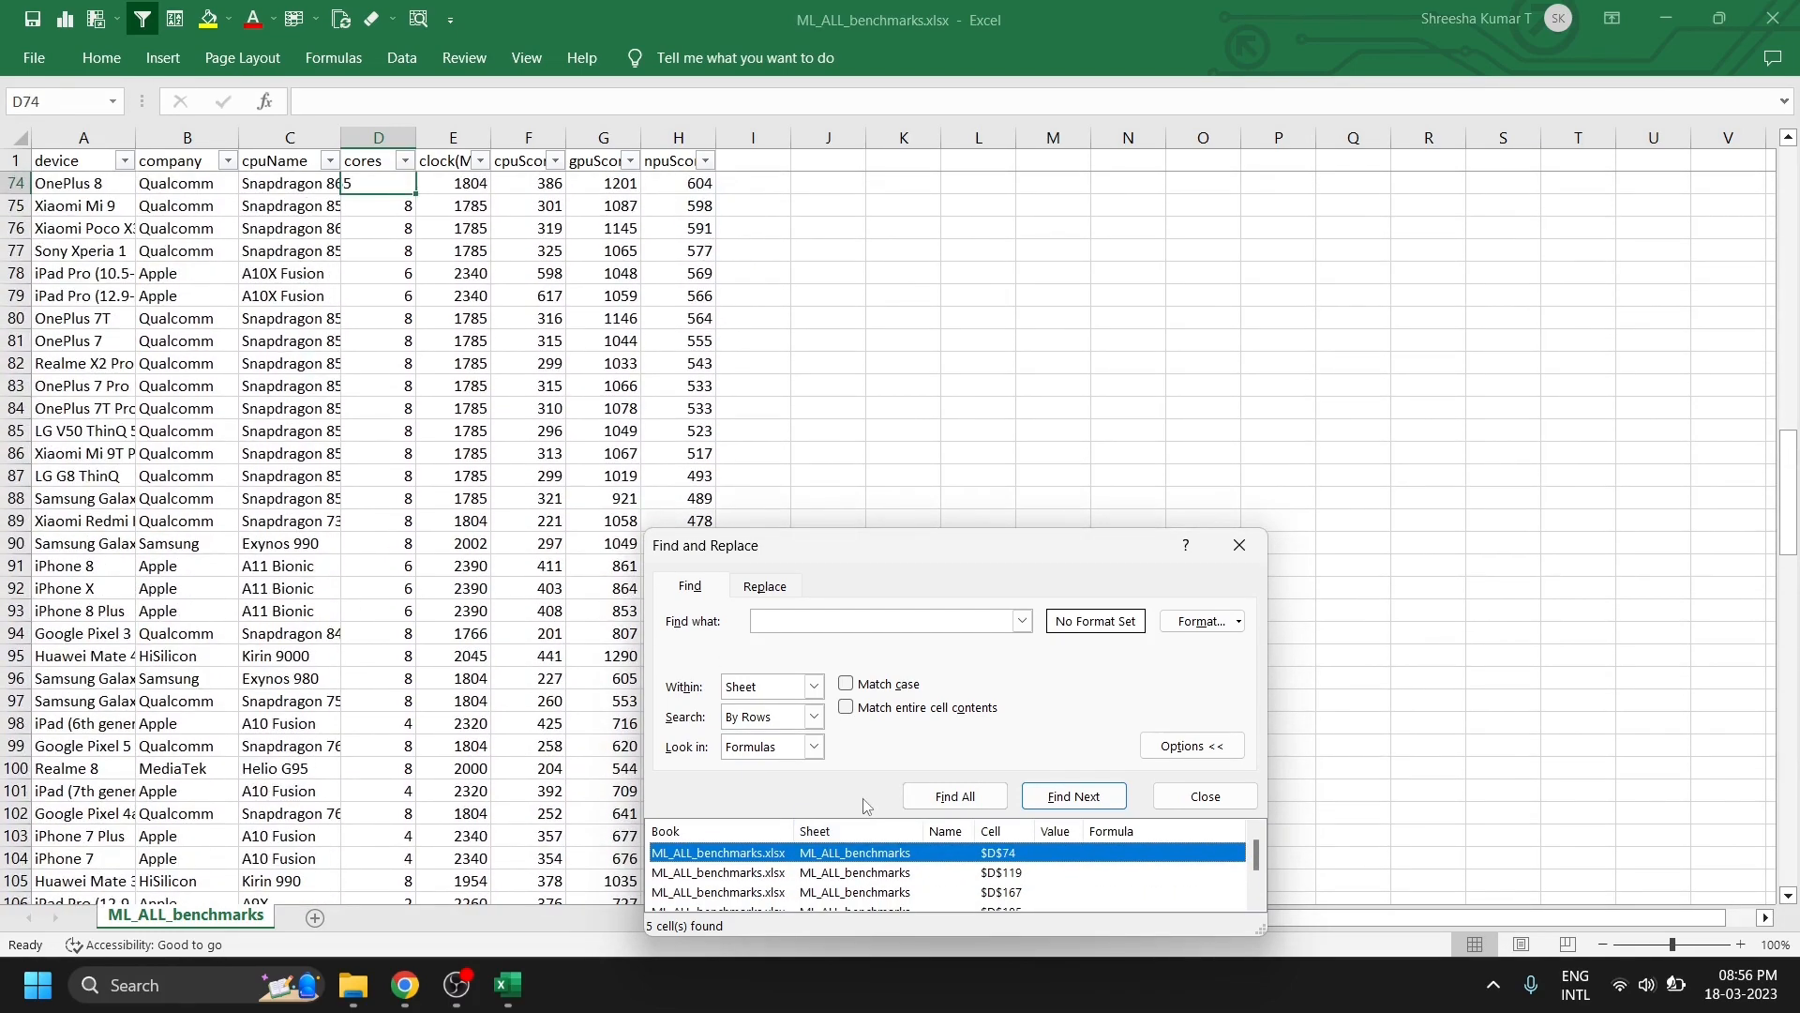
- Select all the found blank cores cells, fill them with yellow and close the search dialog
key(ctrl+a)
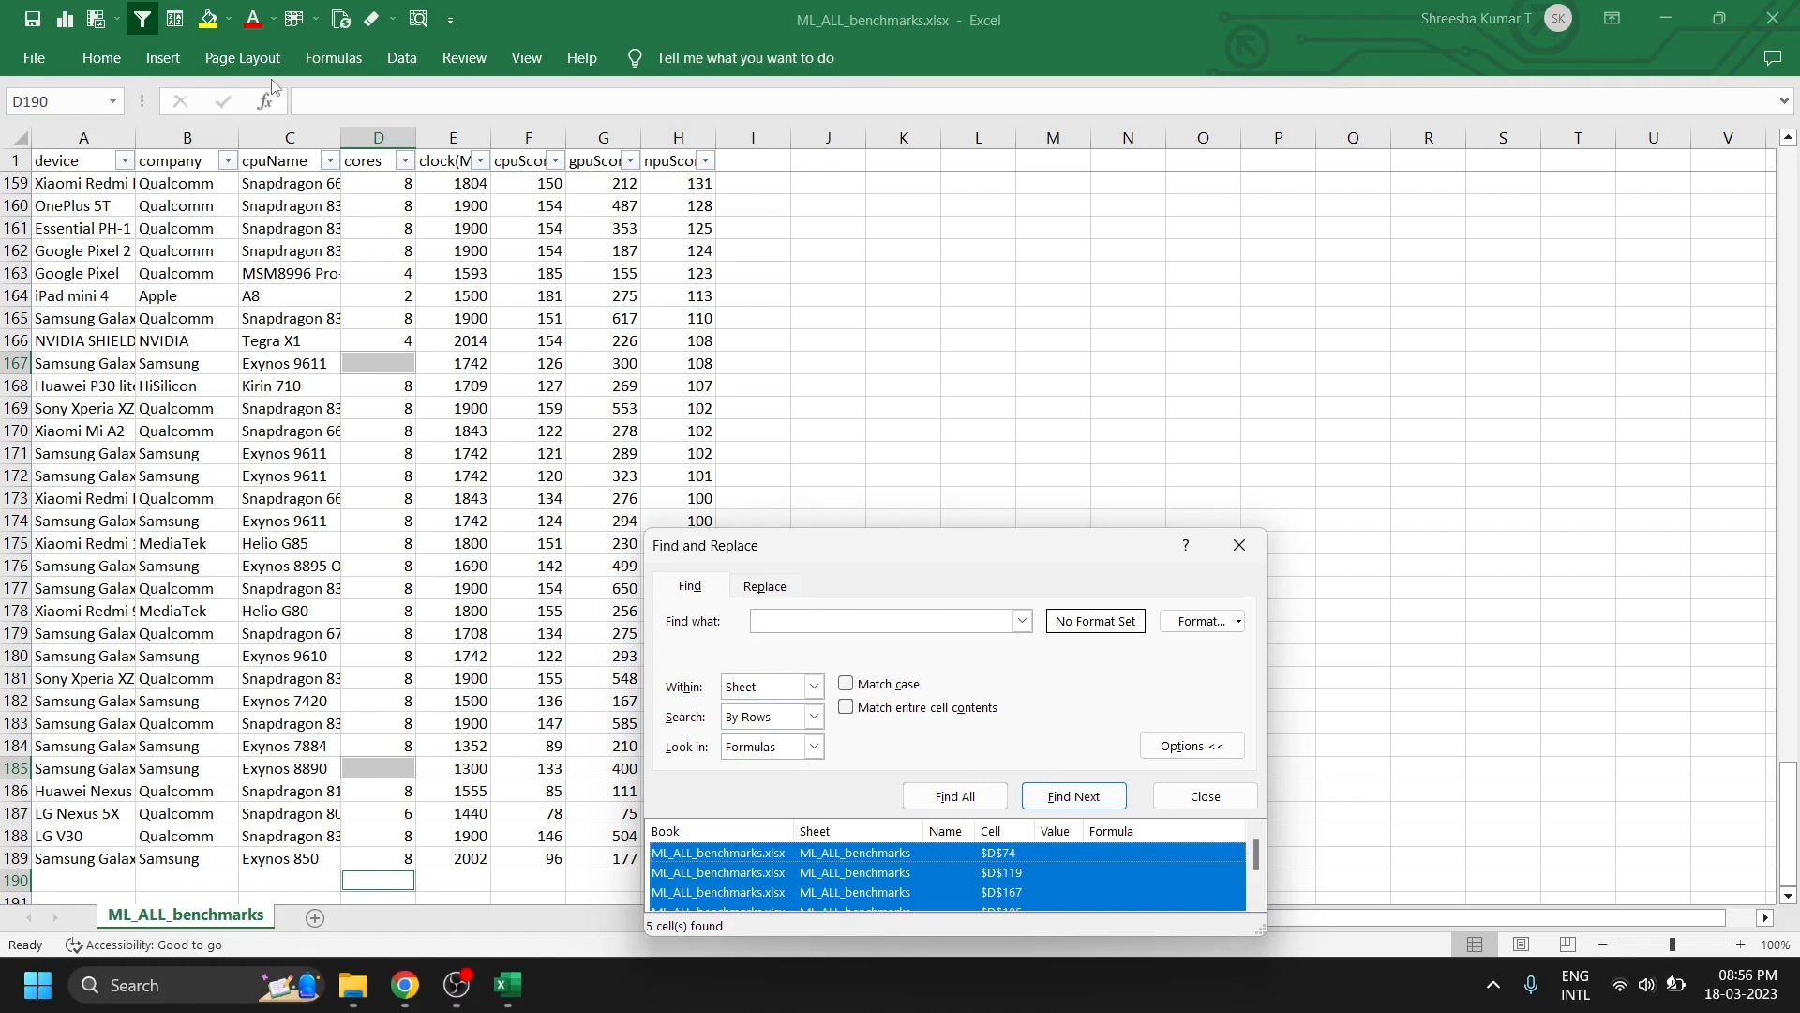
click(211, 26)
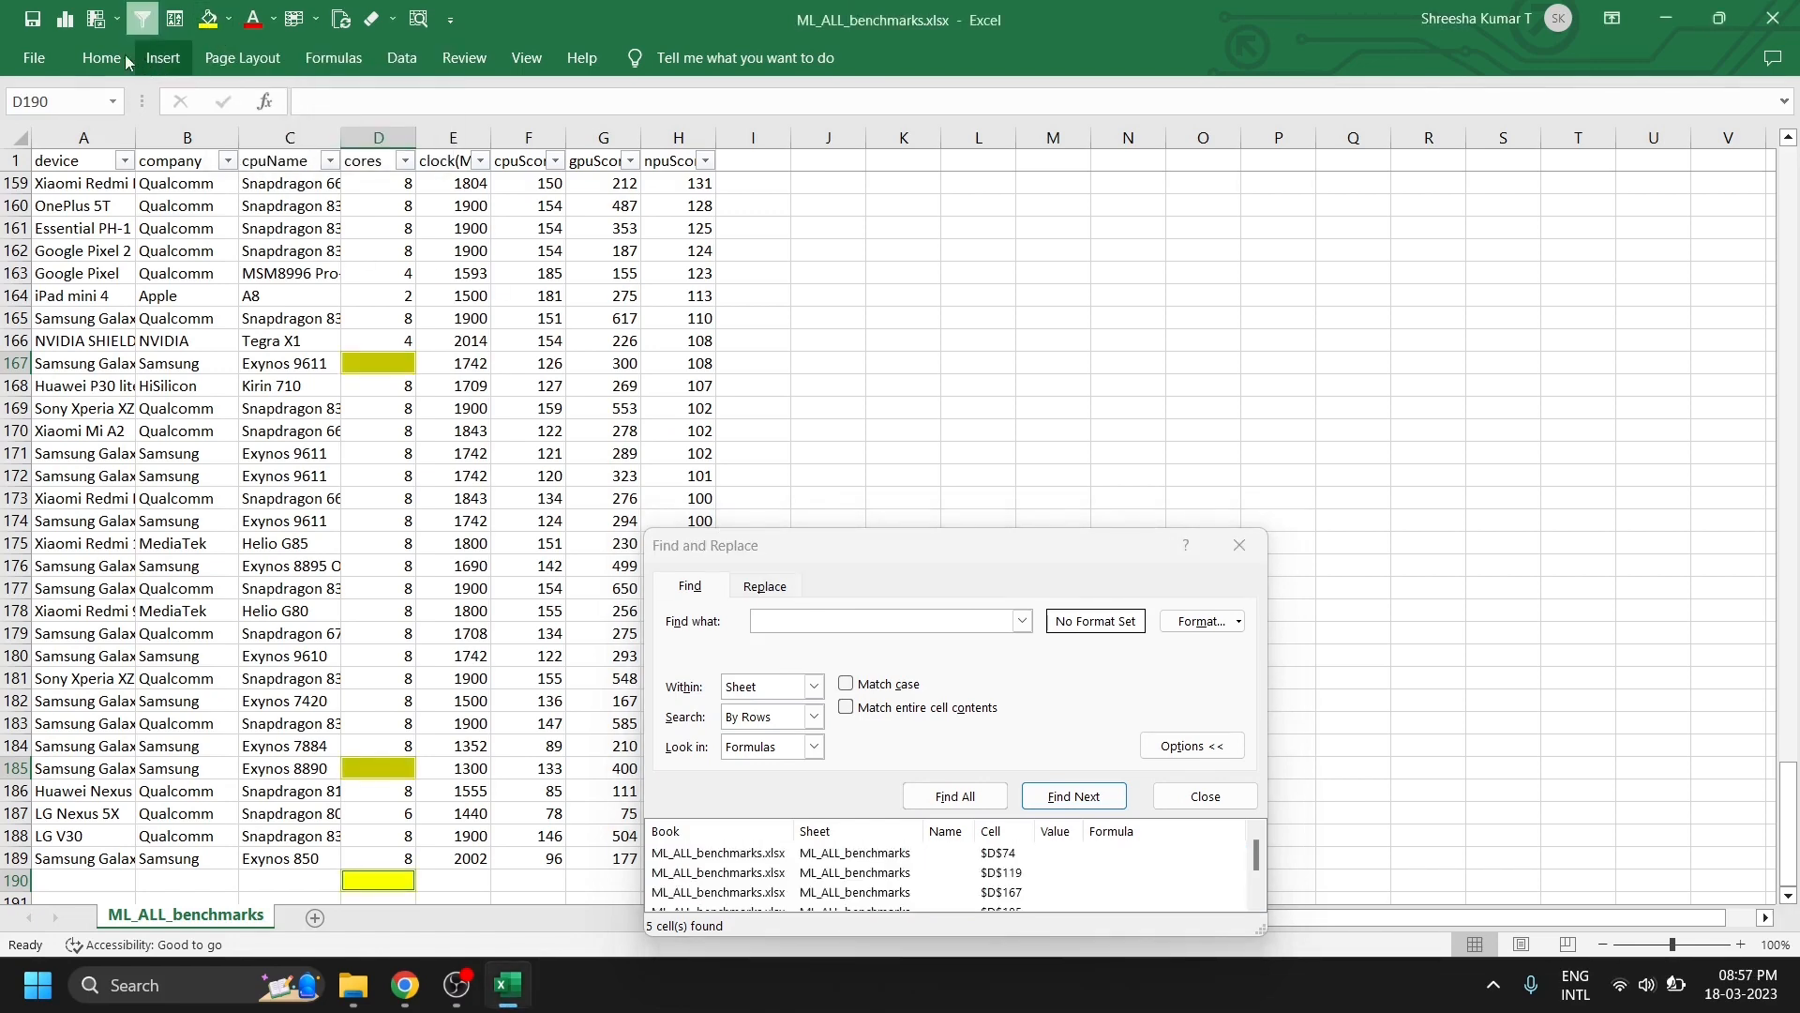
click(97, 59)
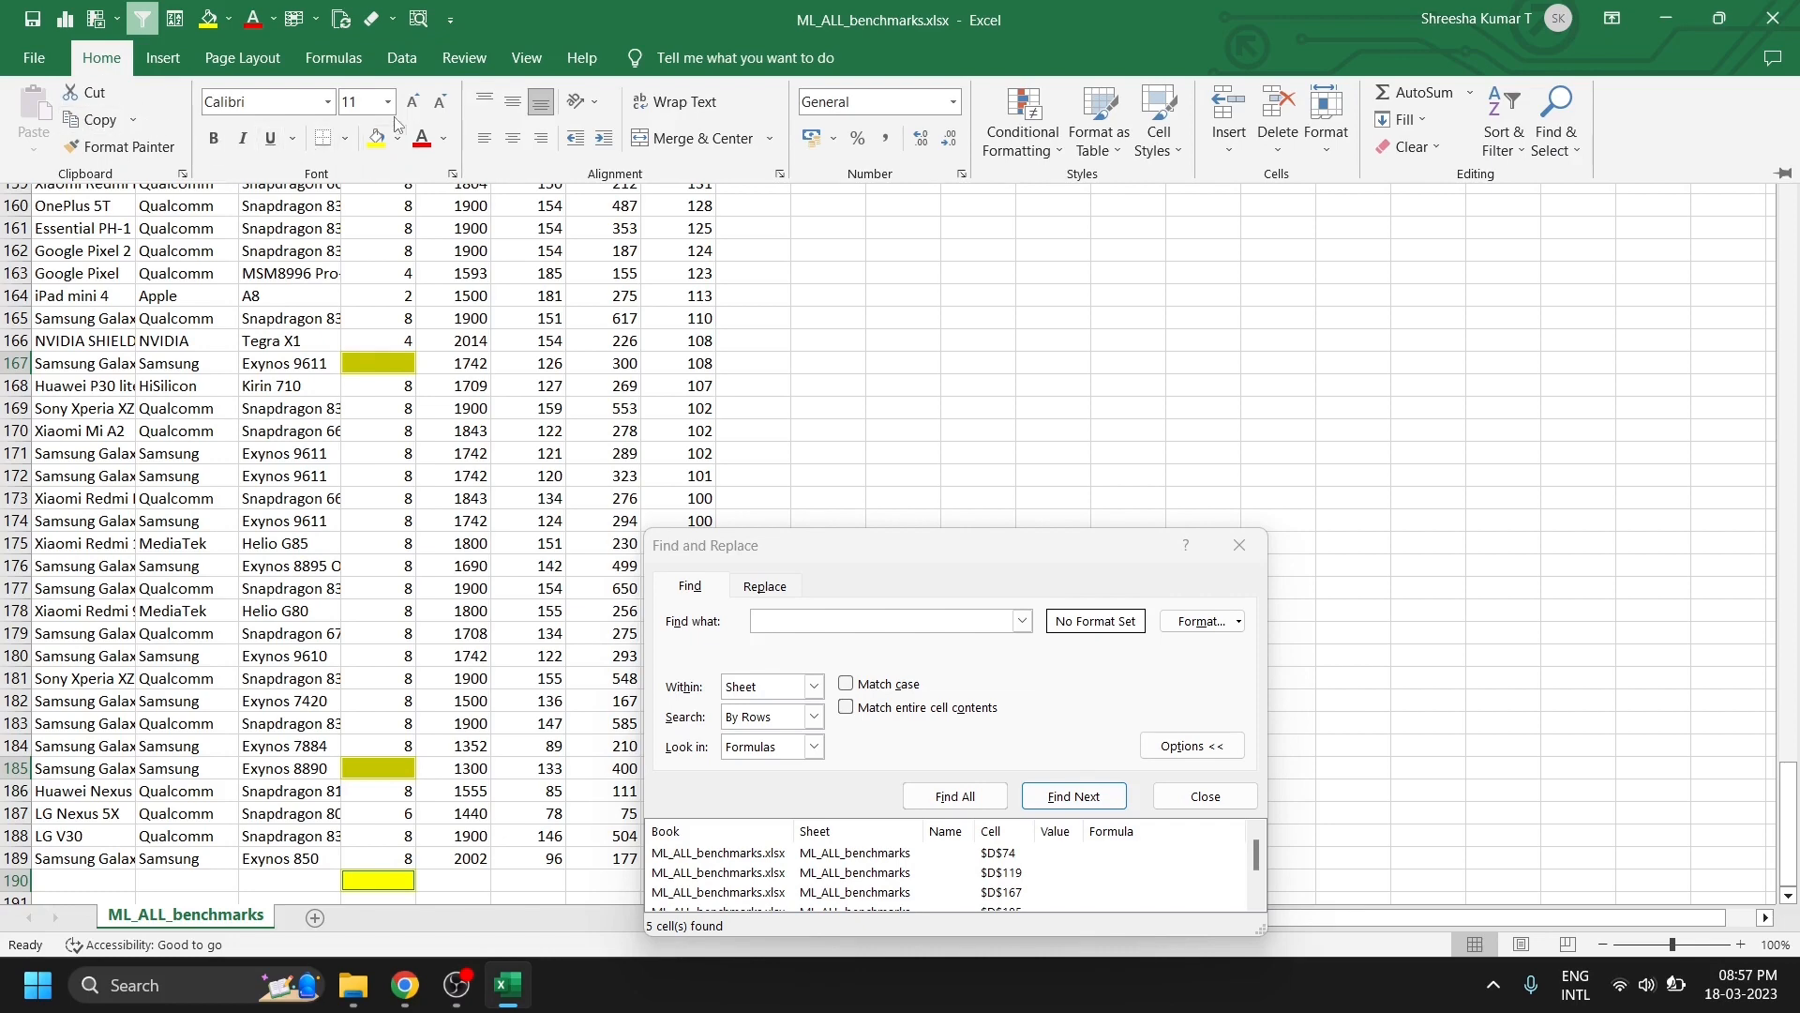
key(Escape)
key(Escape)
- Sort the cores column by the yellow cell colour to bring the highlighted blank cells to the top
scroll(520, 529, up, 7)
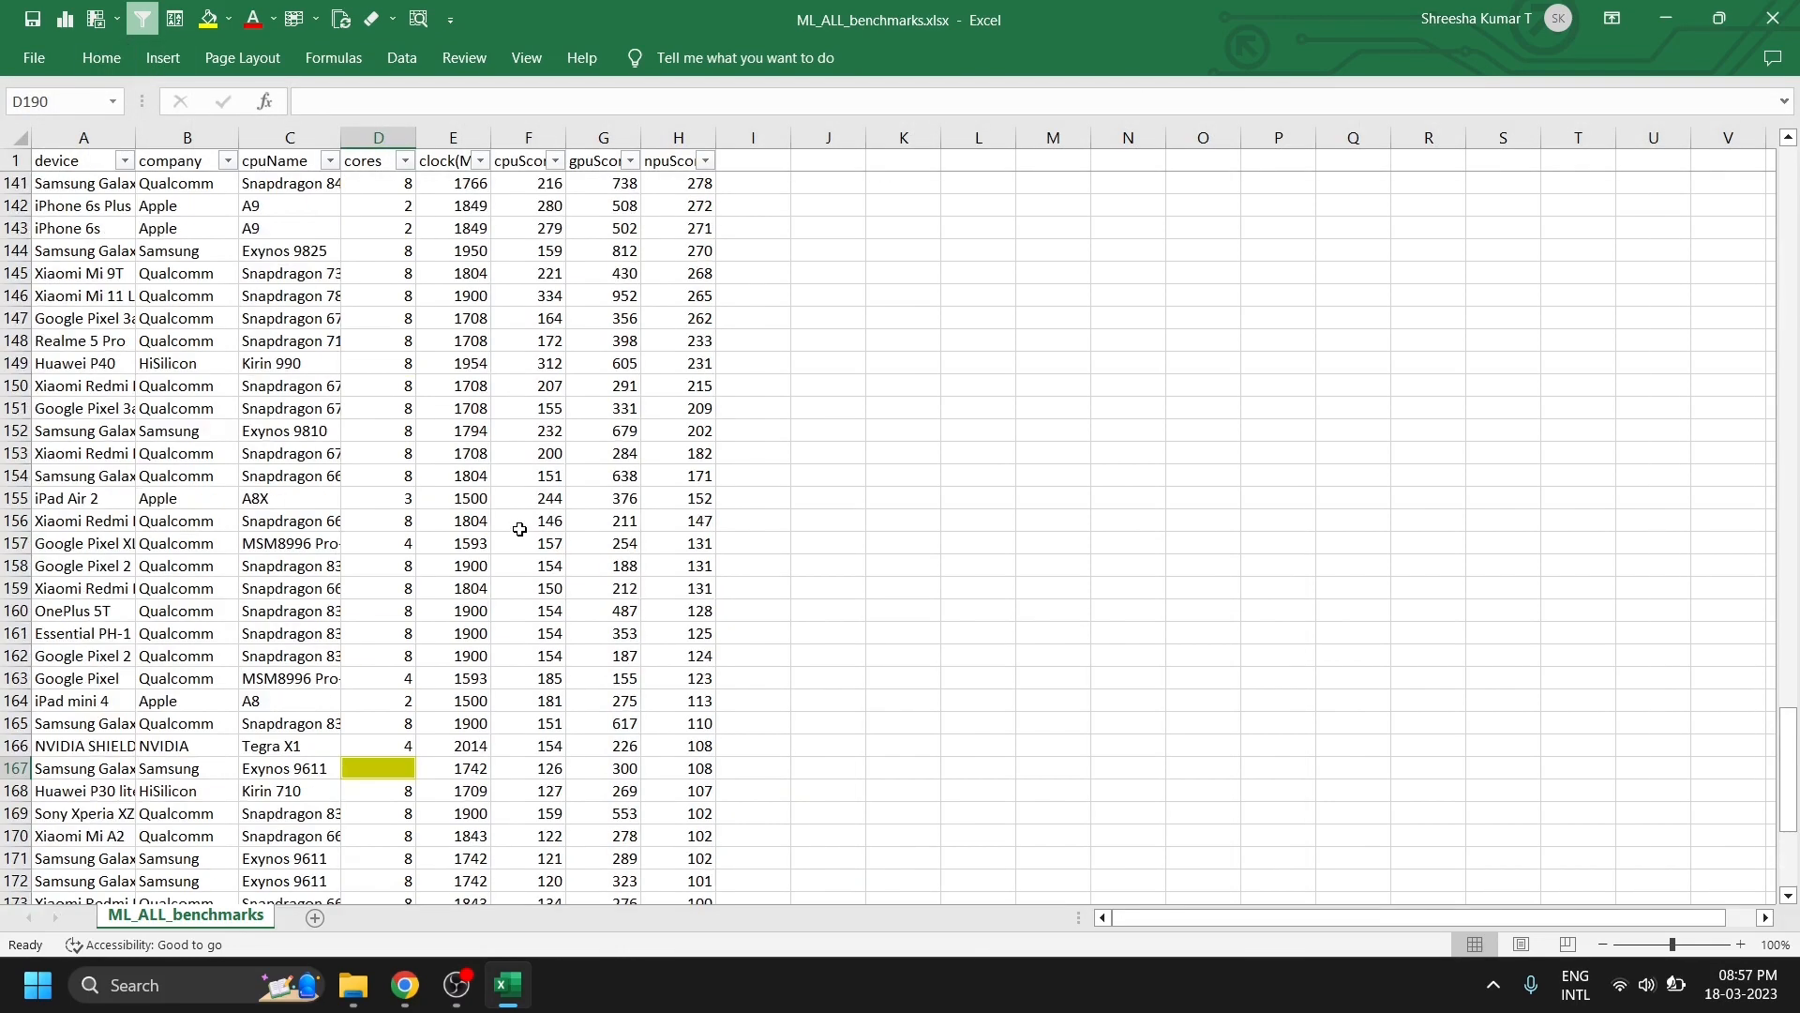
scroll(519, 529, up, 10)
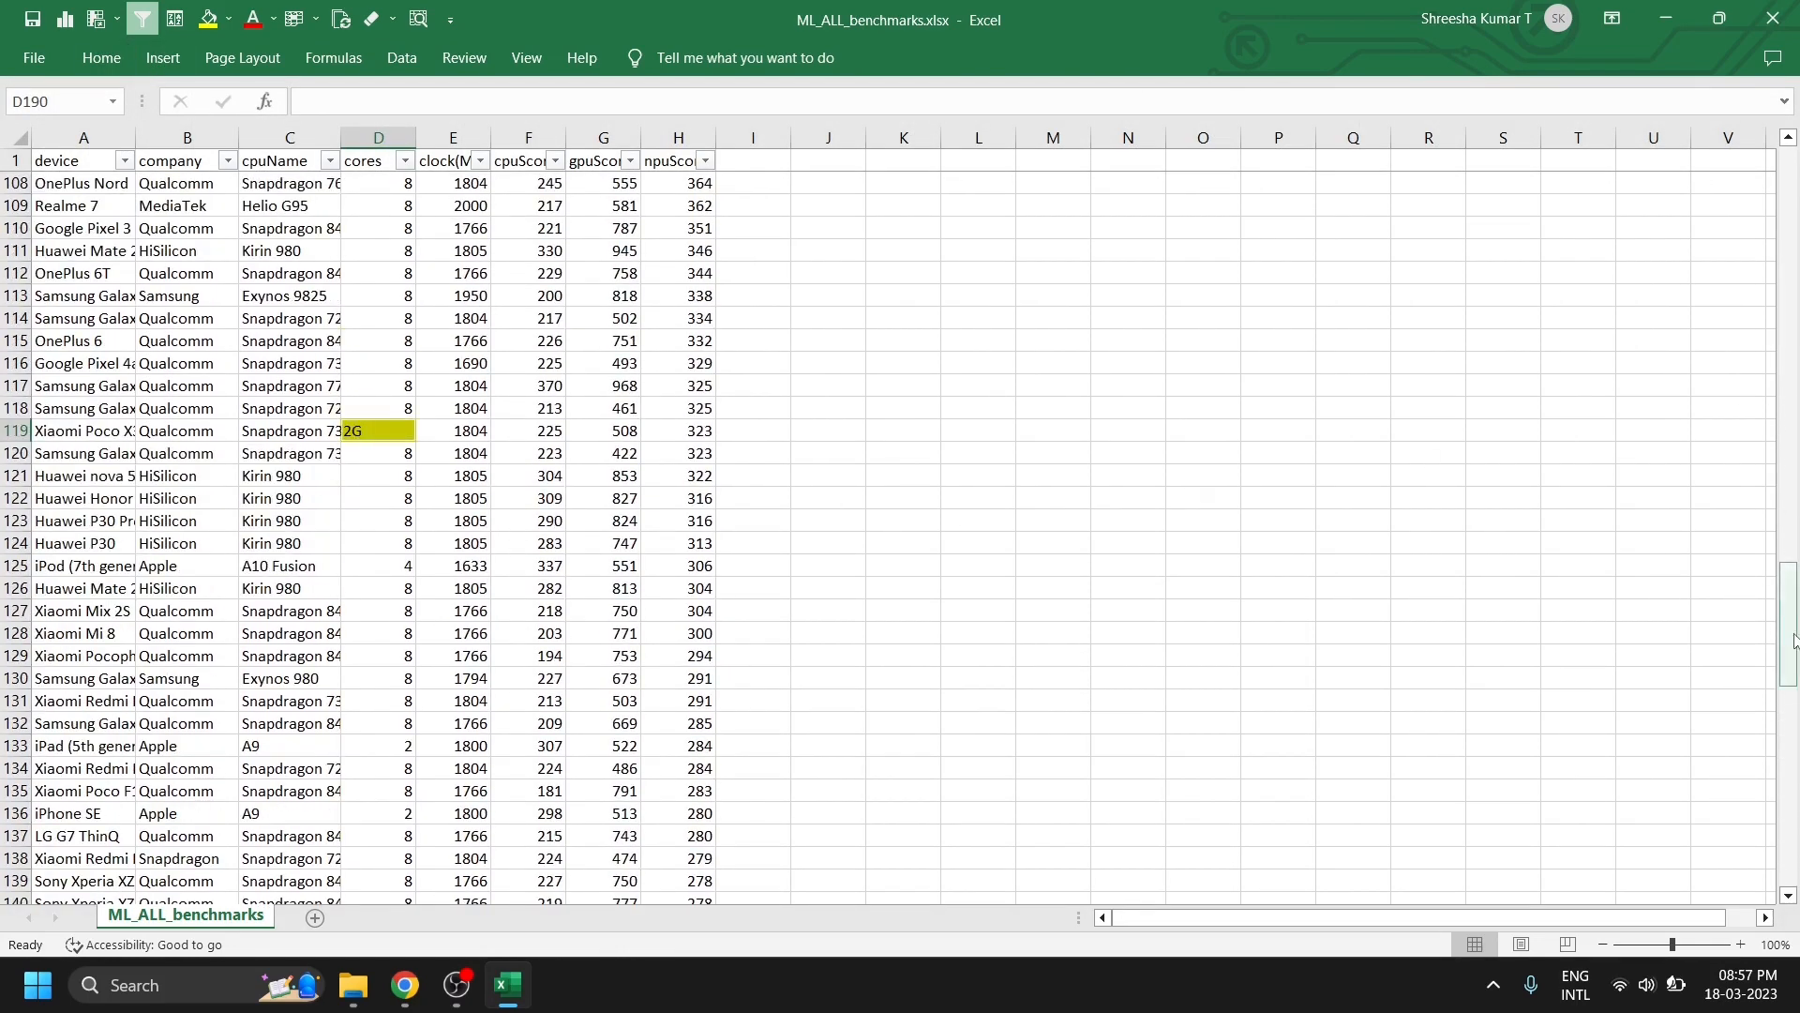
drag(1796, 639, 1796, 639)
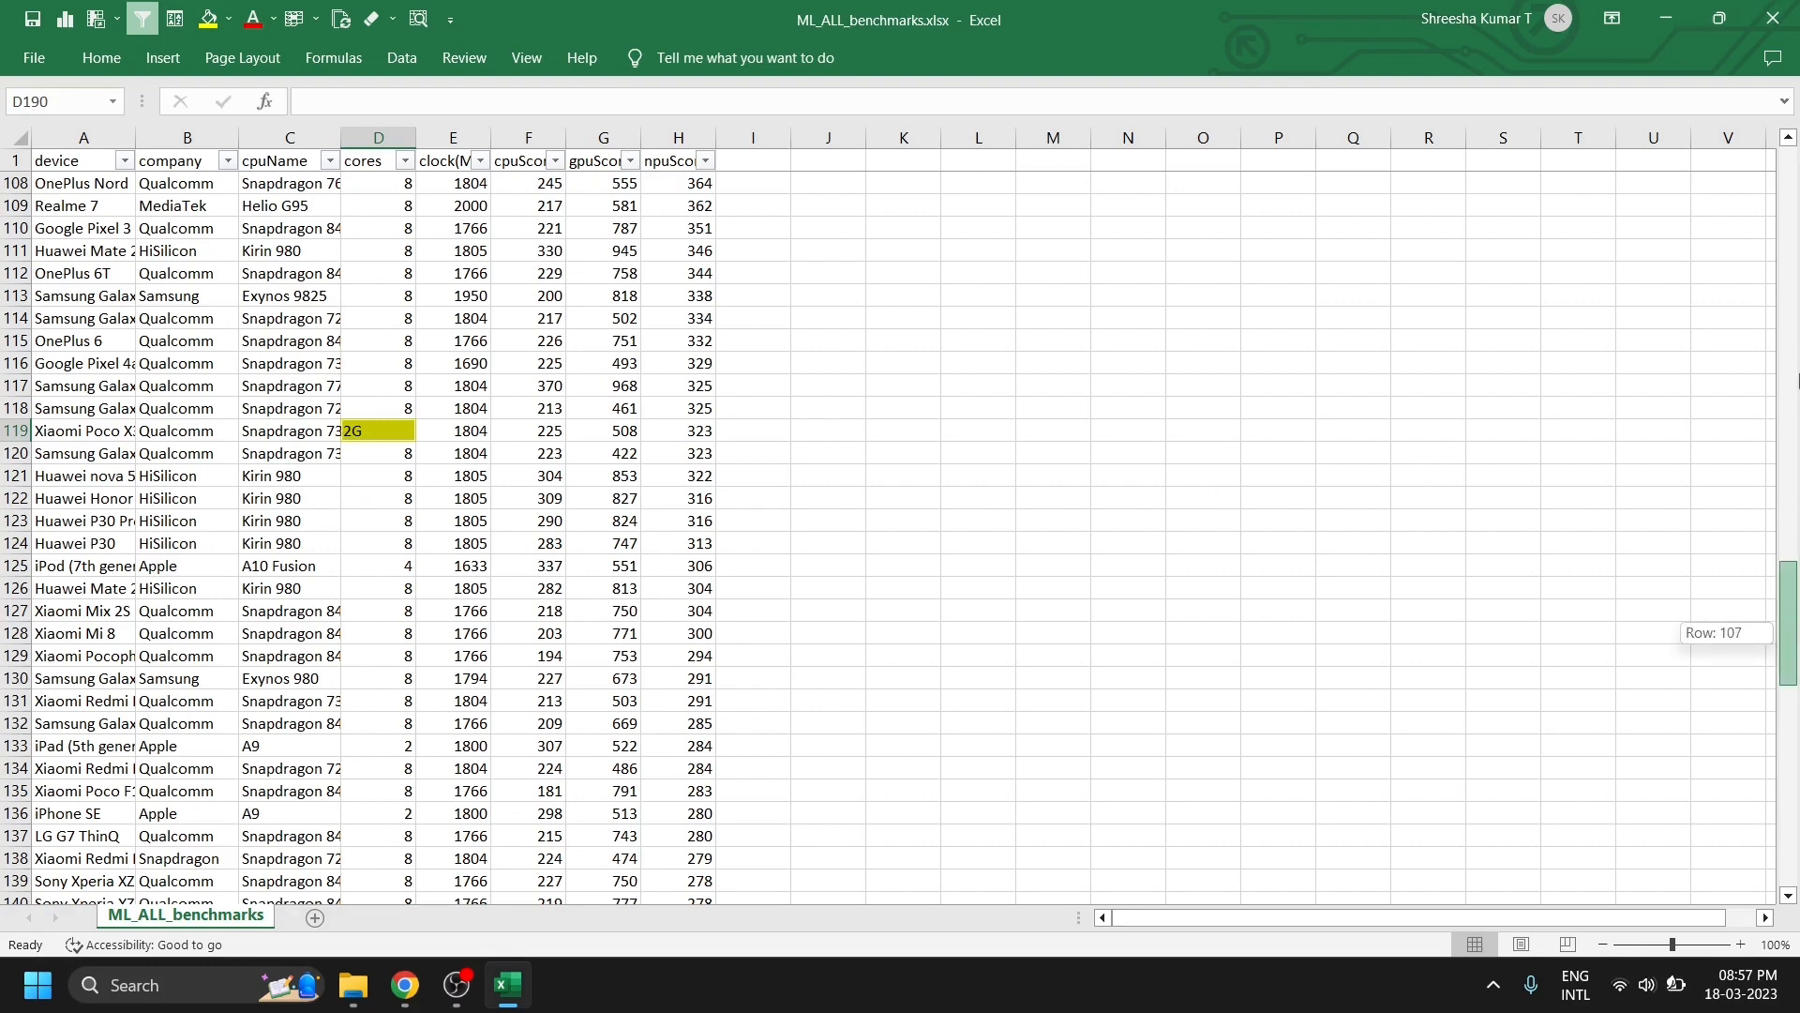
drag(1799, 380, 1797, 184)
click(389, 136)
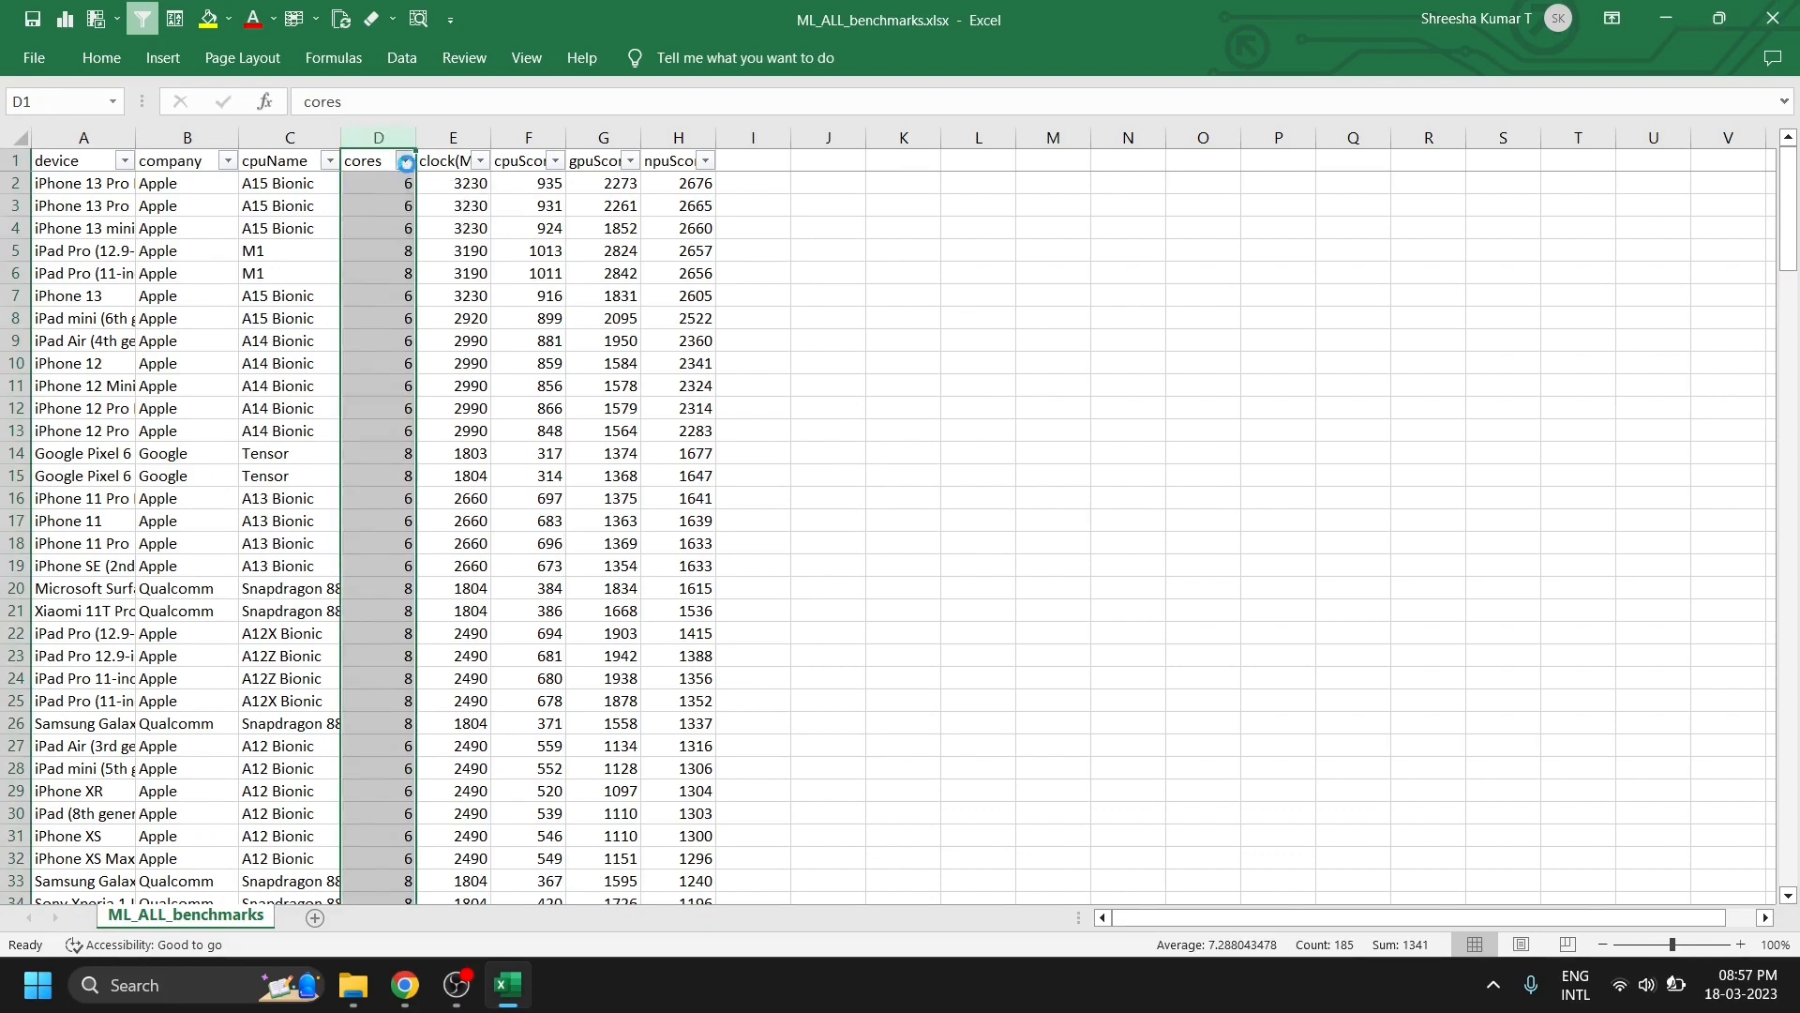
click(405, 161)
mouse_move(374, 246)
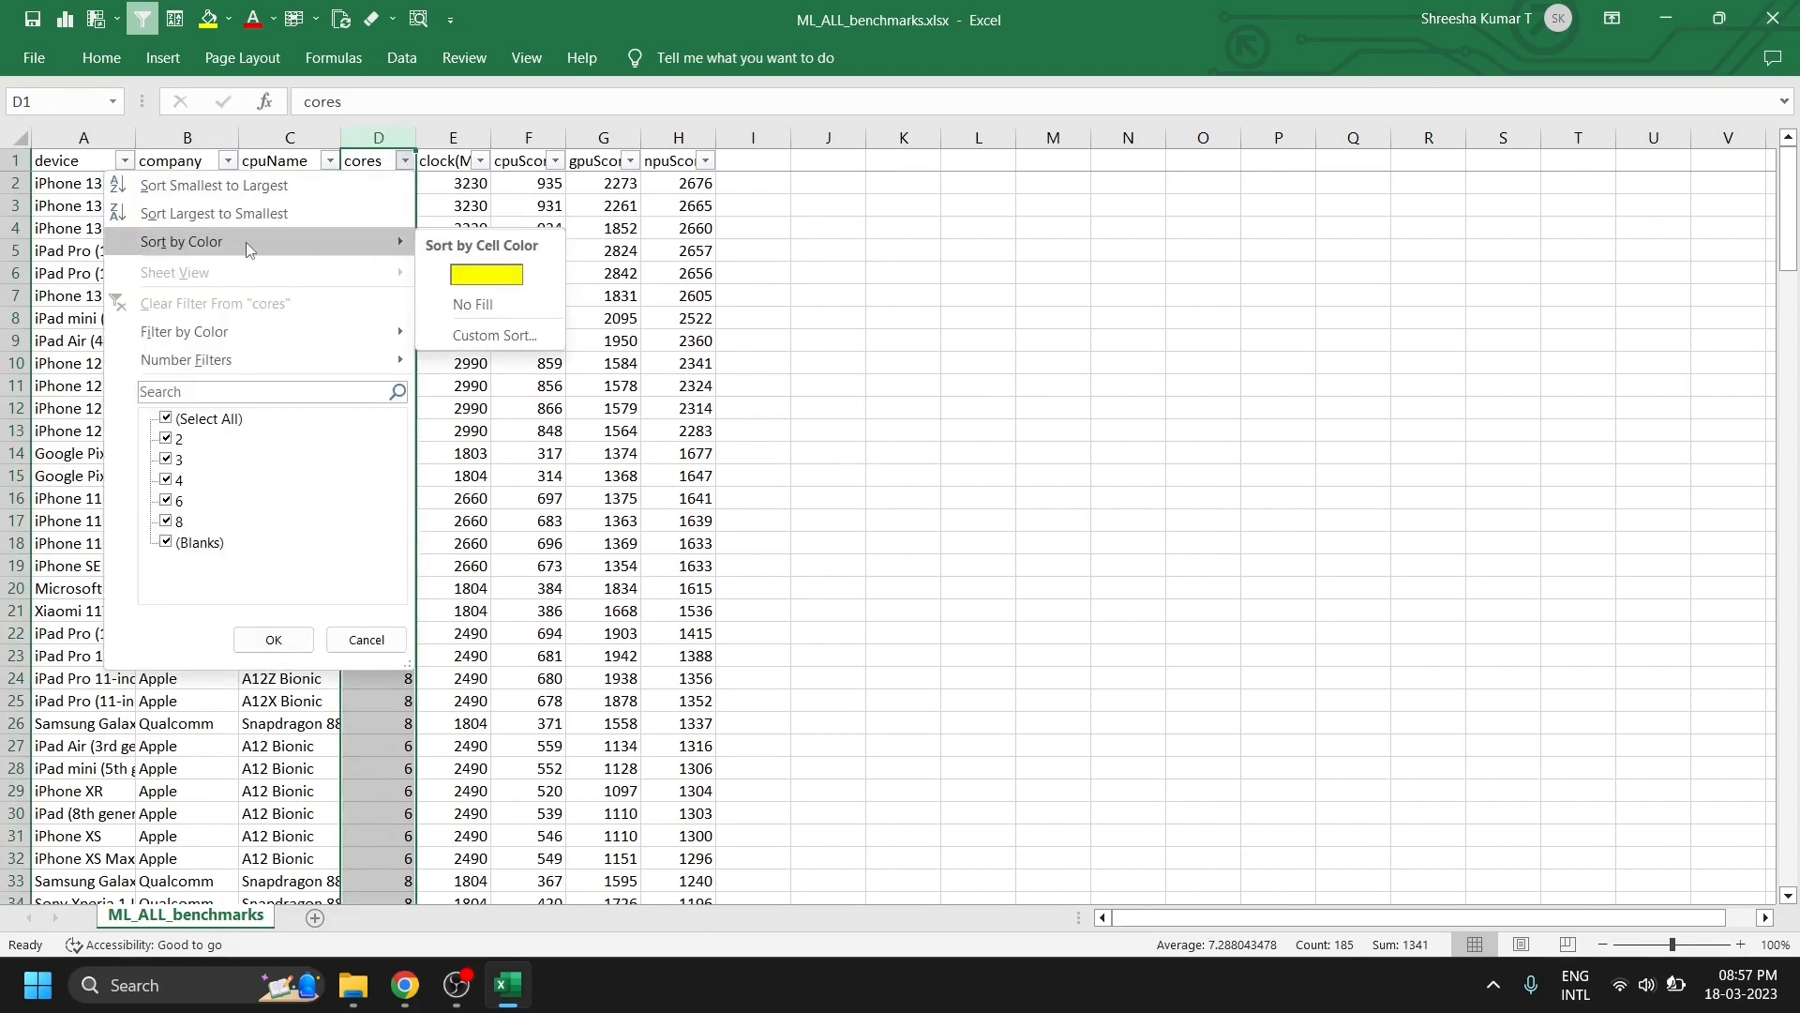
click(458, 273)
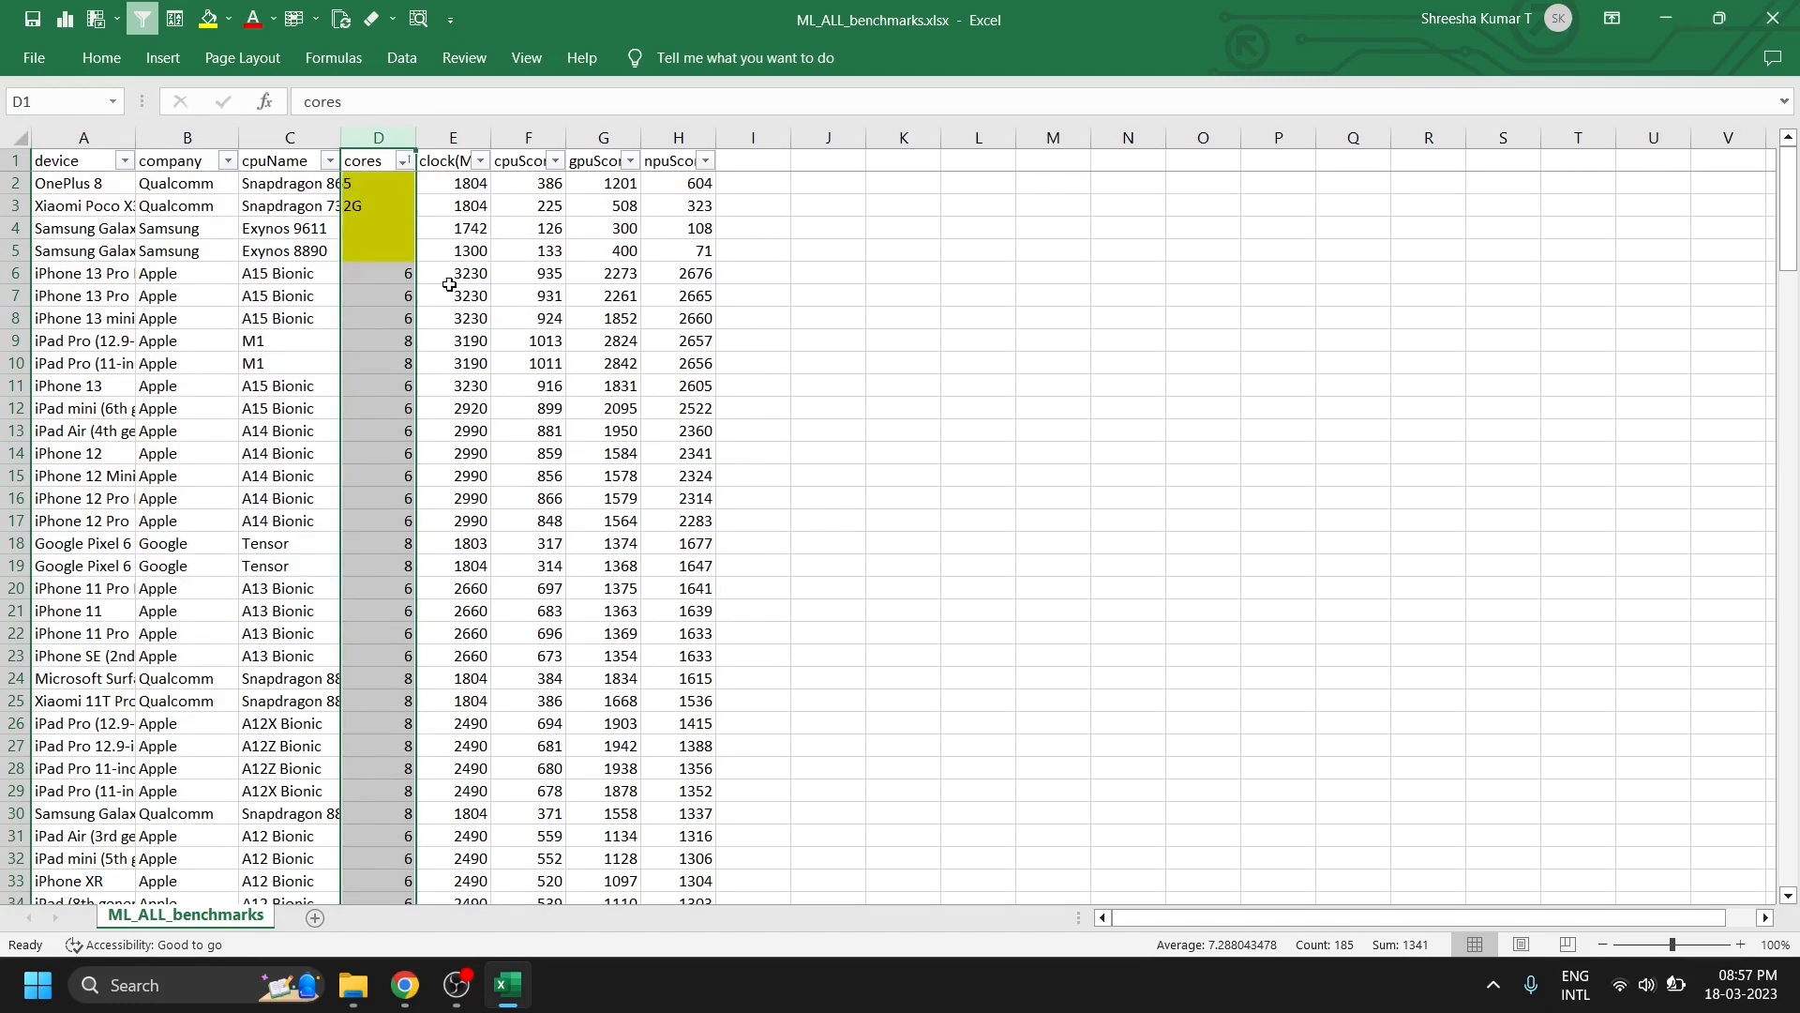
- Copy the OnePlus 8's processor name from C2 and search Google in Chrome for "no of cores present in Snapdragon 865"
click(390, 187)
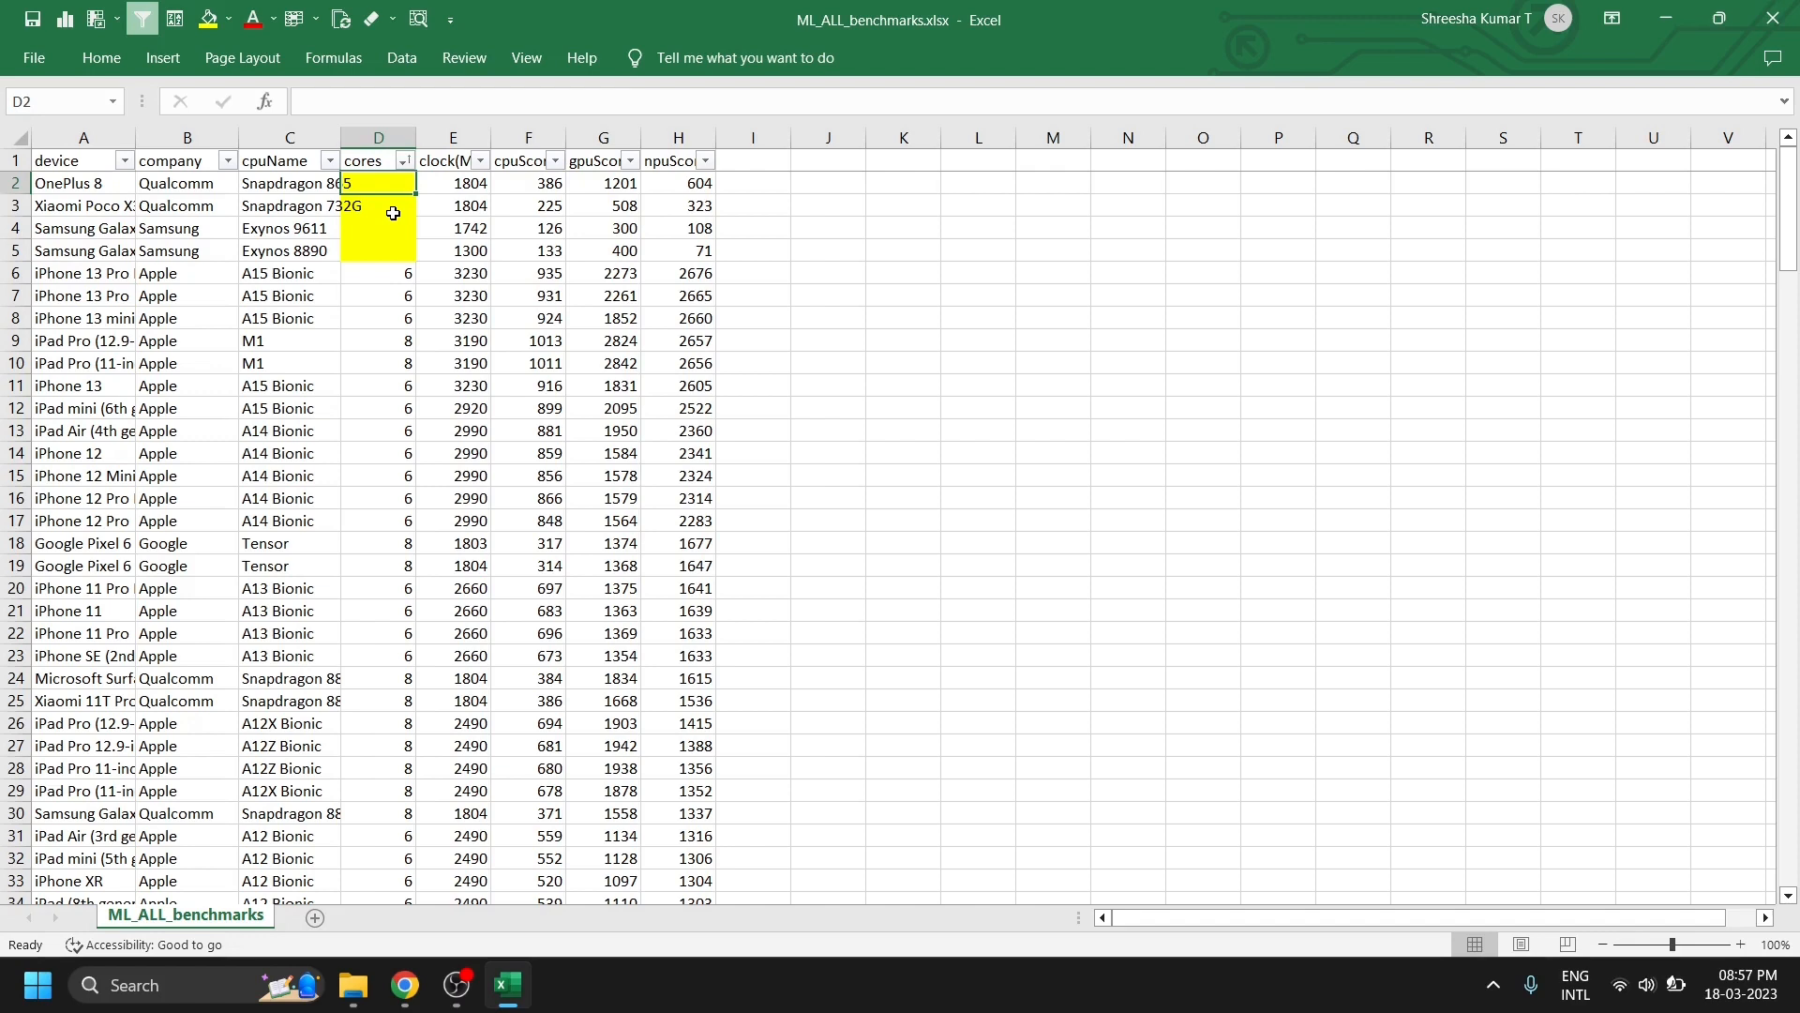
key(Down)
key(Up)
click(296, 185)
key(ctrl+c)
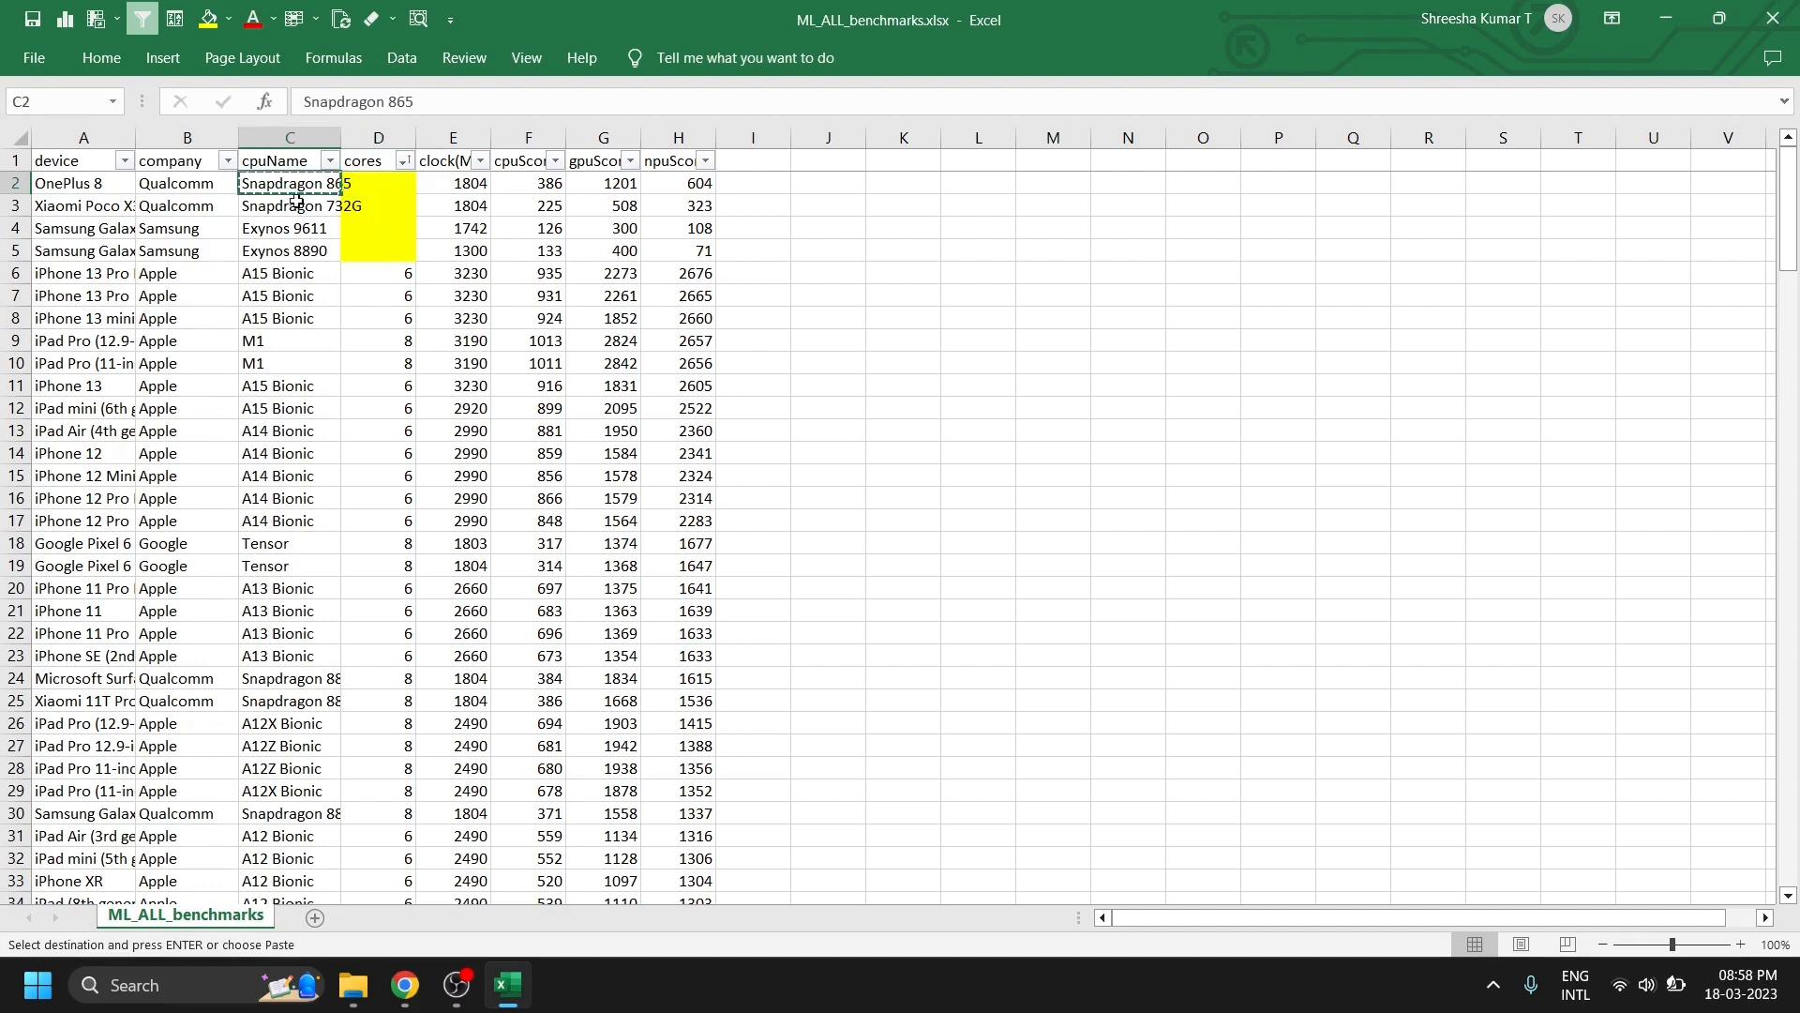
click(405, 985)
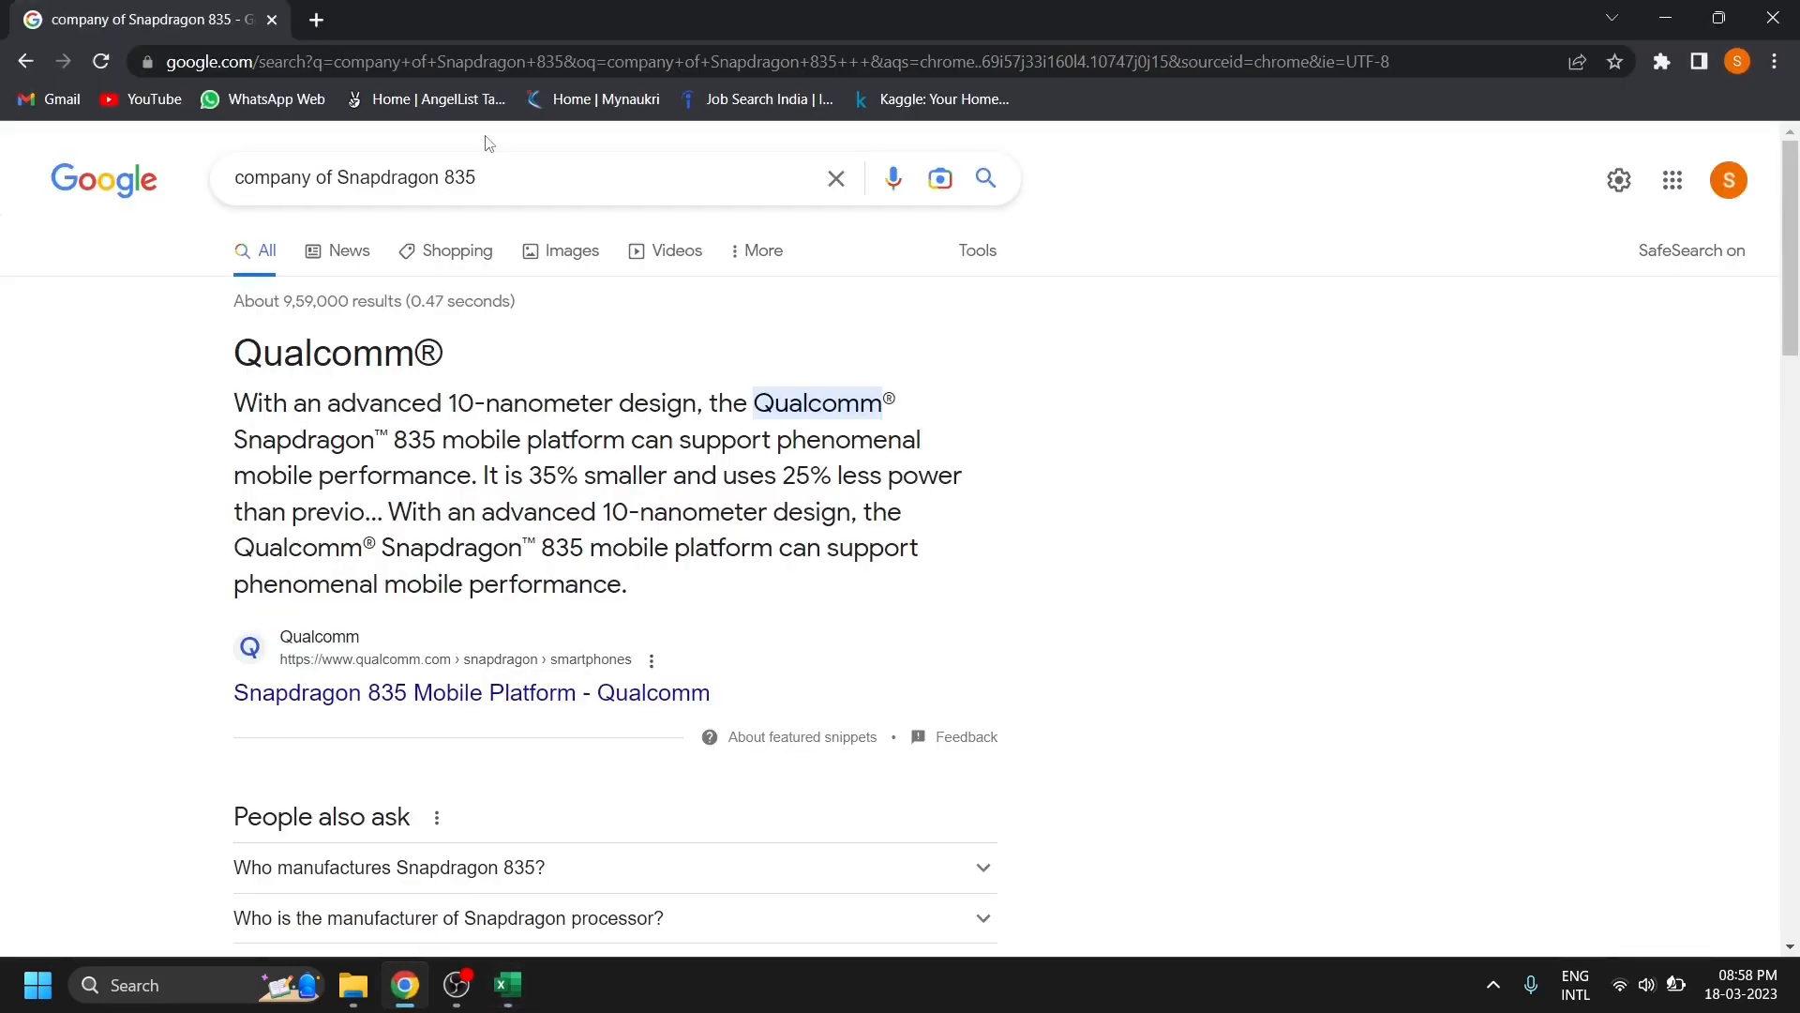
triple_click(288, 169)
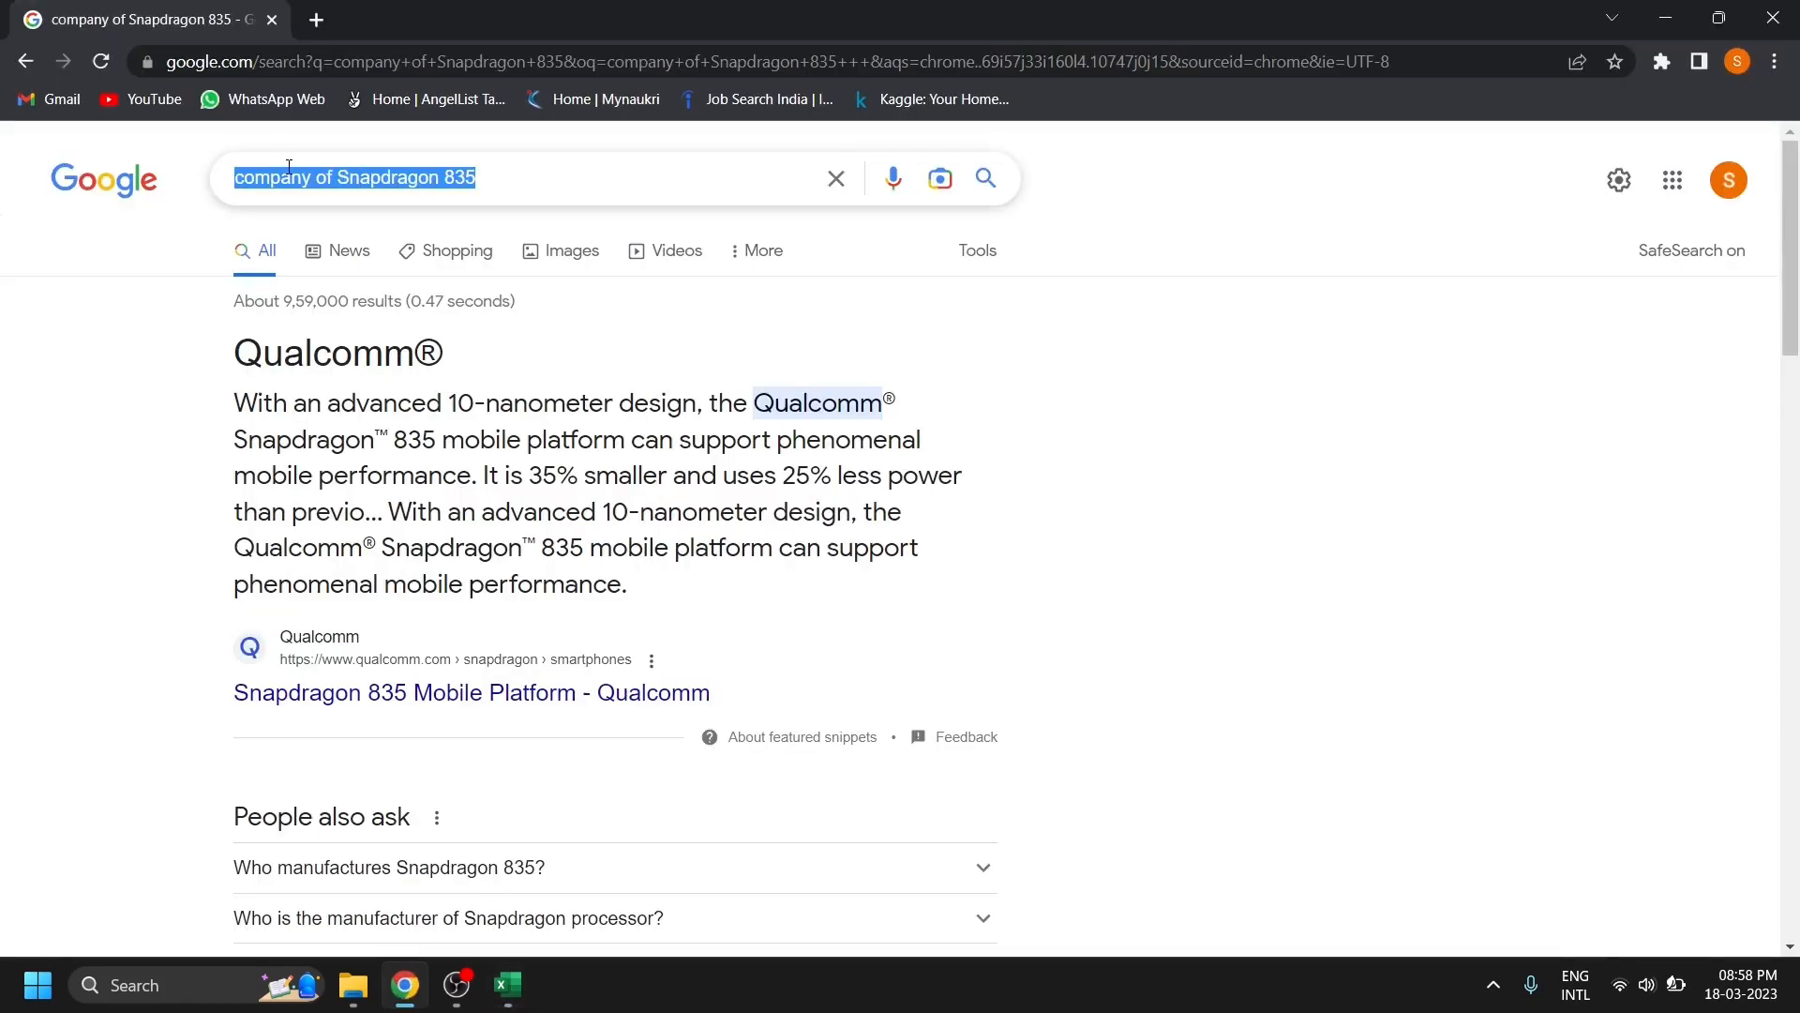
text(no of c)
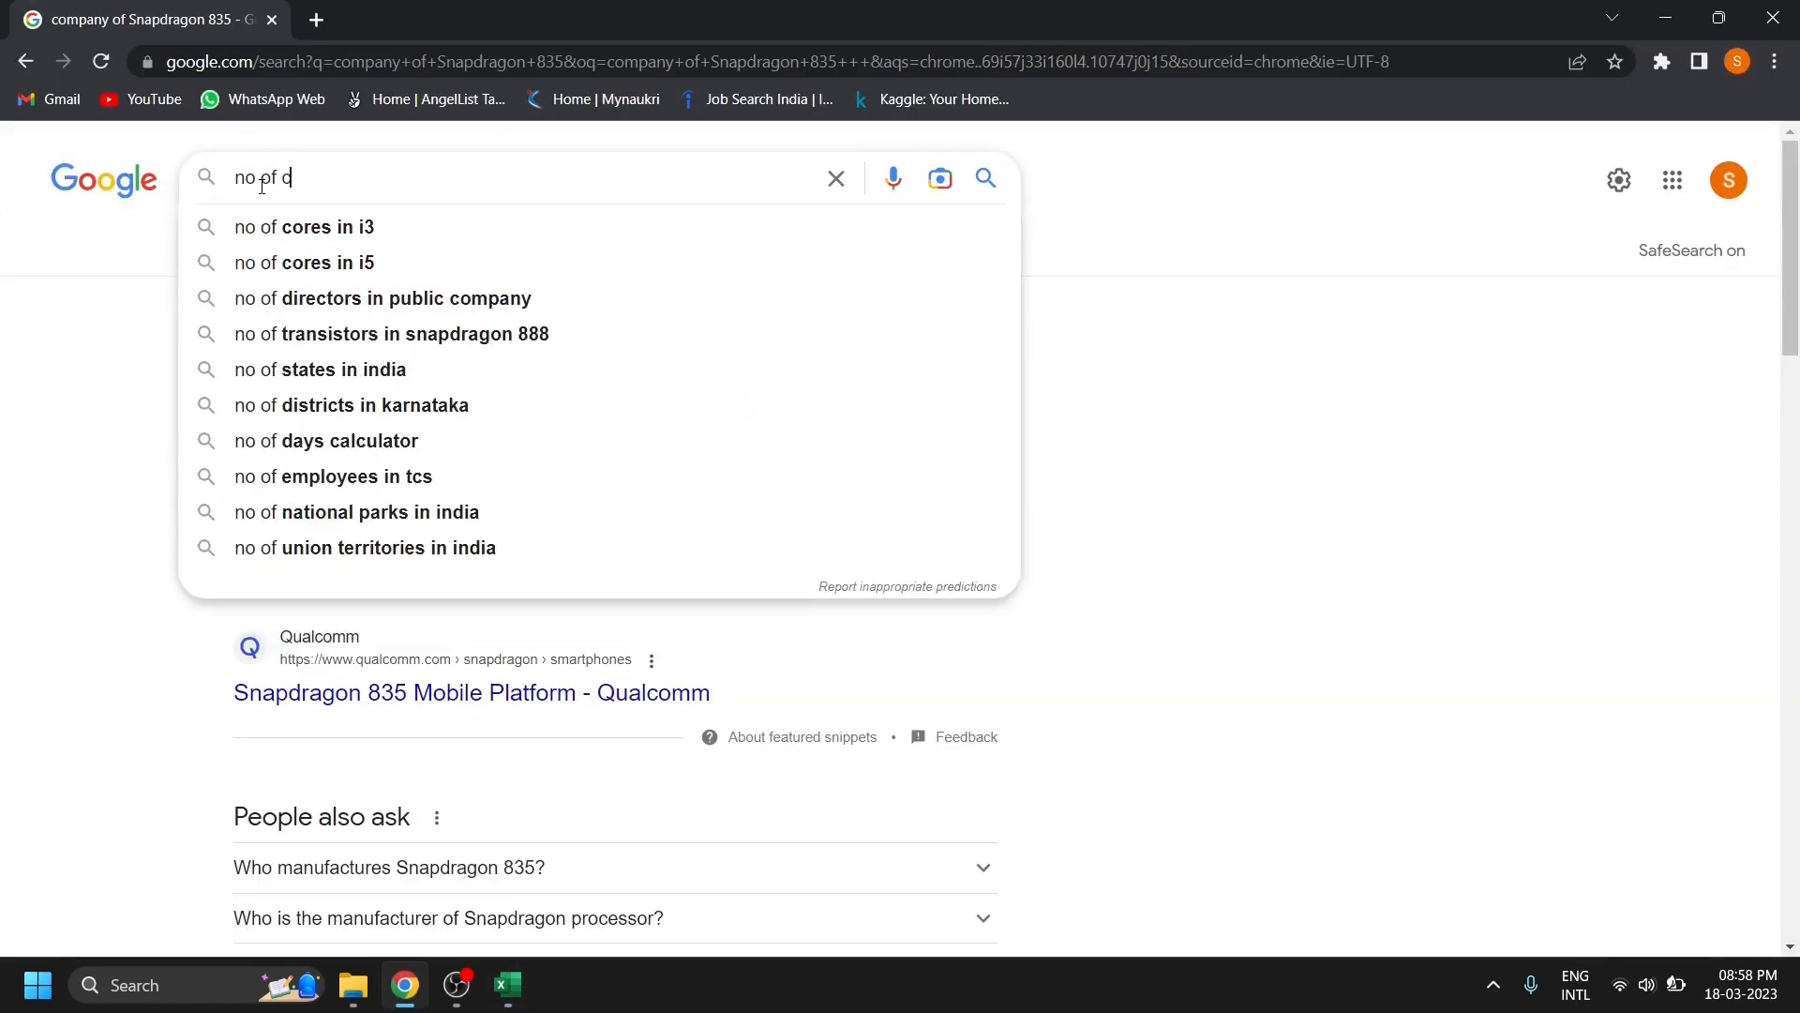
text(ores present in Snapdragon 865)
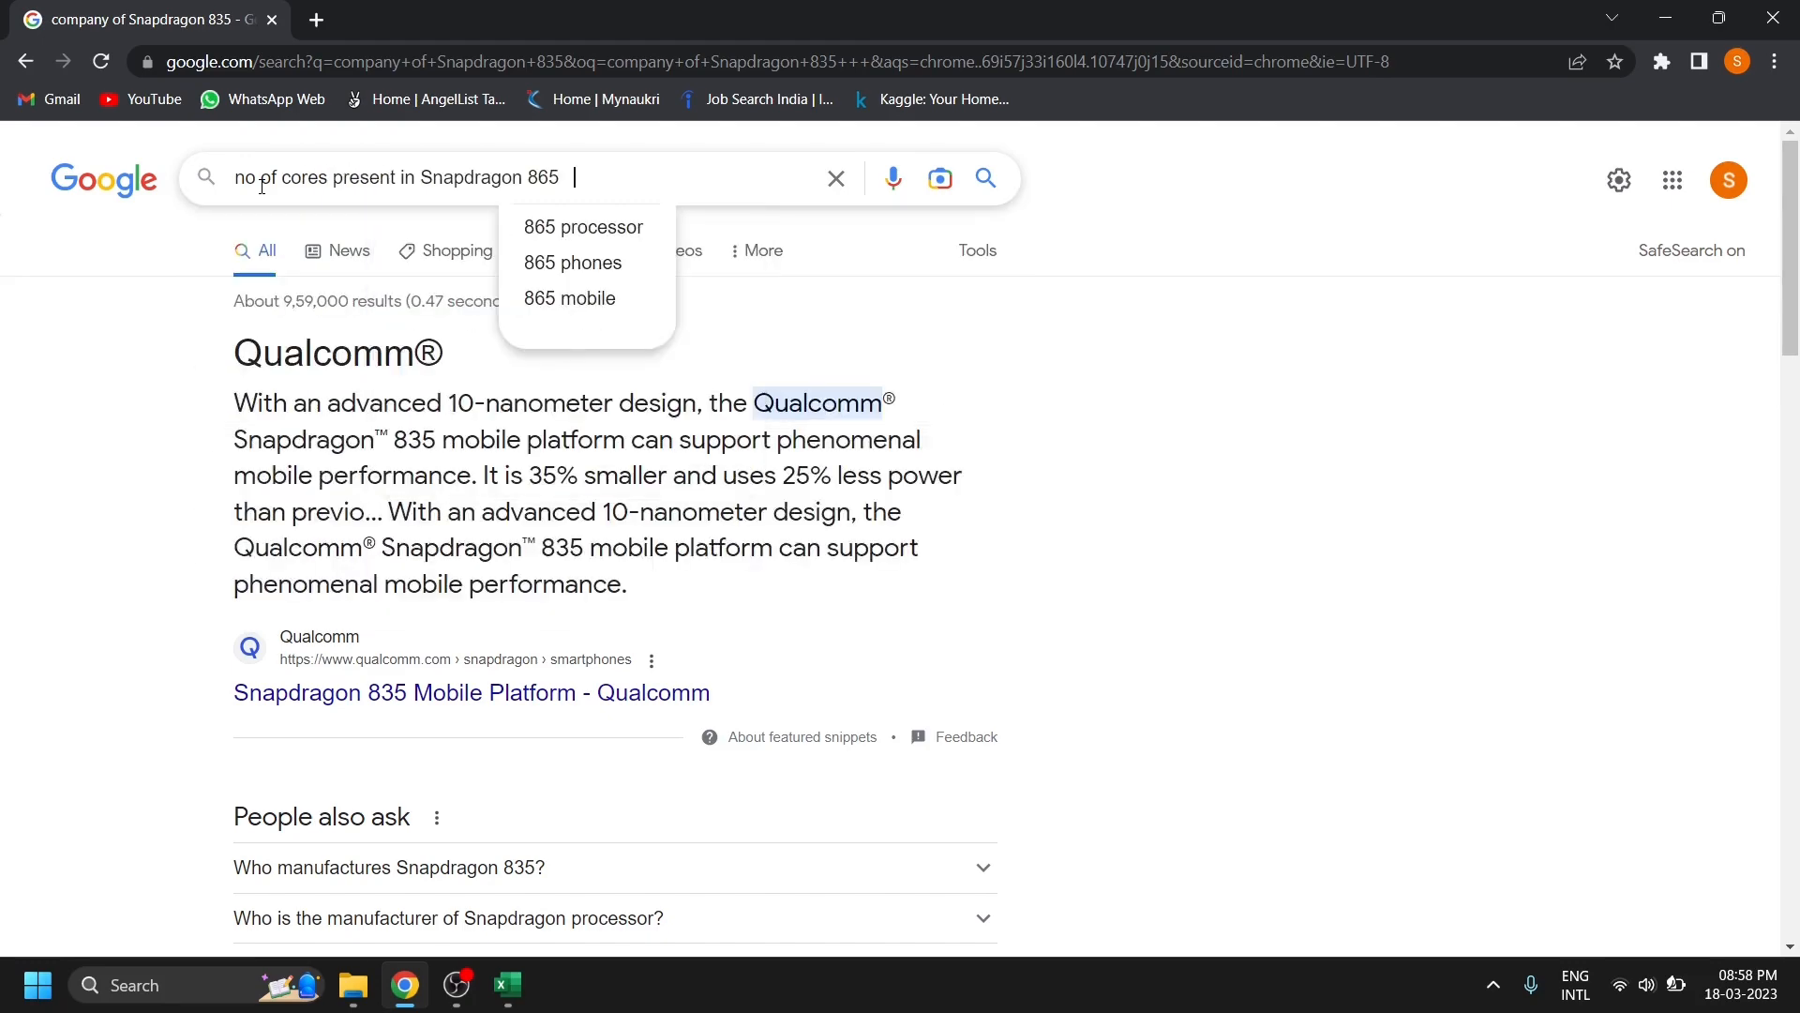
key(Return)
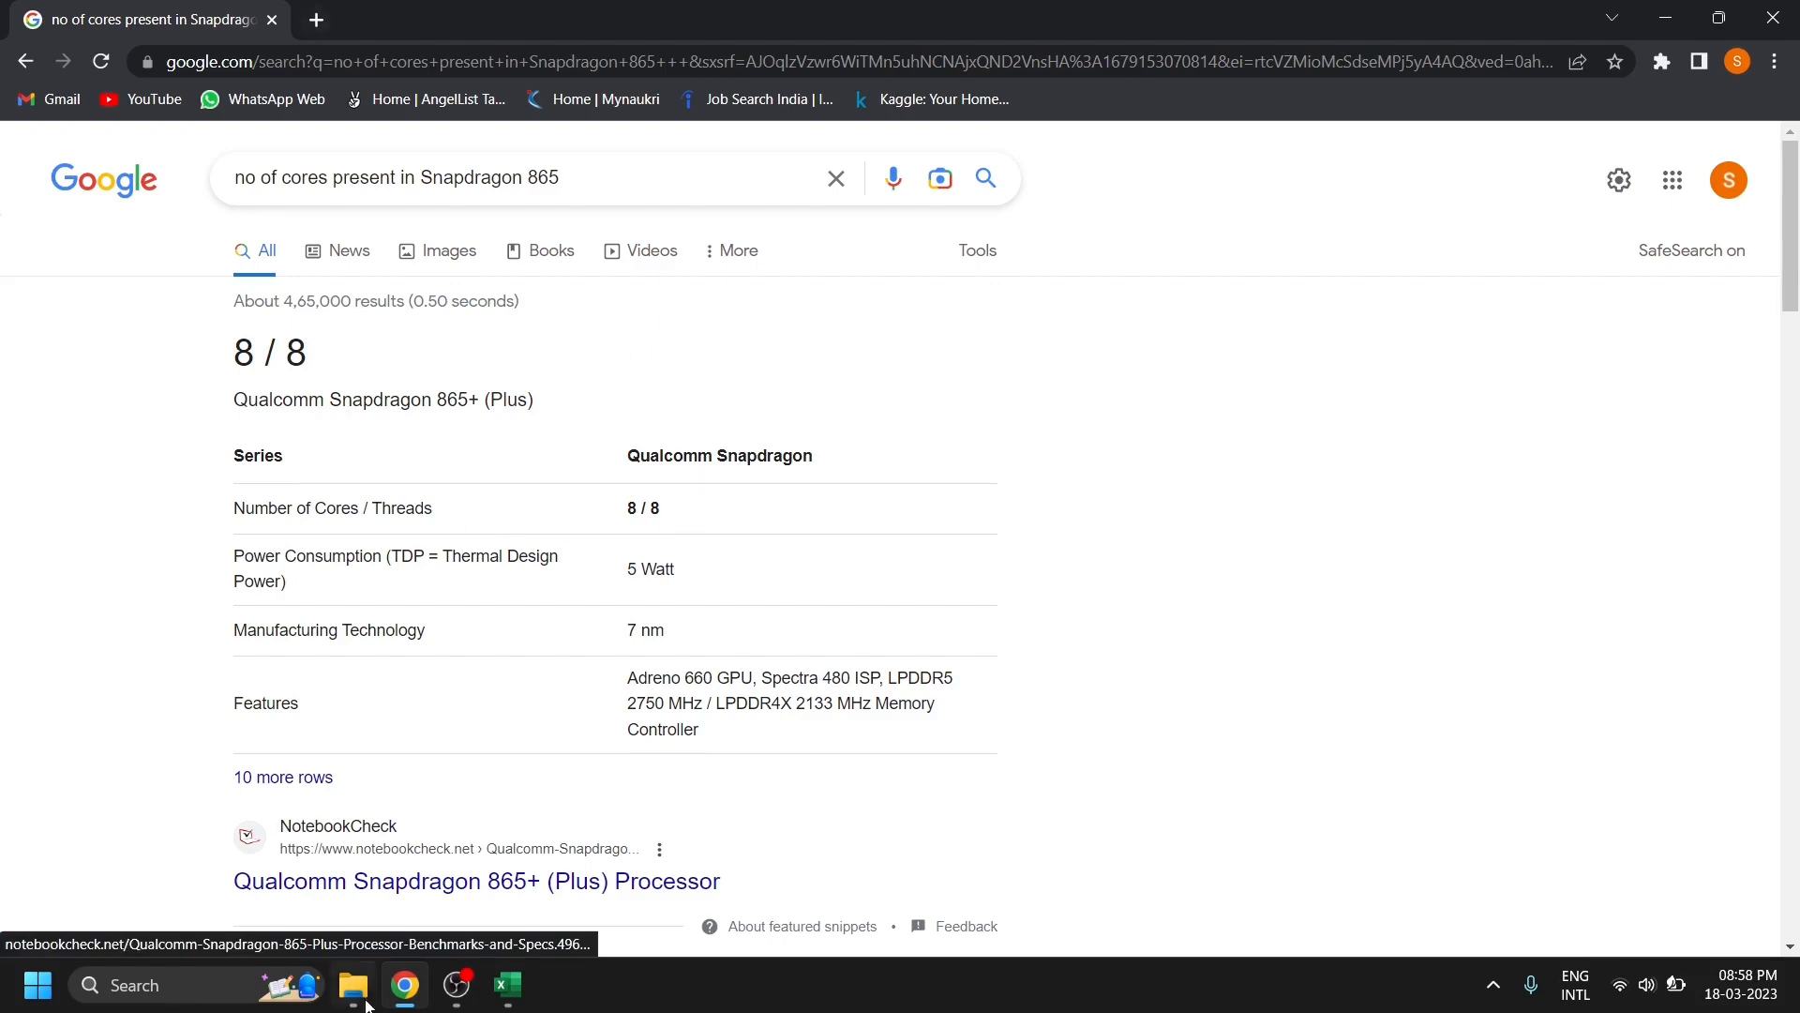
- In Excel, enter 8 as the OnePlus 8's cores value in D2 and fill it down to D3 for the Snapdragon 732G
click(507, 984)
click(385, 192)
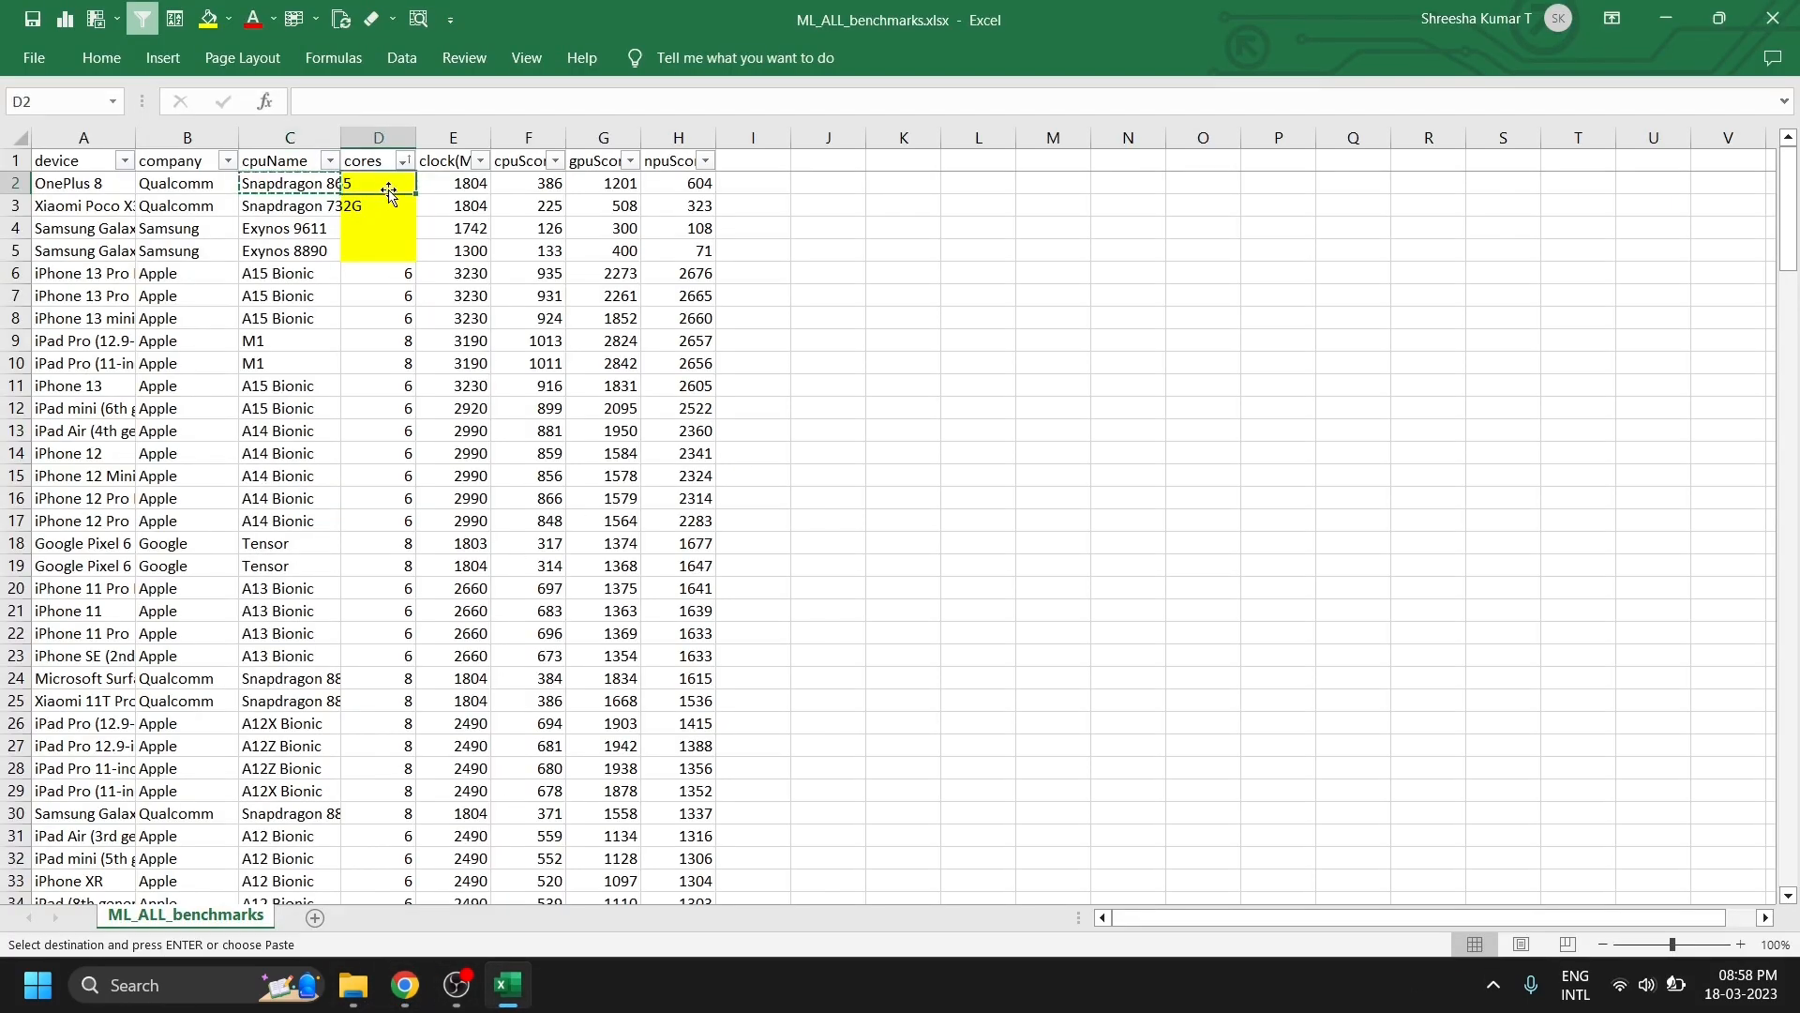
key(Up)
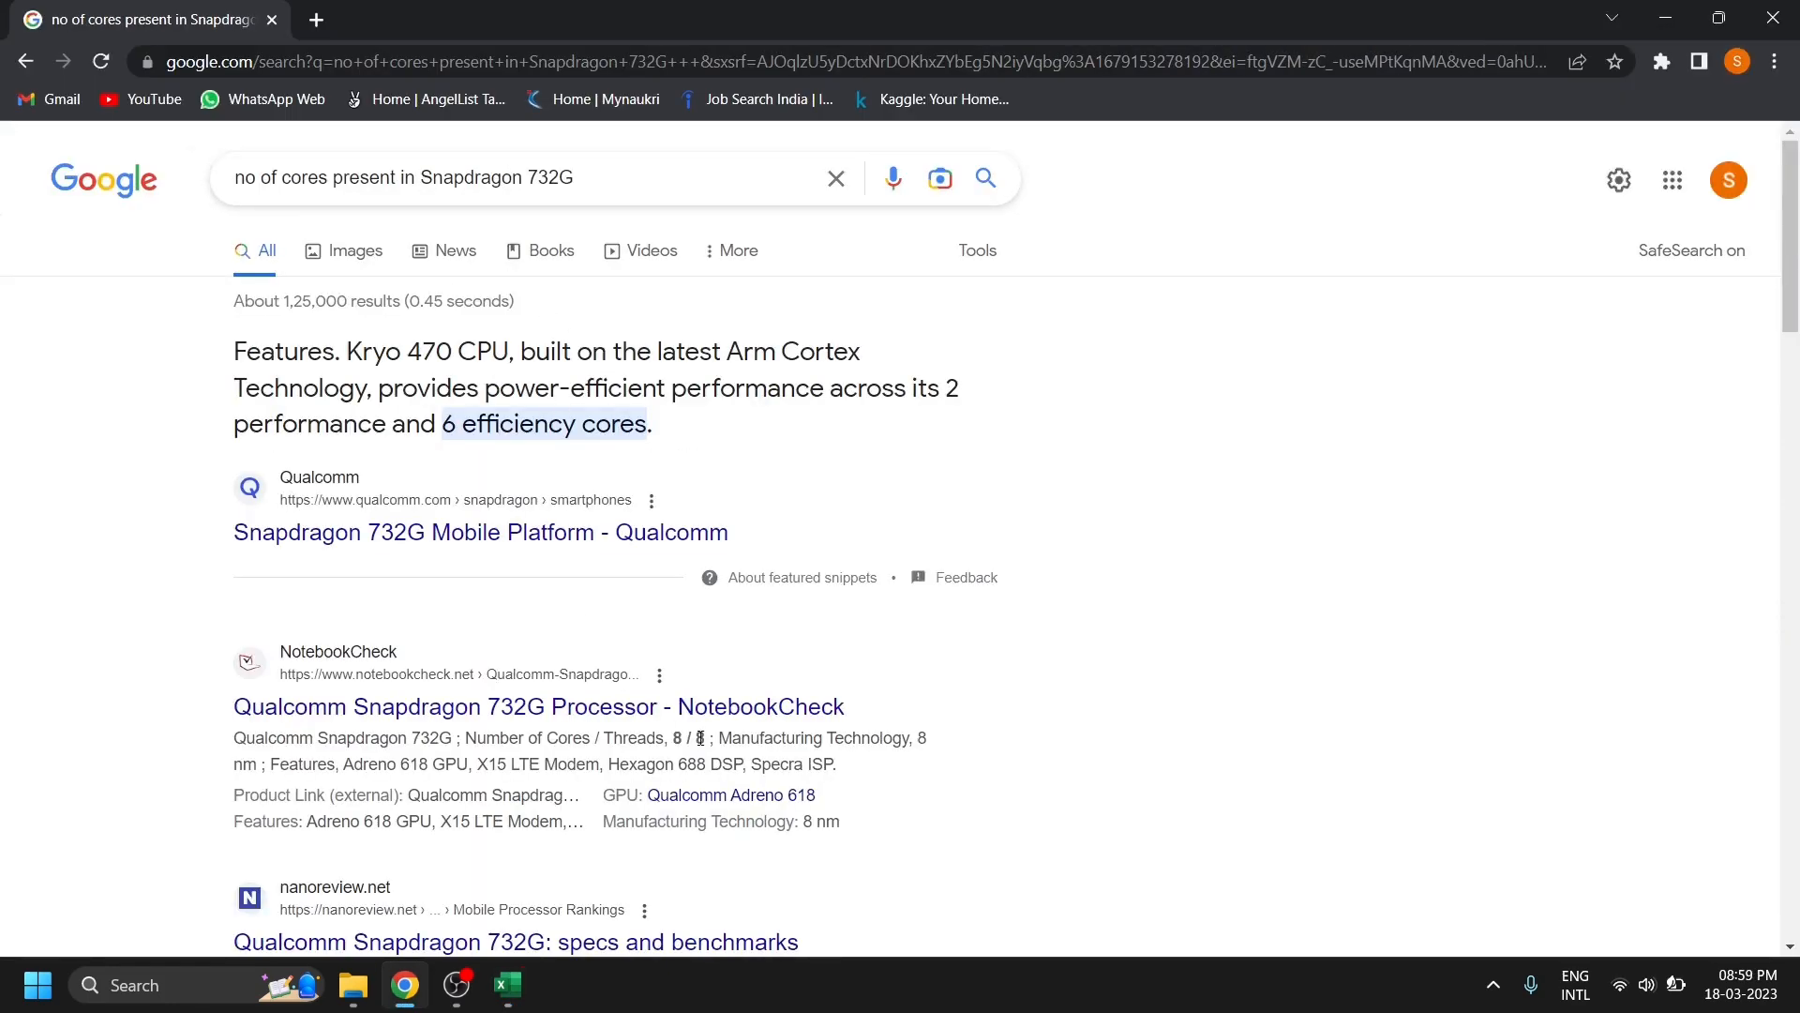
click(508, 984)
click(403, 188)
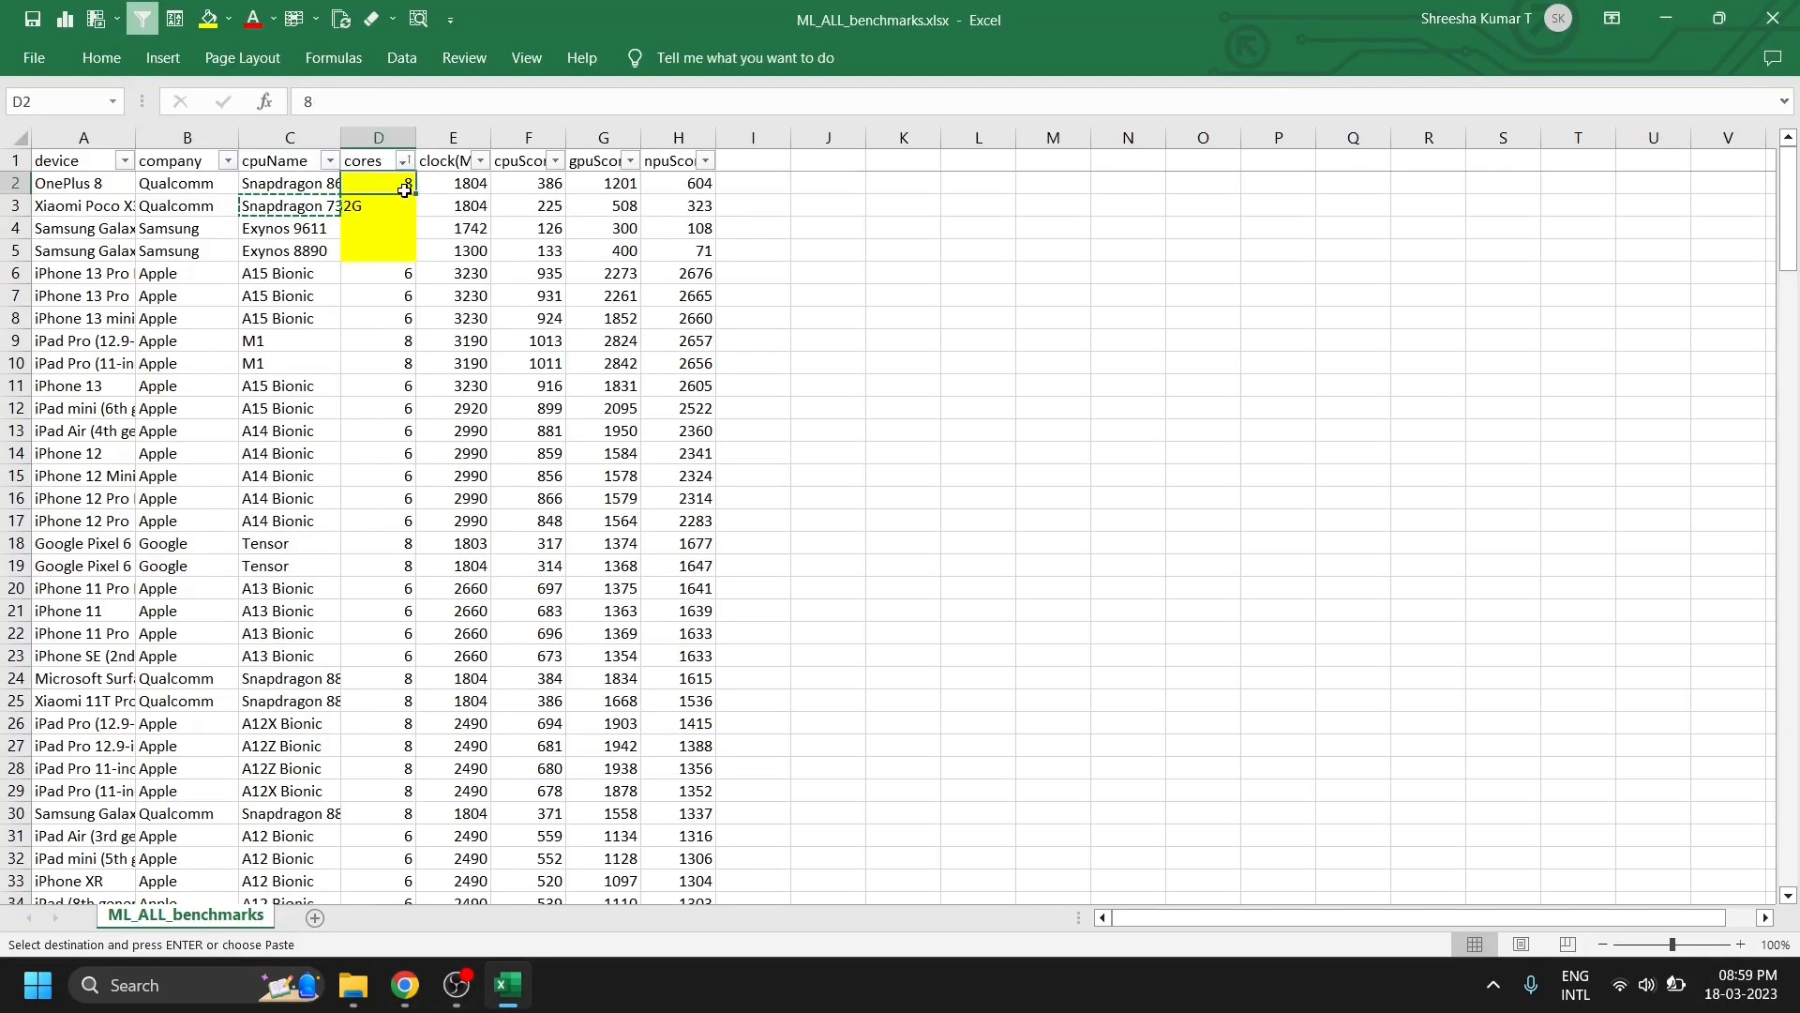
drag(415, 205, 414, 208)
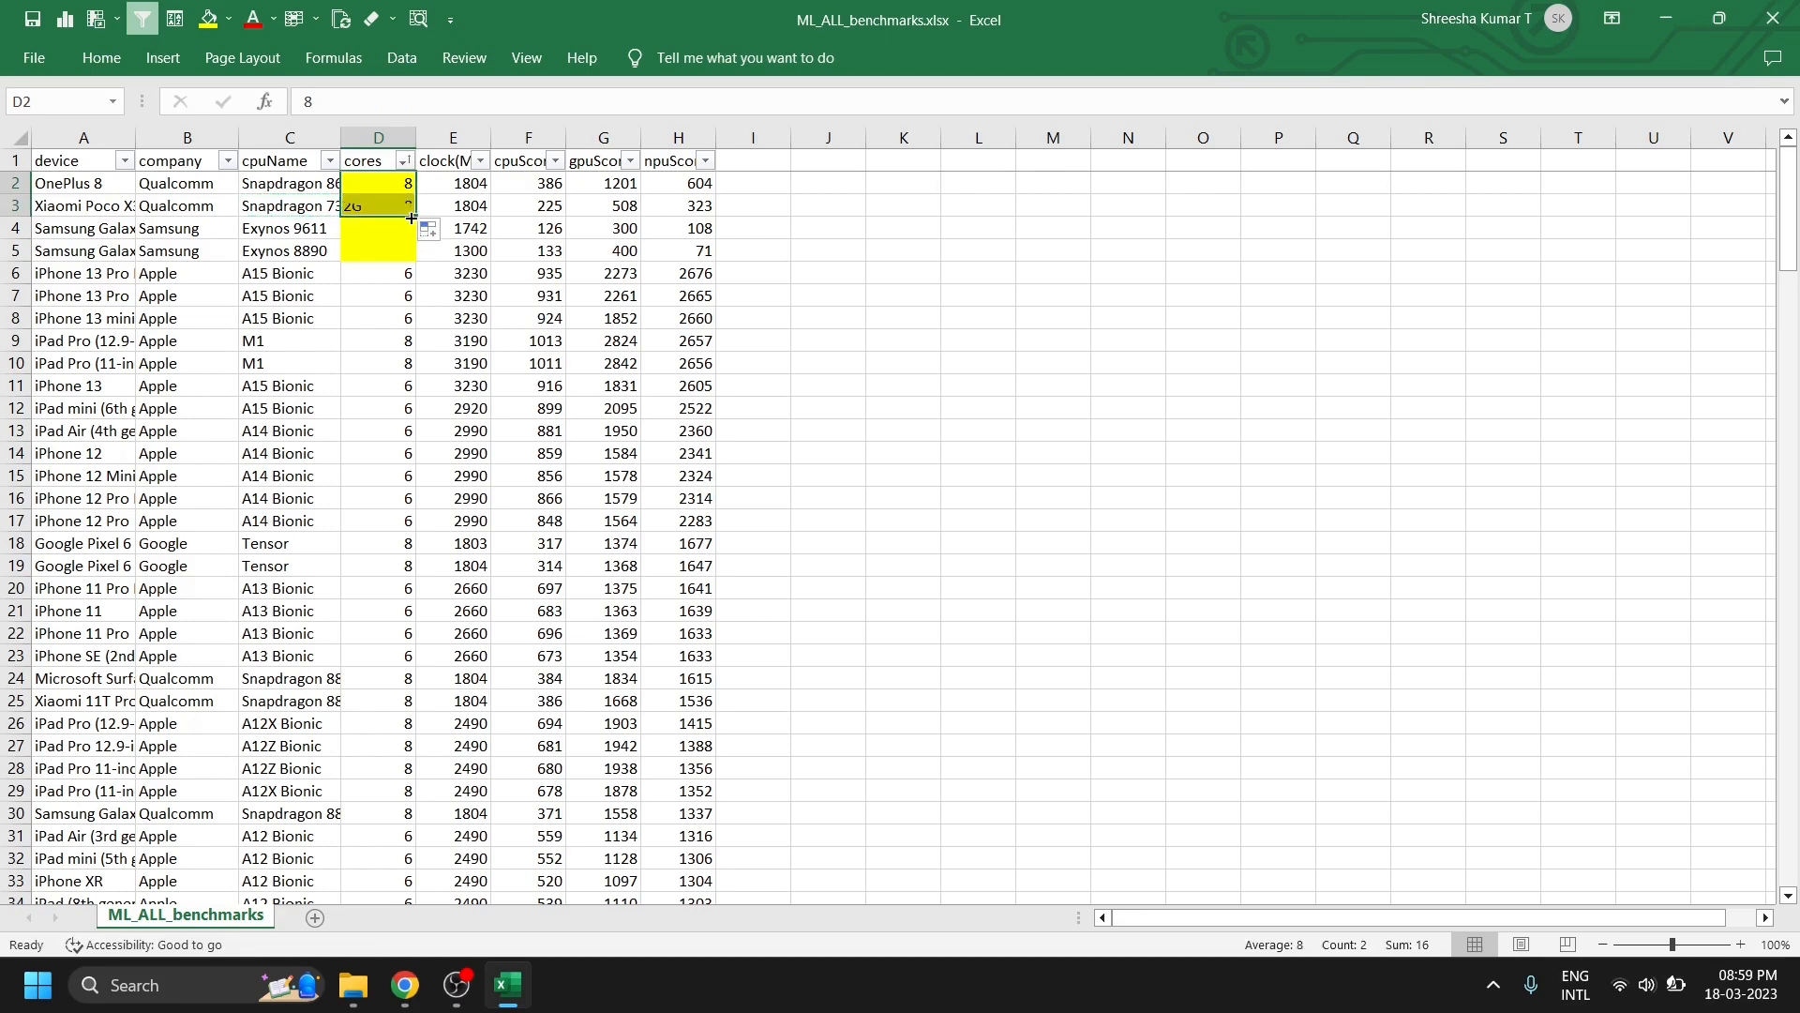
- Copy the Exynos 9611 name from C4, set its cores value in D4 to 4 and enter 8 for the Exynos 8890 in D5
click(303, 239)
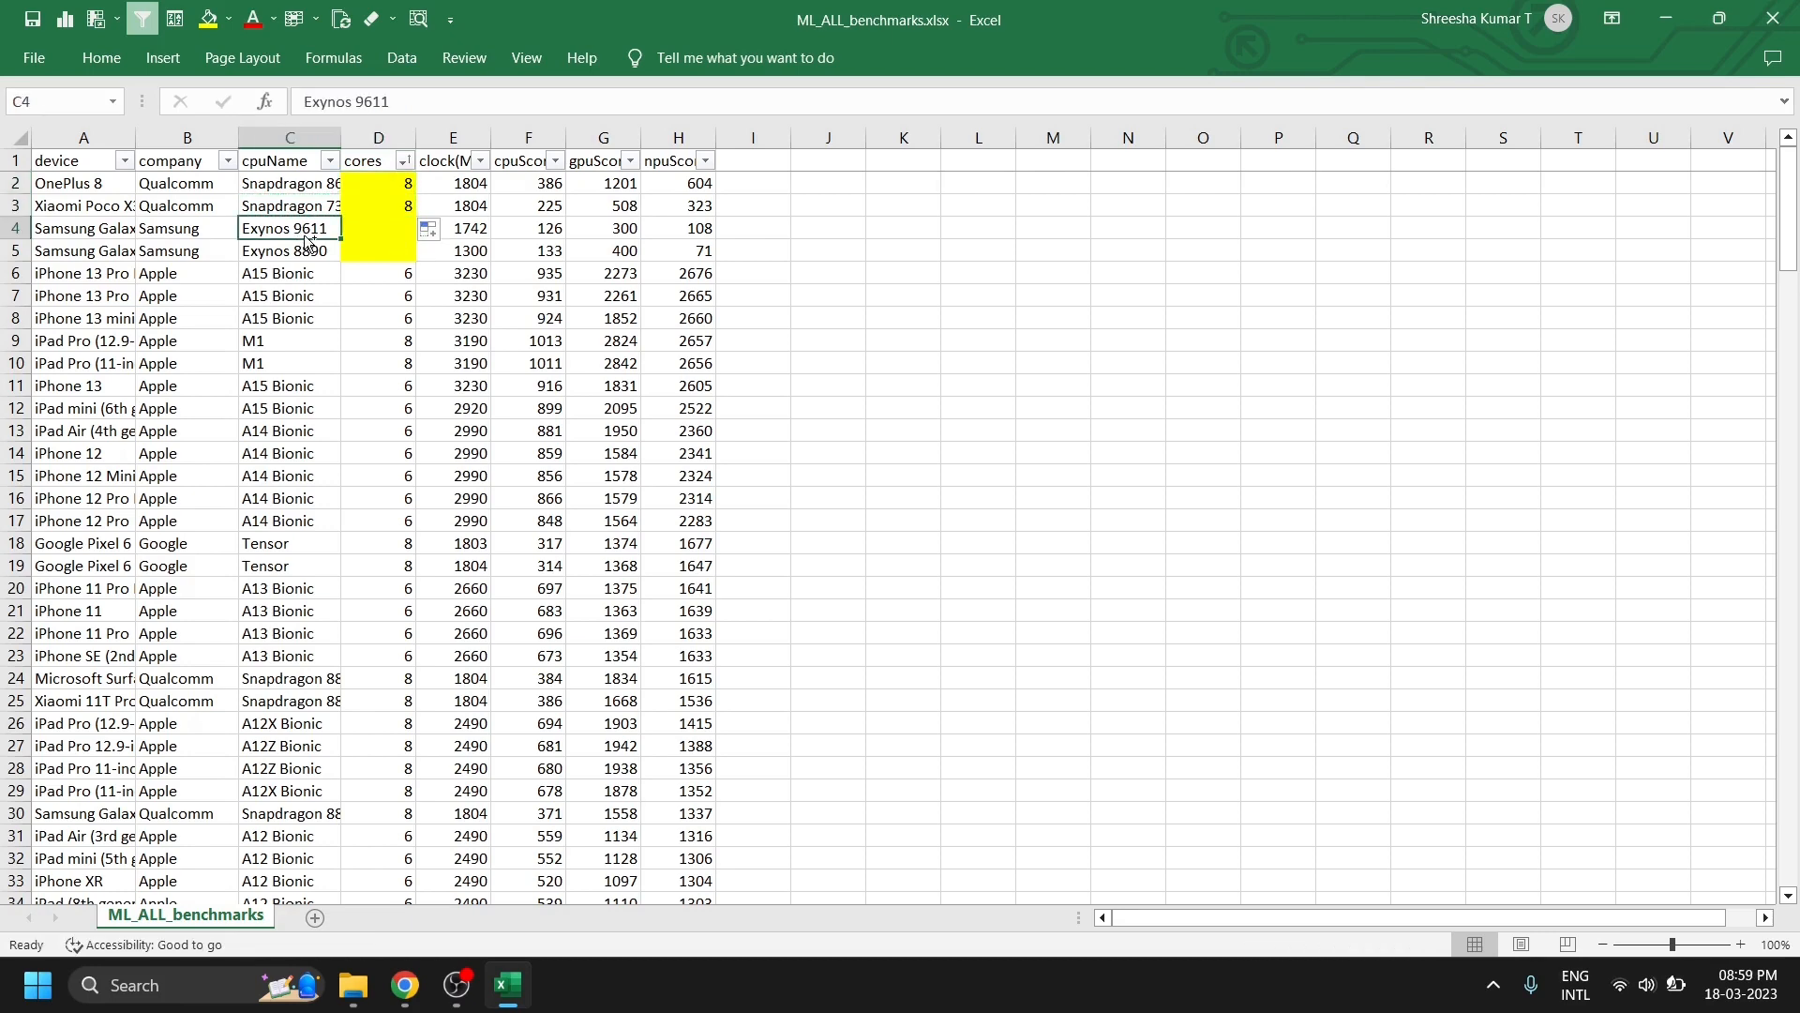
key(ctrl+c)
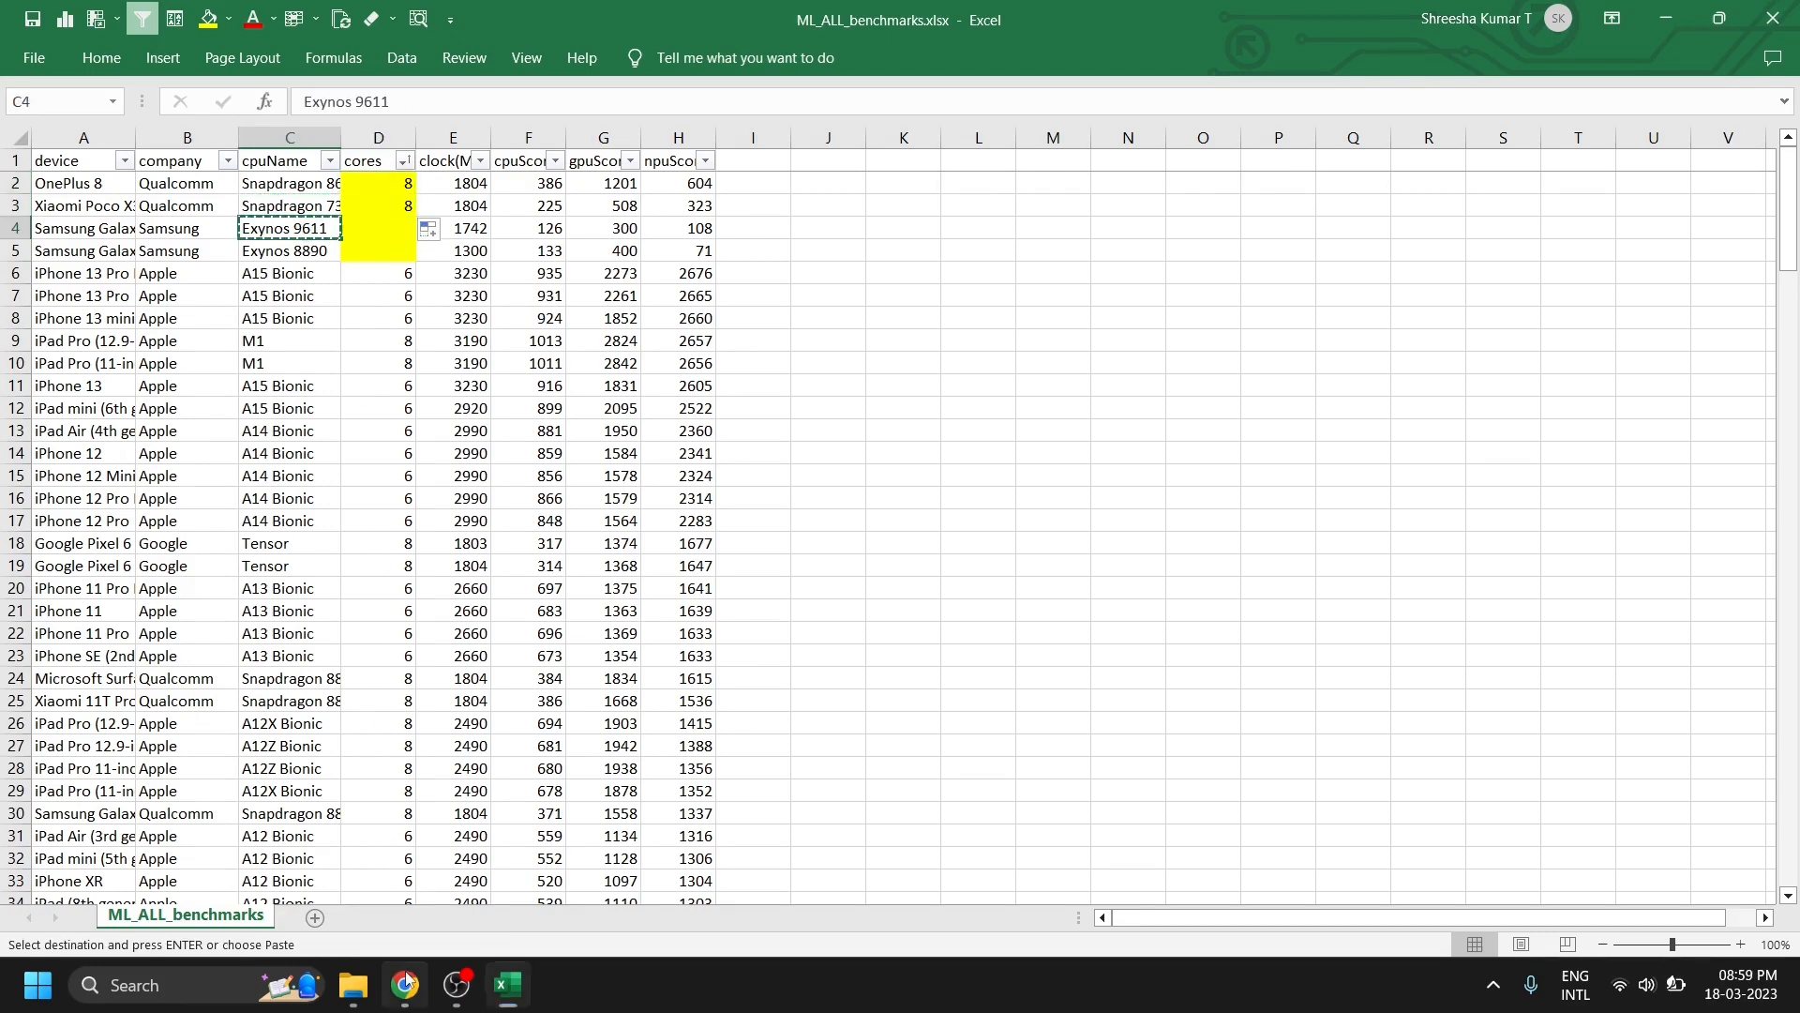
click(405, 229)
text(4)
key(Return)
text(8)
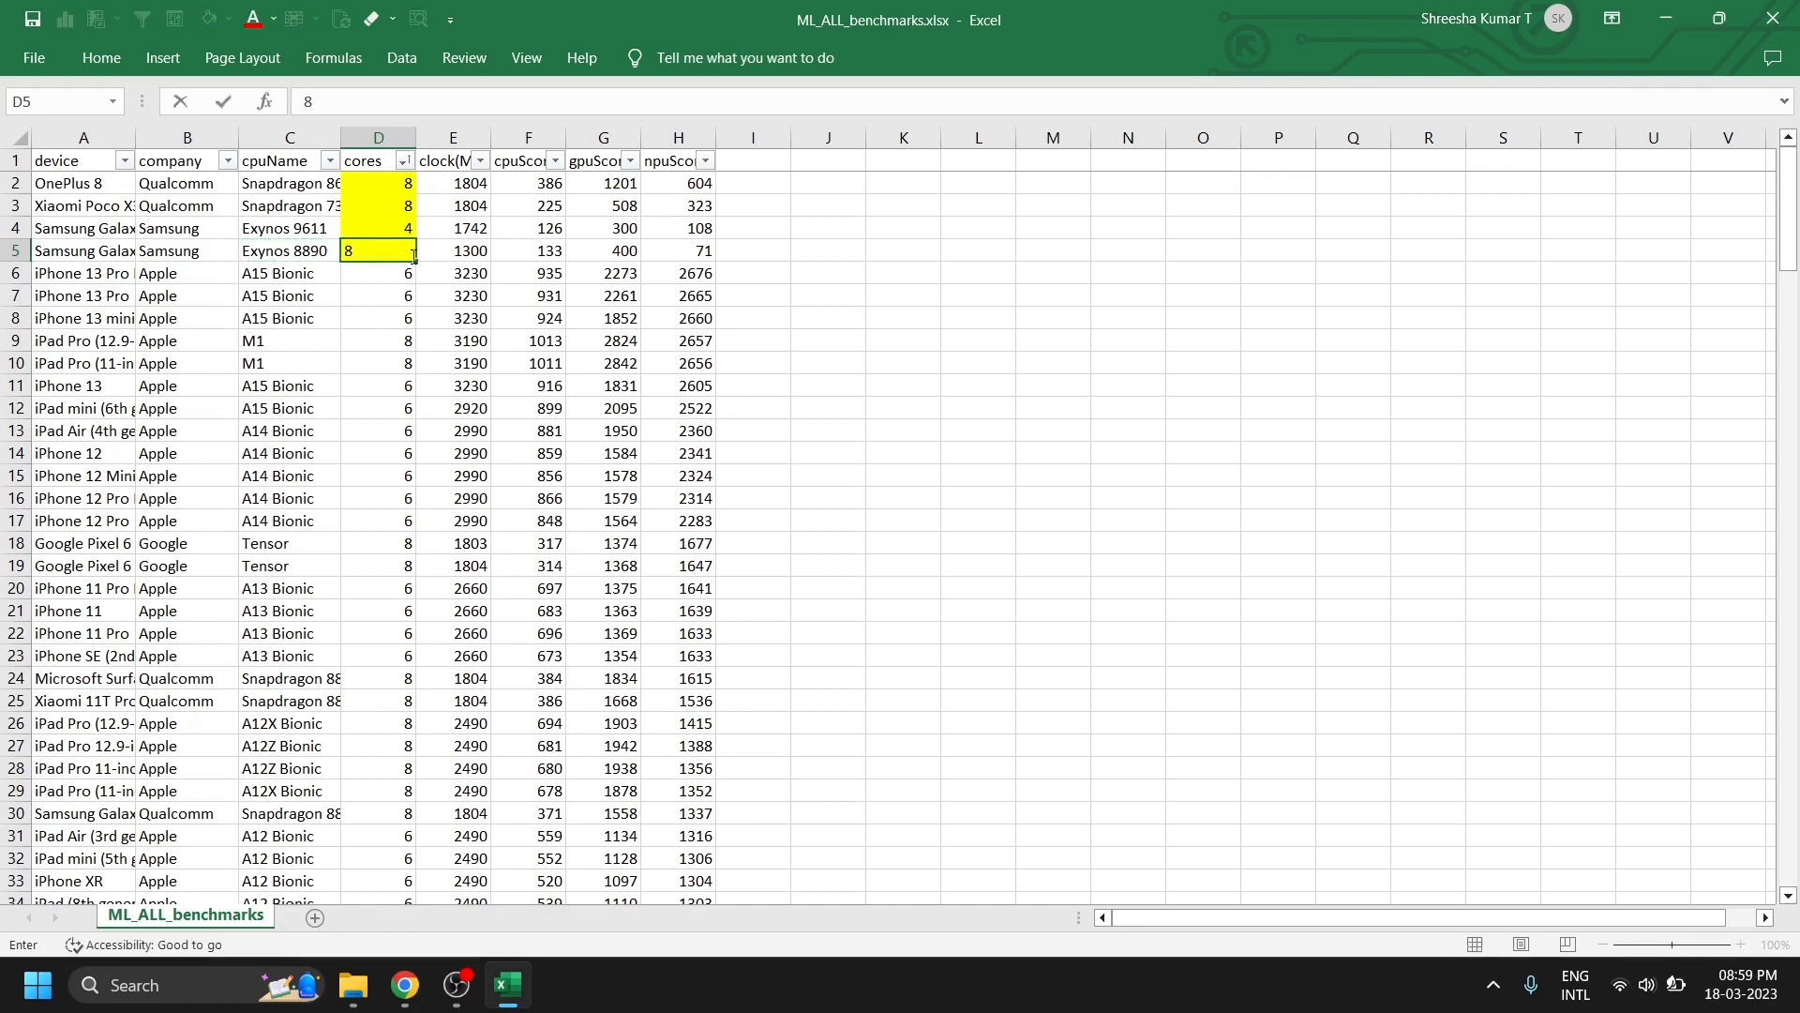
- Remove the yellow highlighting from the completed cores cells D2:D5
key(shift+Up)
key(shift+Up)
key(shift+Up)
click(392, 19)
click(422, 73)
click(526, 430)
- Check the filter value lists of the clock(Mhz), cpuScore and gpuScore columns for blank entries
click(480, 165)
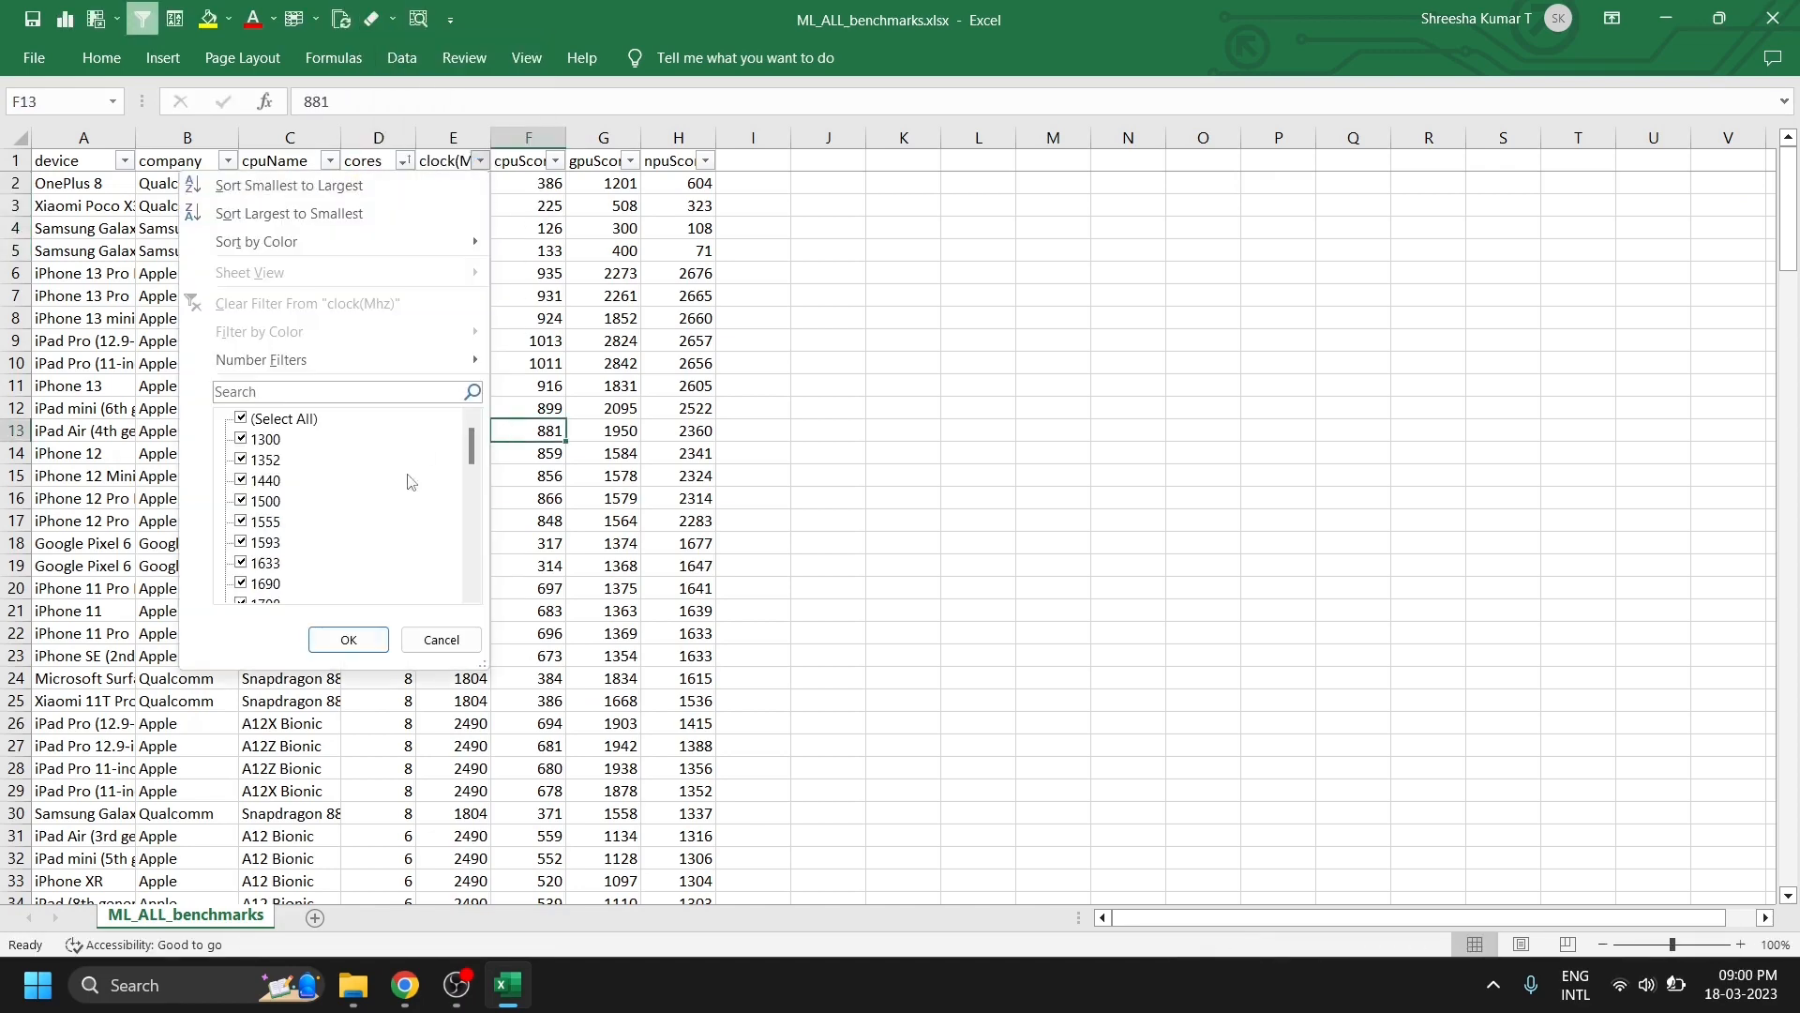
scroll(322, 506, down, 5)
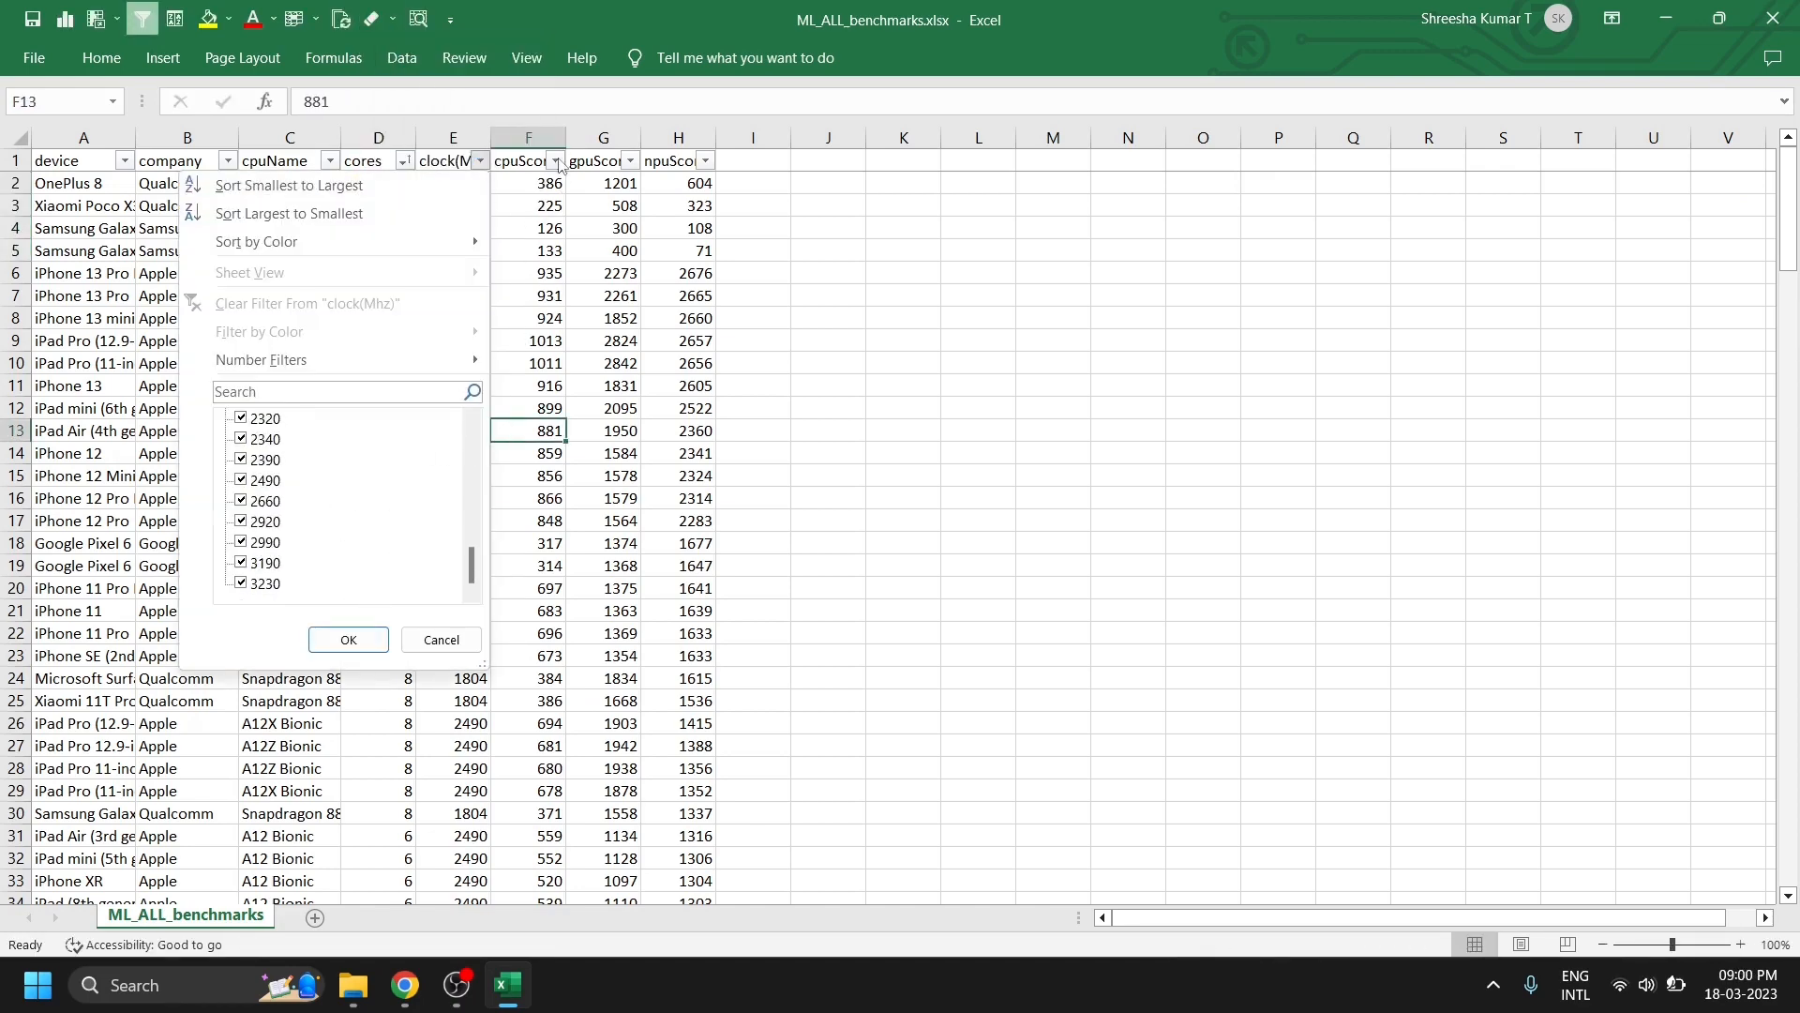
click(556, 162)
click(556, 161)
scroll(450, 539, down, 10)
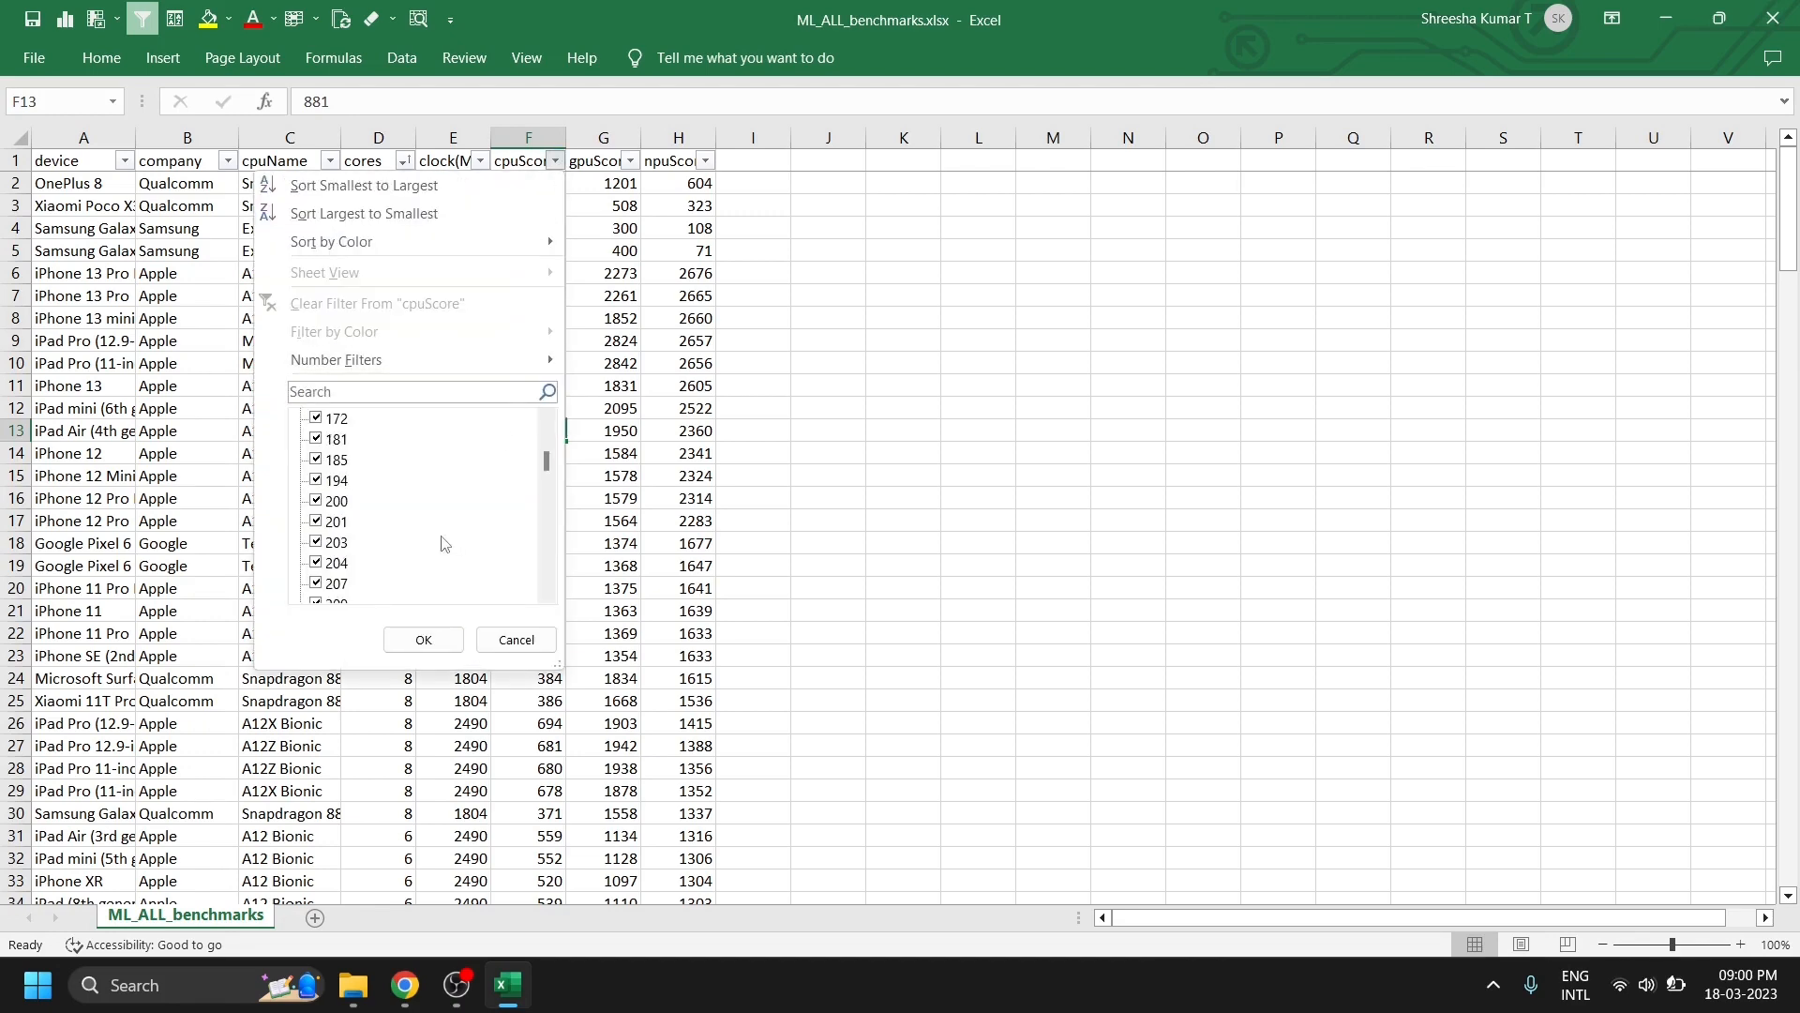
drag(548, 547, 550, 591)
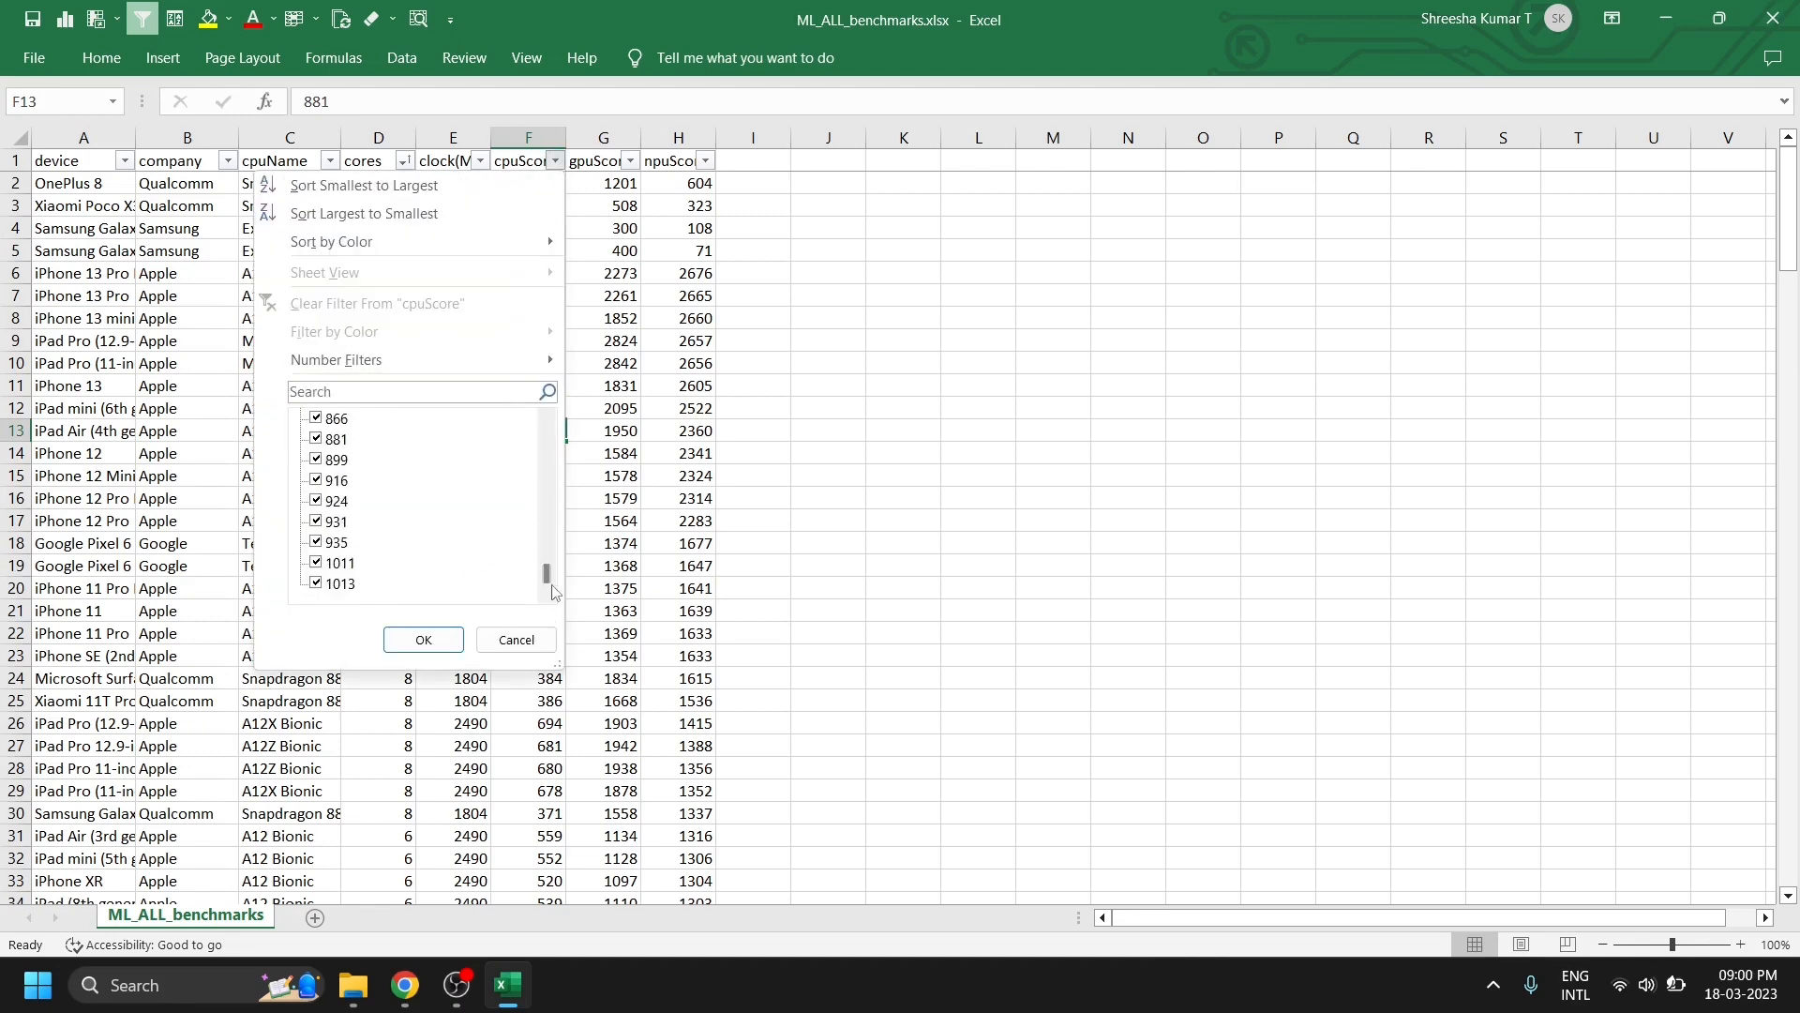
click(634, 430)
click(631, 166)
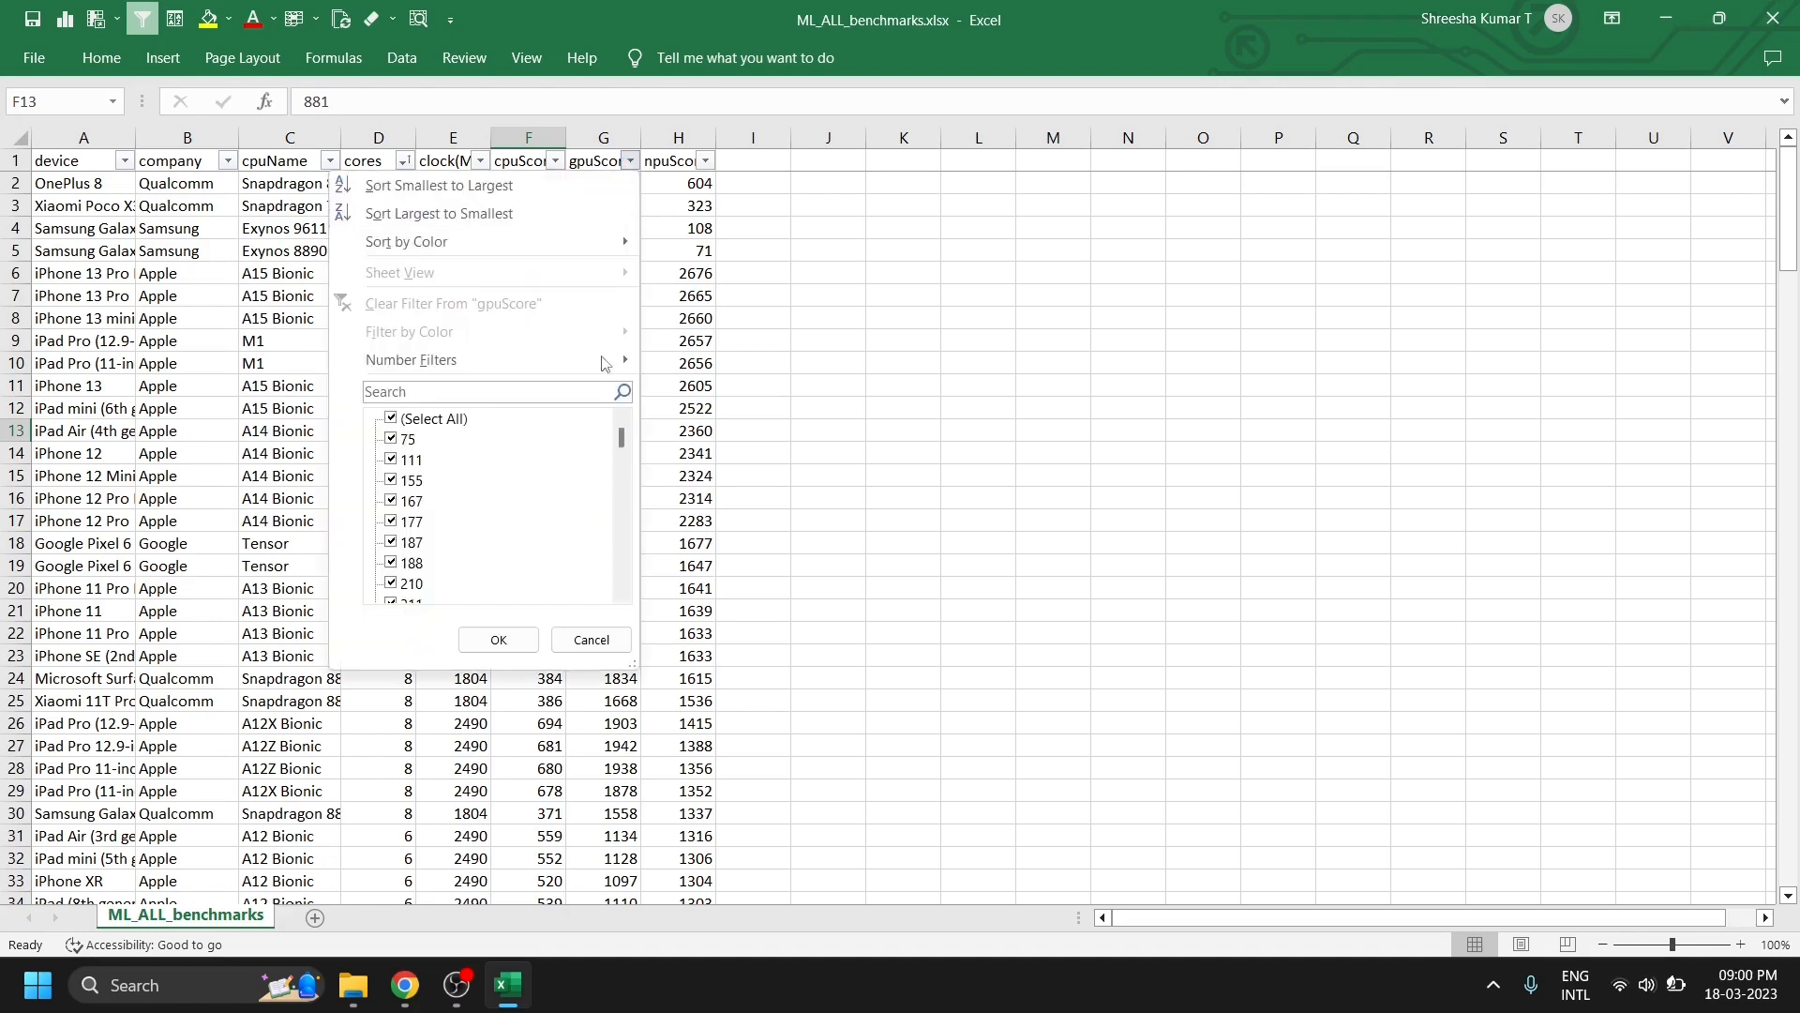
scroll(501, 542, down, 4)
click(454, 897)
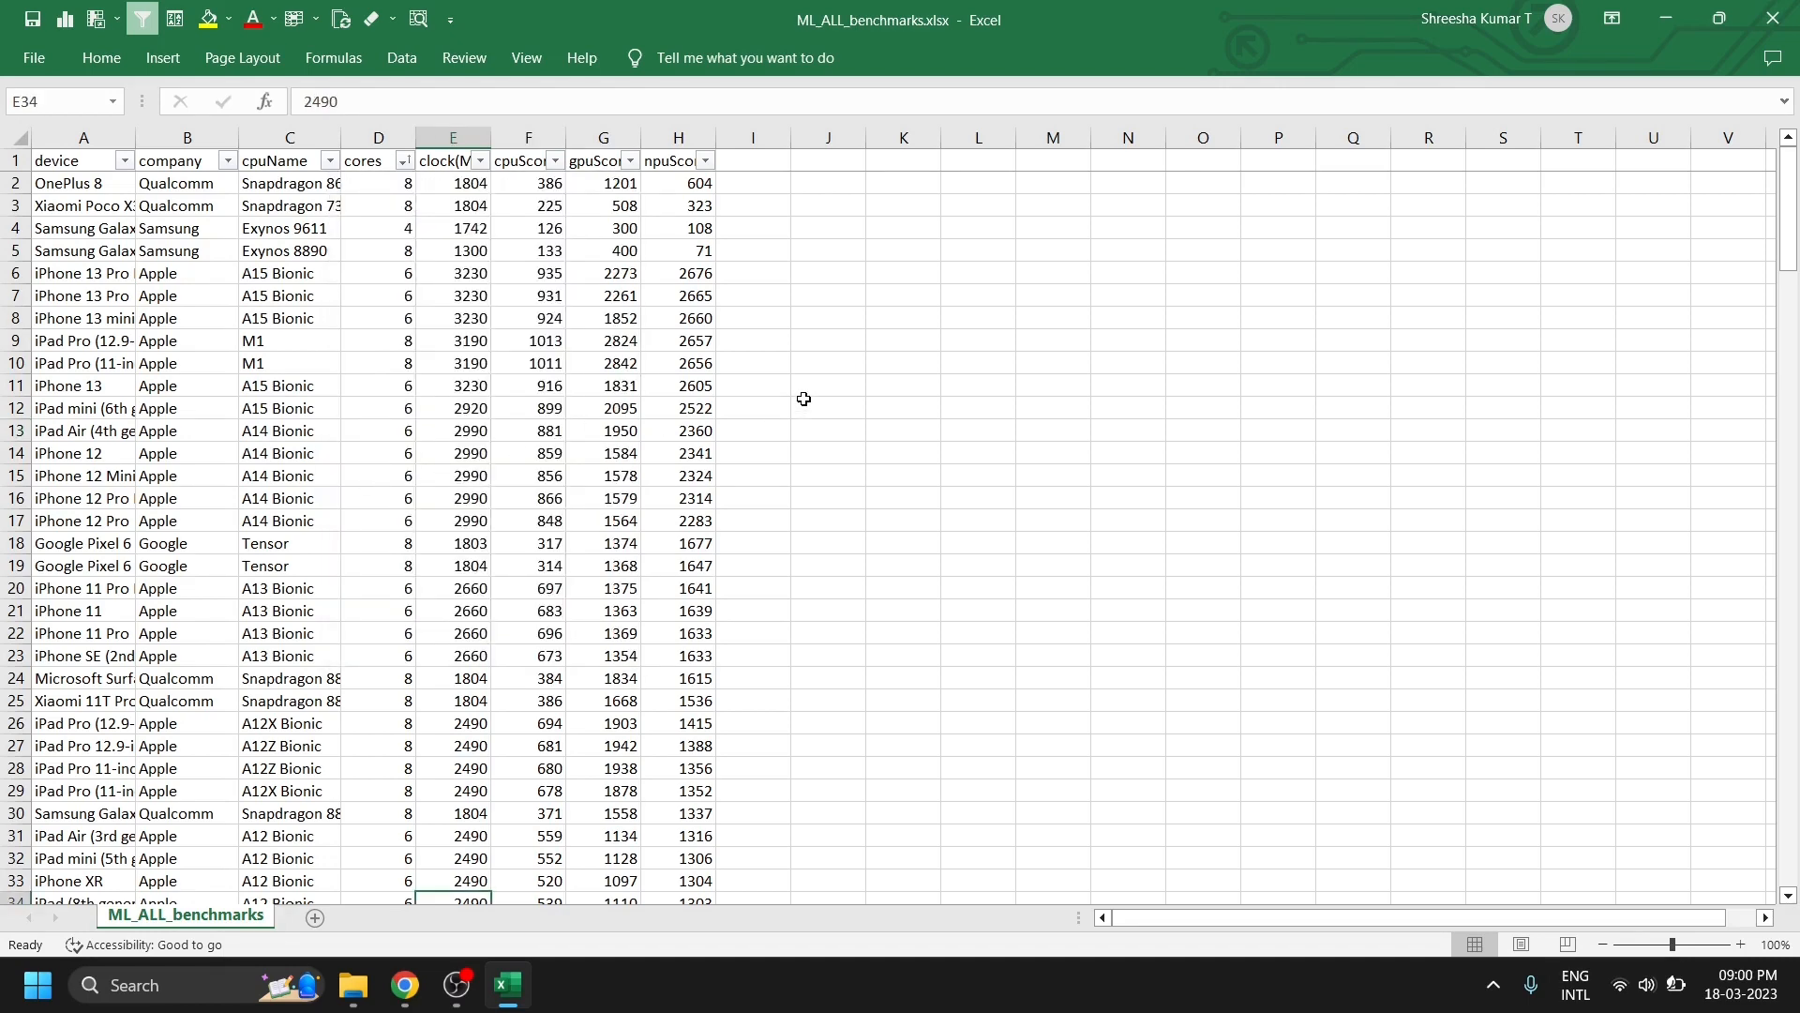
click(853, 138)
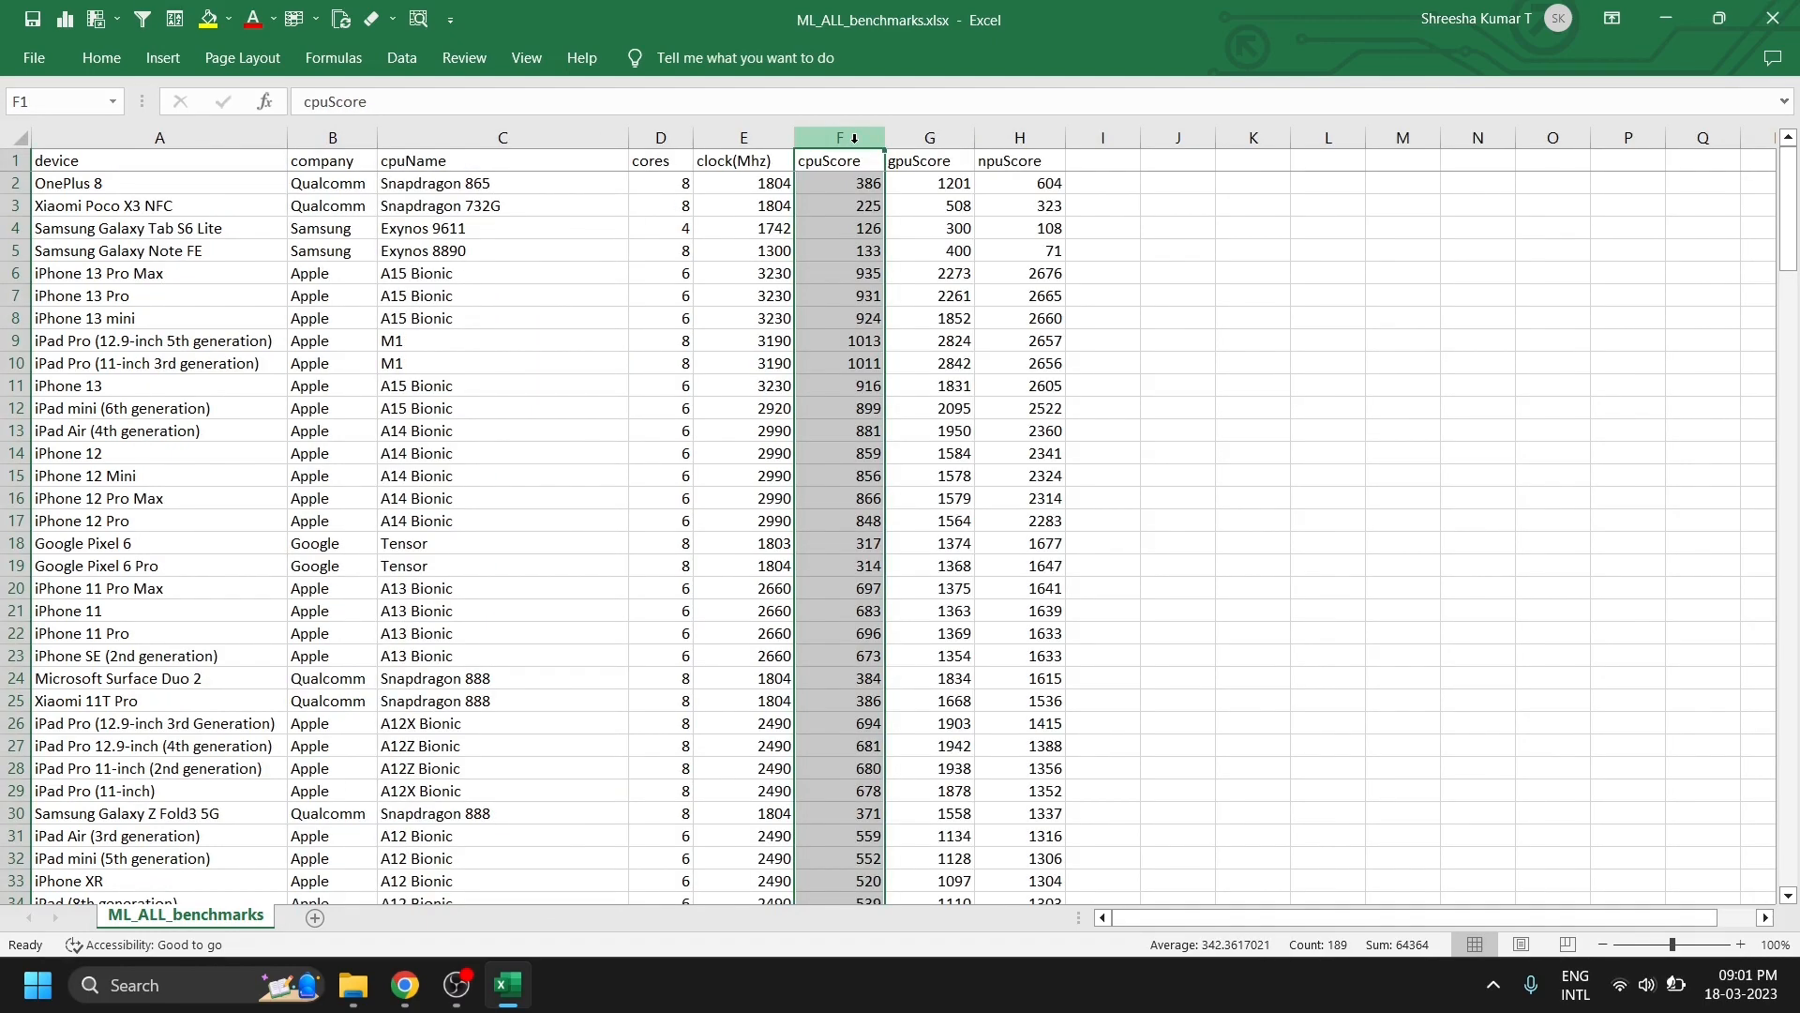
click(929, 138)
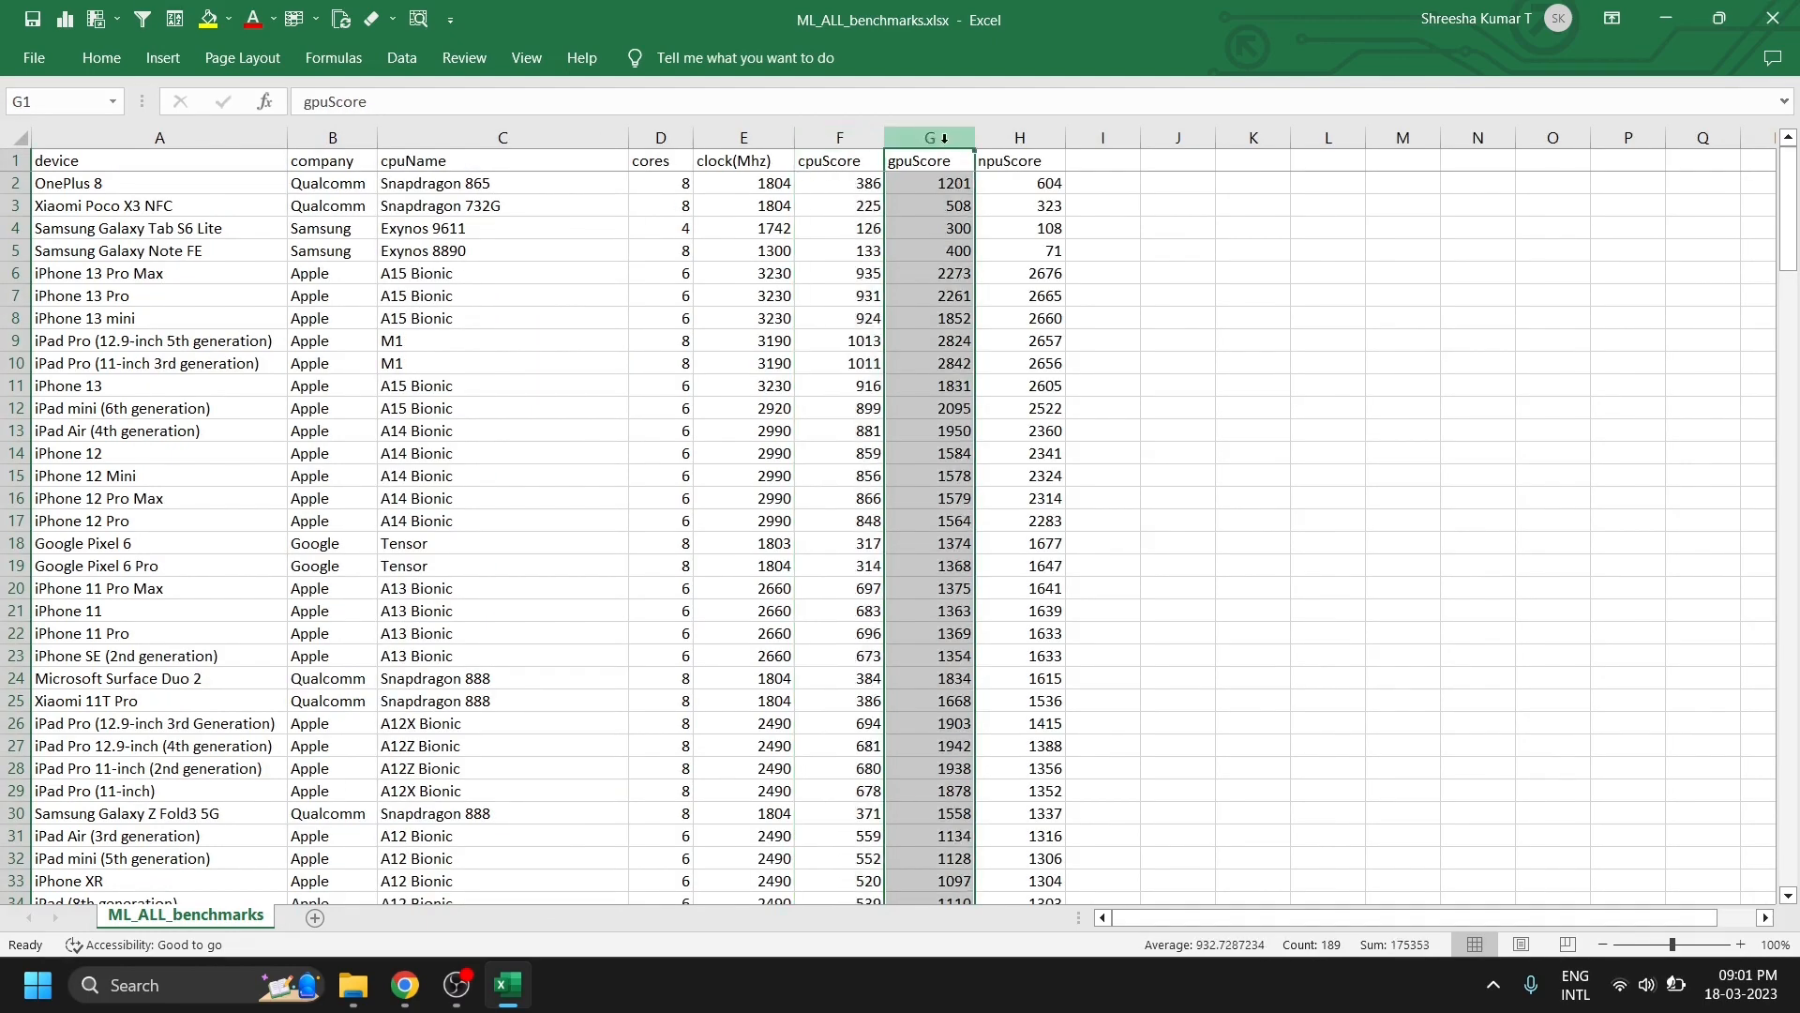
click(1046, 142)
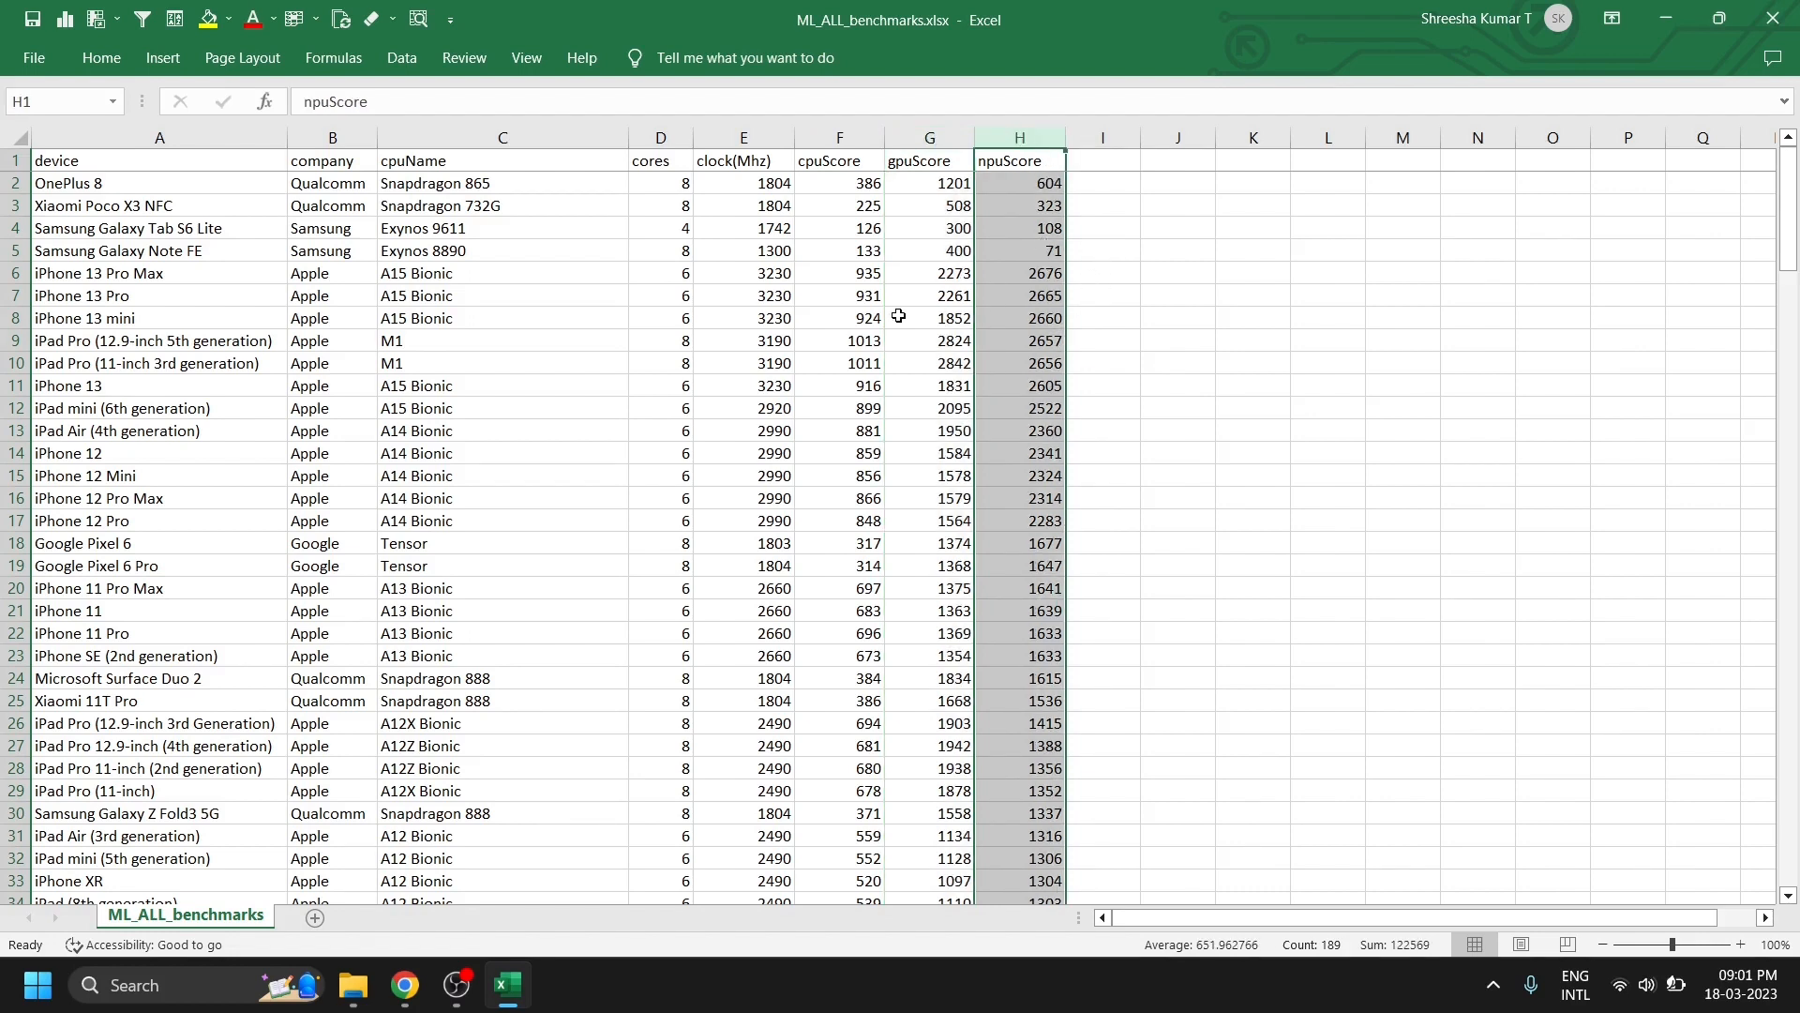
click(1265, 271)
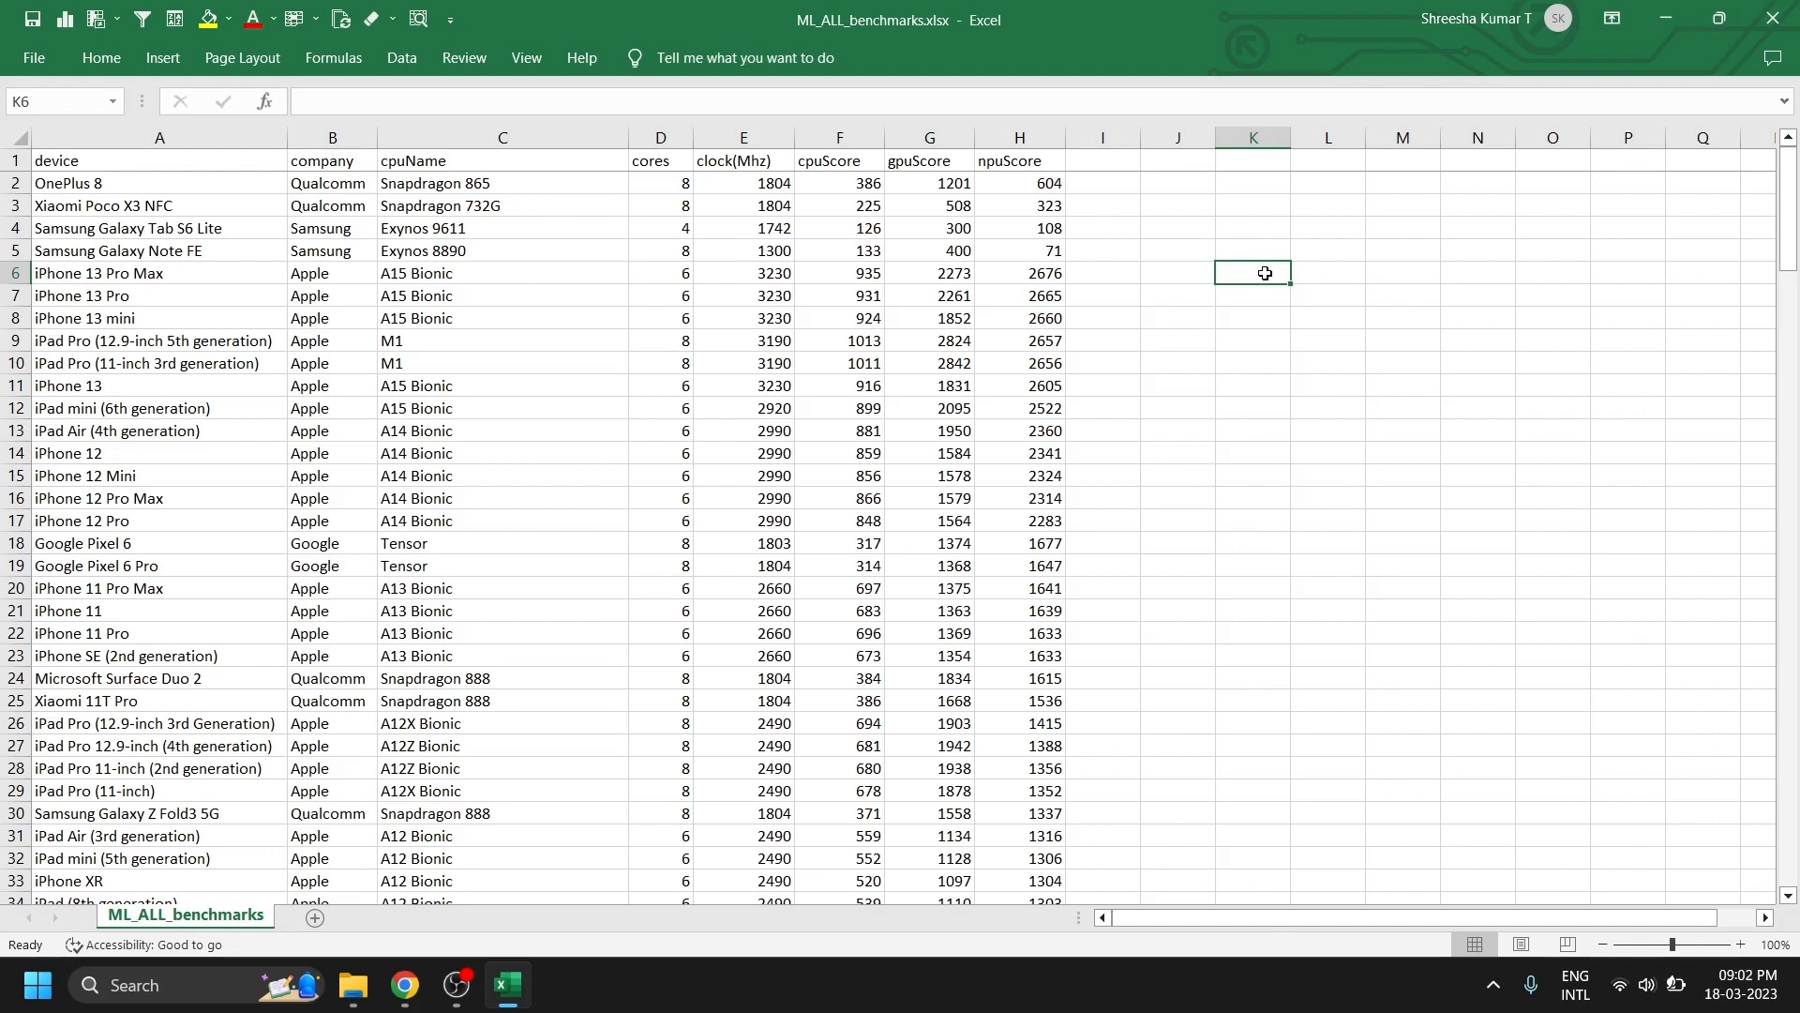
- Insert an empty column before each of the cpuScore, gpuScore and npuScore columns
right_click(861, 137)
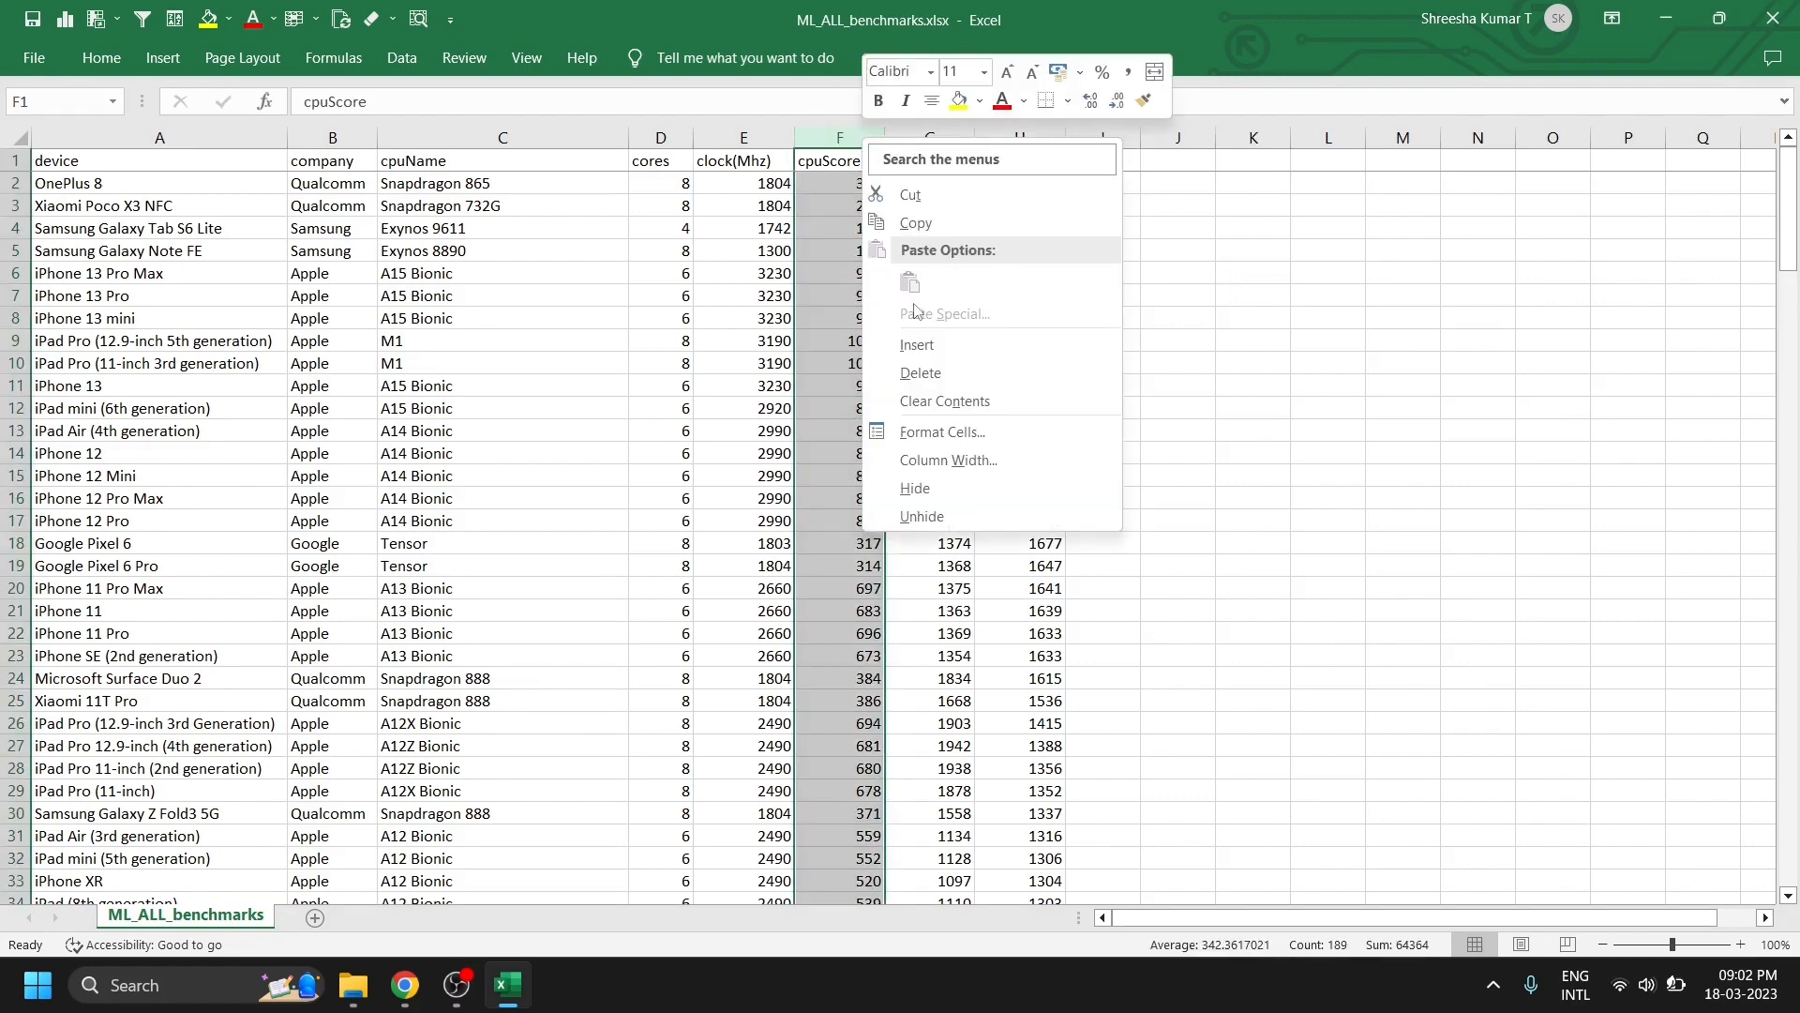
click(928, 343)
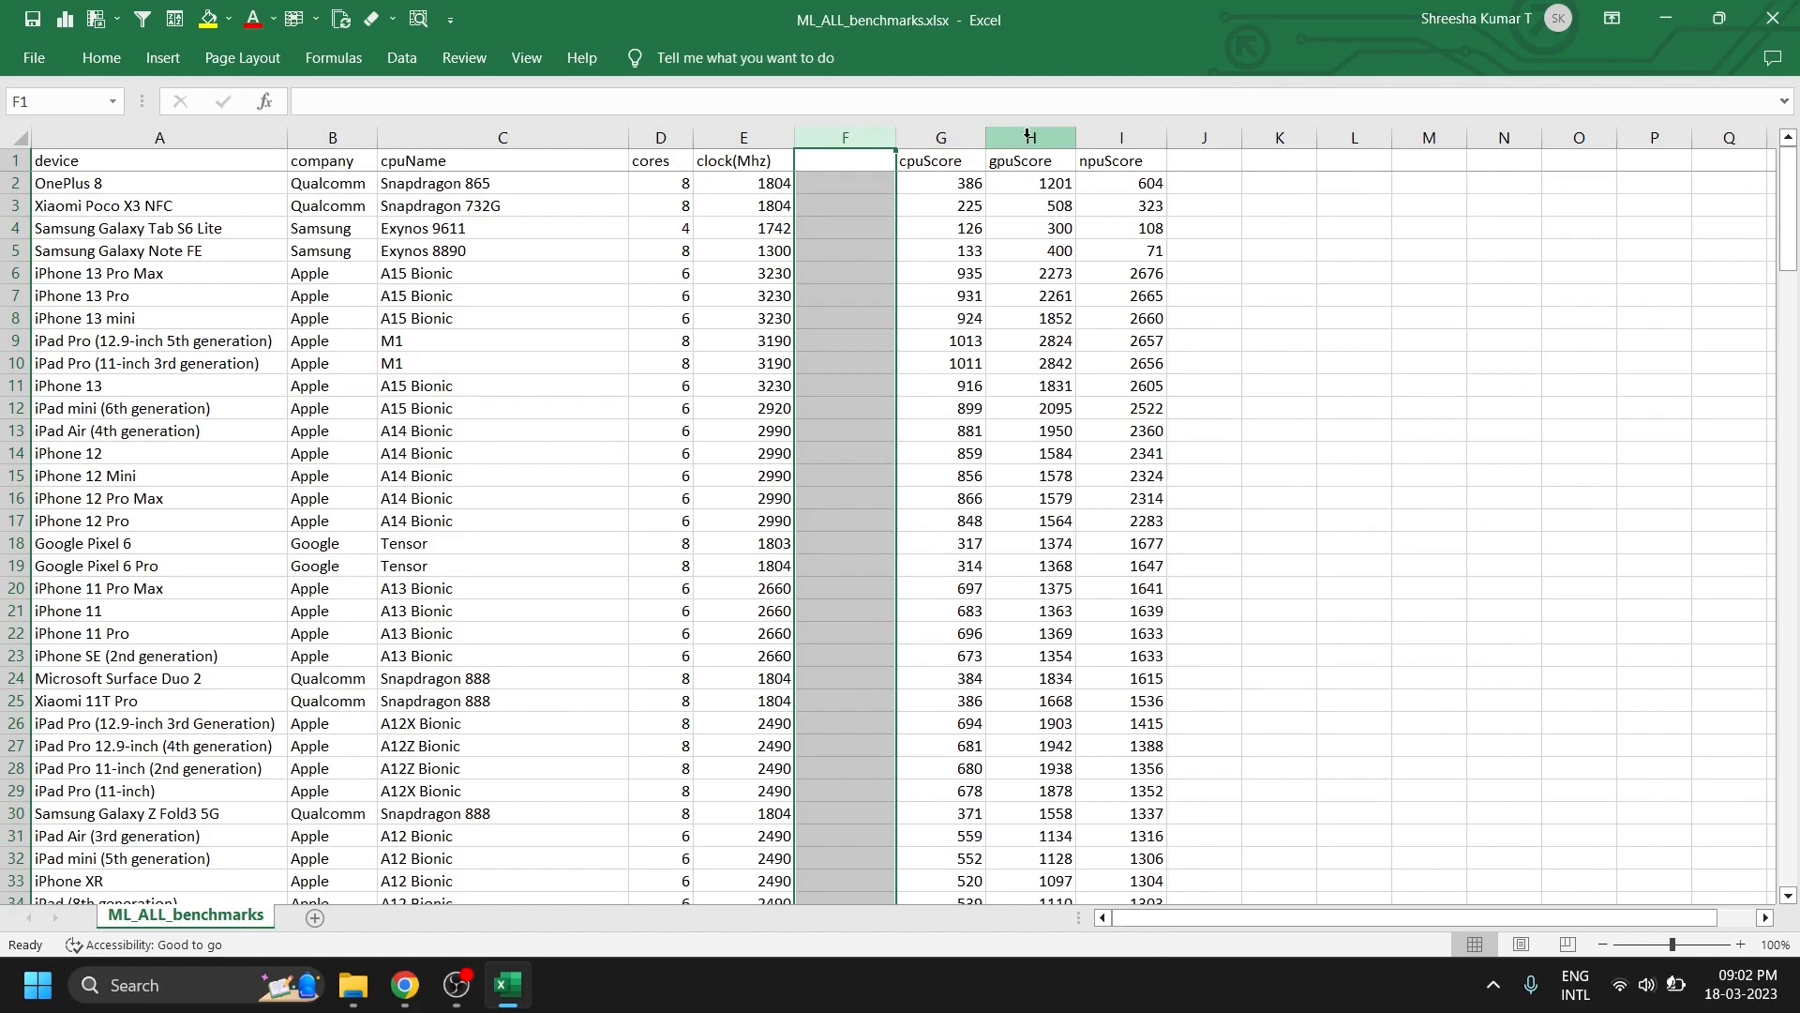
right_click(1032, 138)
click(1098, 346)
click(1196, 138)
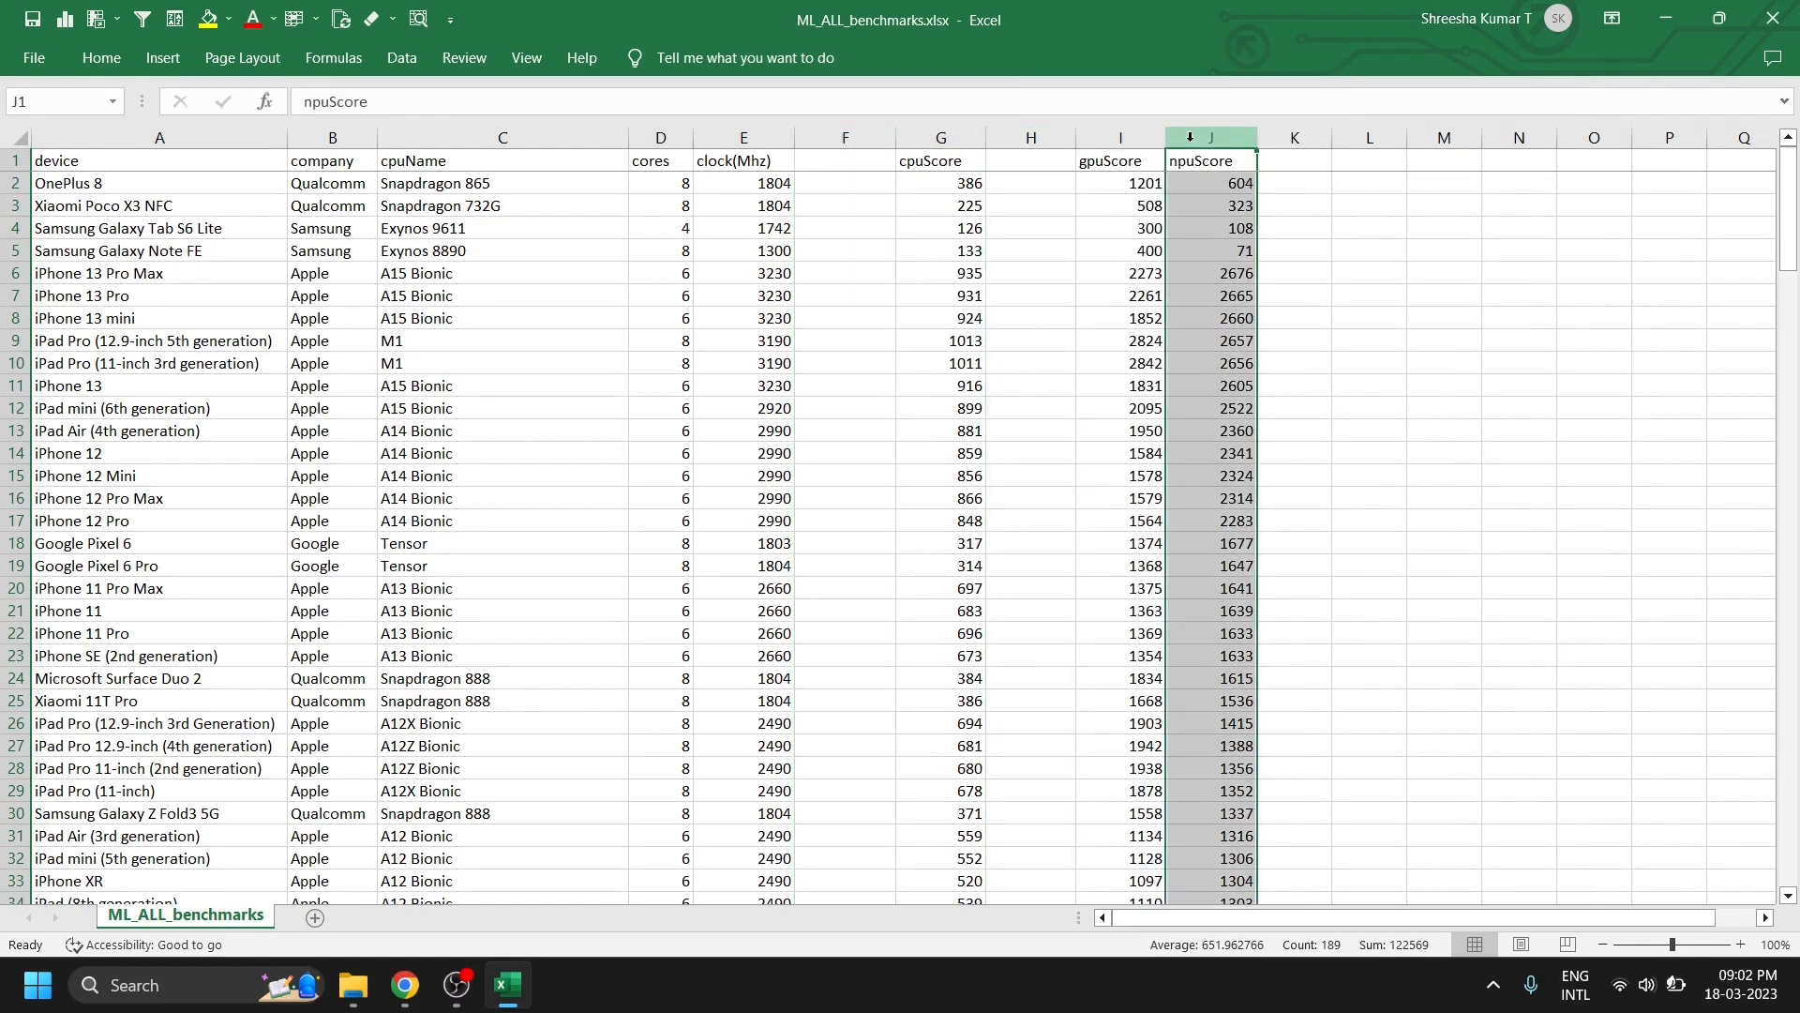
right_click(1193, 141)
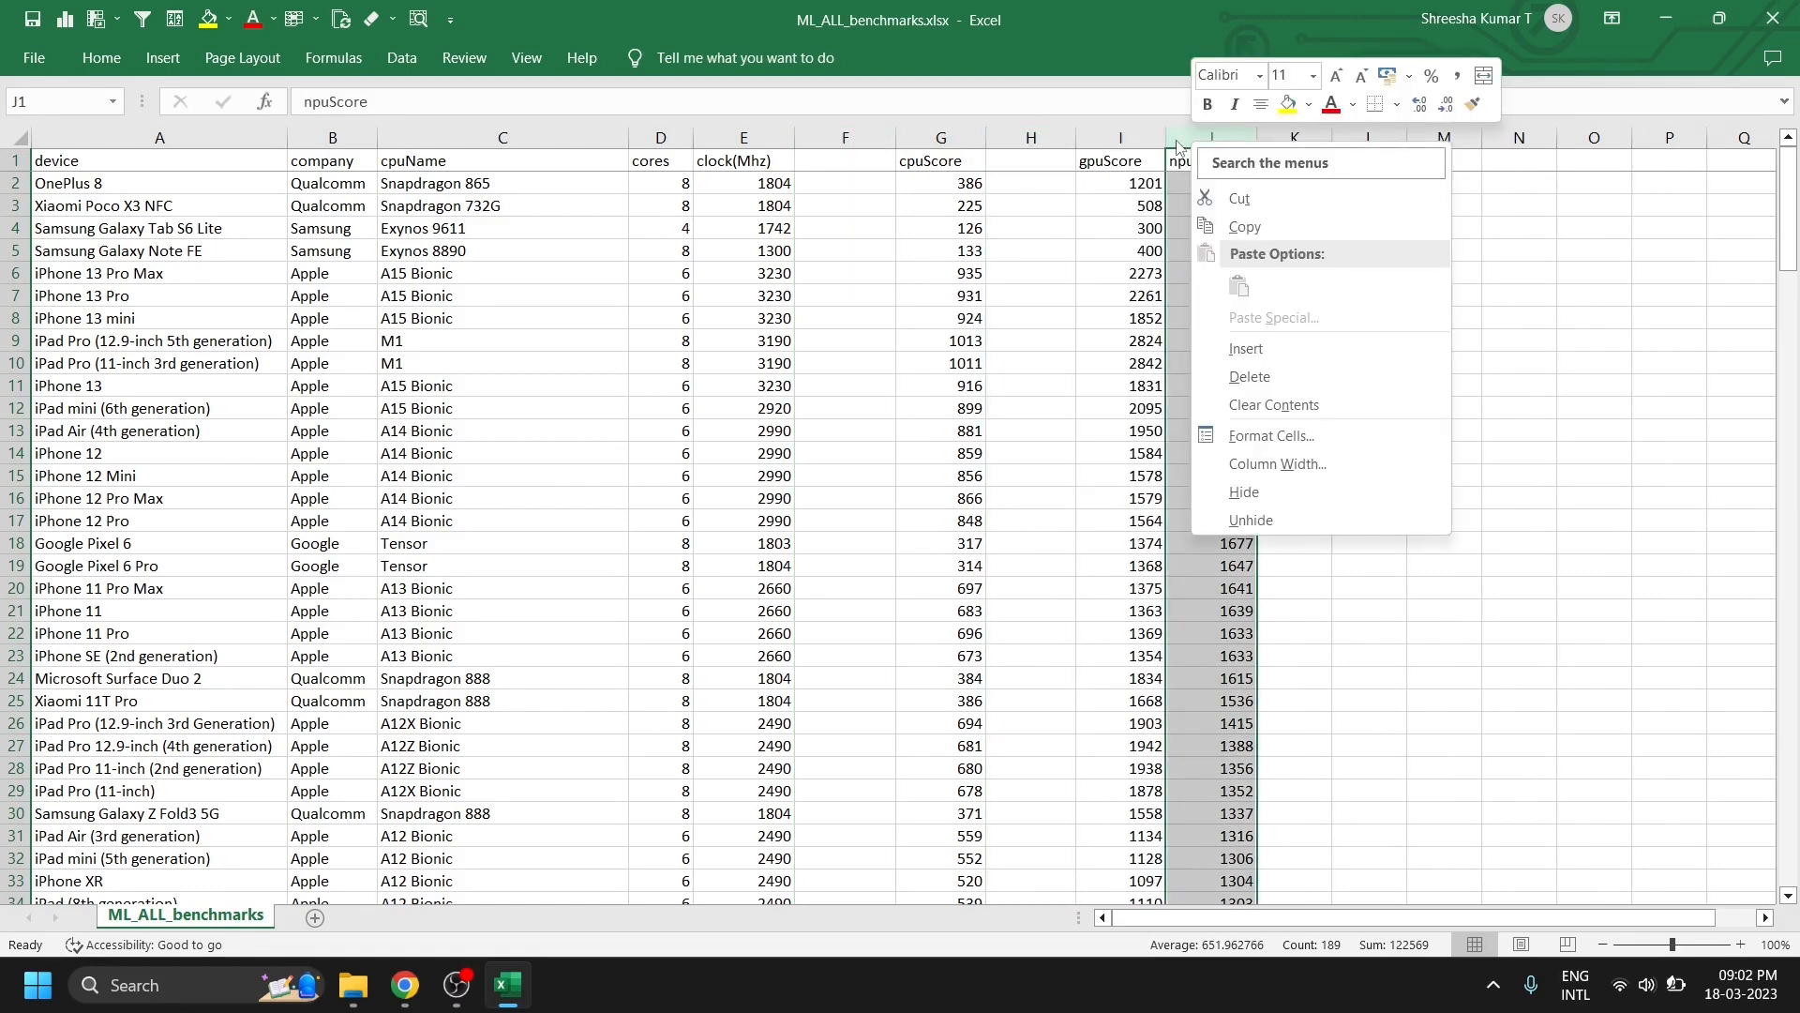
click(1130, 139)
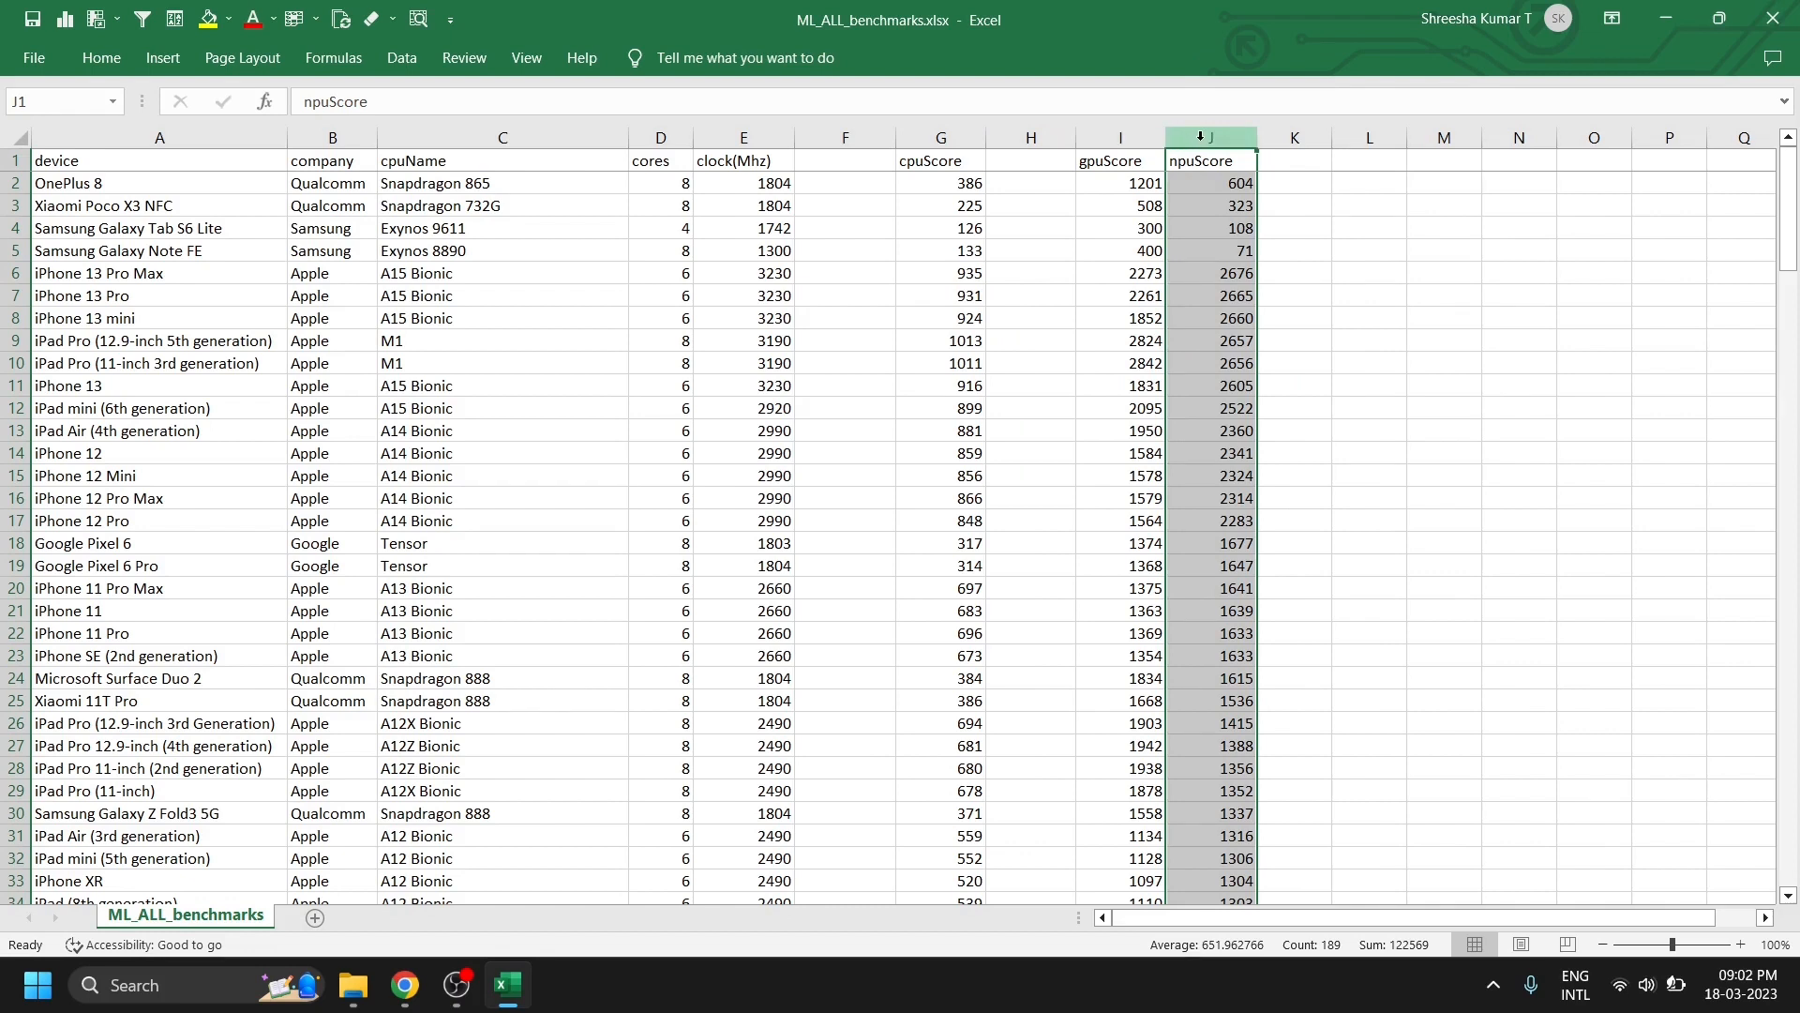
right_click(1200, 138)
click(1255, 352)
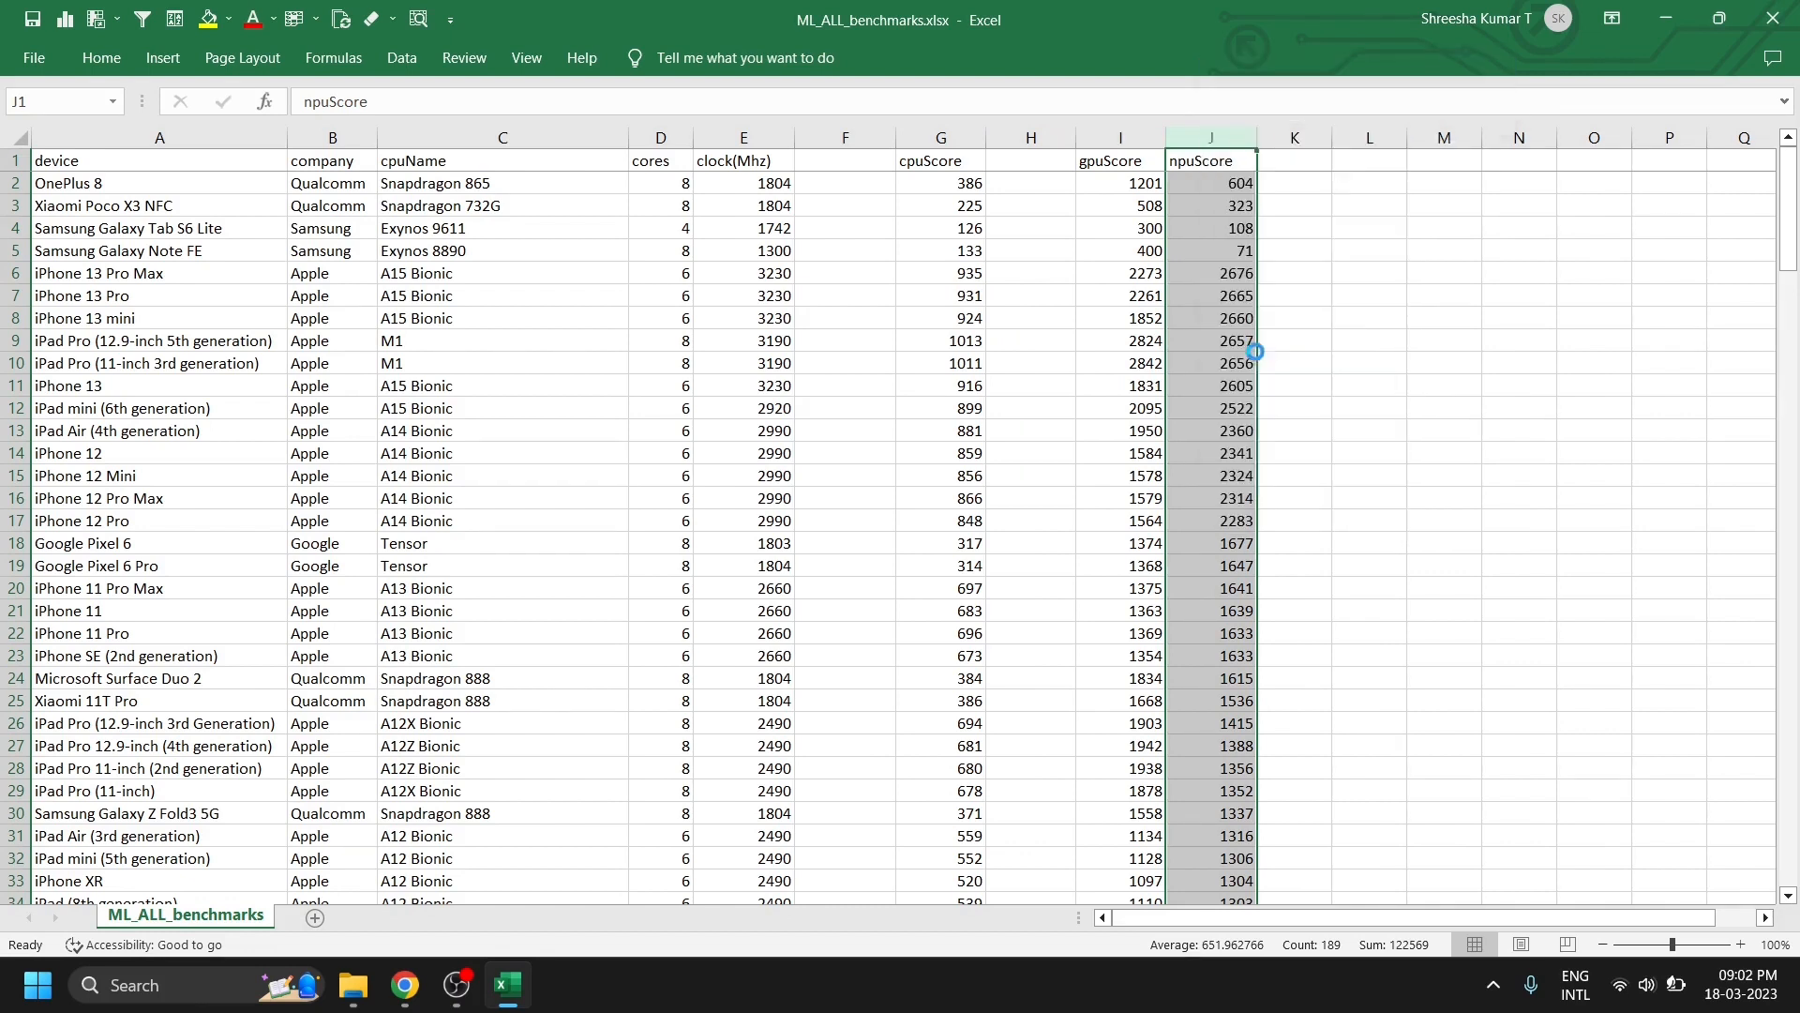
- Name the three new columns CPULevel in F1, GPULevel in H1 and NPULevel in J1
key(Left)
key(Left)
key(Left)
key(Left)
text(CPU)
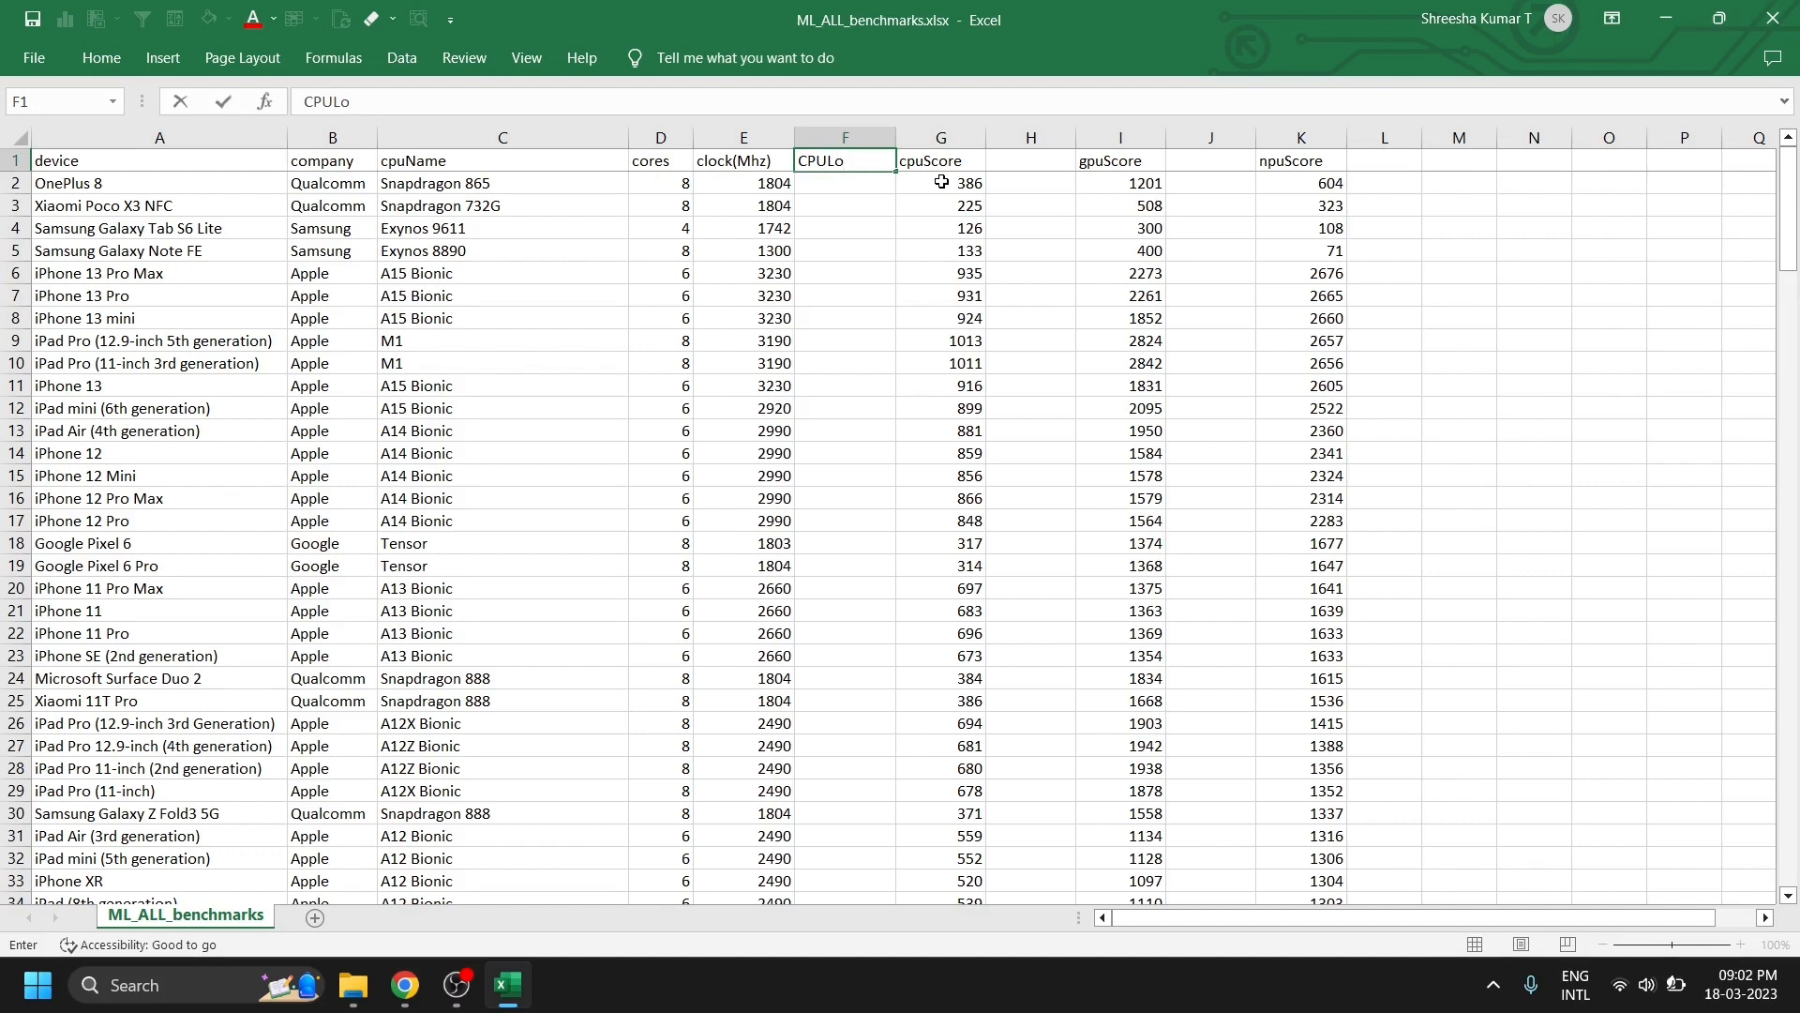
text(Level)
click(1045, 159)
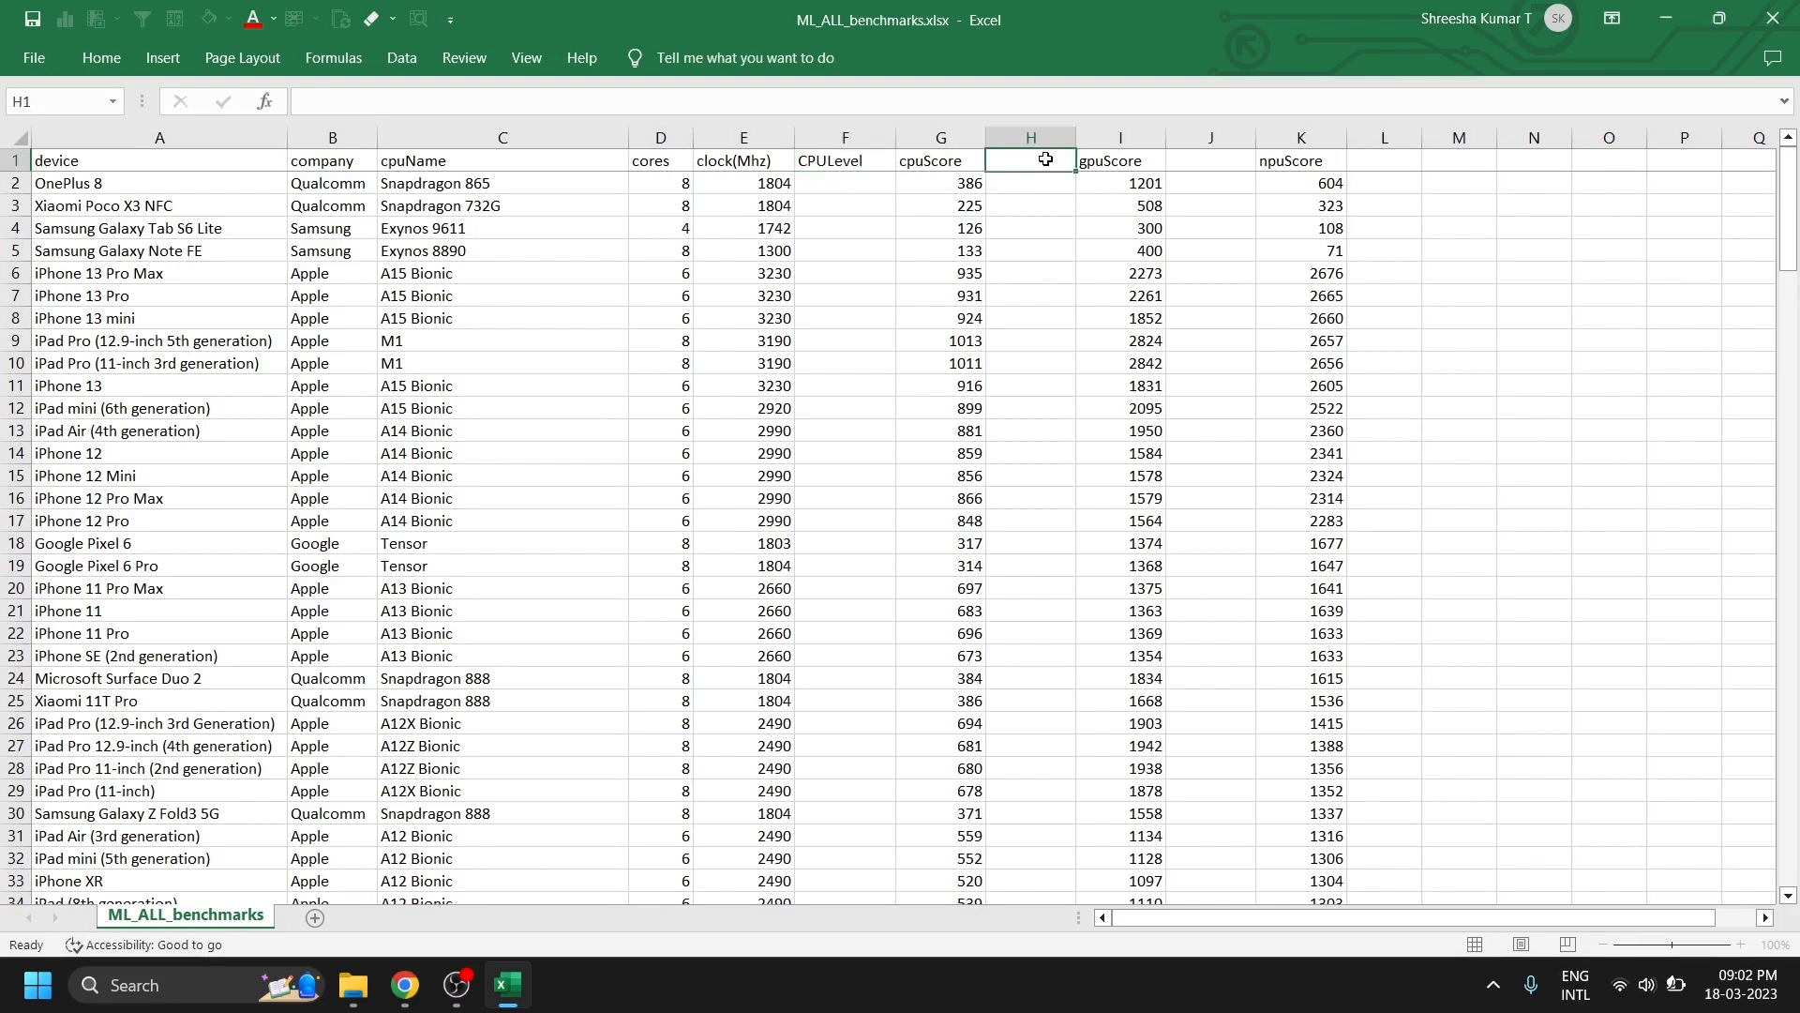
text(G)
text(U)
text(PULevel)
click(1190, 155)
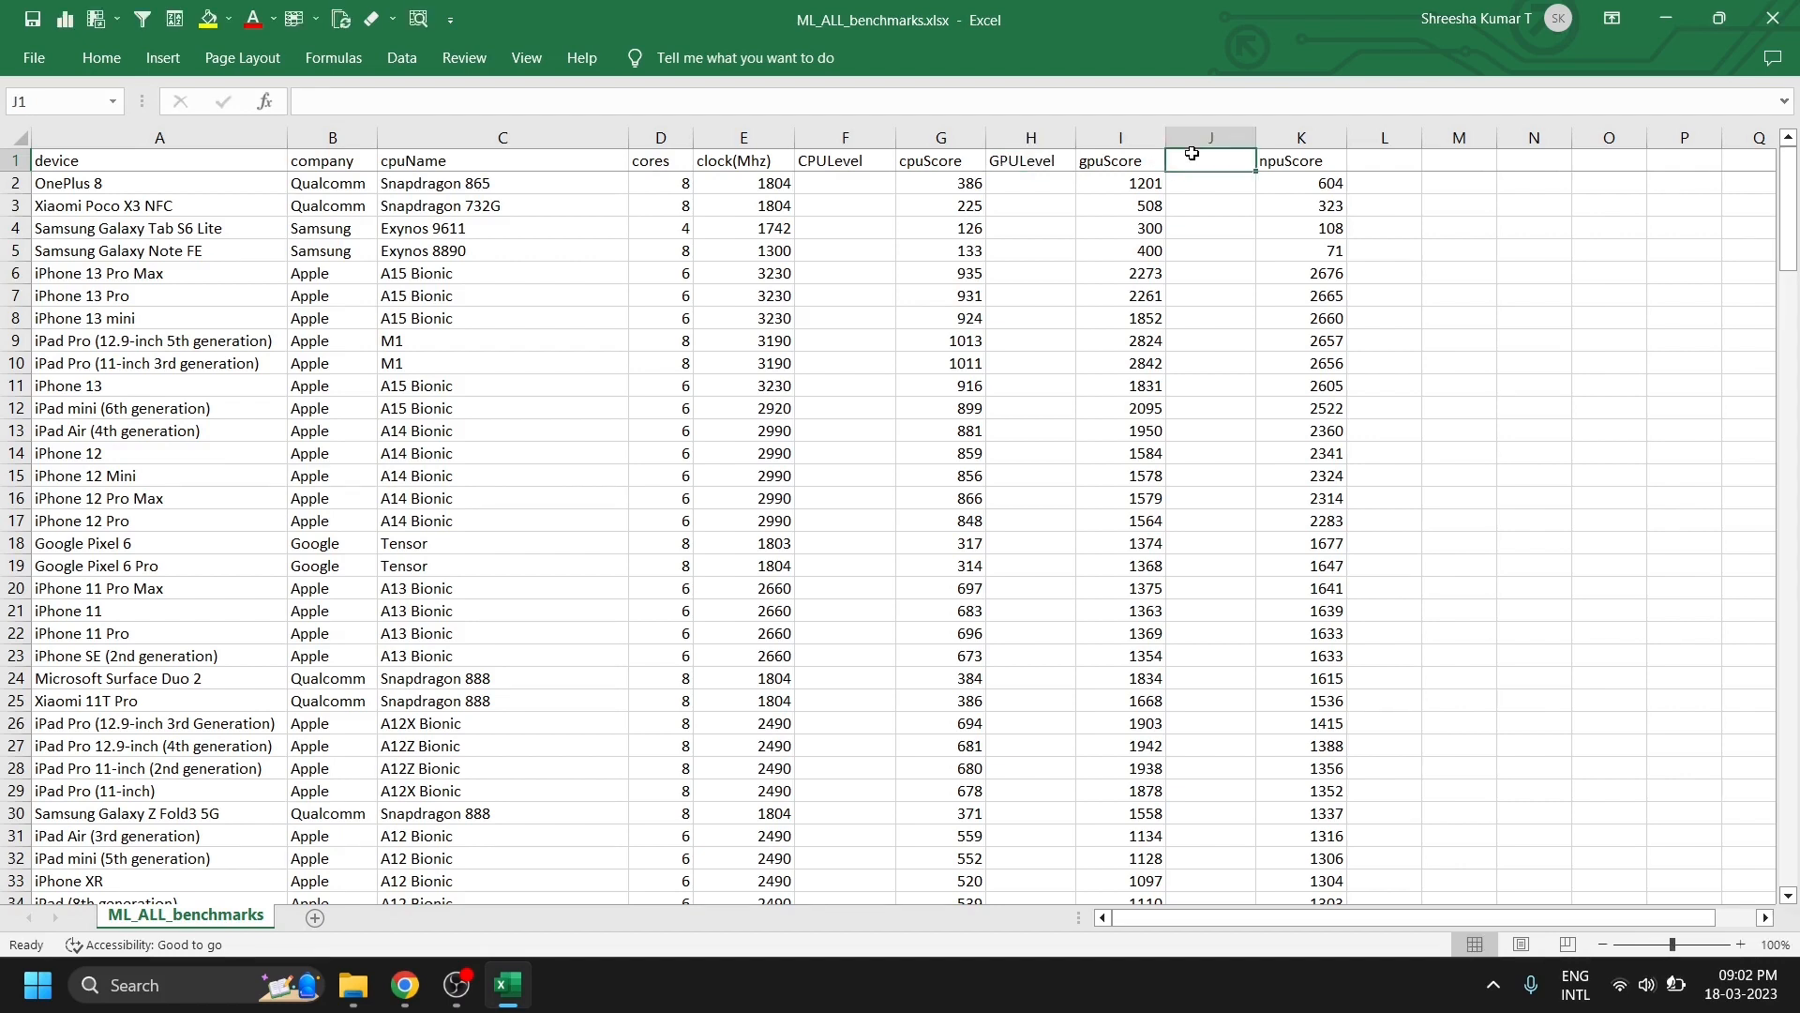
text(NPULevel)
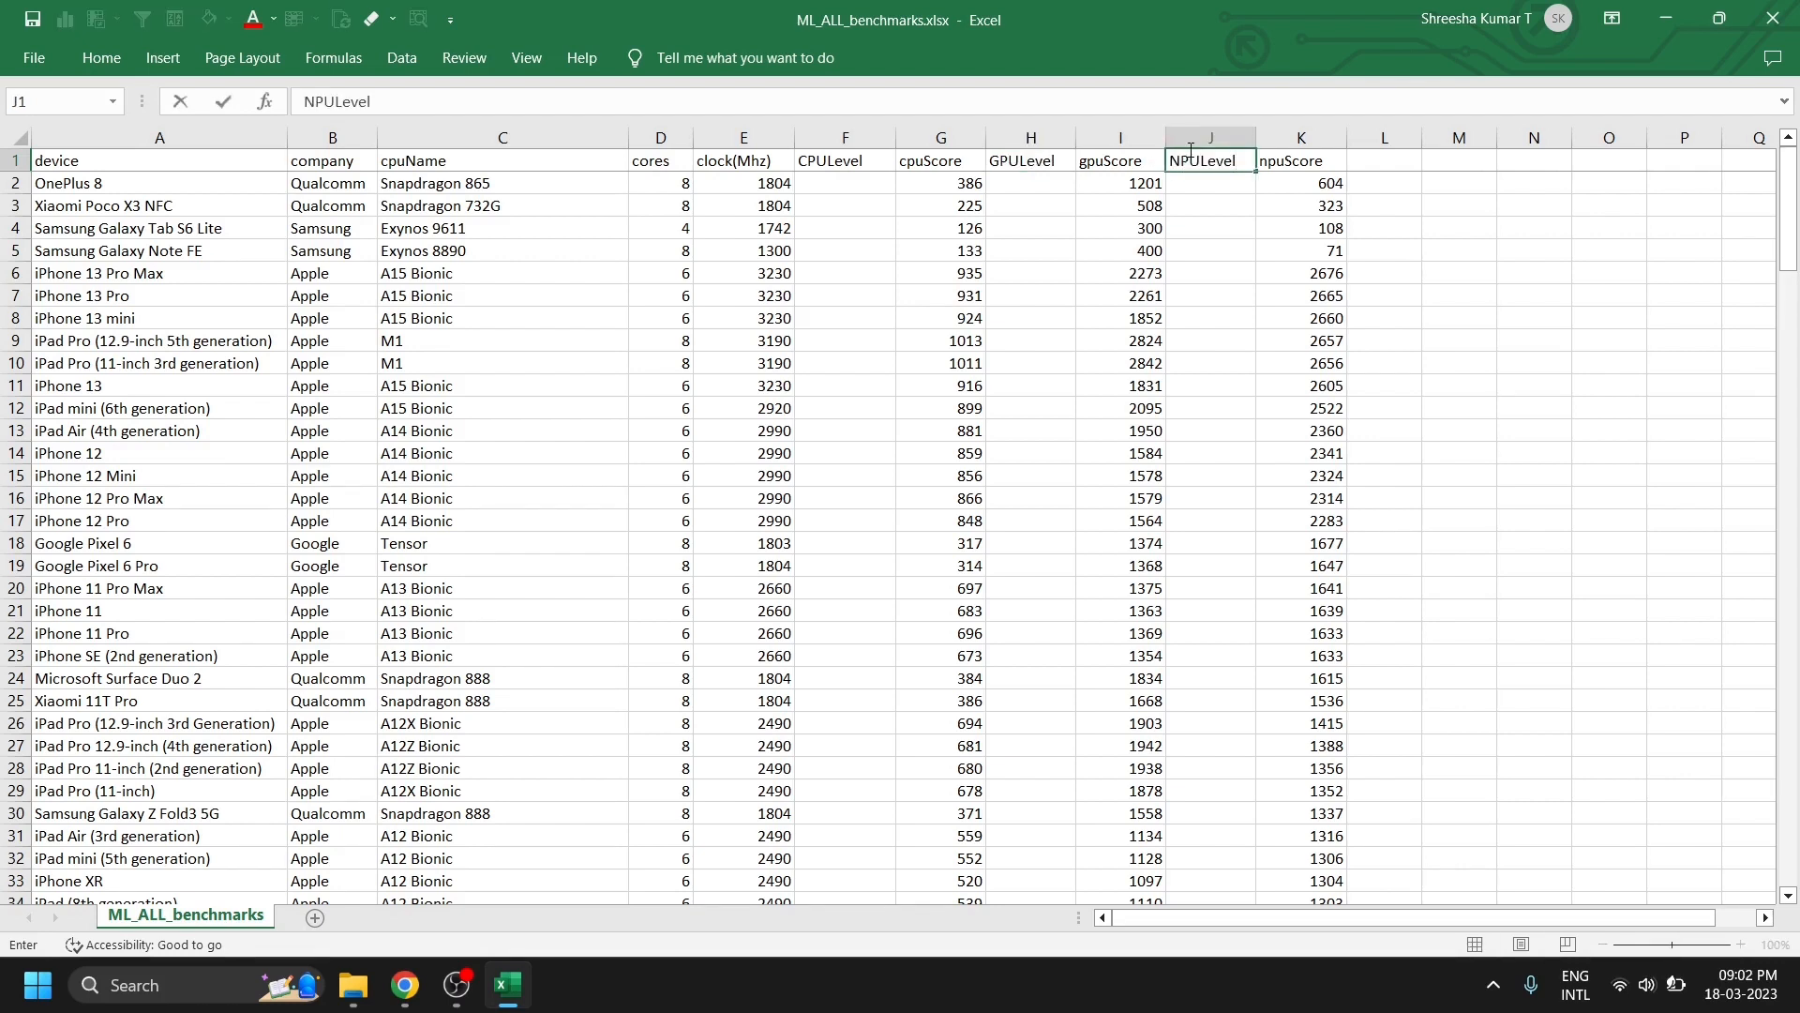
click(1198, 244)
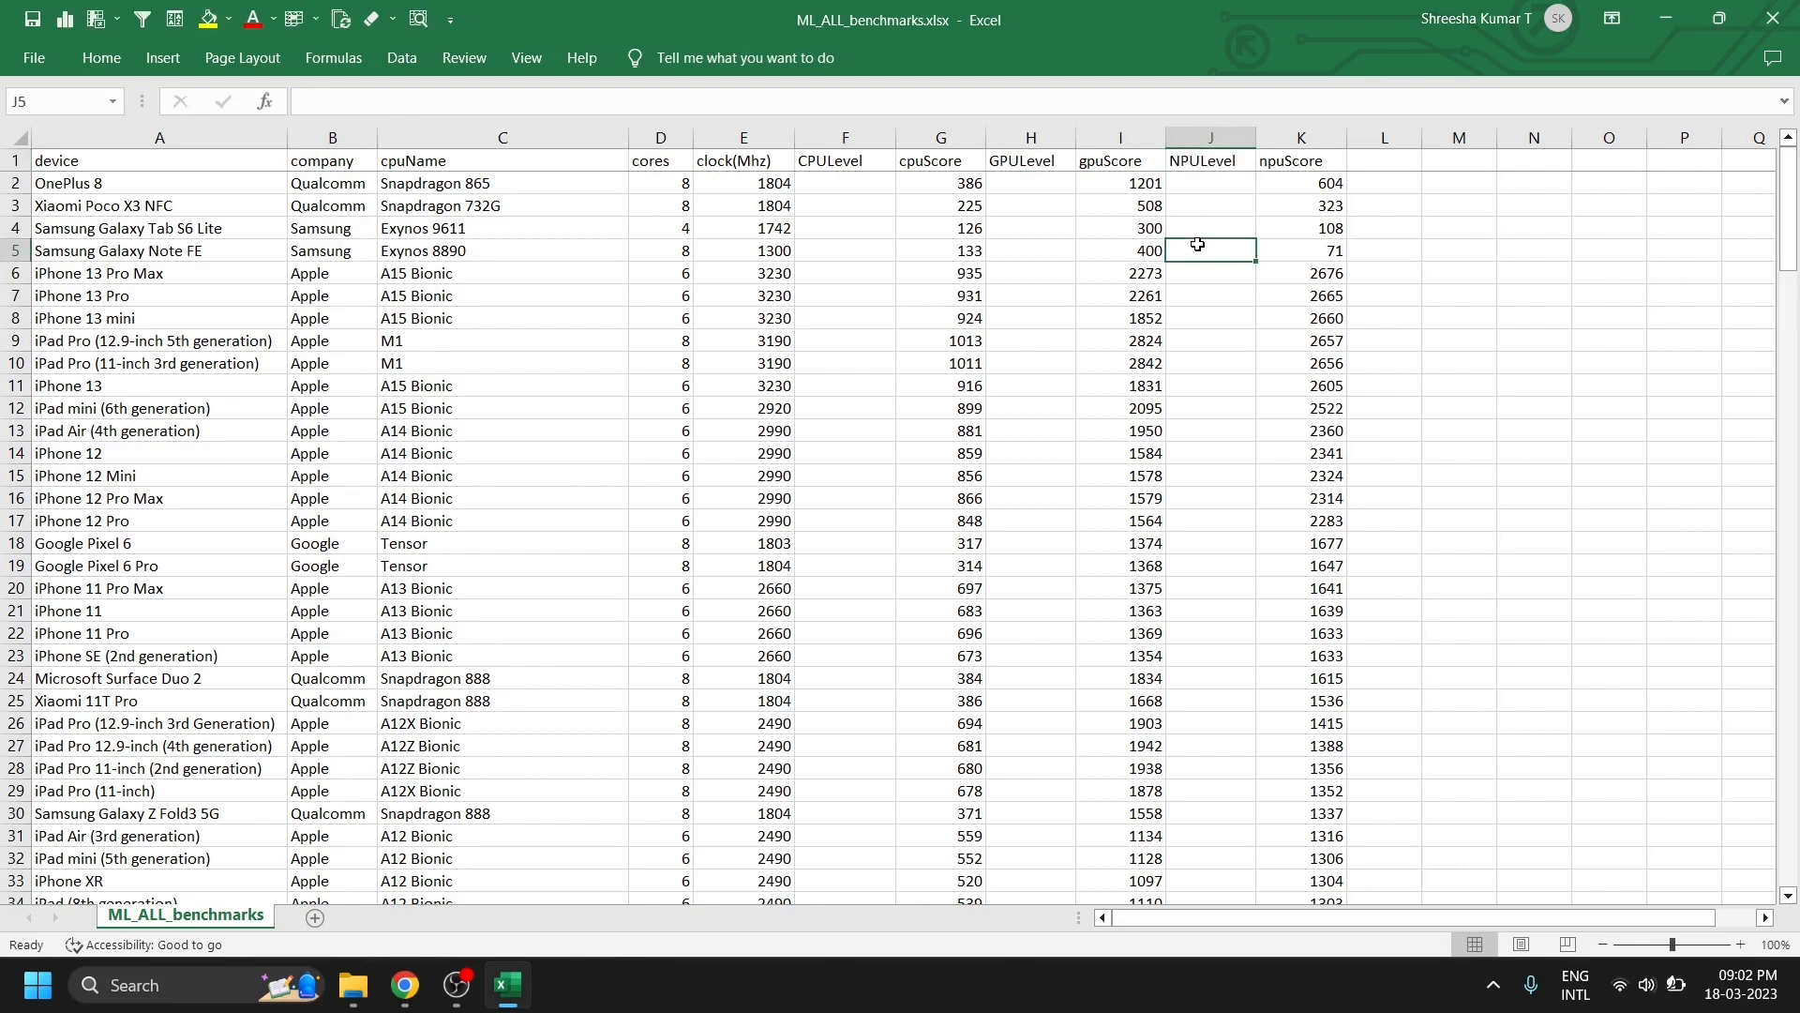
click(1066, 210)
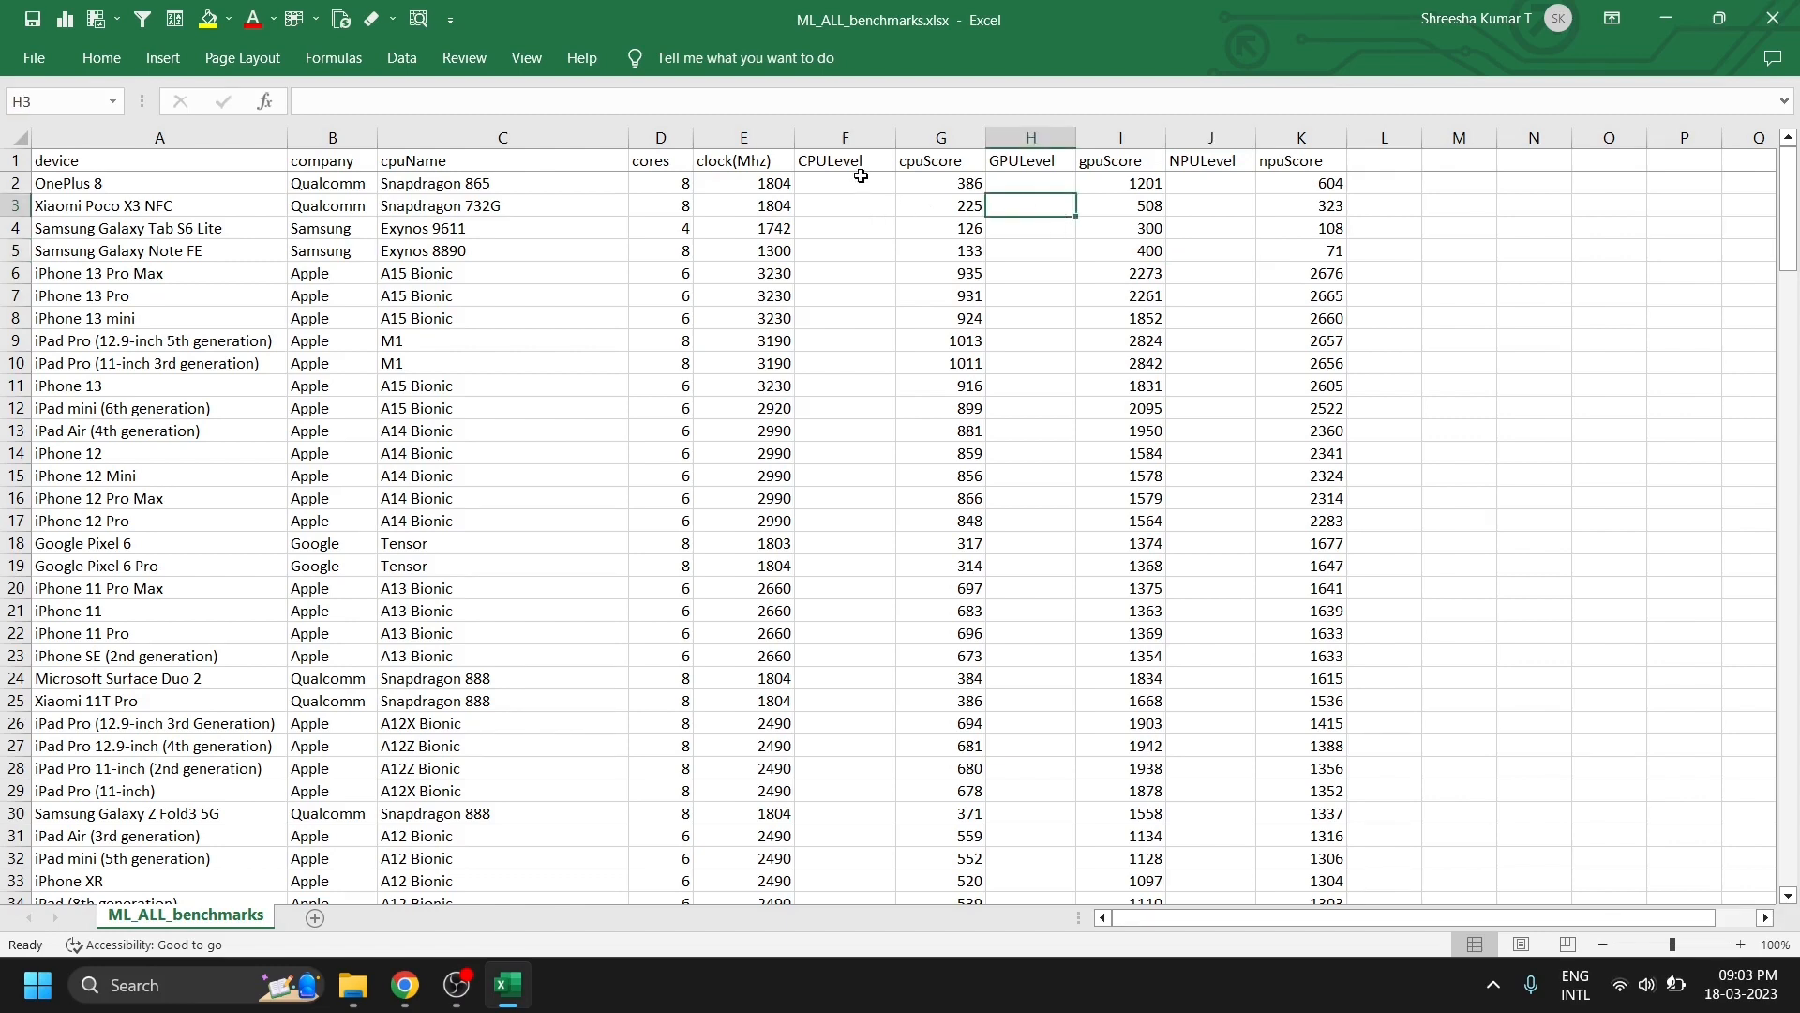
click(814, 190)
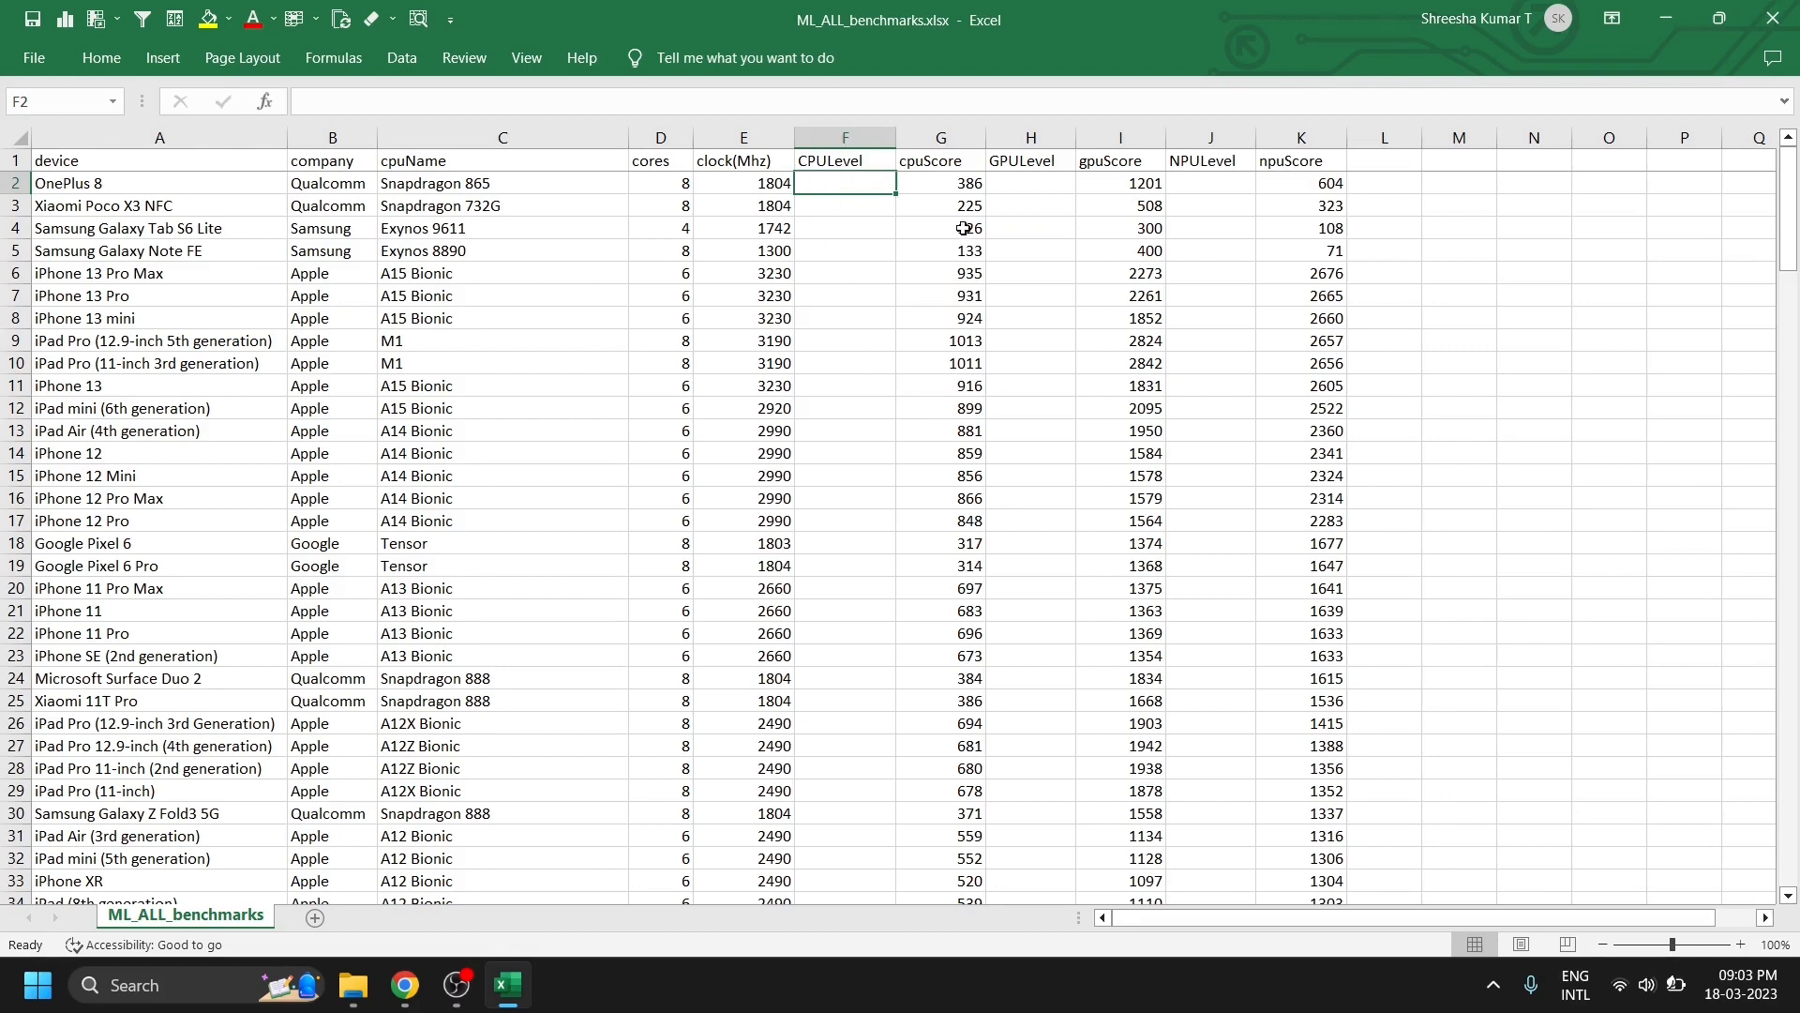
- Filter the cpuScore column to blanks only, remove the leftover yellow fill from D190 and take the filter off again
click(958, 143)
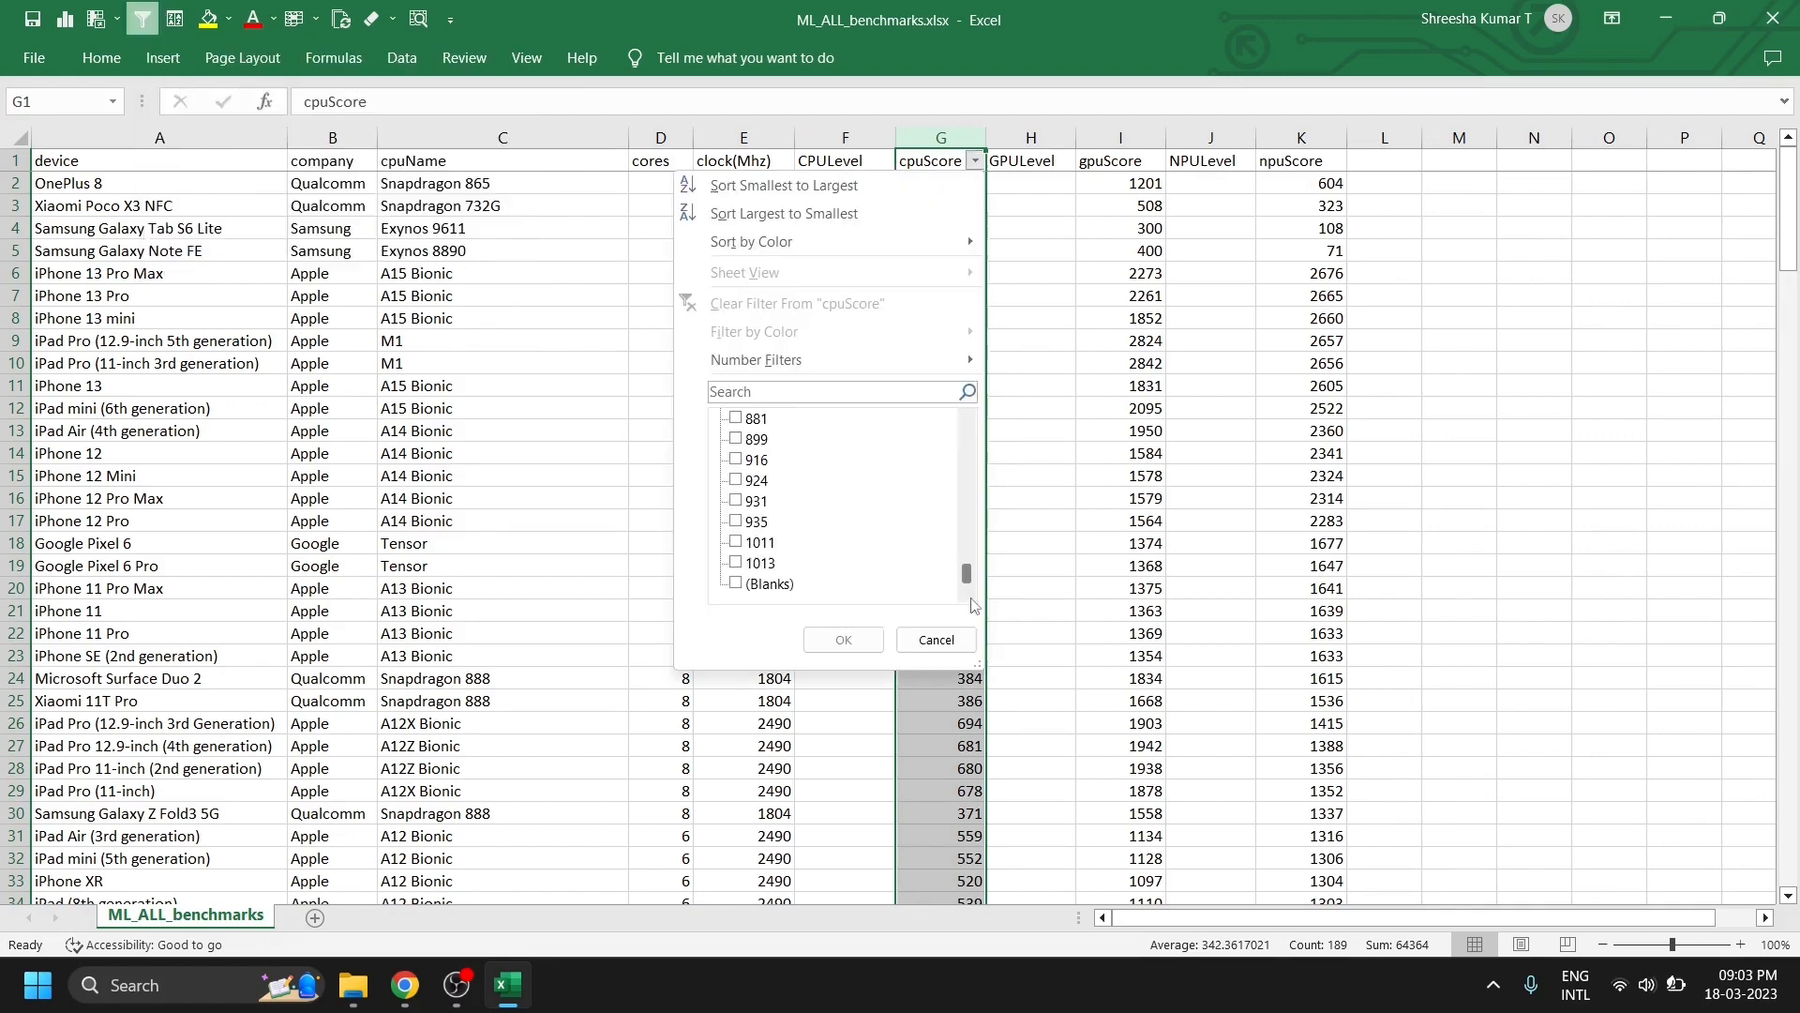
click(736, 583)
click(842, 636)
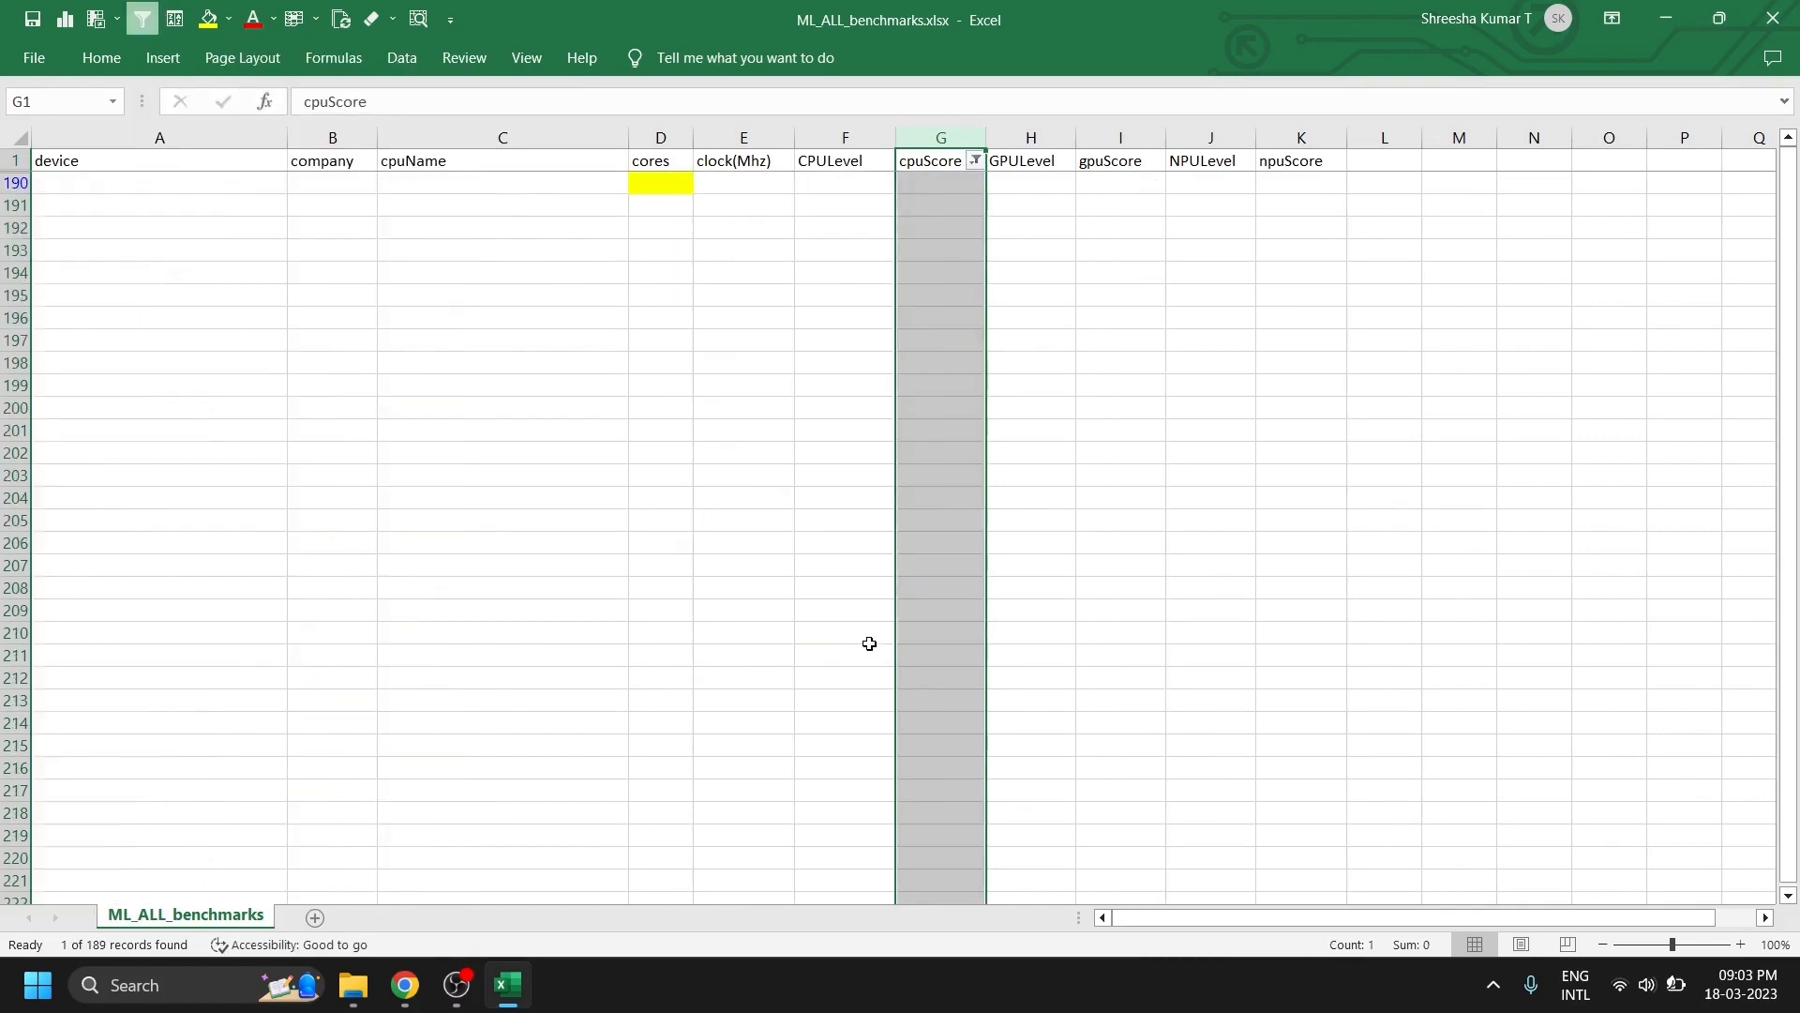
click(661, 186)
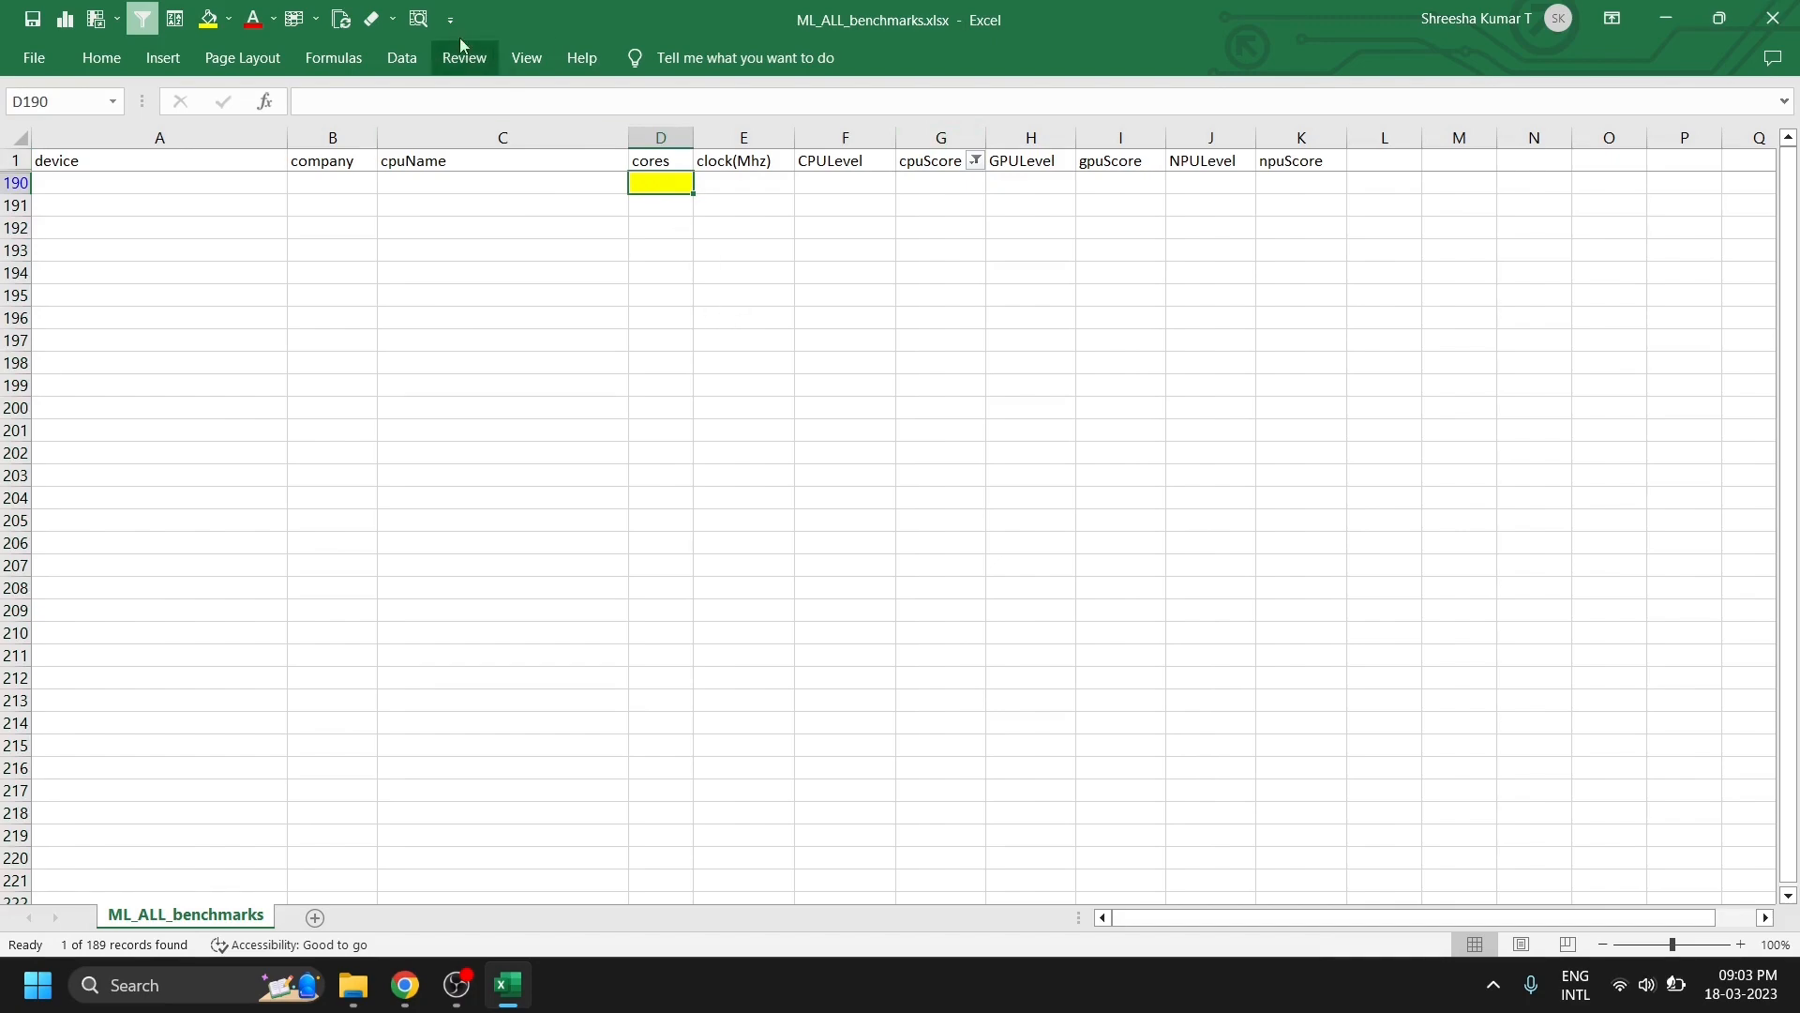
key(ctrl+z)
key(ctrl+z)
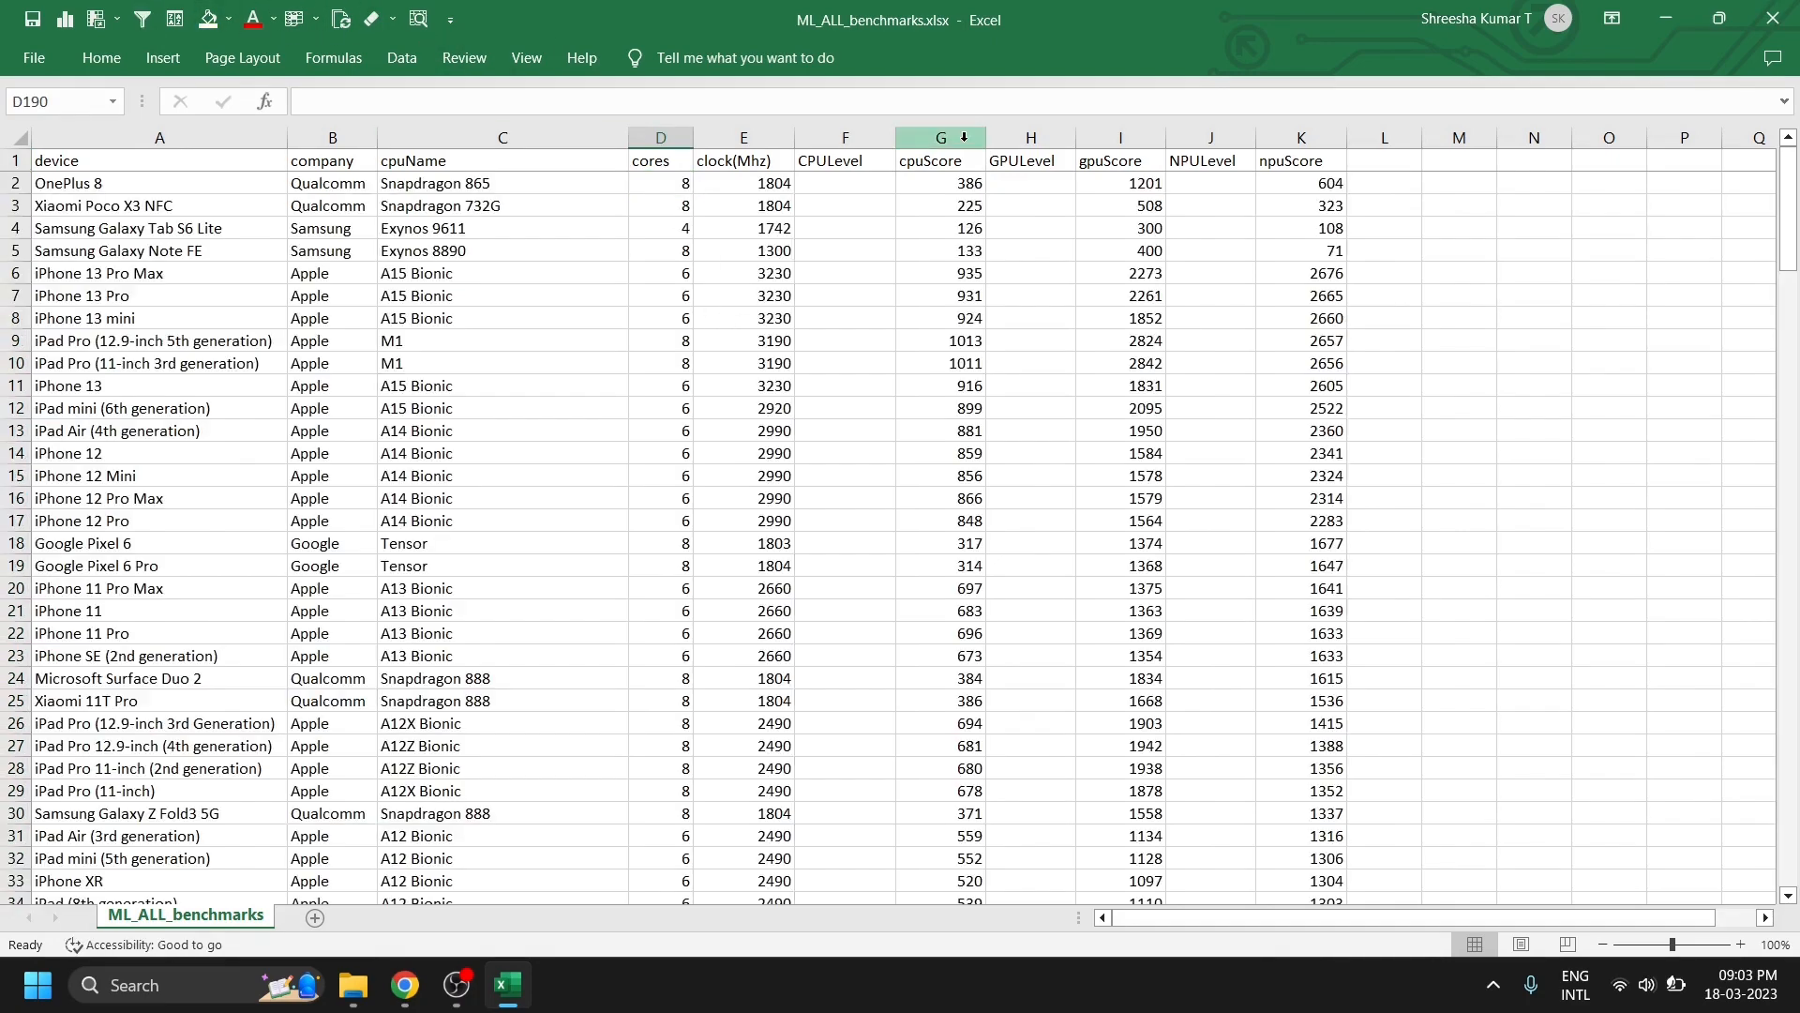
- Filter-enable the cpuScore column and check the full range of scores in its filter value list
click(141, 18)
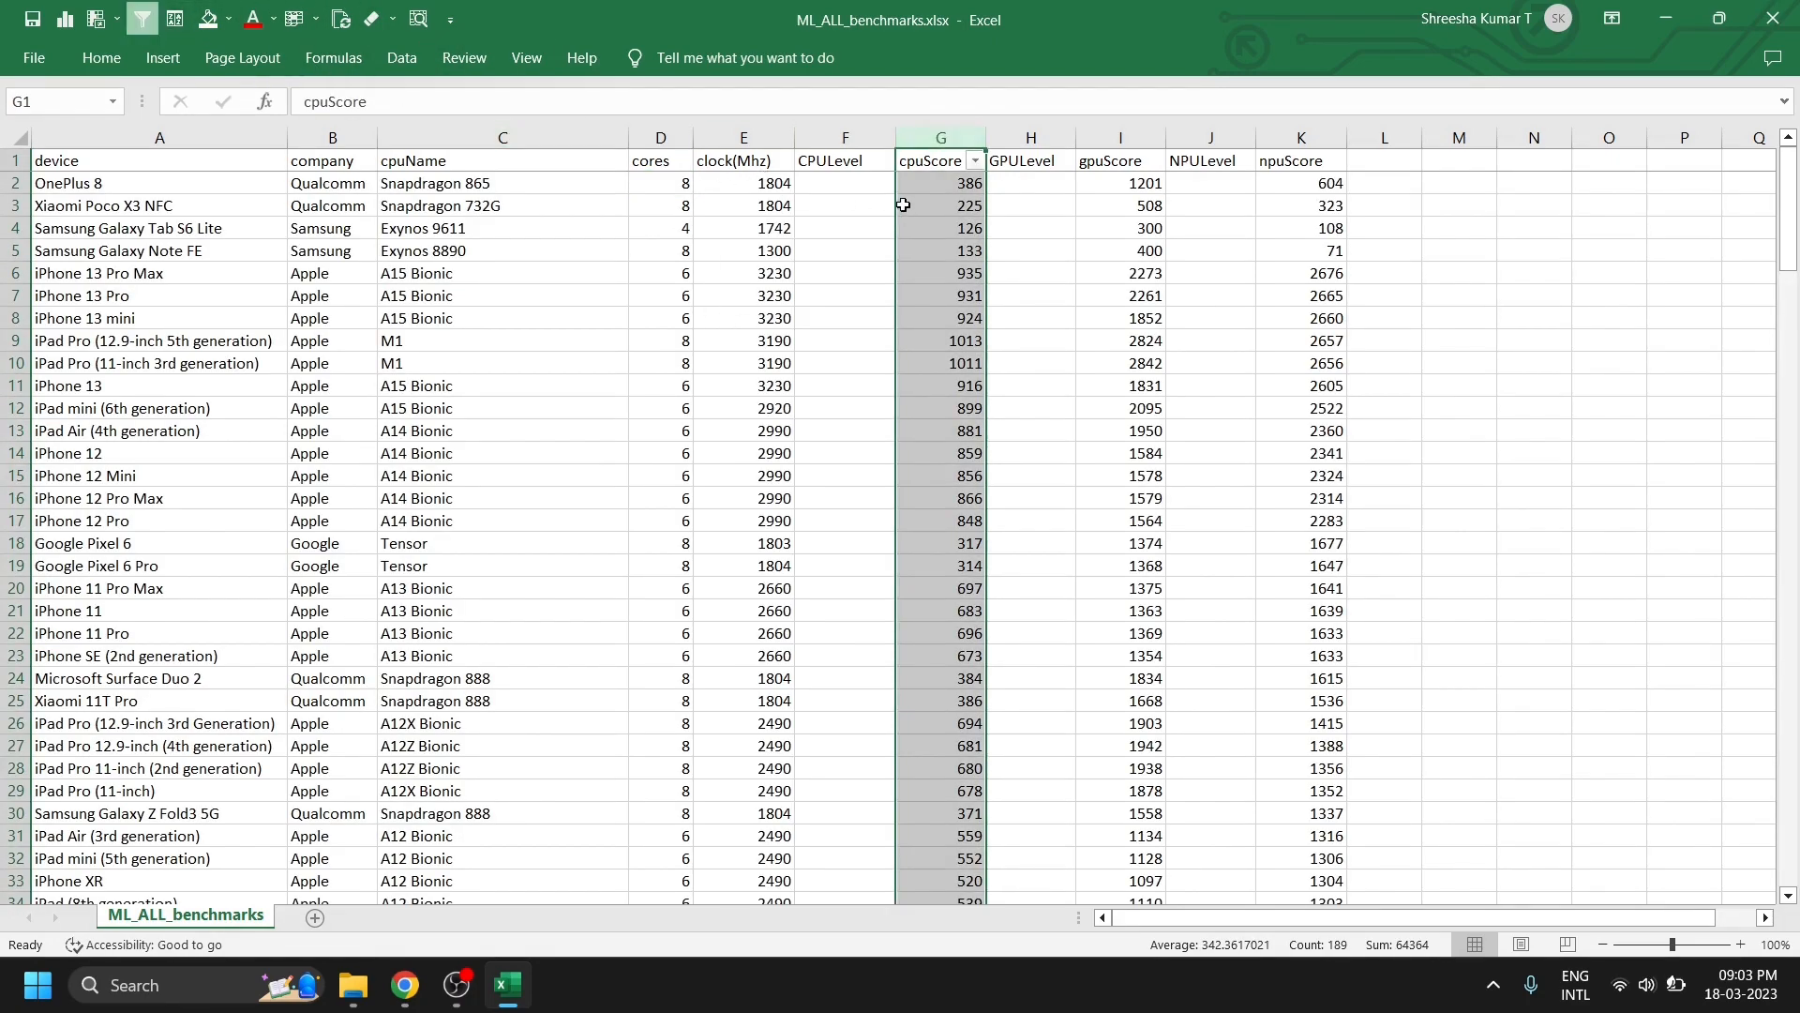
click(976, 161)
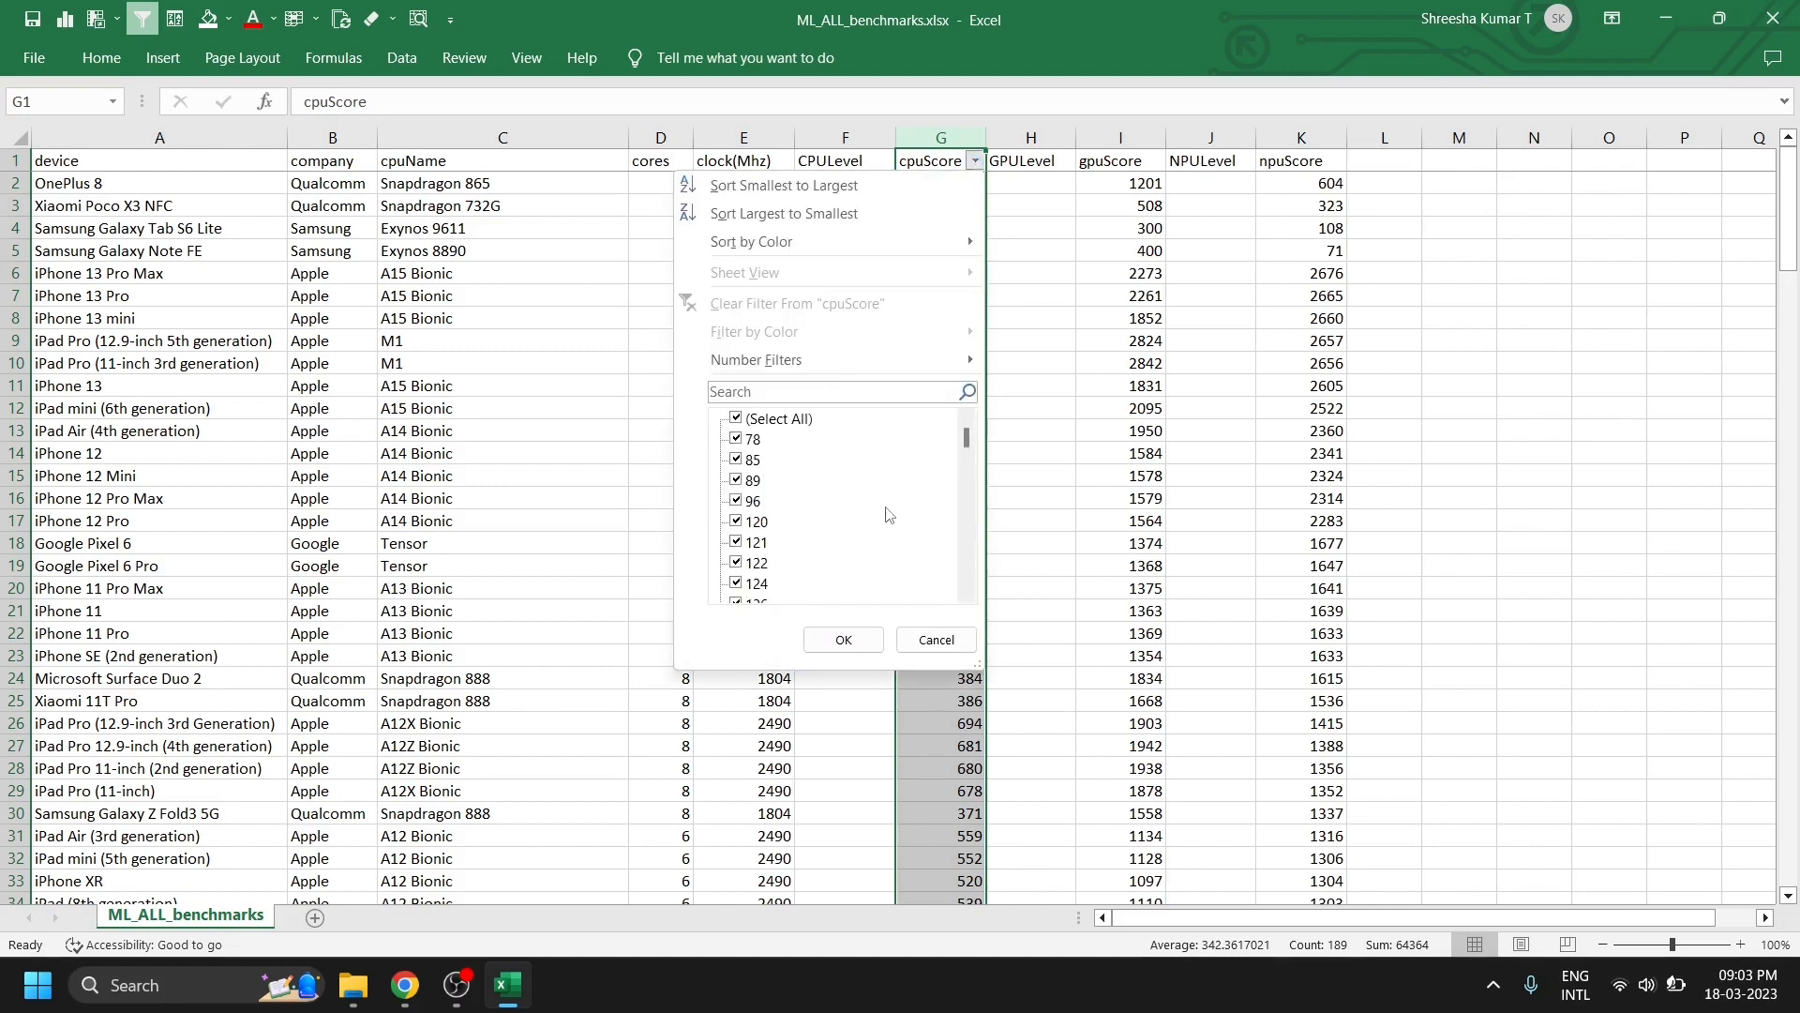
drag(970, 447, 971, 608)
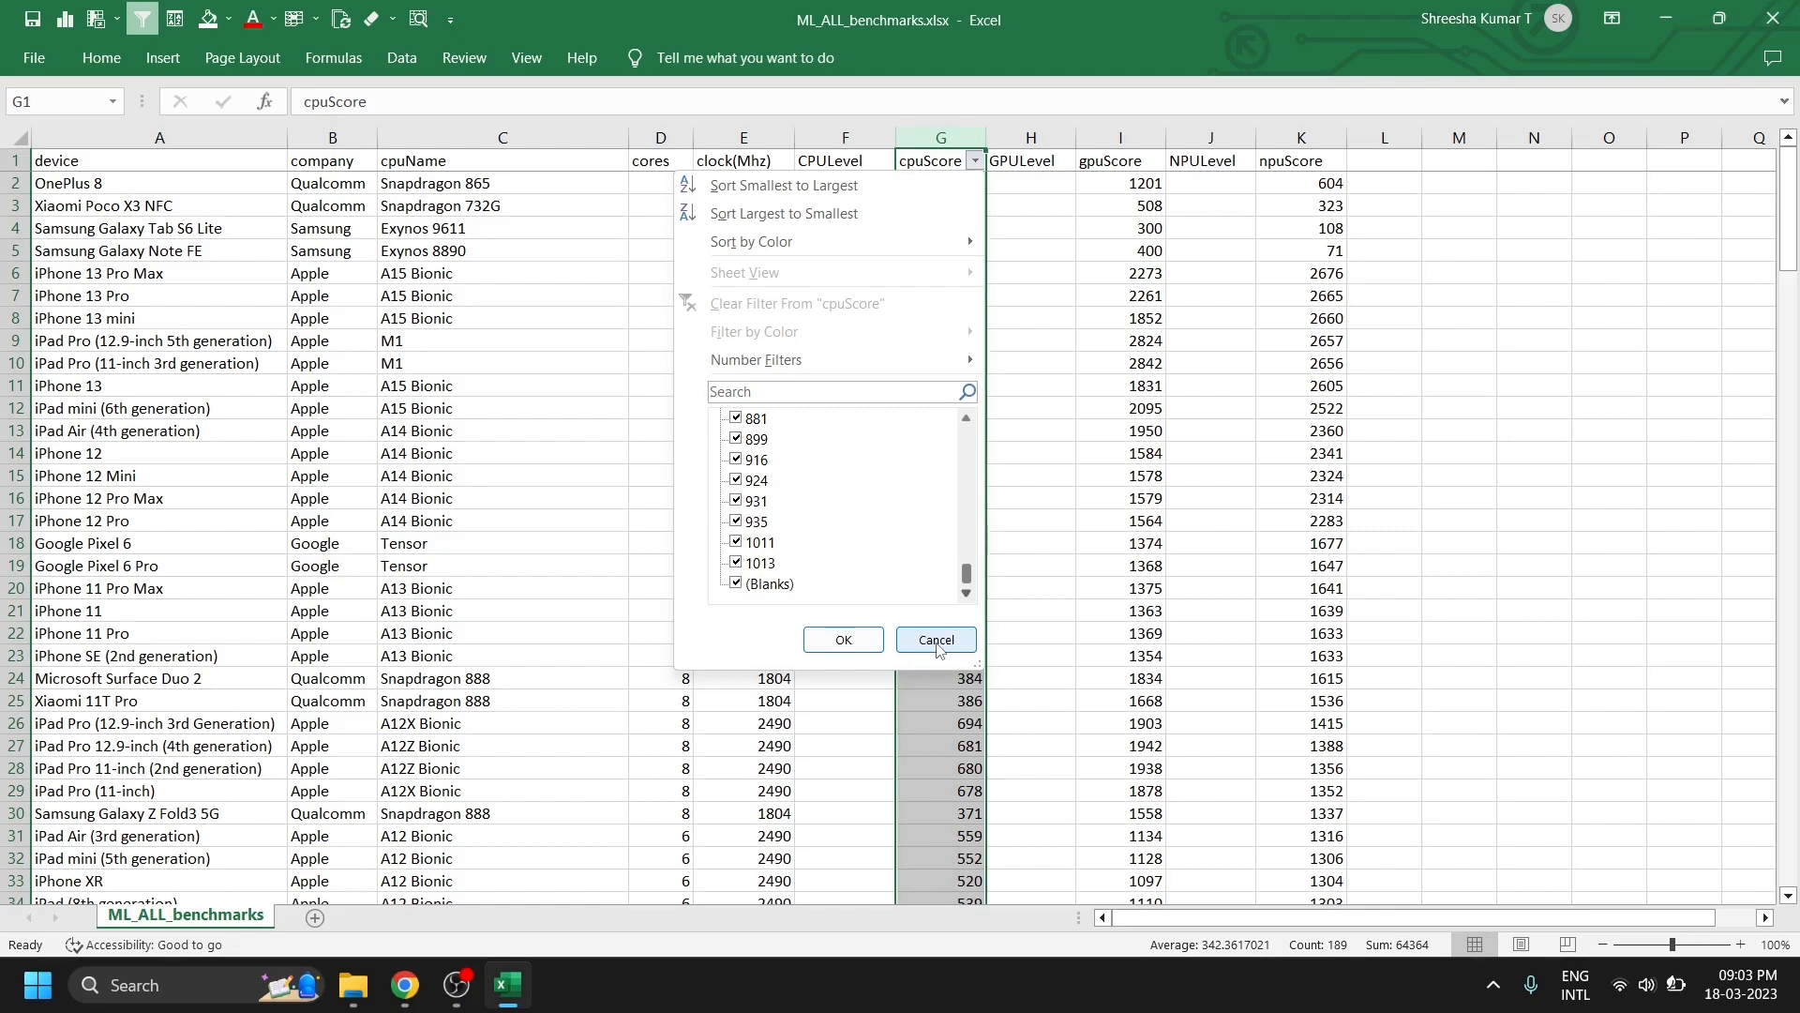
click(936, 641)
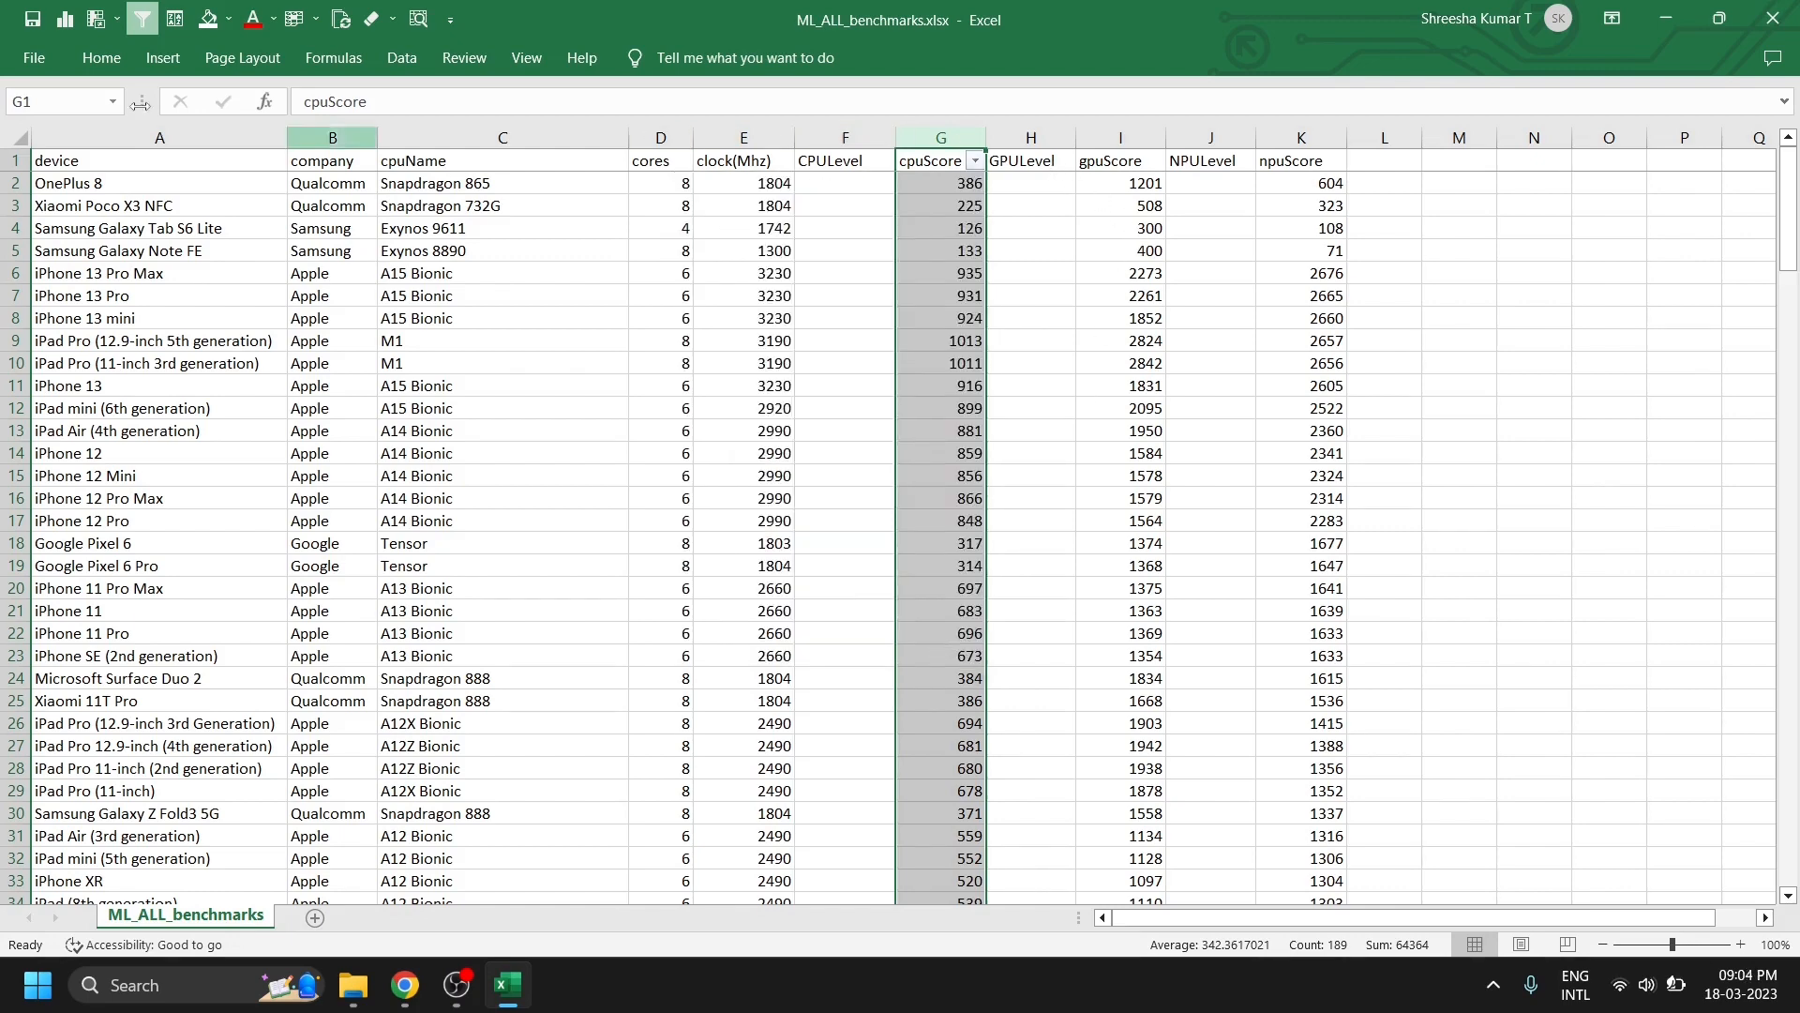
- Replace the single cpuScore filter with filters on all header columns of the sheet
click(24, 141)
click(141, 21)
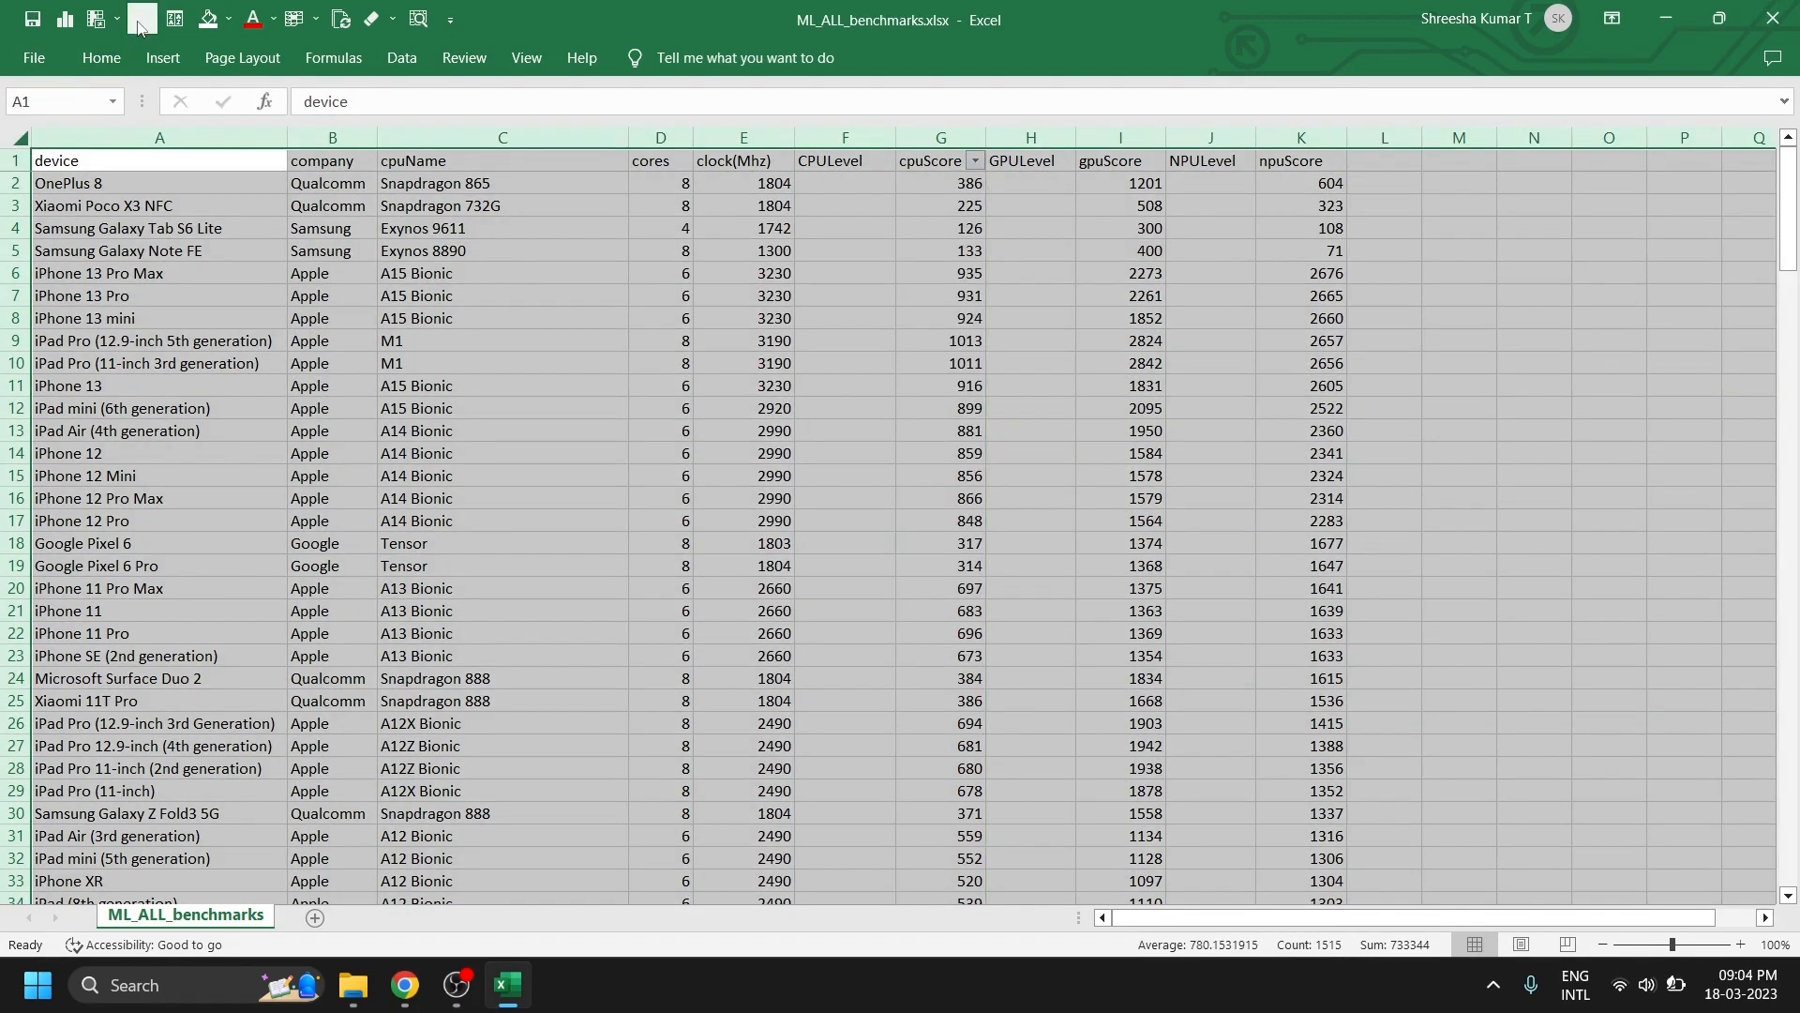
click(140, 21)
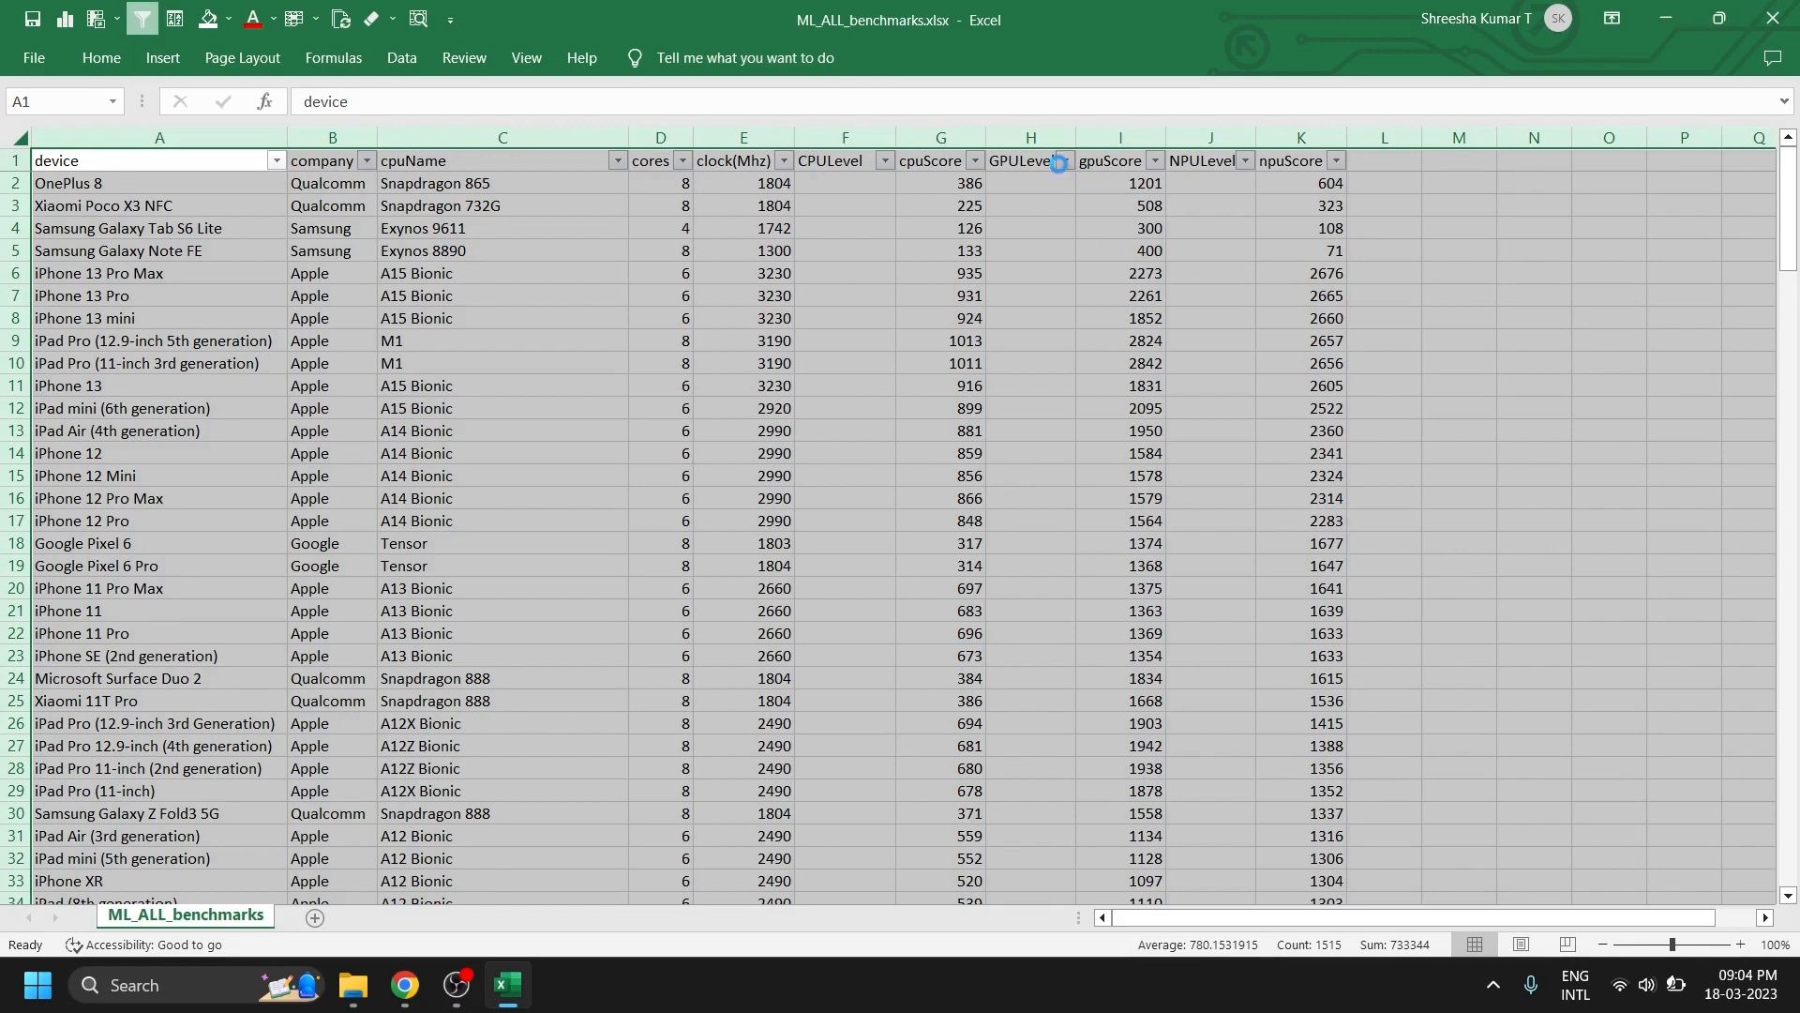
- Check the range of scores in the filter value lists of the gpuScore and npuScore columns
click(1066, 161)
click(1156, 161)
click(1158, 161)
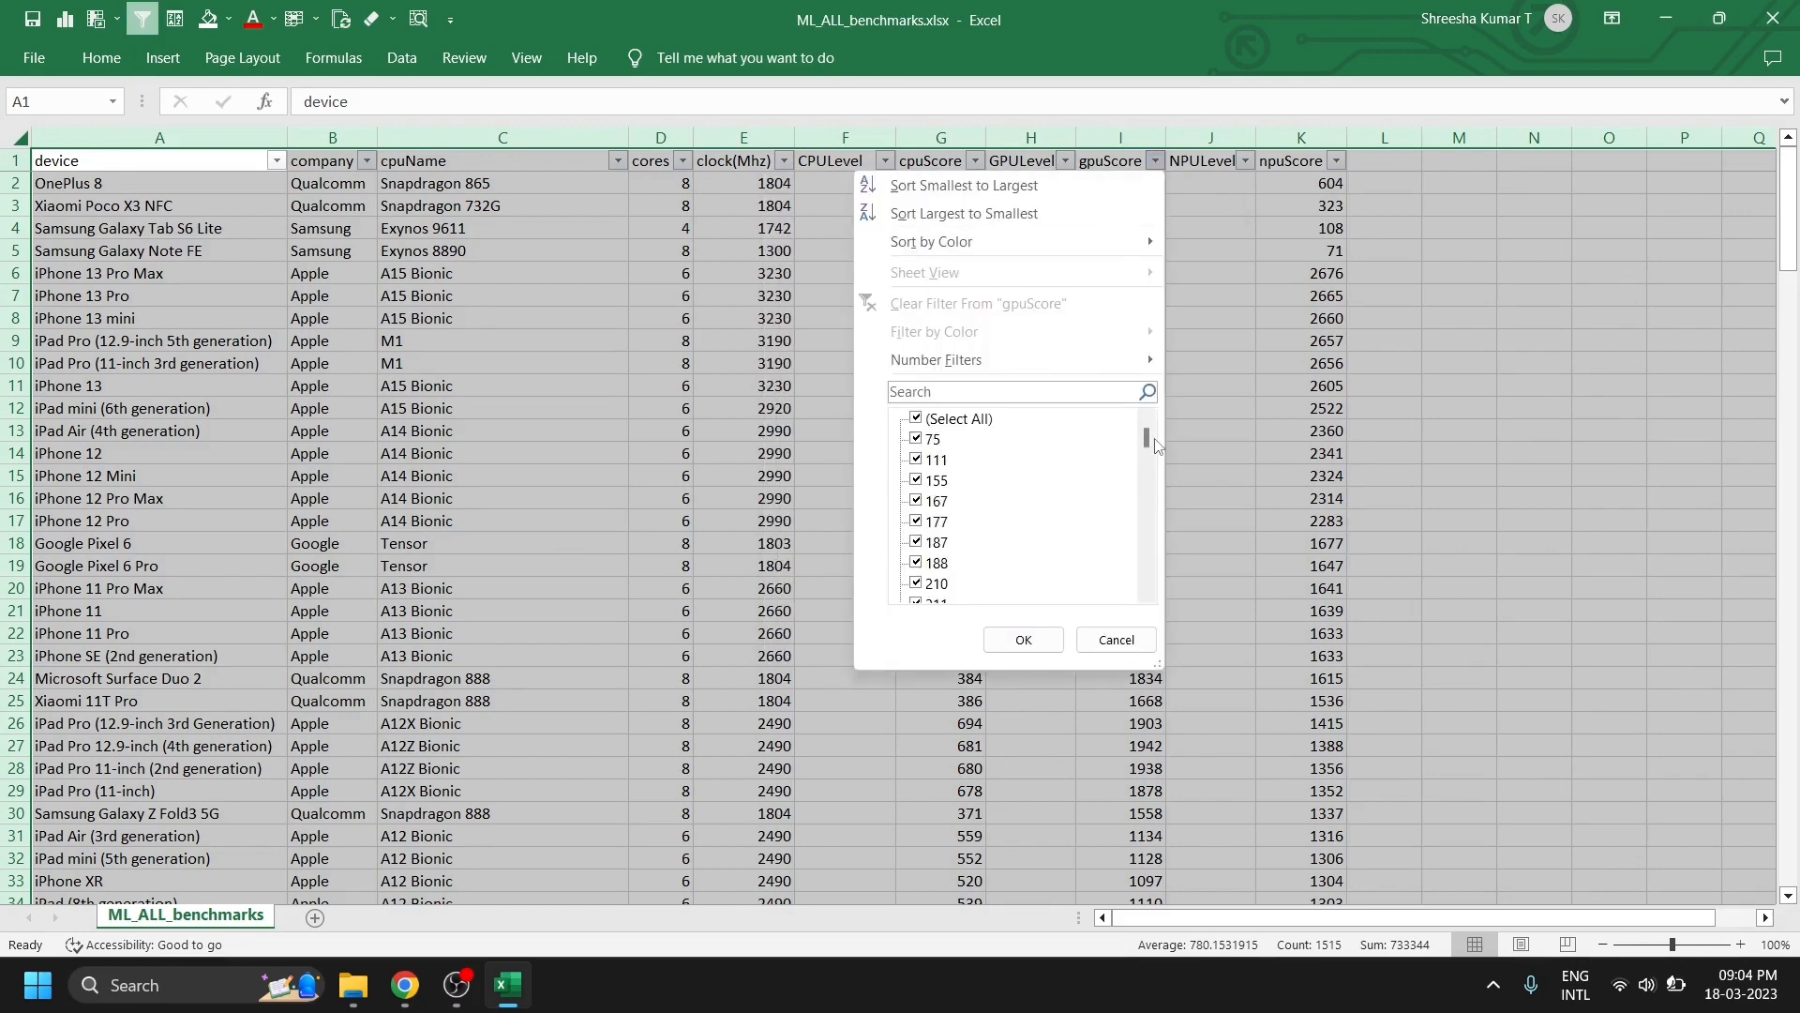
drag(1146, 443, 1154, 611)
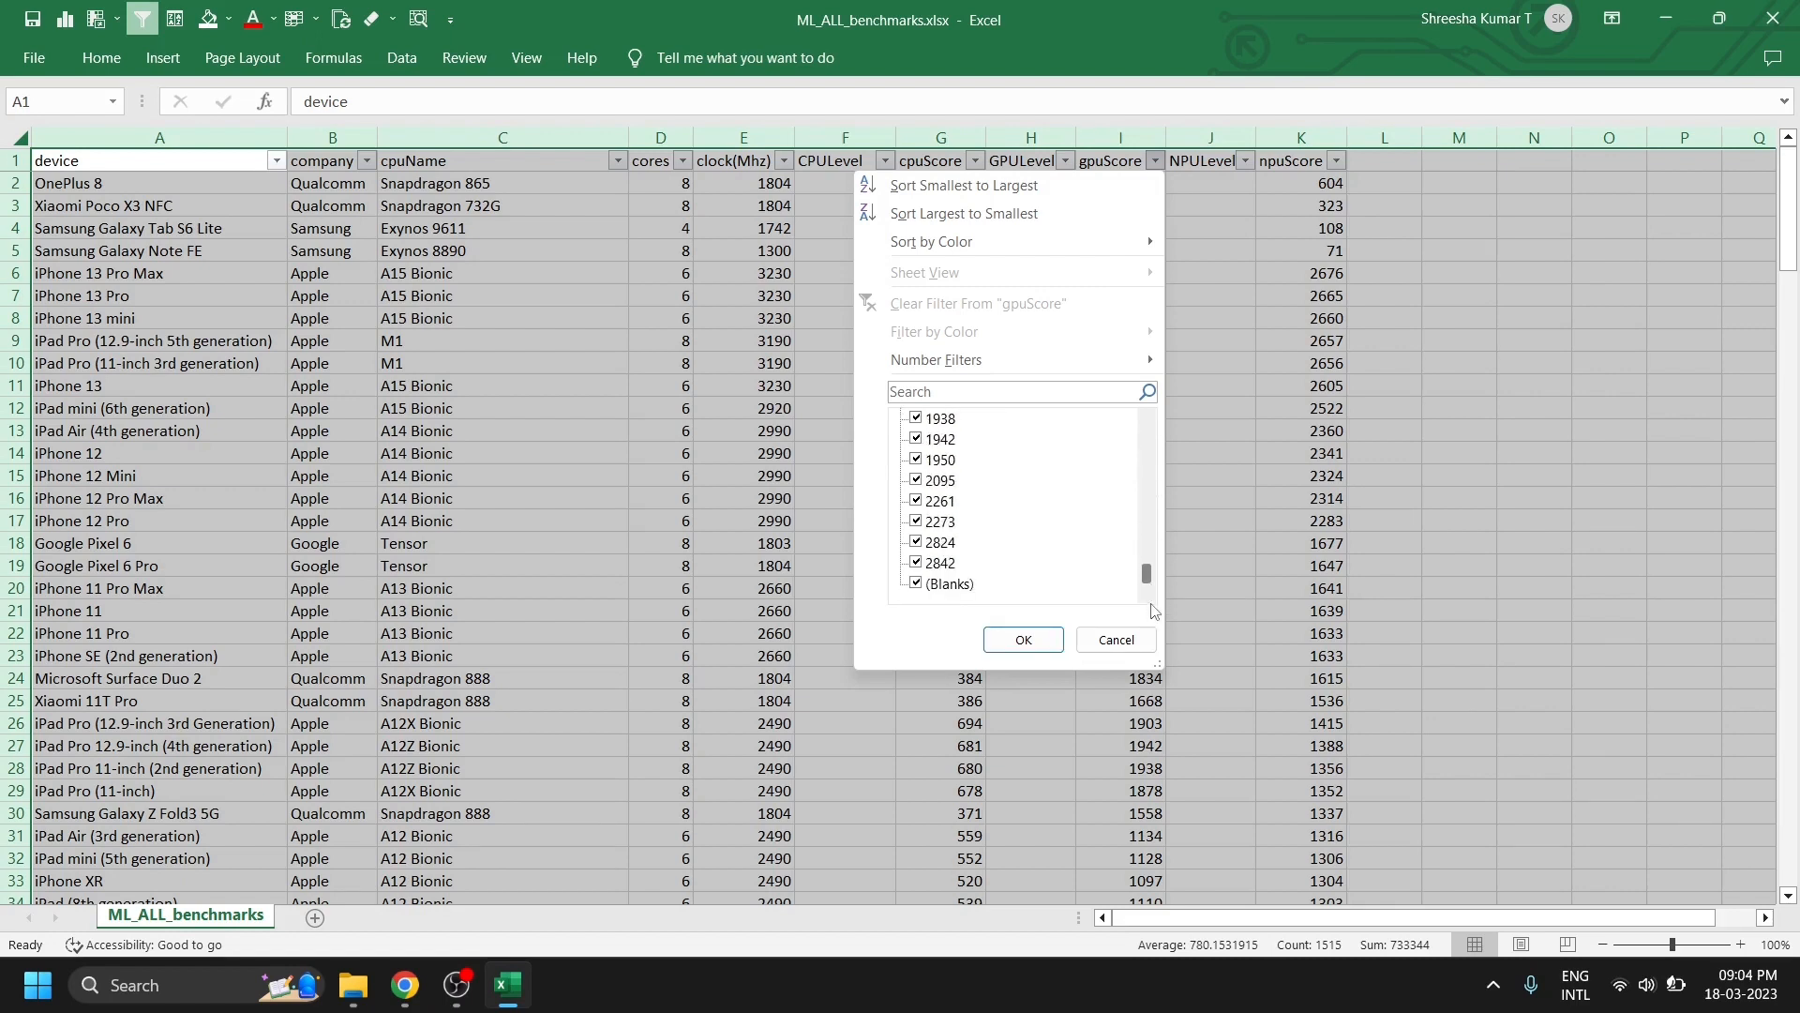
click(1100, 640)
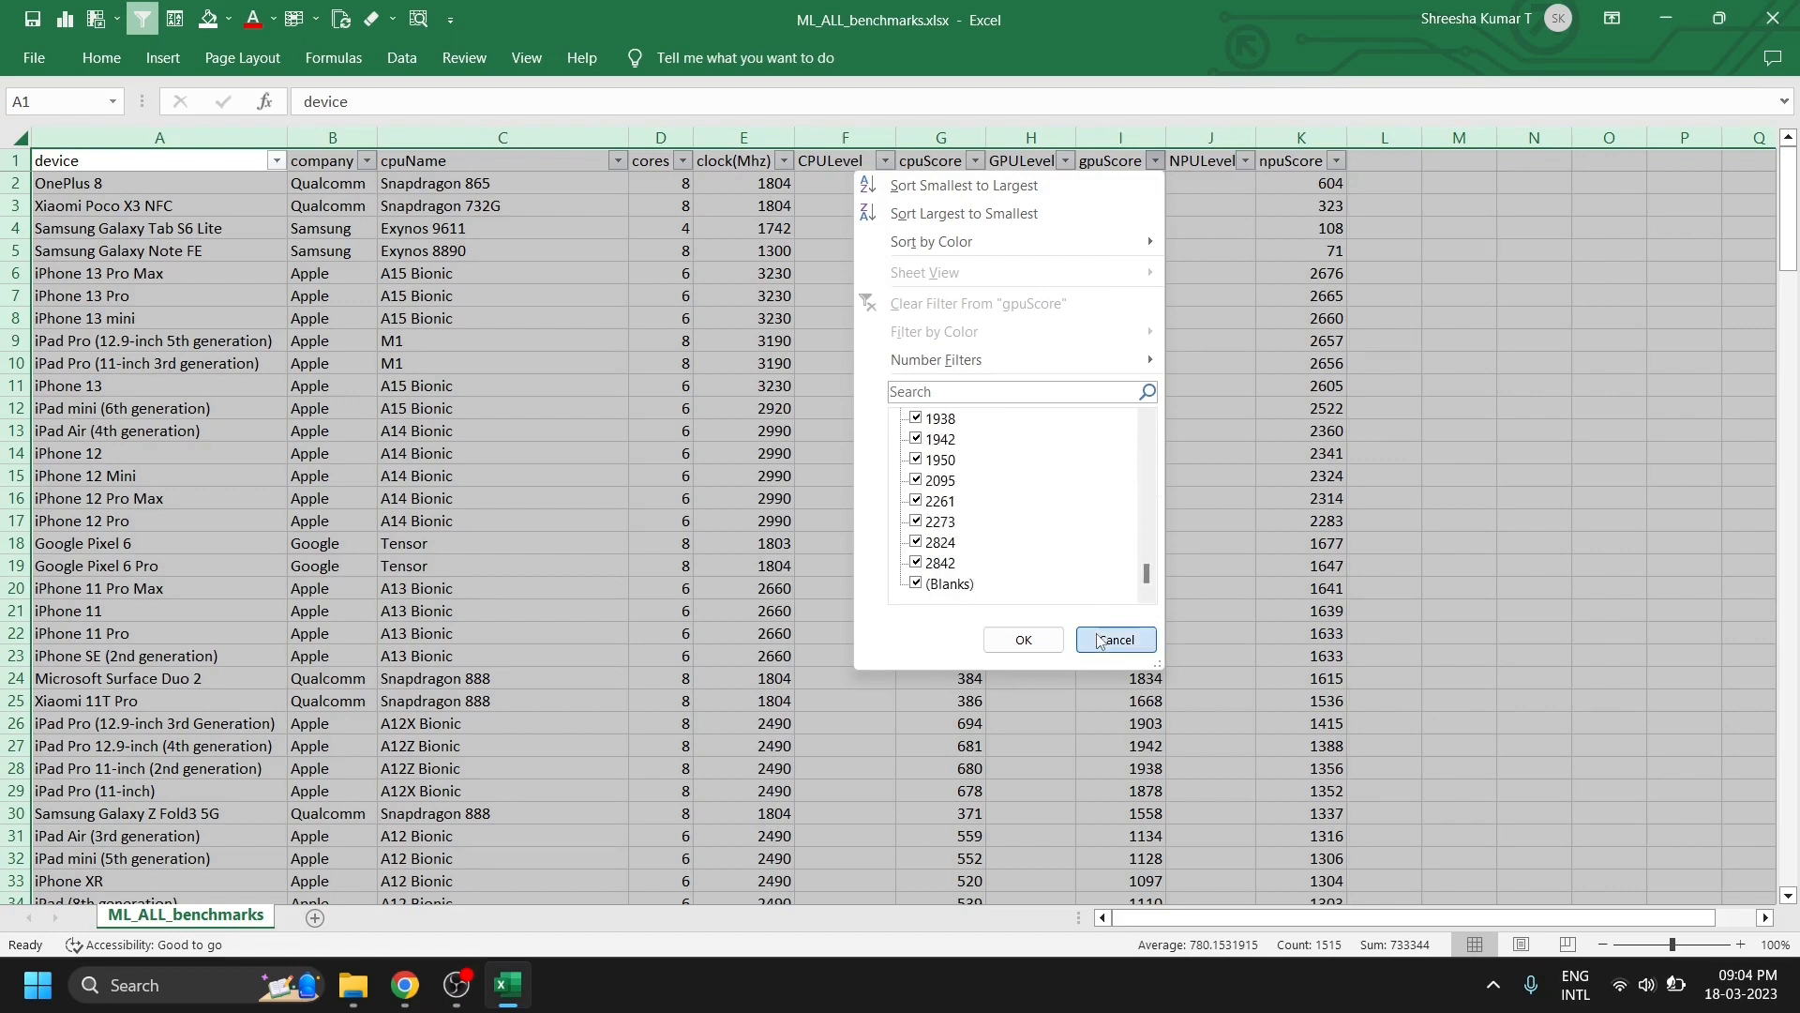
click(1338, 165)
drag(1336, 441, 1336, 577)
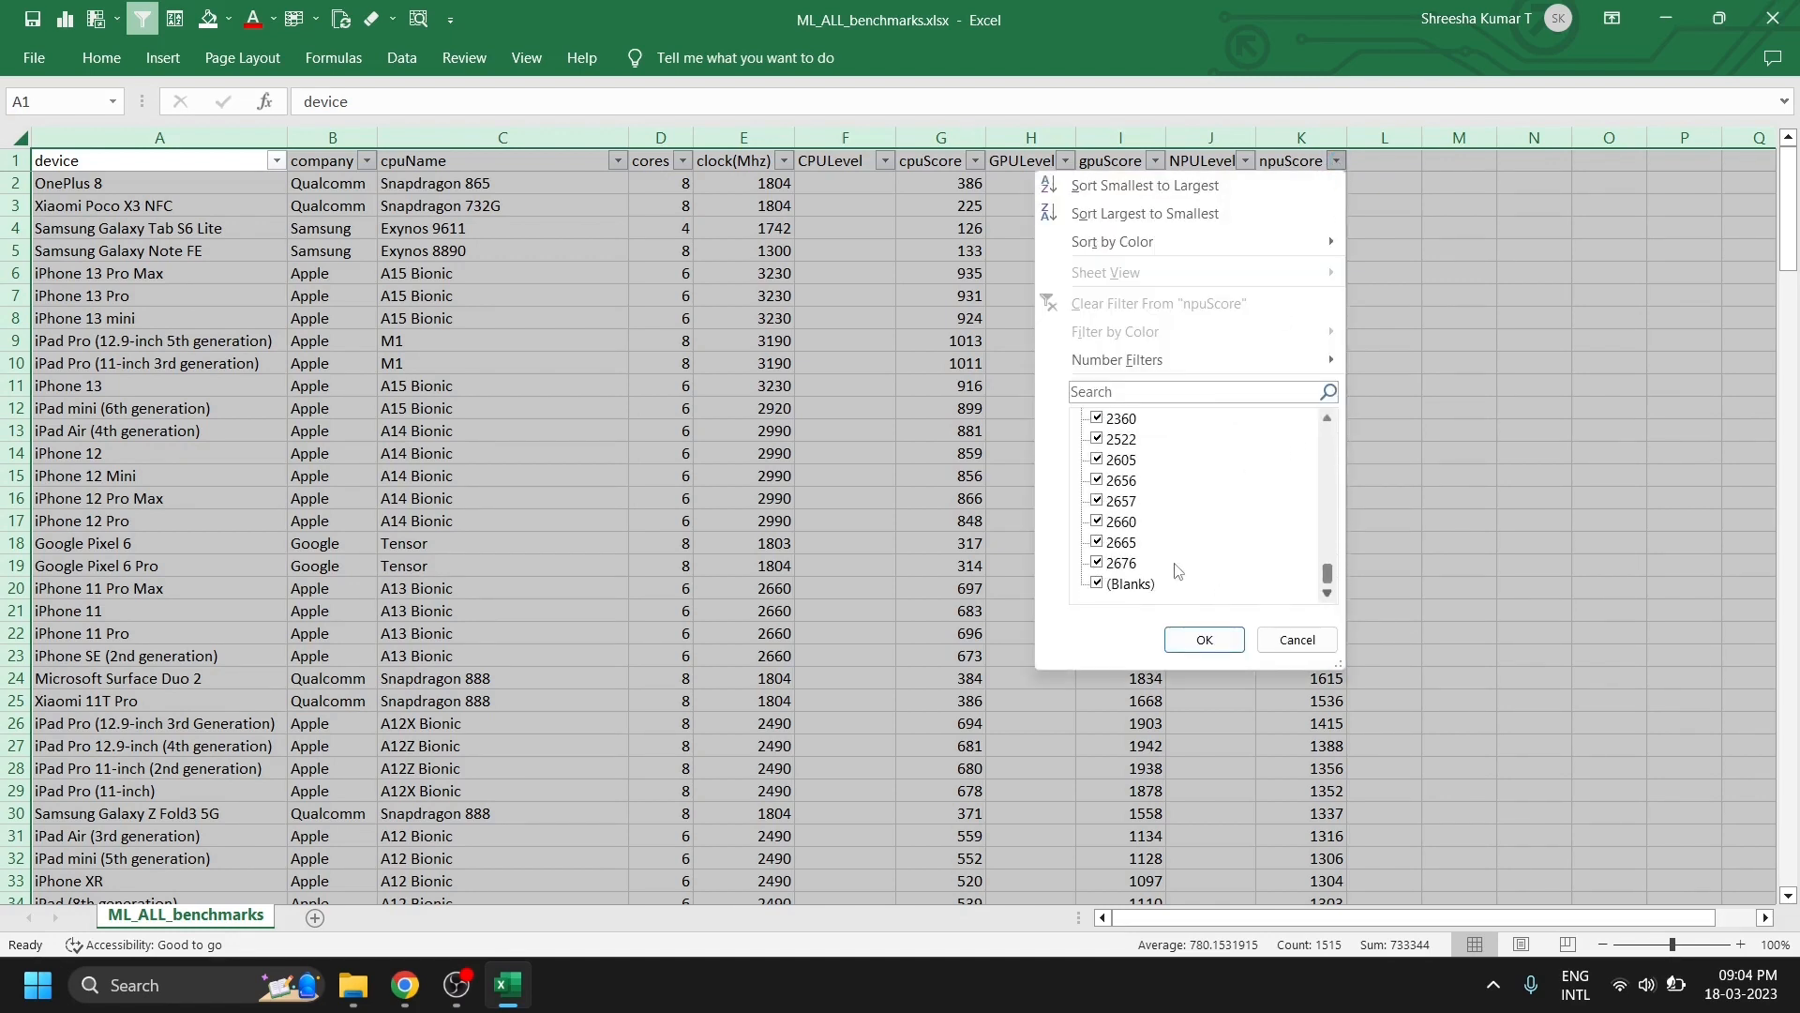
drag(1336, 573, 1353, 443)
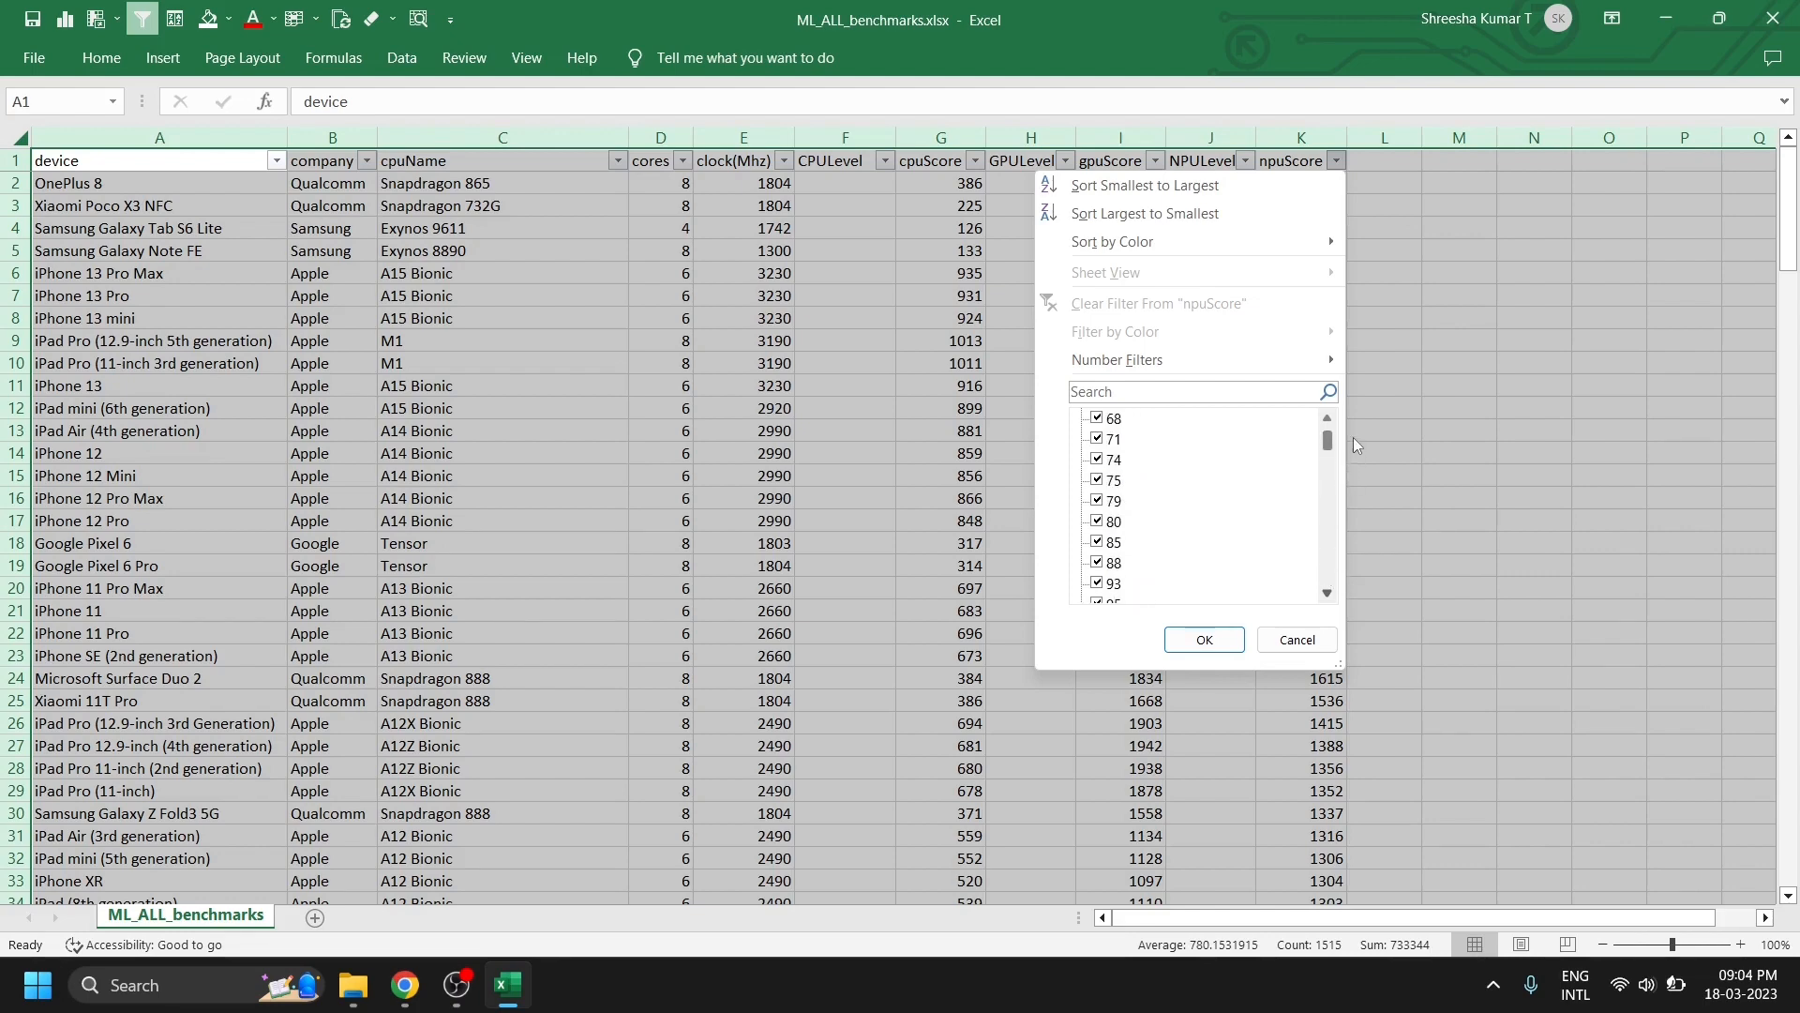
- Start an IF formula in F2 that returns "Low-End" when the cpuScore in G2 is less than 300
click(855, 183)
text(=if()
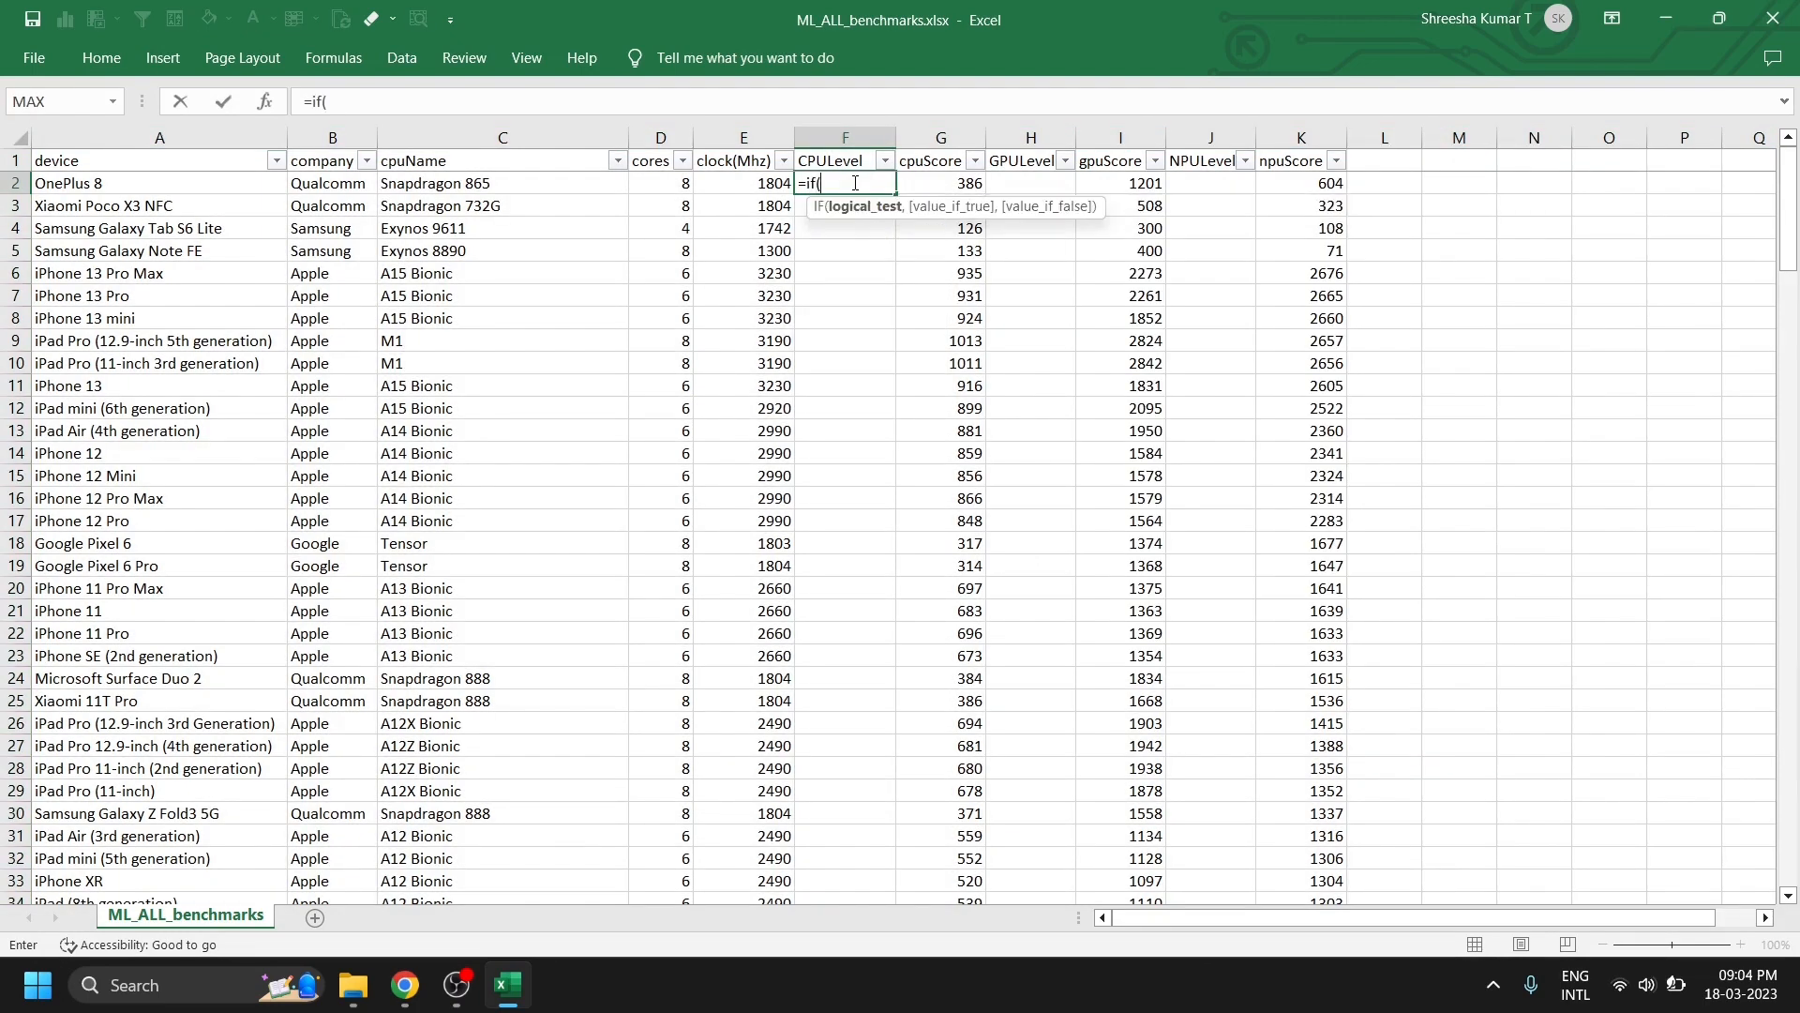
click(909, 184)
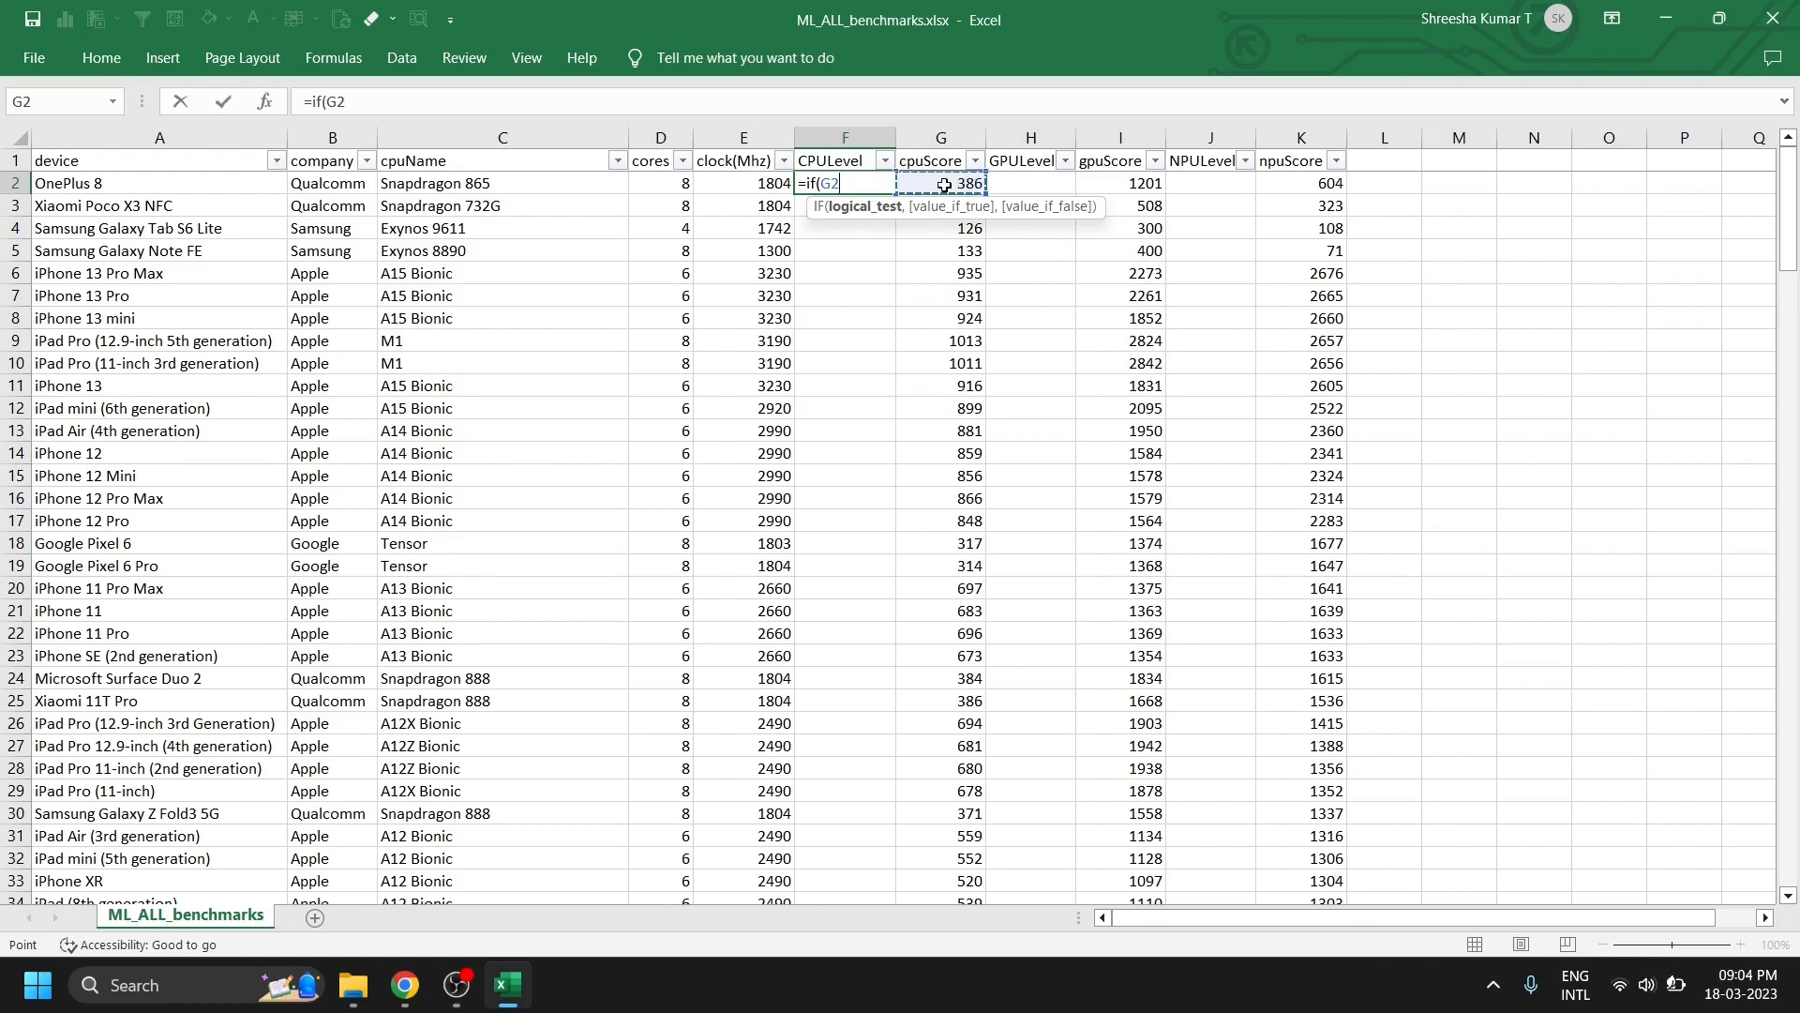
text(>)
text(<)
text(300)
text(,)
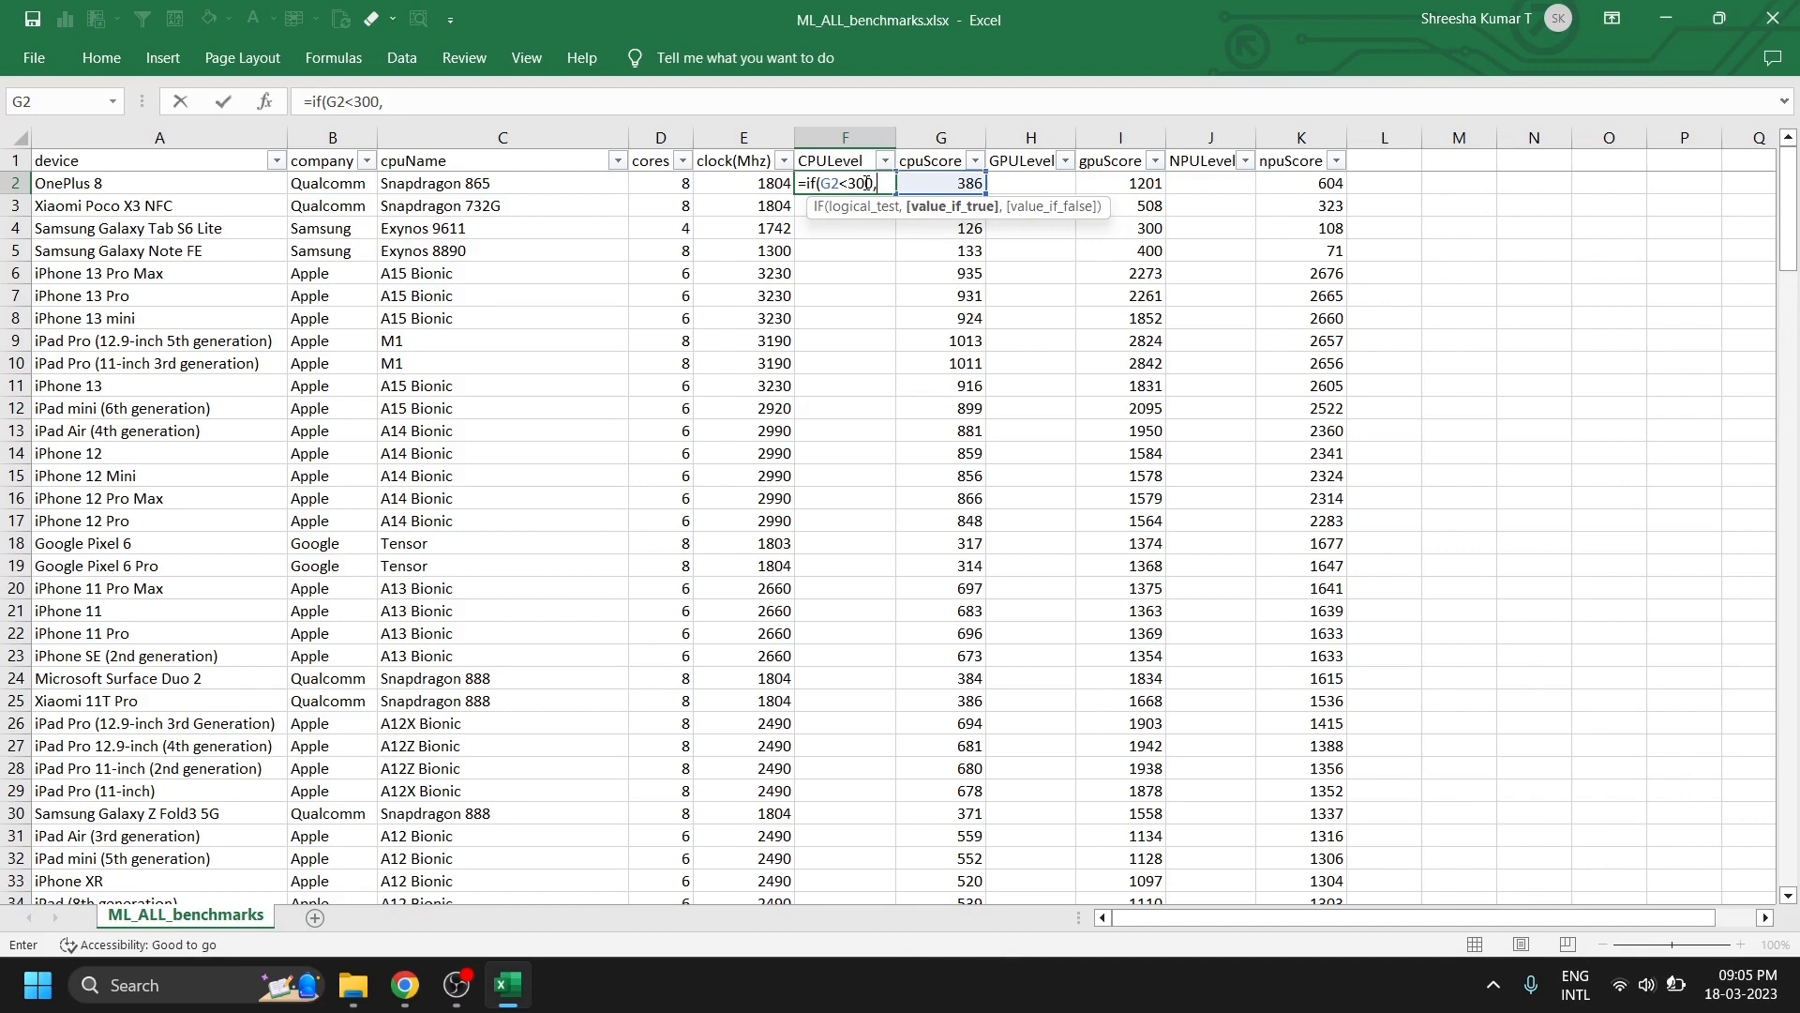
text("Low-End")
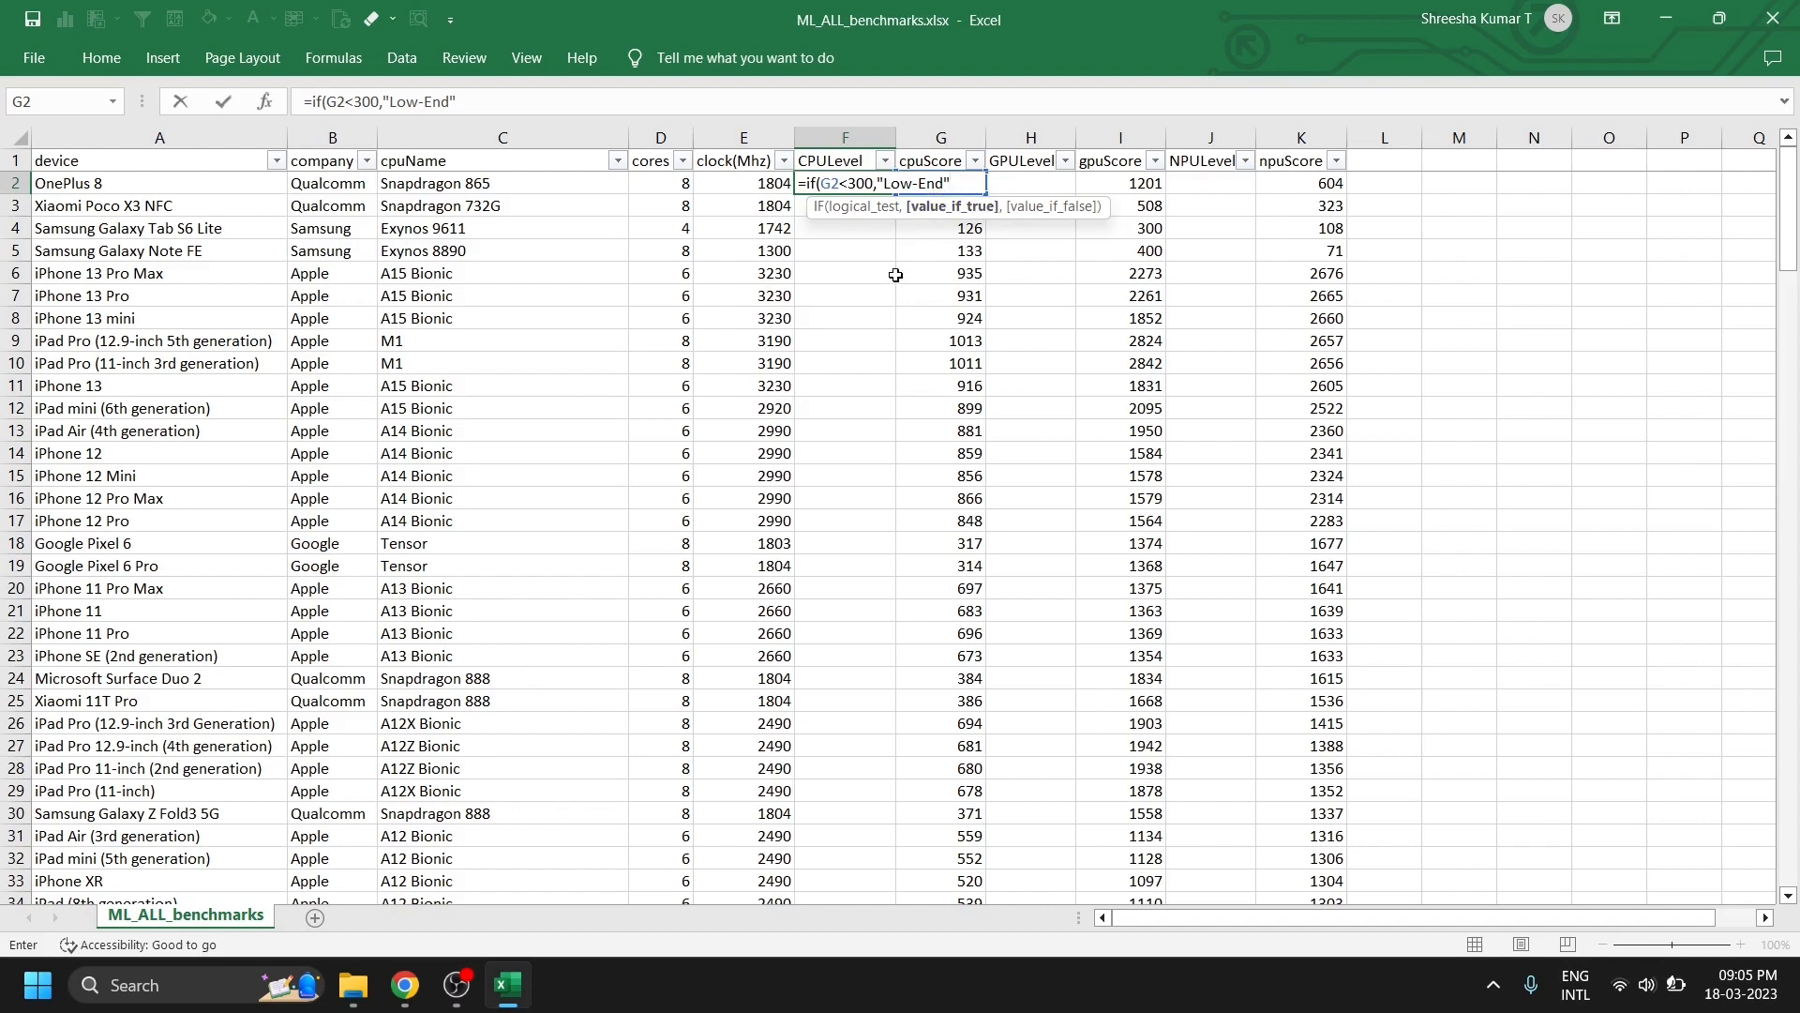
text(,)
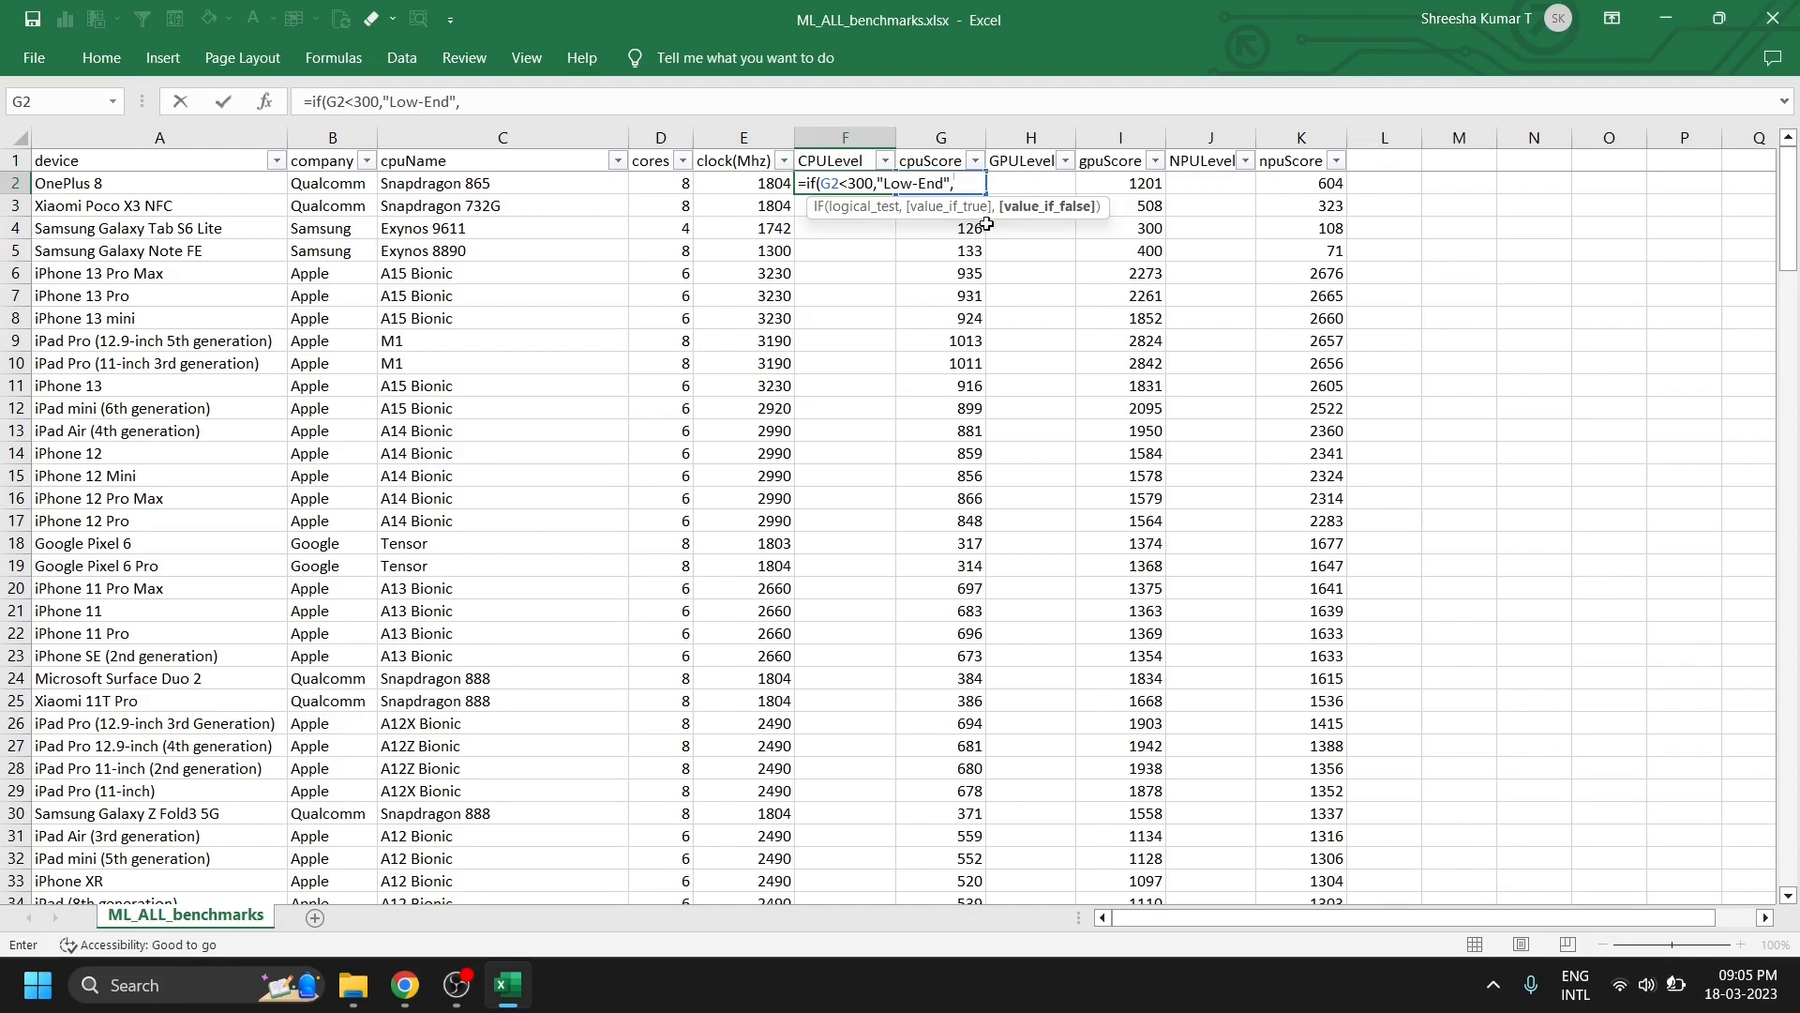
click(998, 183)
key(BackSpace)
key(BackSpace)
text(G2)
text(<1500)
key(BackSpace)
key(BackSpace)
key(BackSpace)
key(BackSpace)
key(BackSpace)
key(BackSpace)
key(BackSpace)
- Nest a second IF as the false result in F2, returning "Mid-level" when G2 is less than 1500
text(if)
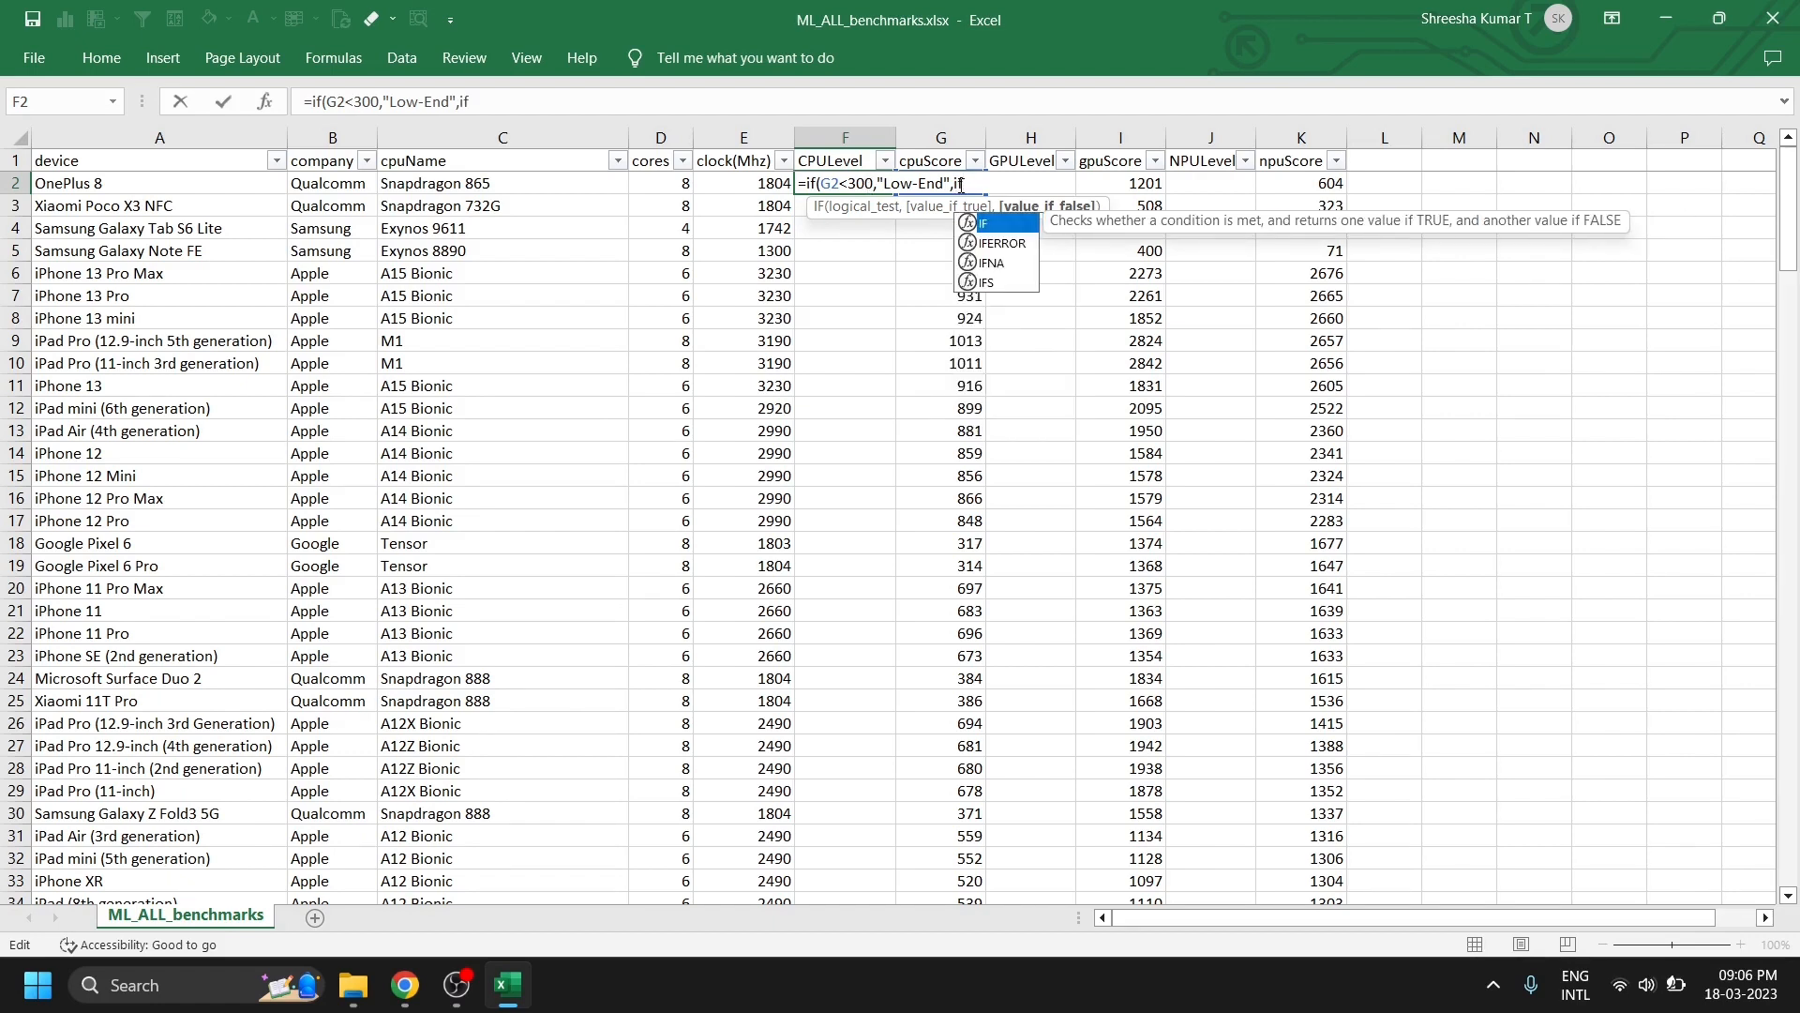
text(()
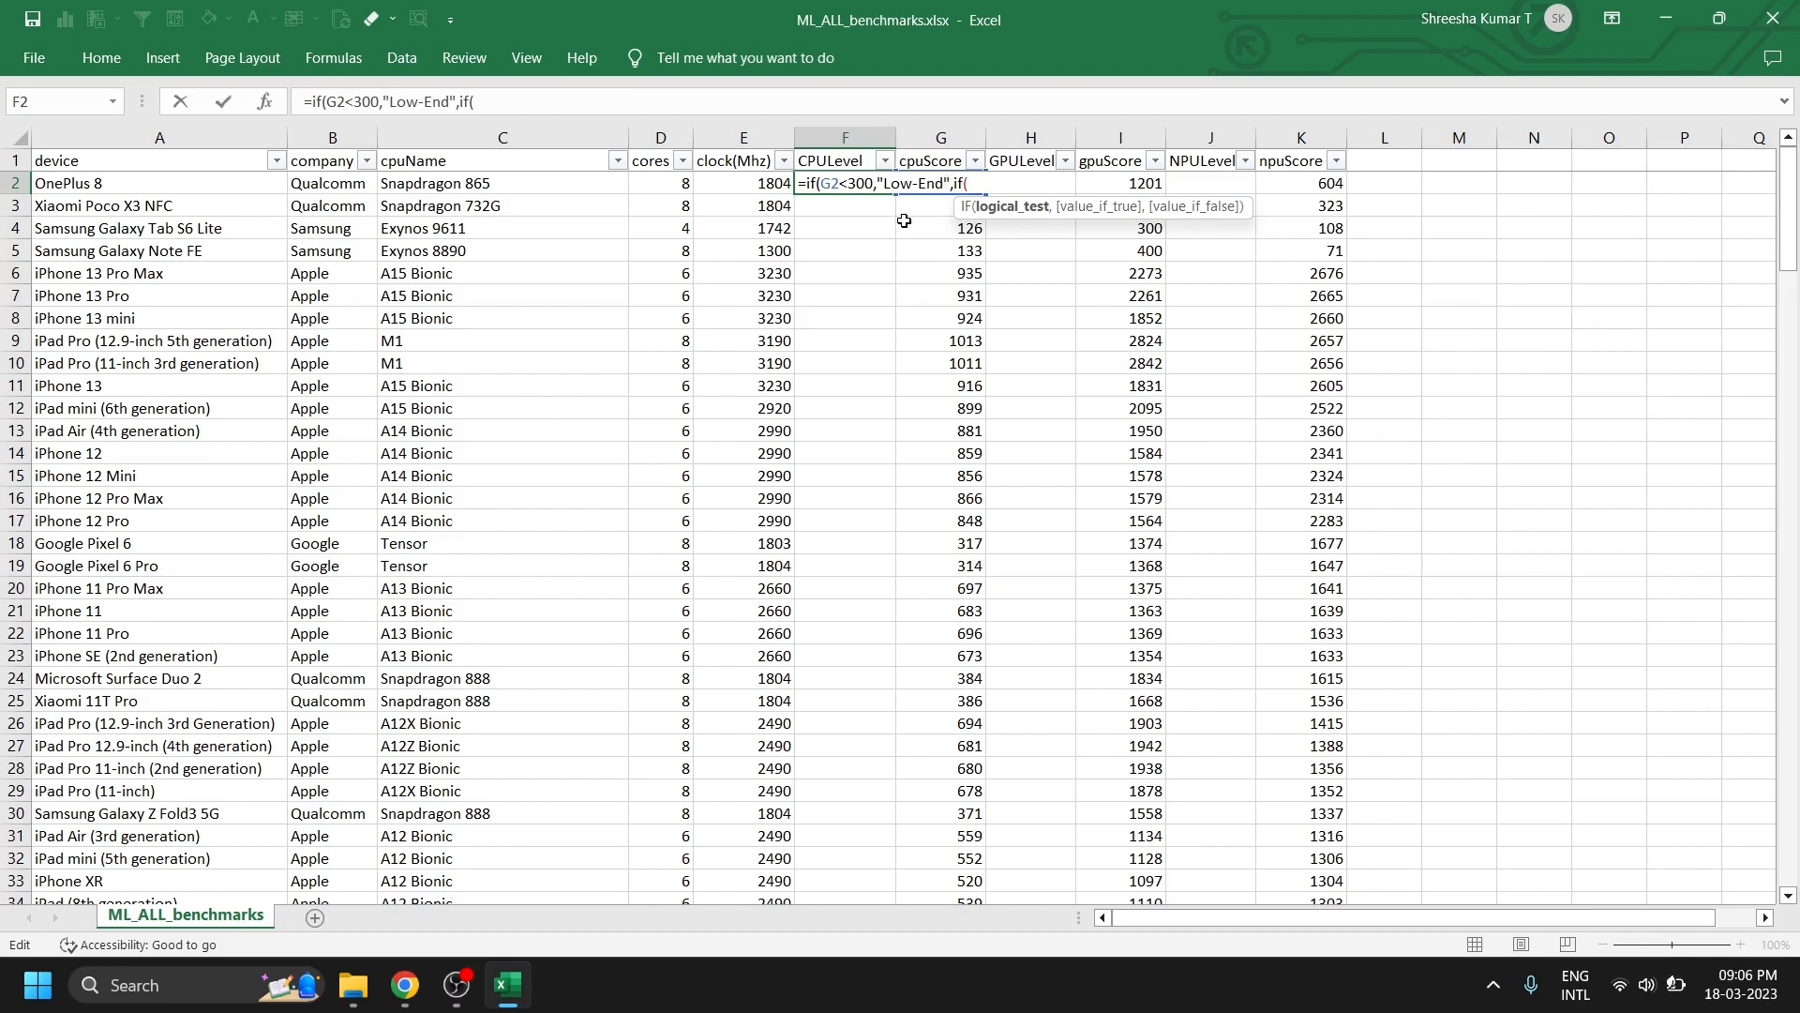
text(G2<15000)
key(BackSpace)
text(,)
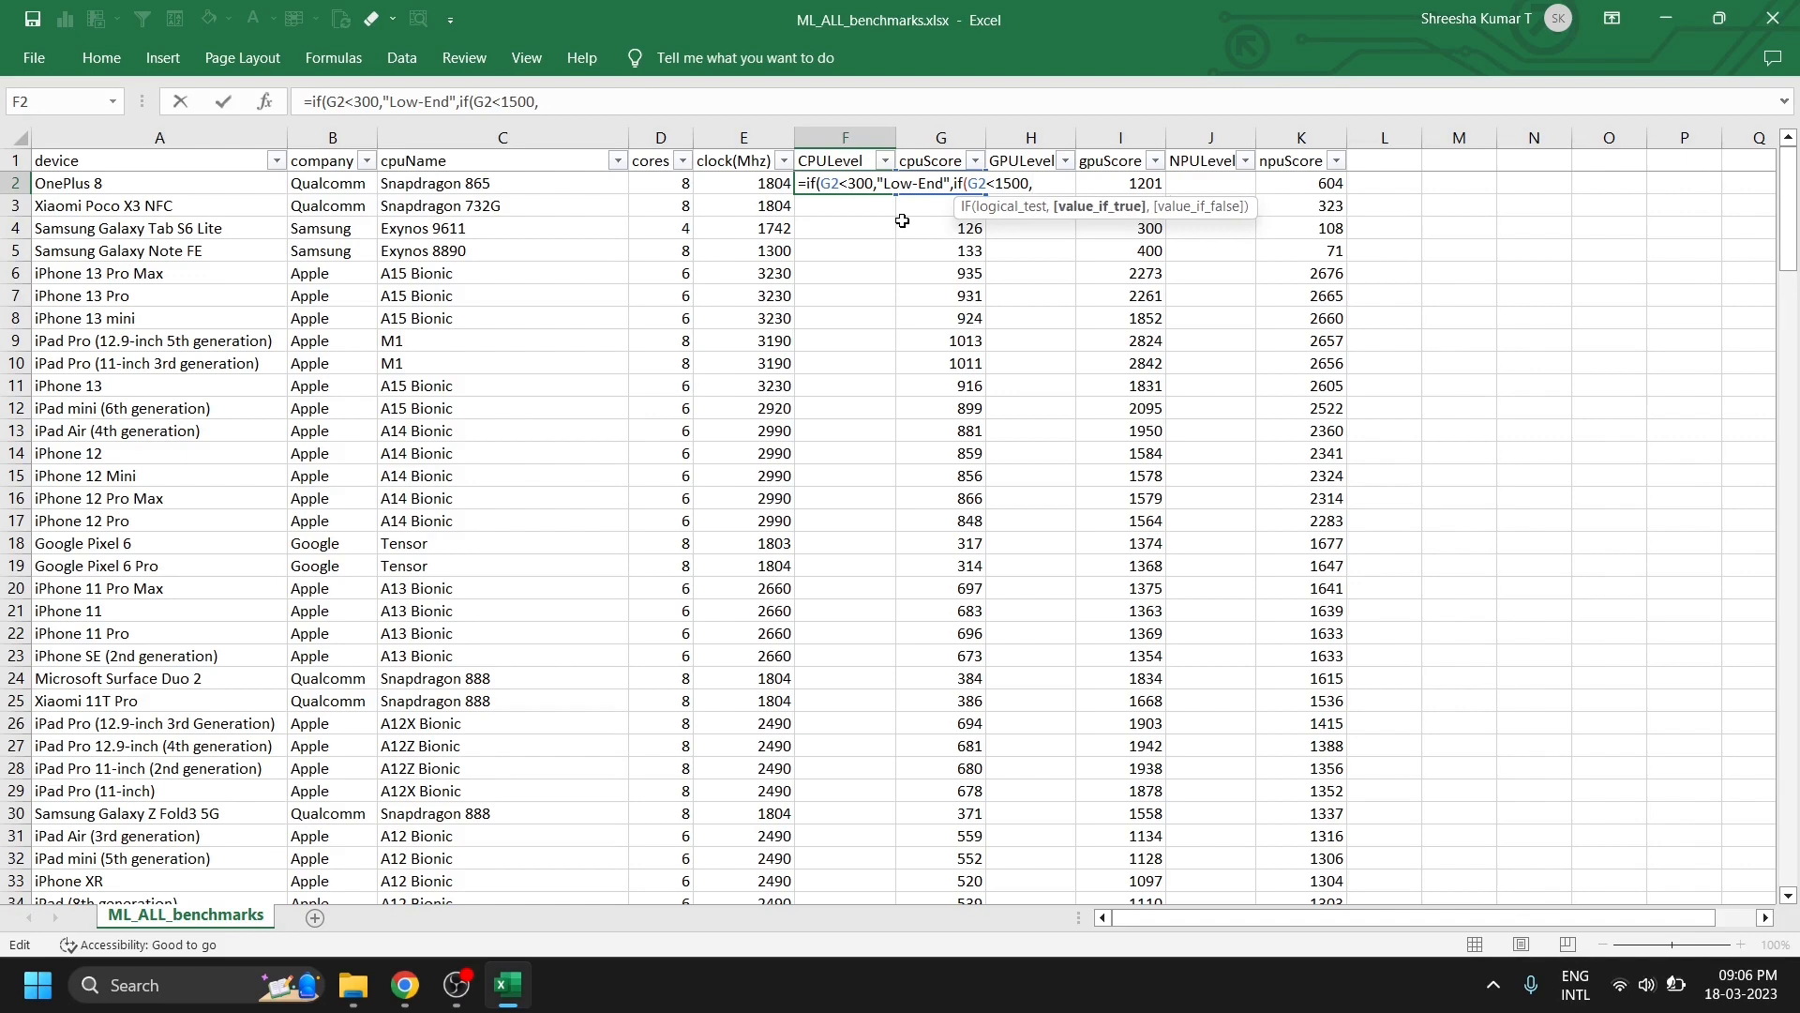
text("Mid-level",)
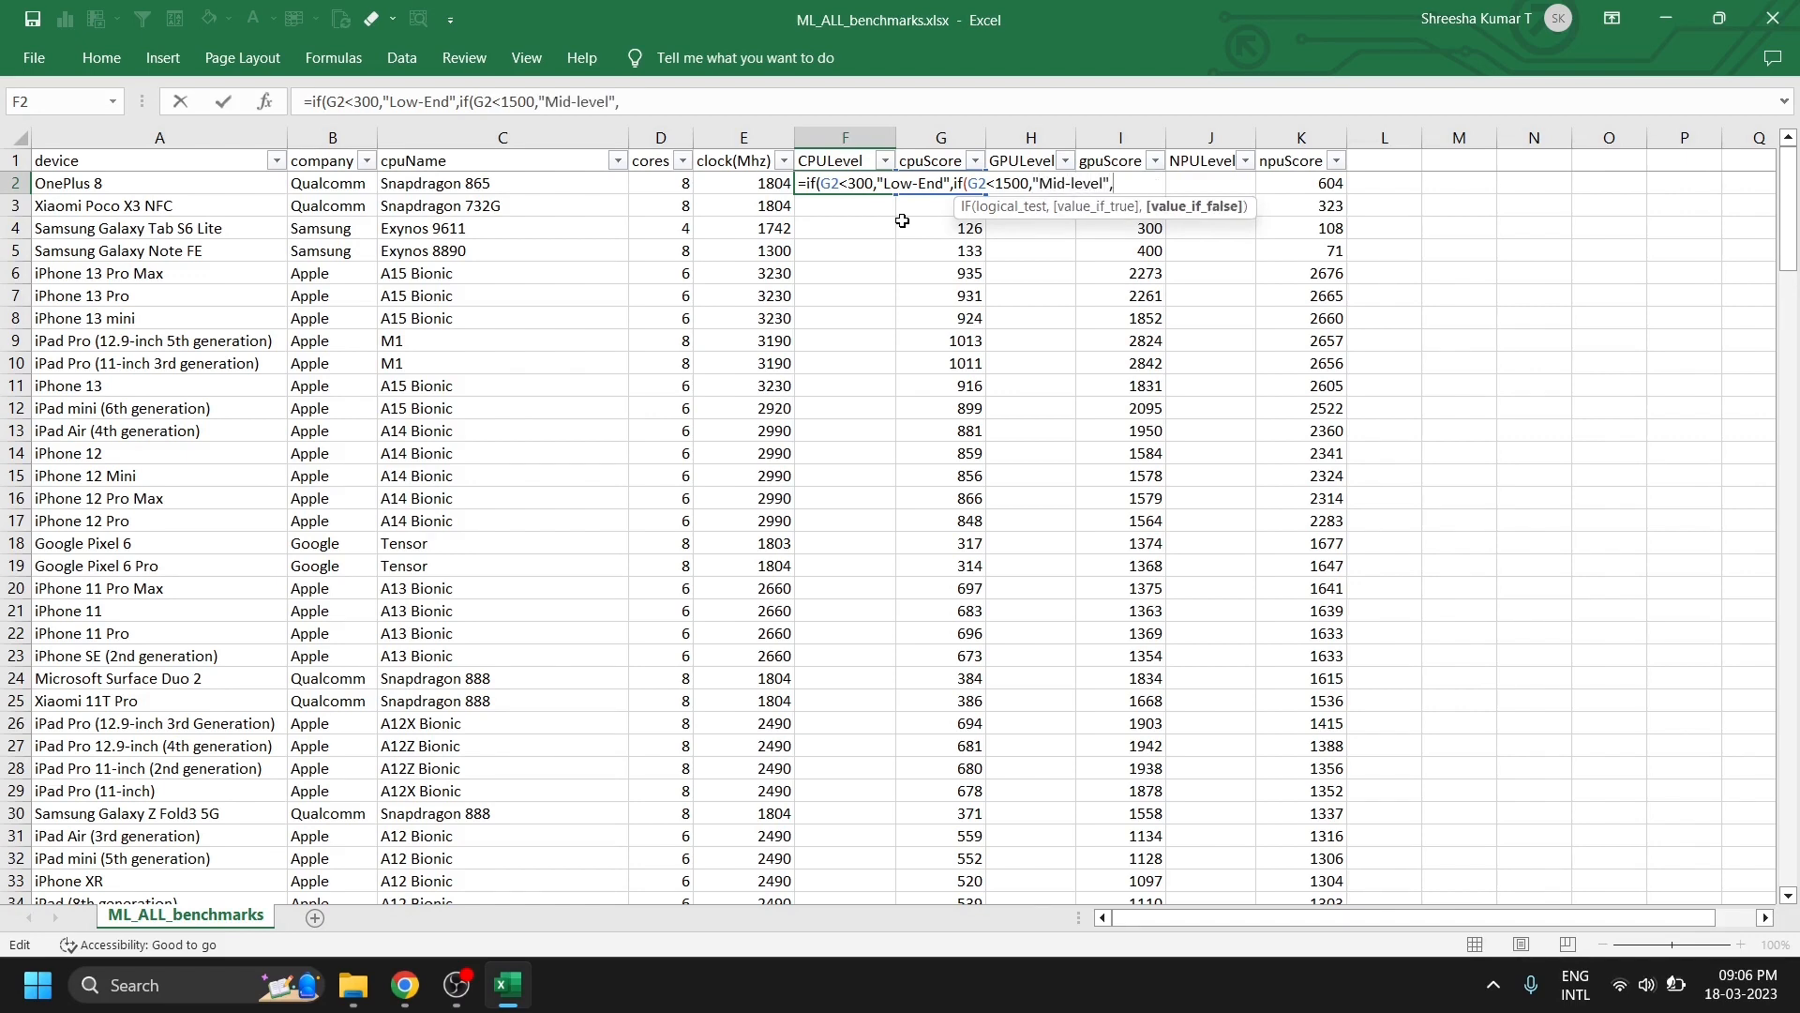
- Complete the nested F2 formula with "High-End" as the final false result and enter it
text(High)
key(BackSpace)
key(BackSpace)
key(BackSpace)
key(BackSpace)
text("High-End")))
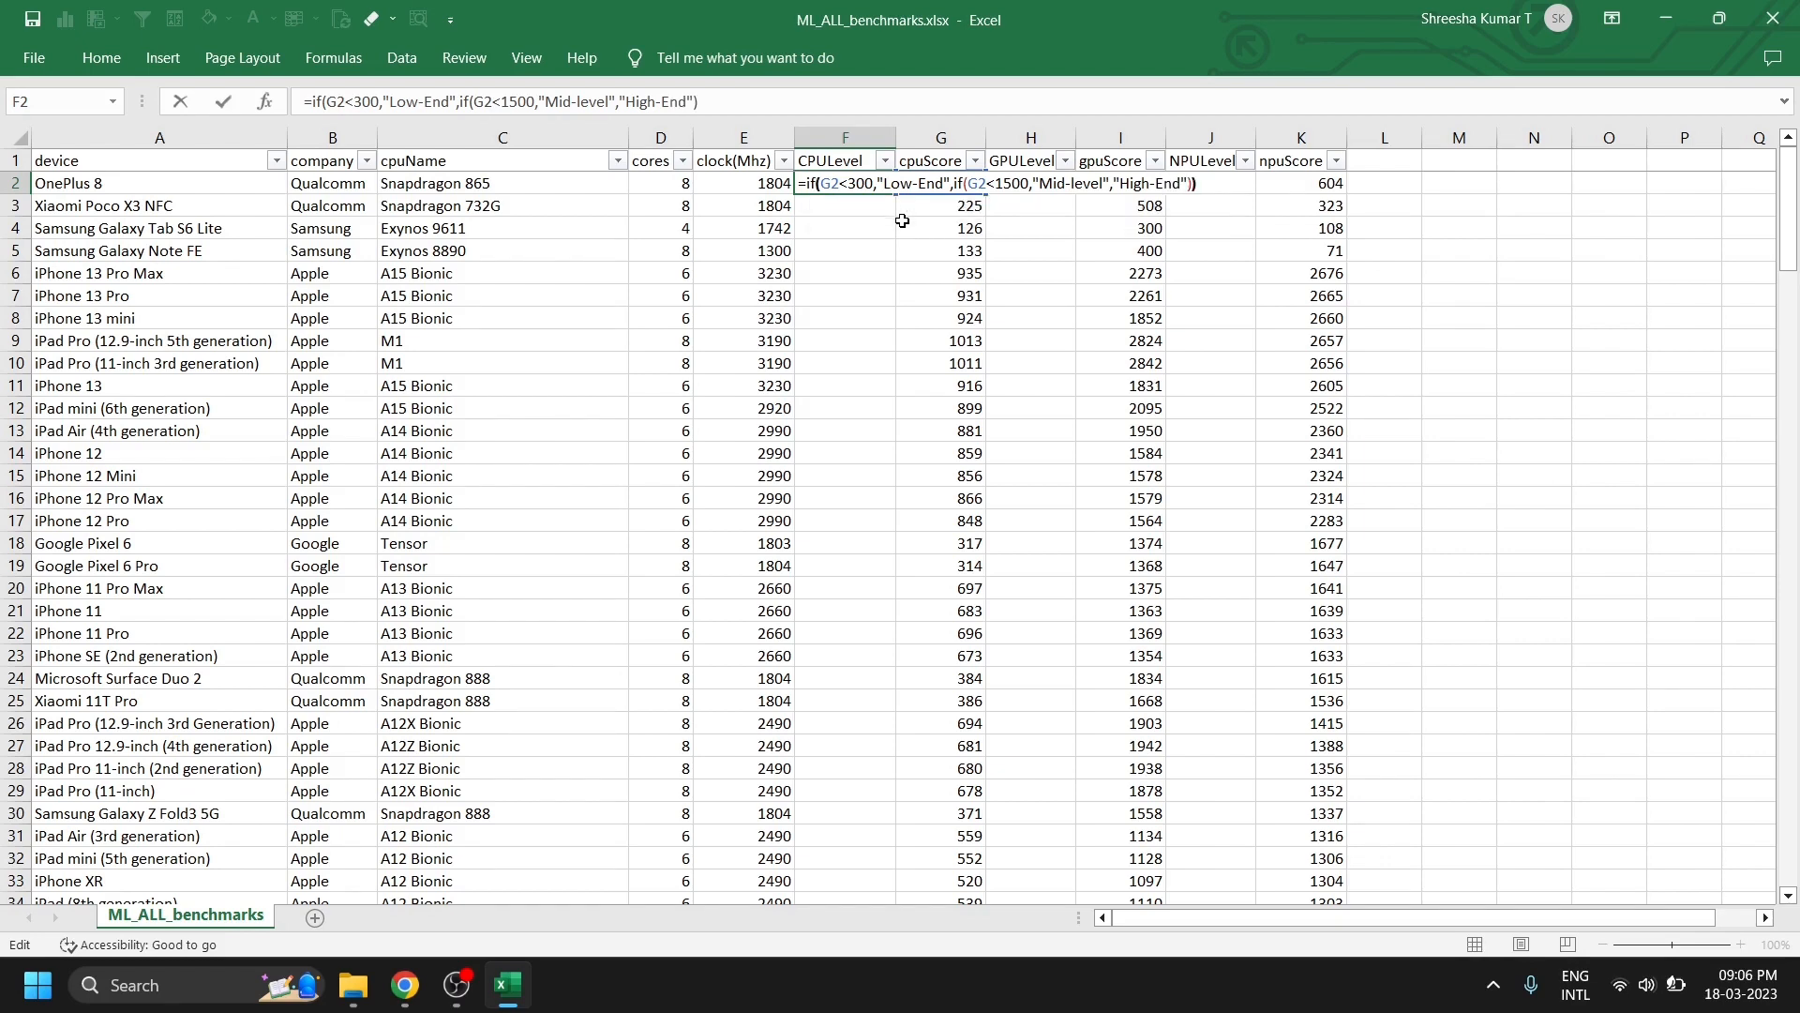
key(Return)
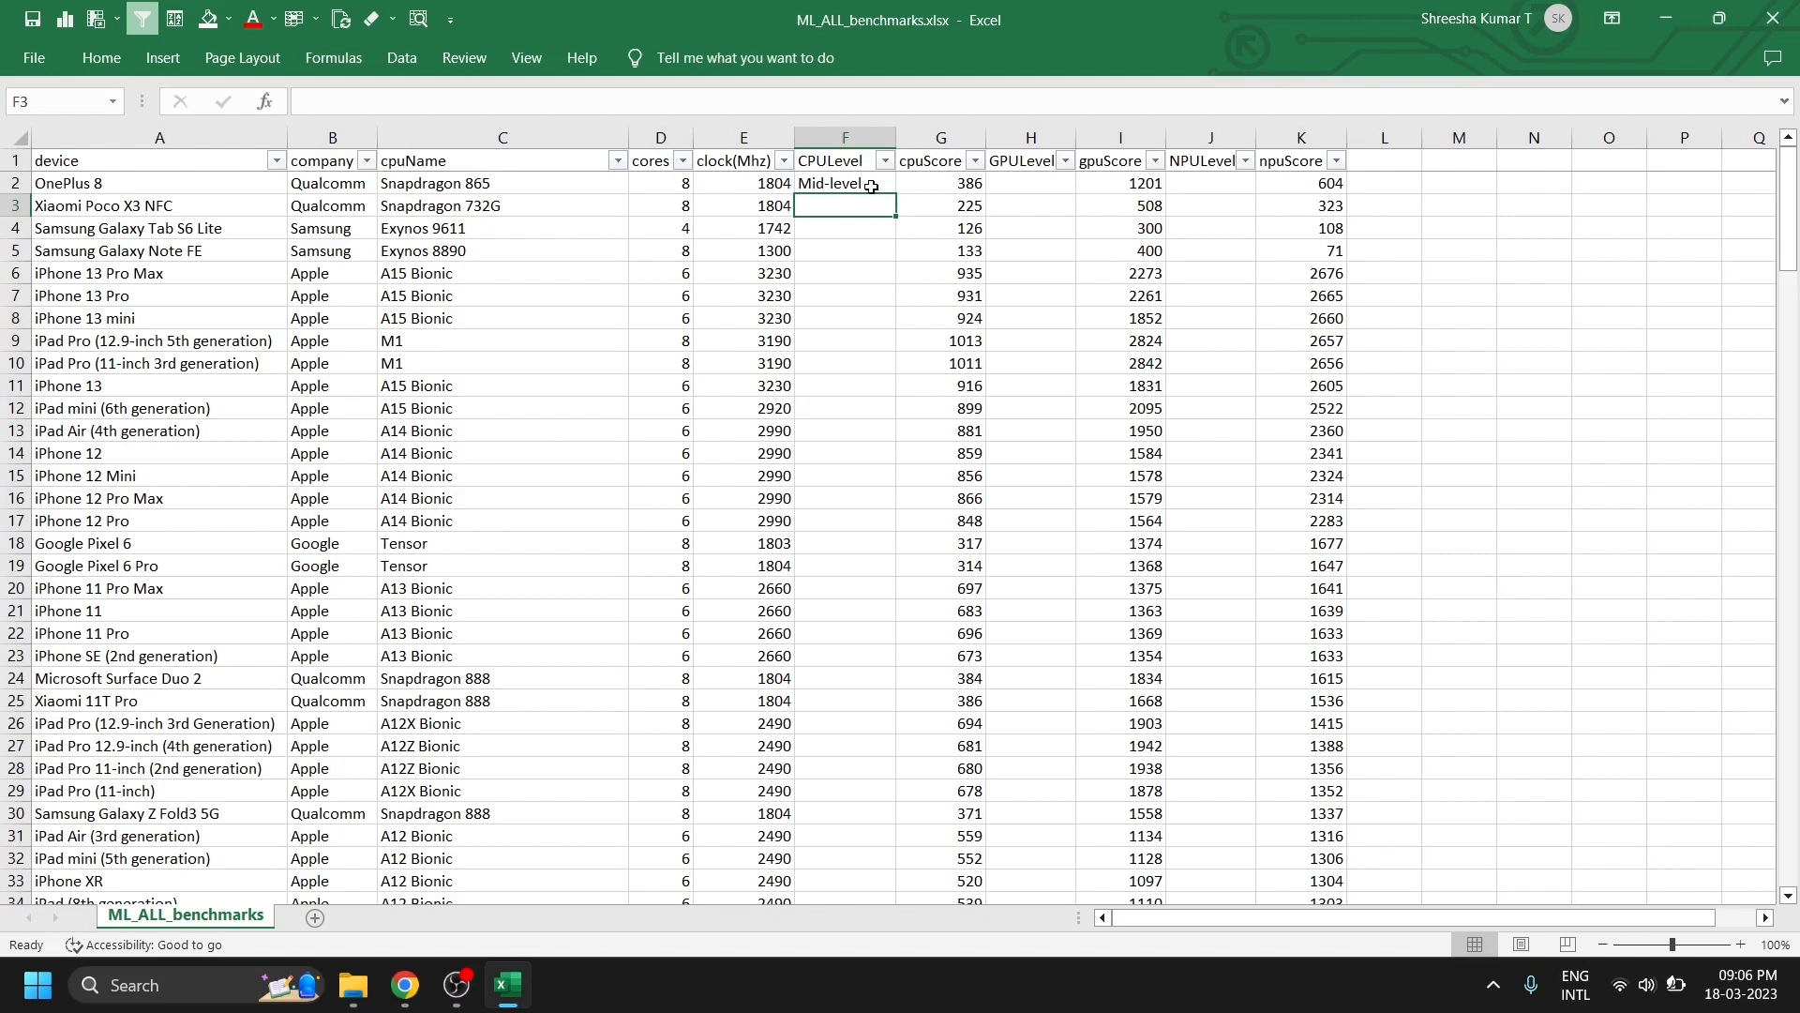
- Fill the F2 level formula down the CPULevel column to row 190
click(871, 185)
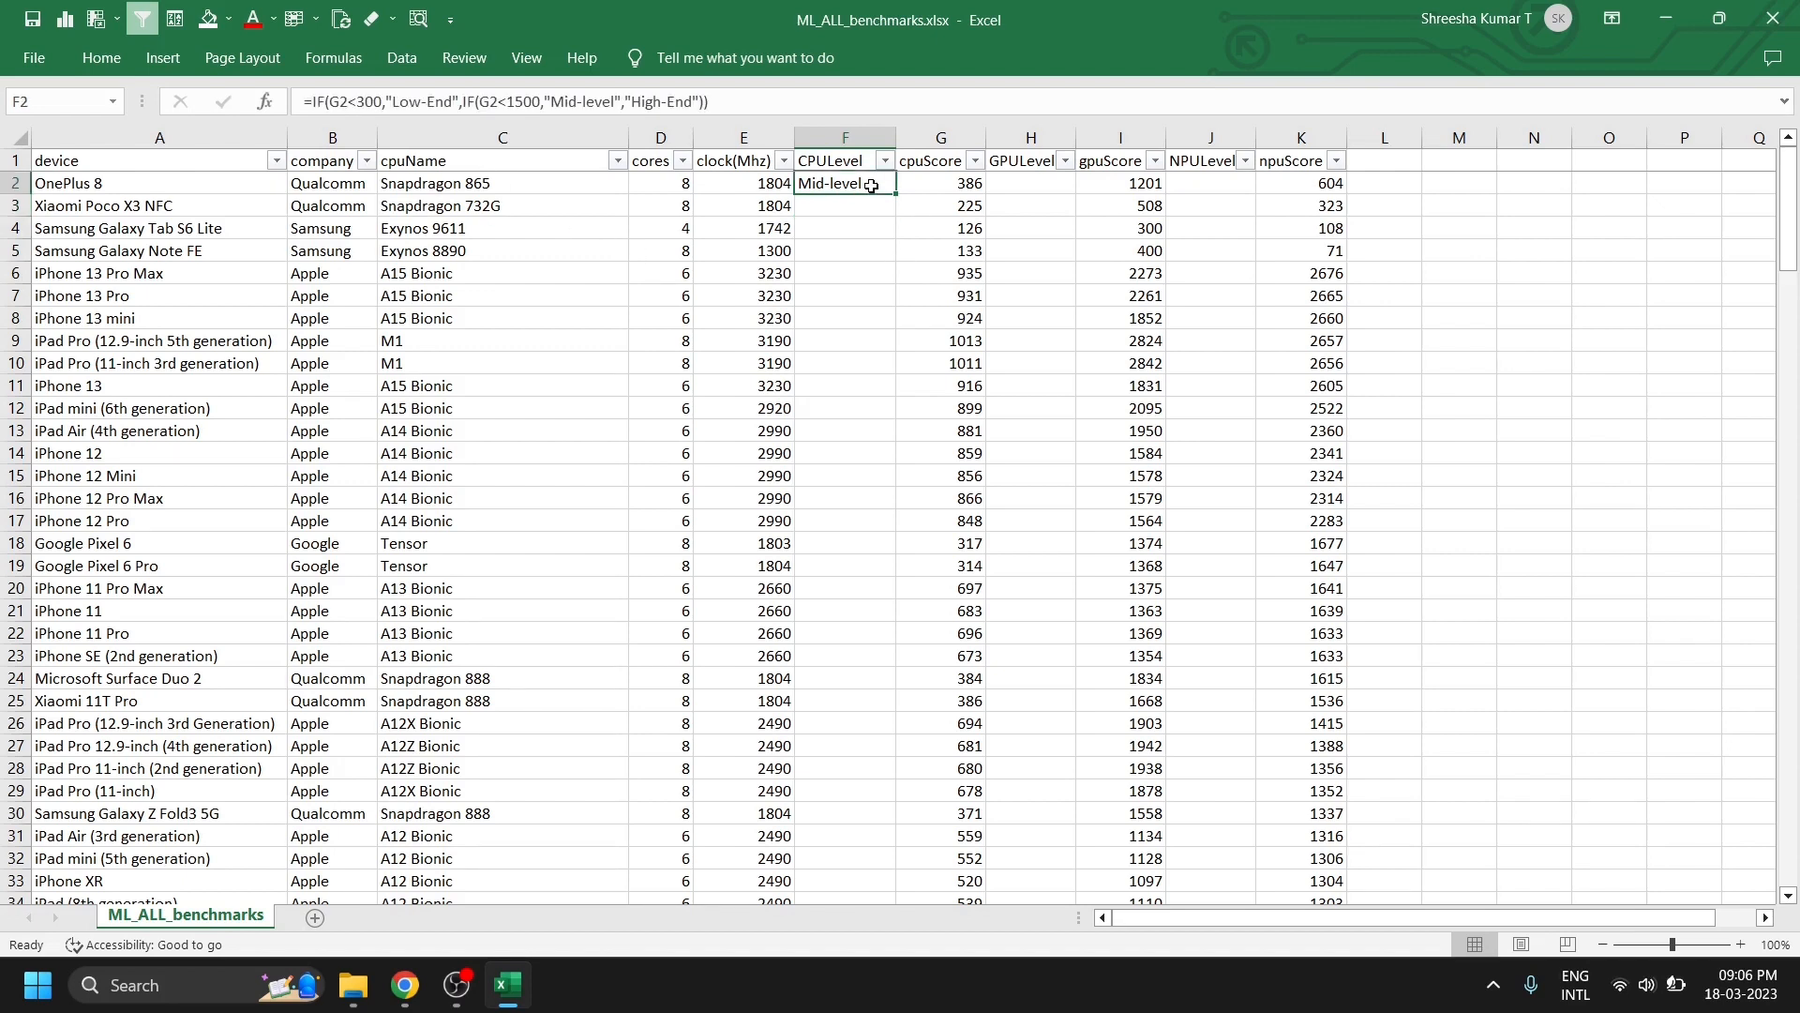
click(952, 184)
click(849, 184)
double_click(896, 194)
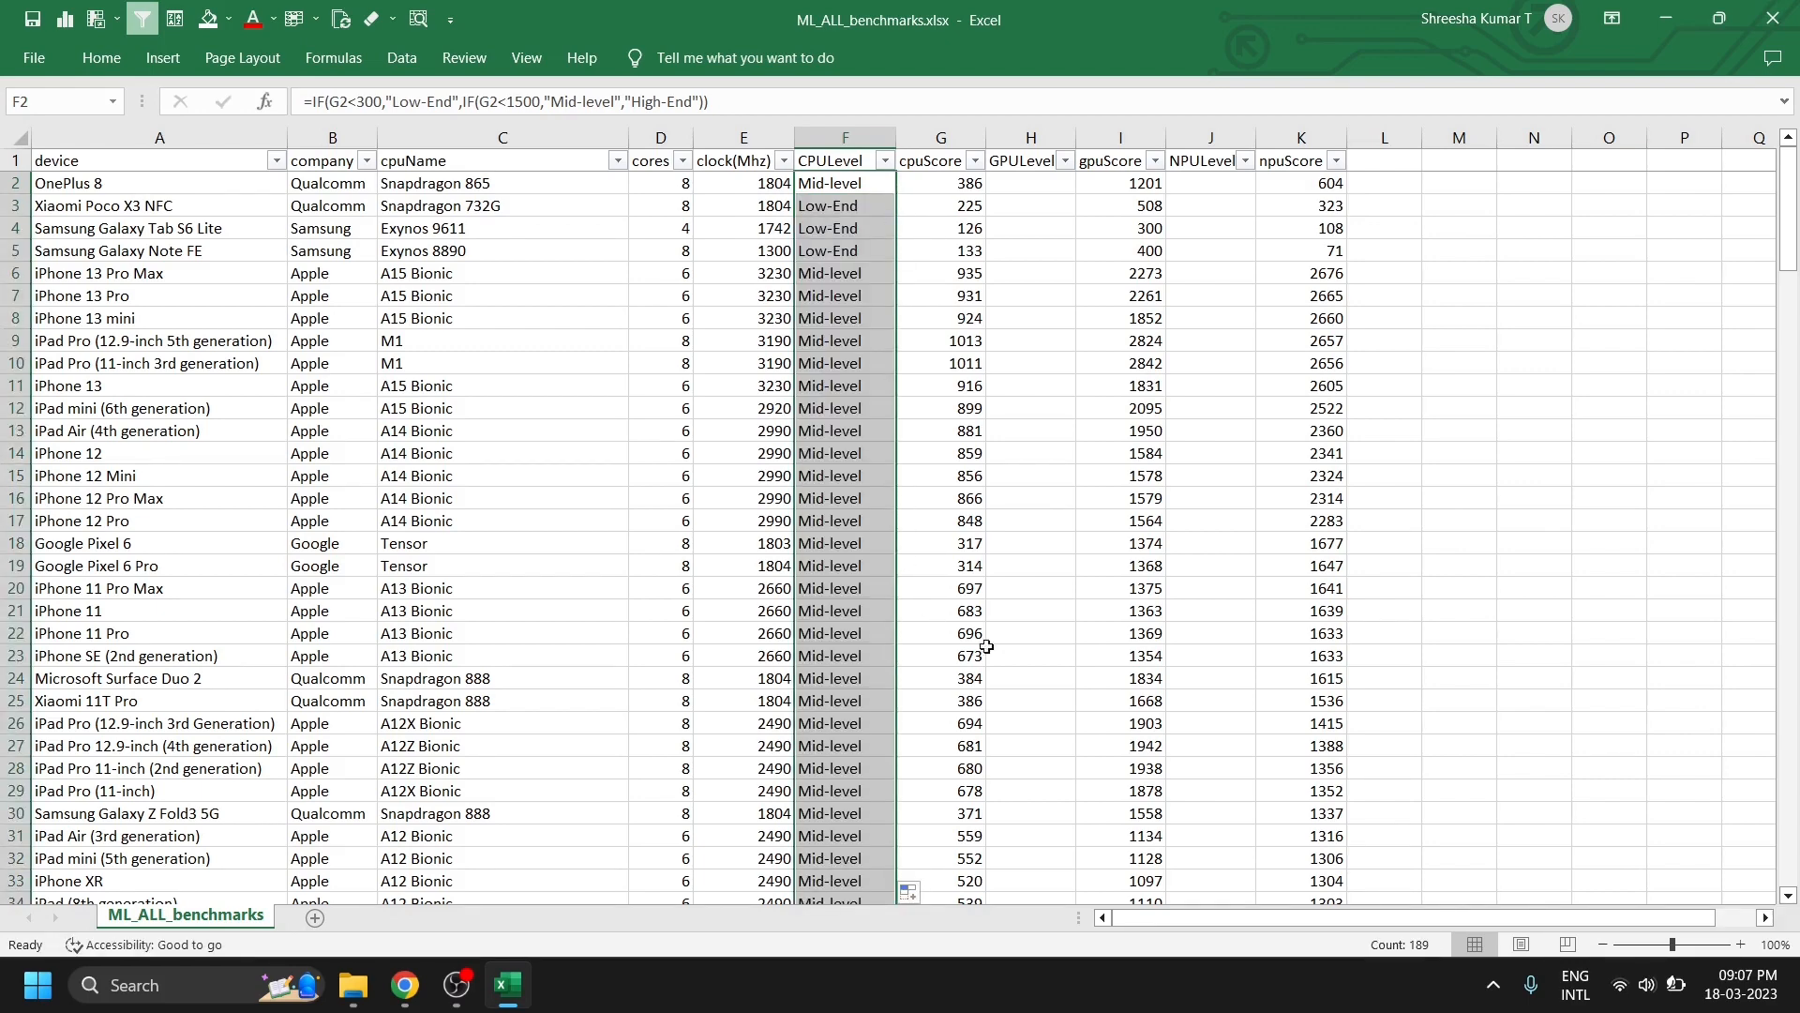
- Review the filled CPULevel cells and their formulas against the neighbouring cpuScore values
drag(1791, 225, 1797, 516)
drag(1792, 159, 1793, 154)
click(867, 236)
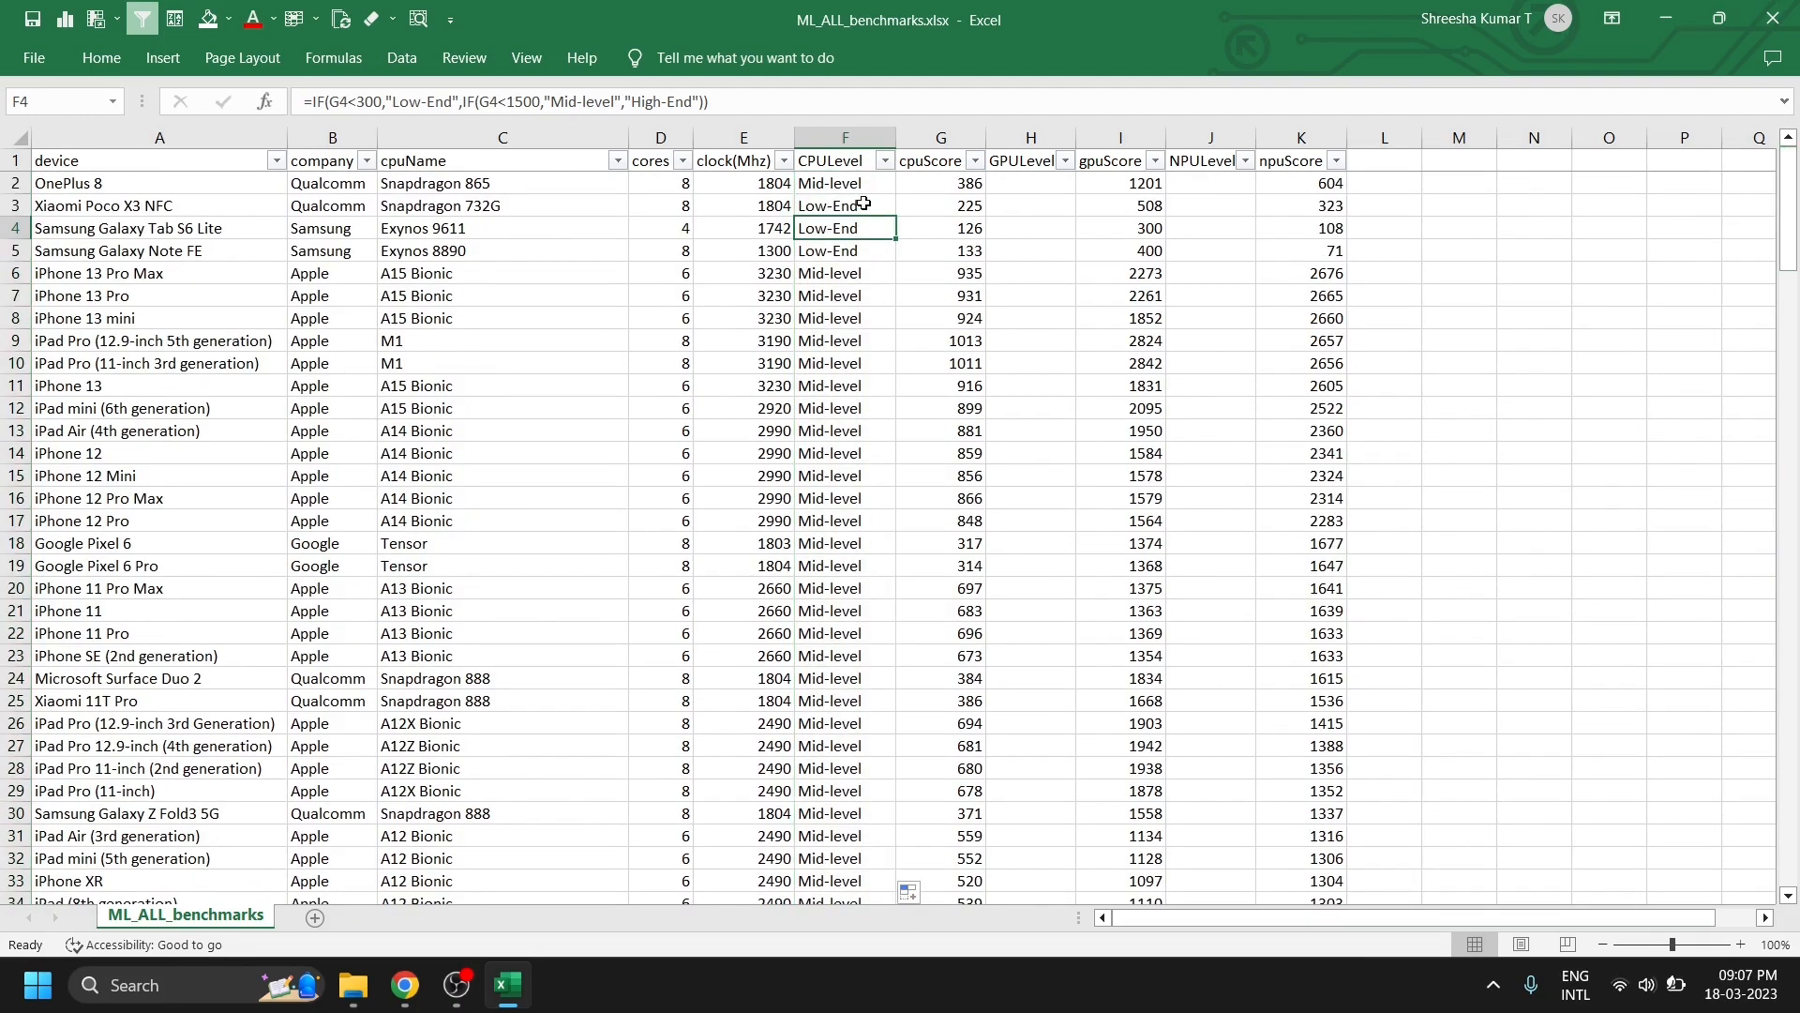
click(863, 202)
click(870, 256)
click(860, 319)
click(849, 377)
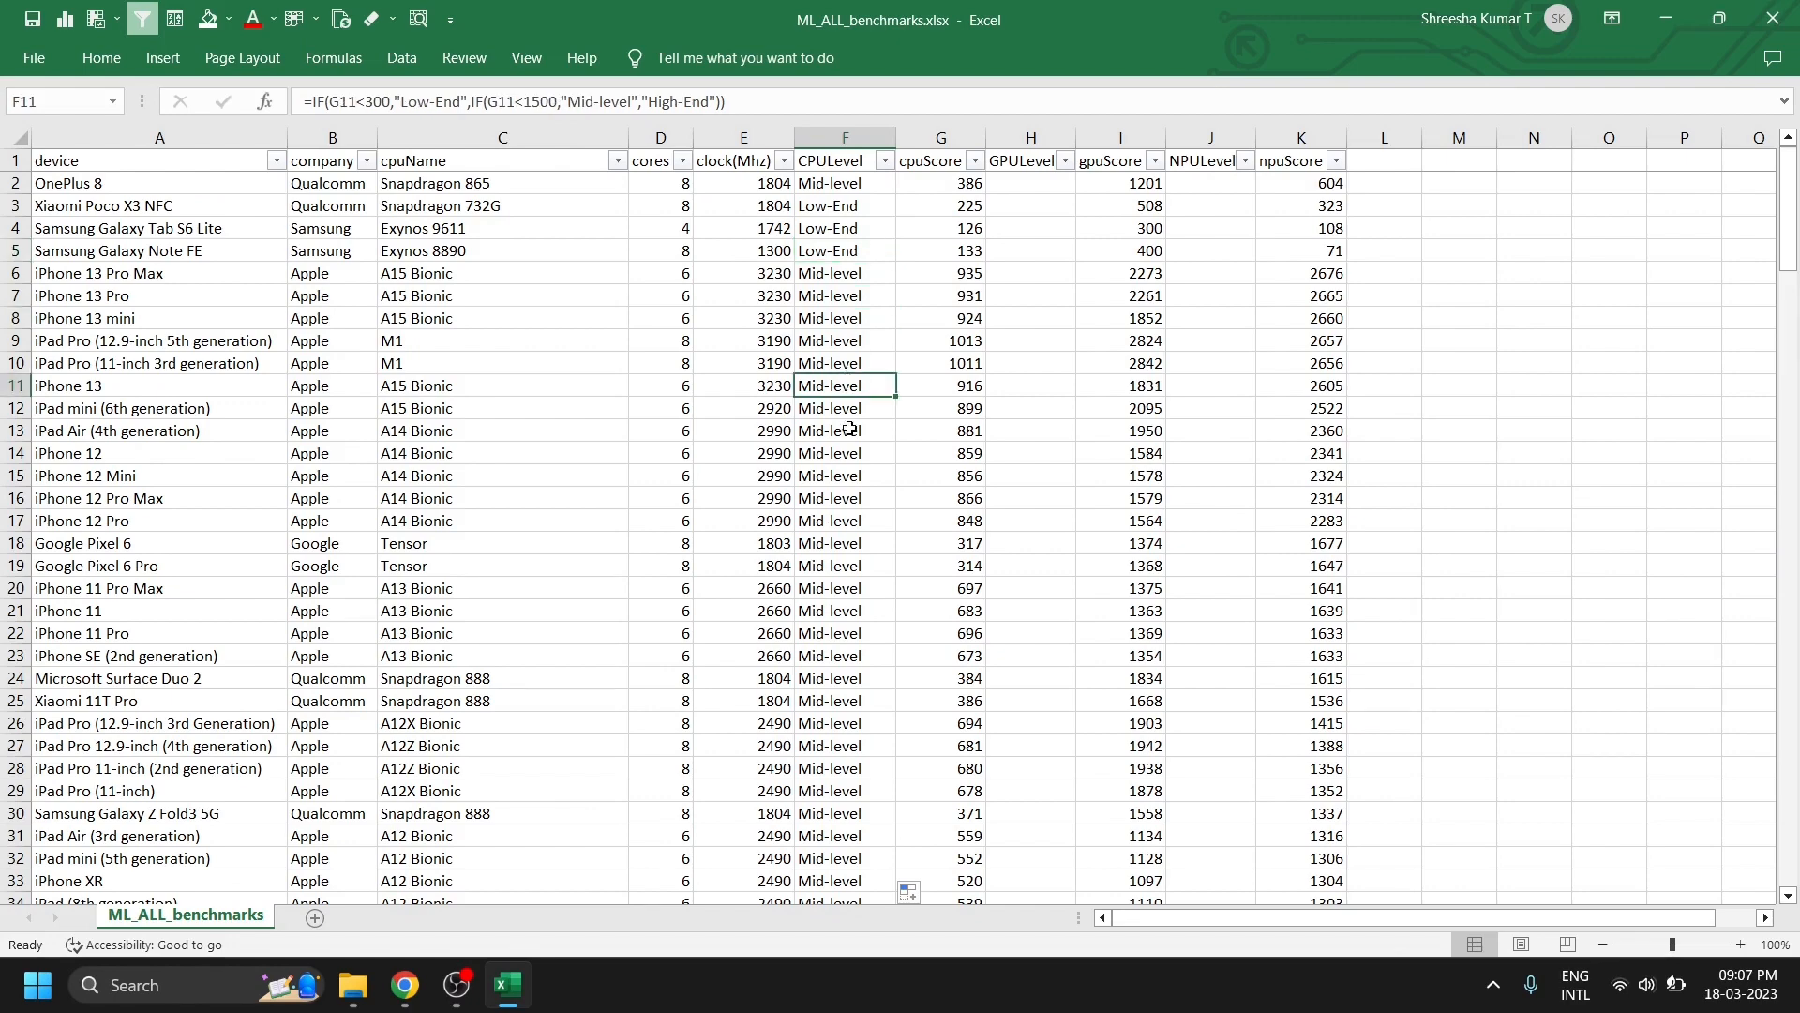
click(854, 320)
click(853, 412)
click(873, 479)
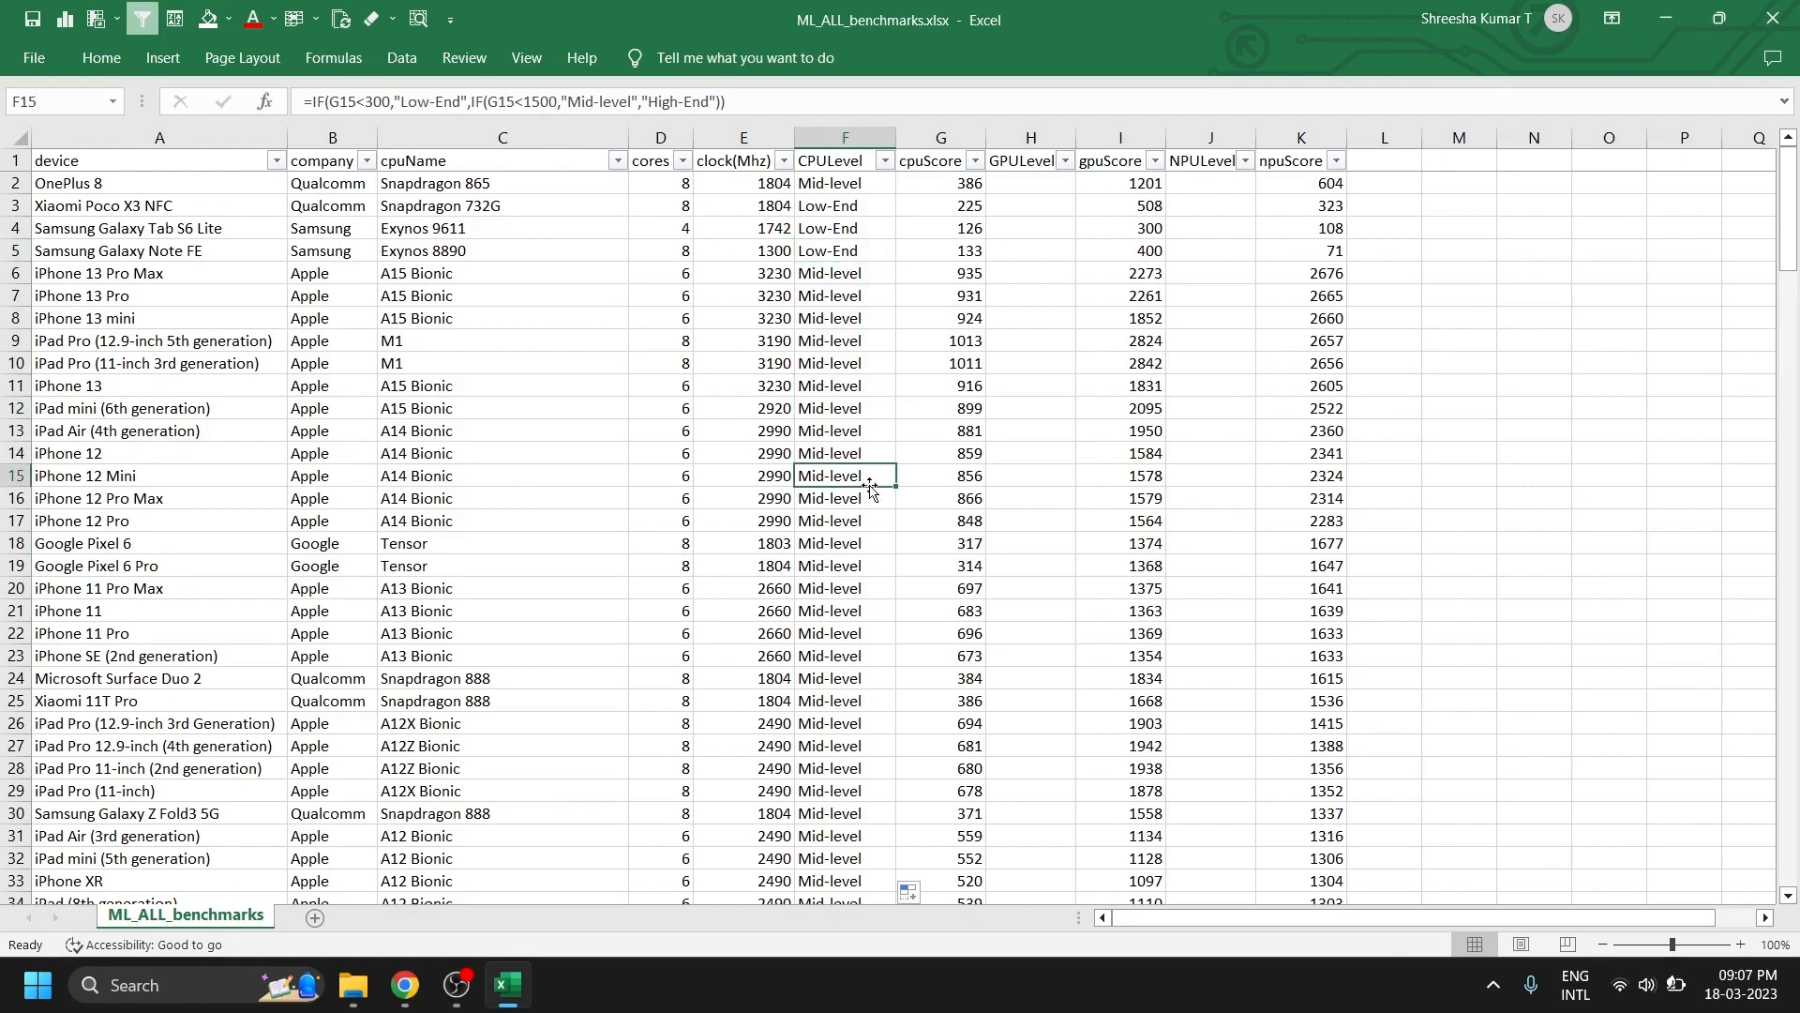
click(867, 563)
click(870, 628)
click(866, 521)
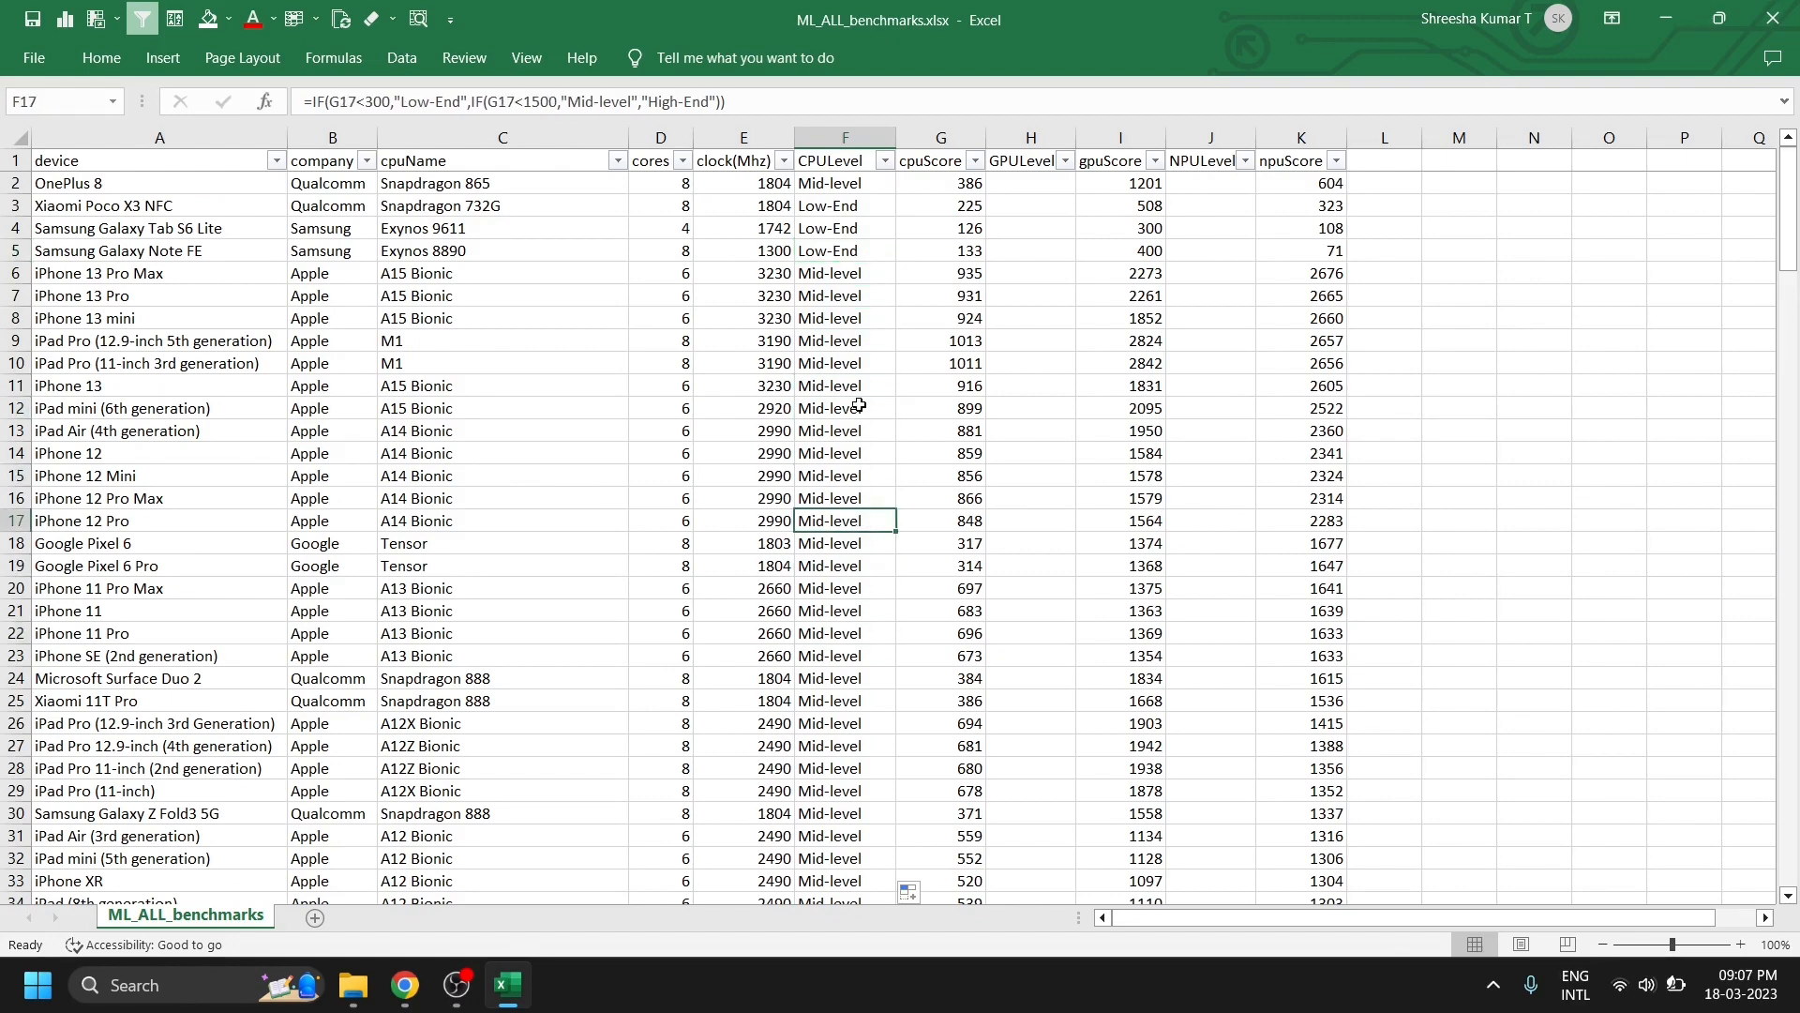
click(857, 408)
click(847, 318)
click(847, 184)
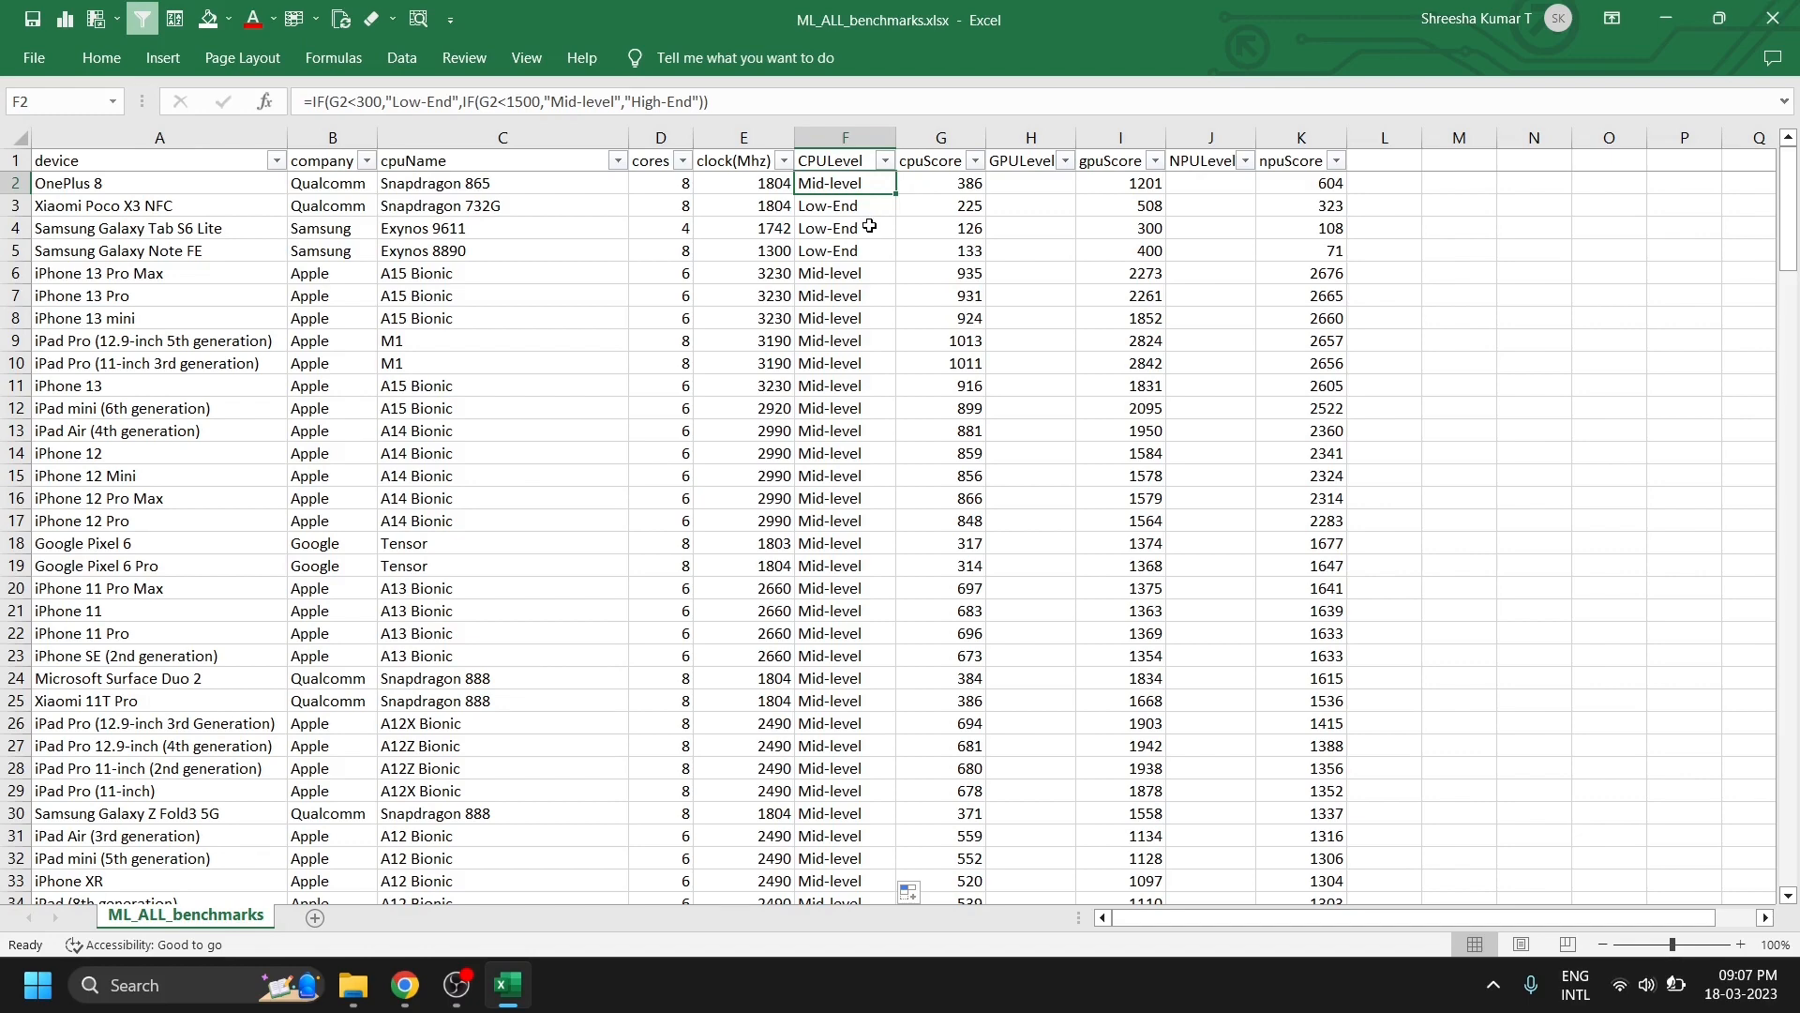
click(870, 226)
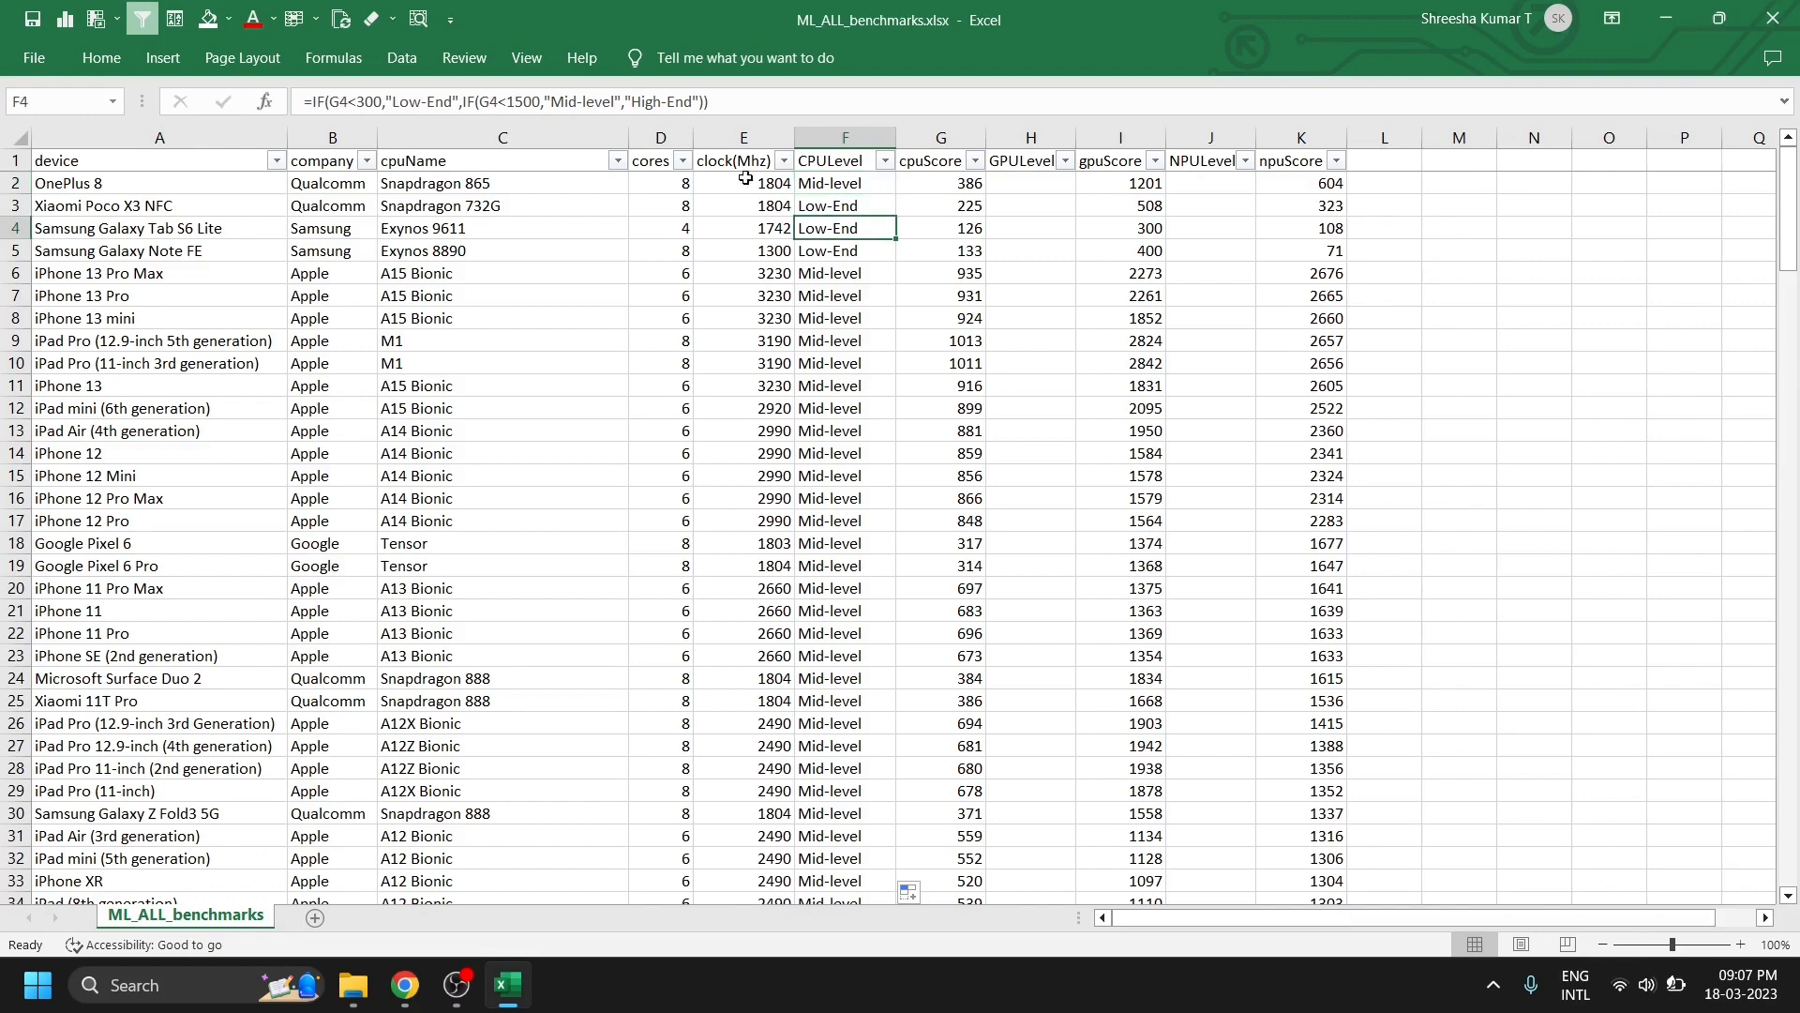
click(859, 187)
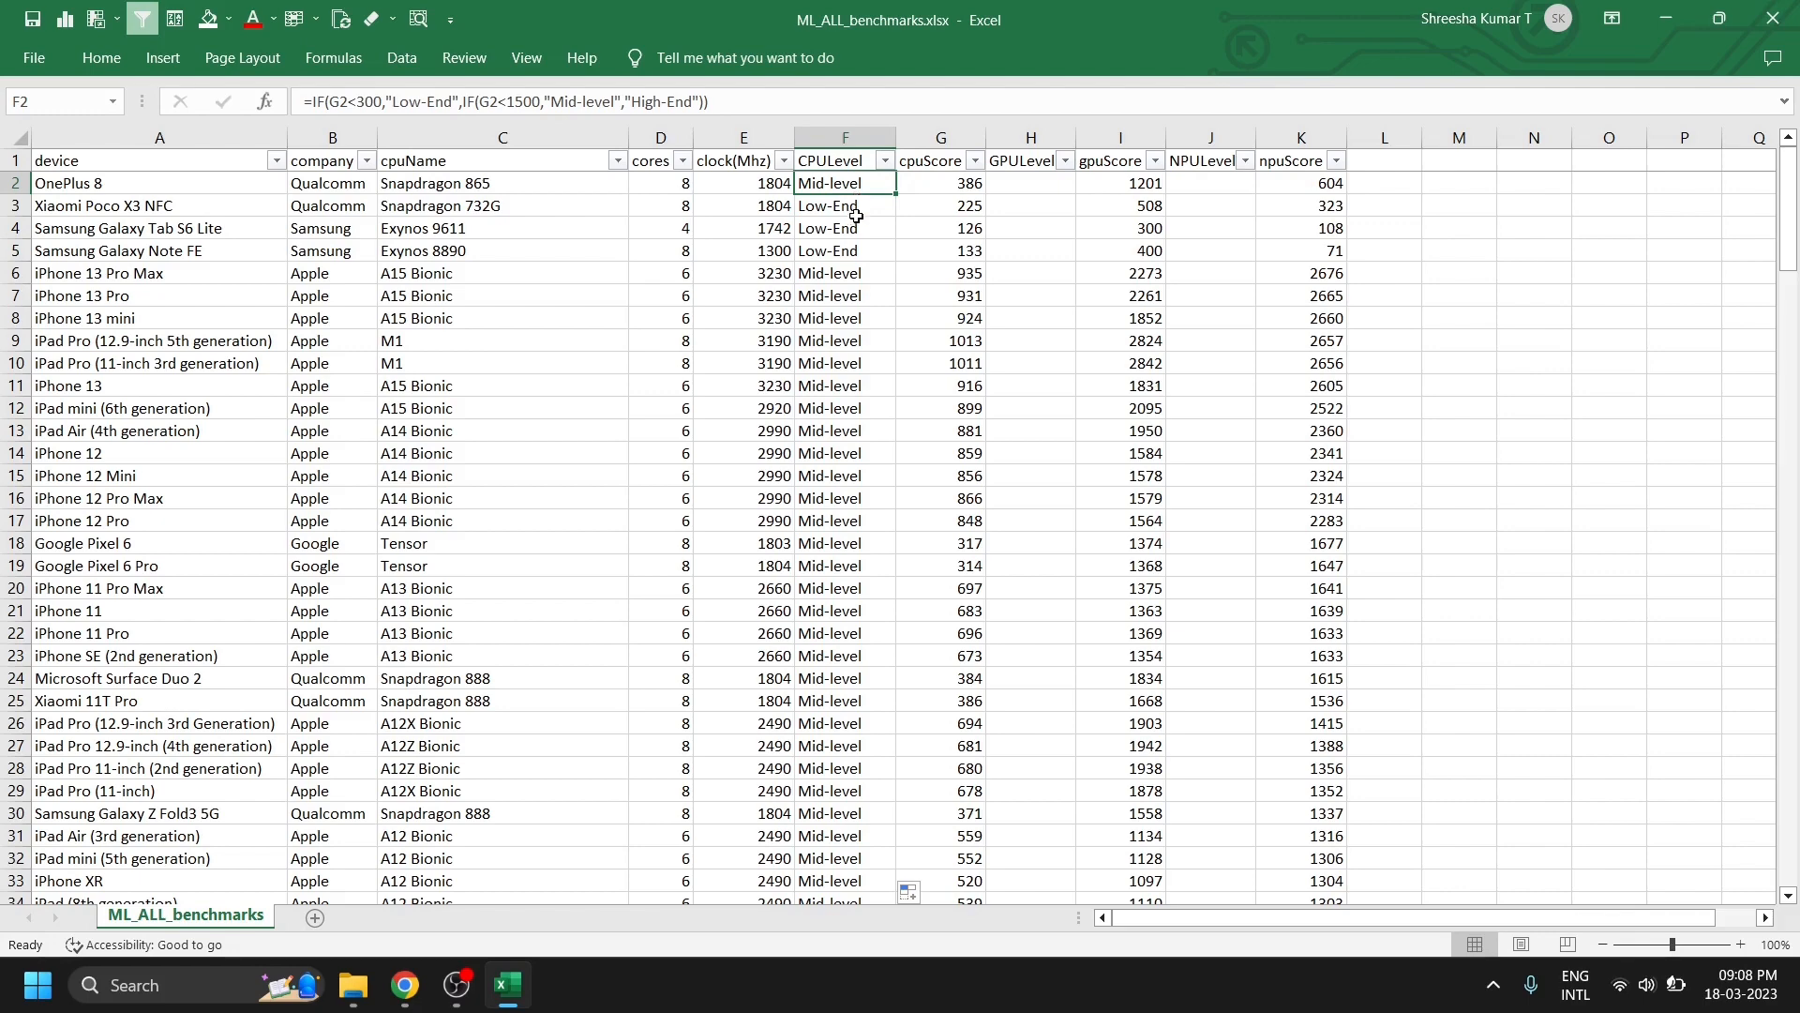
click(856, 221)
- Convert the CPULevel formulas in F2:F190 to static values by copying the range and pasting it back over itself as values
click(859, 191)
key(ctrl+shift+Down)
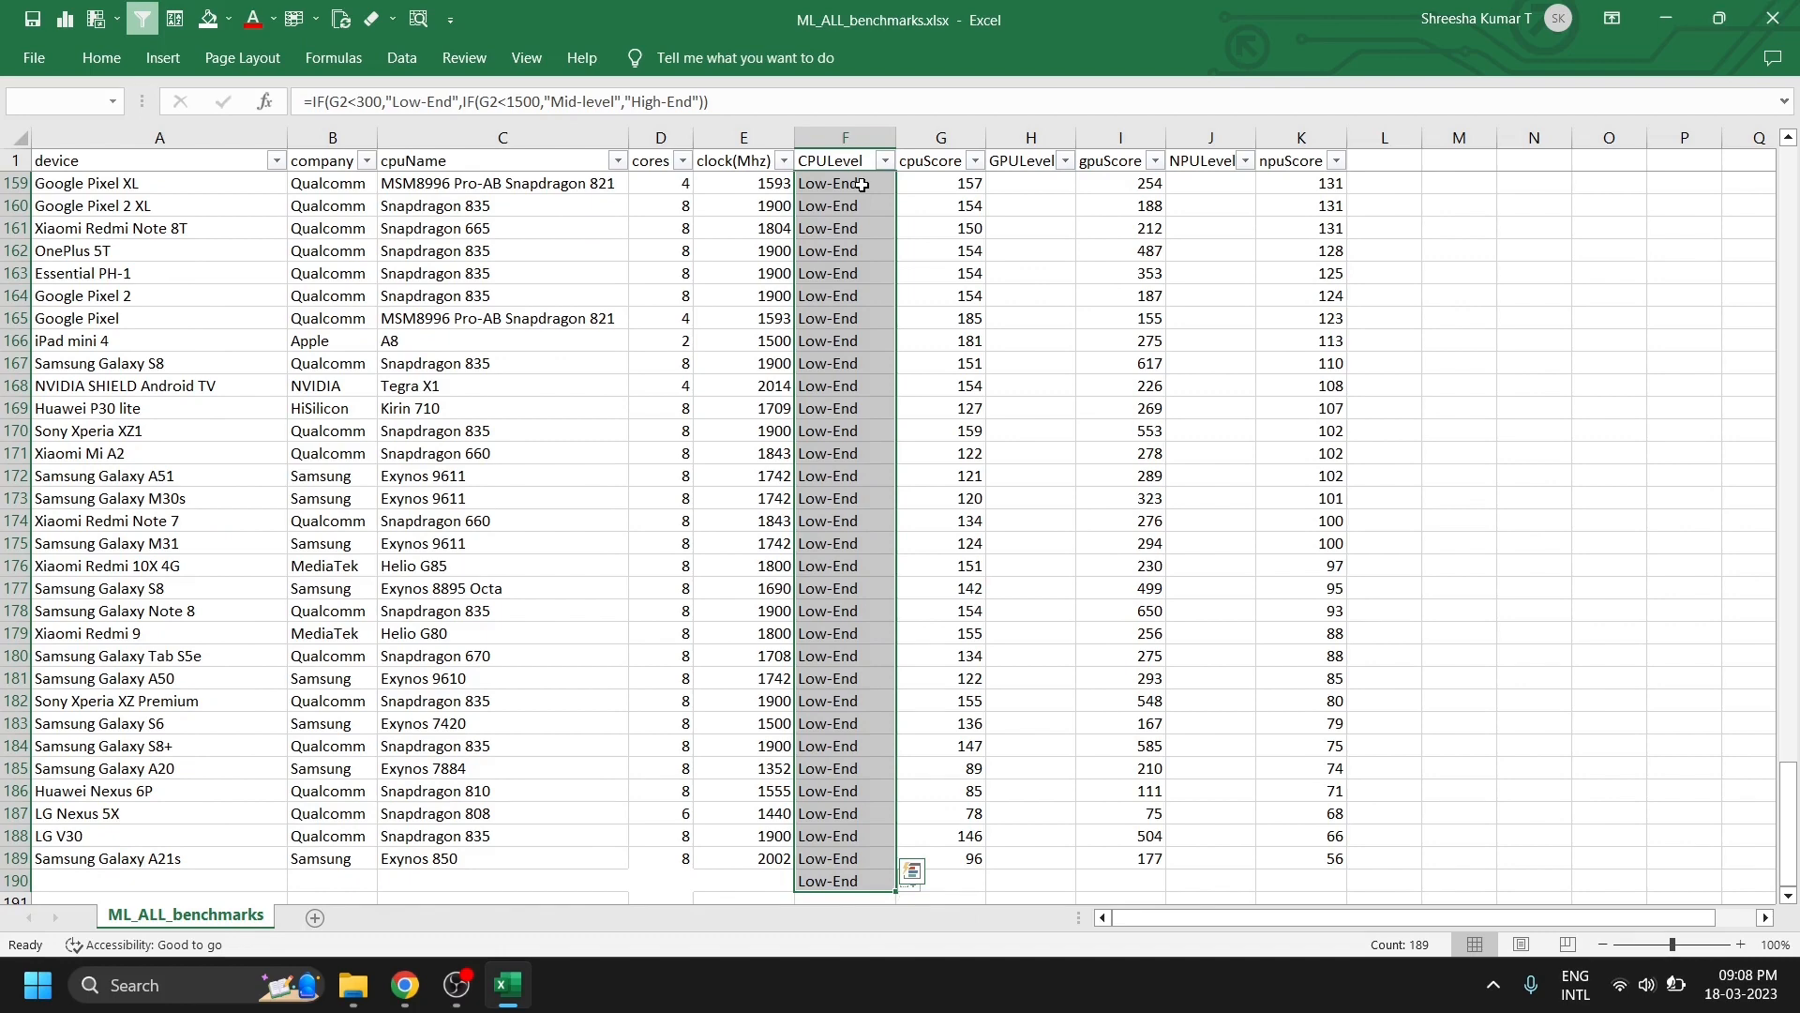
scroll(953, 612, down, 1)
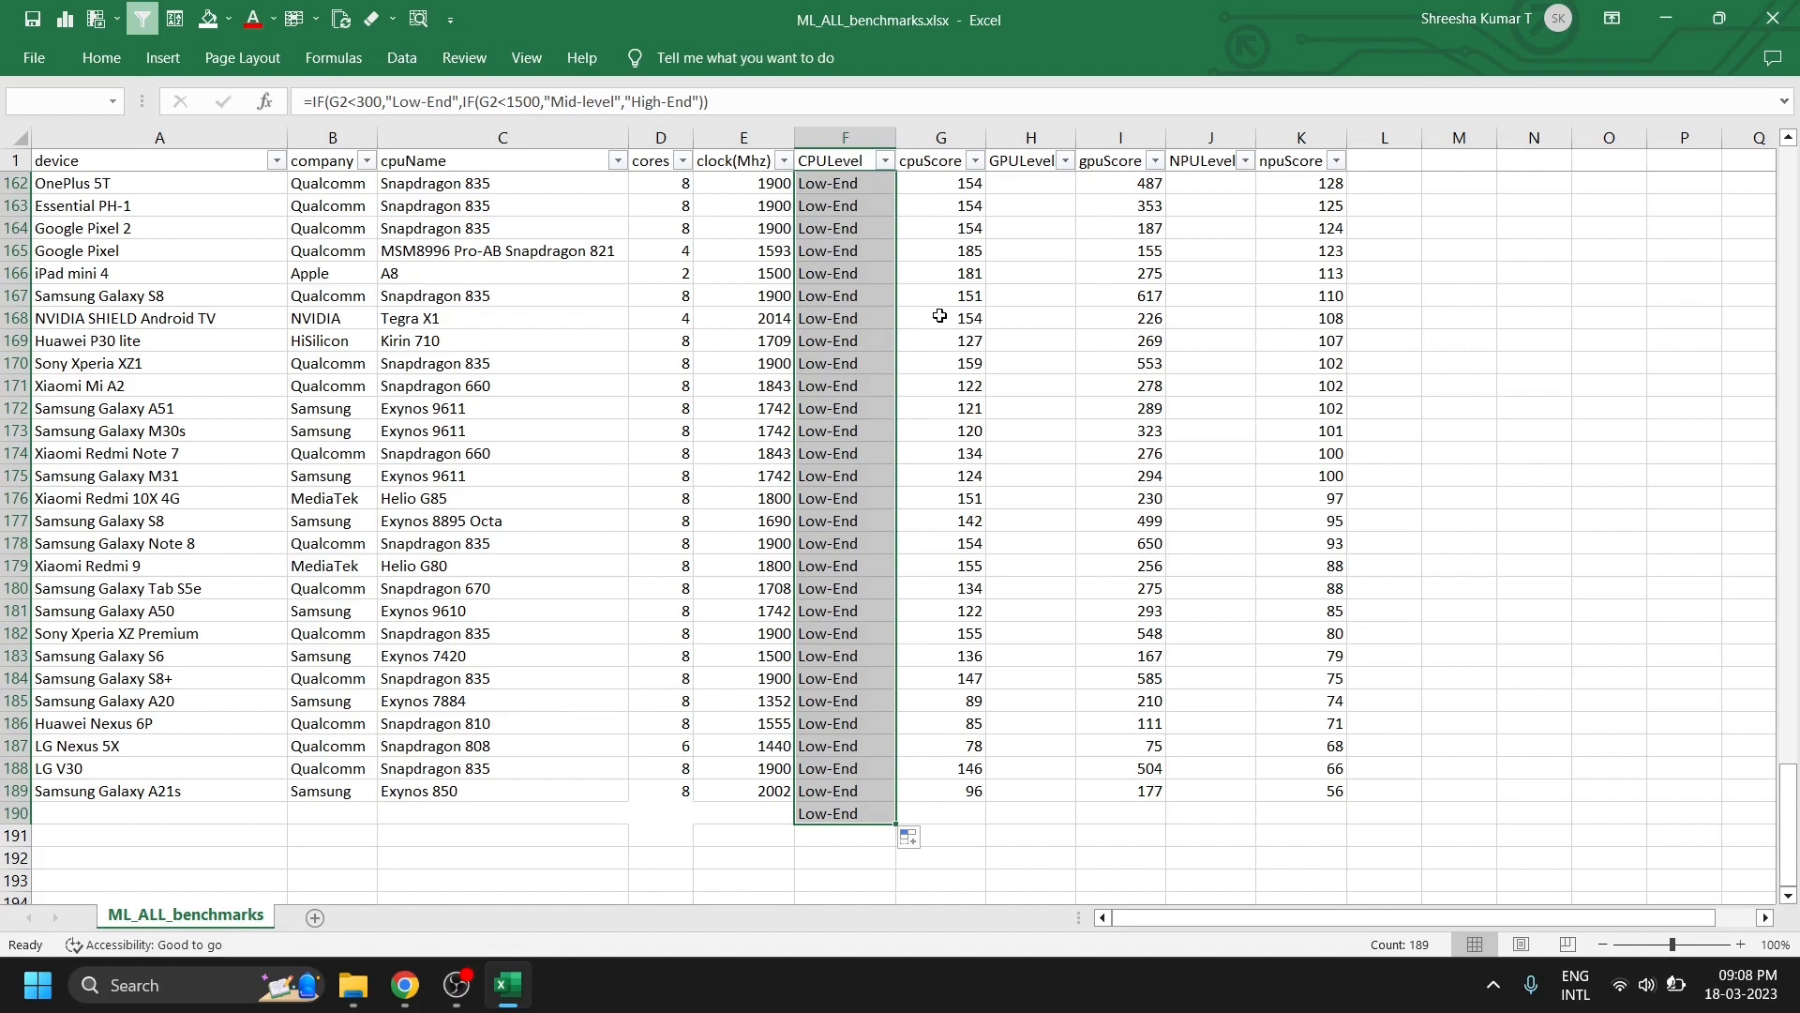
key(ctrl+c)
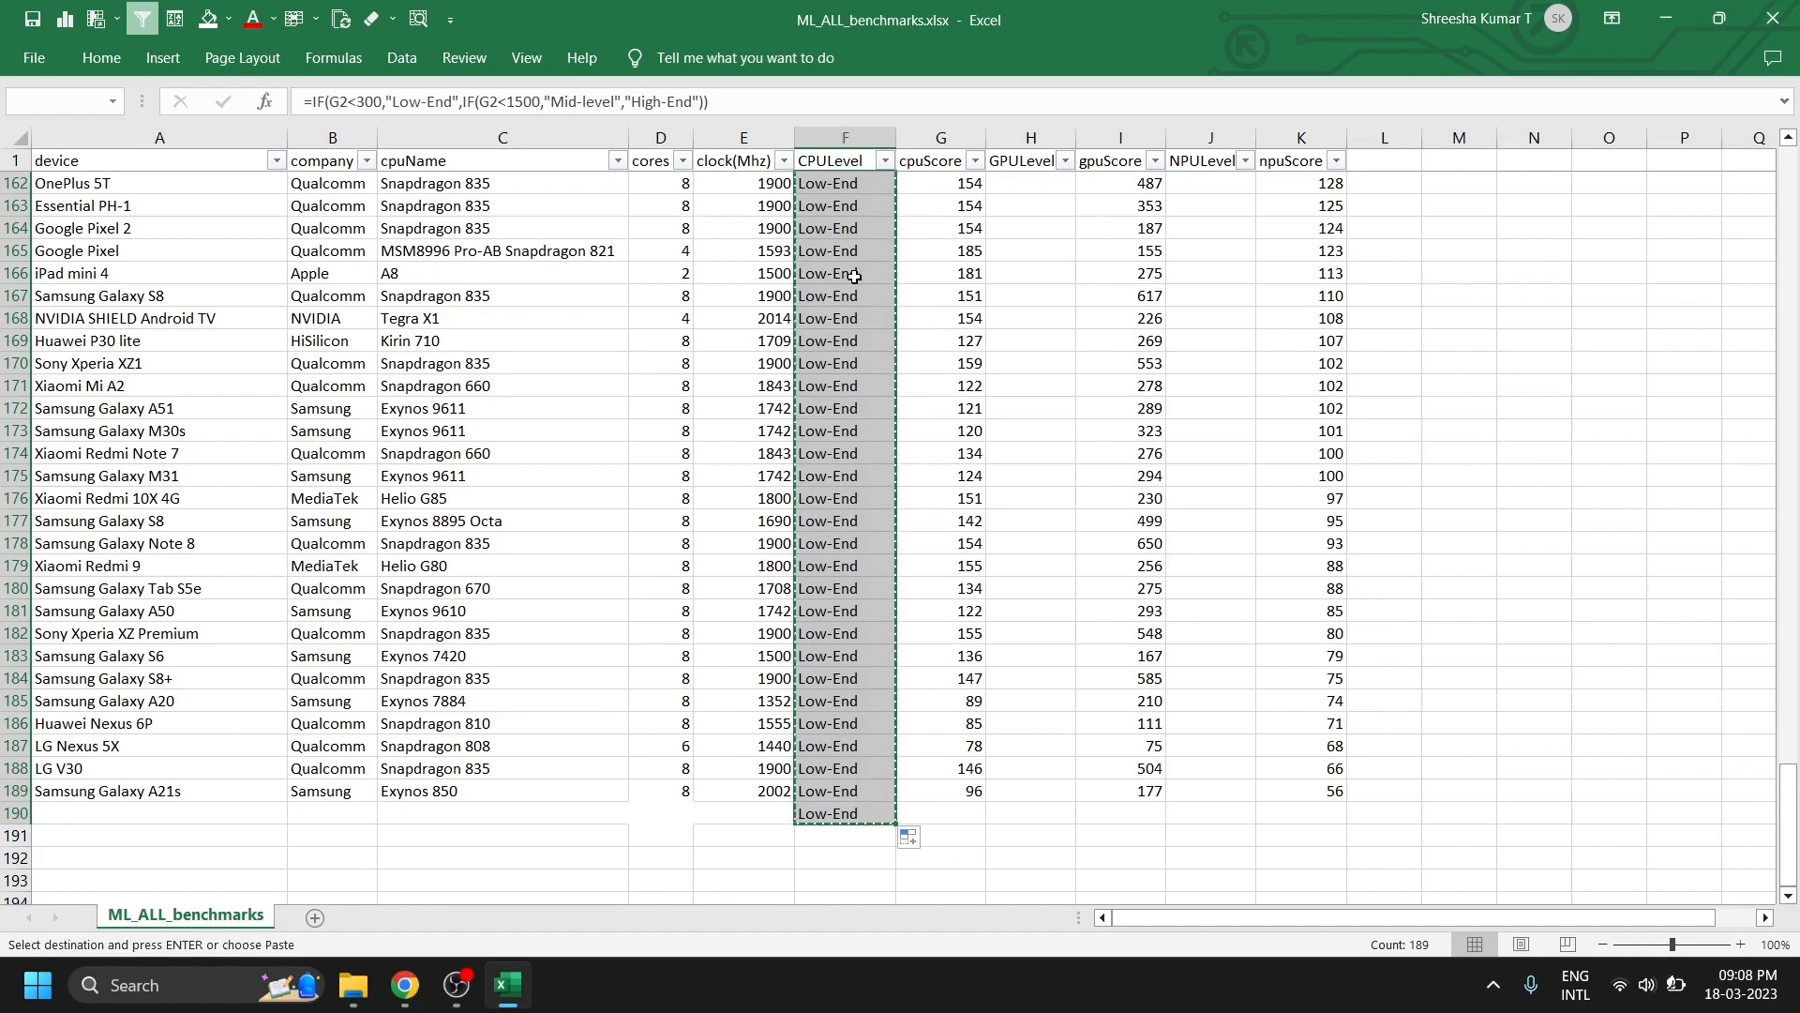
scroll(930, 297, up, 9)
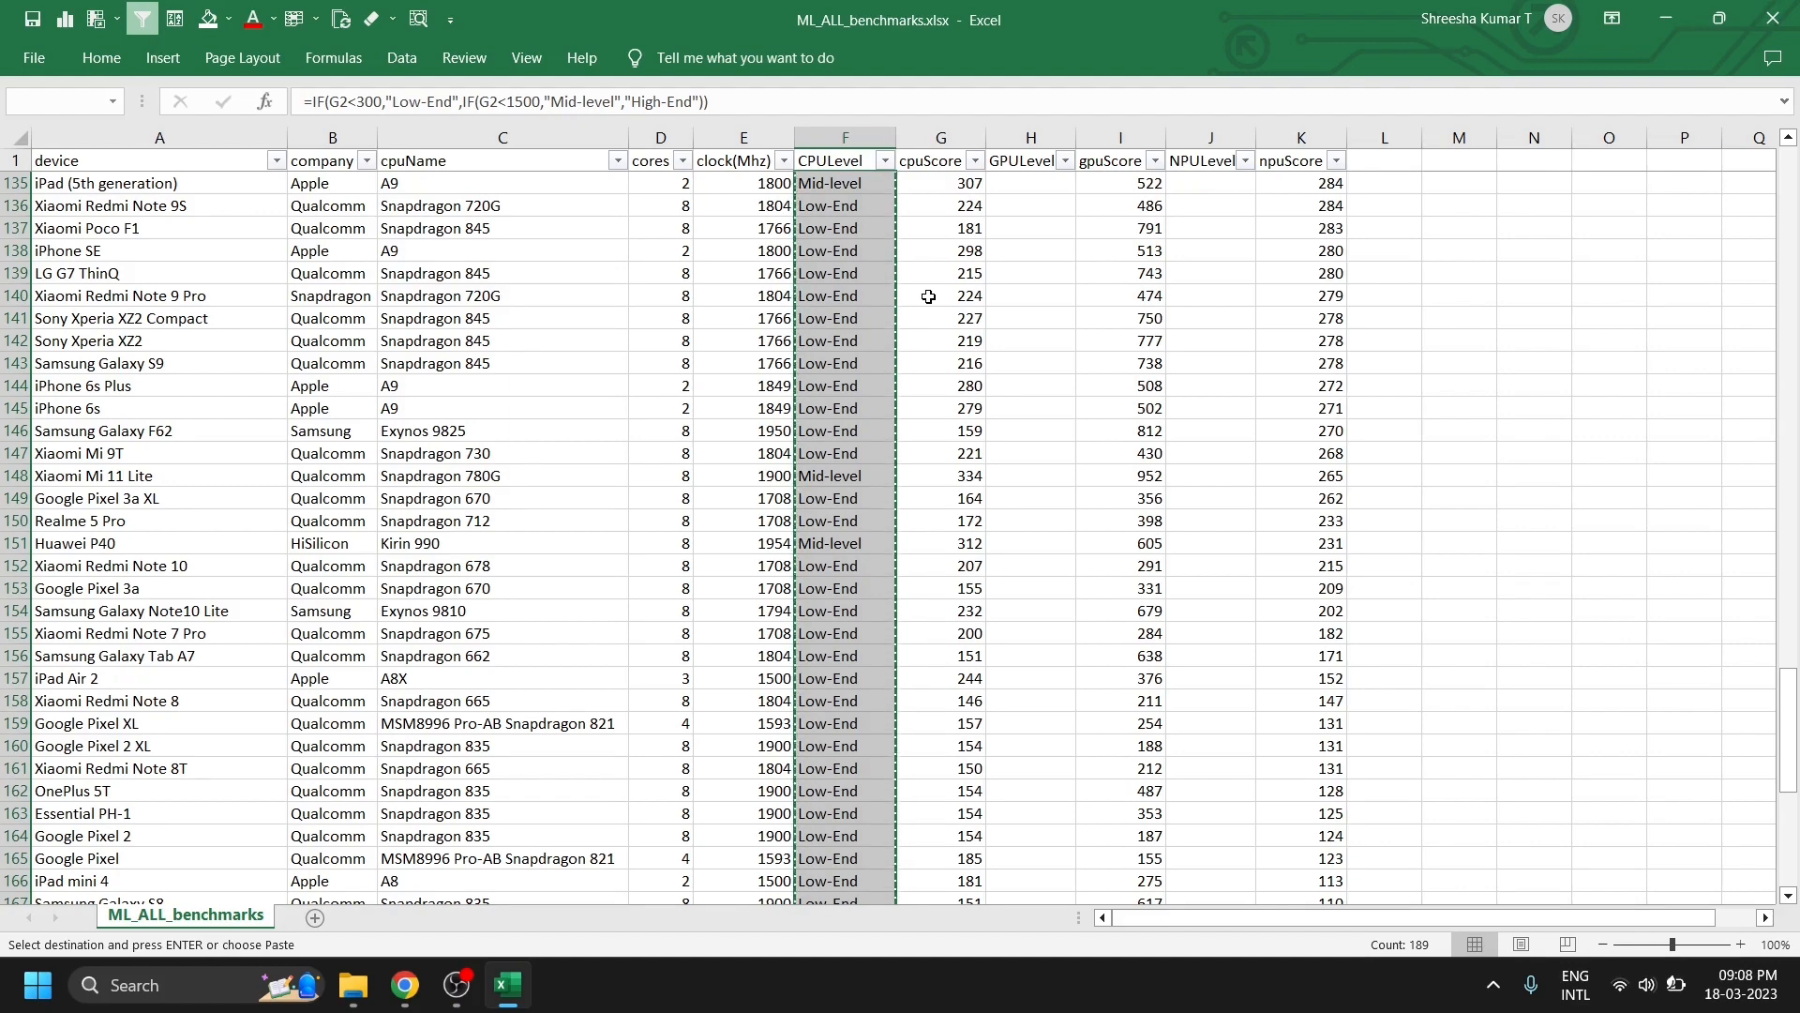
key(ctrl+v)
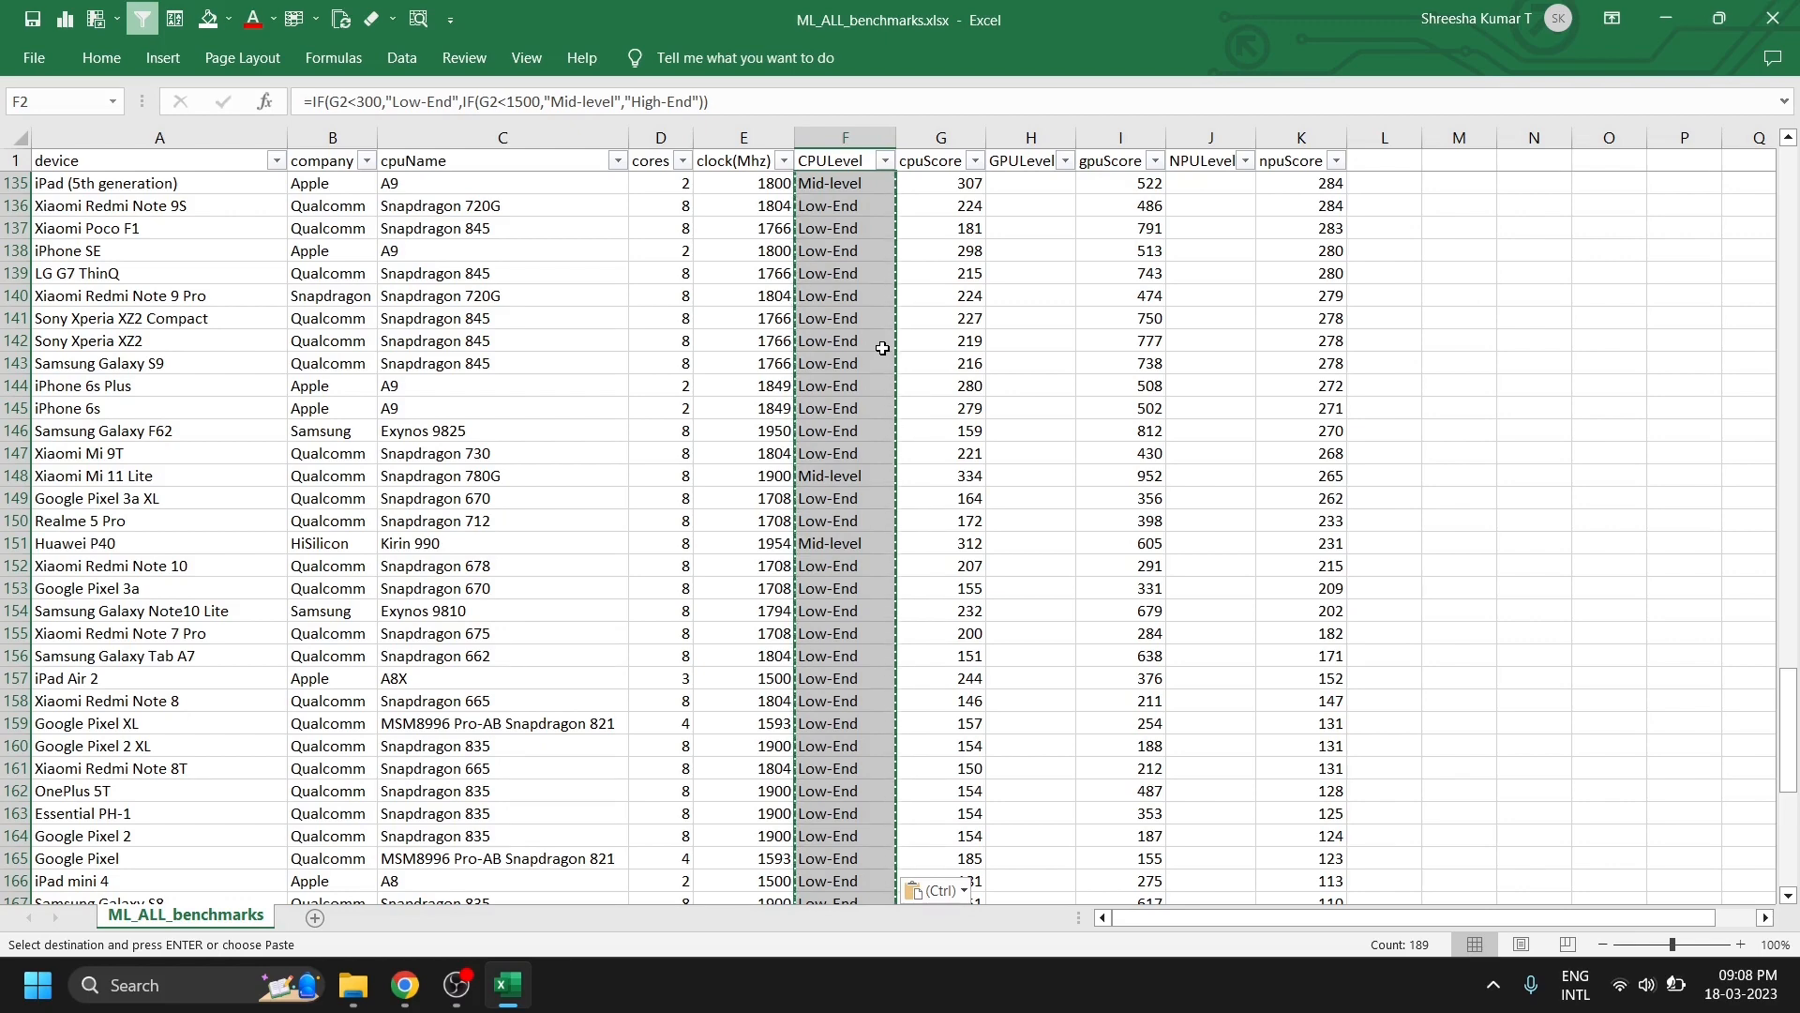
click(963, 891)
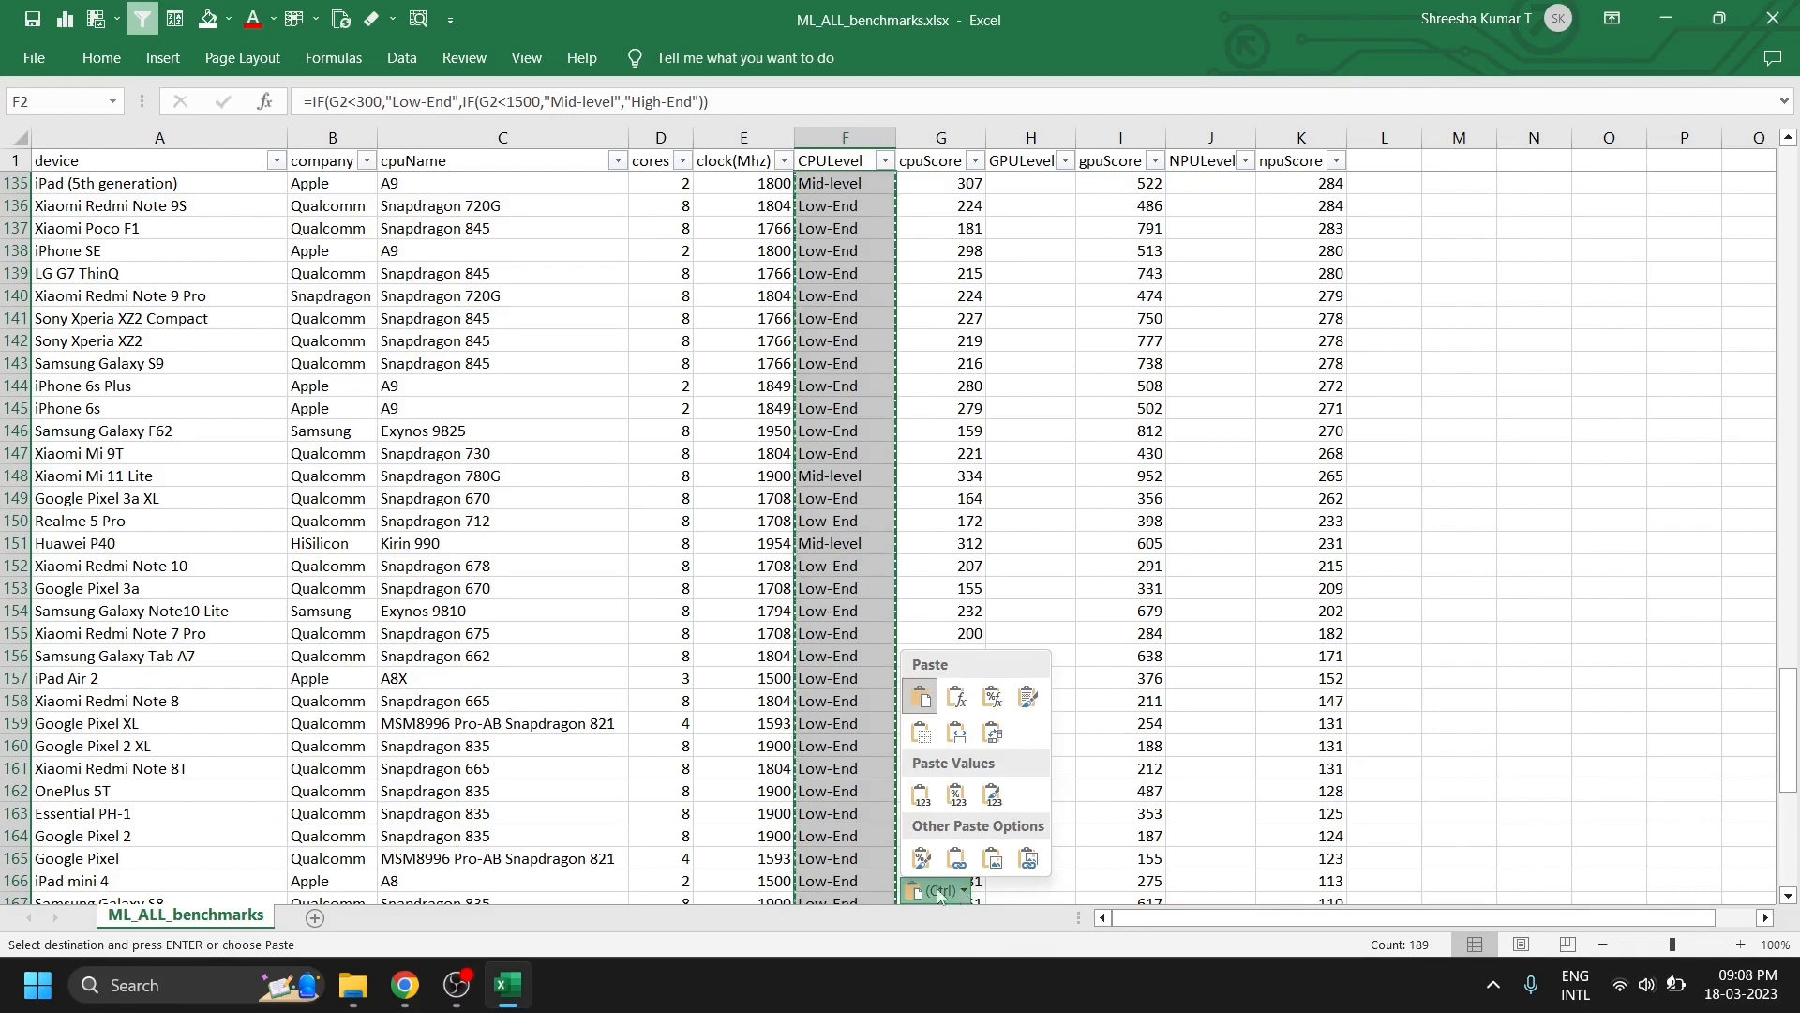
click(921, 797)
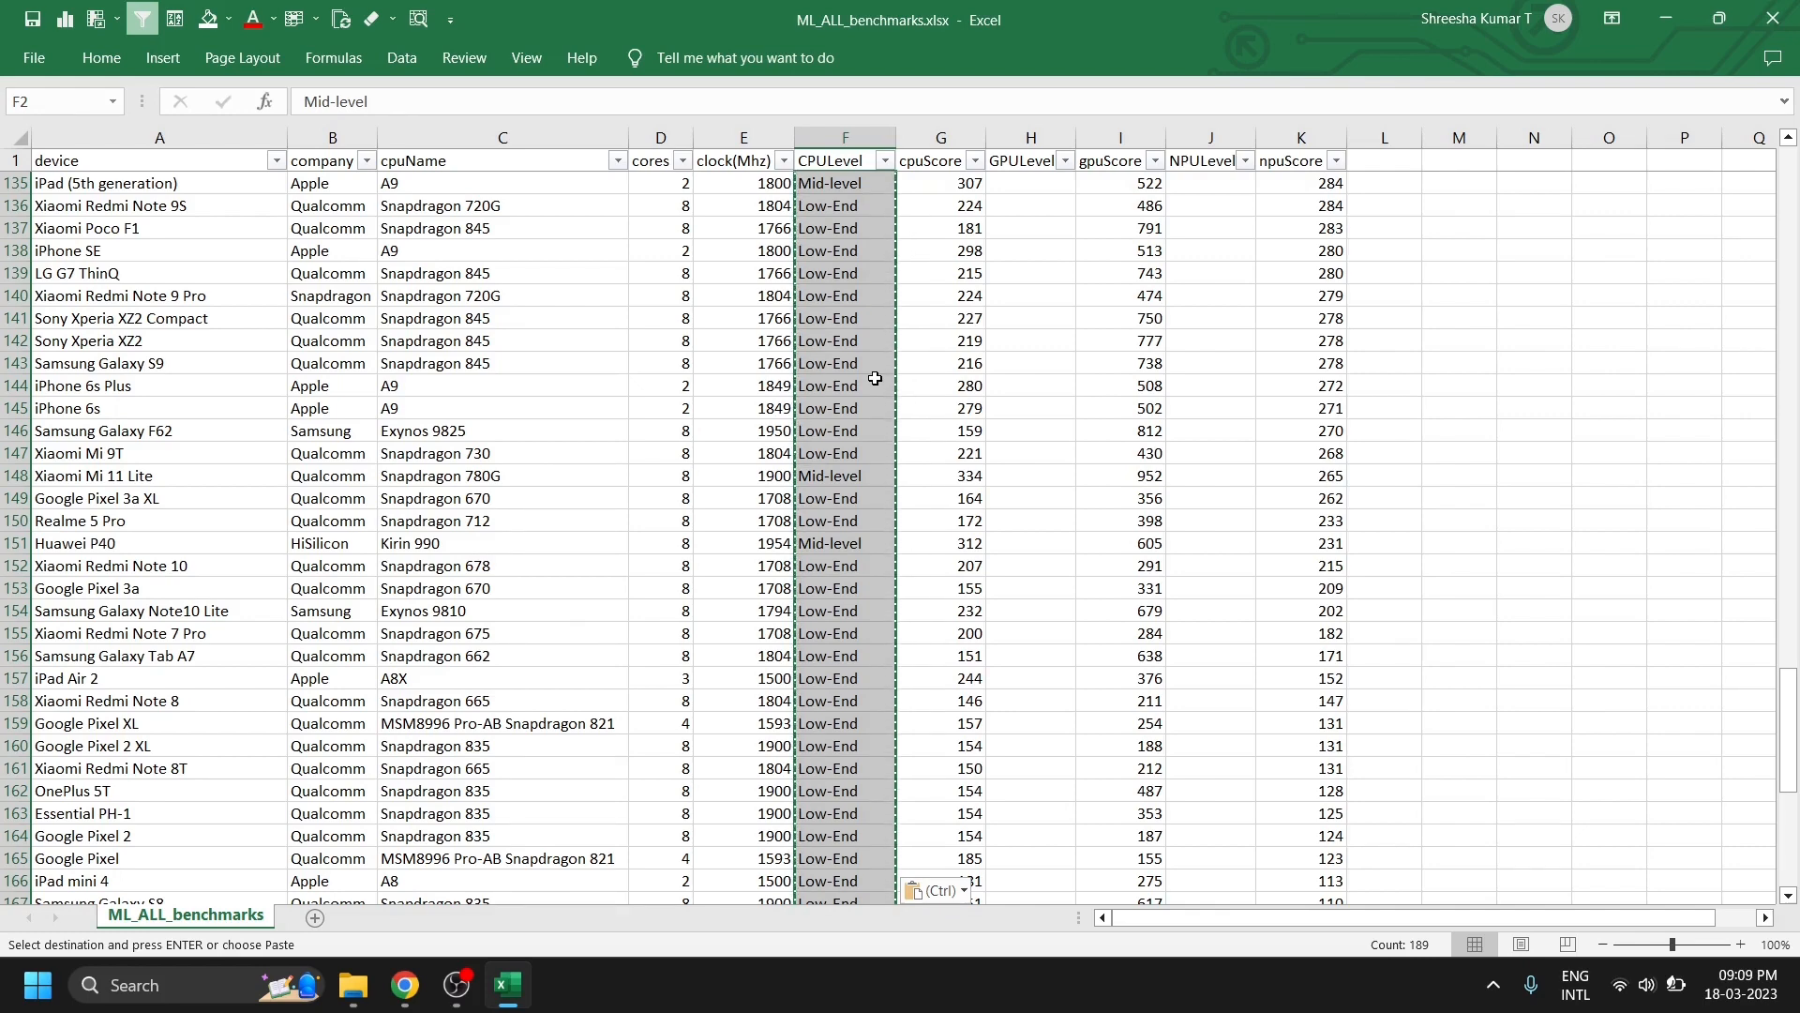
- Examine several CPULevel cells between rows 135 and 147 to check whether they hold plain text instead of formulas
click(875, 378)
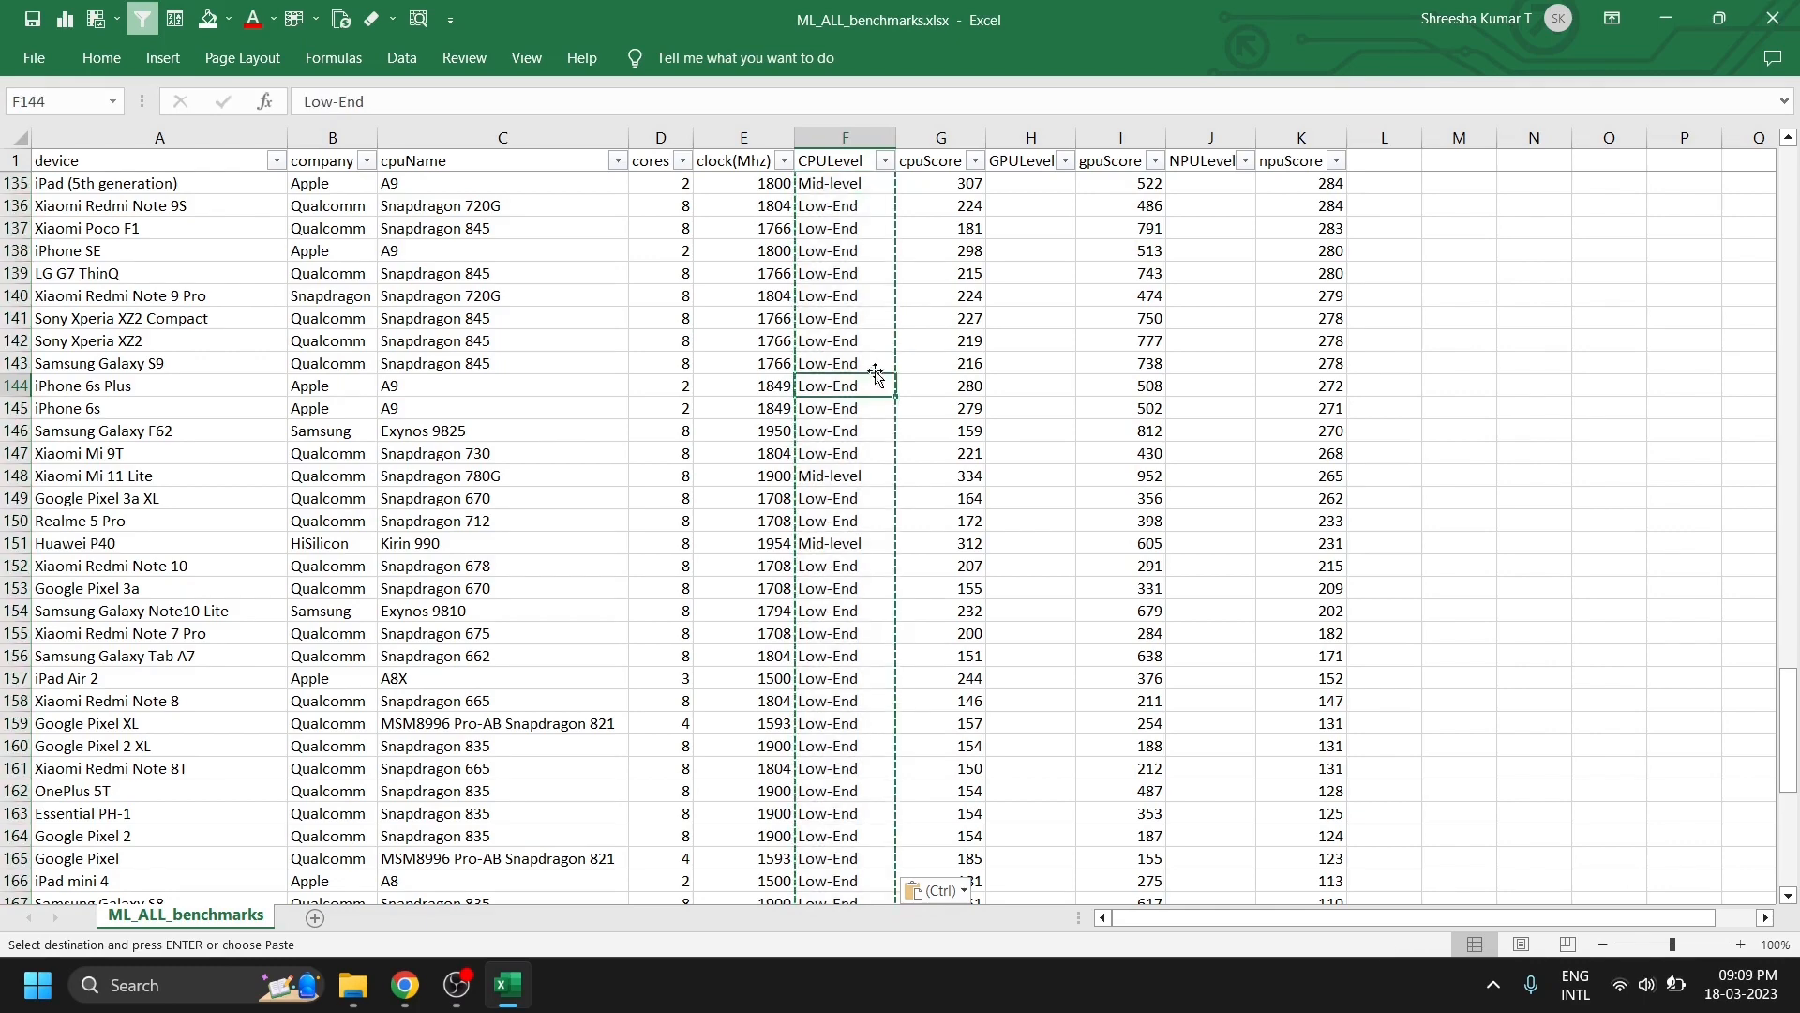
click(858, 272)
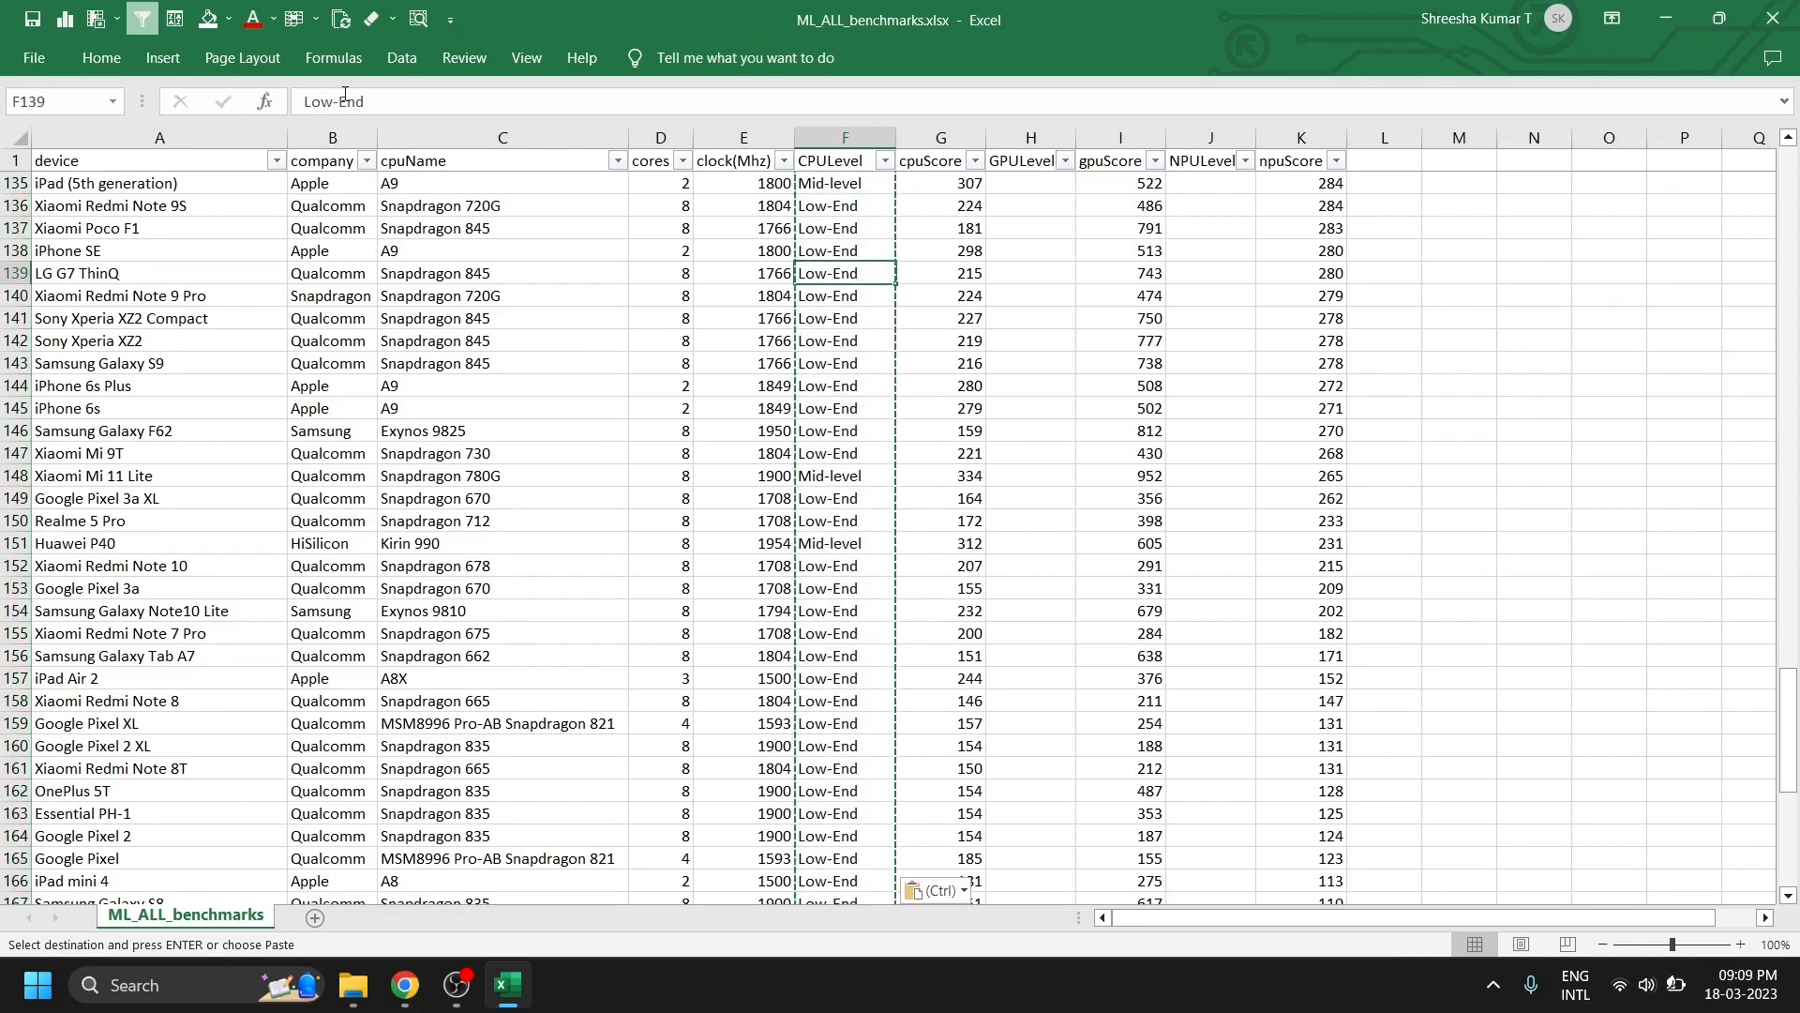
key(Escape)
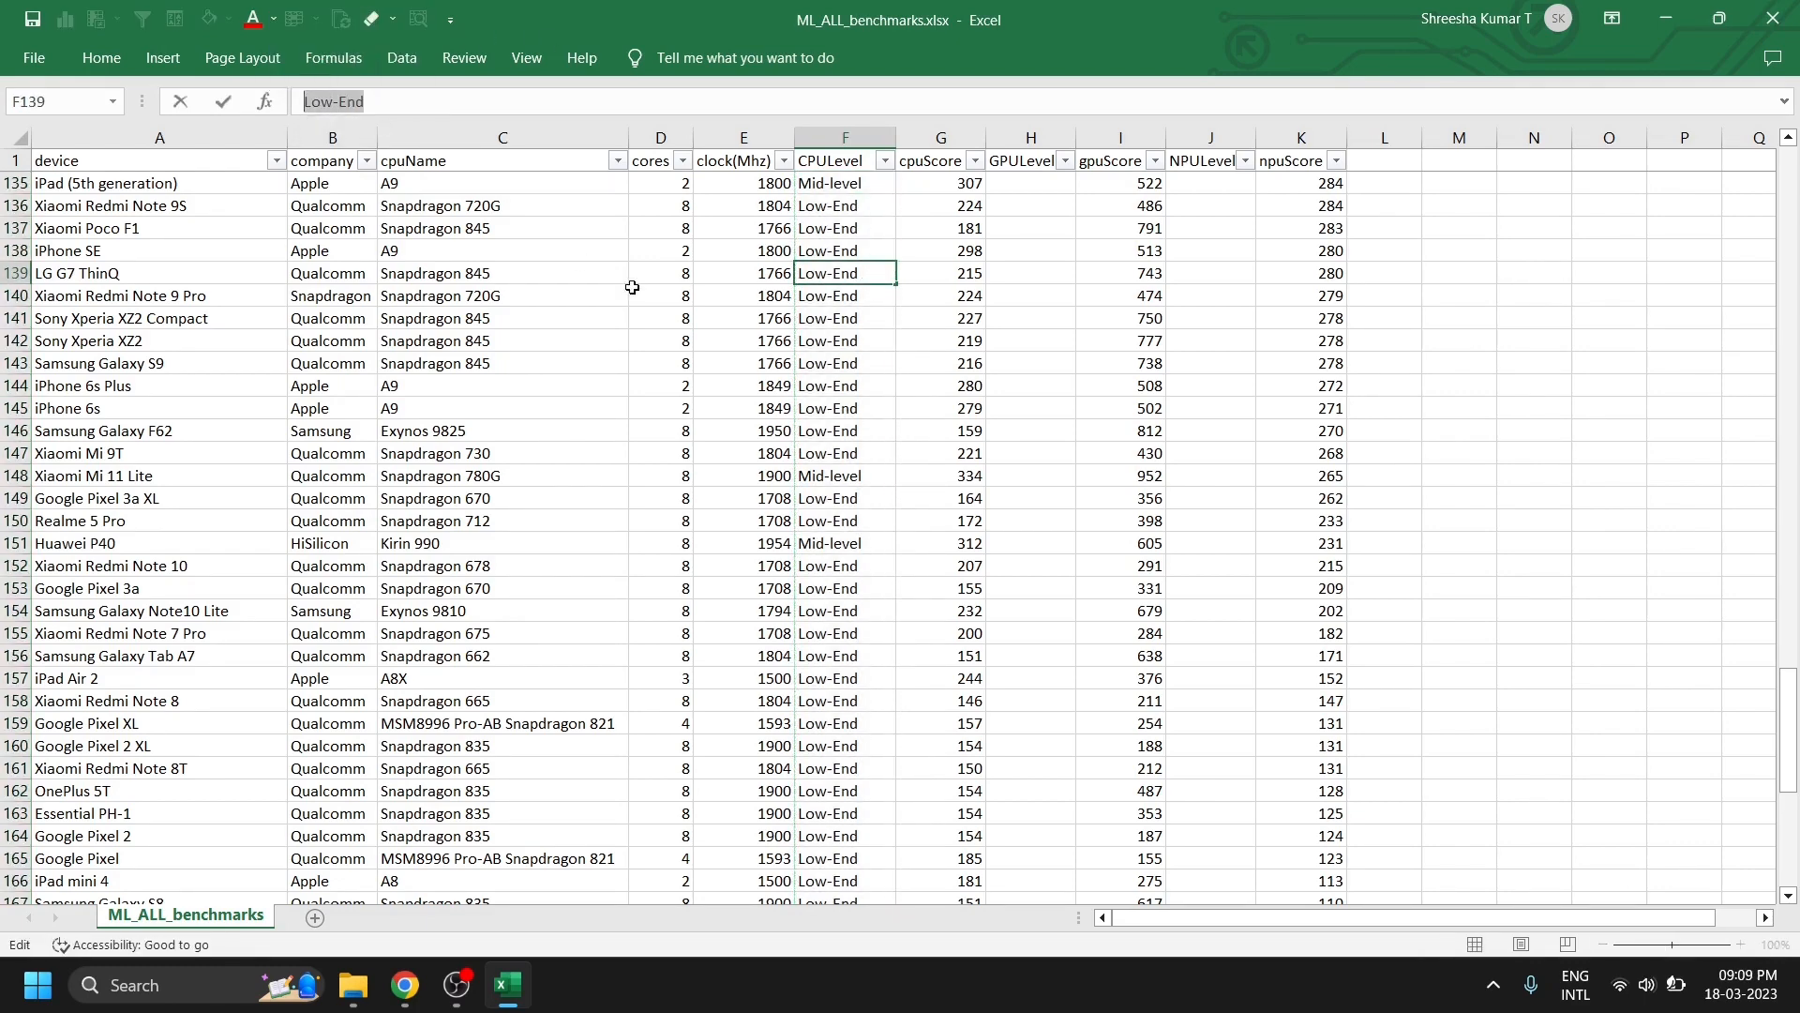
click(833, 188)
click(819, 454)
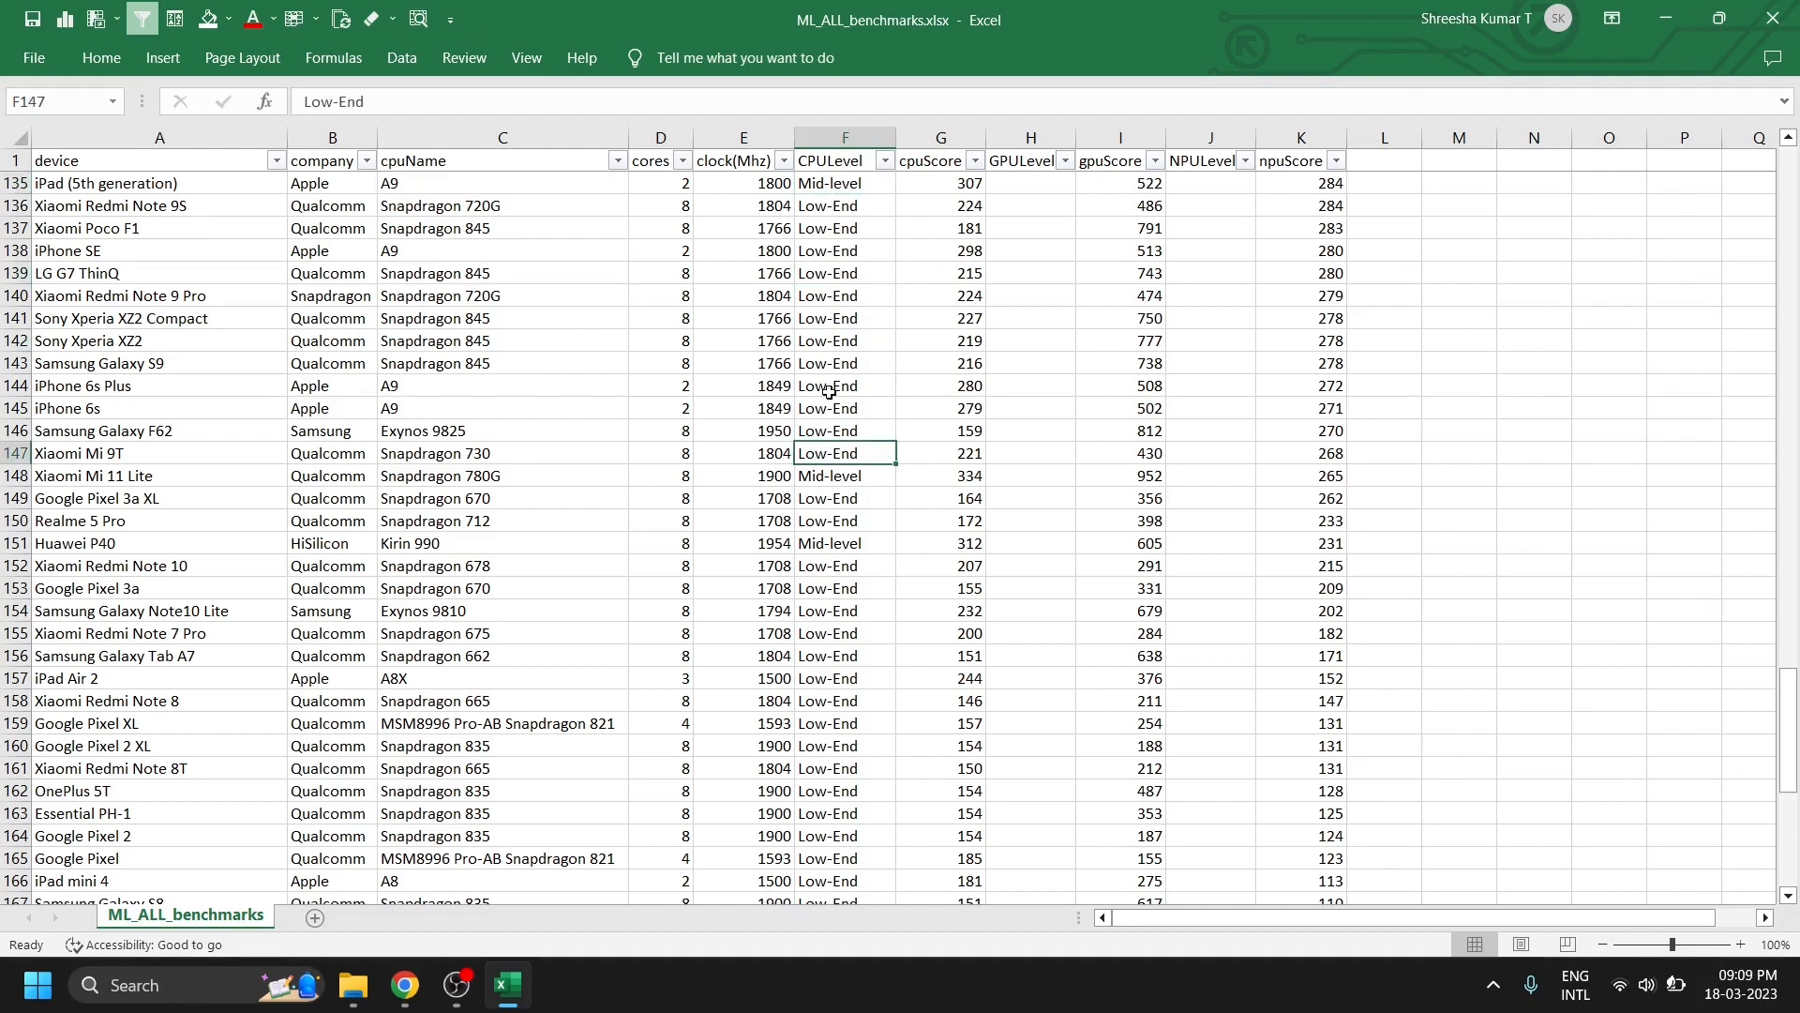
click(830, 321)
click(830, 276)
click(842, 229)
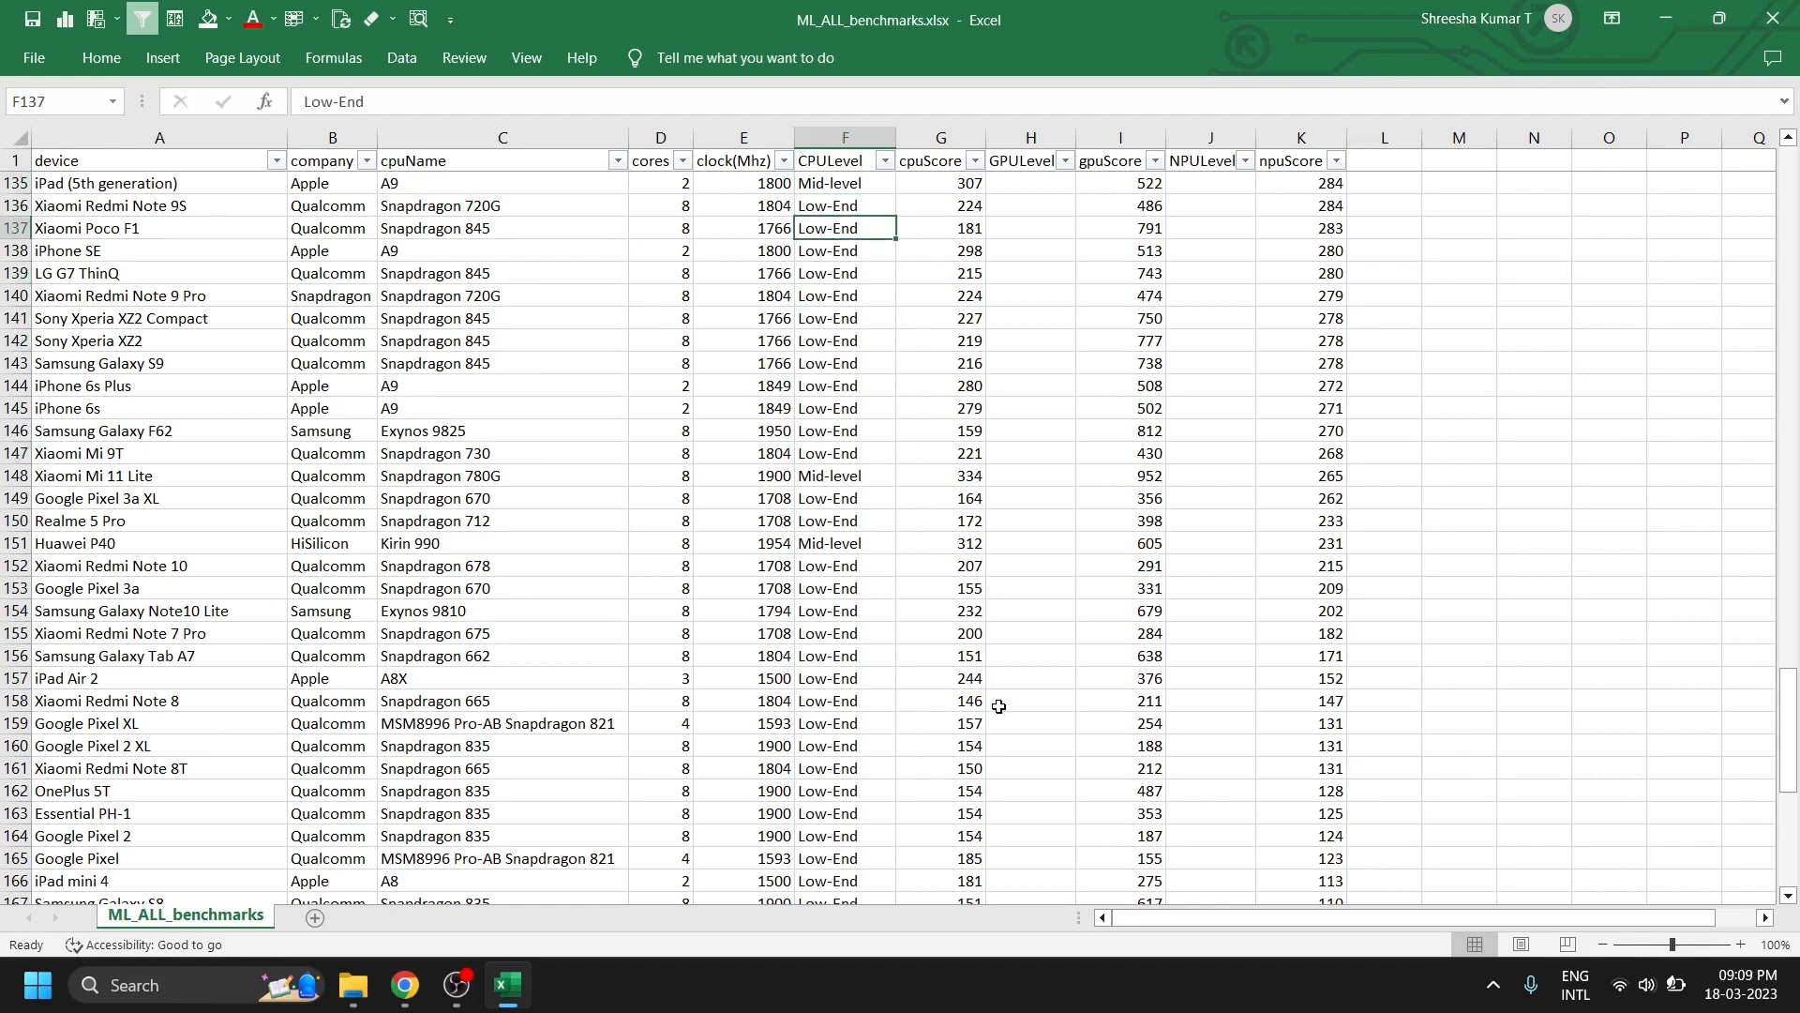
- Clear the surplus CPULevel entry in F190 below the last device row
scroll(997, 703, down, 5)
key(ctrl+Down)
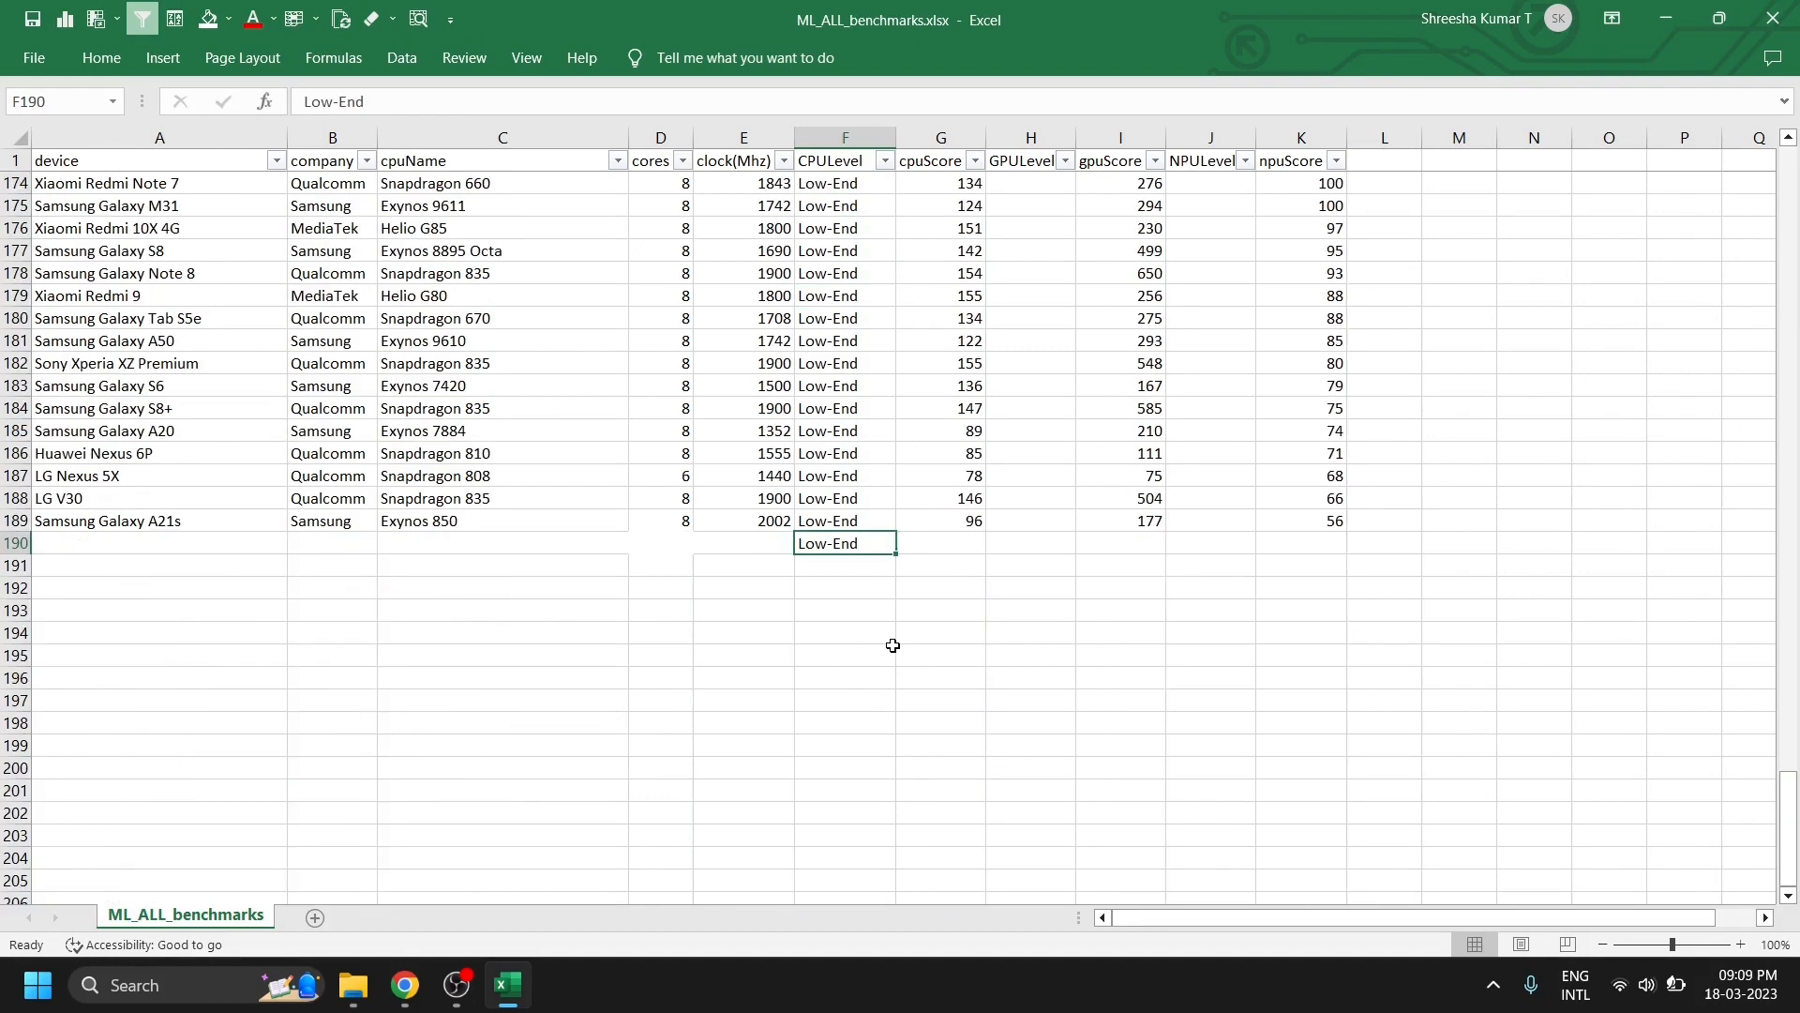
key(Delete)
- Begin an IF formula in H2 under GPULevel, returning "Low-End" when I2 is less than 200
drag(1788, 807, 1788, 174)
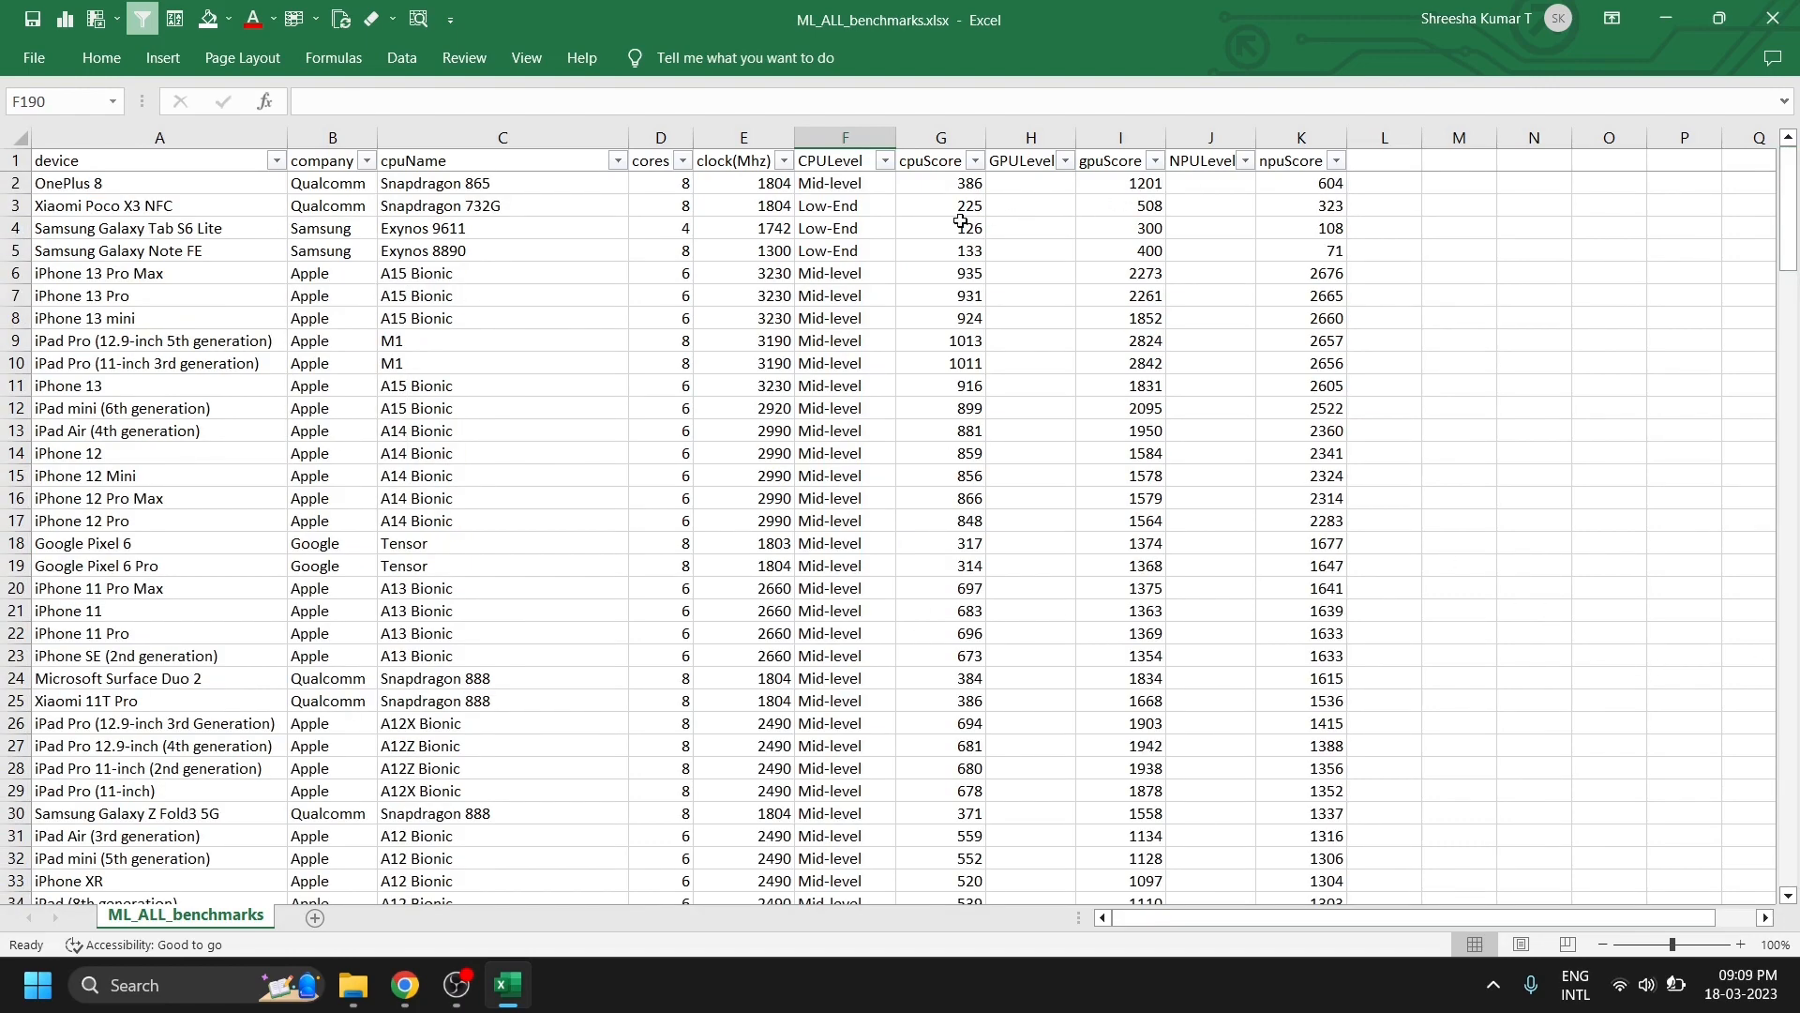
click(1029, 184)
text(=if()
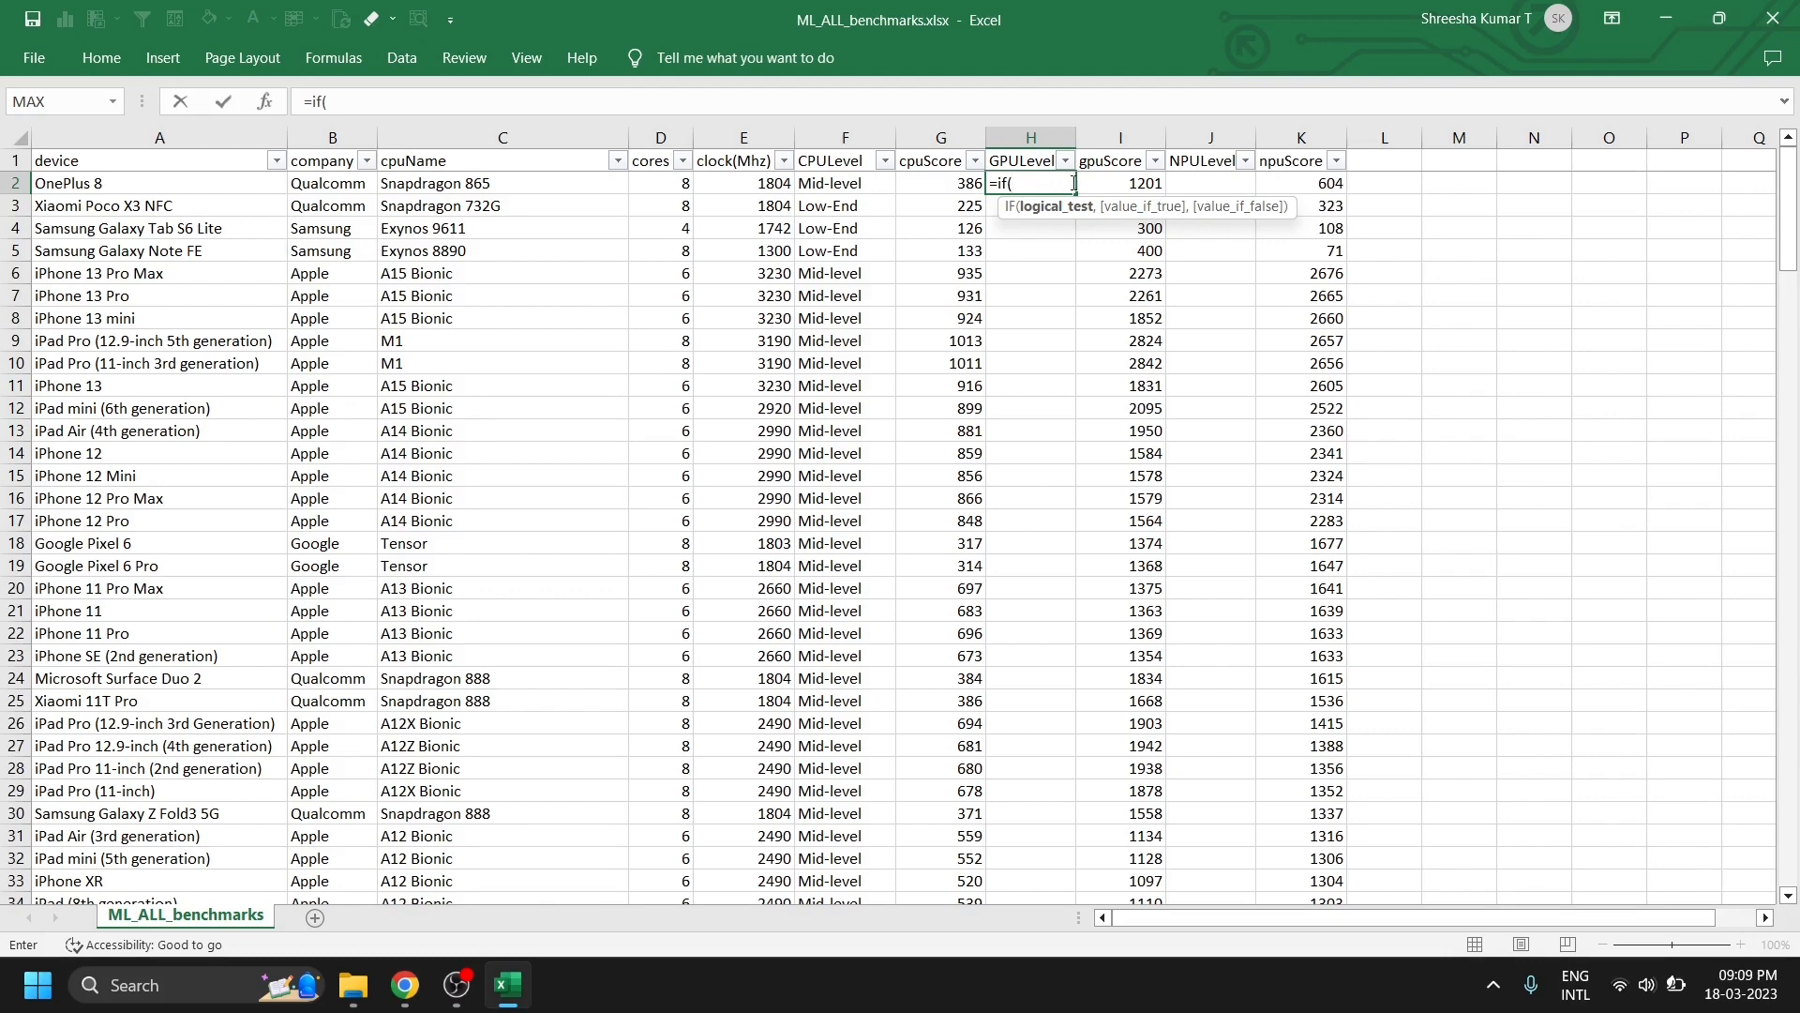
click(1122, 185)
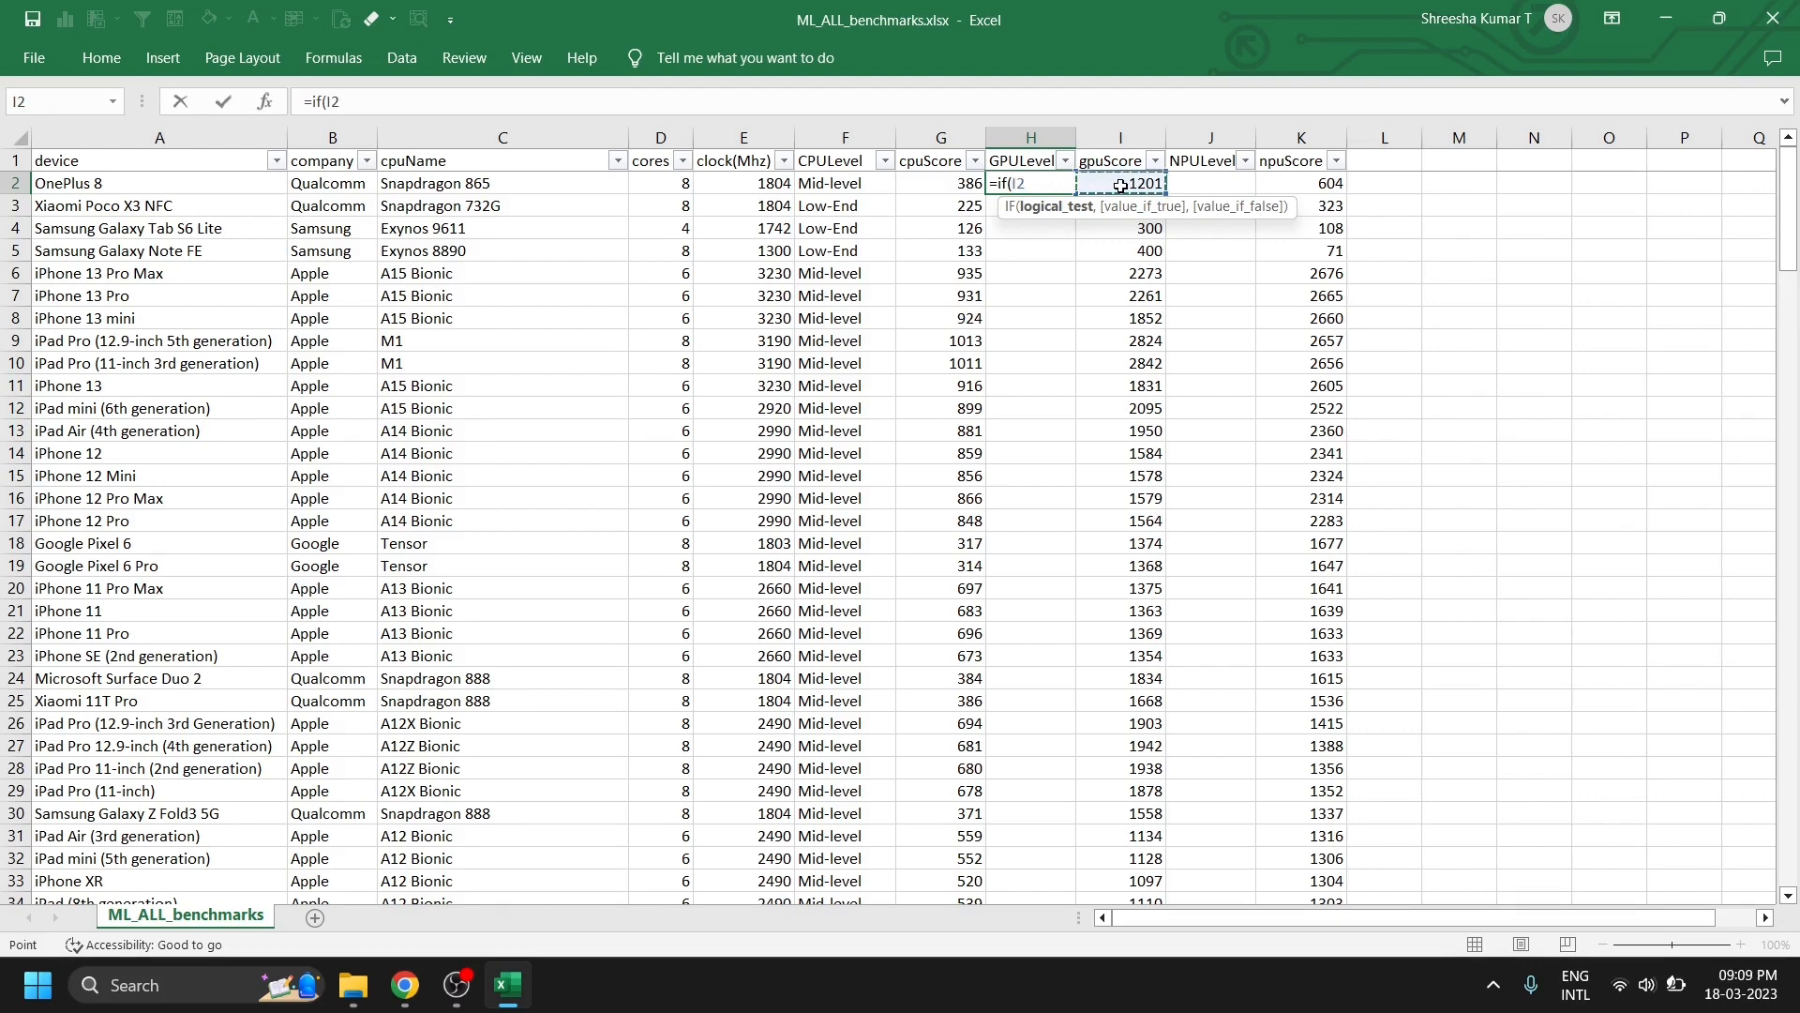
text(<200,)
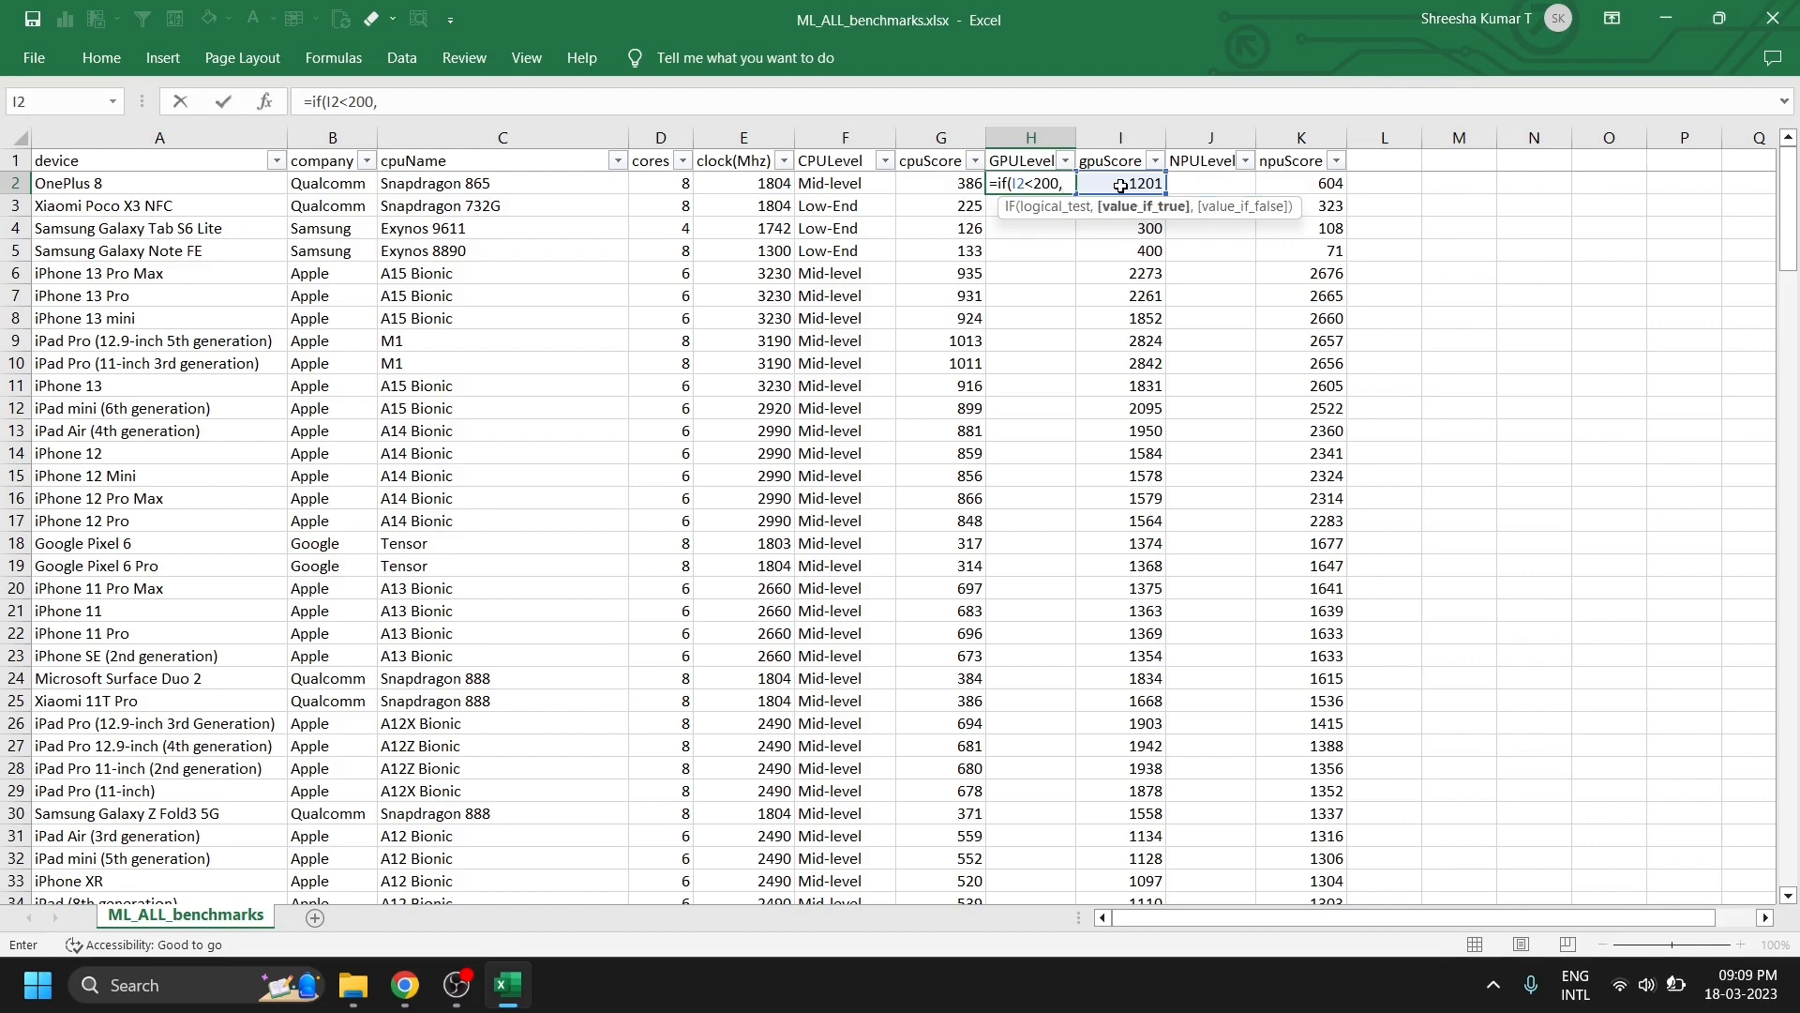
text("Low)
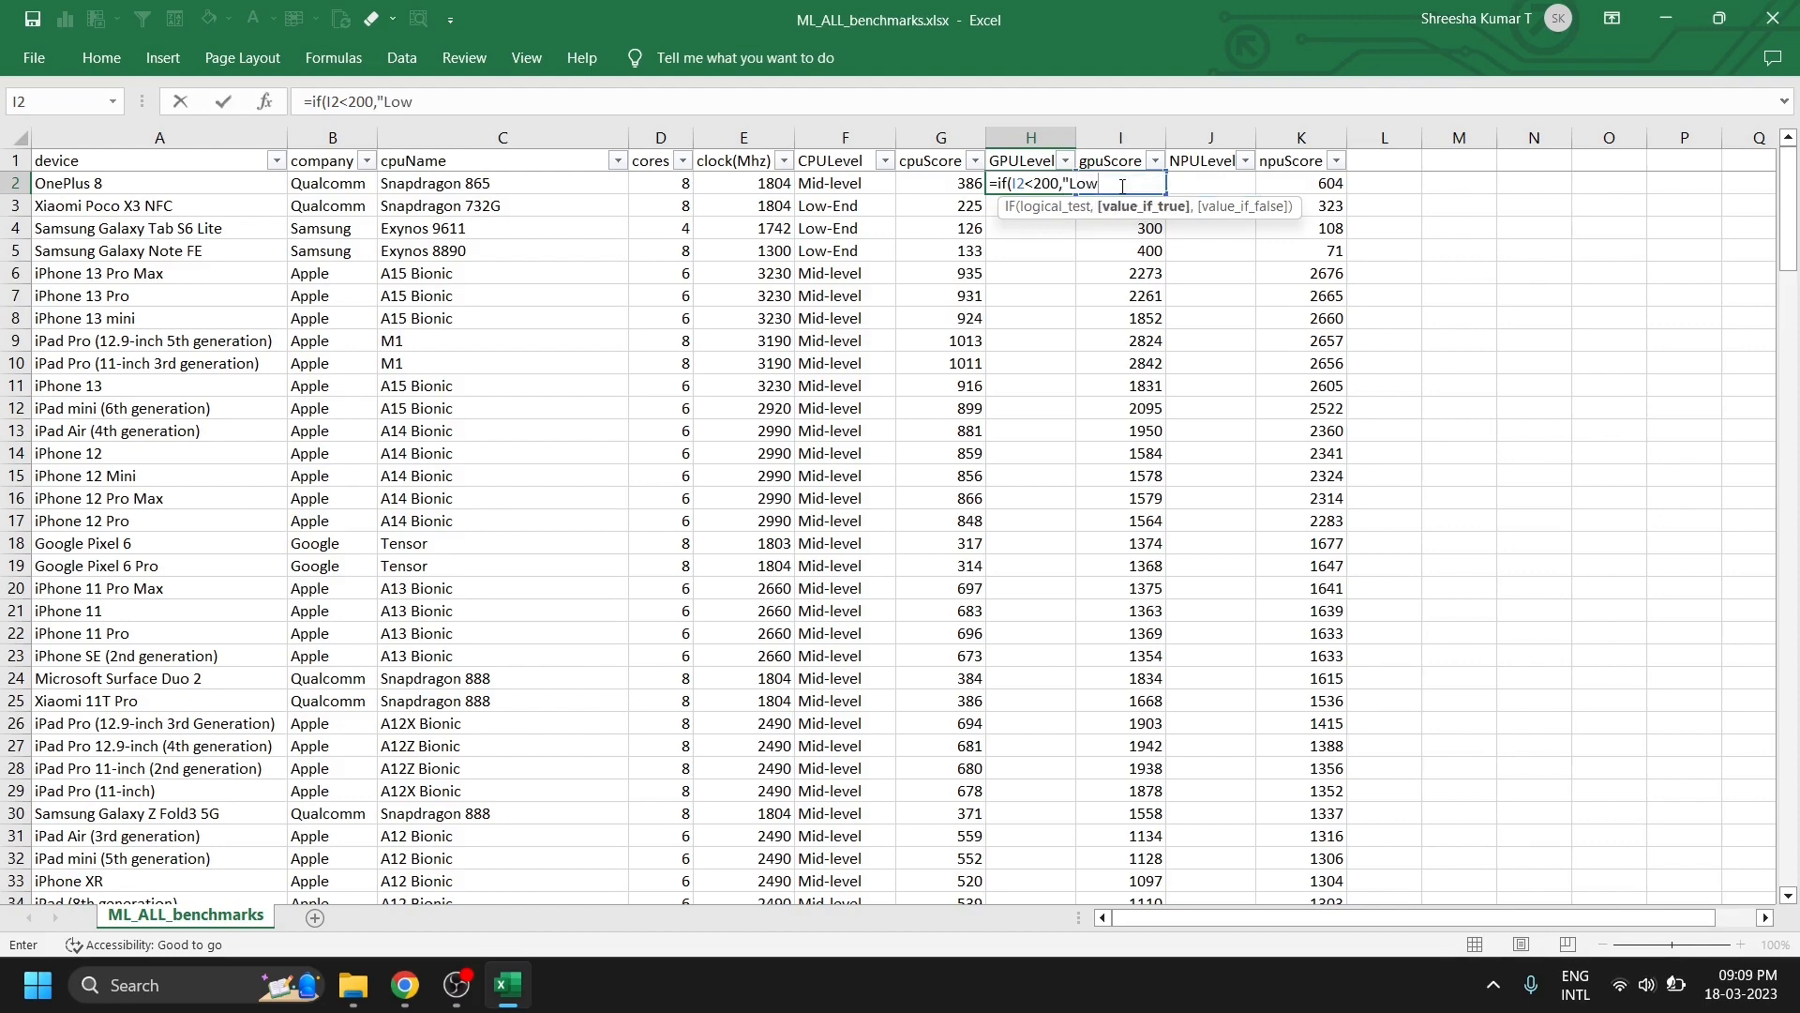
text(-End",)
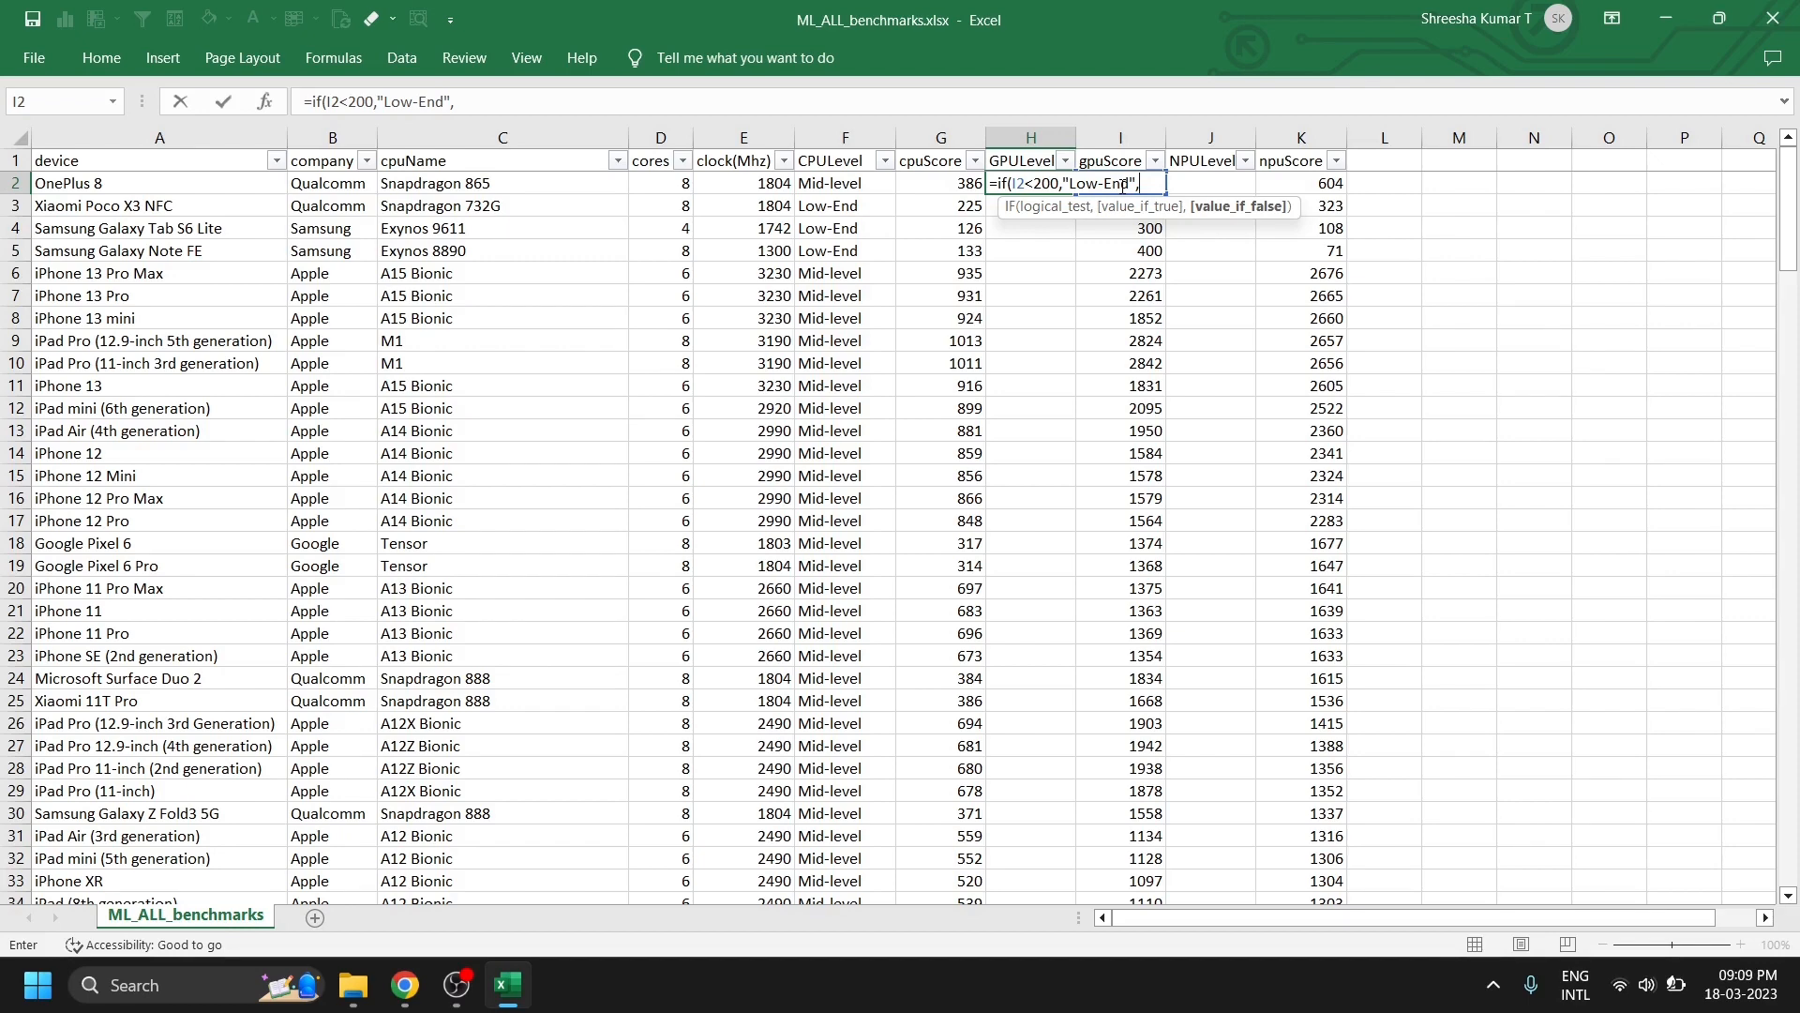
- Nest a second IF in H2 returning "Mid-Level" when I2 is less than 1200 and otherwise "High-End", and enter the formula
text(if(I2)
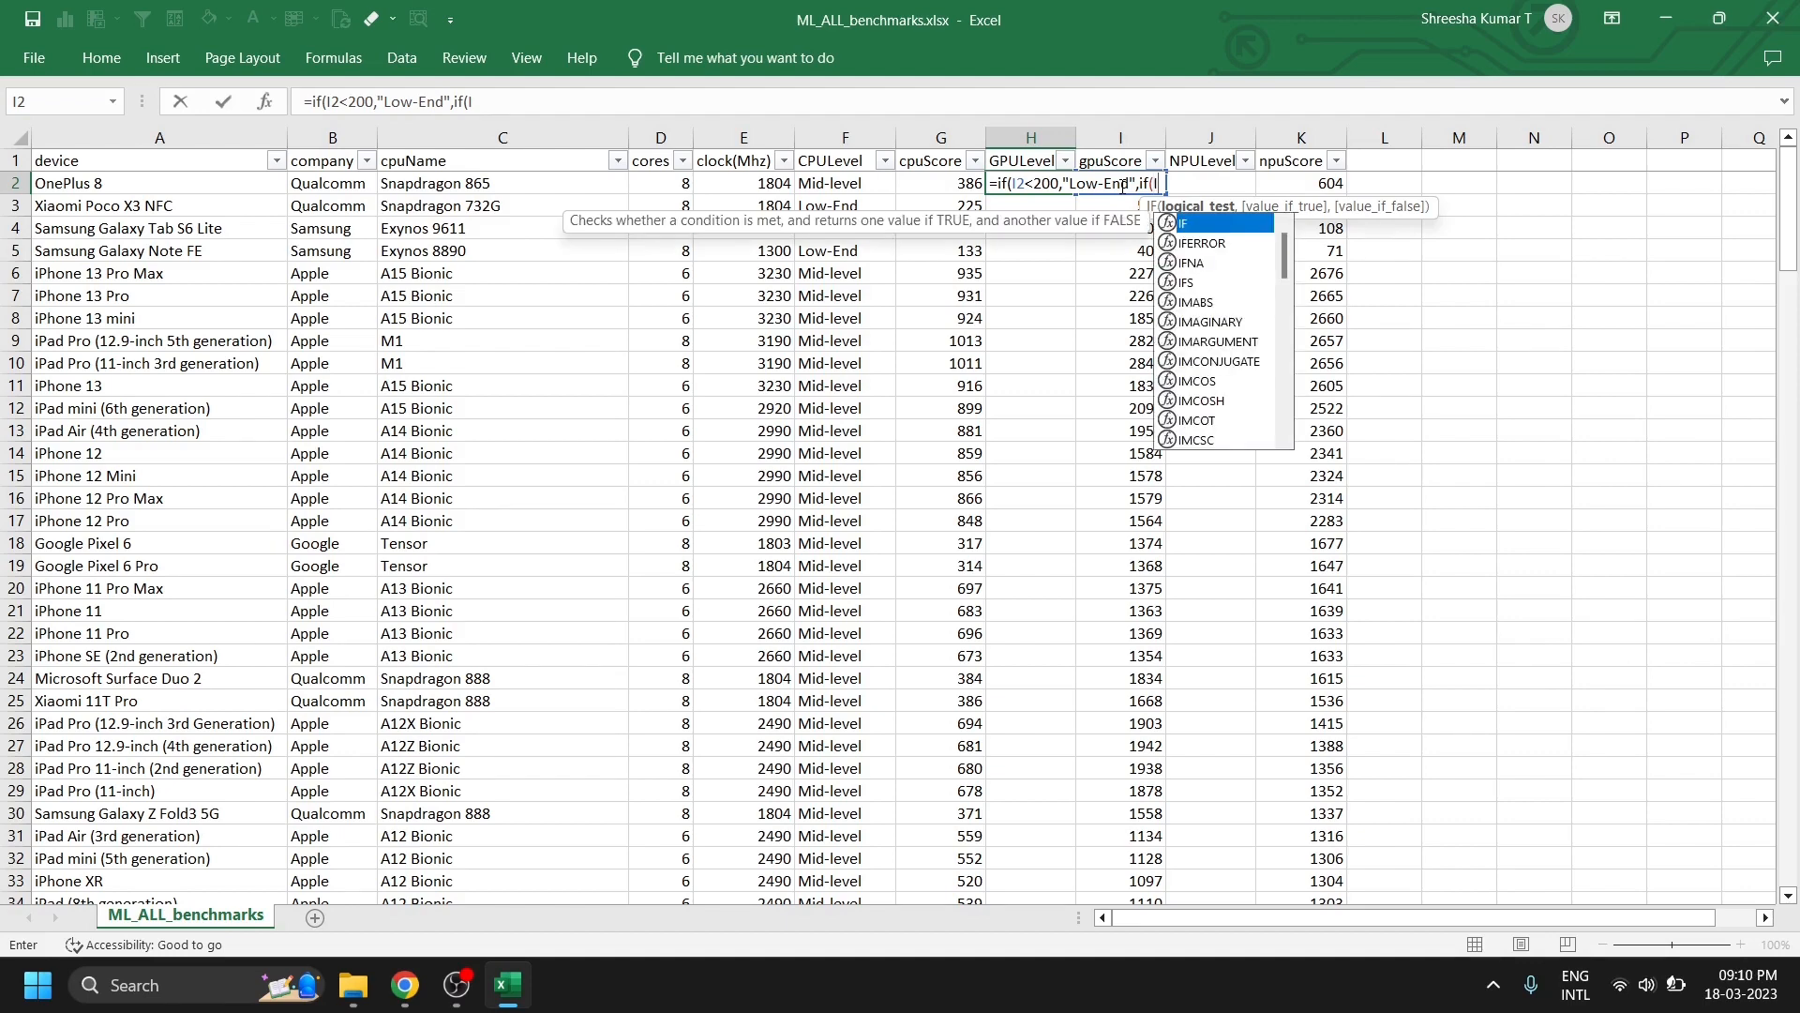
text(<)
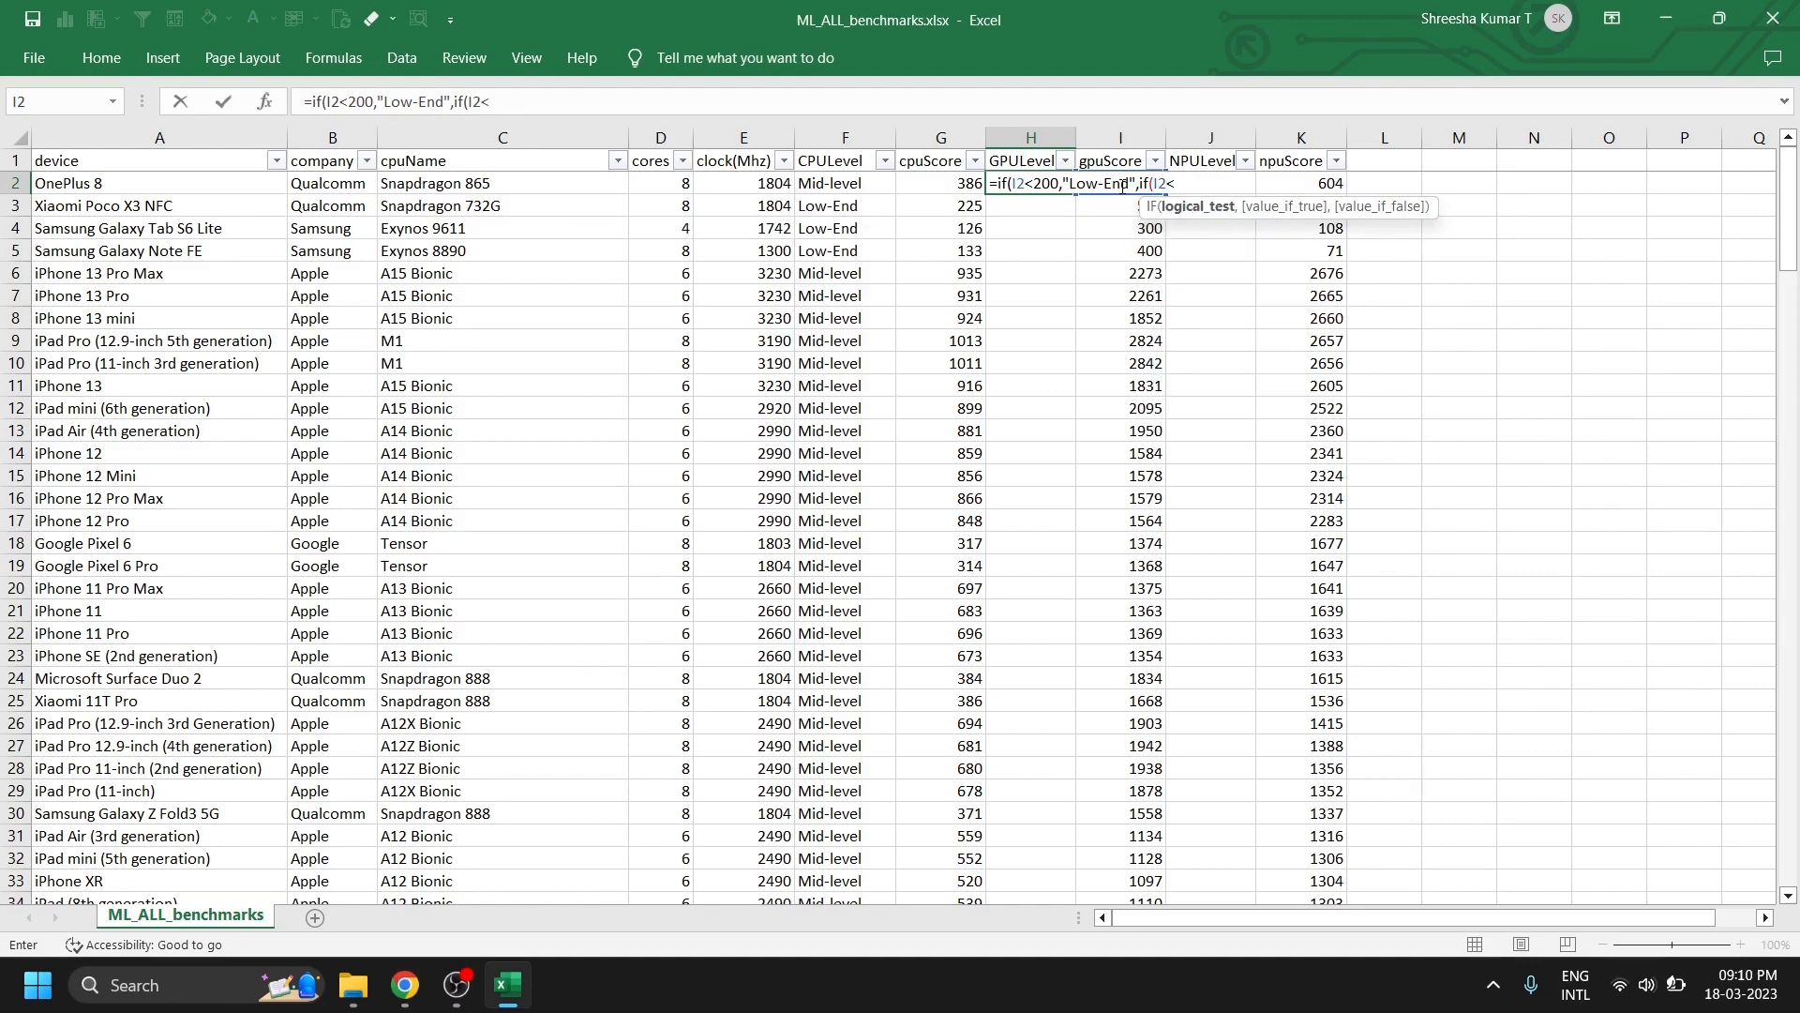
text(1200,)
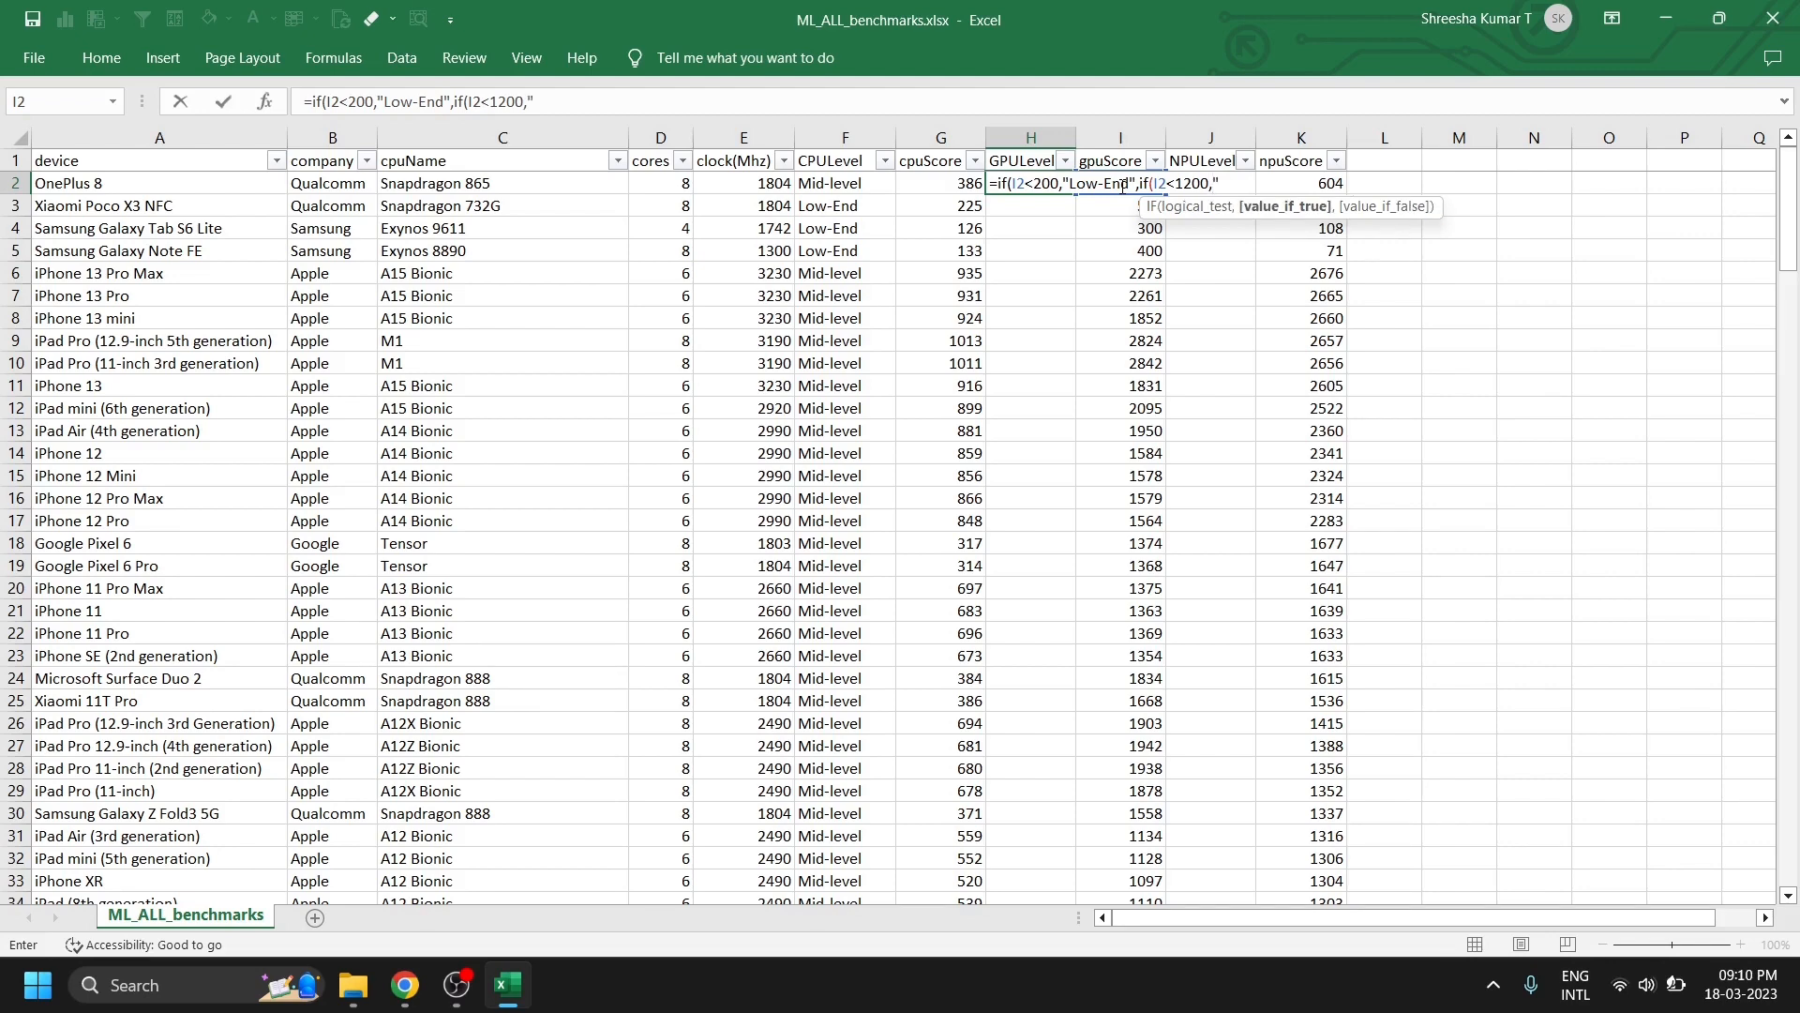
text("Mid-Level",)
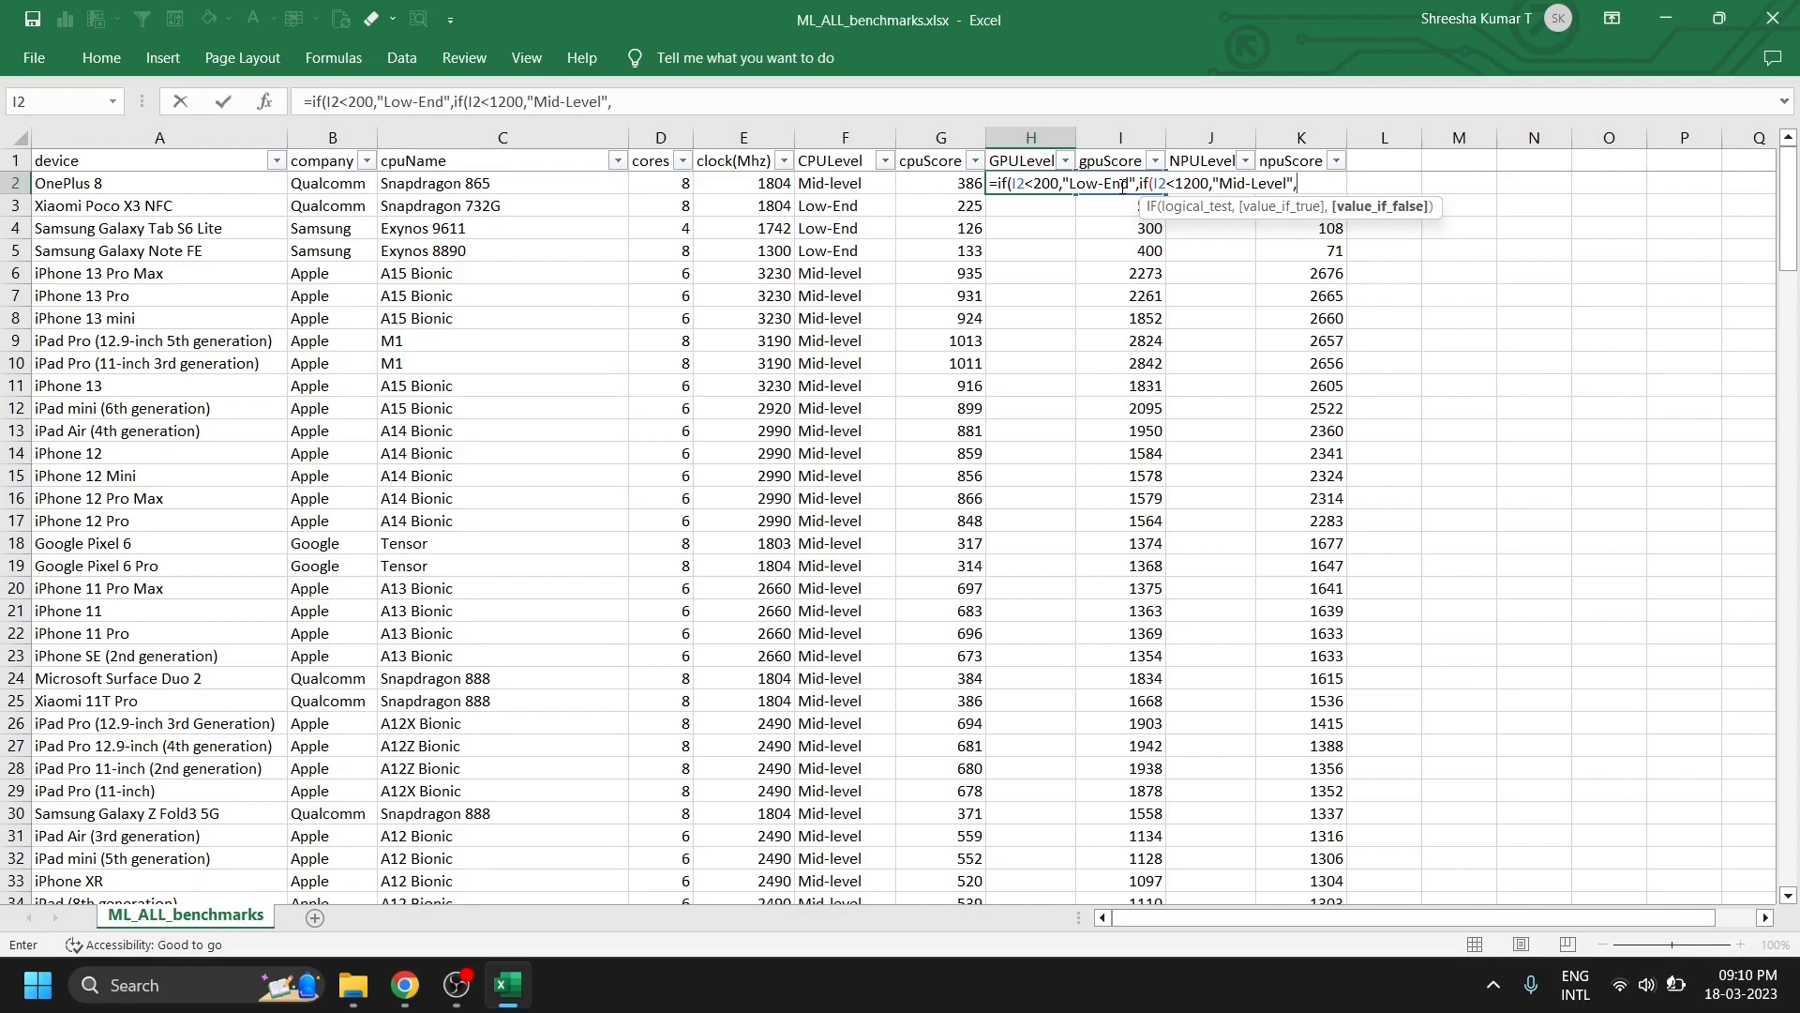
text("High-End")))
key(Return)
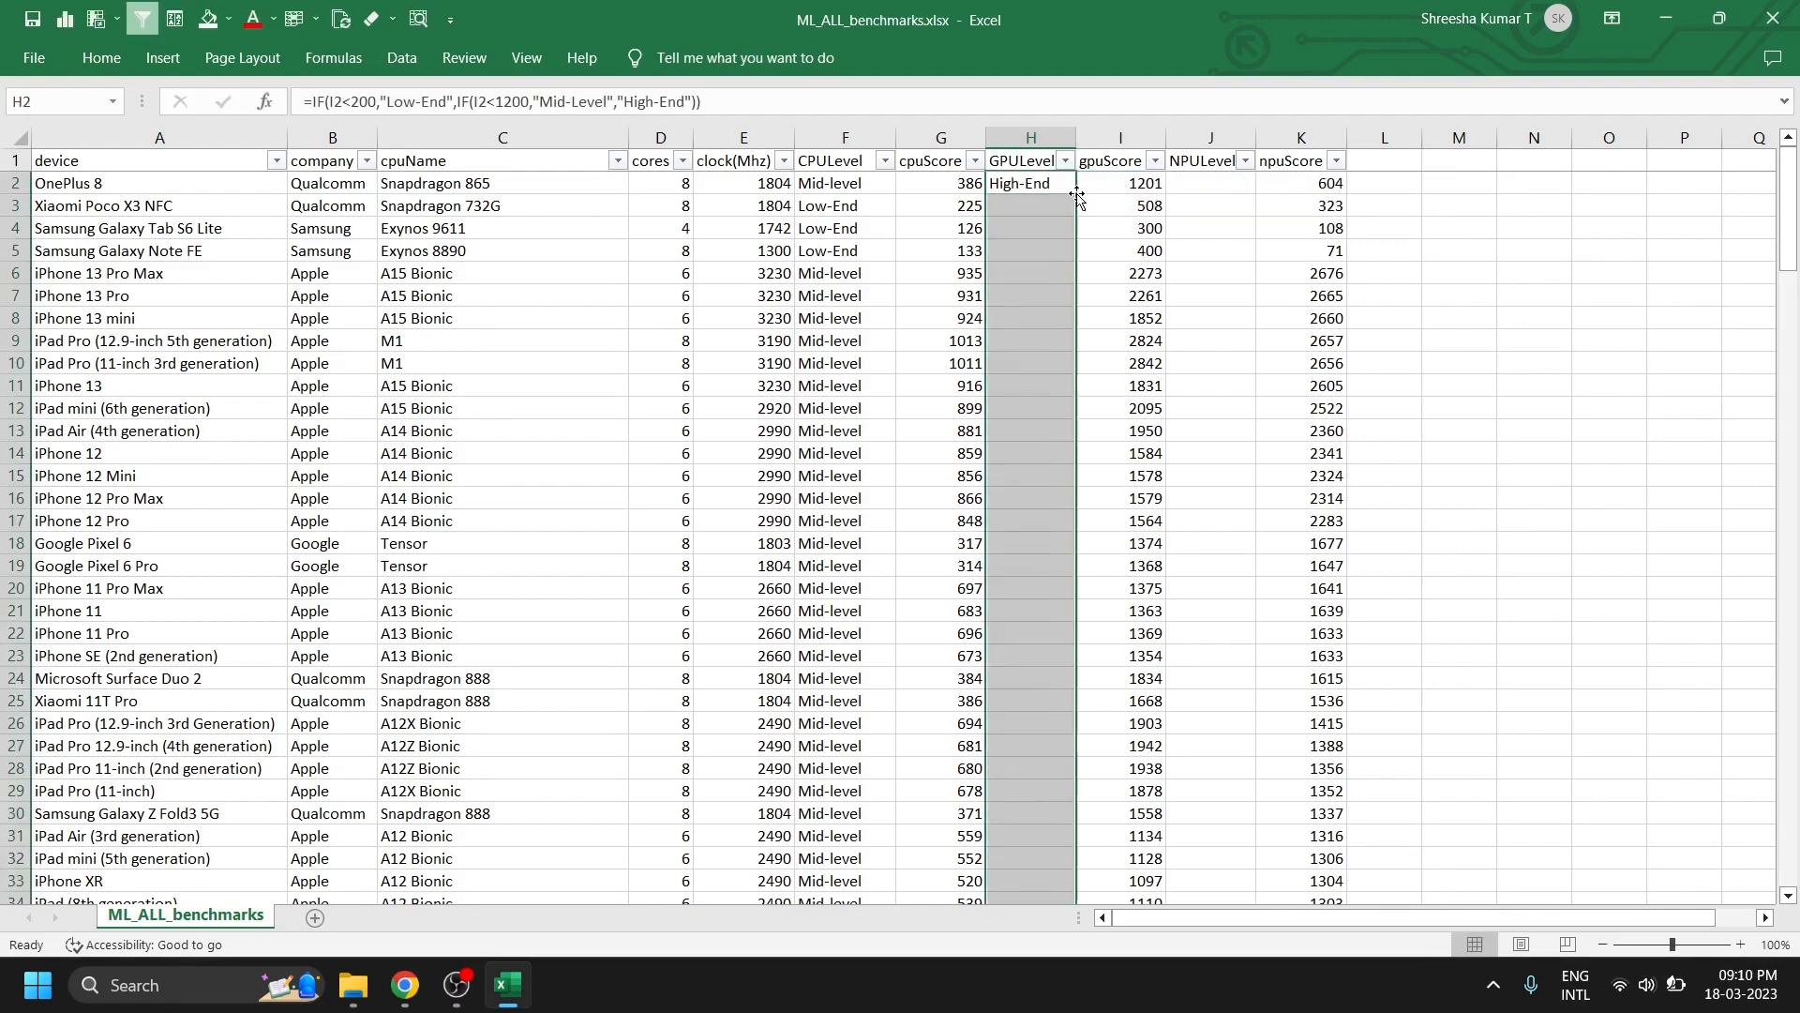
- Fill the H2 formula down the GPULevel column and replace the results with static values
key(ctrl+c)
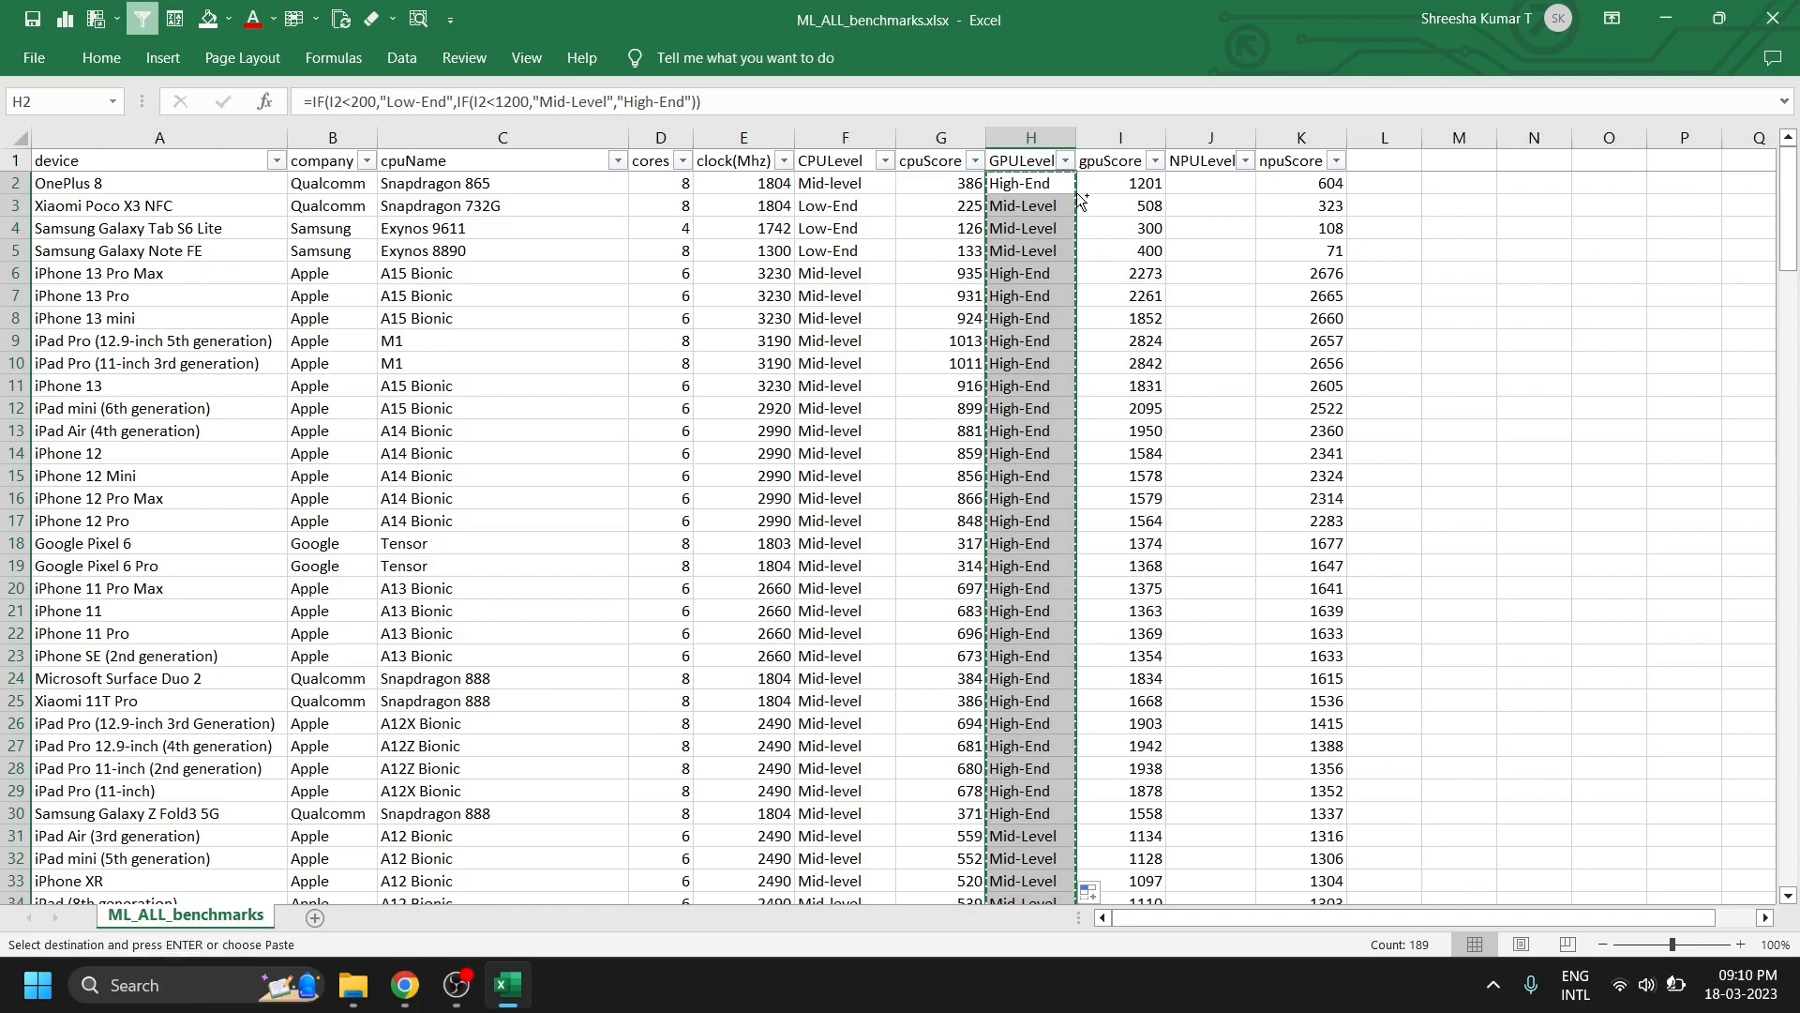
key(ctrl+v)
click(1139, 890)
click(1113, 798)
click(1041, 343)
click(1066, 252)
click(1152, 223)
- Check the npuScore values, and begin an IF formula in J2 returning "Low-End" when K2 is less than 300
click(1241, 182)
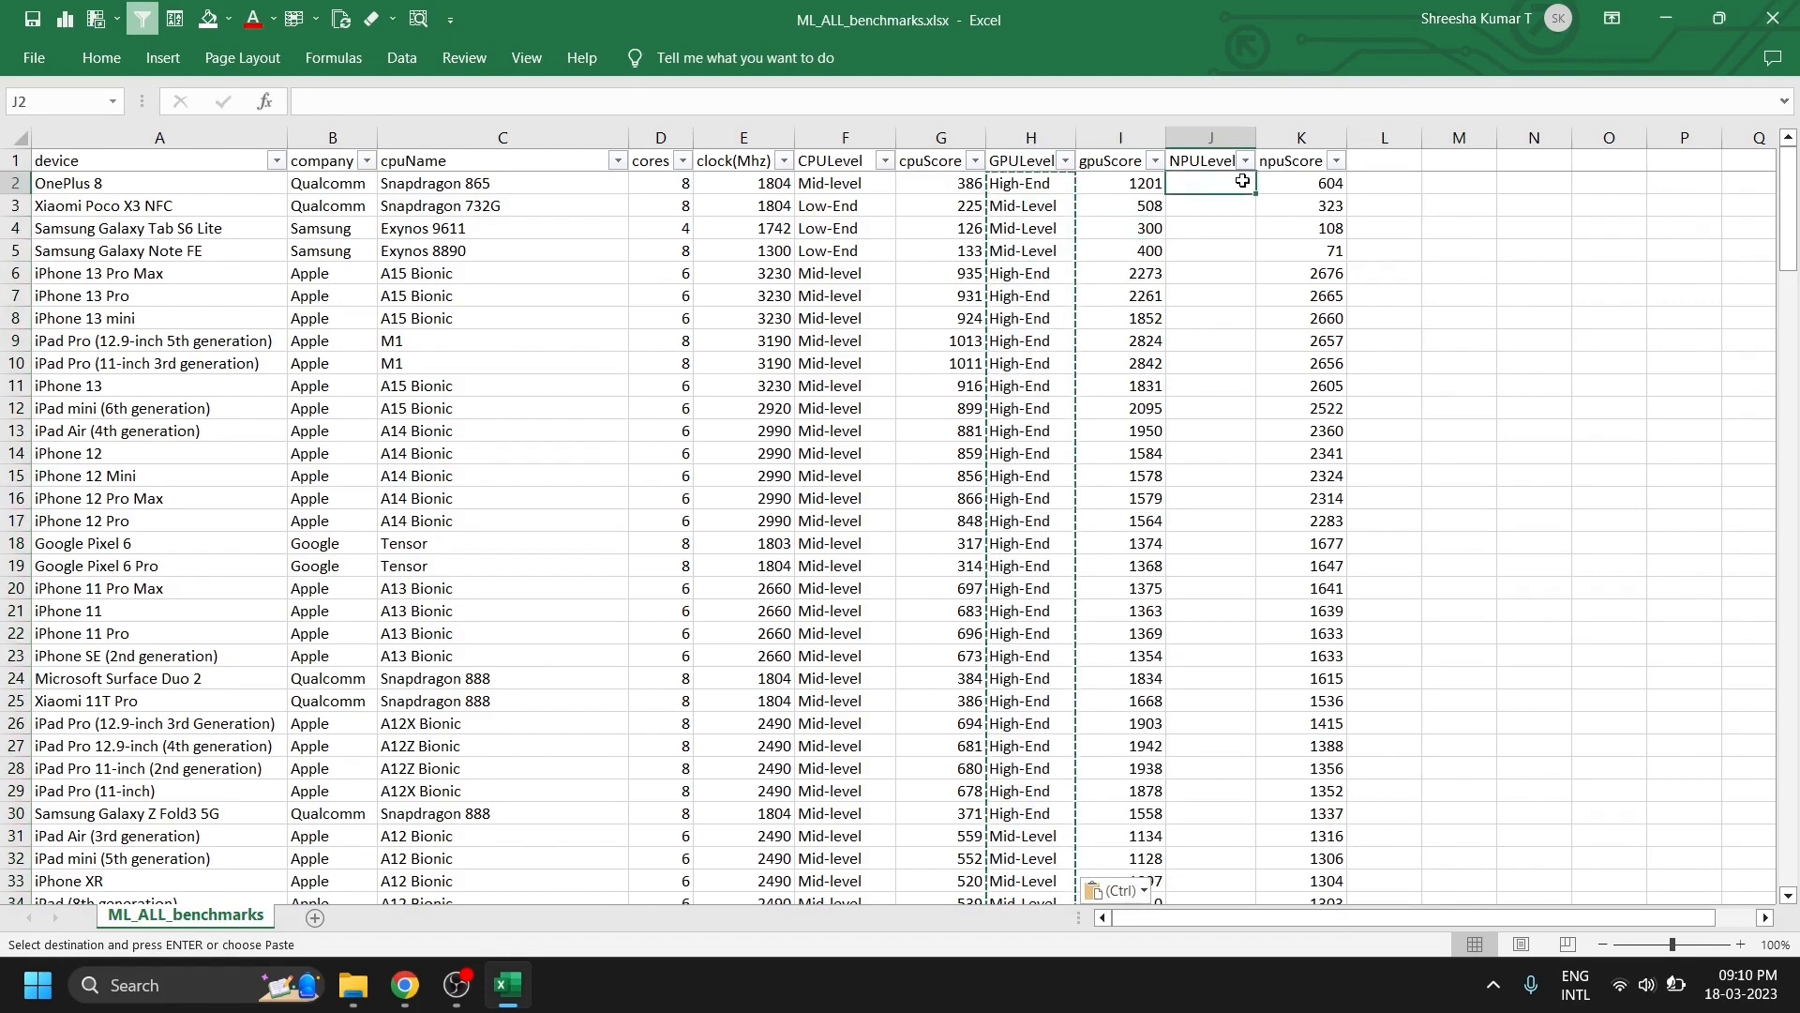
click(1336, 160)
mouse_move(1336, 433)
mouse_down()
mouse_move(1333, 569)
mouse_move(1340, 426)
mouse_up()
click(1418, 390)
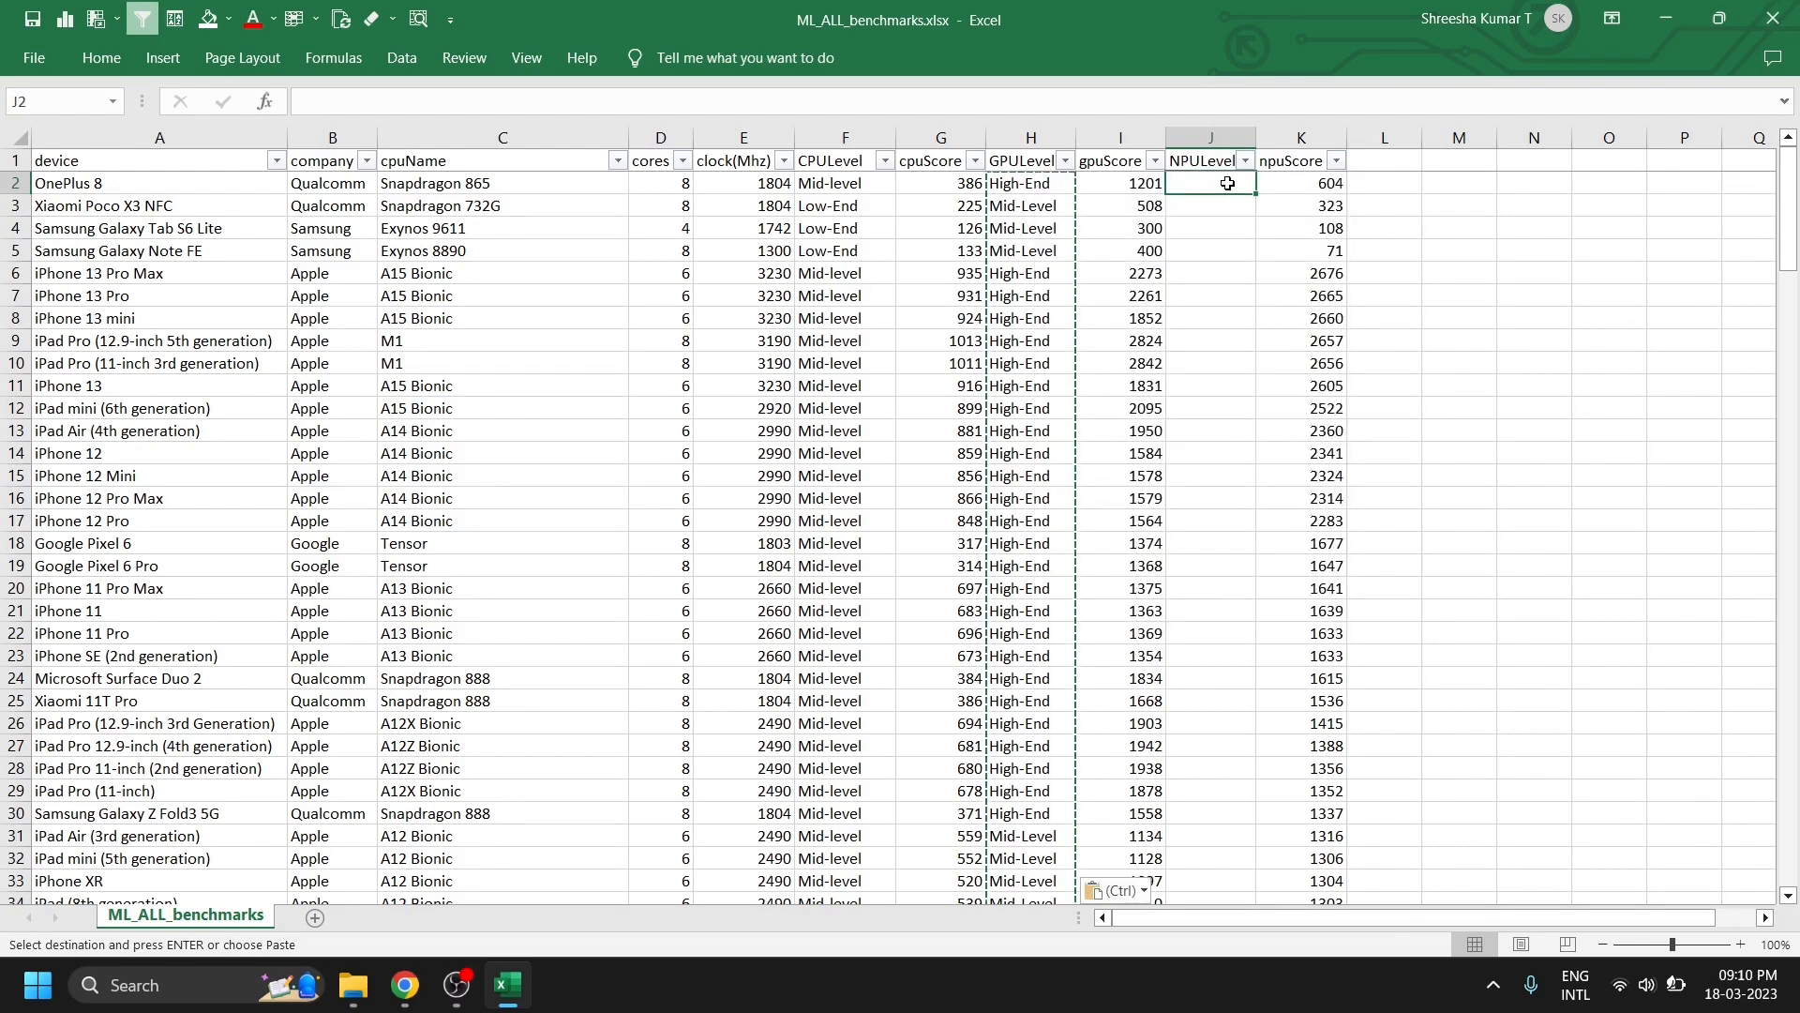
text(=if()
click(1310, 185)
text(<)
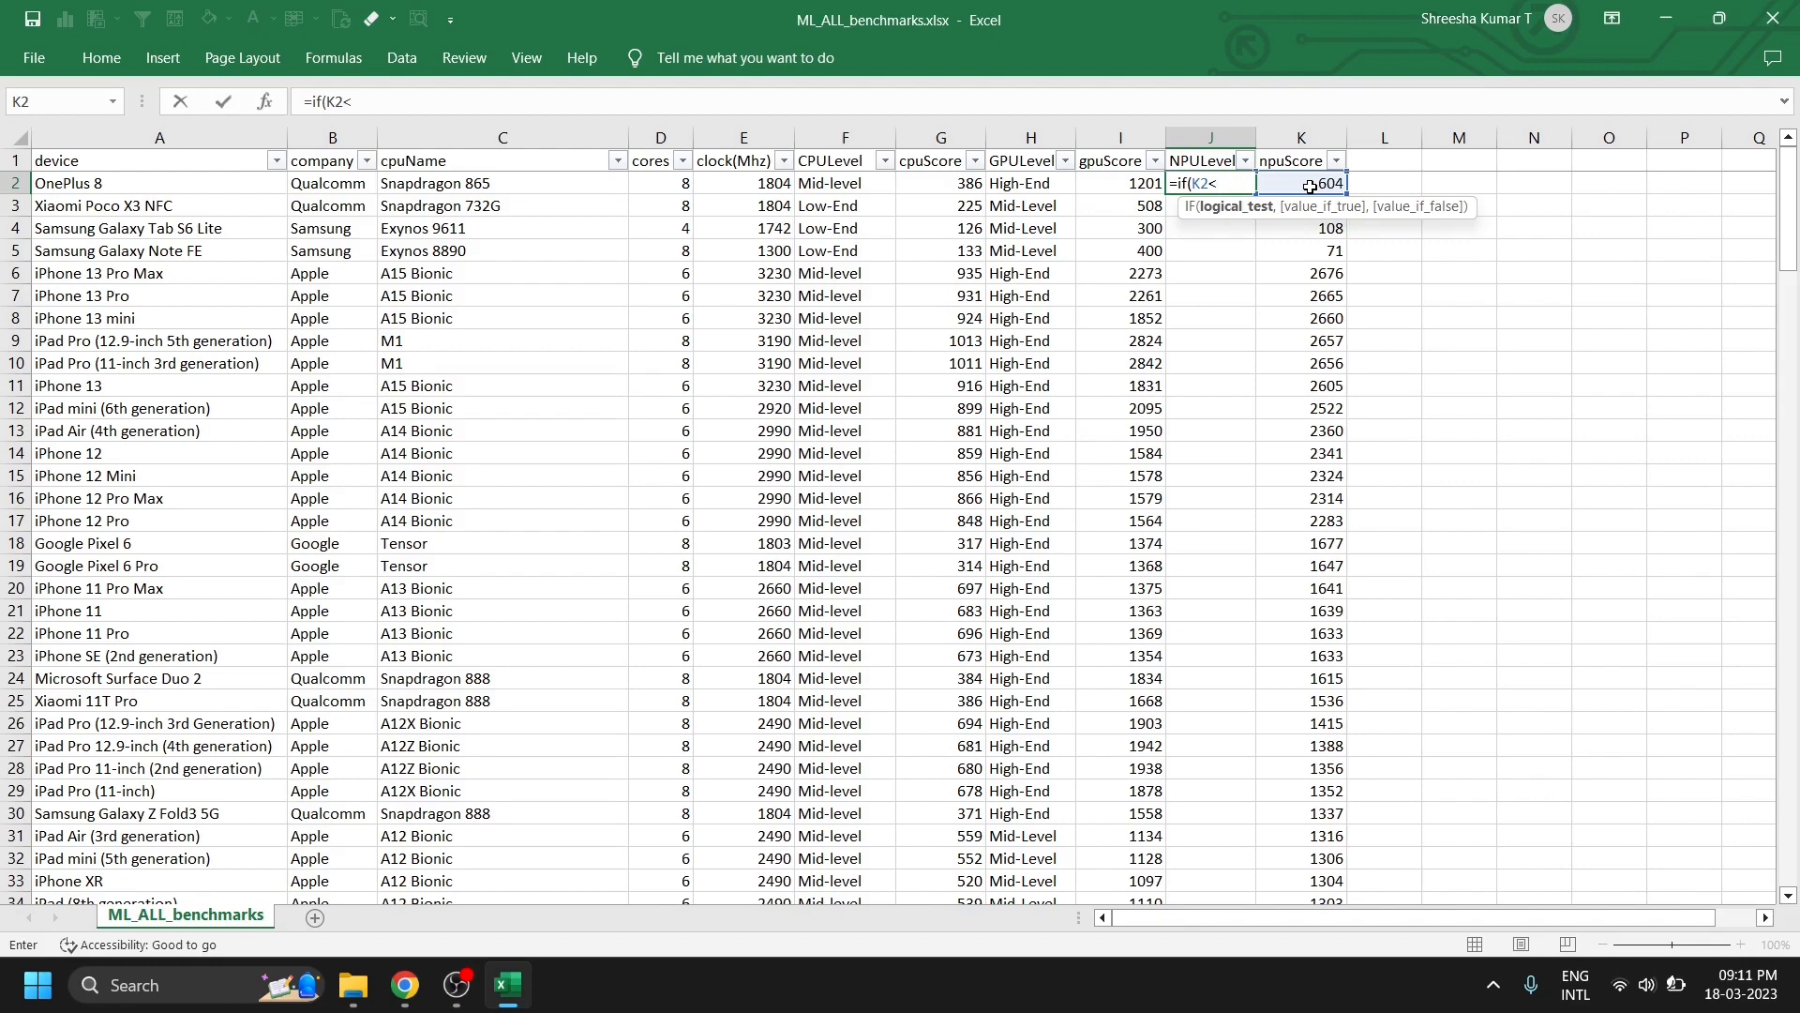
text(300,"Low-End)
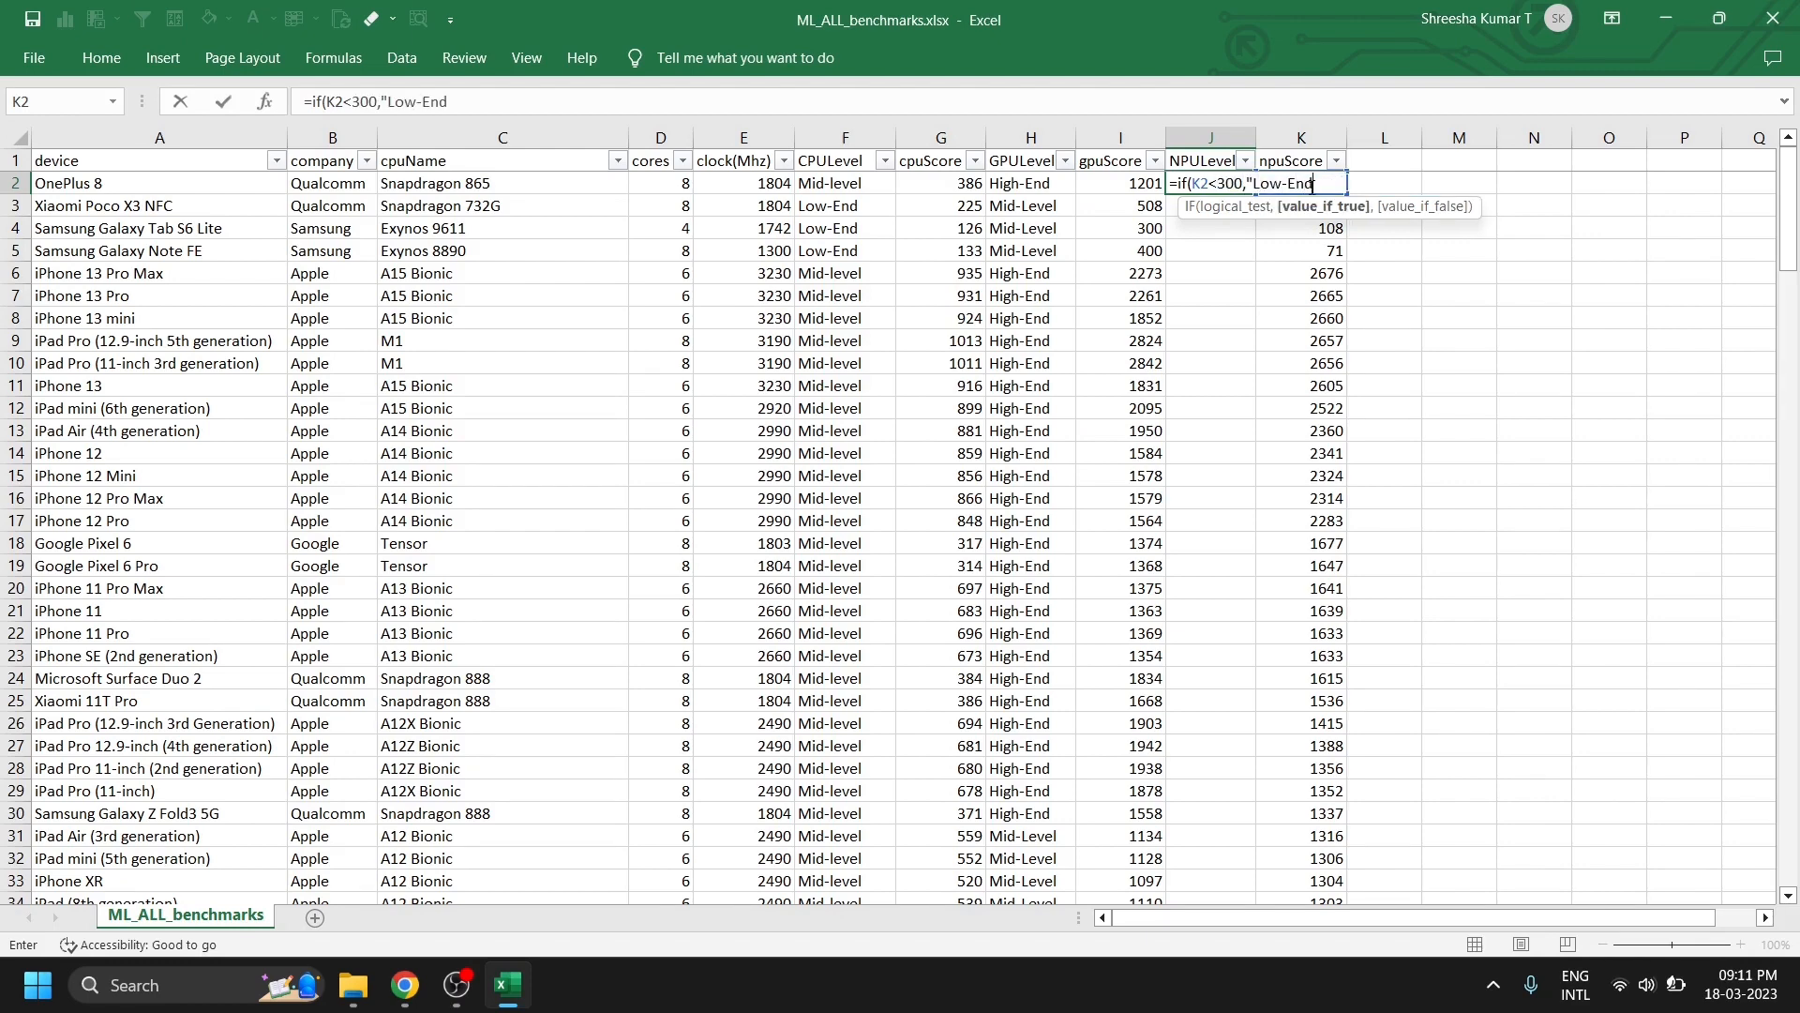
- Nest a second IF in J2 returning "Mid-Level" when K2 is less than 1500 and otherwise "High-End", and enter the formula
text(",if()
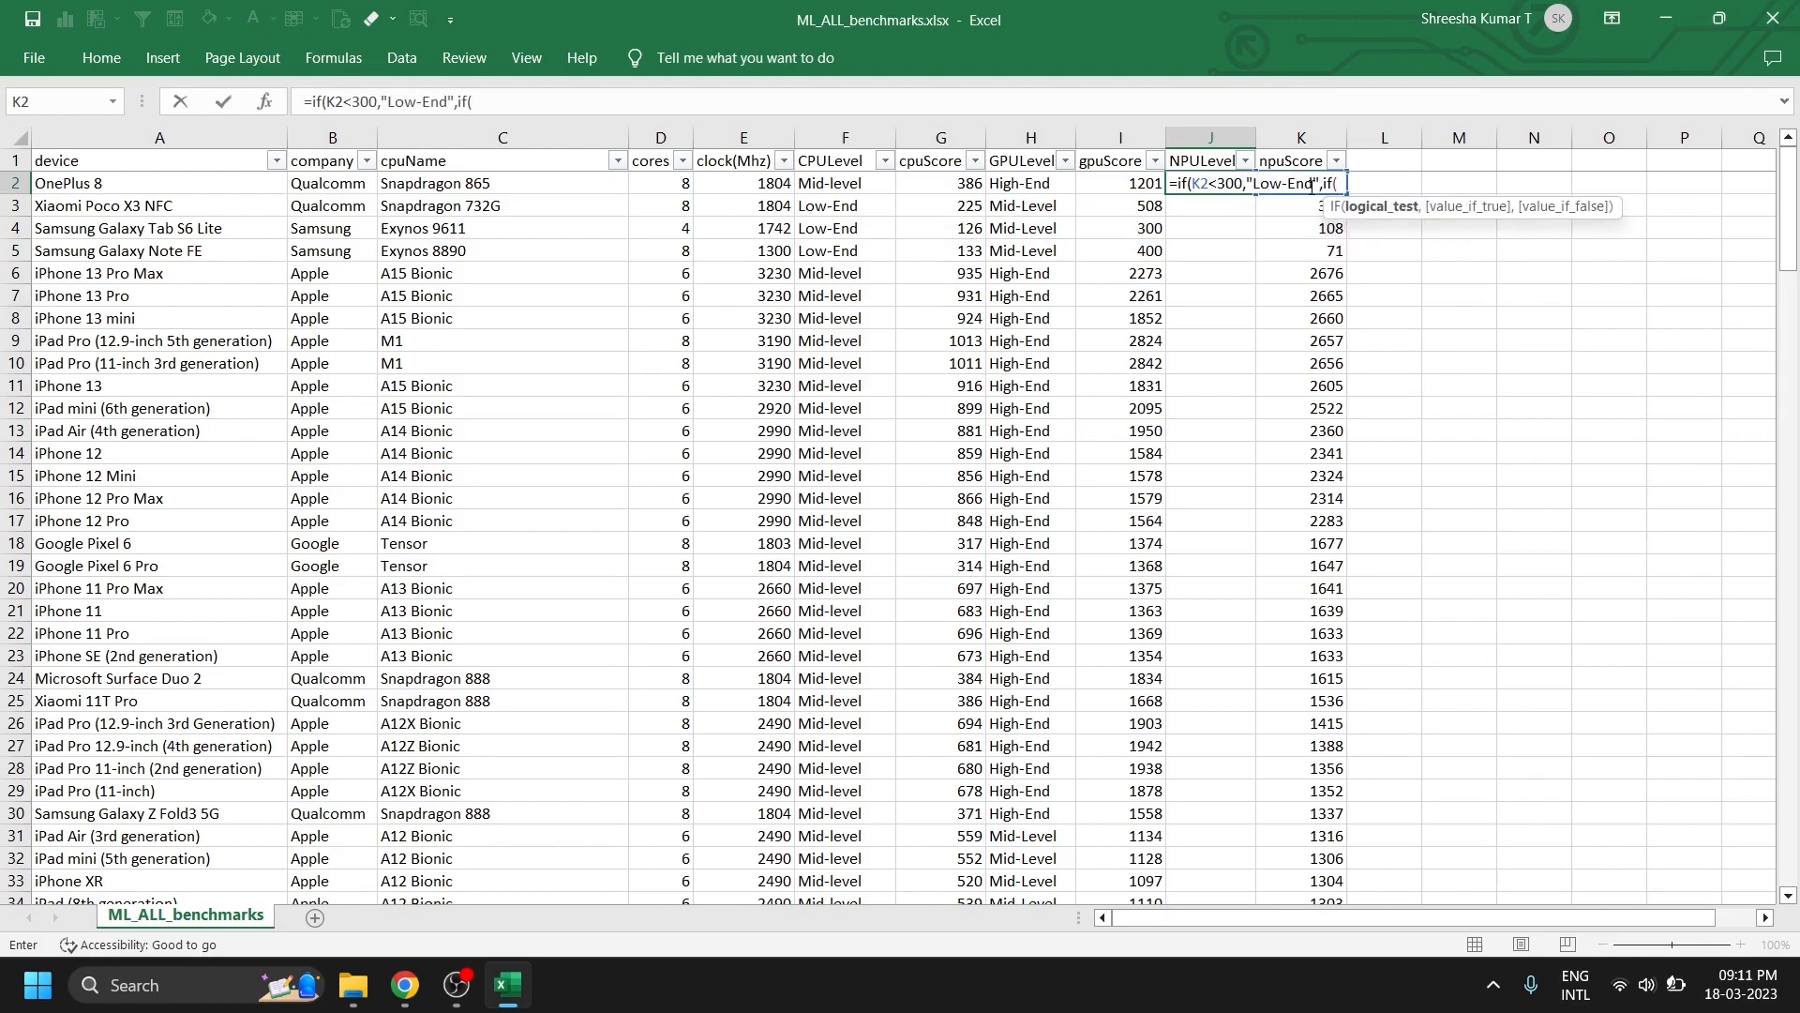
click(1312, 184)
text(<1500,"Mid-Level)
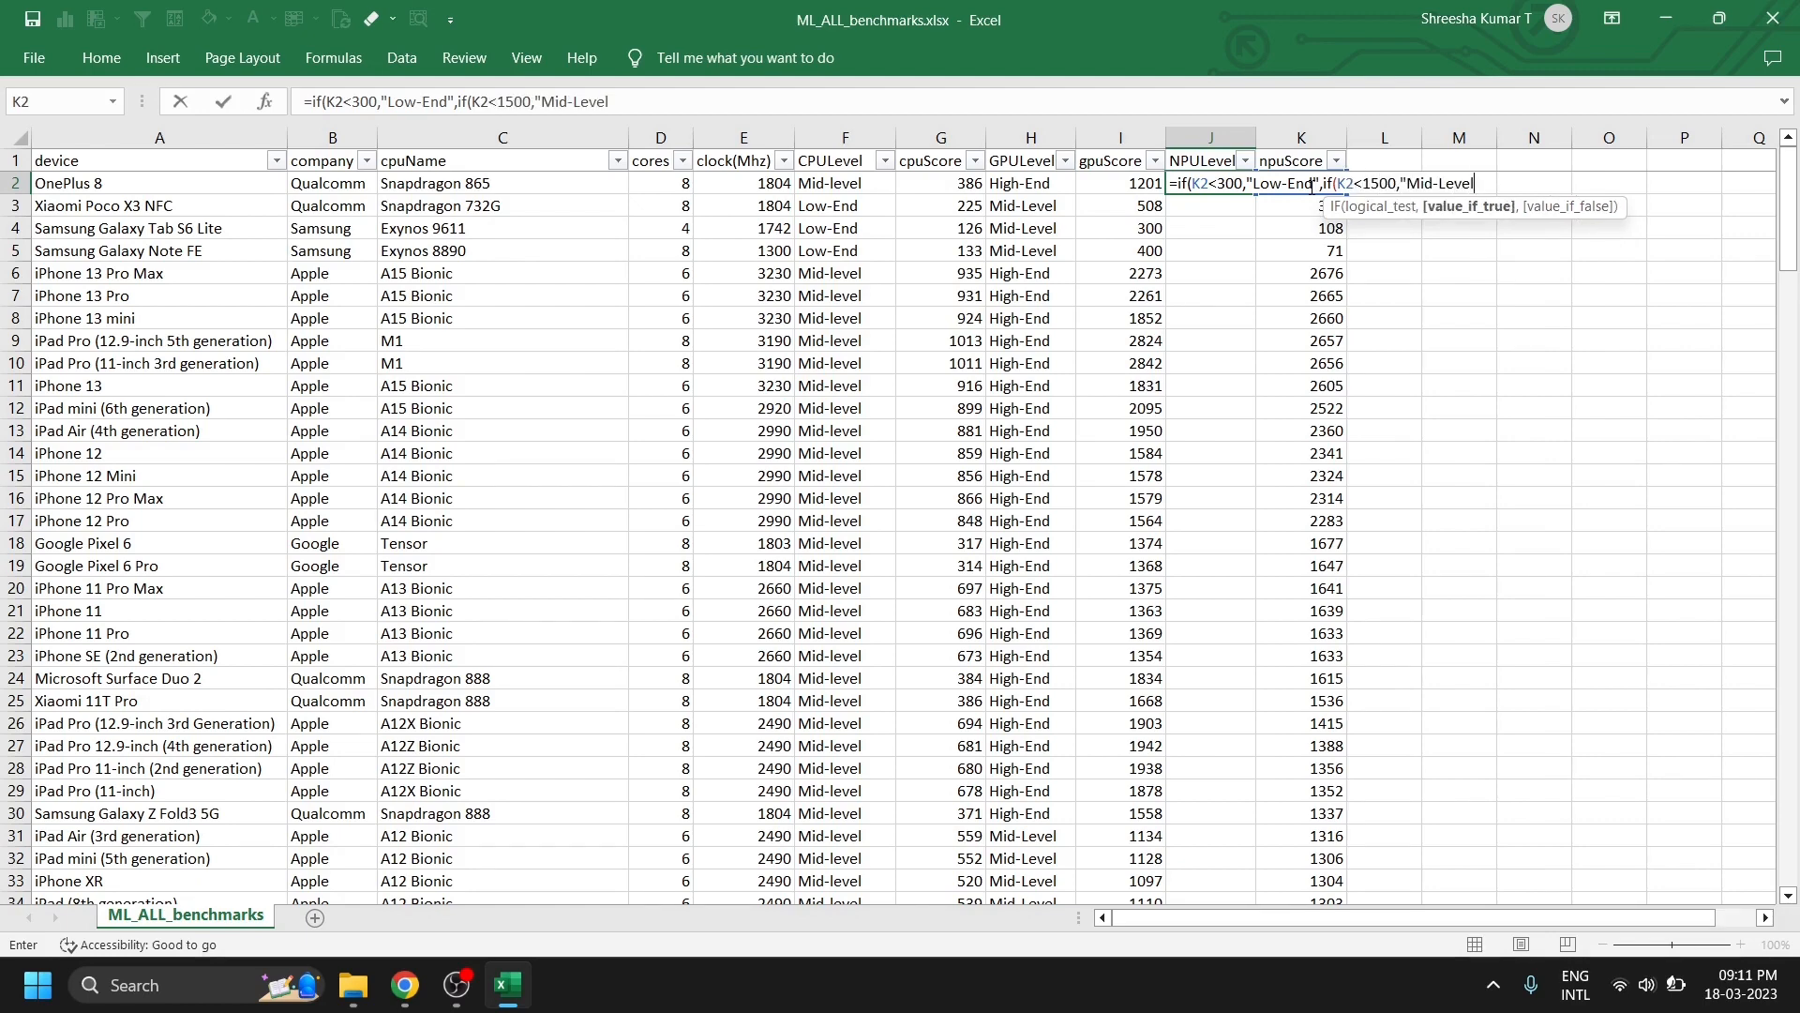
text(",)
text("High)
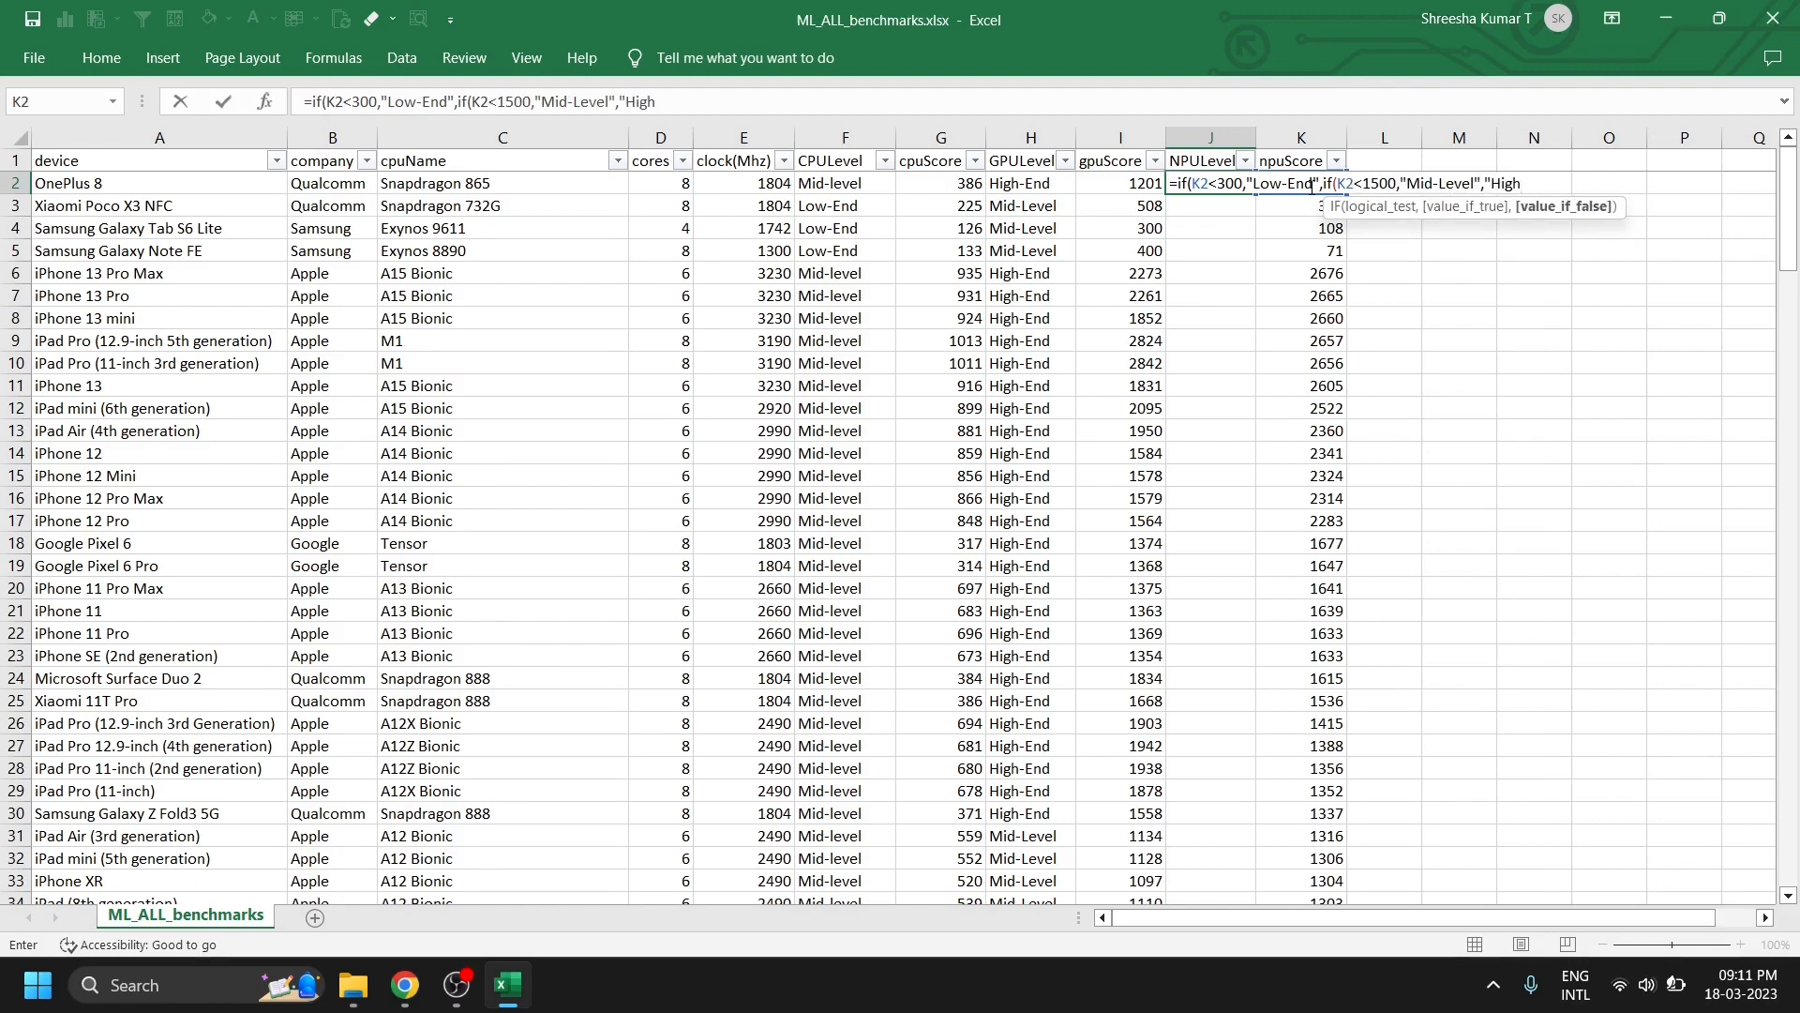
text(-End")))
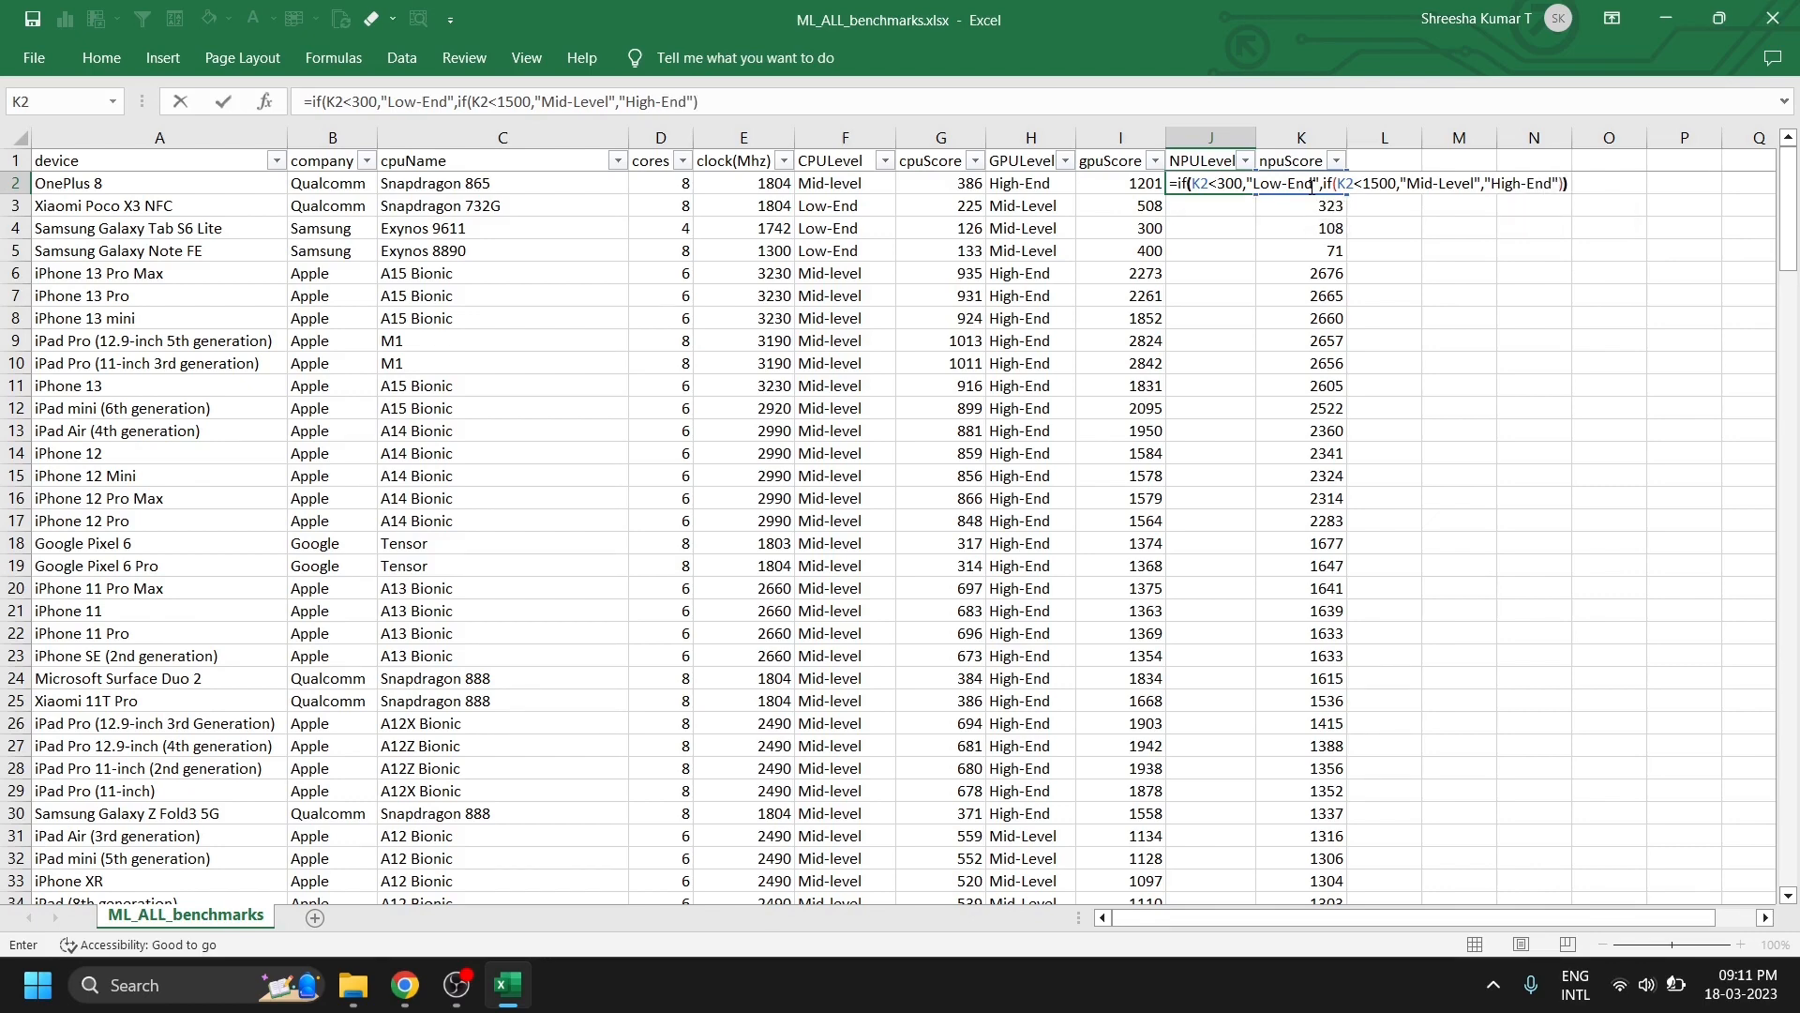
key(Return)
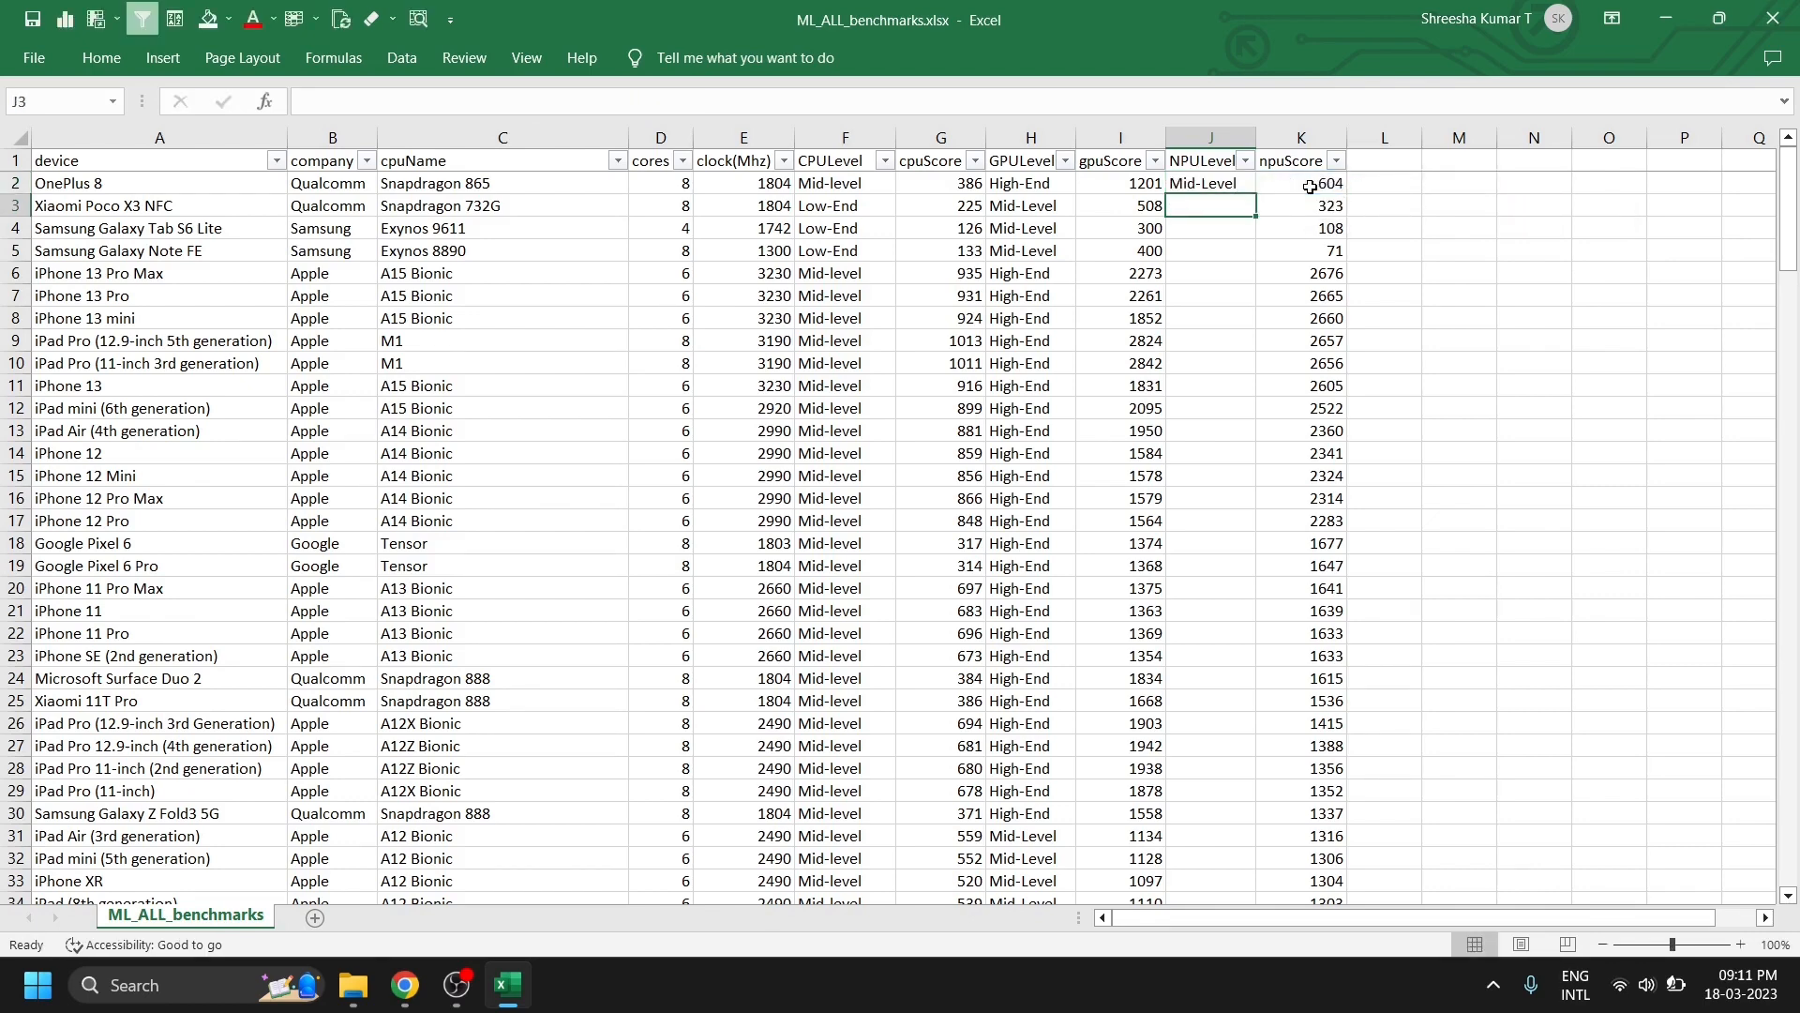
- Fill the J2 level formula down the NPULevel column for all device rows
click(1248, 187)
double_click(1257, 196)
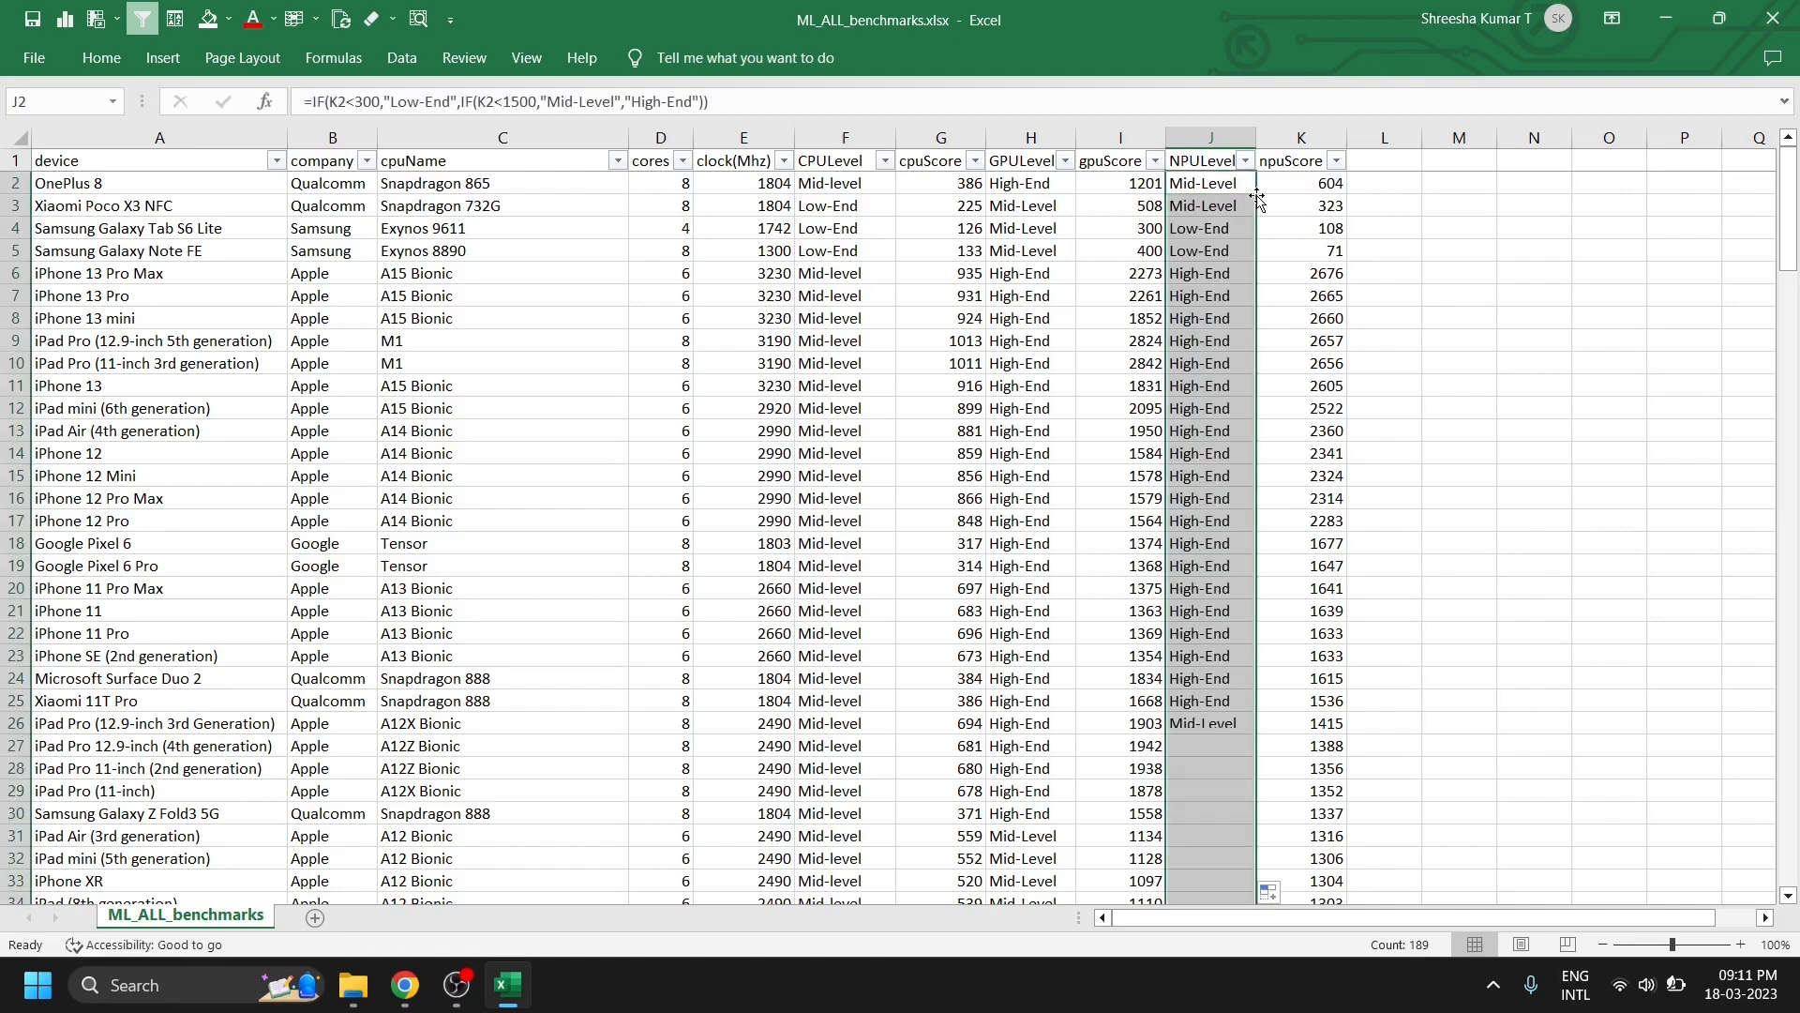
- Replace the NPULevel column's formulas with their static values
key(ctrl+c)
key(ctrl+v)
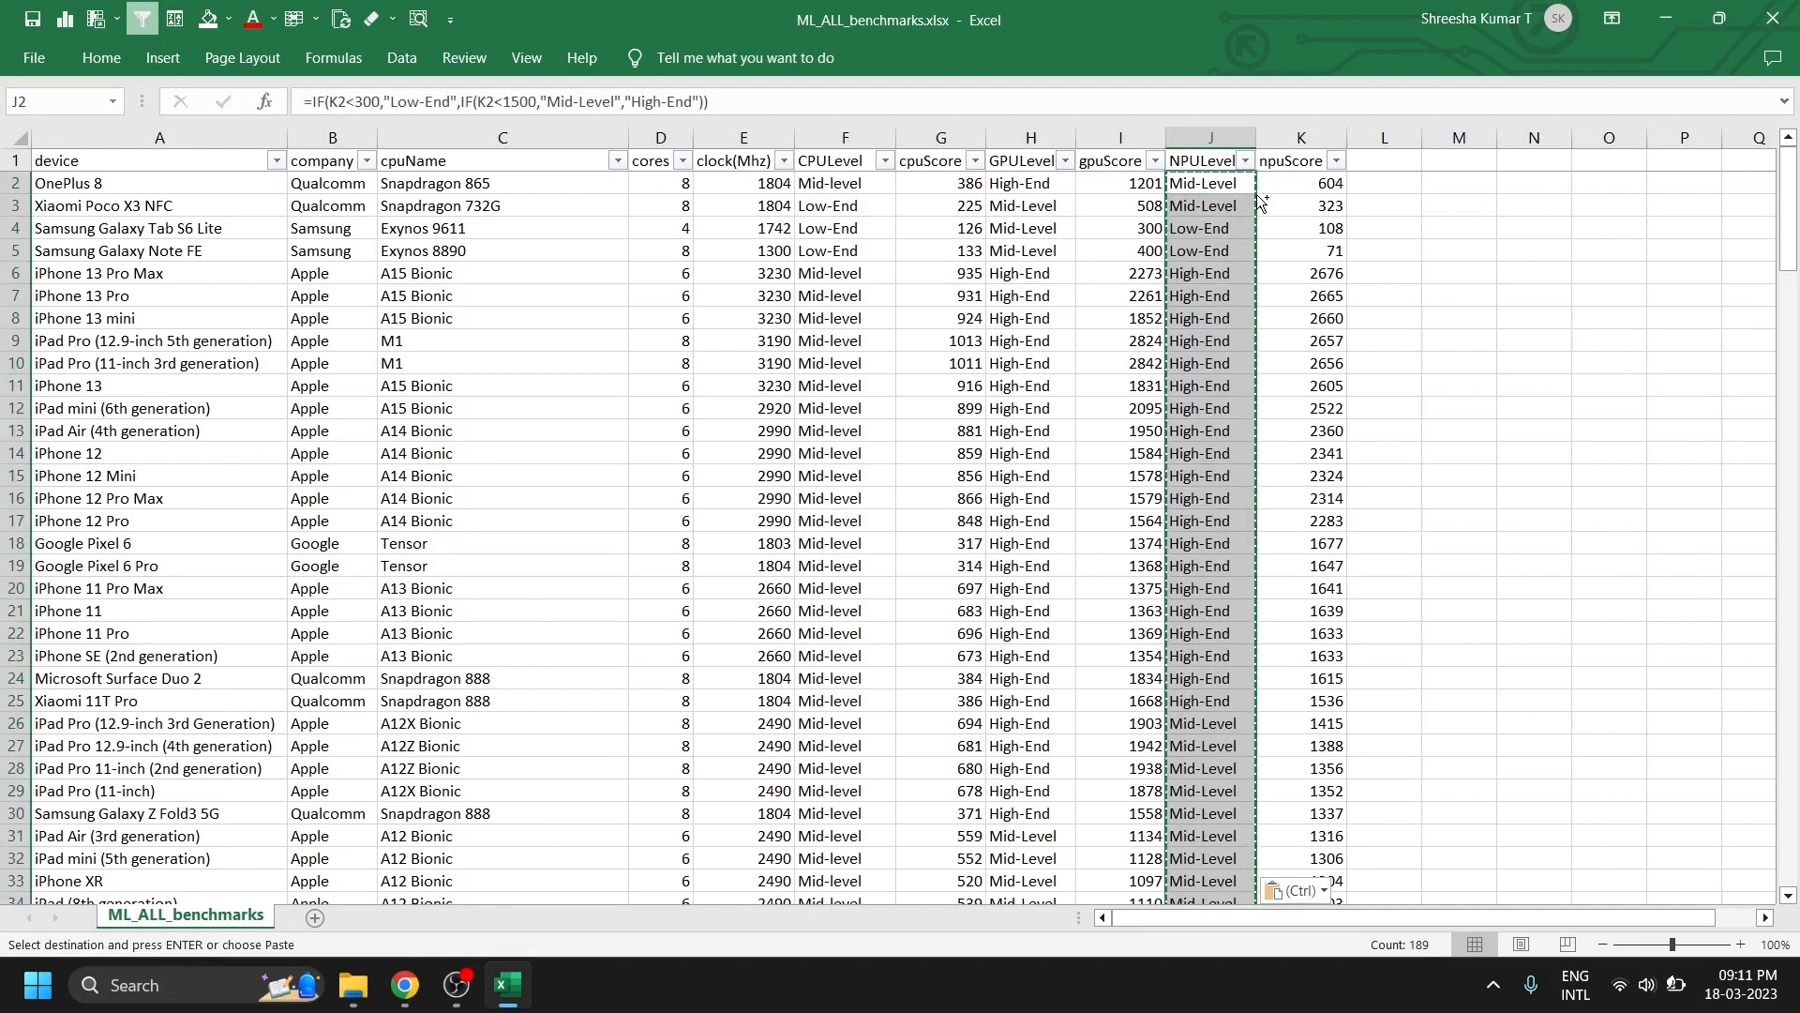
click(1295, 890)
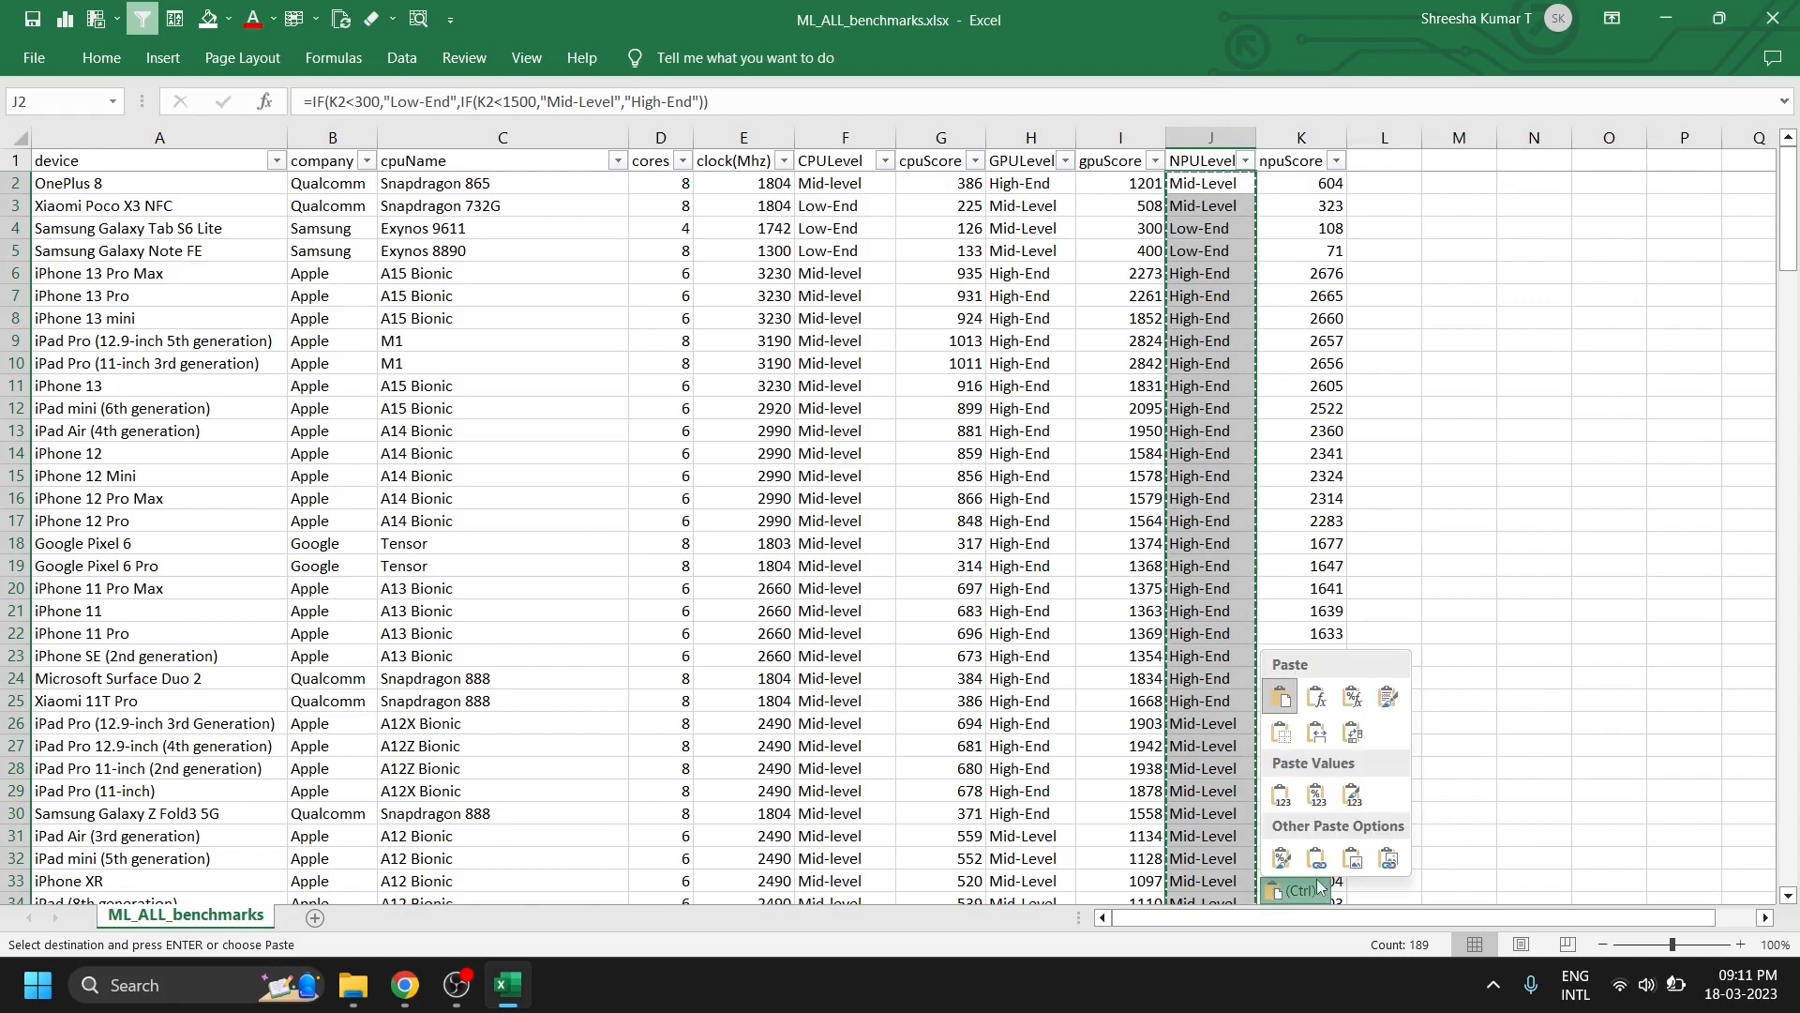
click(1275, 797)
key(Escape)
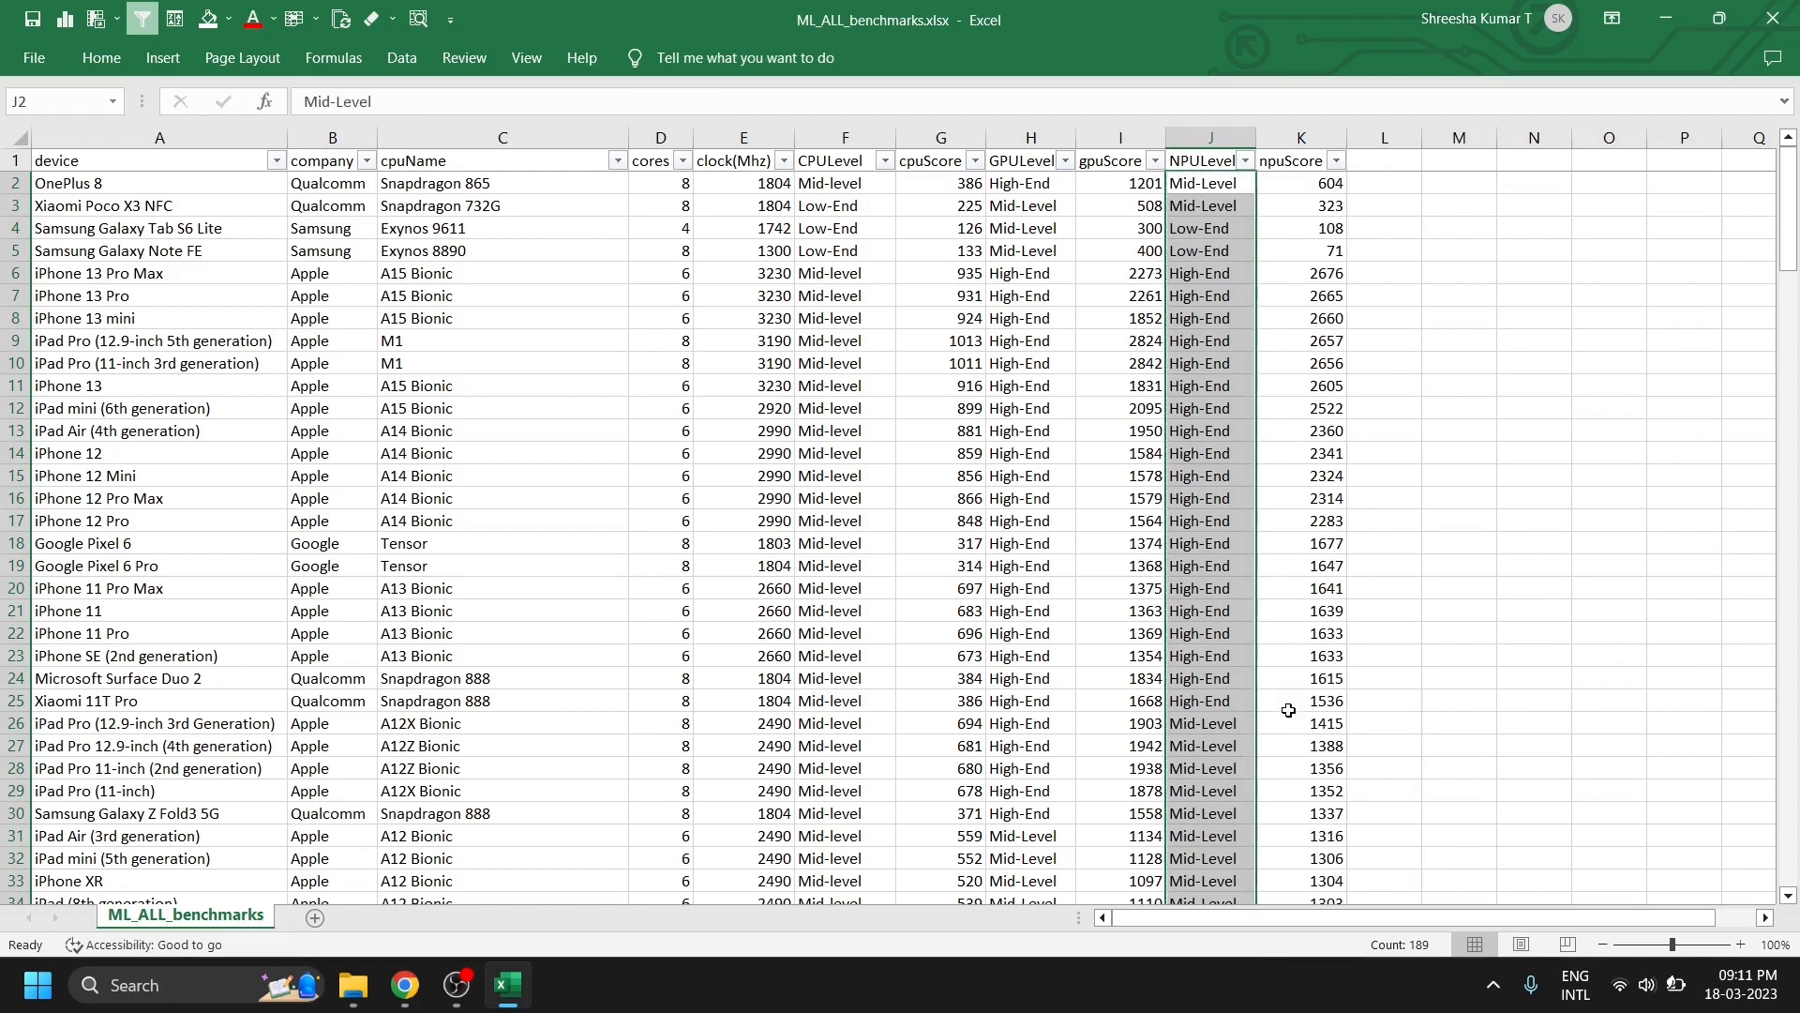
click(1294, 703)
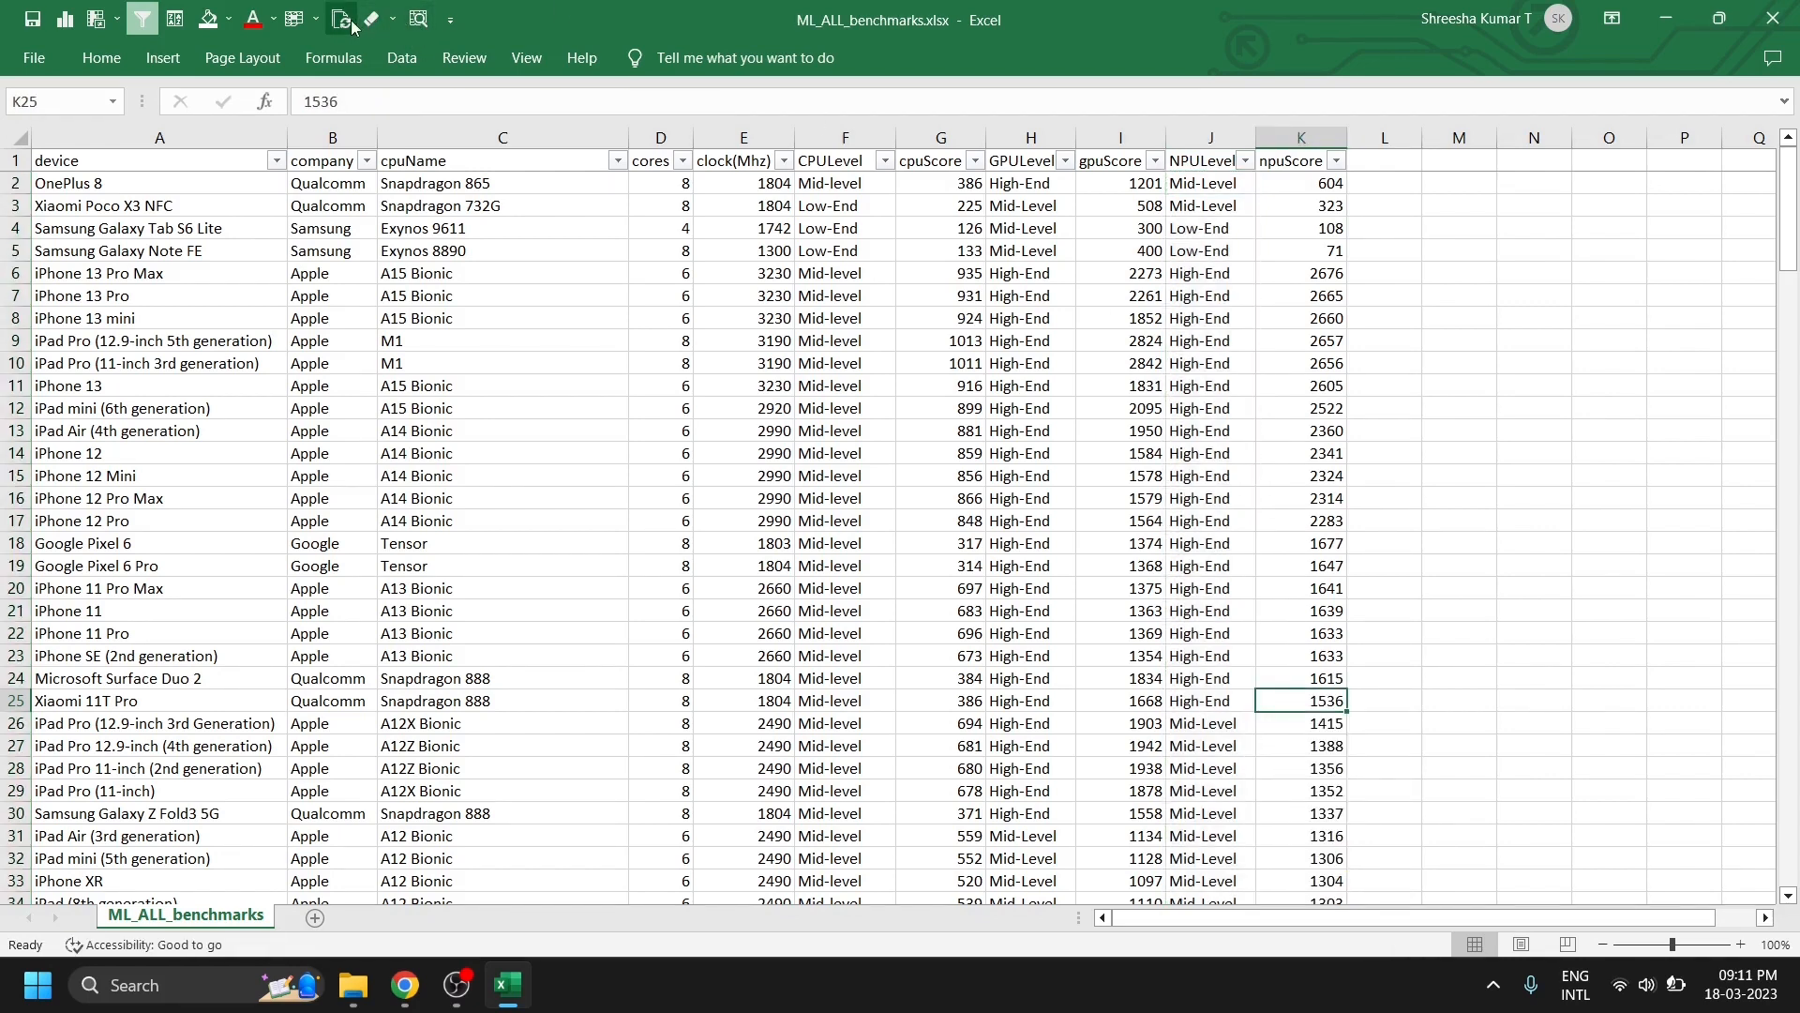
- Add a new worksheet to the workbook and name it "Numberof Cores"
click(765, 385)
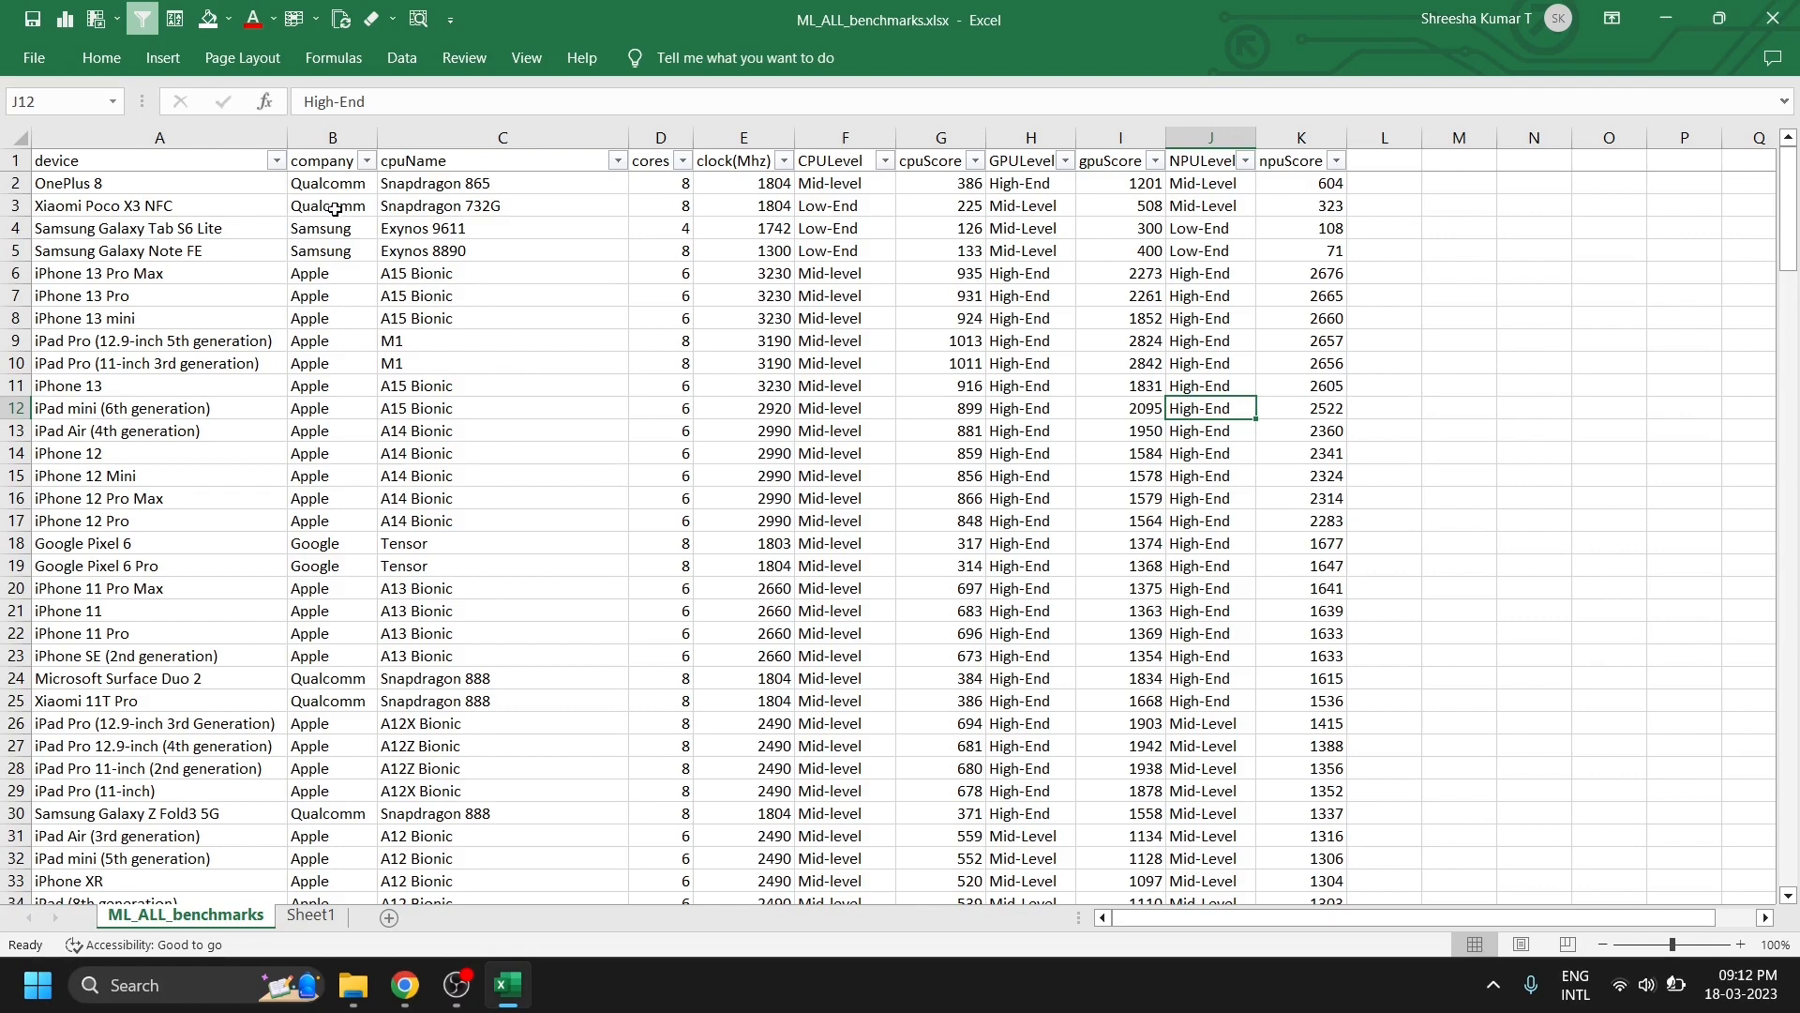
click(315, 914)
click(398, 915)
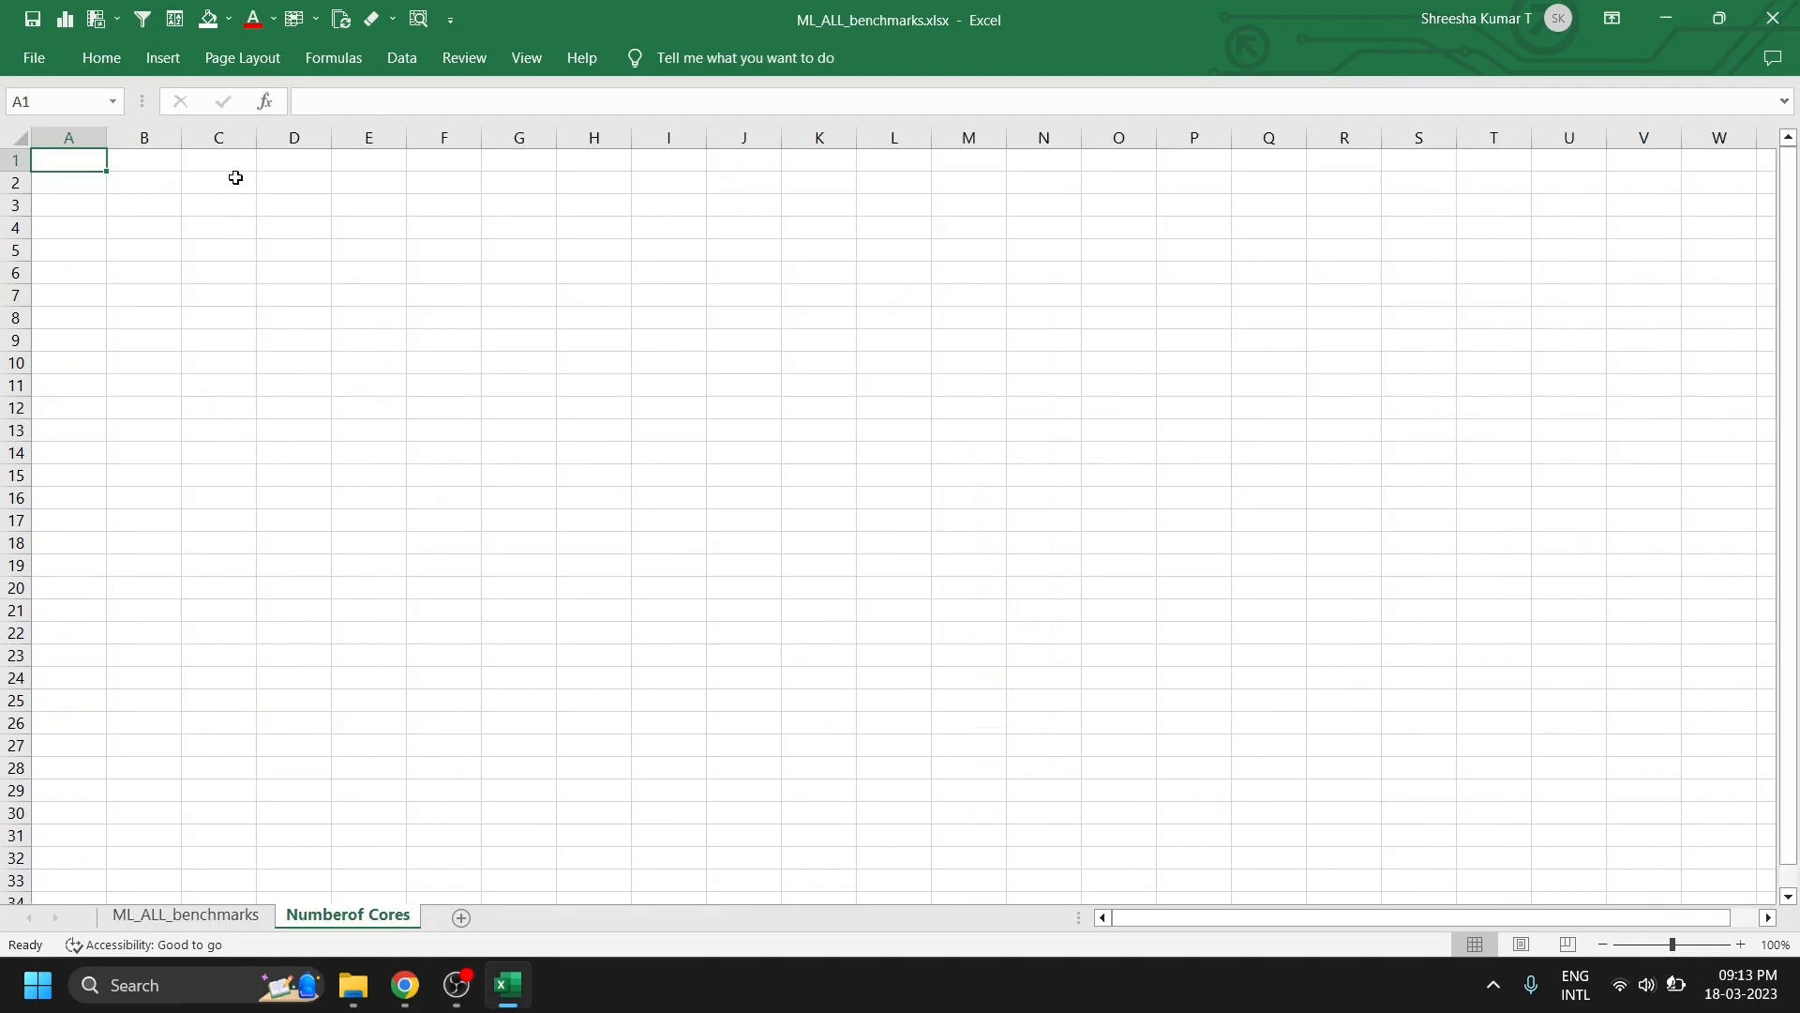
- Insert a PivotTable at B2 of the Numberof Cores sheet, using ML_ALL_benchmarks range A1:K189 as its source
click(140, 177)
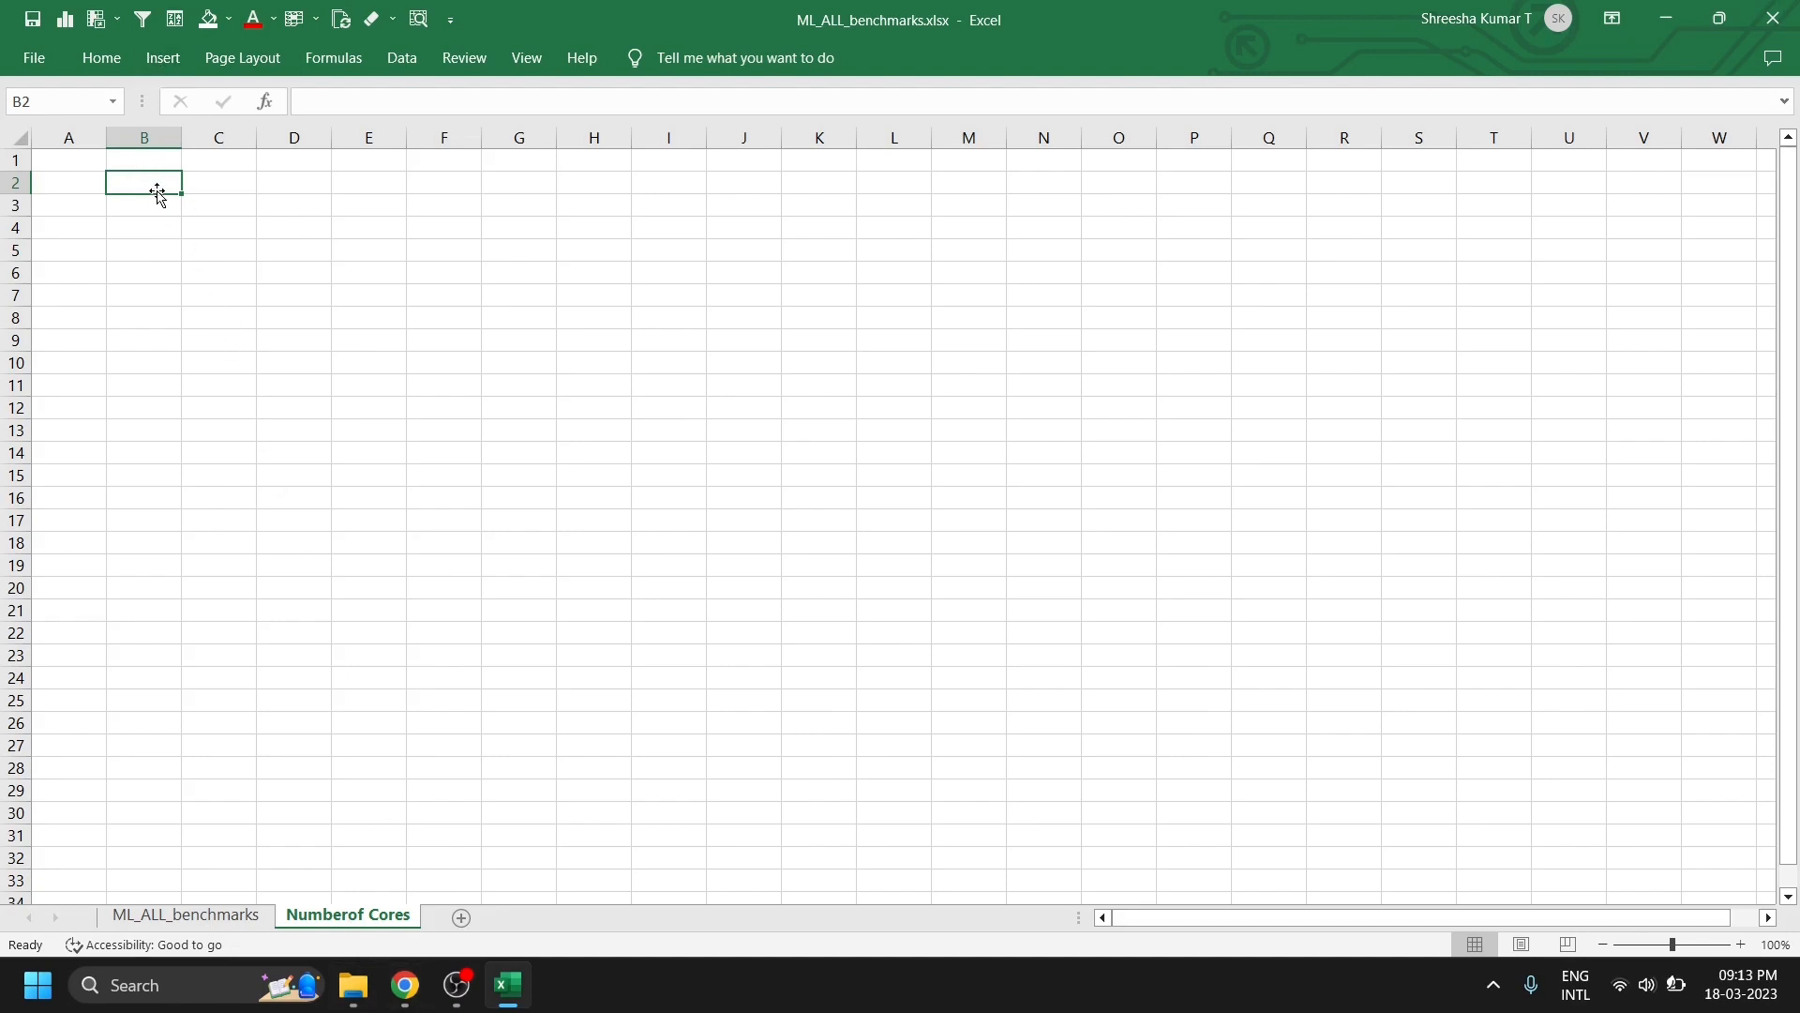
click(158, 61)
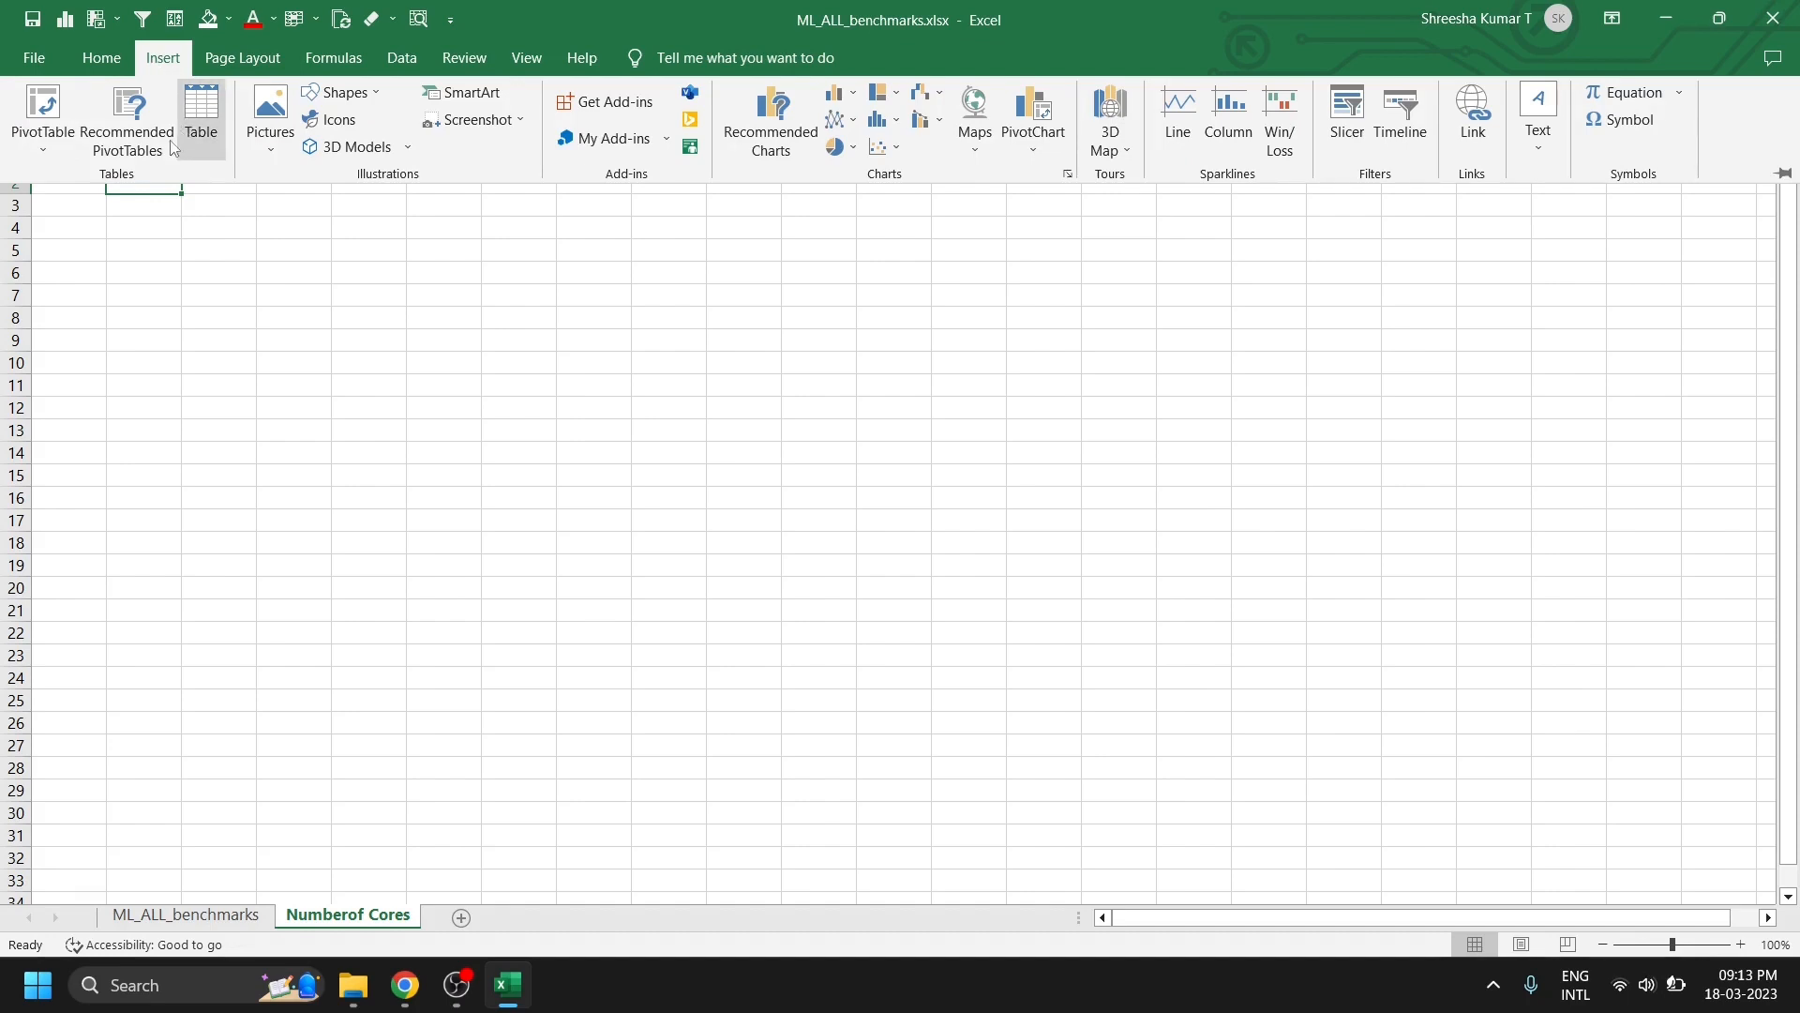
click(50, 142)
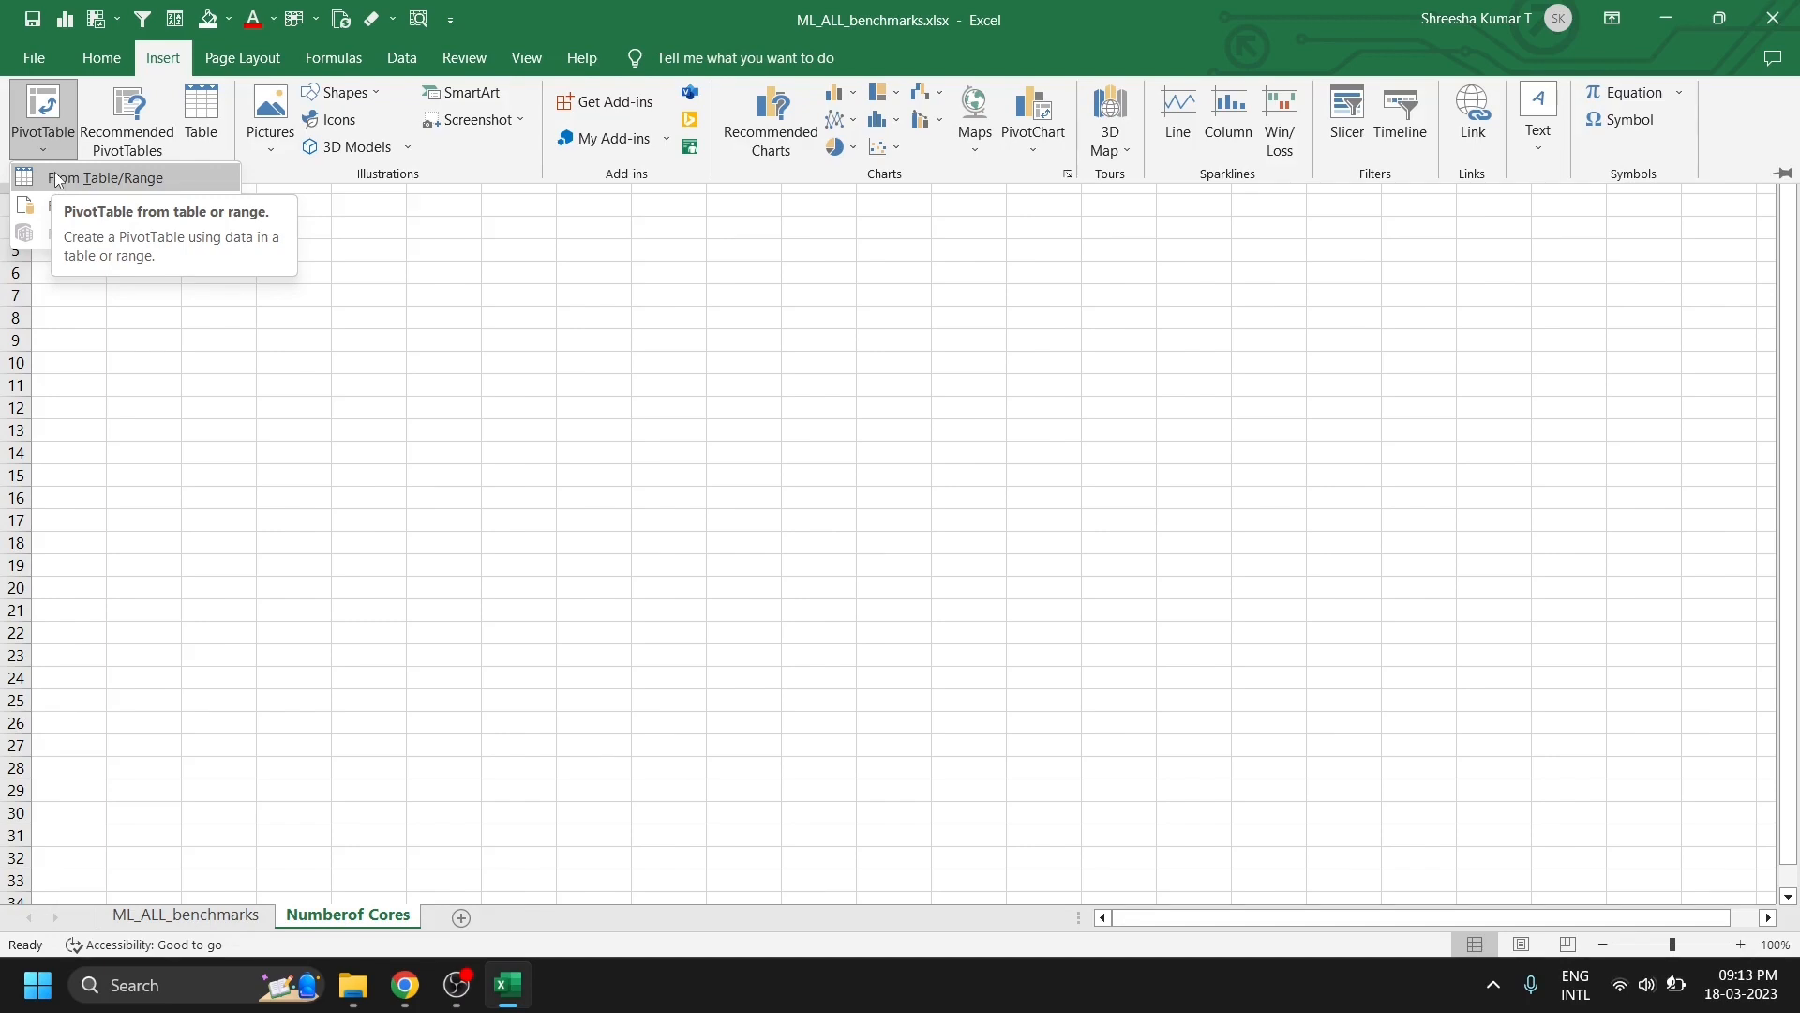
click(54, 177)
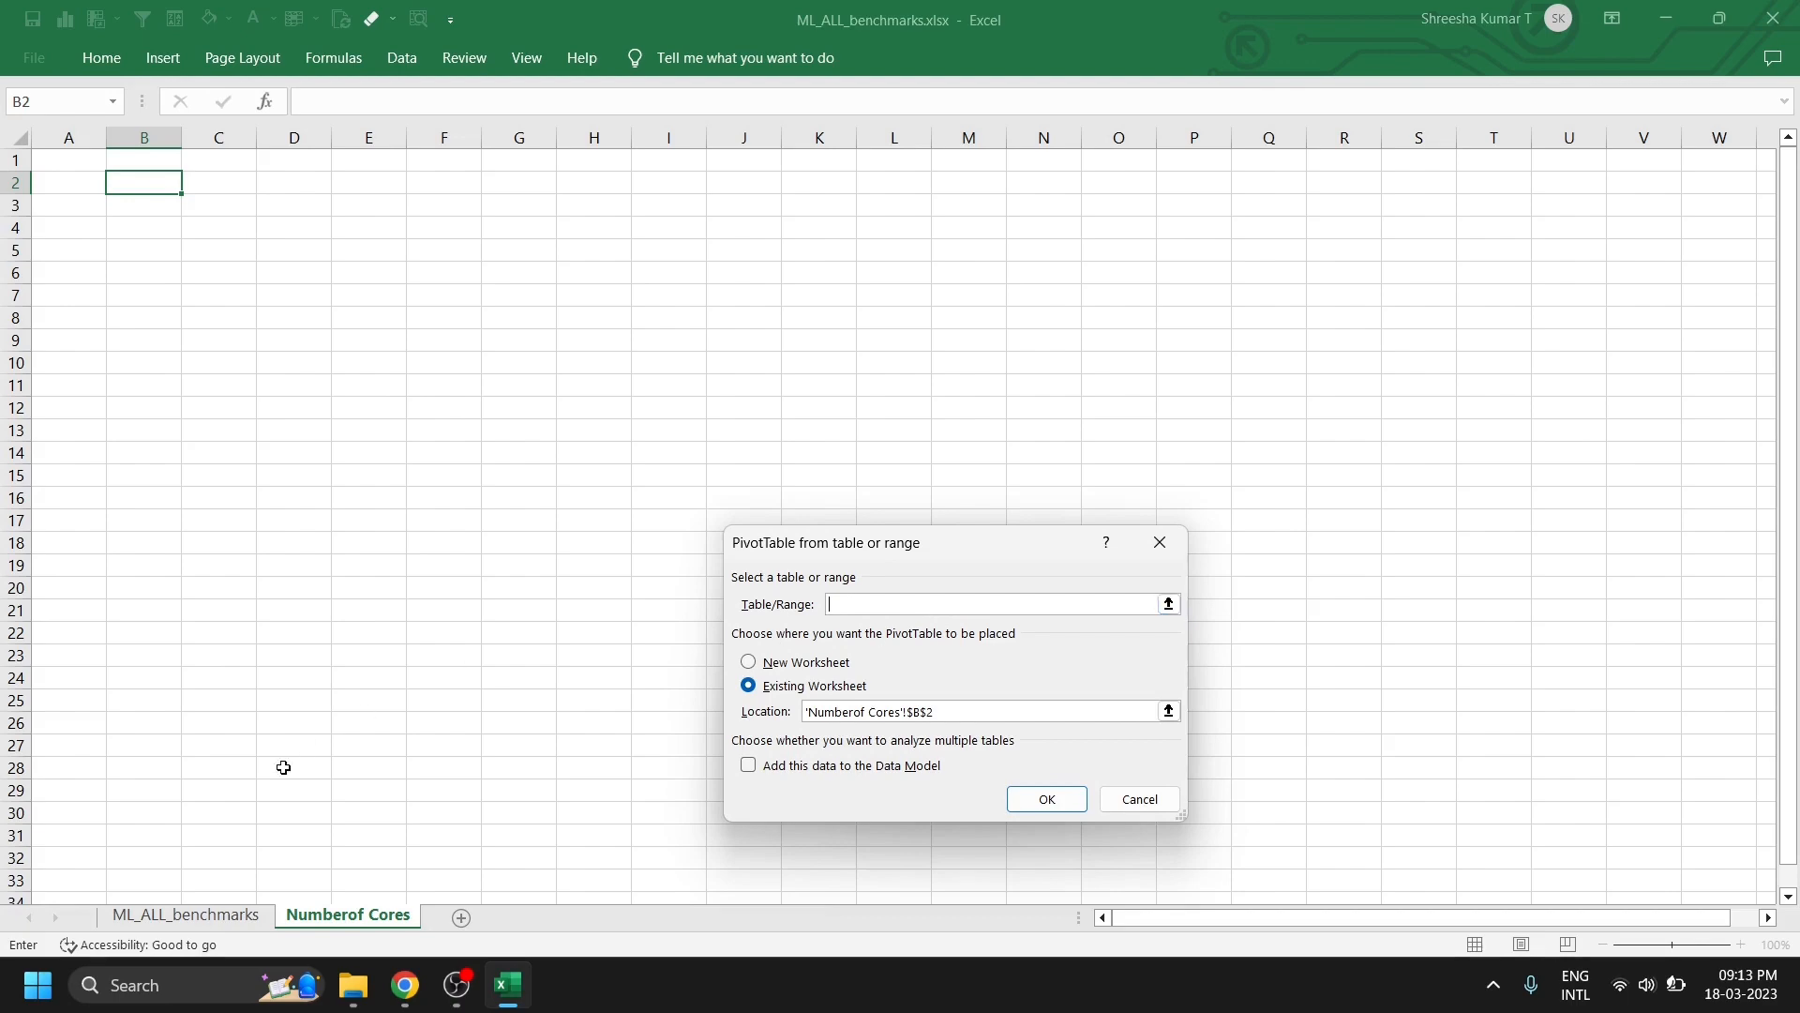
click(202, 919)
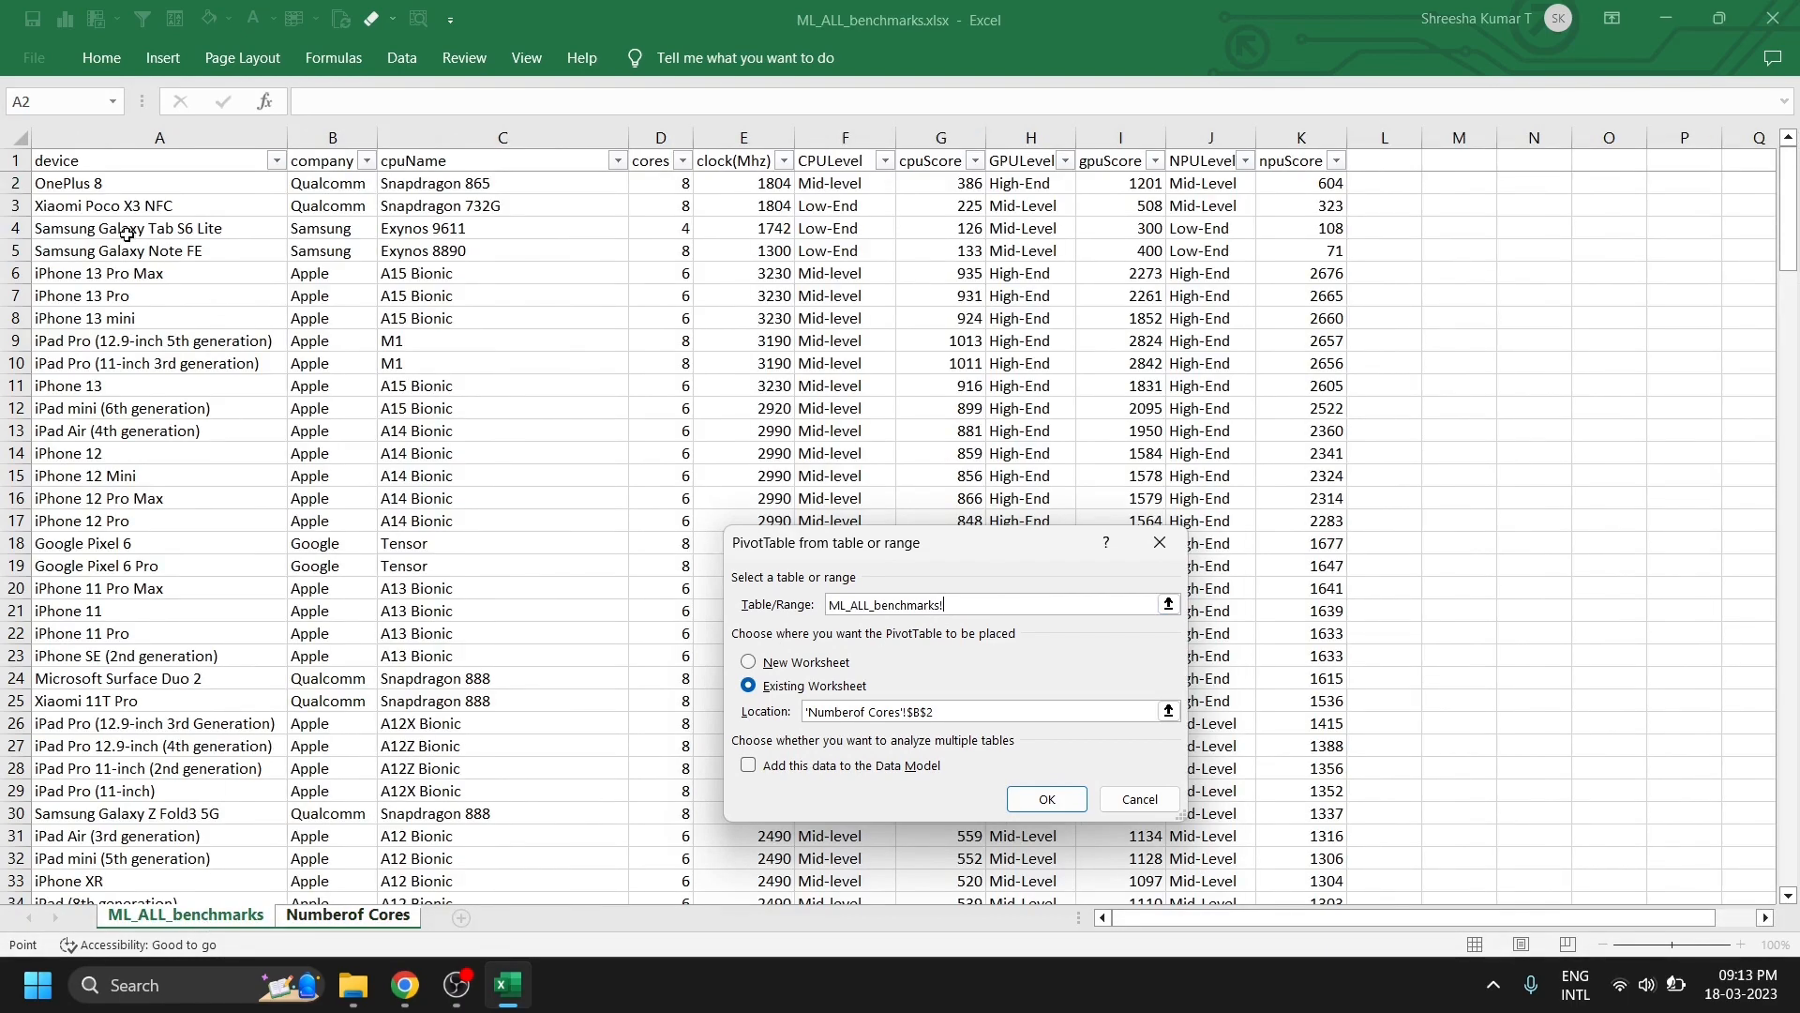
click(158, 166)
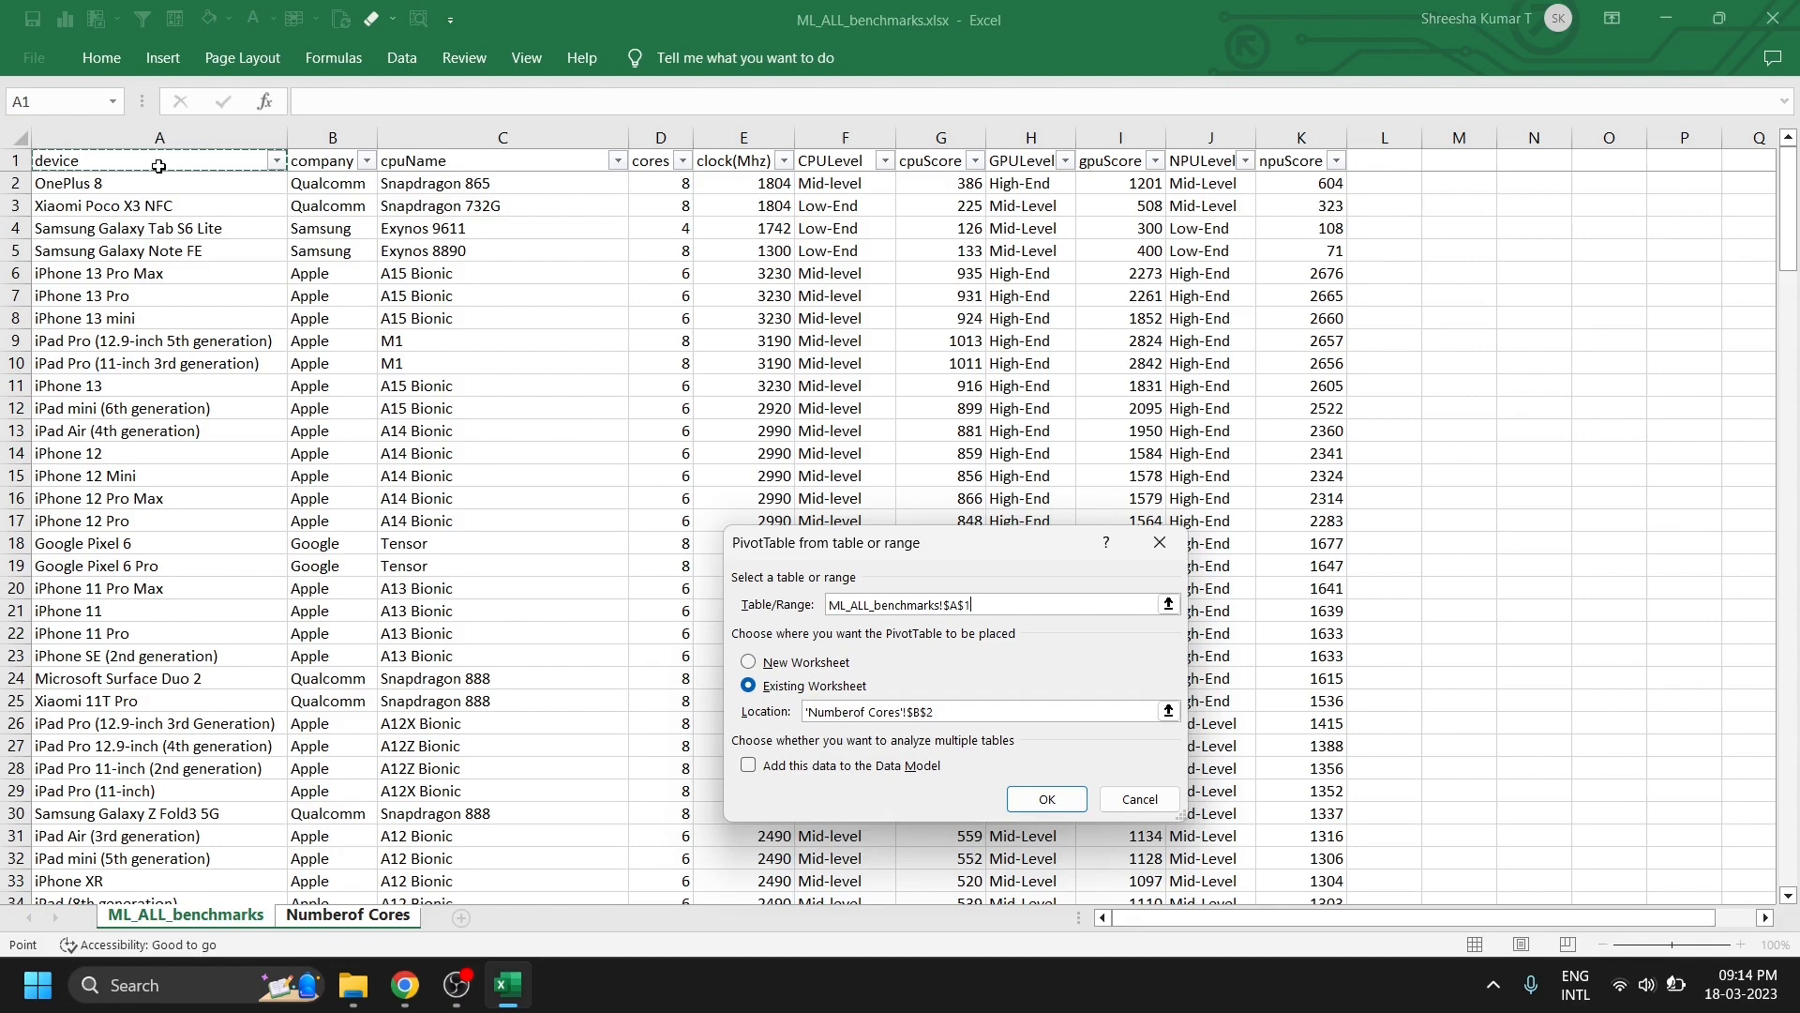
key(ctrl+shift+Down)
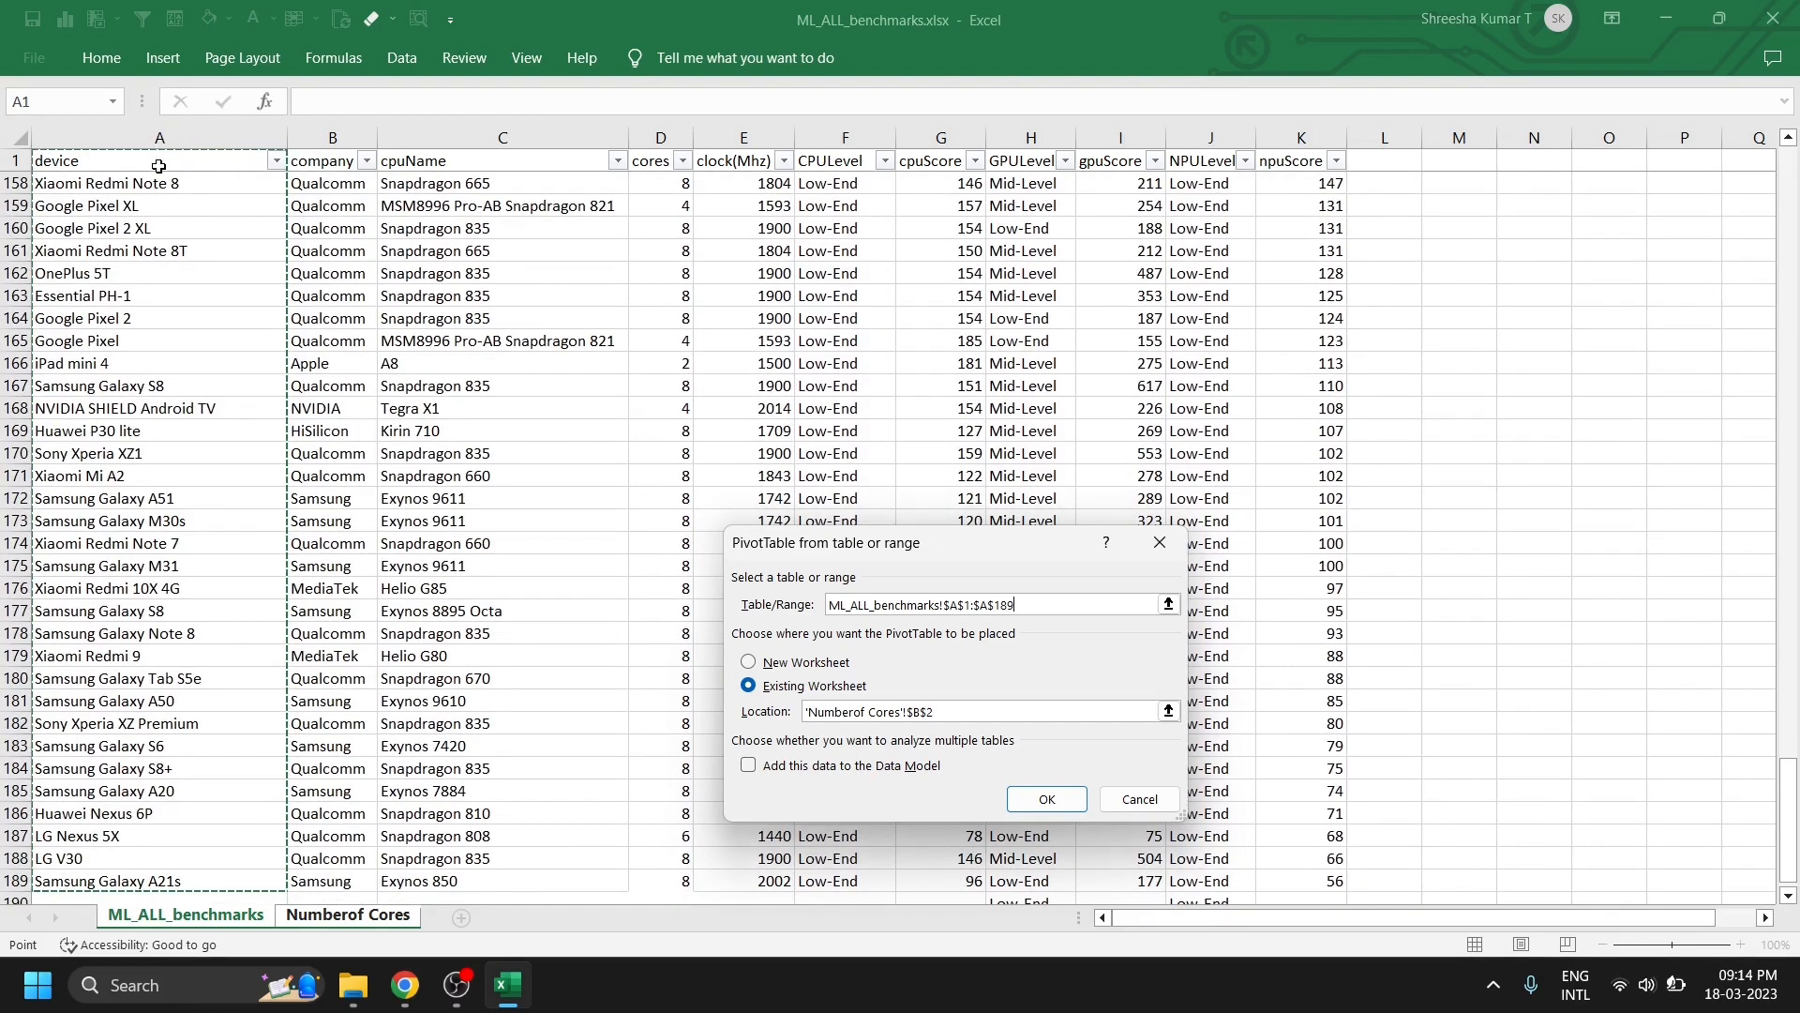
key(ctrl+shift+Right)
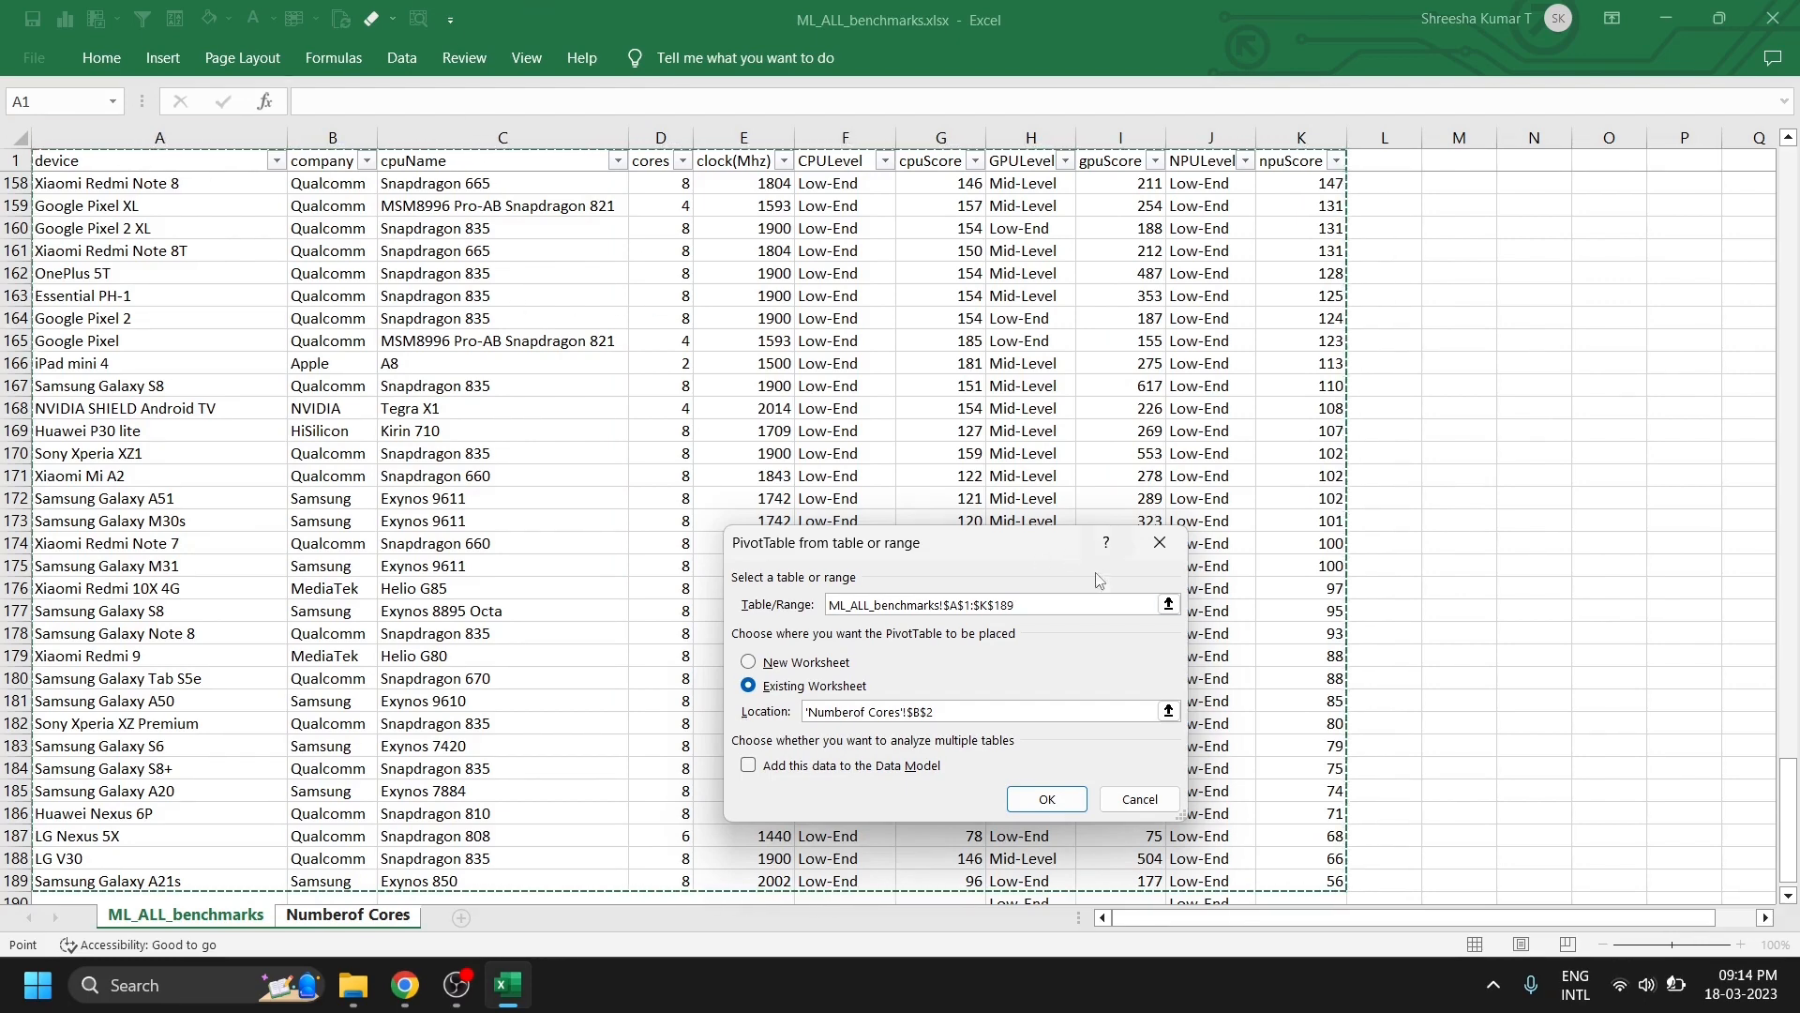
click(1057, 804)
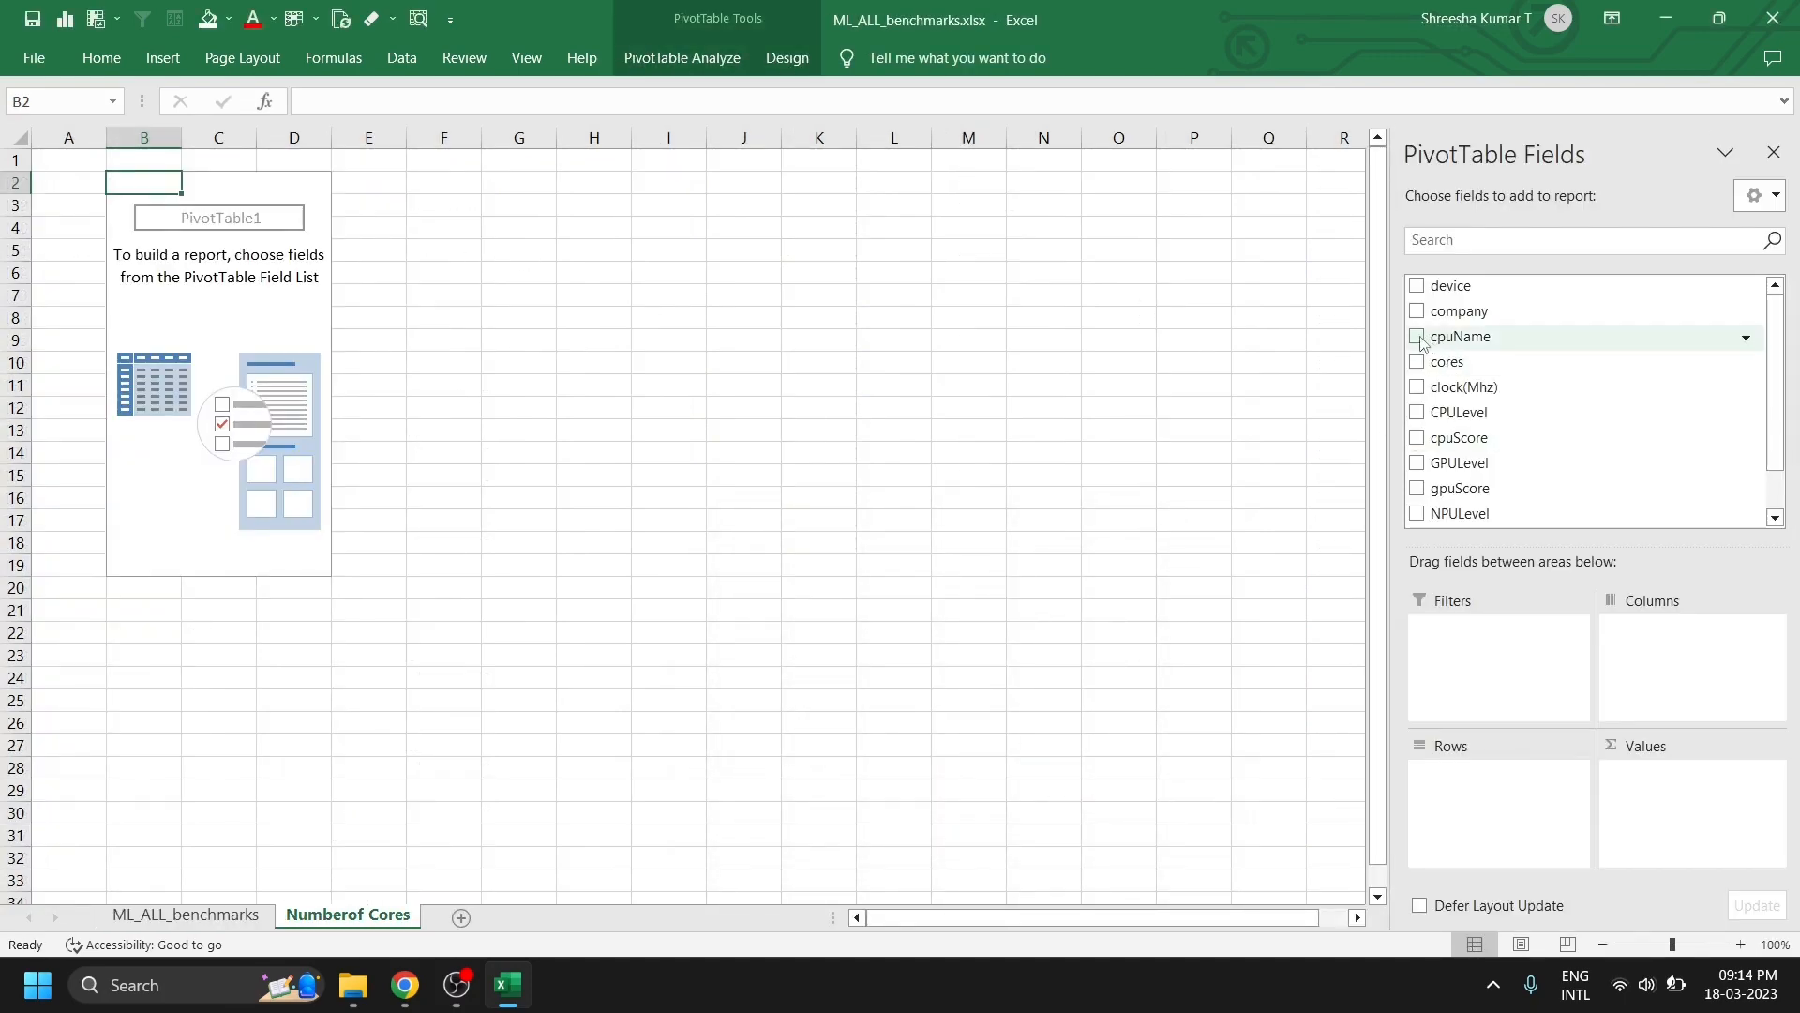
- Try cpuName as the PivotTable's row field, look through the listed processors, and remove the field again
drag(1420, 343, 1491, 796)
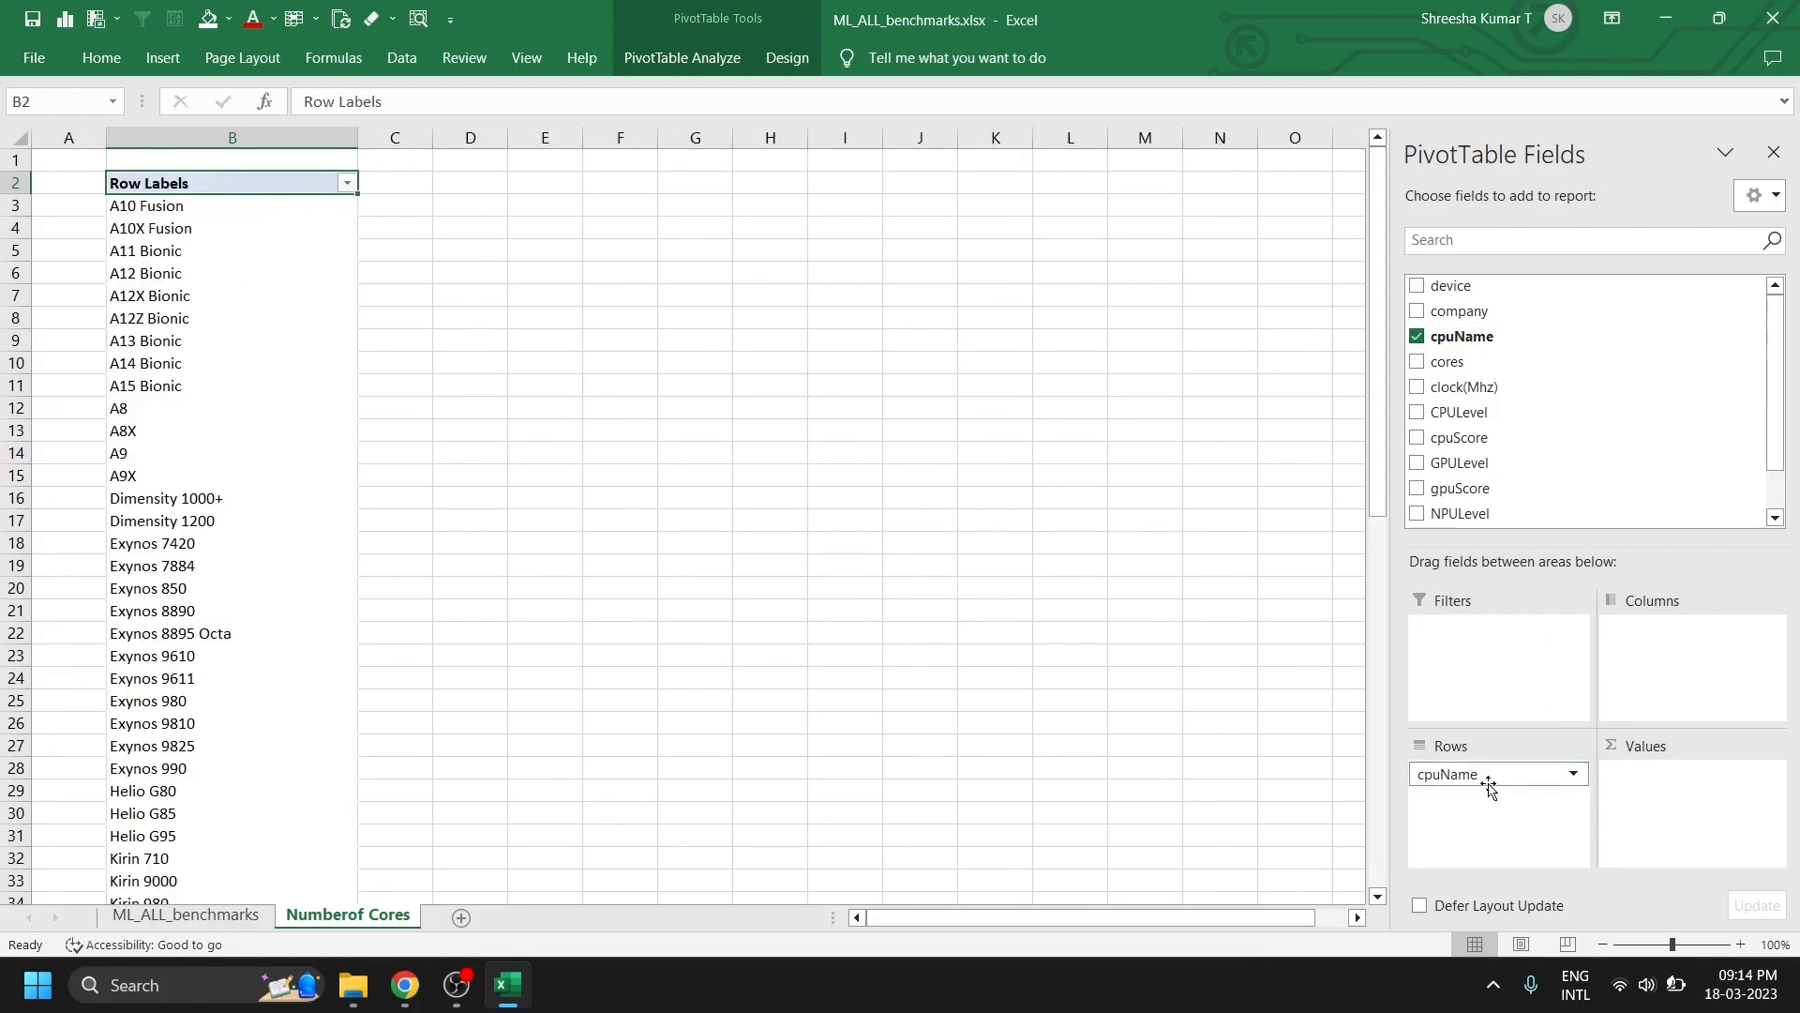
scroll(162, 594, down, 13)
scroll(178, 596, up, 12)
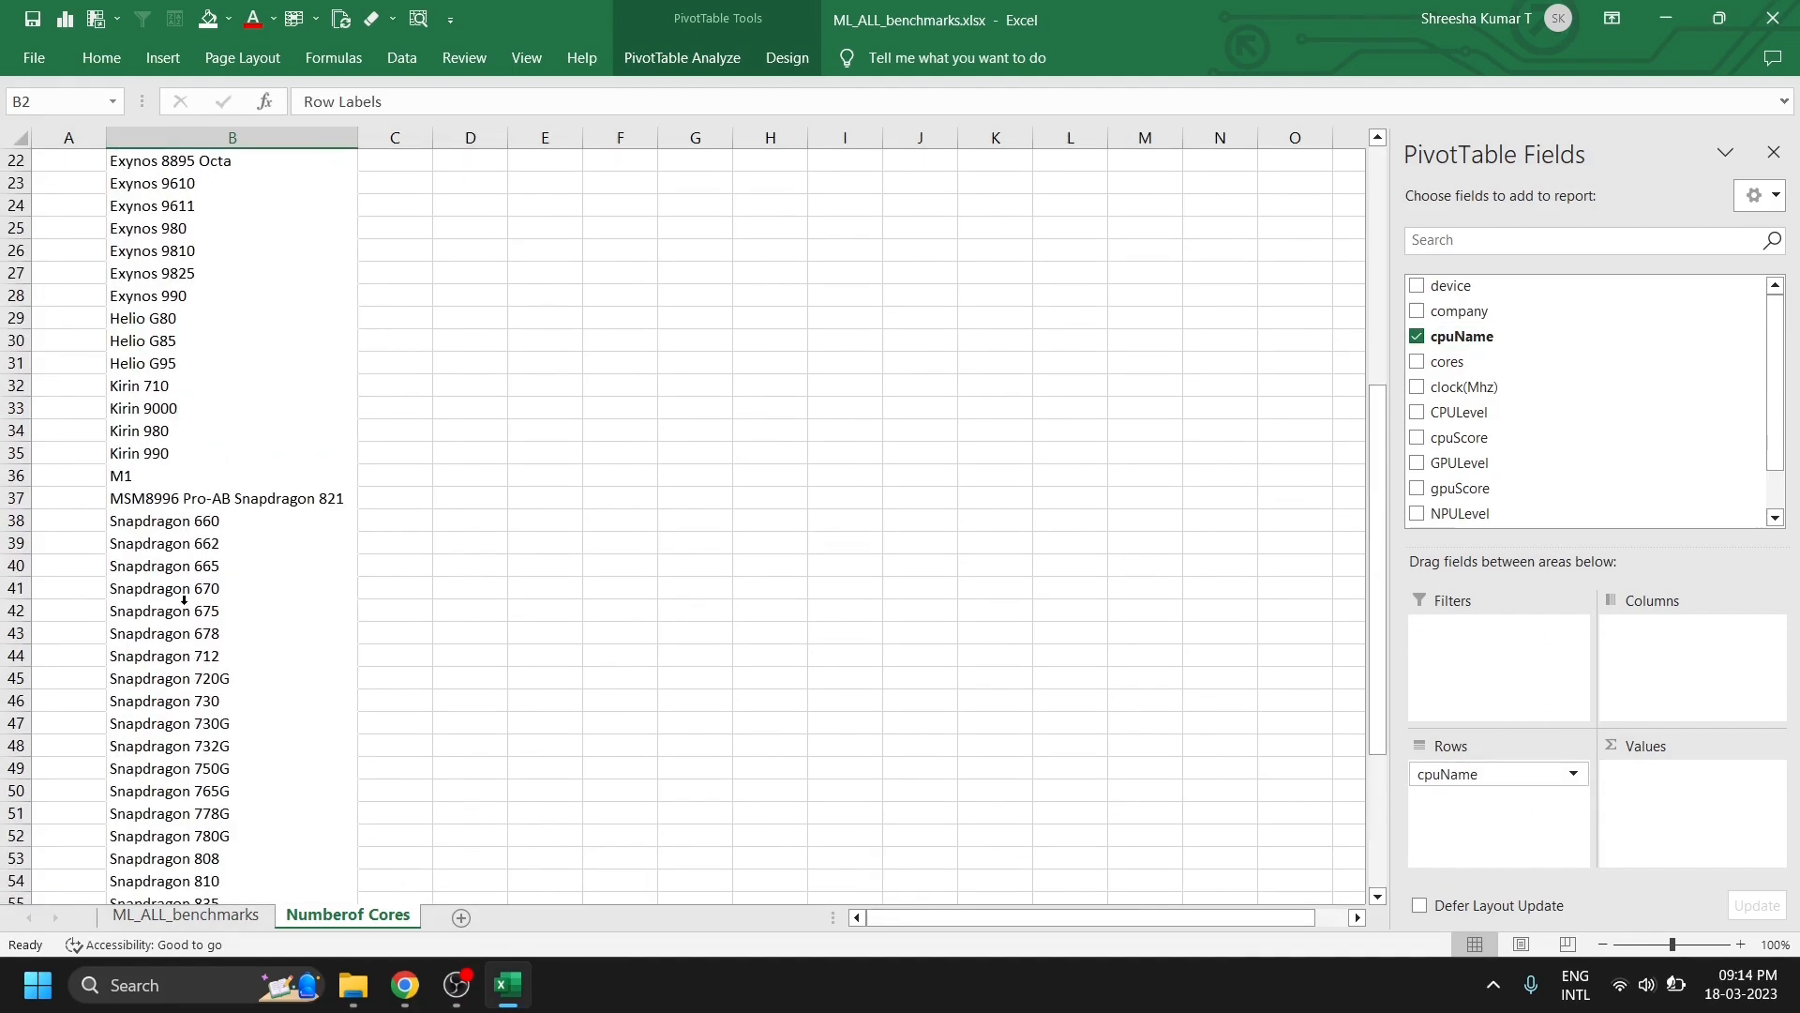
scroll(185, 596, up, 1)
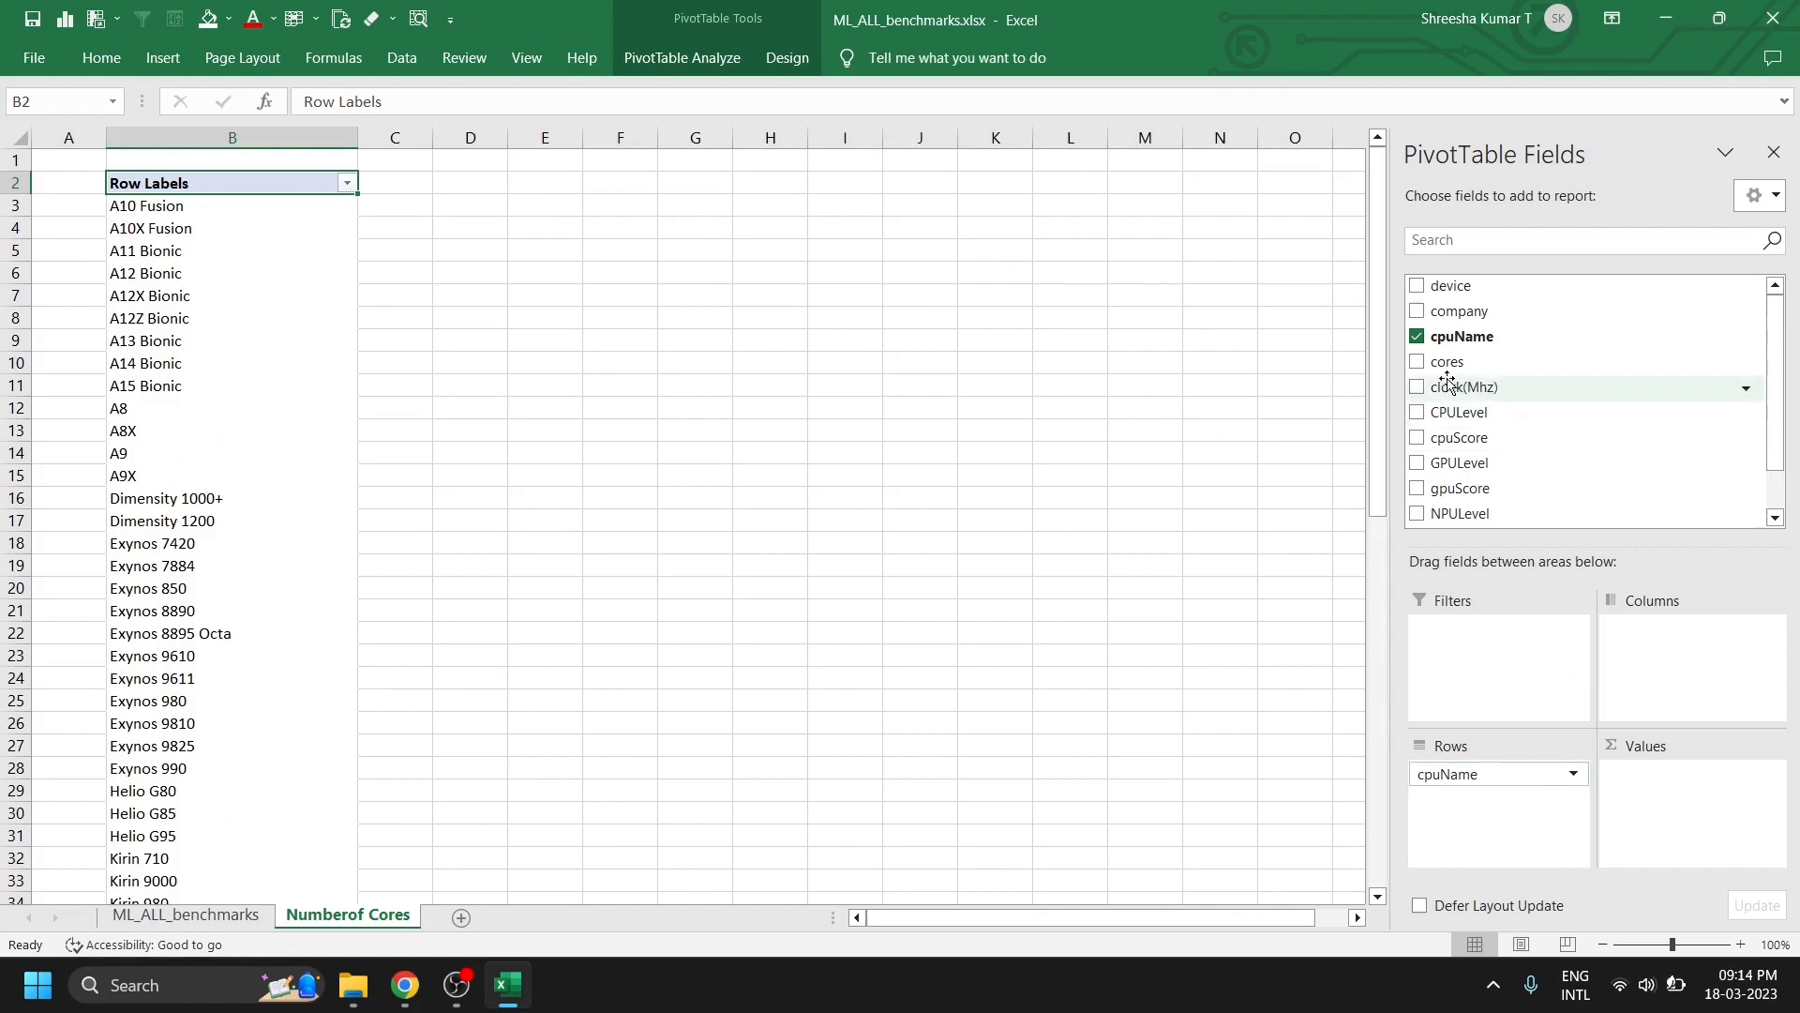
click(1556, 775)
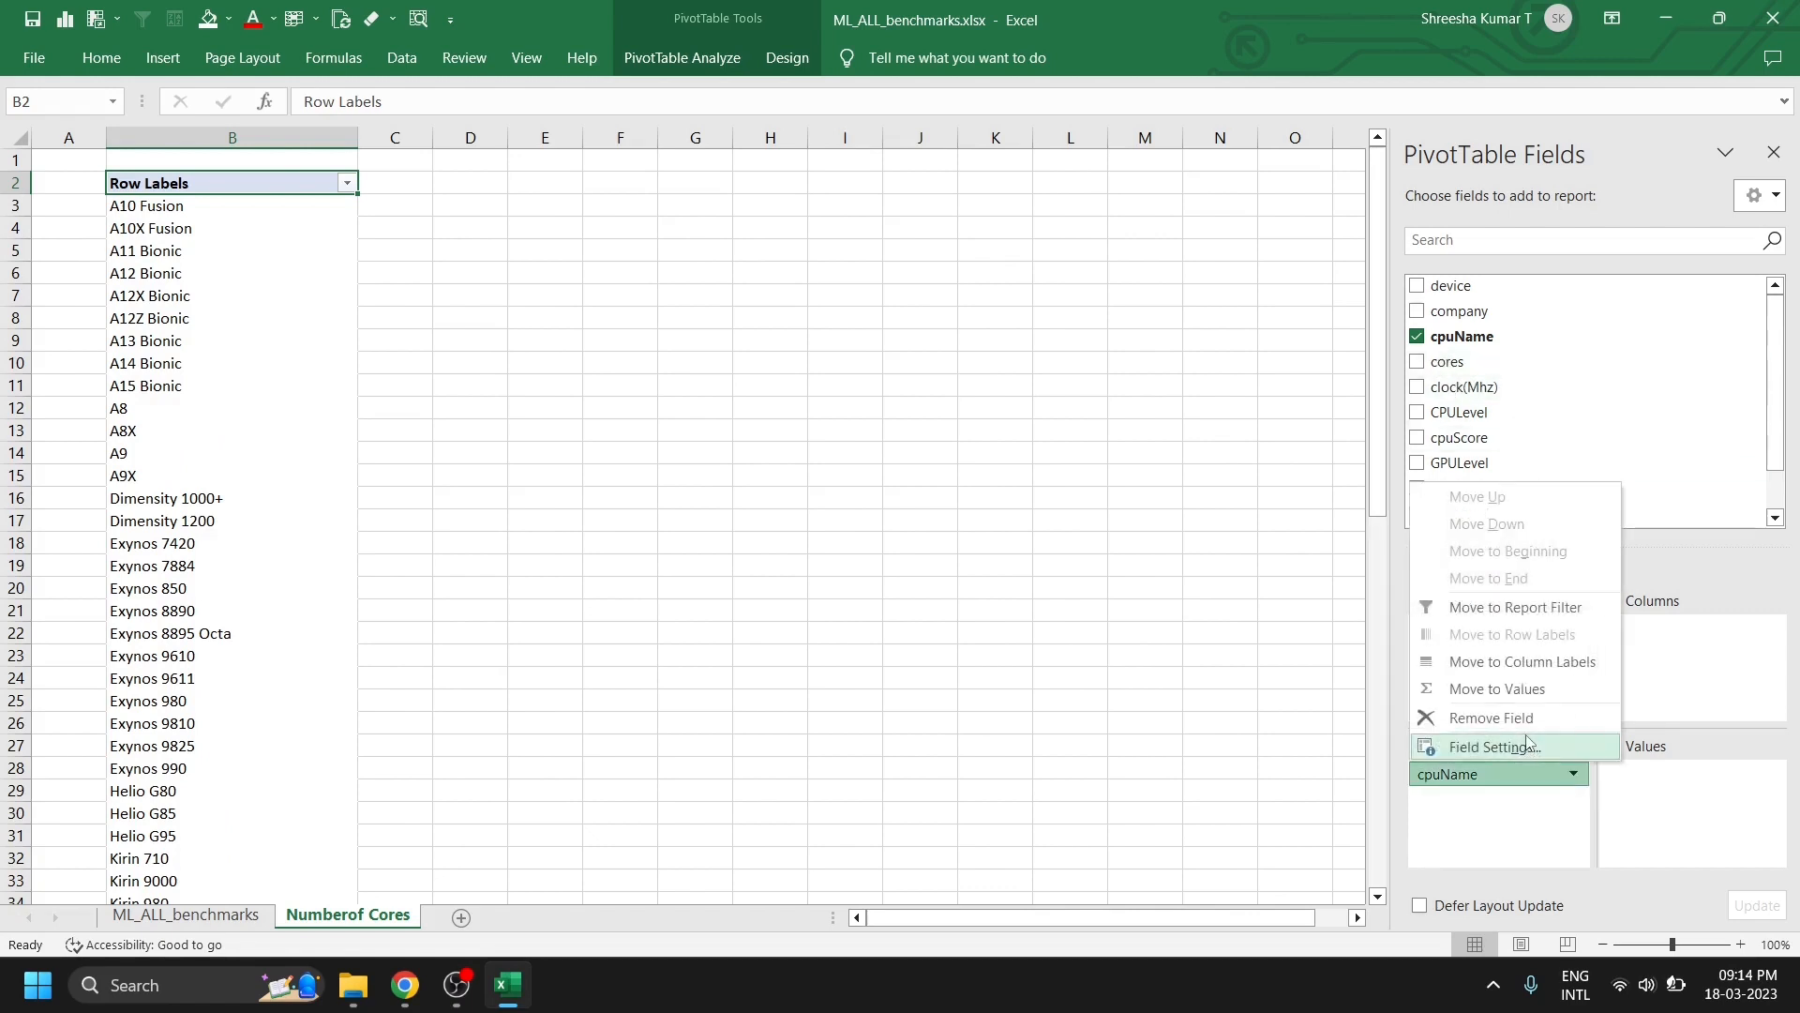
click(1463, 717)
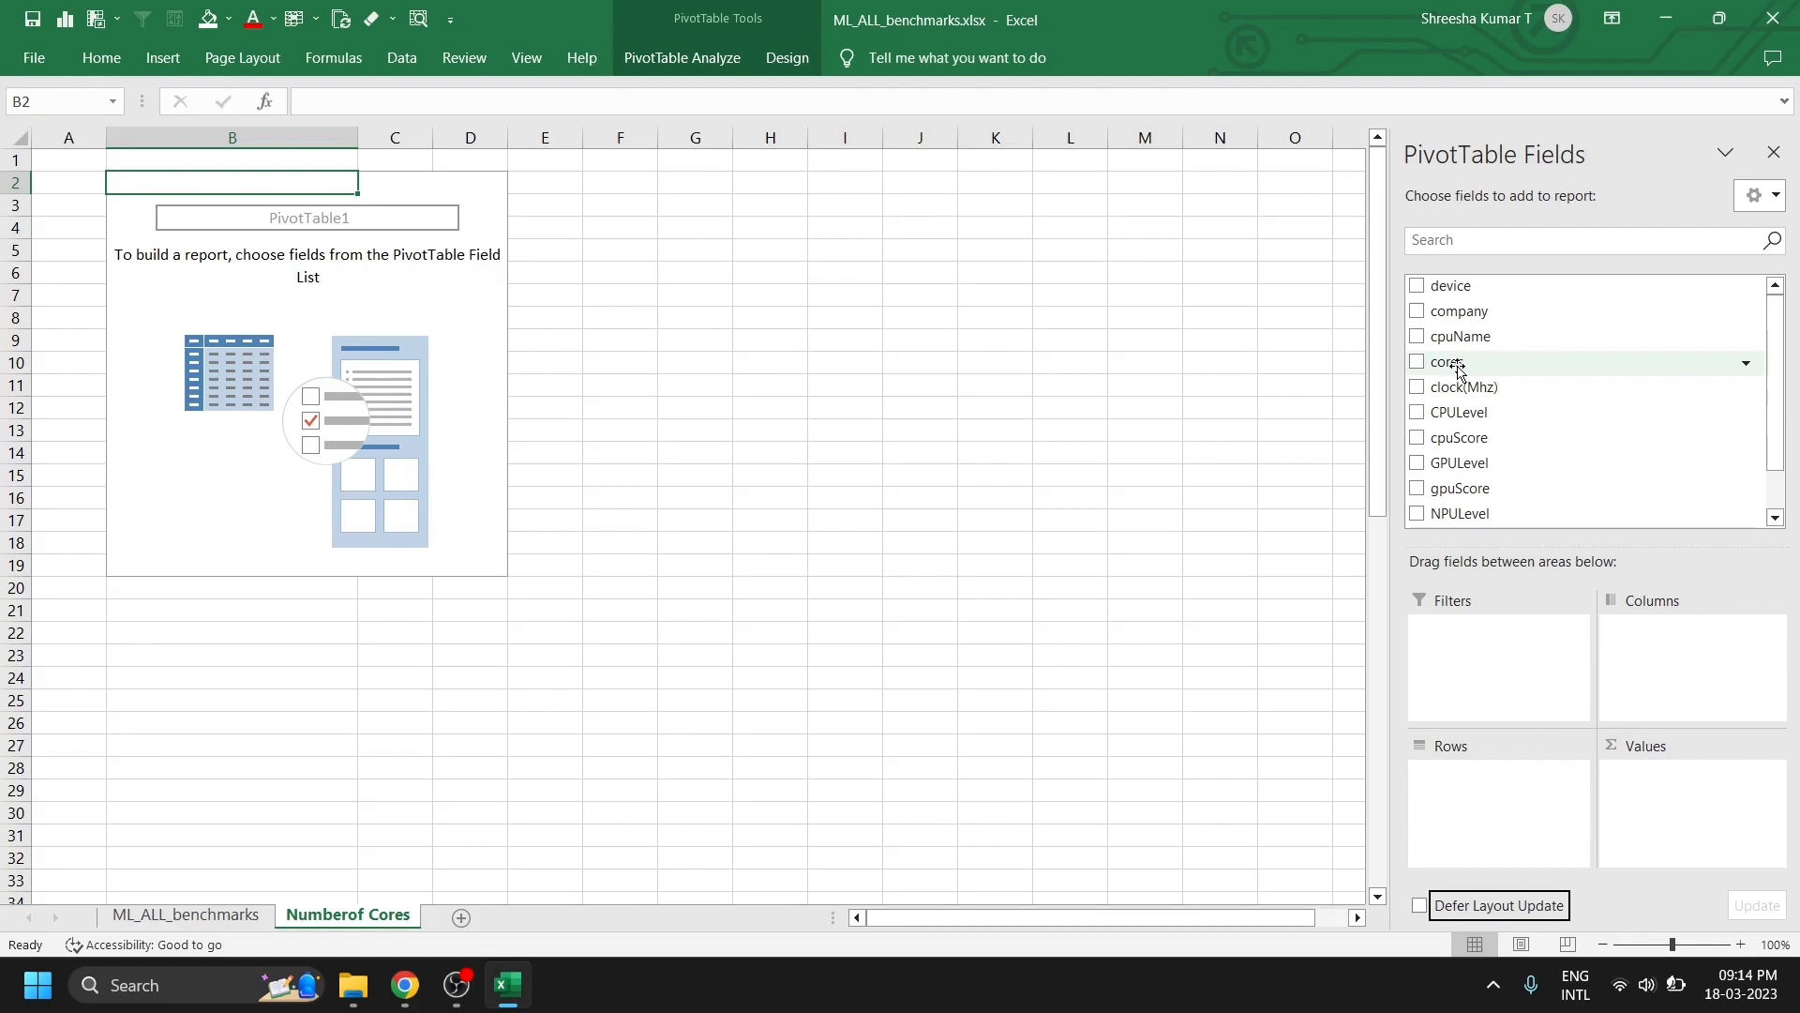
- Set cores as the PivotTable's row field and cpuName as its value field, summarized by Count
drag(1461, 373, 1489, 788)
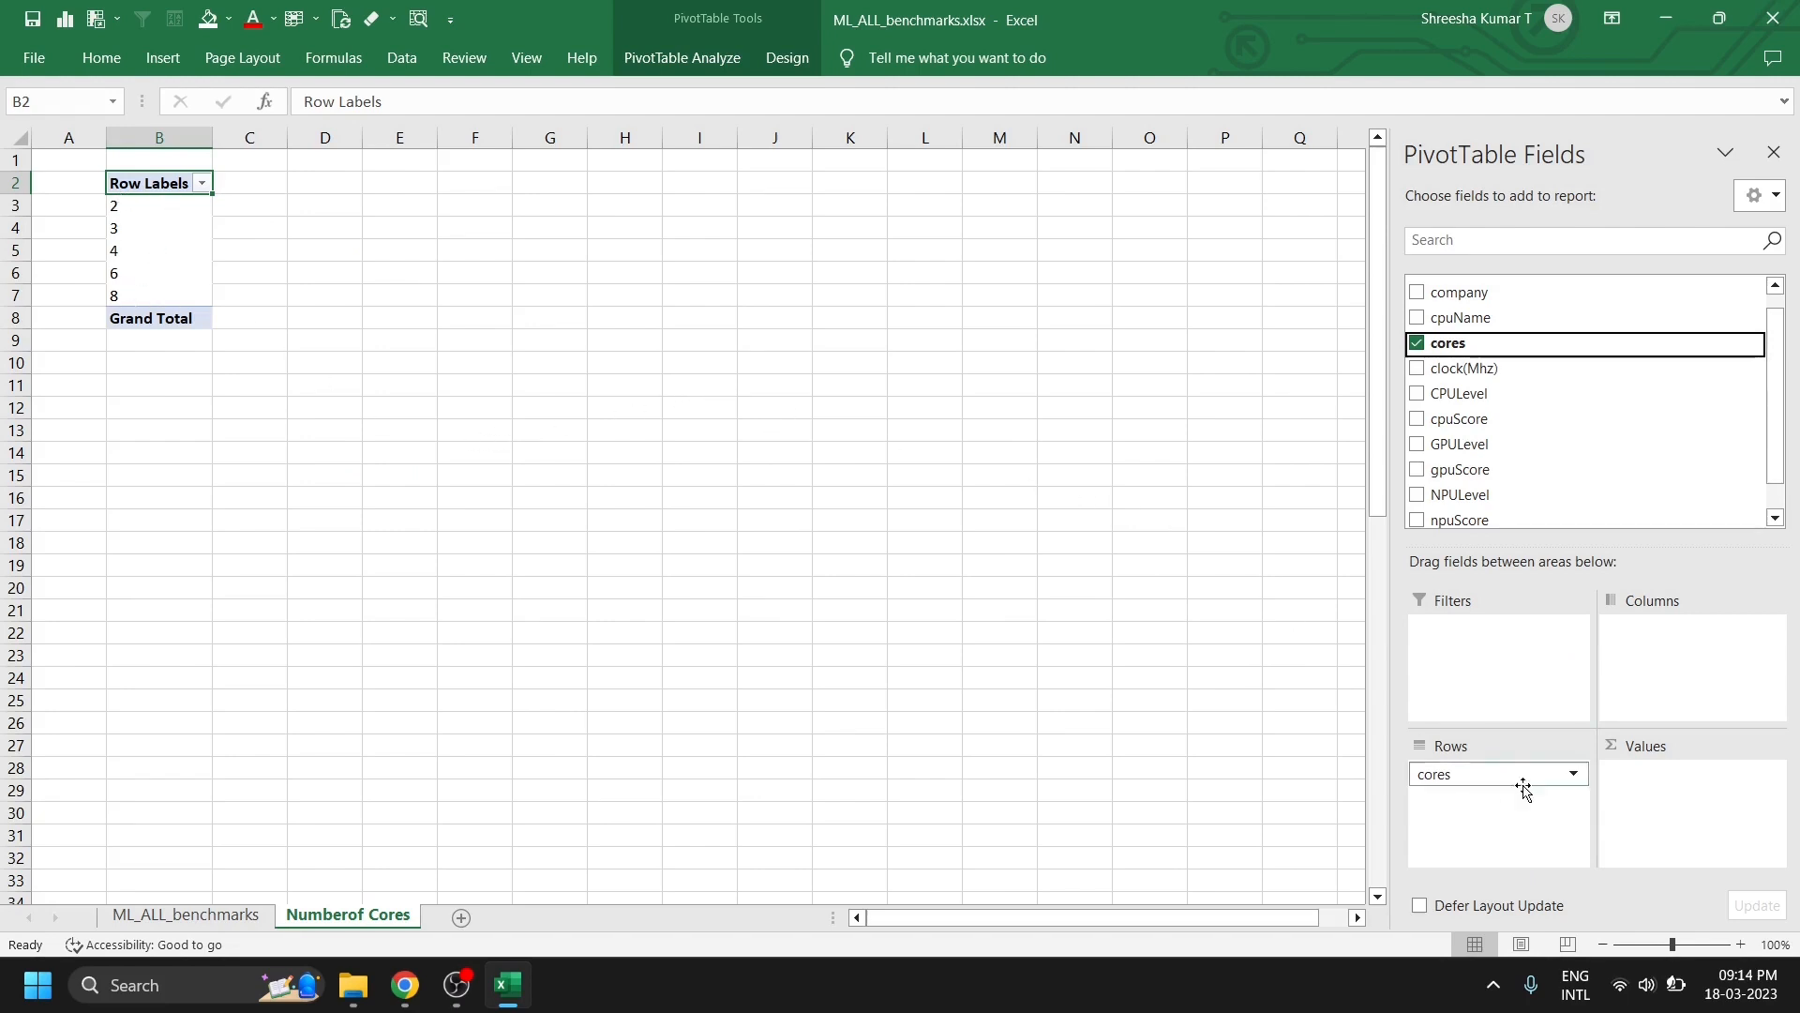
drag(1503, 317, 1650, 786)
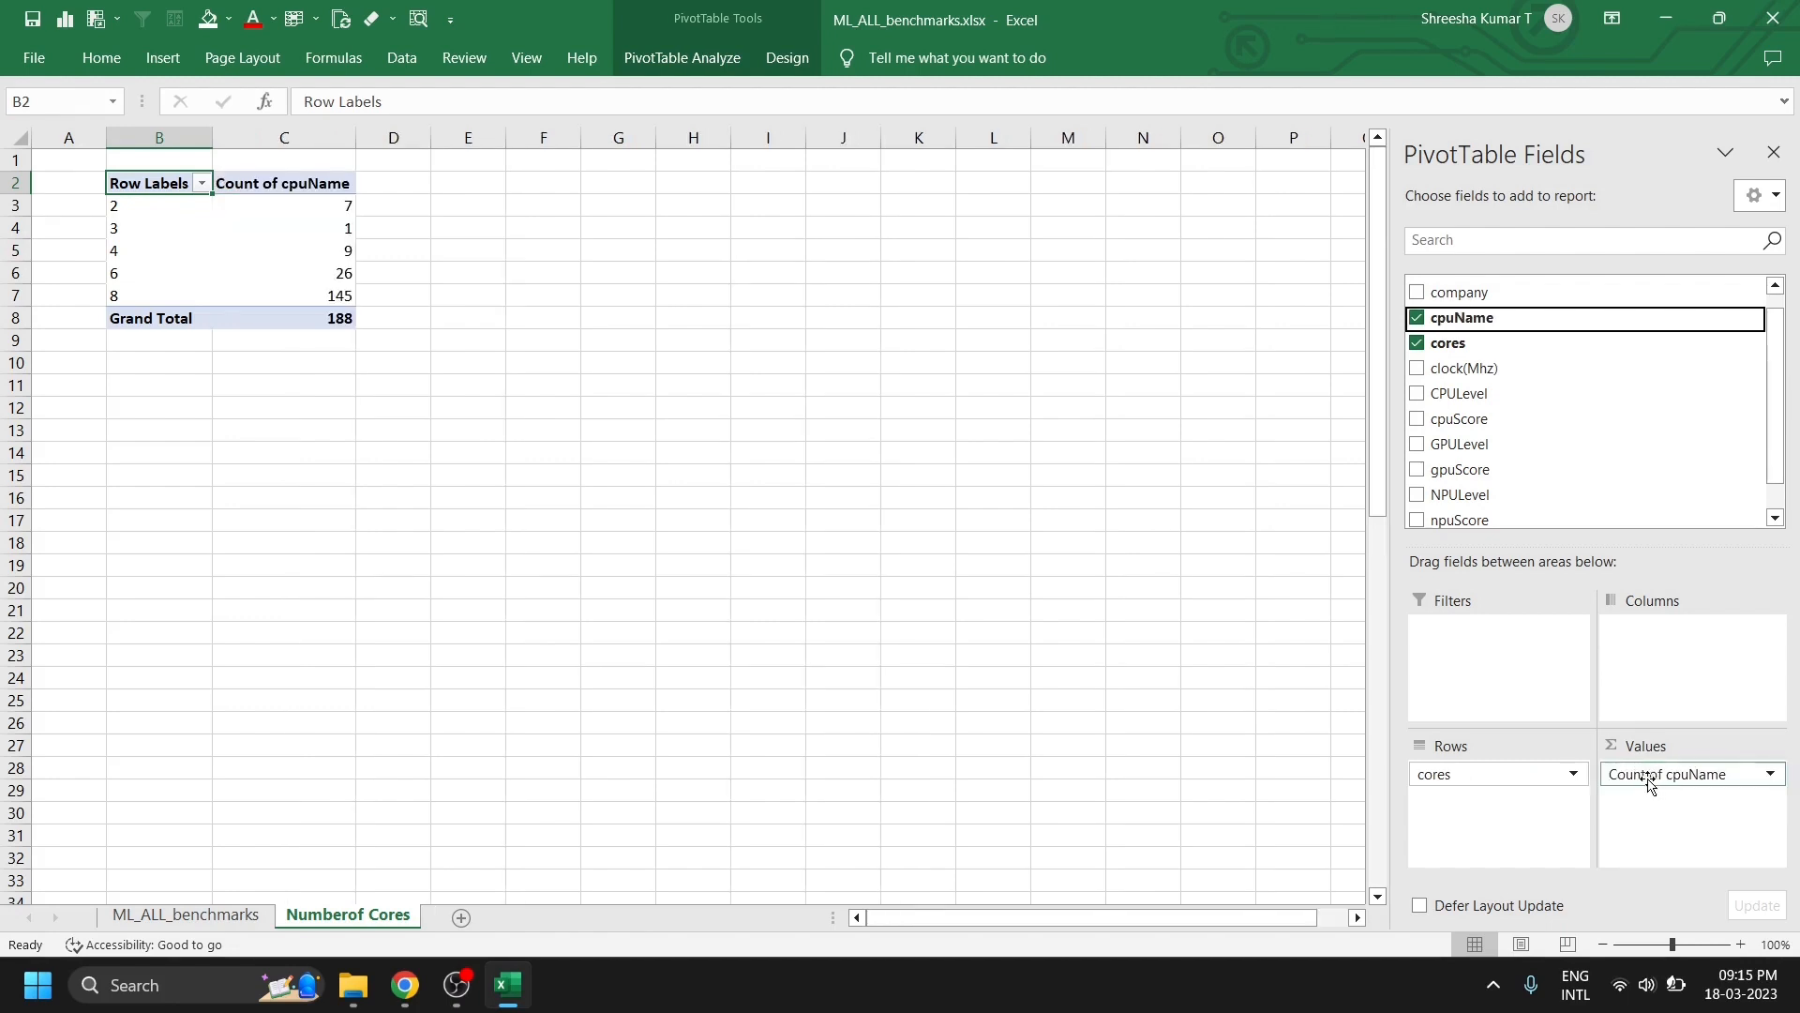
click(1730, 778)
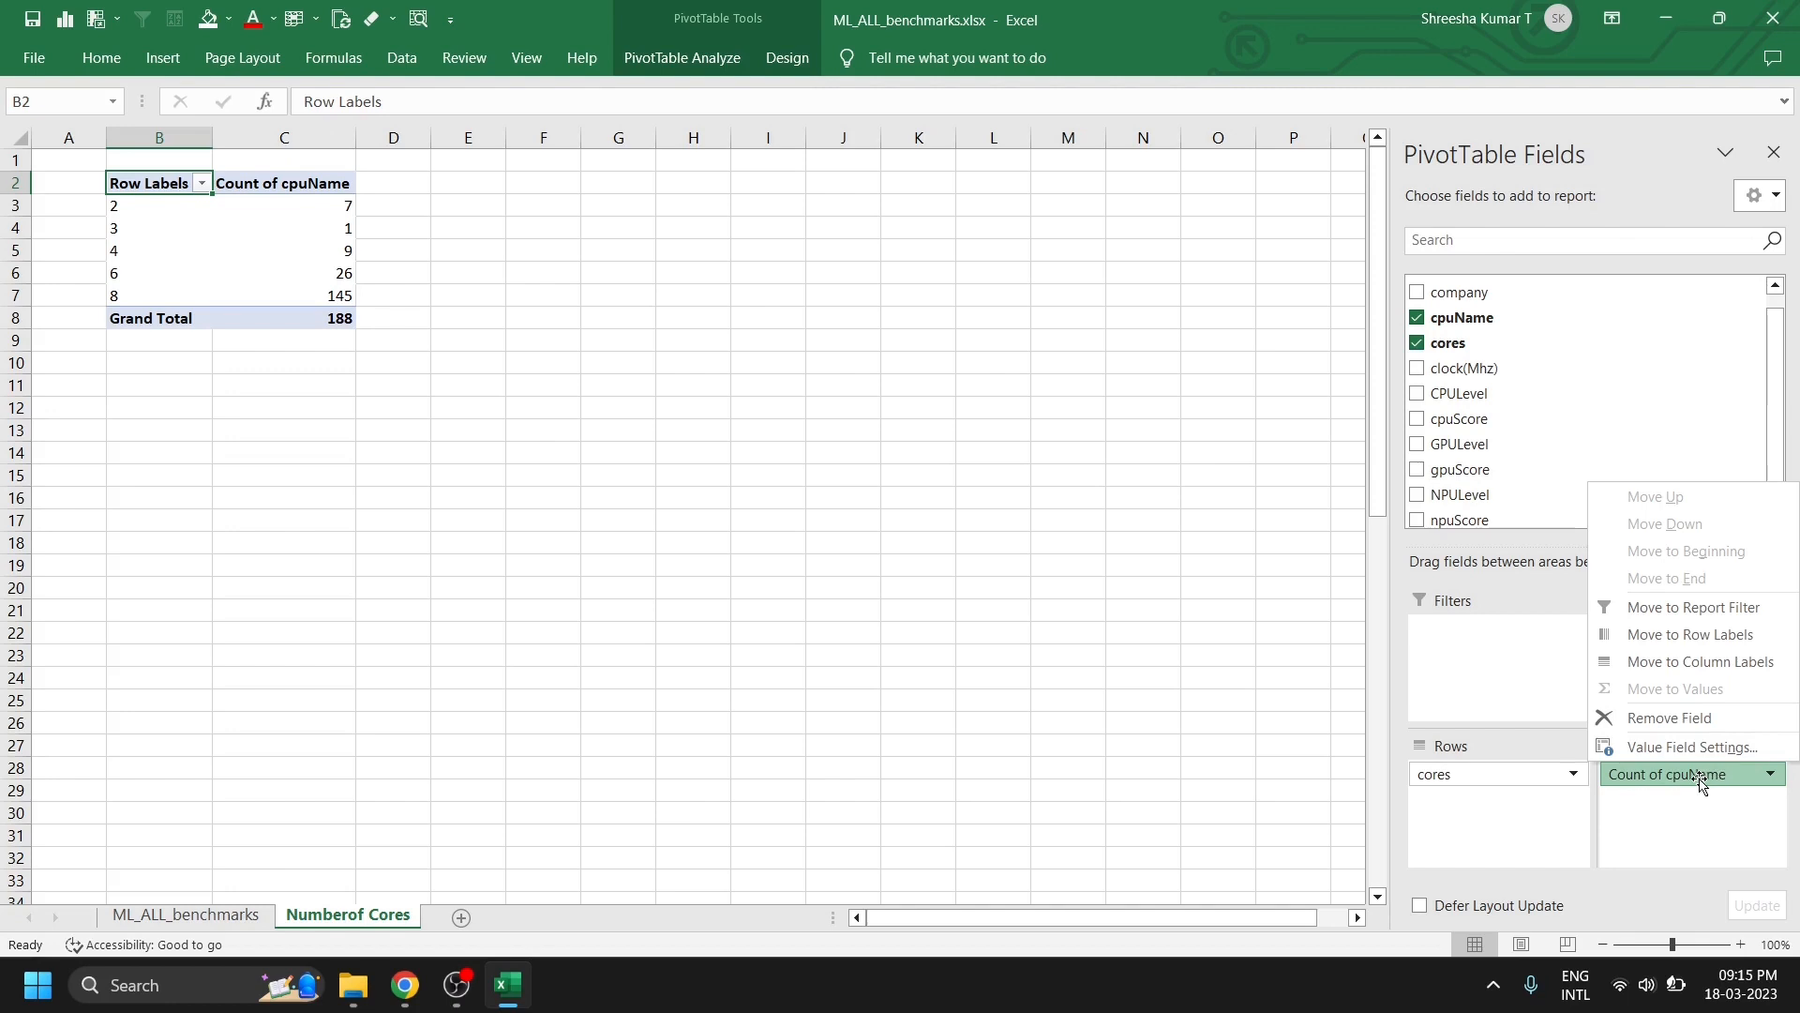
click(1679, 748)
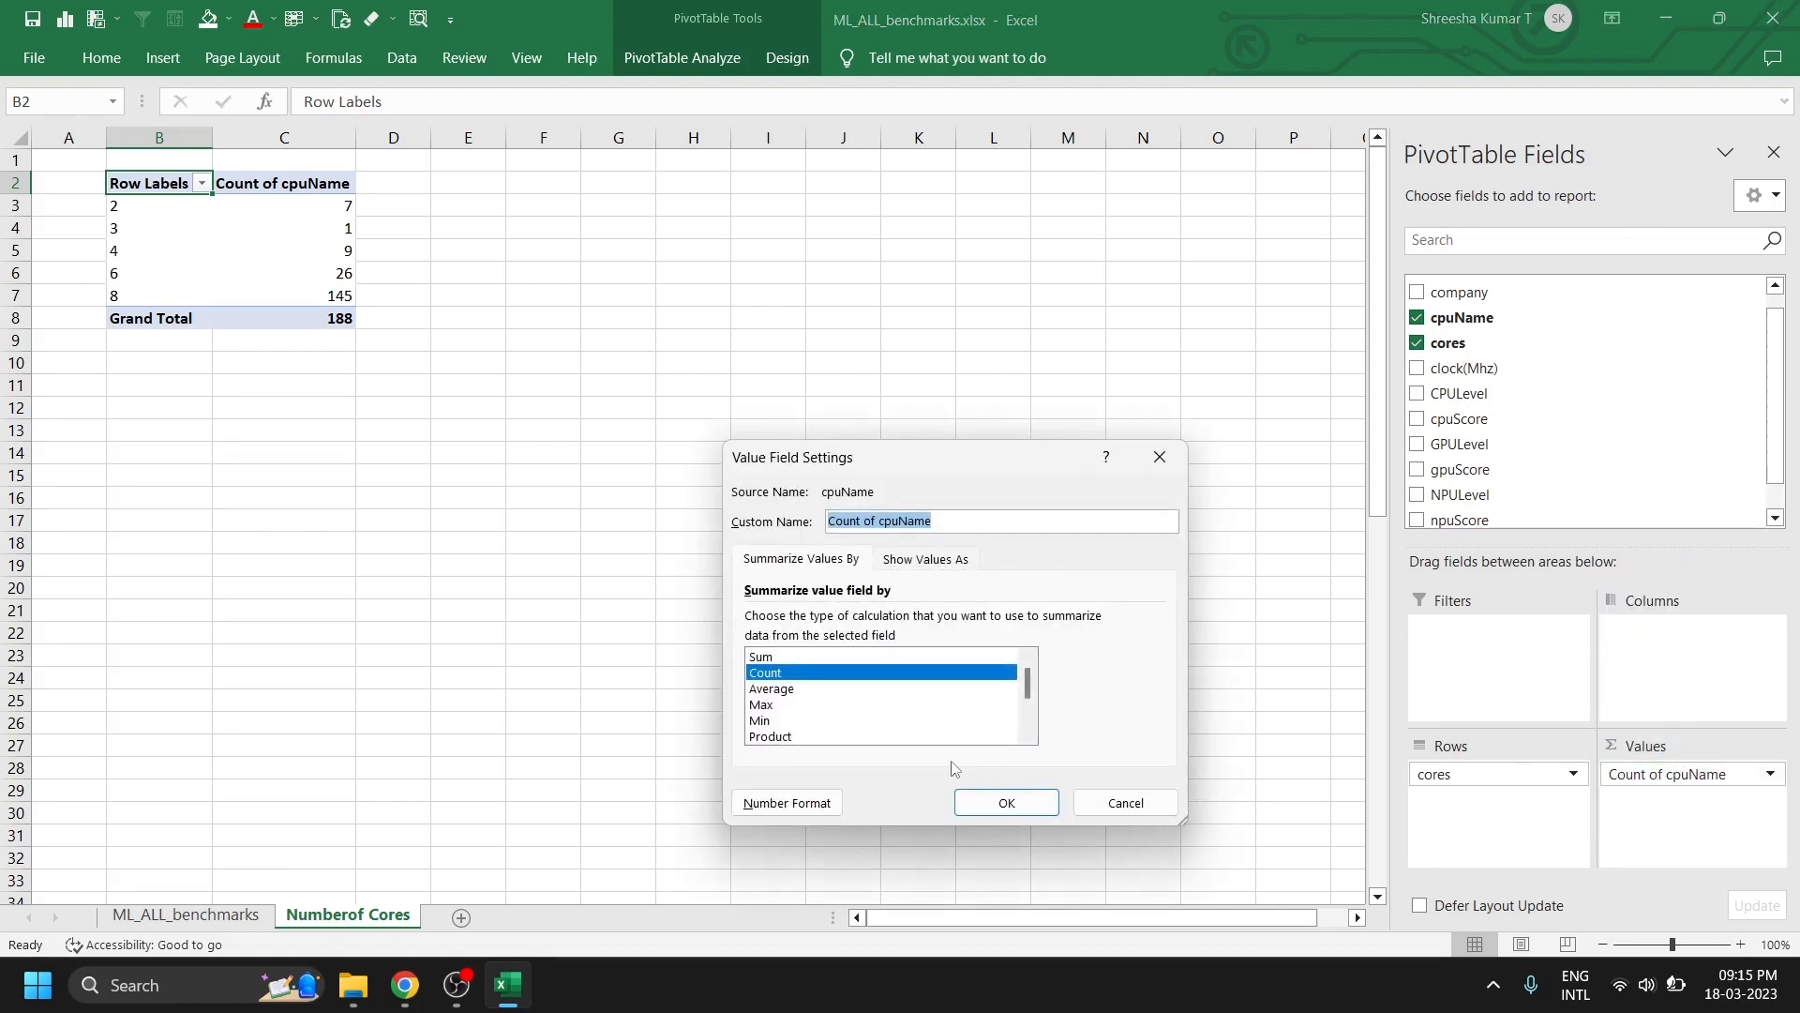
click(1160, 458)
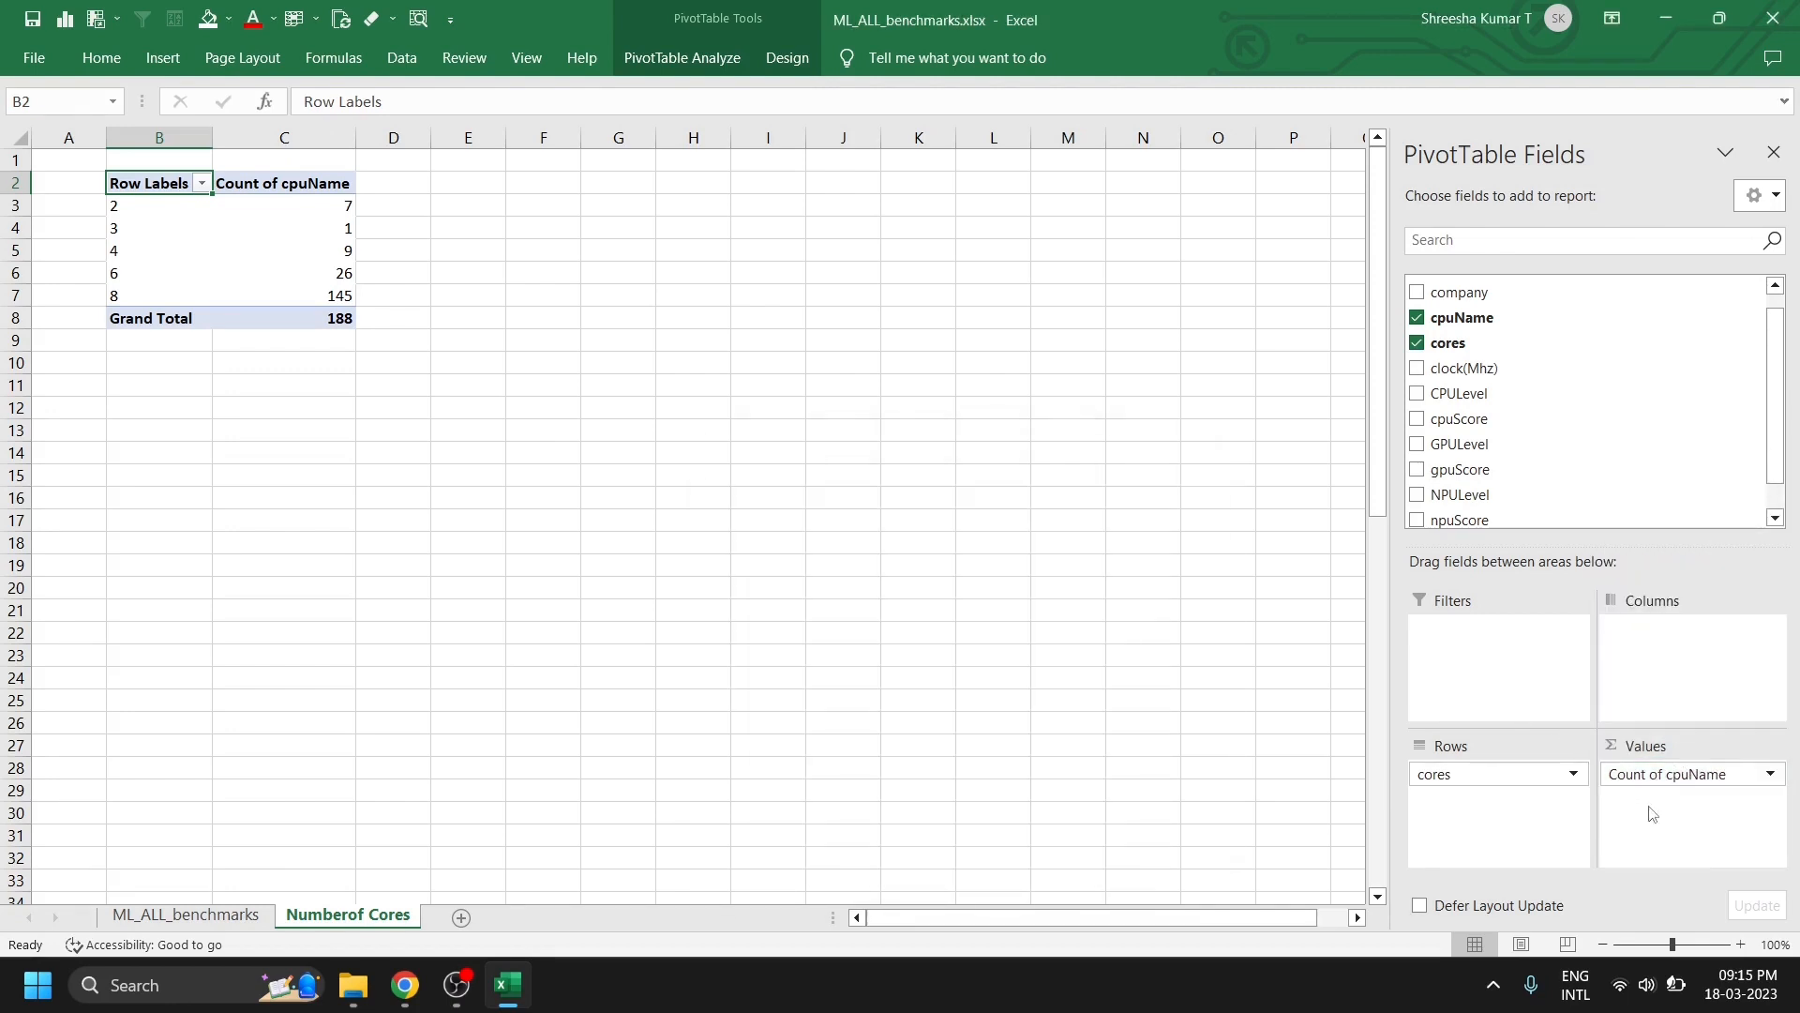
click(1665, 774)
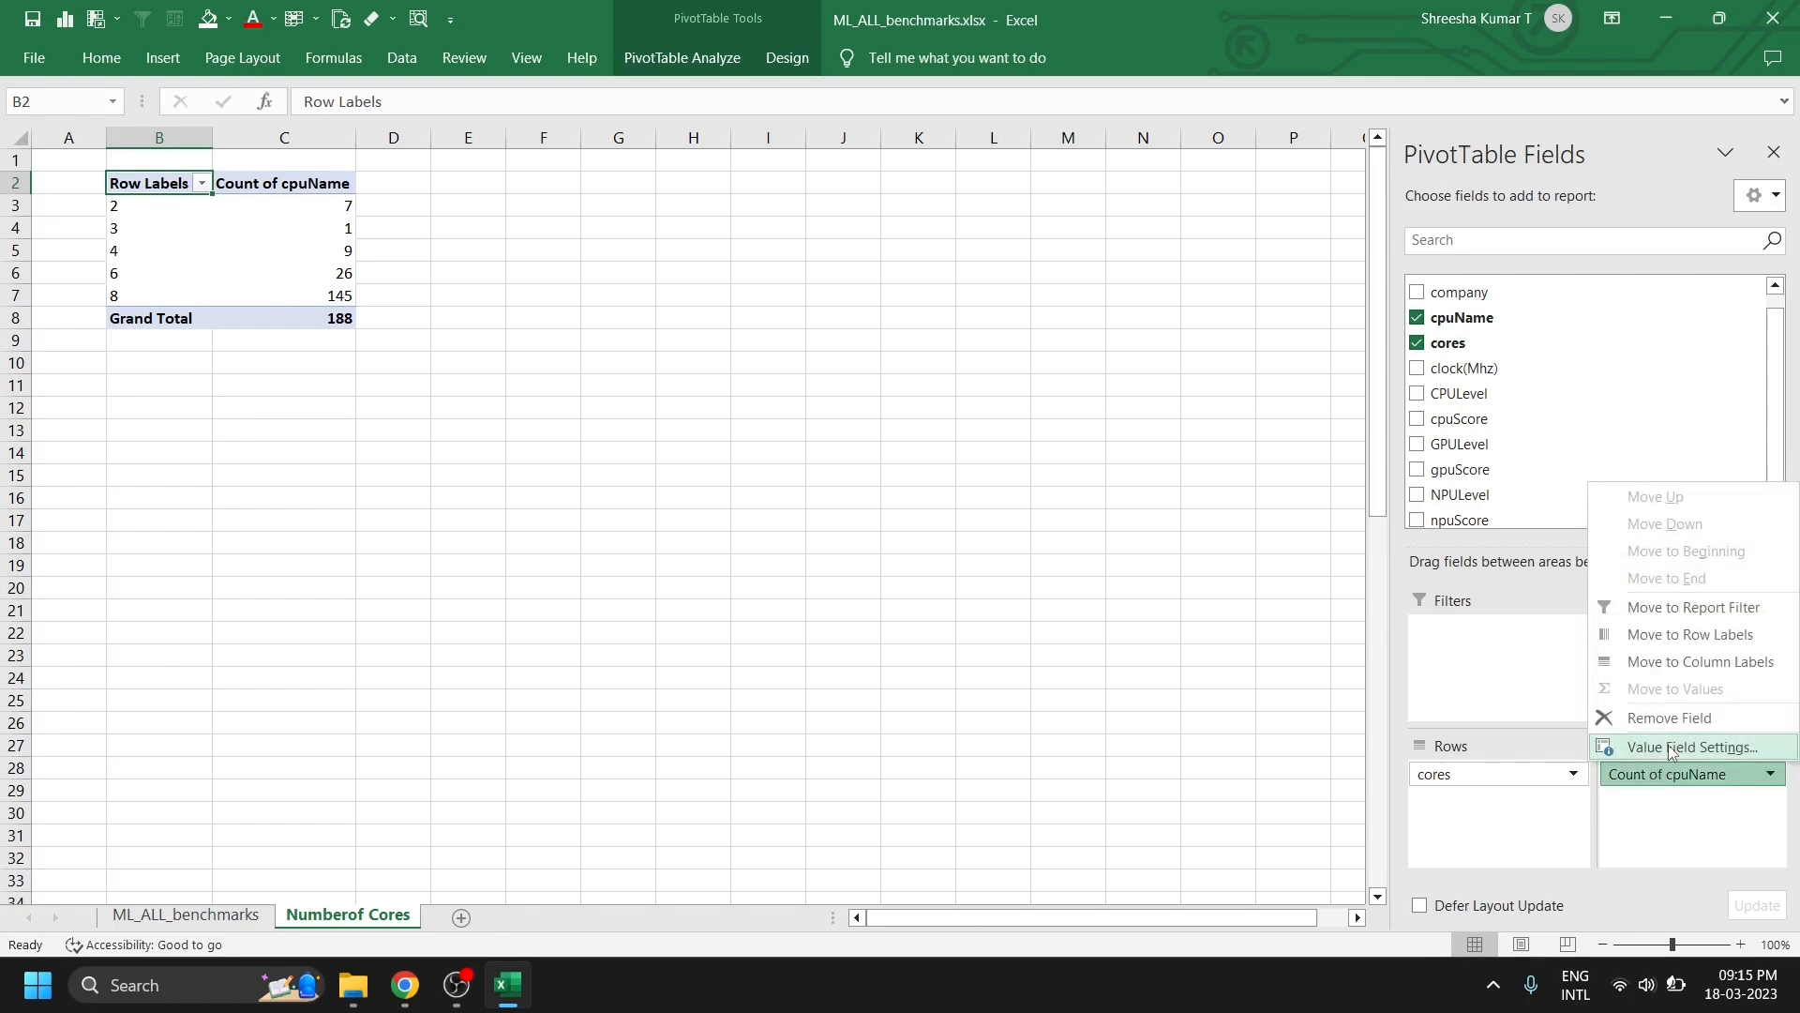
click(1683, 748)
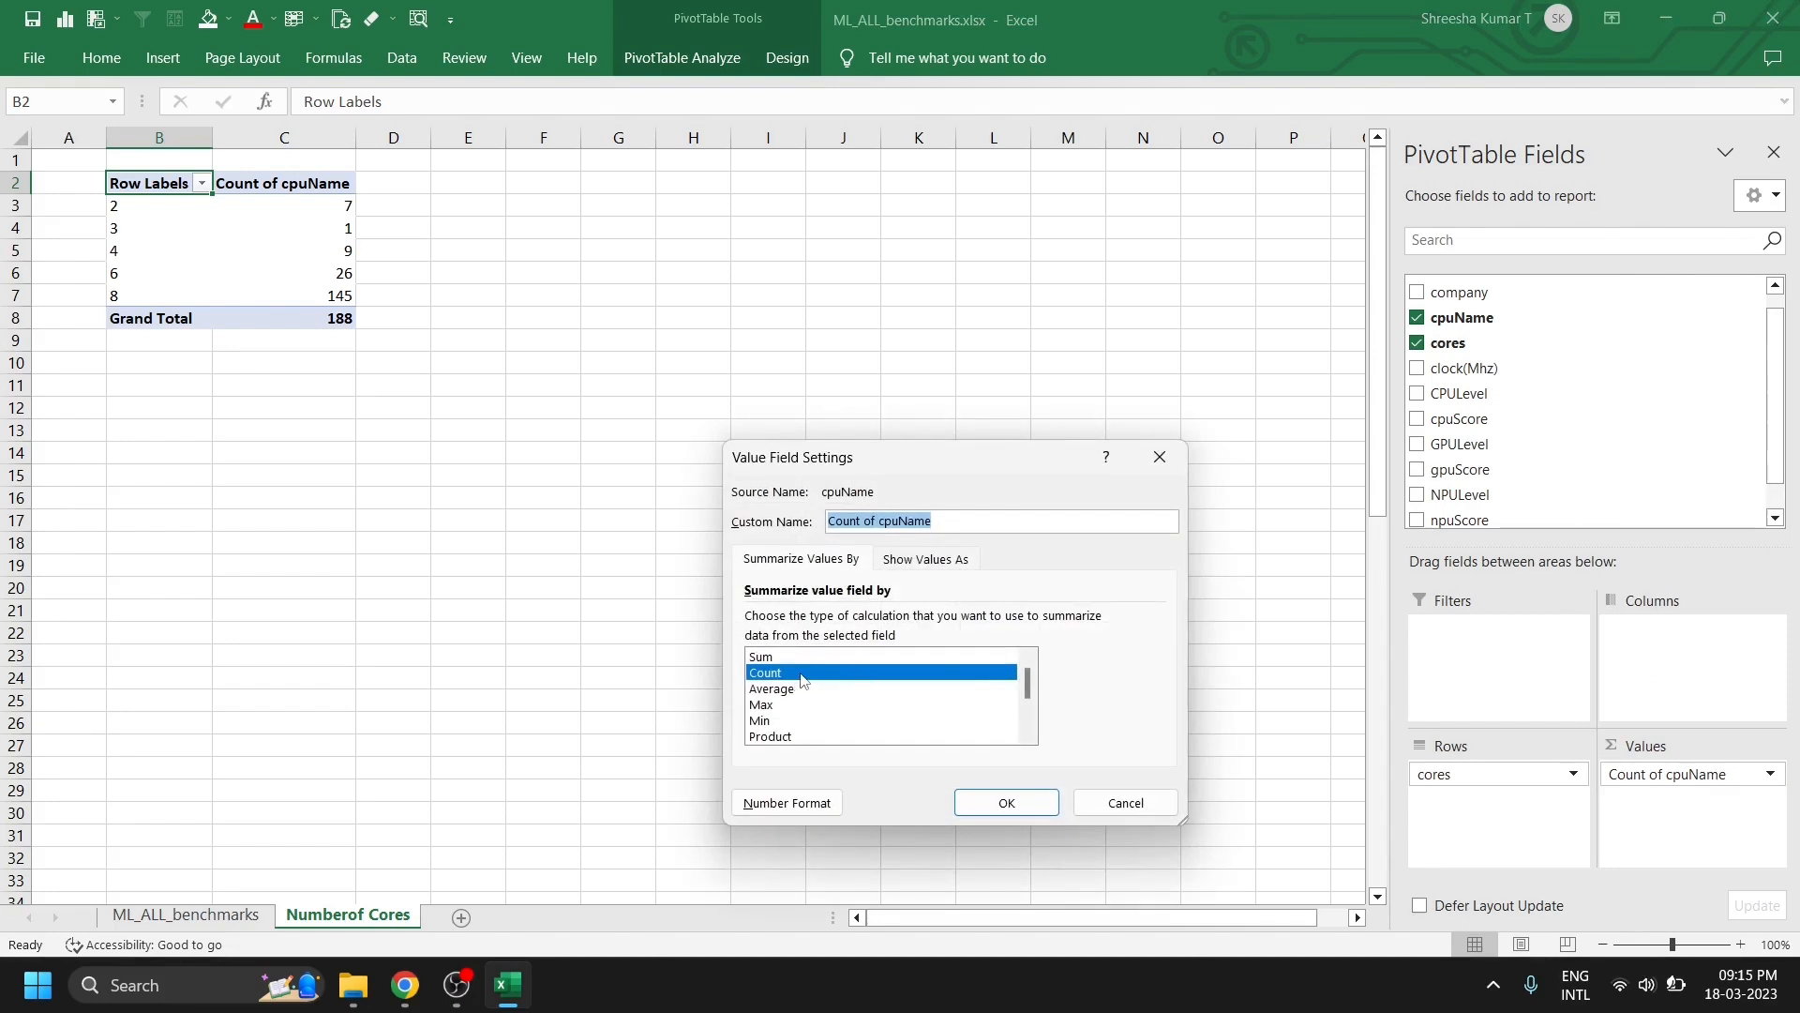
click(1004, 800)
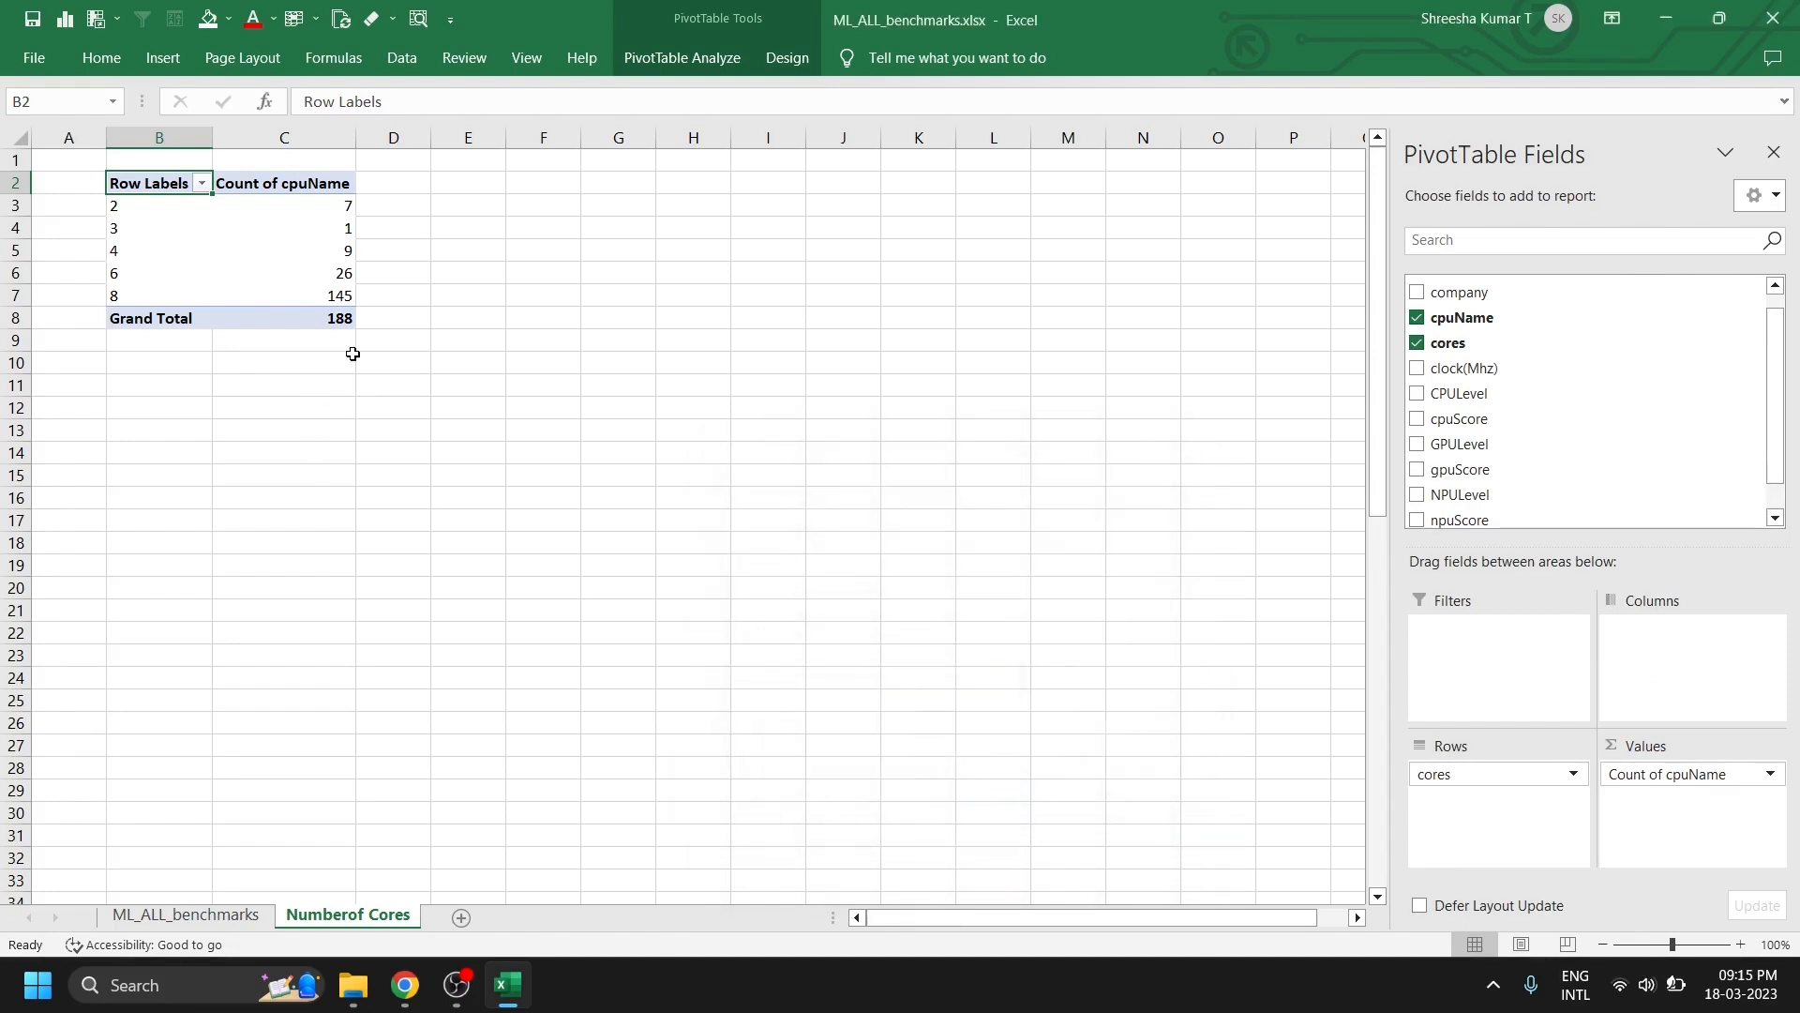
- Review the processor count for each number of cores and the grand total, checking back against the ML_ALL_benchmarks sheet
mouse_move(282, 209)
click(185, 917)
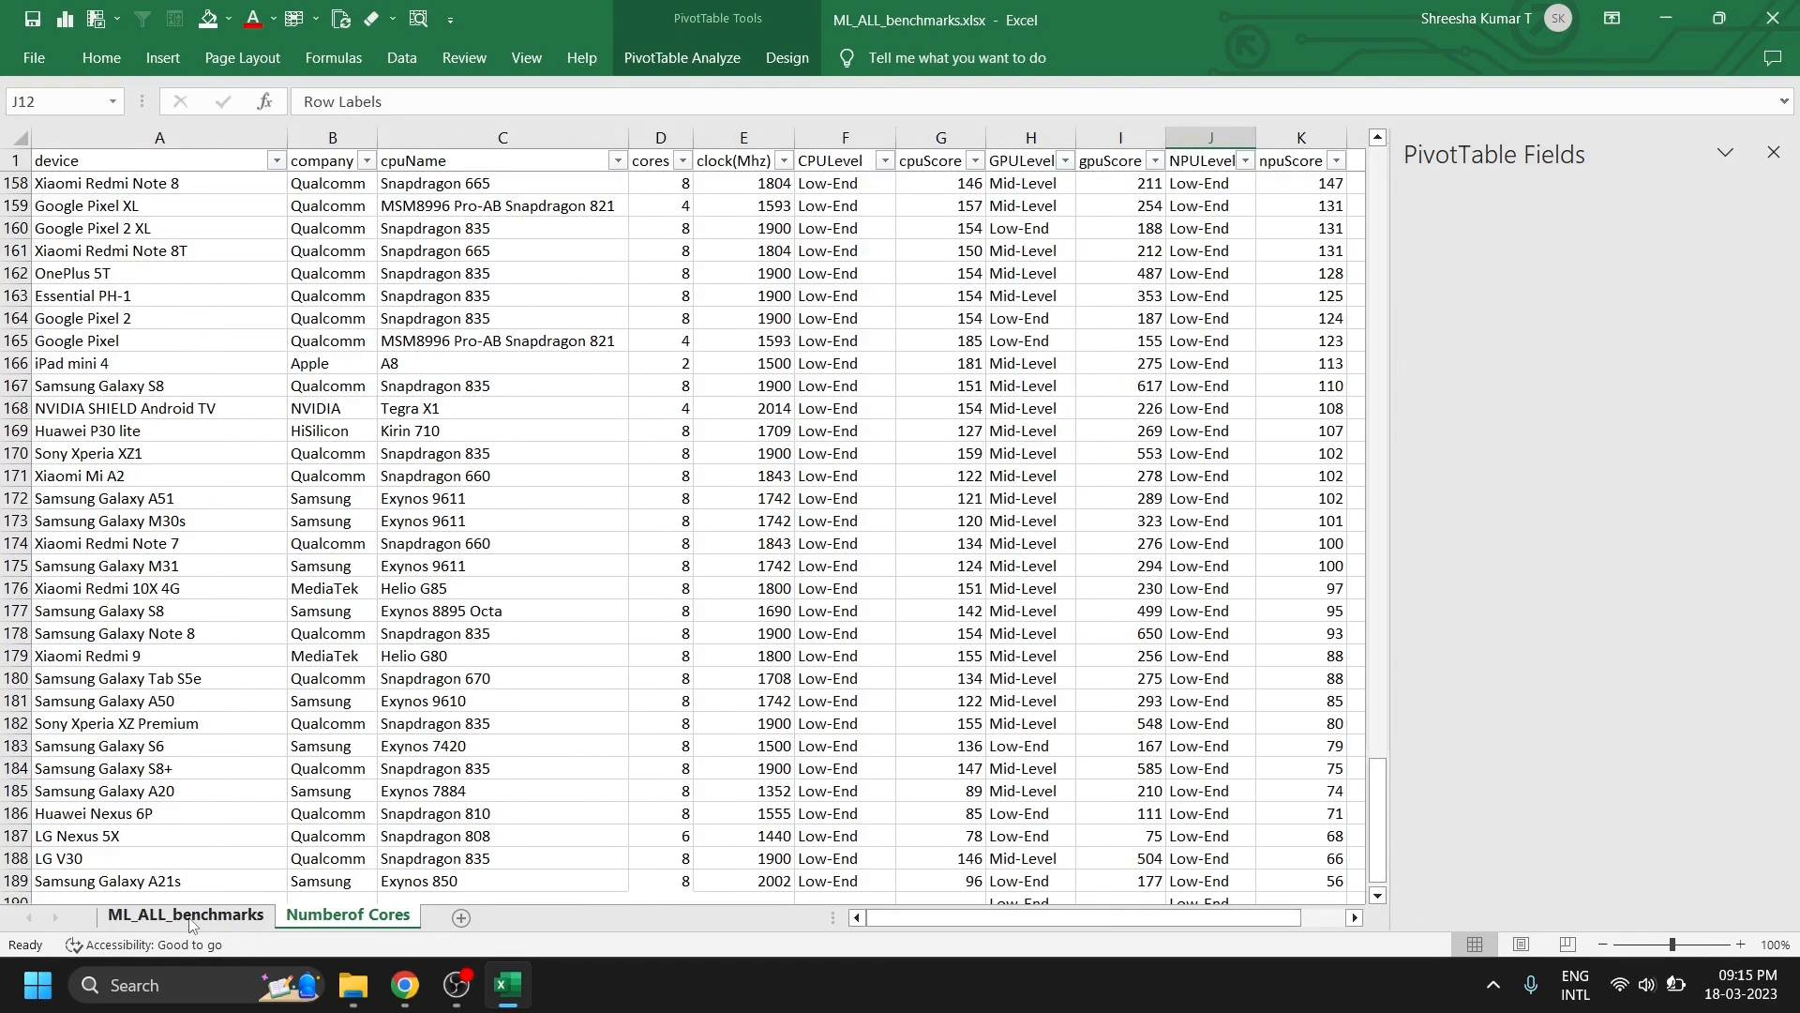
click(348, 915)
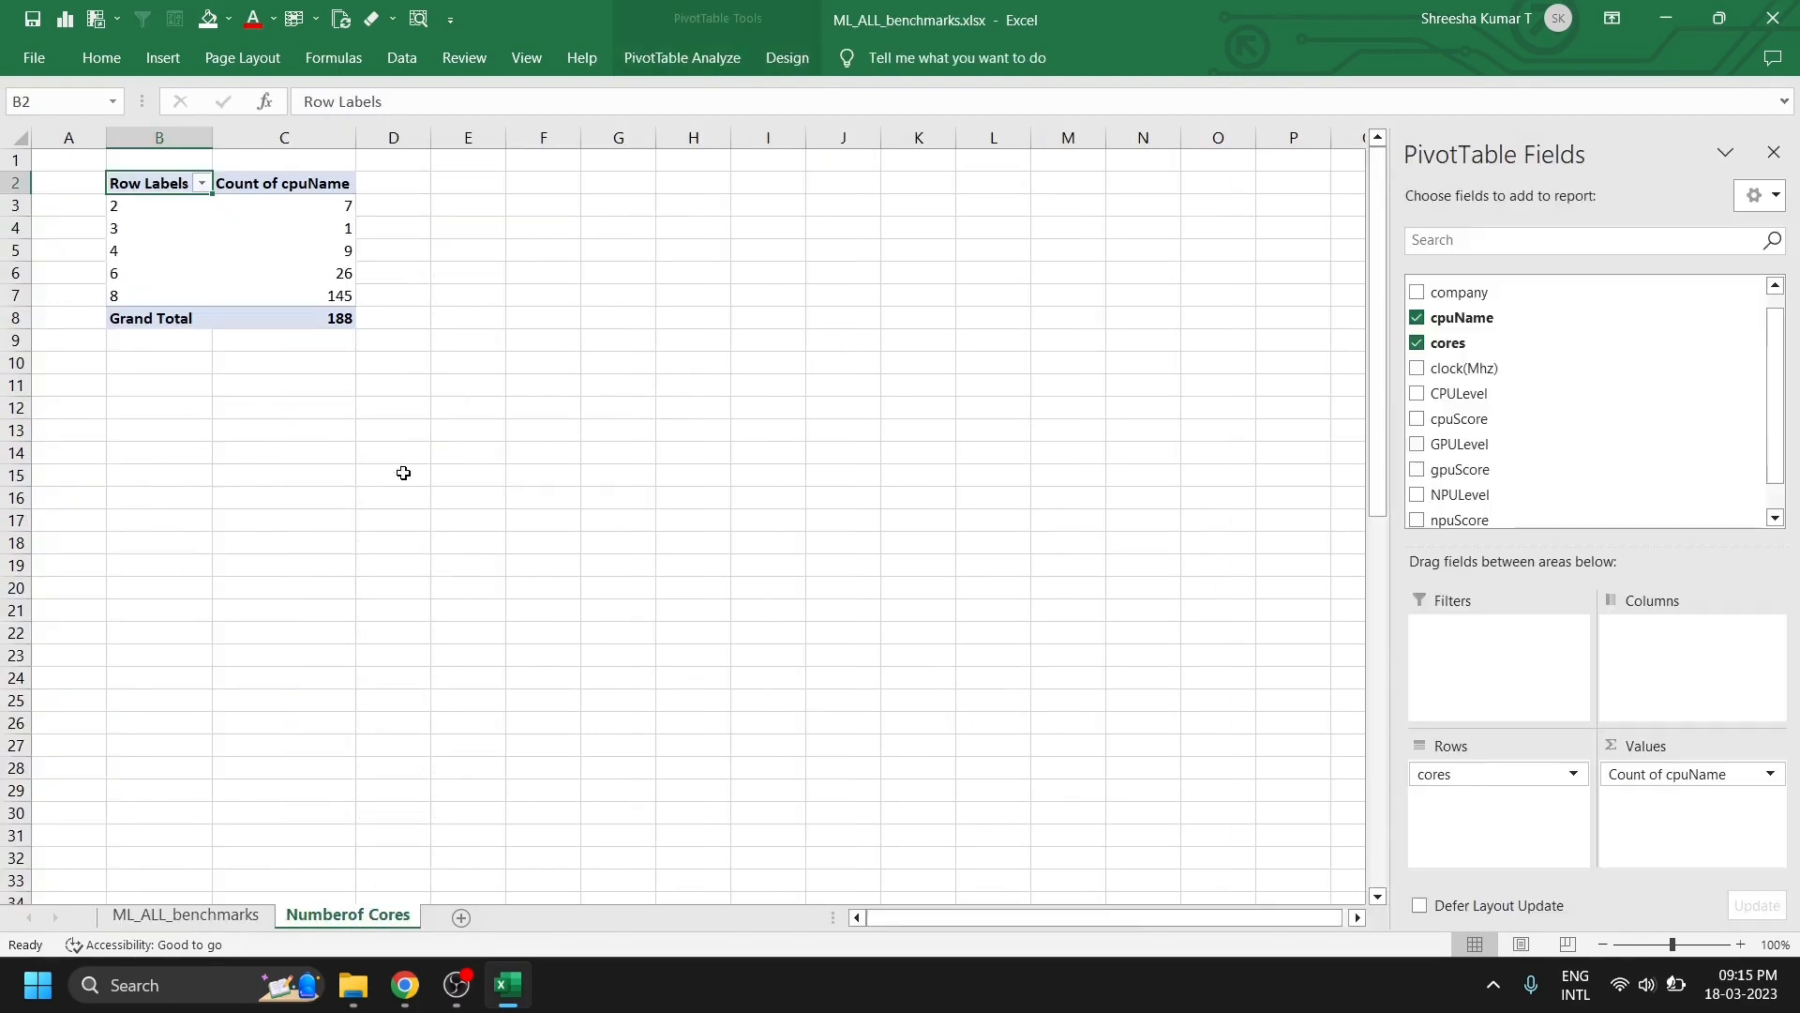
click(132, 211)
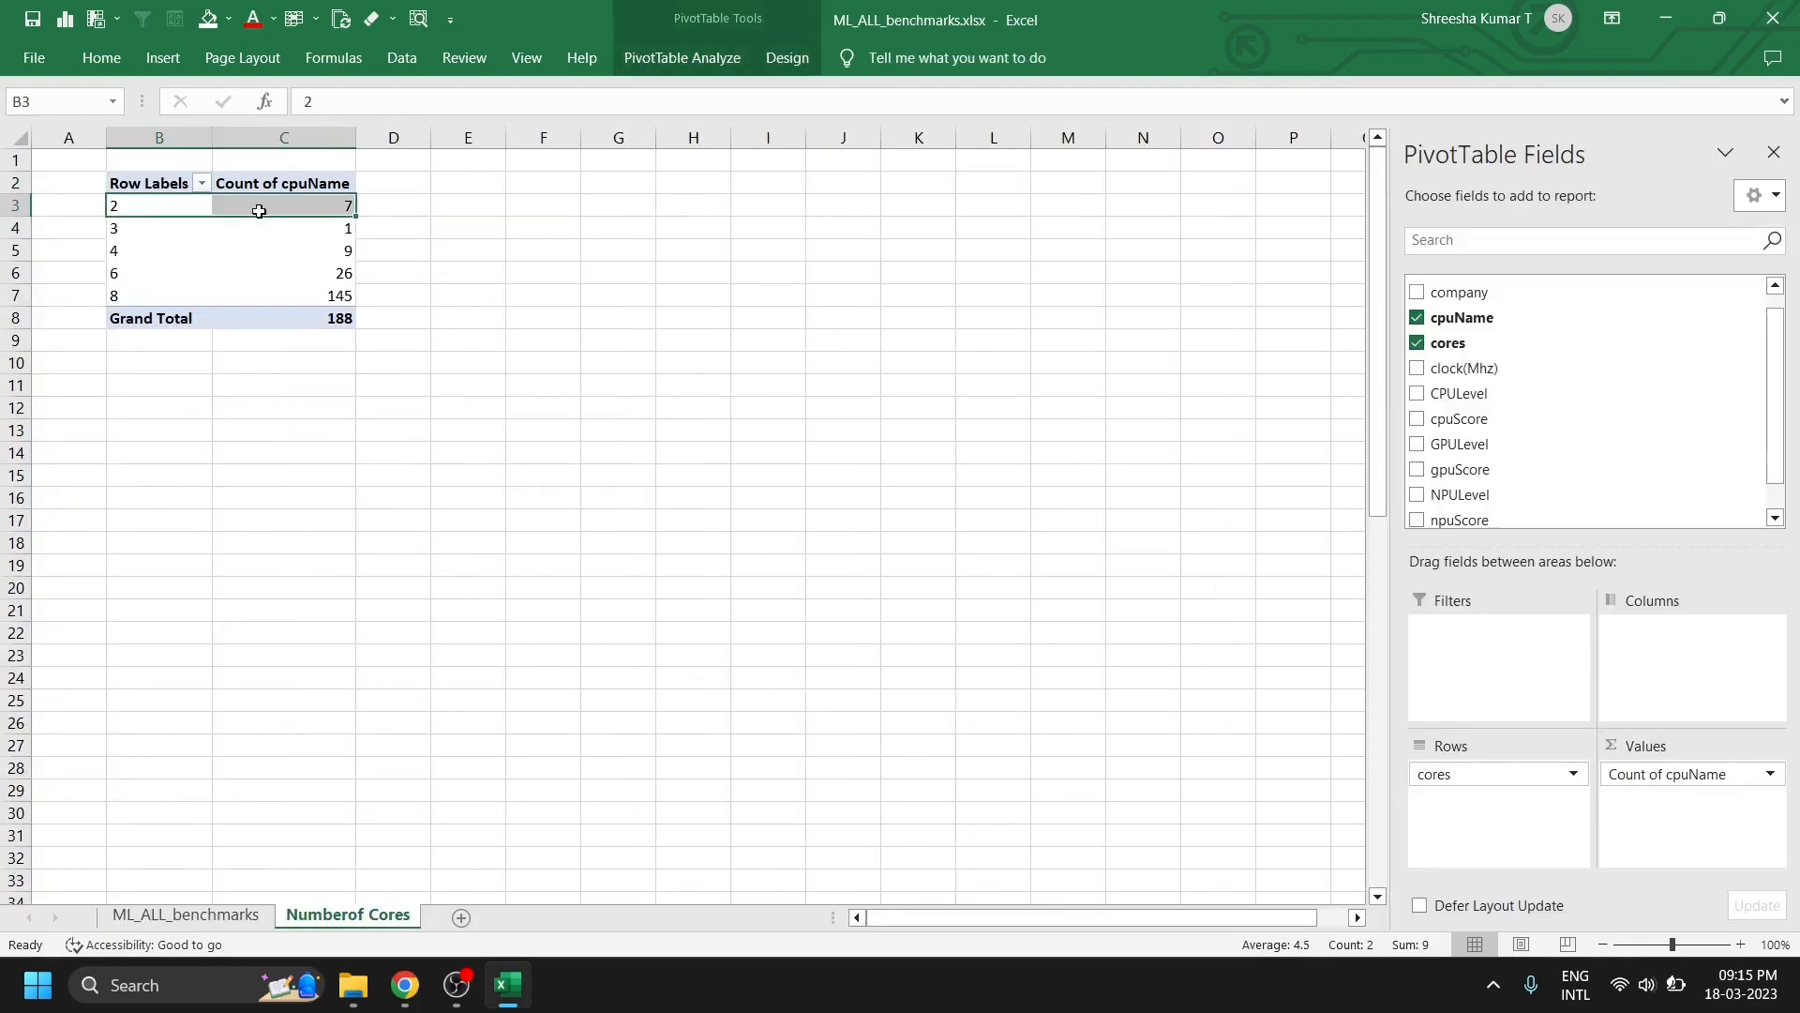
click(168, 232)
click(310, 229)
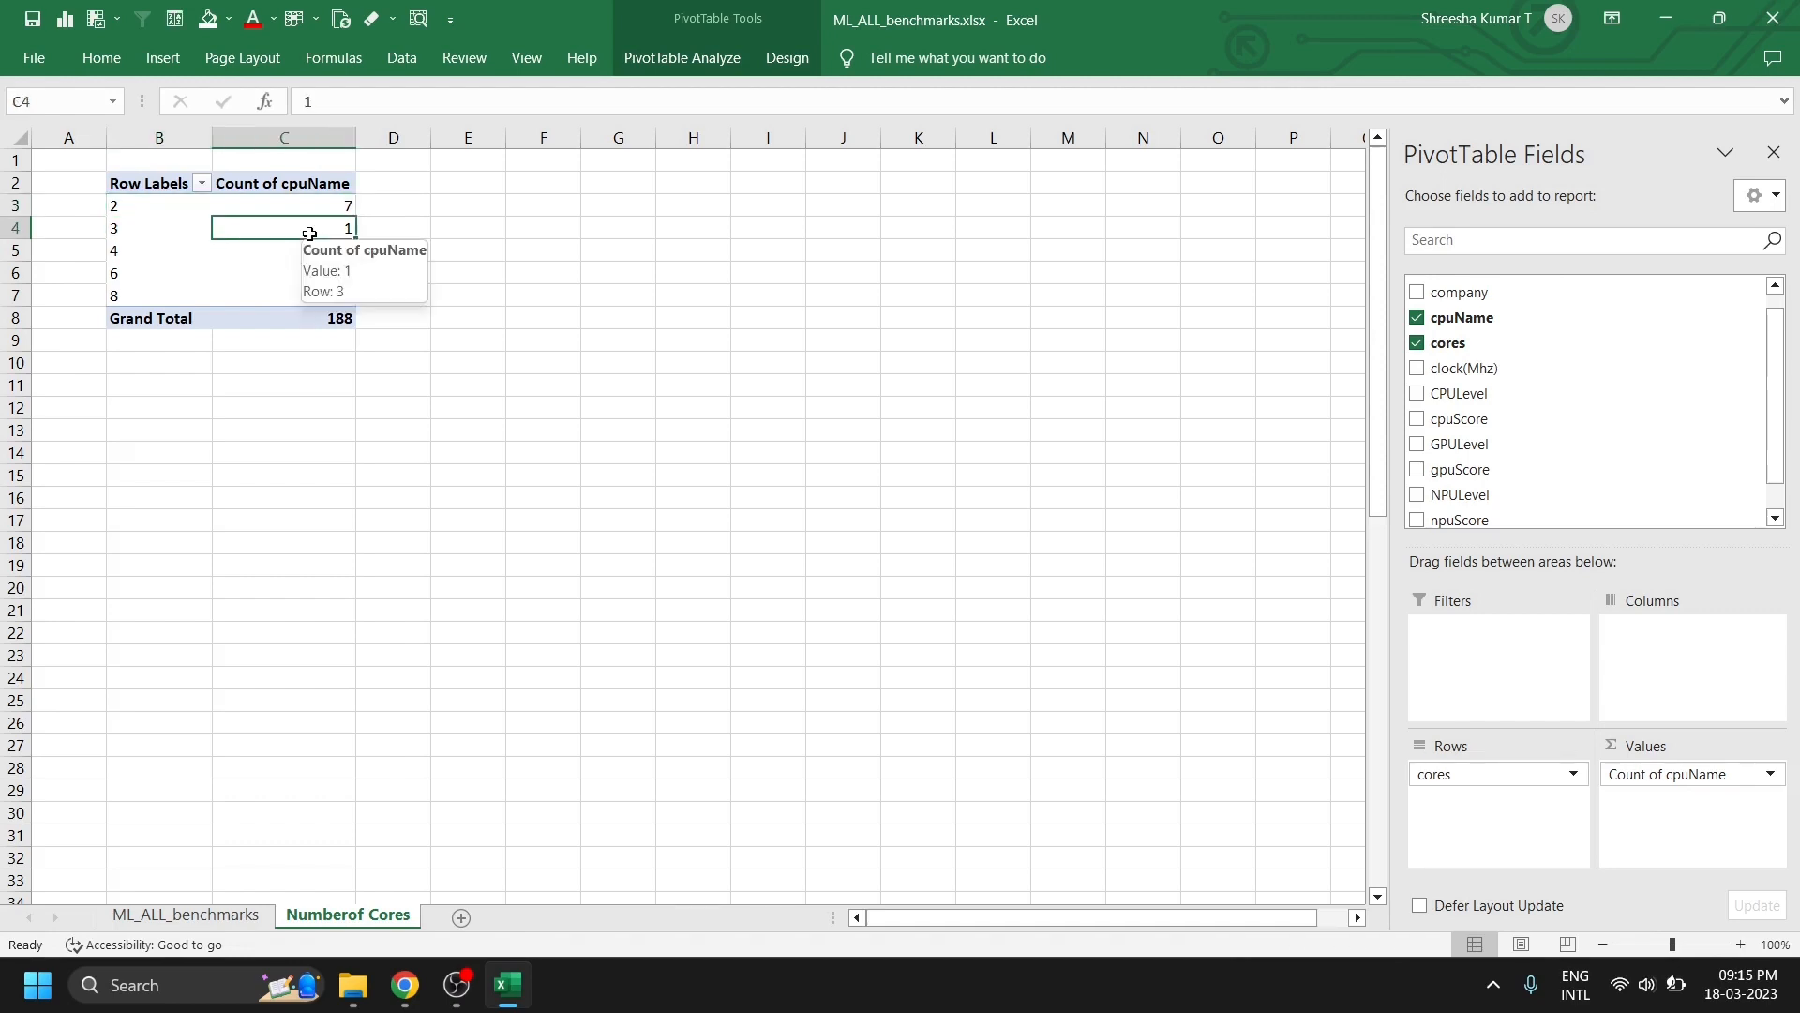
click(343, 252)
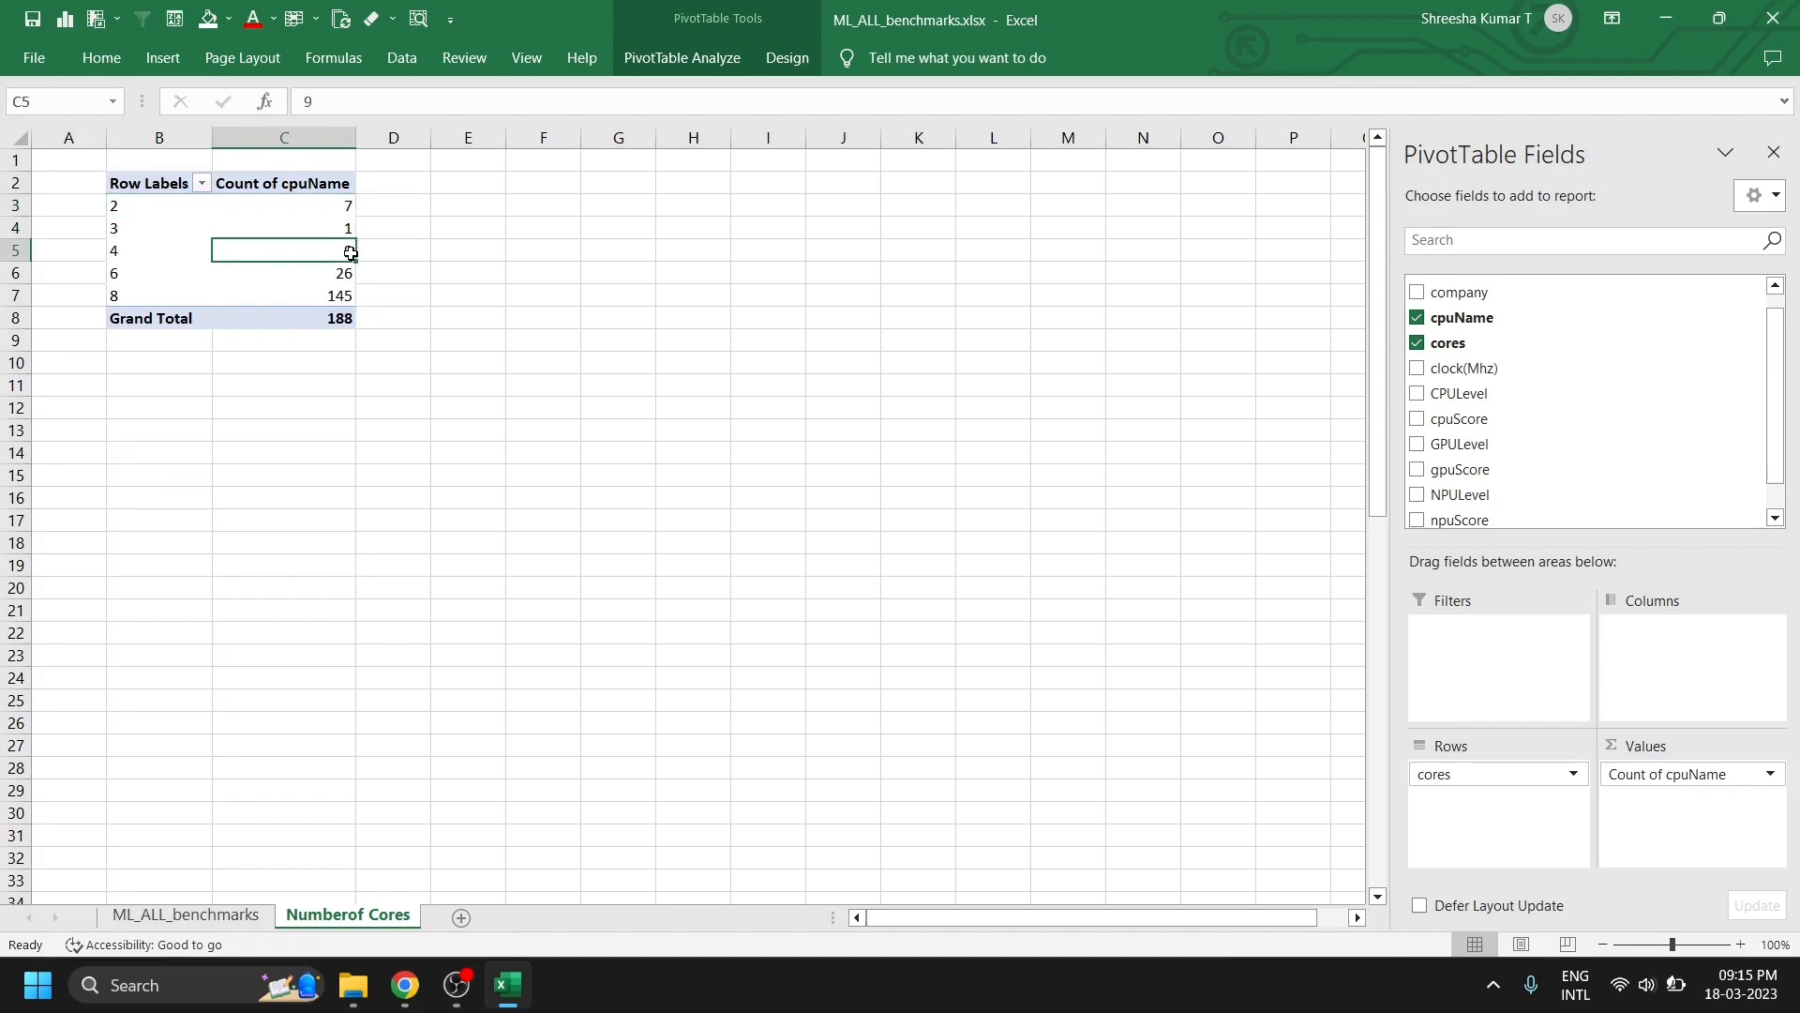
click(163, 252)
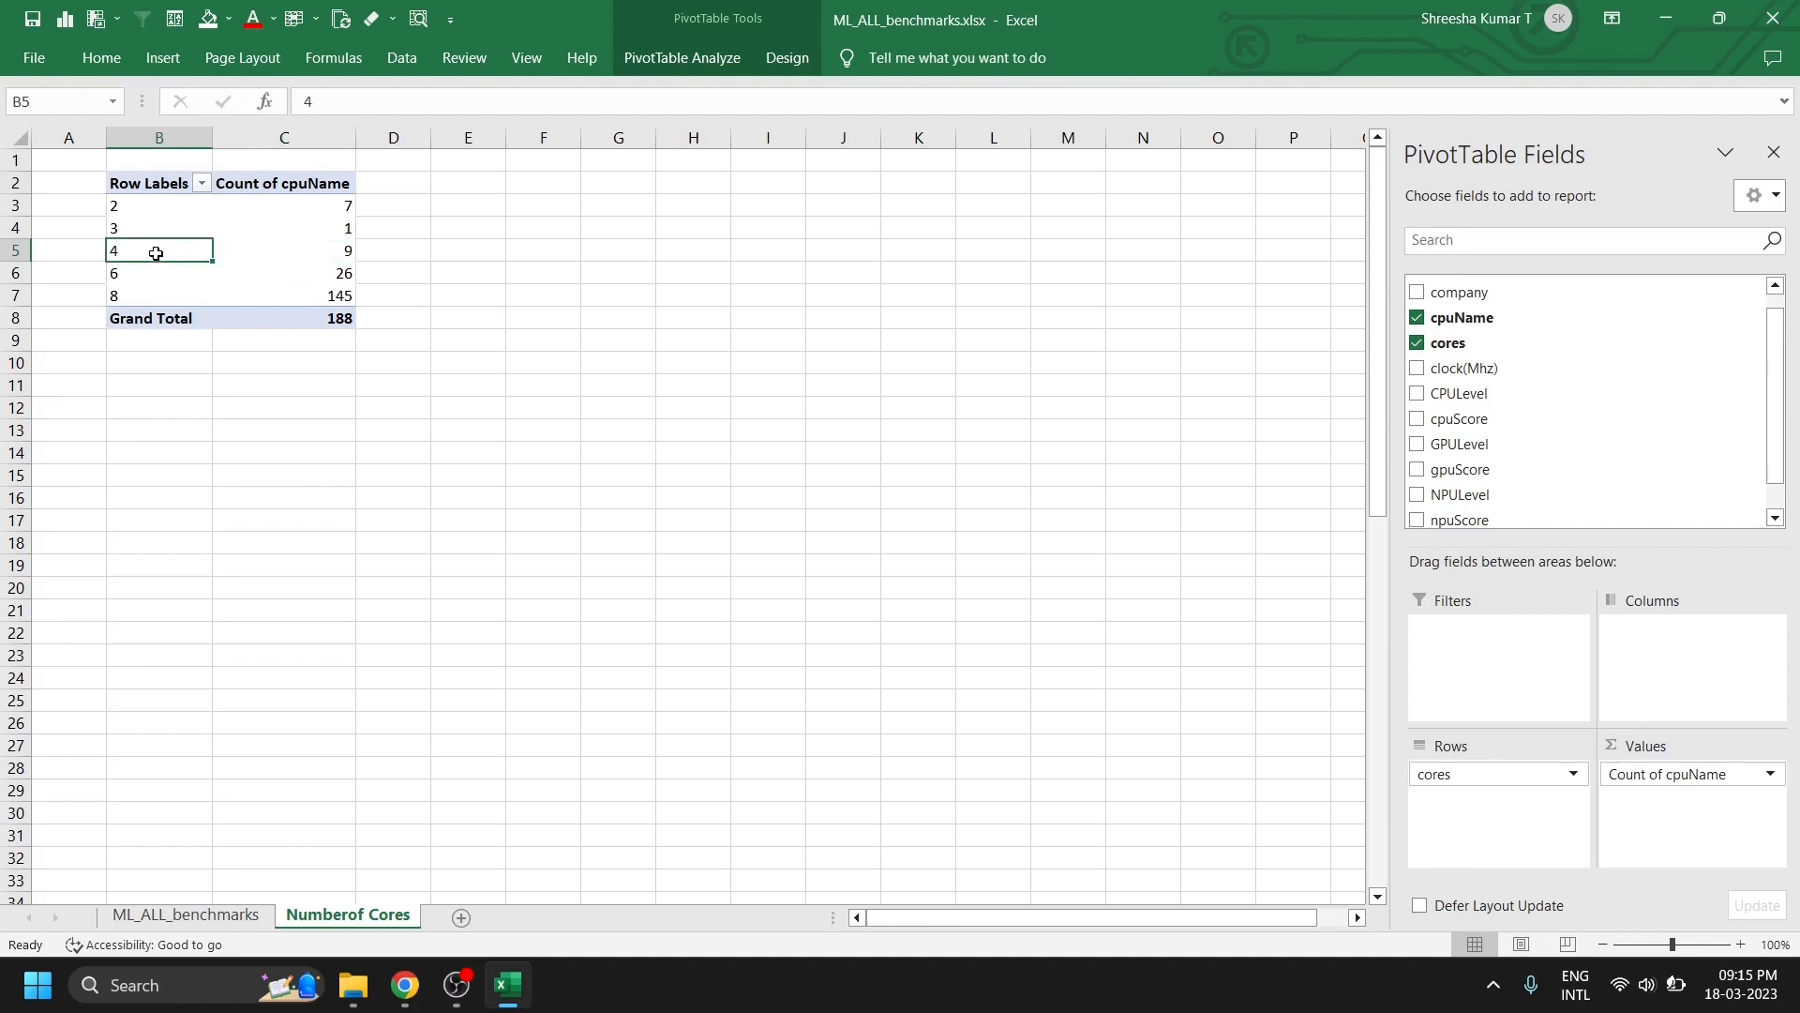
click(321, 273)
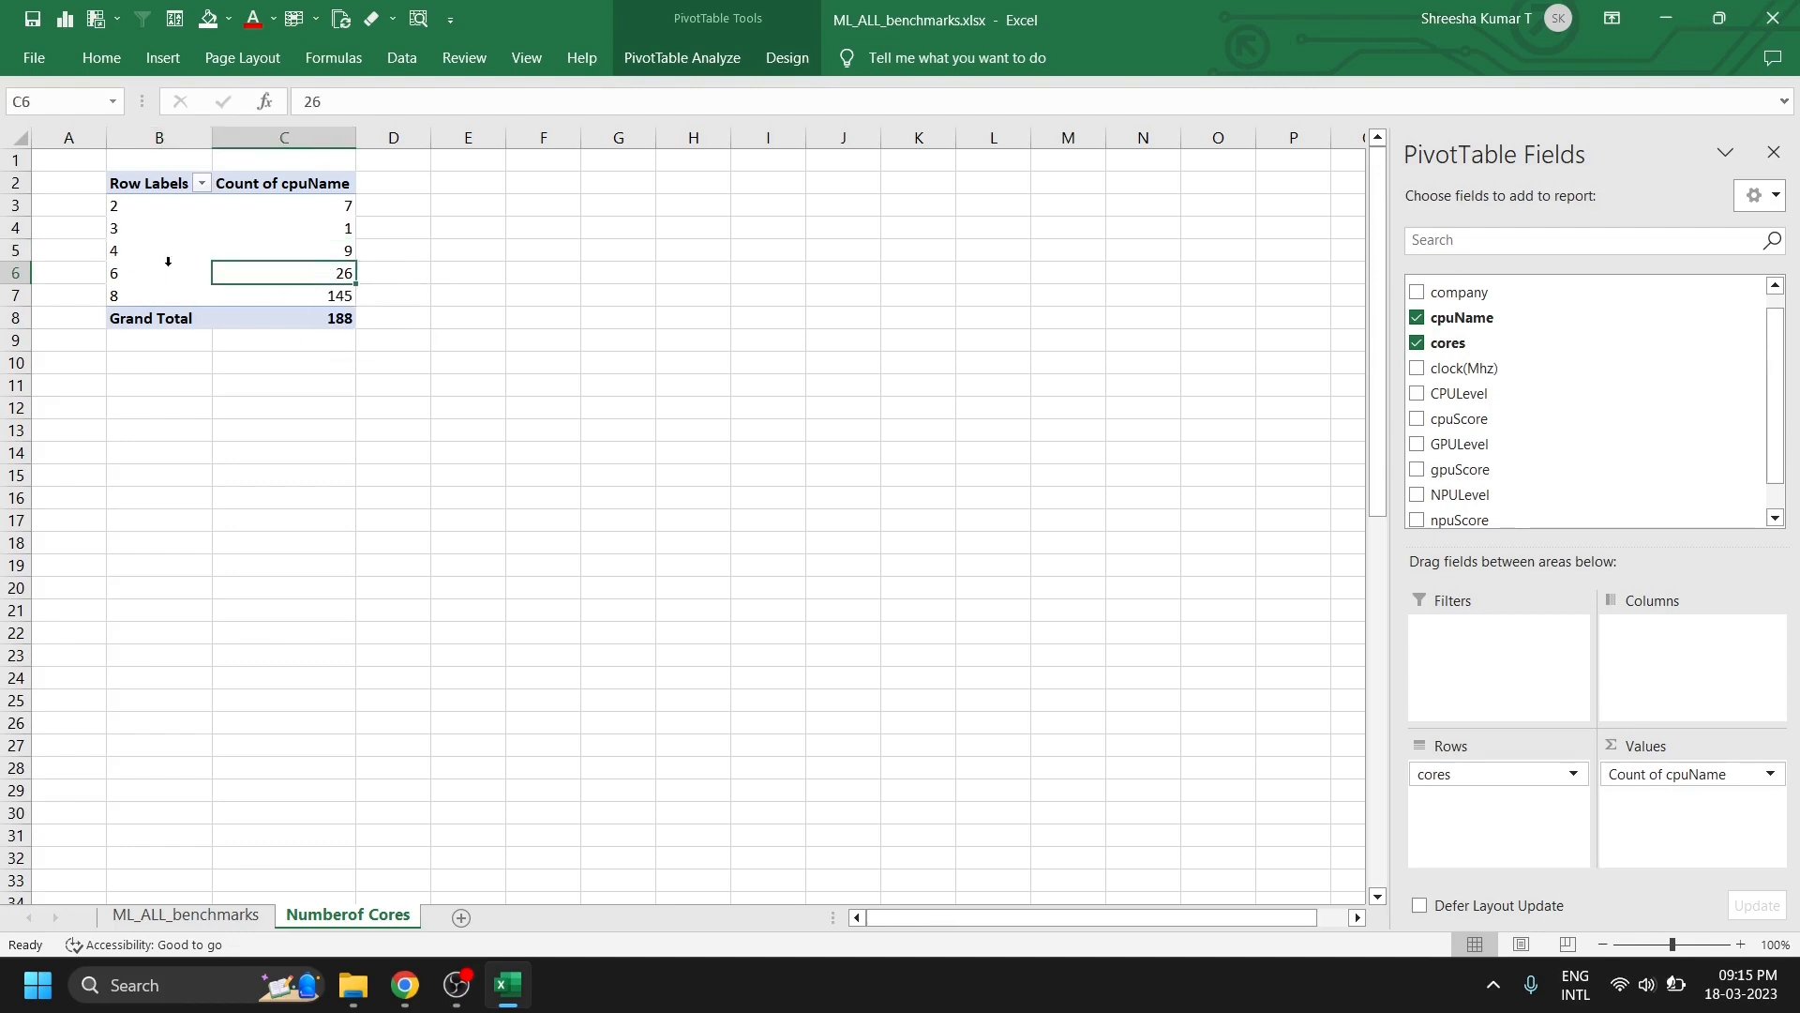
click(133, 274)
click(320, 298)
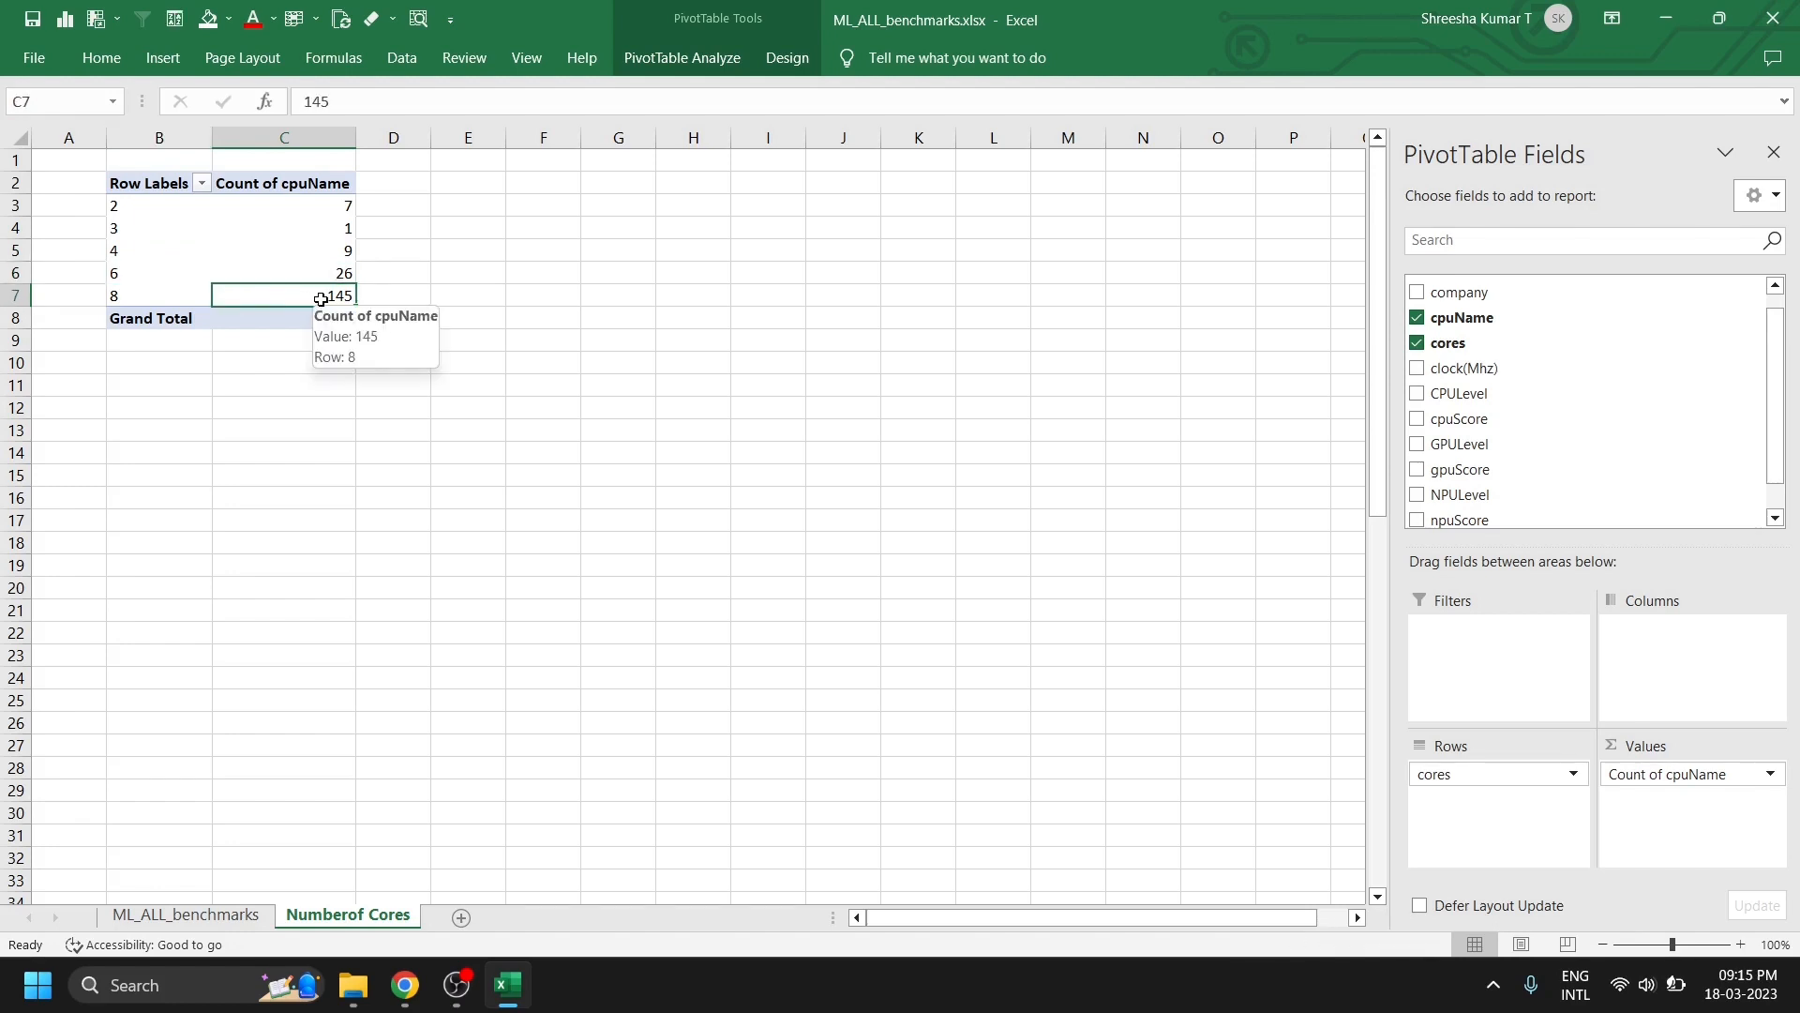
click(158, 297)
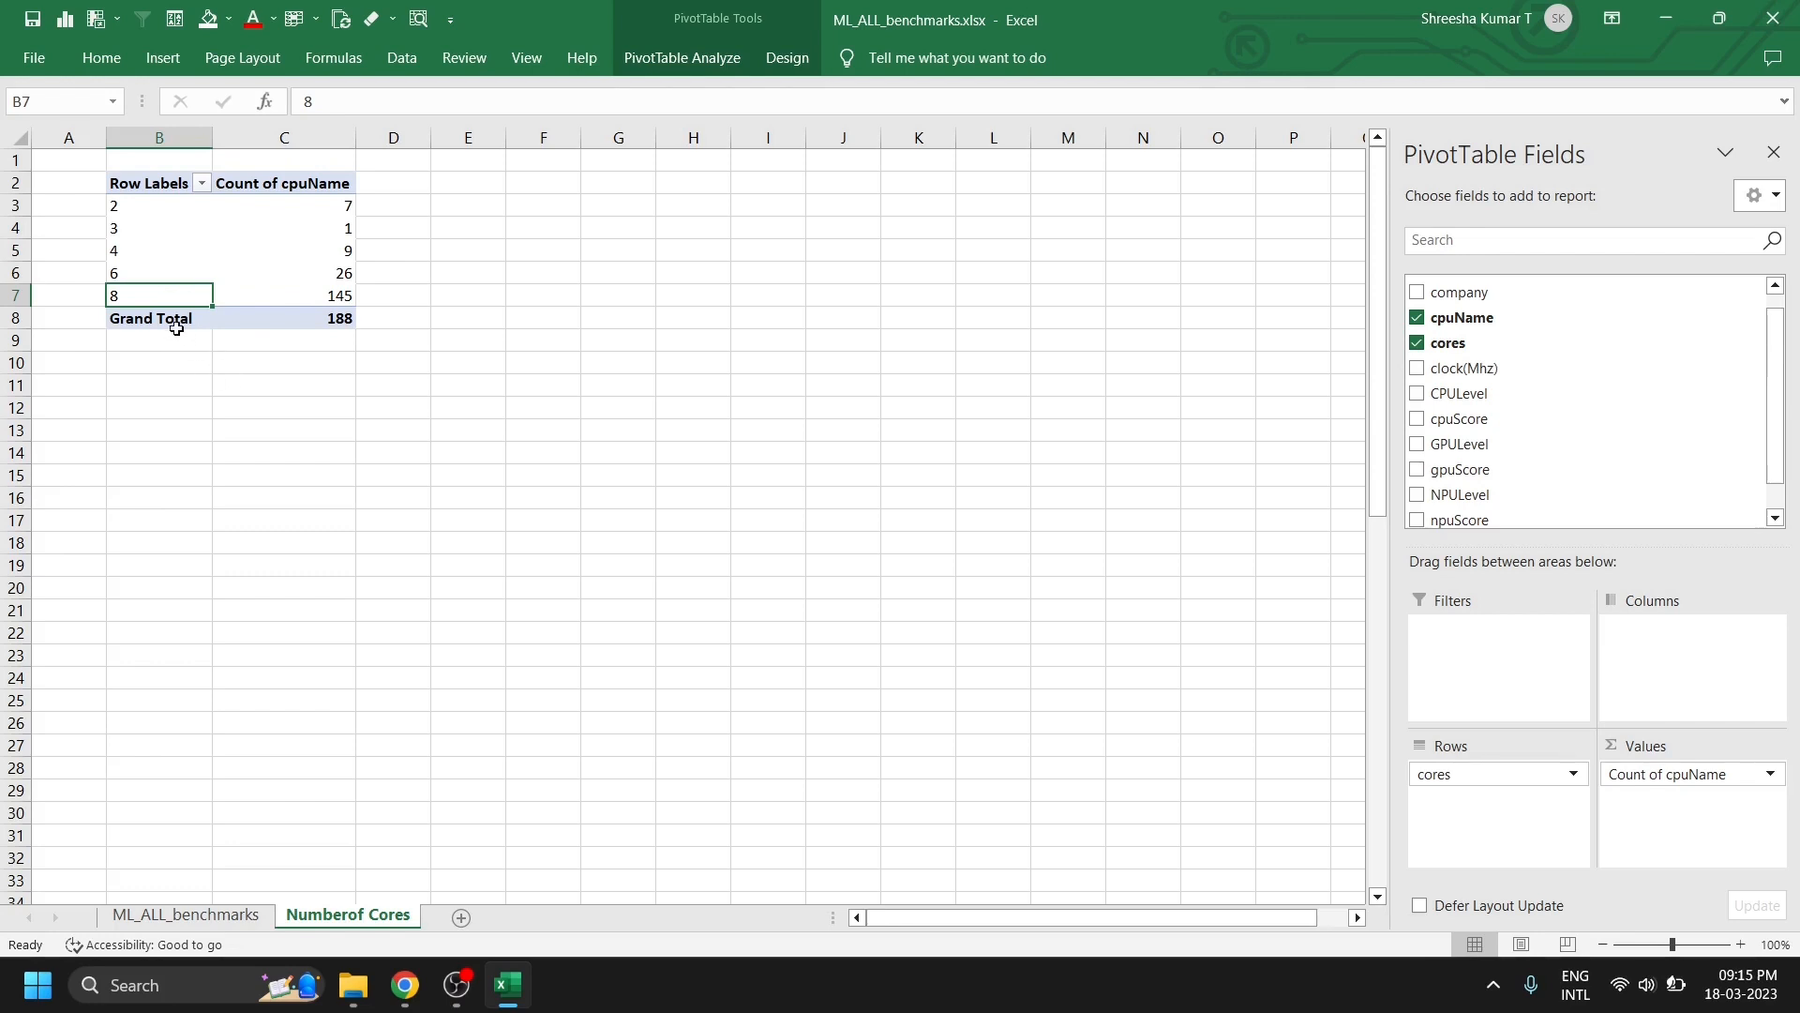
click(256, 248)
click(270, 206)
click(279, 266)
click(304, 217)
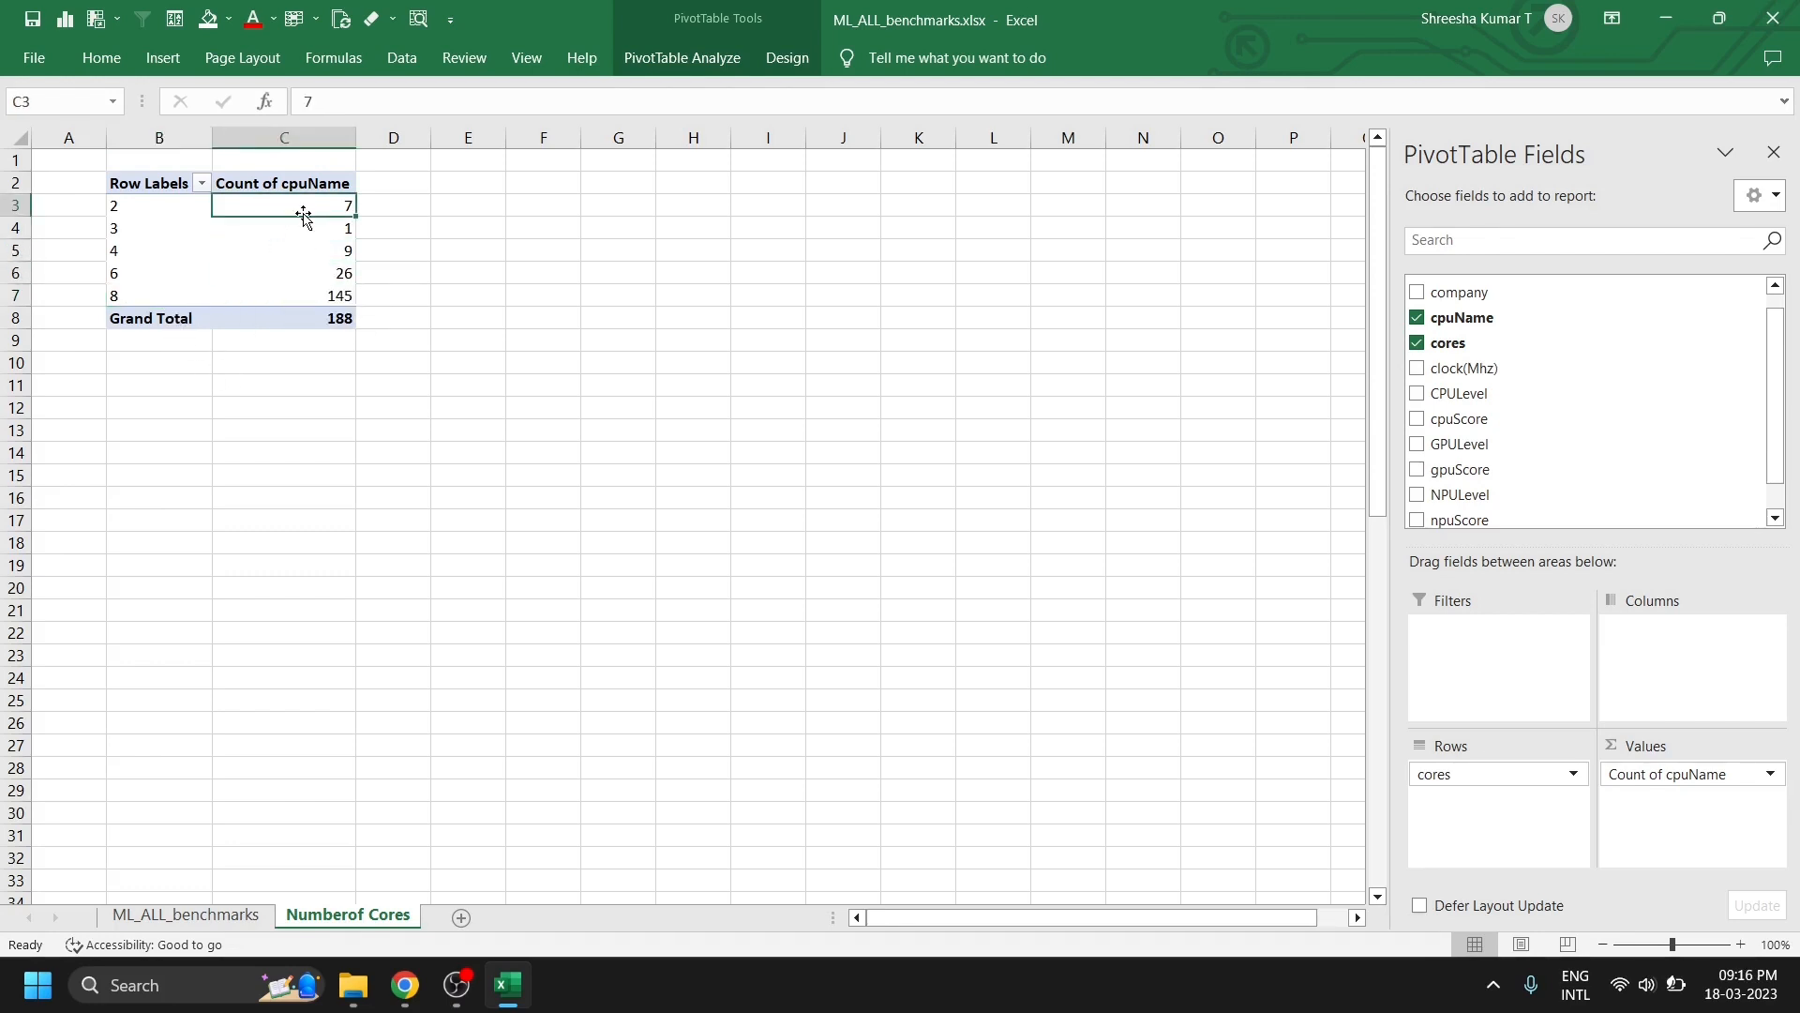
click(329, 318)
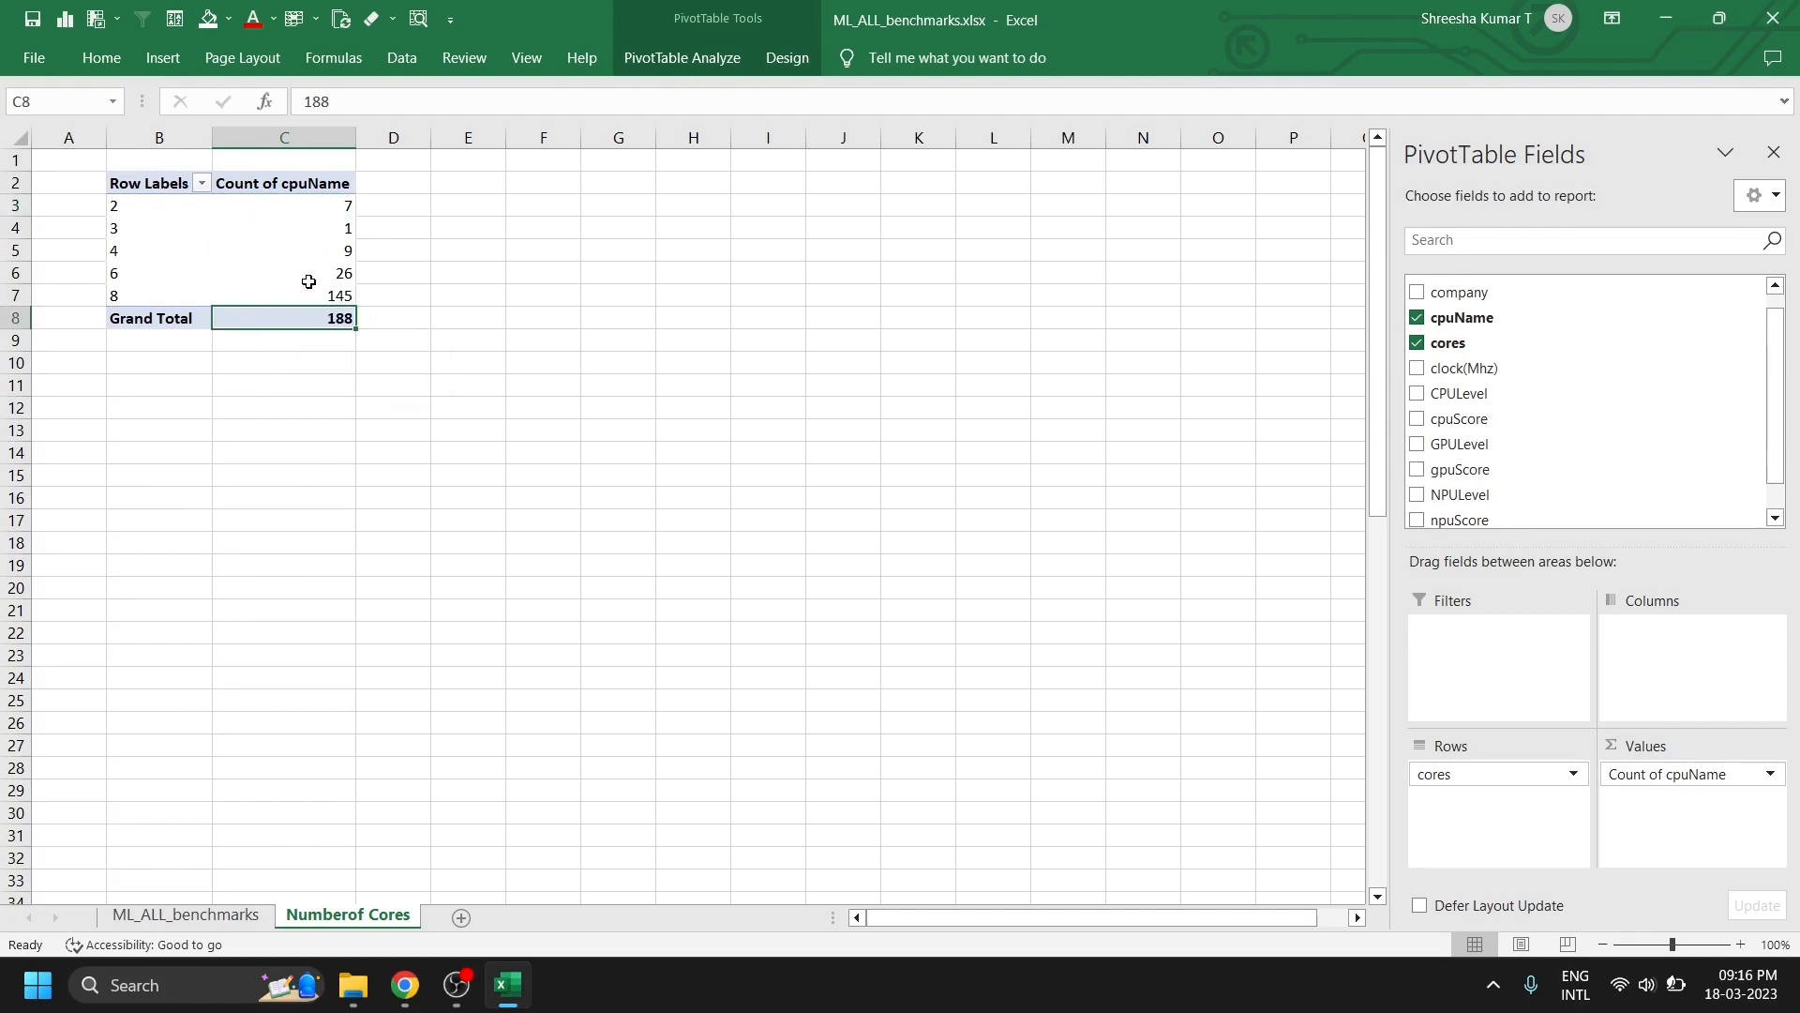
mouse_move(309, 281)
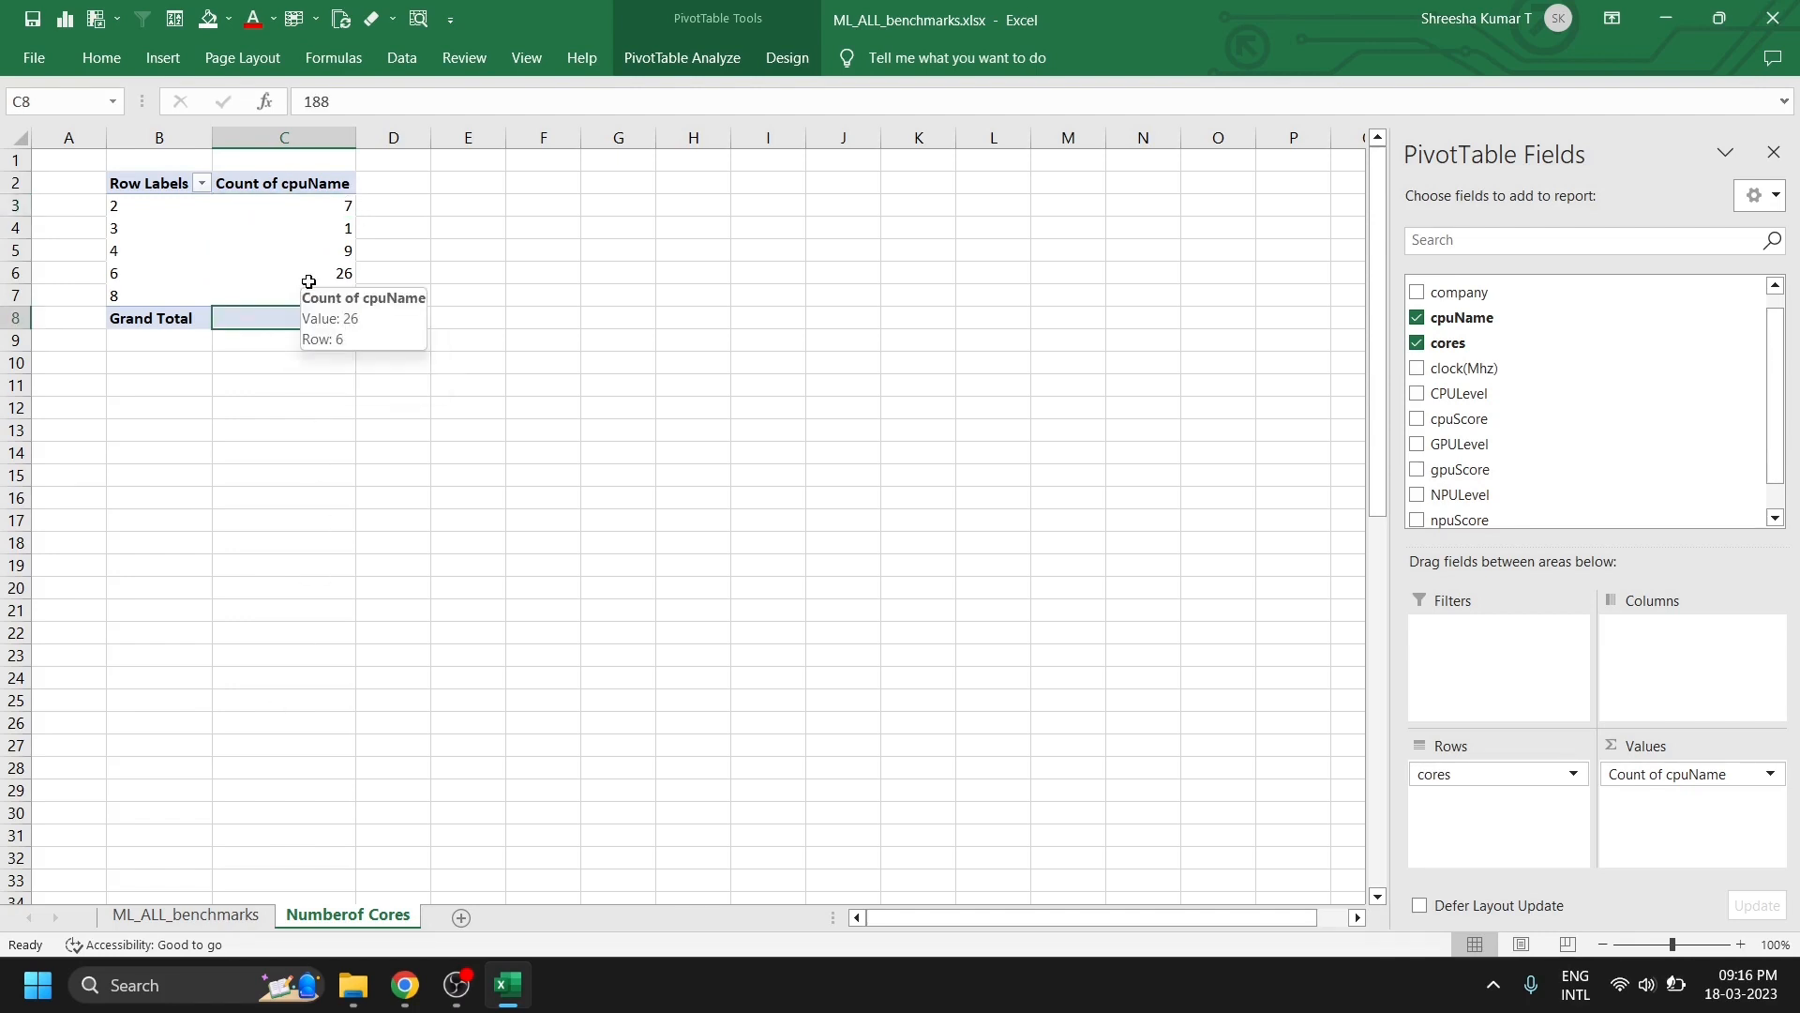
click(242, 915)
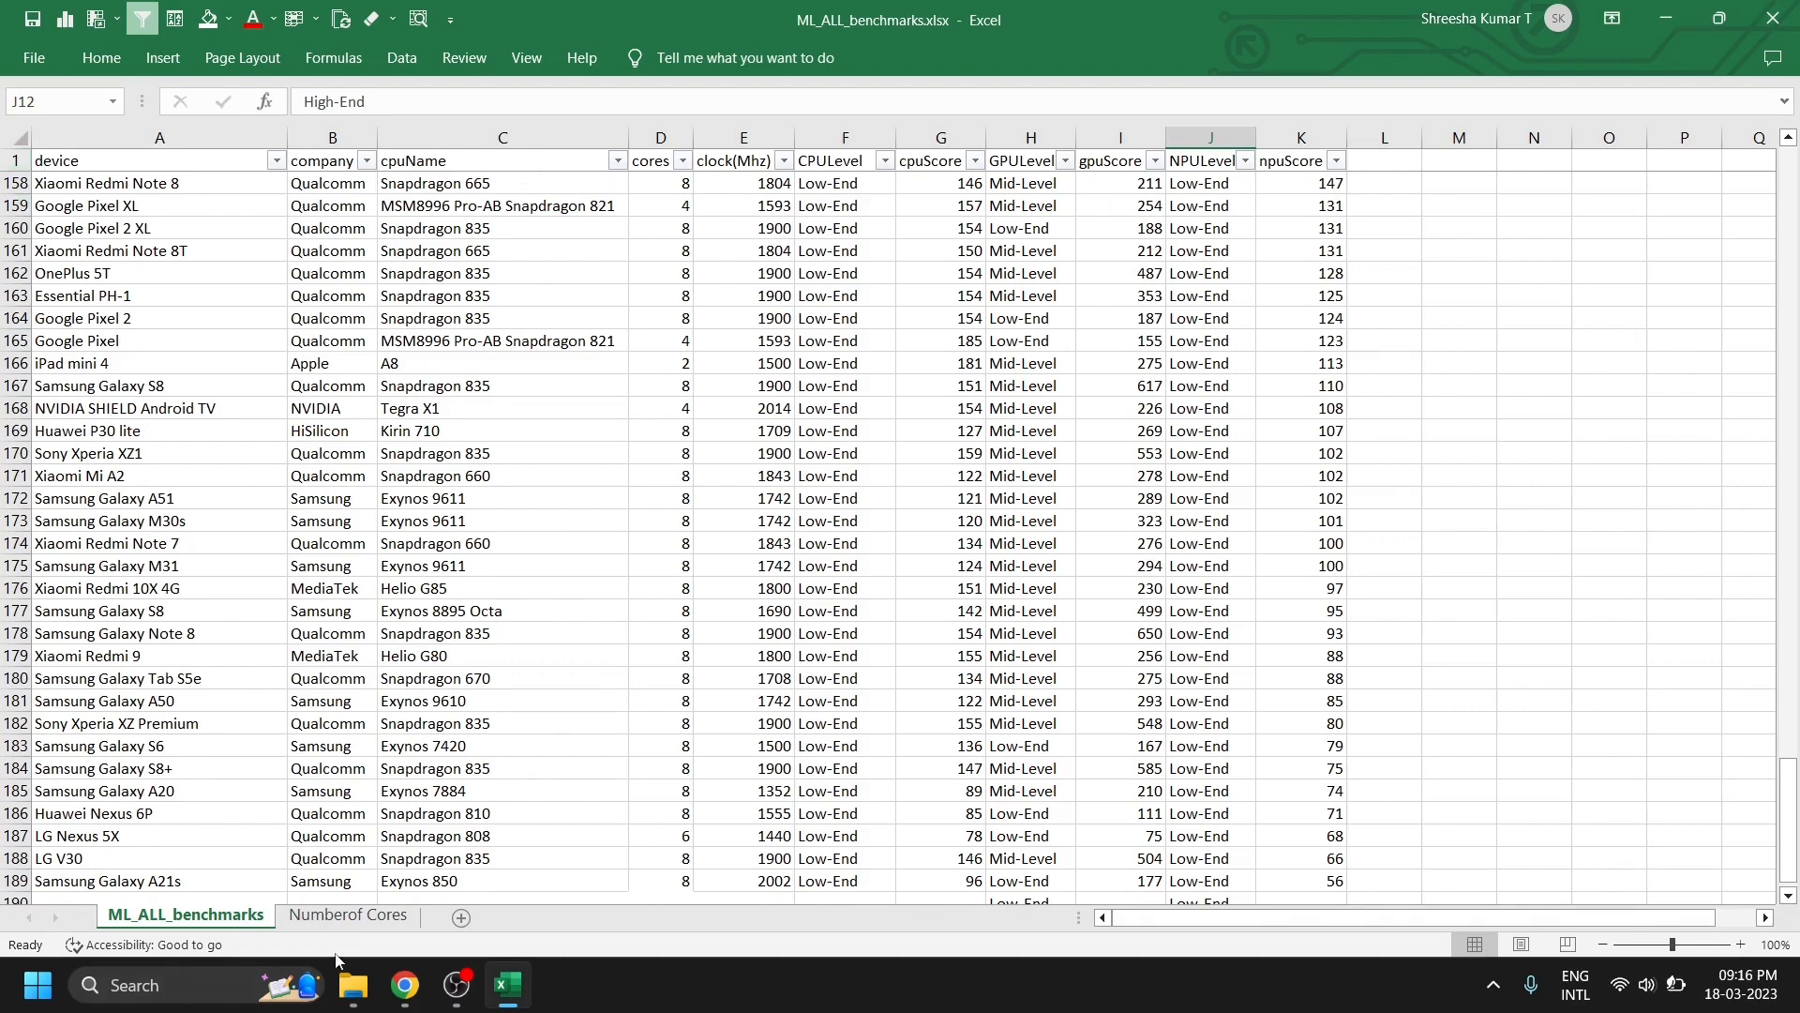
click(348, 914)
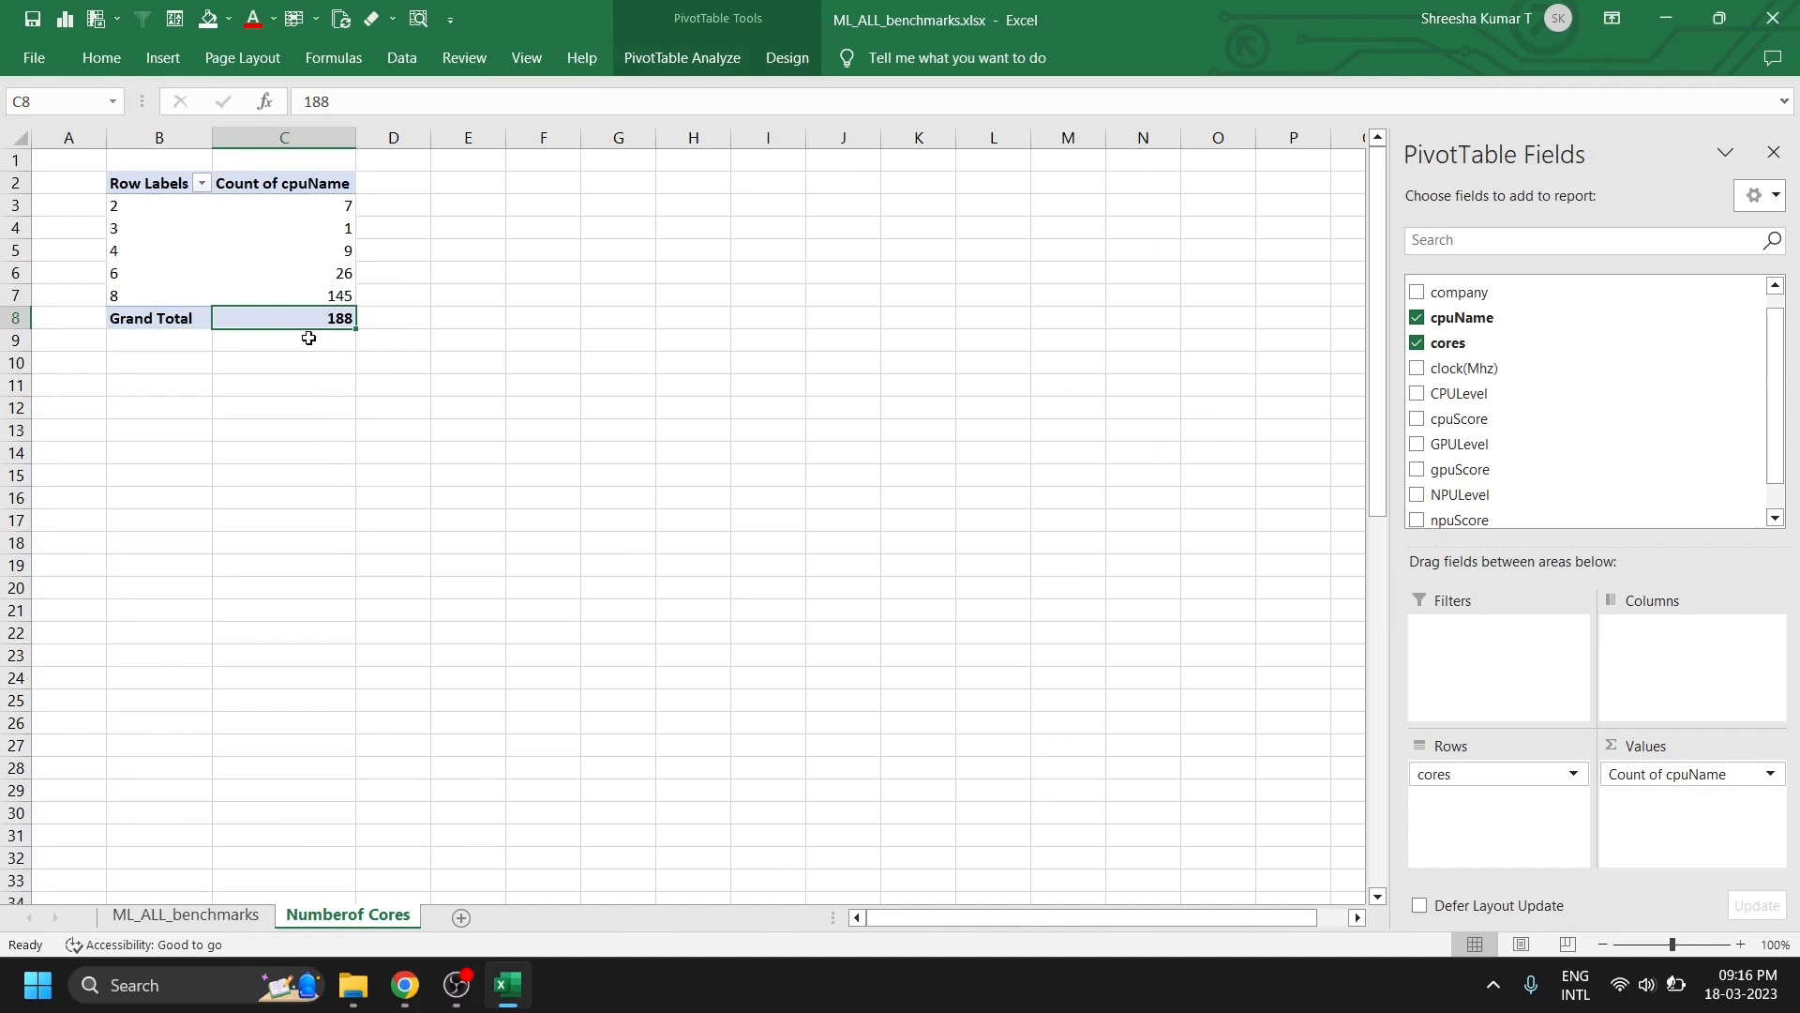
- Show the PivotTable's Count of cpuName values as % of Grand Total
mouse_move(318, 266)
click(306, 246)
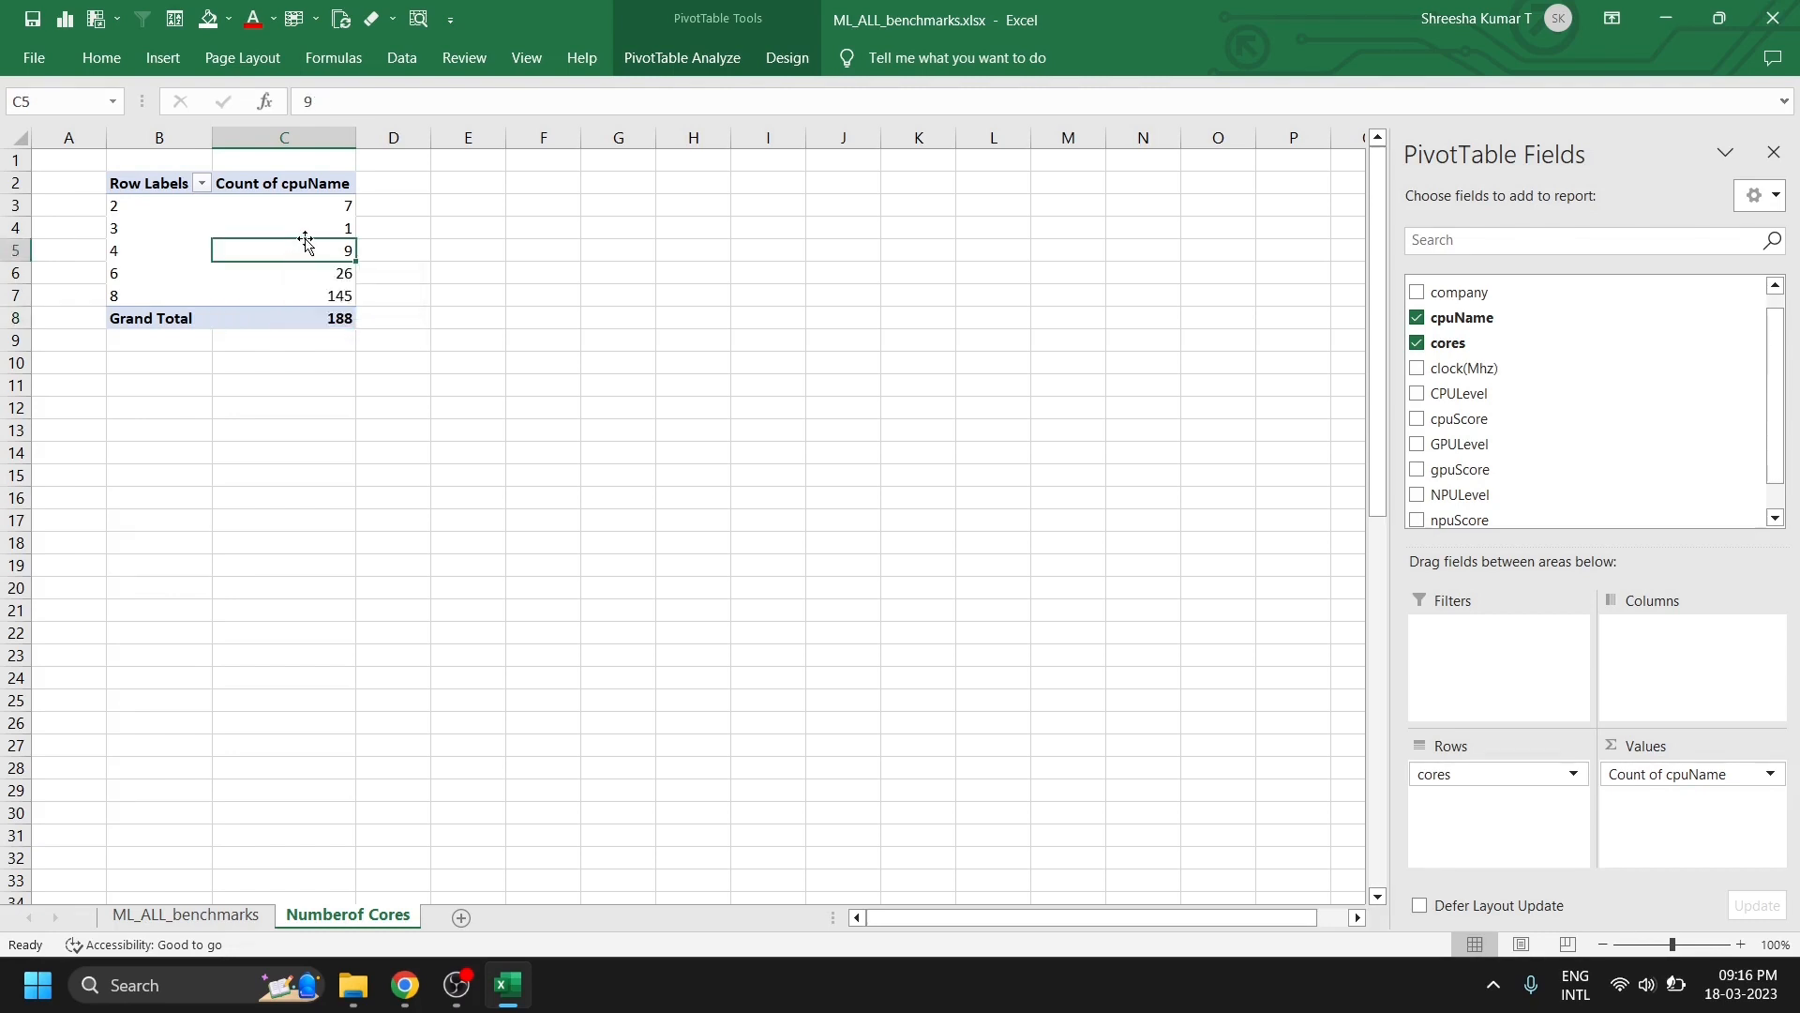
click(309, 227)
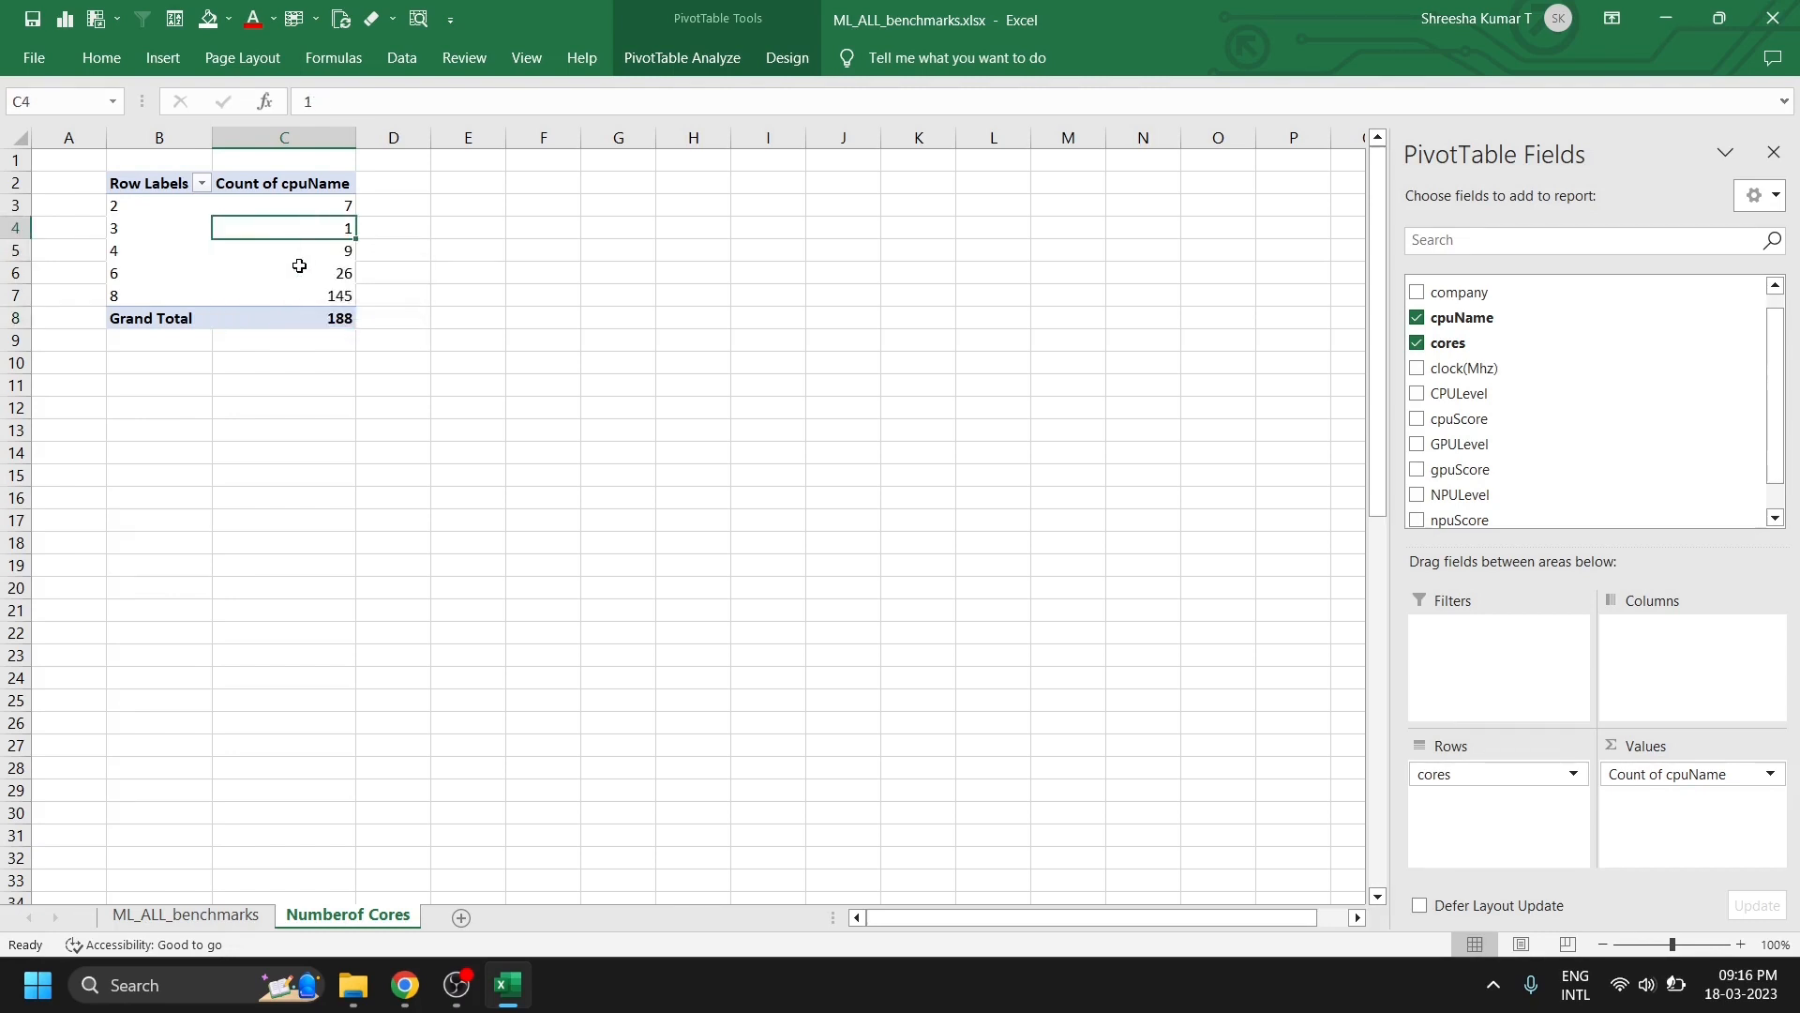
right_click(298, 235)
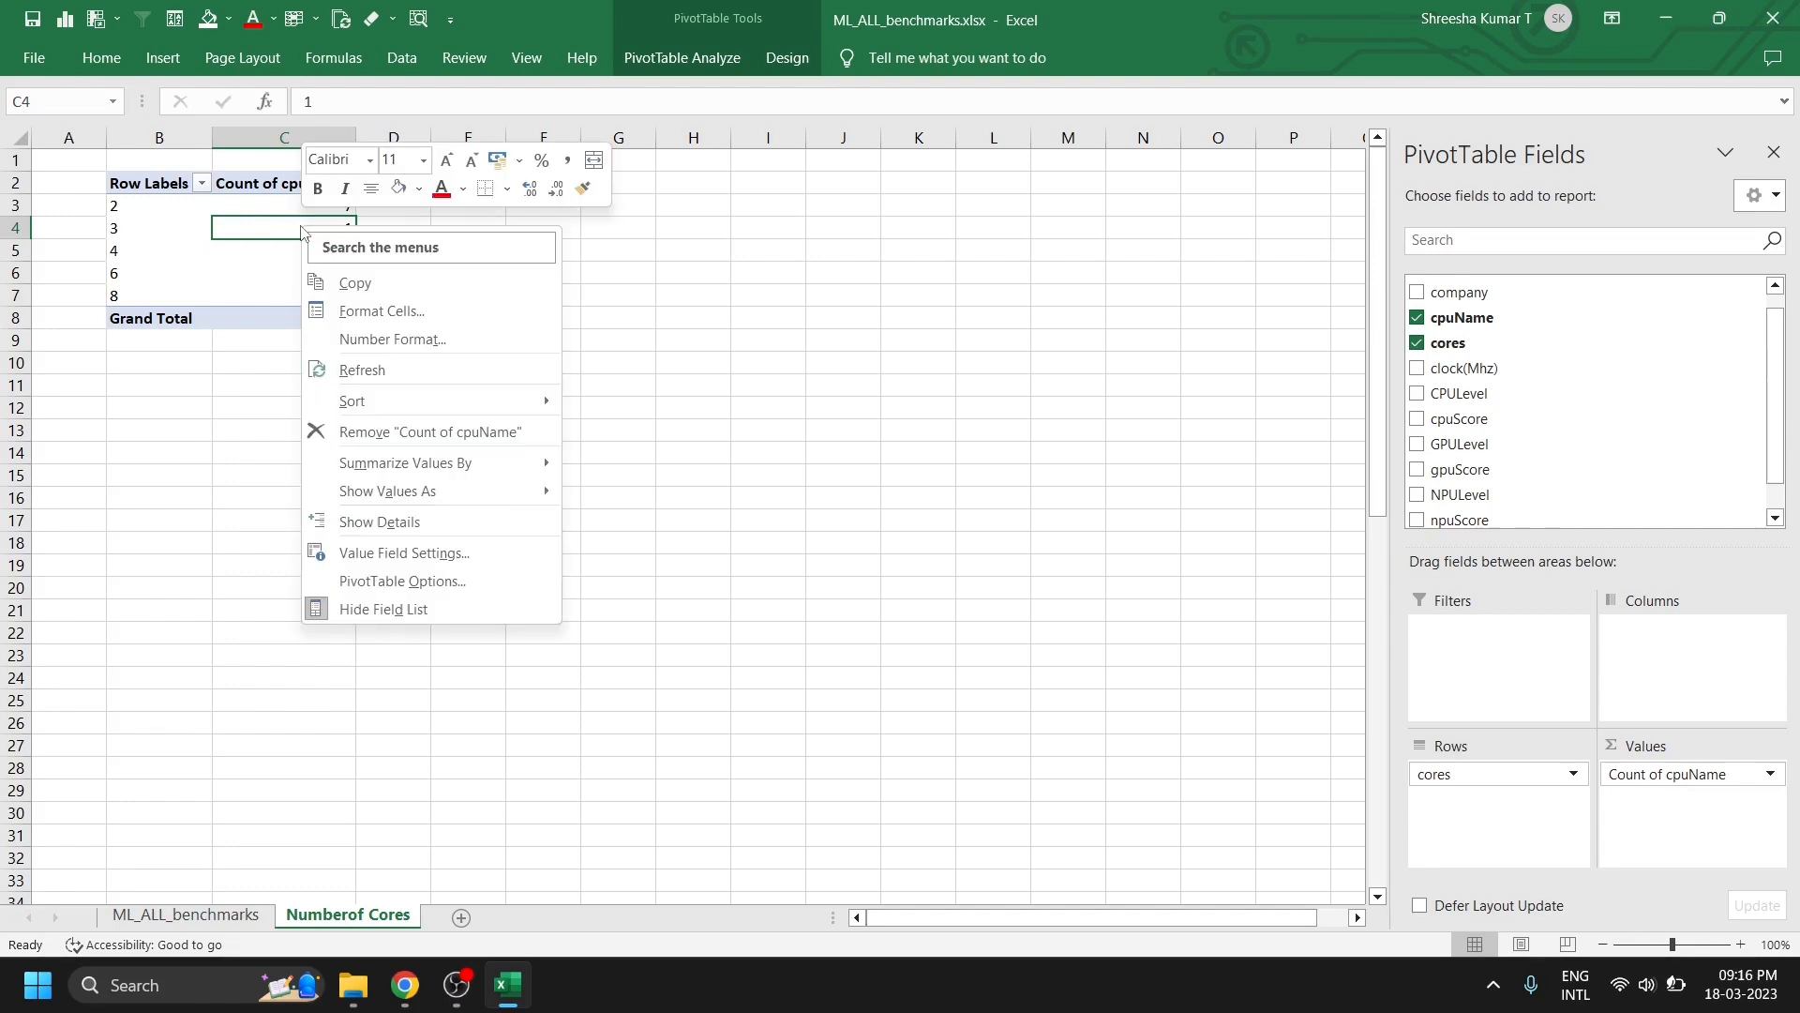
mouse_move(445, 469)
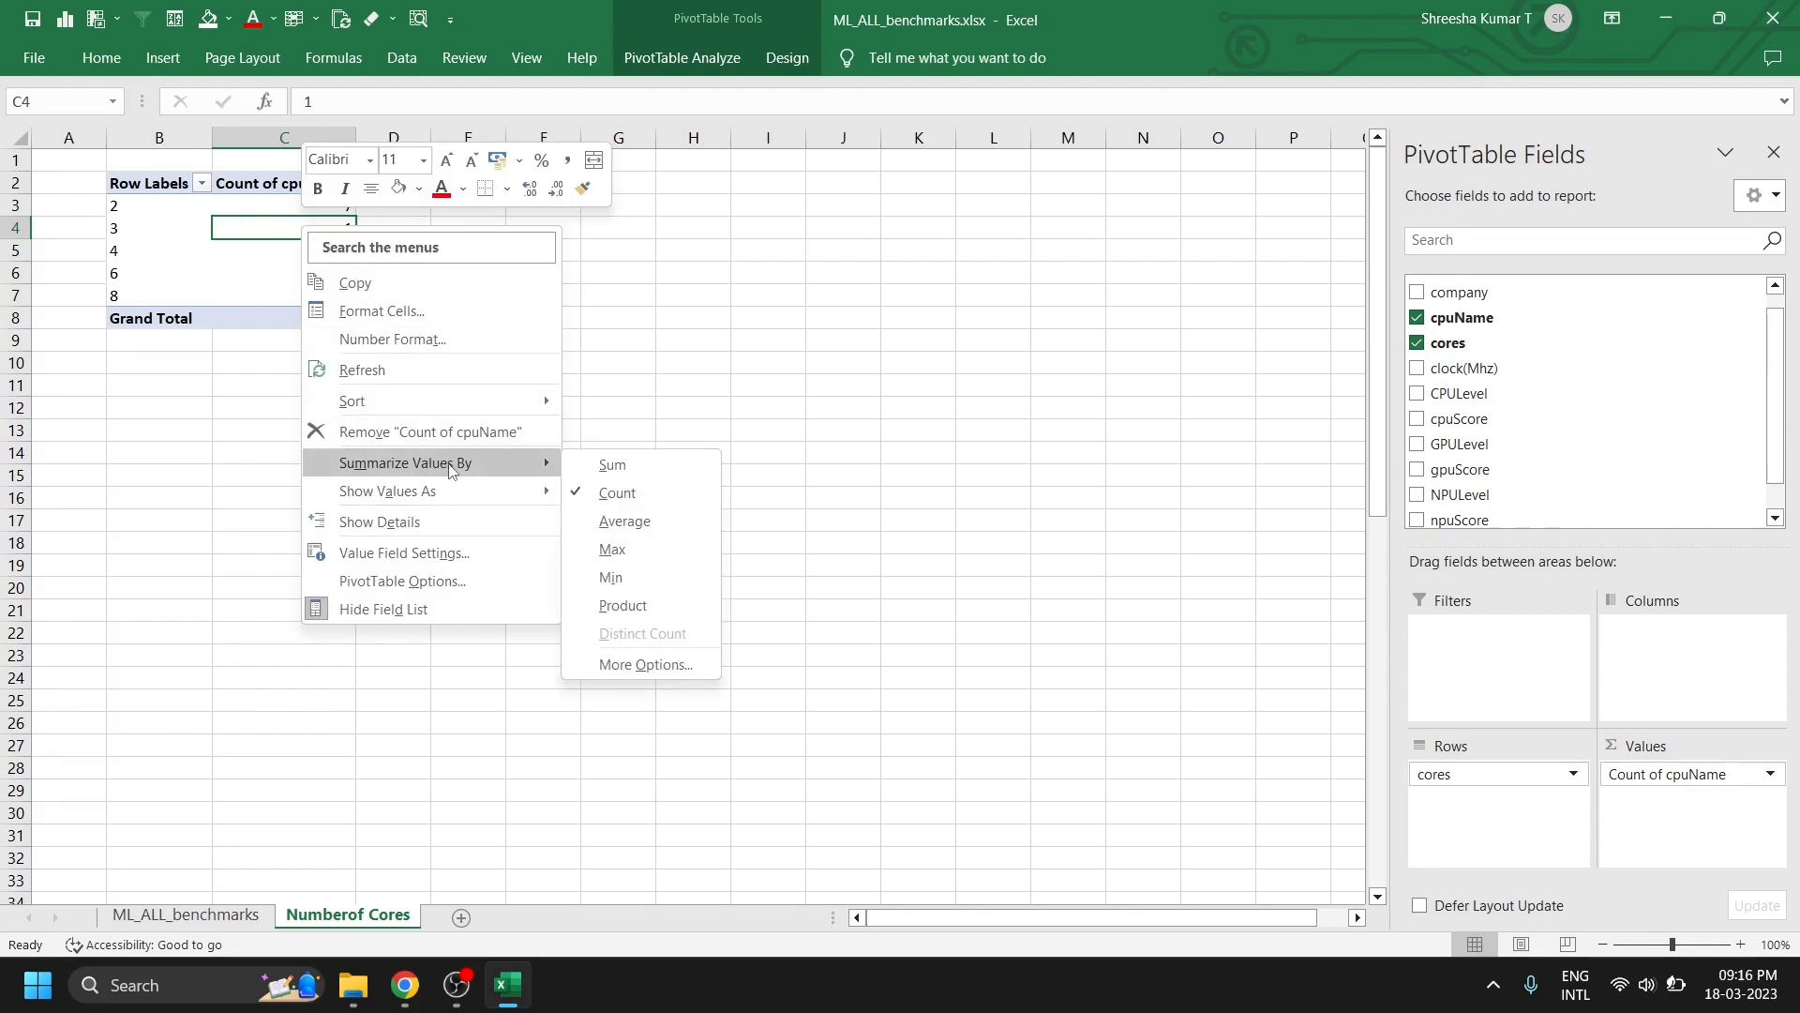
mouse_move(500, 494)
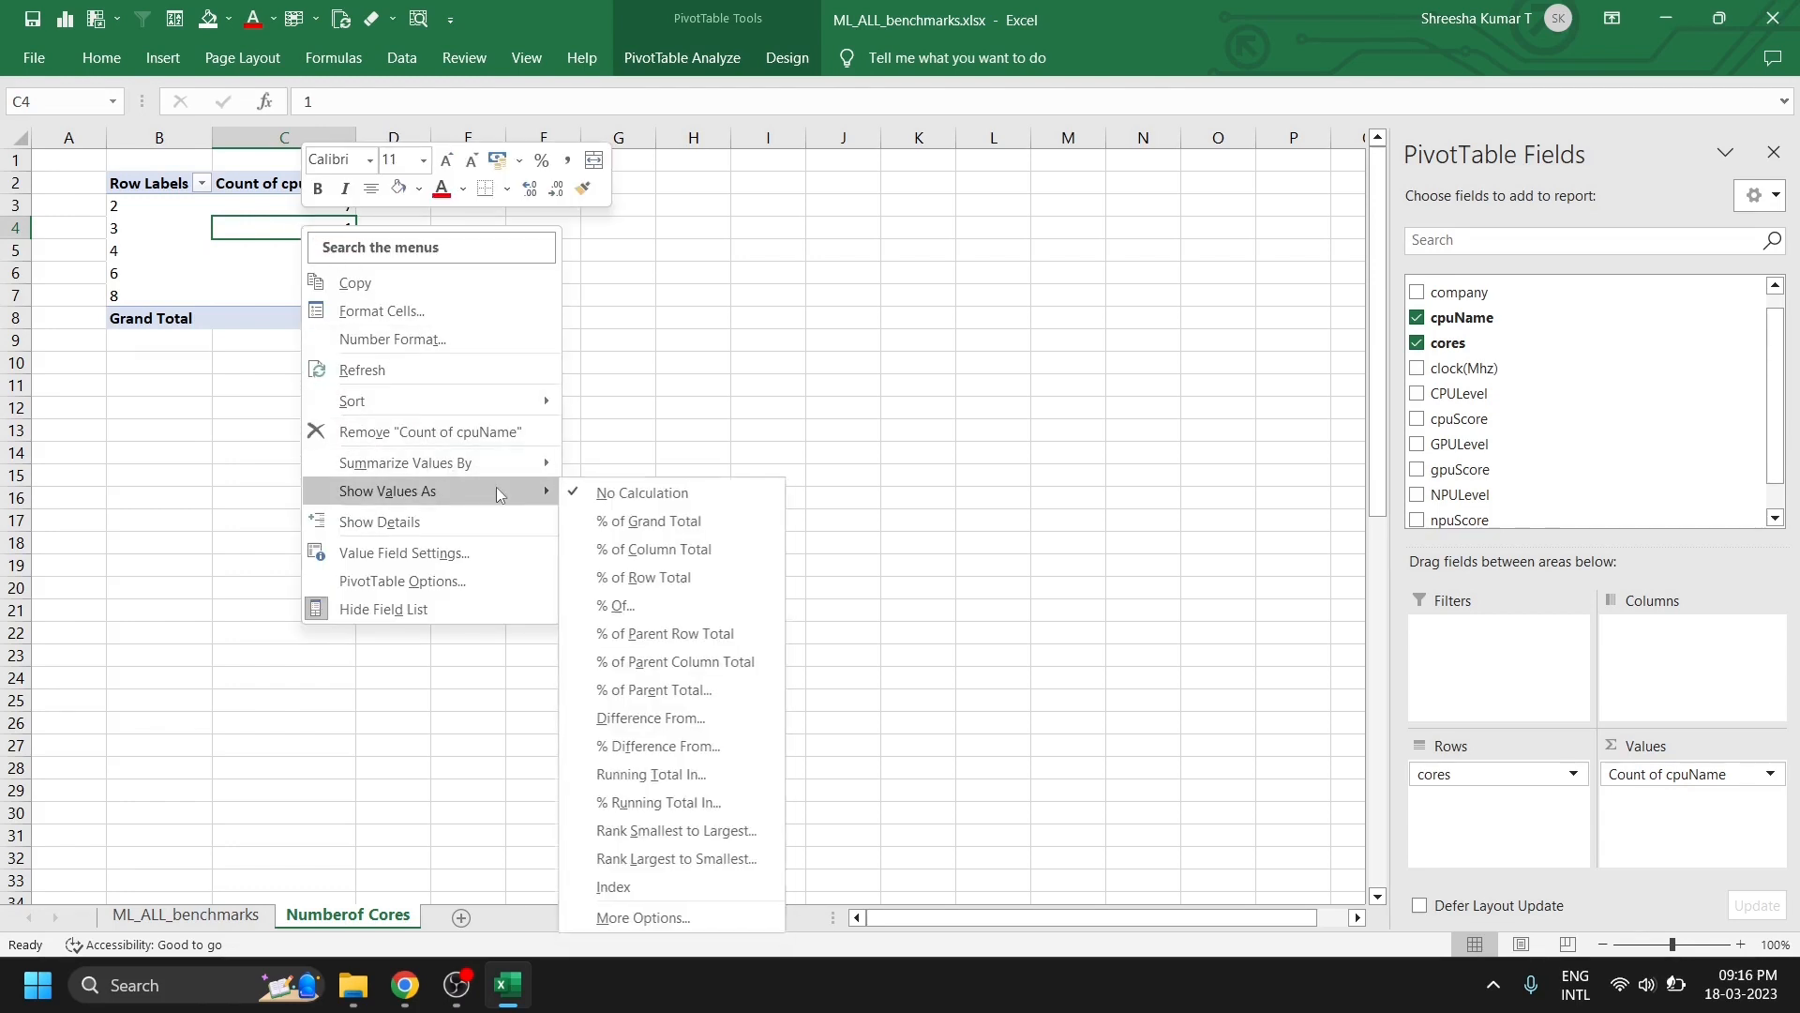
click(644, 522)
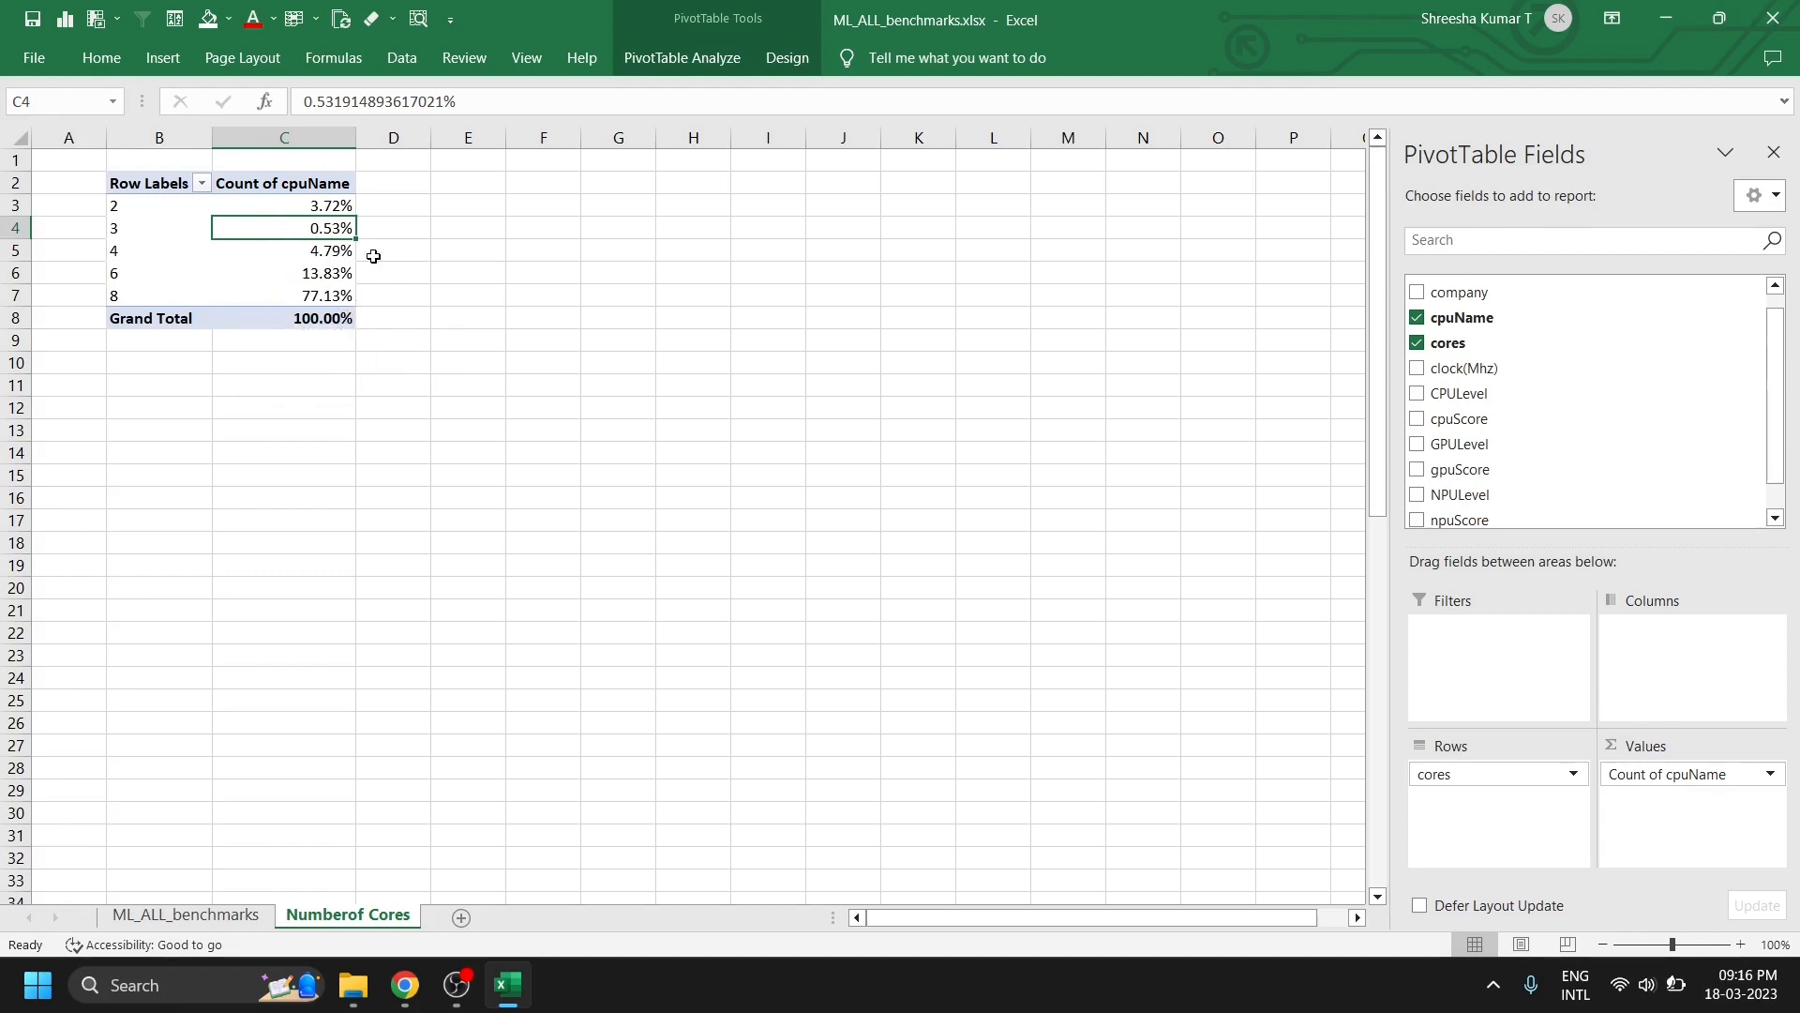
- Insert a Pie PivotChart based on the cores PivotTable
click(583, 262)
click(344, 254)
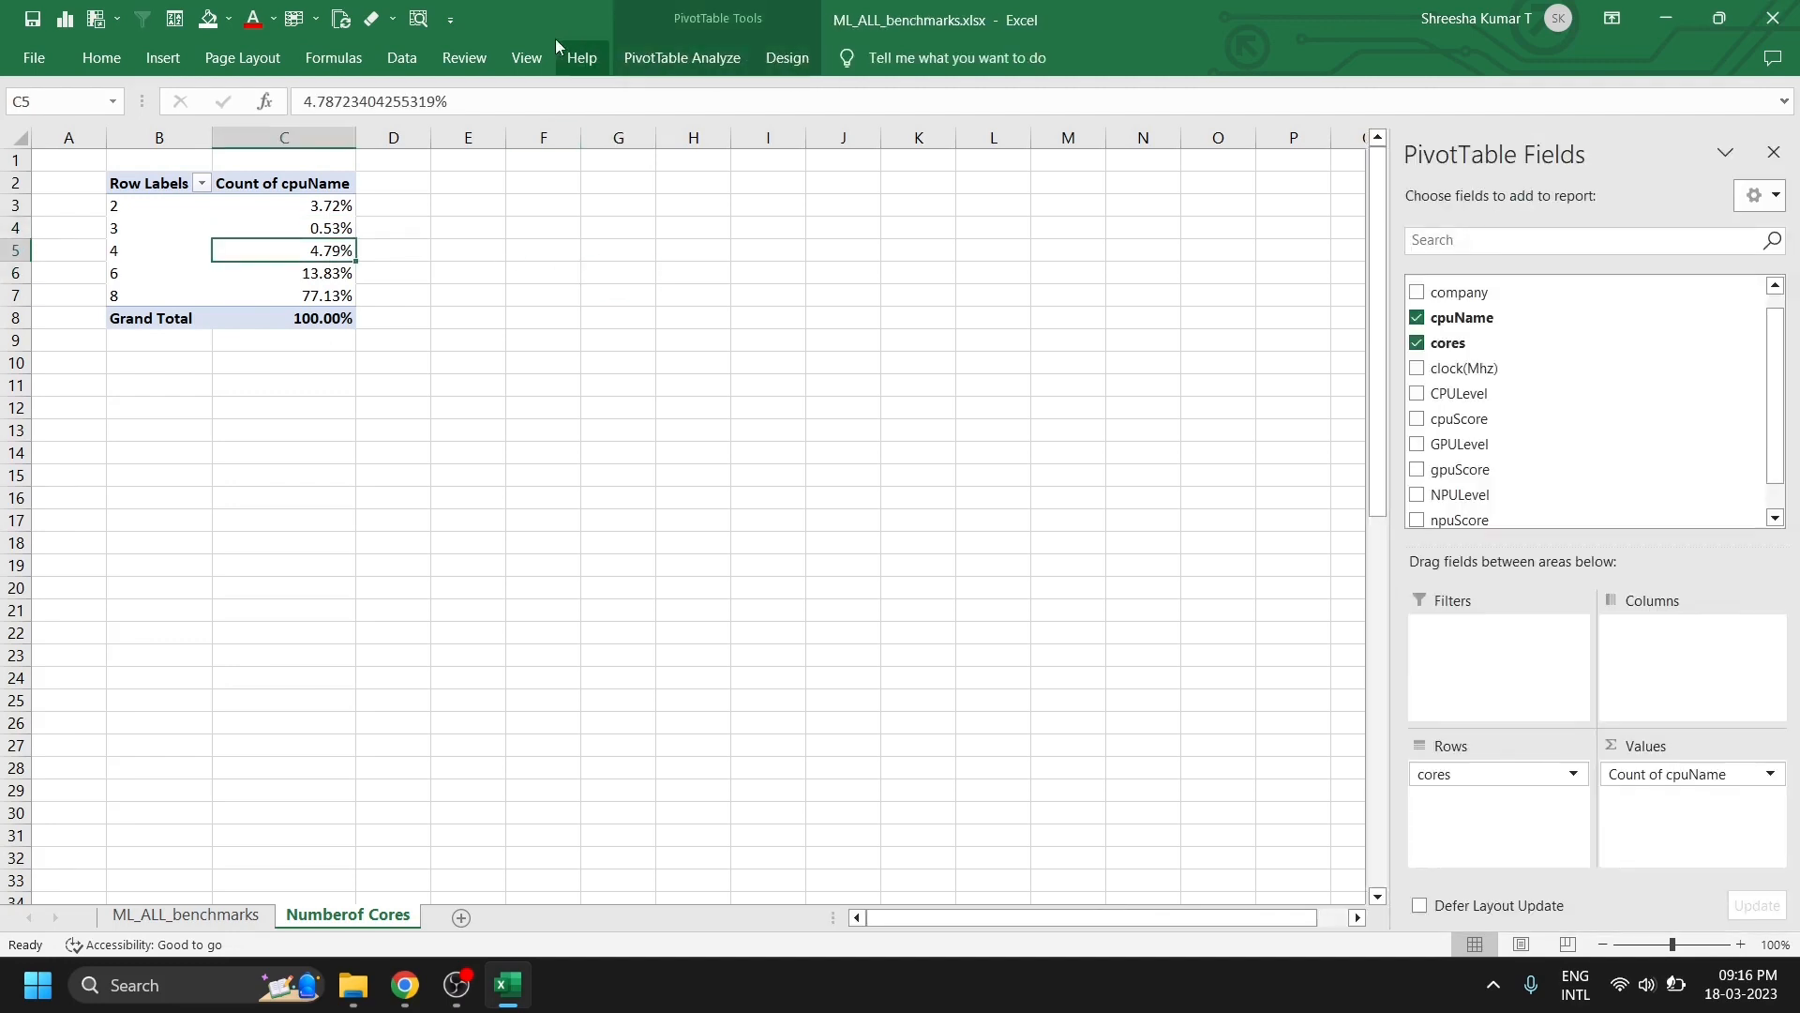
click(667, 58)
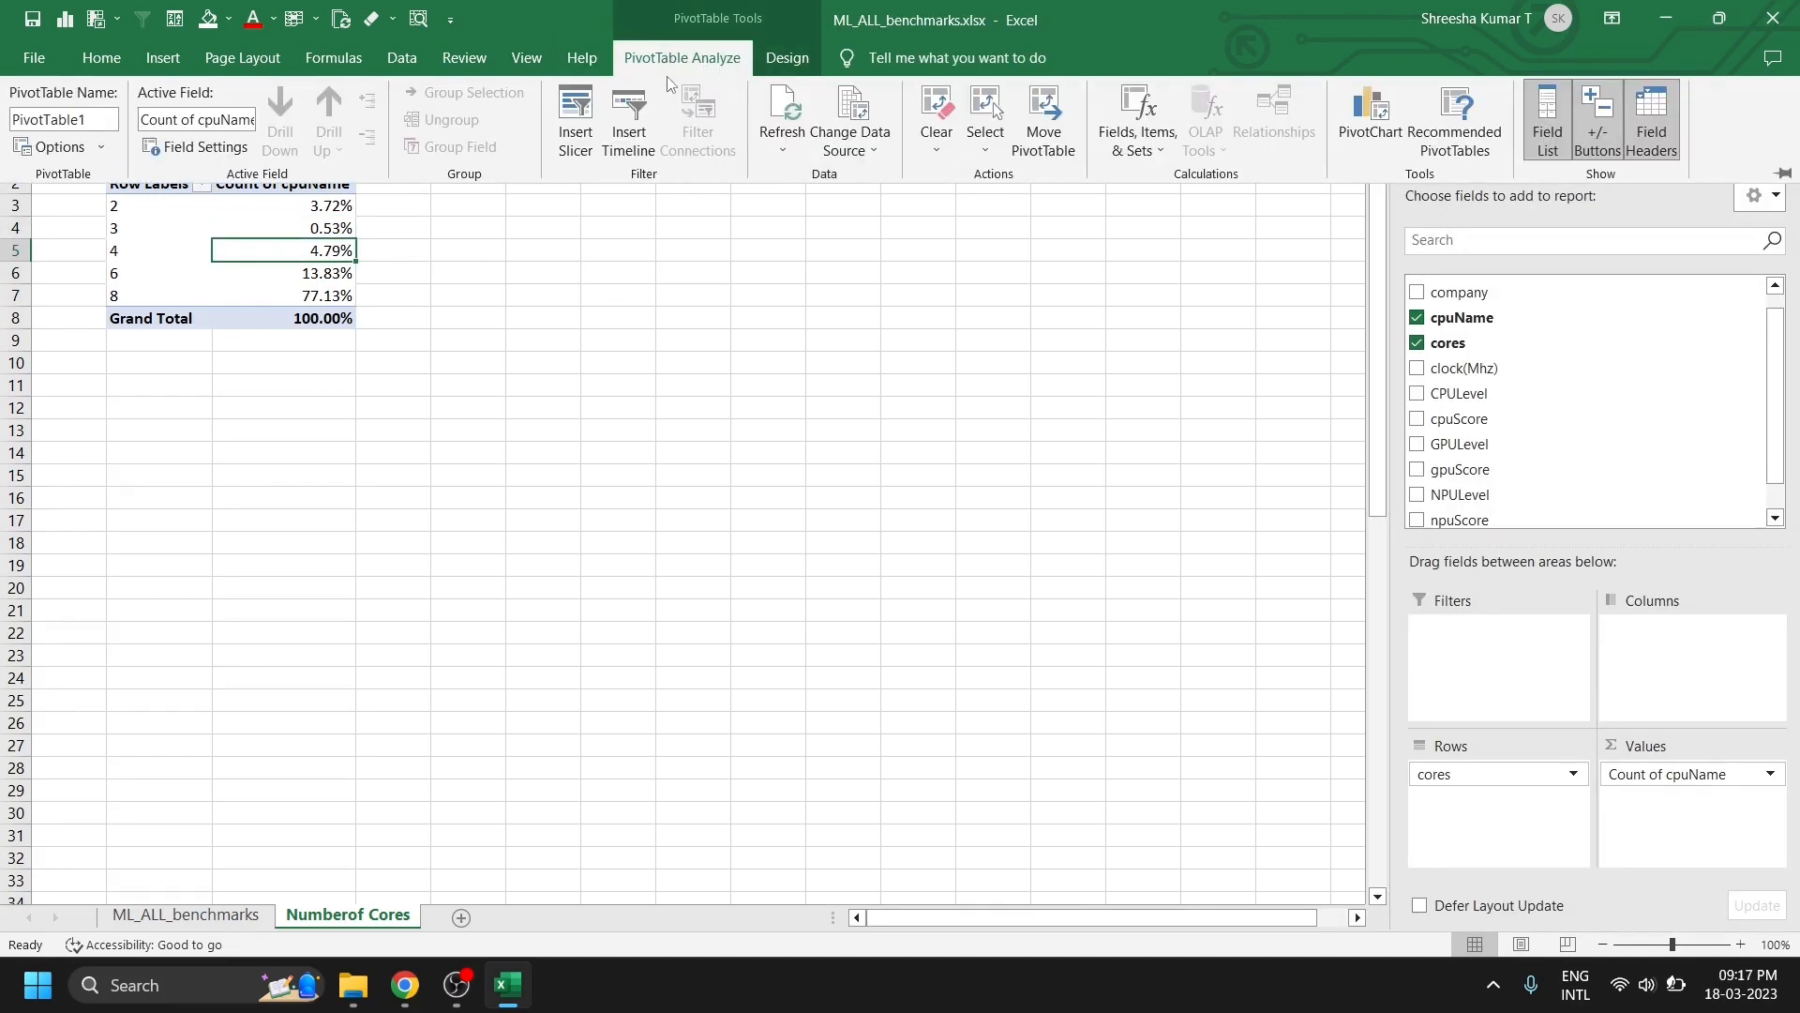
click(1367, 132)
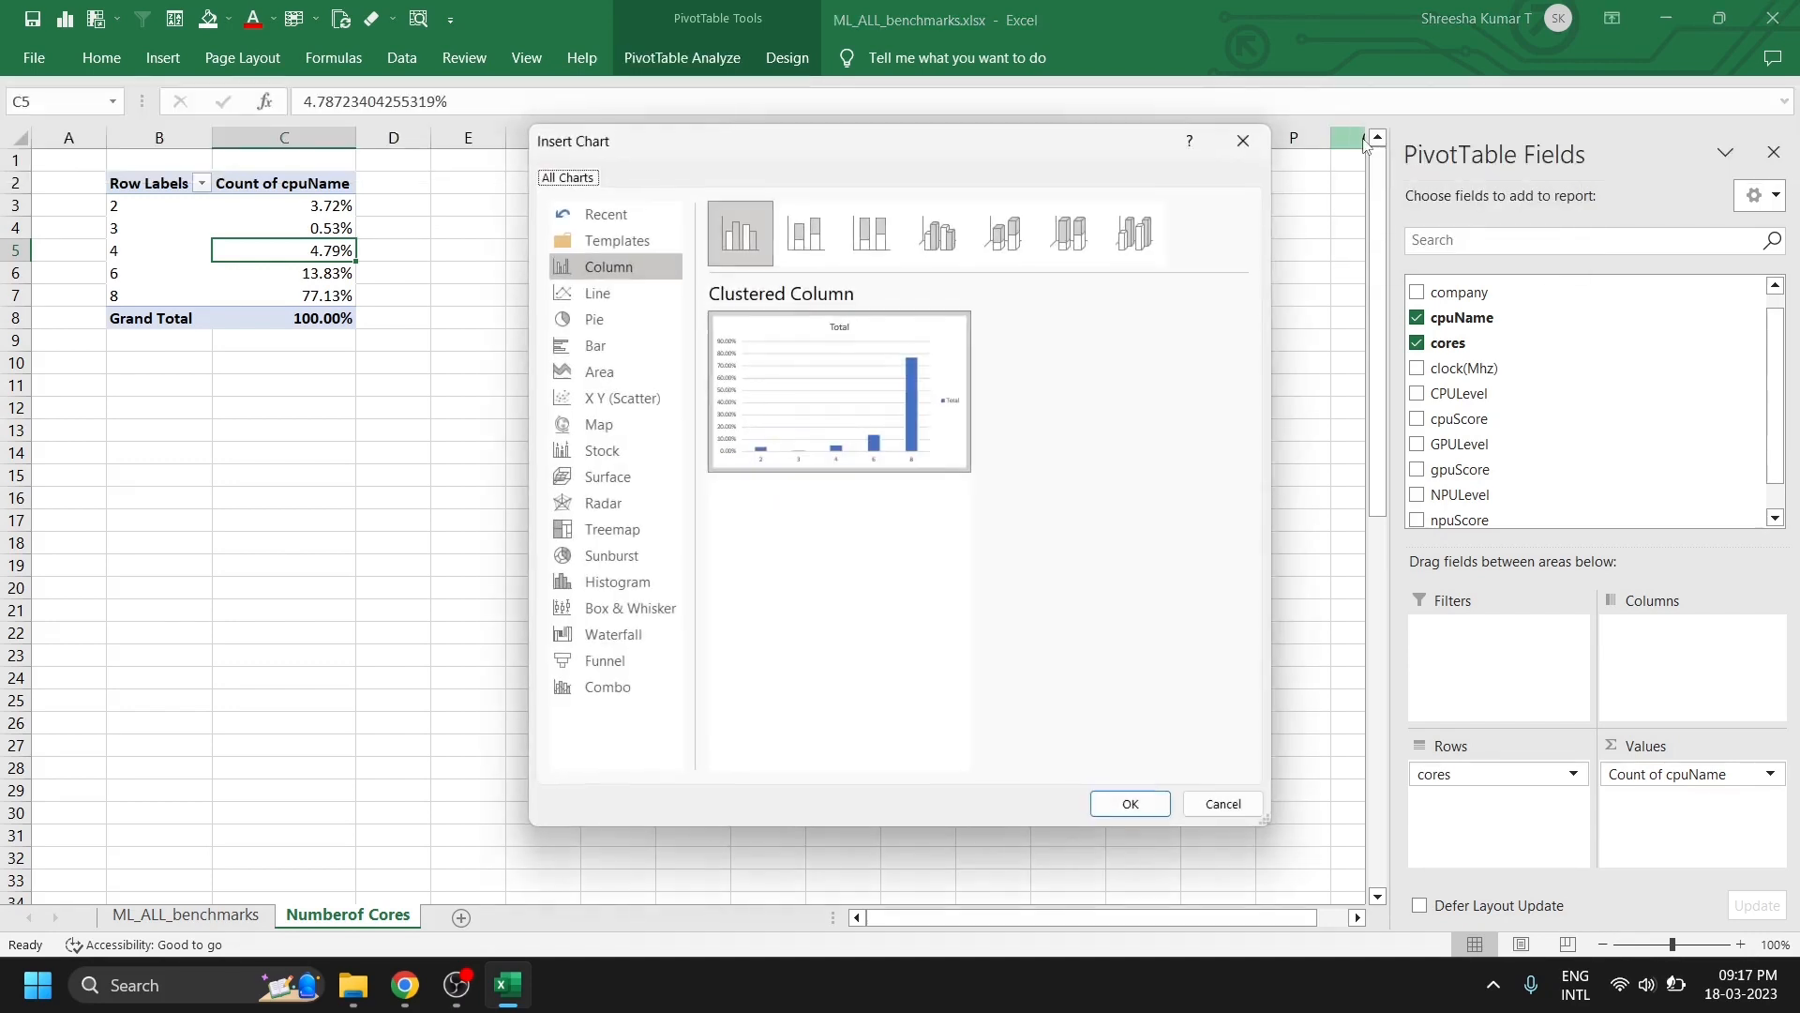
click(619, 323)
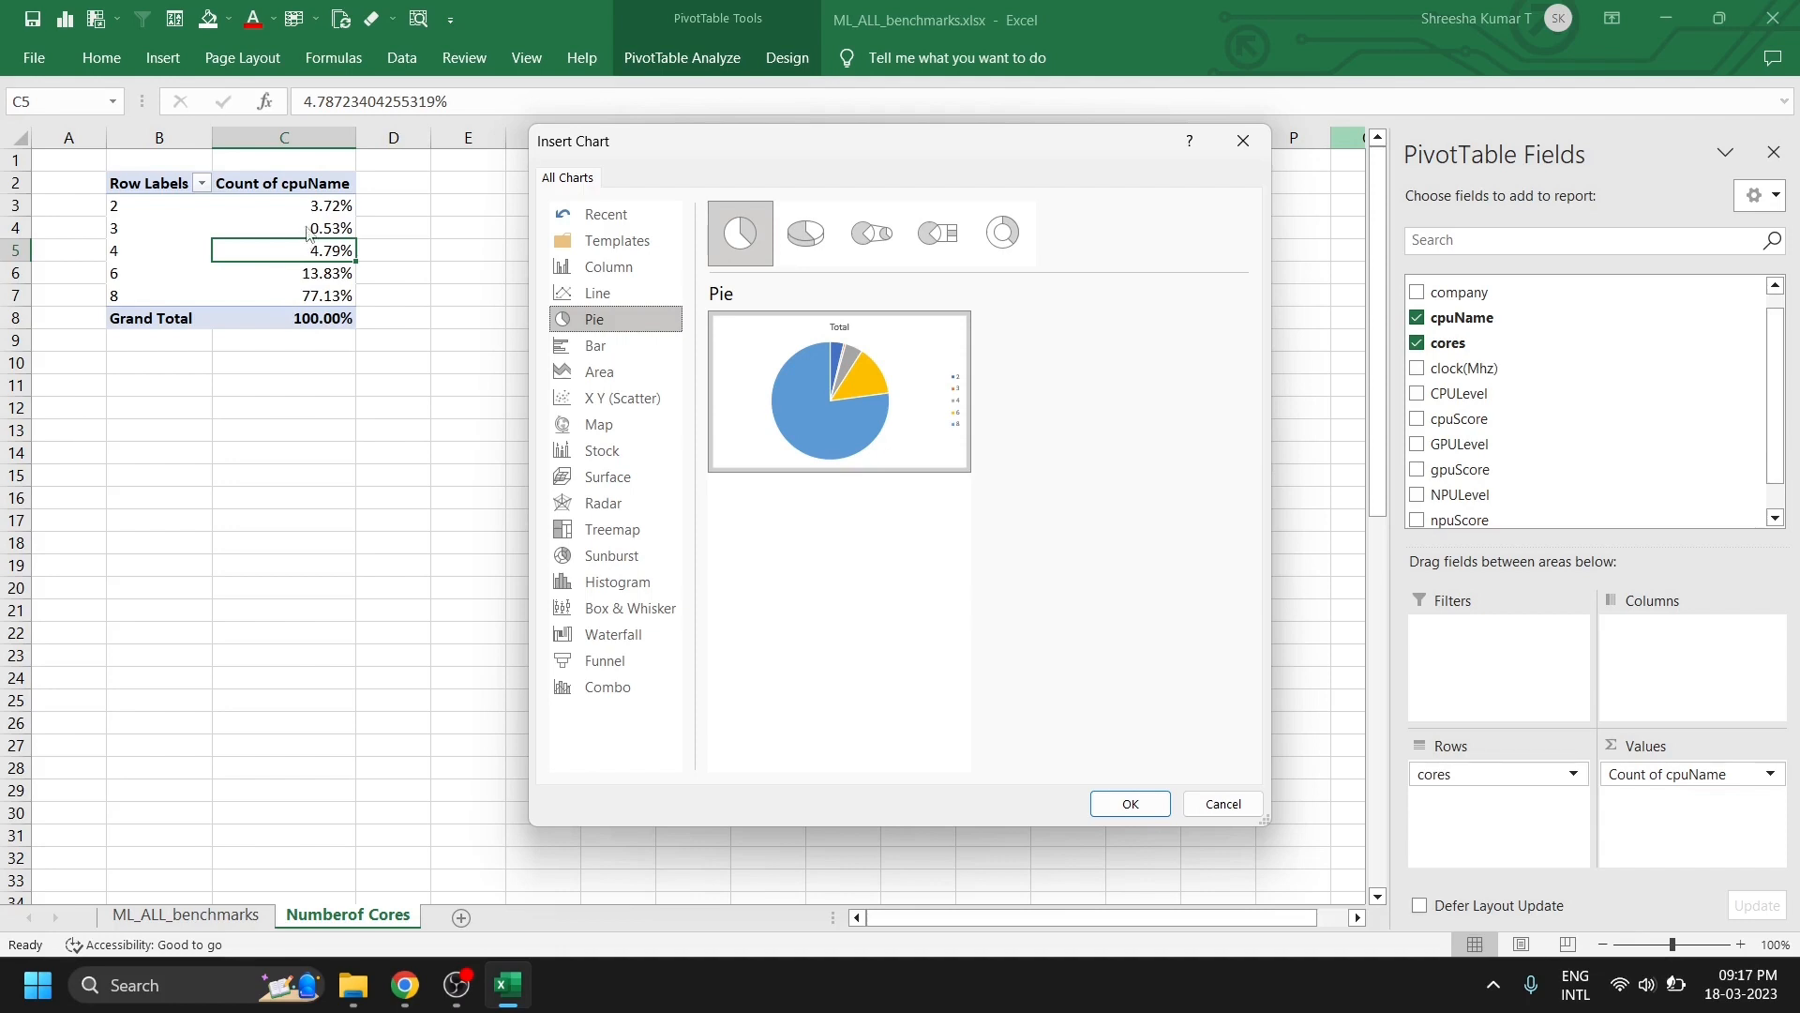
click(1128, 804)
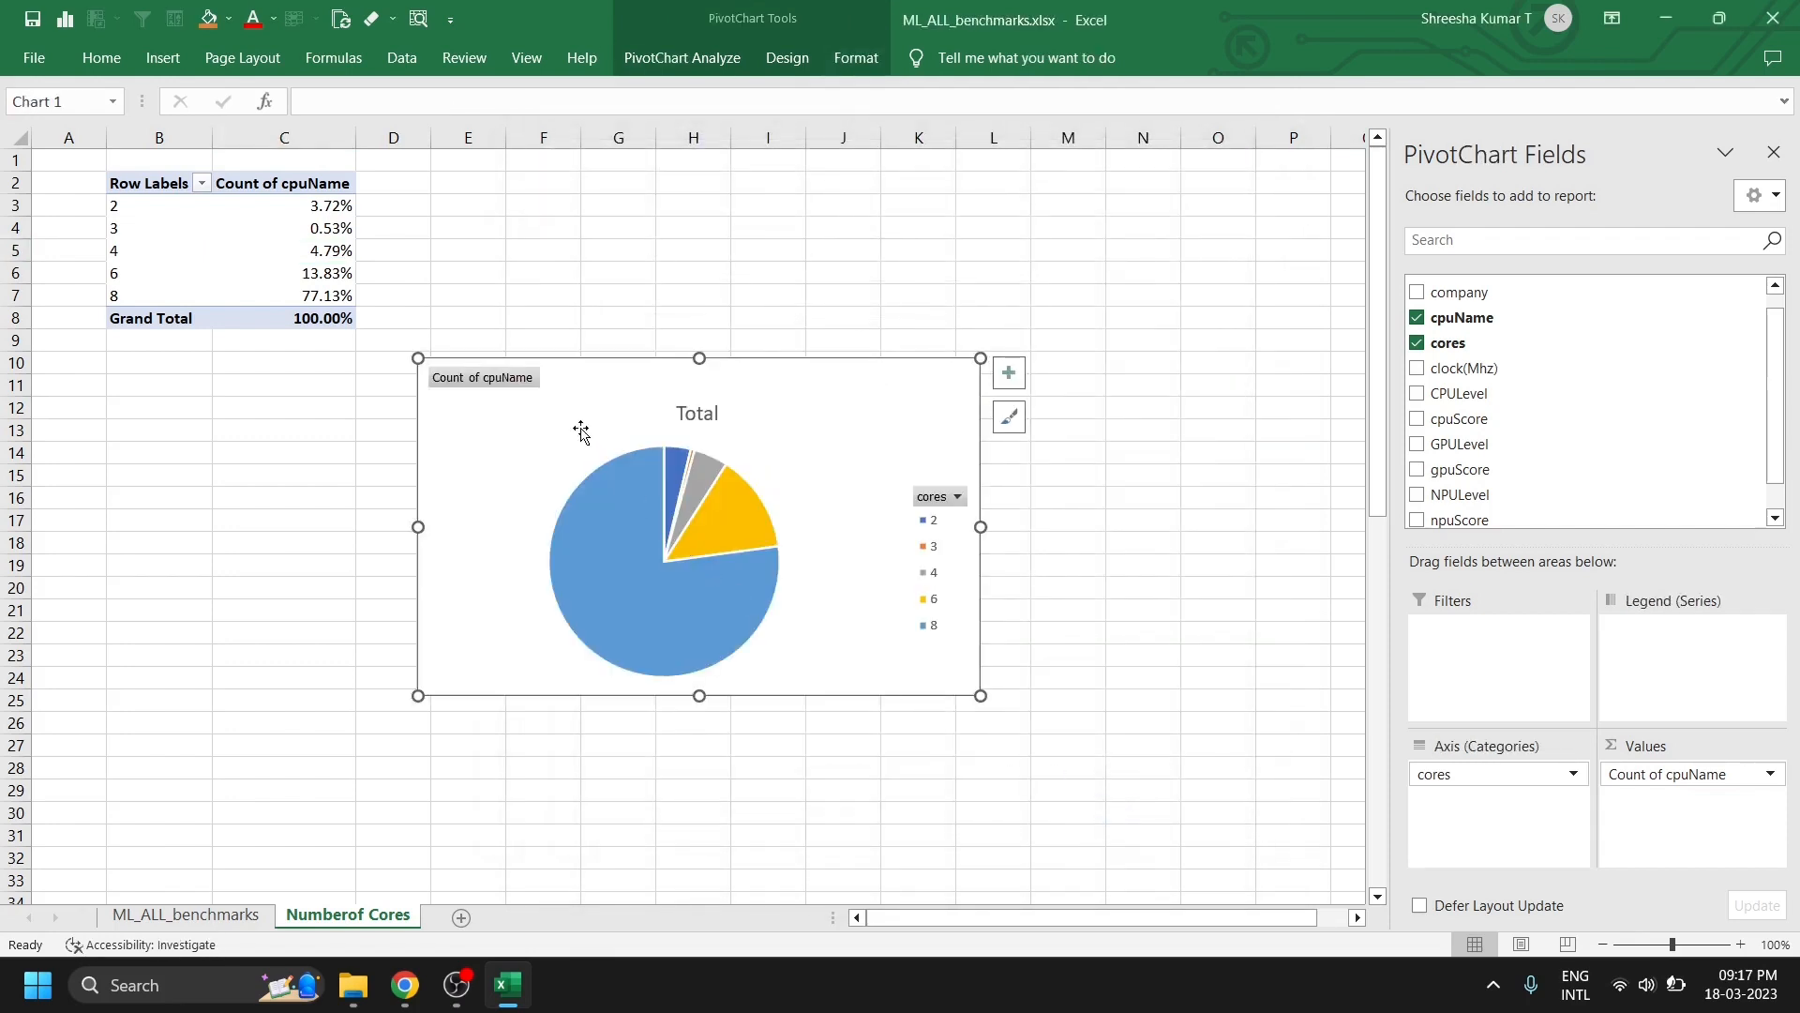
- Hide all field buttons on the pie PivotChart
click(509, 382)
right_click(508, 381)
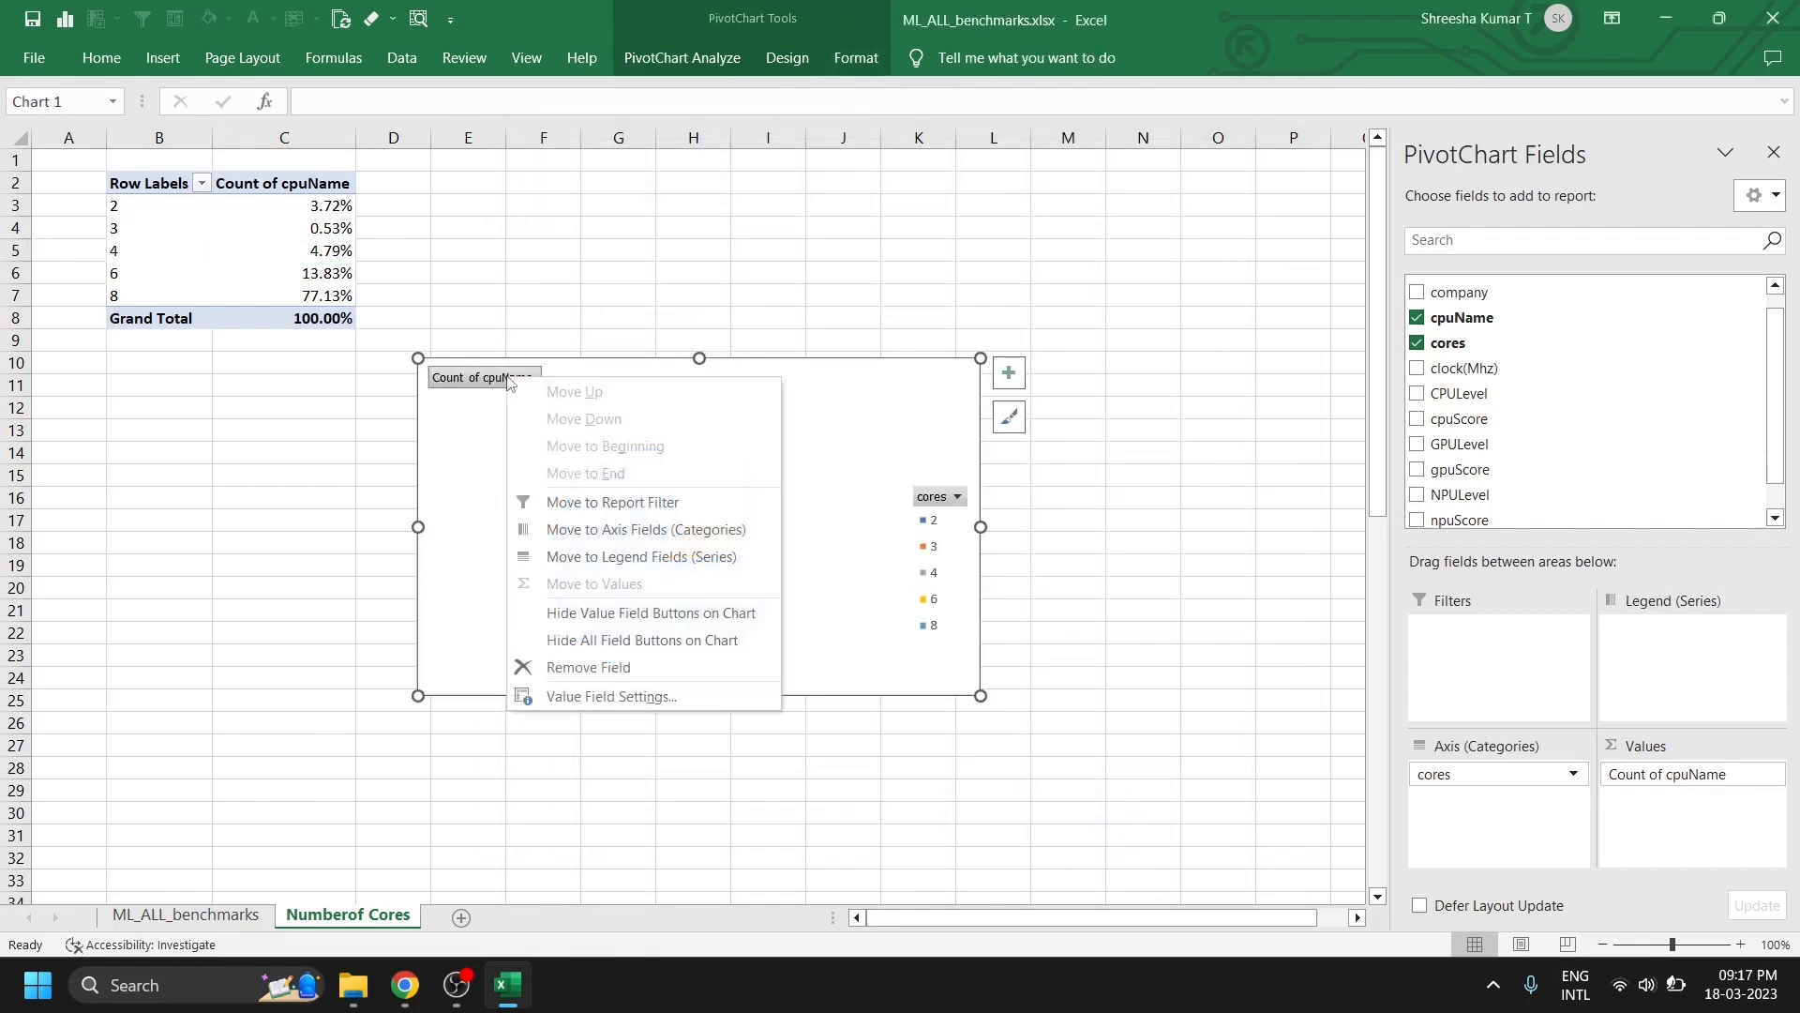
click(855, 407)
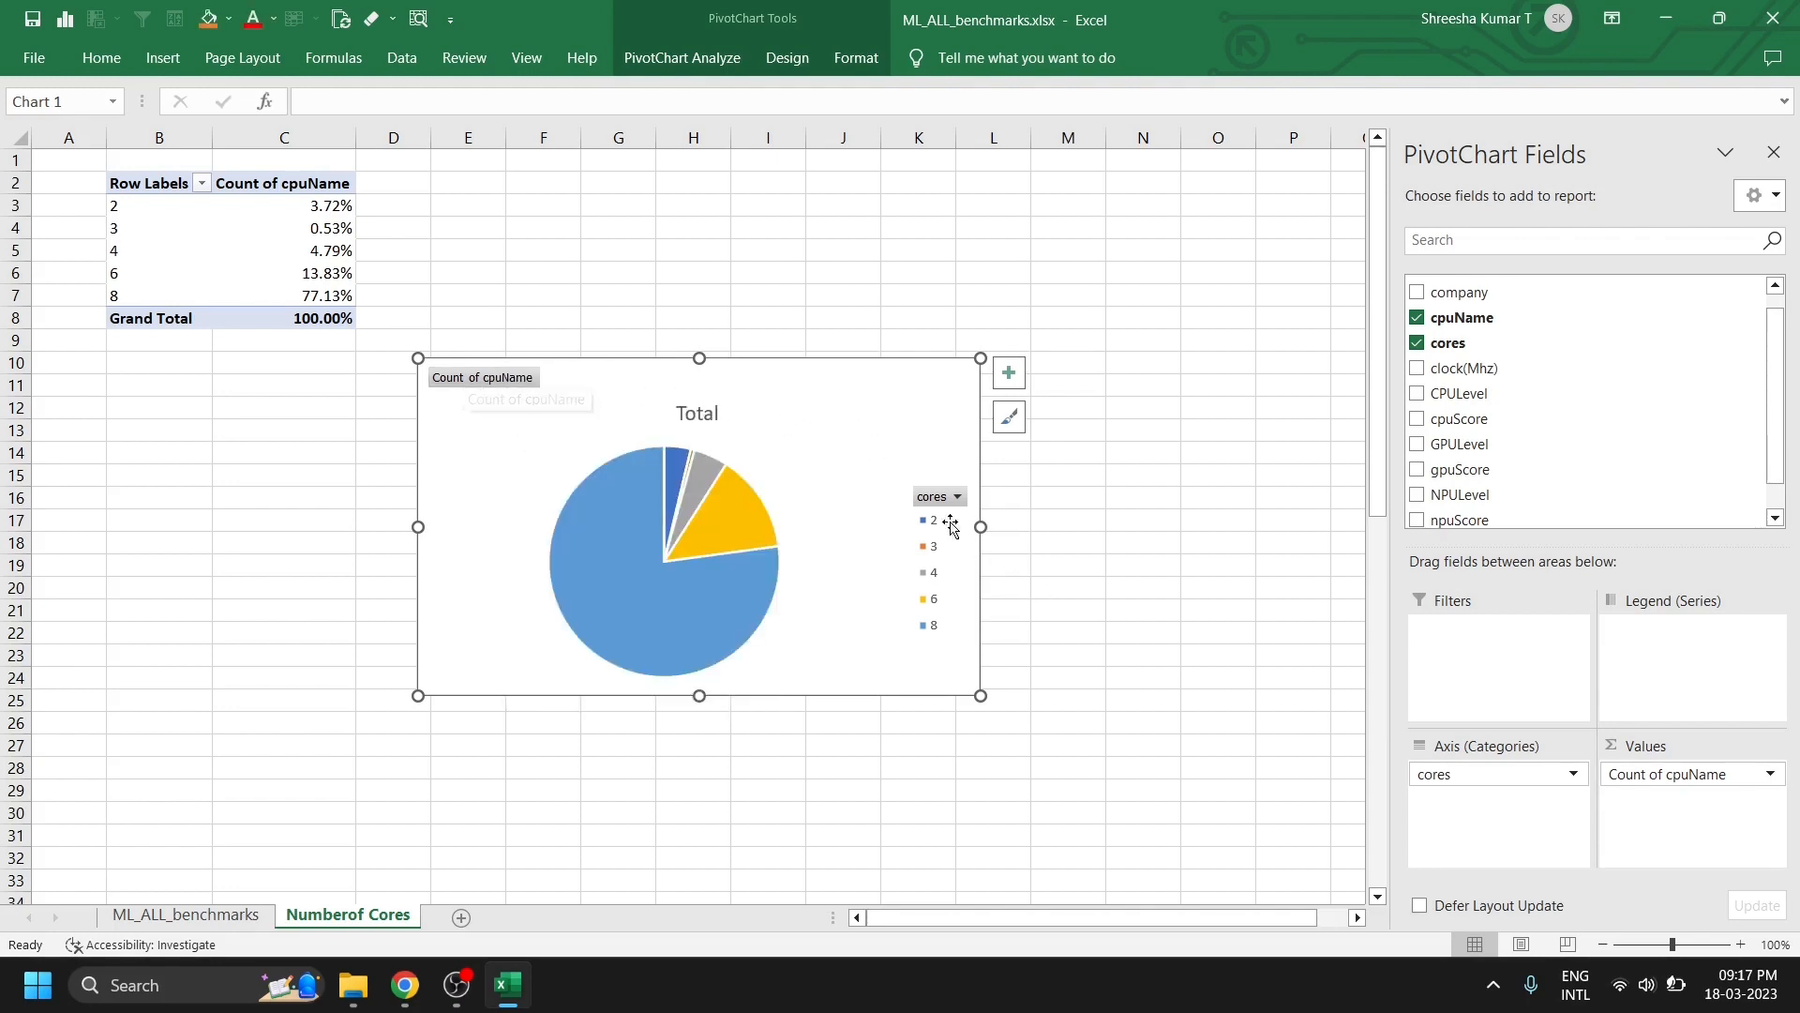
right_click(508, 380)
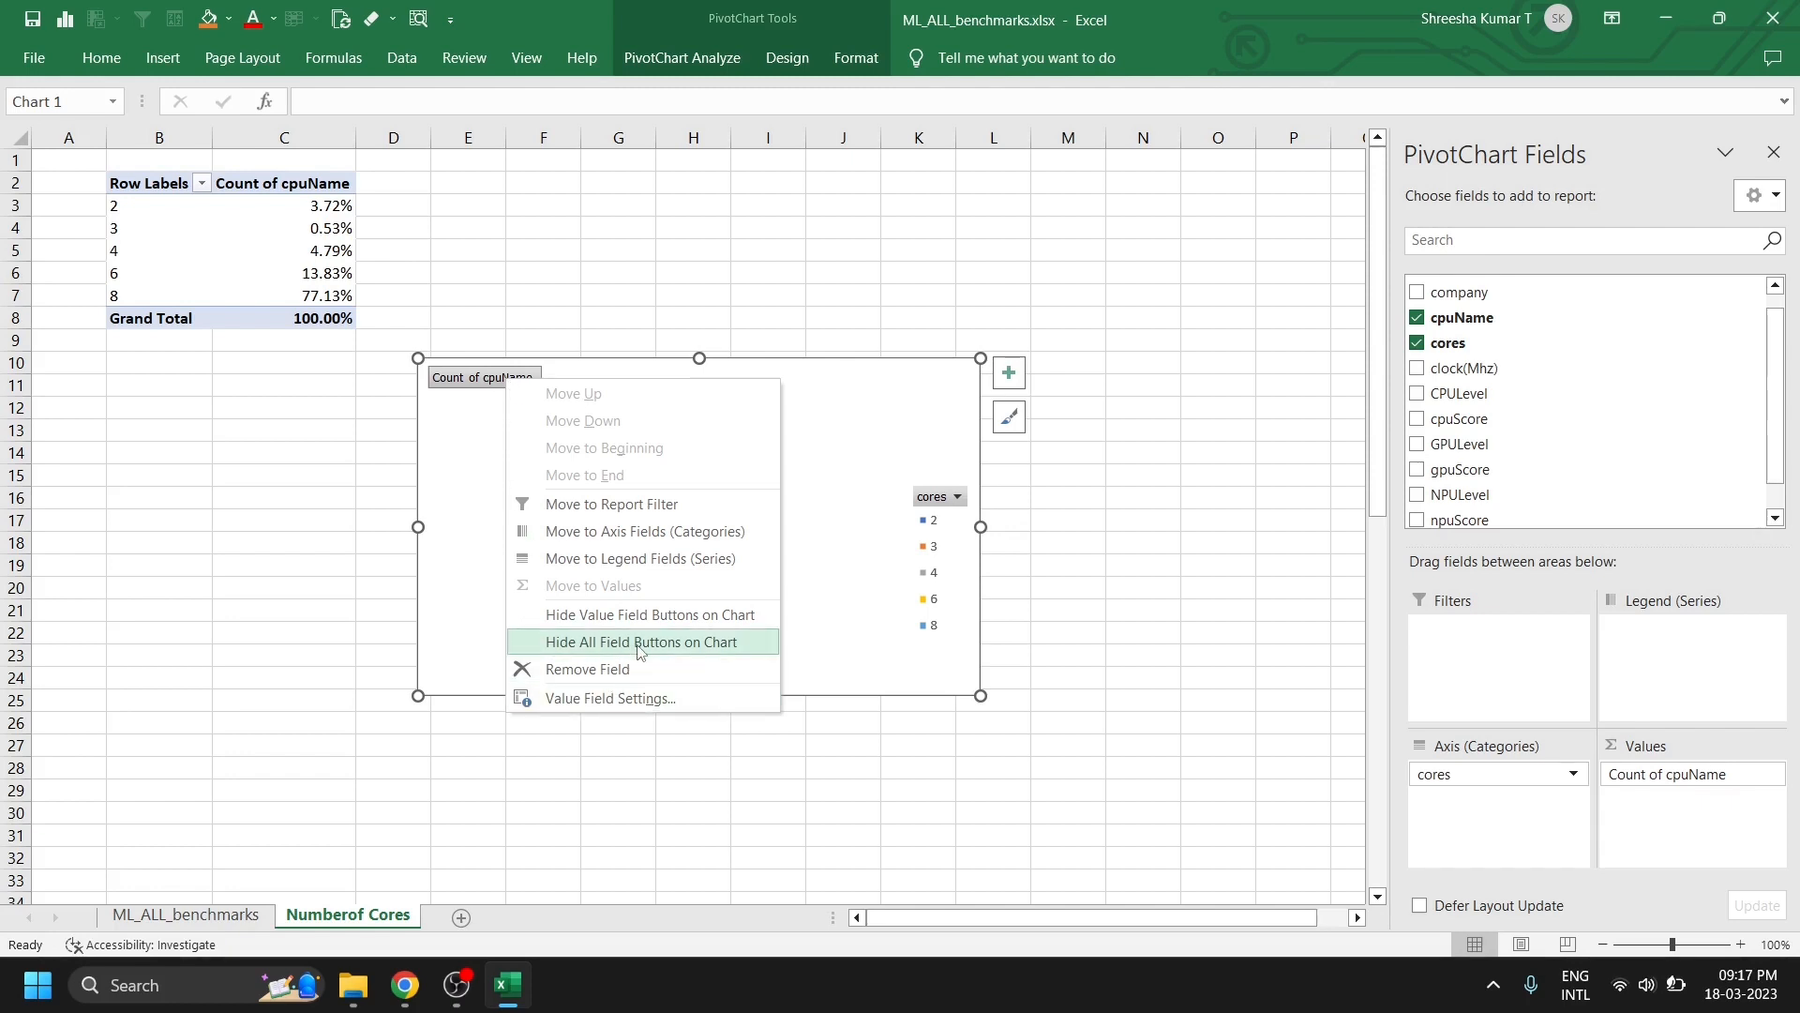
click(640, 642)
- Widen the pie chart's legend so its entries sit in two columns, and close the PivotChart Fields and Format Legend panes
double_click(928, 563)
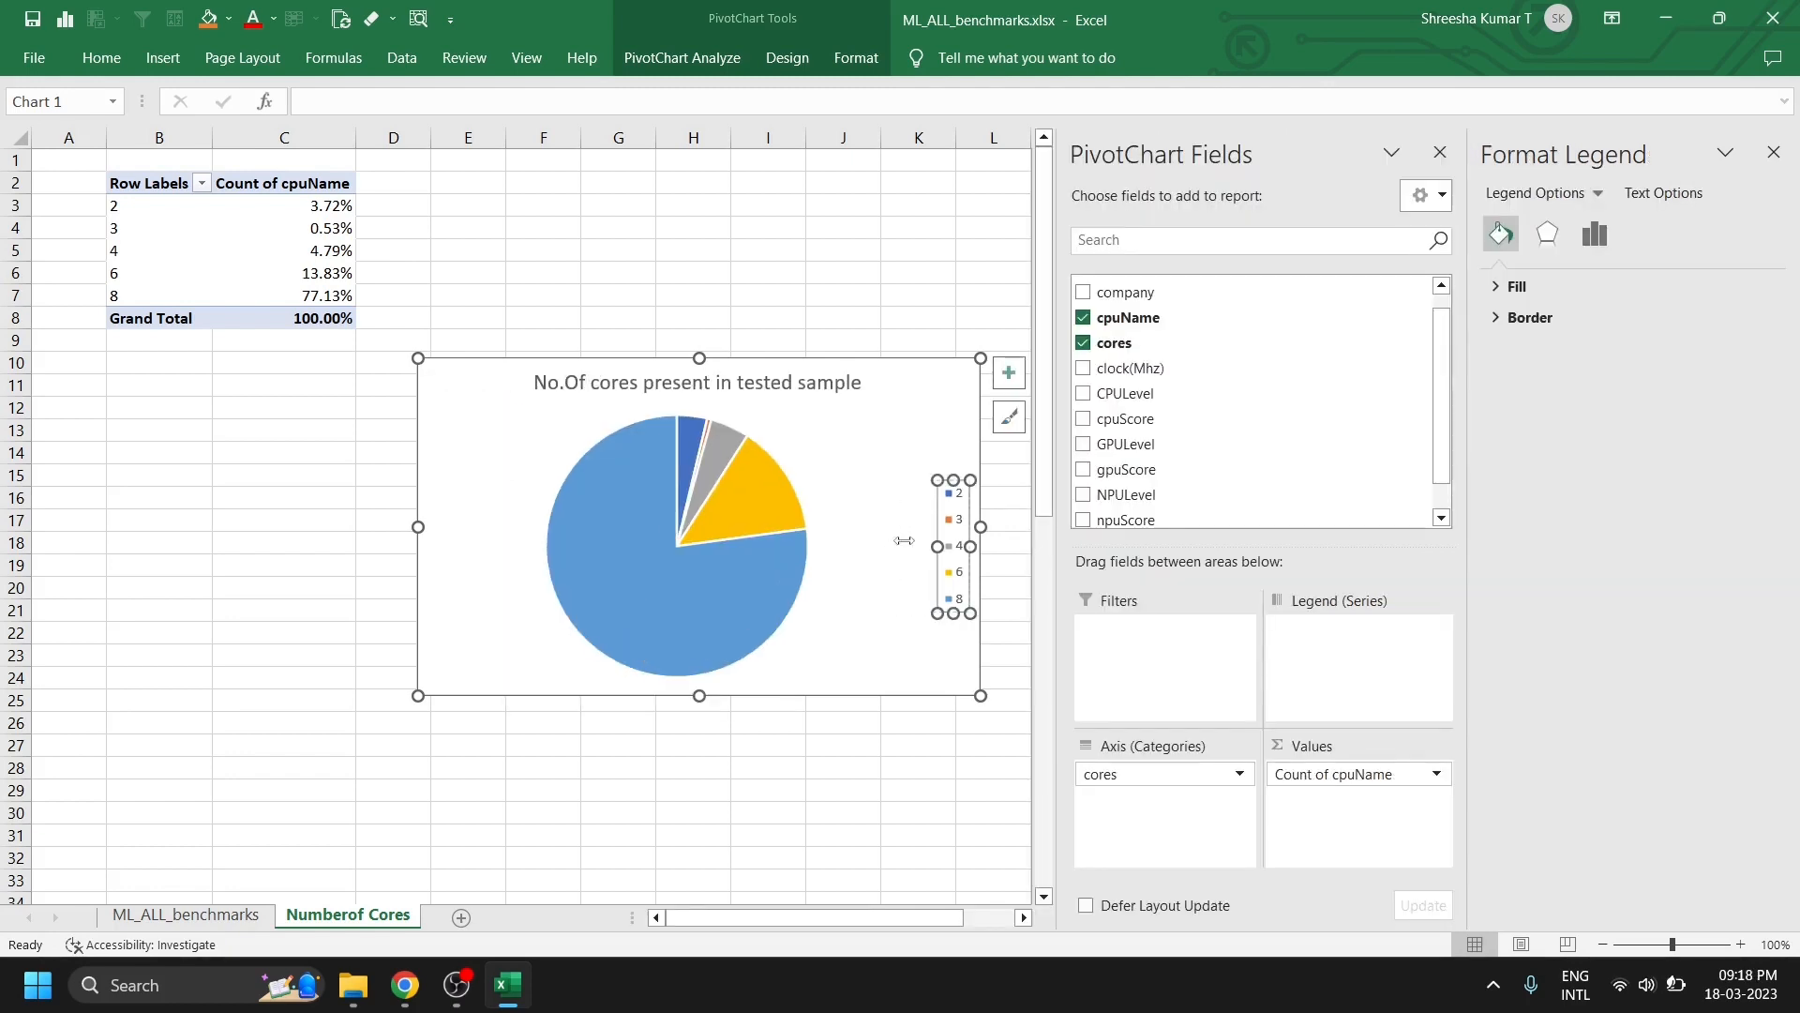
click(1440, 153)
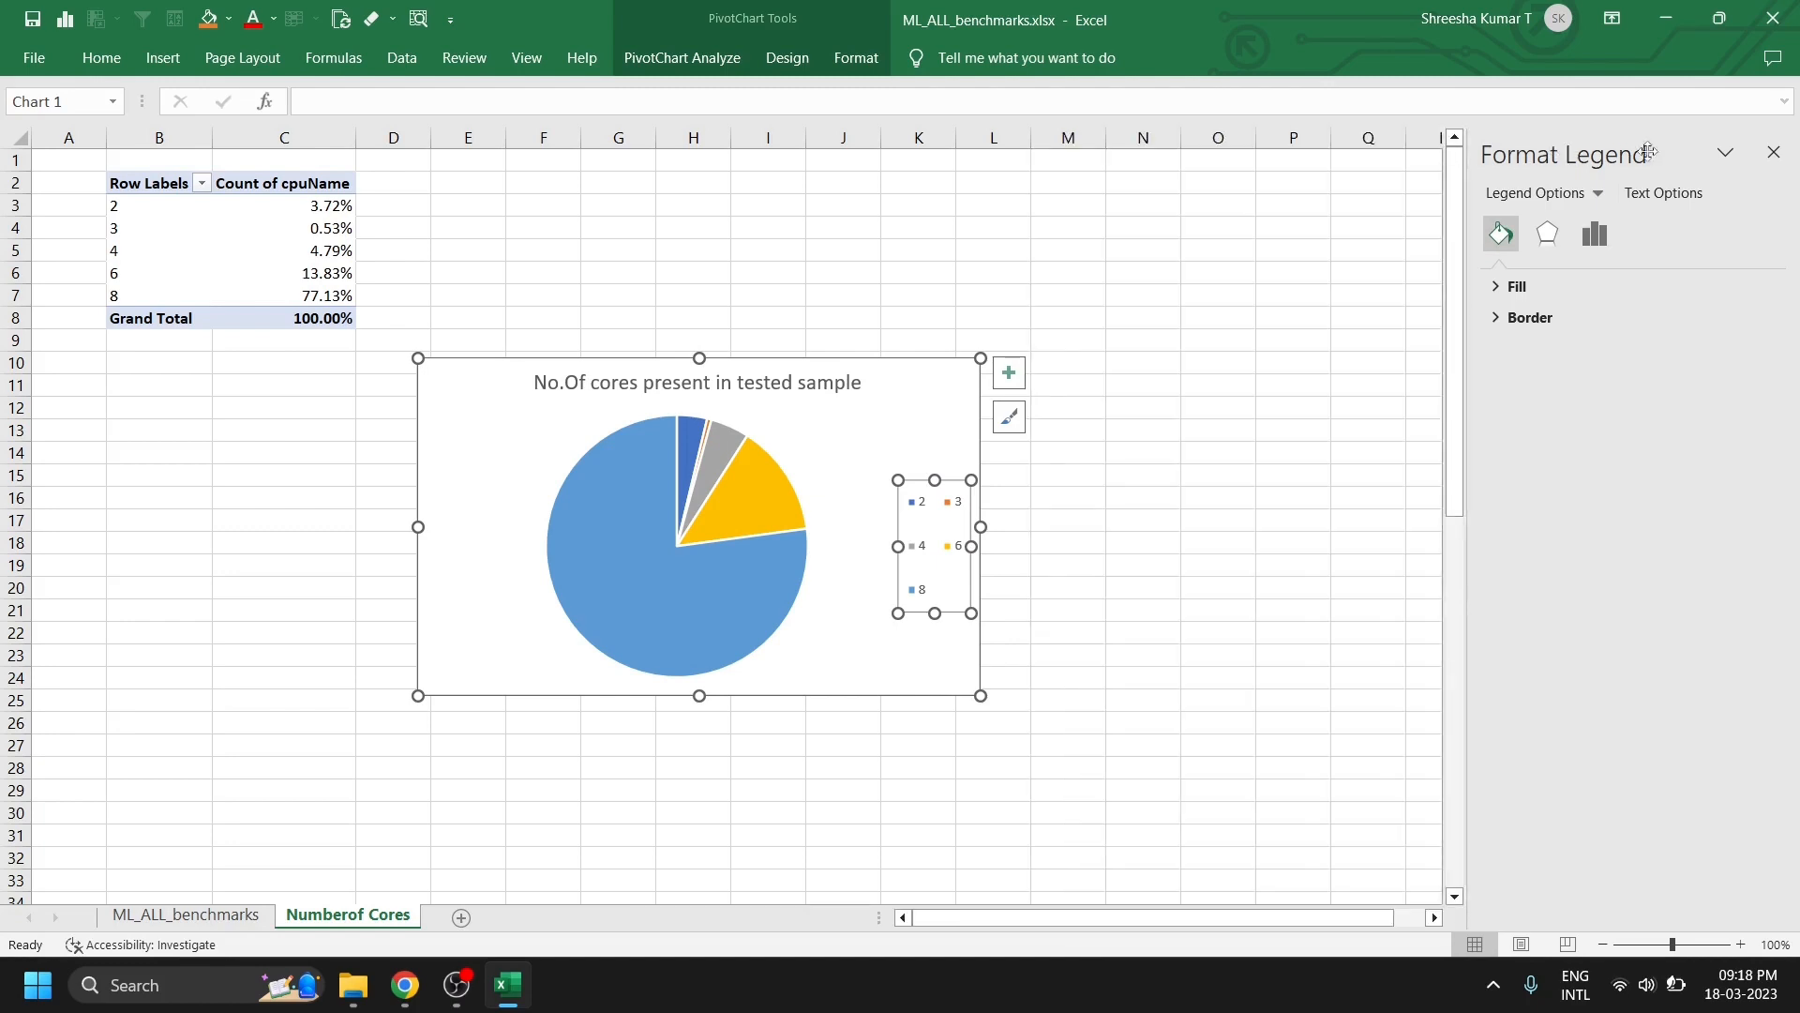
click(1773, 153)
click(1050, 617)
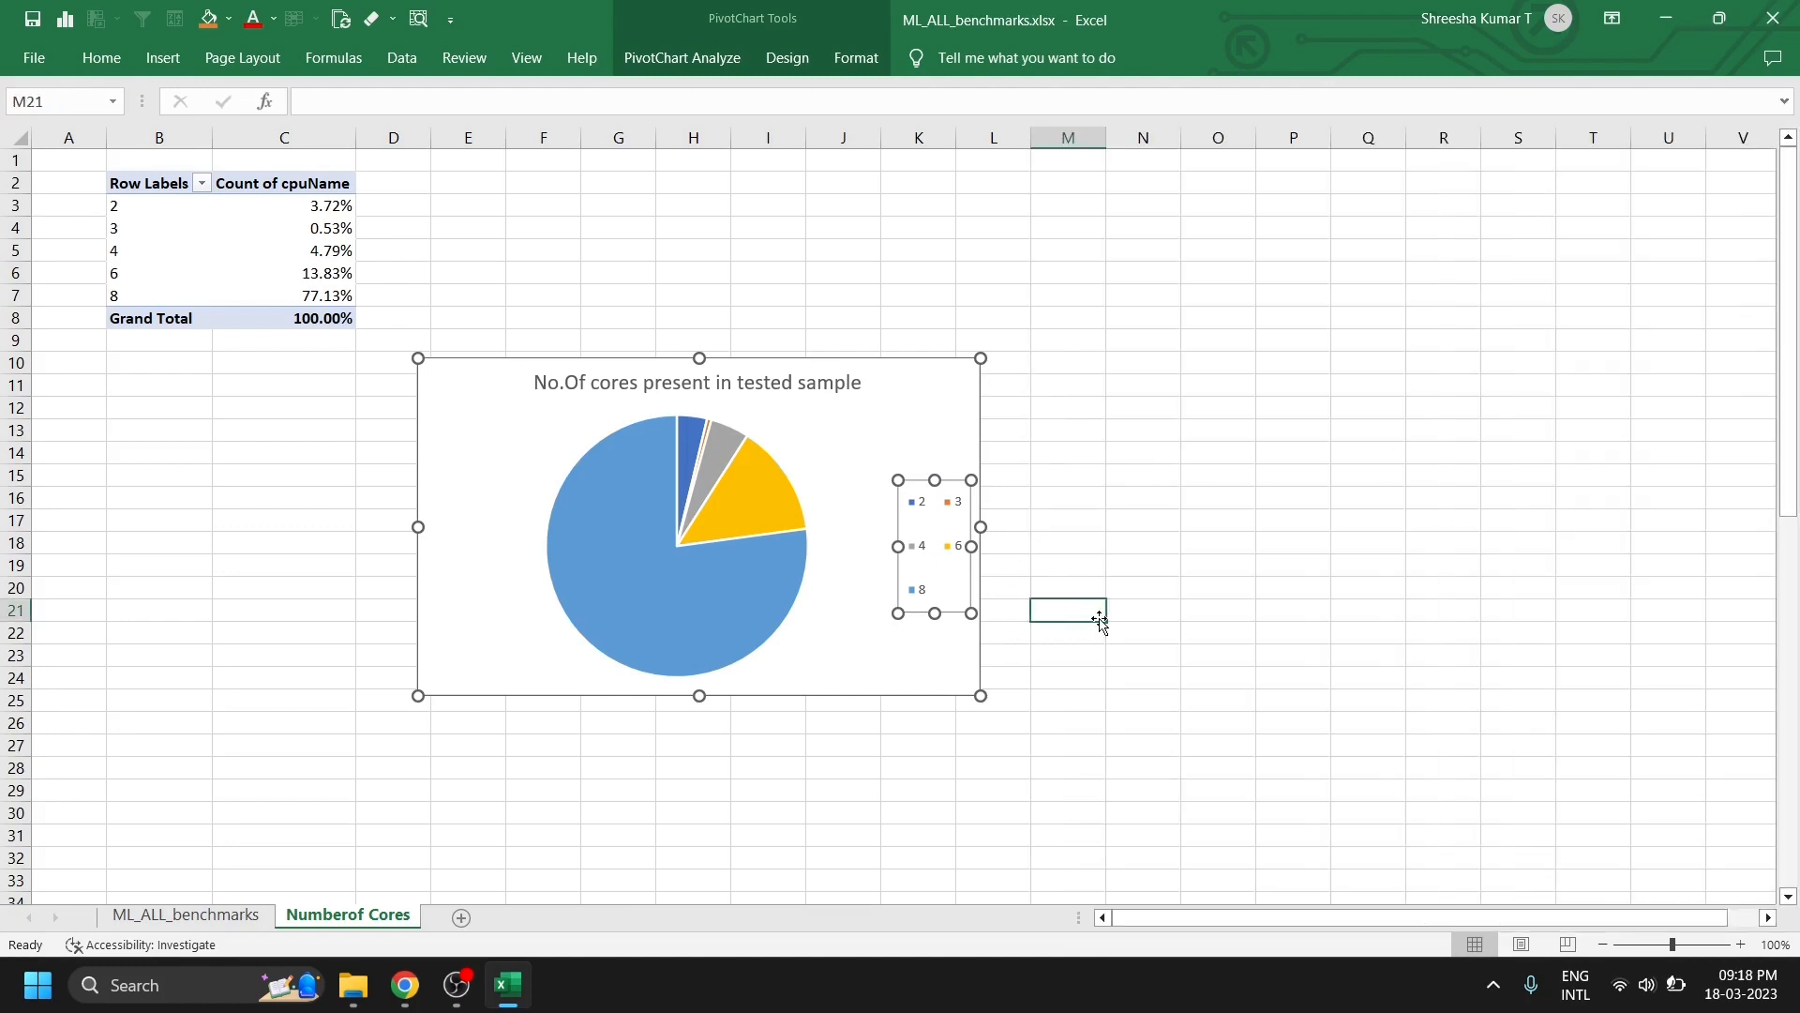
click(926, 488)
click(927, 484)
- Add data labels to the slices of the pie chart
click(622, 591)
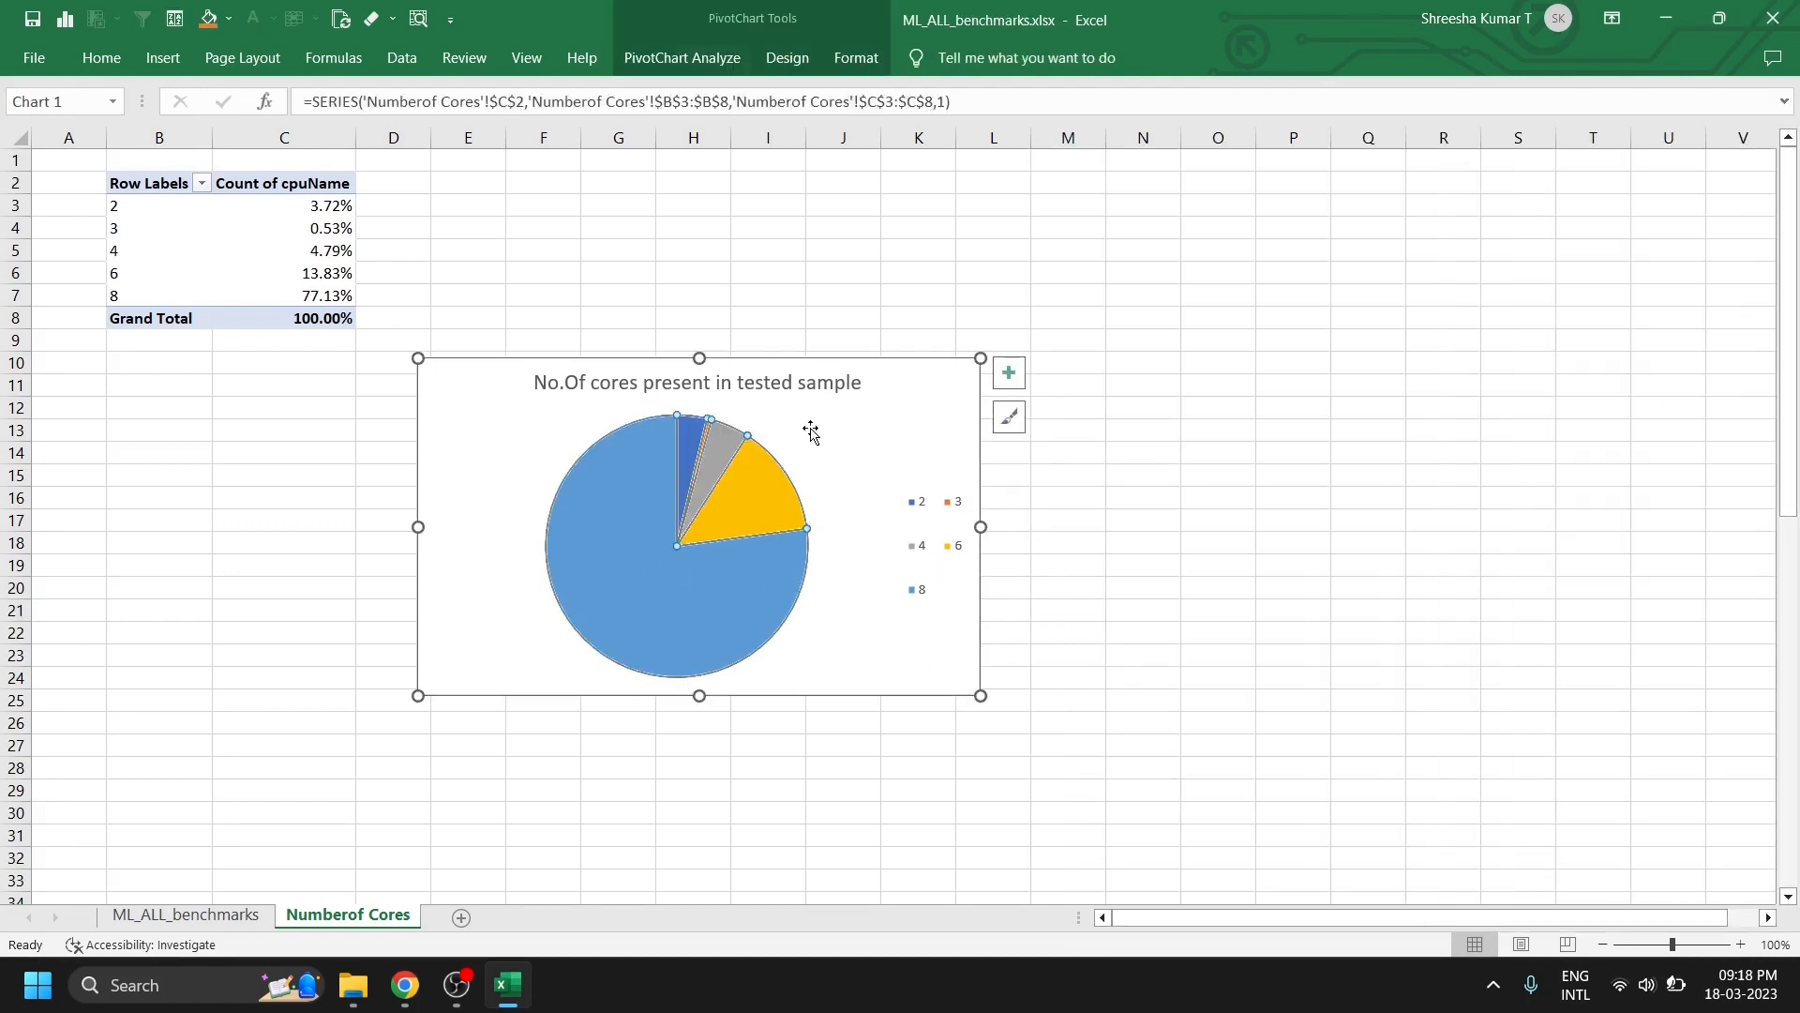
click(835, 446)
click(633, 516)
click(1009, 372)
click(1062, 427)
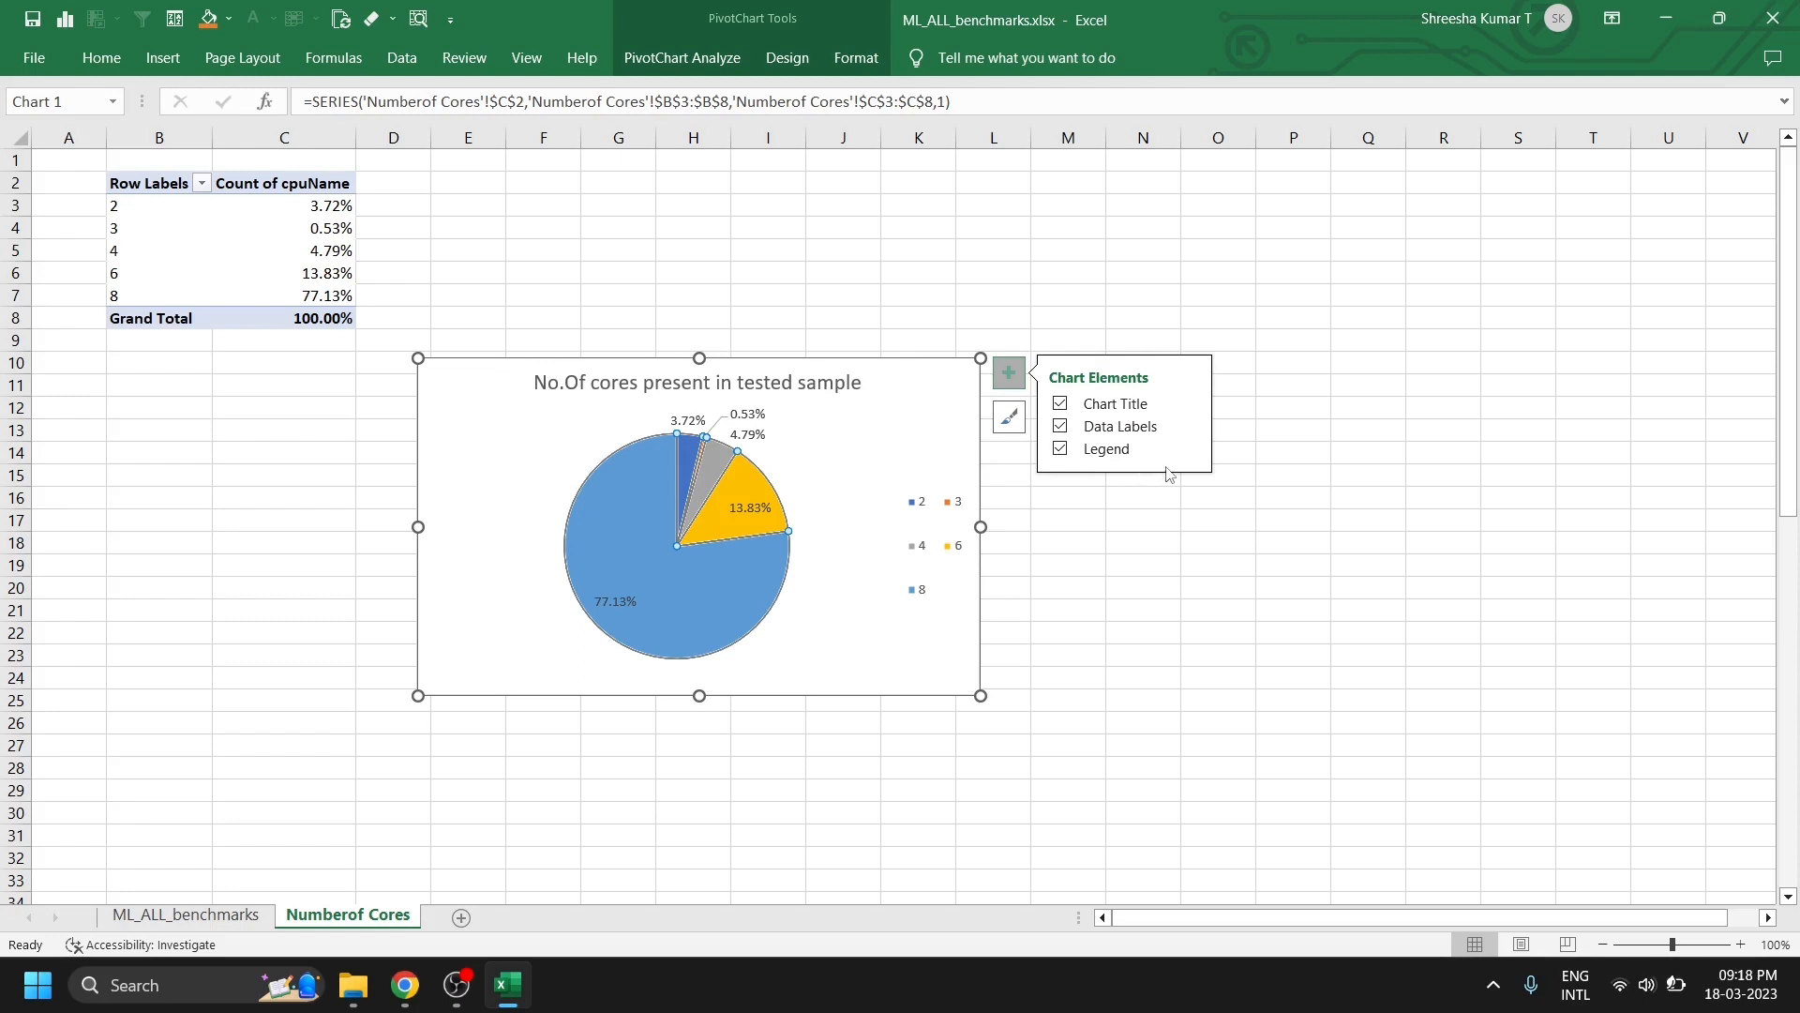
click(1173, 616)
- Apply the dark chart design Style 7 to the pie PivotChart of core counts
click(543, 481)
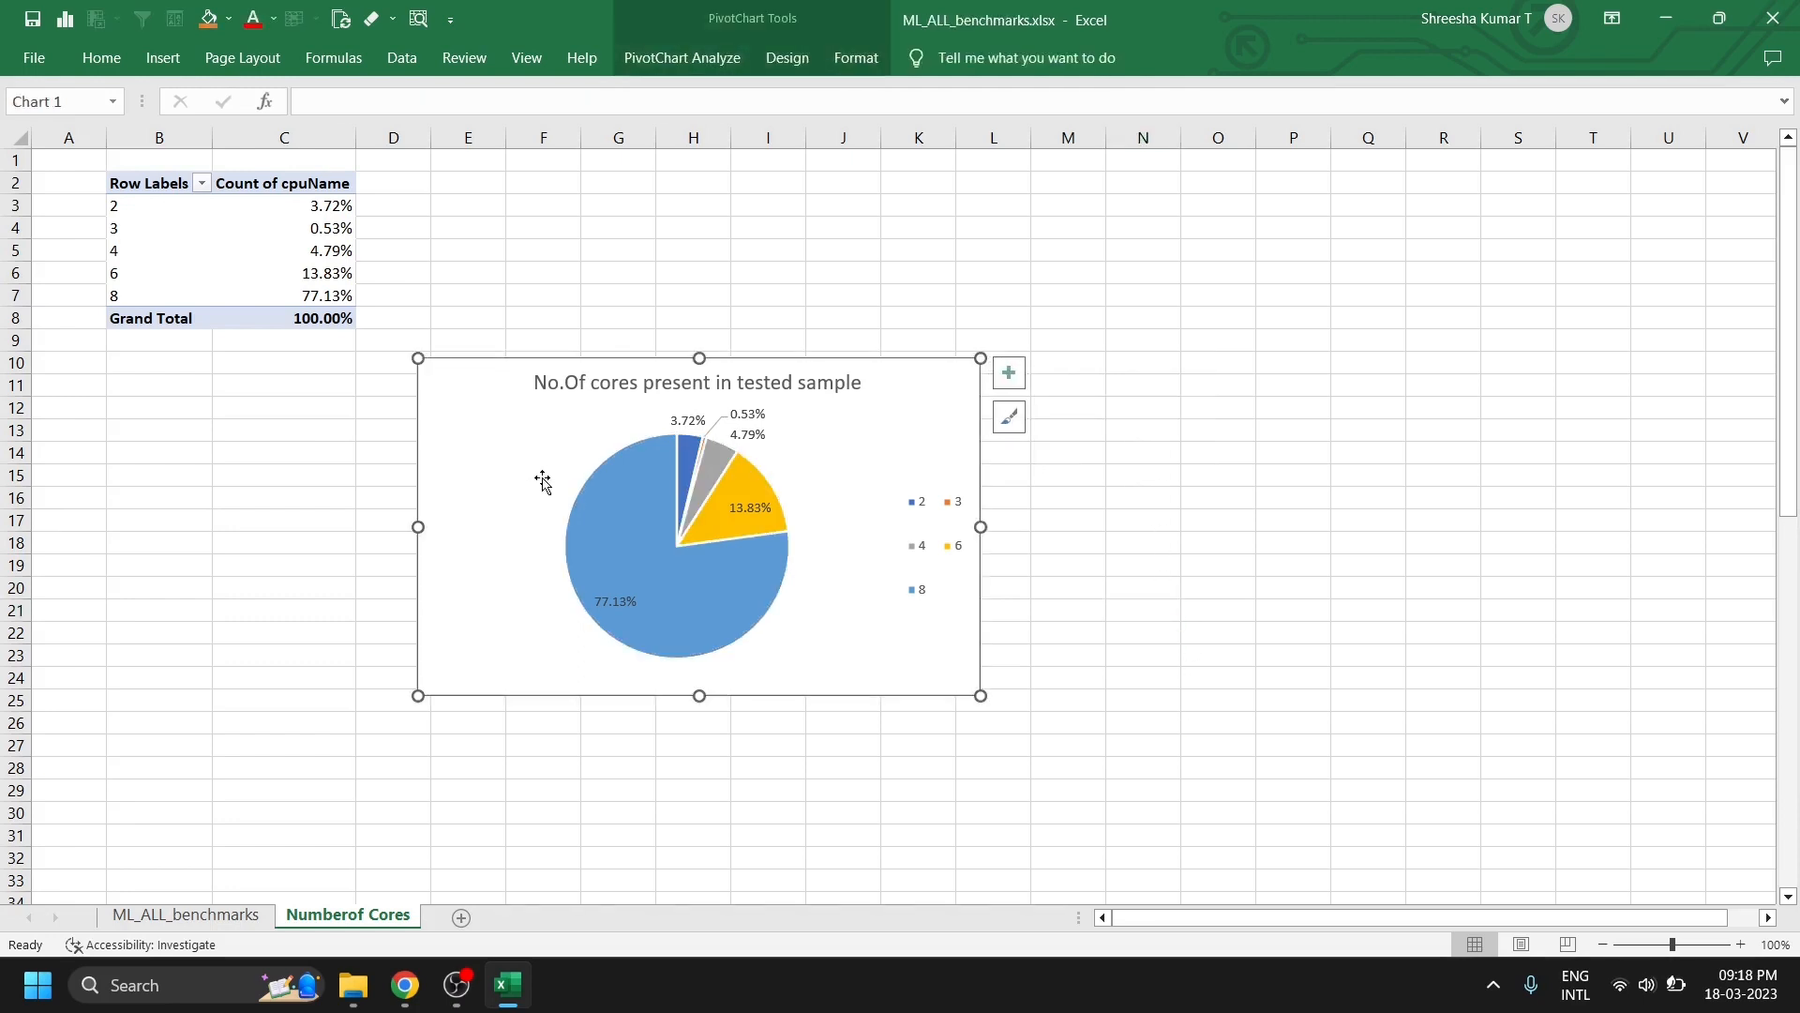
click(778, 62)
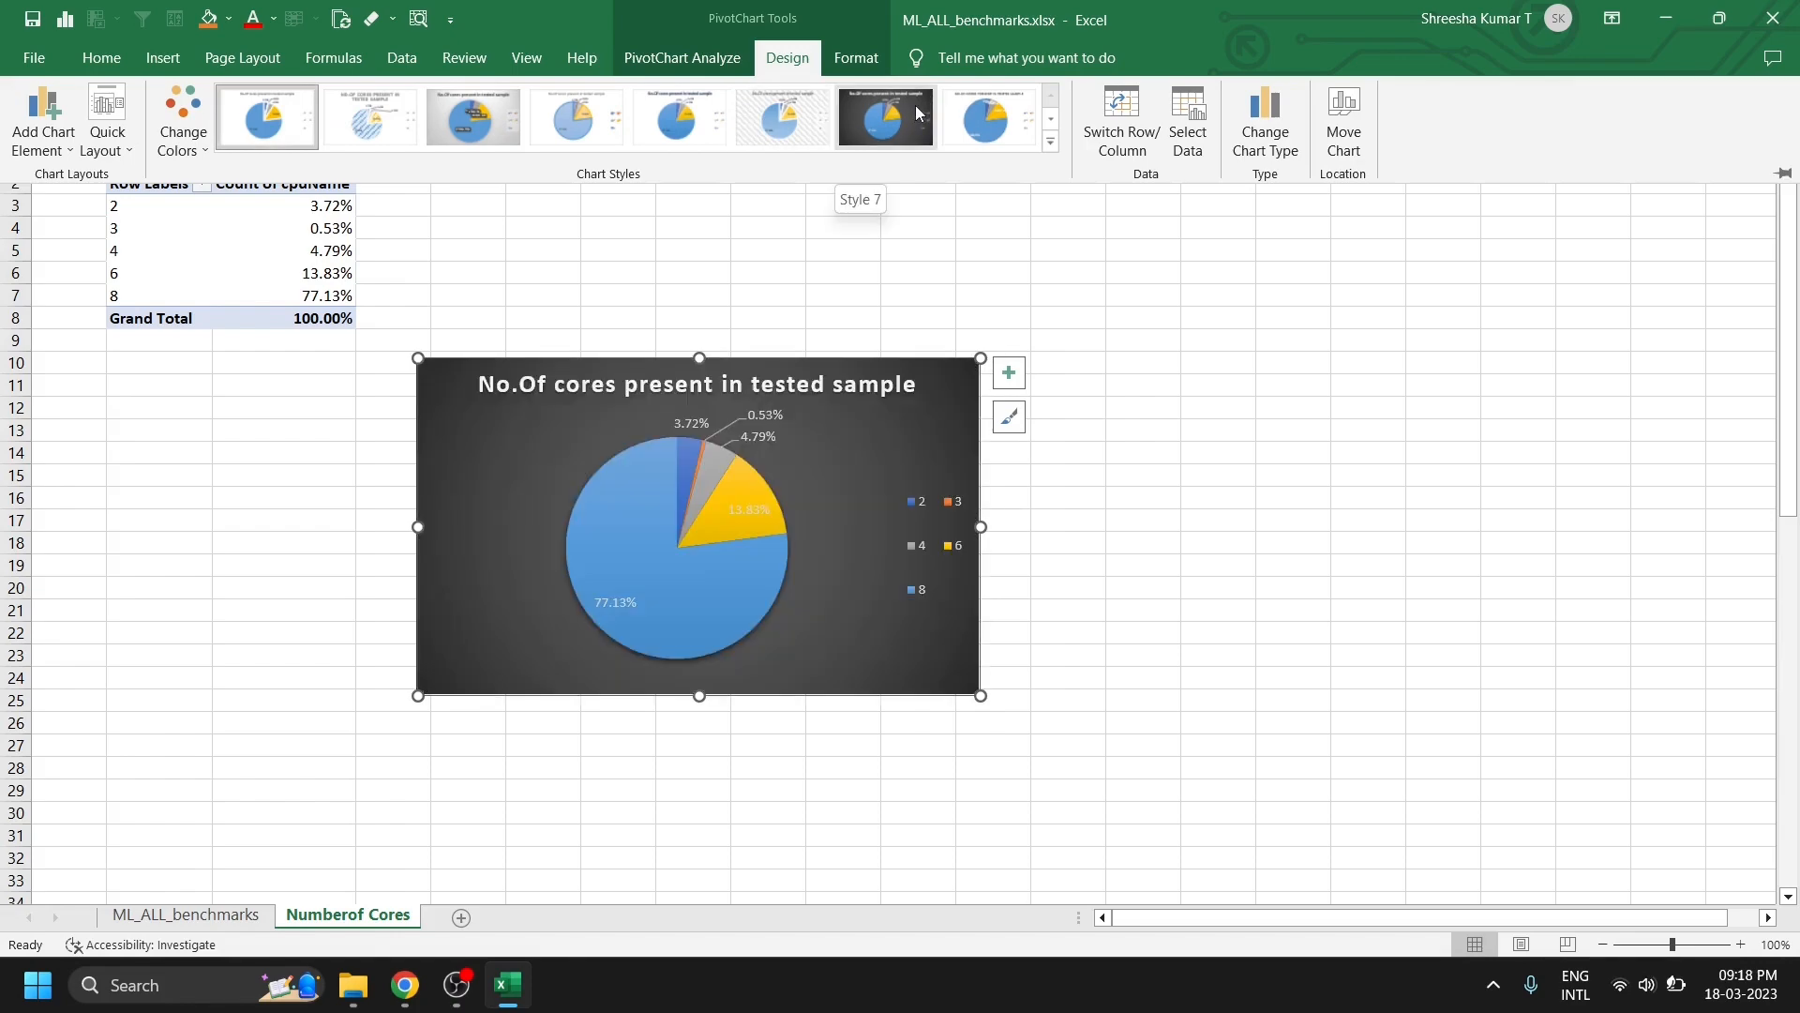
click(915, 105)
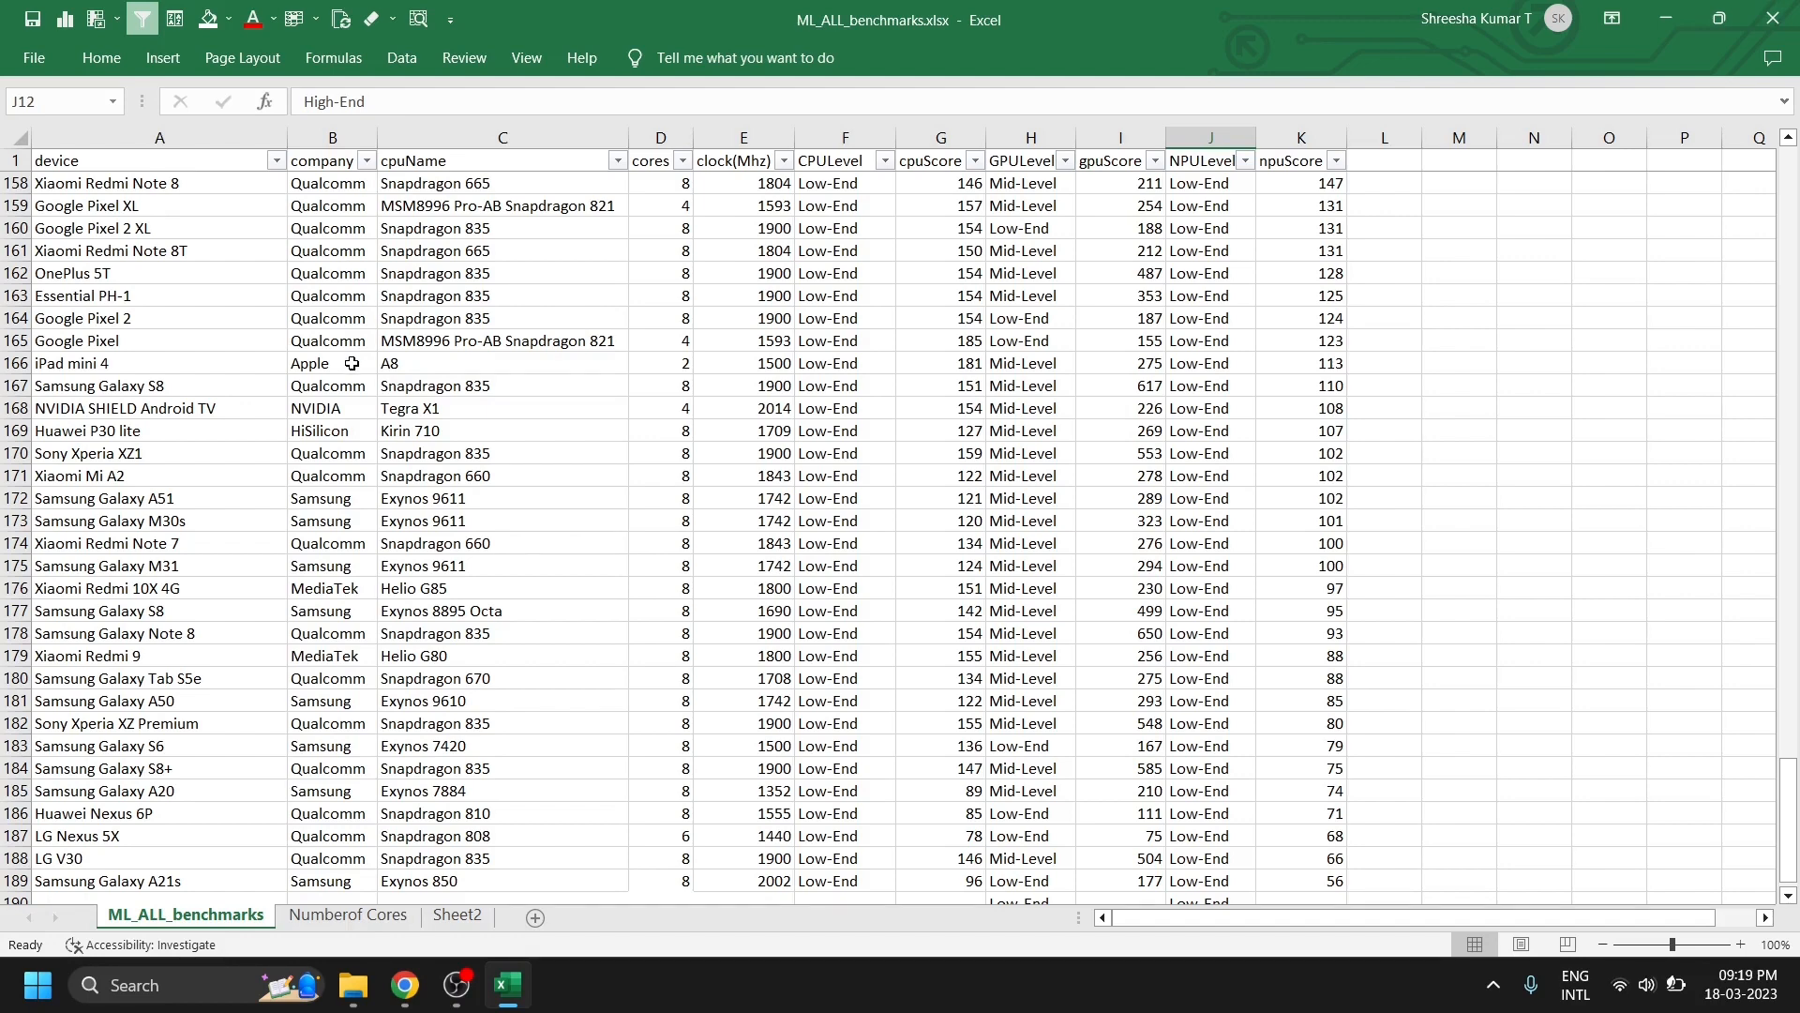
- Rename Sheet2 as Brandwise_Tested_sample
double_click(457, 915)
text(Brandwise)
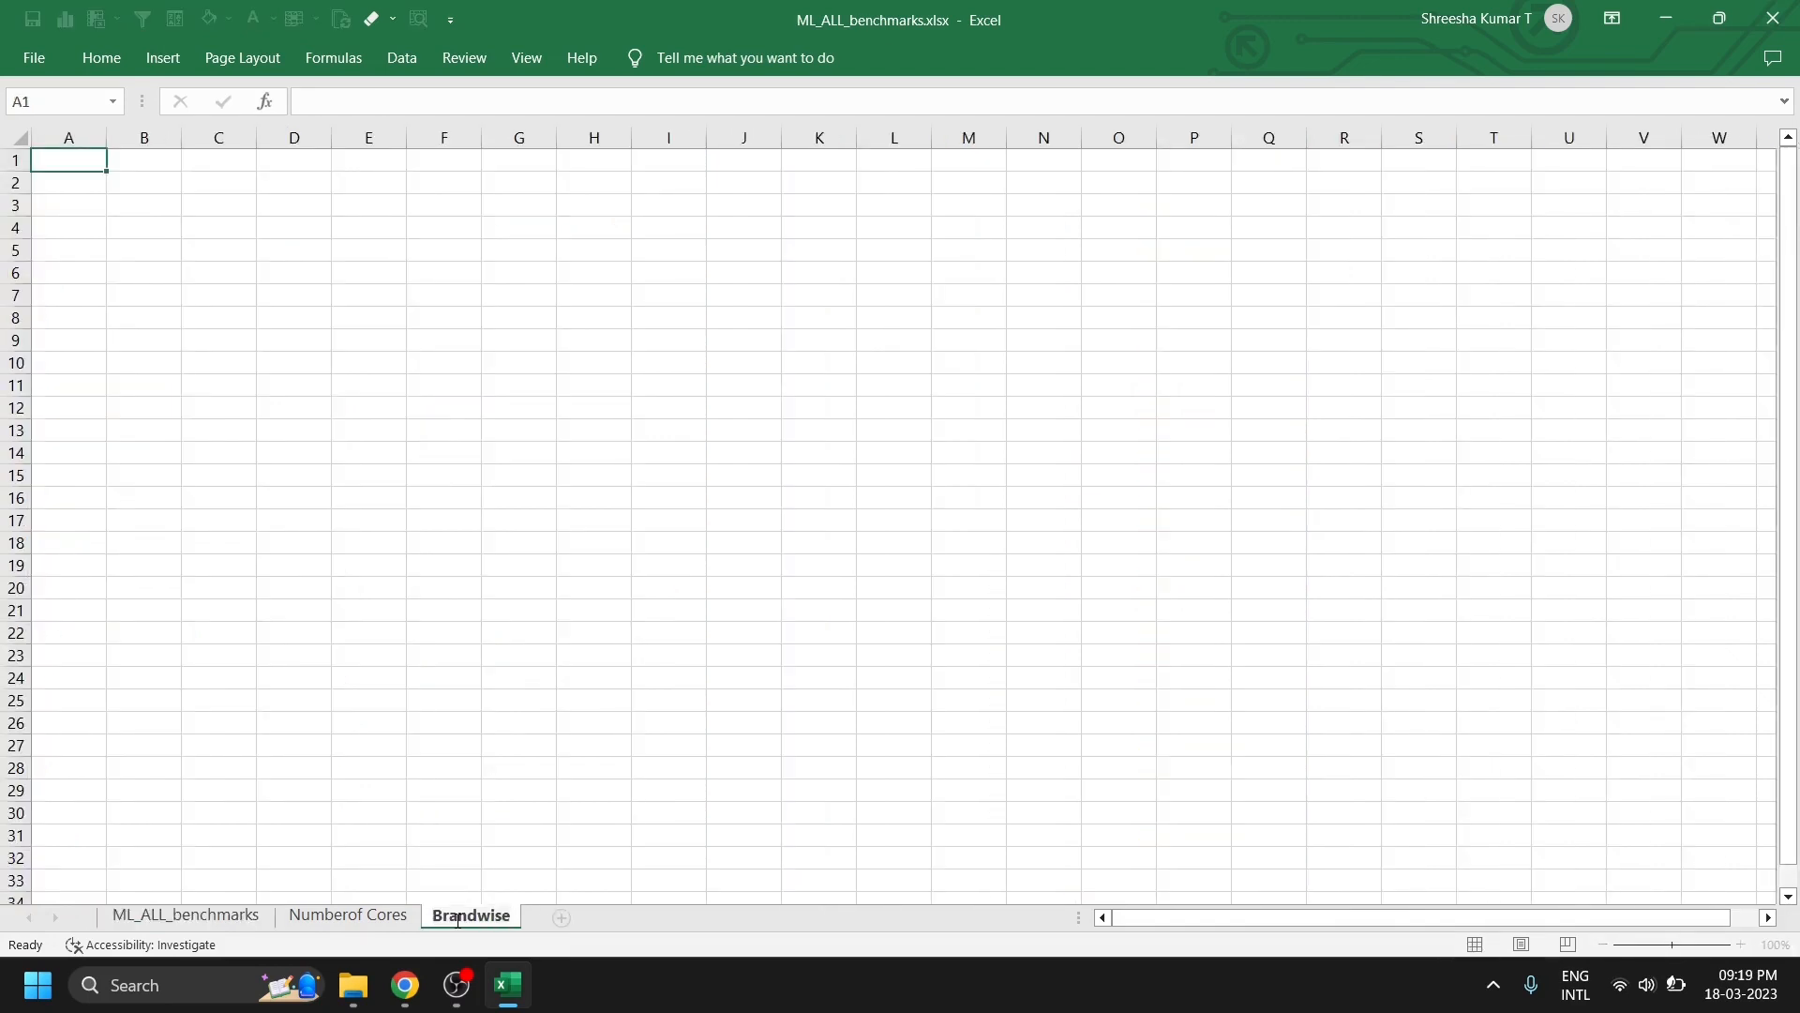
text(Tested sa)
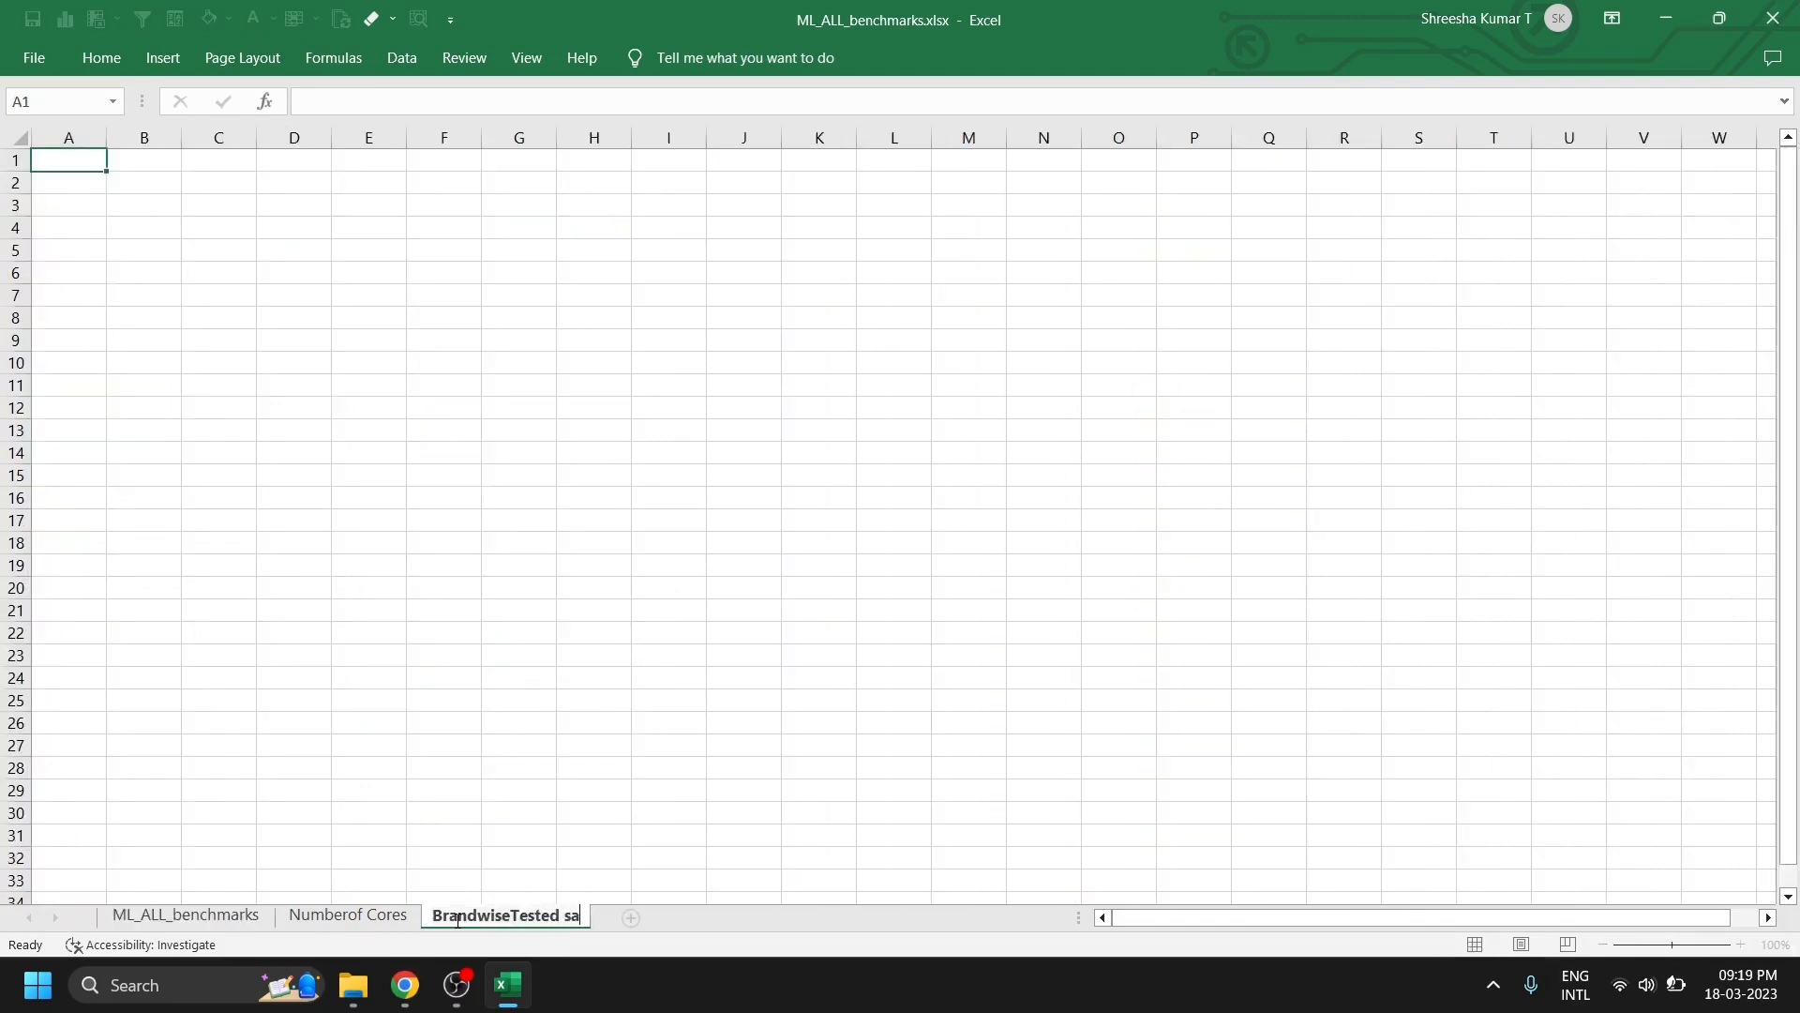
text(mple)
click(510, 908)
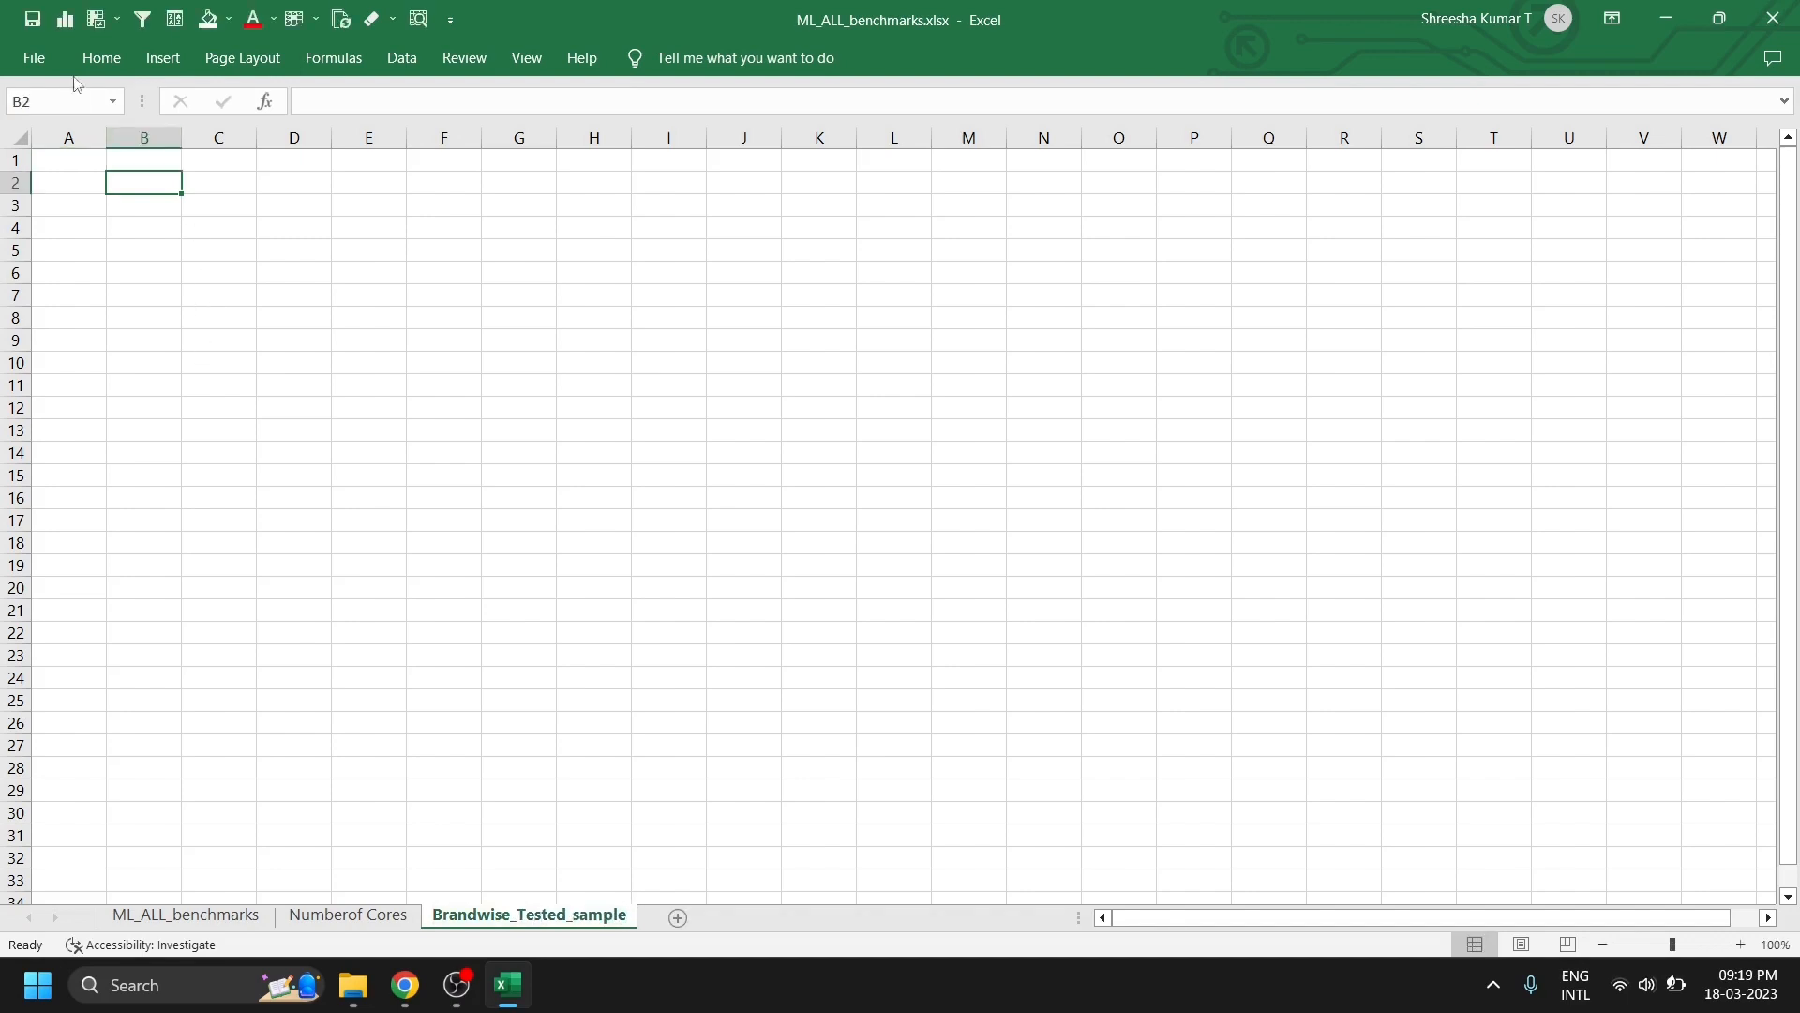
- Insert a PivotTable from range A1:K189 of the ML_ALL_benchmarks sheet, placed at cell B2 of the Brandwise_Tested_sample sheet
click(163, 59)
click(49, 133)
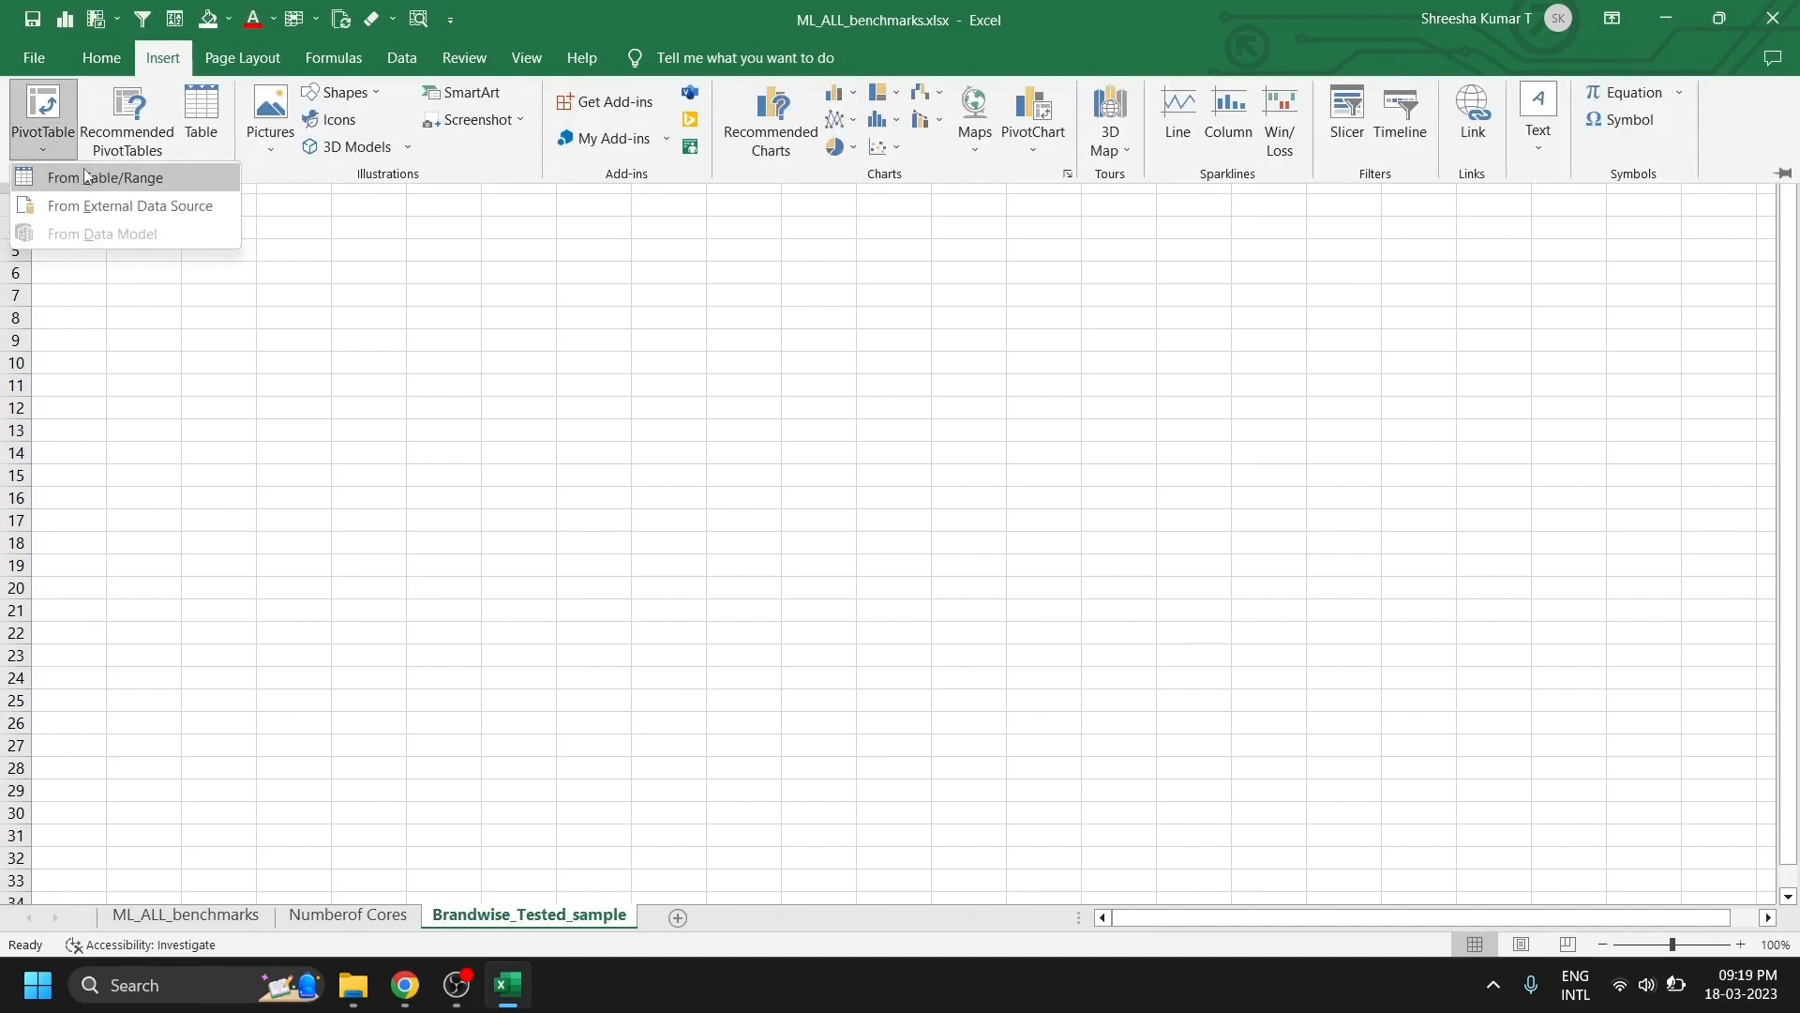
click(82, 169)
click(185, 914)
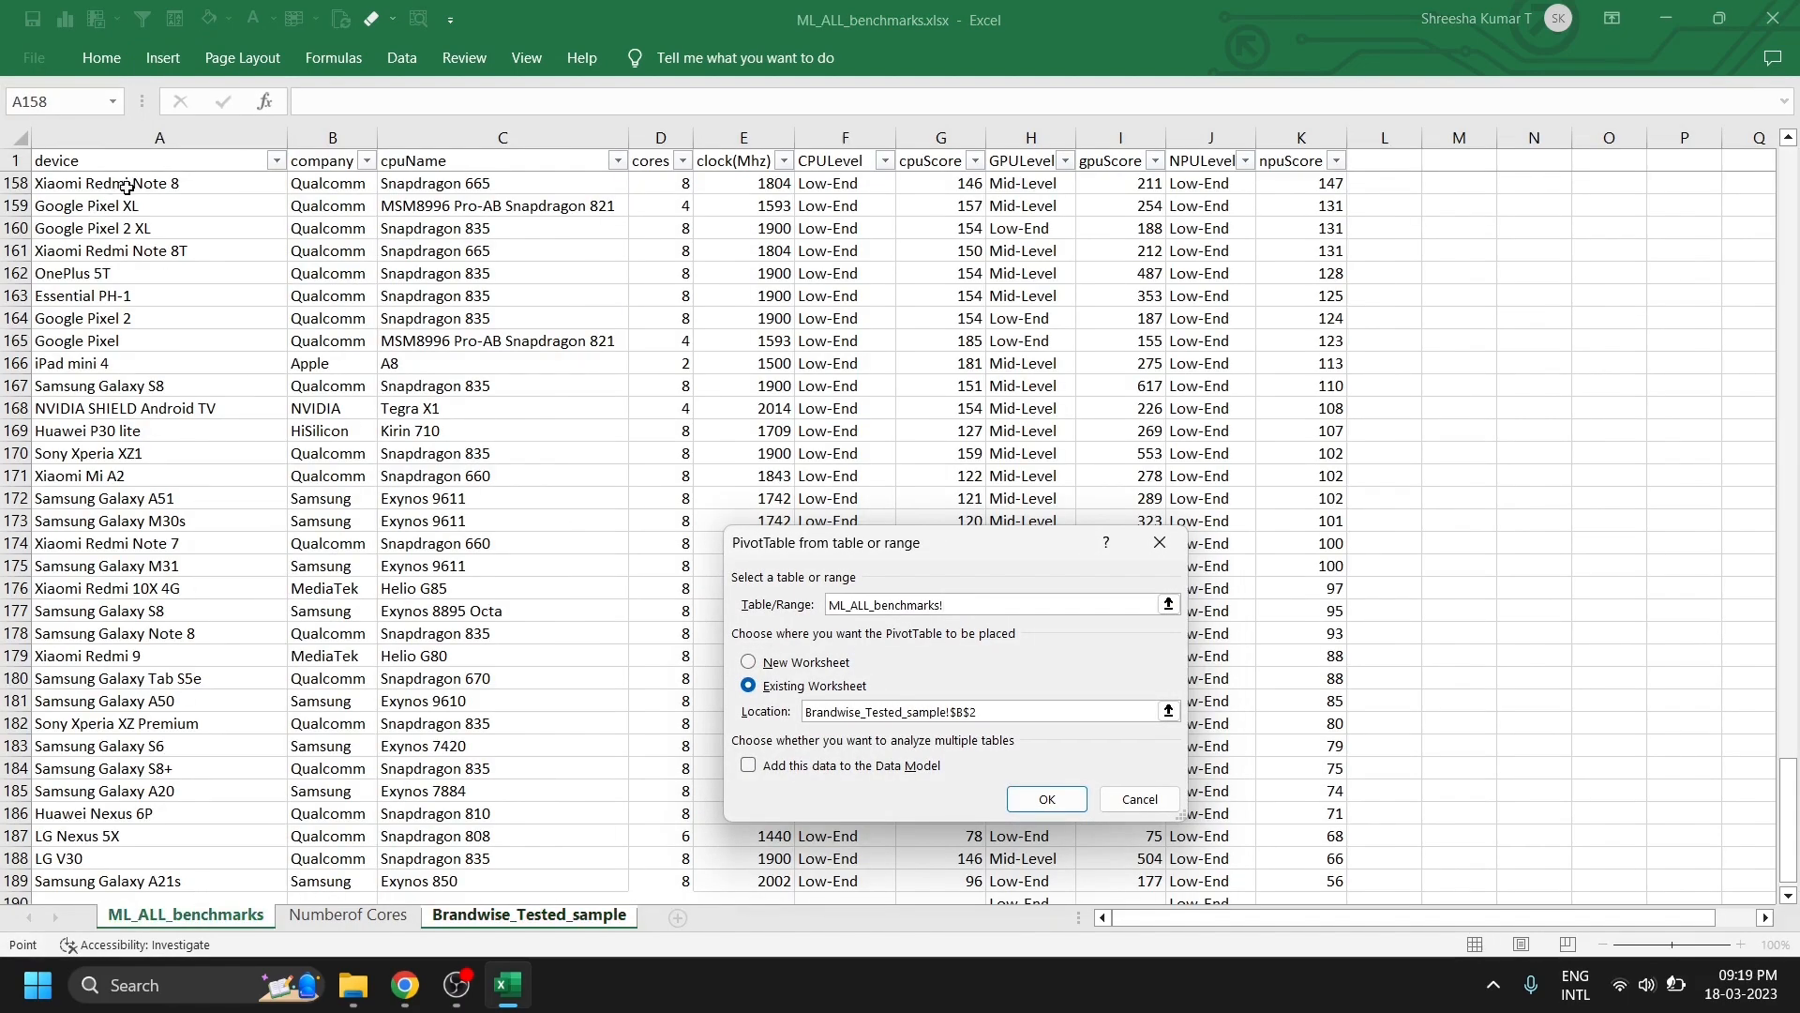
click(156, 166)
key(ctrl+a)
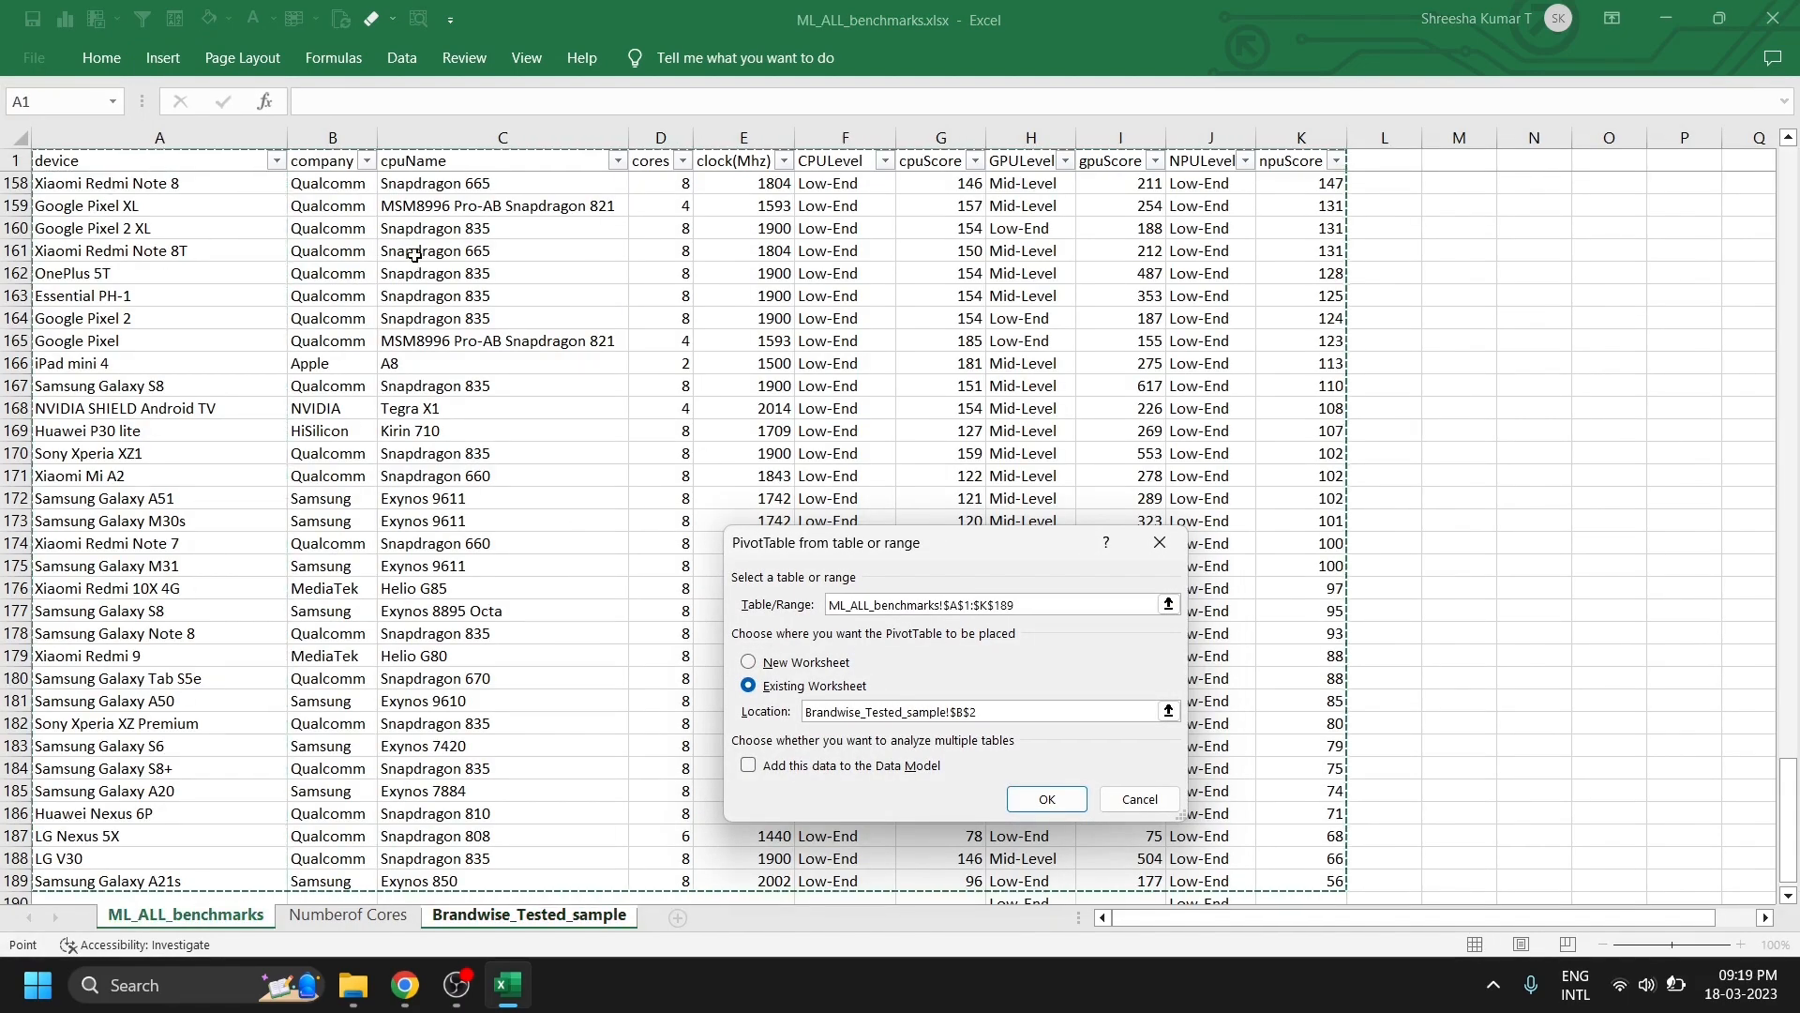
click(1046, 799)
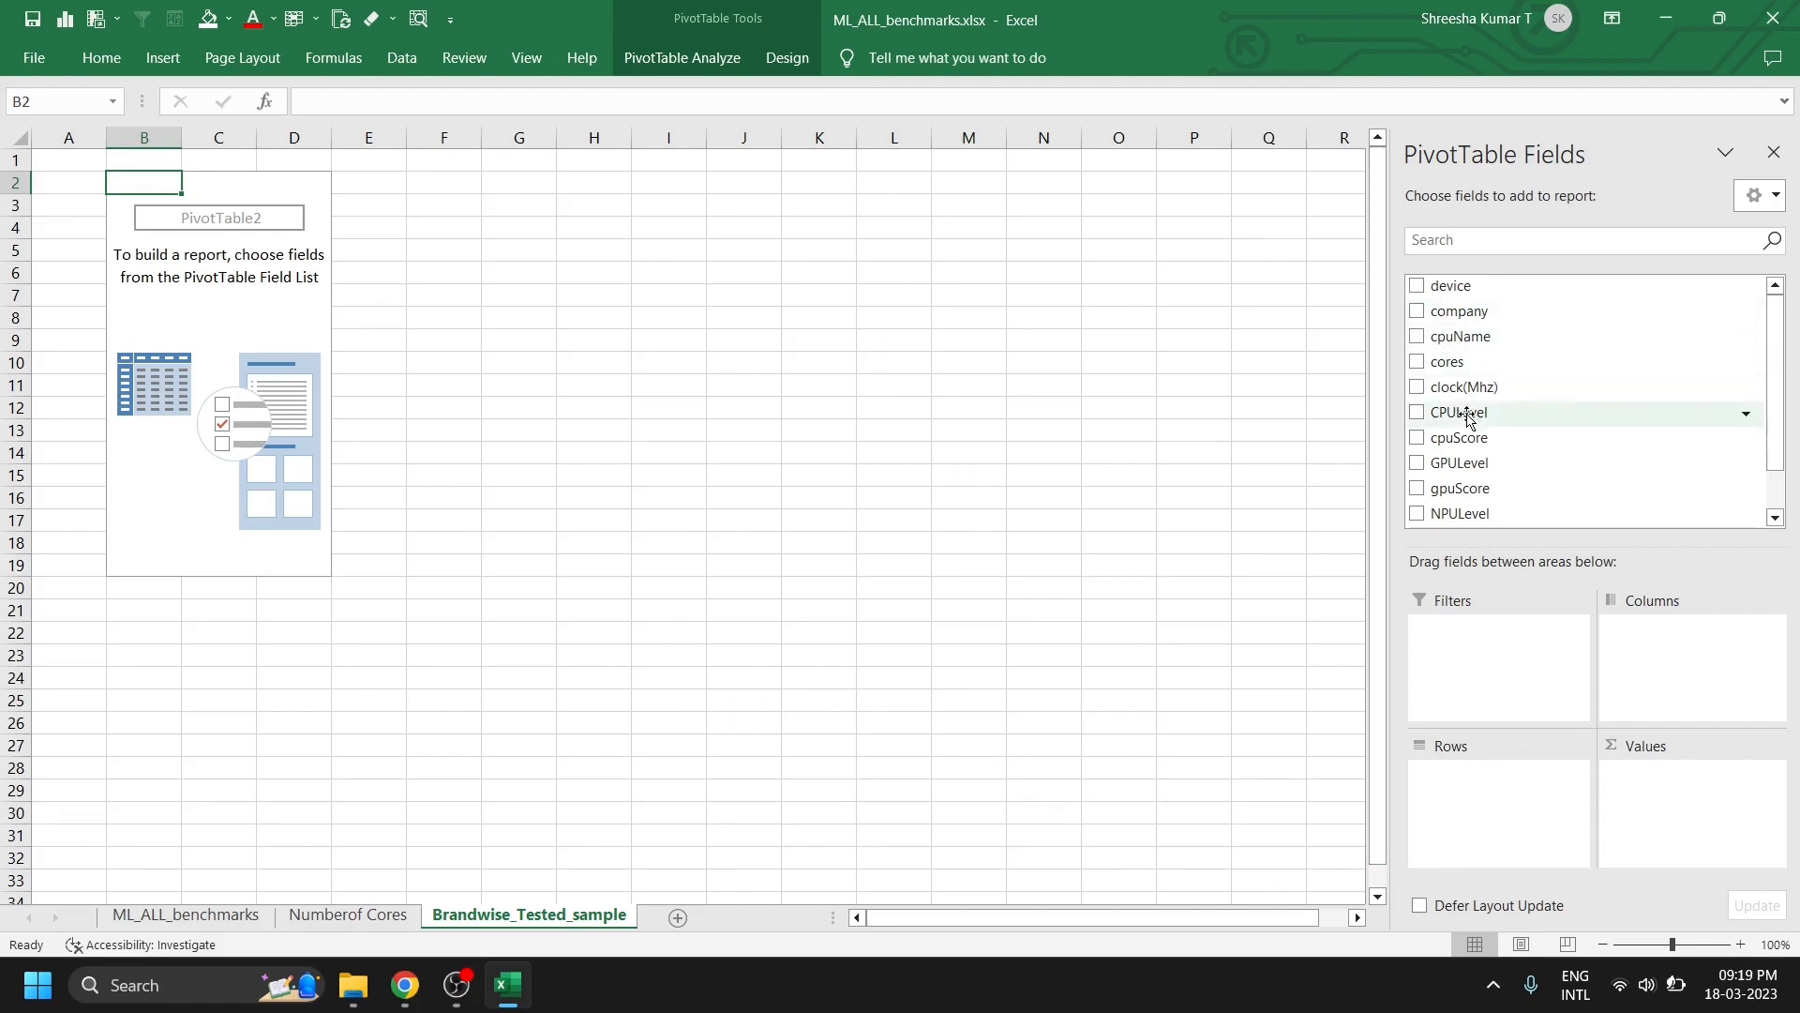
- Add the company field to the Rows area of the new PivotTable
scroll(1501, 410, down, 1)
scroll(1527, 403, up, 1)
drag(1442, 319, 1491, 773)
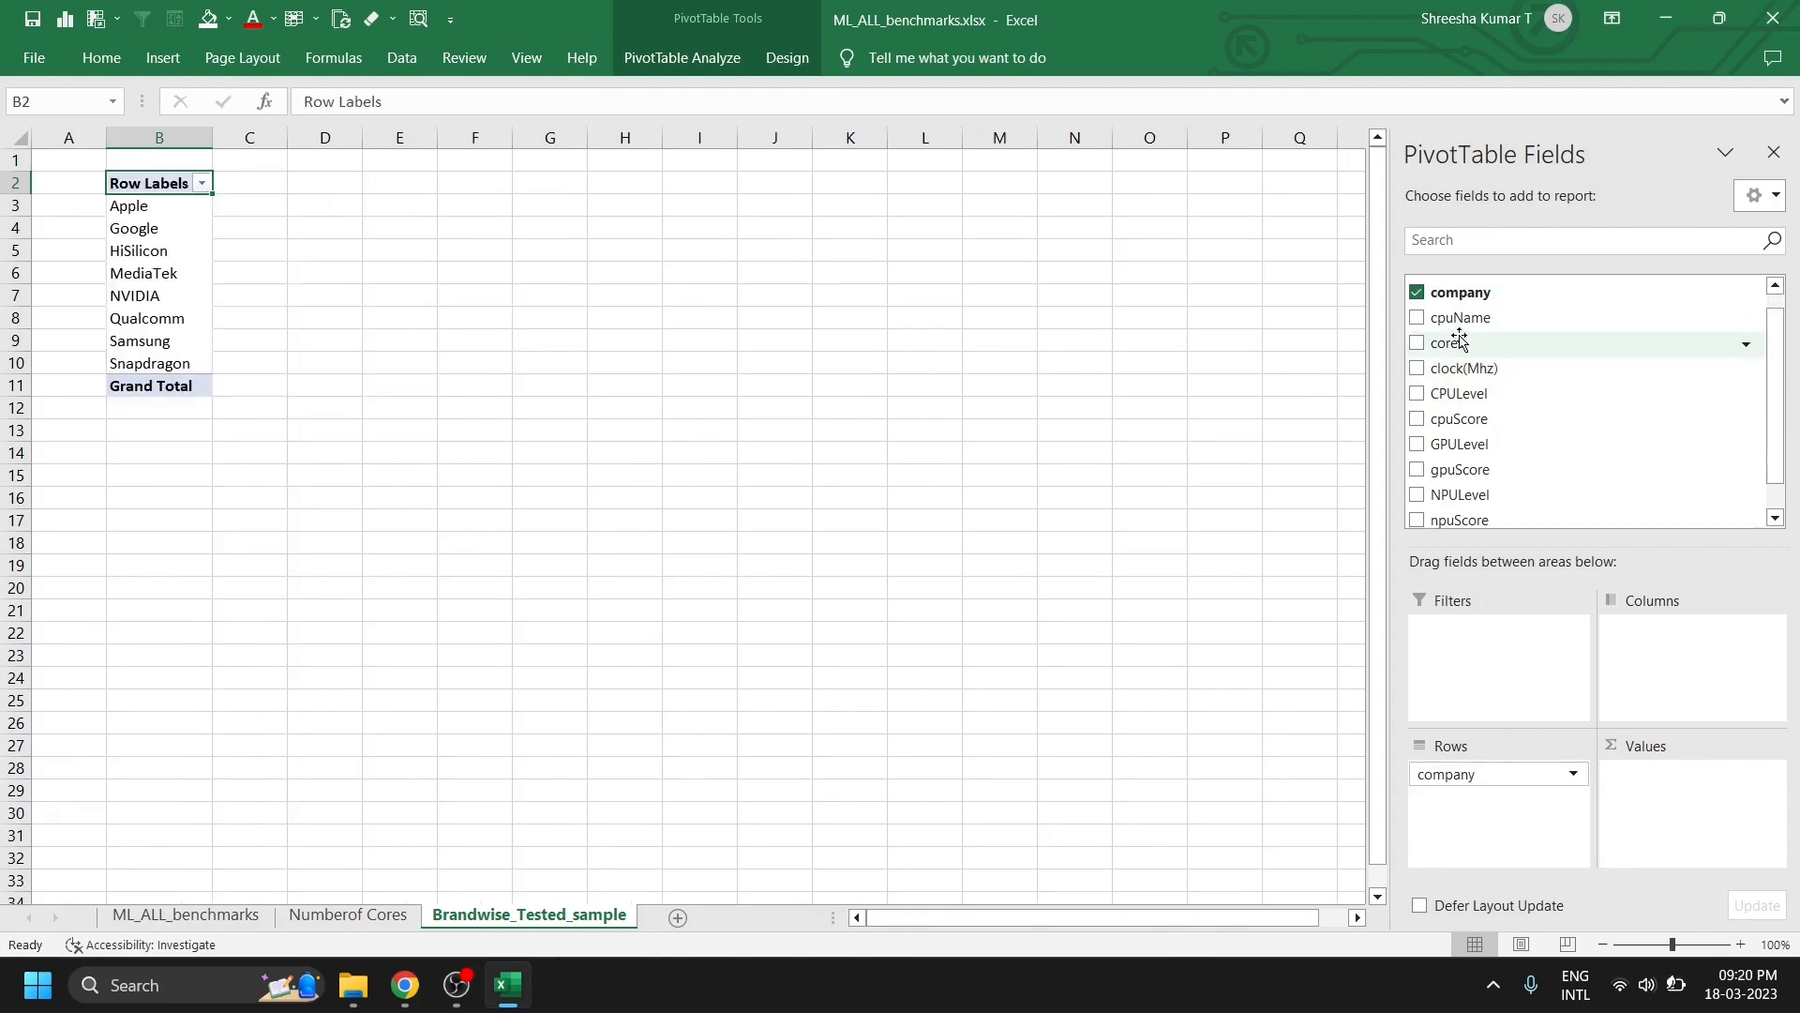
- Add a count of cpuName to the pivot table's values and show it as % of Grand Total
drag(1463, 318, 1633, 786)
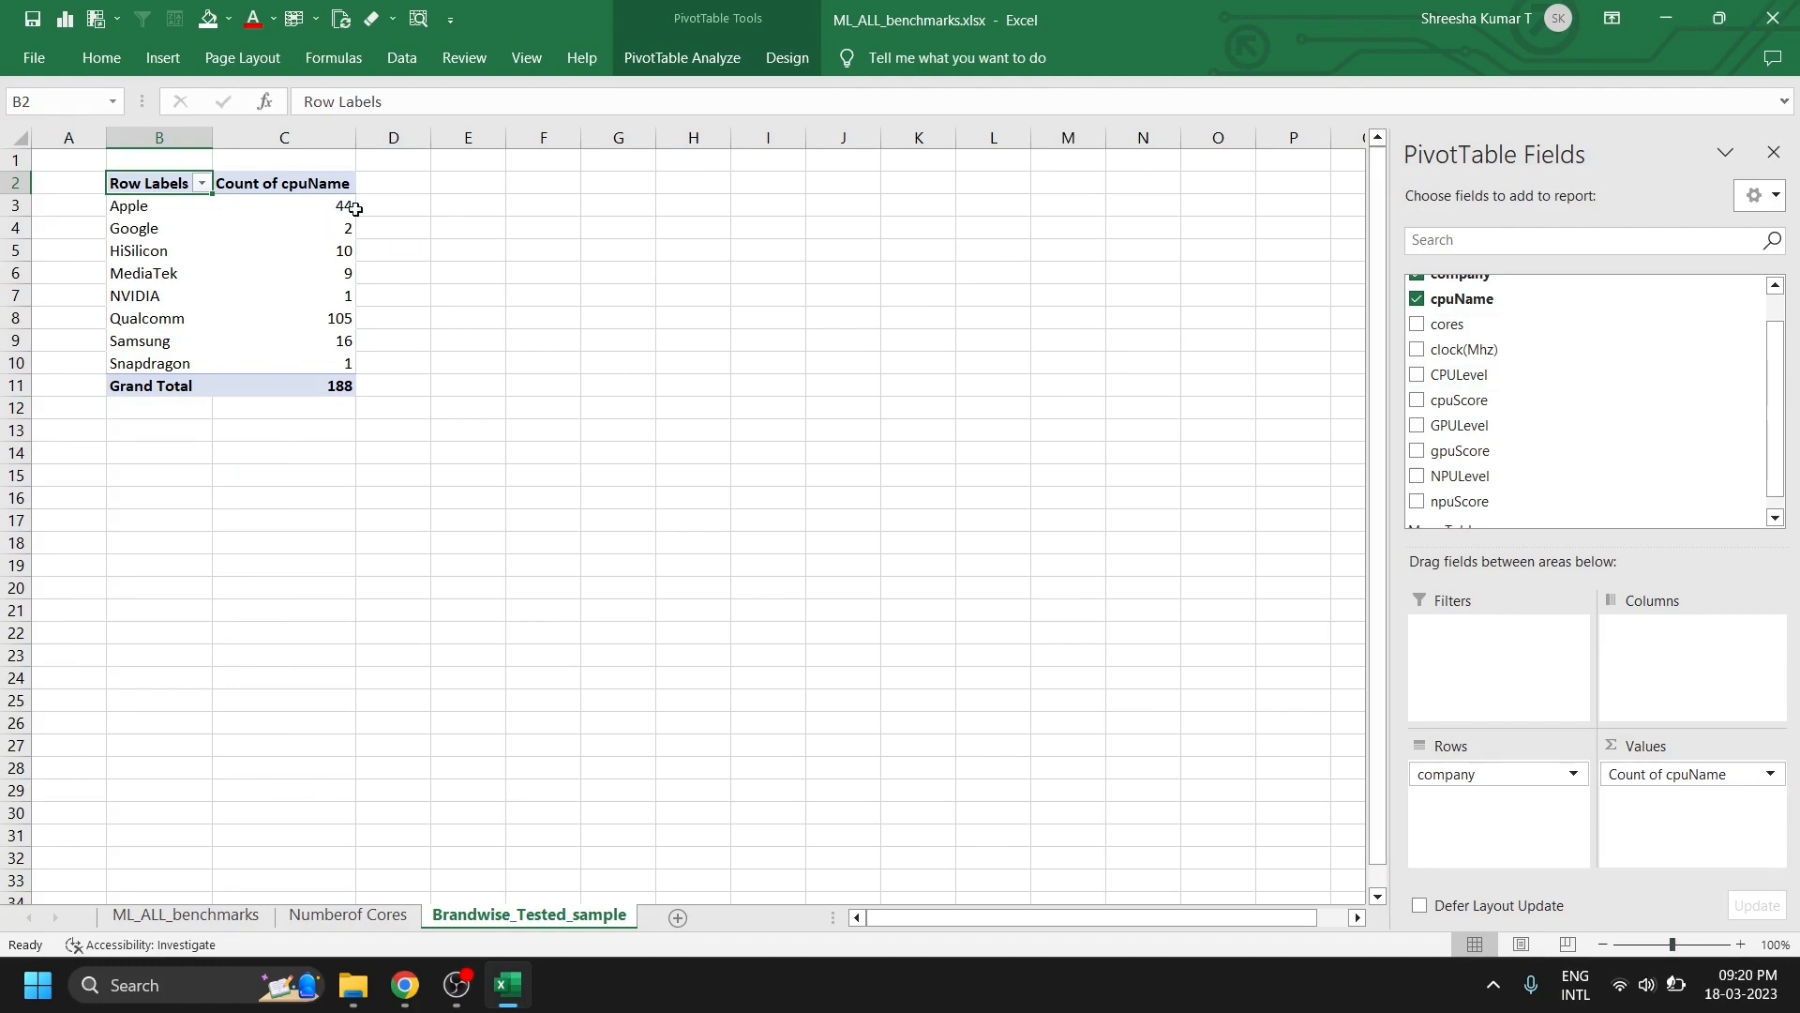
click(287, 213)
click(288, 253)
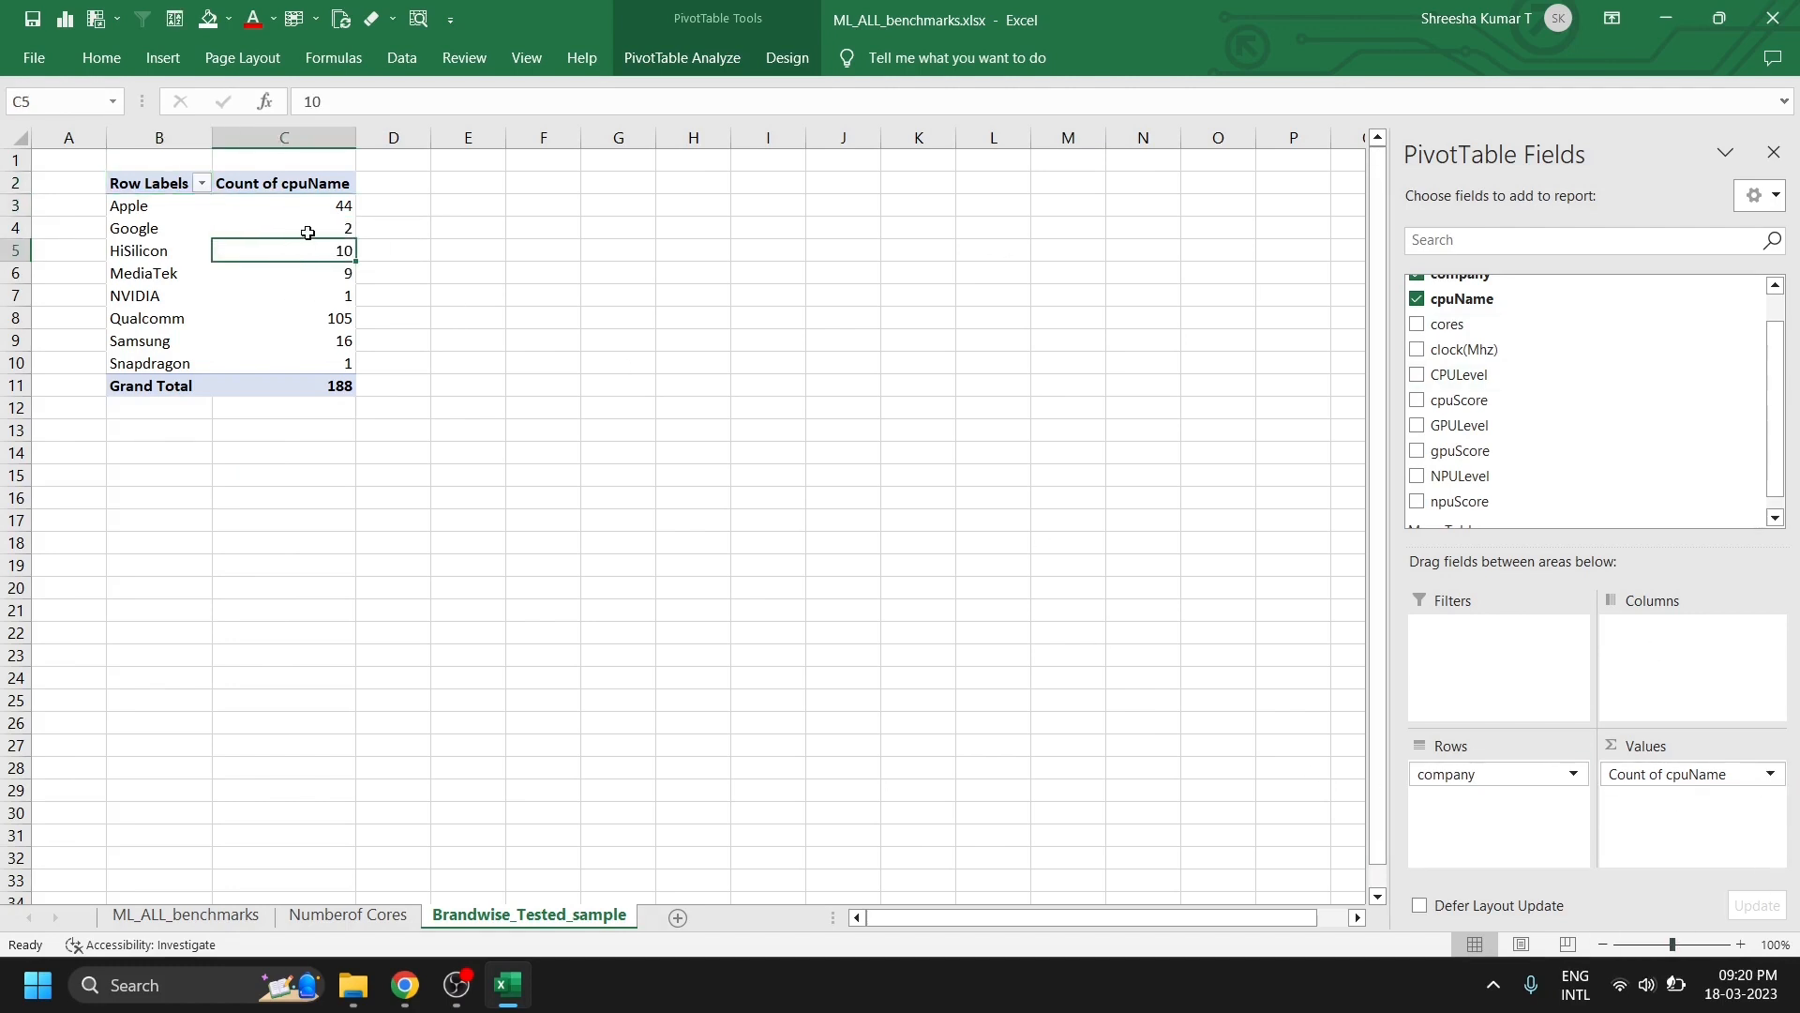
click(307, 232)
click(296, 294)
click(309, 250)
right_click(313, 255)
mouse_move(528, 523)
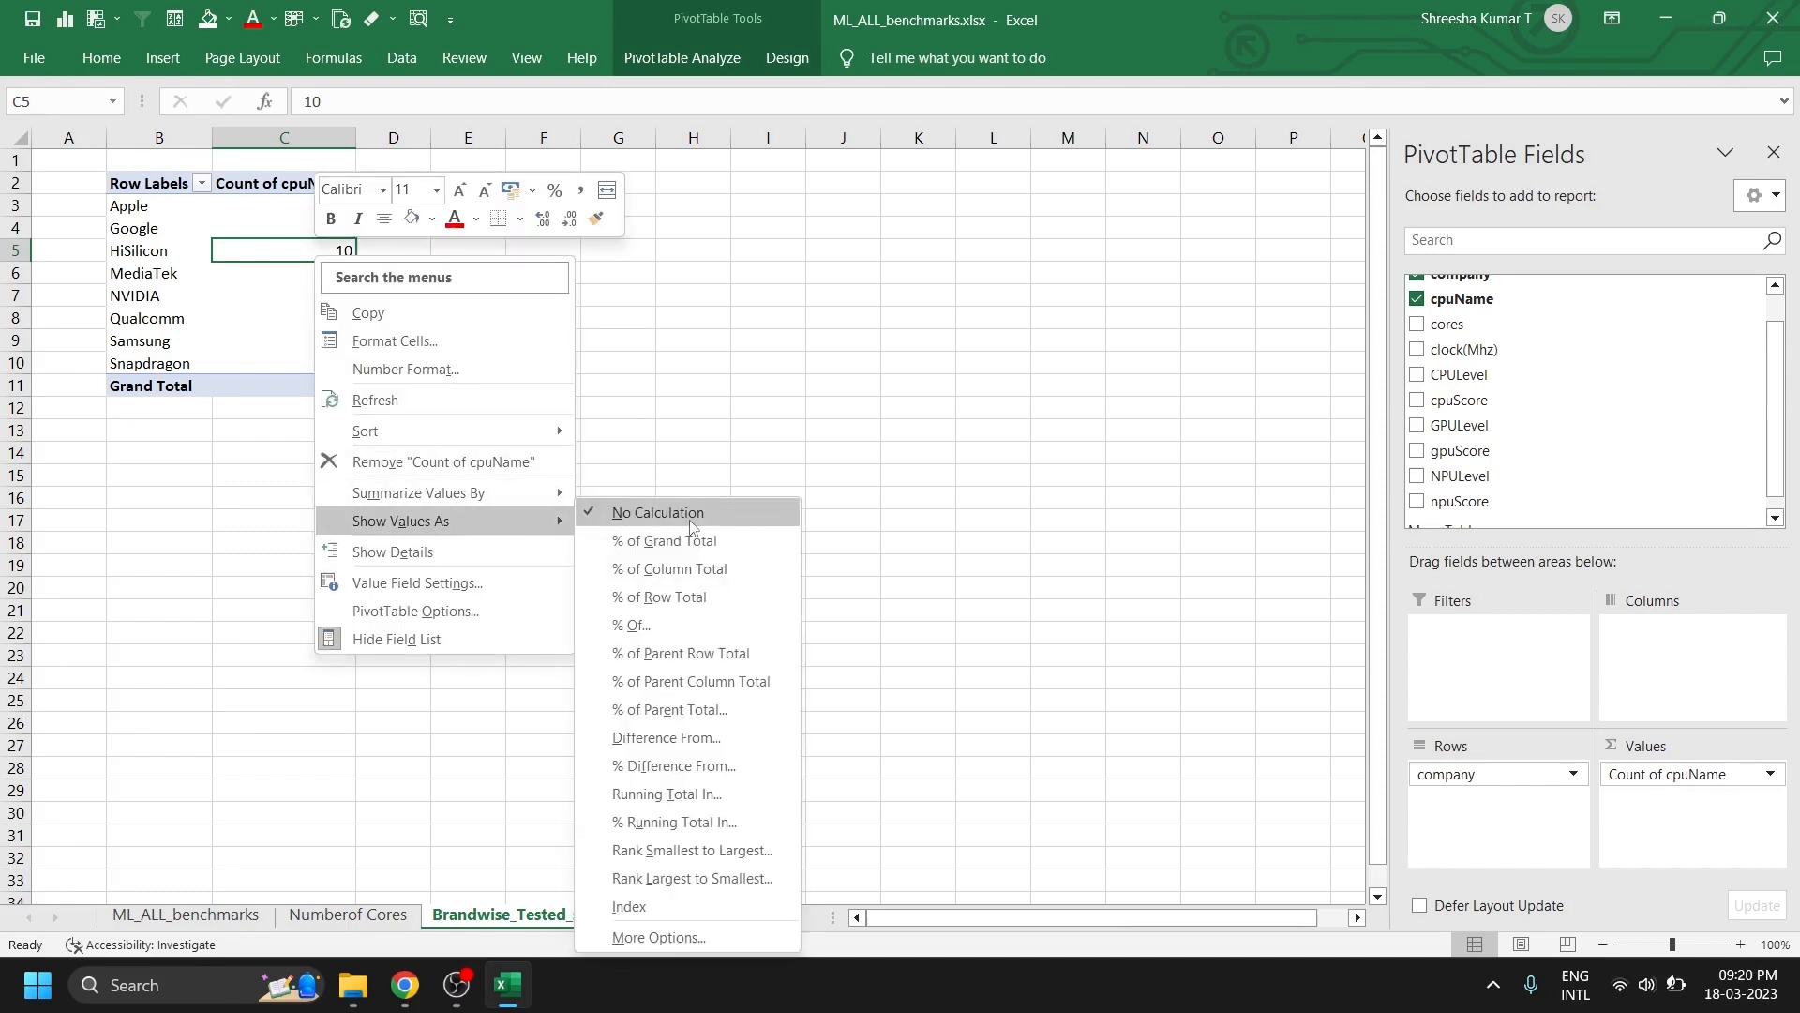
click(691, 540)
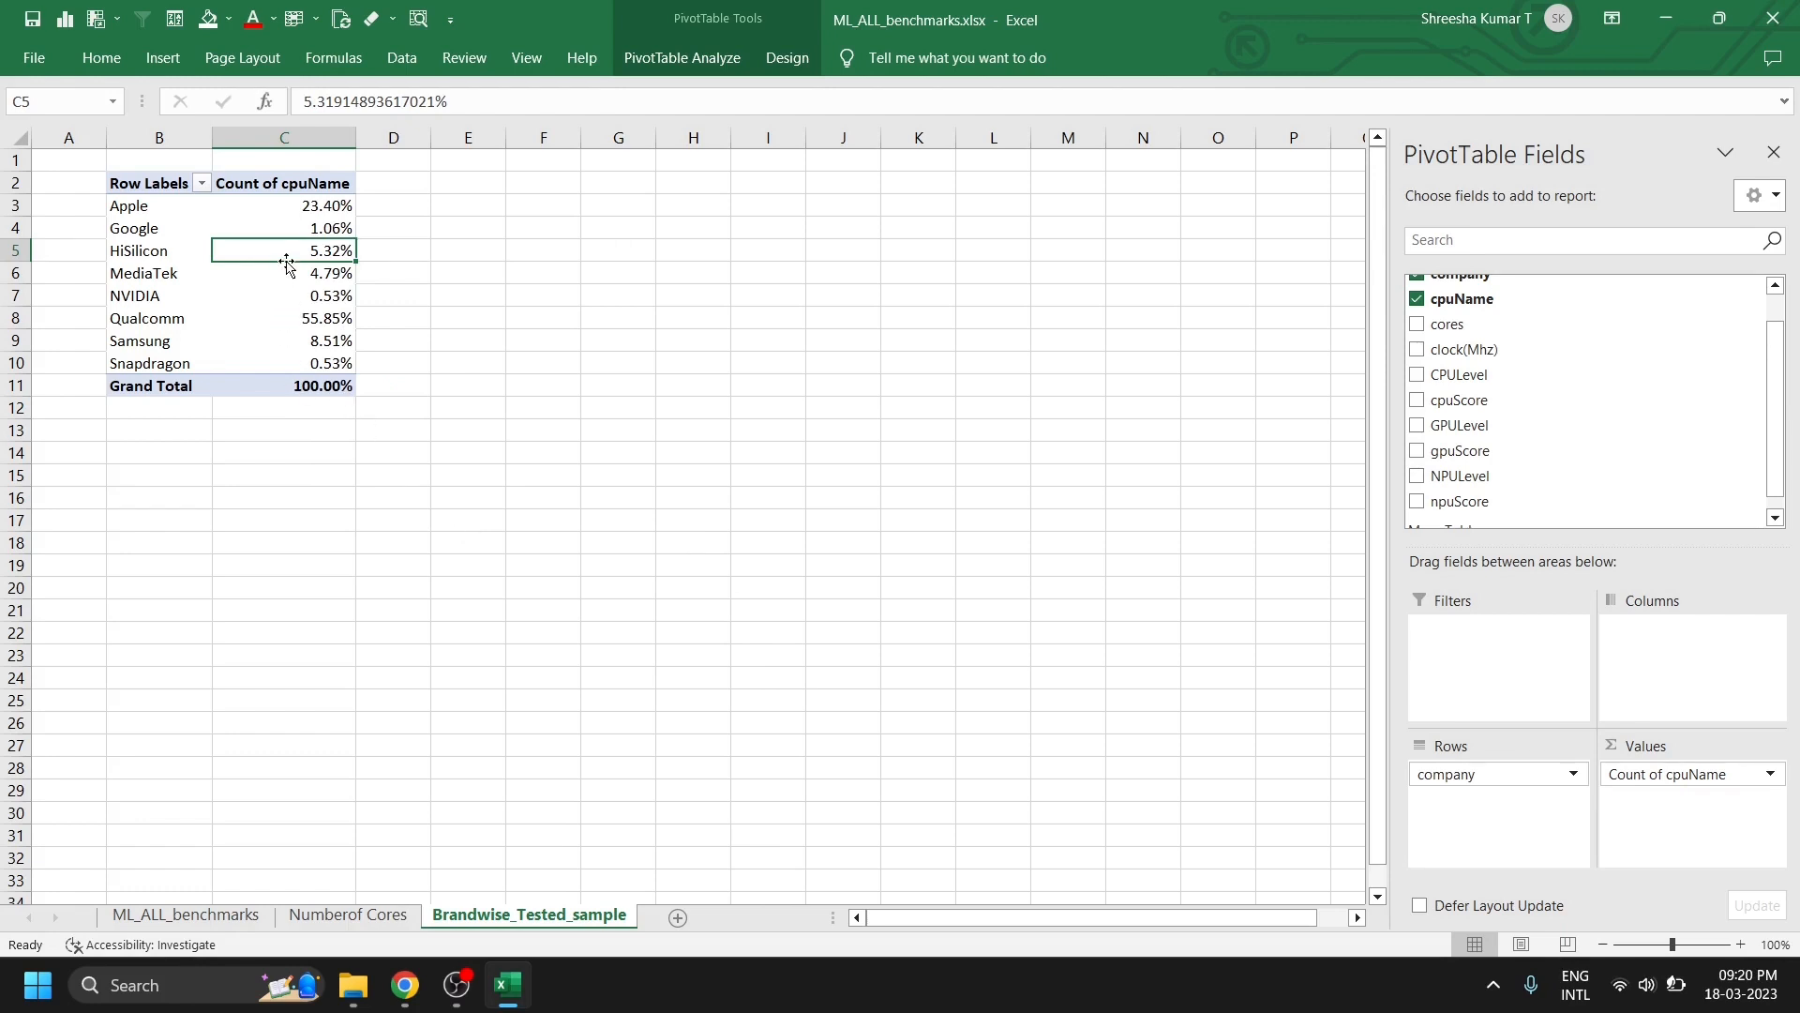
- Insert a pie PivotChart from the company pivot table
click(692, 59)
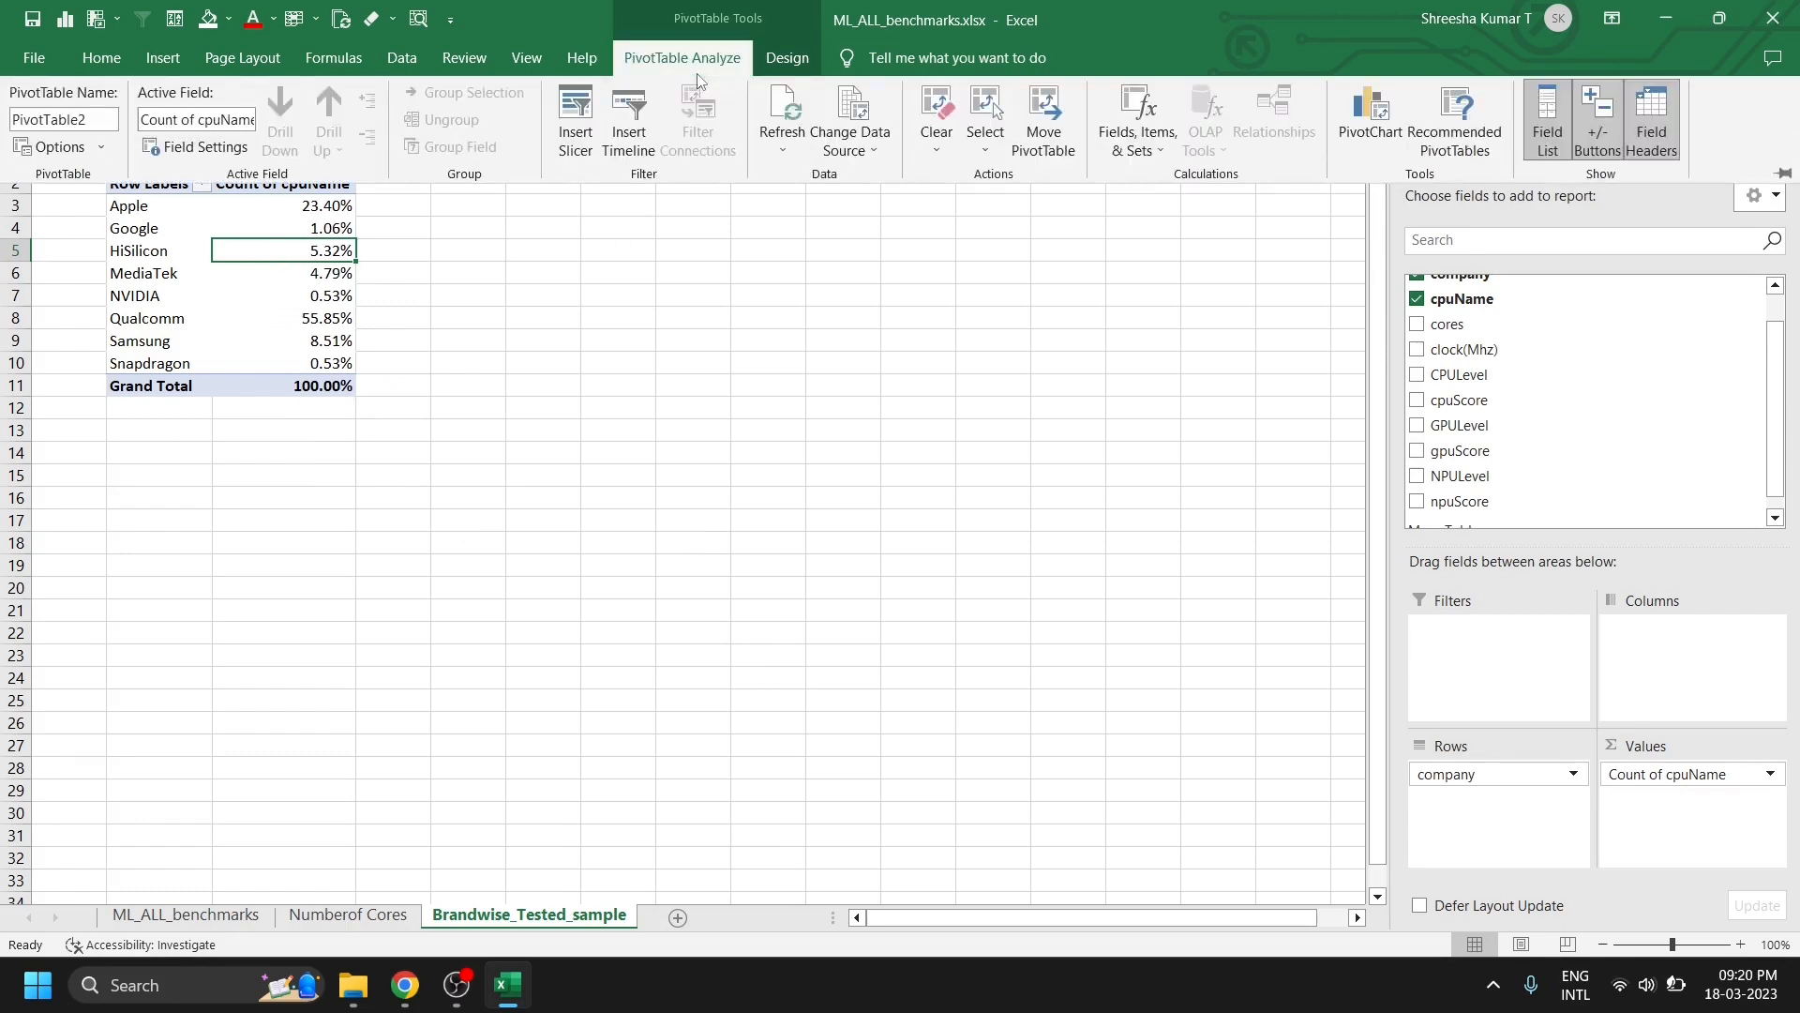
click(1357, 143)
mouse_move(864, 433)
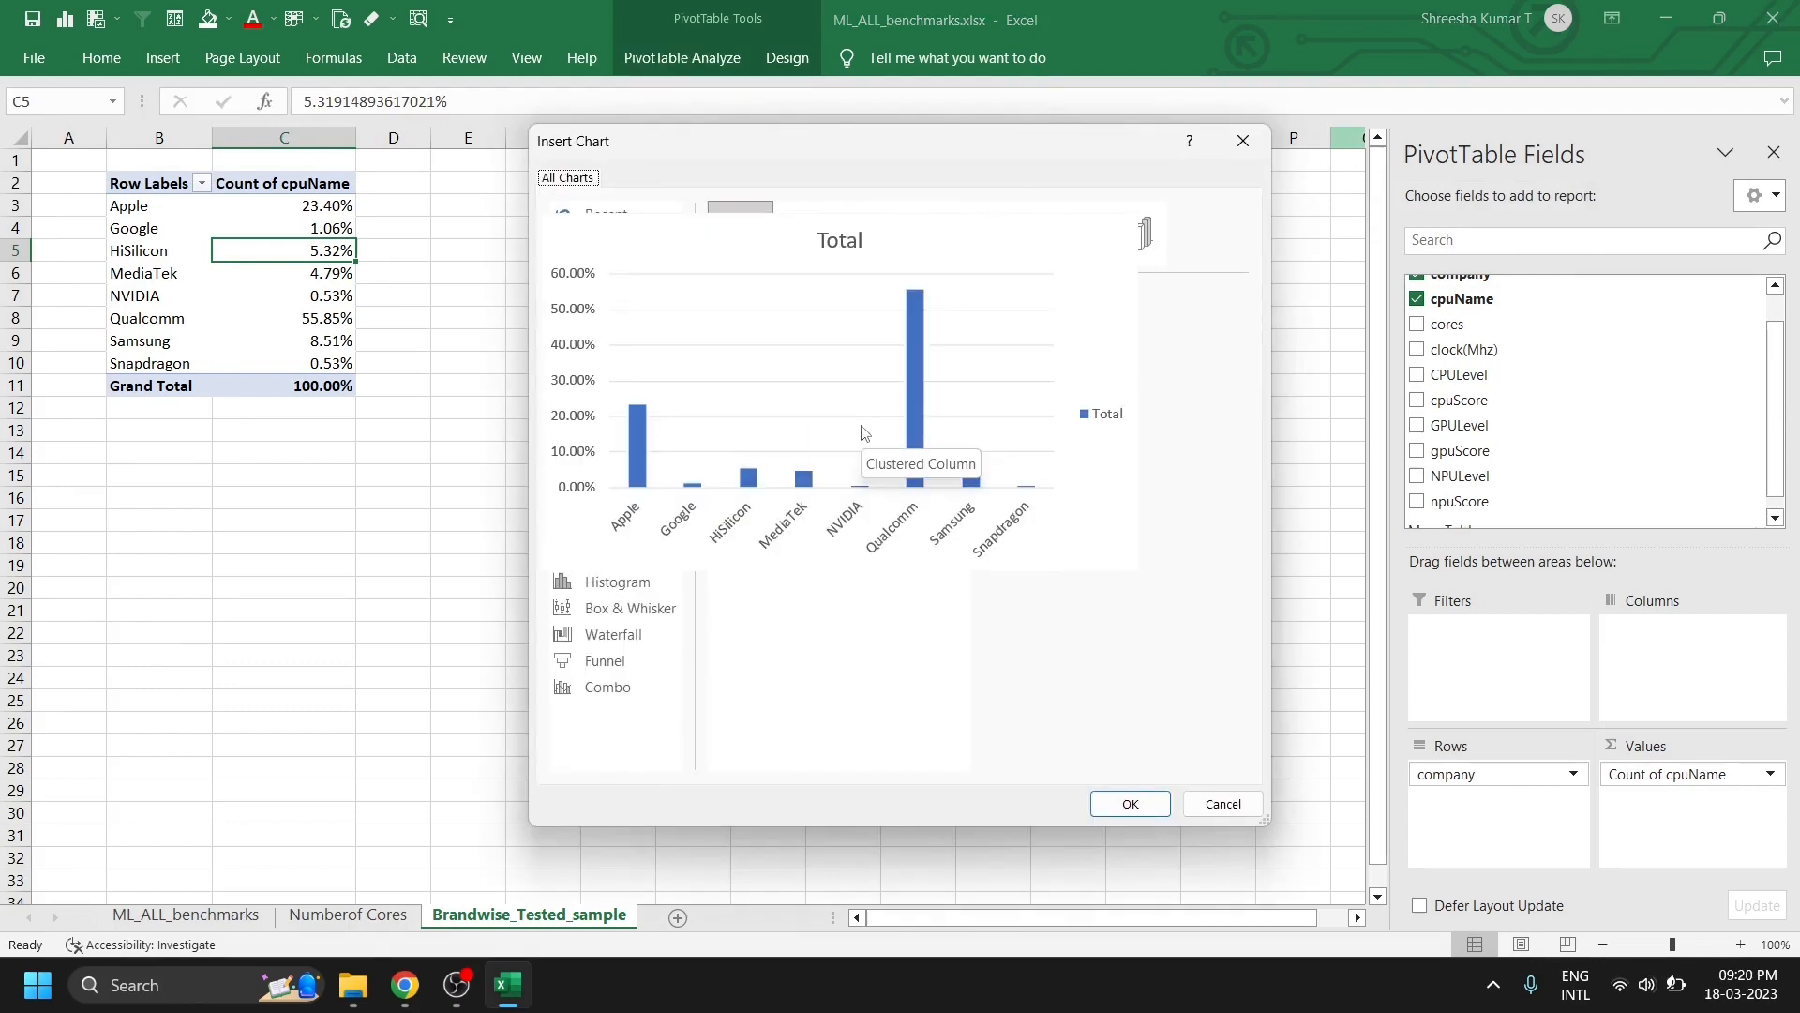
click(596, 319)
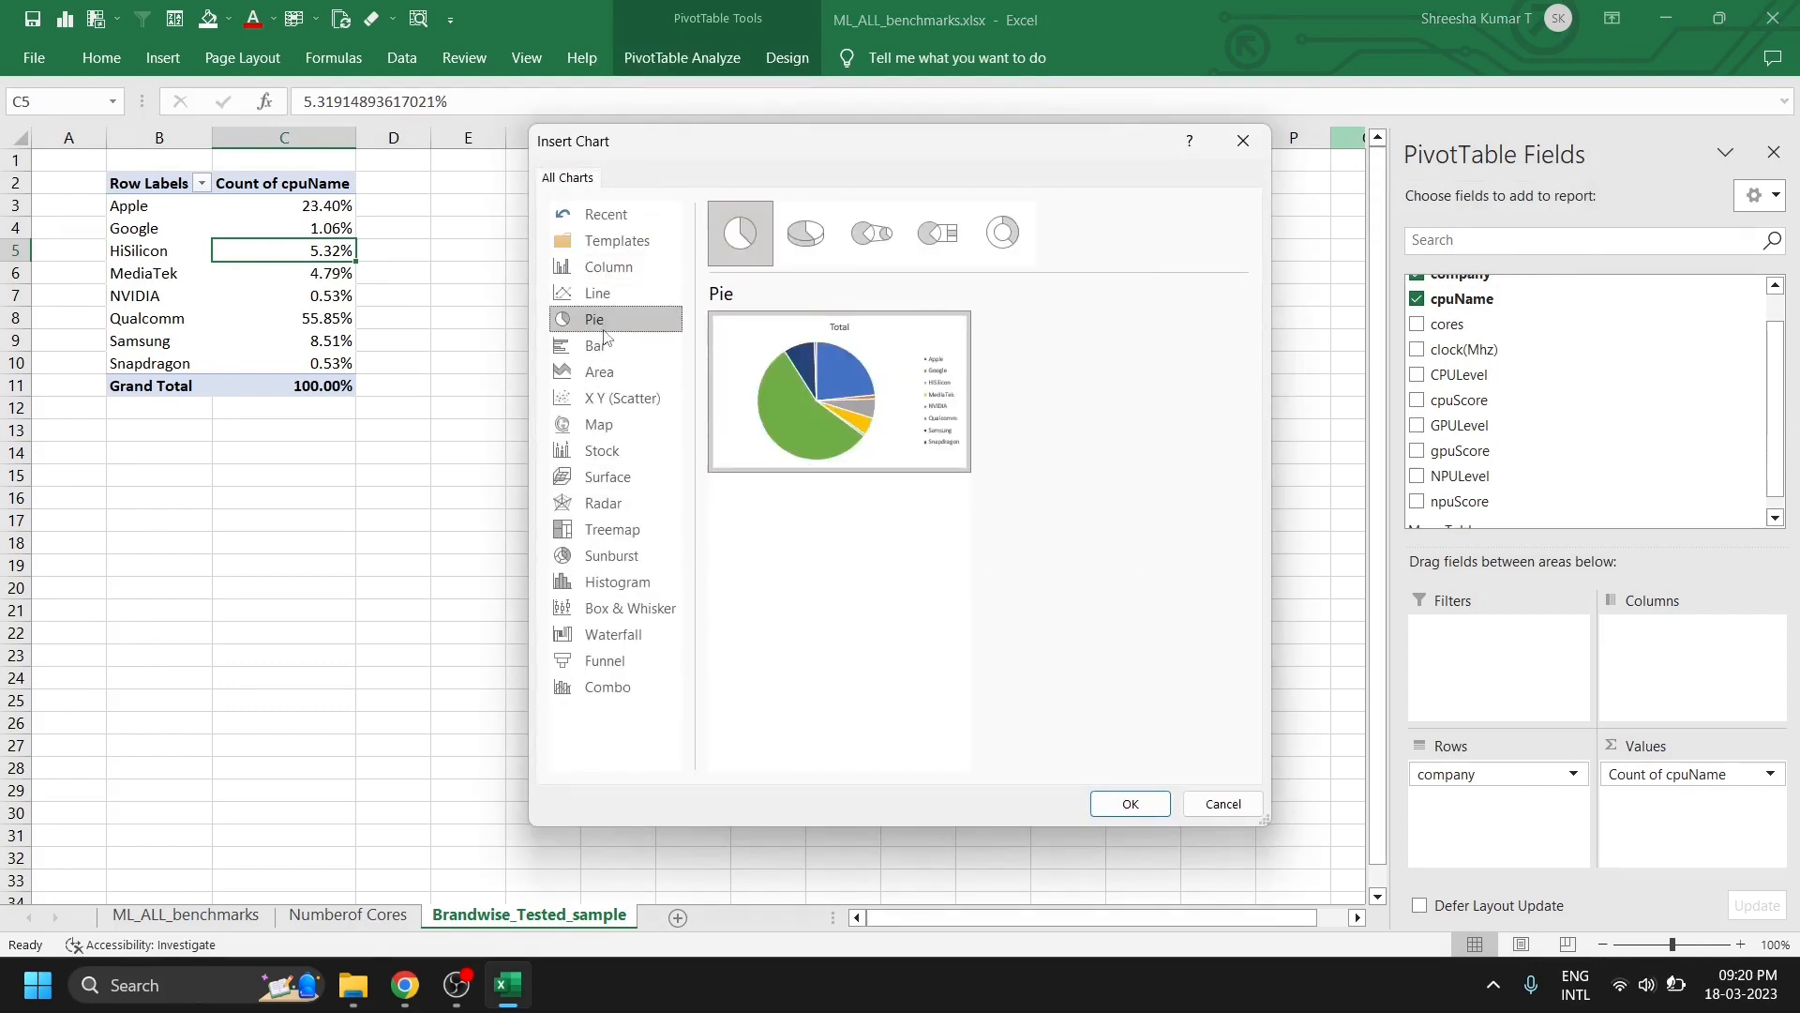
mouse_move(842, 429)
click(1130, 804)
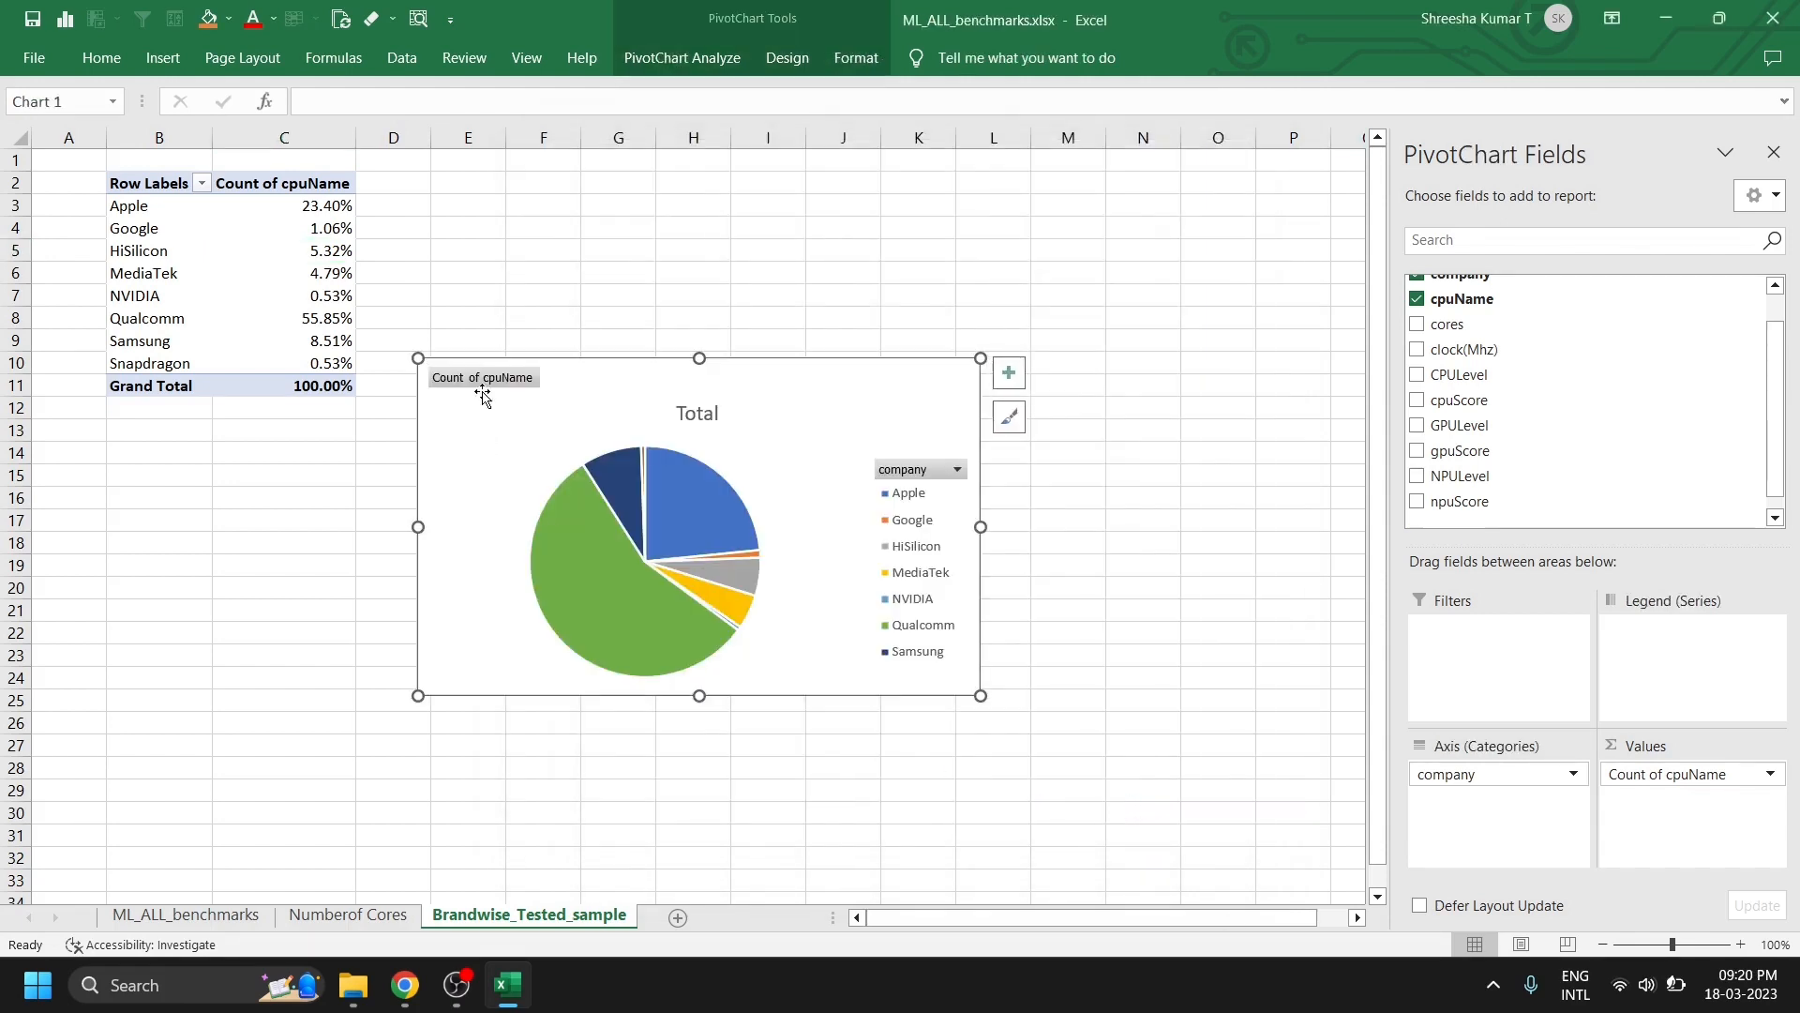
- Hide all field buttons on the pie chart and set its title to "Brandwise % share"
right_click(484, 379)
click(577, 637)
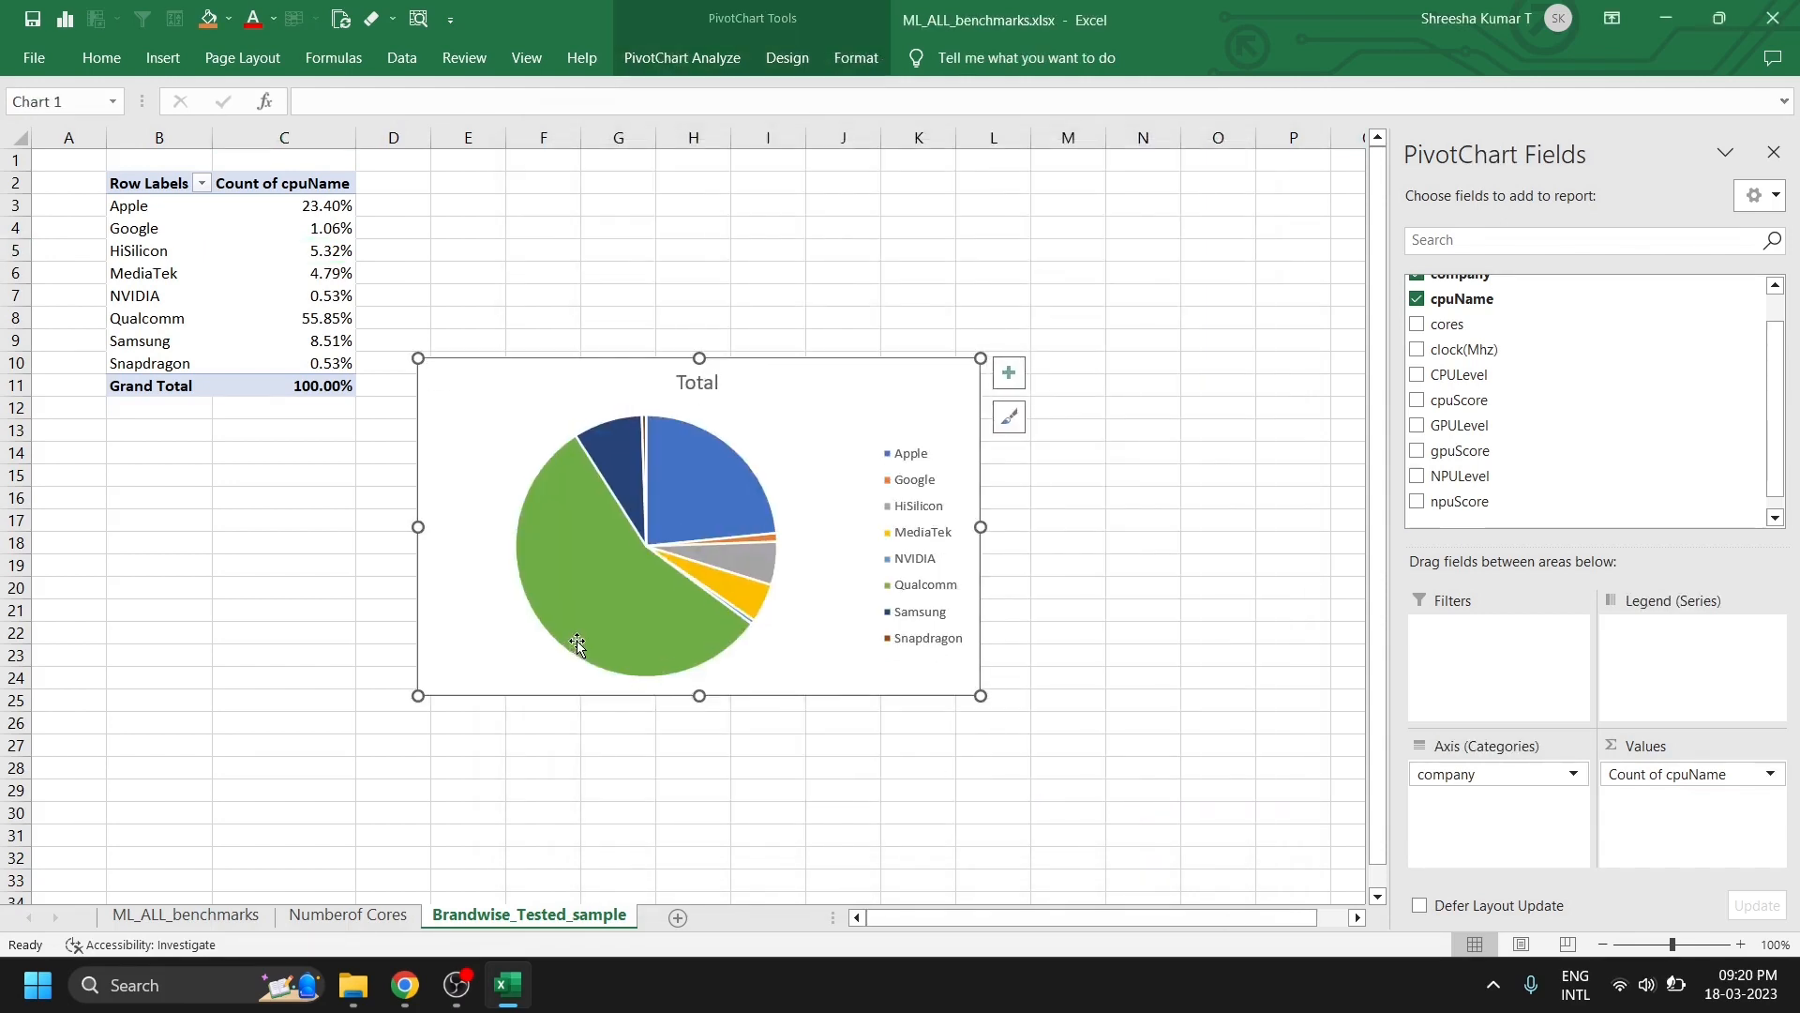
double_click(712, 386)
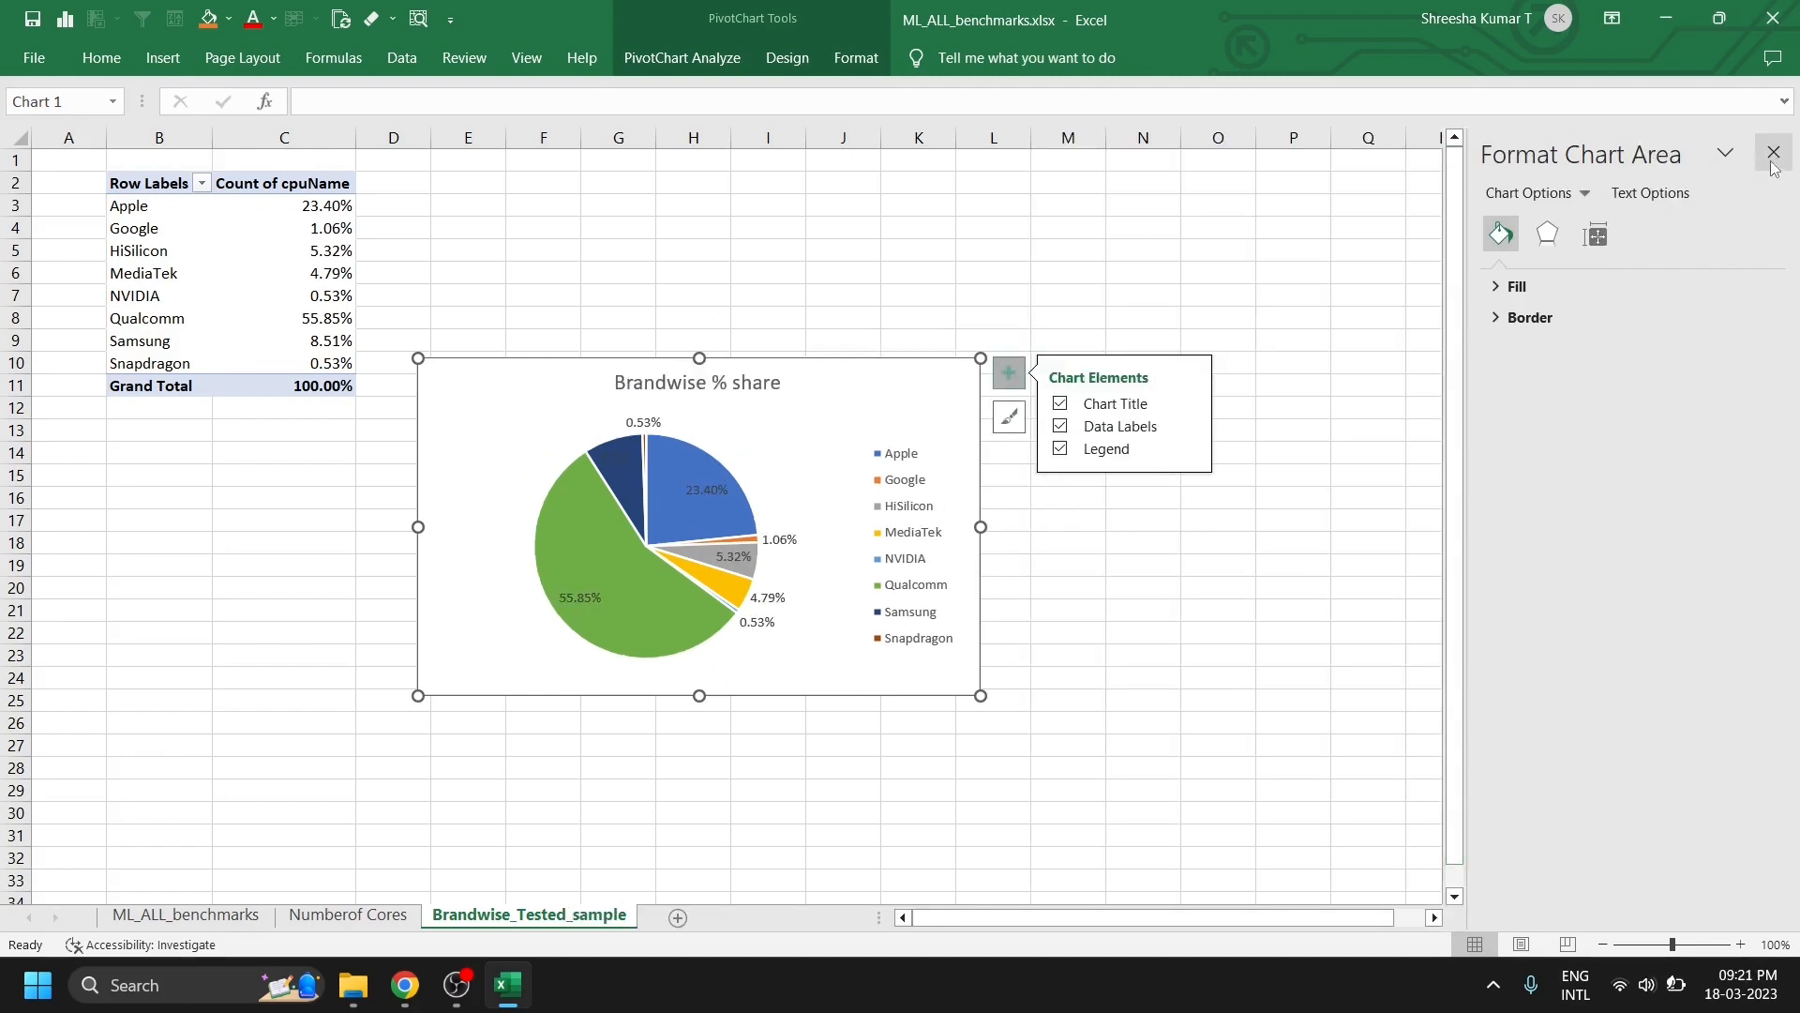
- Close the chart formatting pane and place the pie chart's data labels at Outside End
click(1774, 153)
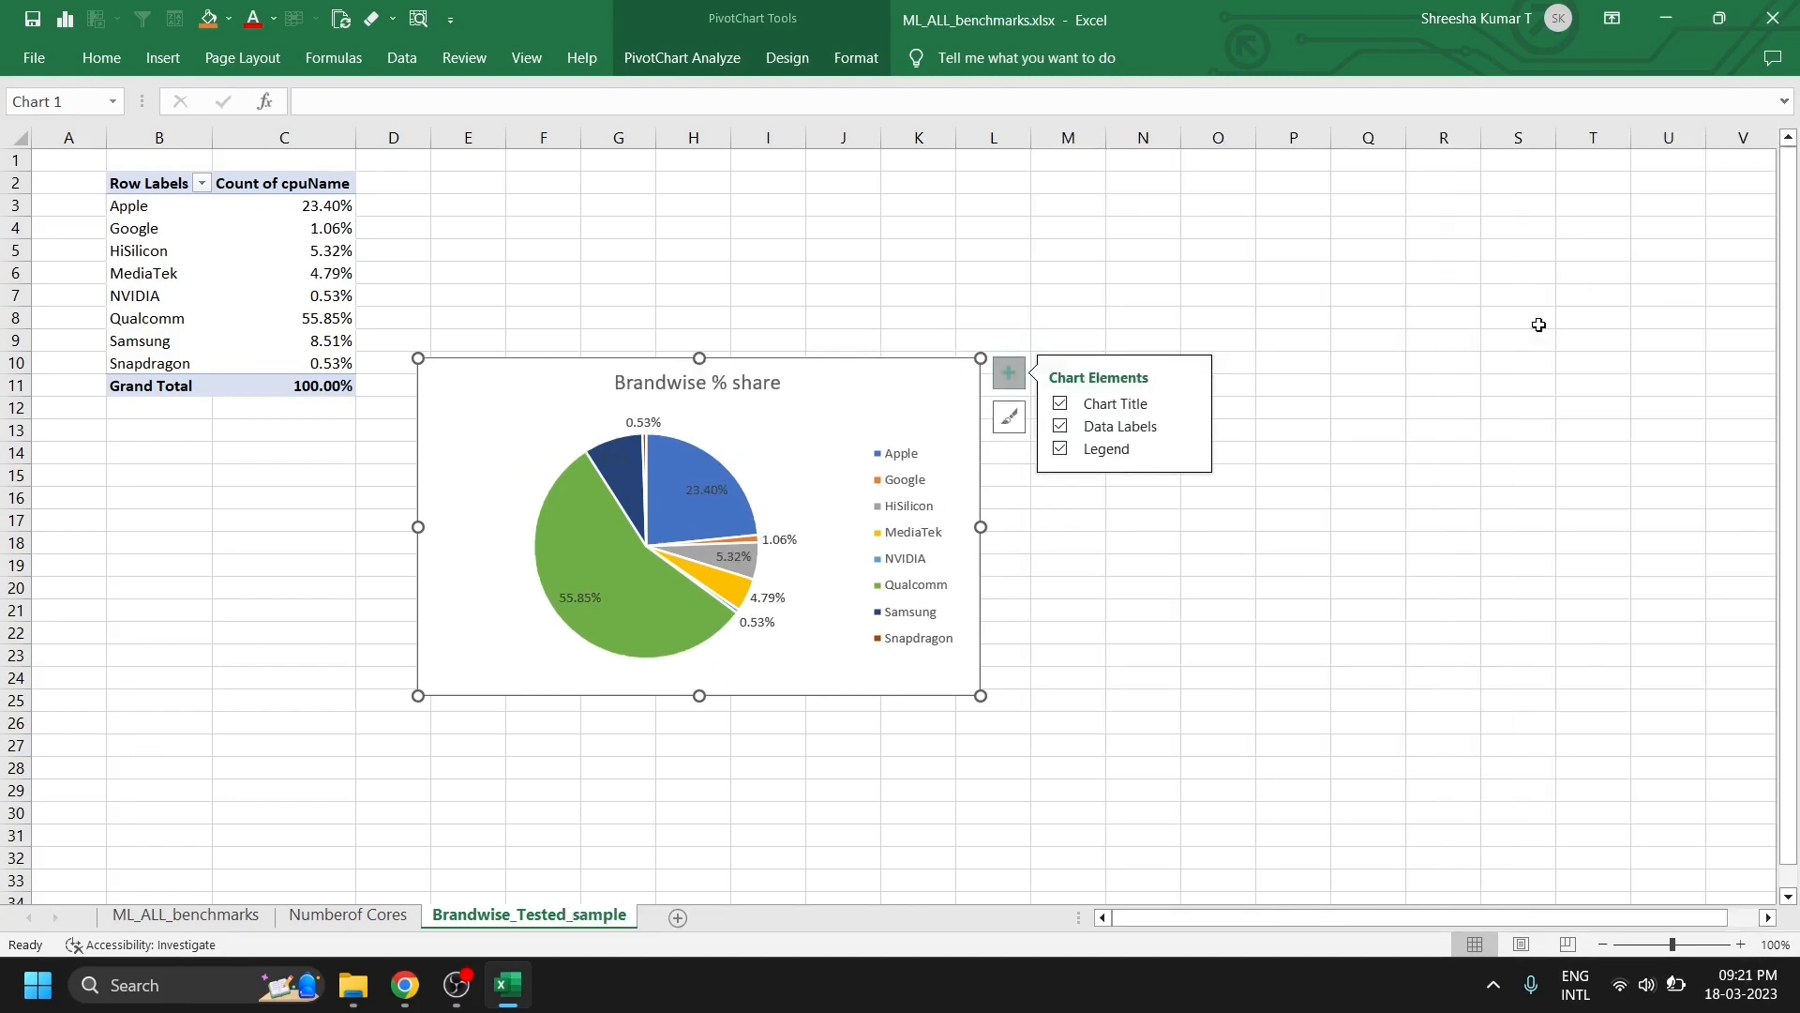
mouse_move(1196, 433)
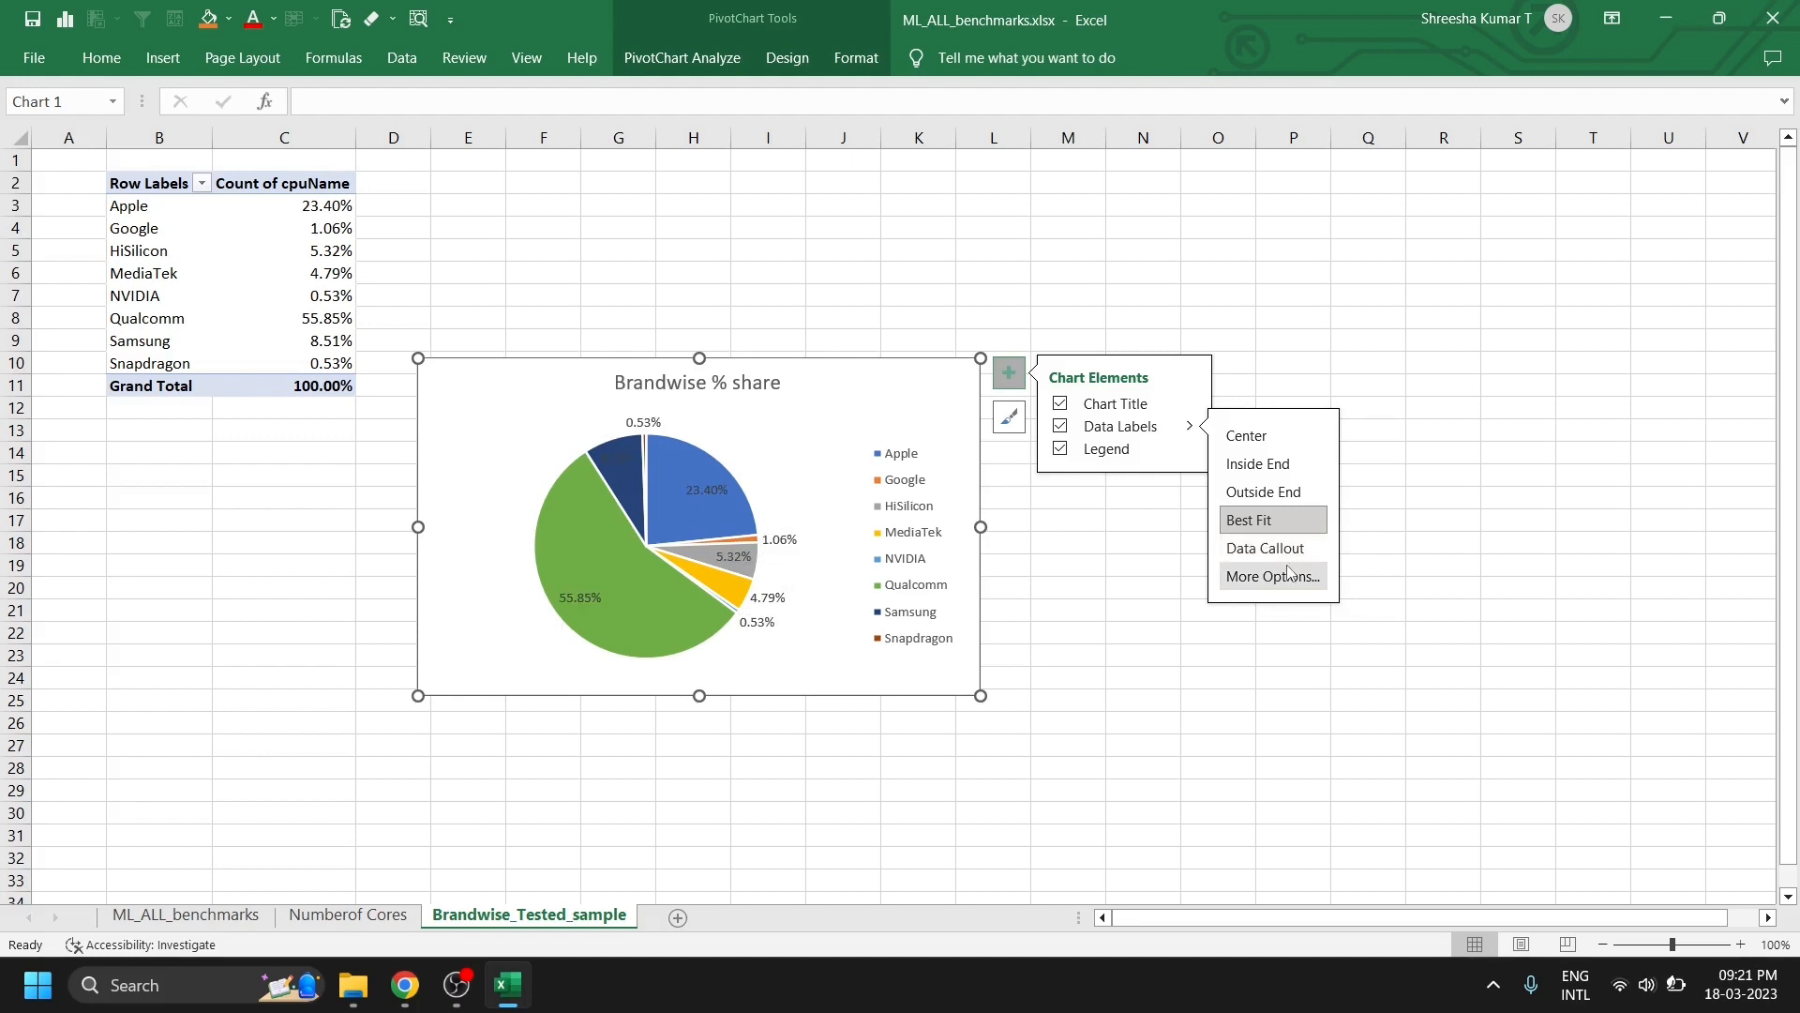
click(1264, 491)
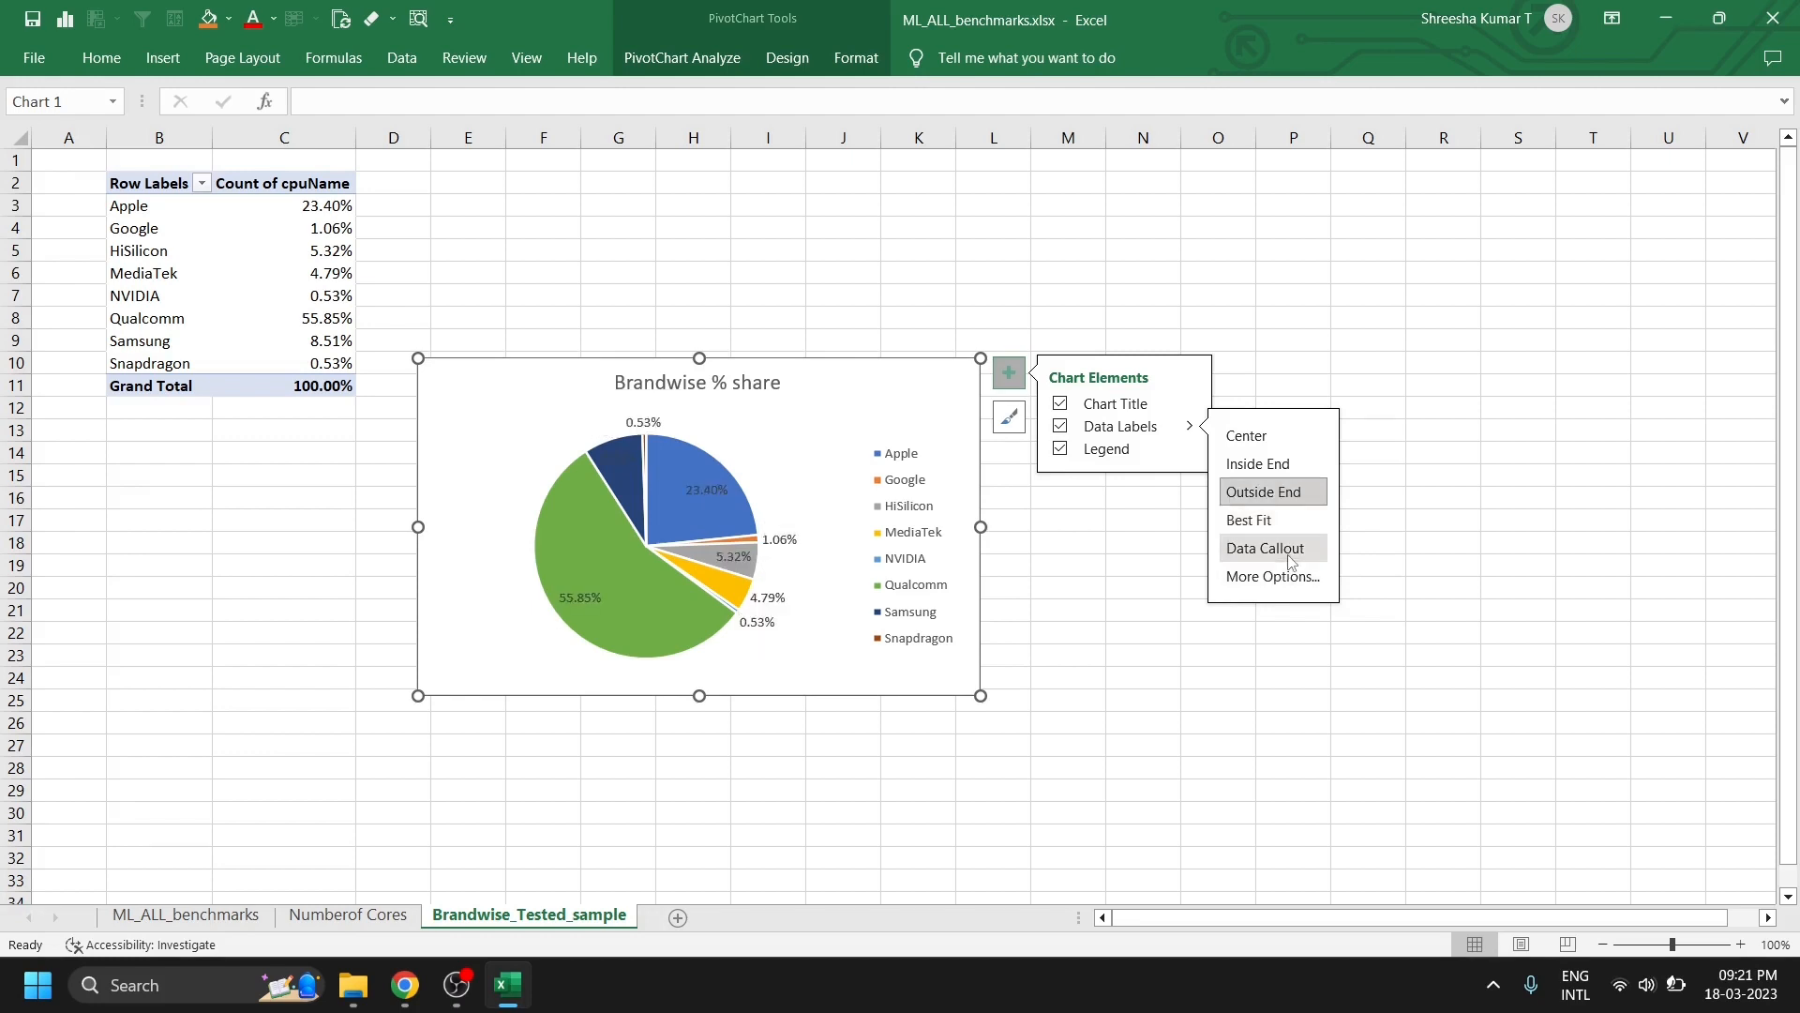
click(1117, 662)
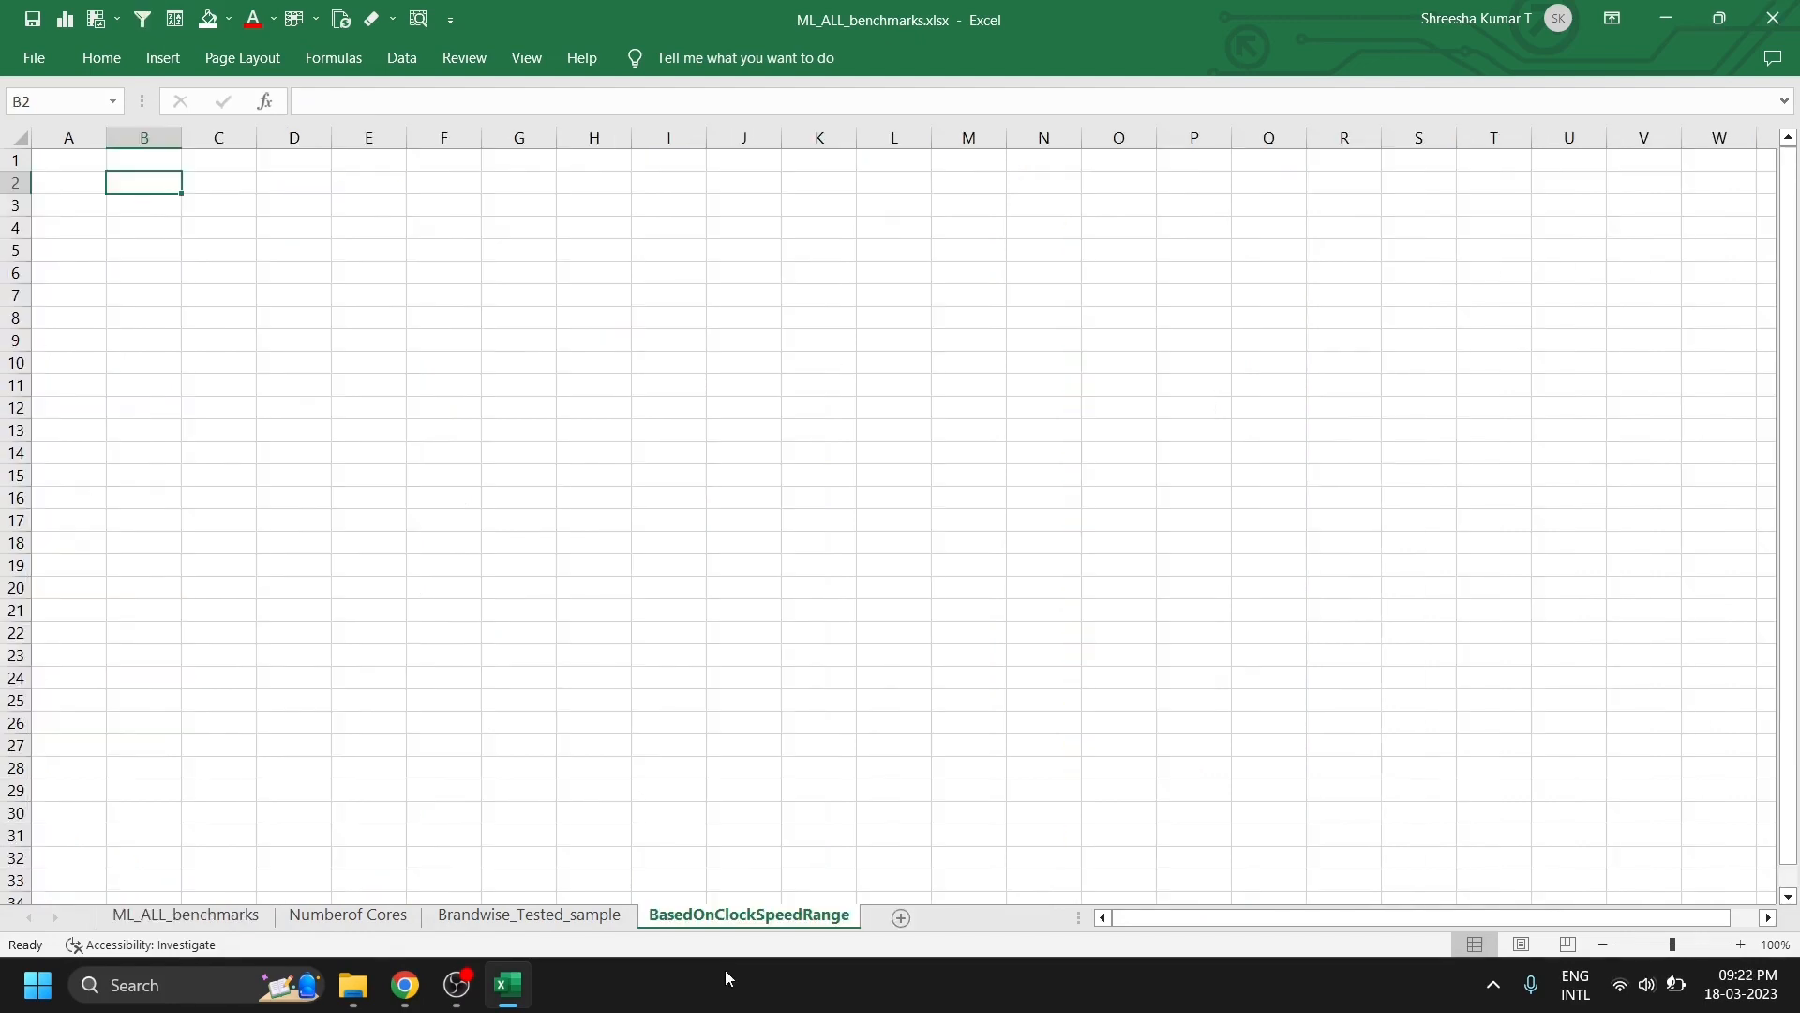
- Insert a column headed ClockSpeedRange before the clock(Mhz) column on the ML_ALL_benchmarks sheet
click(132, 912)
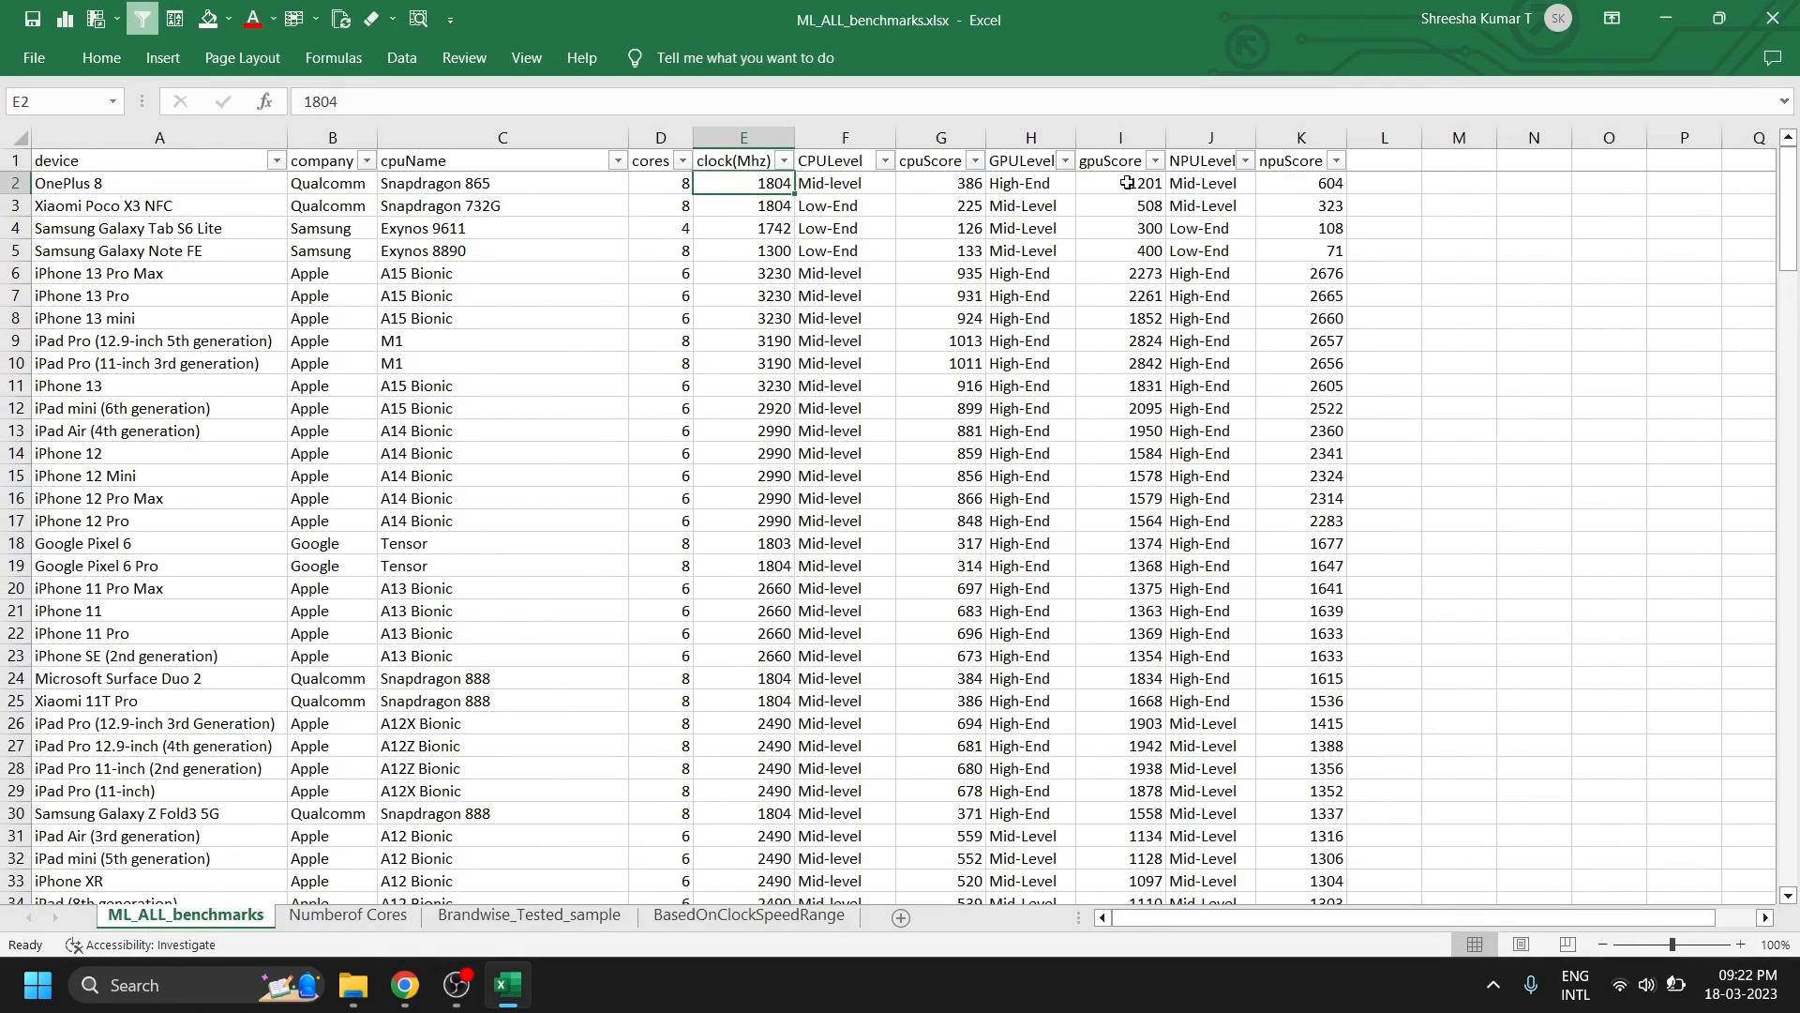
click(752, 139)
right_click(753, 140)
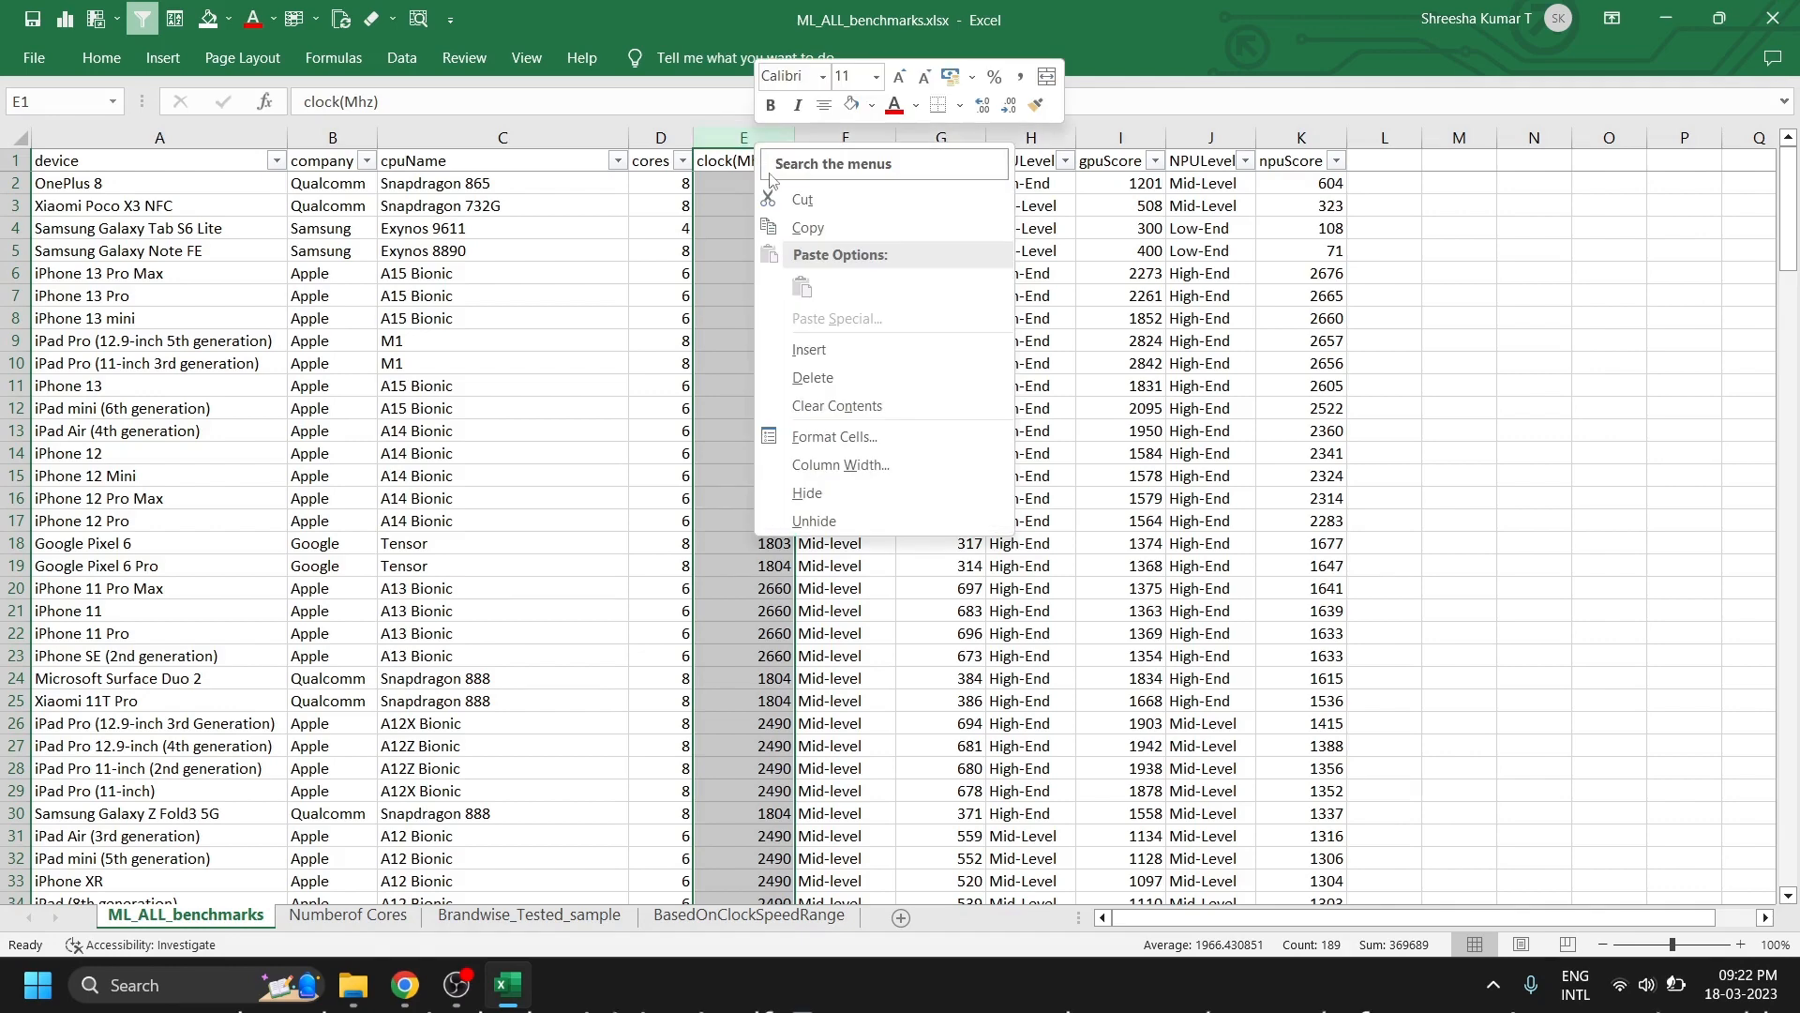
click(853, 349)
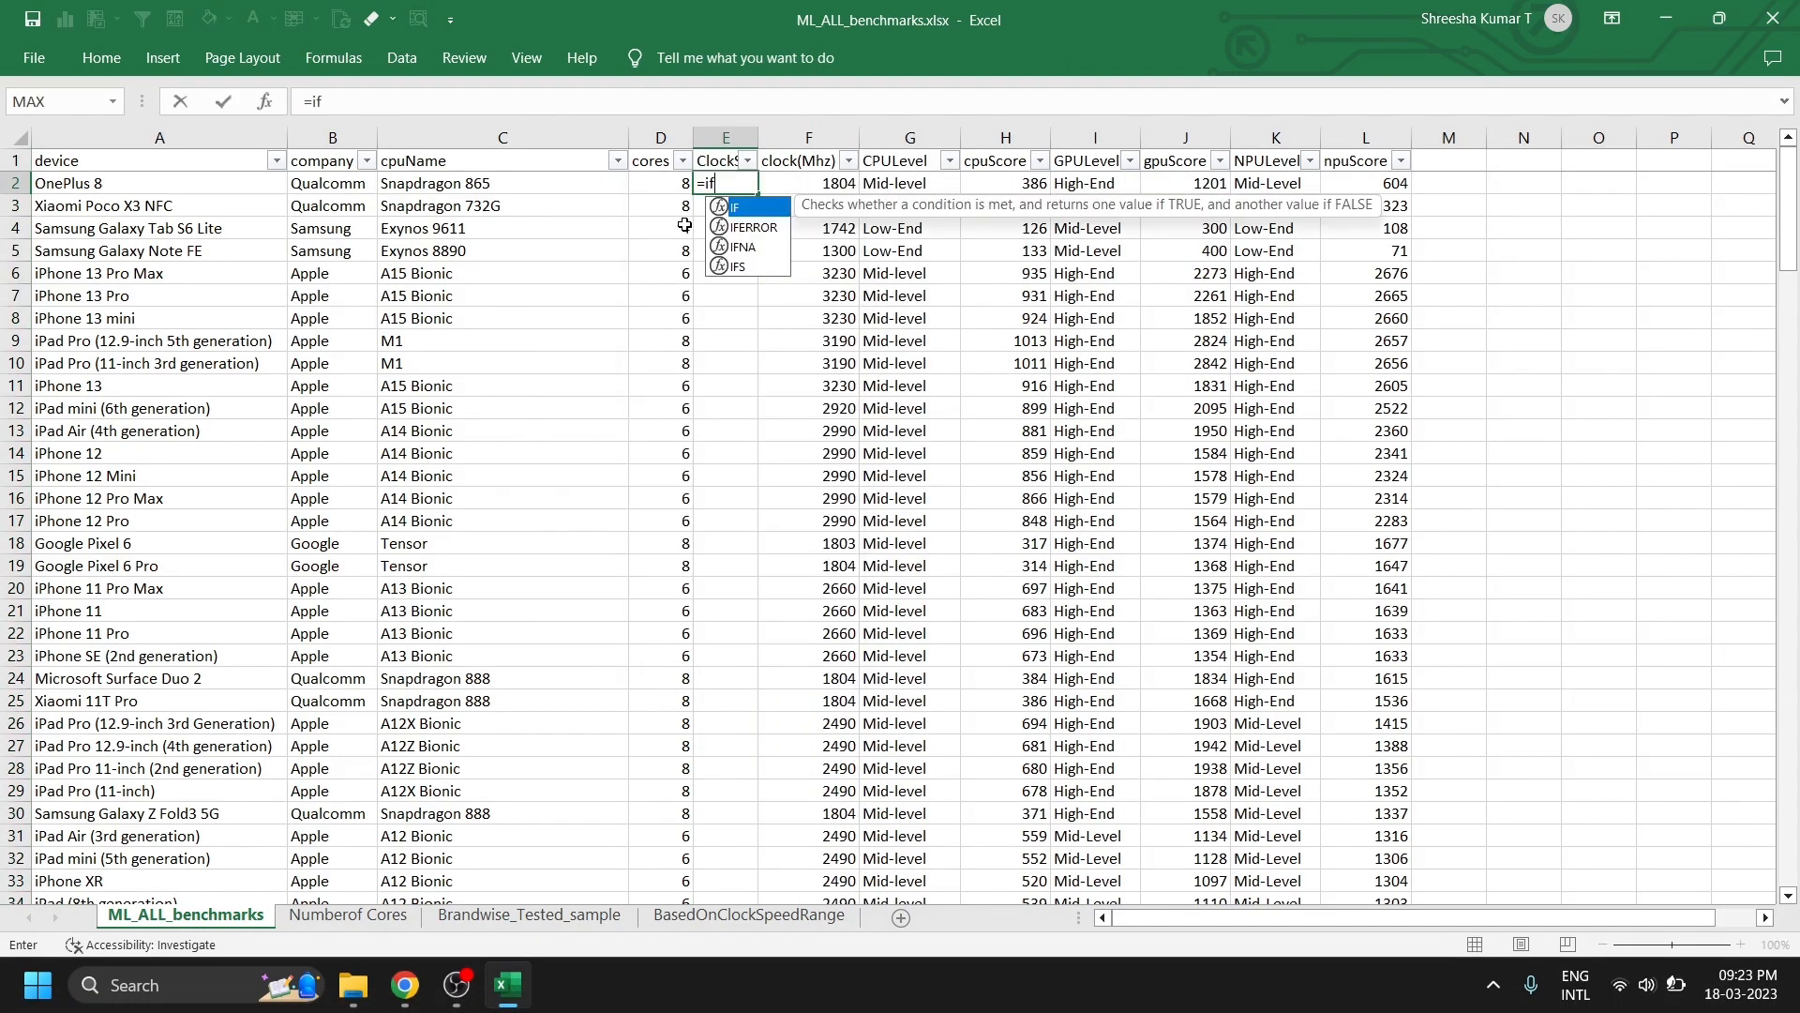
- Start a nested IF formula in E2 that returns "Low" when F2<2000 and "Mid" when F2<3000
text(()
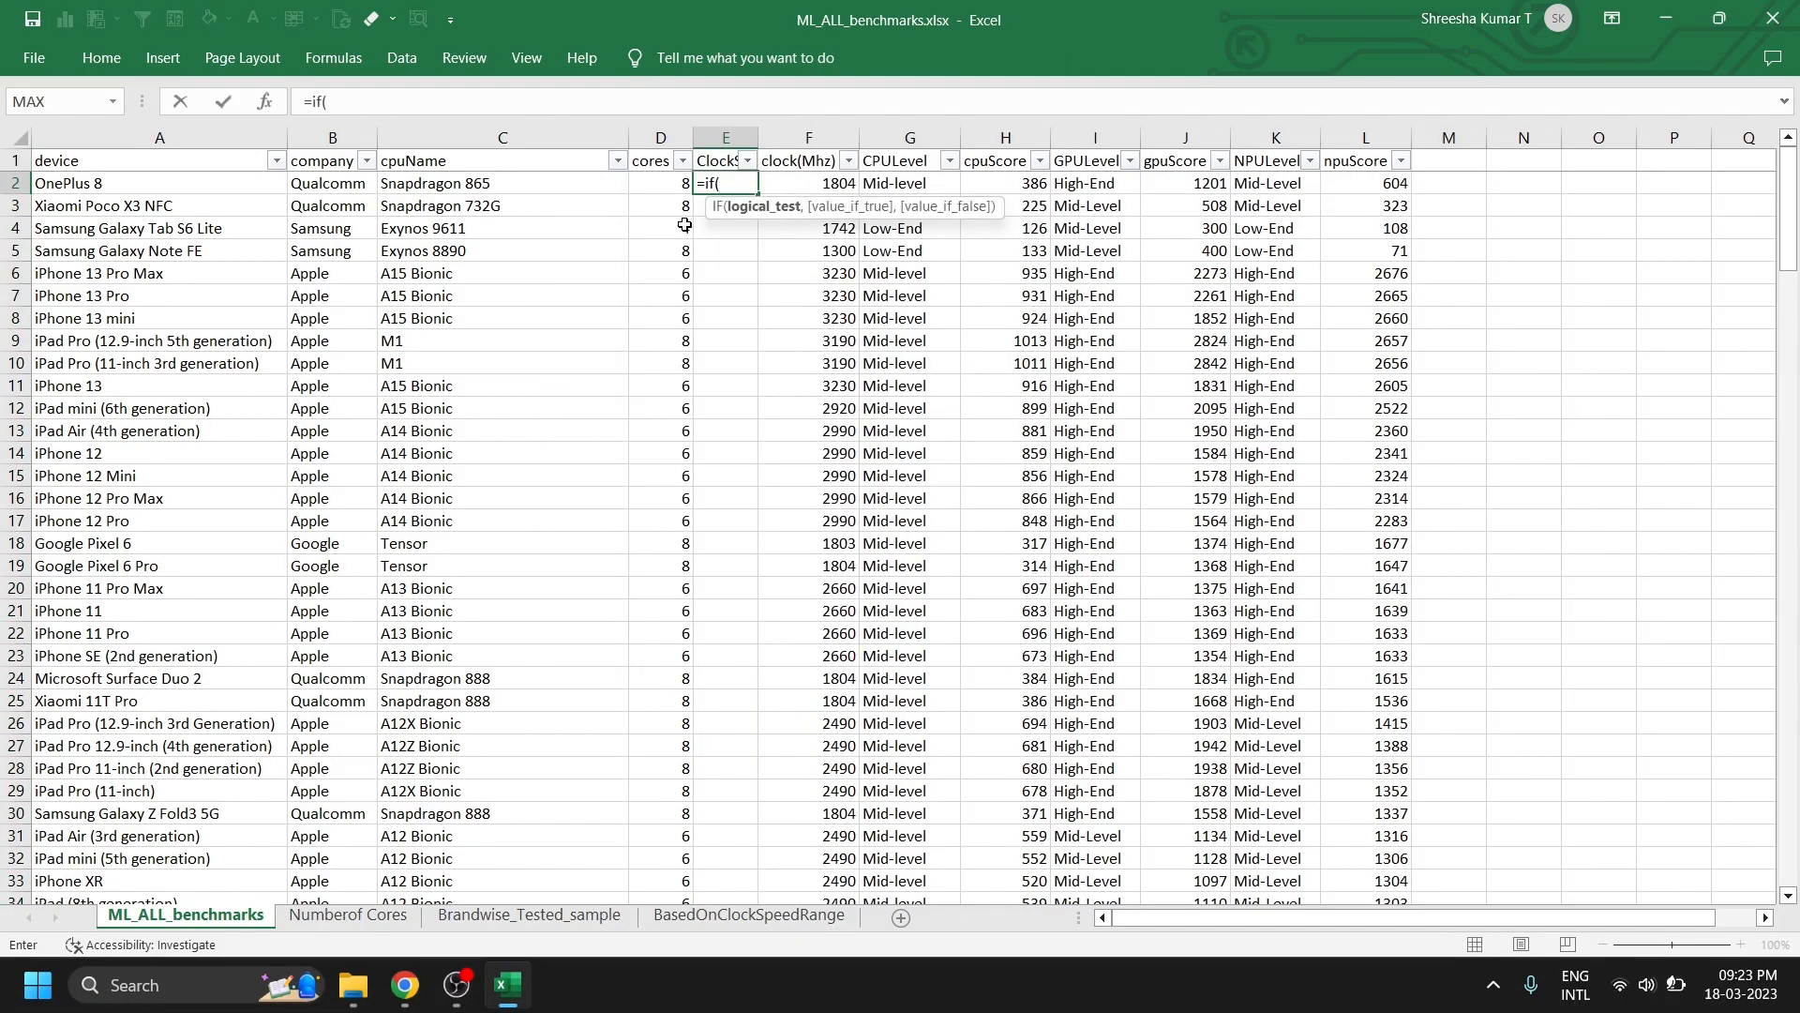
click(838, 185)
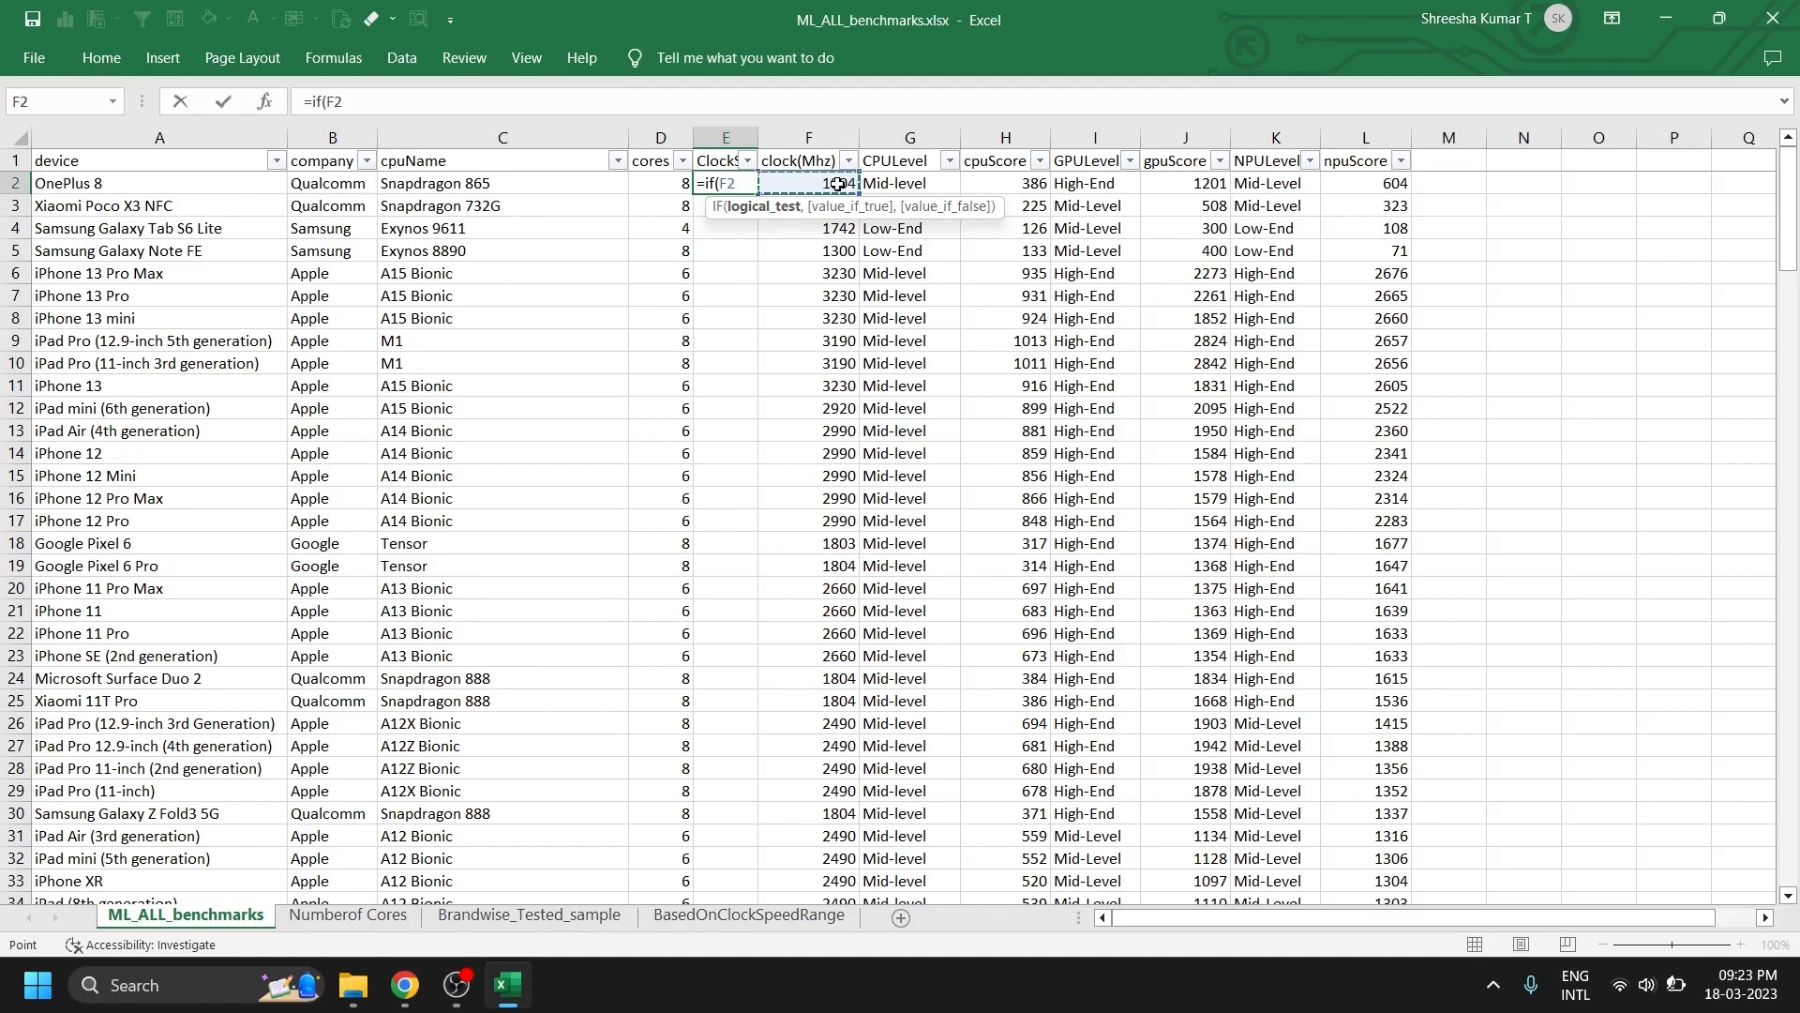
text(<2000)
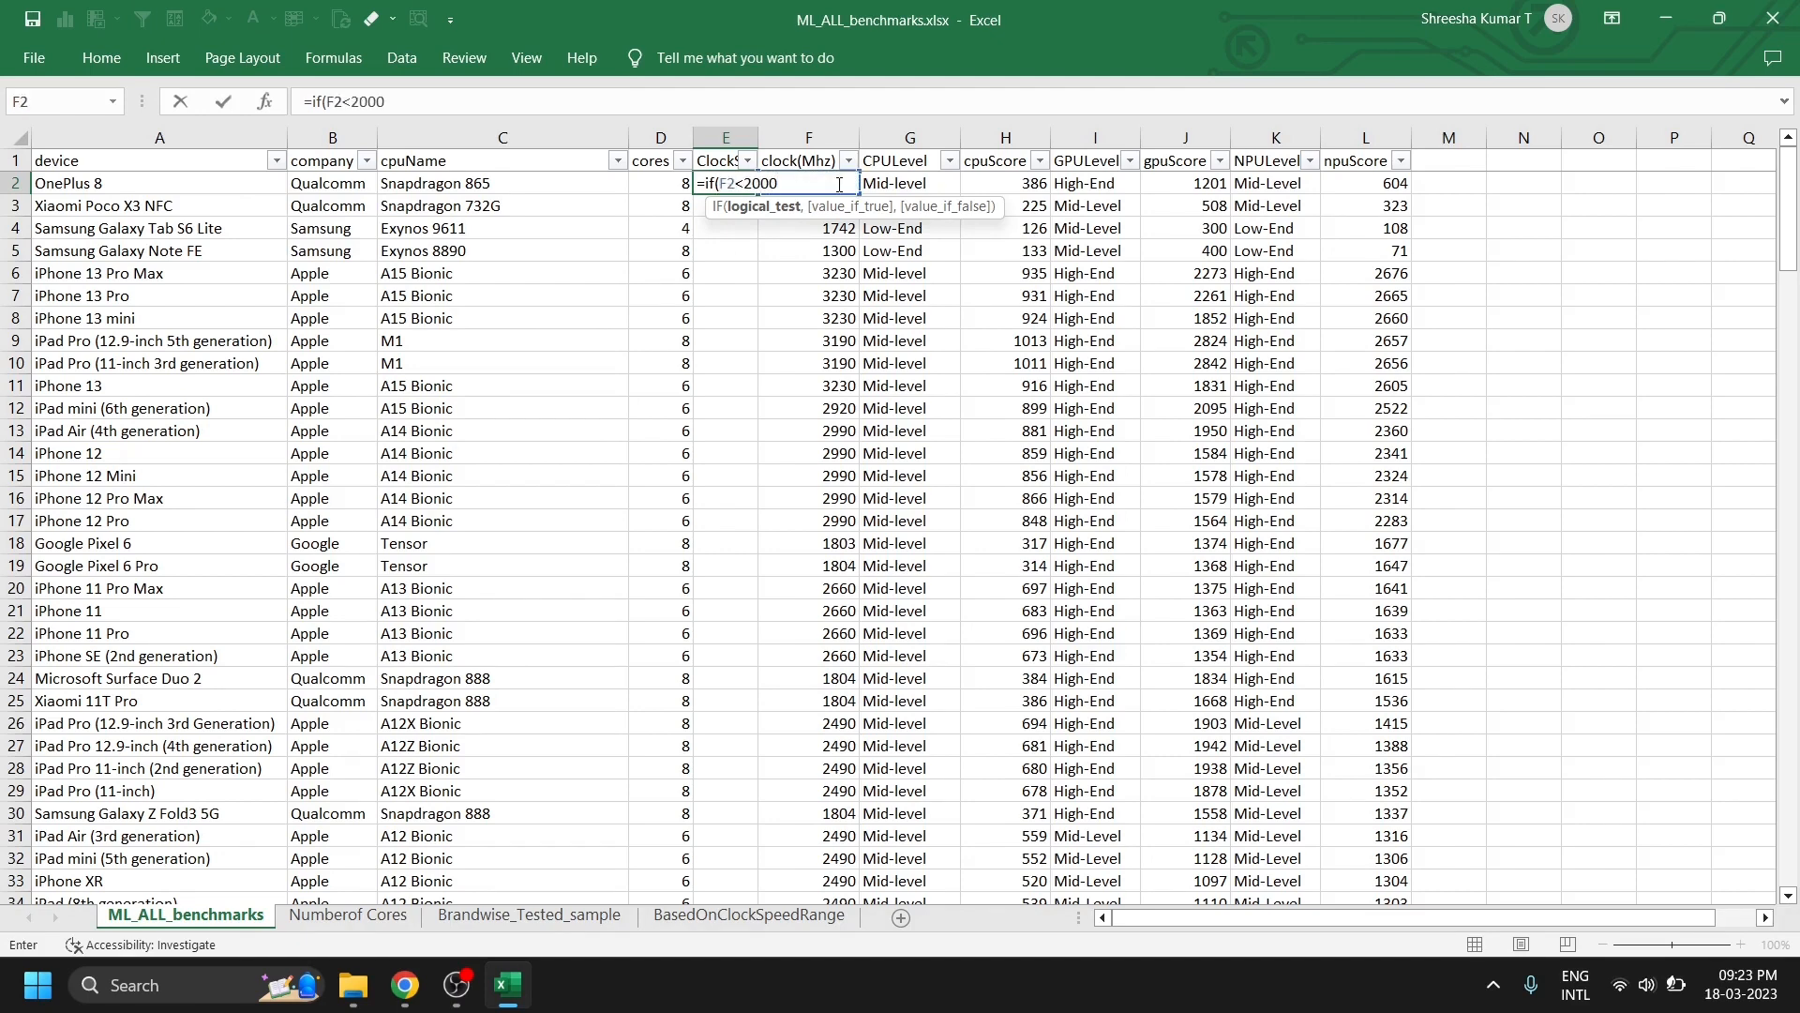
text(,)
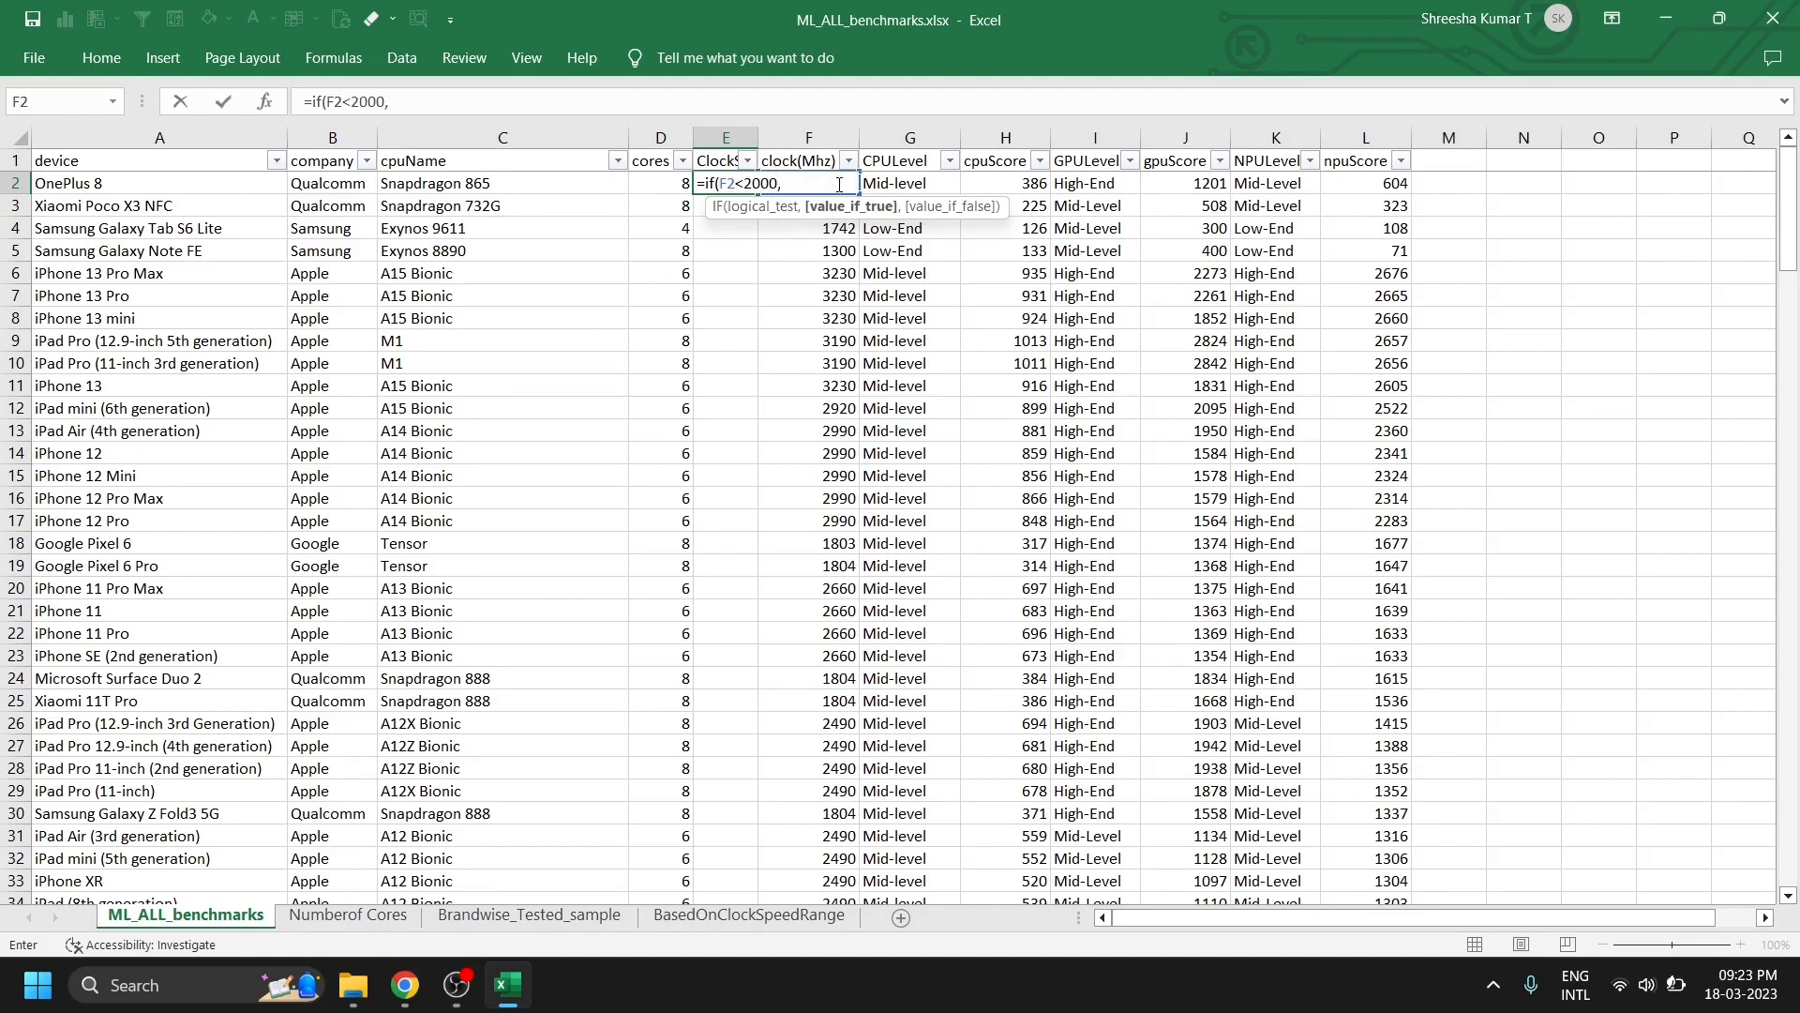
text("Low",if()
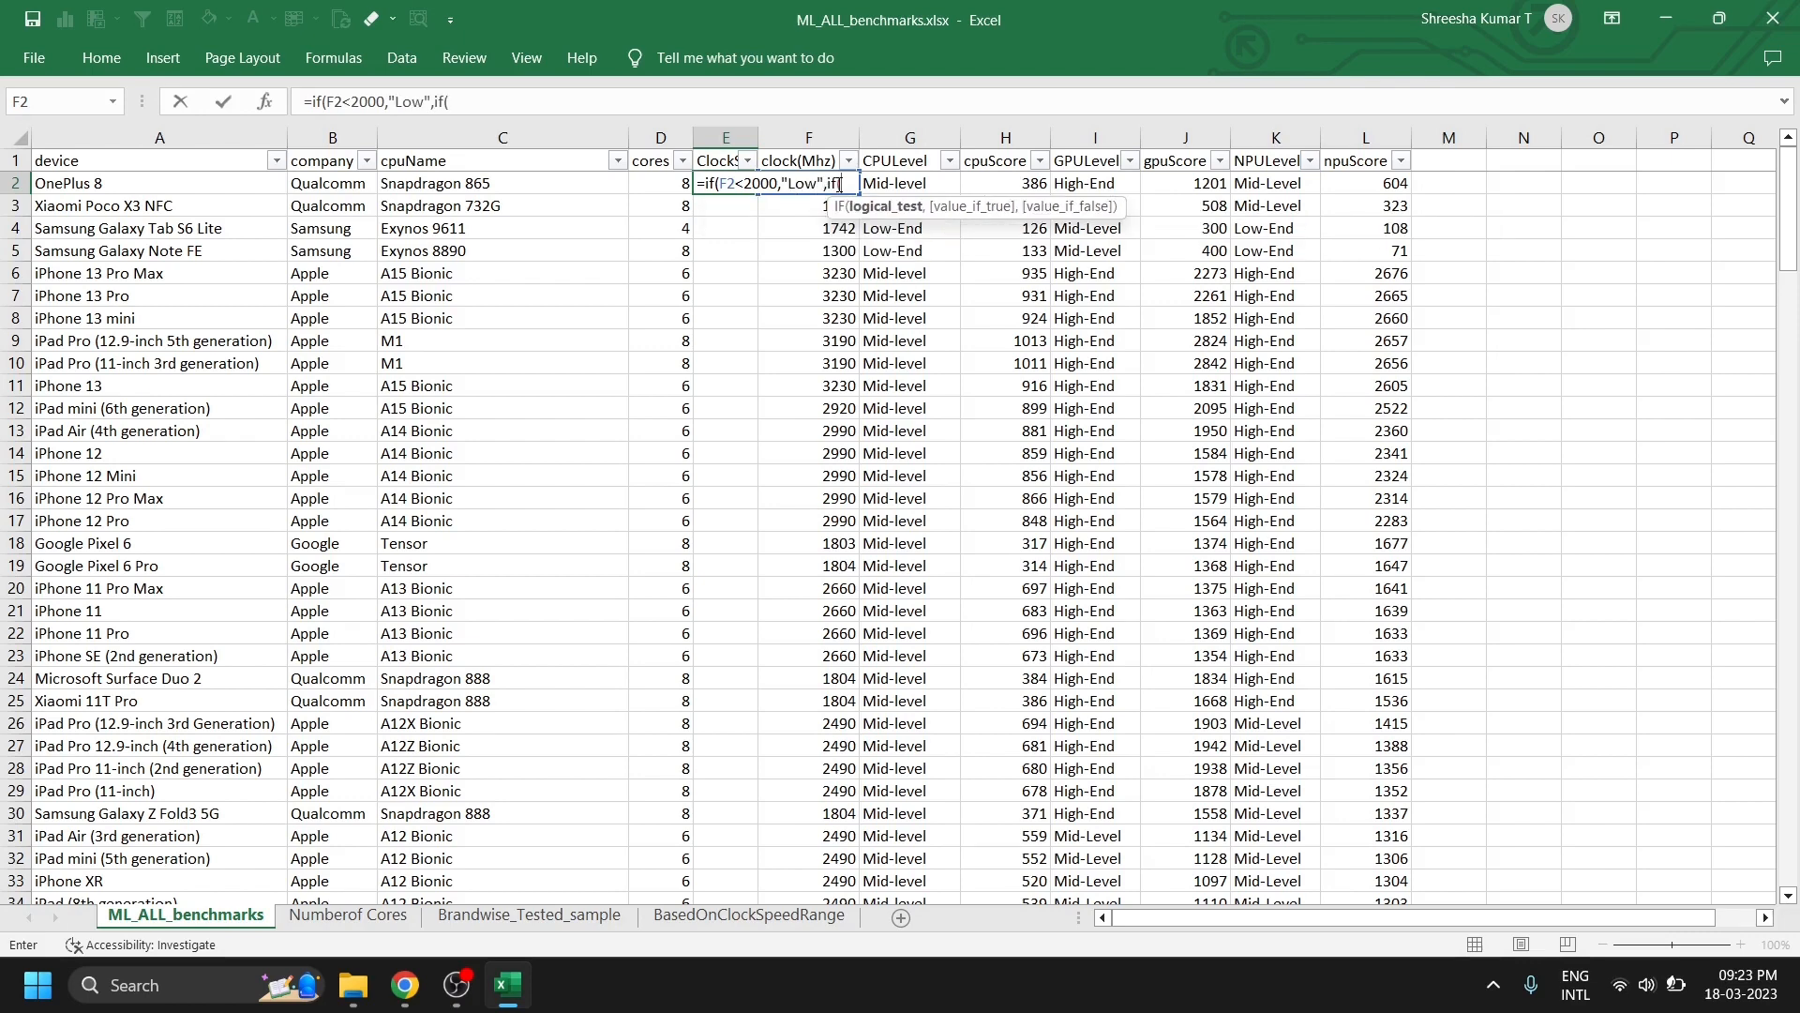
text(F2<3000,)
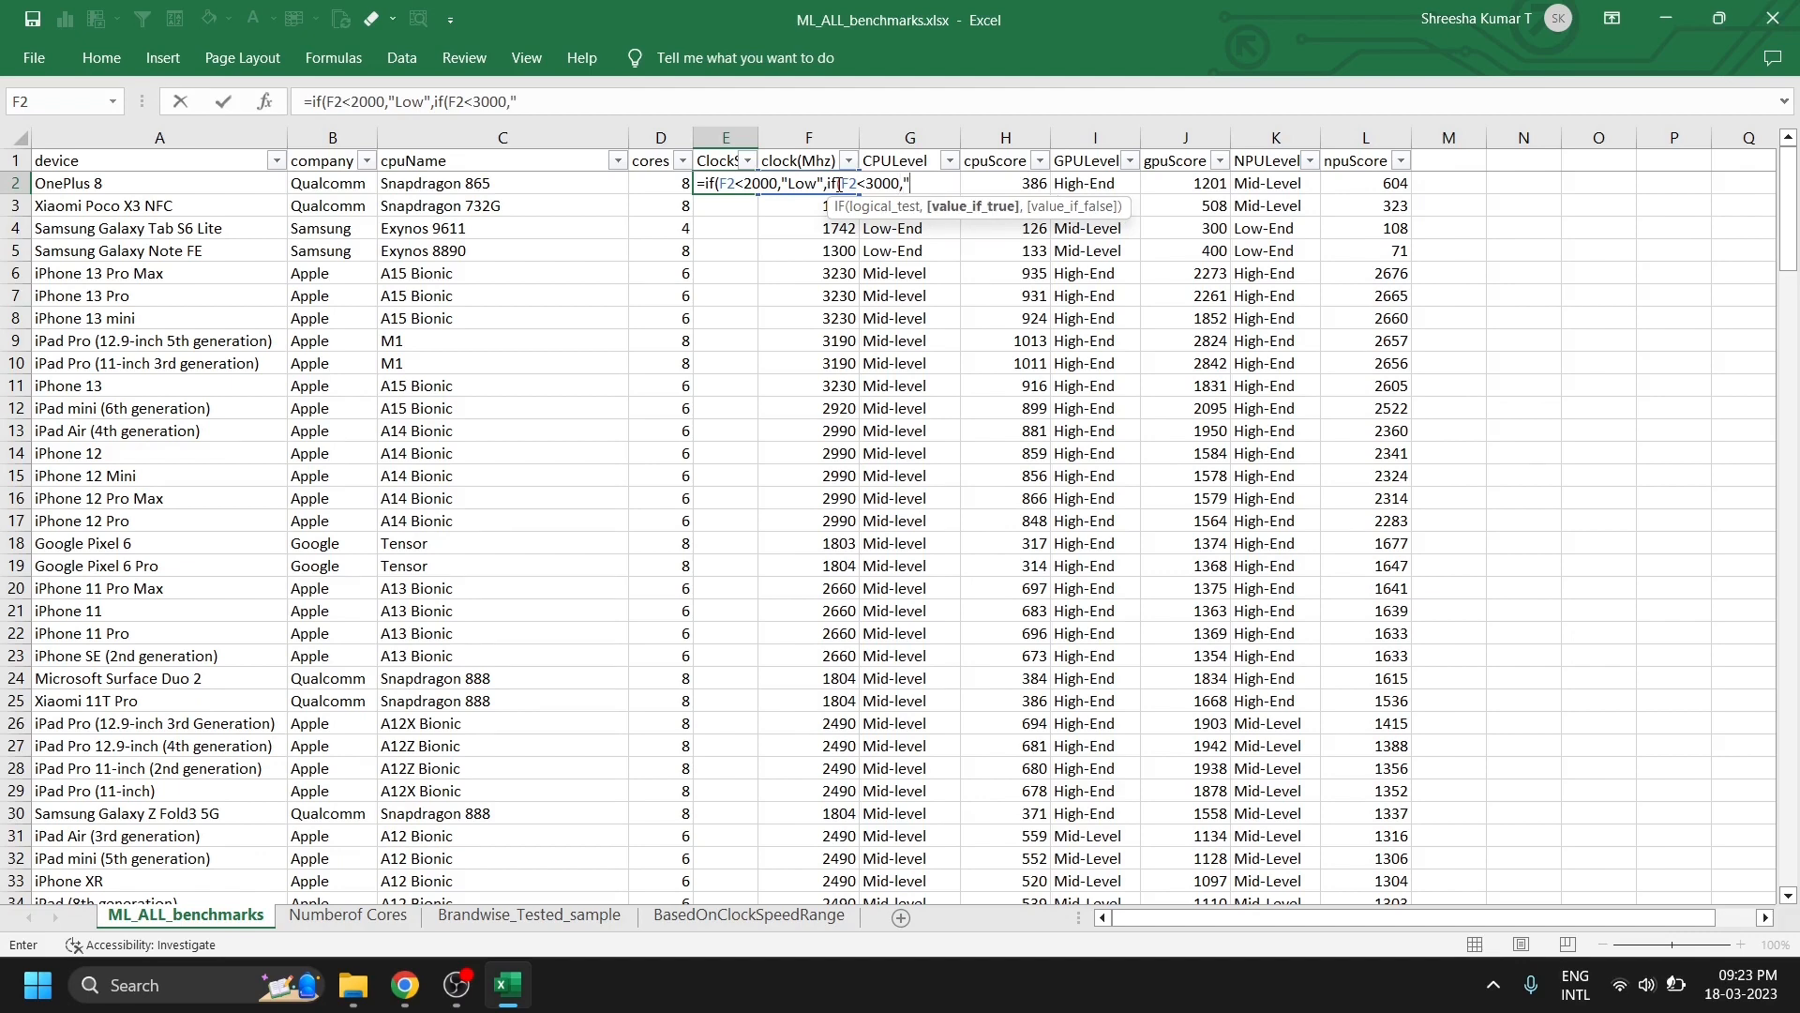
text("Mid")
- Replace the formula's "Low" label with "Under 2GHz" and its "Mid" label with "Under 3 GHz"
double_click(790, 184)
text(Un)
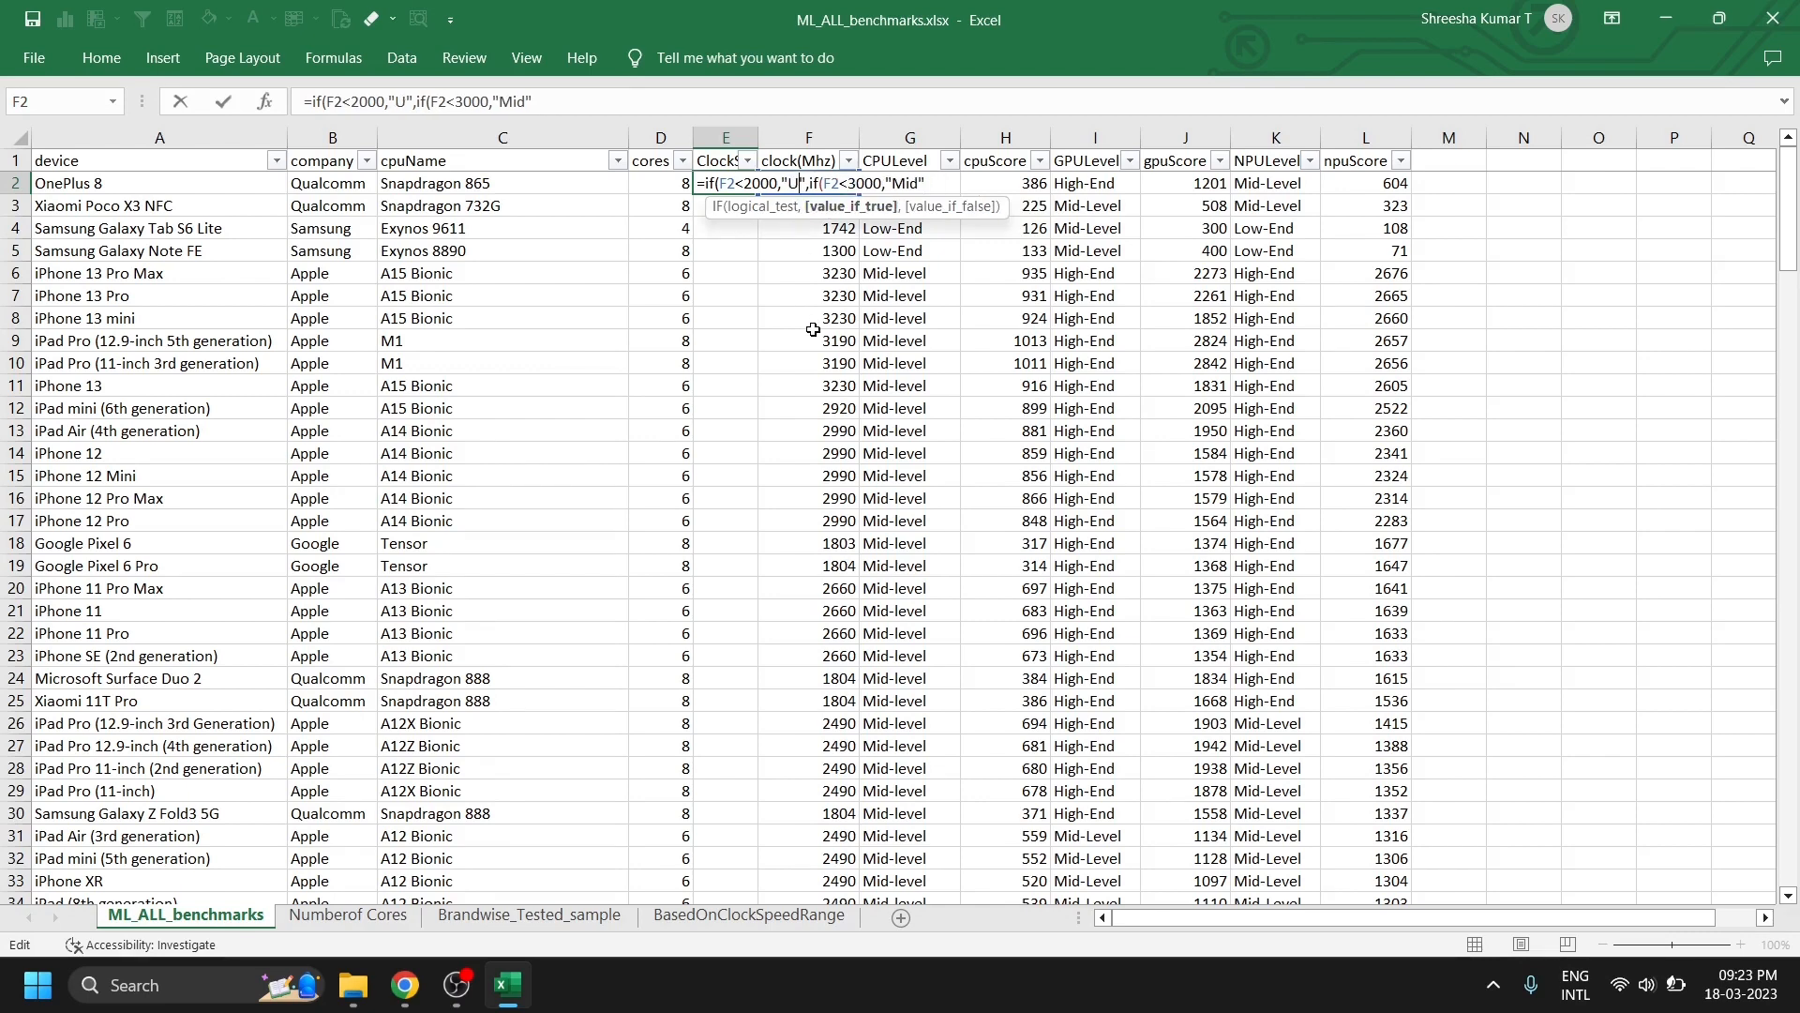
text(der 2Ghz)
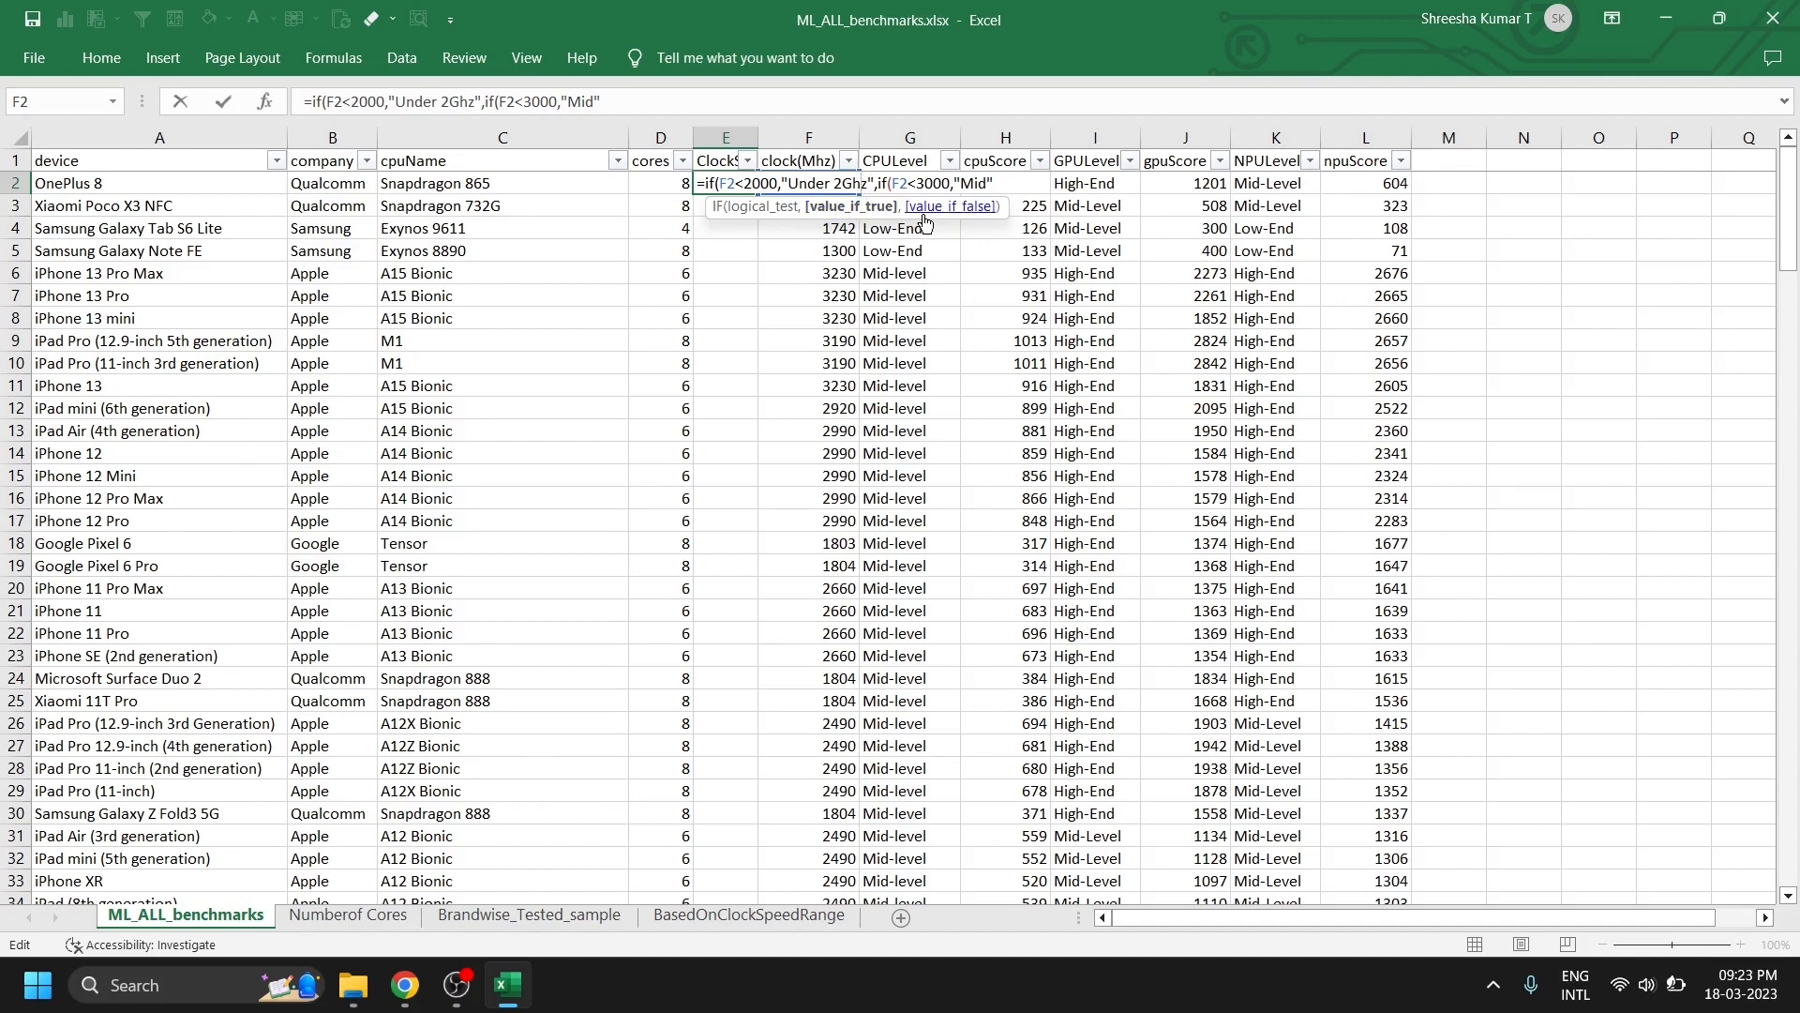
key(BackSpace)
text(H)
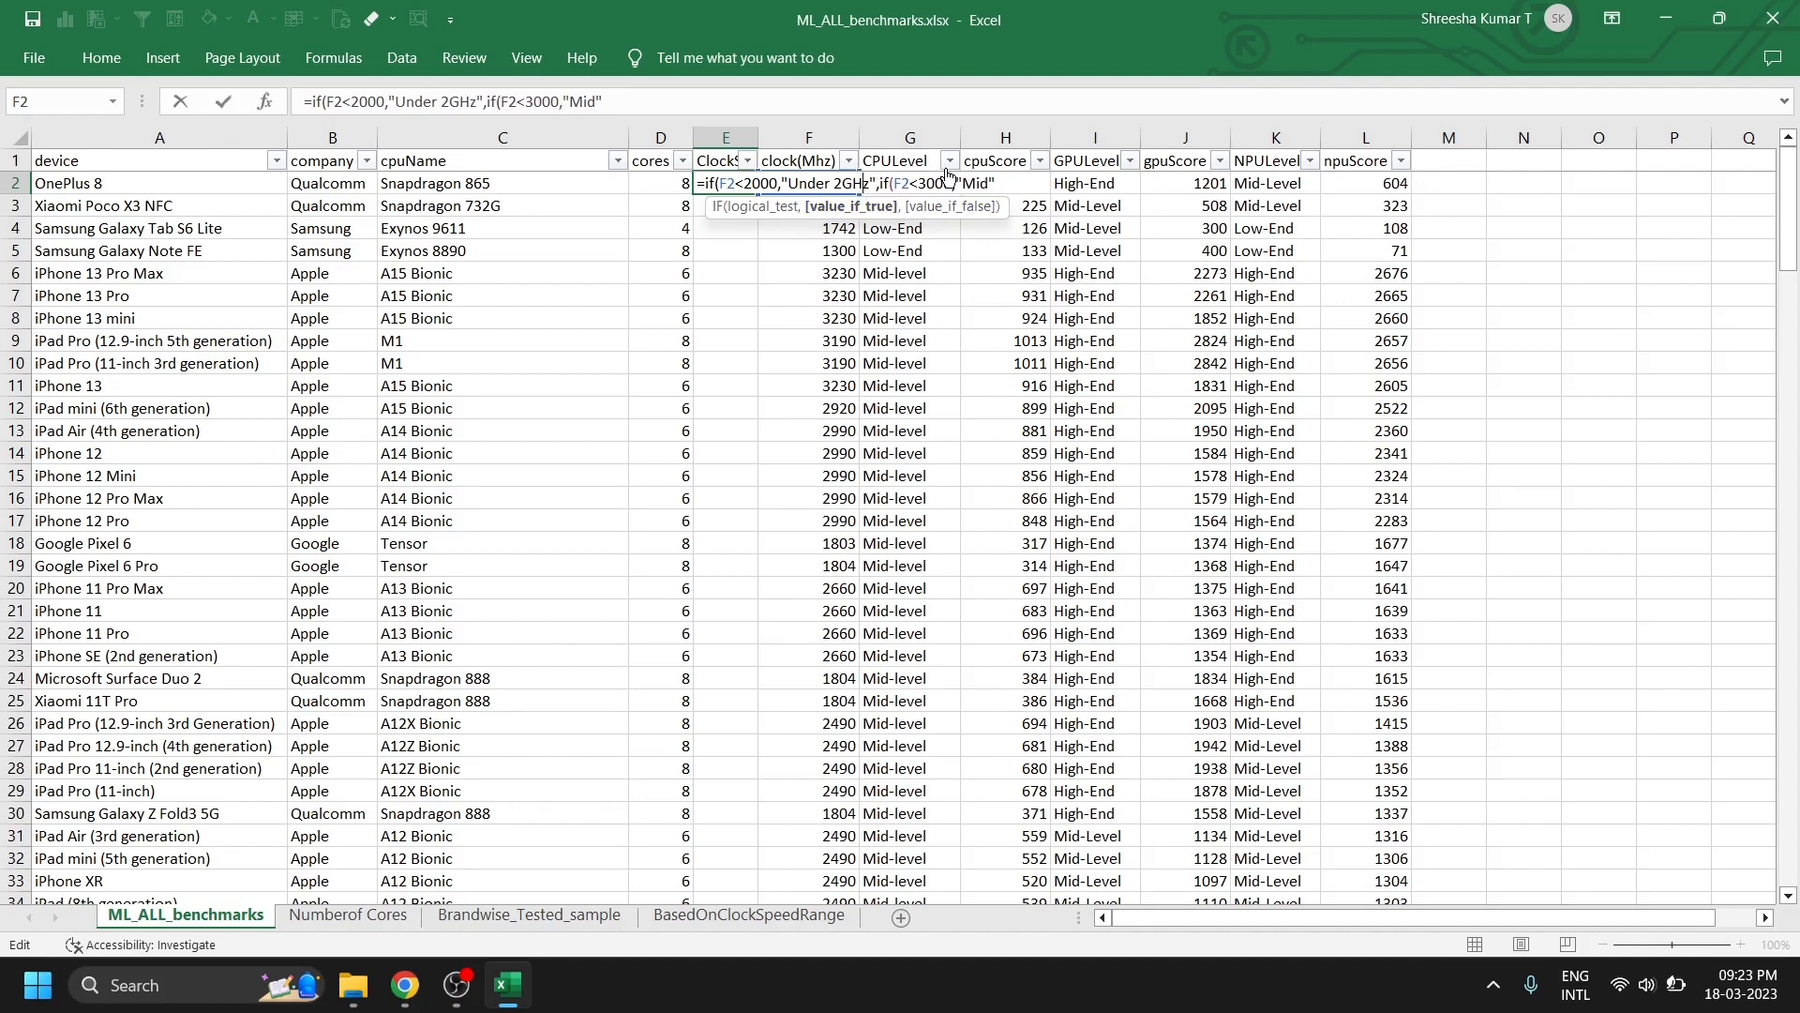
drag(990, 187, 969, 188)
text(Under 3 GHz",)
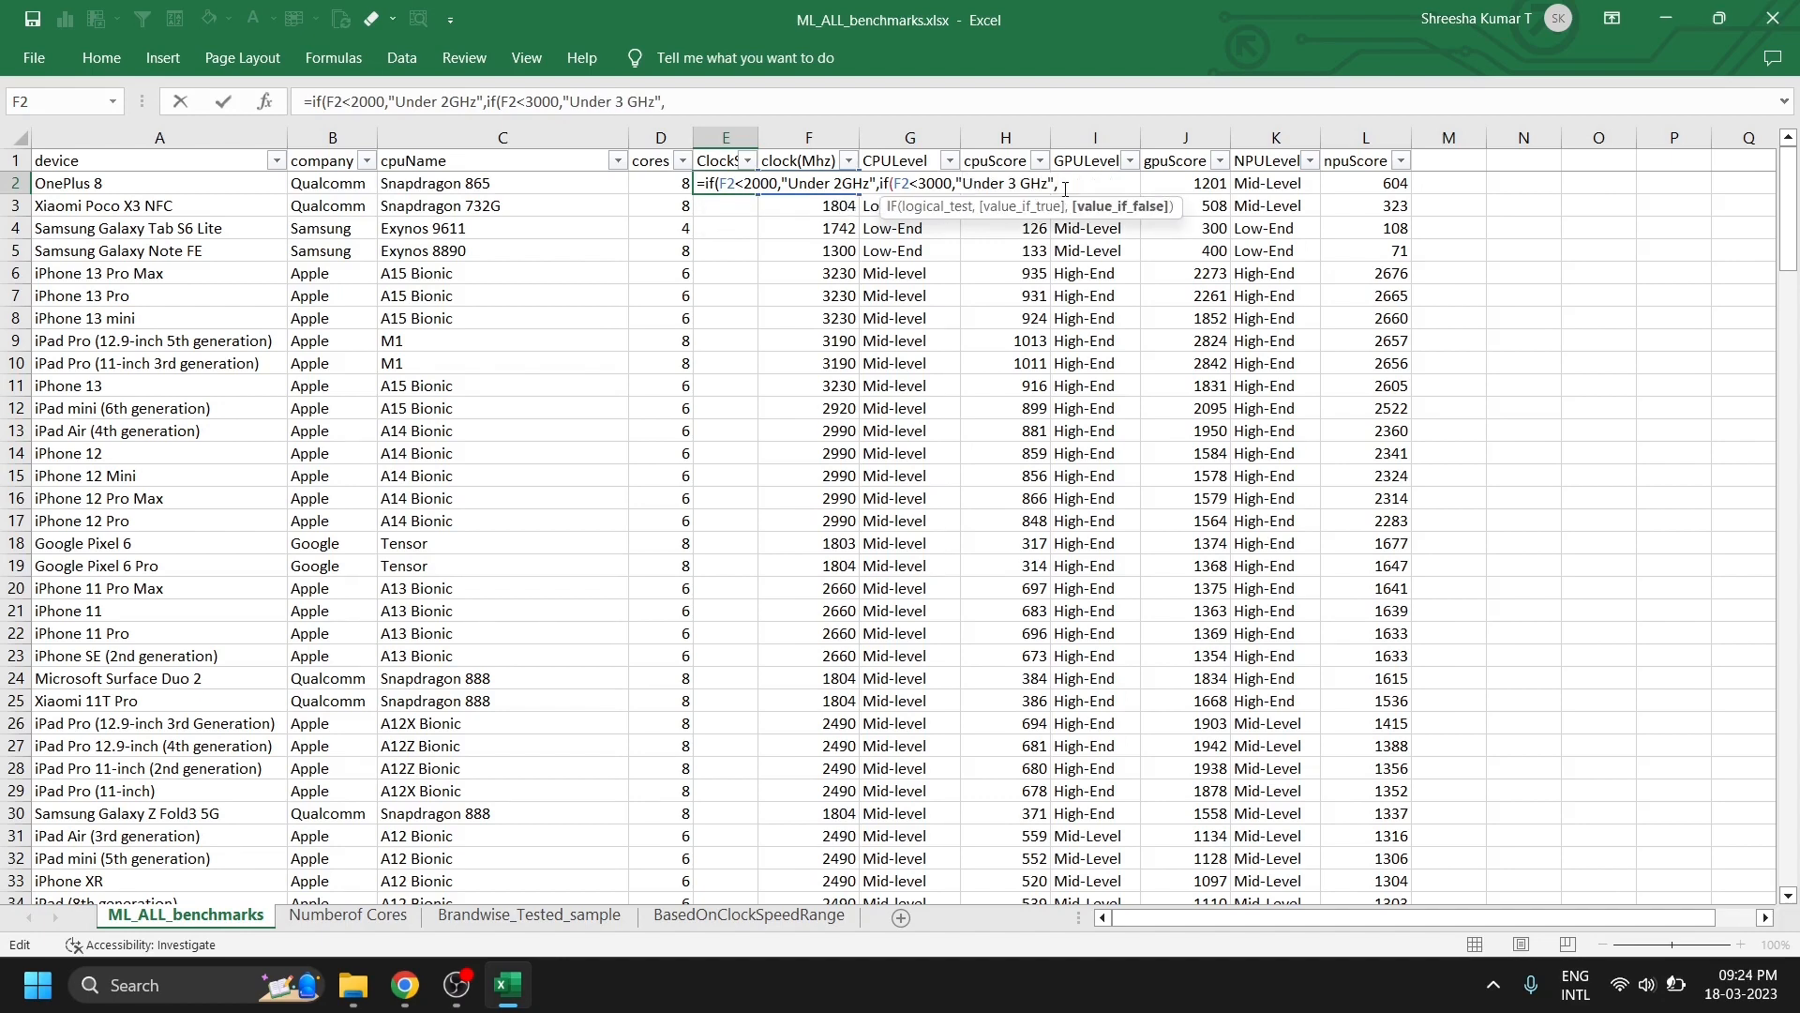
- Complete the E2 formula with "Above 3 GHz" as the remaining result, close both IF functions and enter it
text(Ab)
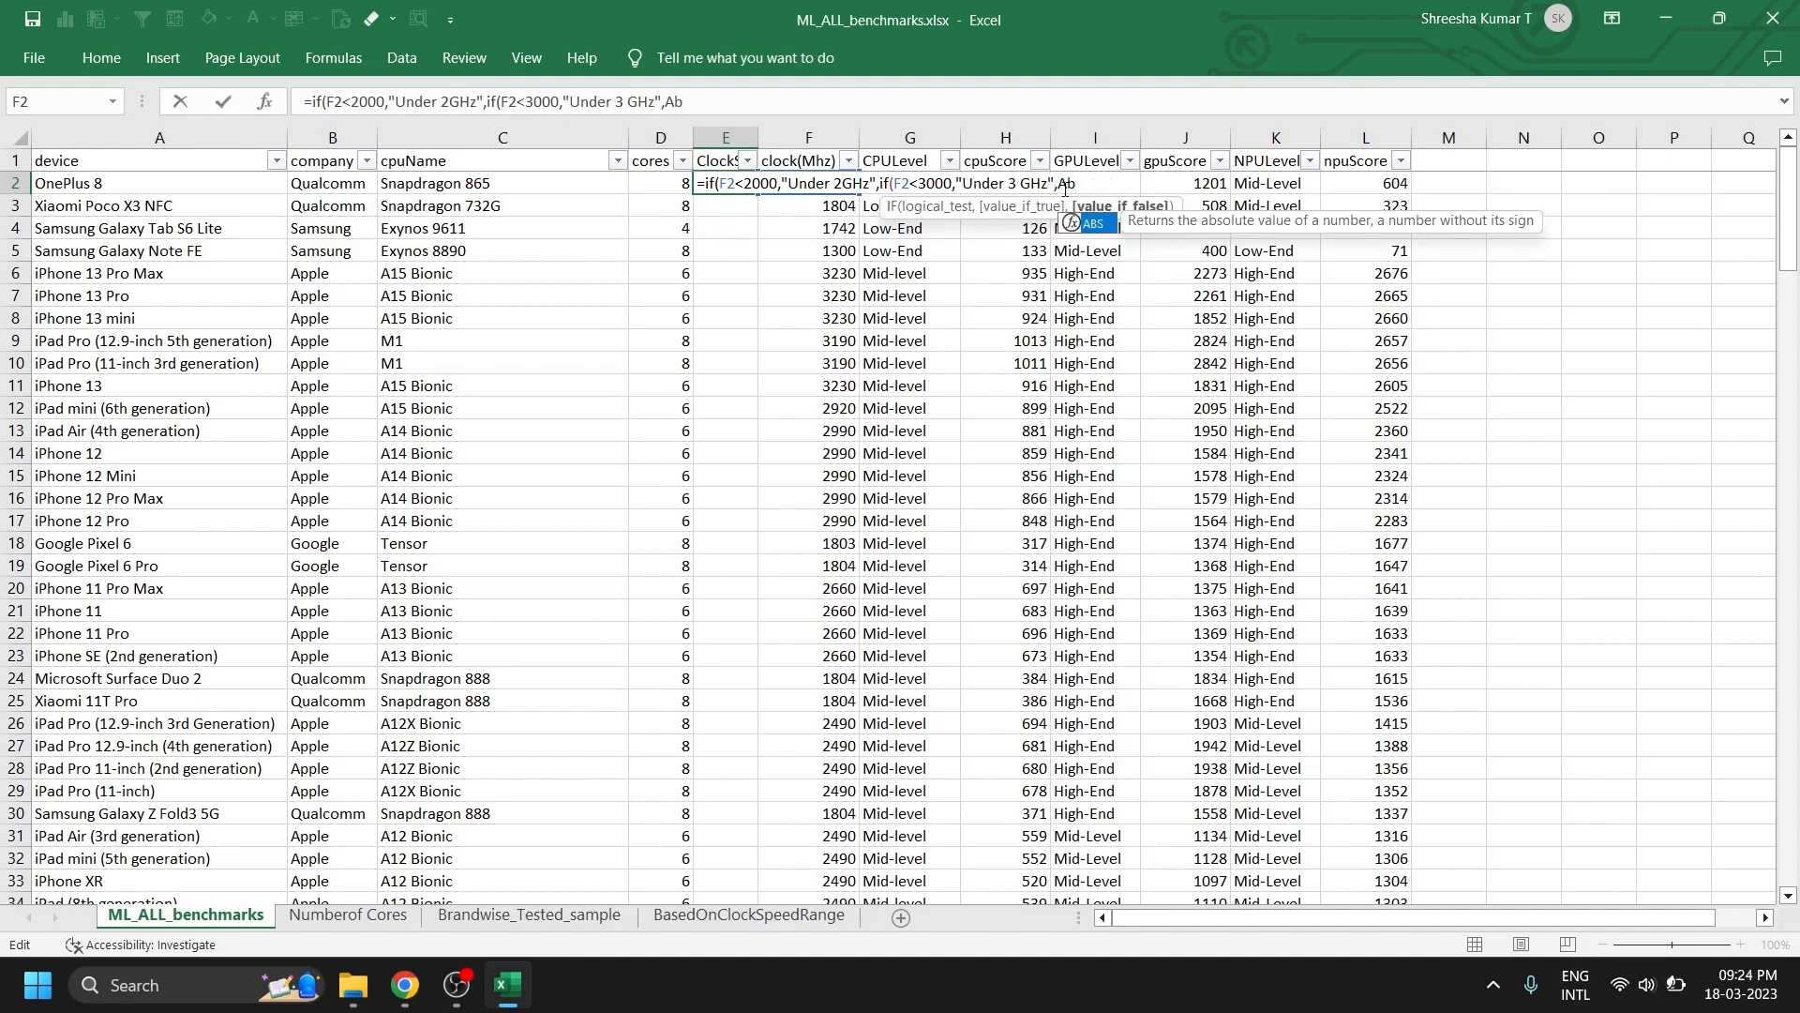
key(BackSpace)
text("Above 3 GHz")
key(Return)
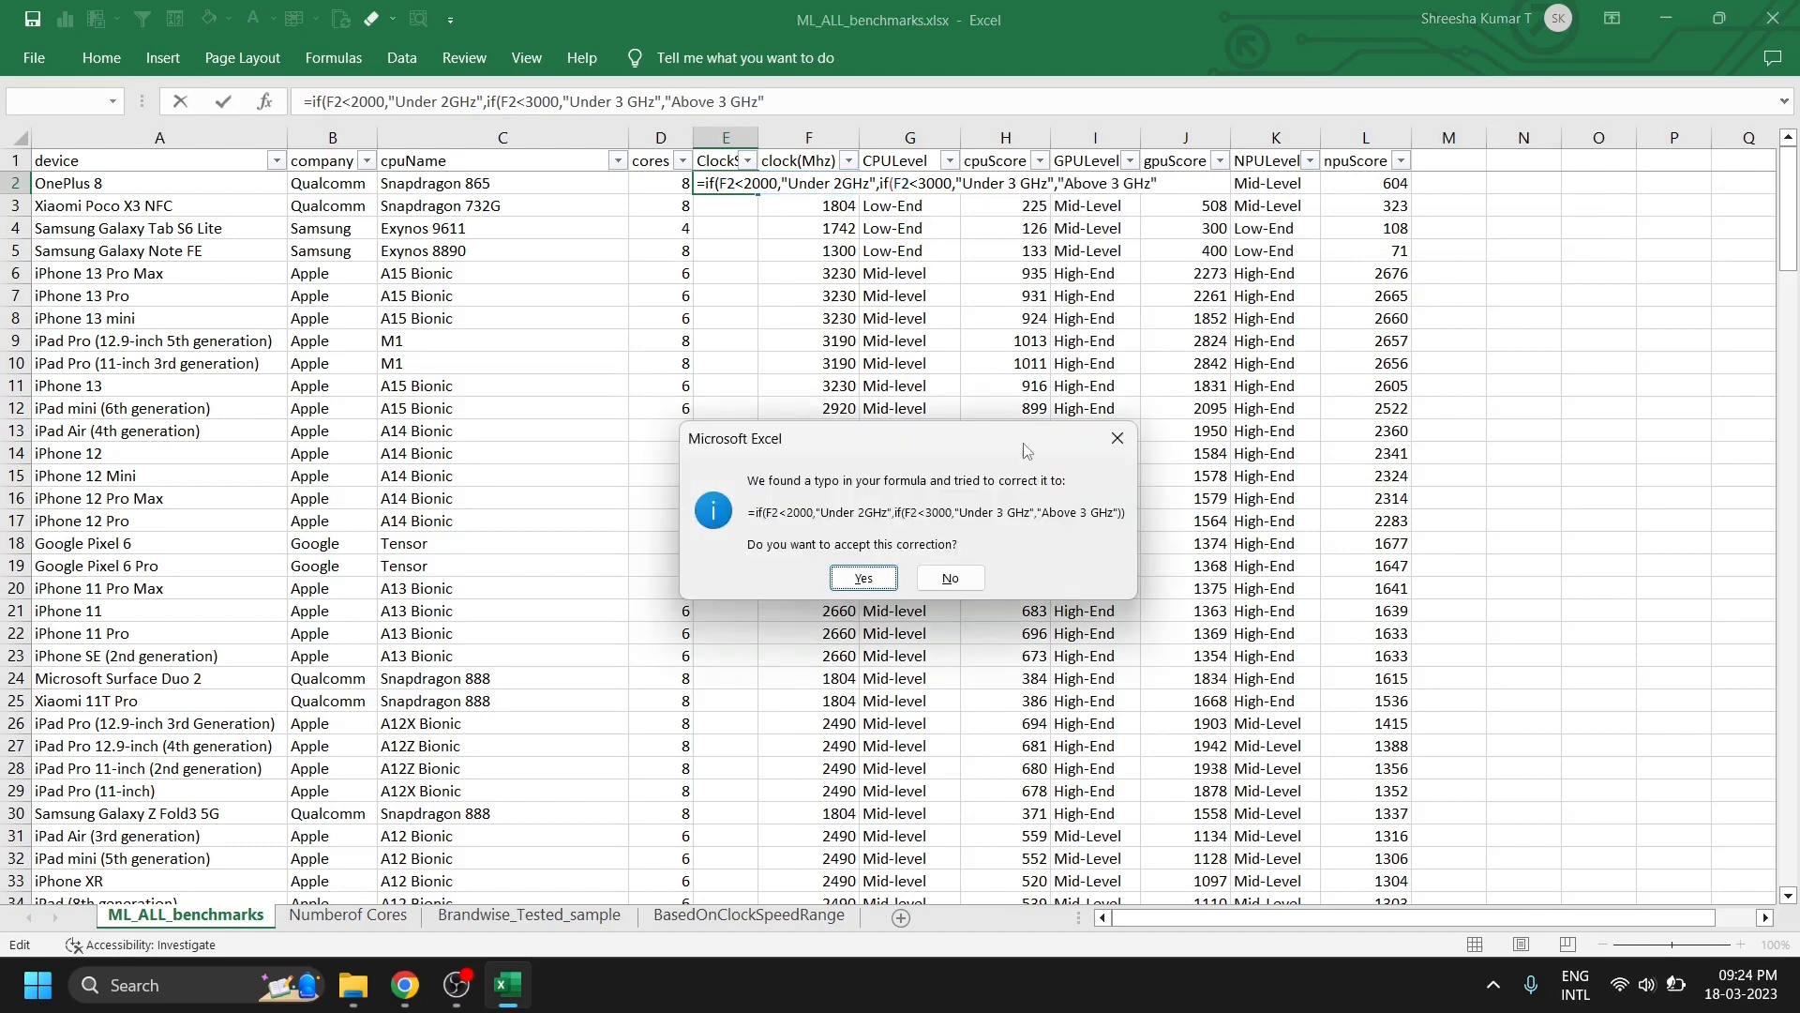
click(933, 579)
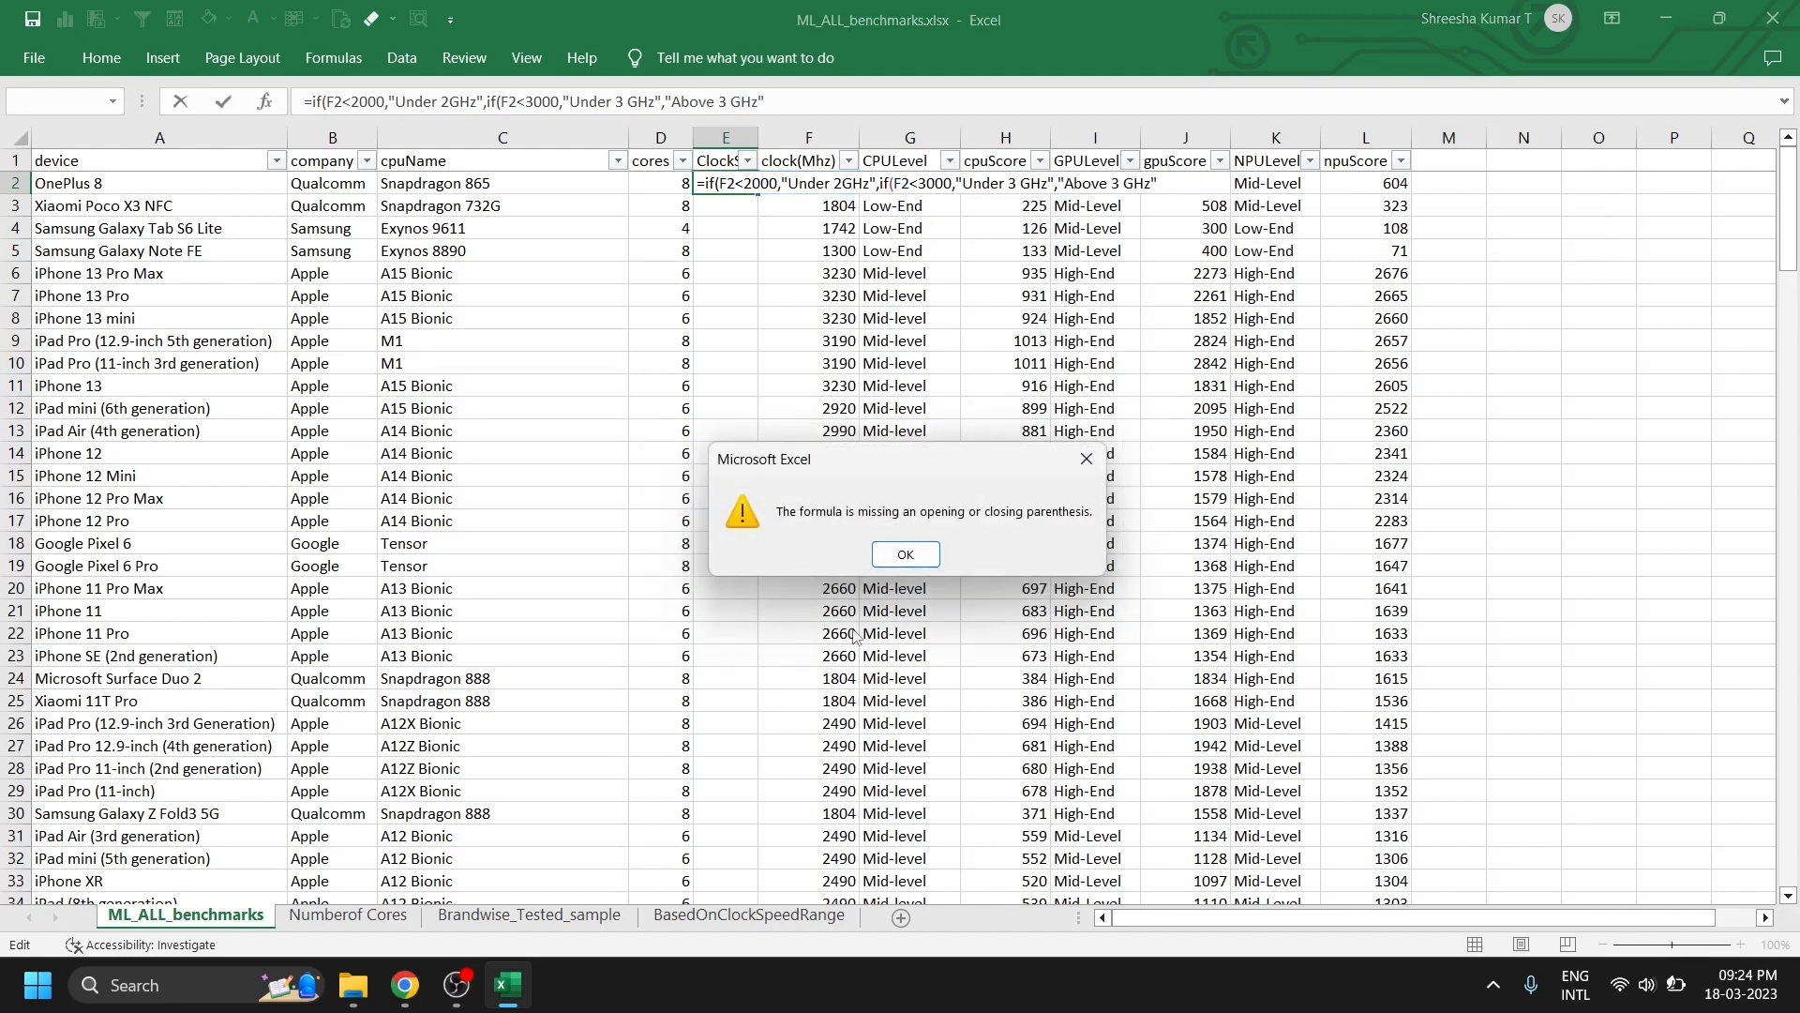
click(908, 559)
click(1173, 180)
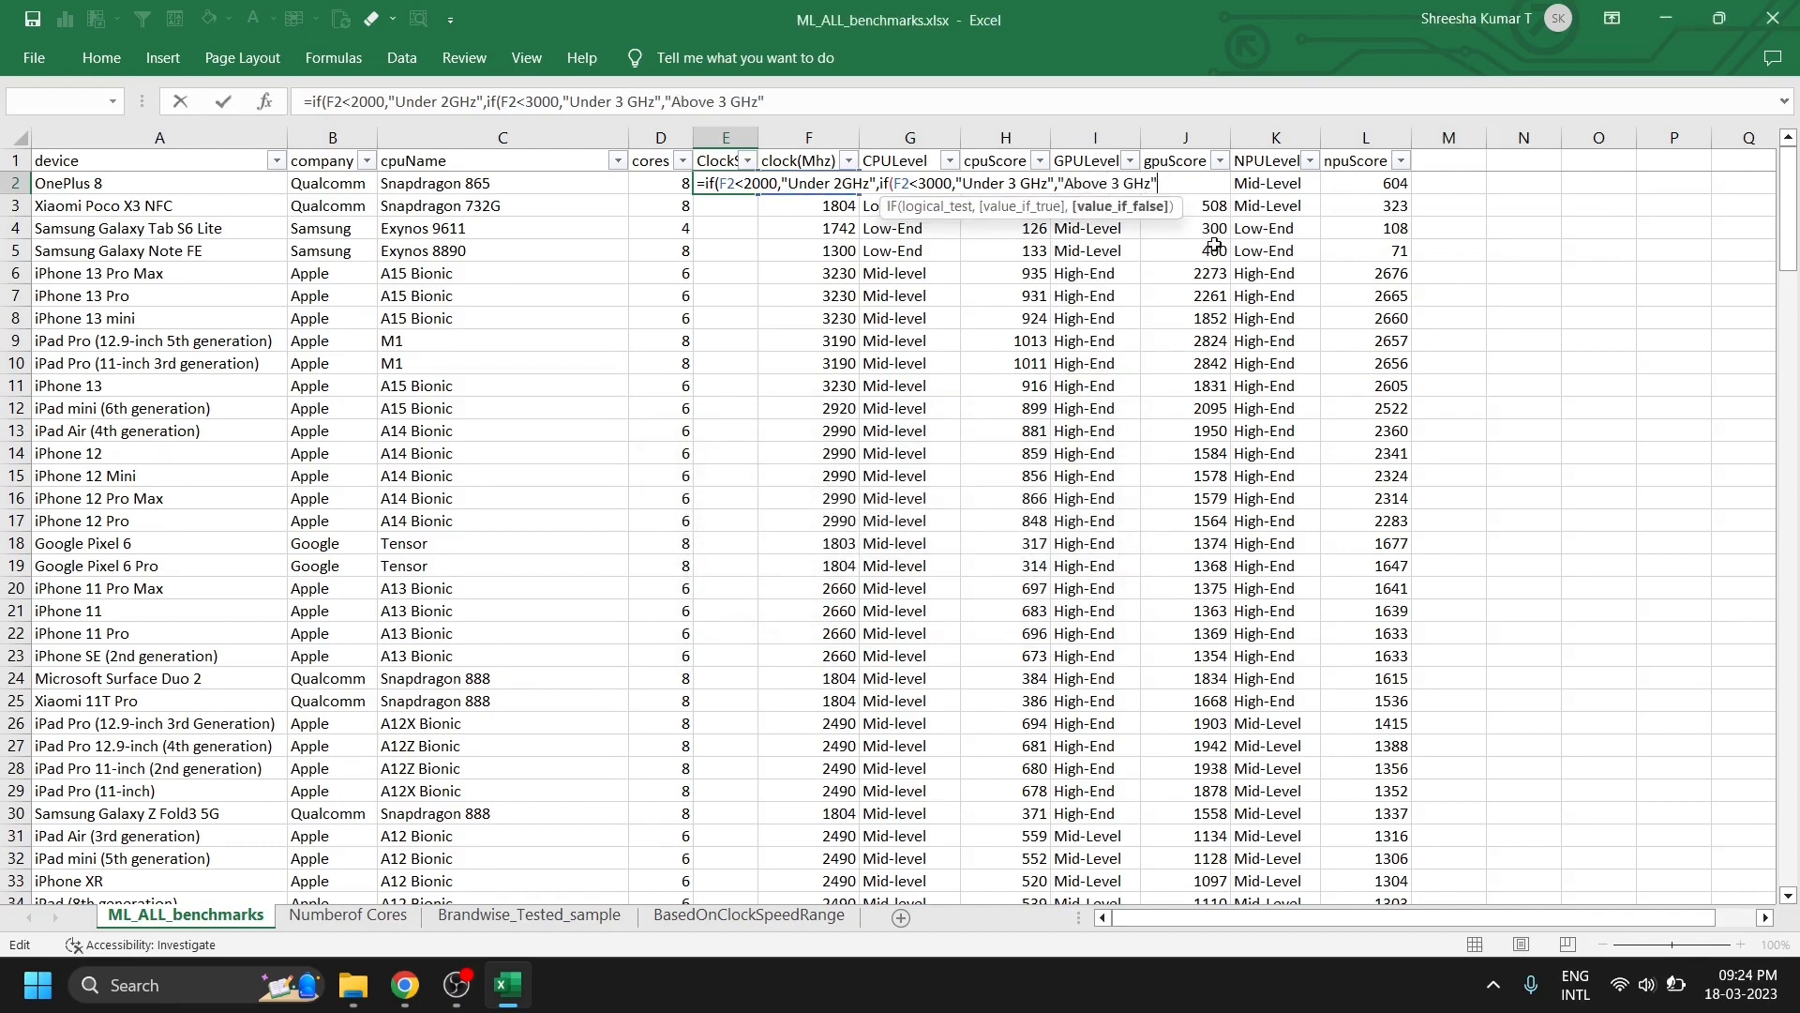
text())
key(Return)
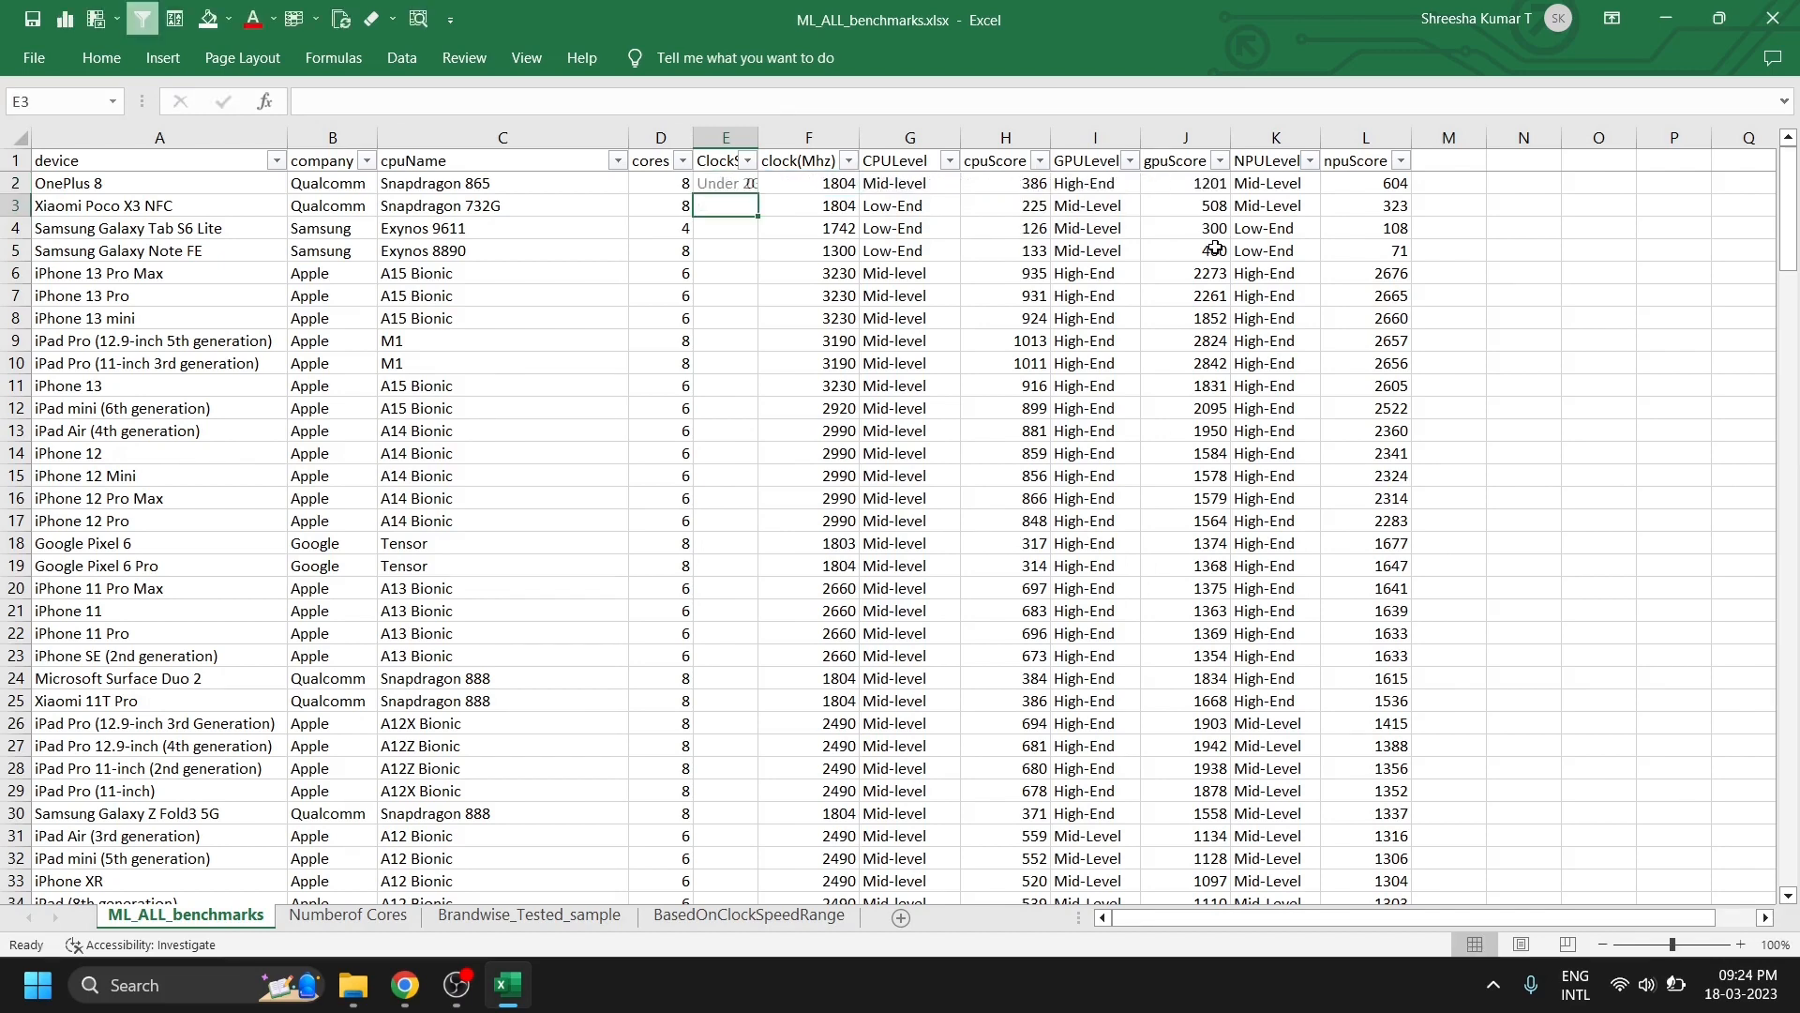
- Autofit the ClockSpeedRange column, fill the E2 formula down all data rows and check a row against its clock speed
double_click(759, 138)
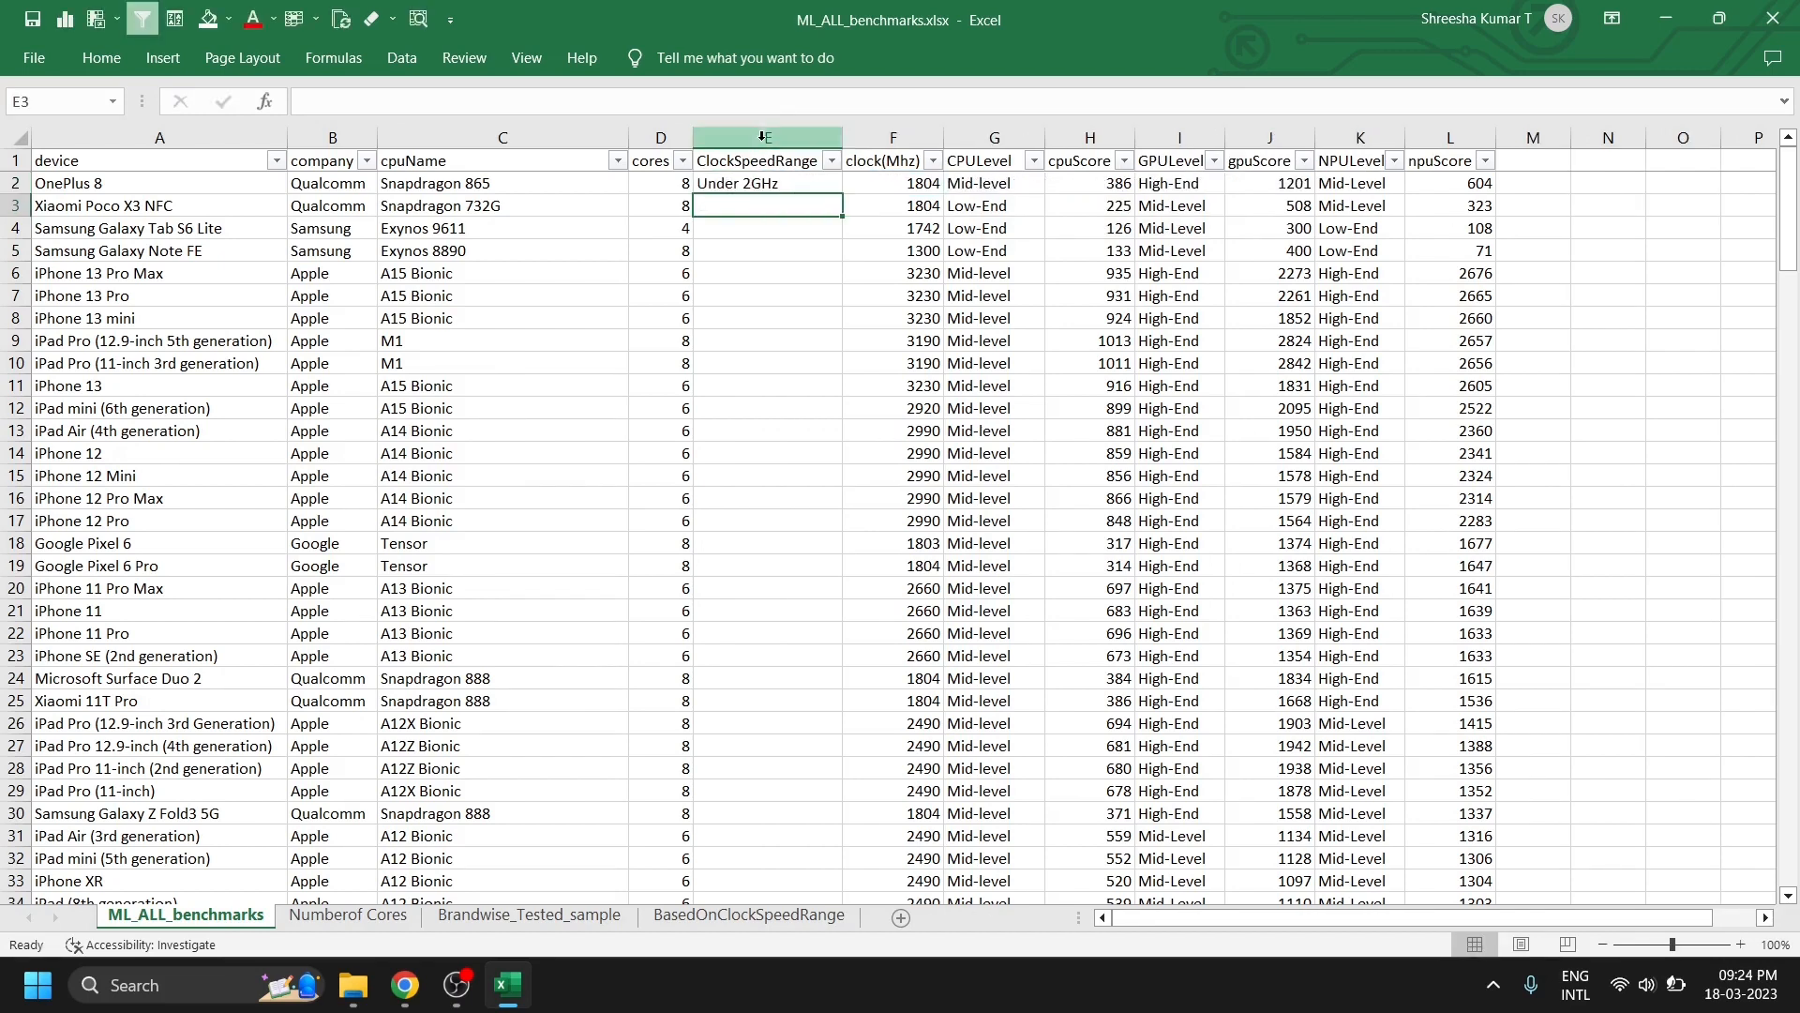
click(830, 186)
double_click(841, 196)
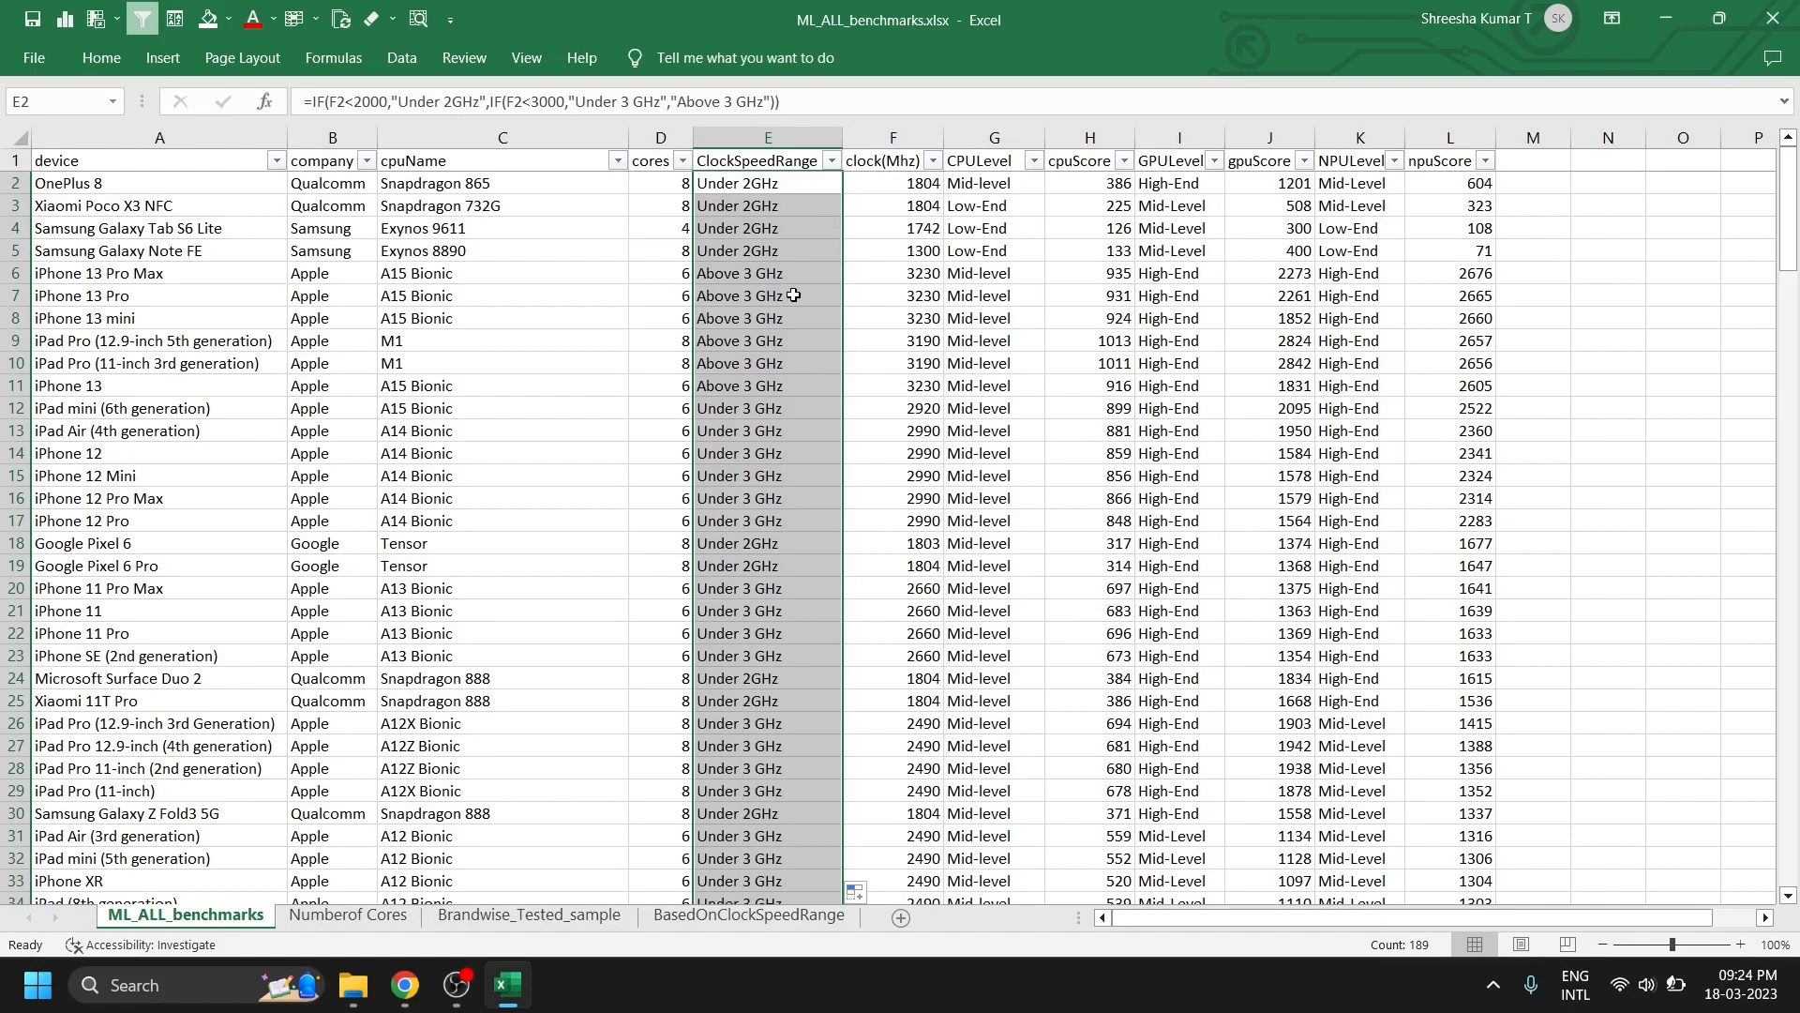
click(792, 295)
click(921, 298)
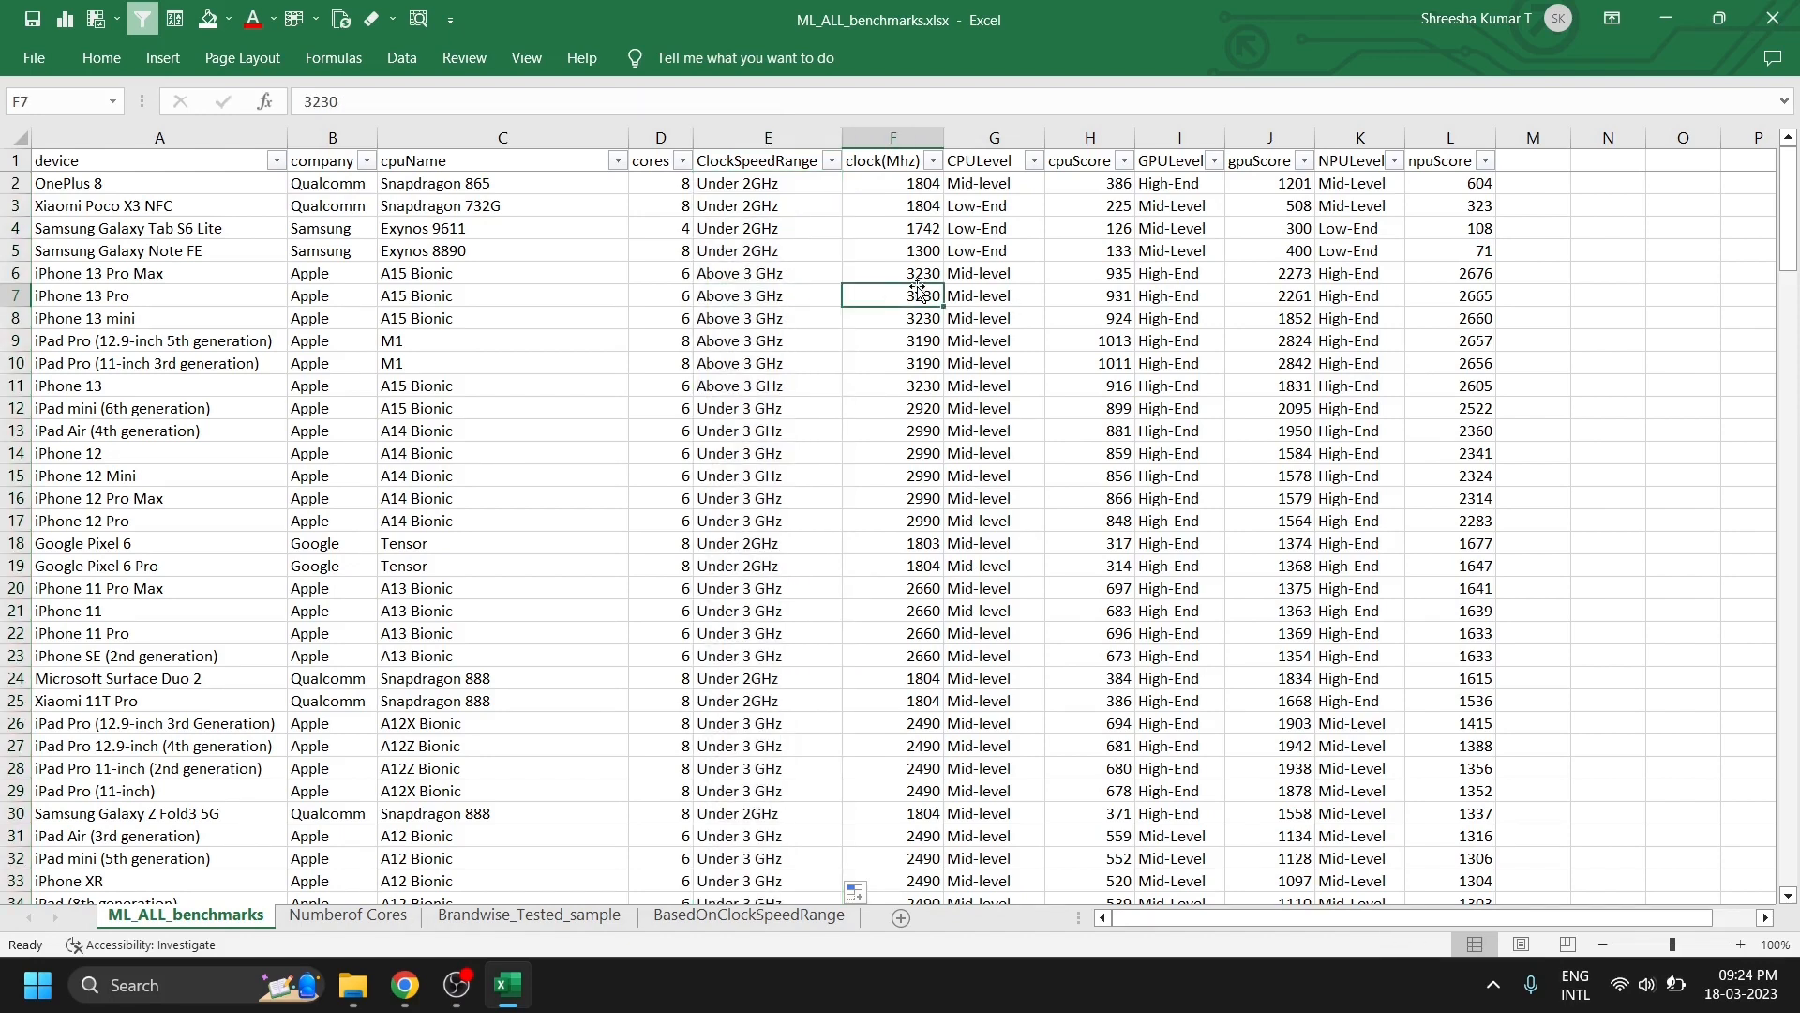
- Check several ClockSpeedRange results against their clock speeds and replace the column's formulas from E2 down with static values
click(802, 283)
click(873, 294)
click(805, 298)
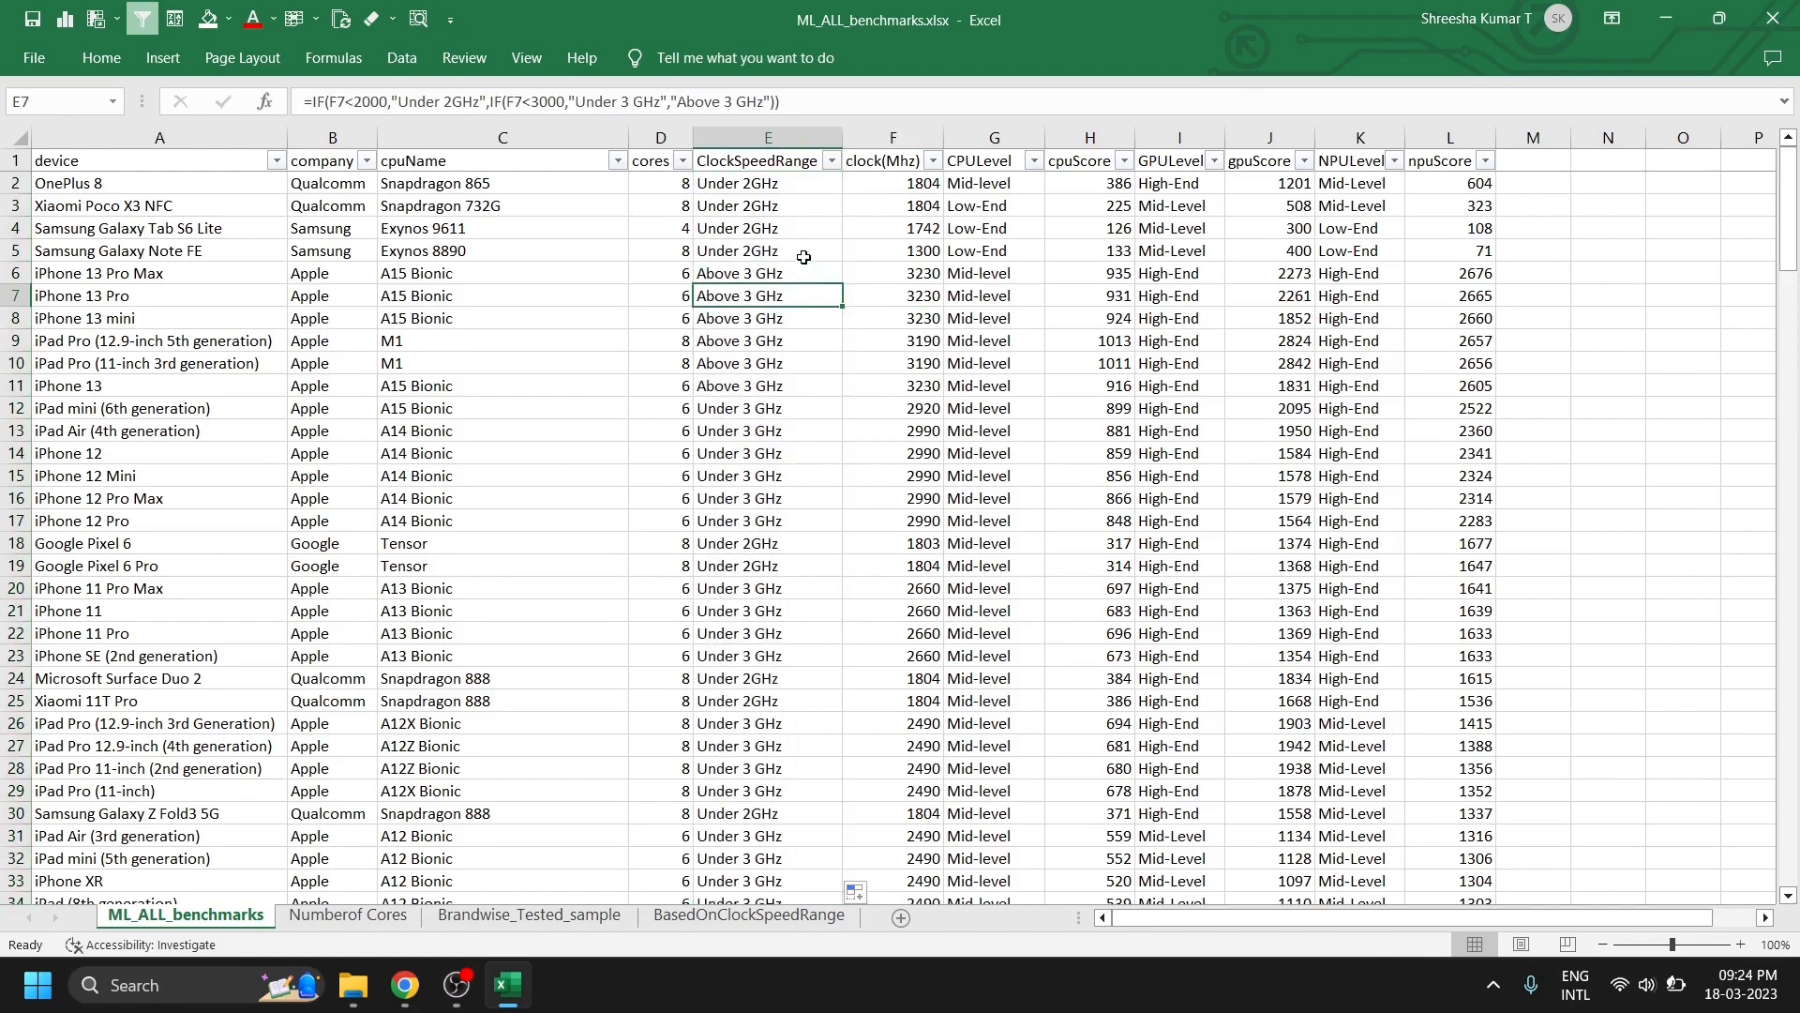
click(805, 255)
click(808, 228)
click(799, 200)
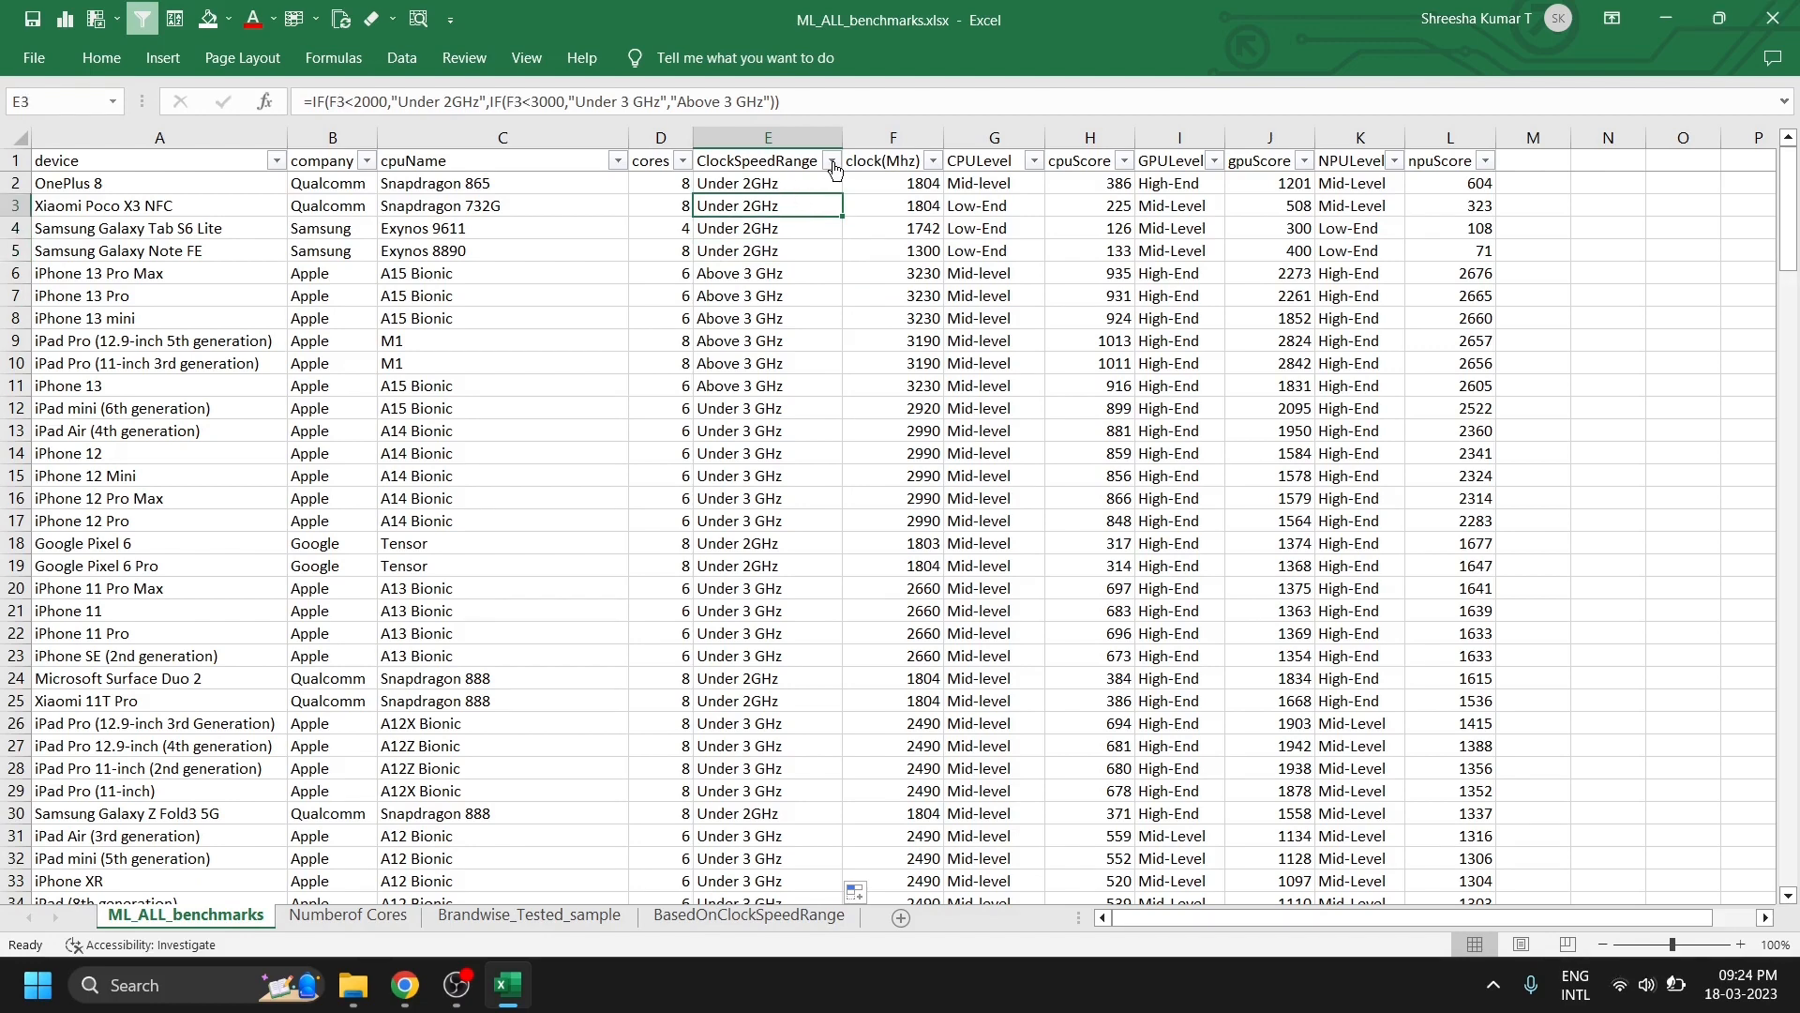
click(804, 181)
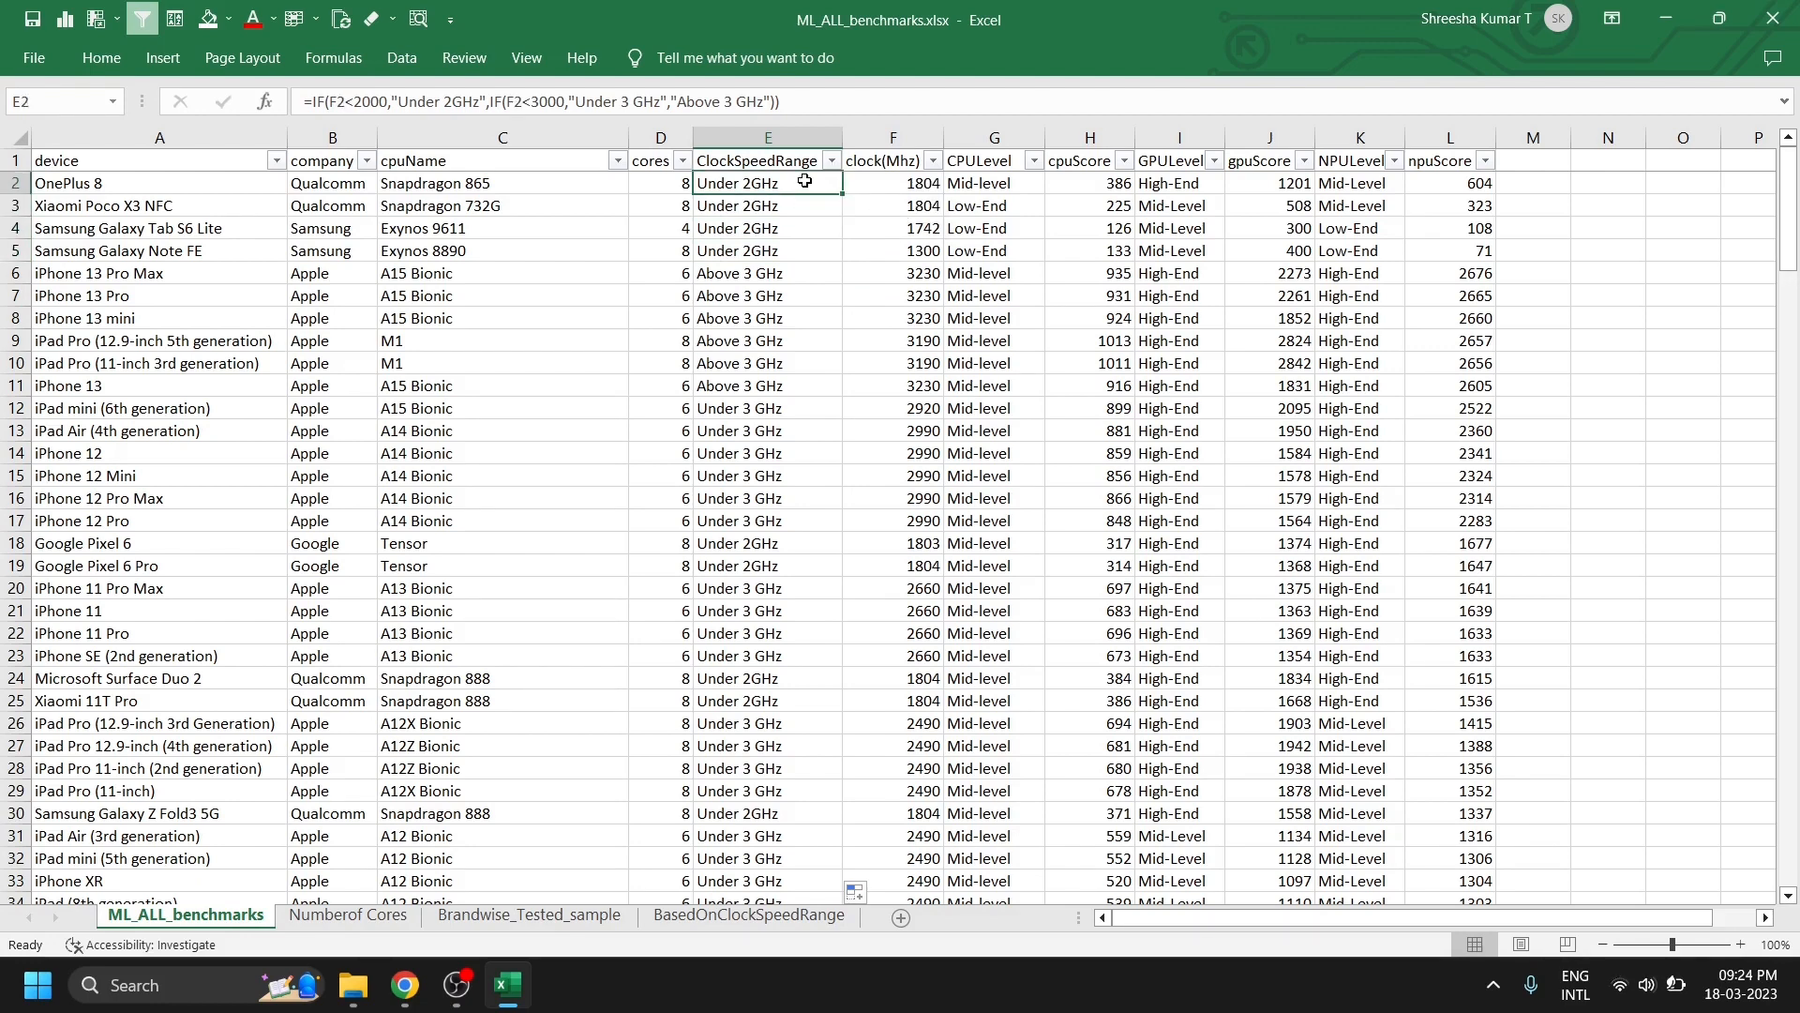
key(ctrl+shift+Down)
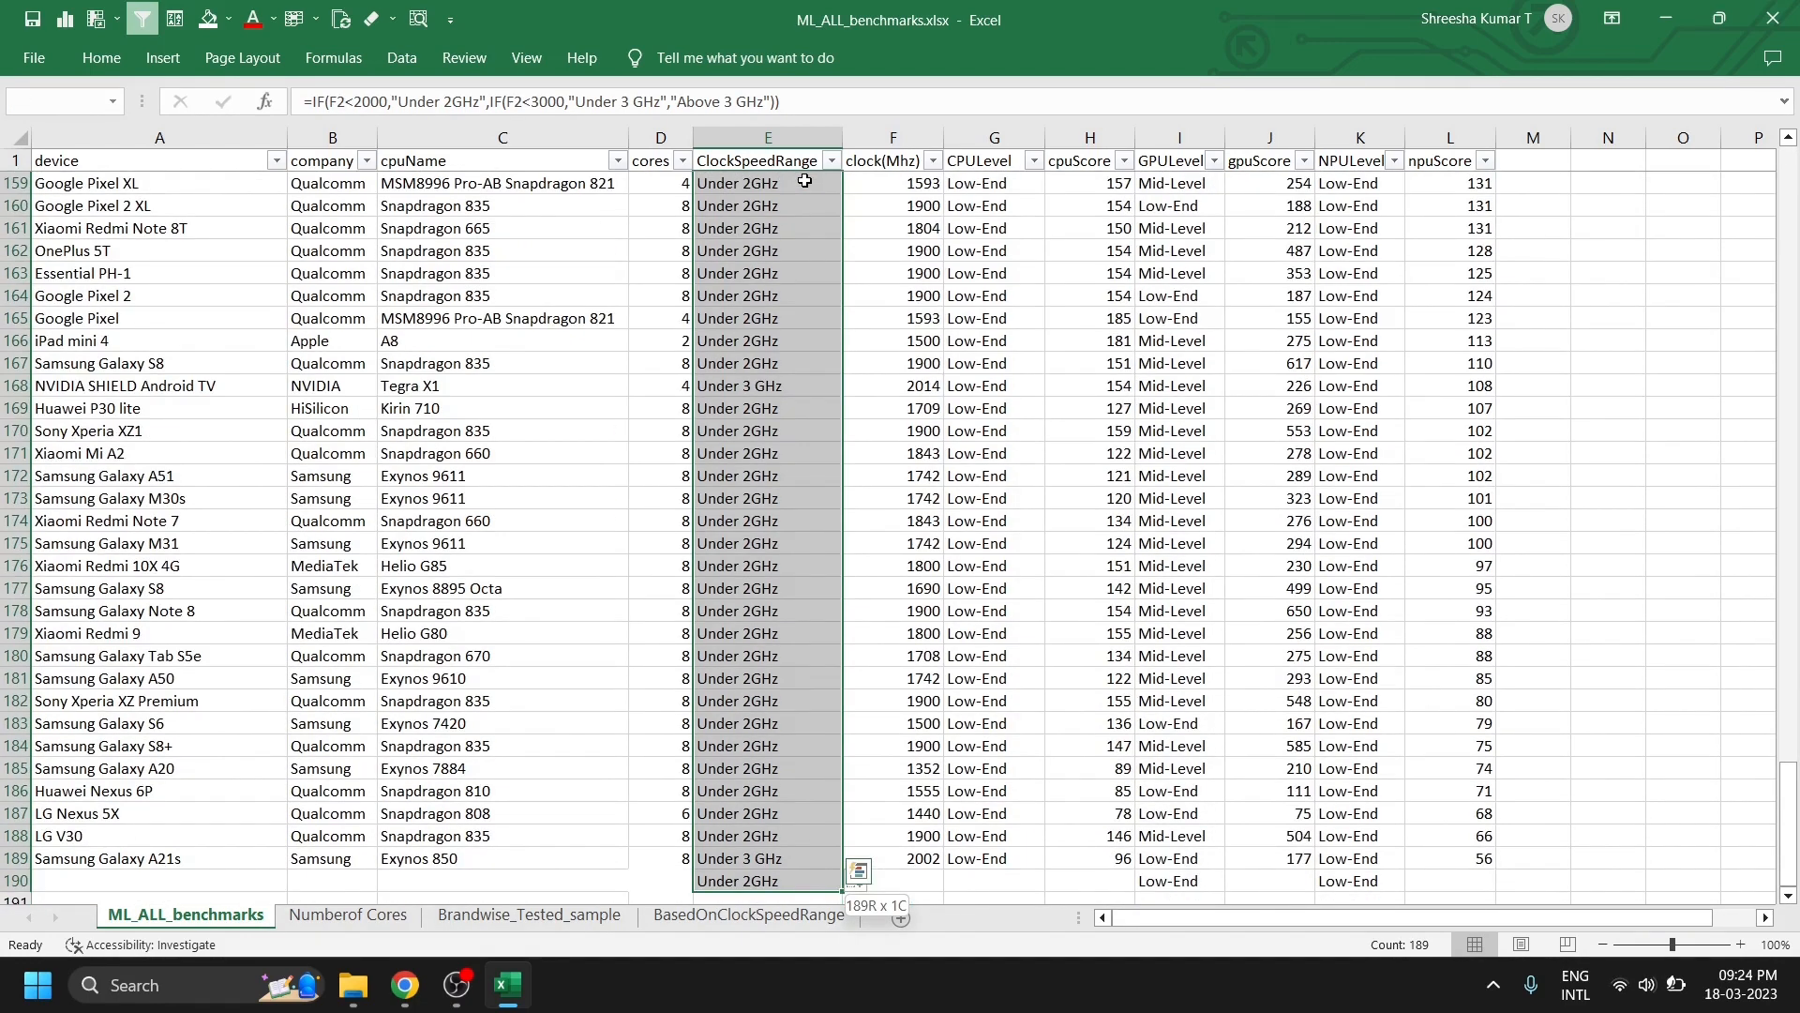
key(ctrl+c)
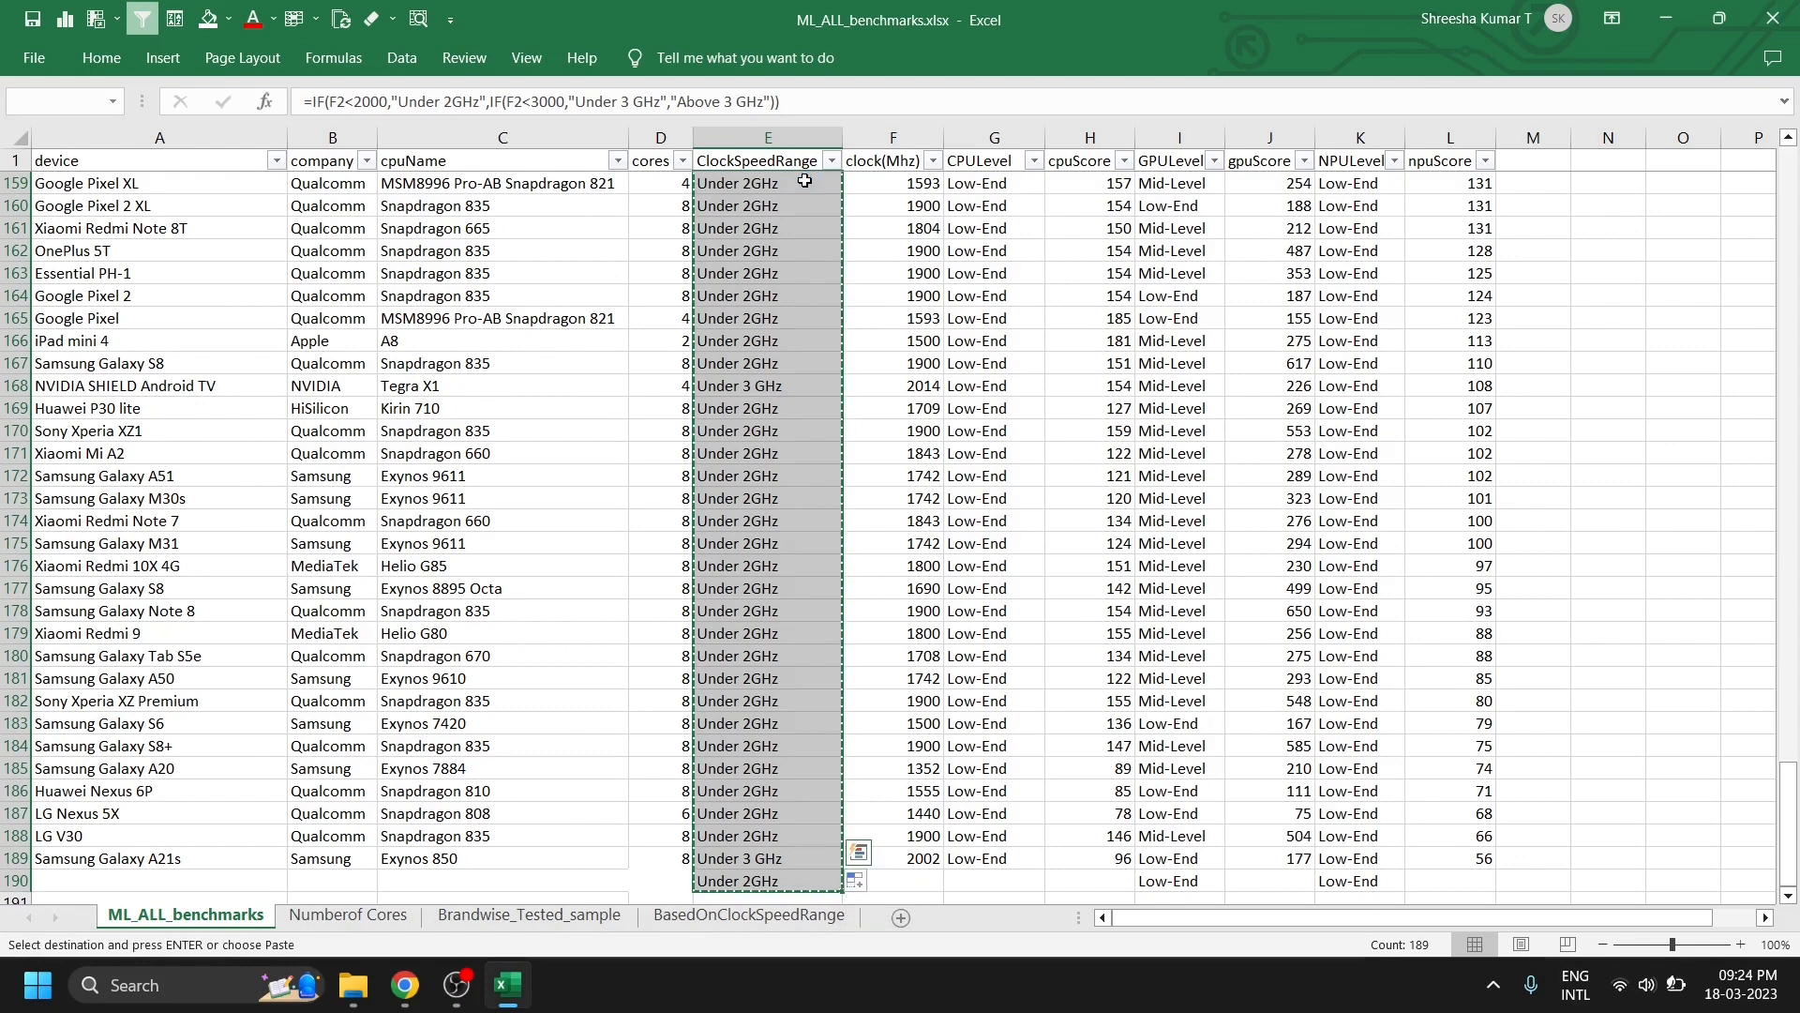
key(ctrl+v)
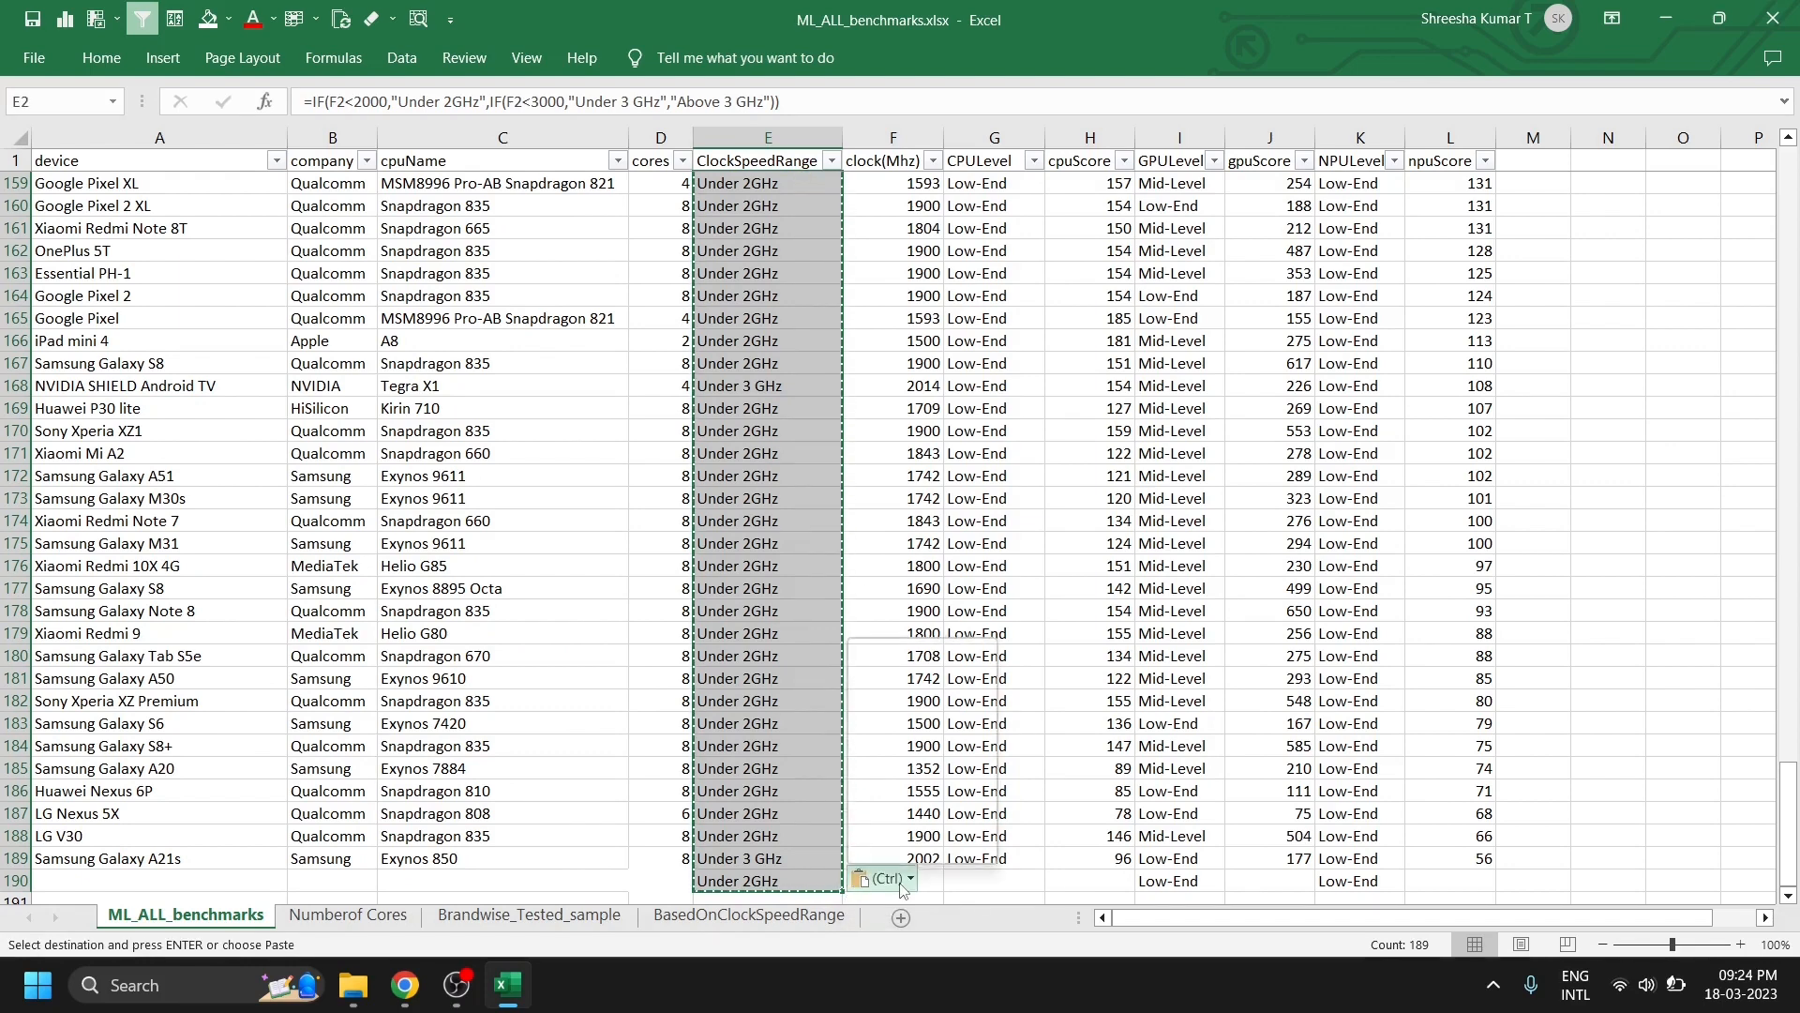
click(906, 878)
- Clear the leftover level and range labels in row 190 below the last device, in E190 and from I190 to K190
click(776, 876)
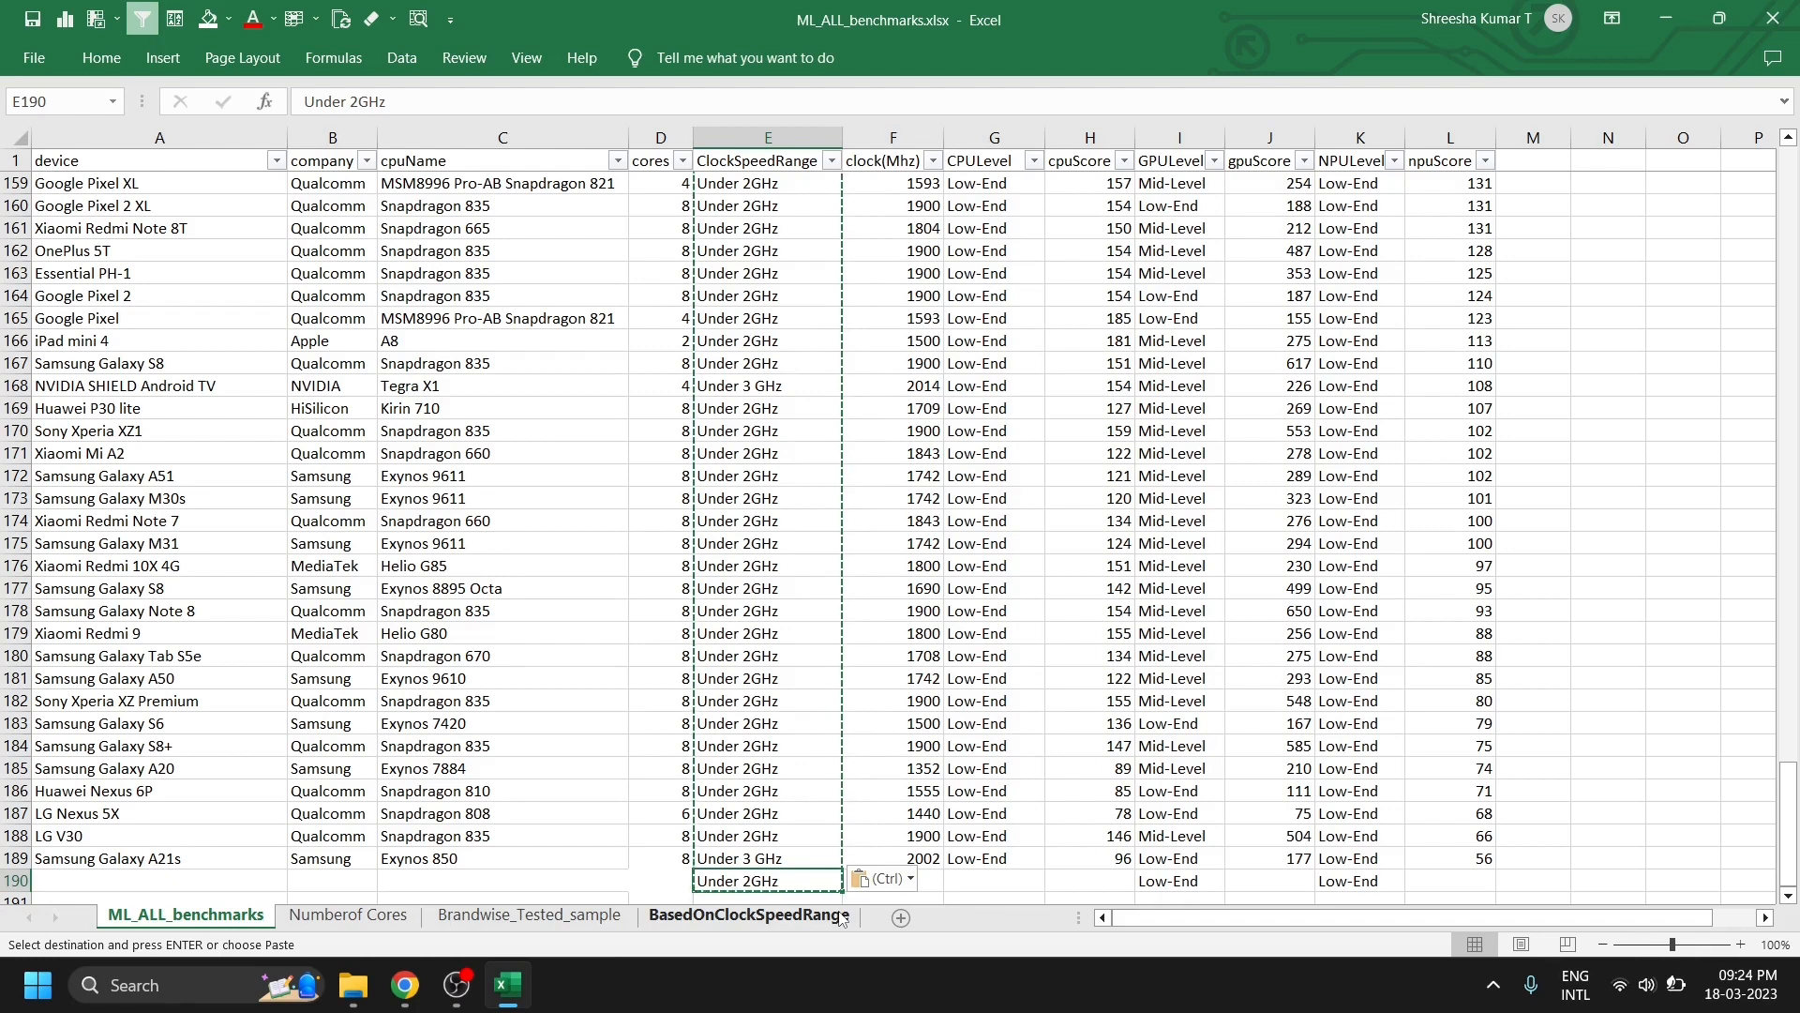
key(Delete)
drag(1184, 886, 1376, 891)
key(Delete)
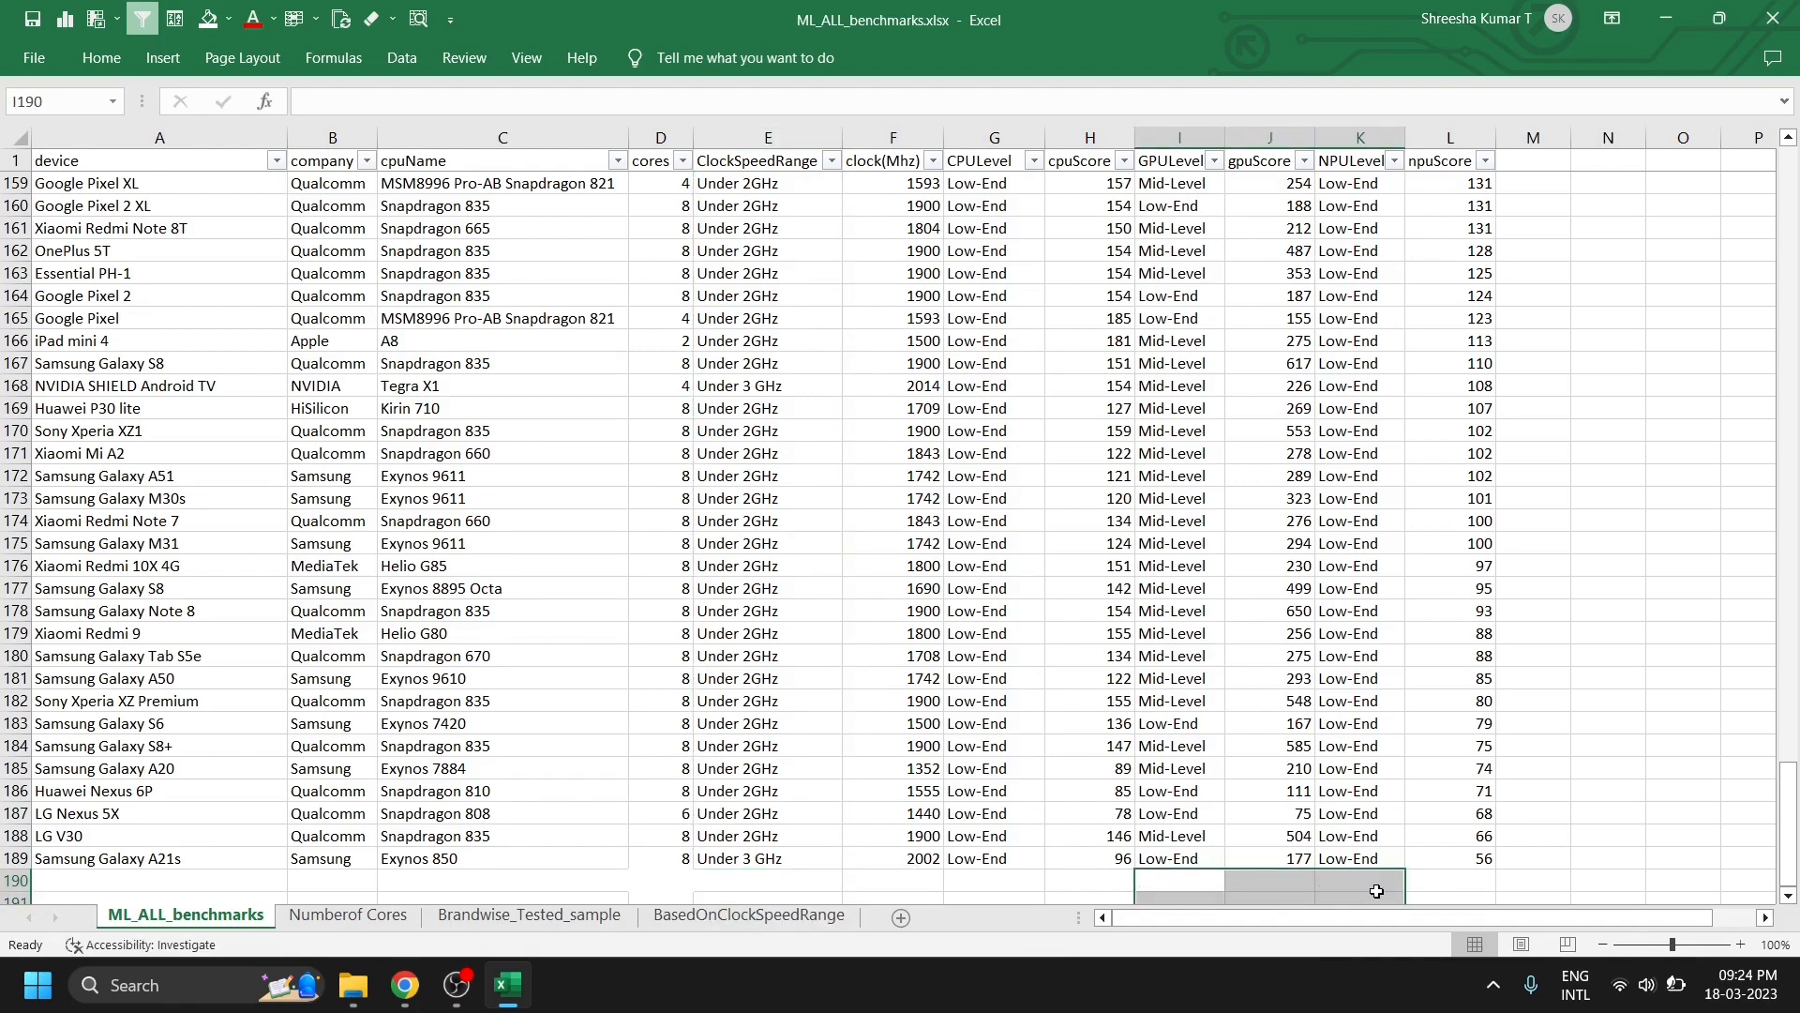
- Insert a pivot table at B2 of the BasedOnClockSpeedRange sheet, using the ML_ALL_benchmarks data as its source
drag(1791, 797, 1799, 419)
drag(1791, 792, 1791, 187)
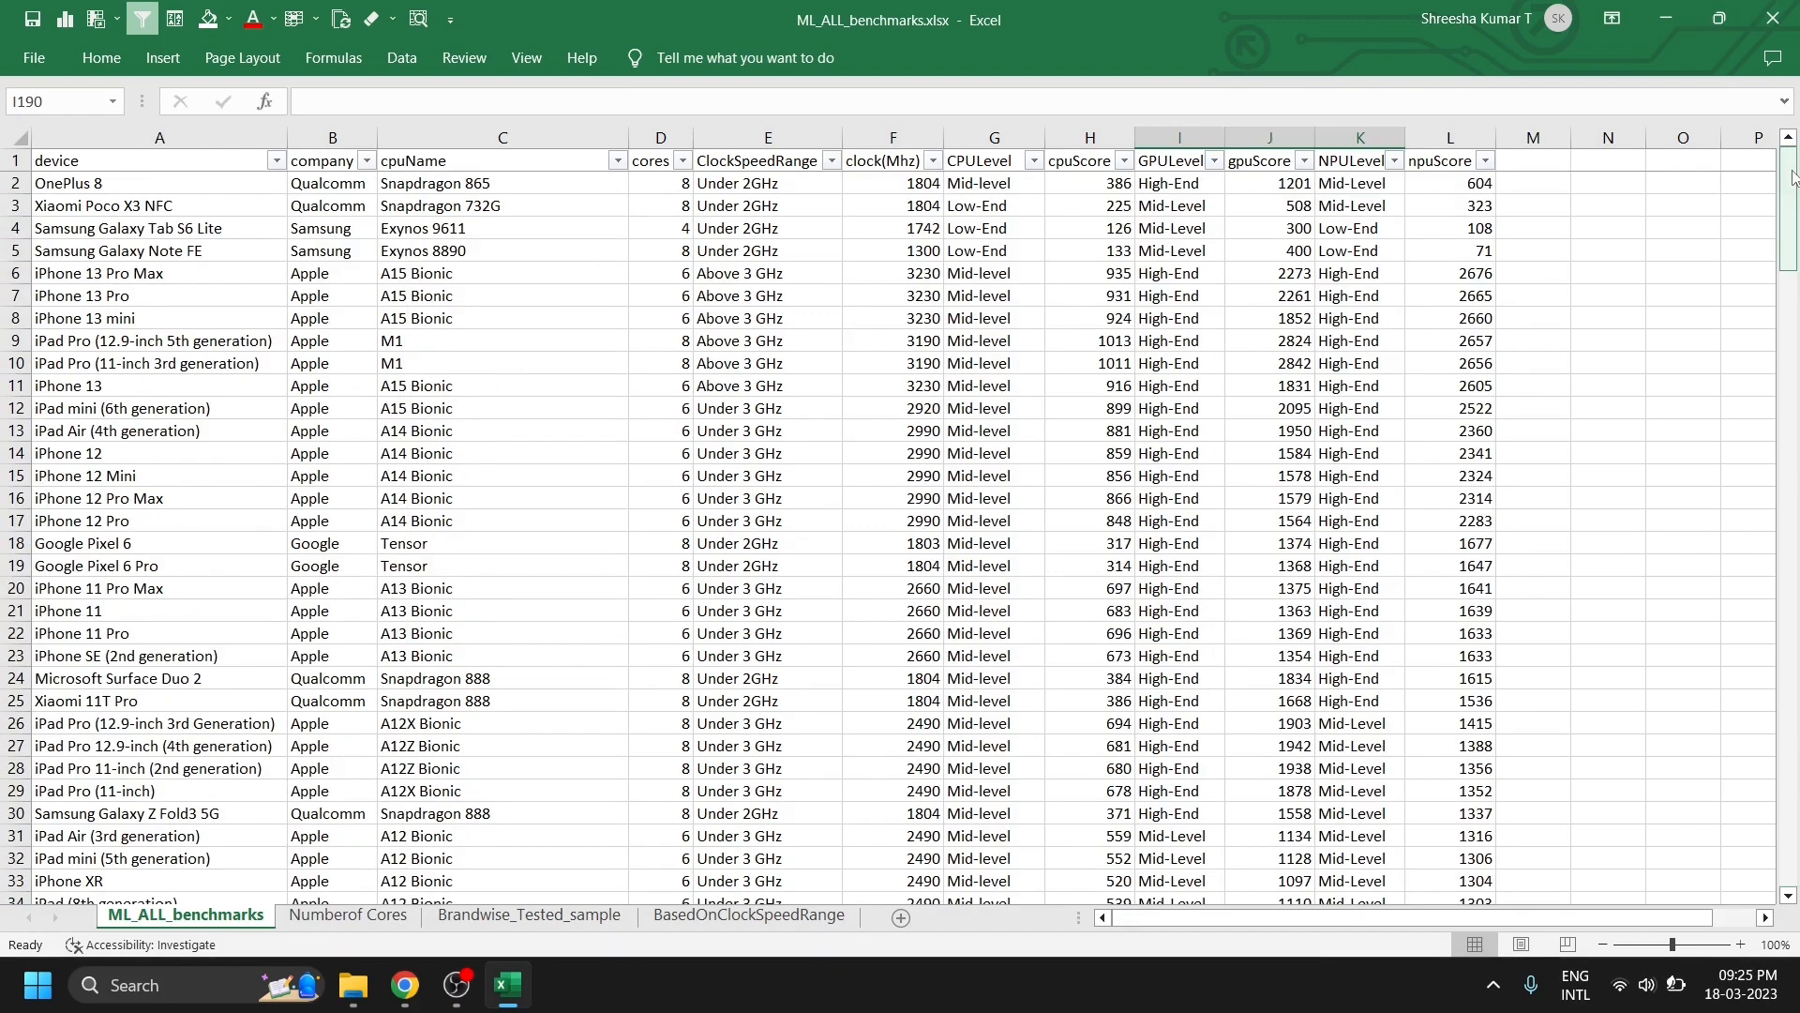
click(749, 914)
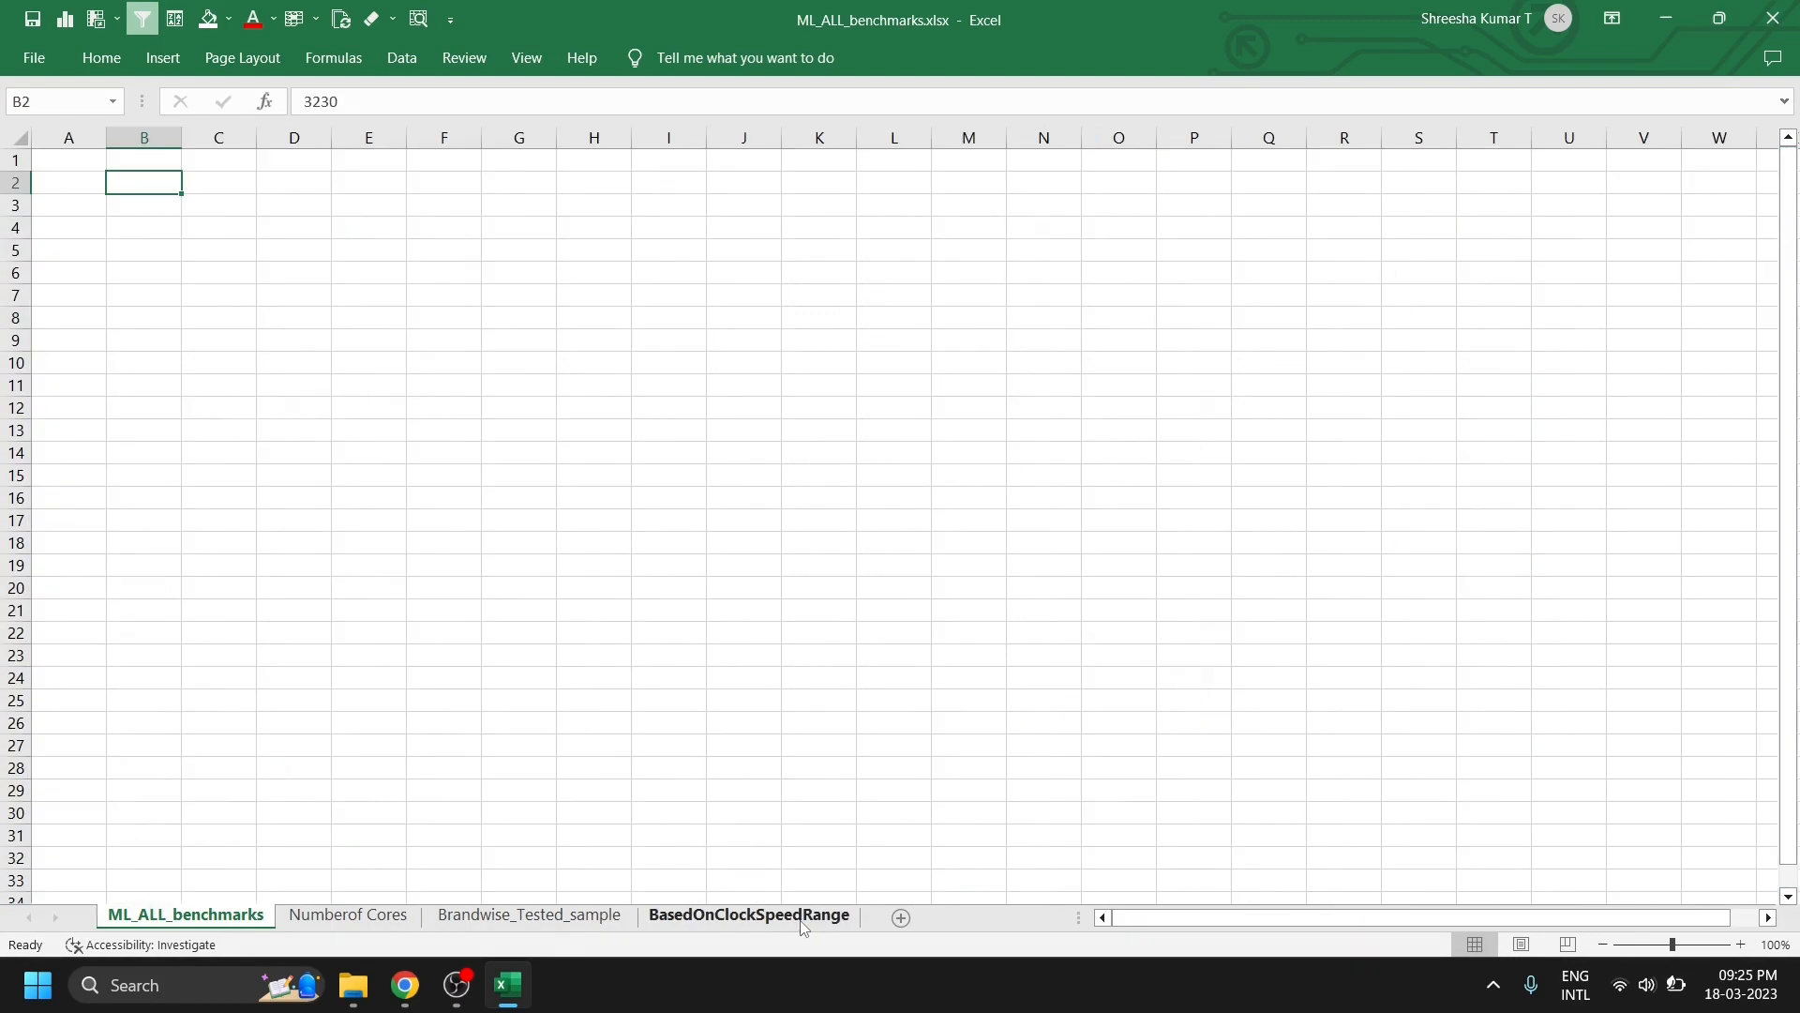
click(163, 57)
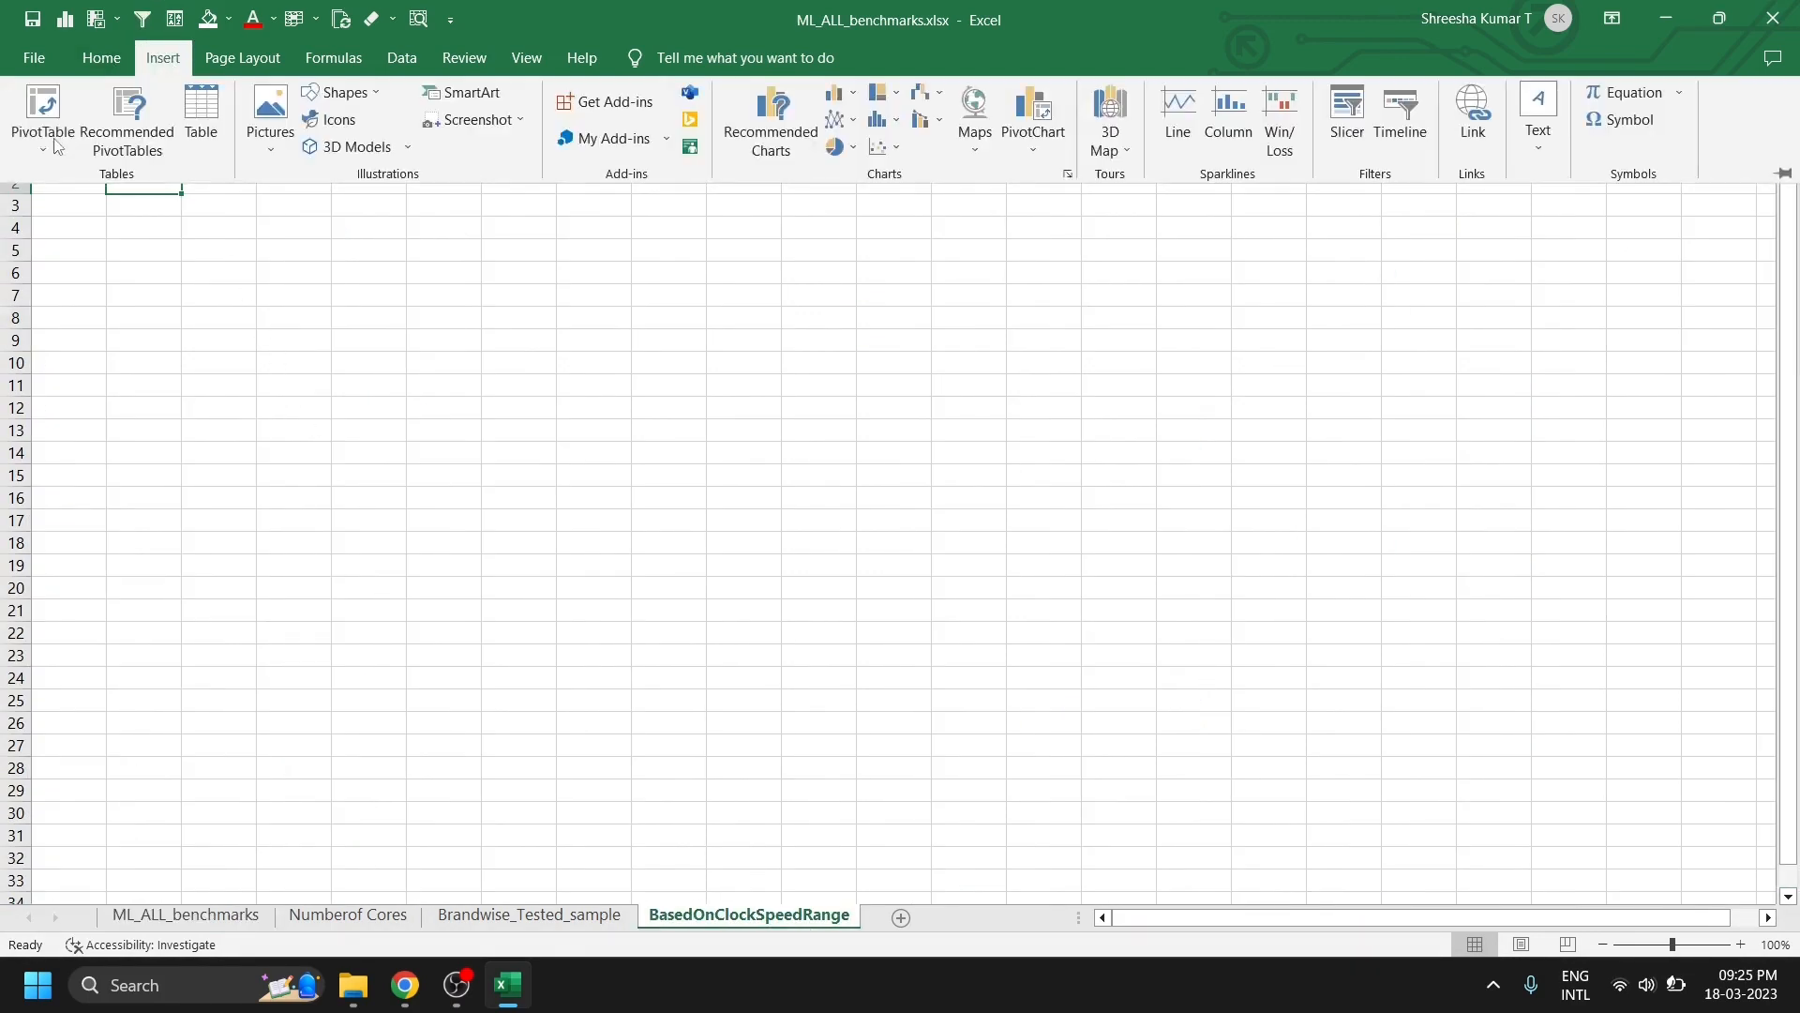
click(49, 138)
click(61, 188)
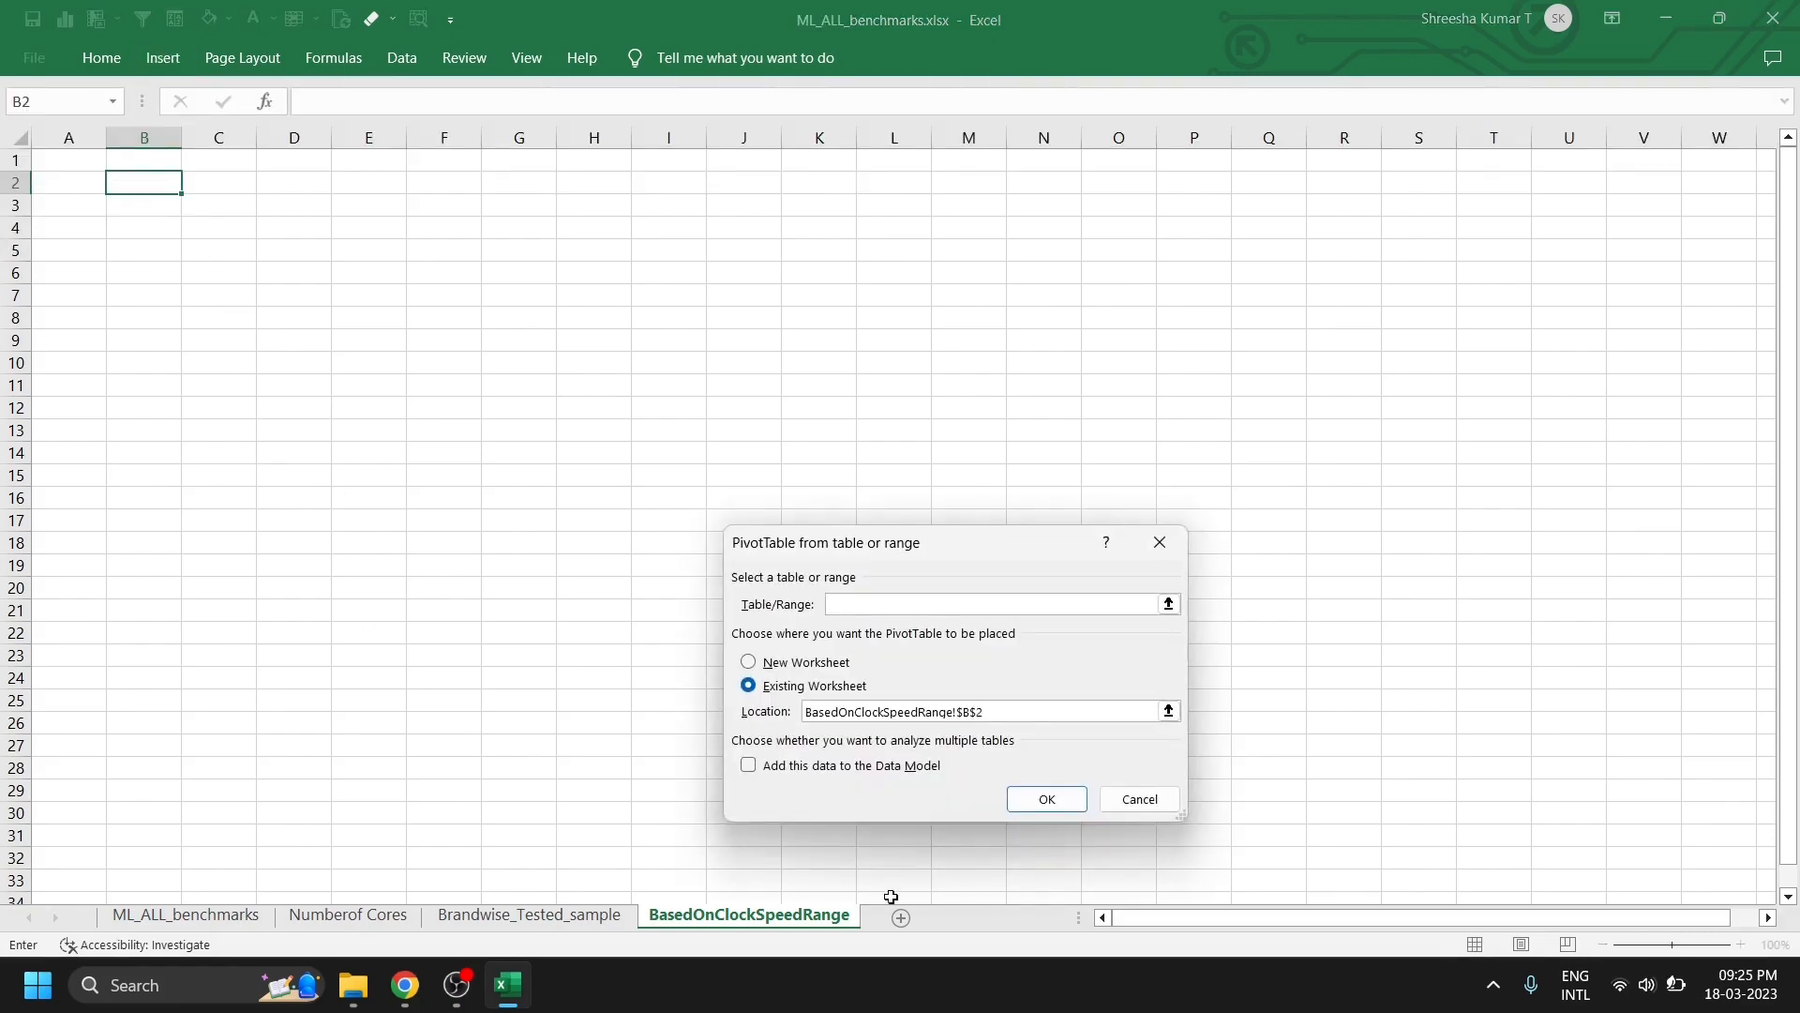
click(184, 914)
click(104, 166)
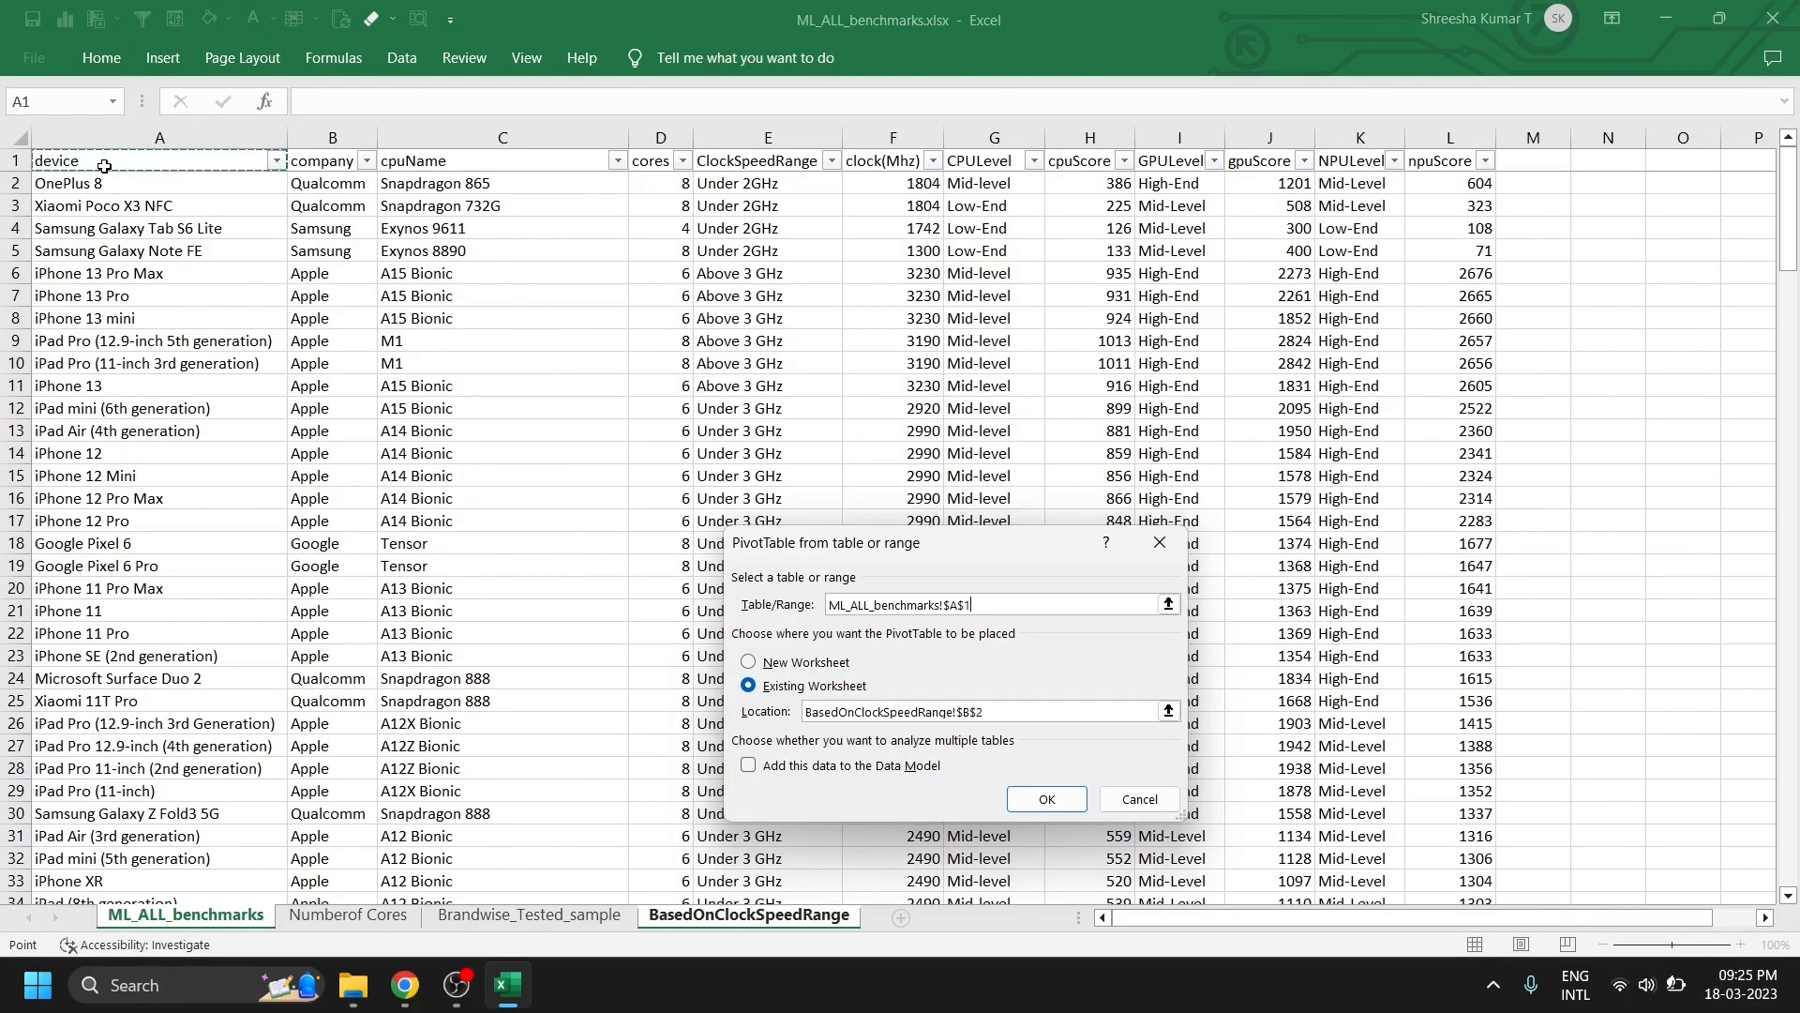
key(Return)
- Look for ClockSpeedRange among the pivot fields, refresh the empty pivot table and reopen its field list
scroll(1472, 375, down, 2)
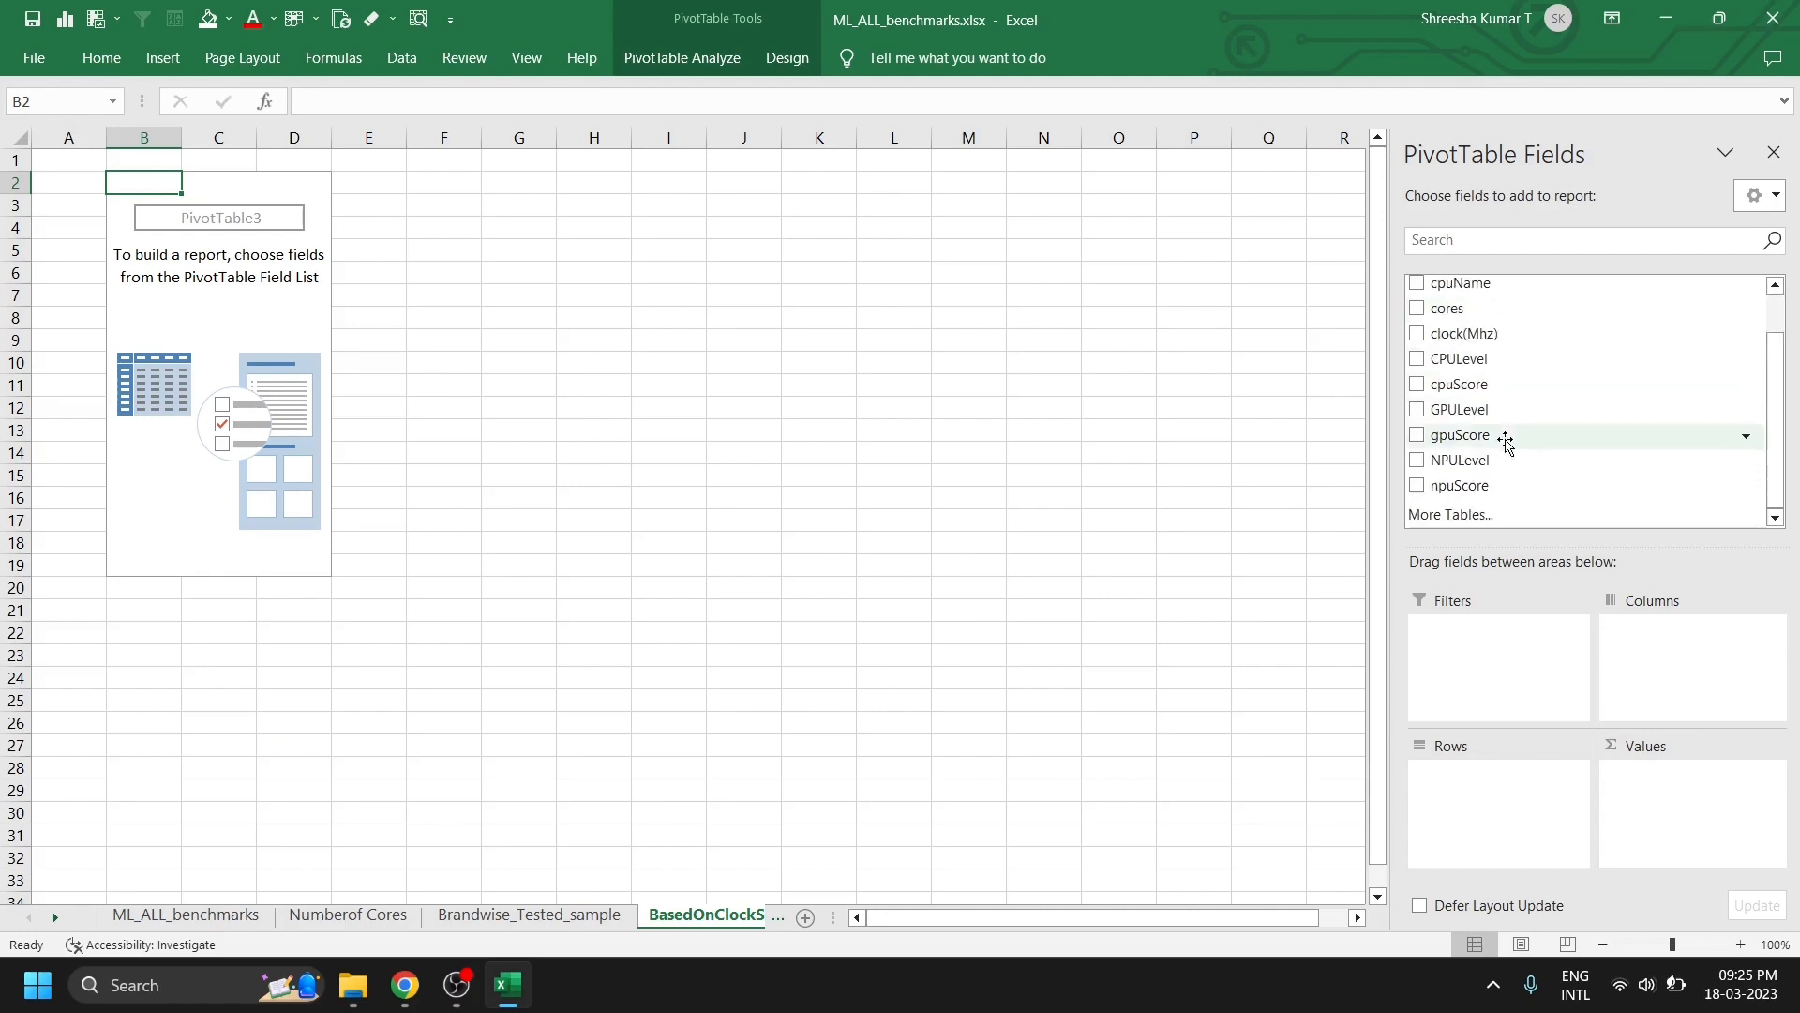
scroll(1491, 441, up, 2)
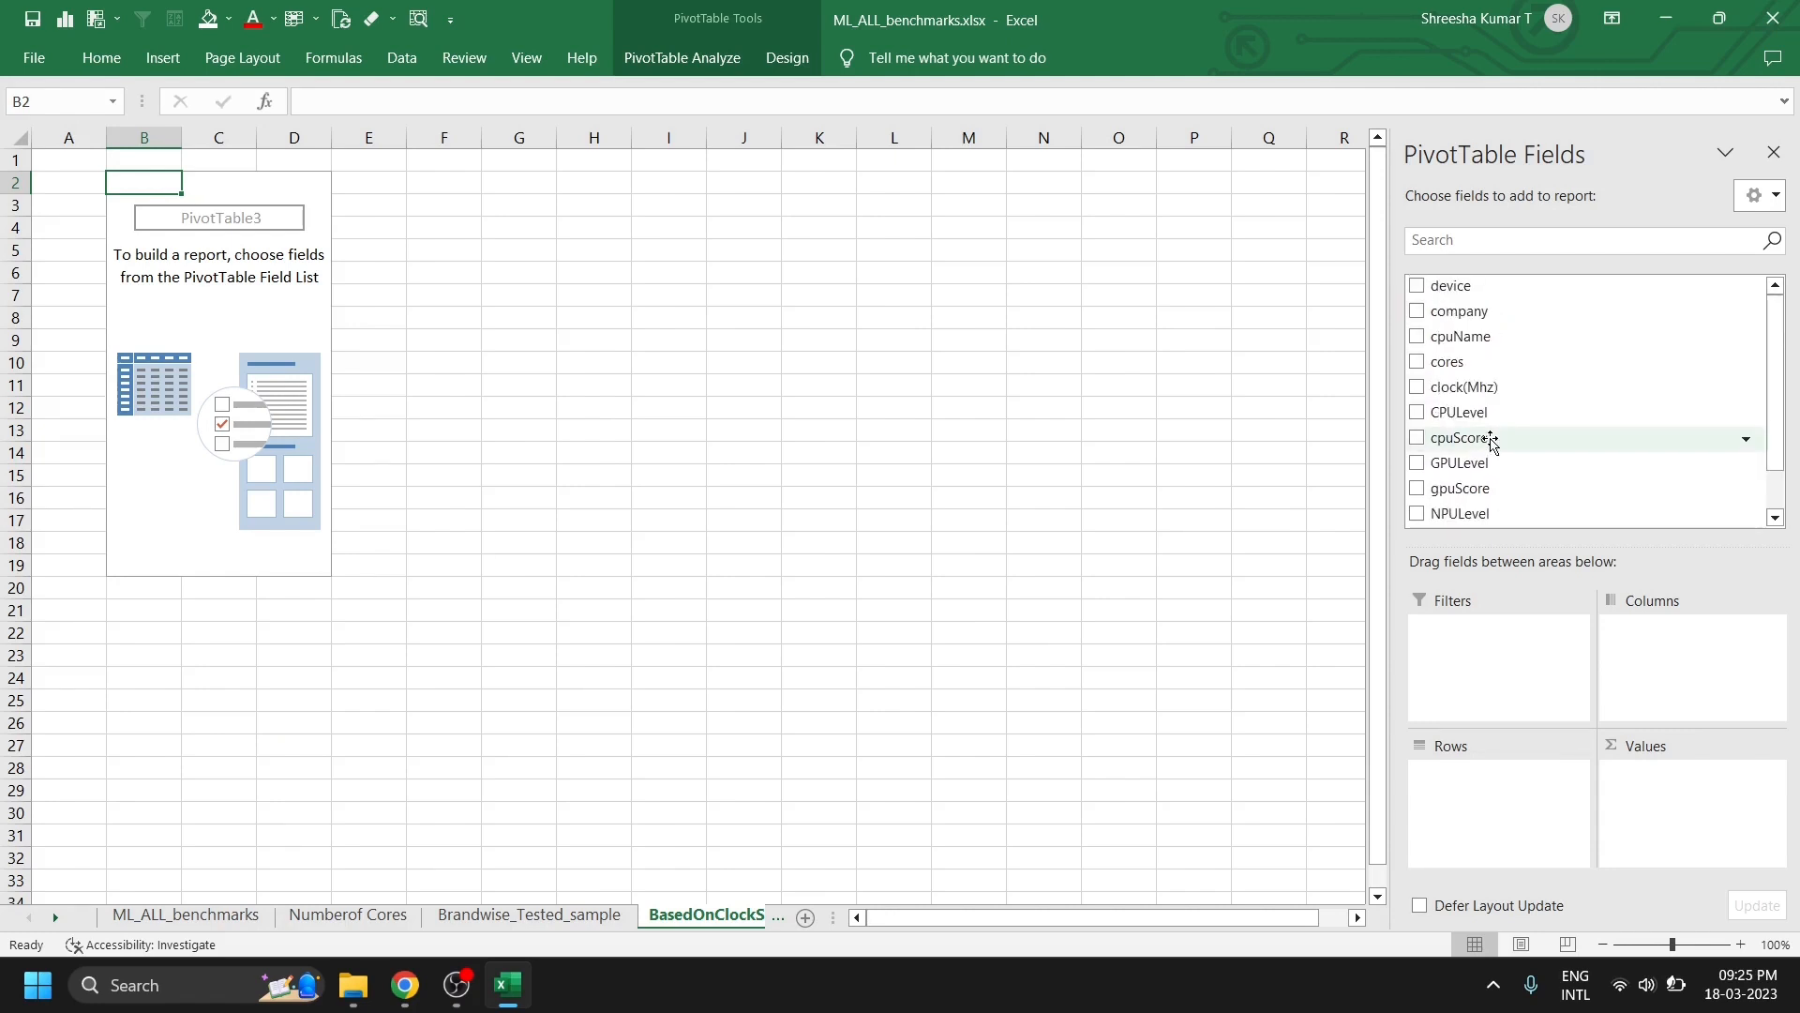
click(1773, 151)
click(591, 403)
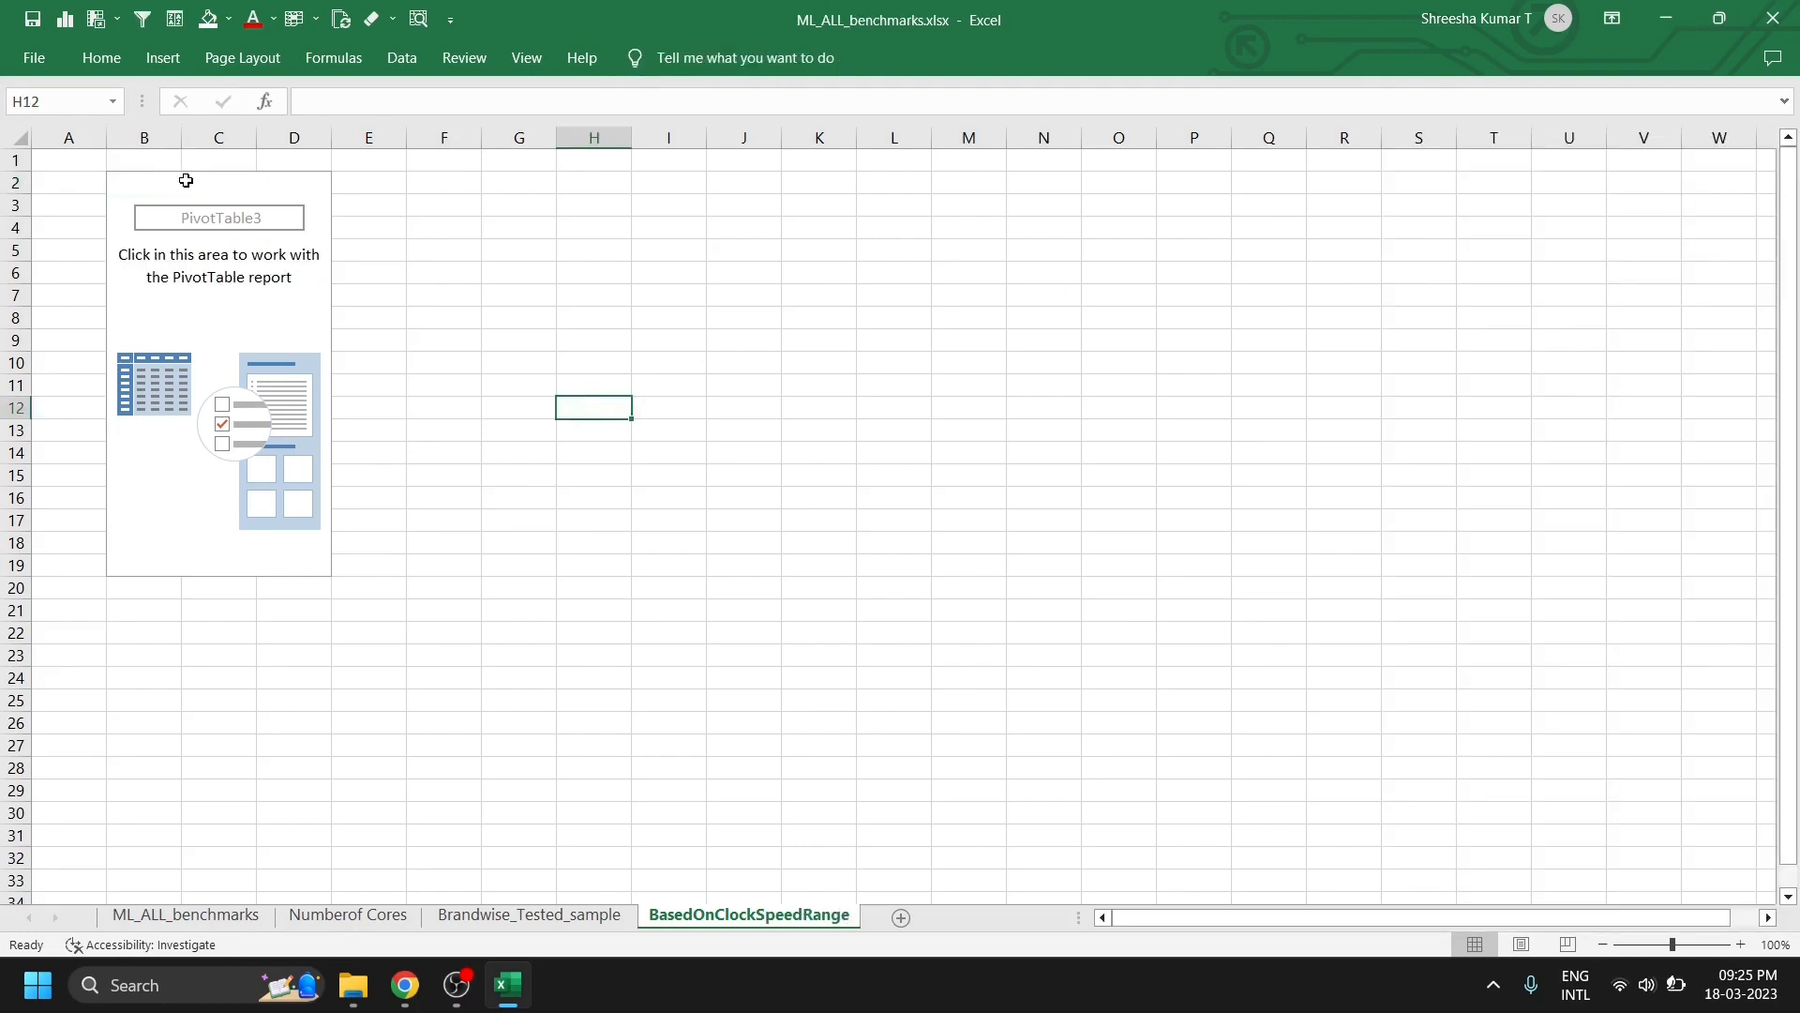
click(178, 180)
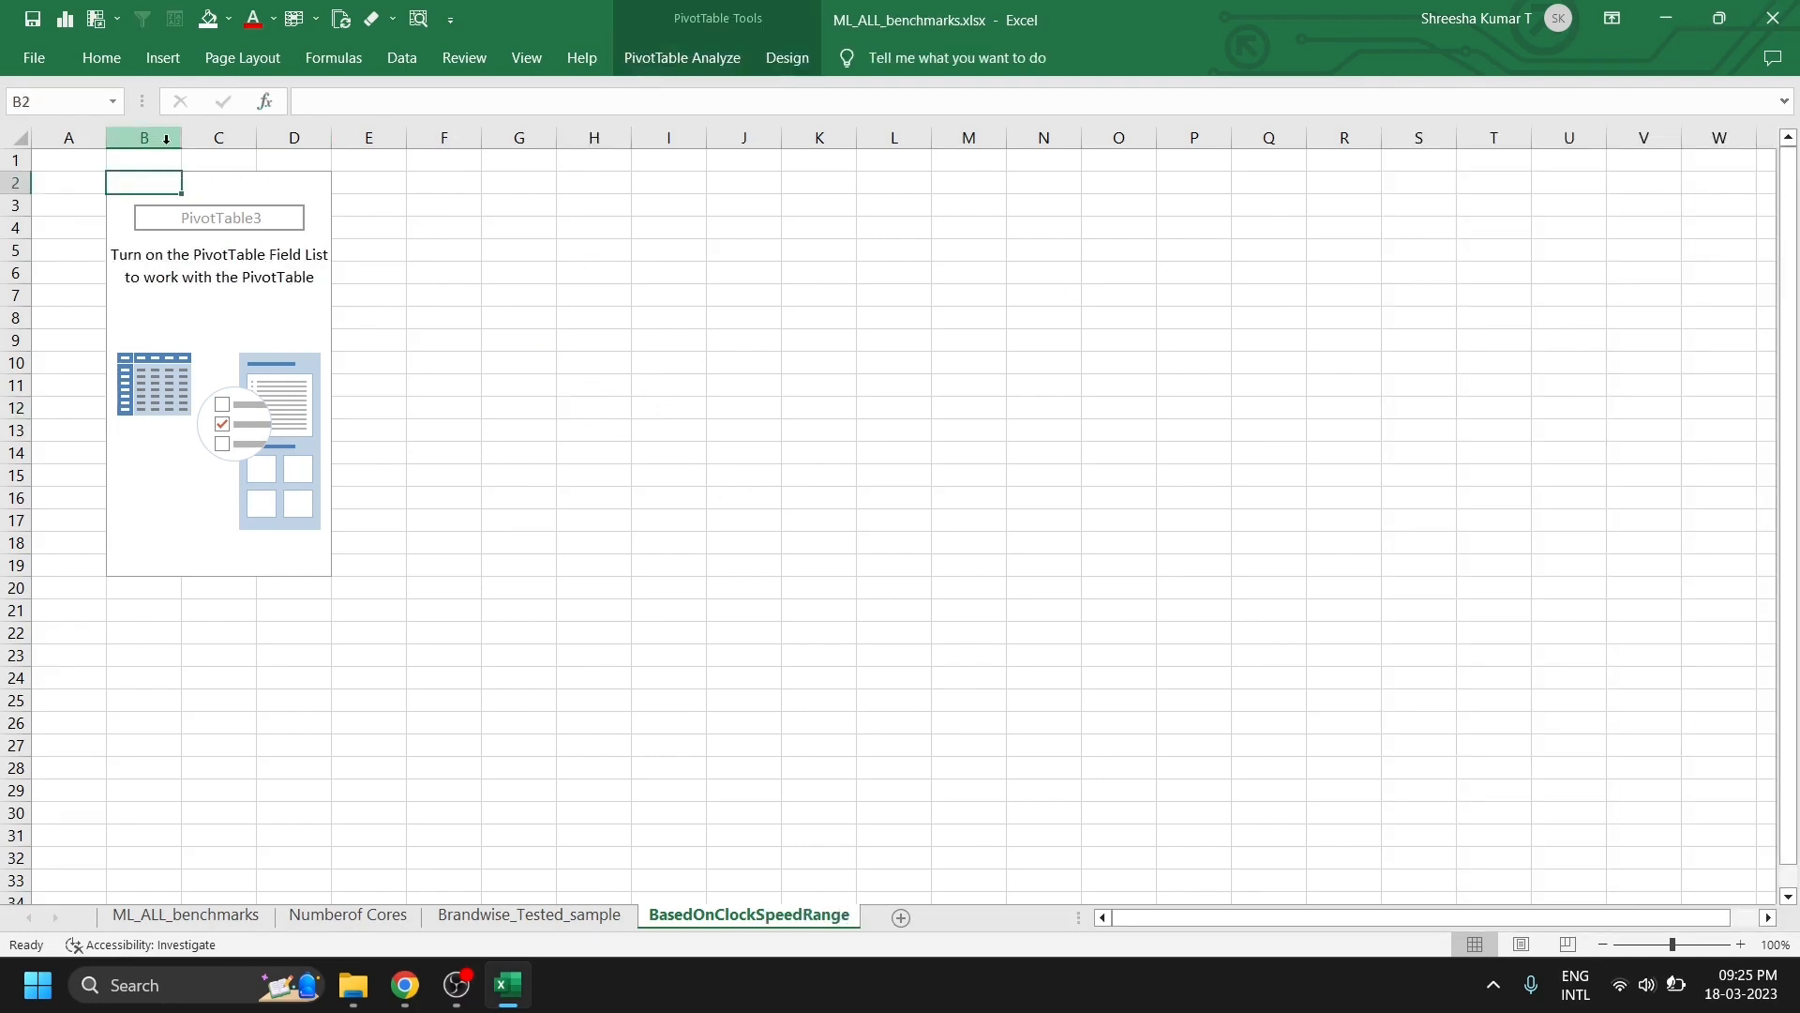
click(695, 66)
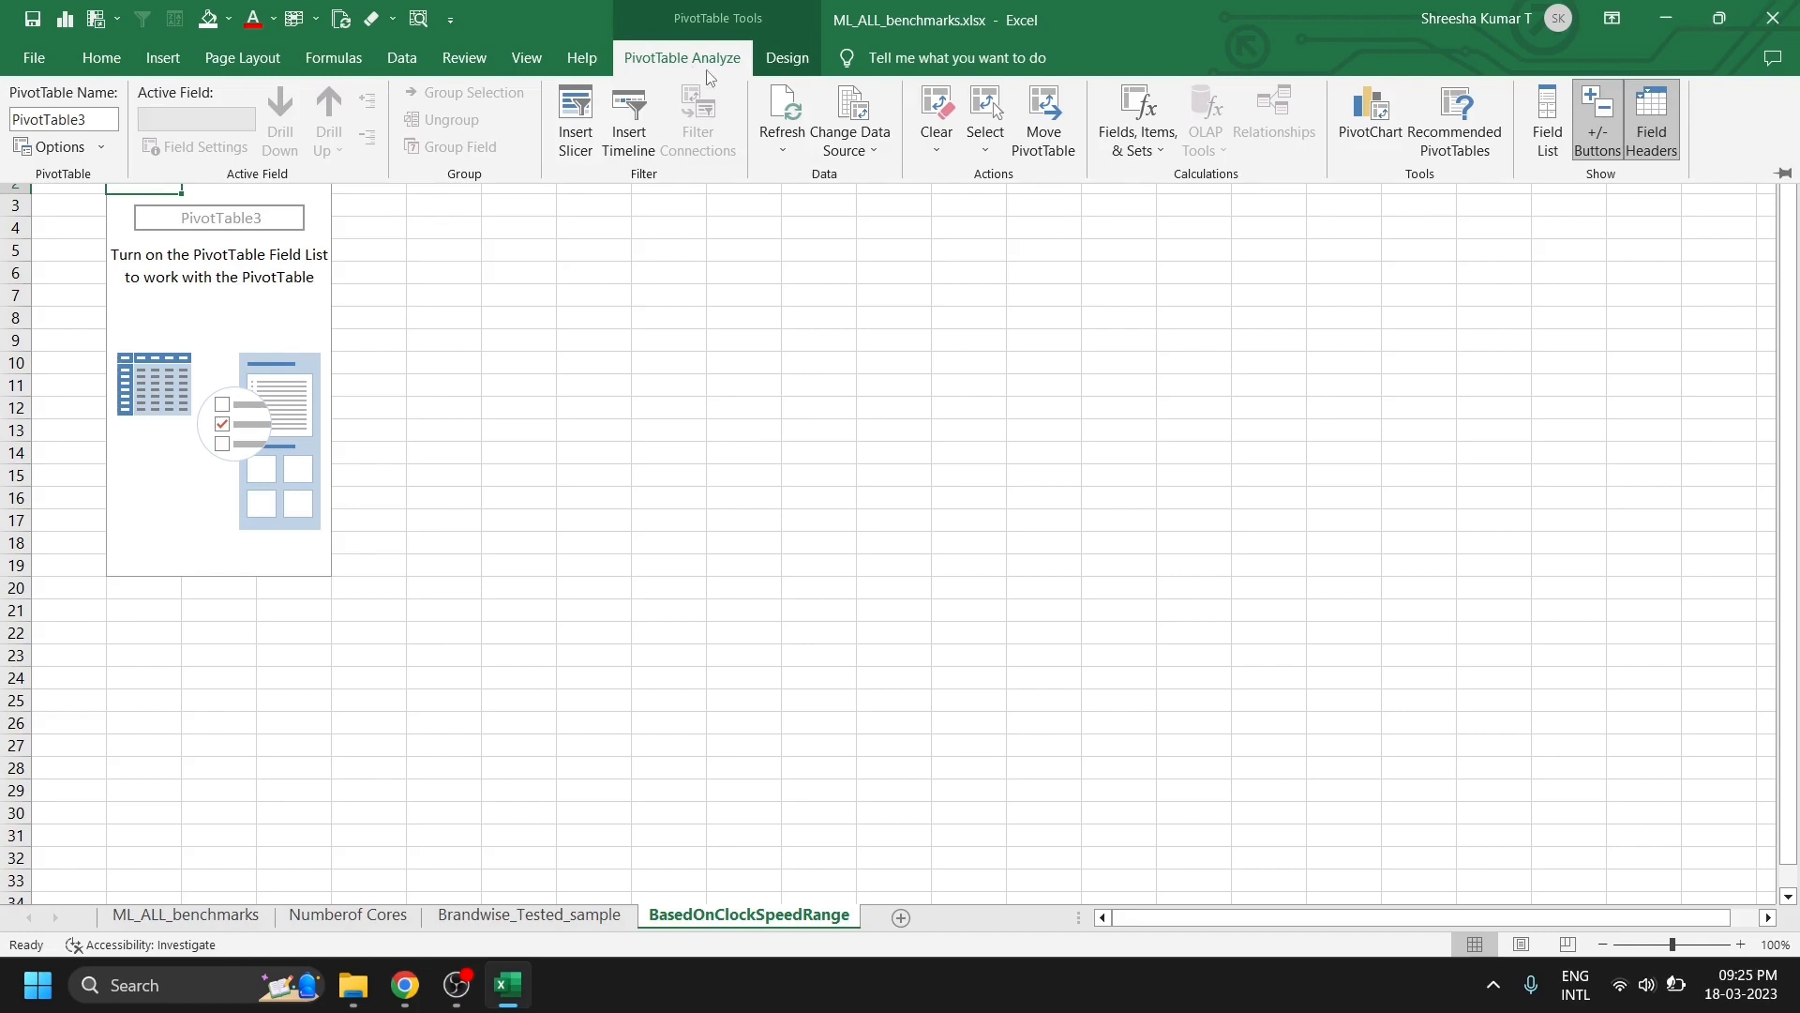
click(685, 68)
click(685, 66)
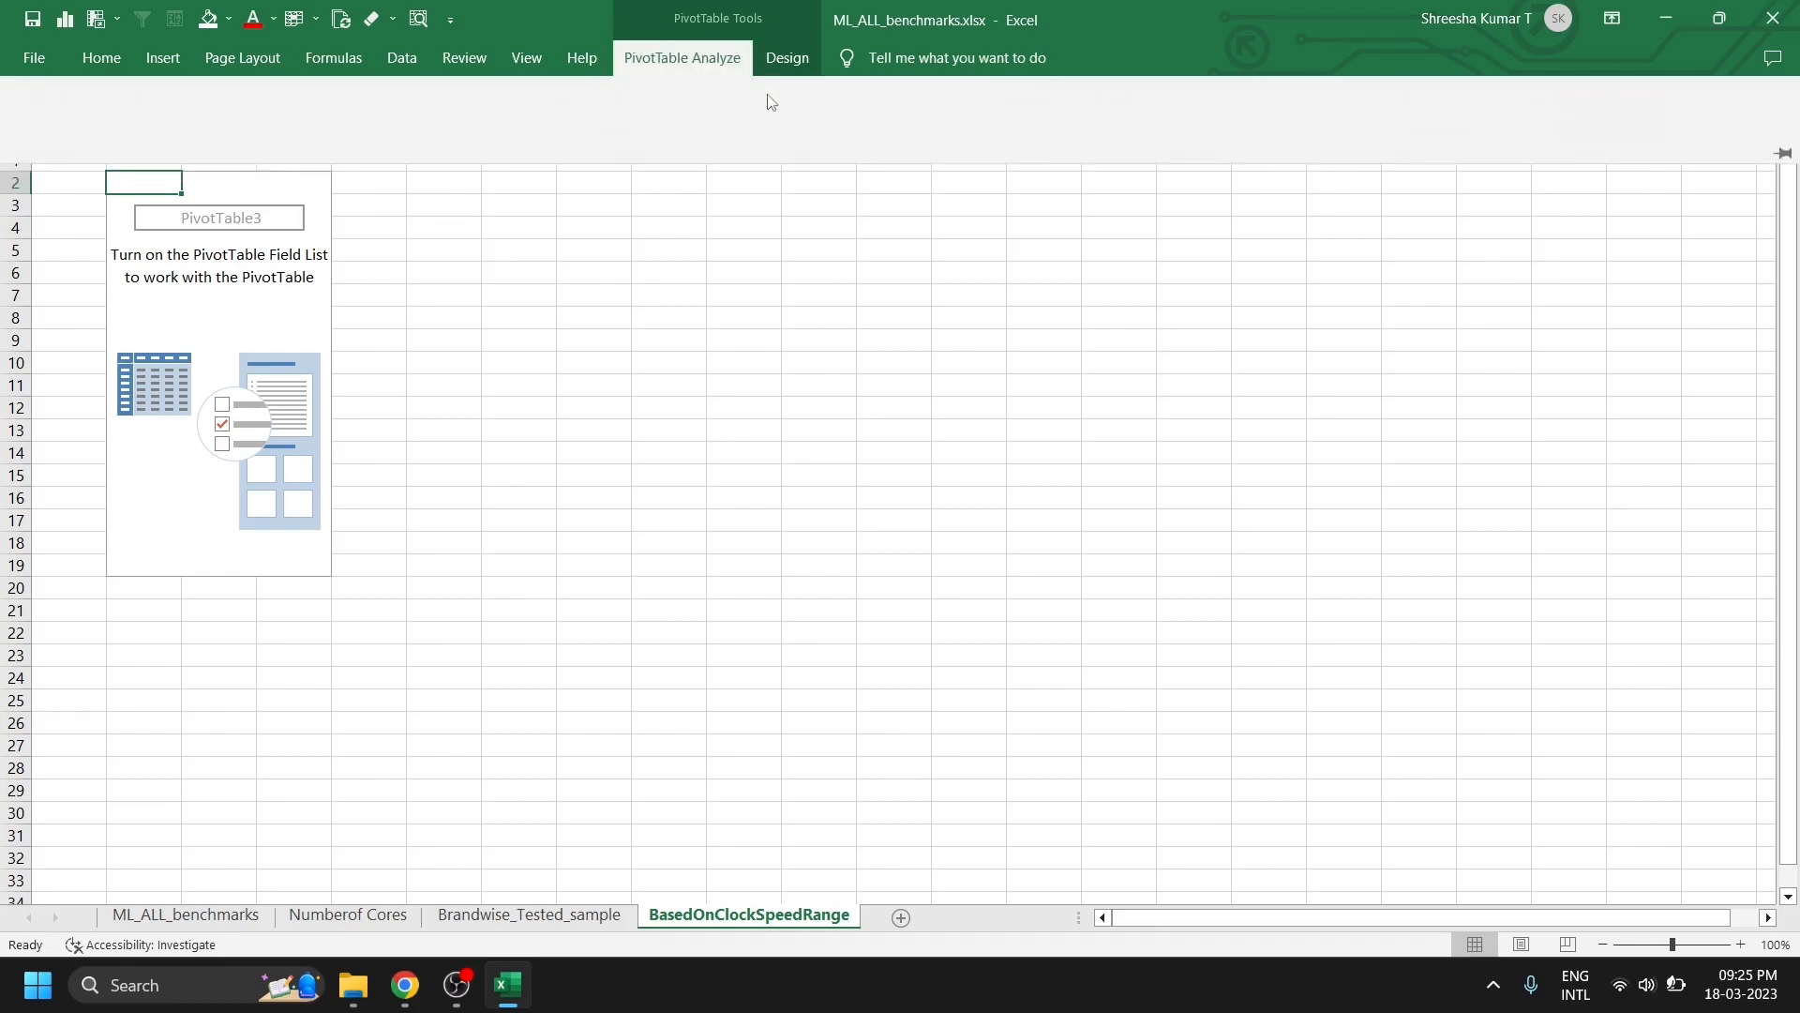
click(1298, 364)
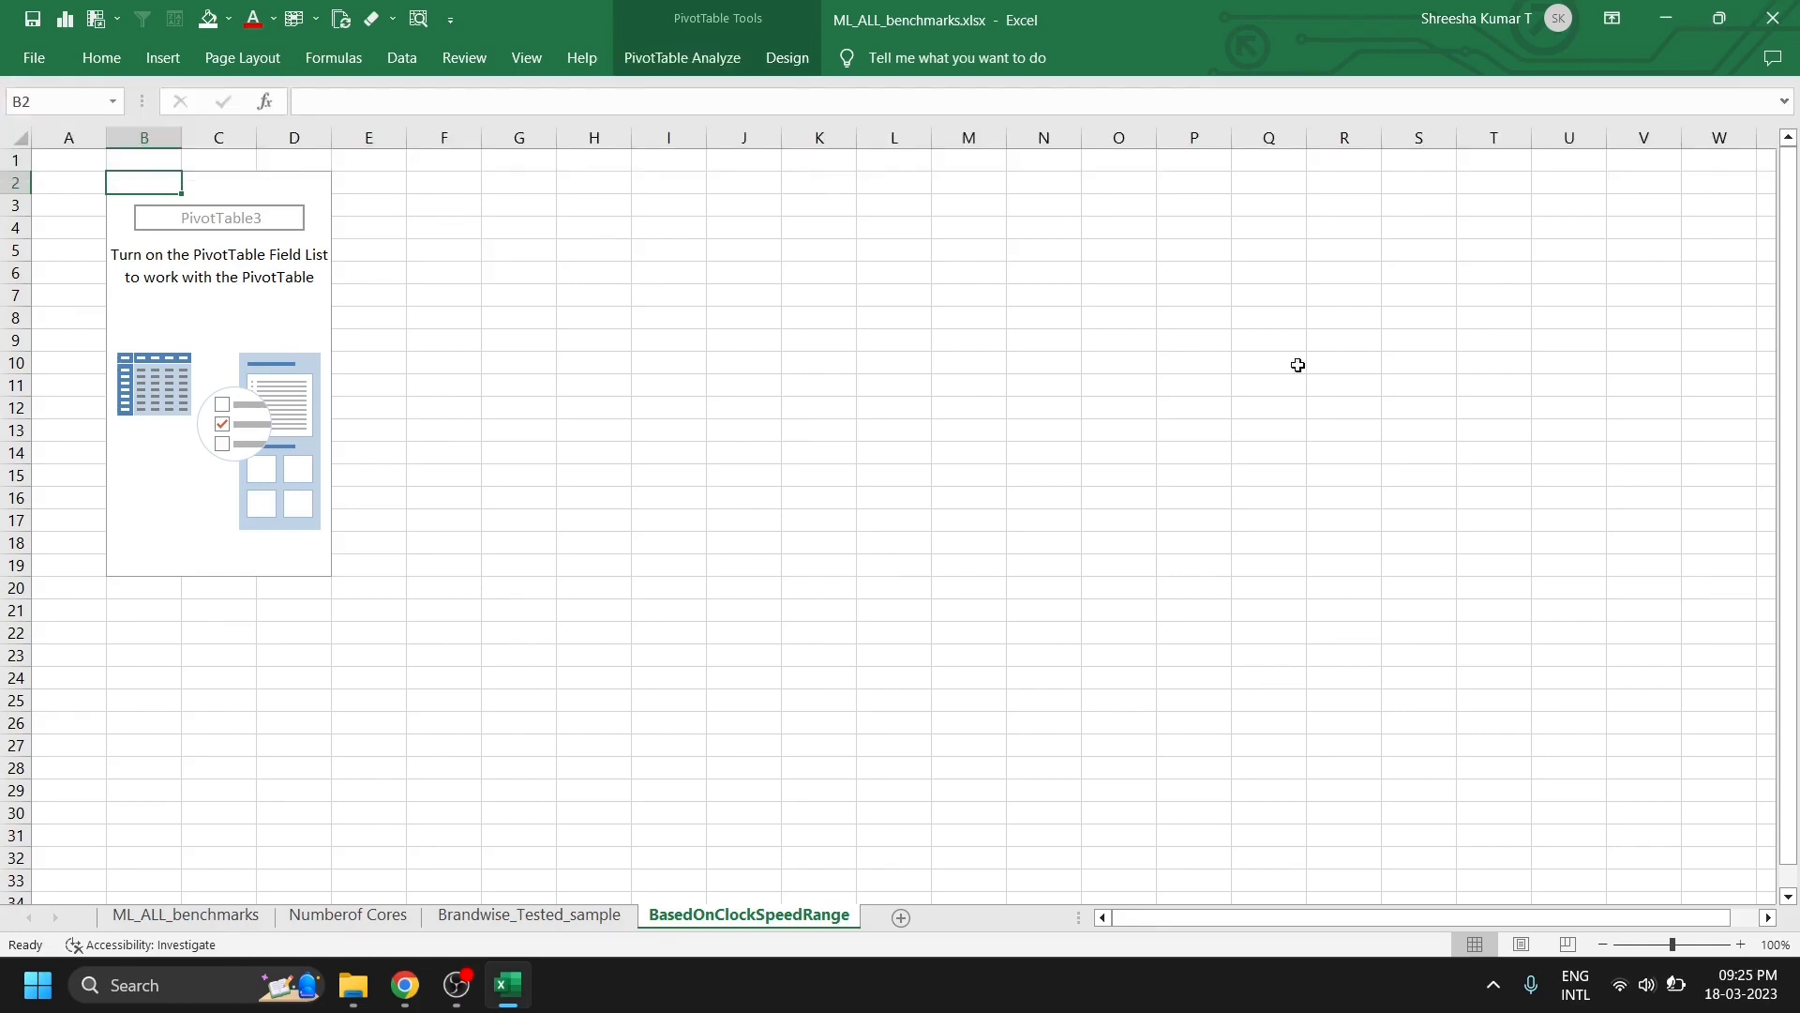
right_click(167, 187)
click(233, 358)
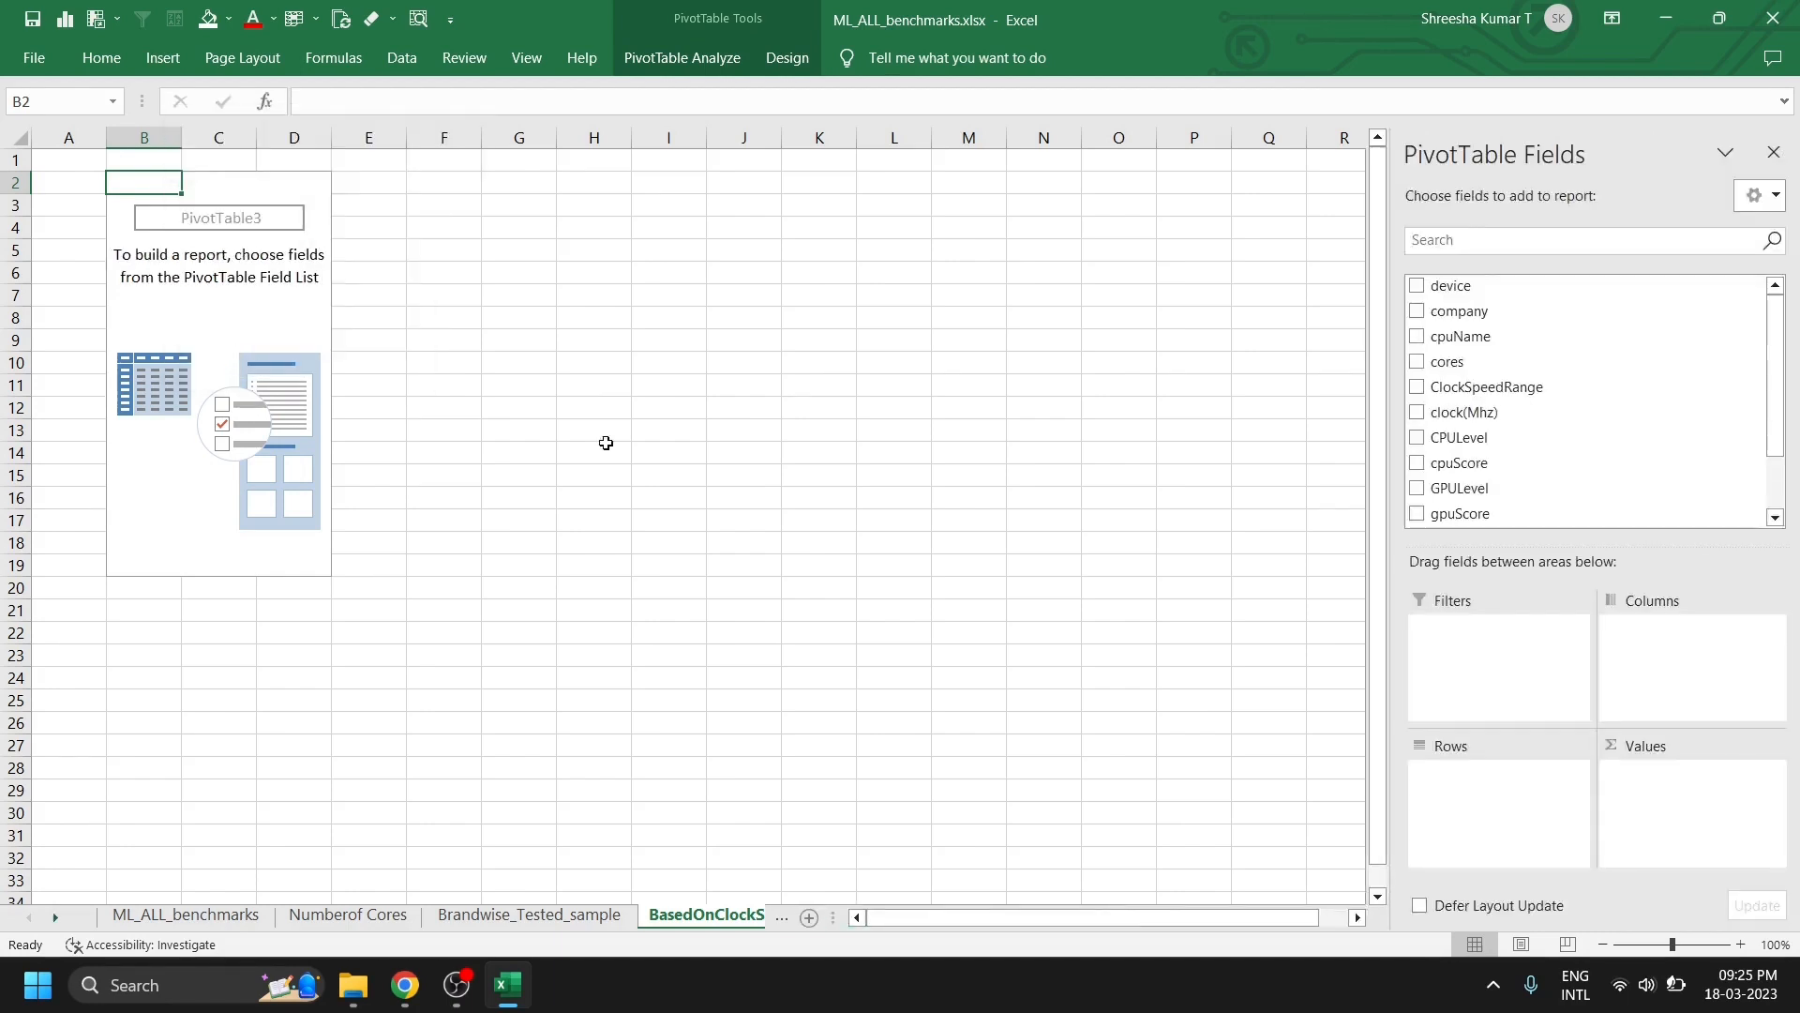
- Build the pivot table with ClockSpeedRange as rows and the count of cpuName as values
scroll(1511, 466, down, 1)
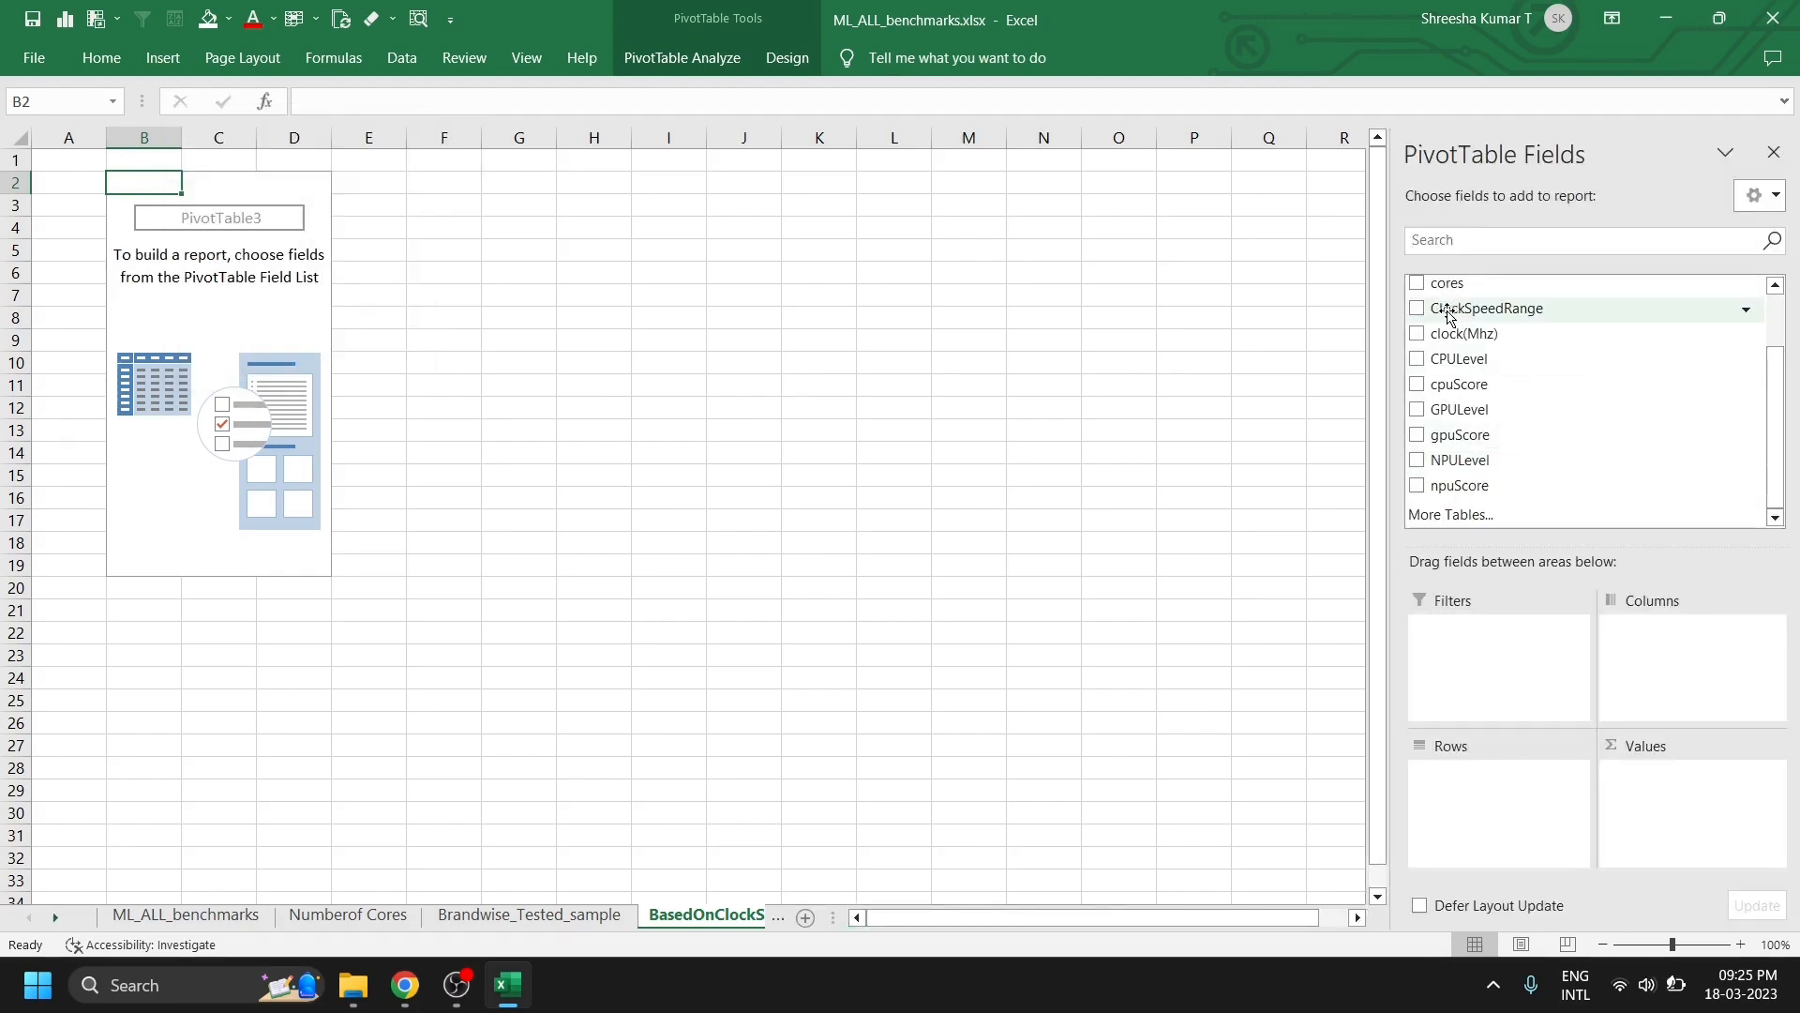
drag(1435, 311, 1486, 816)
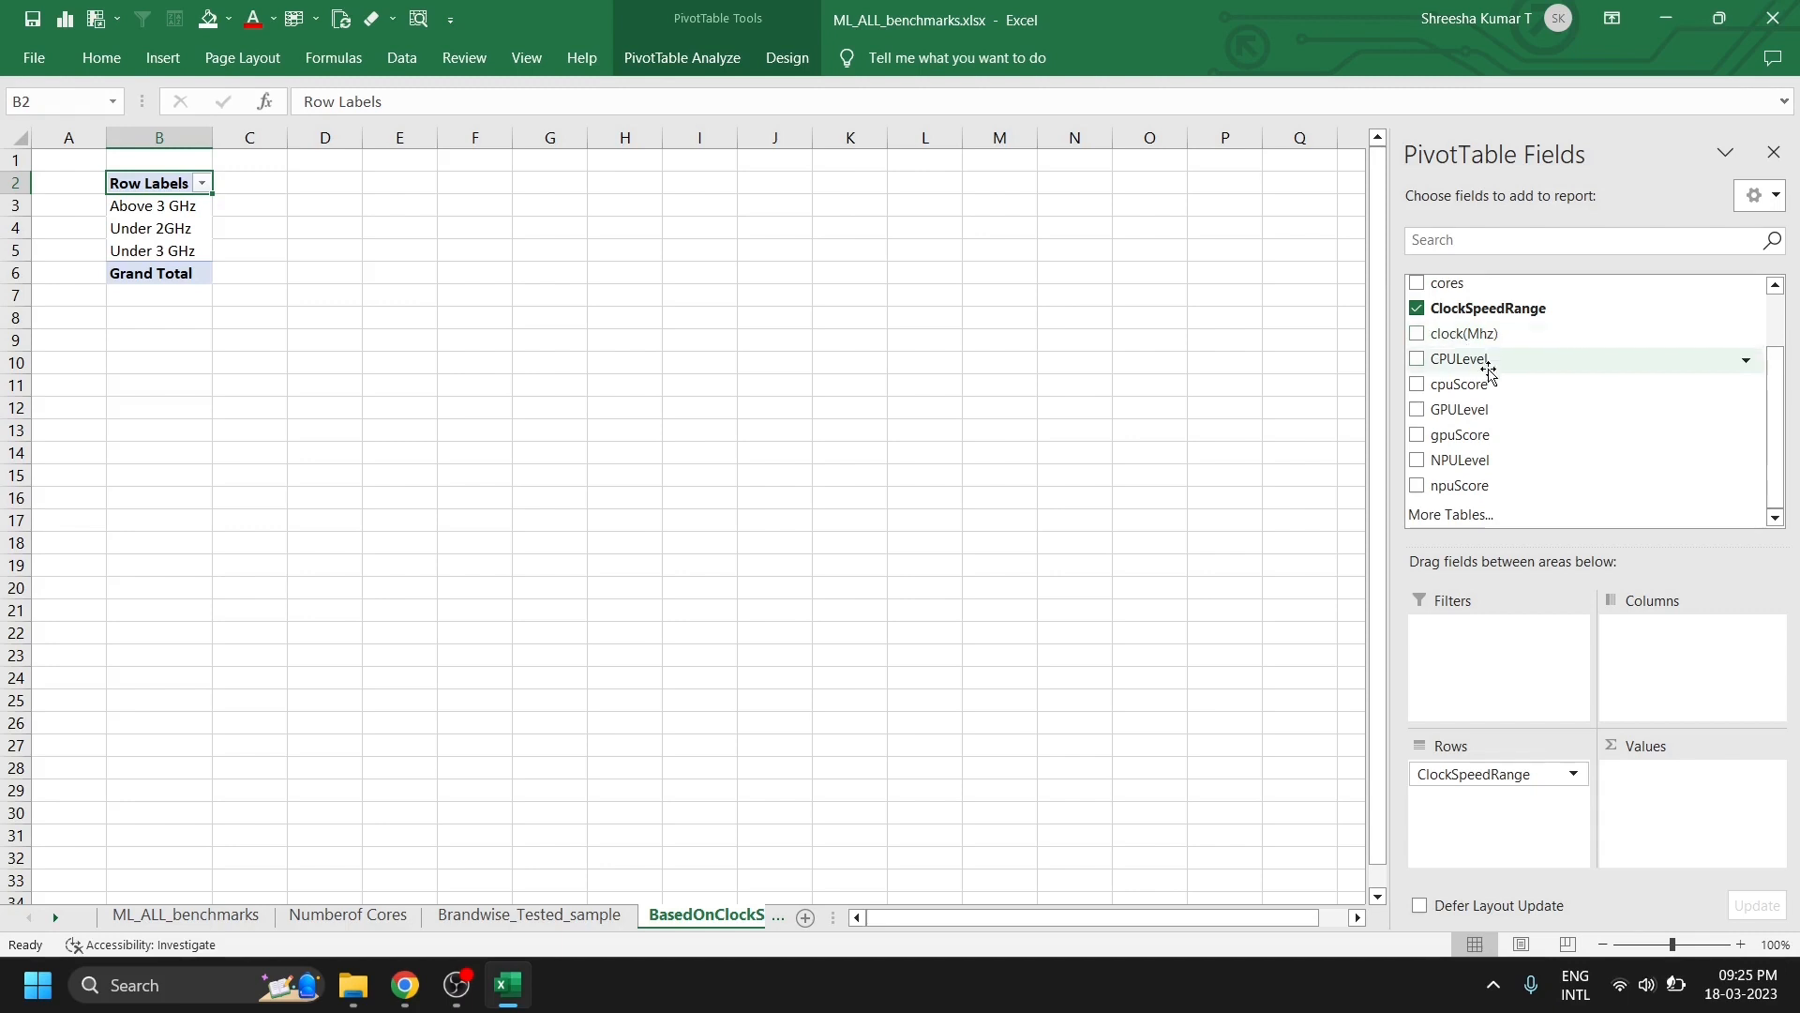
scroll(1491, 375, up, 1)
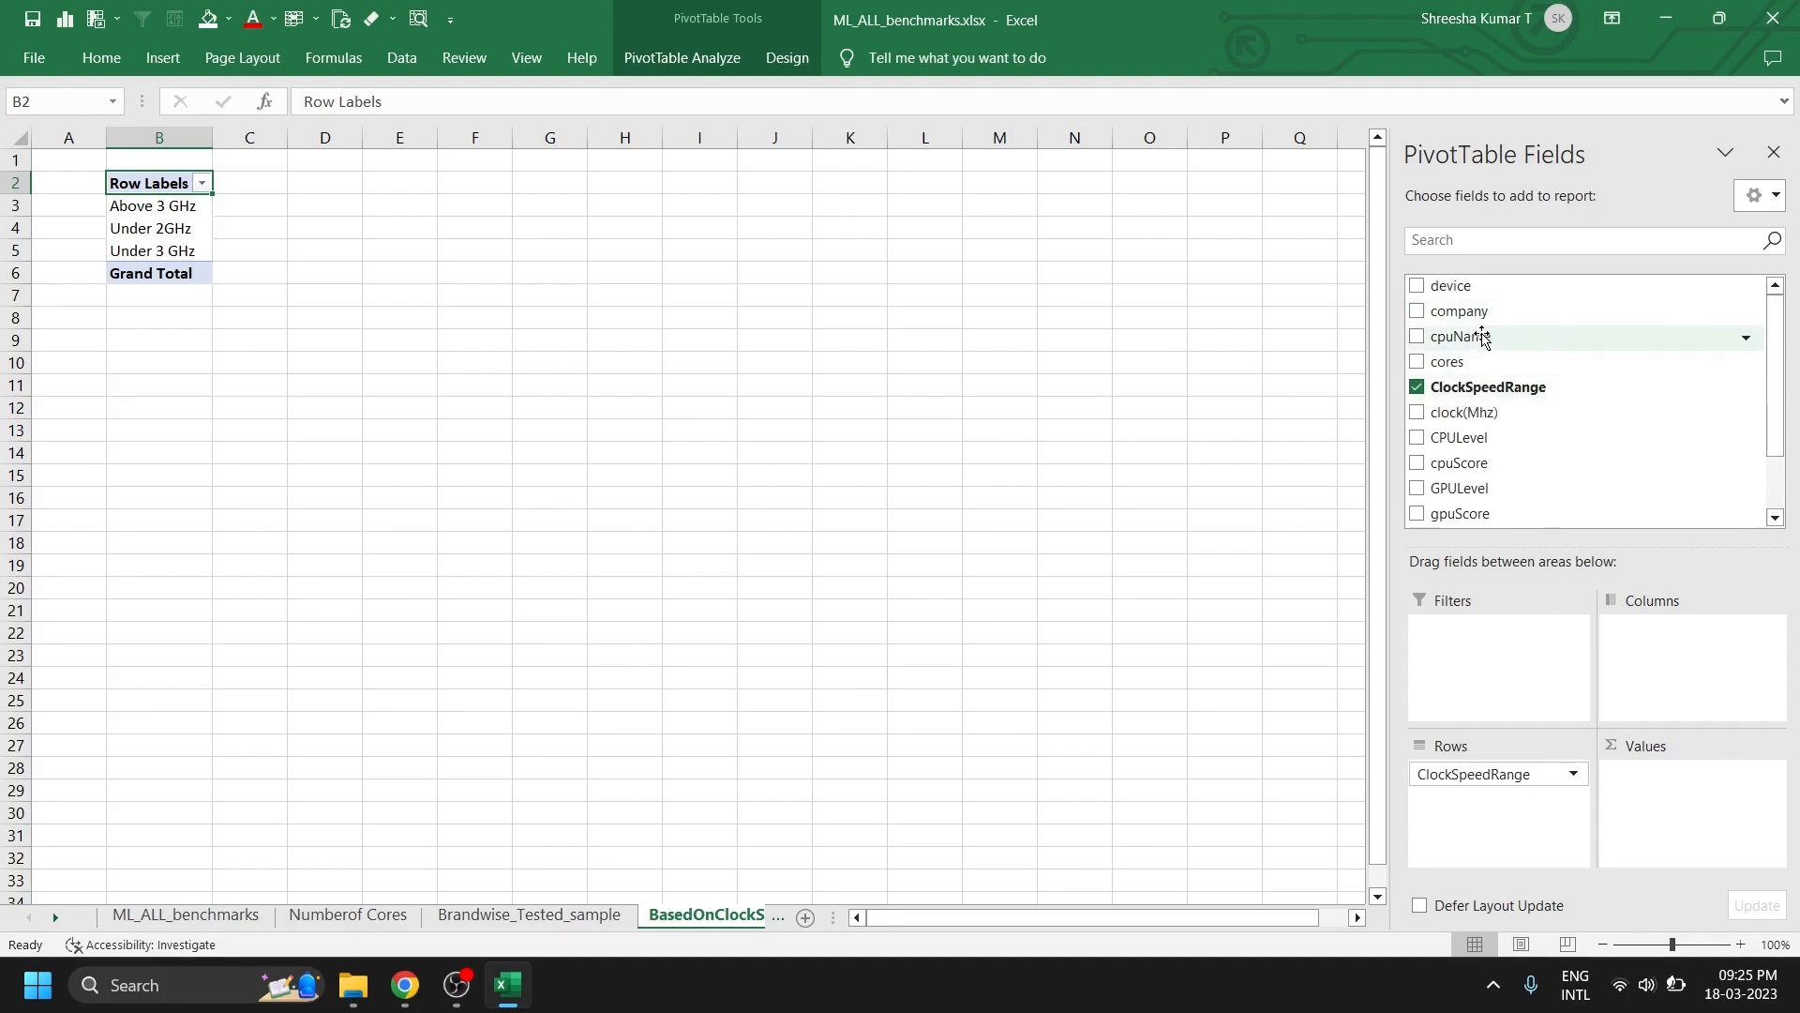
drag(1484, 340, 1646, 792)
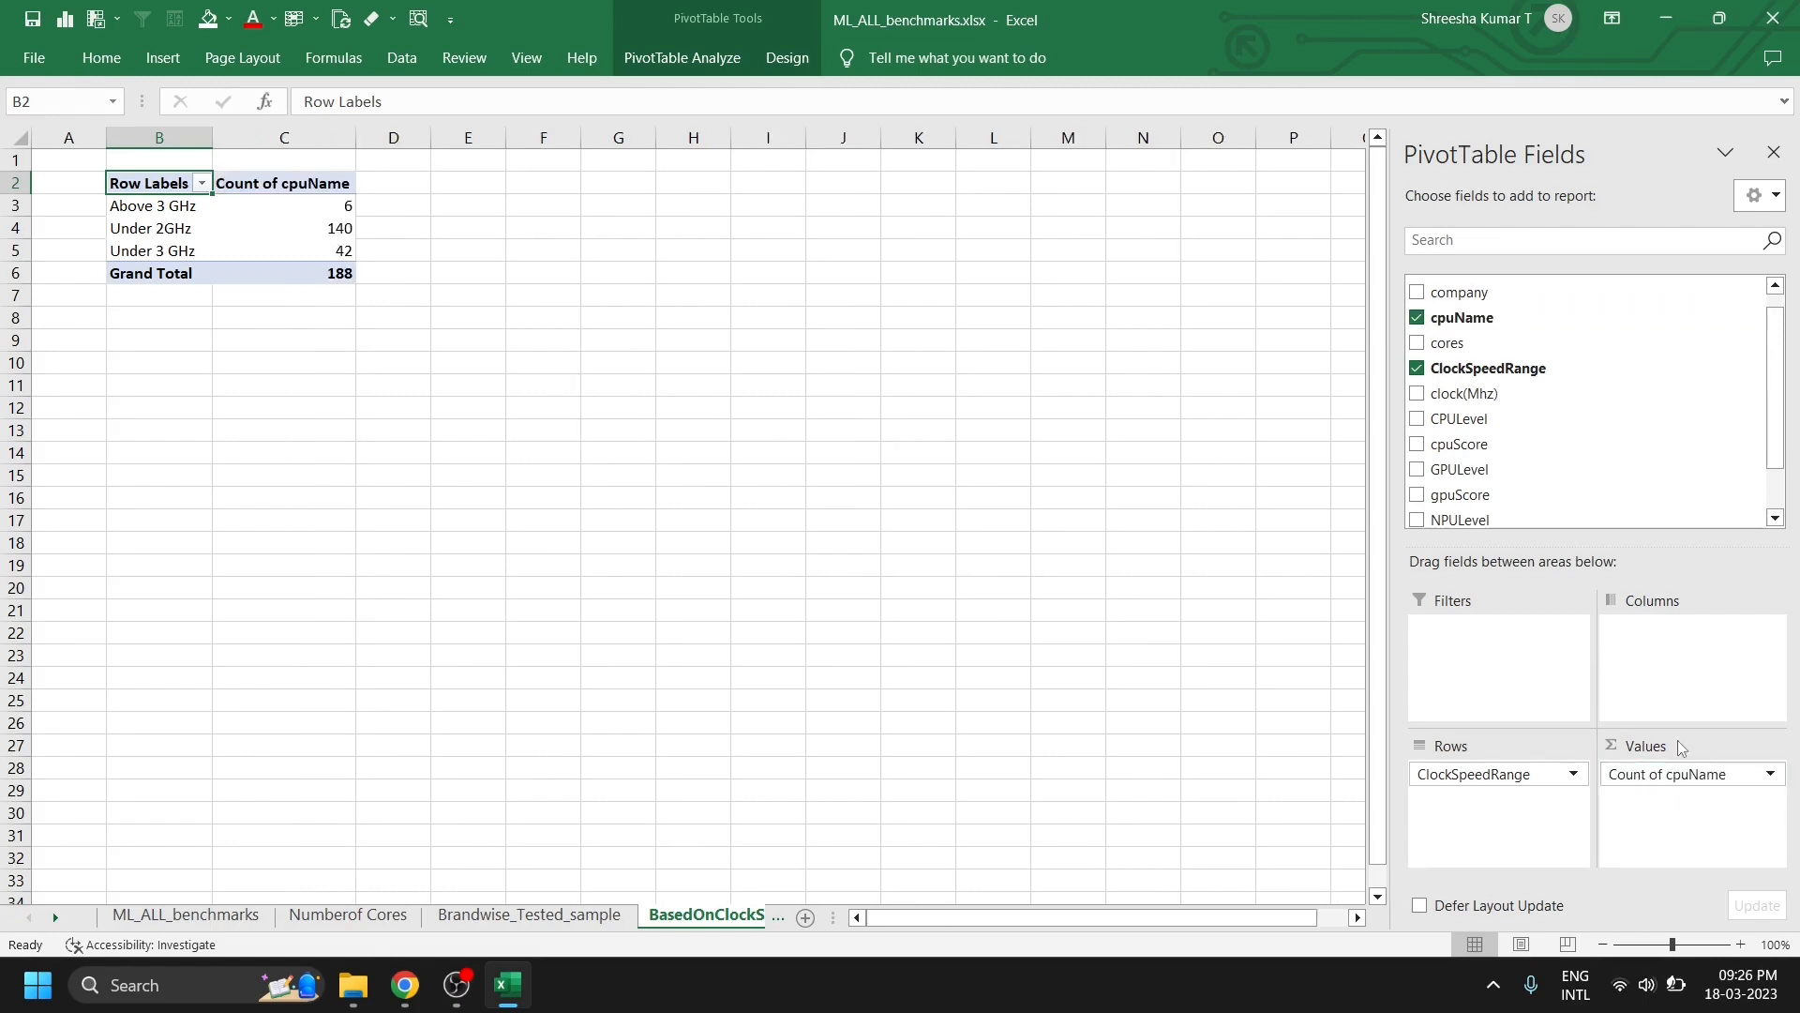
- Show the pivot table's cpuName counts as % of Grand Total
click(299, 225)
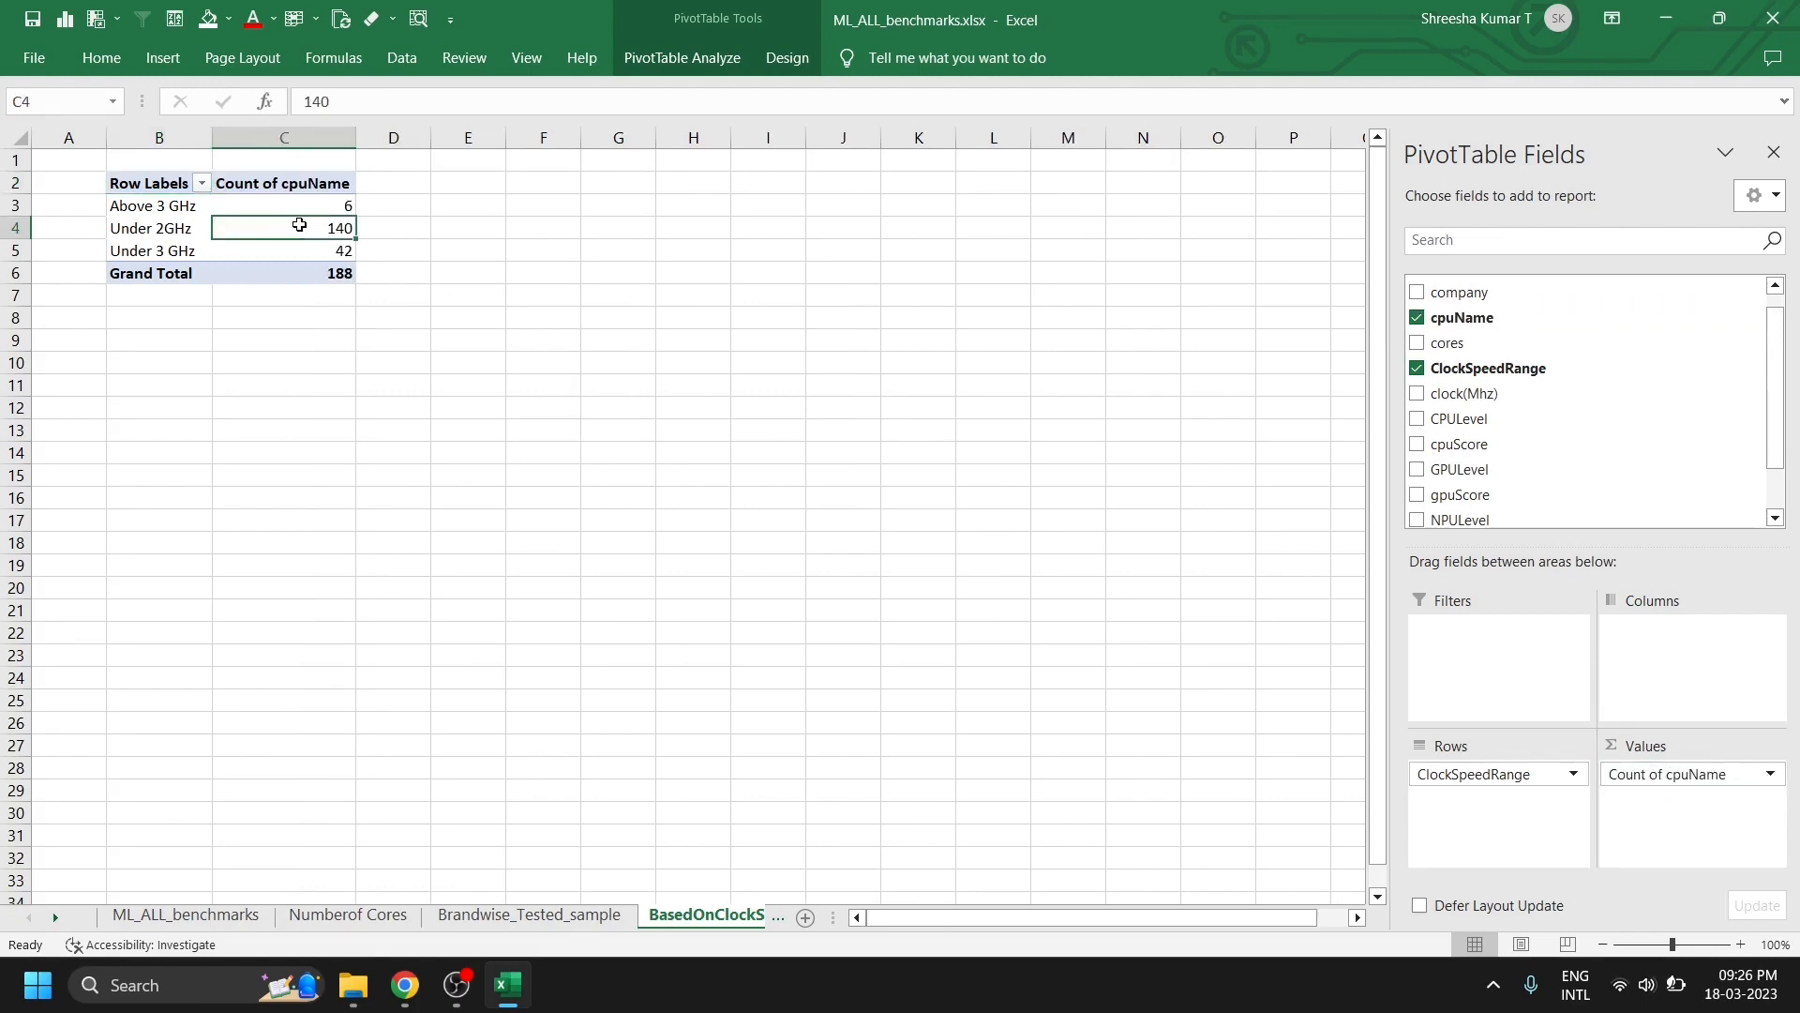
right_click(299, 225)
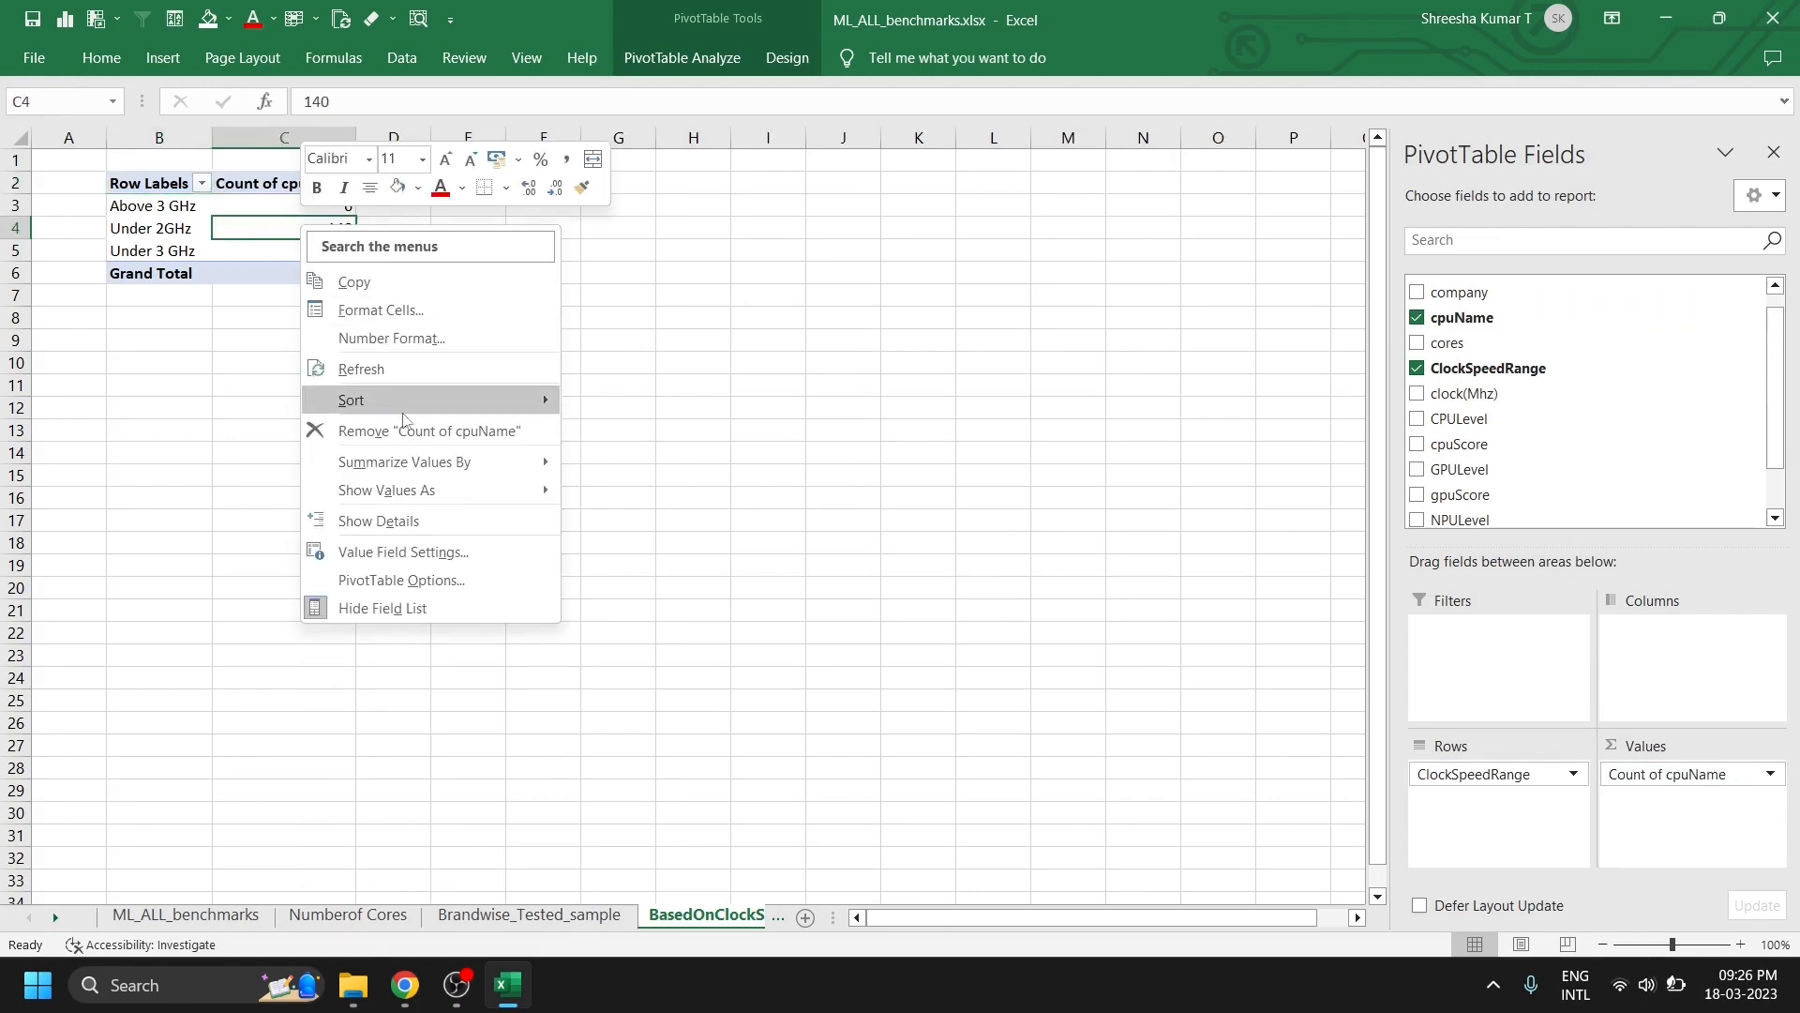
mouse_move(492, 494)
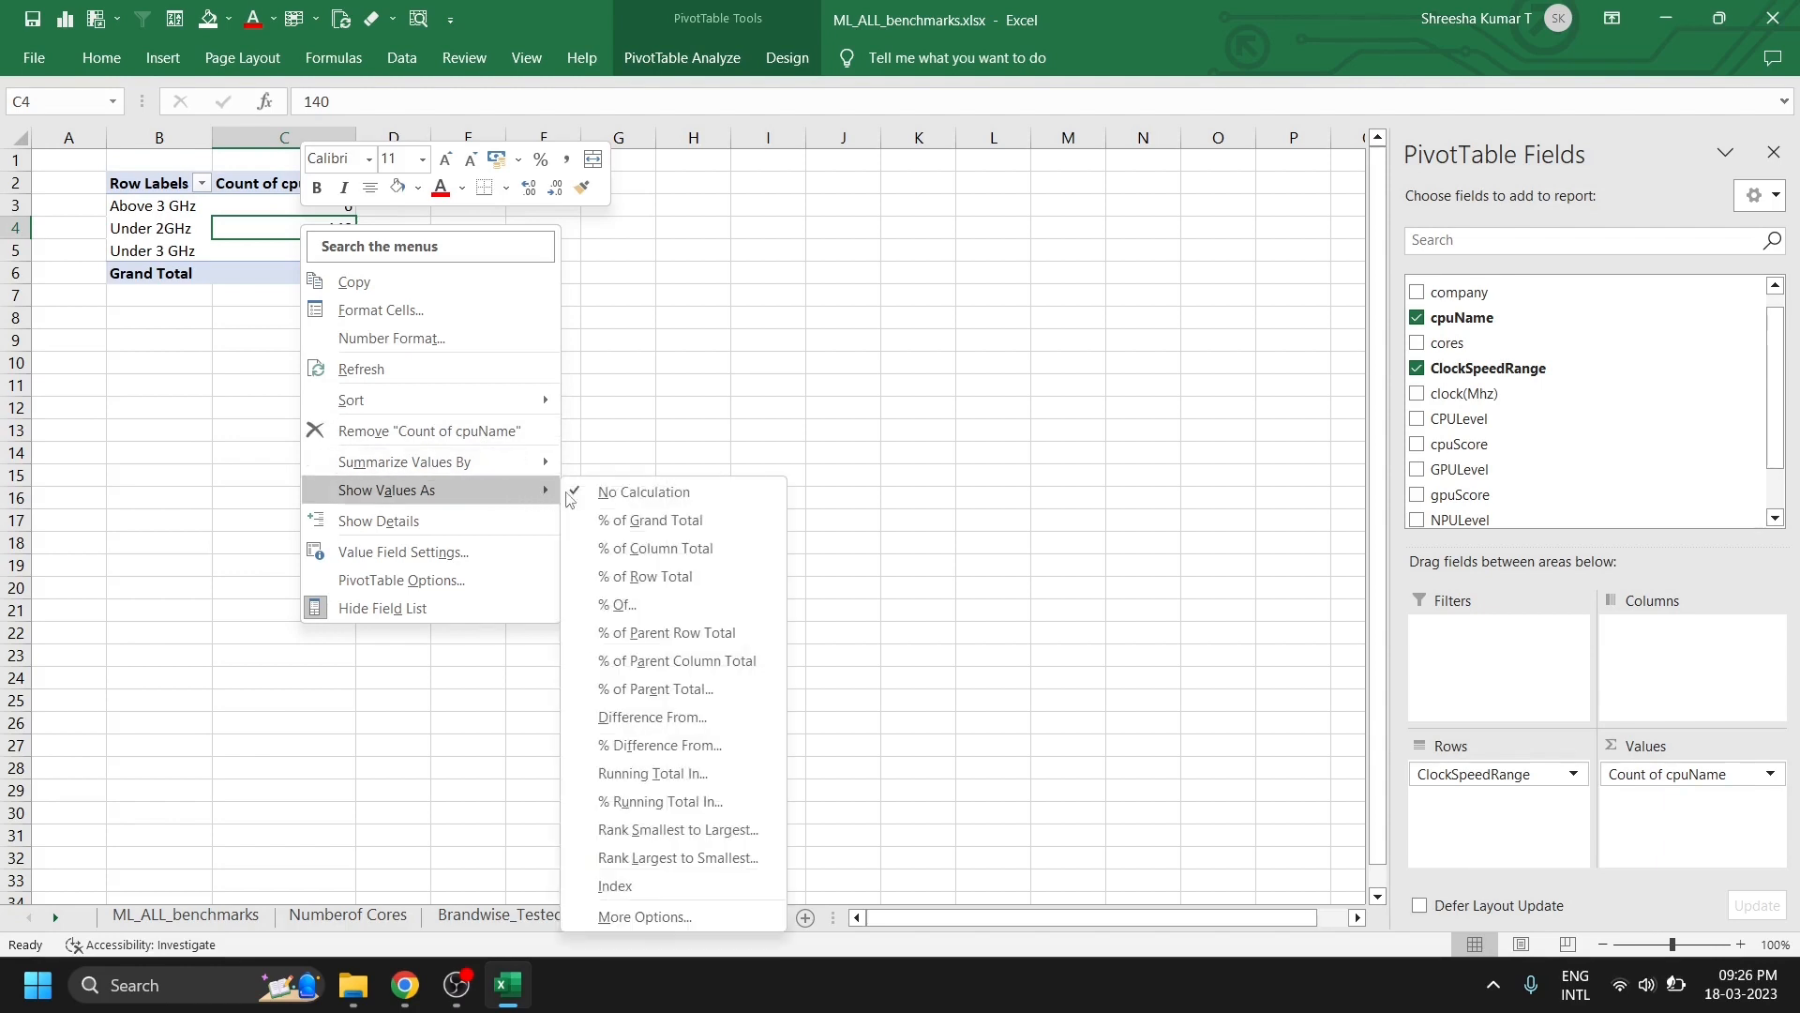
click(636, 521)
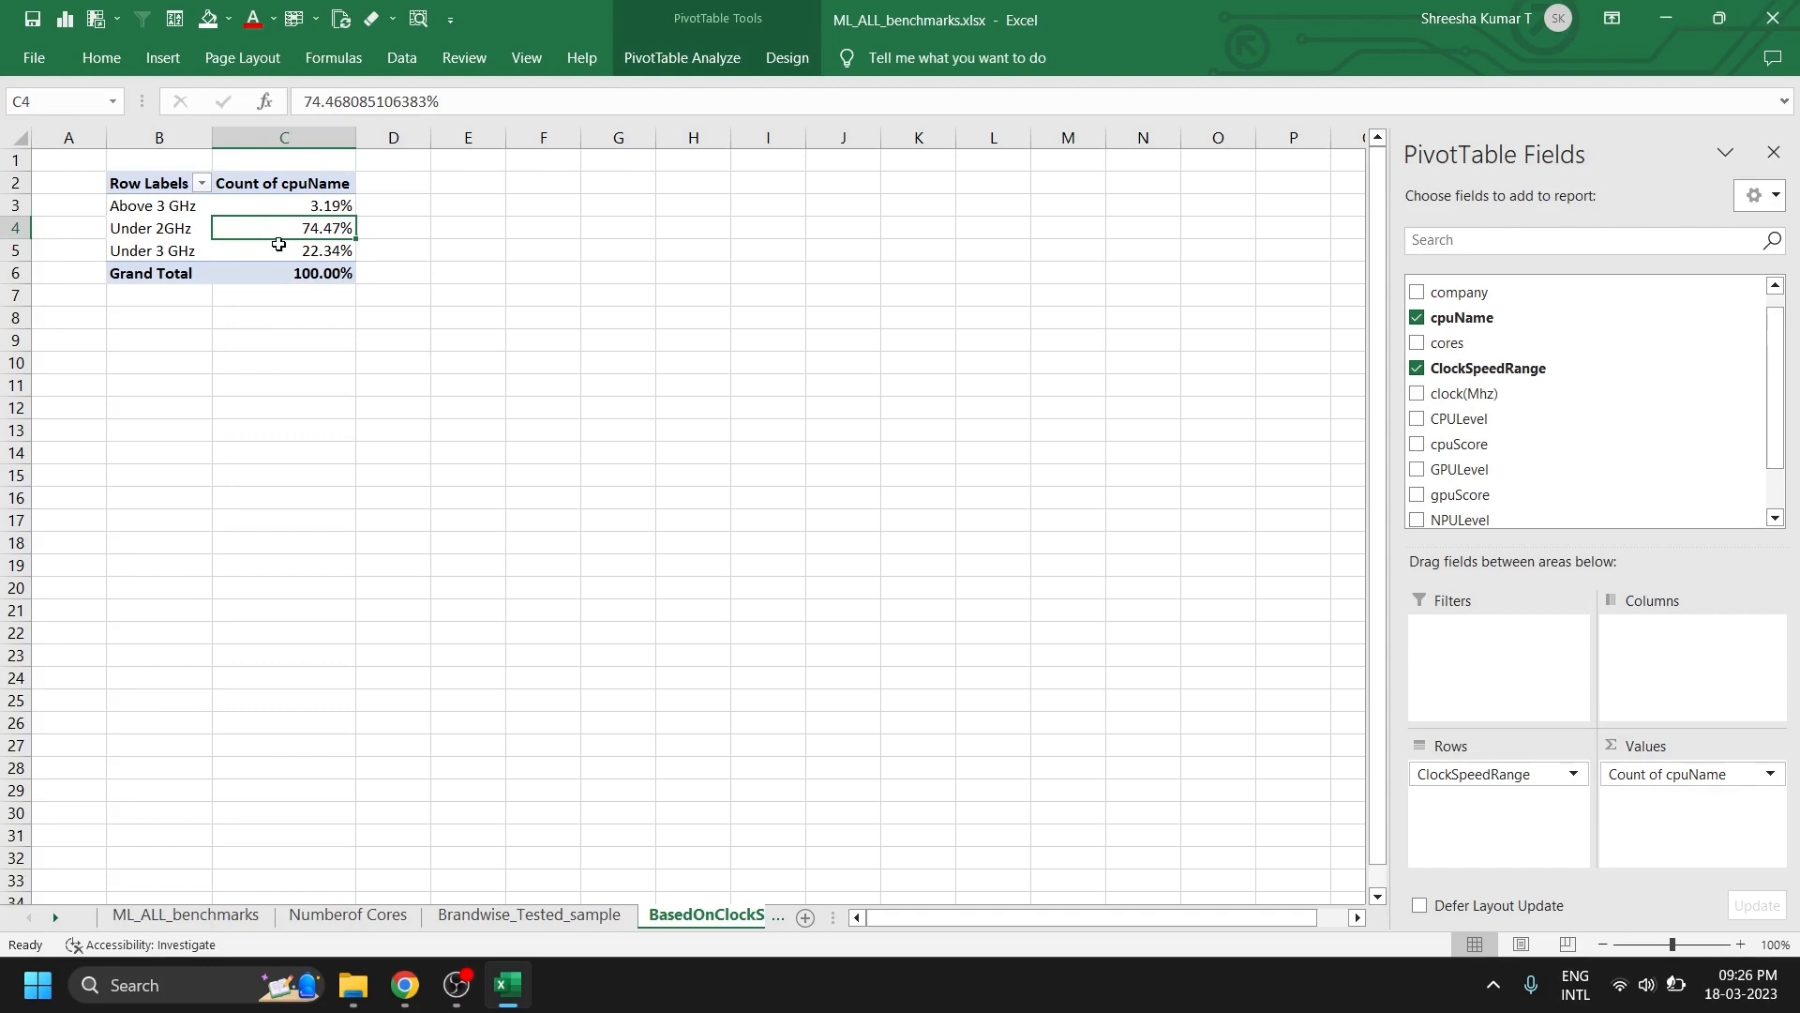
- Insert a pie PivotChart of the cpuName share per clock speed range
click(279, 246)
click(274, 228)
click(722, 53)
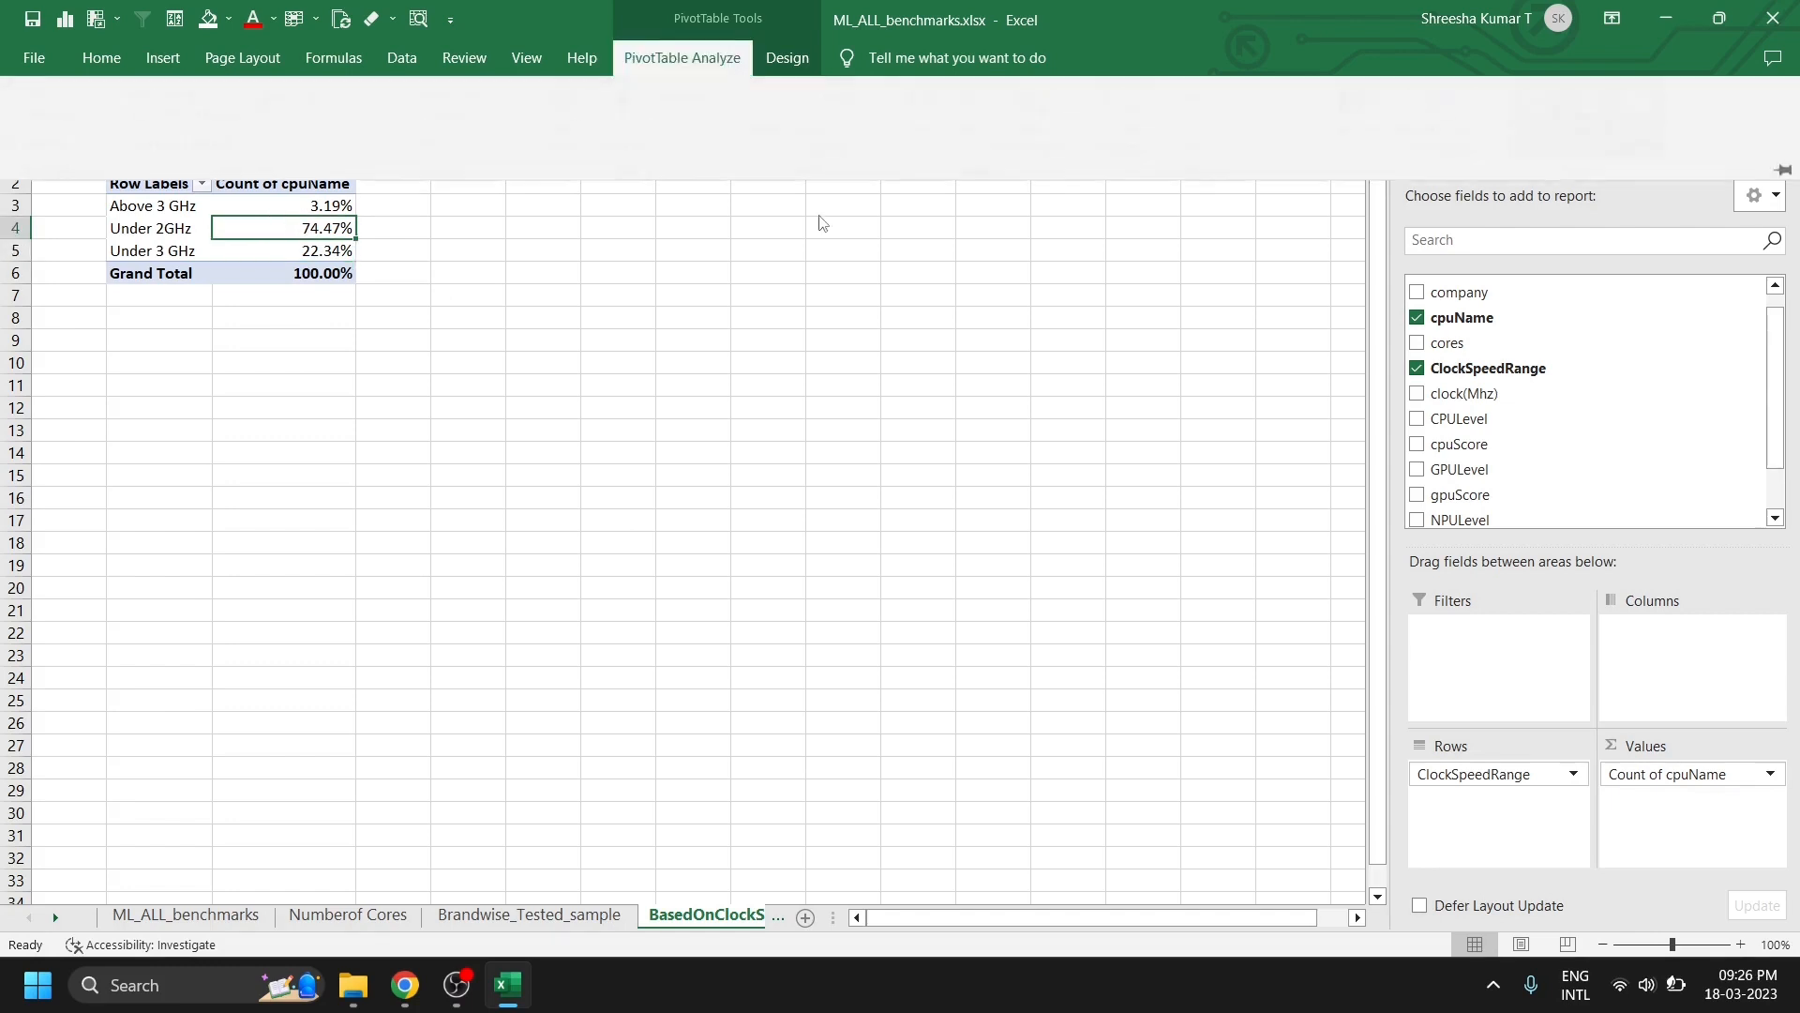
click(1467, 127)
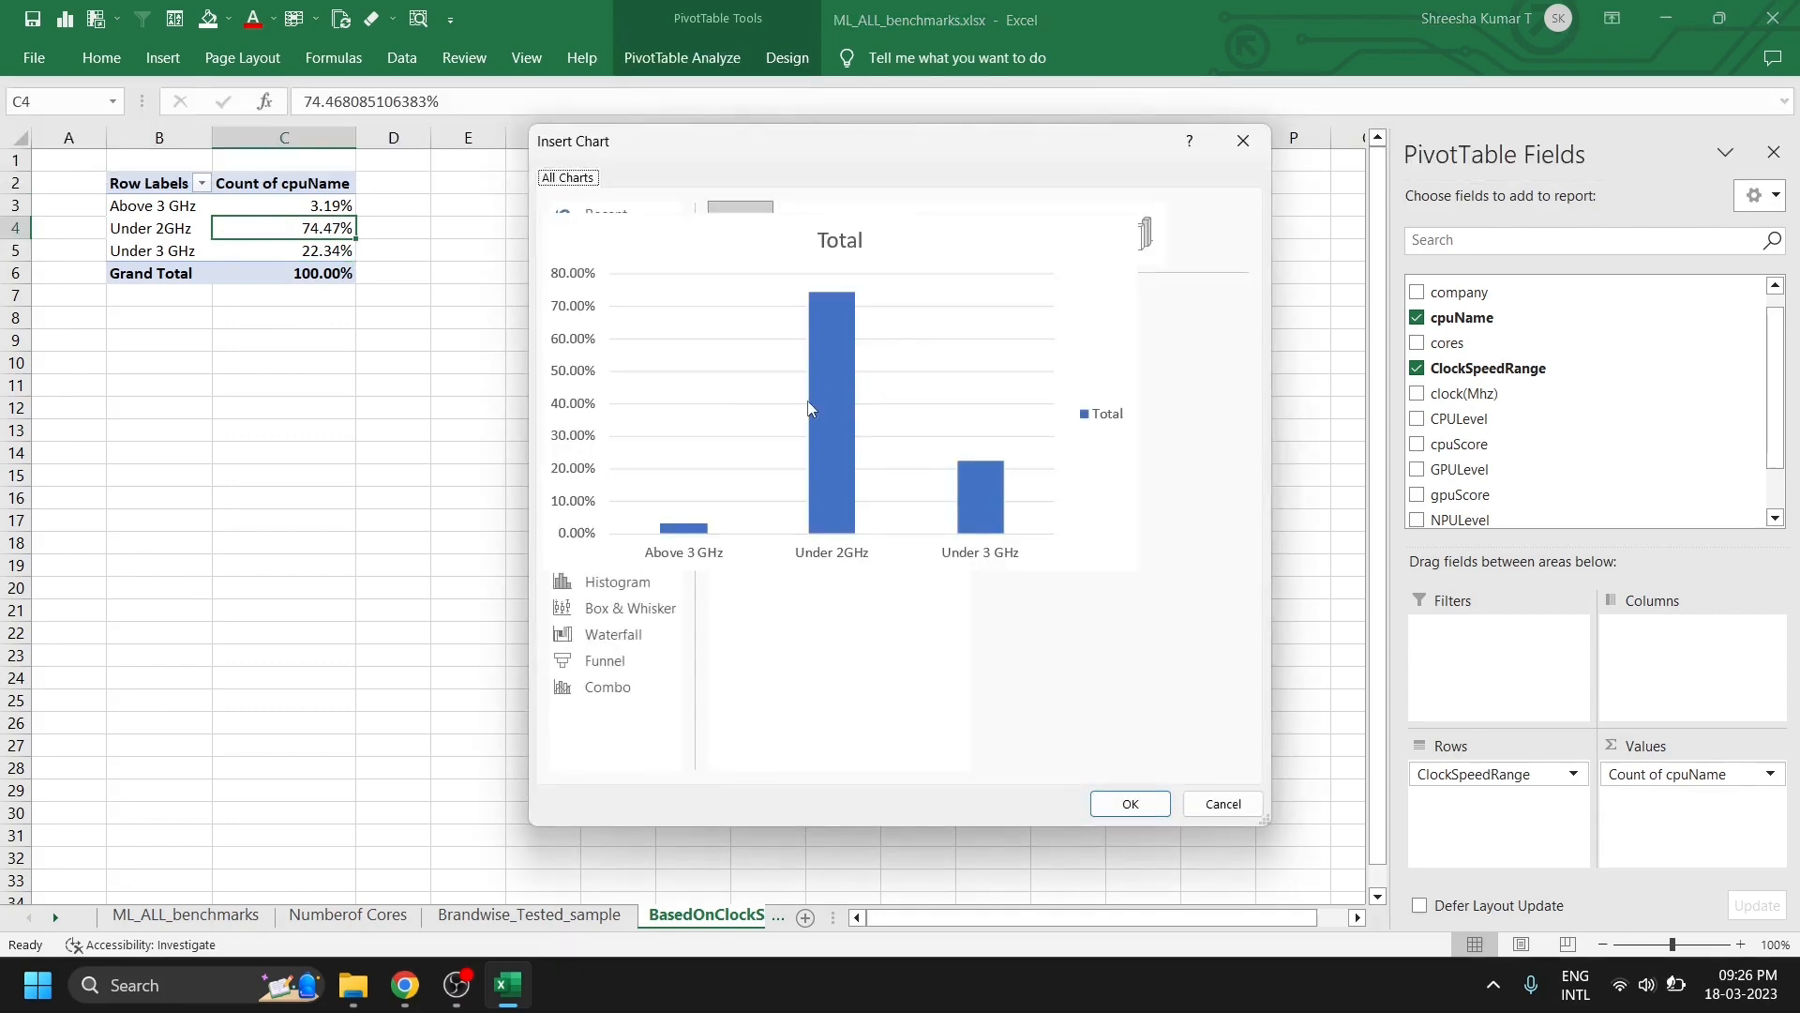
click(622, 320)
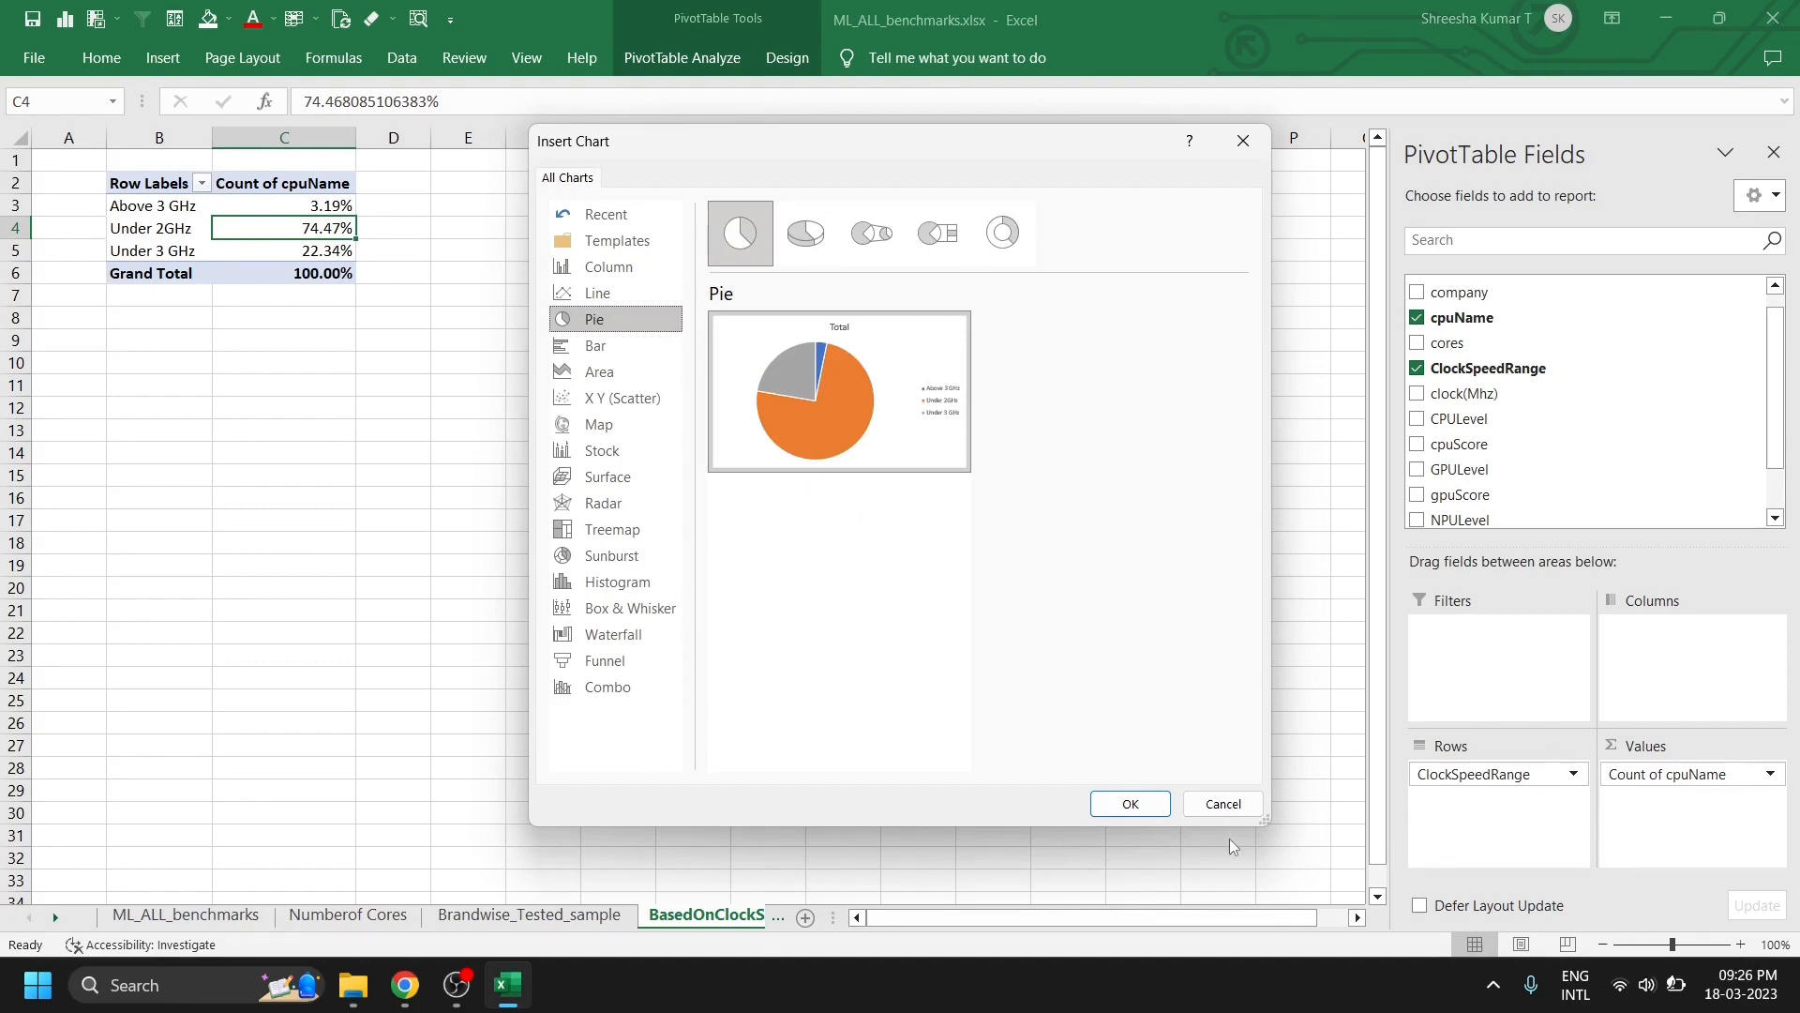
click(1130, 804)
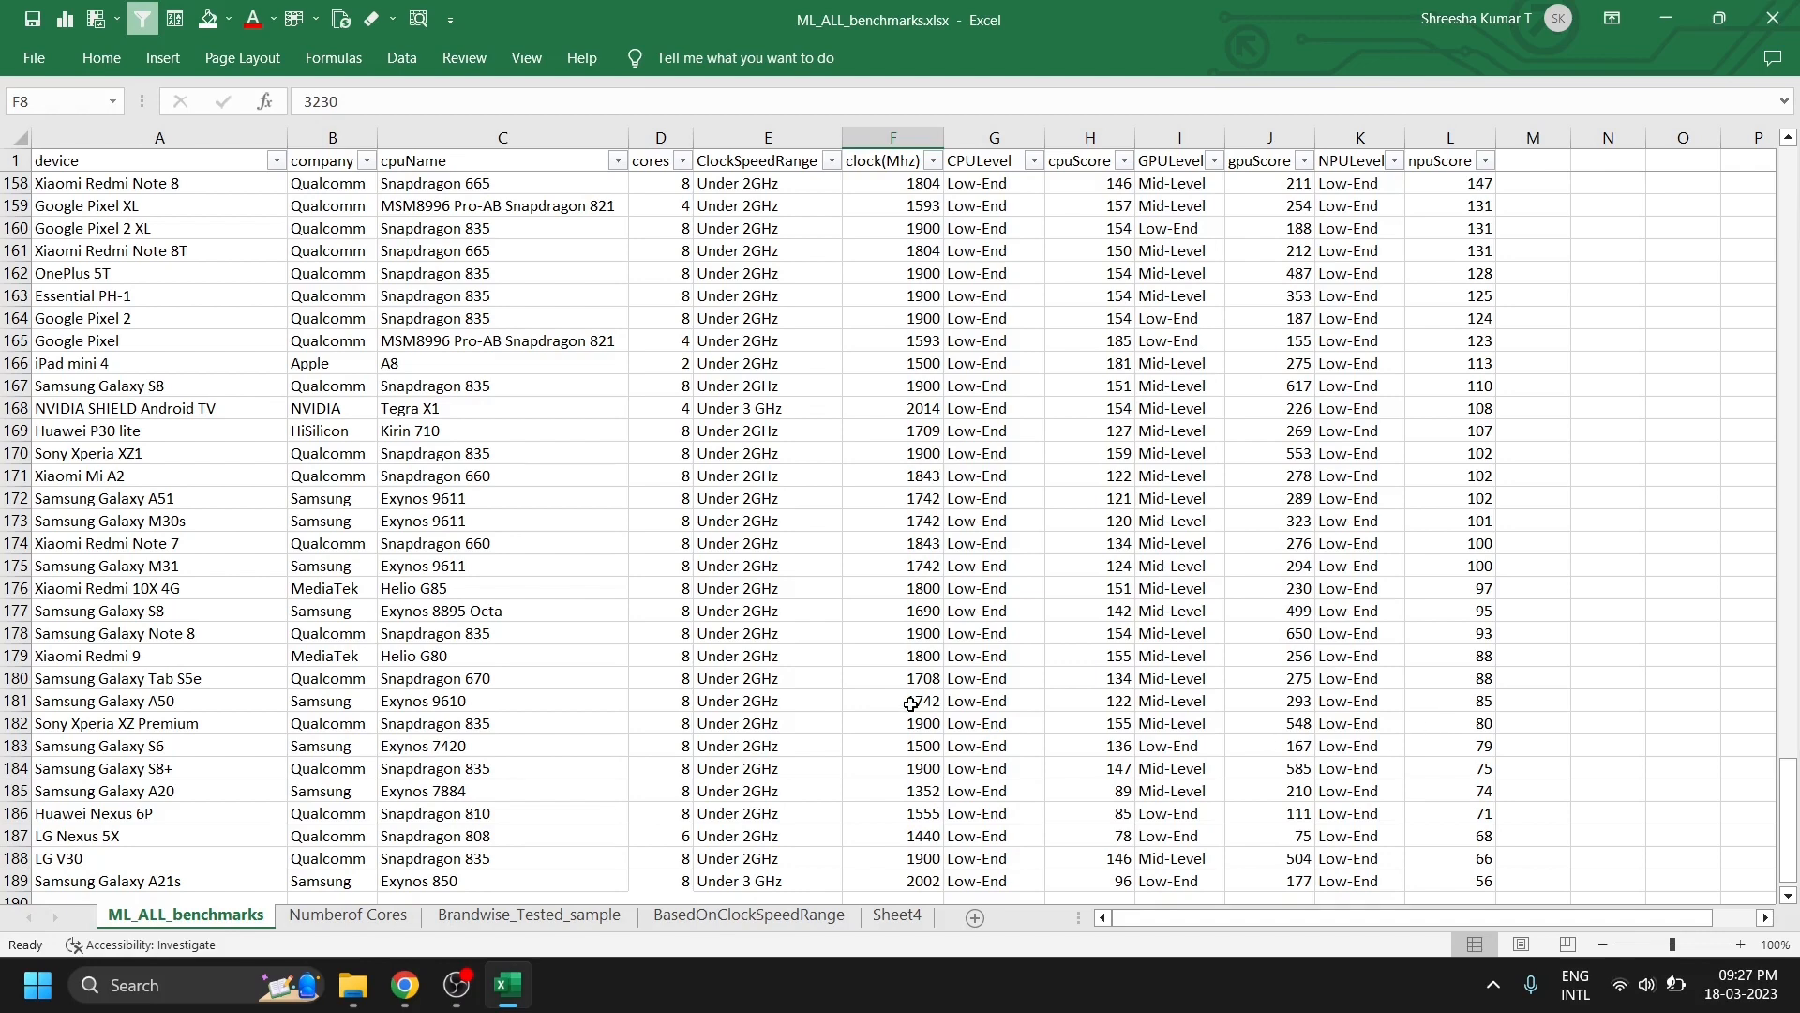
- Rename the Sheet4 worksheet as Top10CPUs
double_click(895, 916)
text(T)
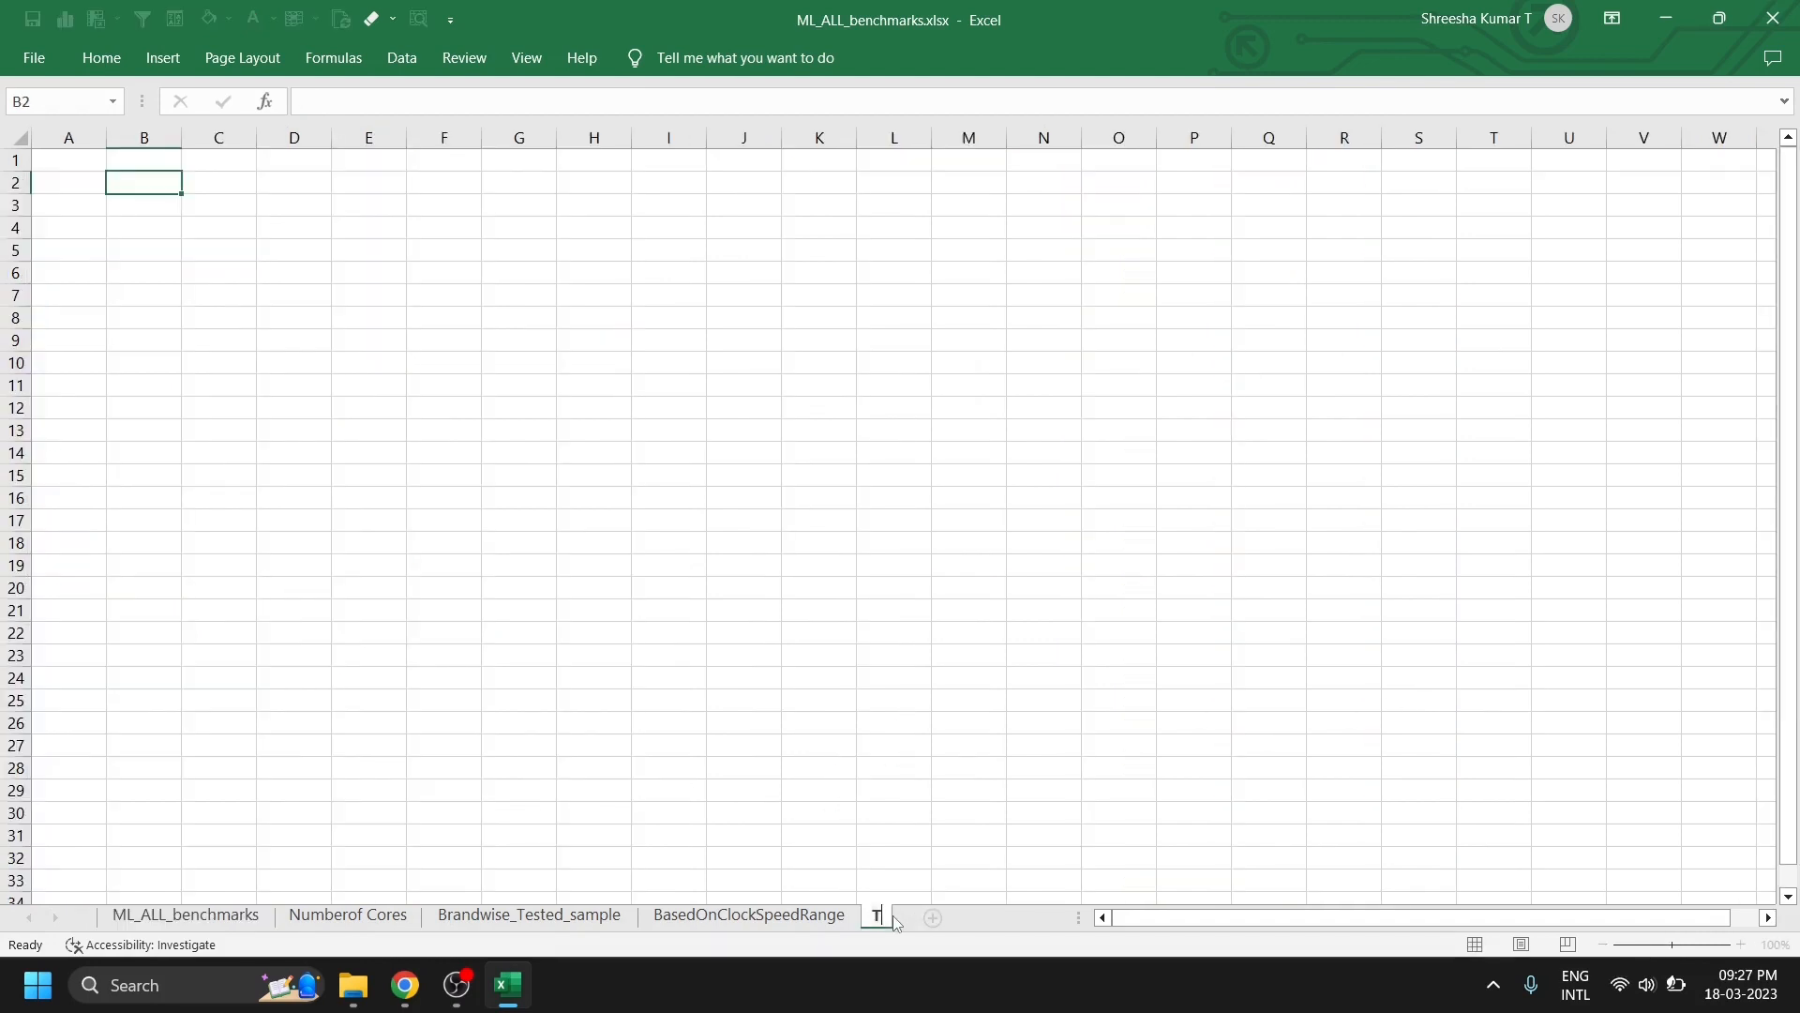
text(op5CPu)
key(BackSpace)
text(U)
key(Return)
key(BackSpace)
text(10)
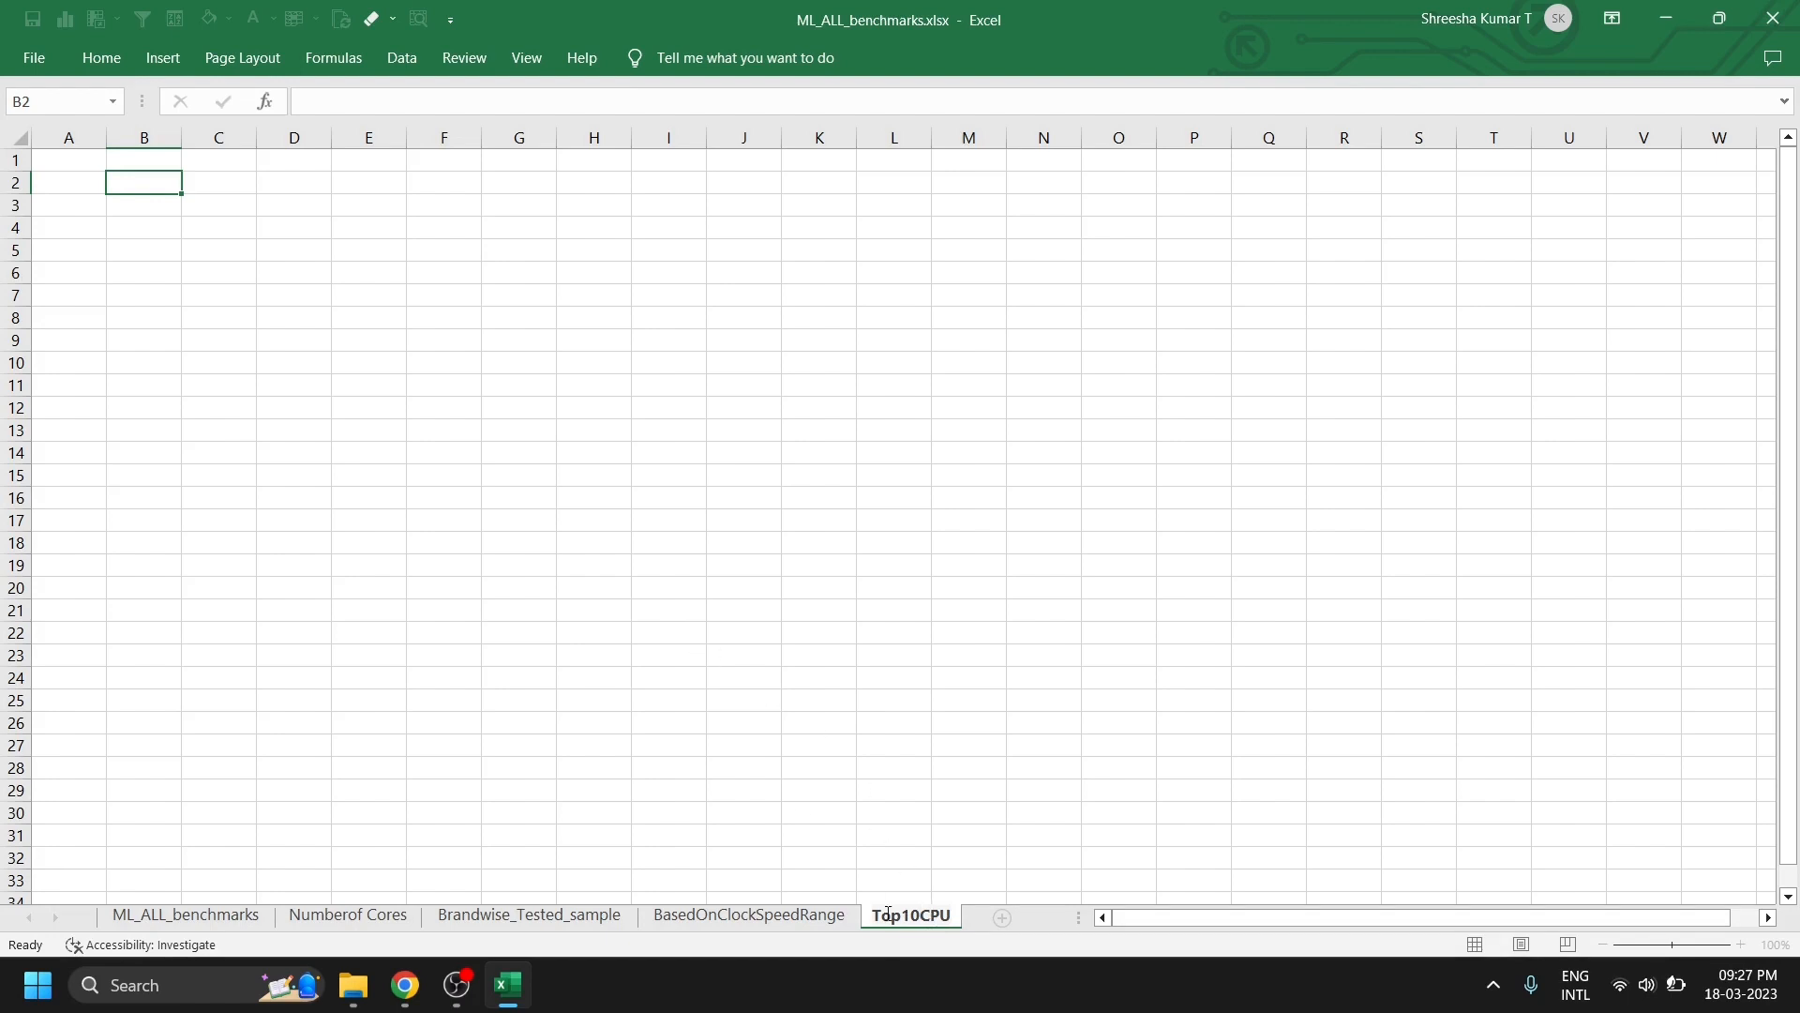
key(Return)
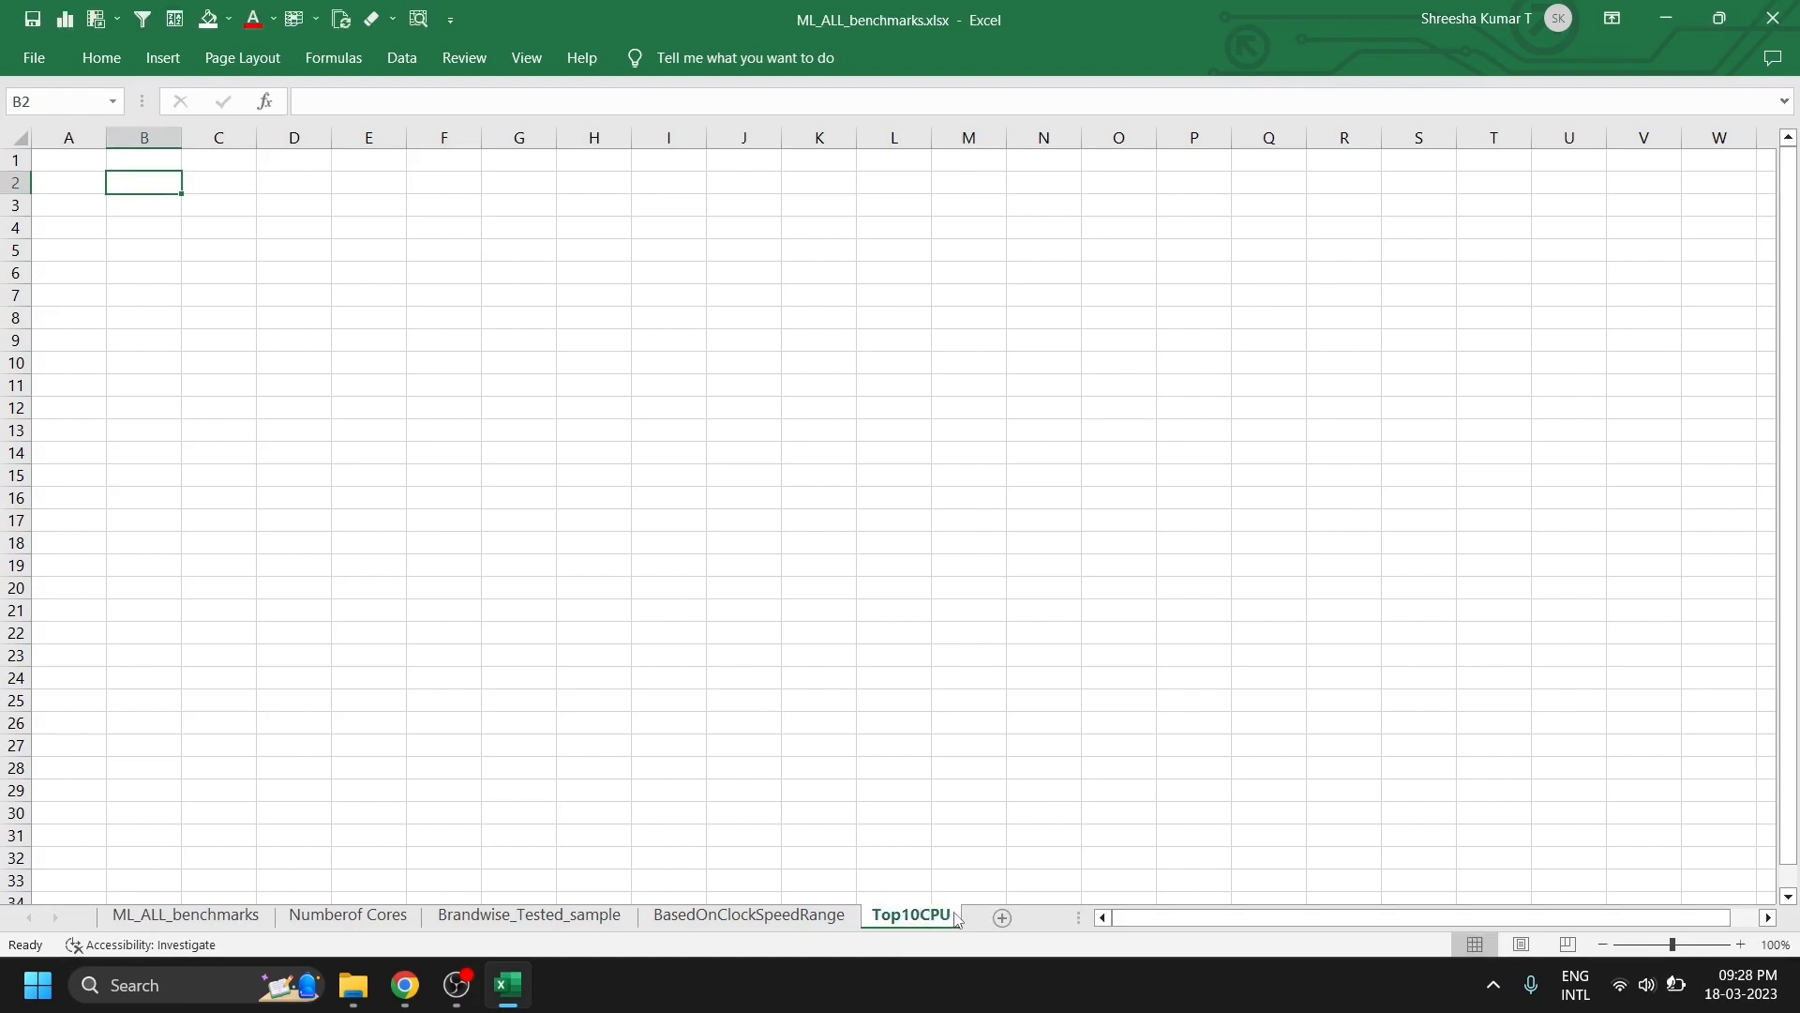
double_click(954, 919)
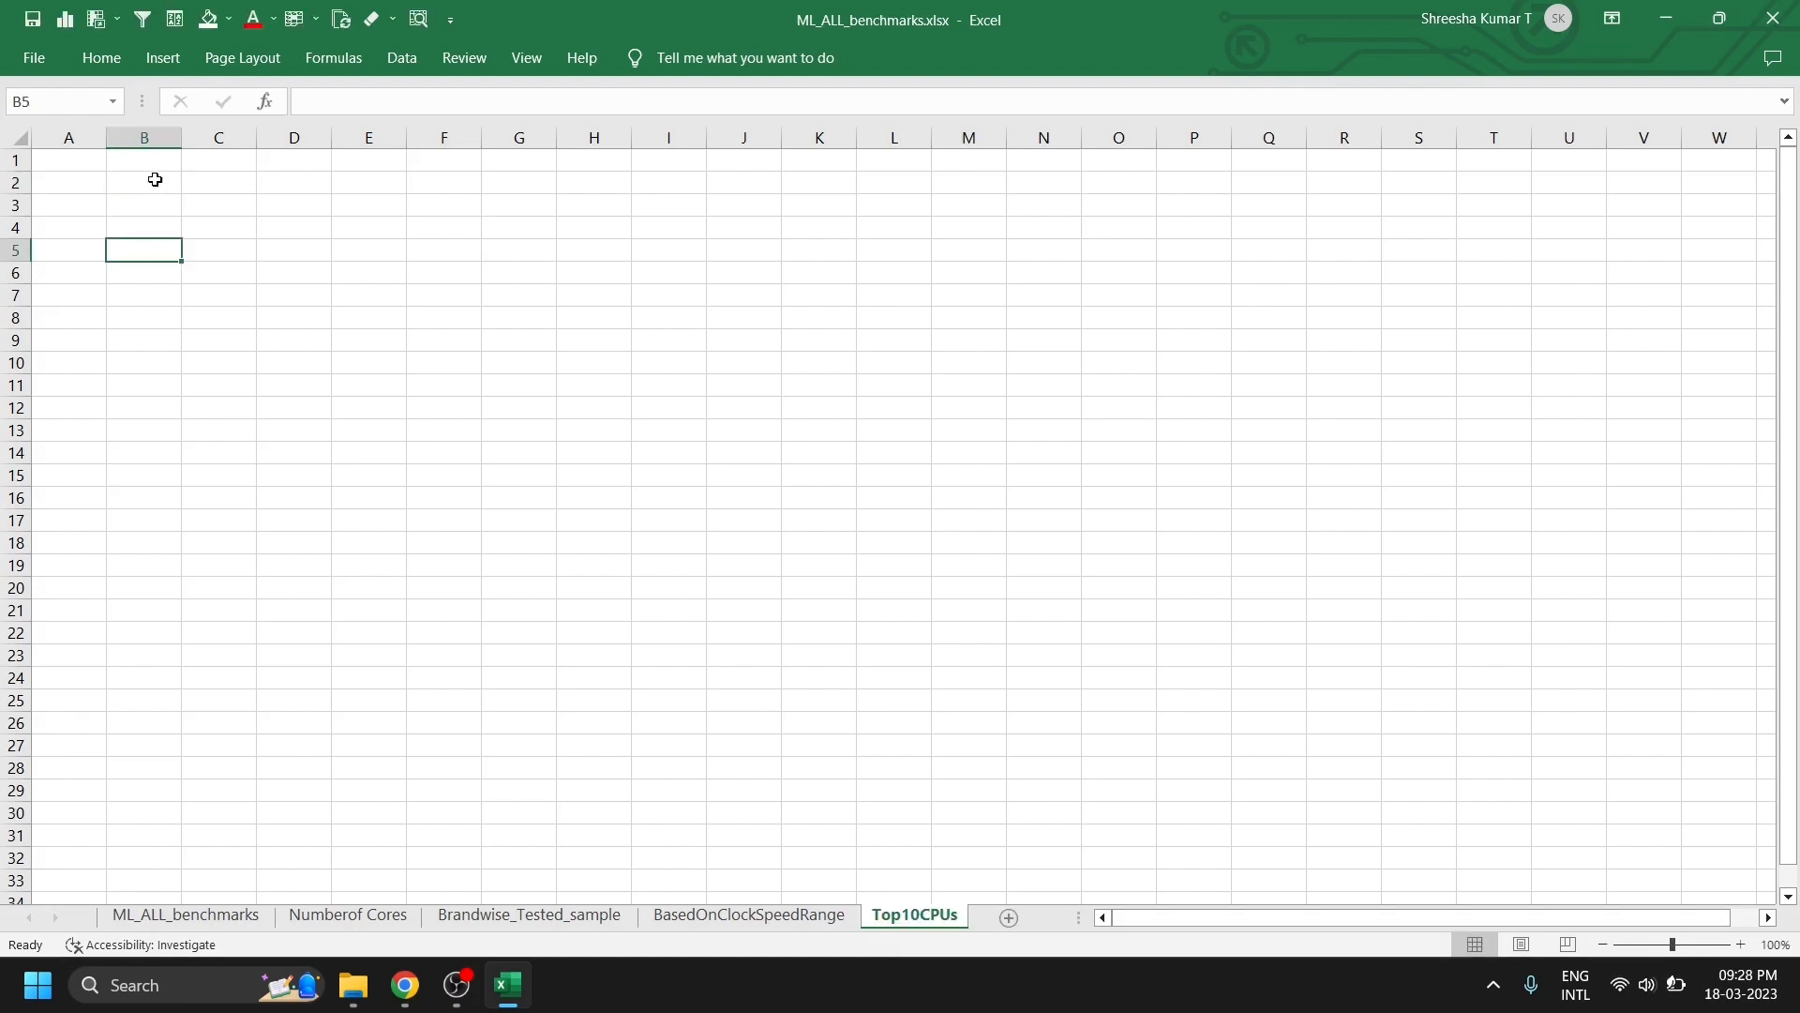
- Insert a pivot table at cell B2 of the Top10CPUs sheet from the ML_ALL_benchmarks data
click(153, 176)
click(141, 70)
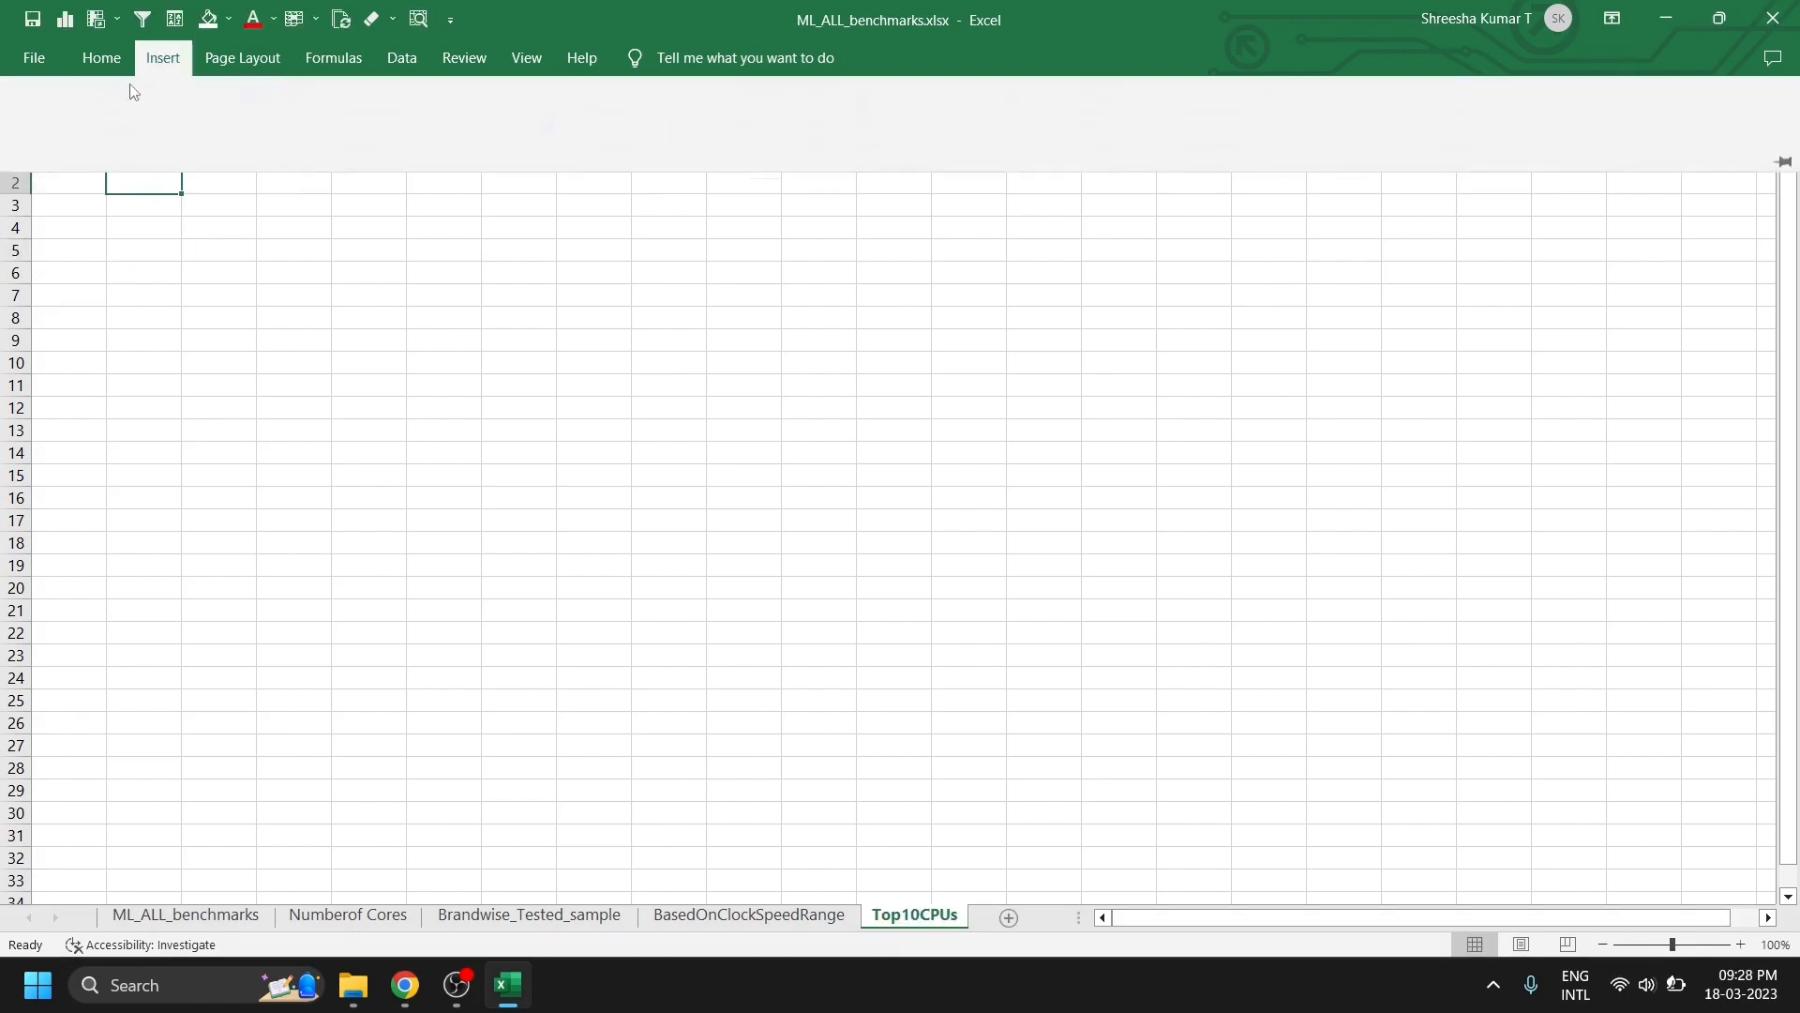
click(36, 132)
click(118, 175)
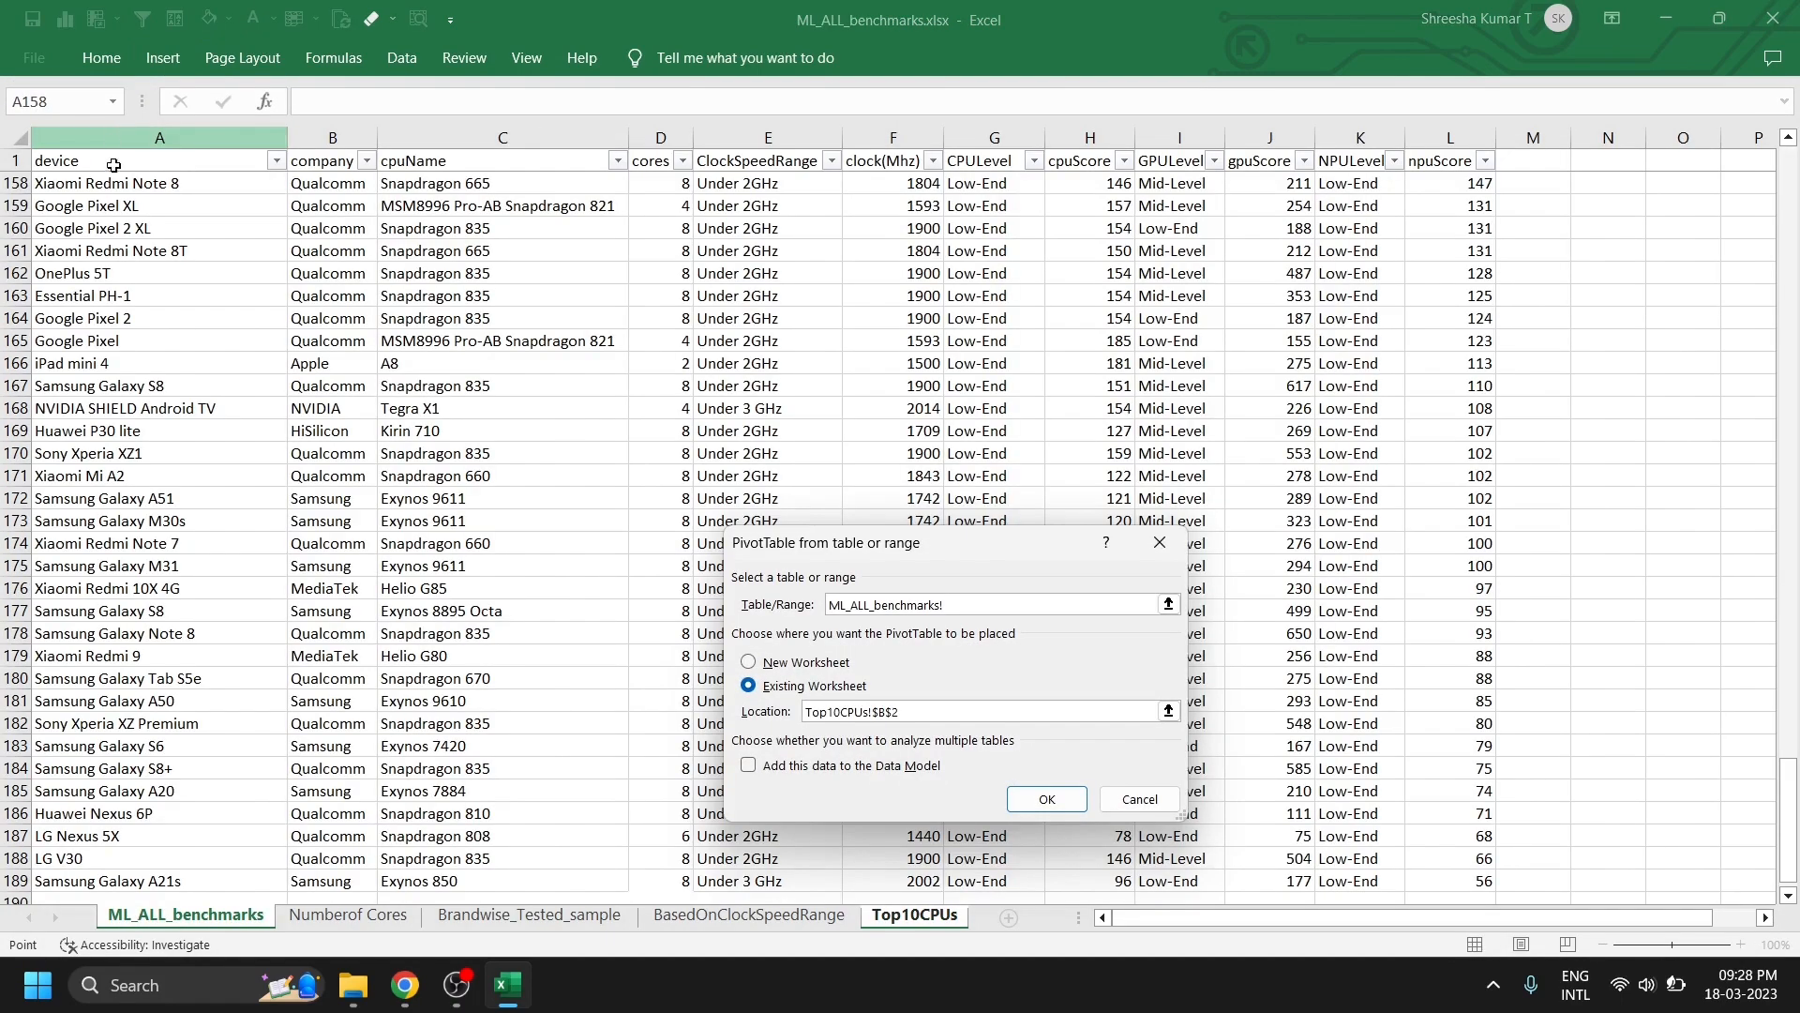
click(123, 165)
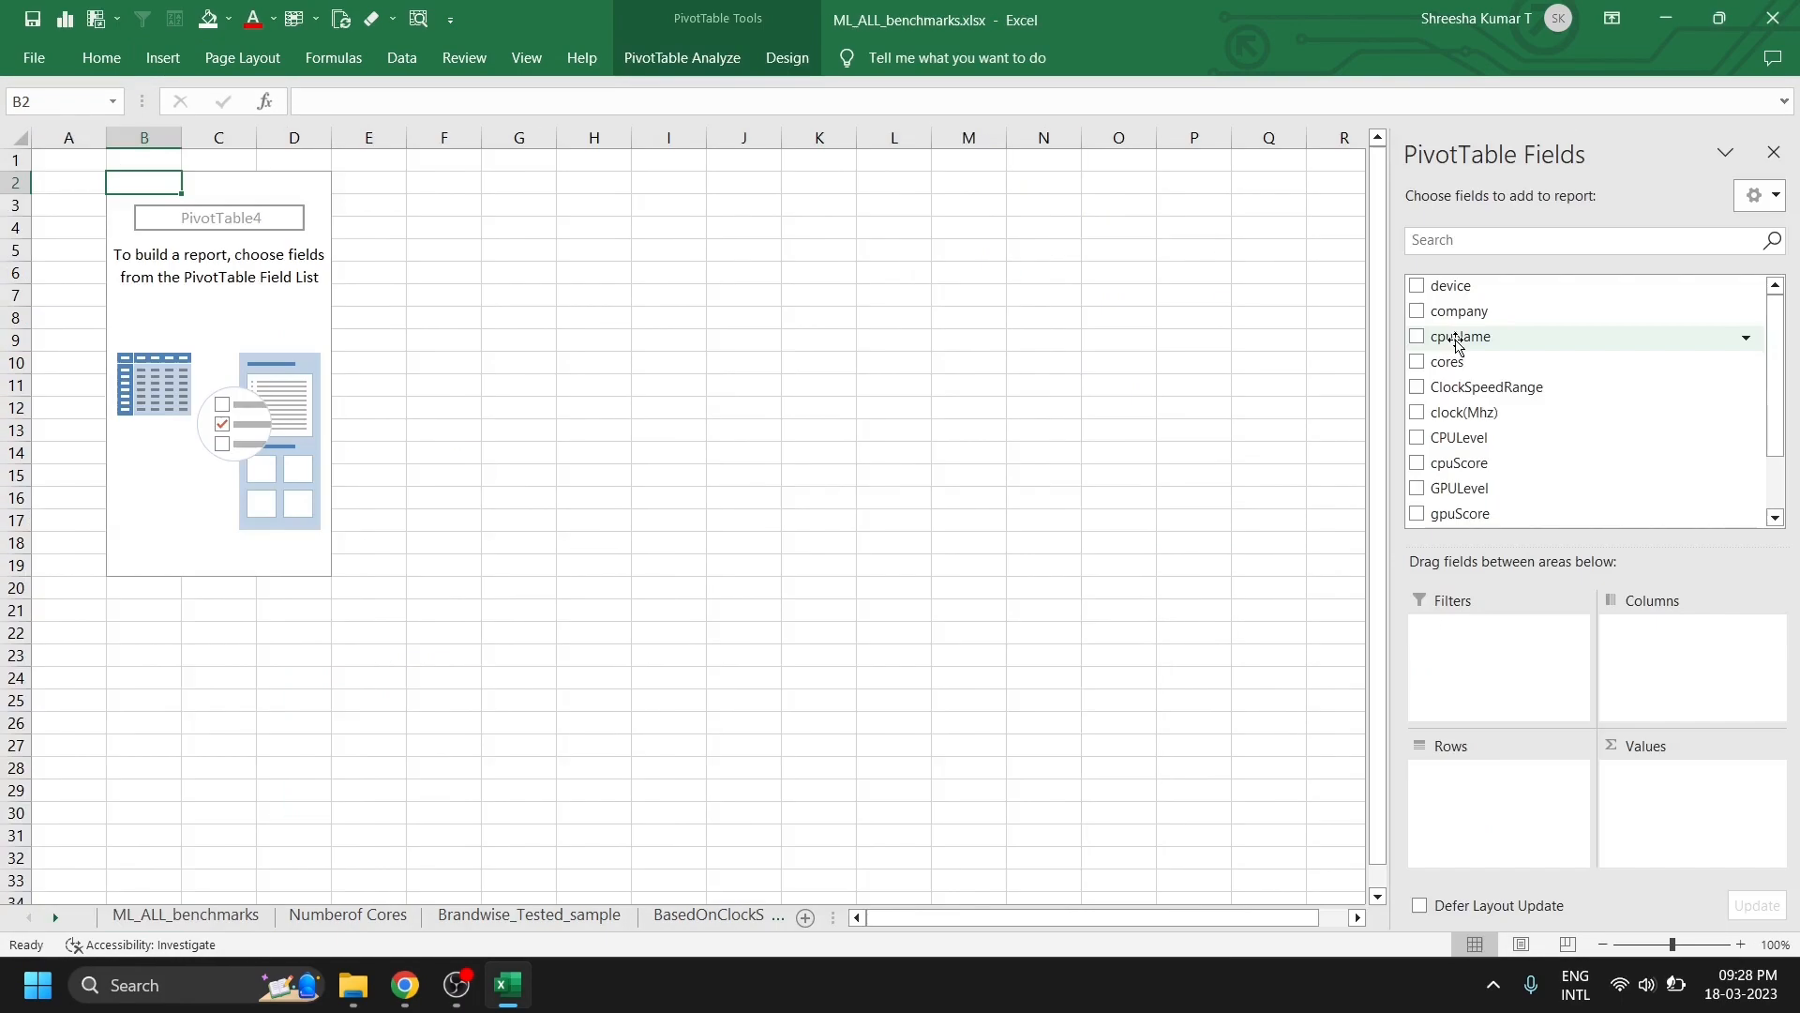
- Lay out the pivot table with CPULevel as columns and cpuName as rows
scroll(1477, 403, down, 1)
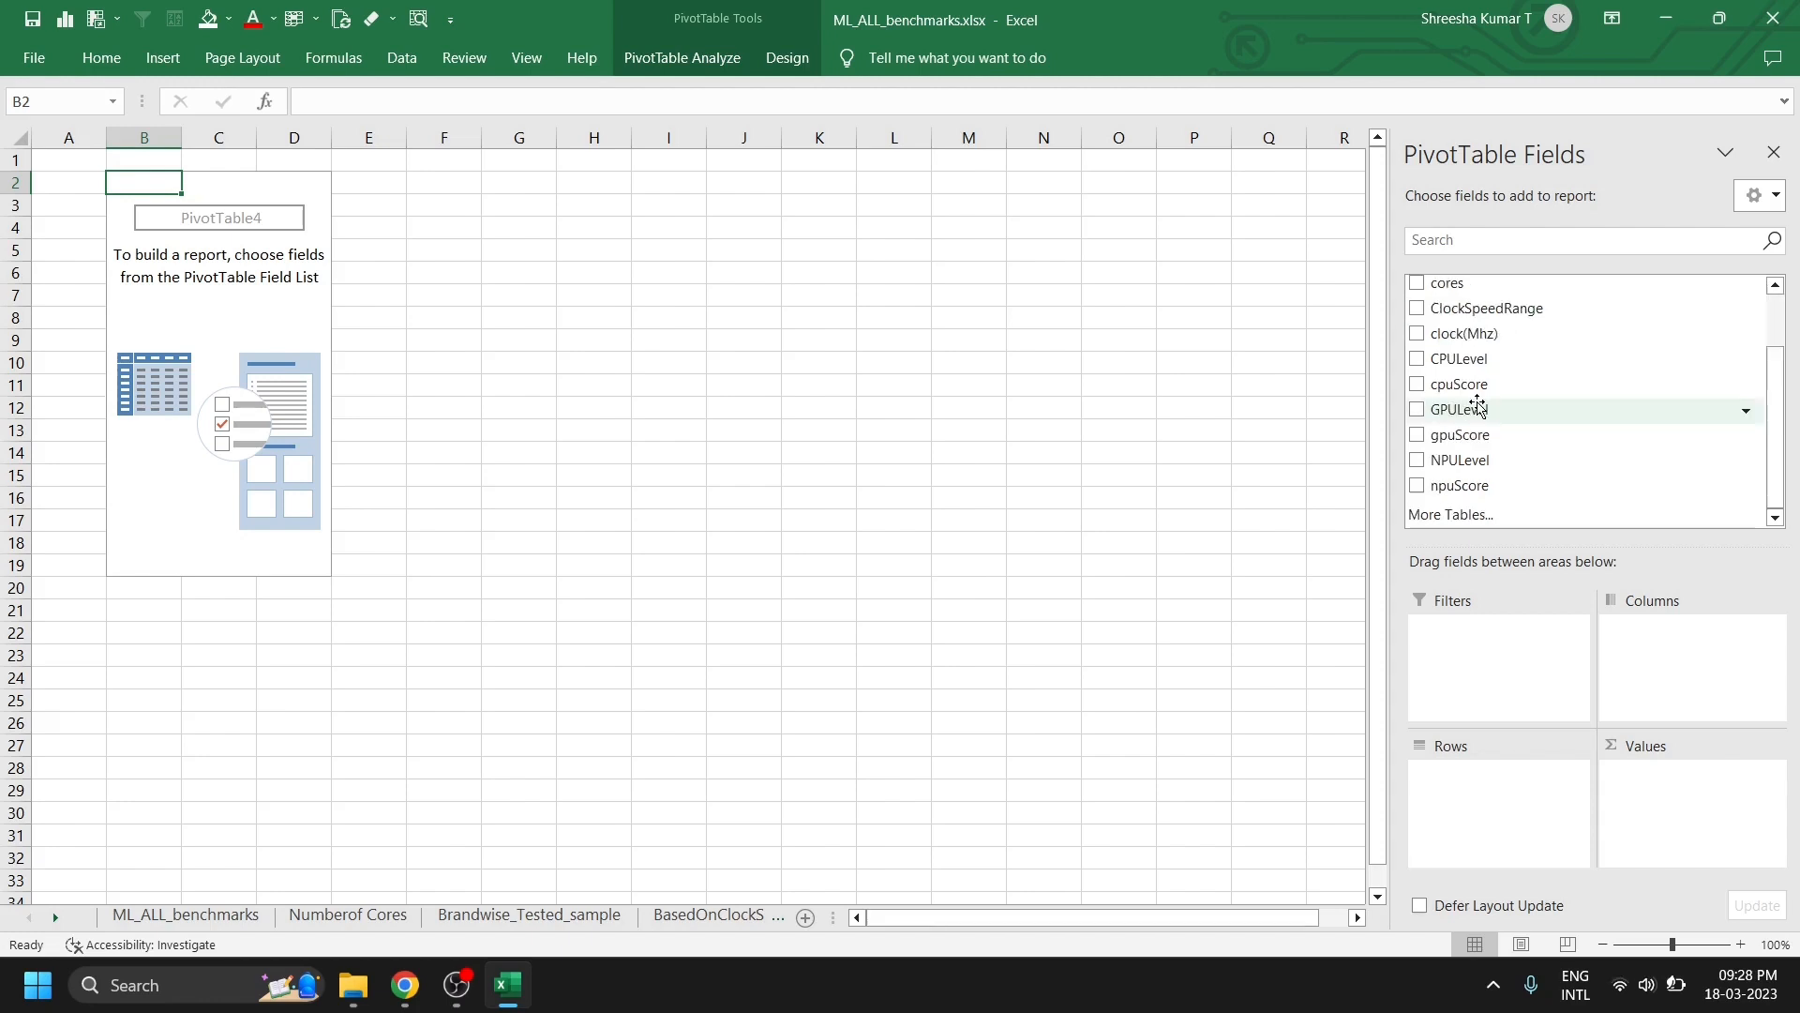
drag(1459, 358, 1688, 667)
scroll(1466, 318, up, 1)
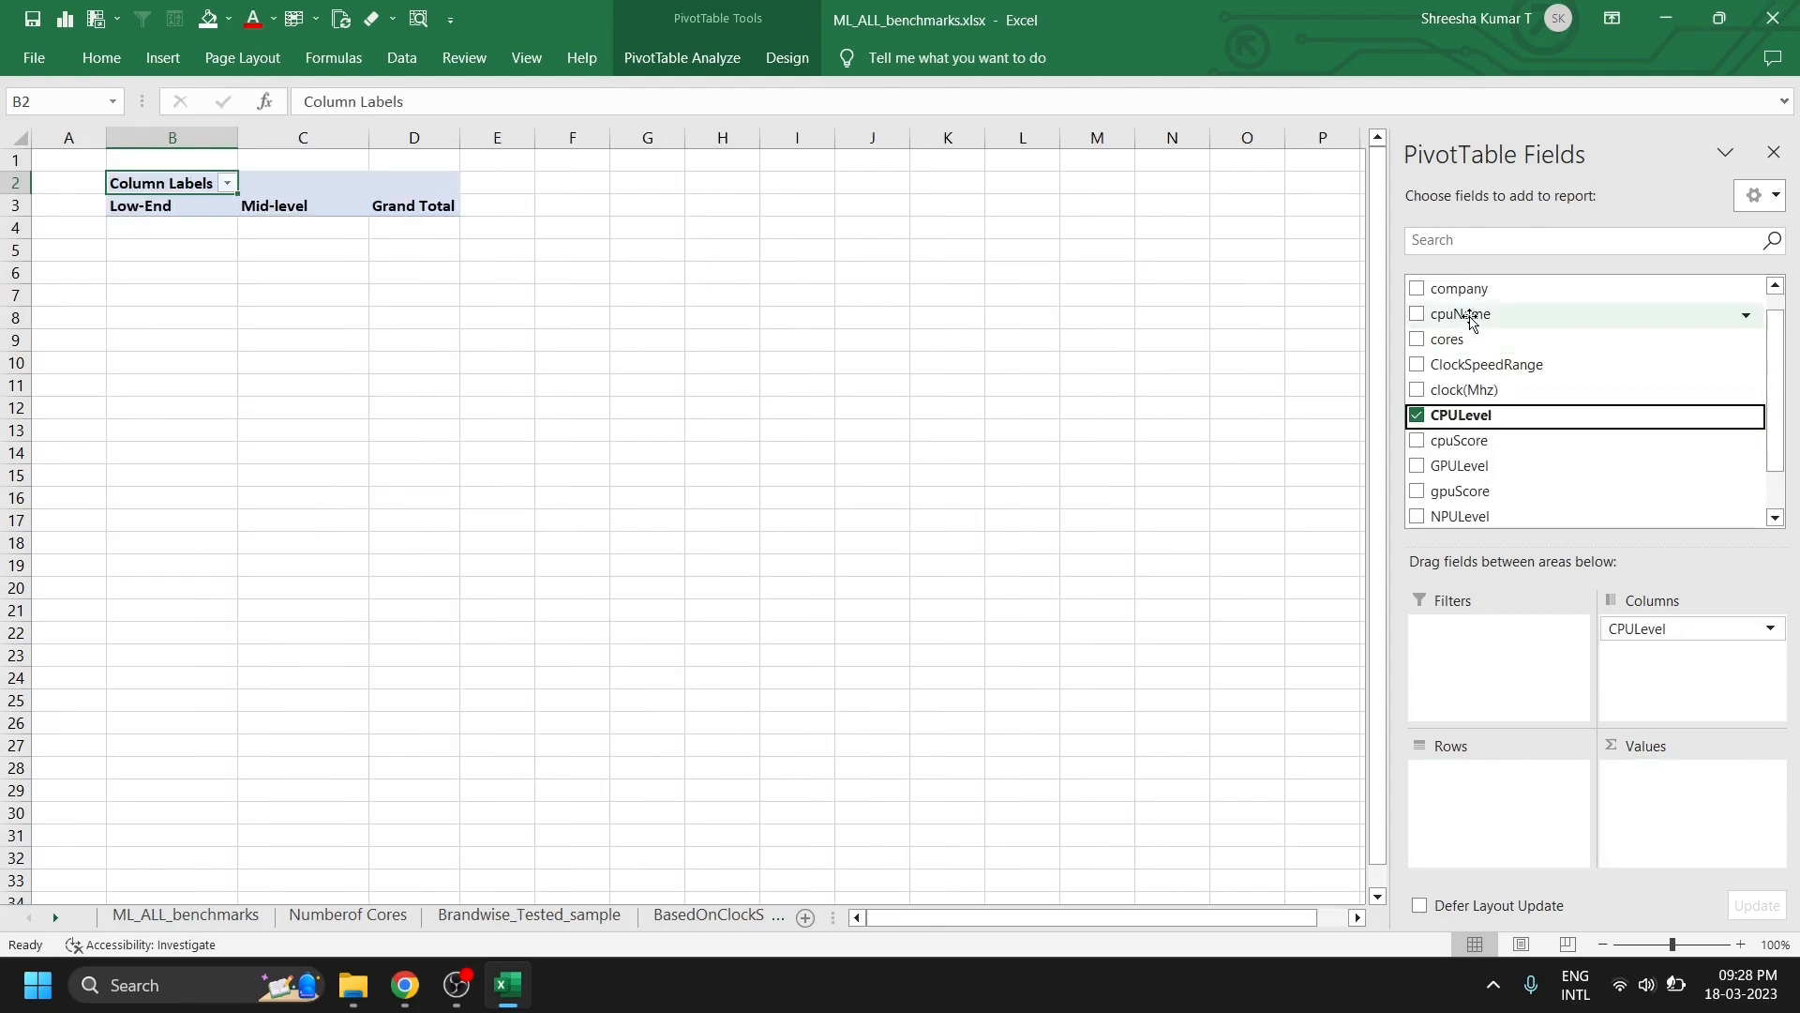
drag(1469, 317, 1535, 789)
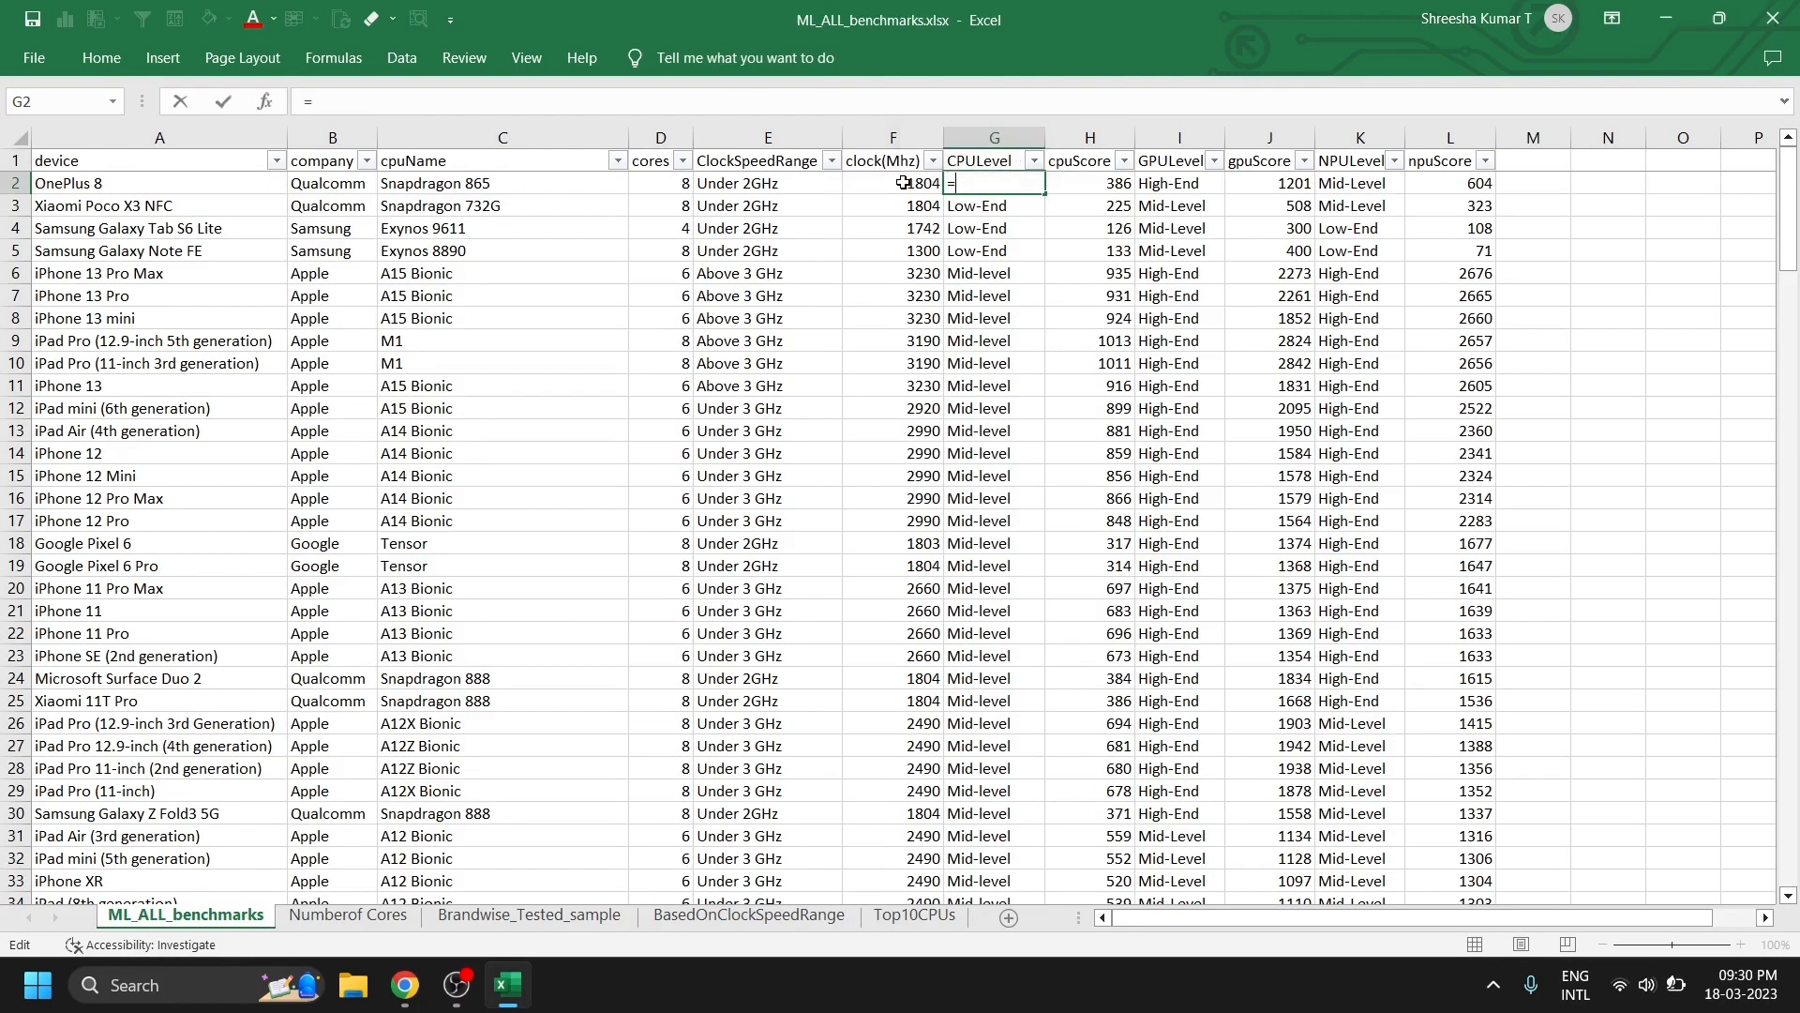
- Enter =IF(H2<250,"Low-End",IF(H2<700,"Mid-End","High-End")) in cell G2 of the CPULevel column on the ML_ALL_benchmarks sheet
text(=if()
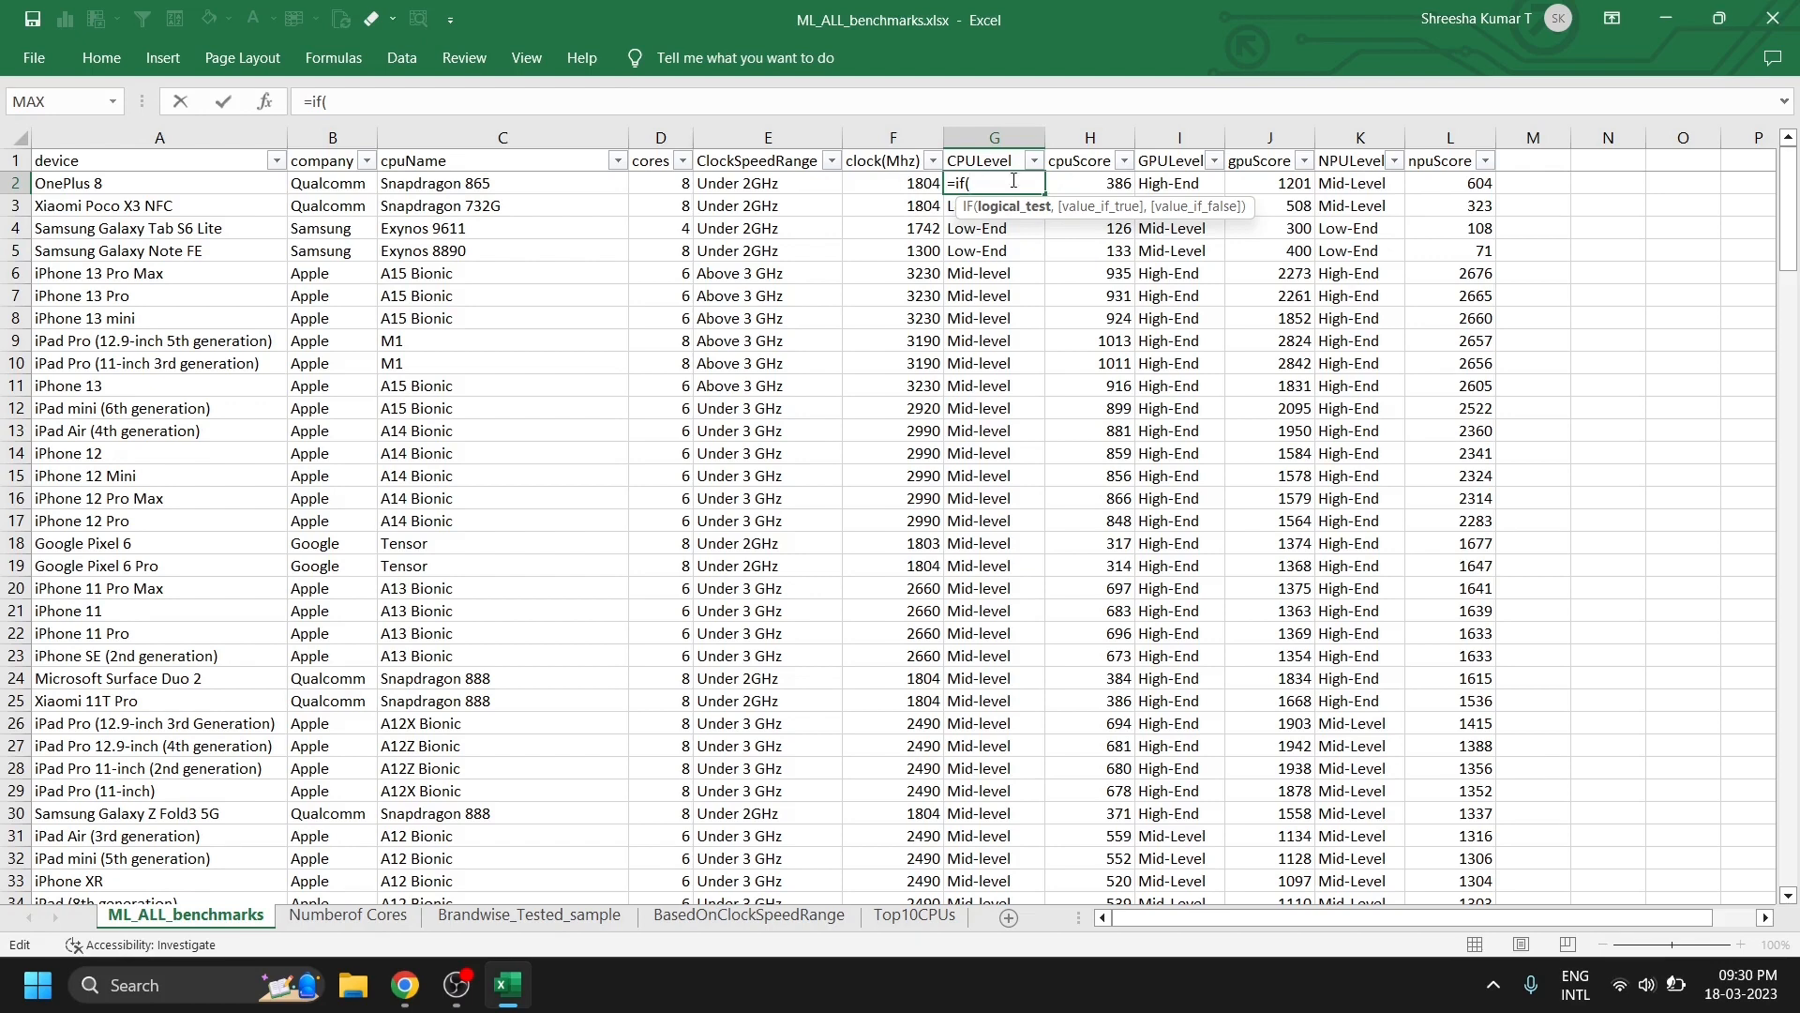
click(1084, 184)
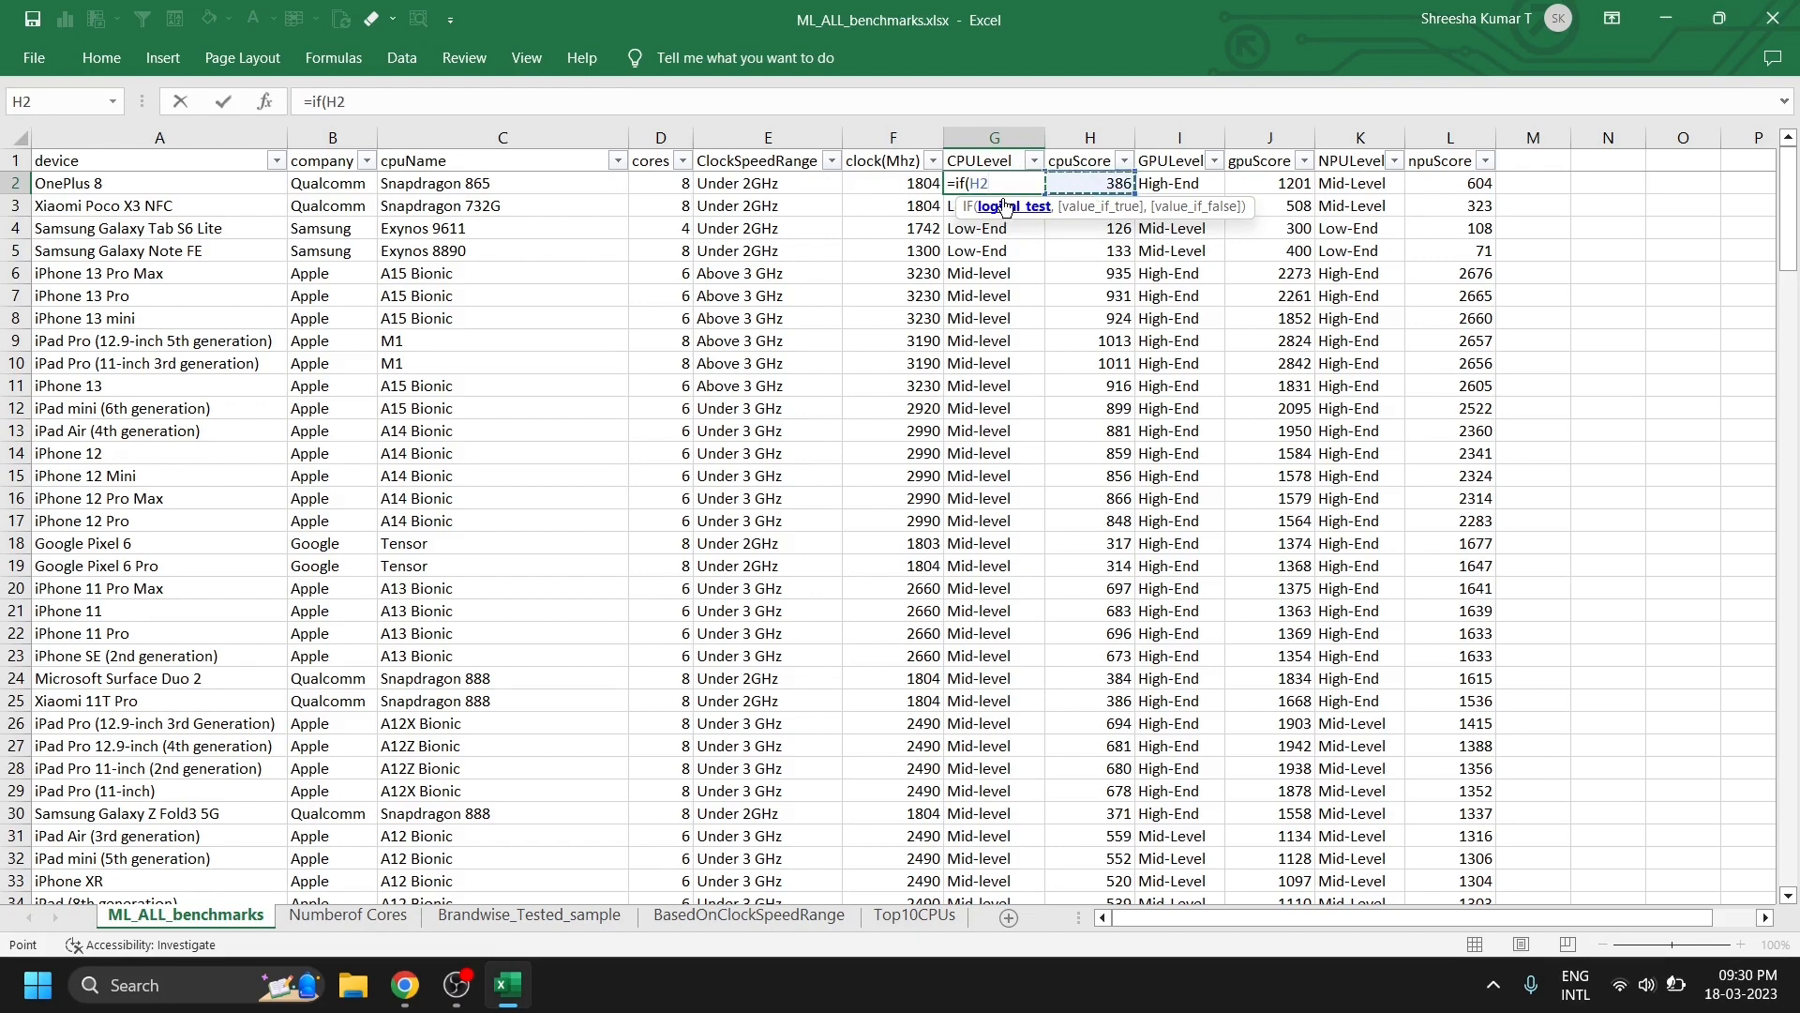
text(<250,)
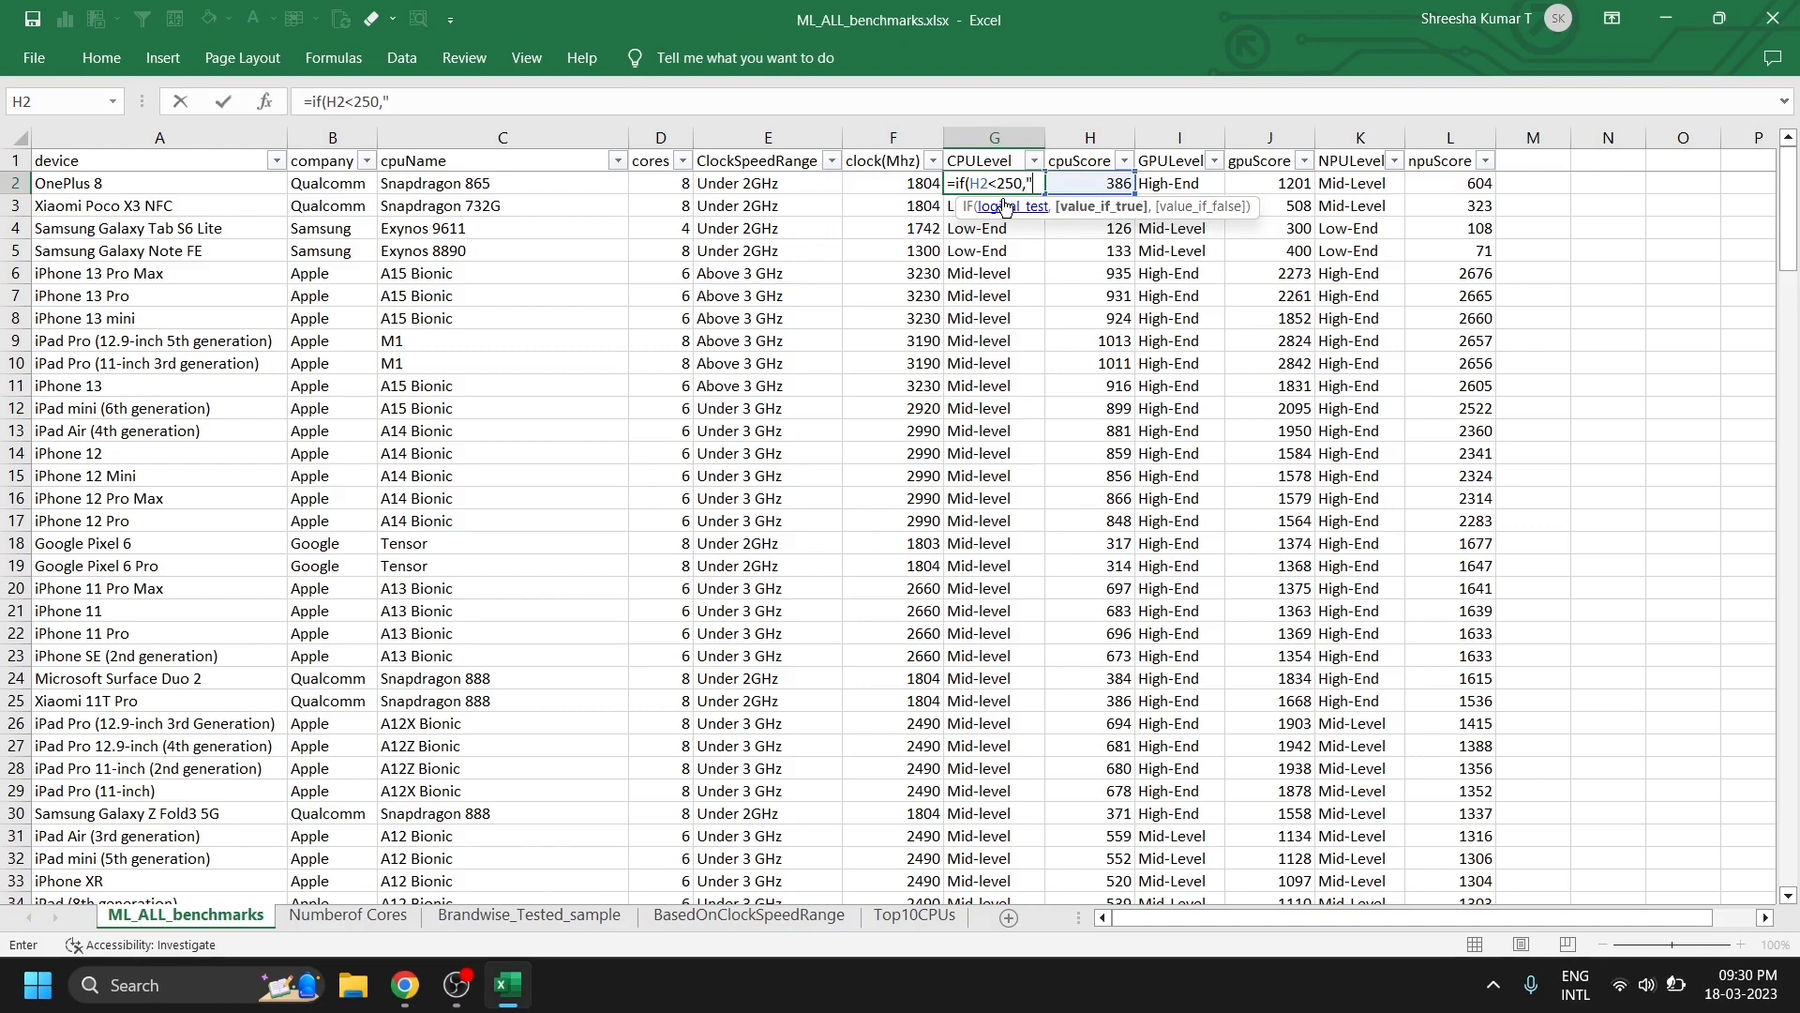
text("Low-E)
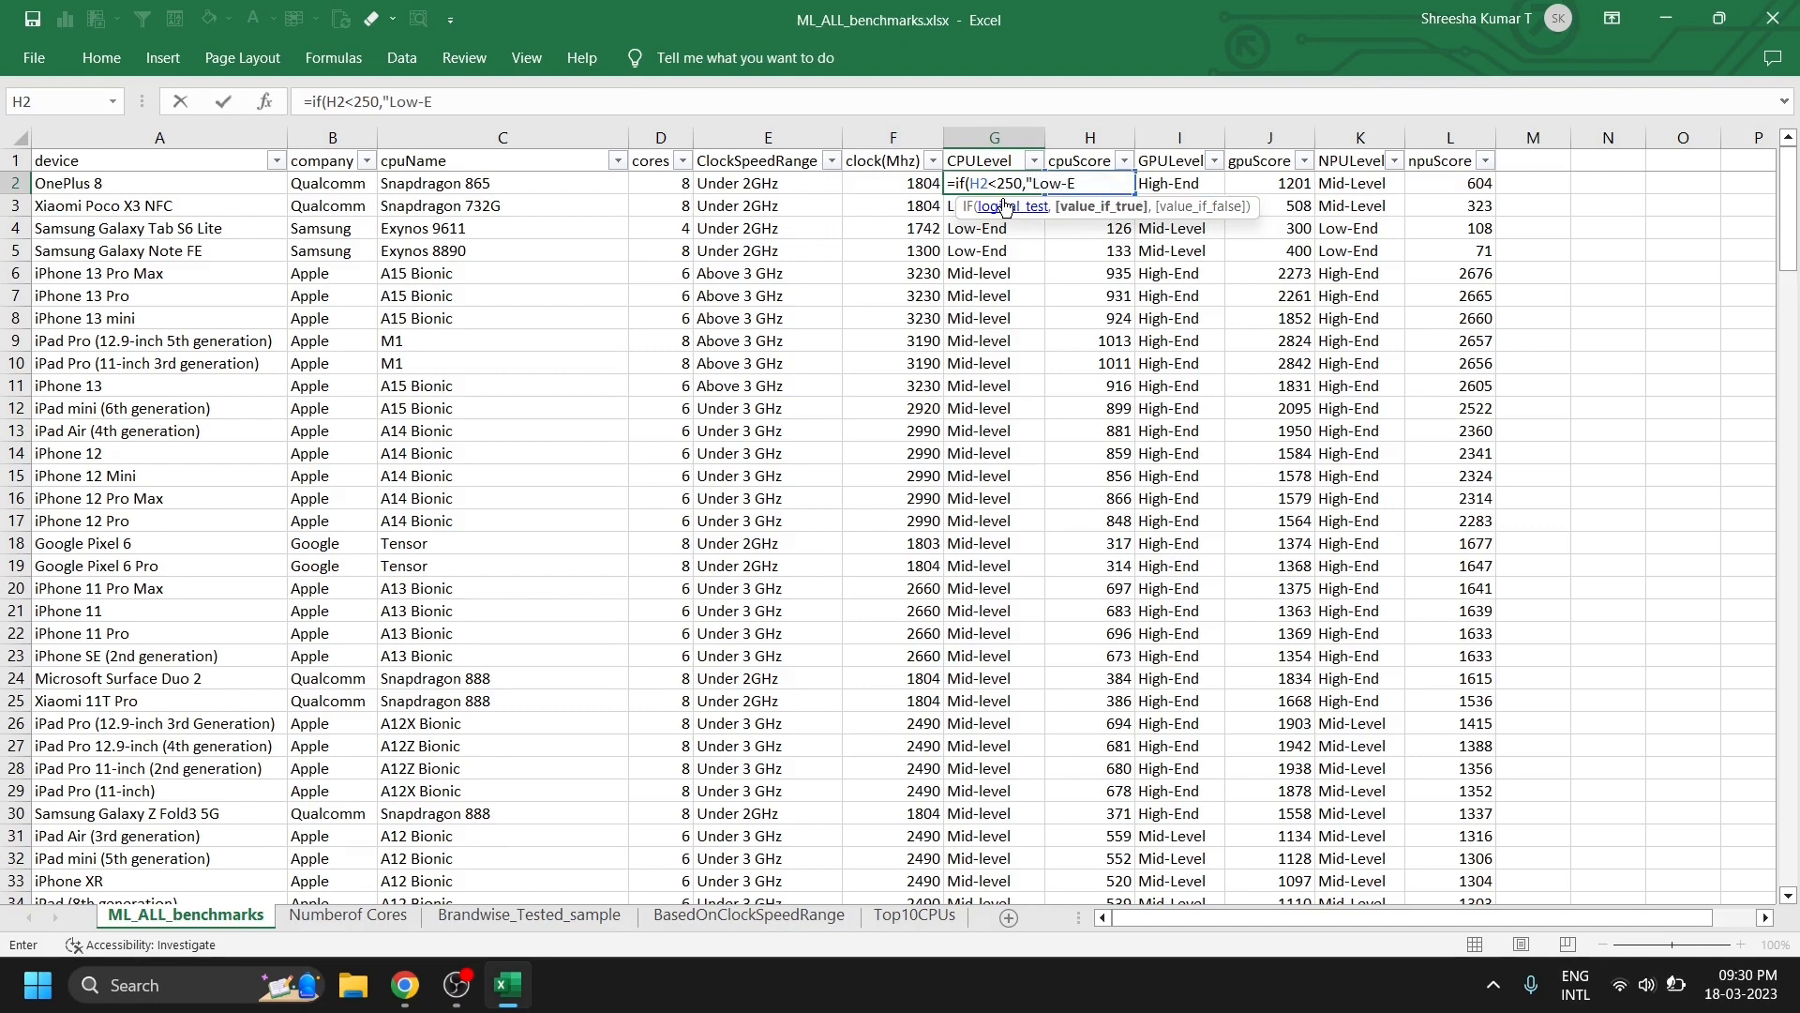
text(nd",)
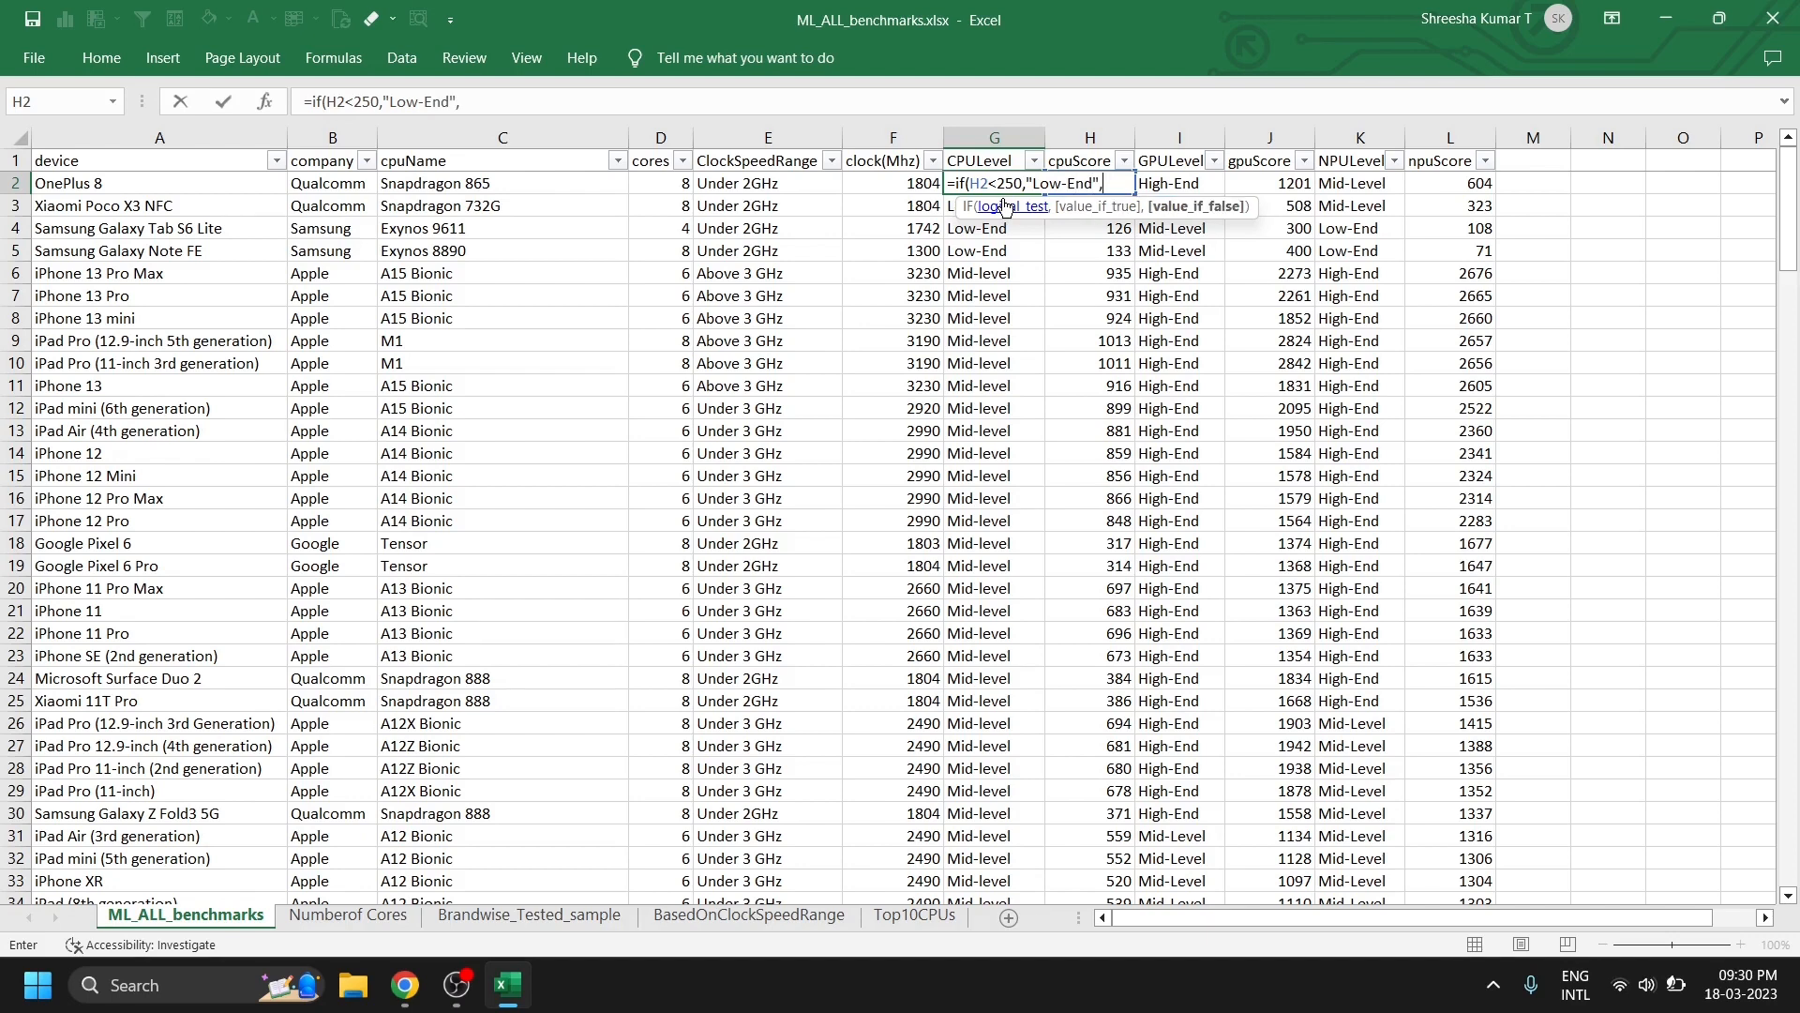
text(if()
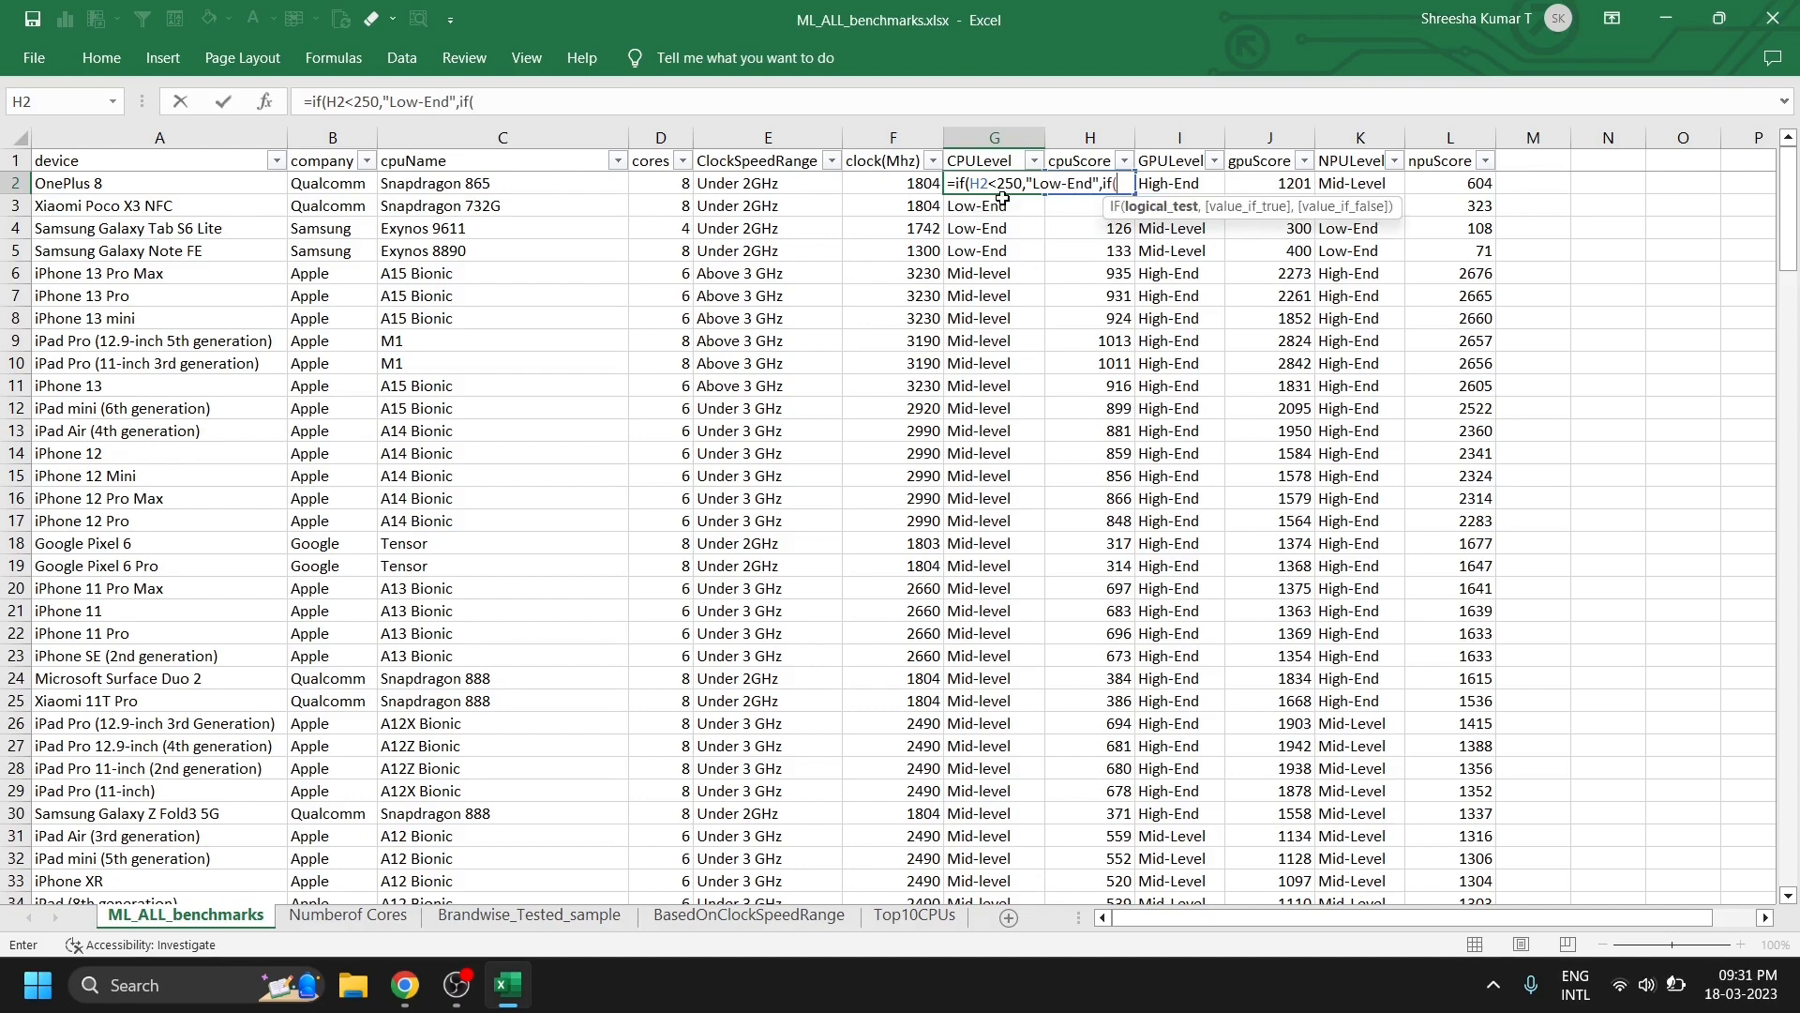
text(H2)
text(<700,)
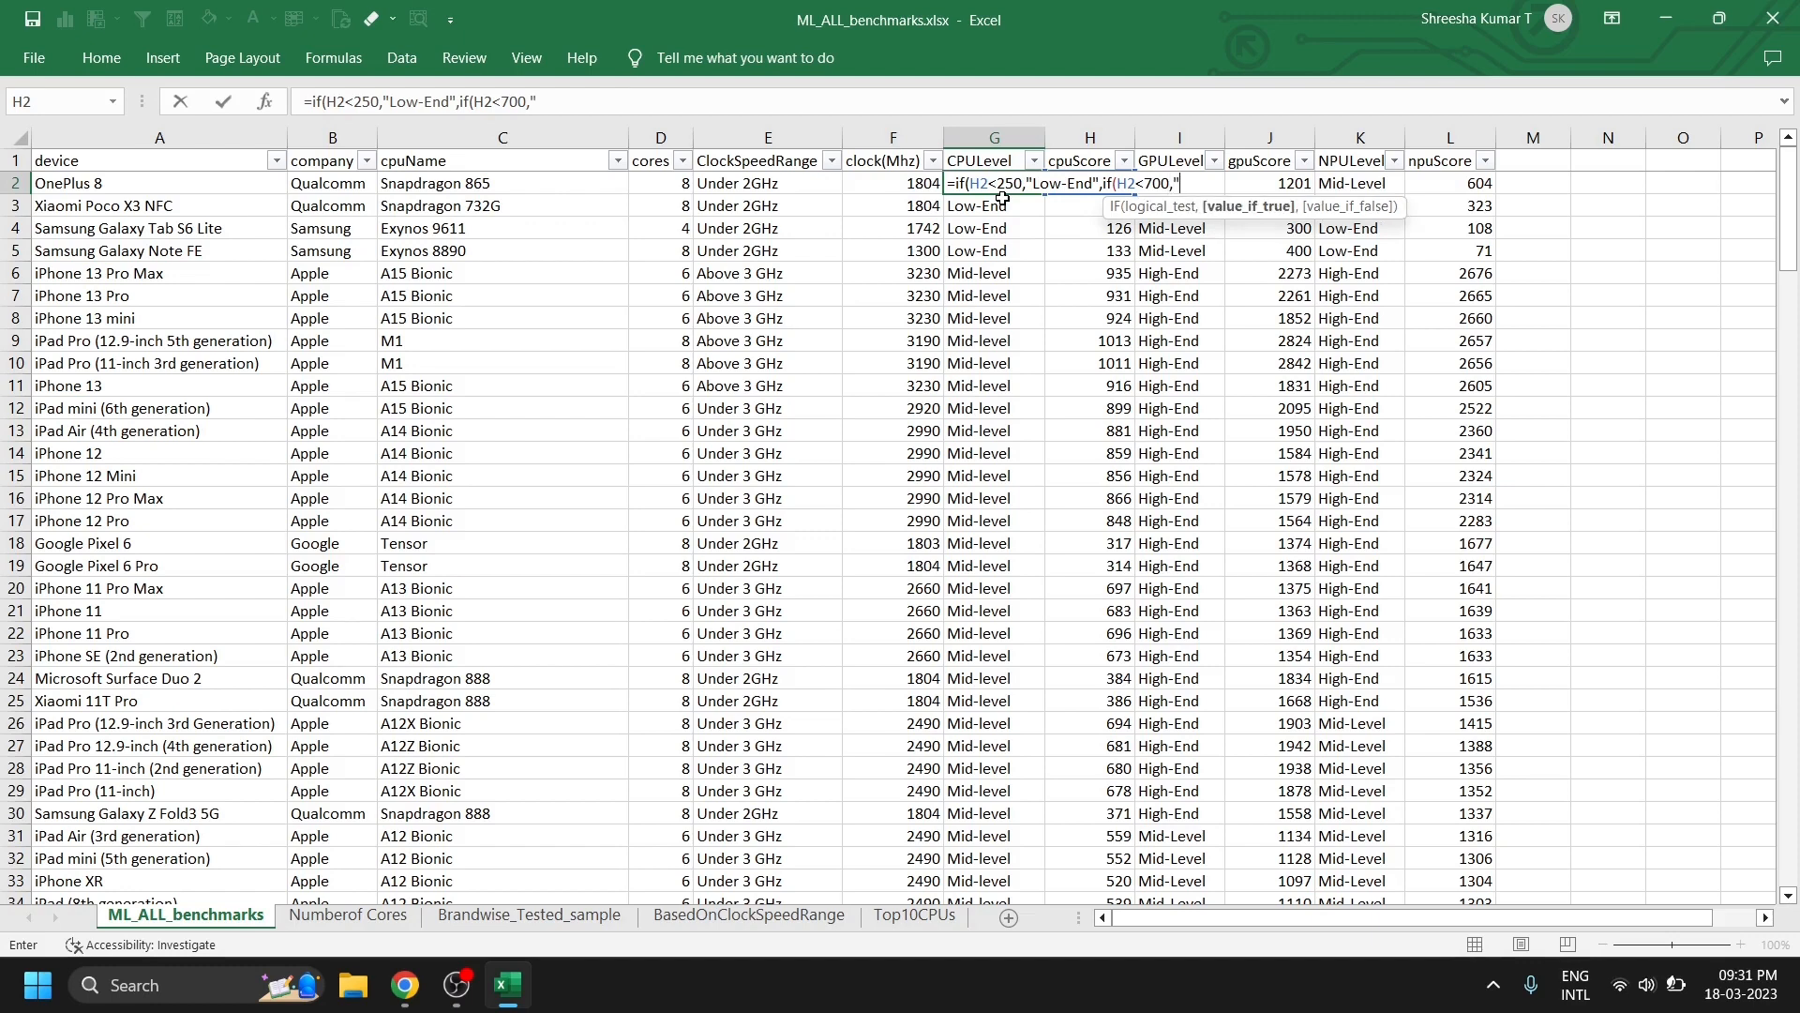
text("Mid-End",")
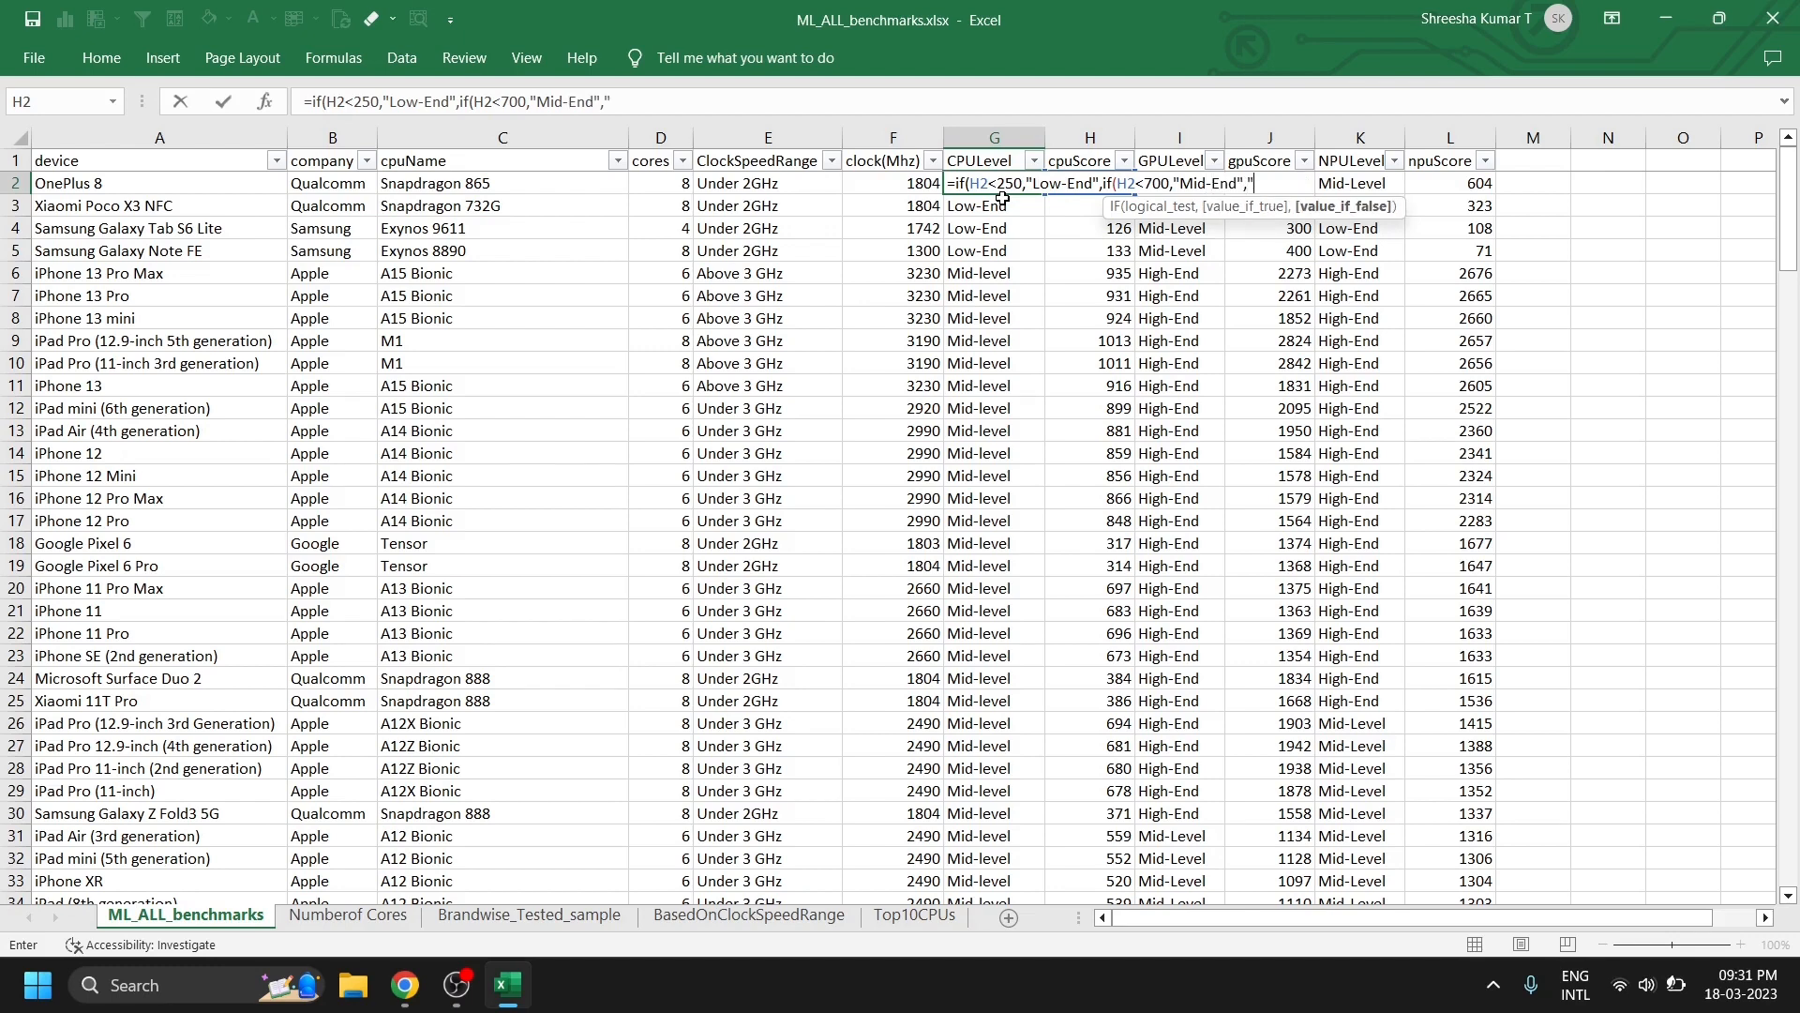
text(High-End")))
key(Return)
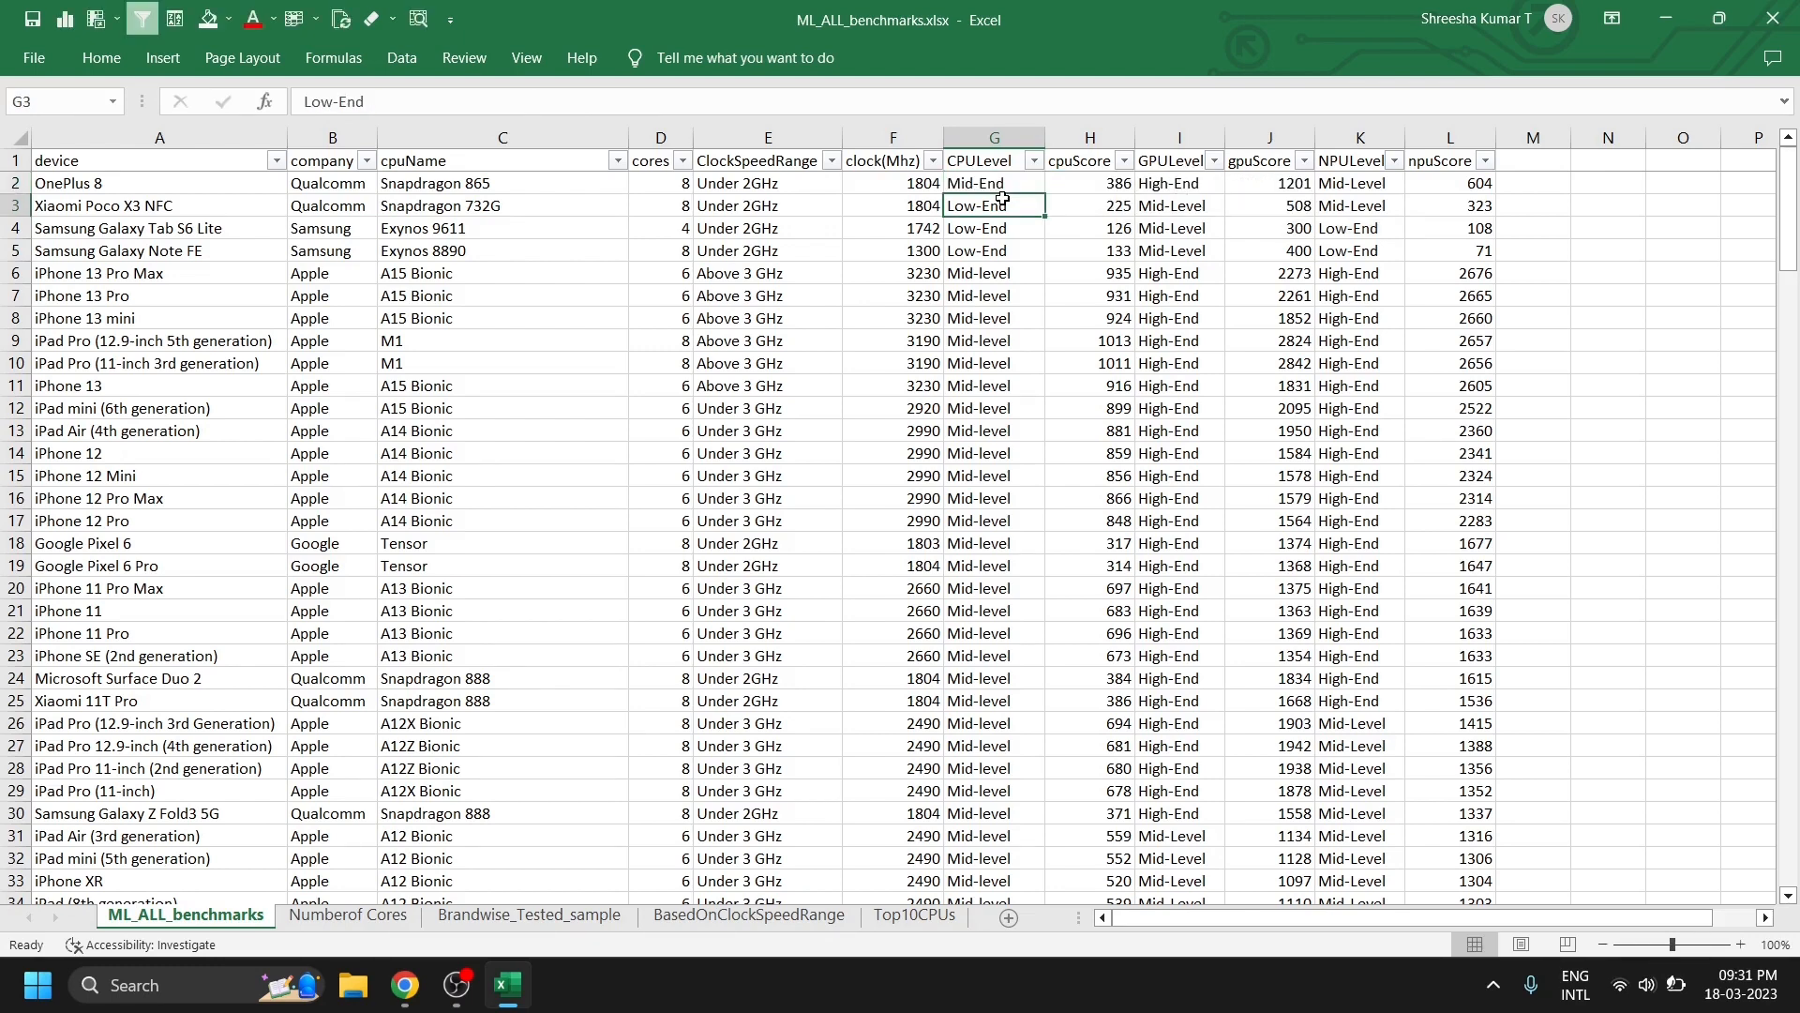
- Fill the G2 formula down the CPULevel column and replace the filled formulas with their values
click(1011, 188)
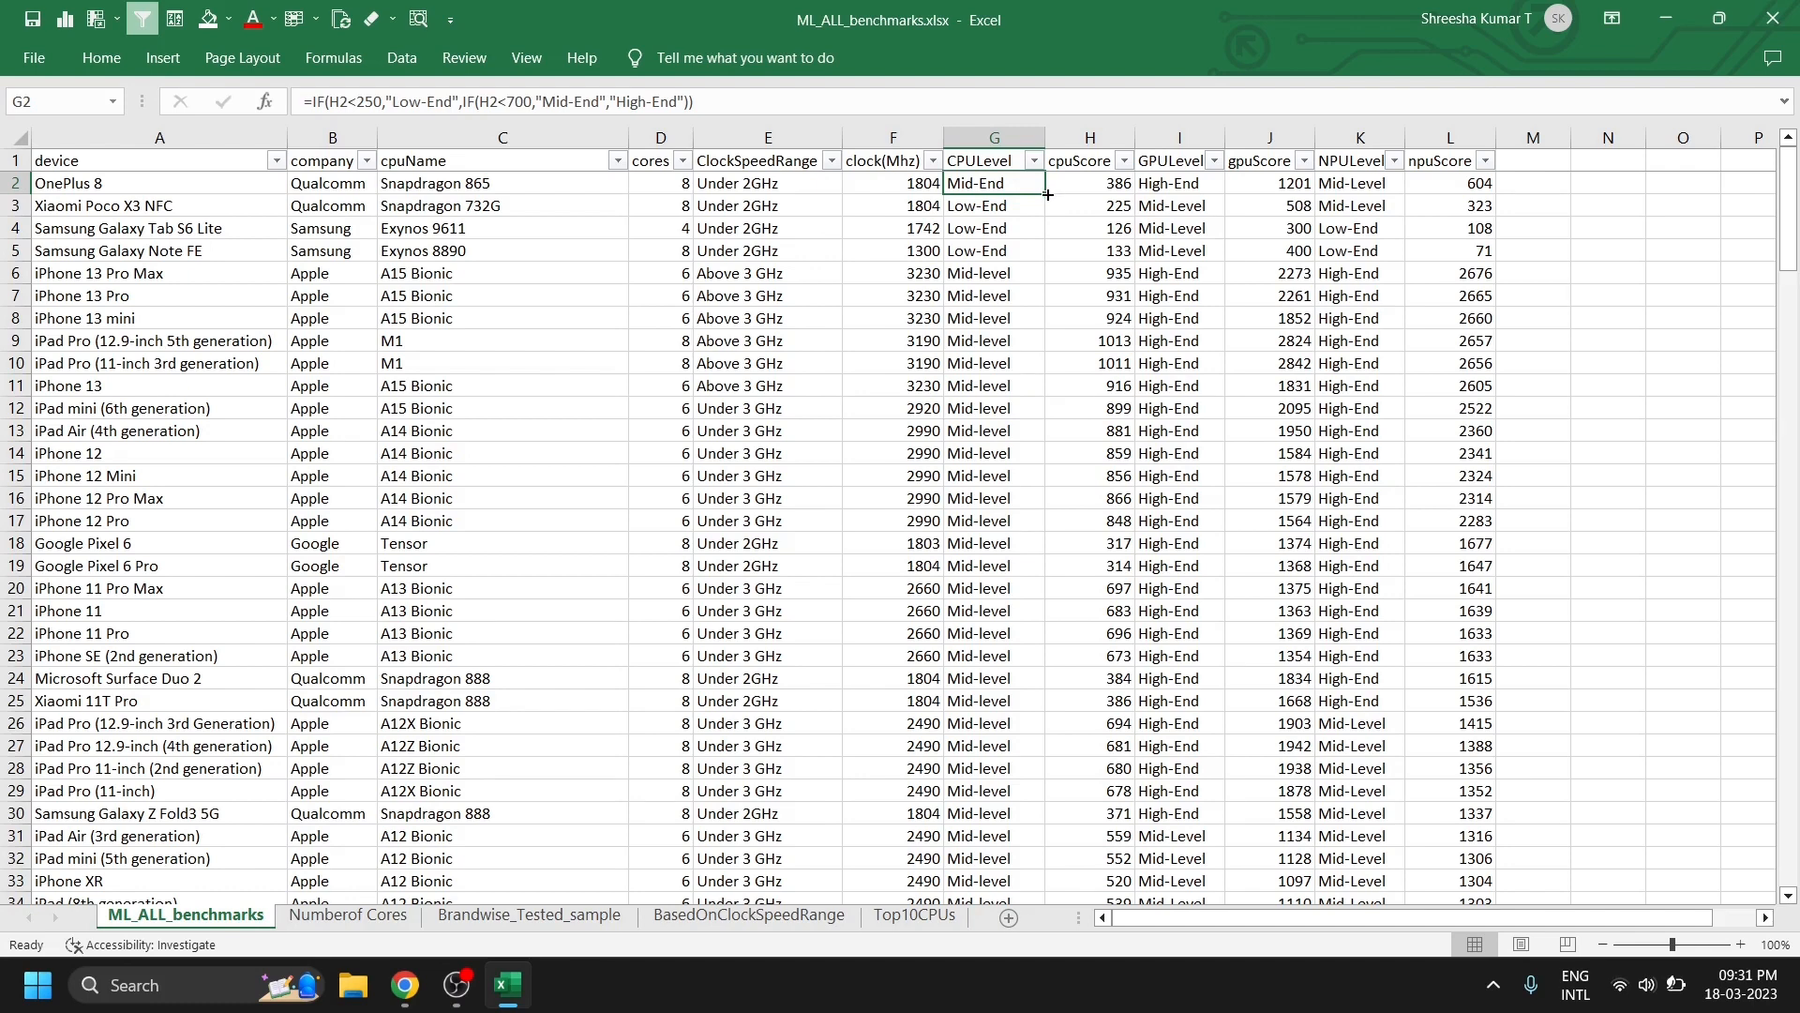
double_click(1045, 196)
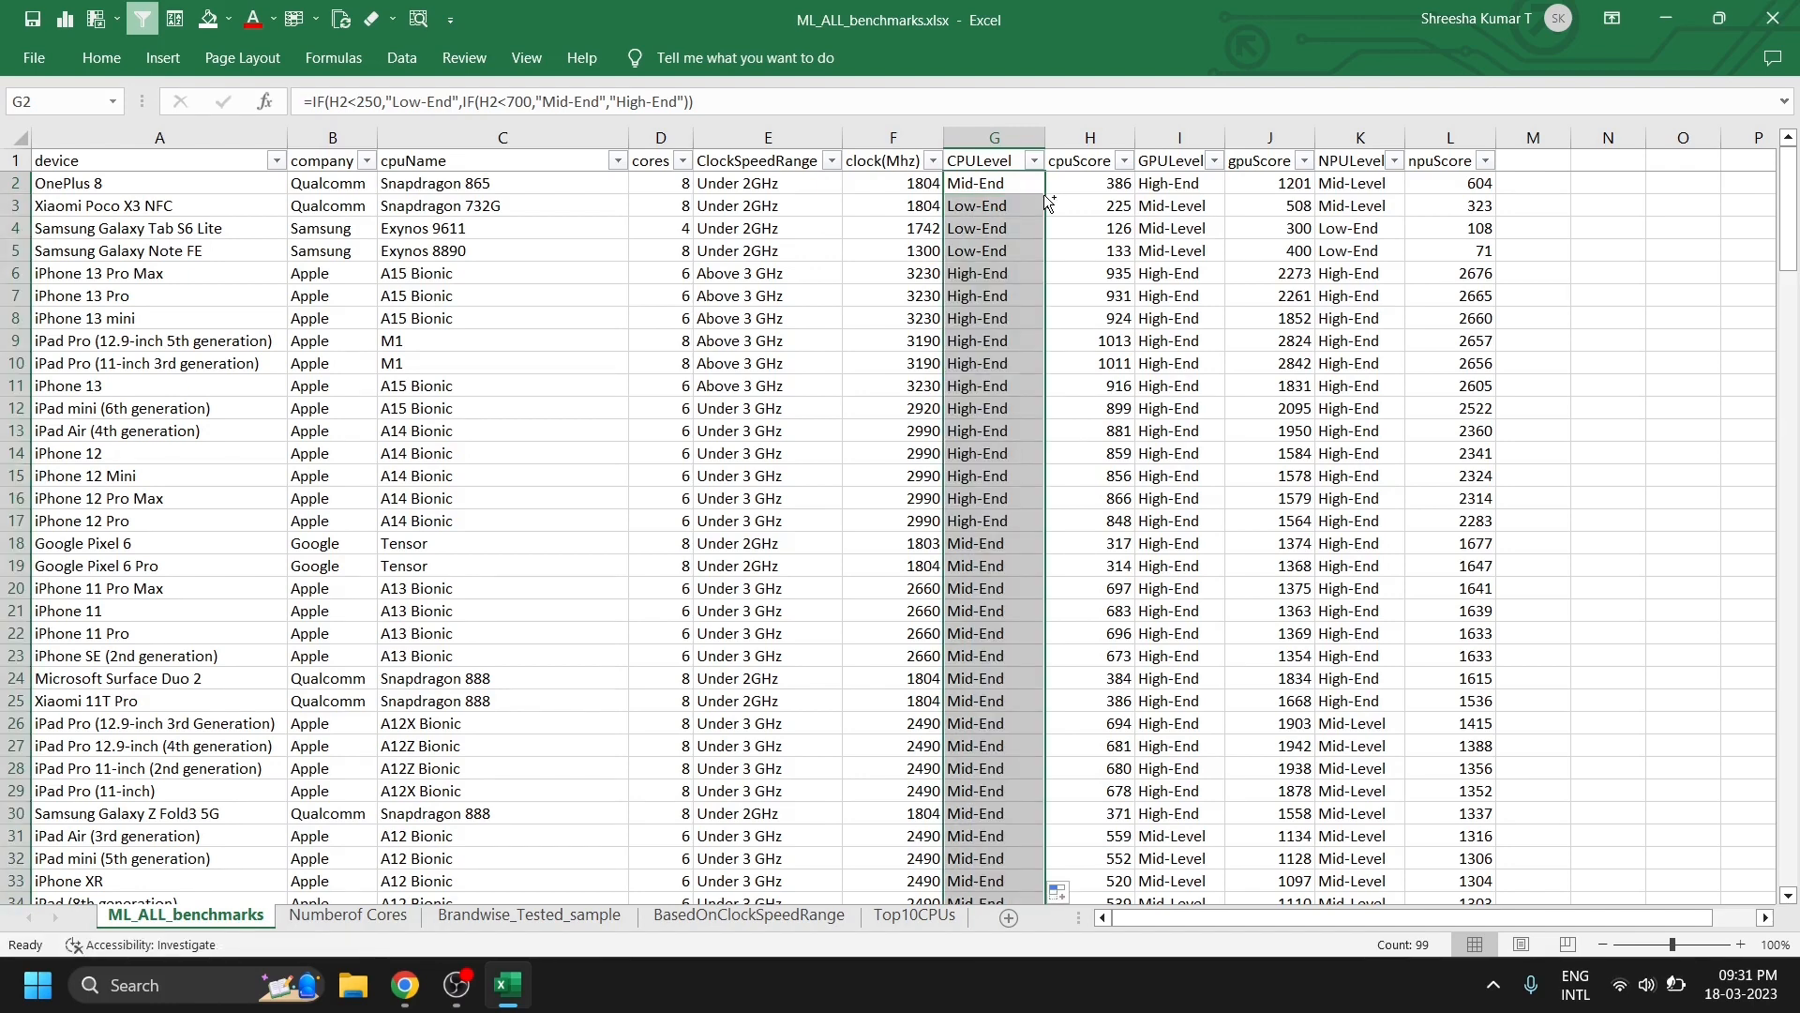
key(ctrl+c)
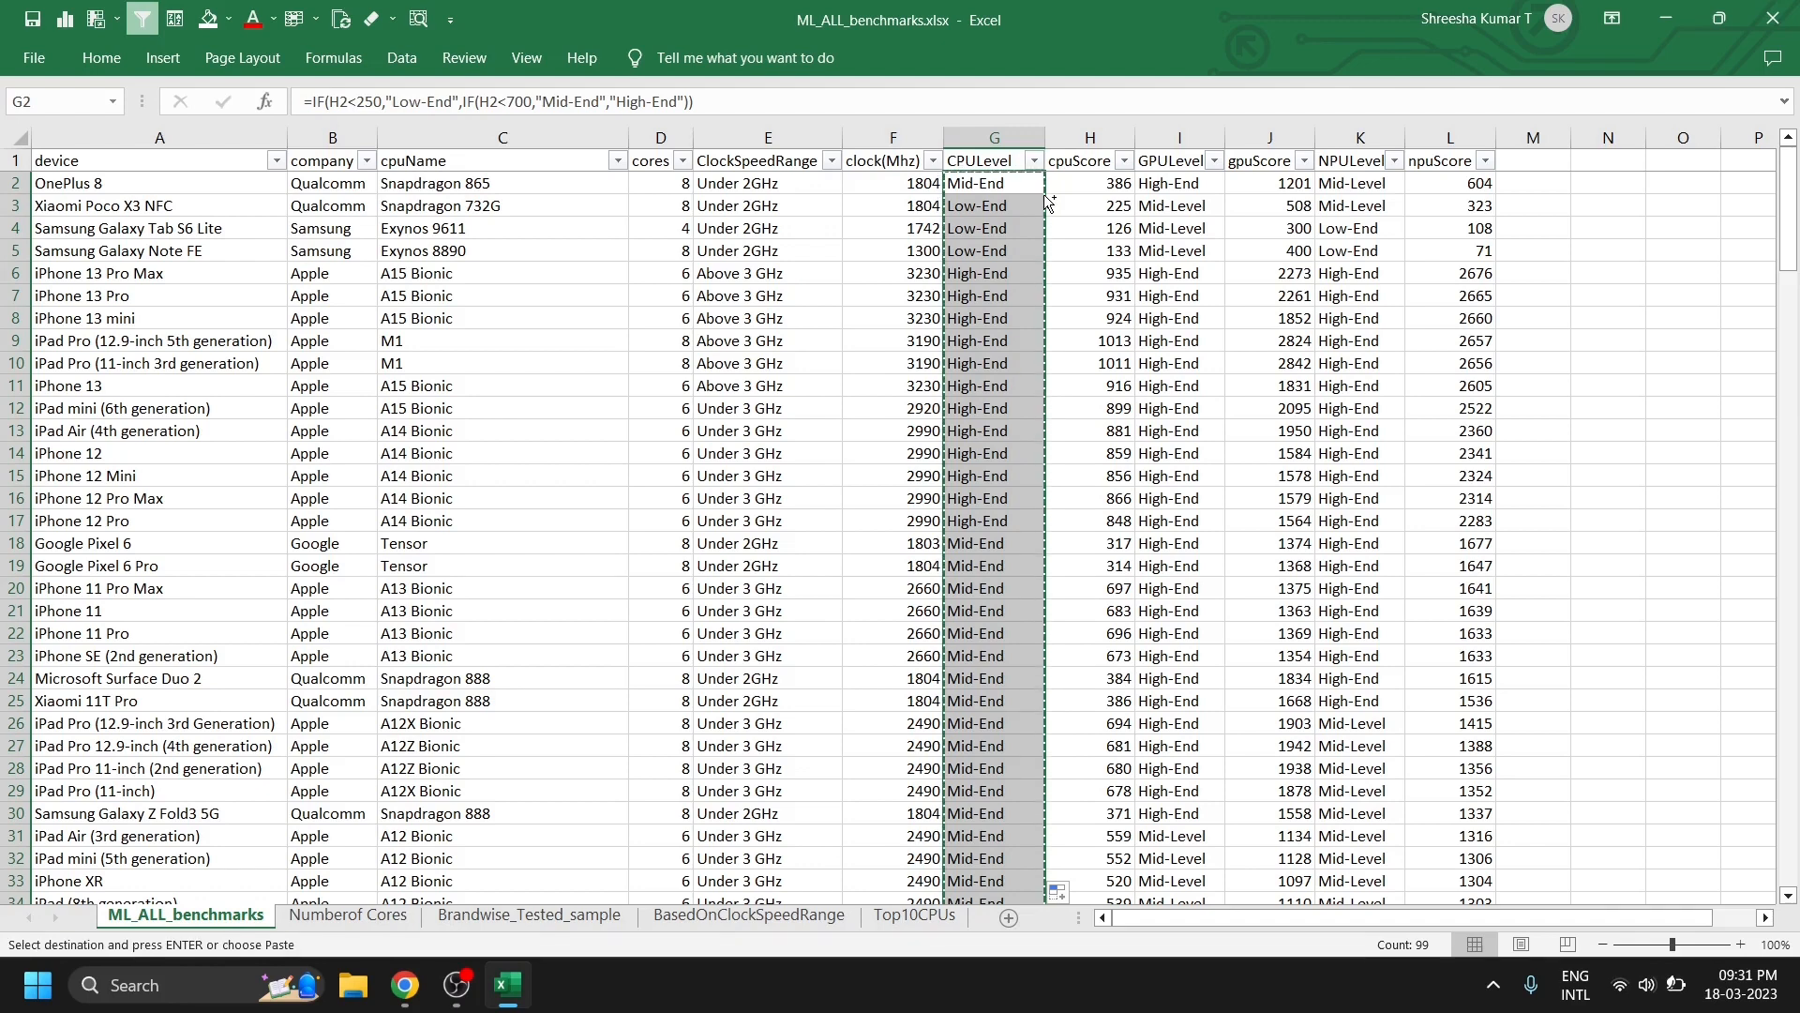
key(ctrl+v)
key(ctrl)
key(v)
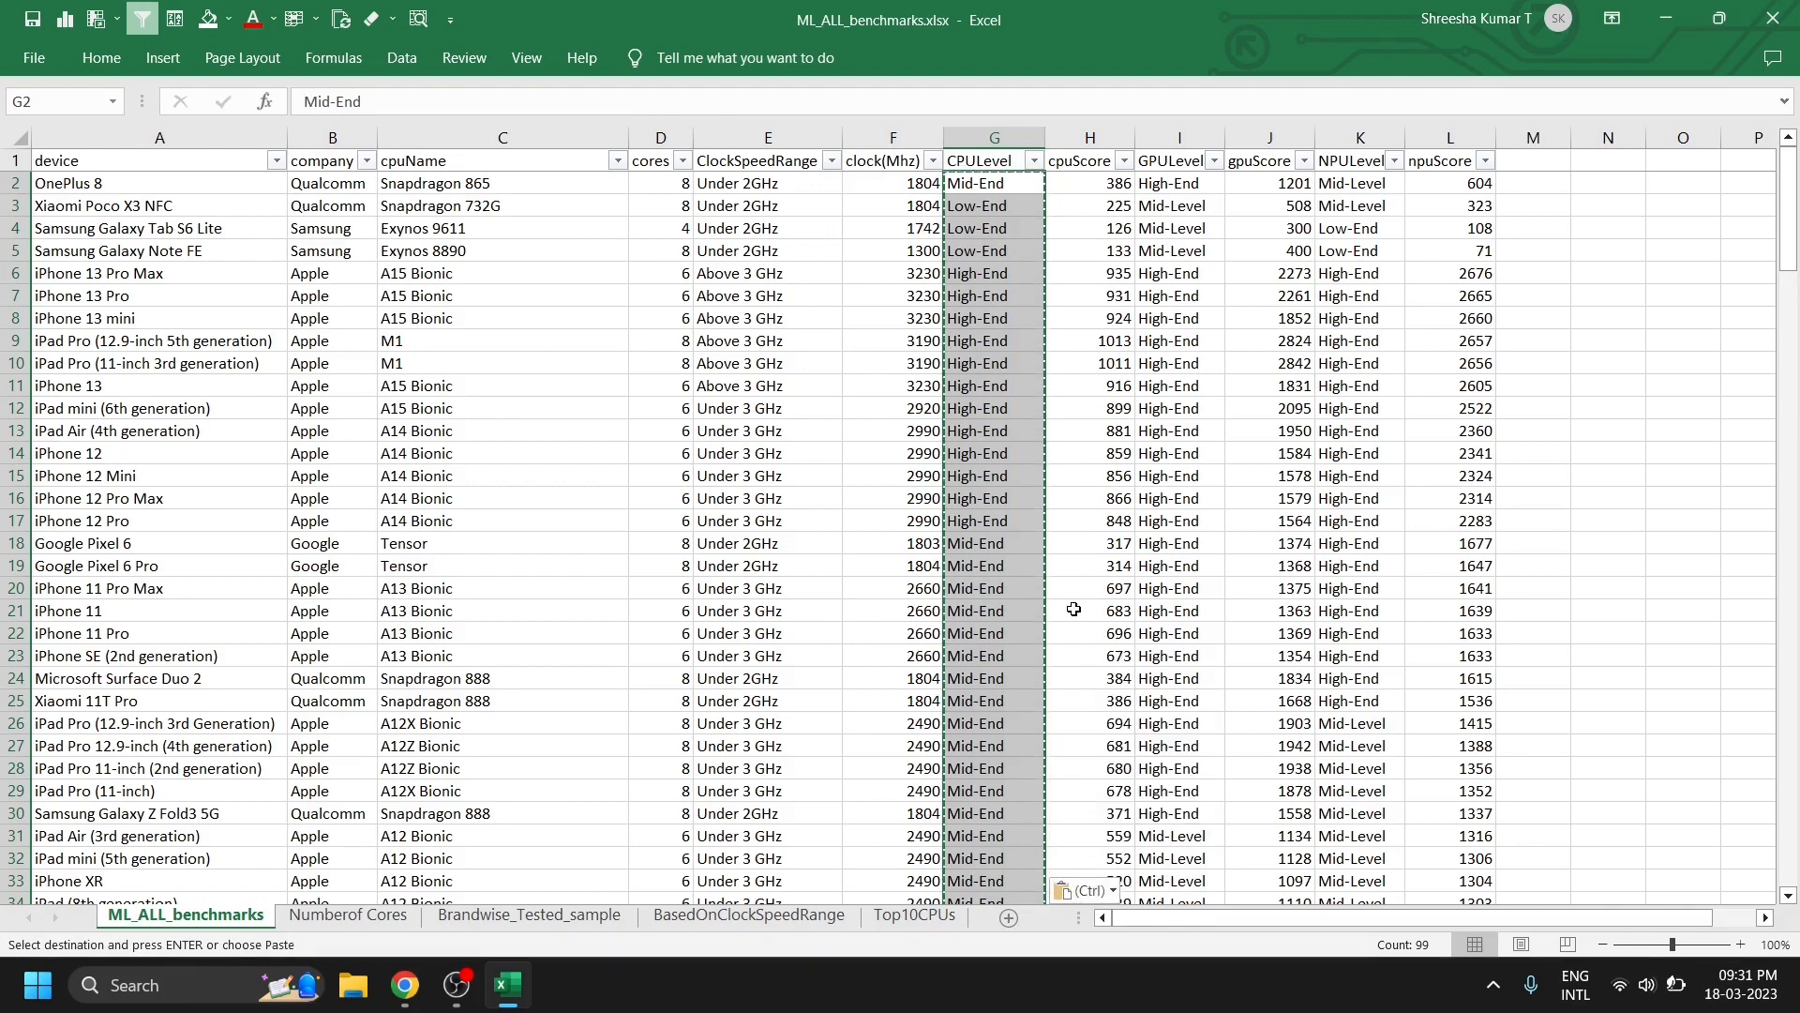
key(Escape)
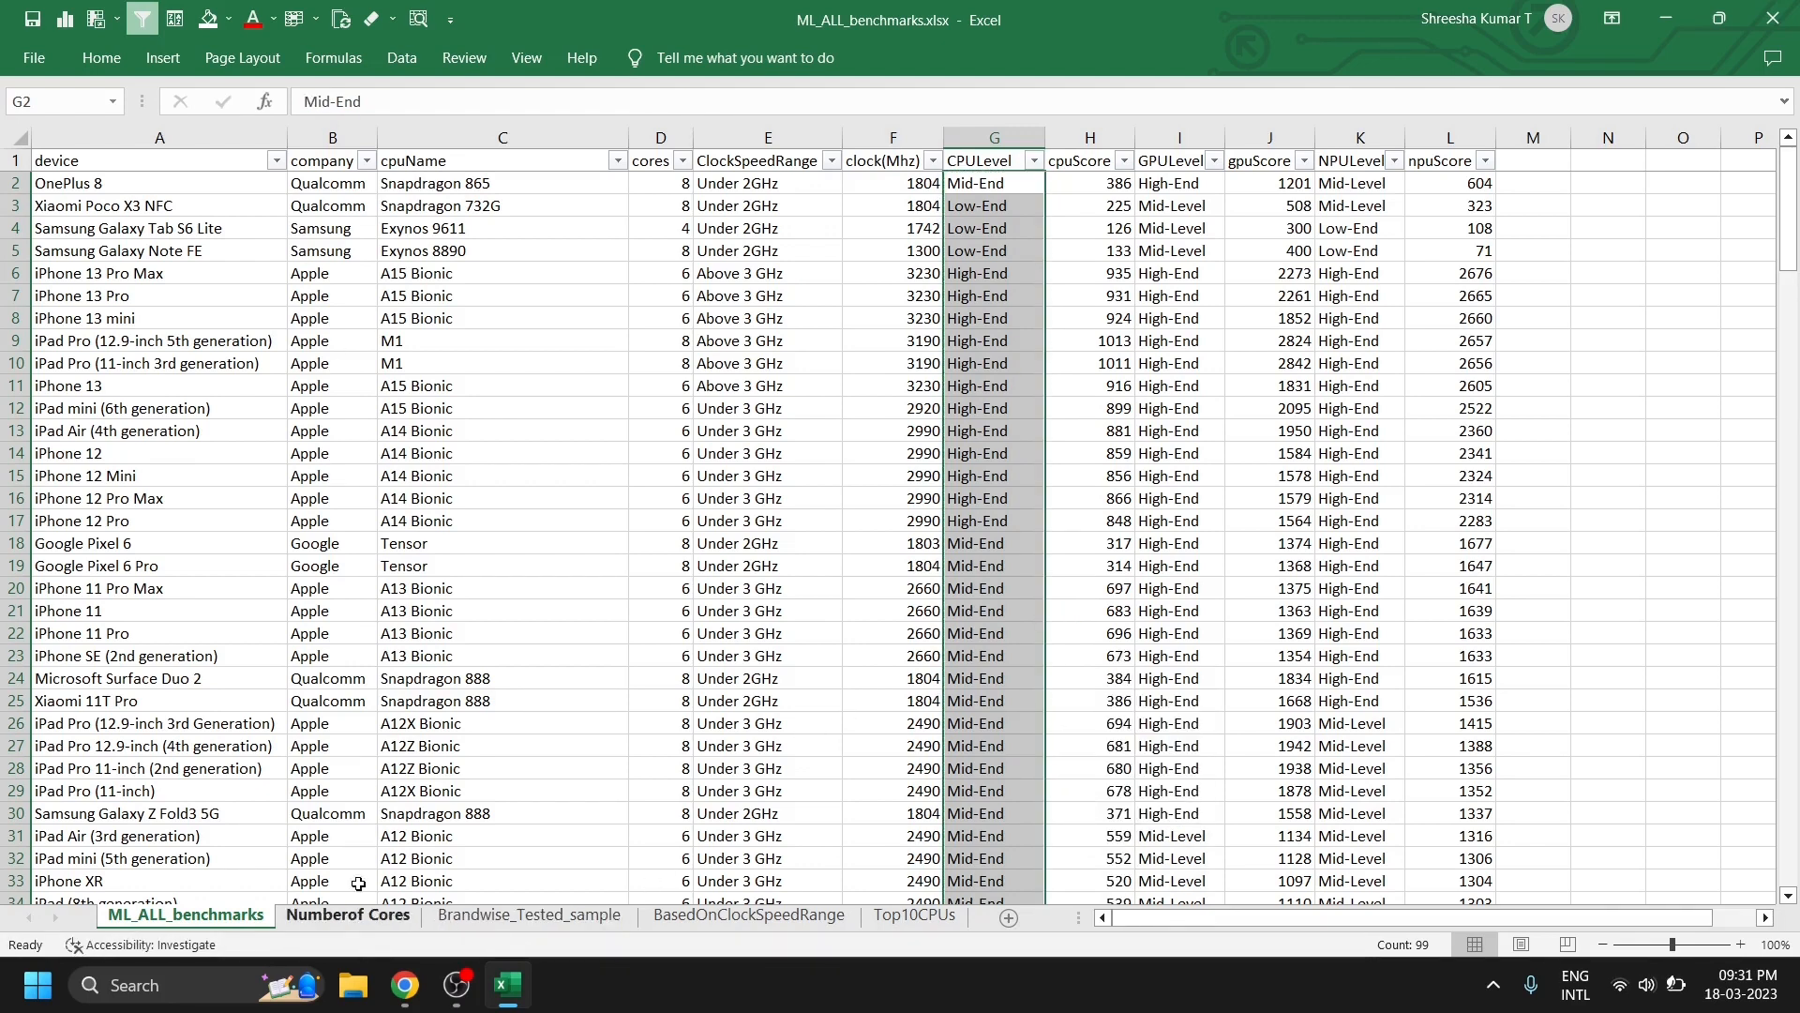
- Refresh all the workbook's data and check the CPULevel column labels in the Top10CPUs pivot table
click(334, 57)
click(403, 59)
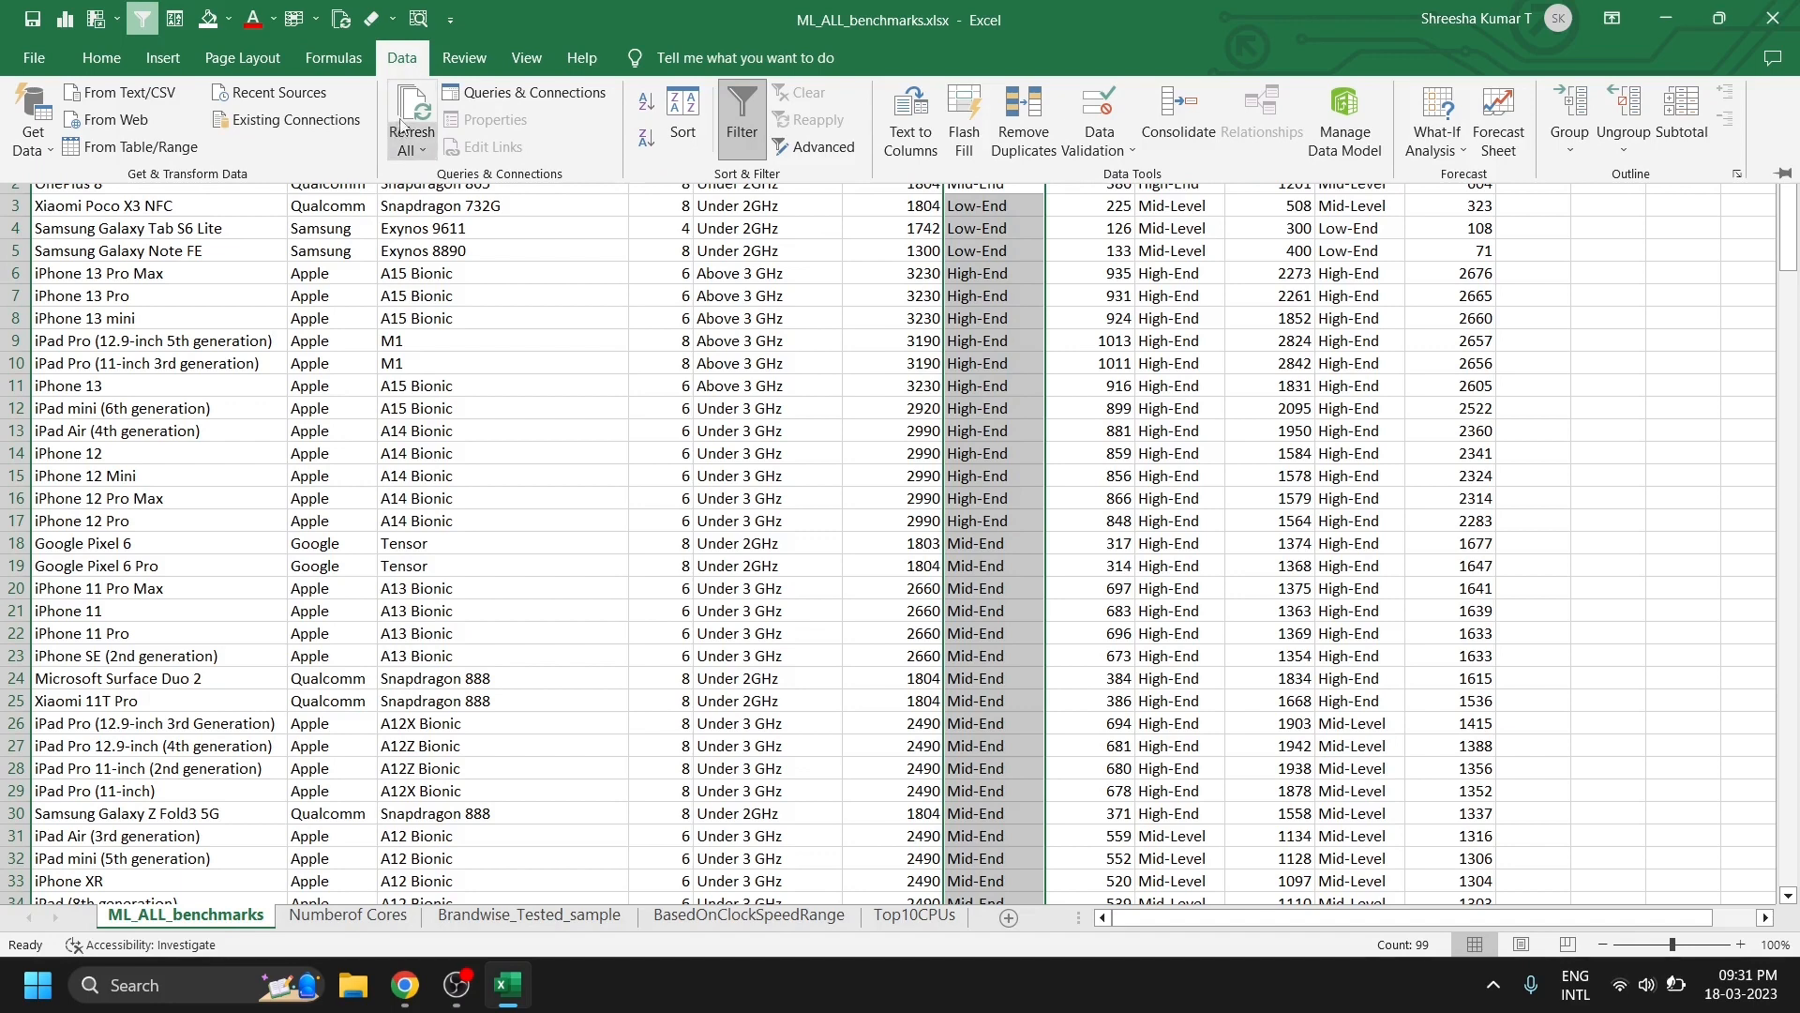
click(403, 59)
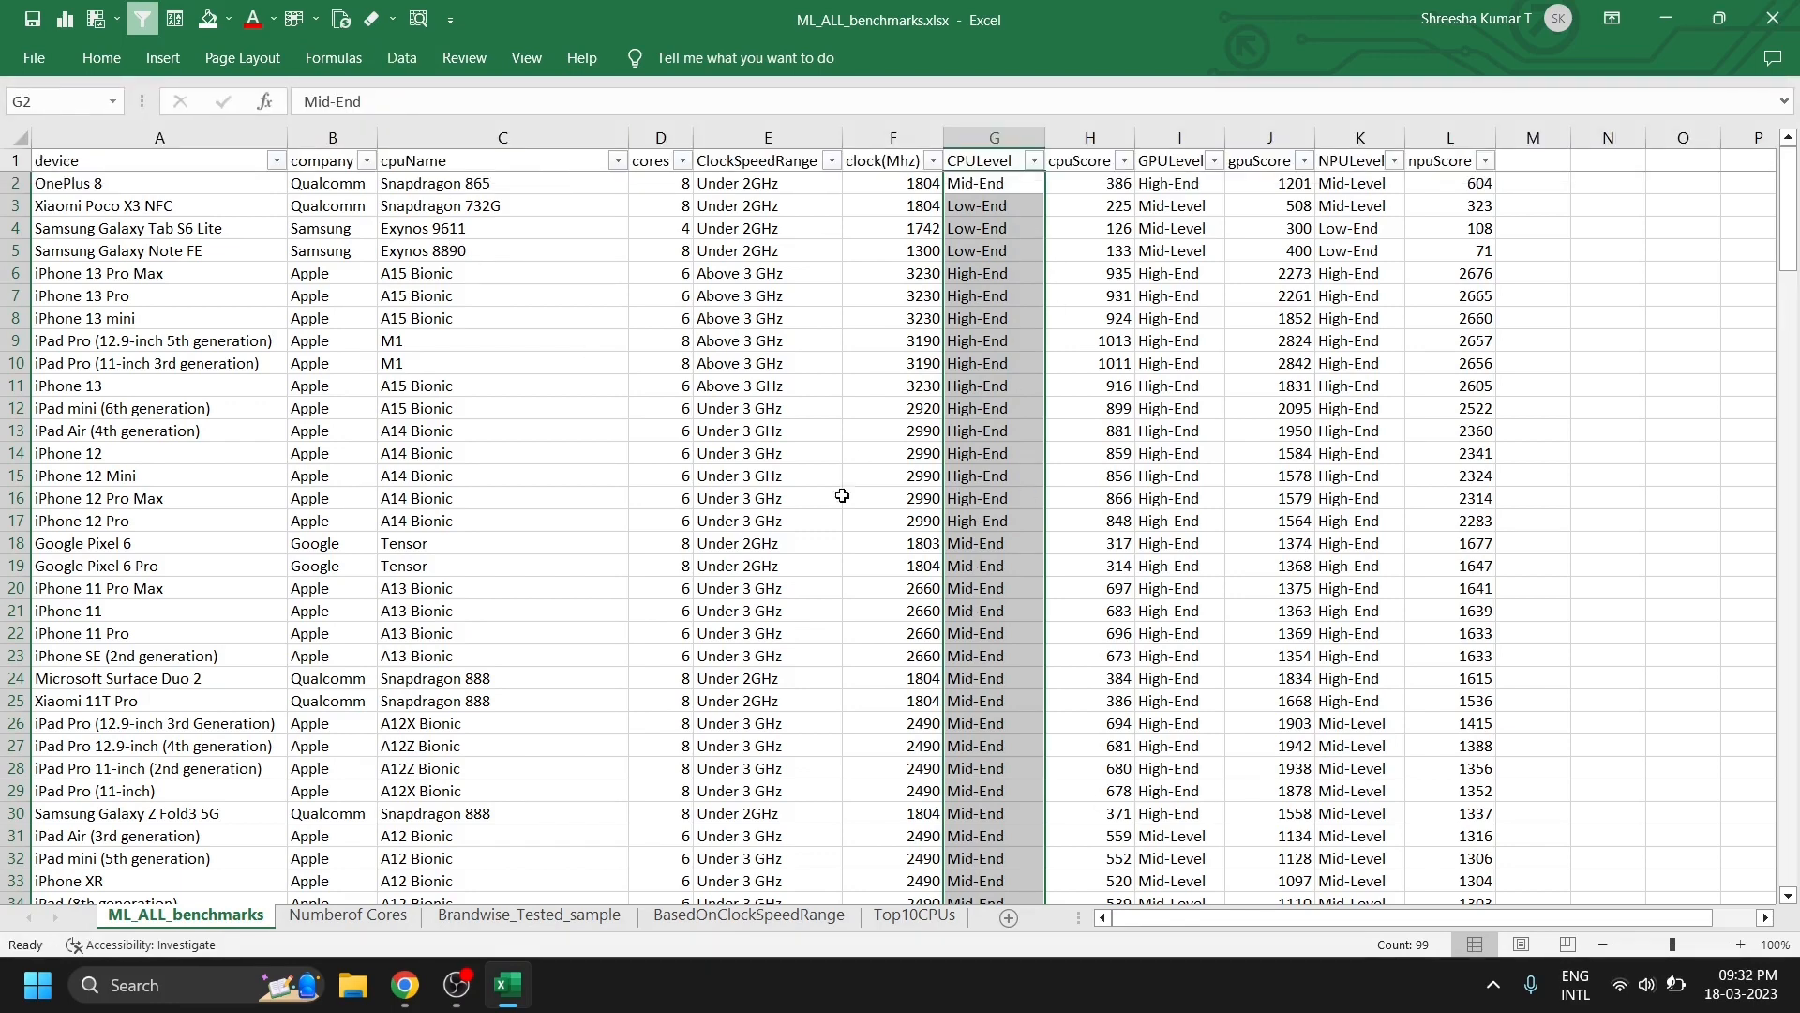
click(914, 915)
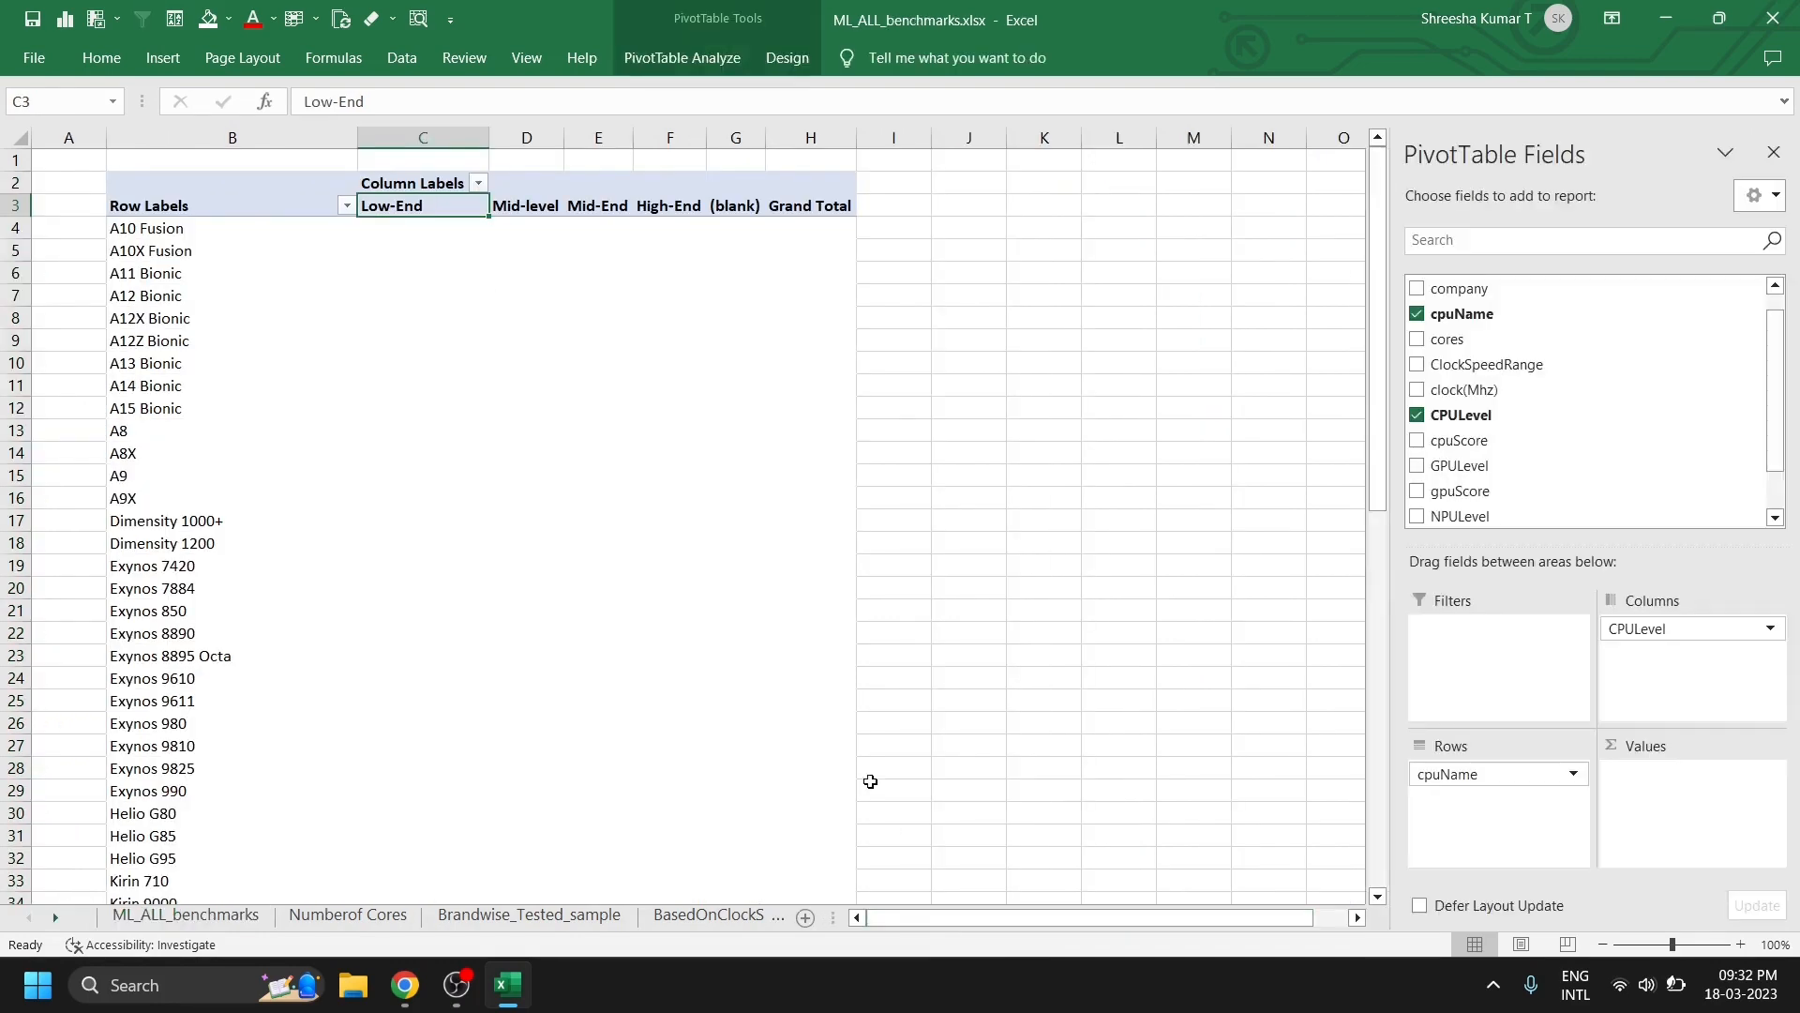
click(525, 210)
click(614, 211)
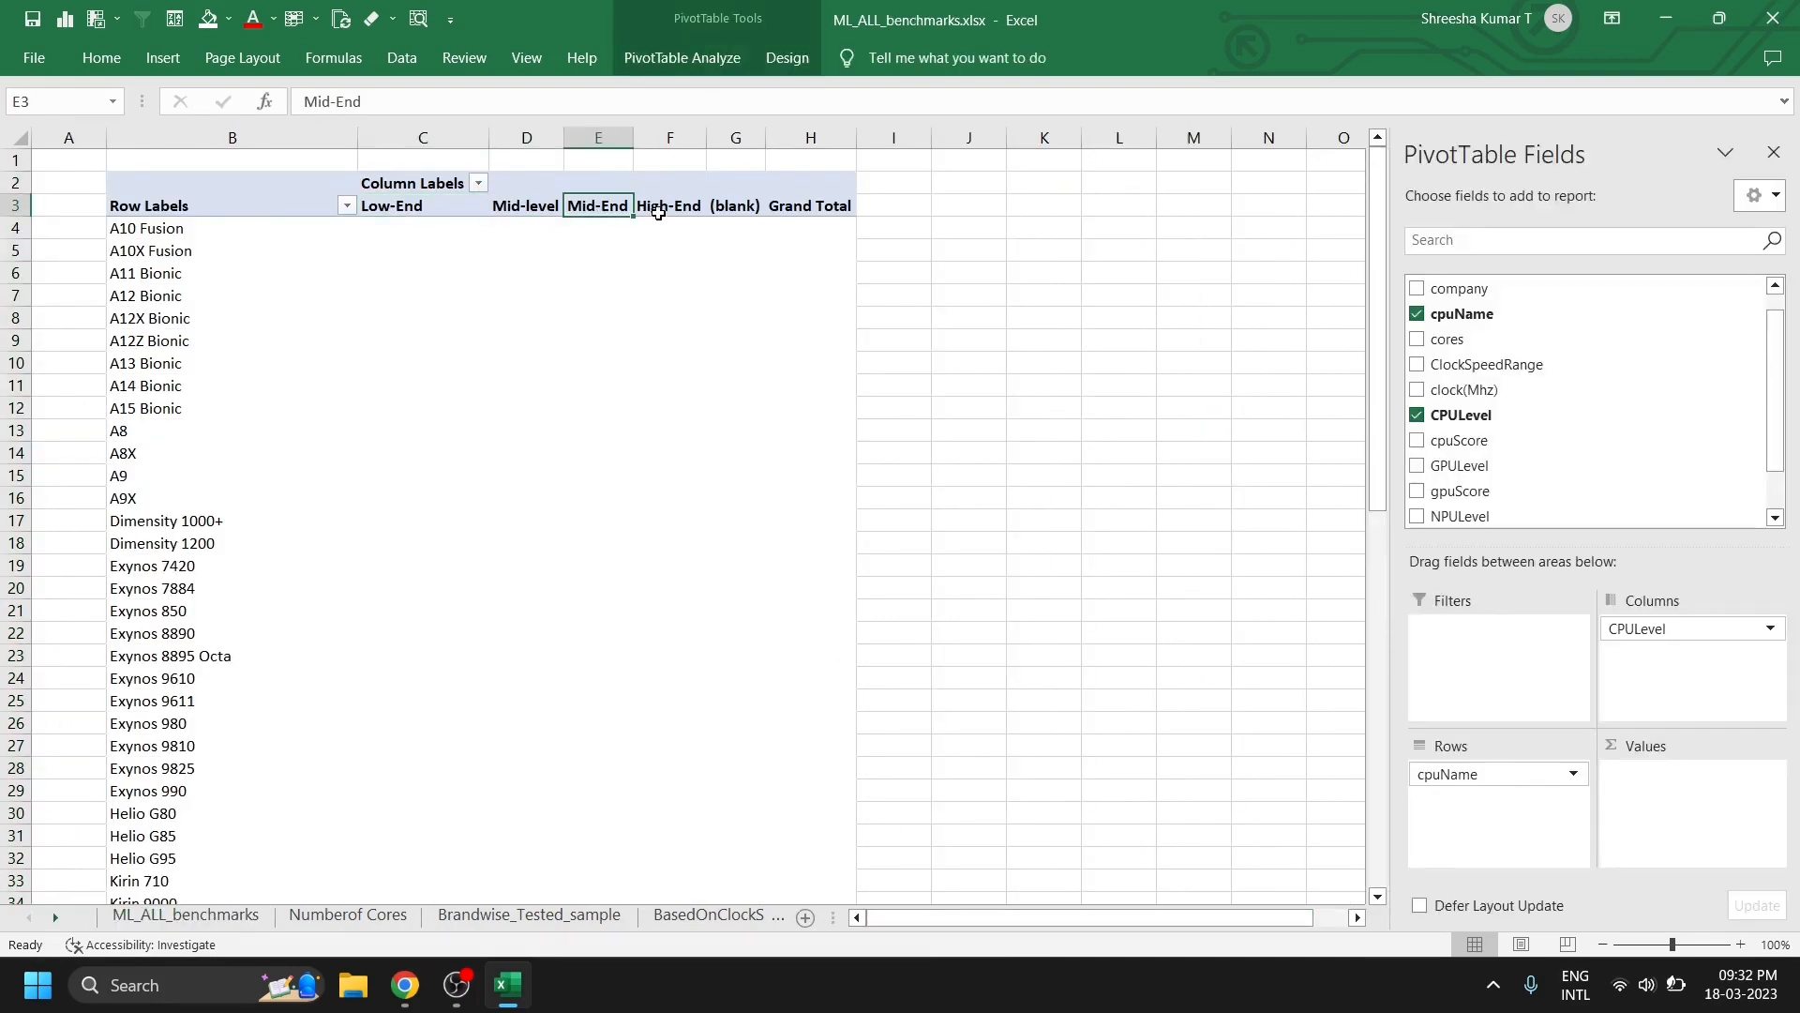
click(659, 213)
click(523, 206)
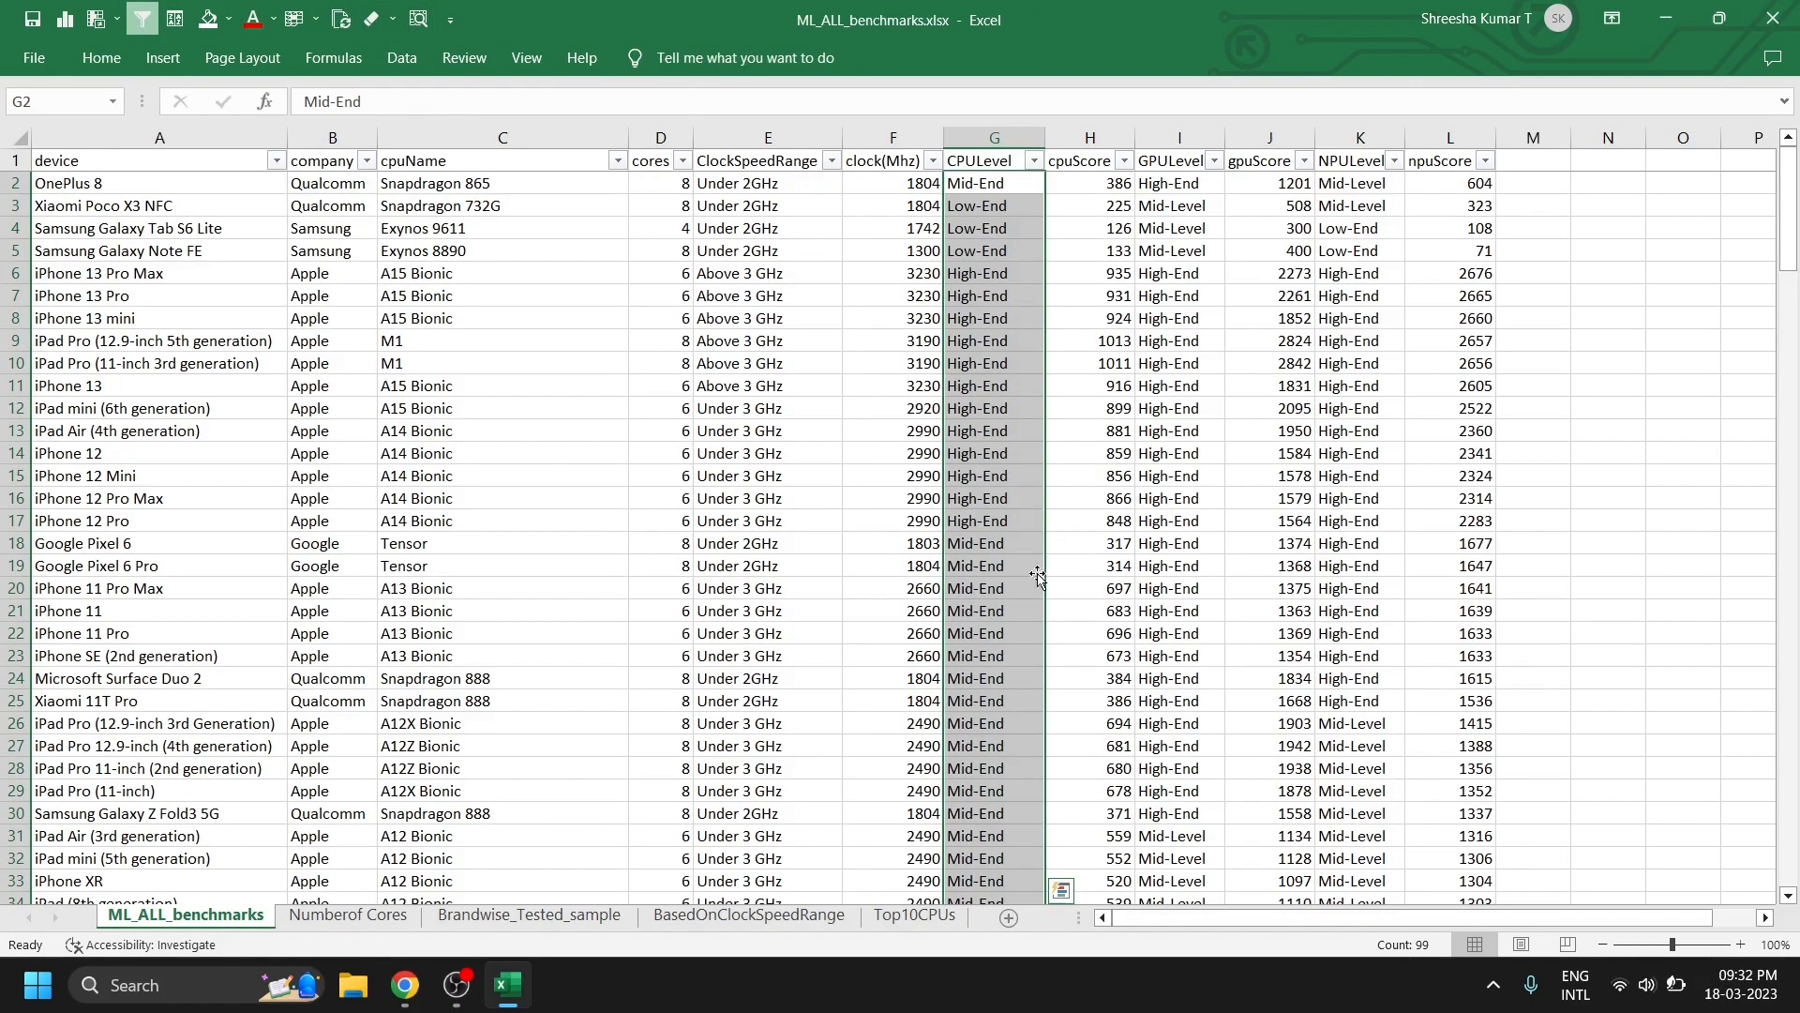
- Filter the CPULevel column of ML_ALL_benchmarks to Mid-level and blank entries and select cell G101
click(1034, 161)
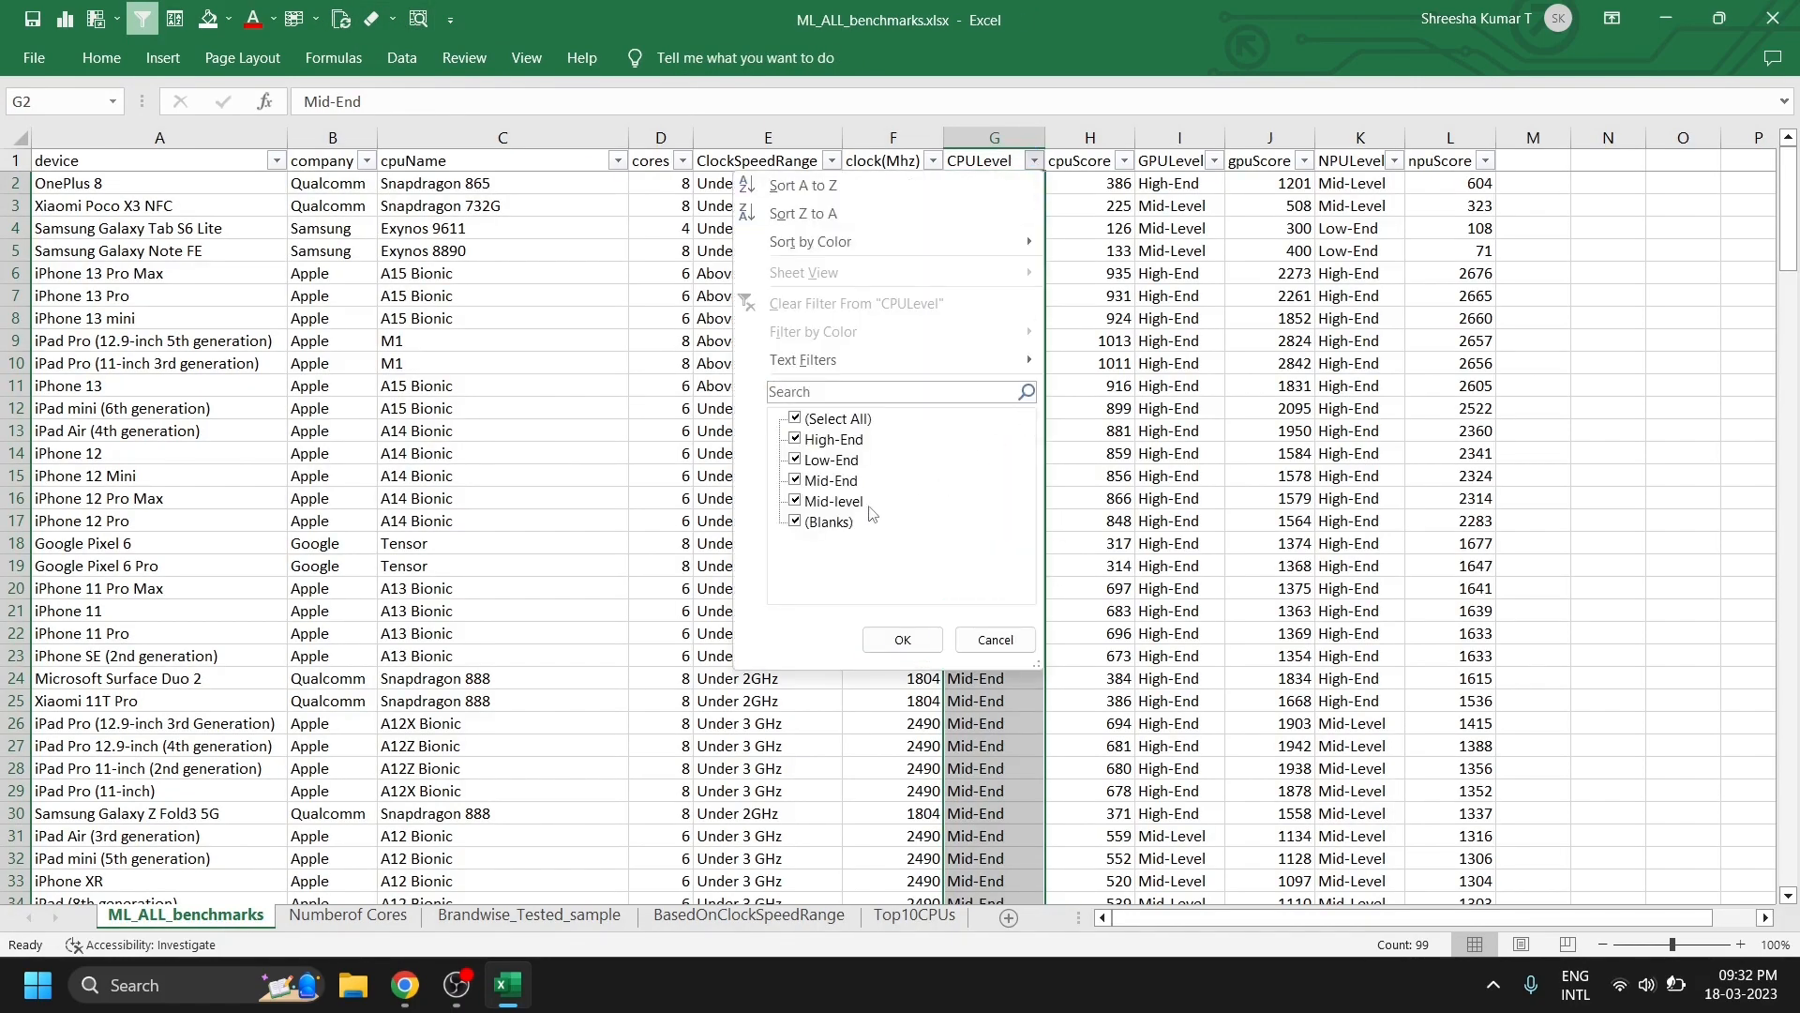
click(796, 418)
click(795, 439)
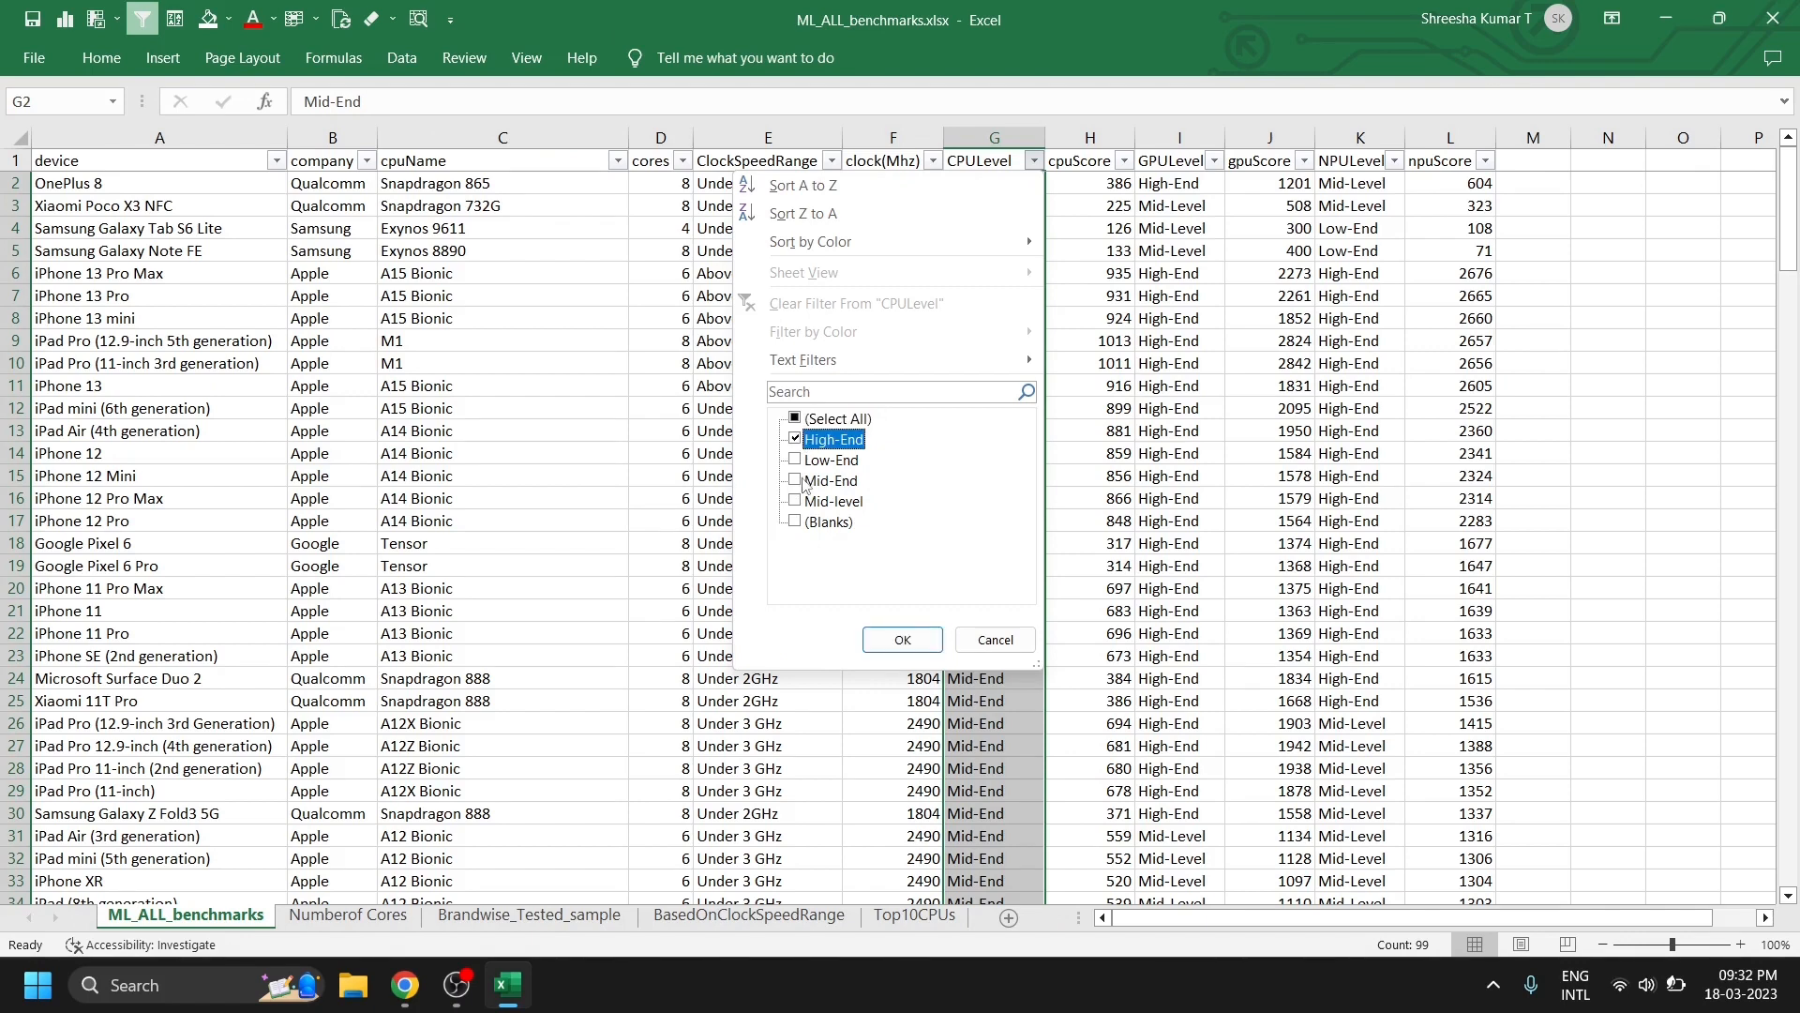
click(799, 460)
click(800, 481)
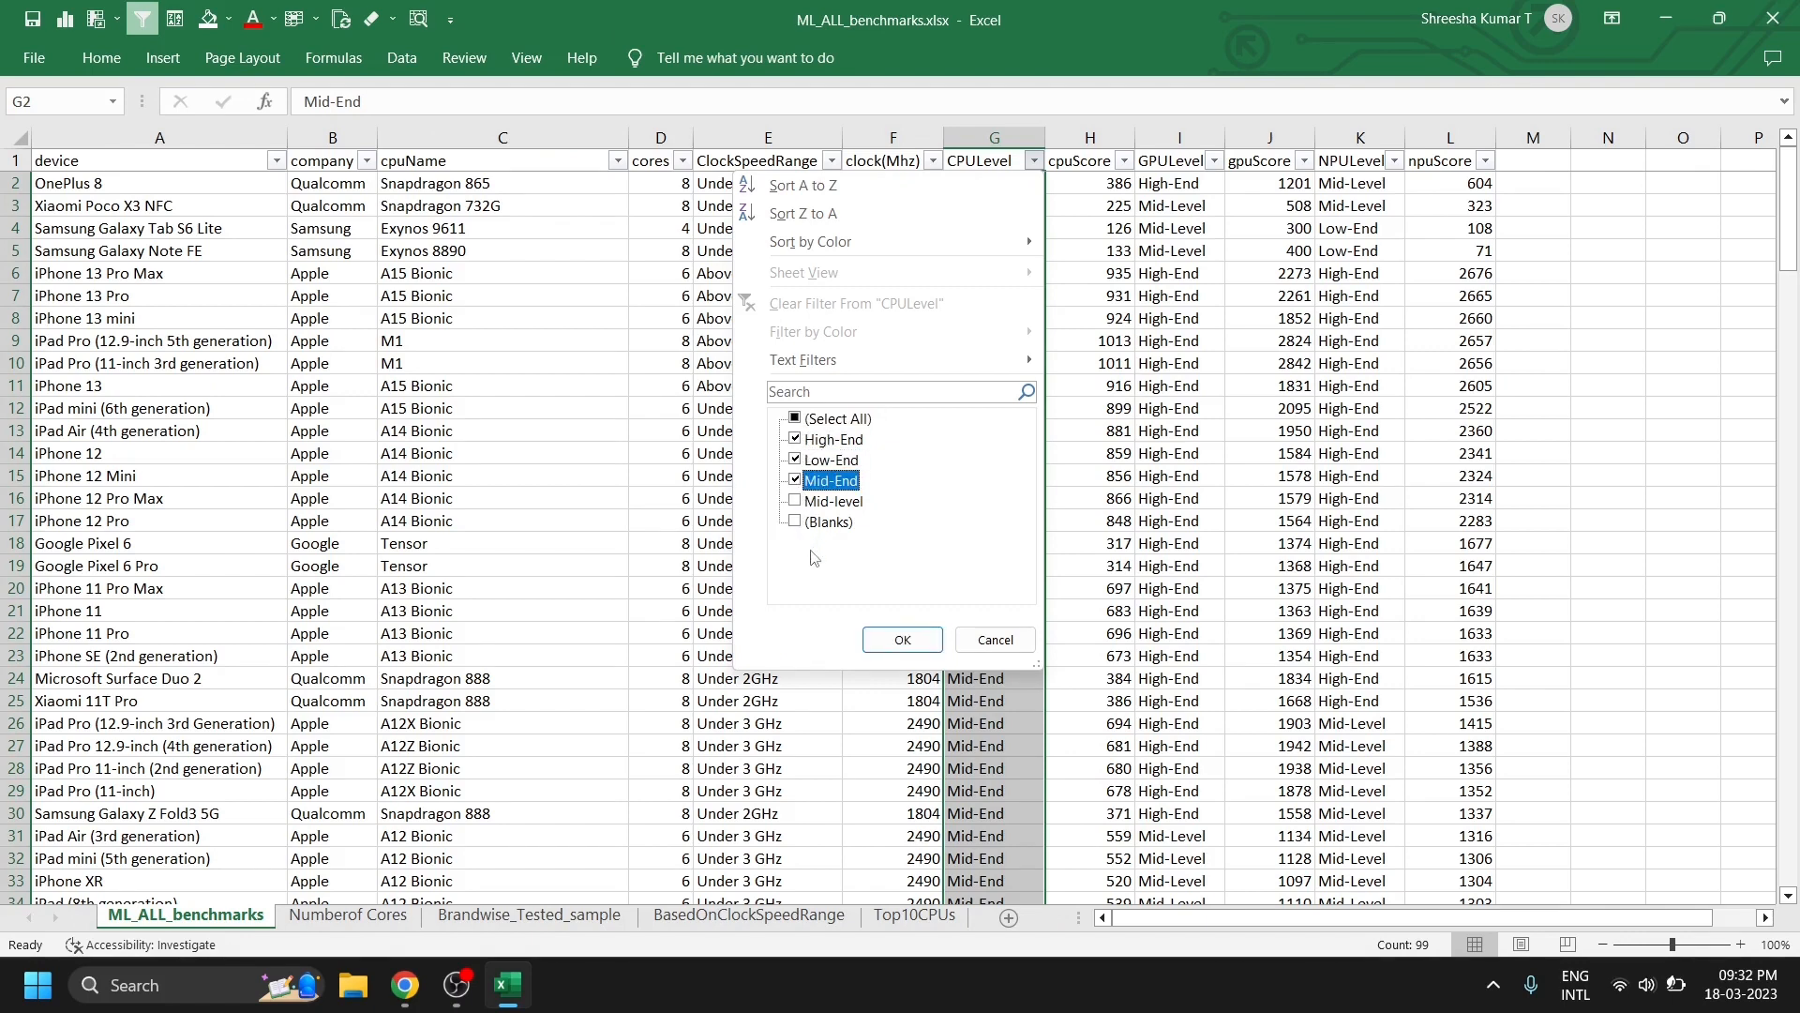
click(796, 480)
click(796, 460)
click(796, 439)
click(796, 500)
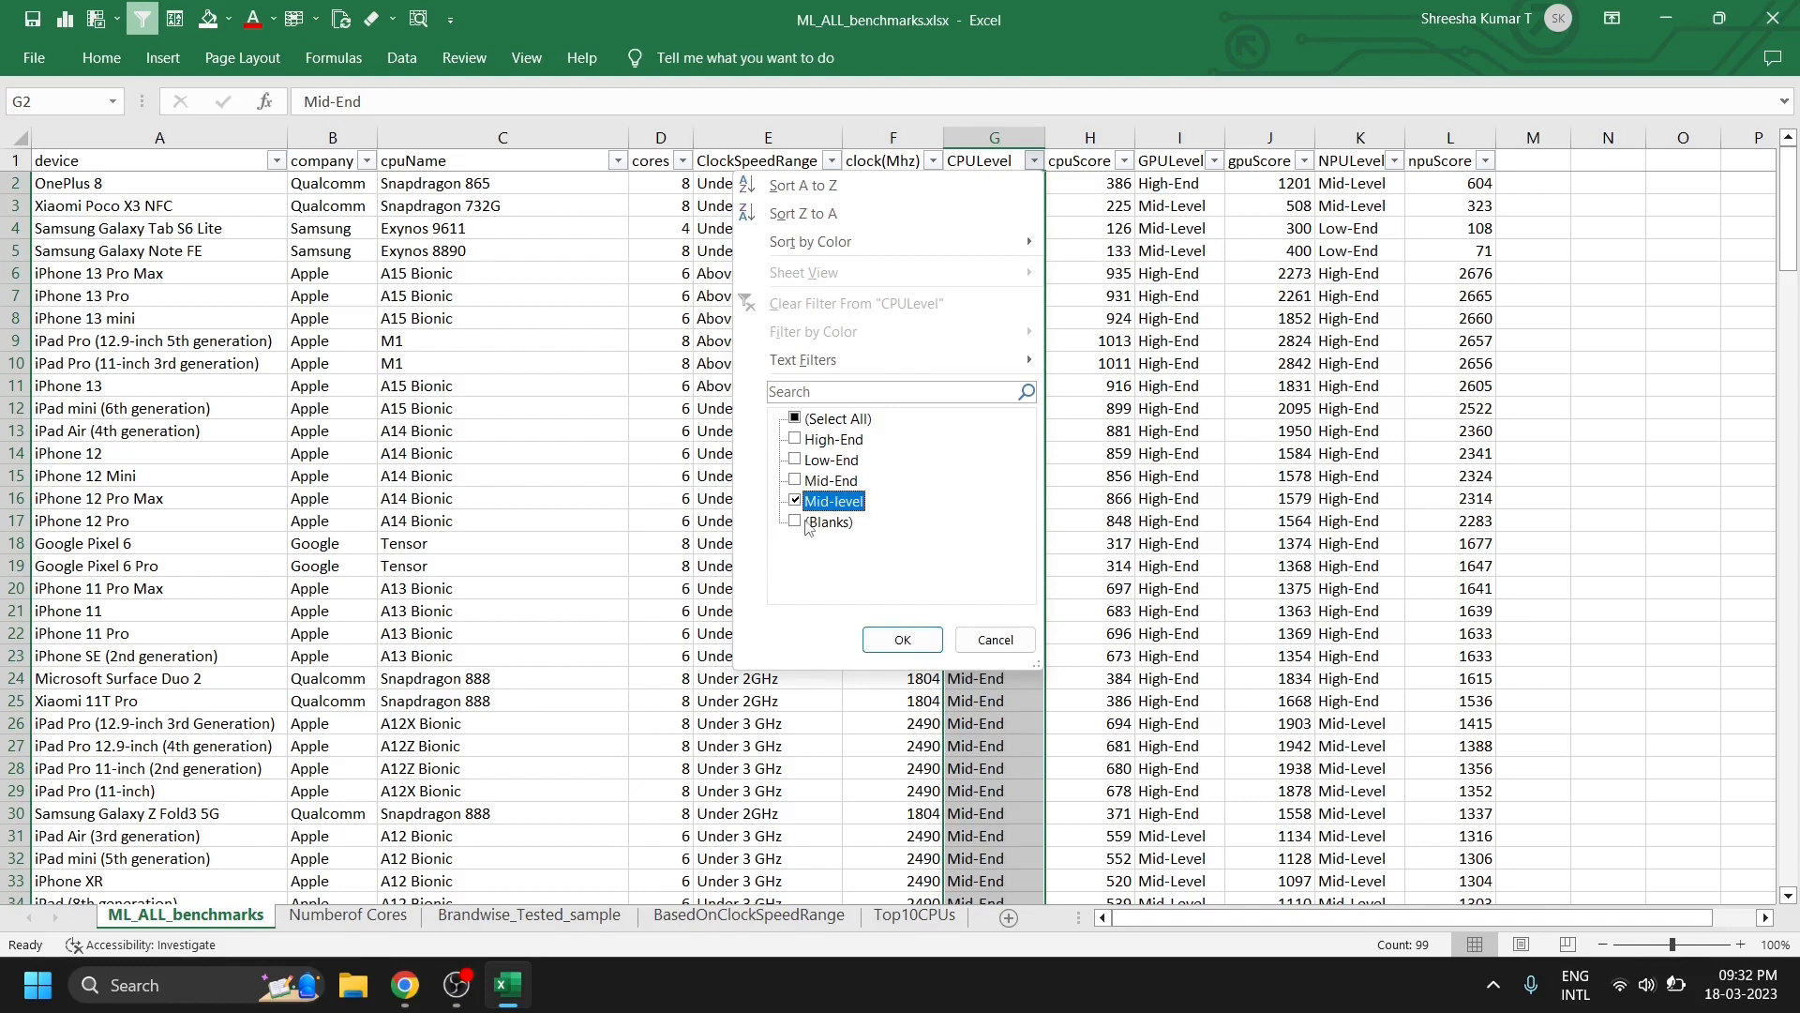
click(807, 521)
click(902, 641)
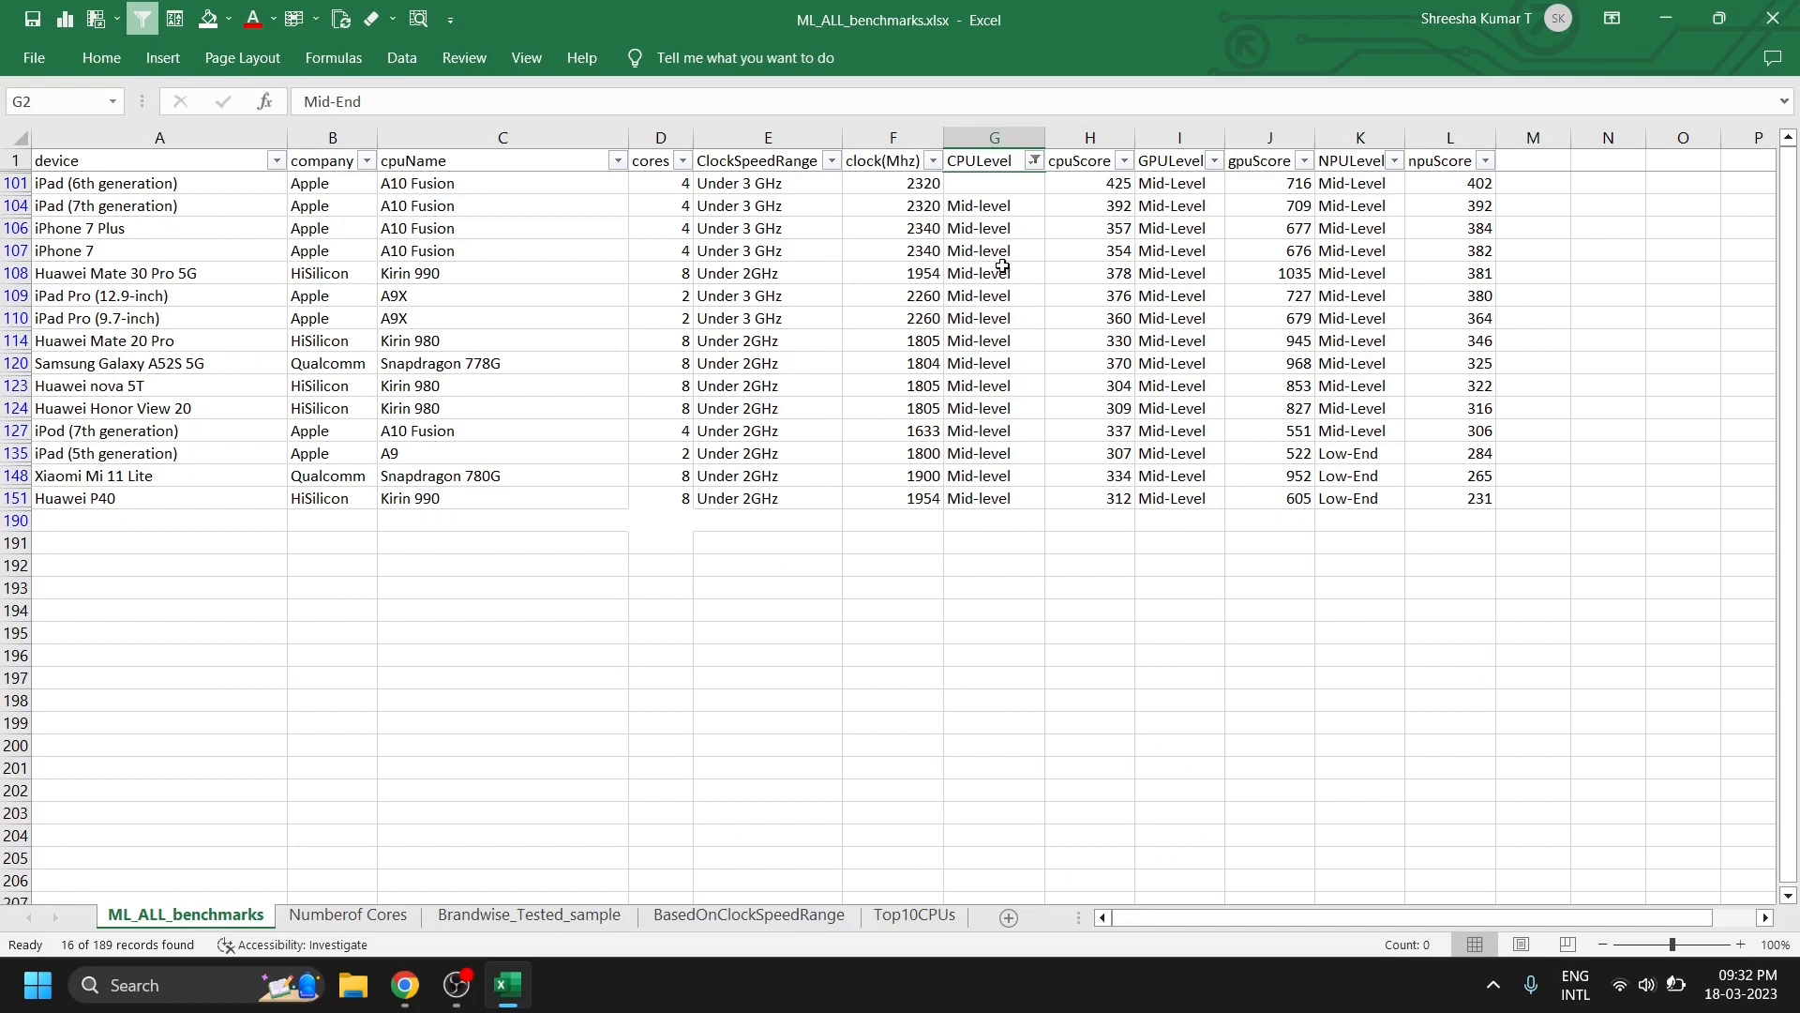
click(986, 192)
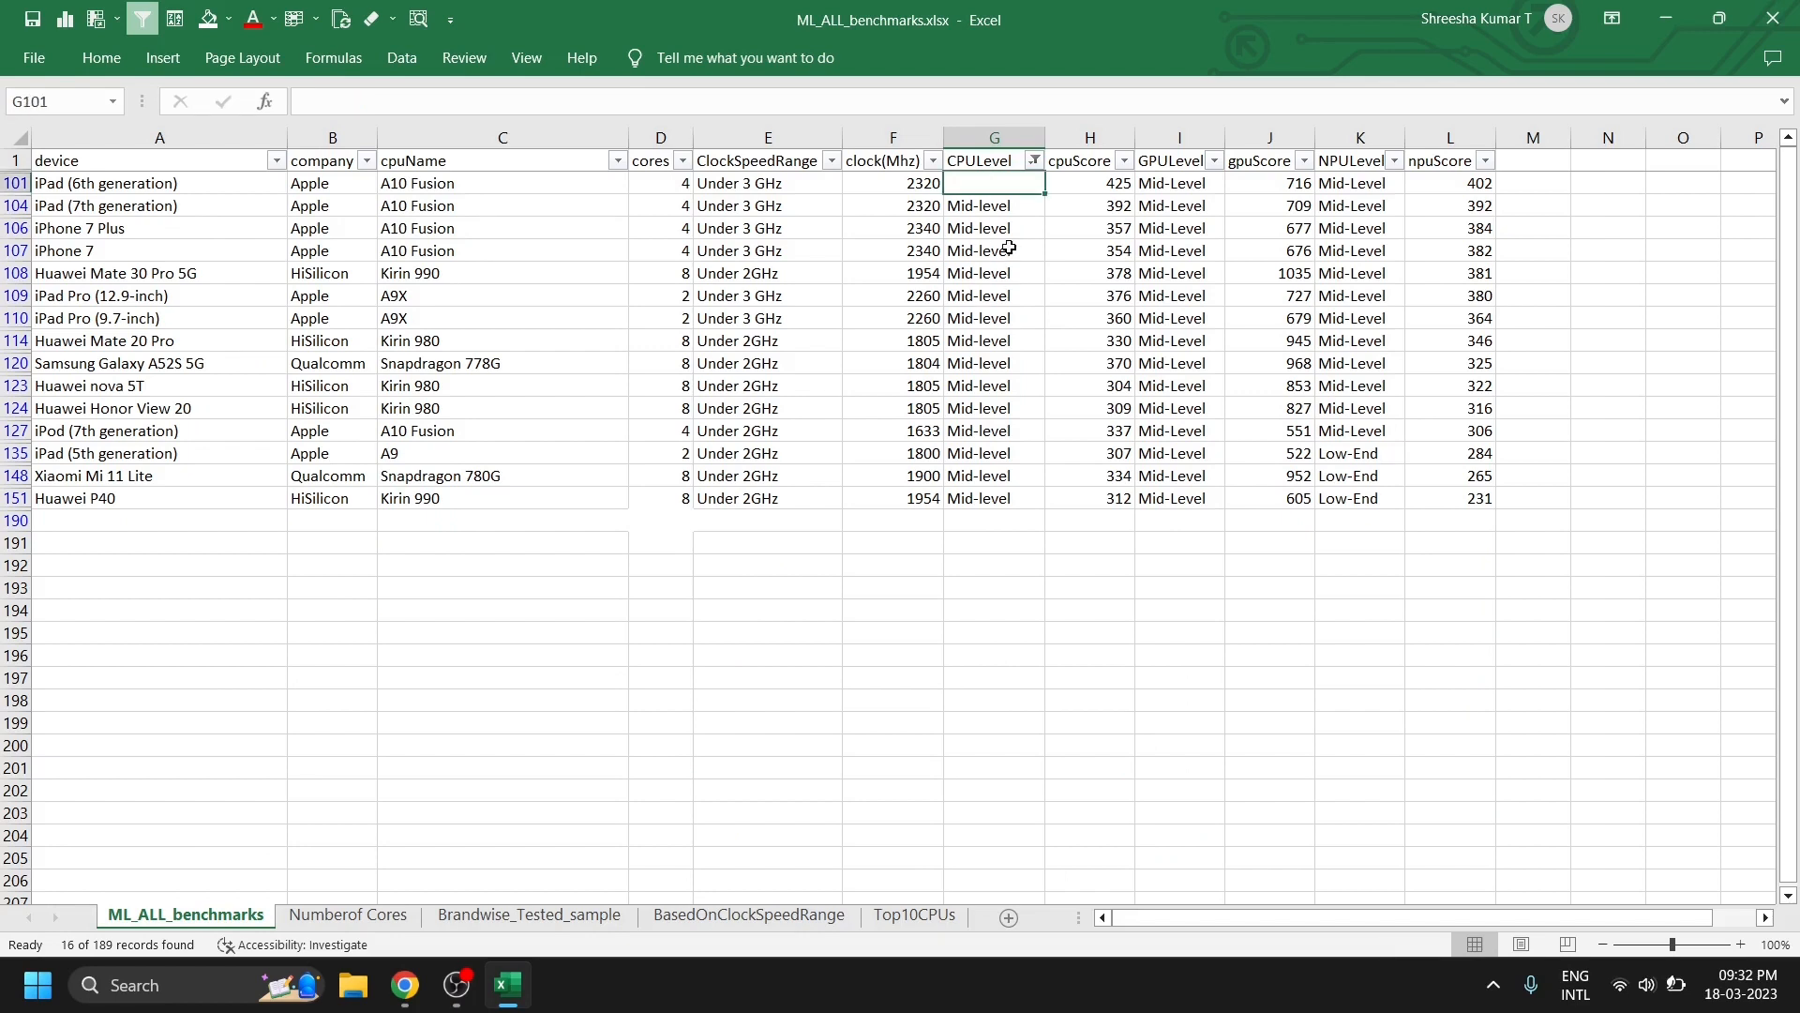
- Enter =IF(H101<250,"Low-End",IF(H101<700,"Mid-End","High-End")) in the blank CPULevel cell G101
double_click(1000, 187)
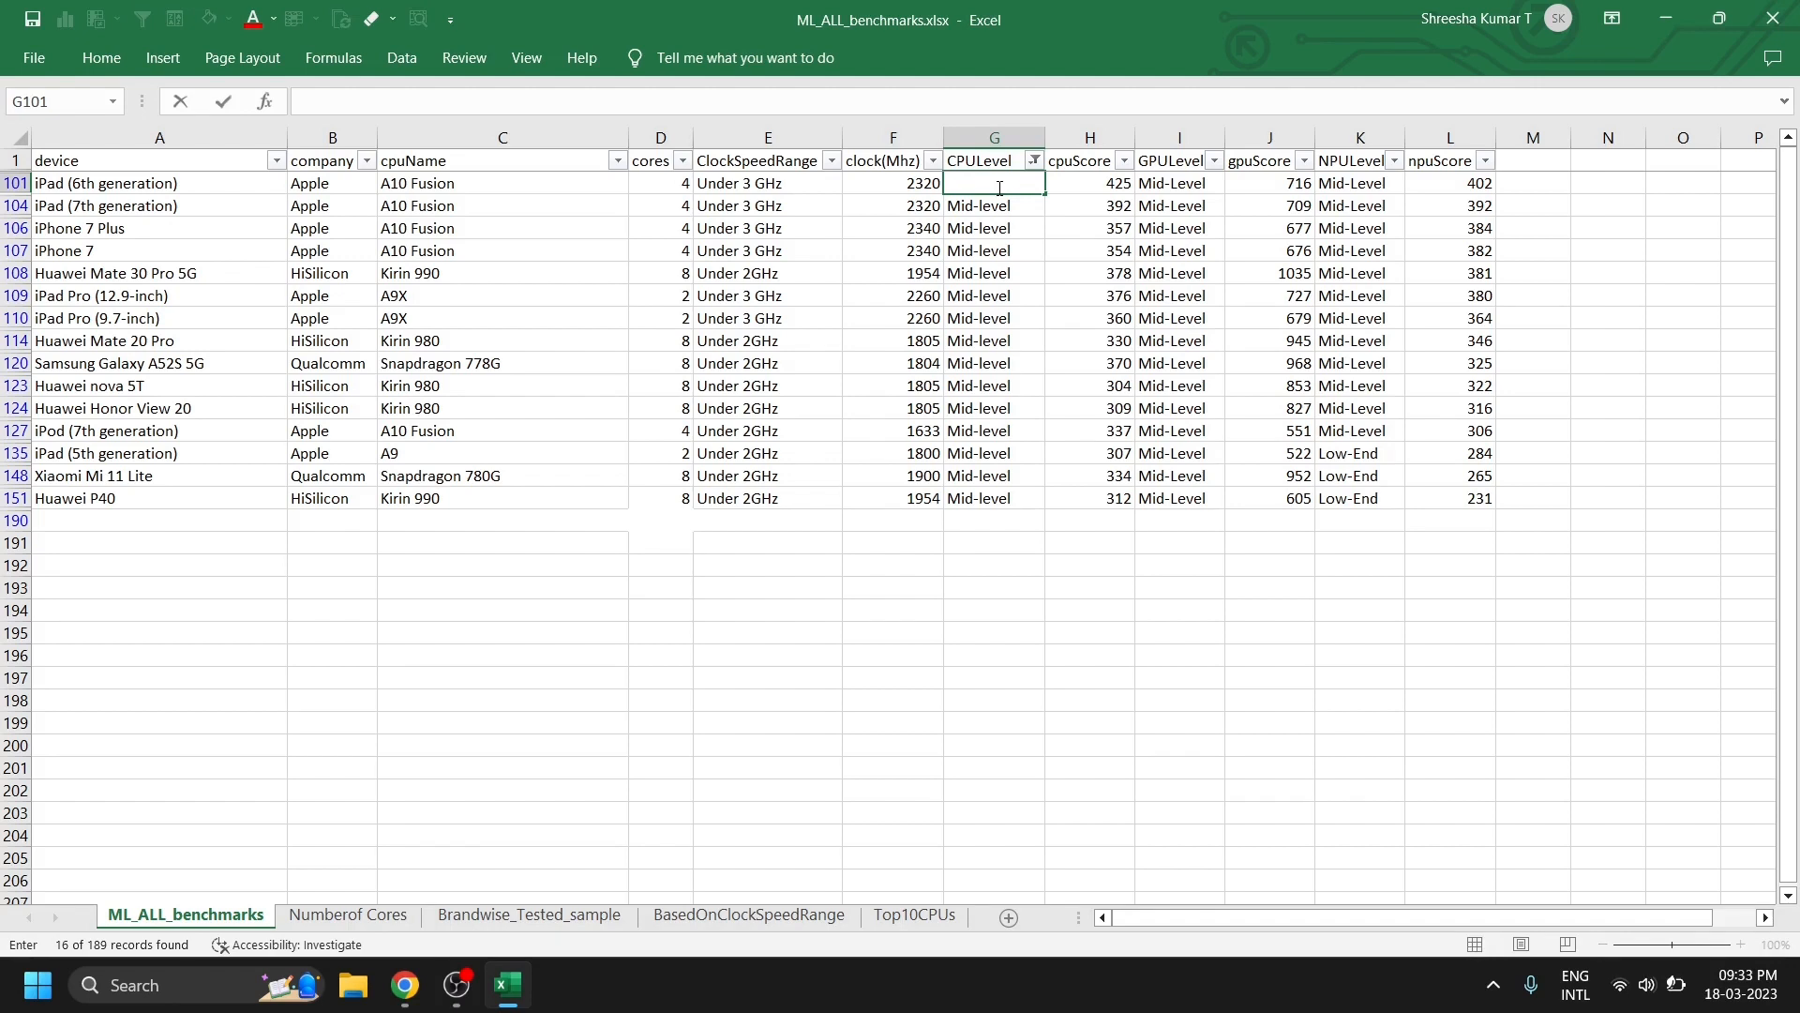
text(=if()
click(1085, 190)
text(<250,)
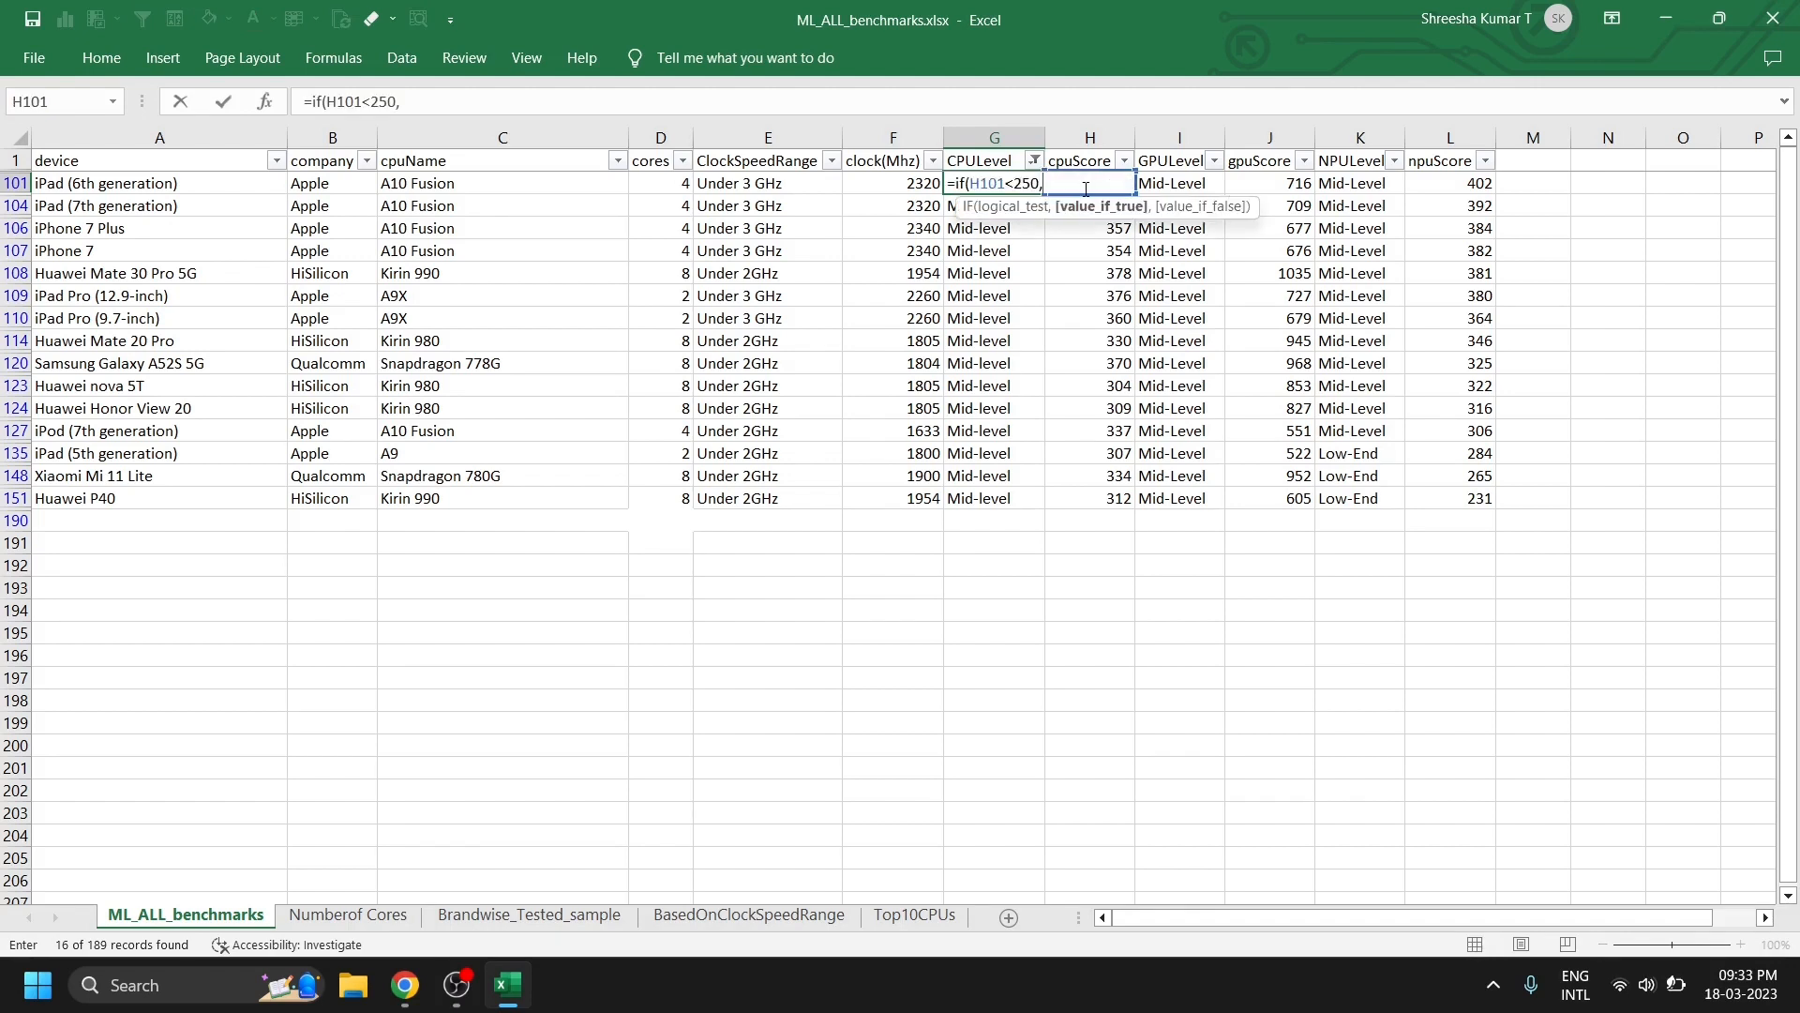
text("Low-End",)
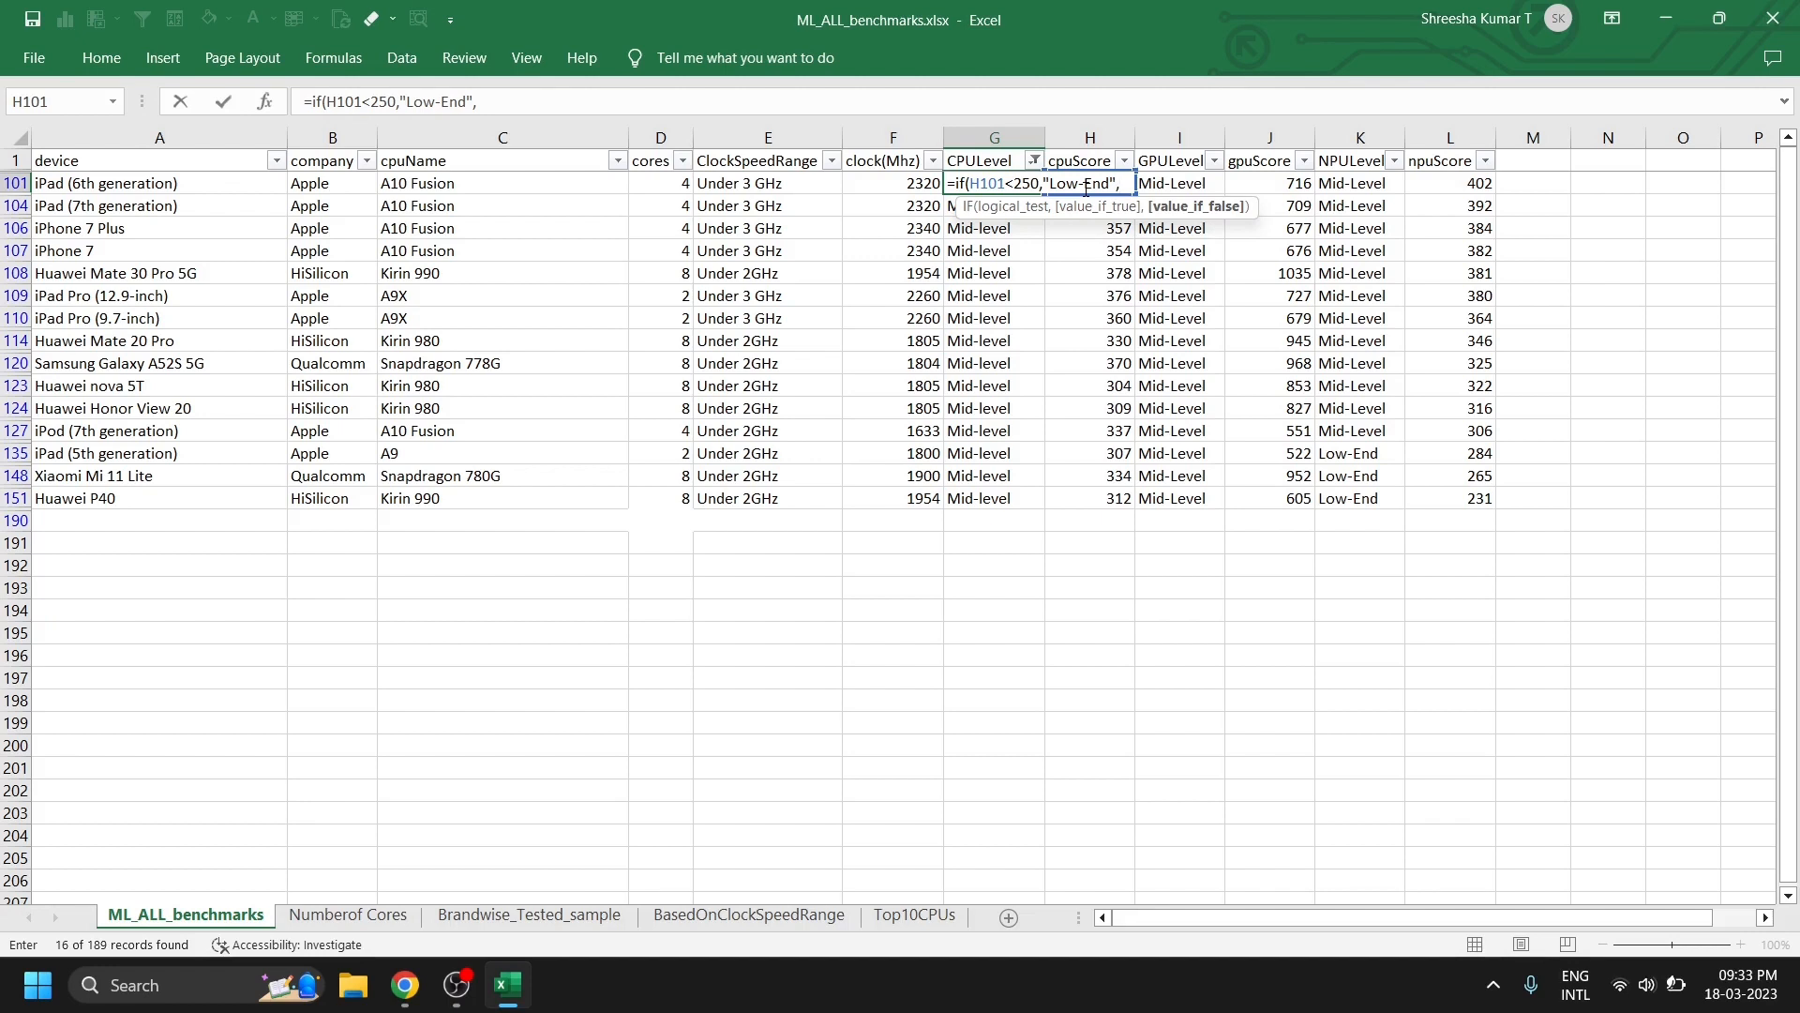
text(if()
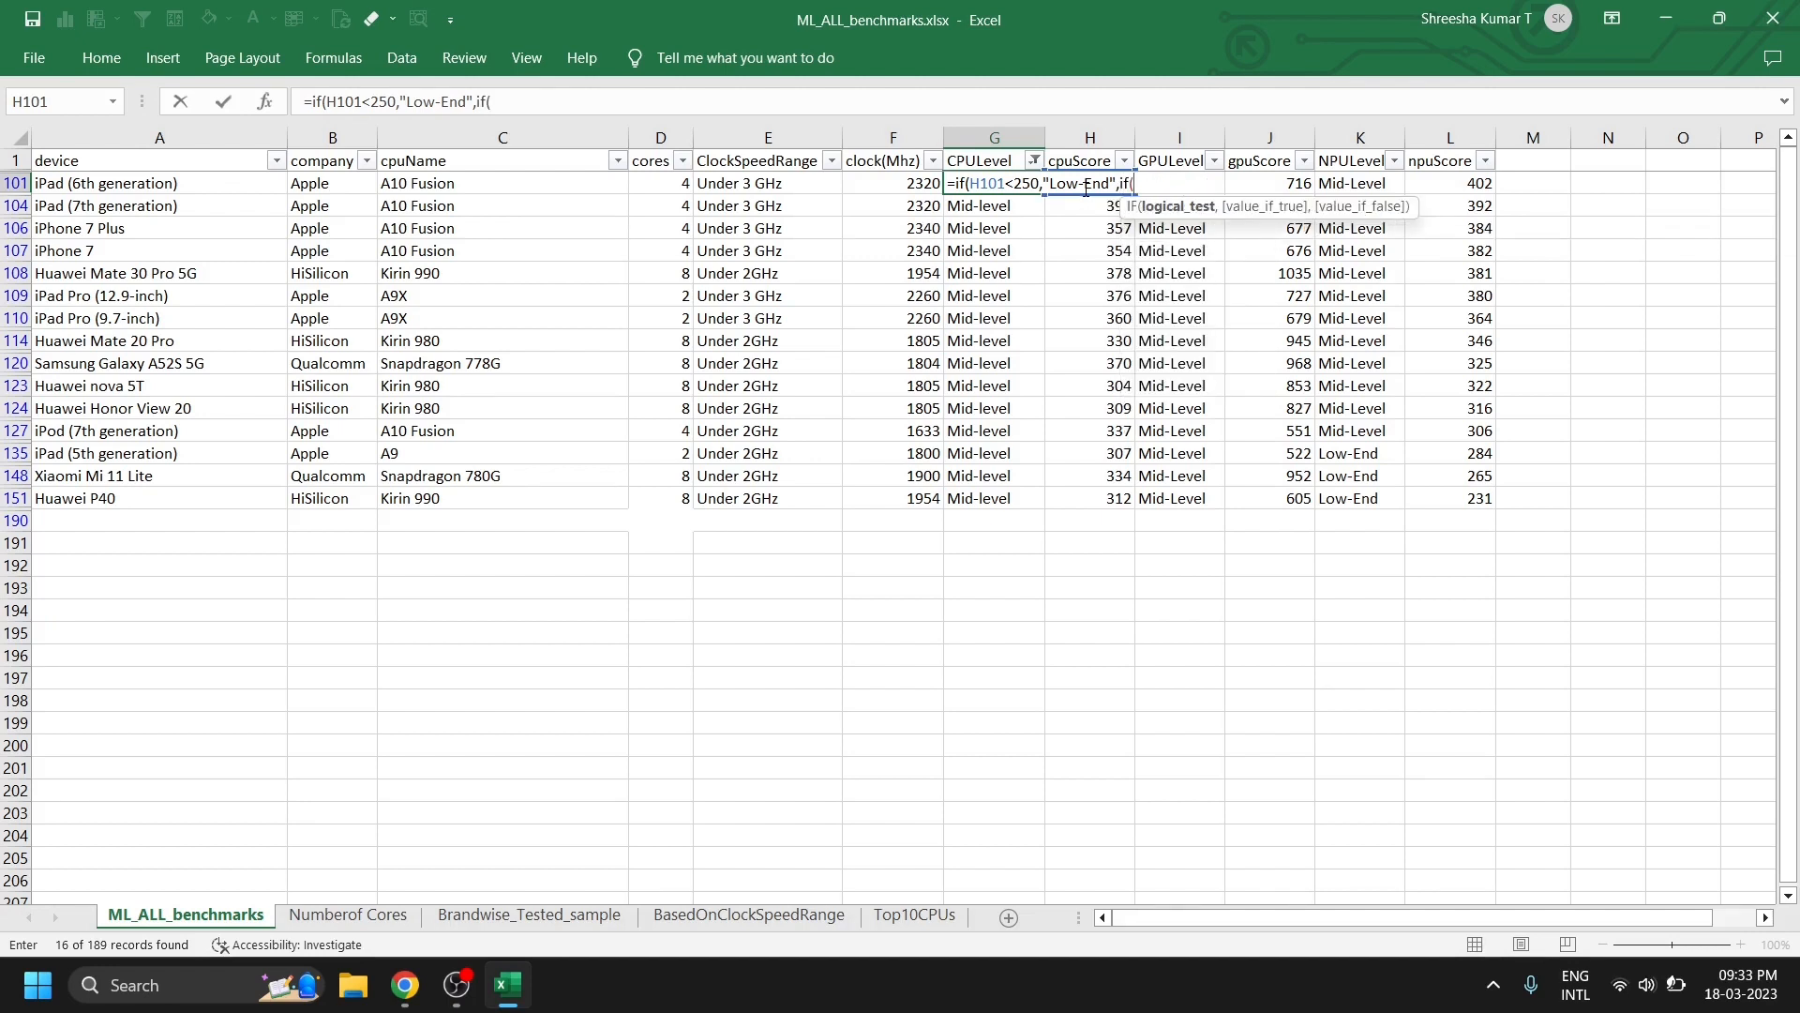
text(H101<700,)
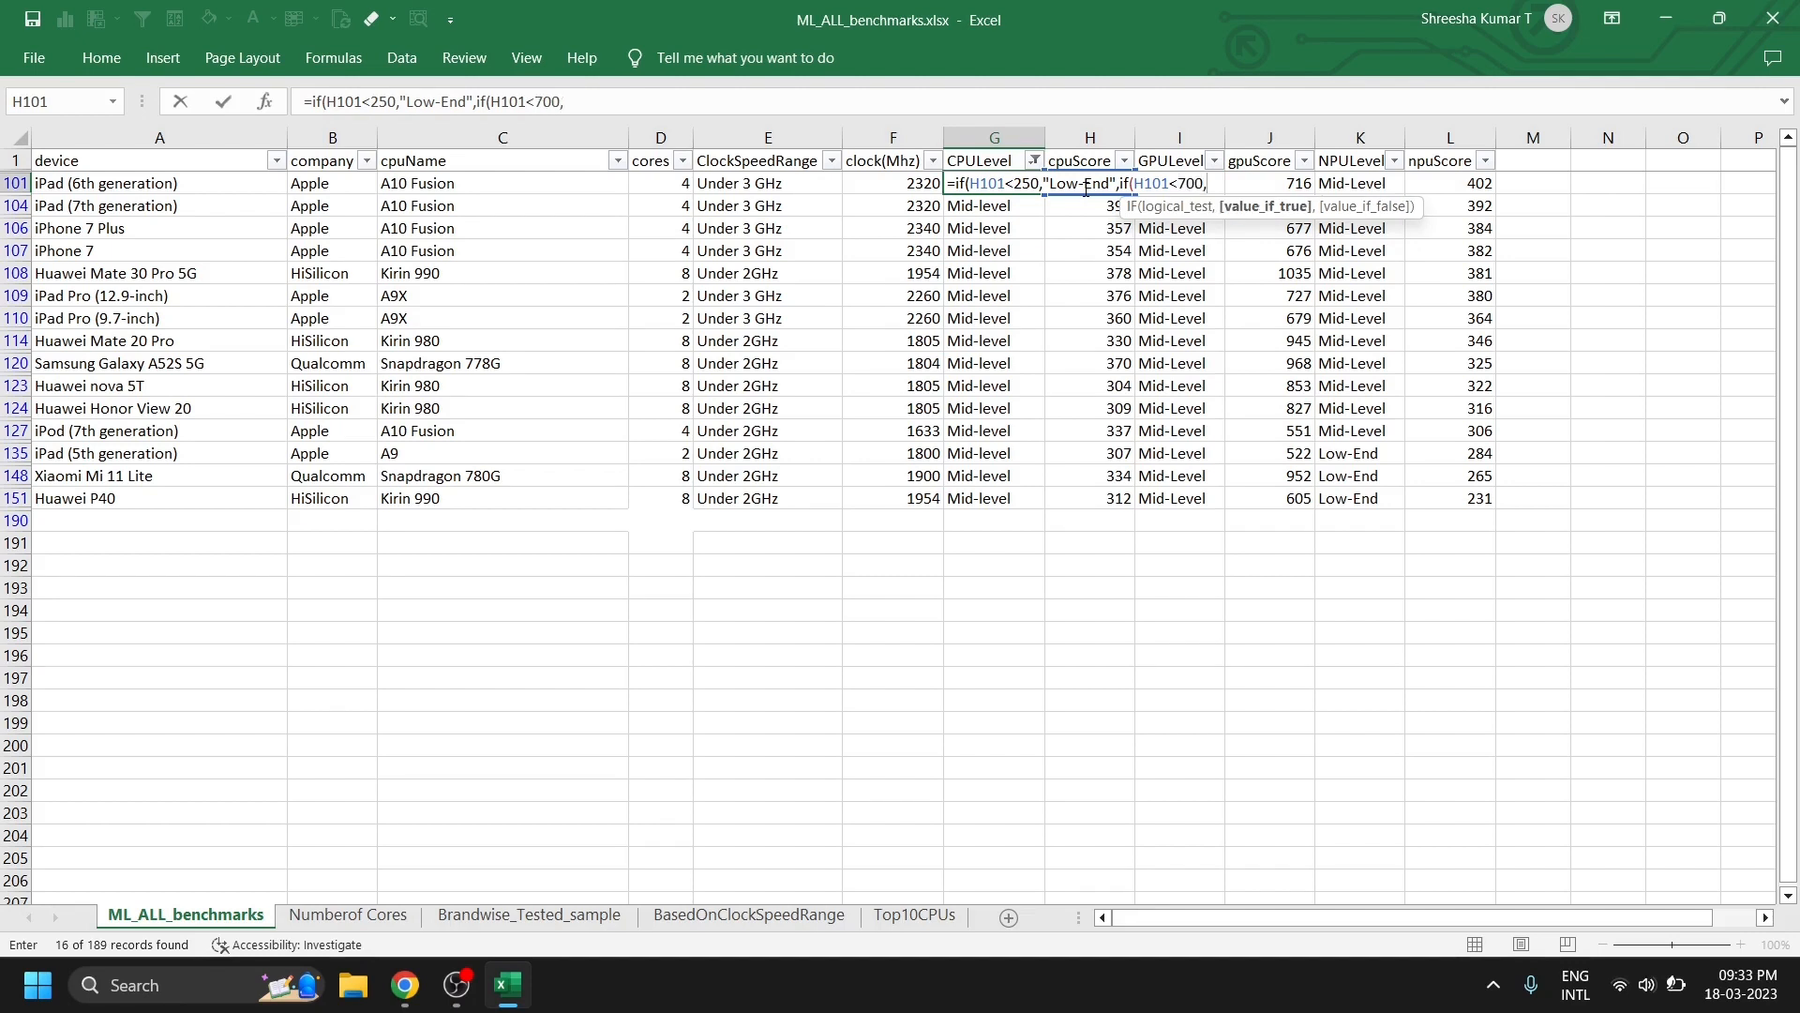
text("Mid-End","High-End")))
key(Return)
- Fill the G101 formula down the visible filtered CPULevel rows to G151
drag(993, 183, 1029, 502)
key(ctrl+c)
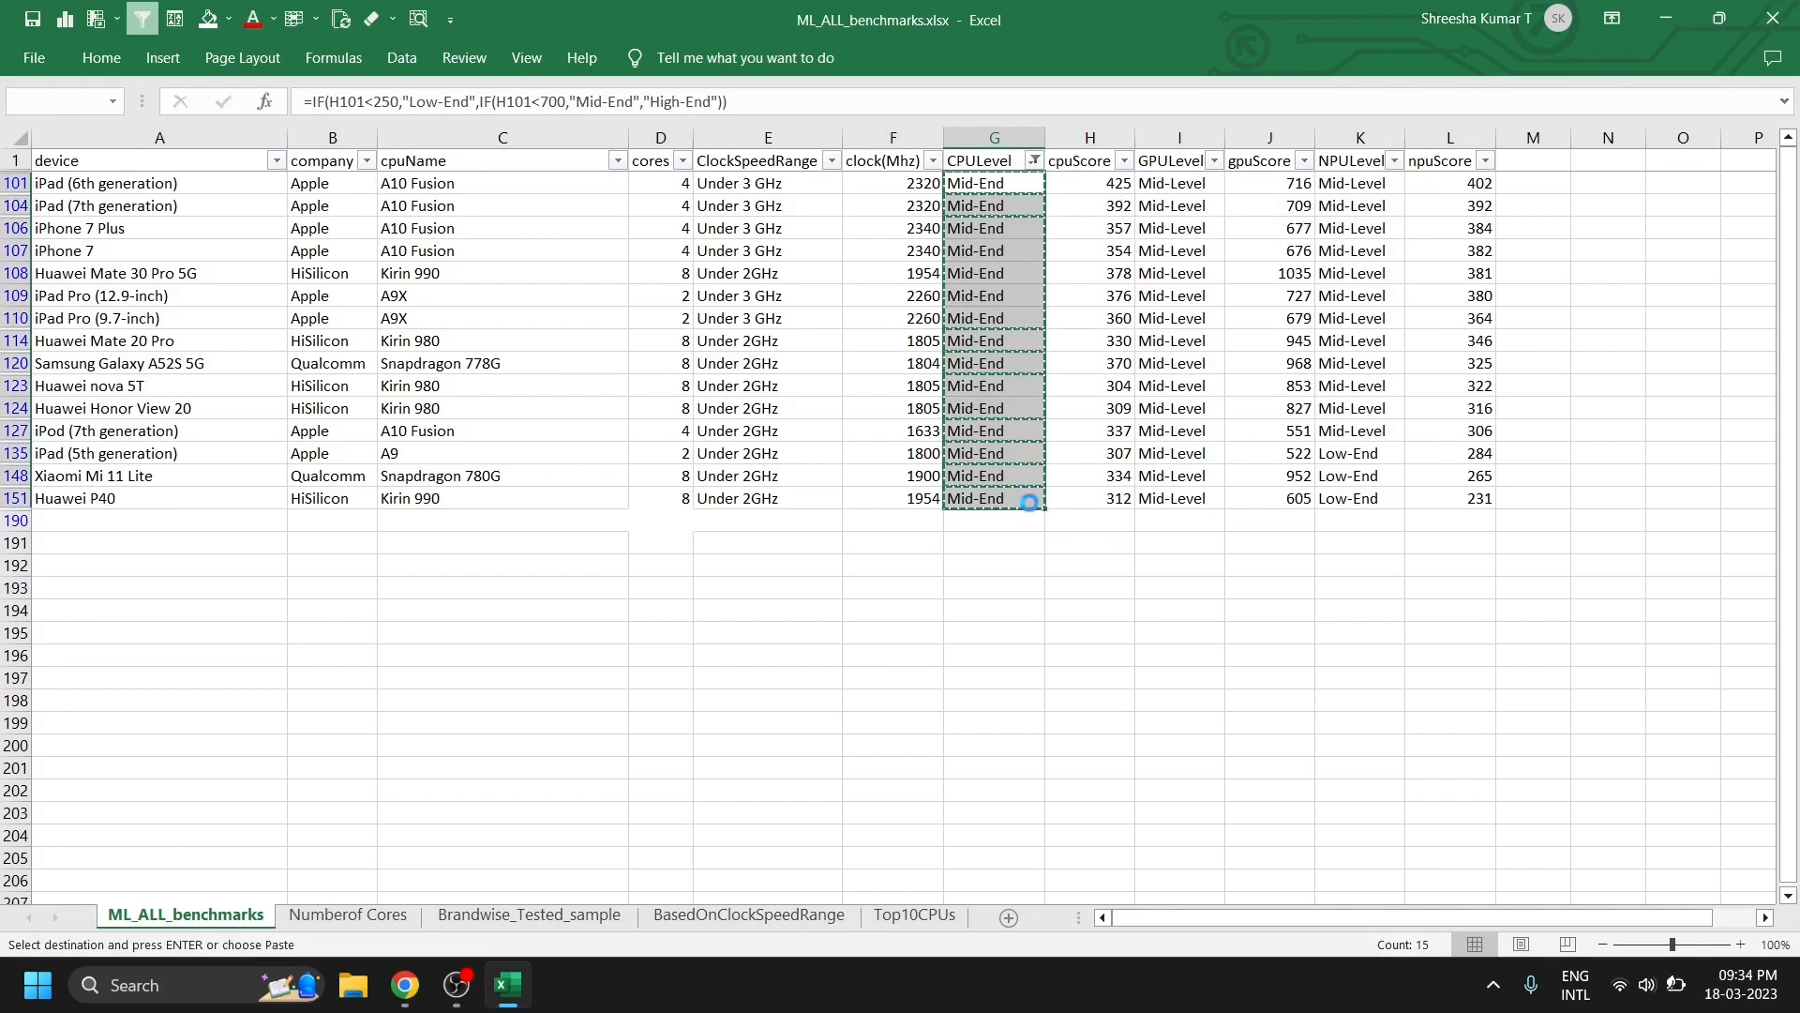
click(1017, 553)
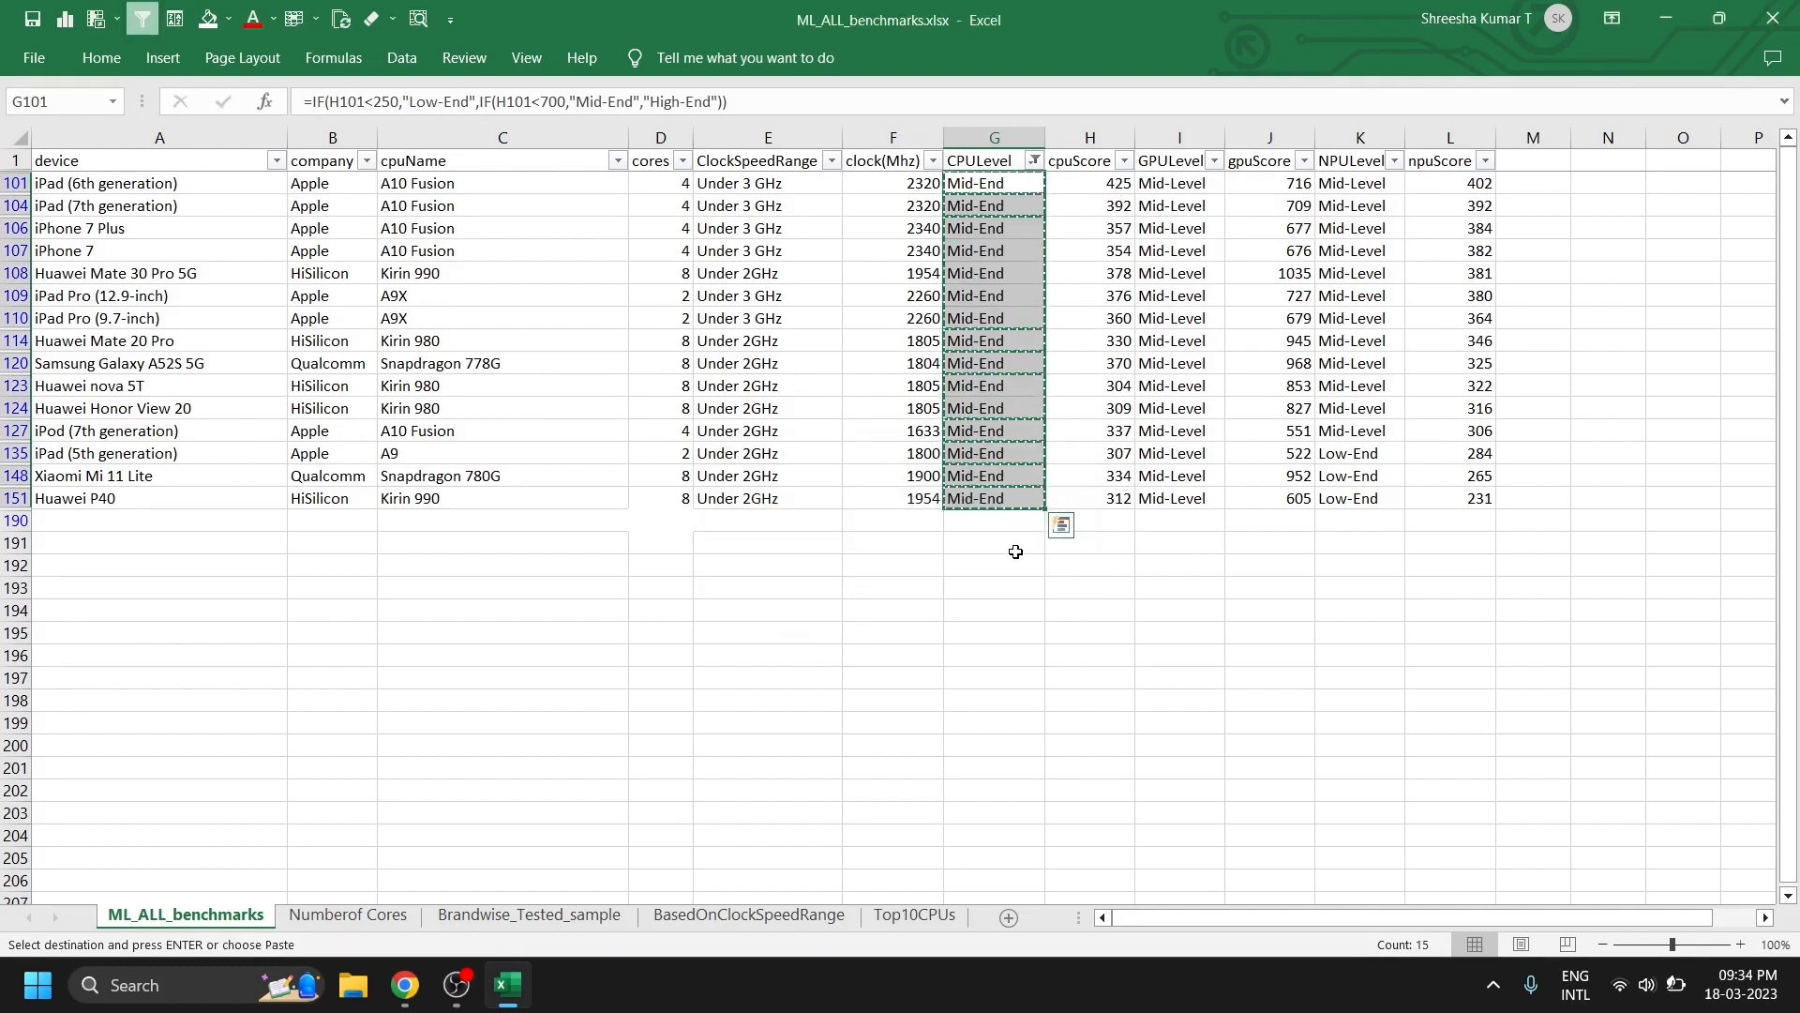
click(1016, 552)
click(996, 227)
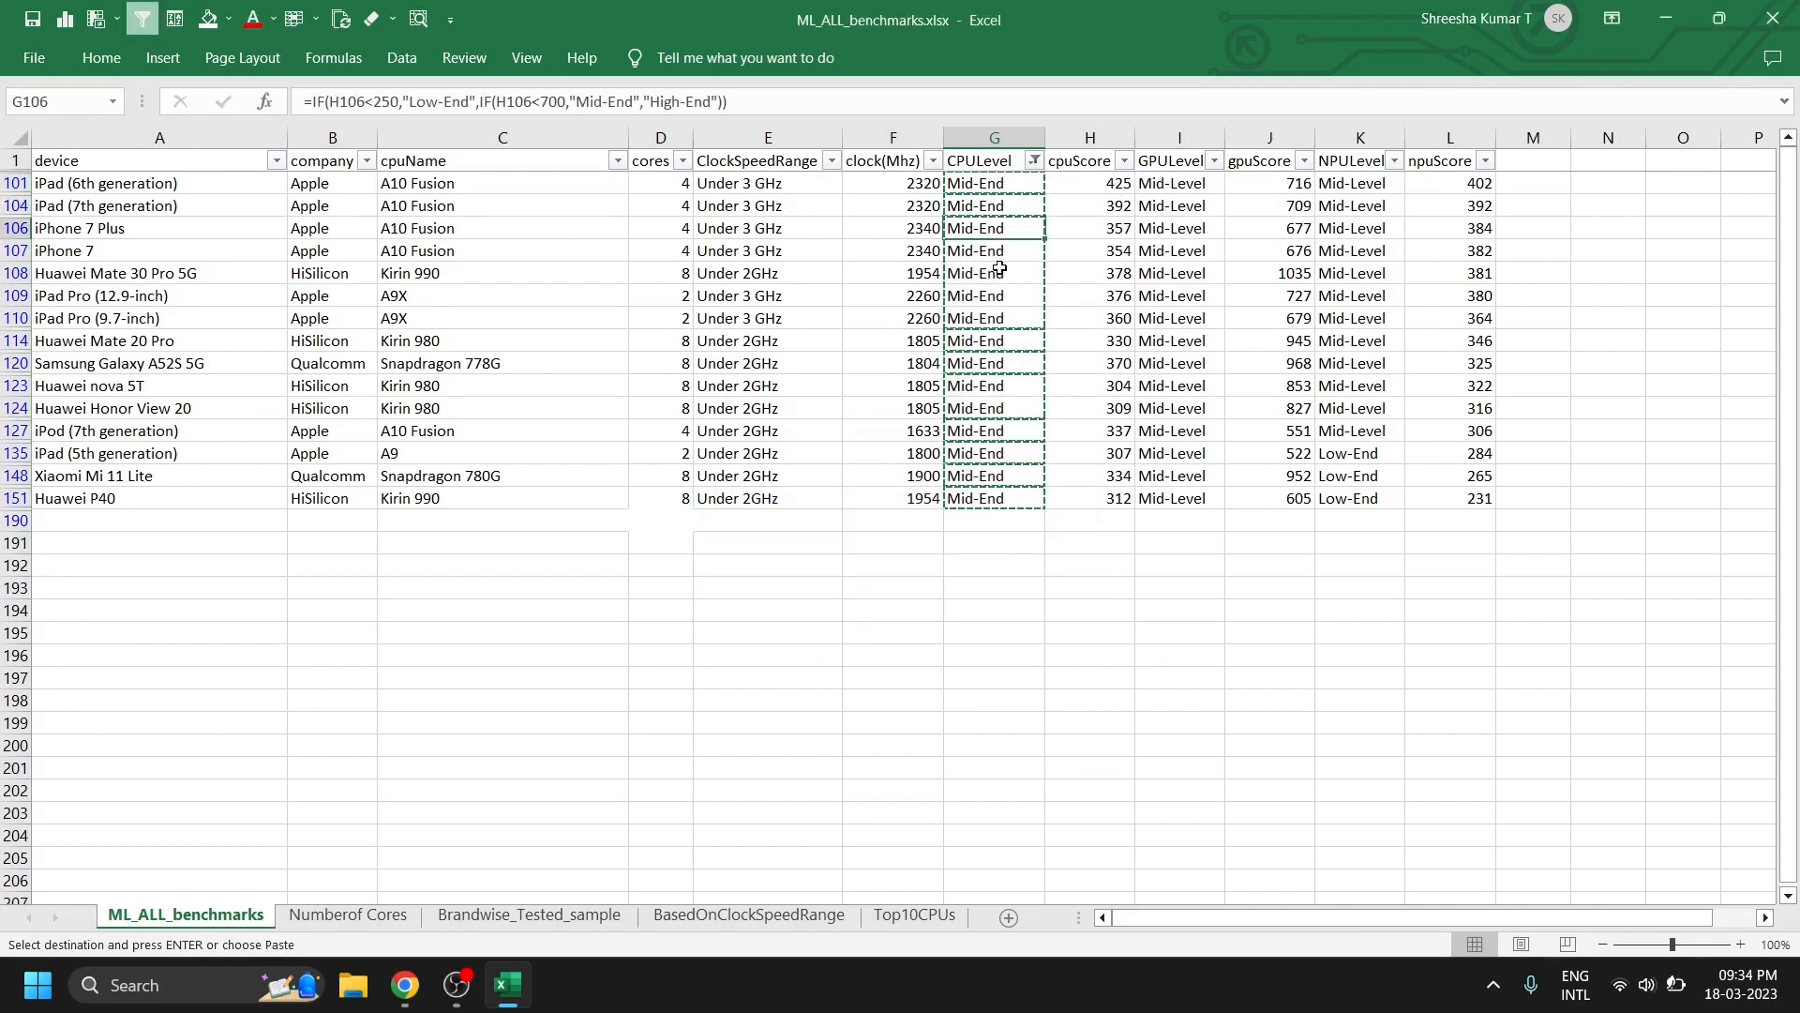
click(1069, 297)
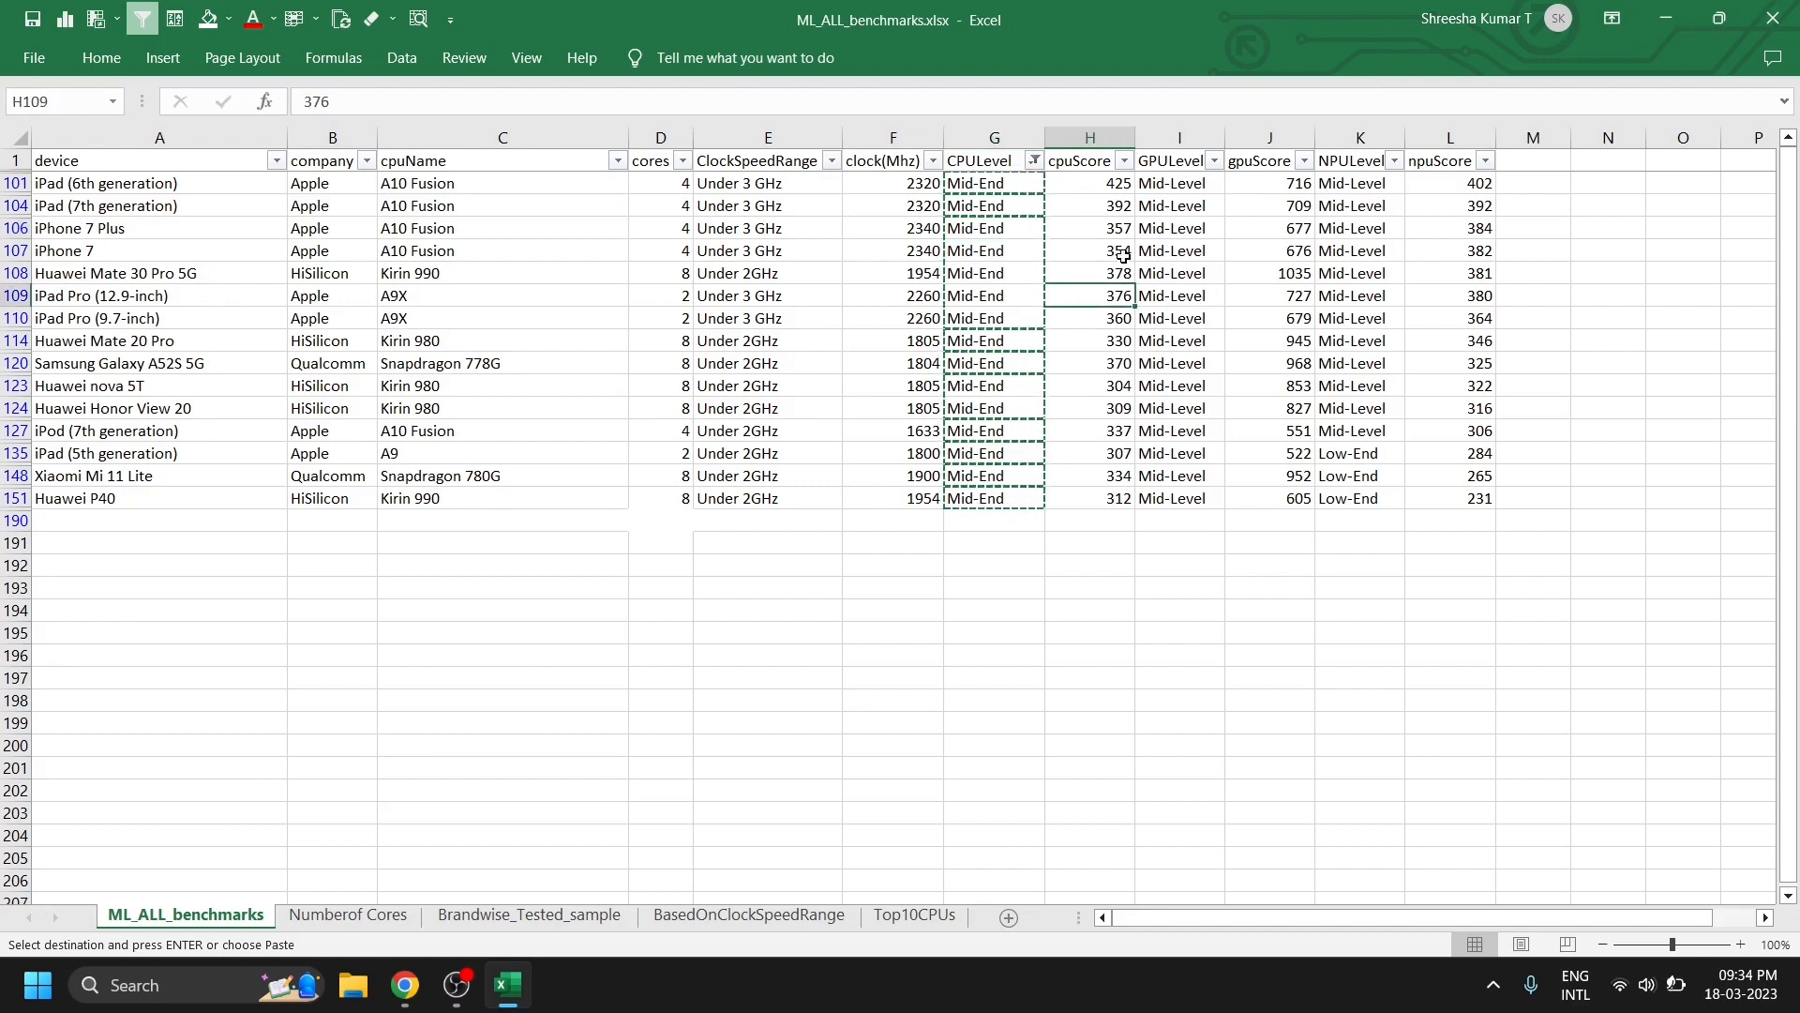
click(1037, 191)
key(Escape)
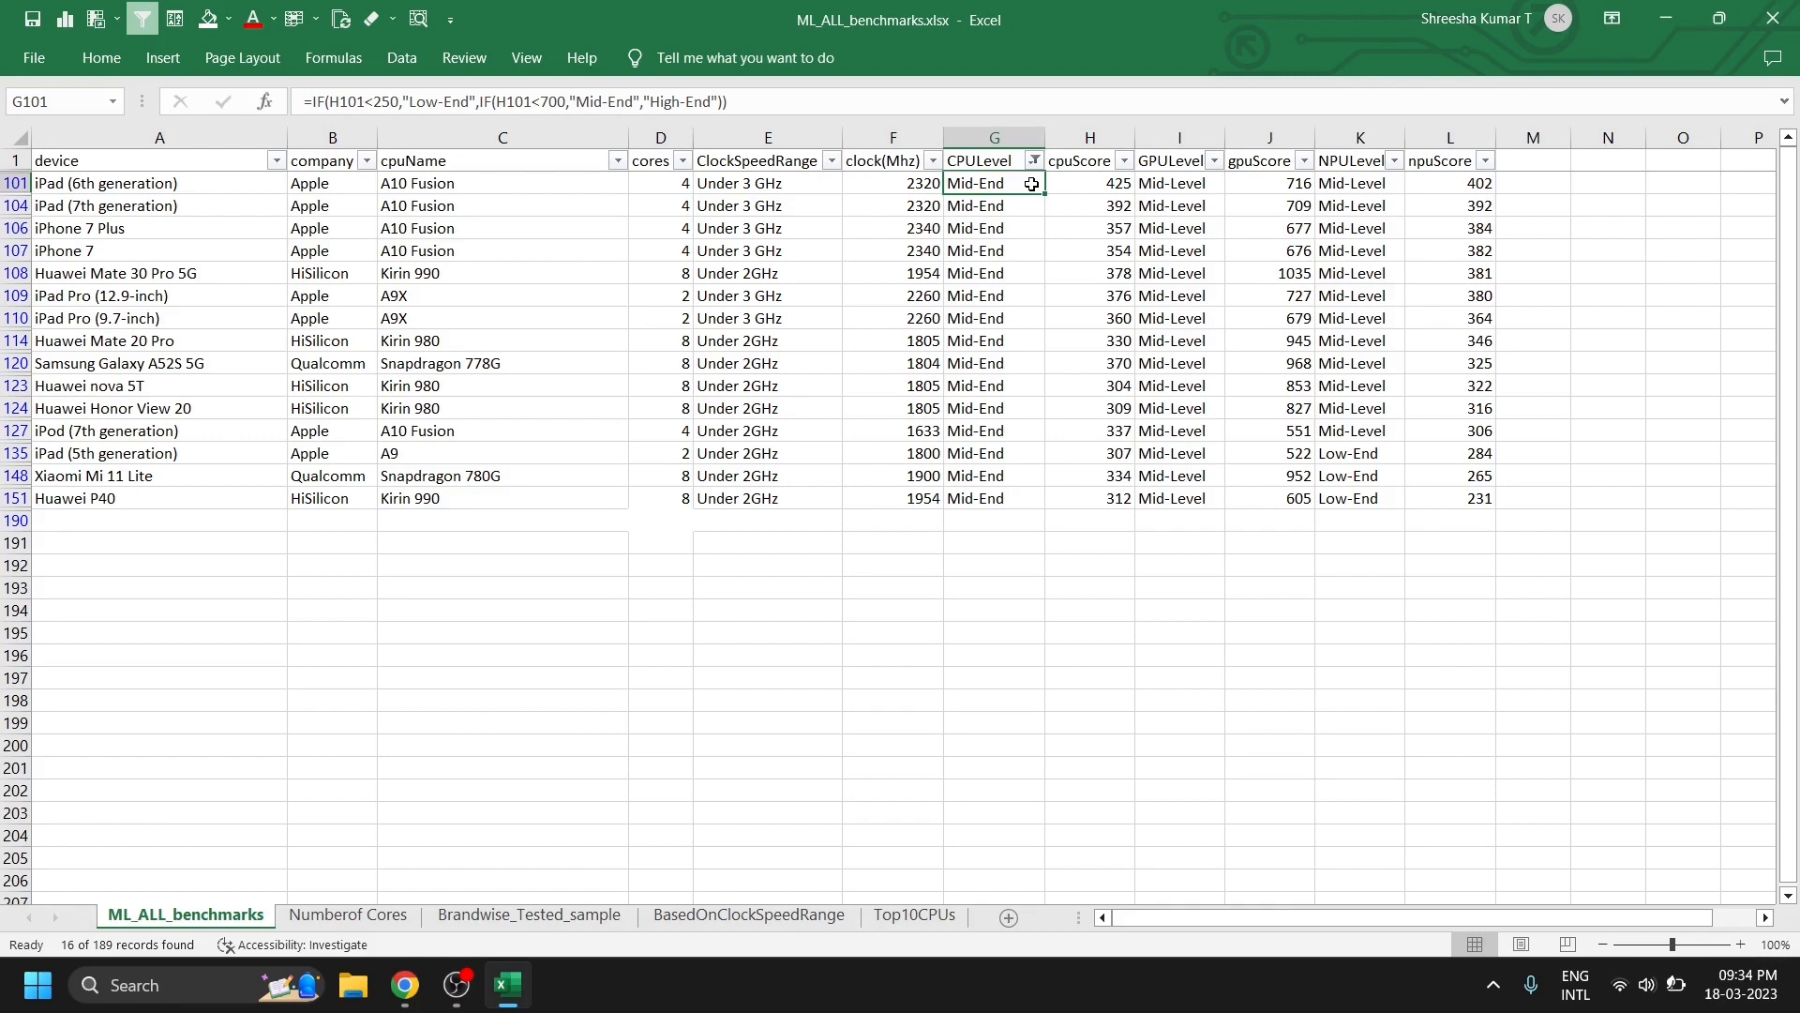
- Copy the G101 formula onto the filtered CPULevel cells G101 to G151, pasting as values only
key(ctrl+c)
drag(1013, 184, 1000, 491)
key(ctrl+v)
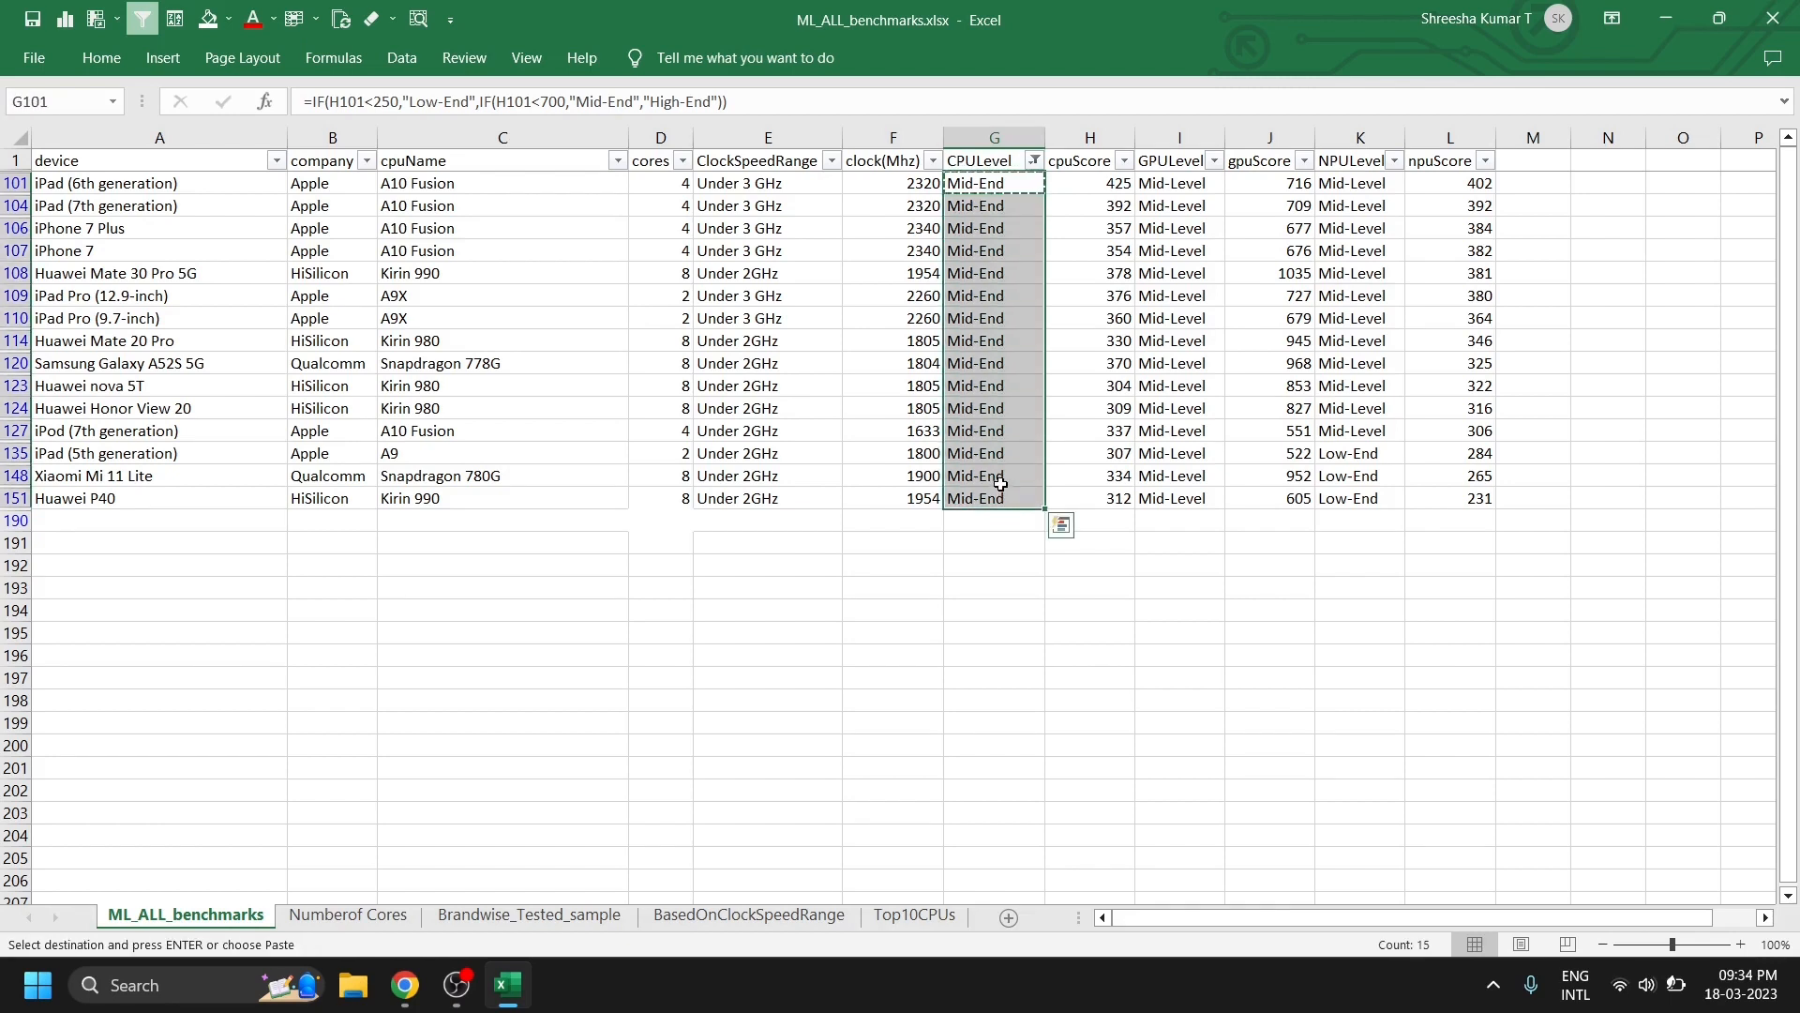
click(1086, 526)
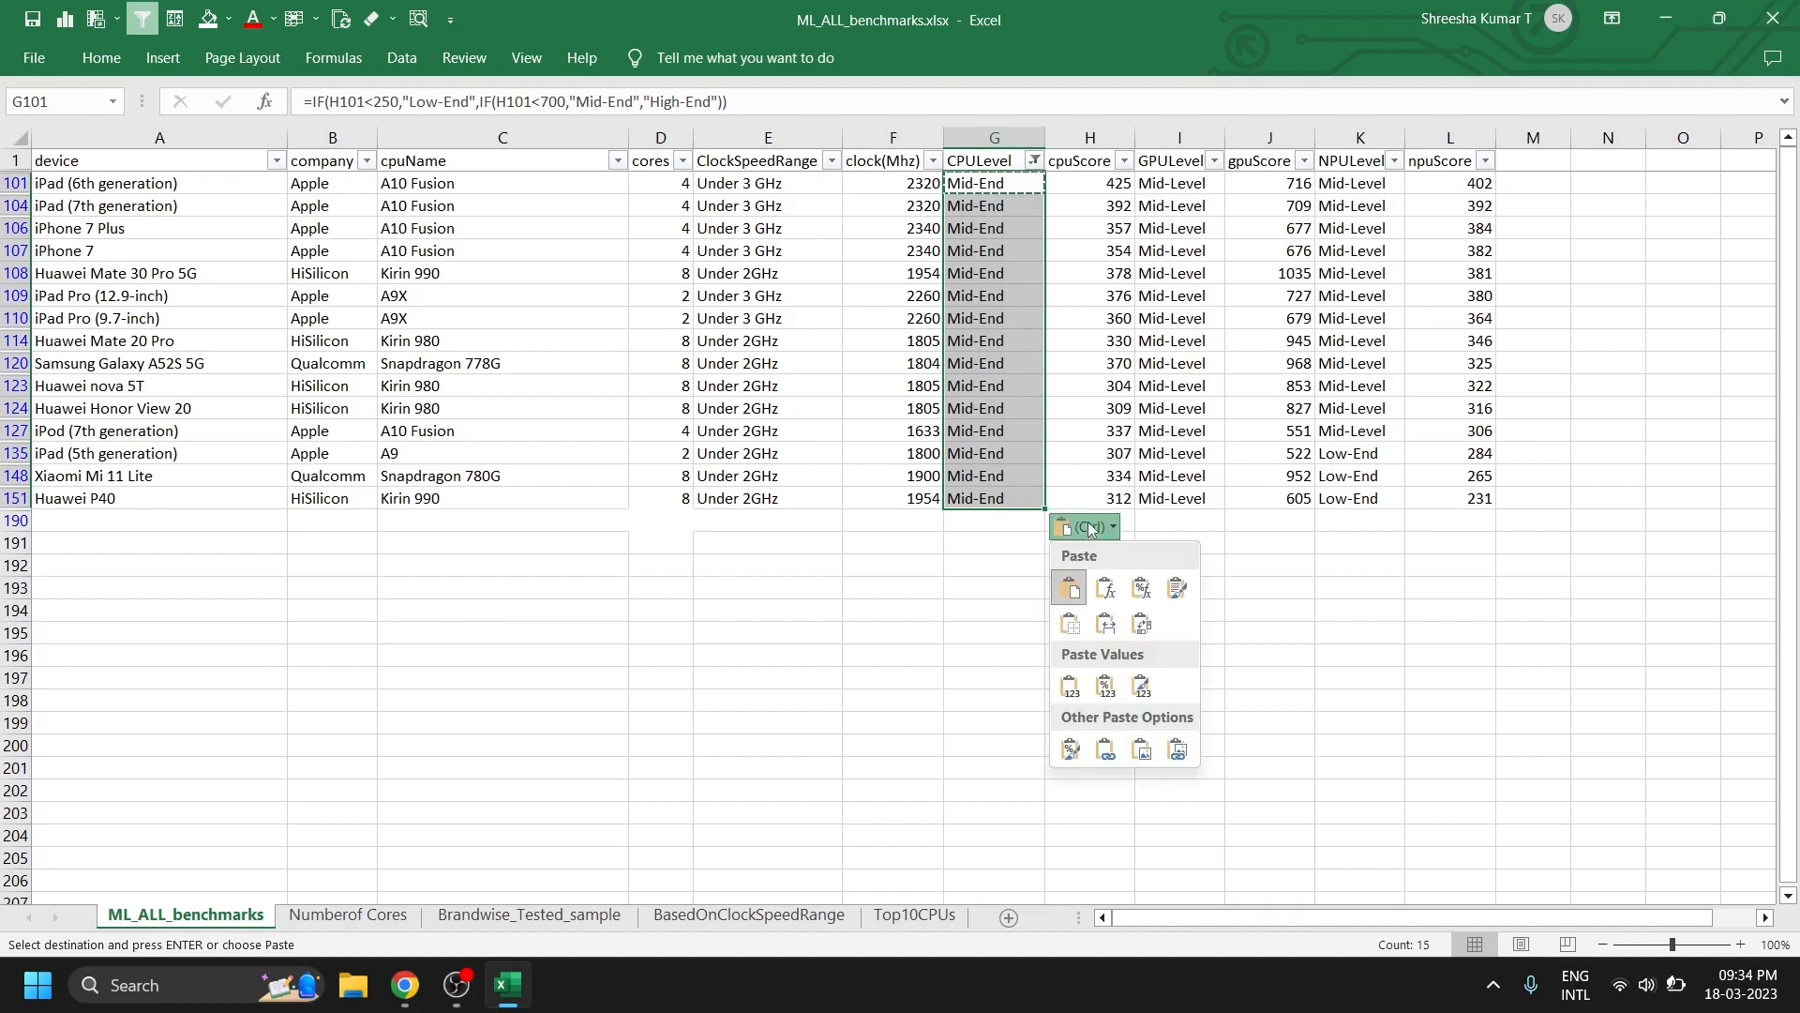
click(1070, 689)
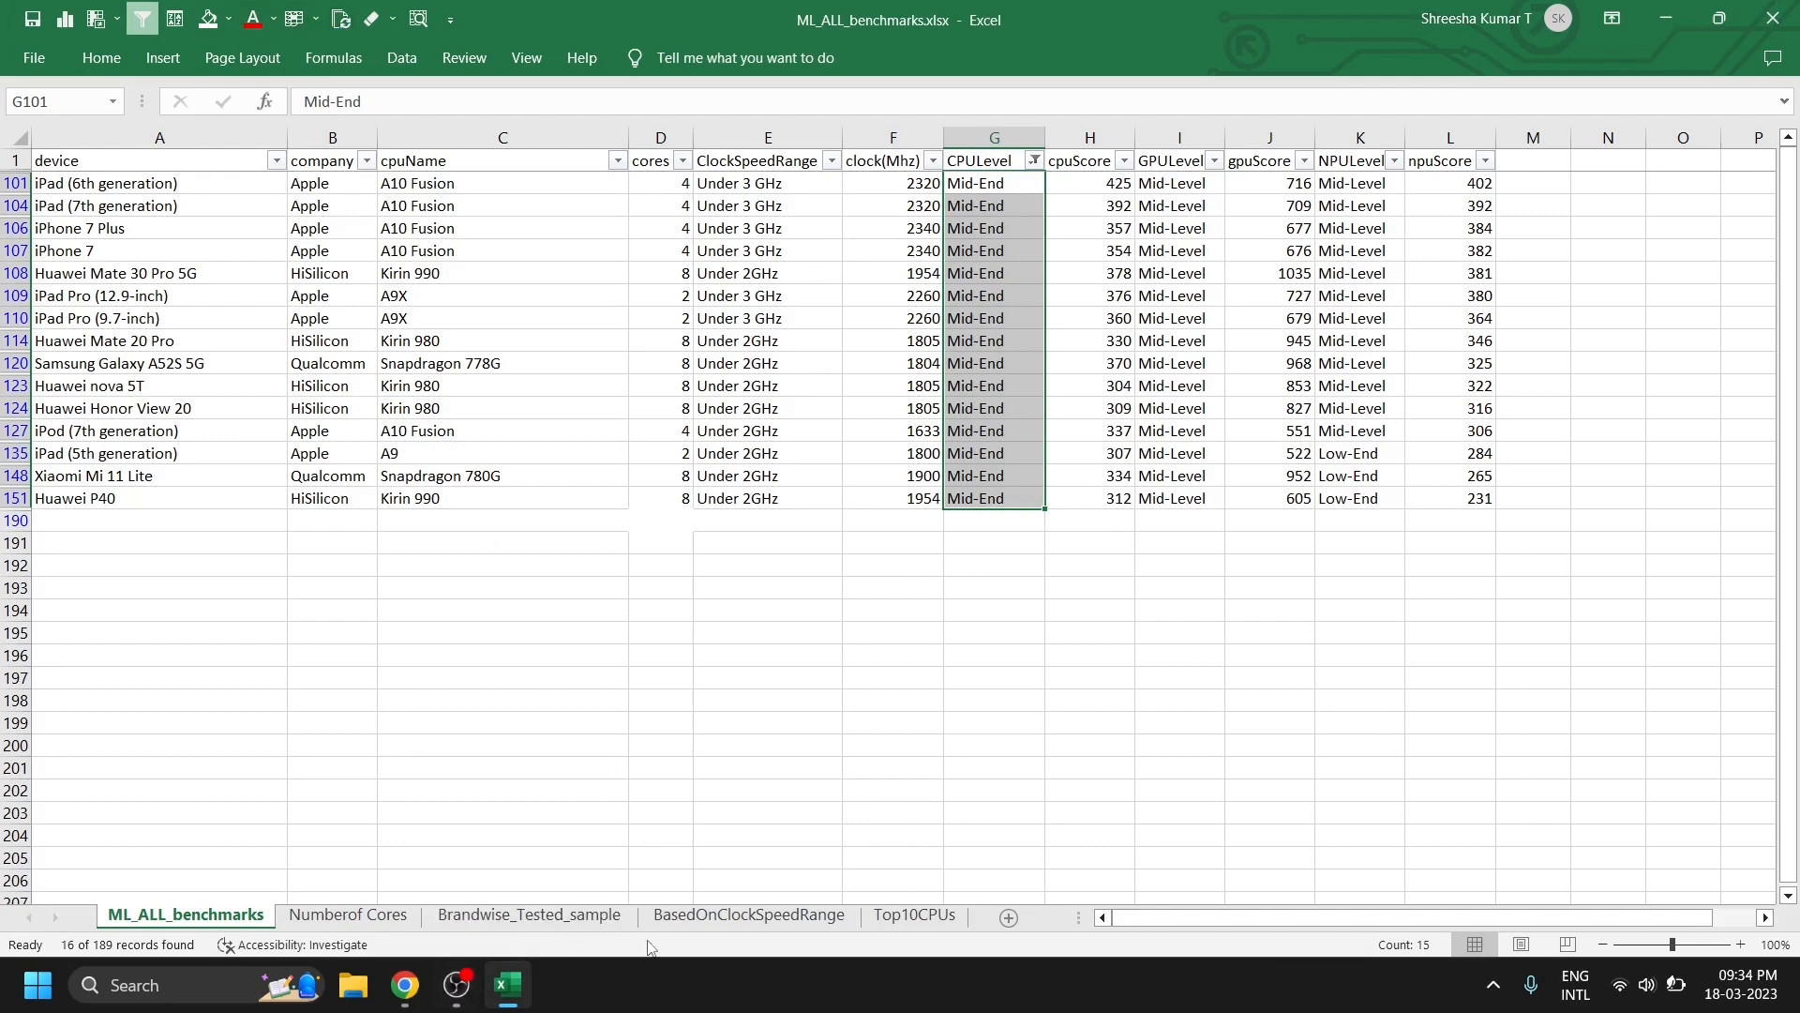
- Examine the CPU level column labels and the CPU name rows of the Top10CPUs pivot table
click(914, 915)
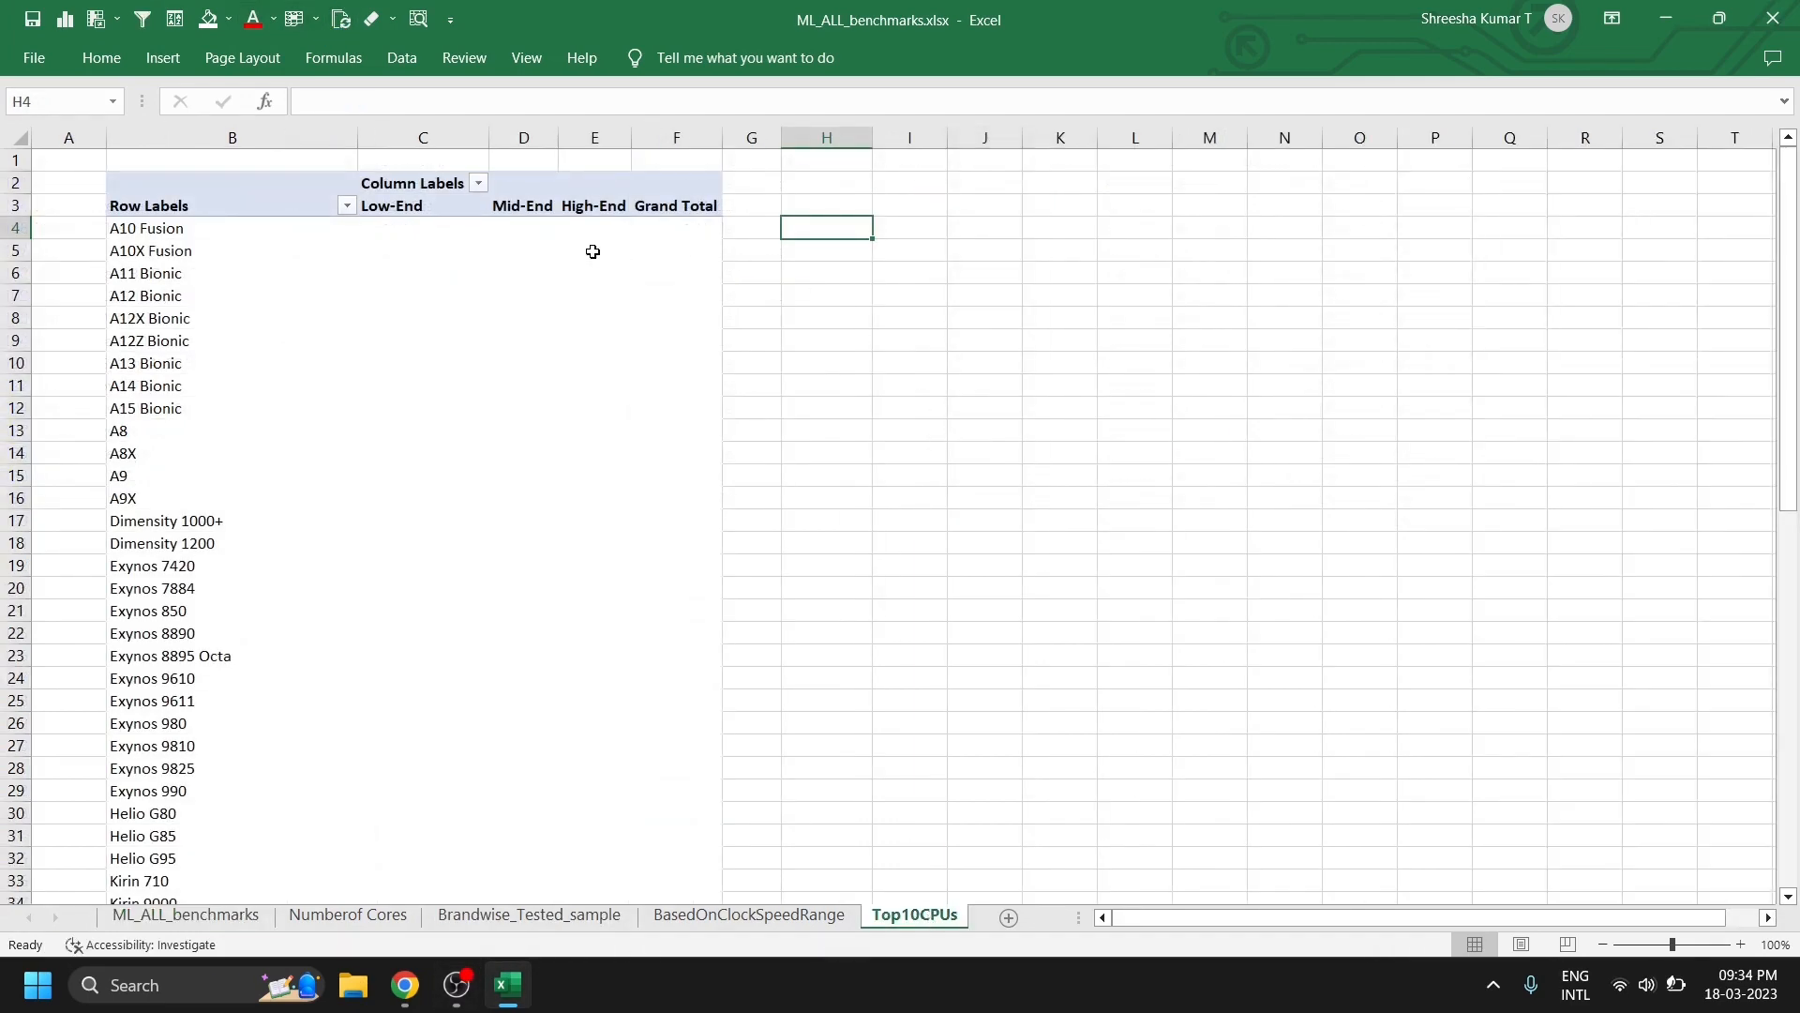
click(443, 203)
click(535, 209)
click(601, 209)
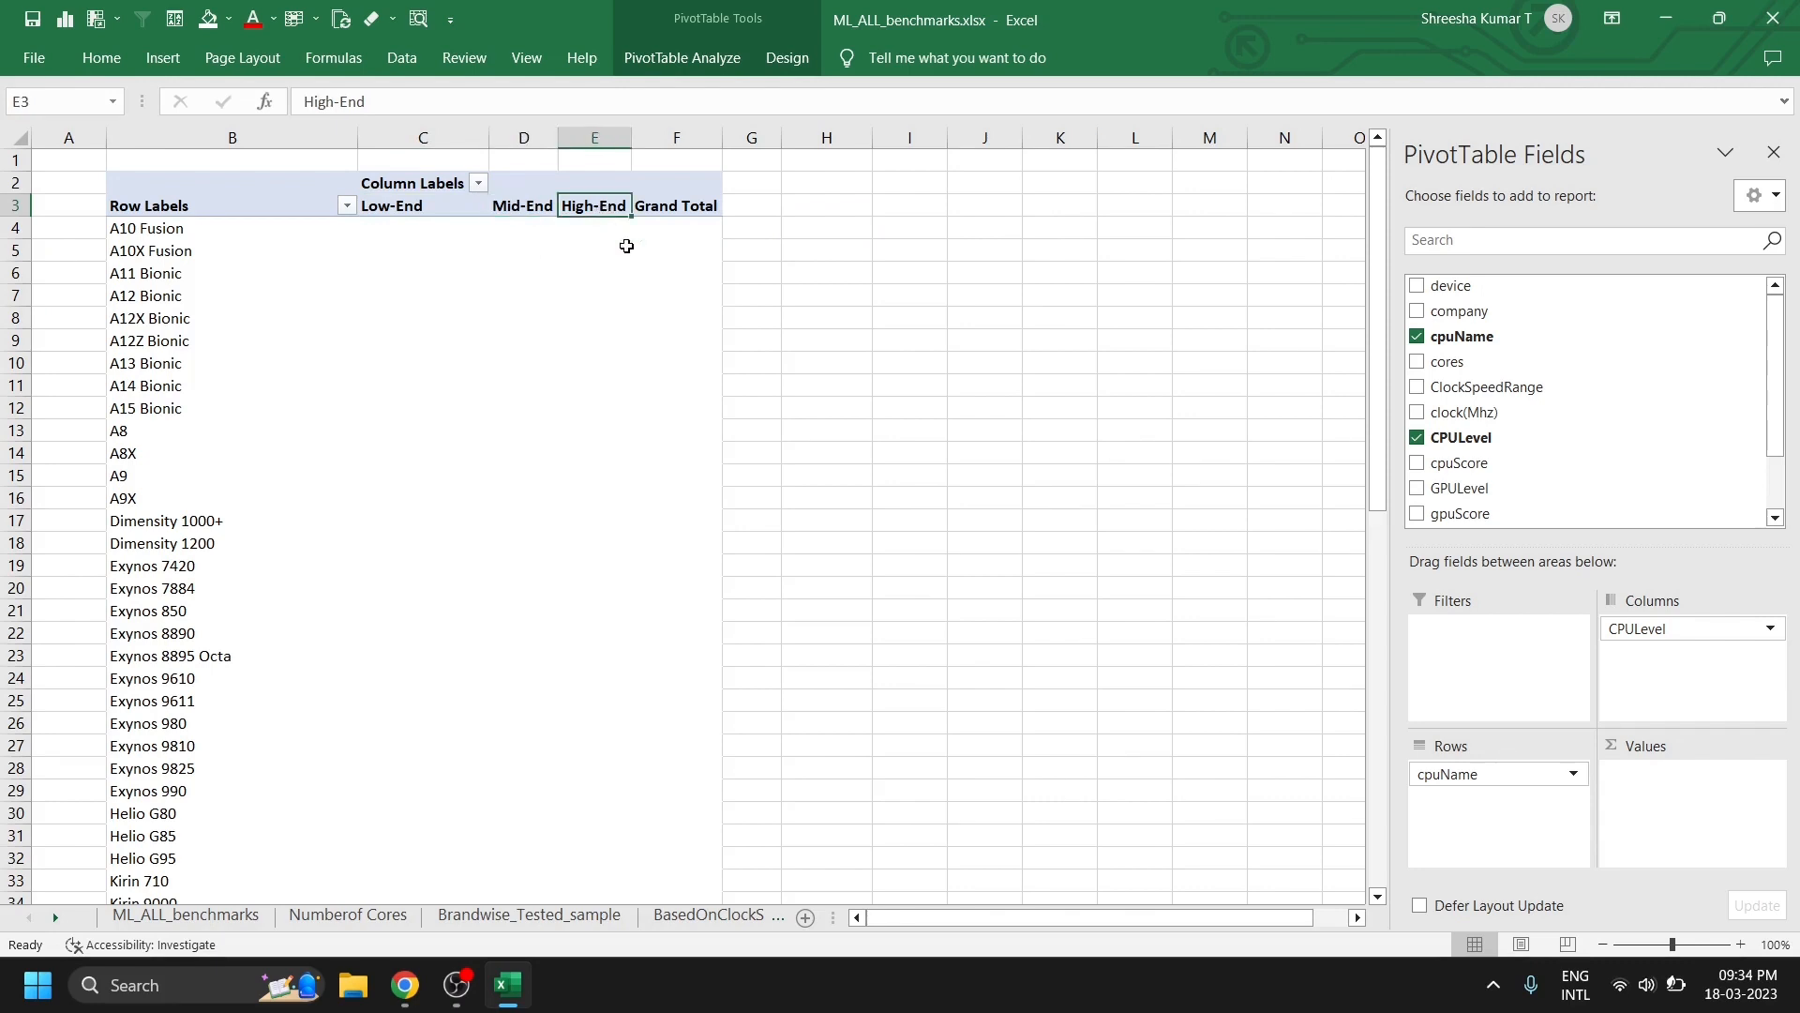
click(687, 204)
click(888, 361)
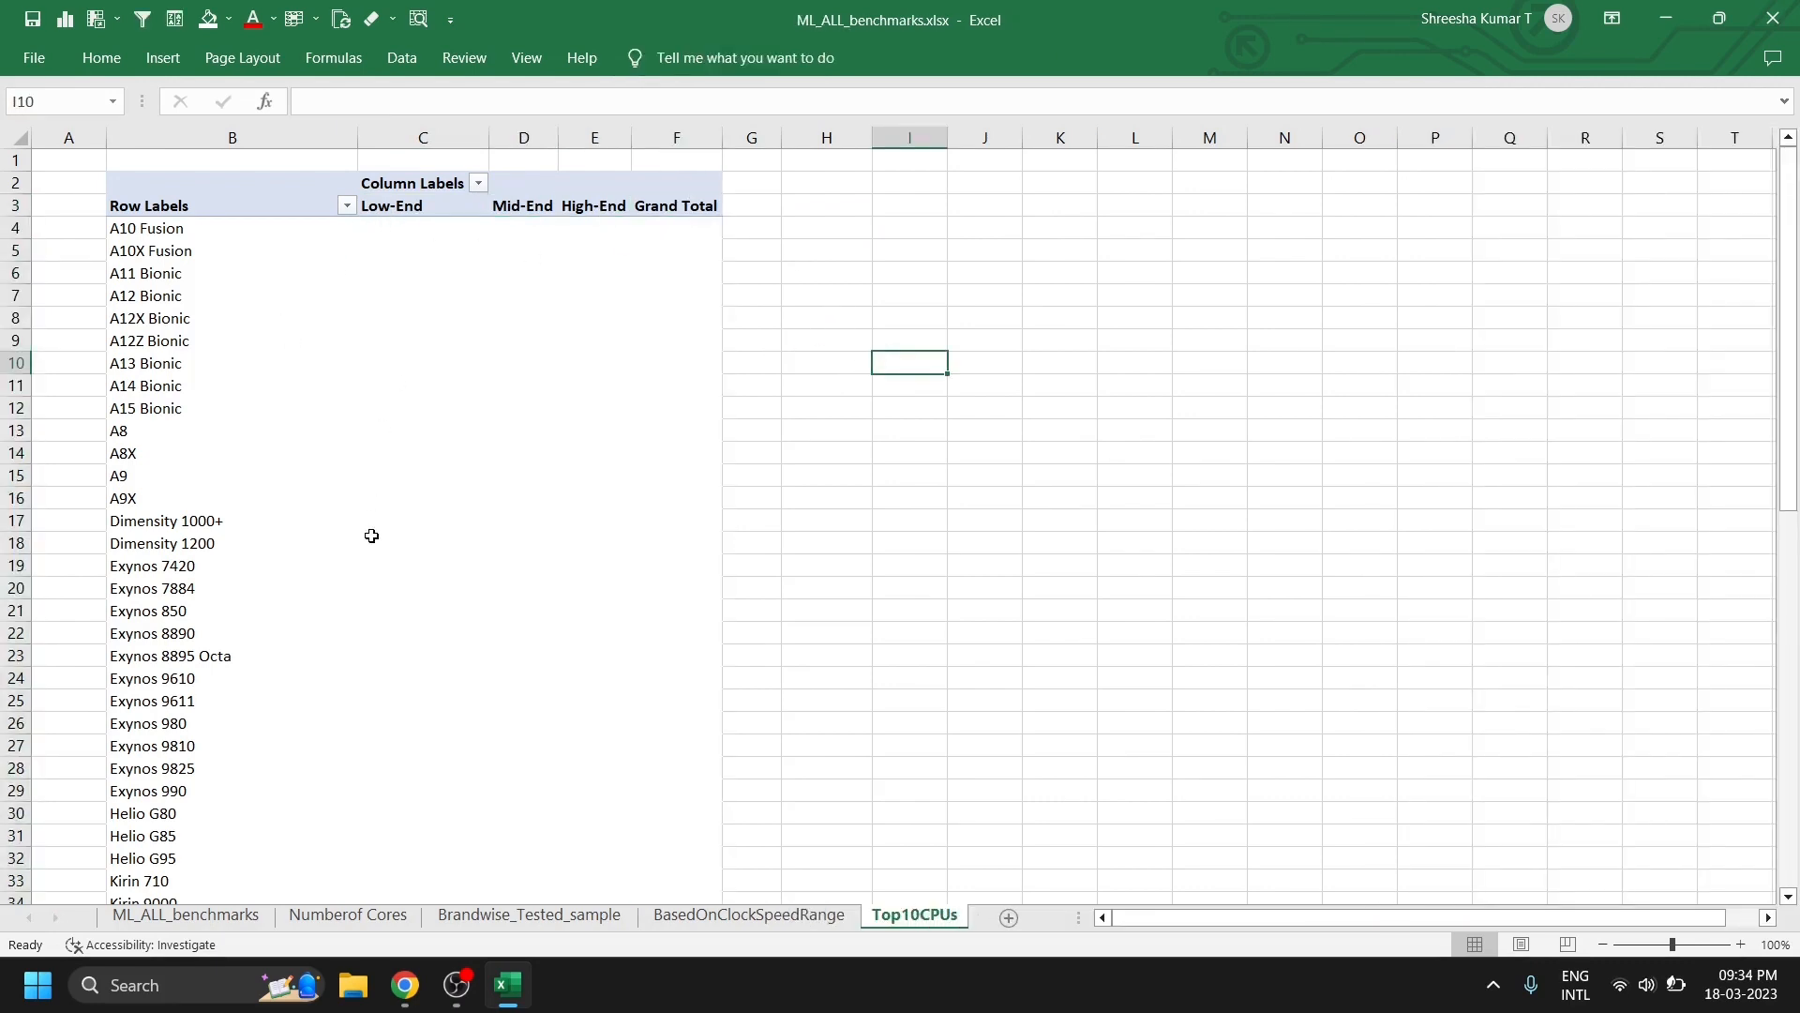
drag(371, 540, 375, 521)
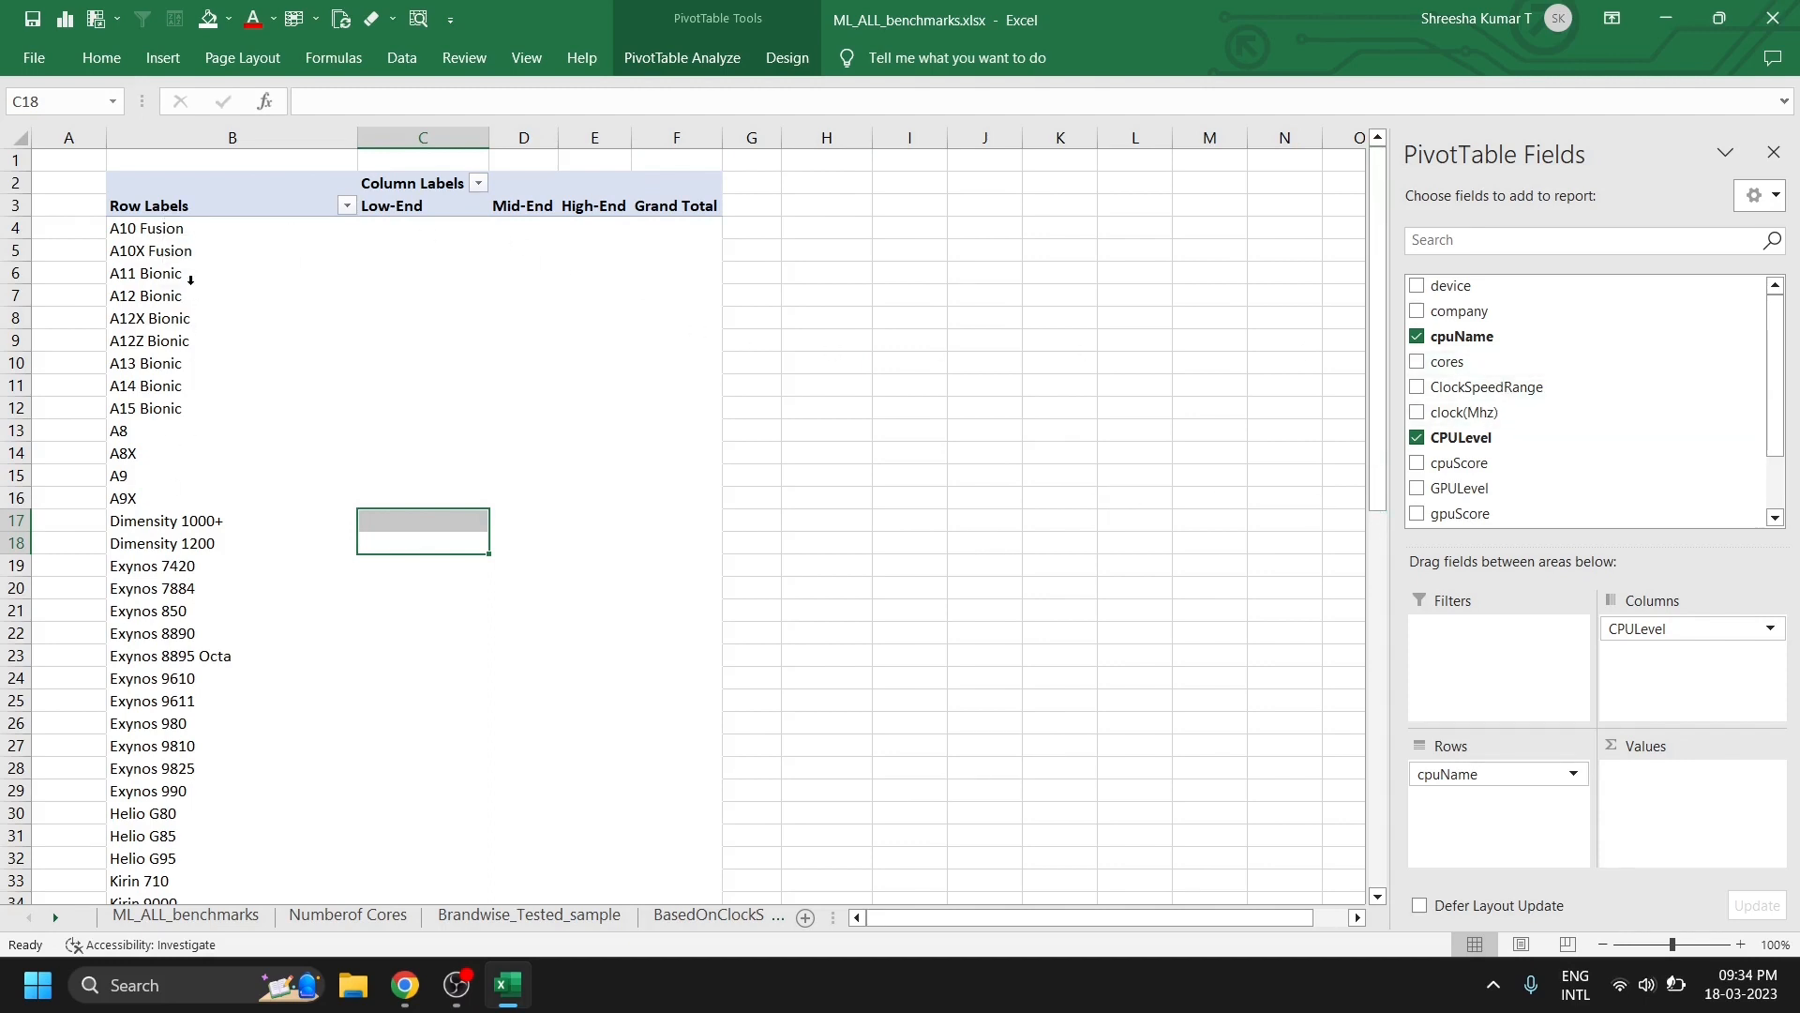
scroll(208, 735, down, 4)
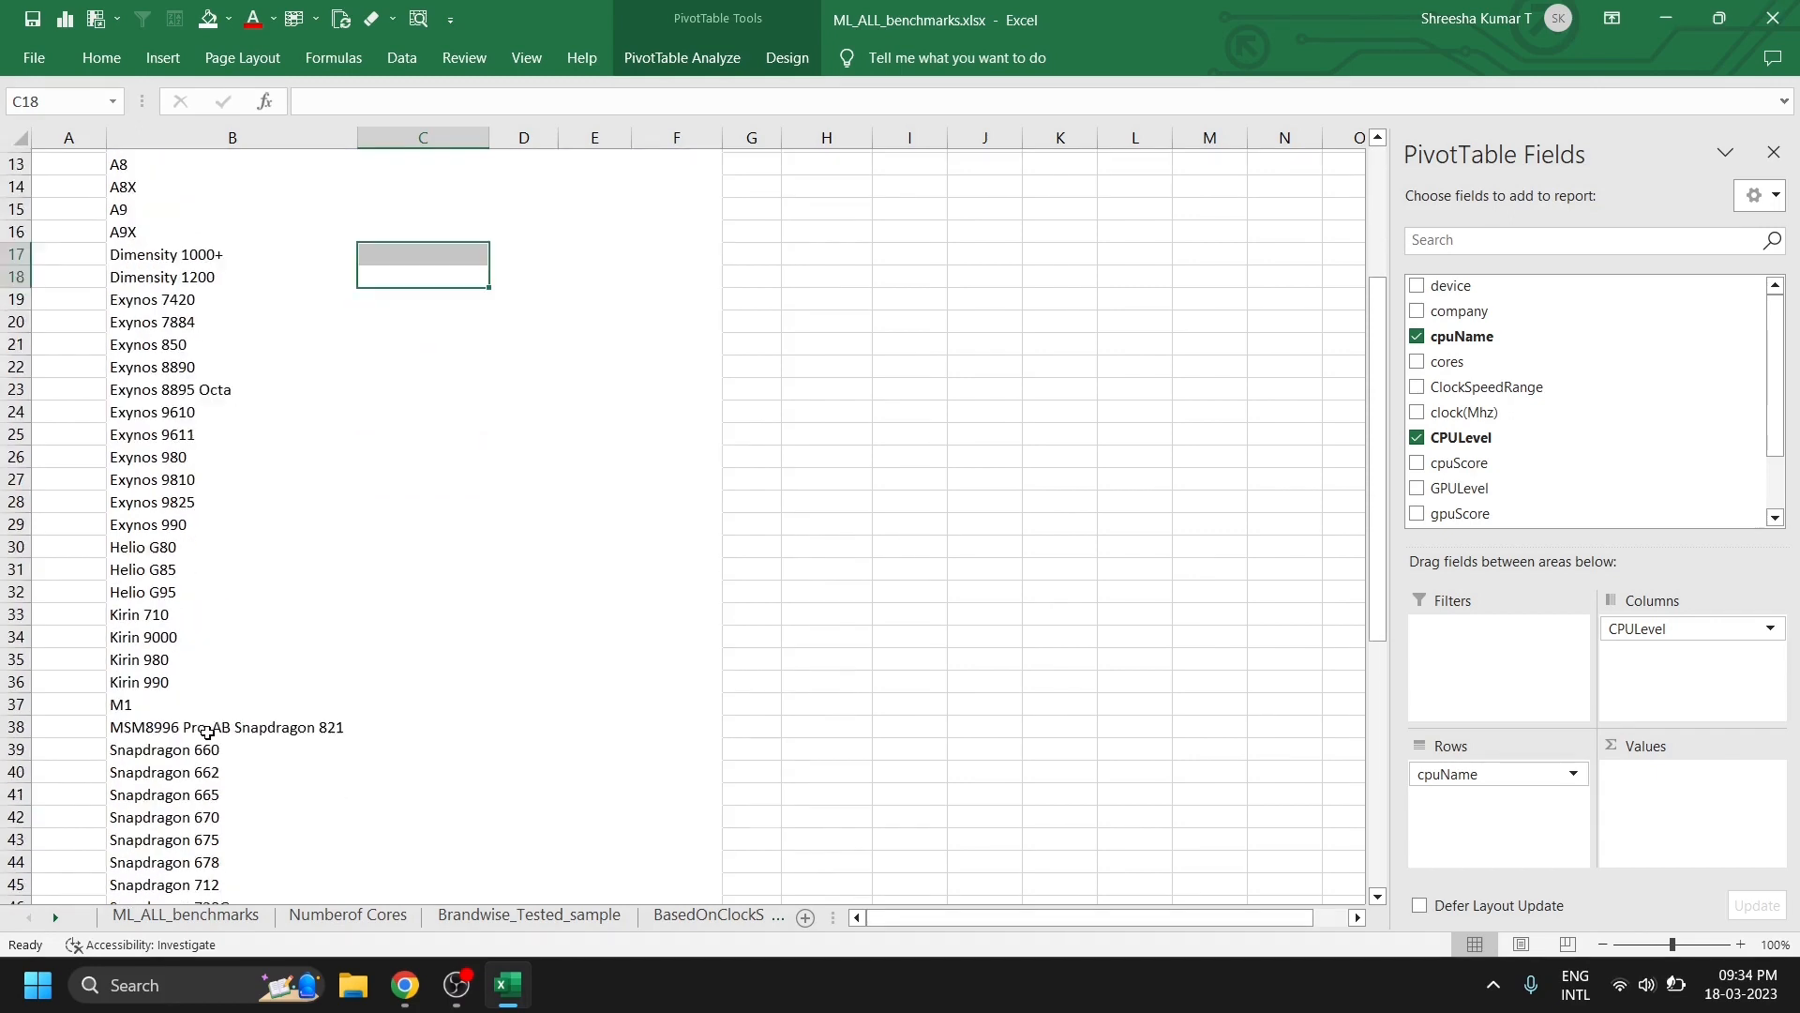
scroll(208, 736, up, 4)
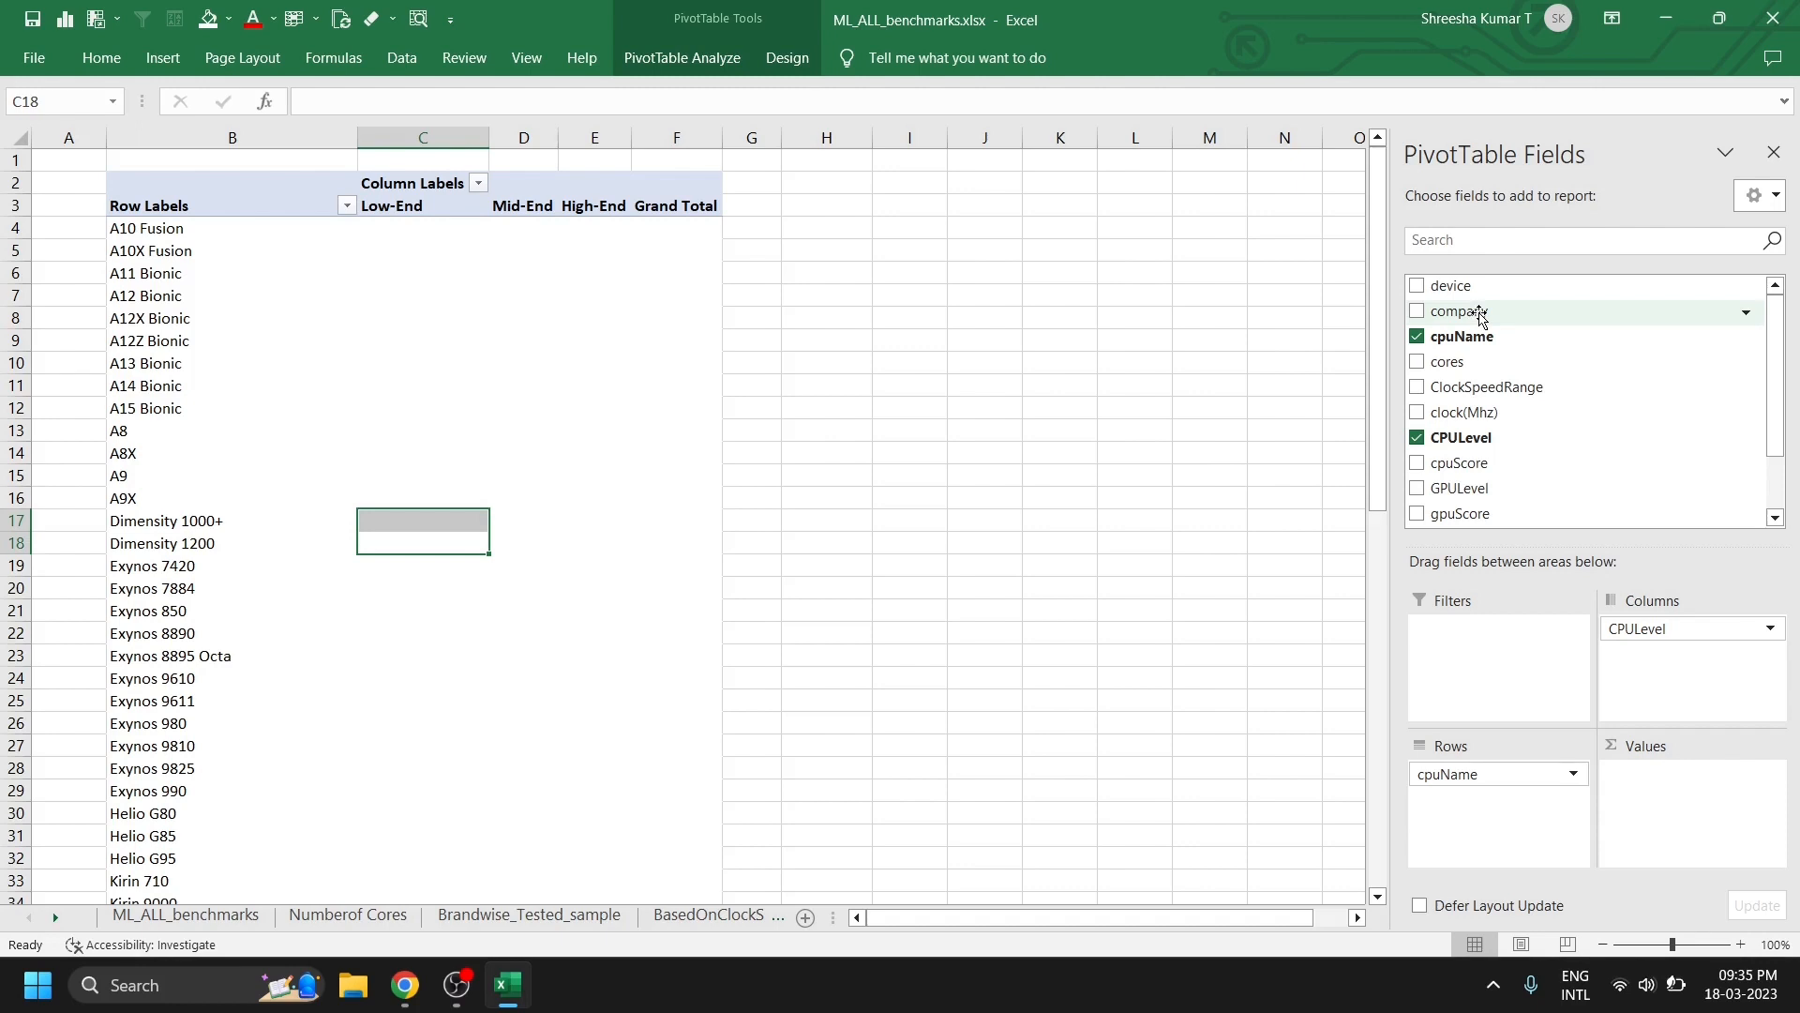
- Add a count of company to the pivot table's values and inspect the A10 Fusion row
drag(1485, 314, 1699, 812)
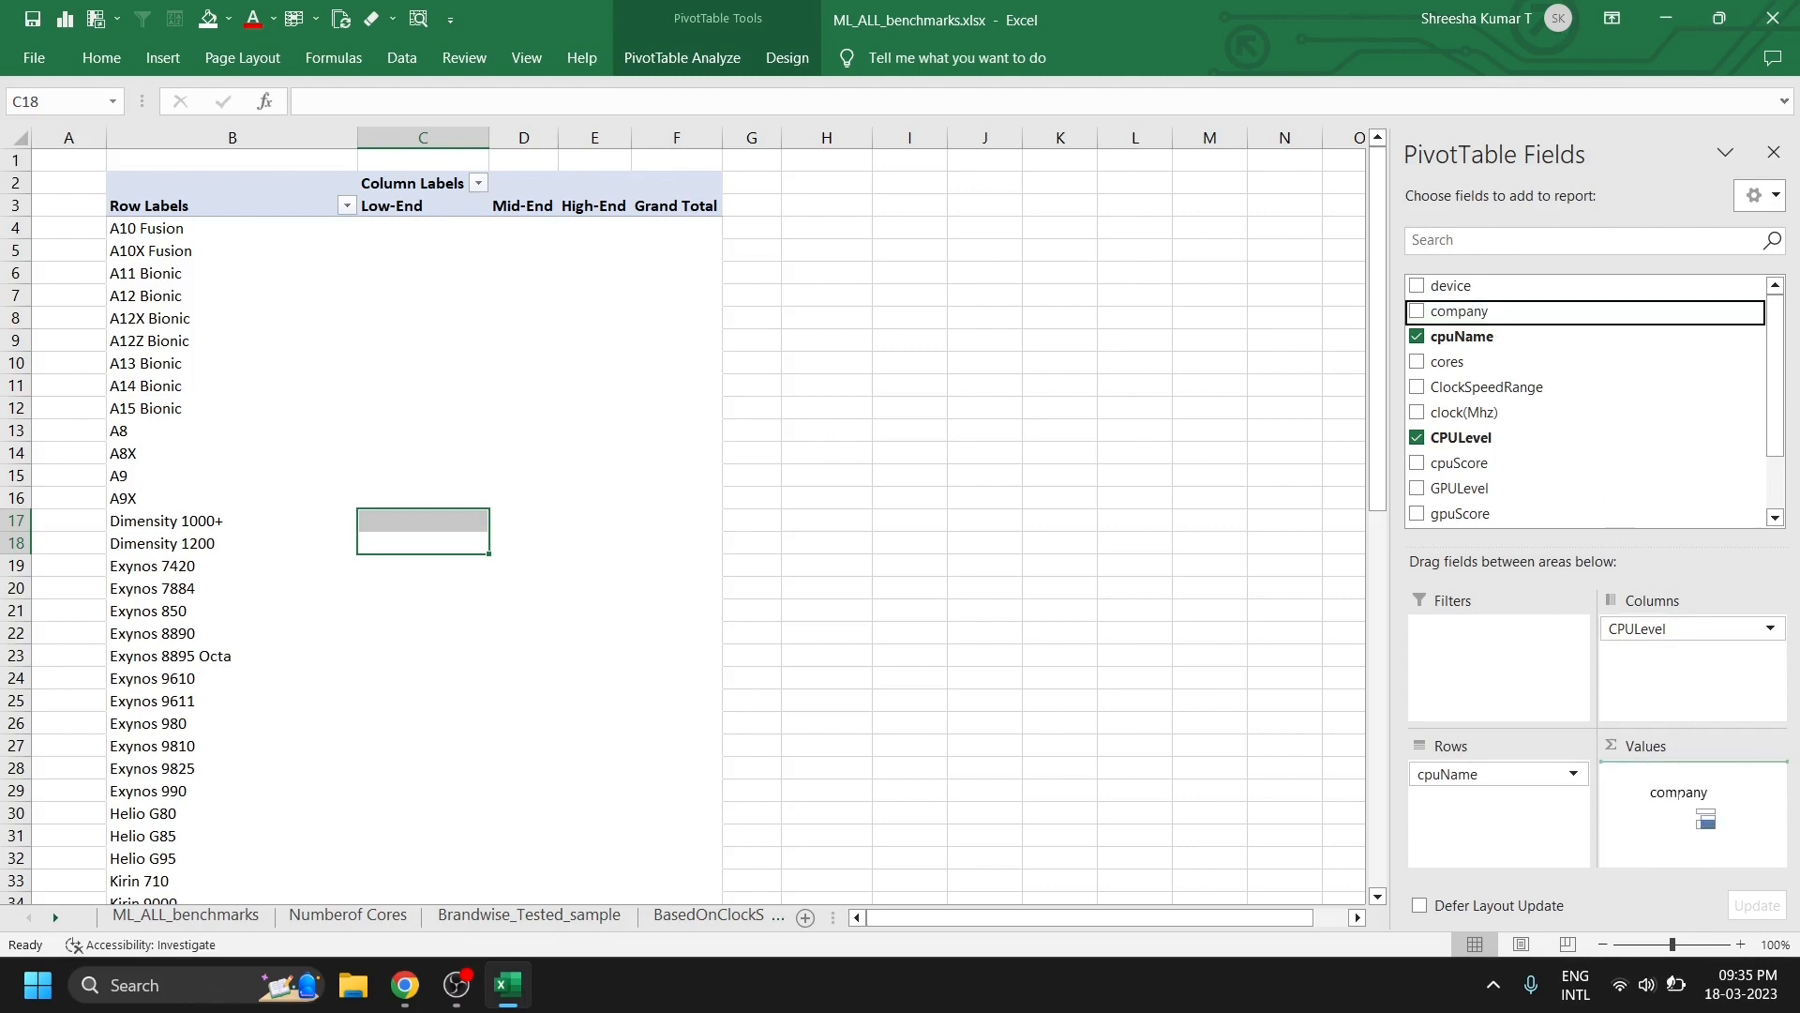
drag(1699, 812, 1701, 808)
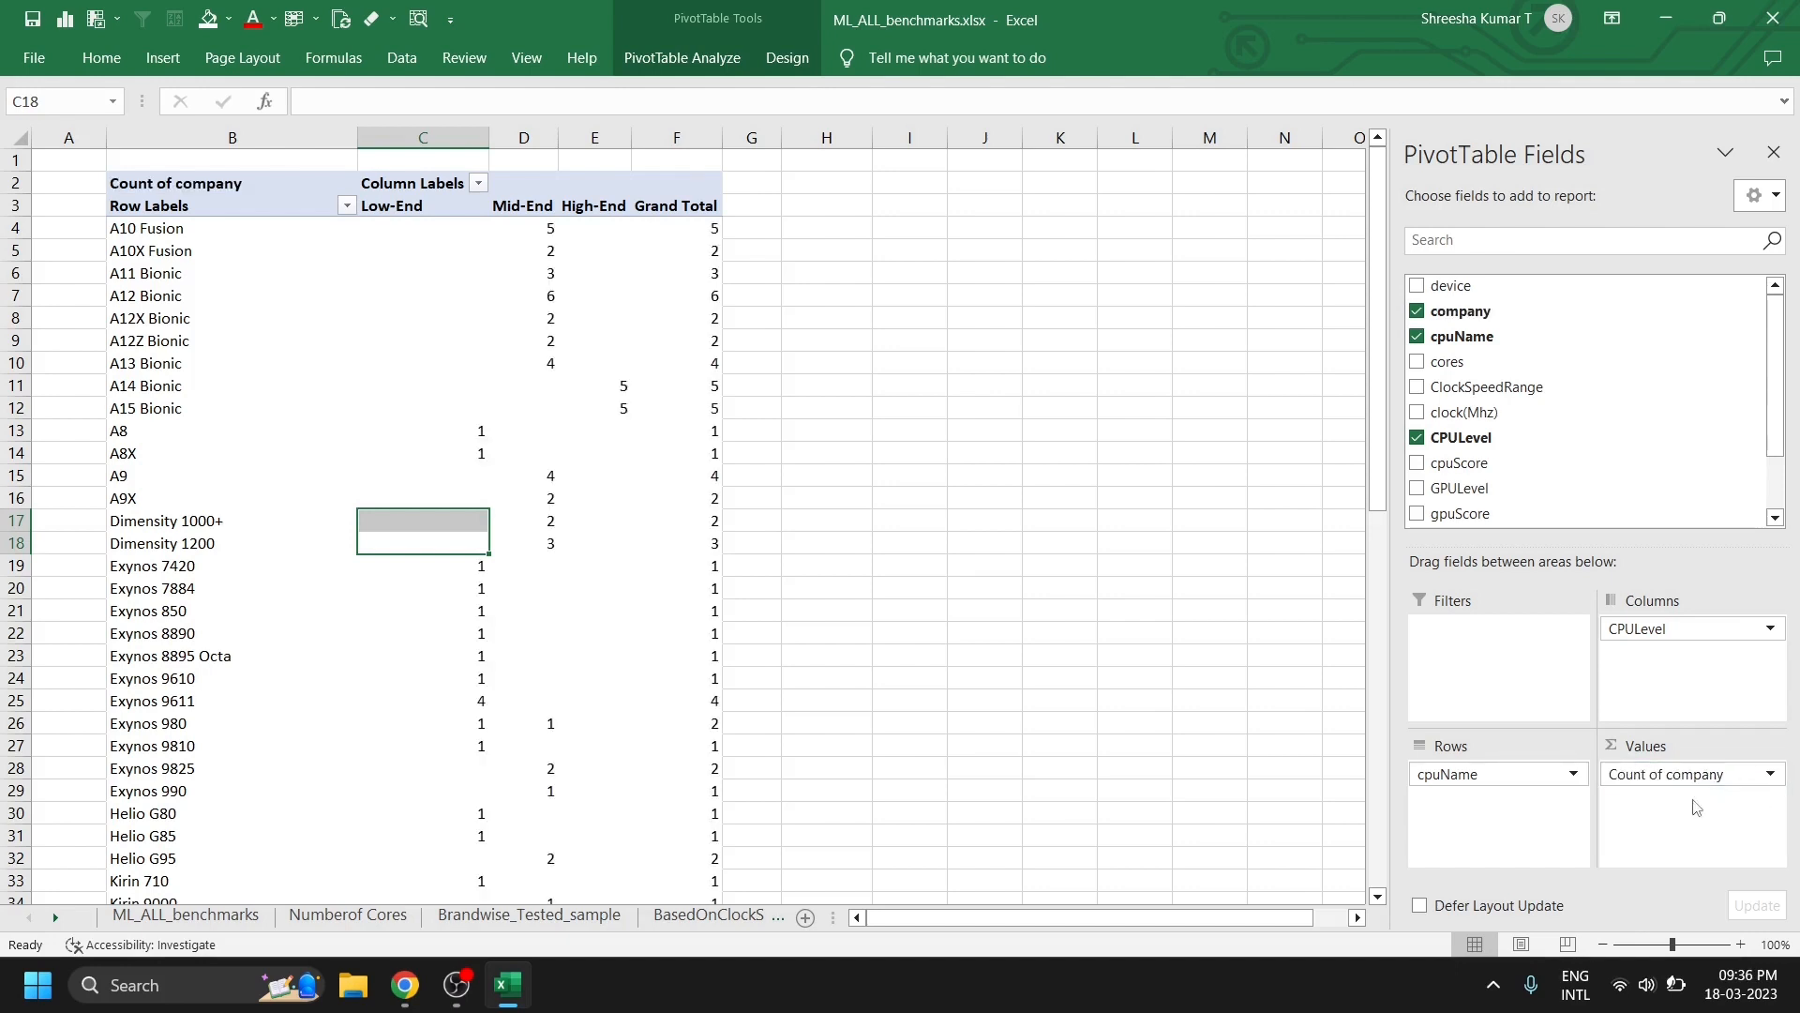
click(174, 230)
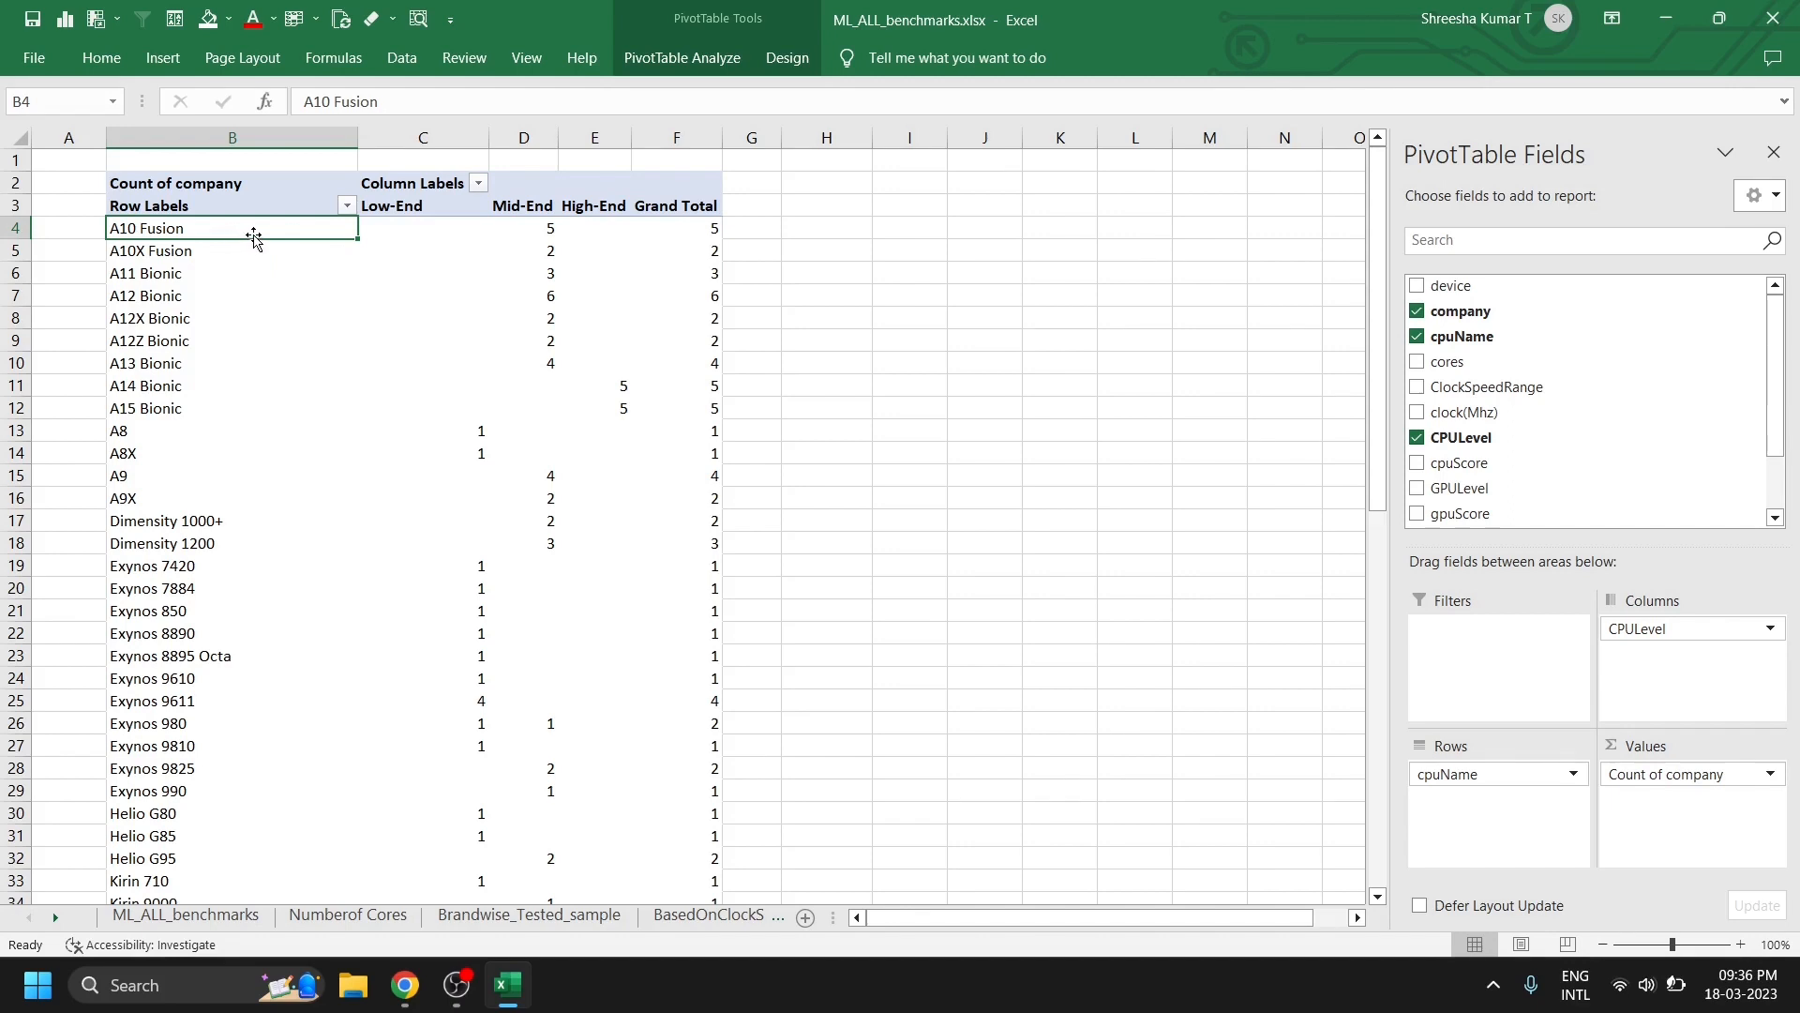
click(540, 229)
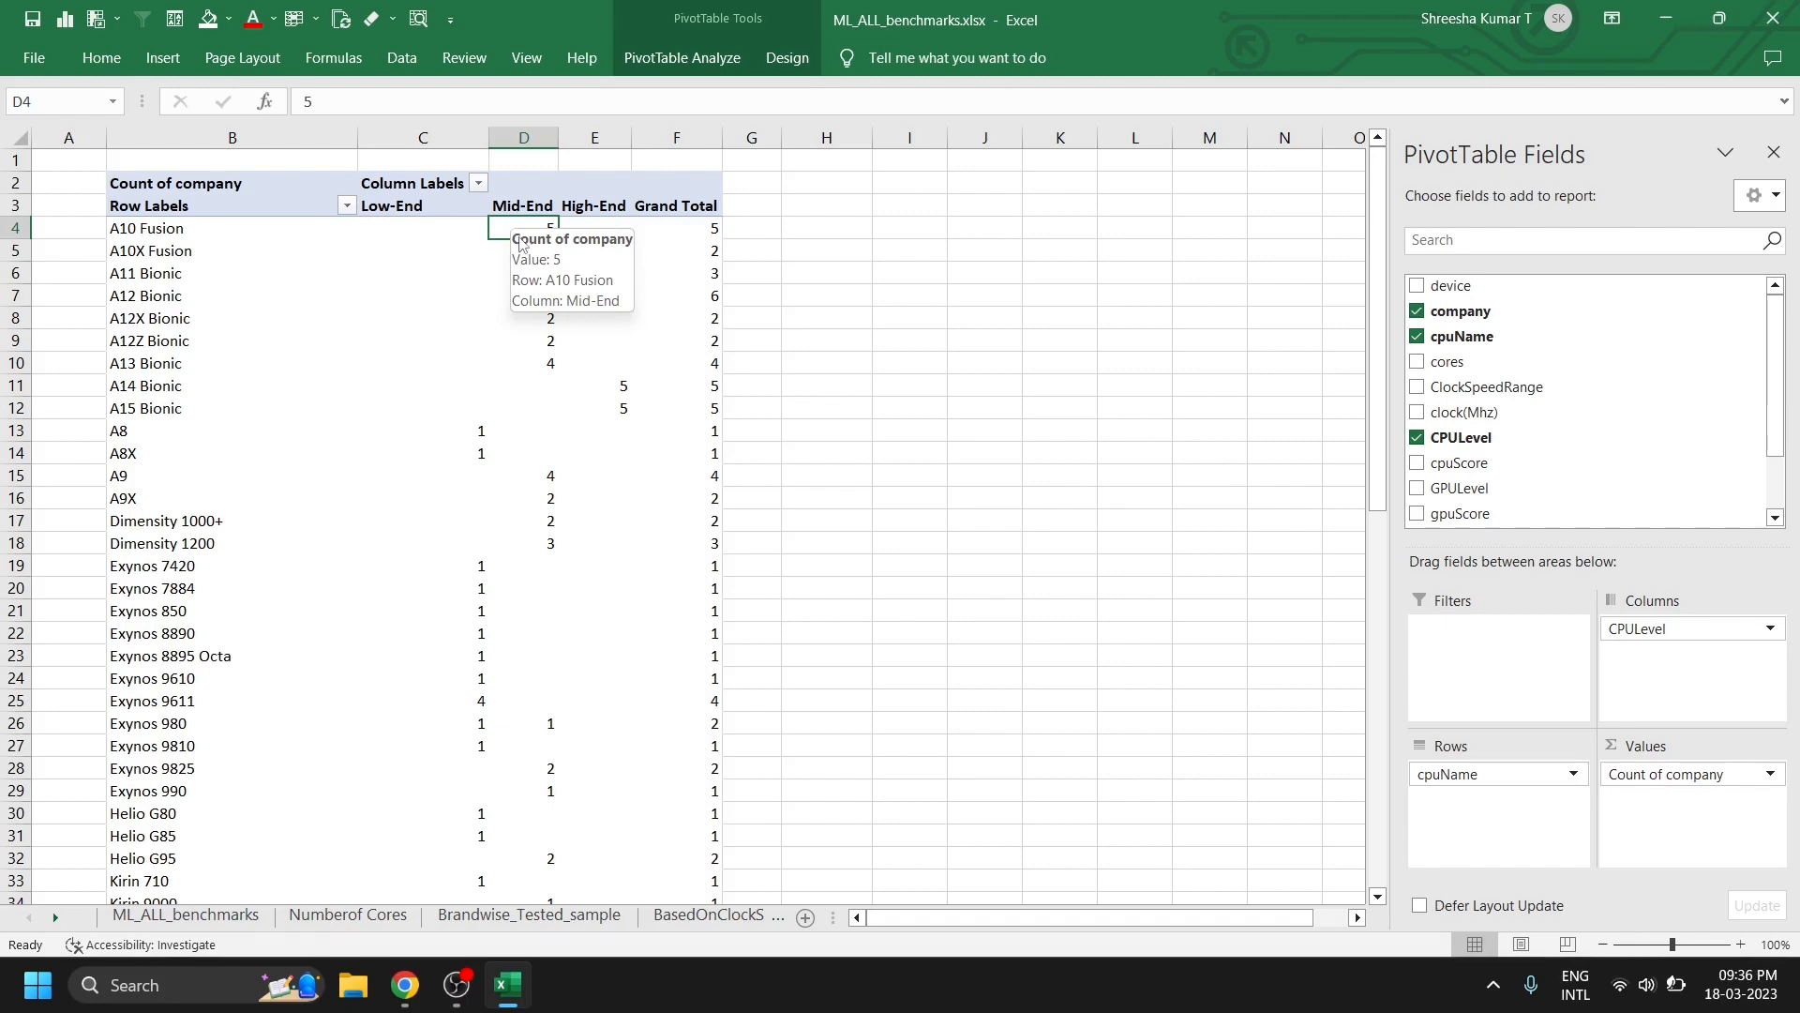
- Examine the Low-End and Mid-End company counts for Snapdragon 670 in the pivot table
scroll(188, 612, down, 7)
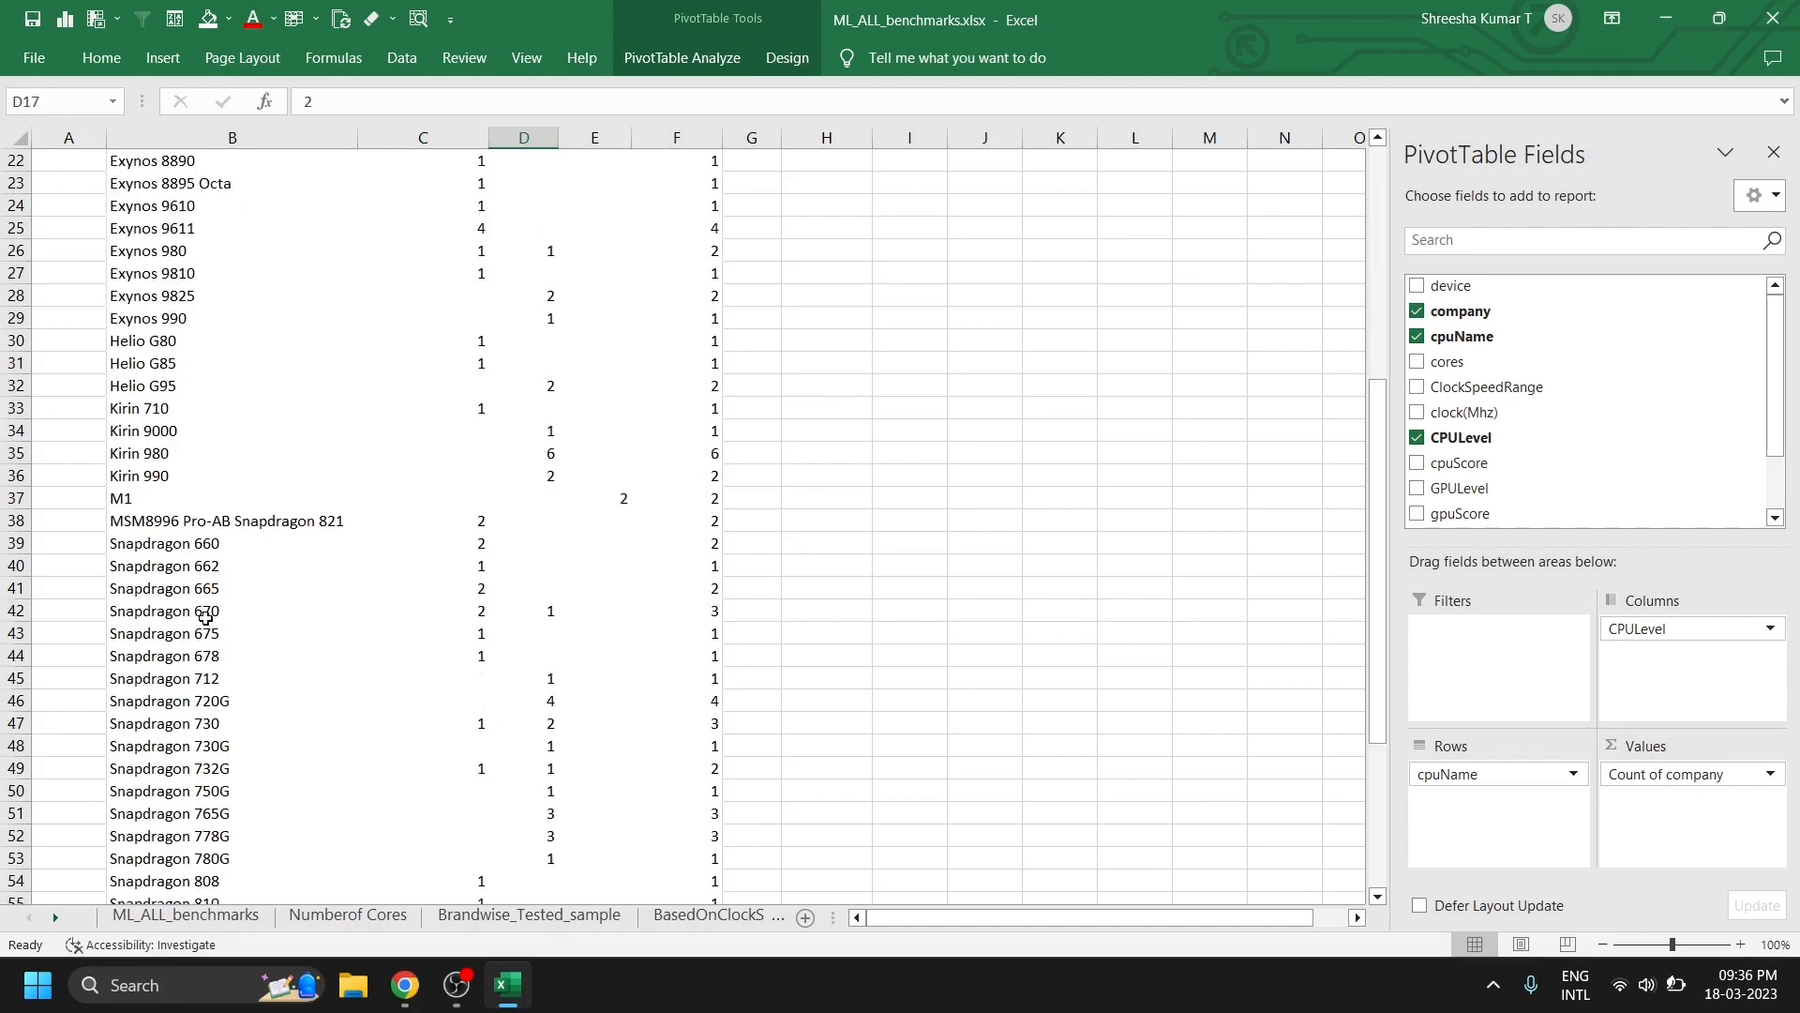
click(195, 611)
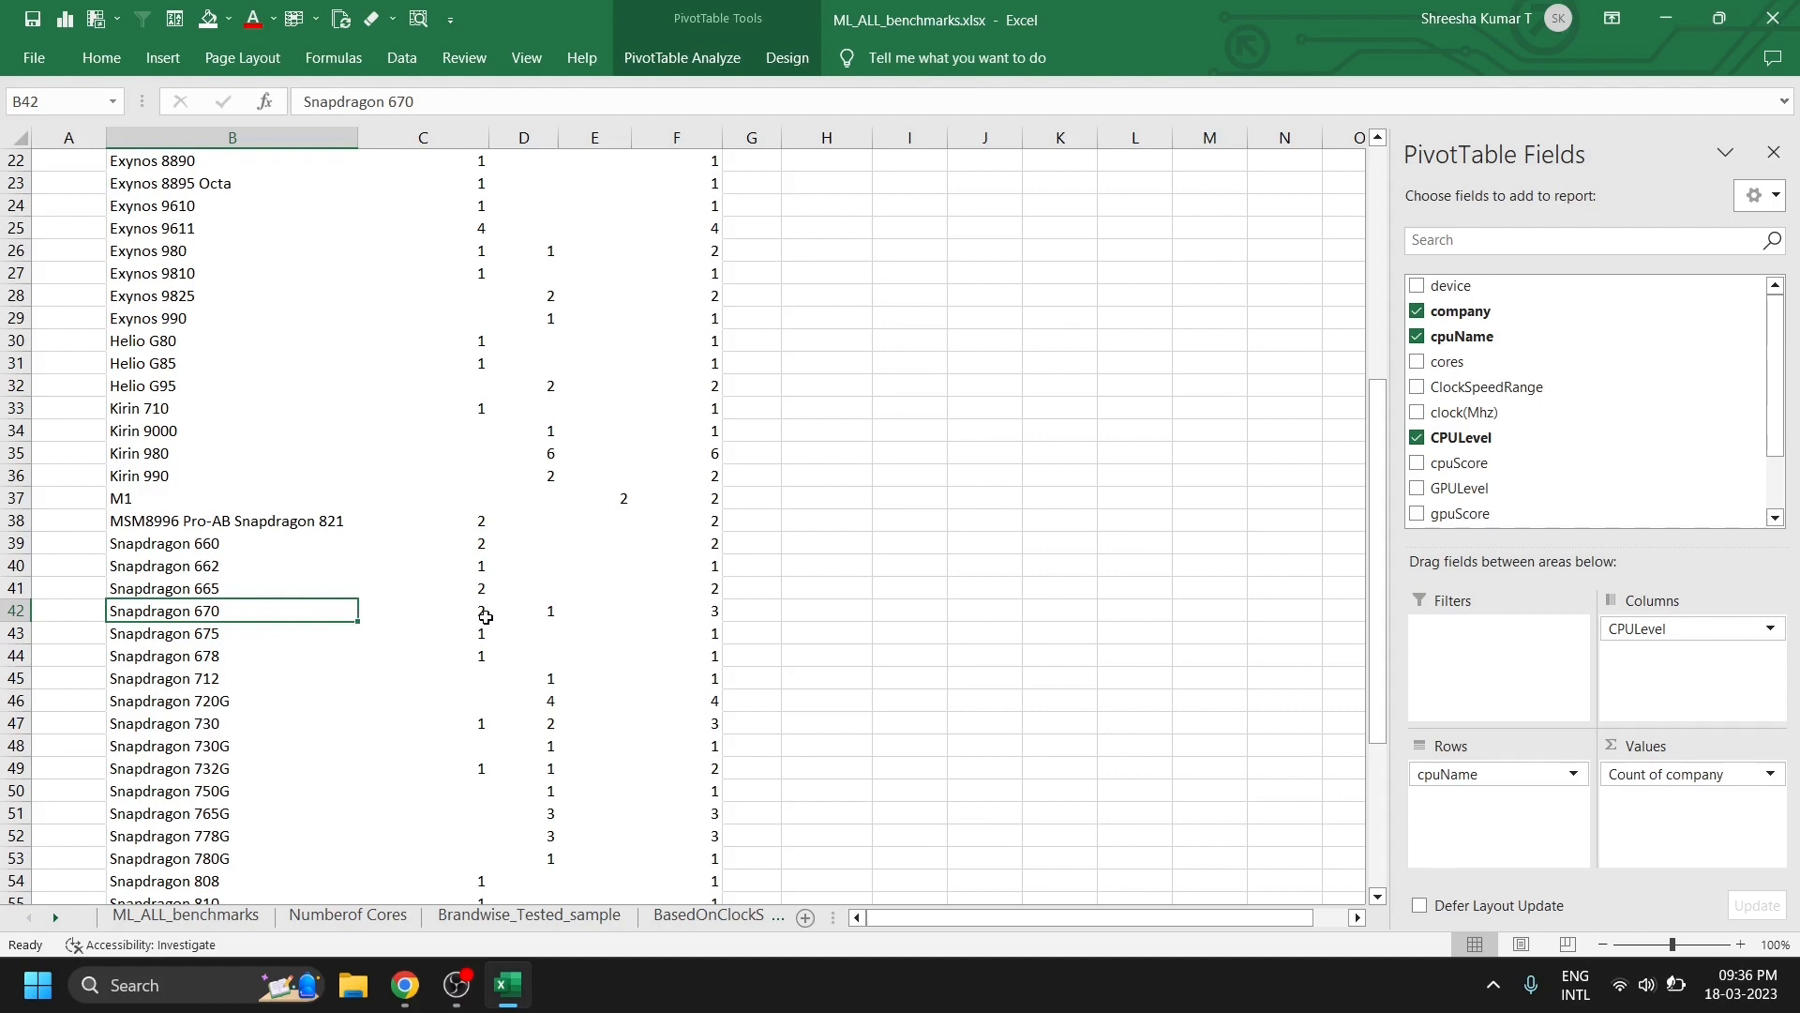
click(486, 616)
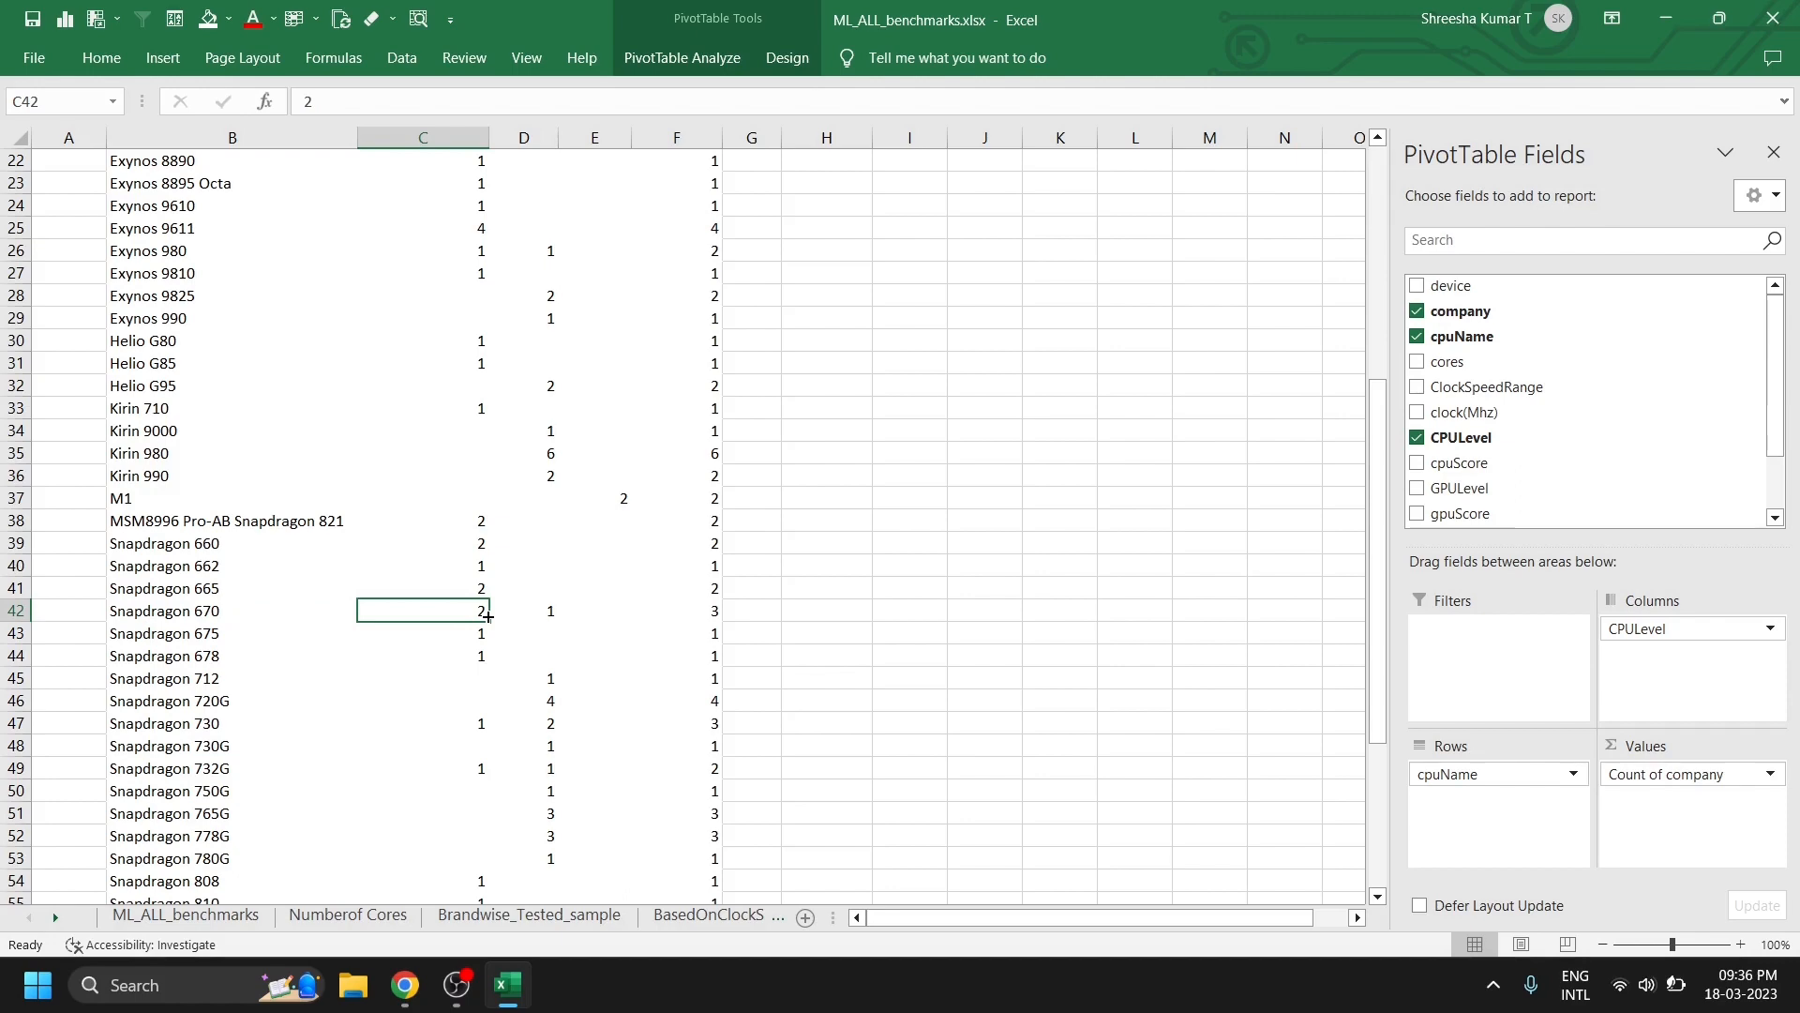
scroll(491, 507, up, 7)
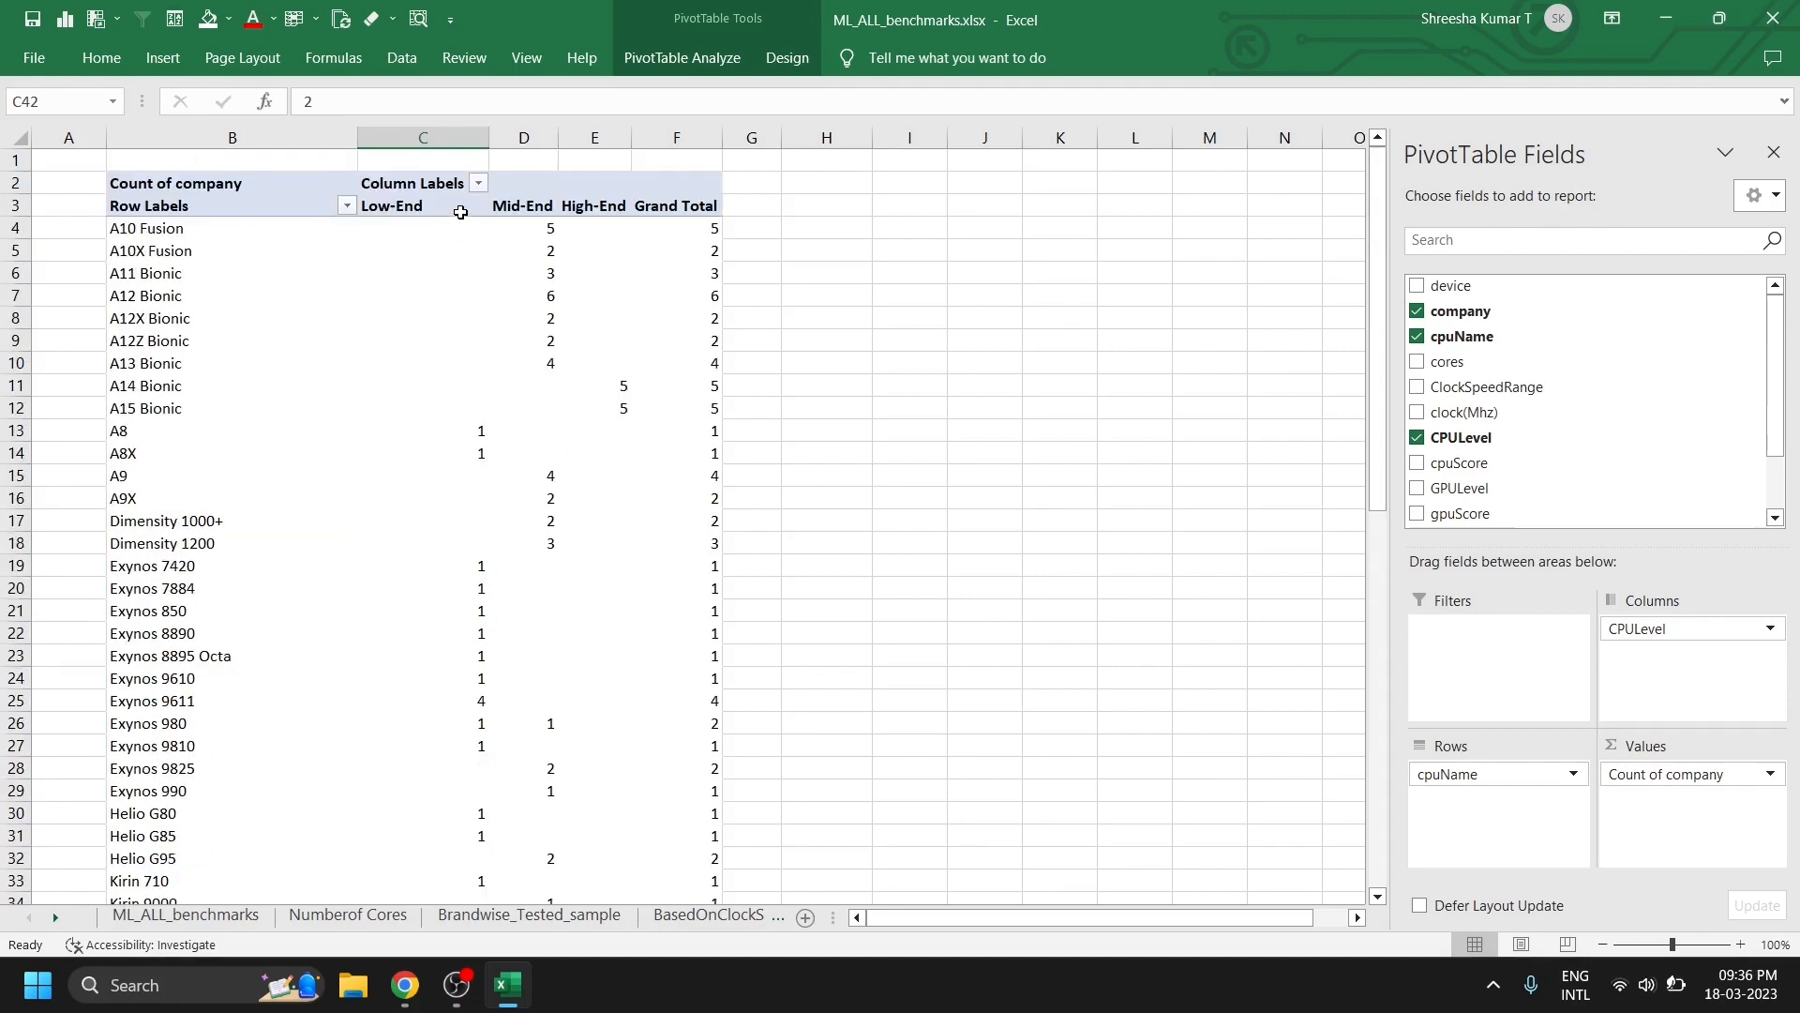
scroll(459, 587, down, 7)
click(527, 611)
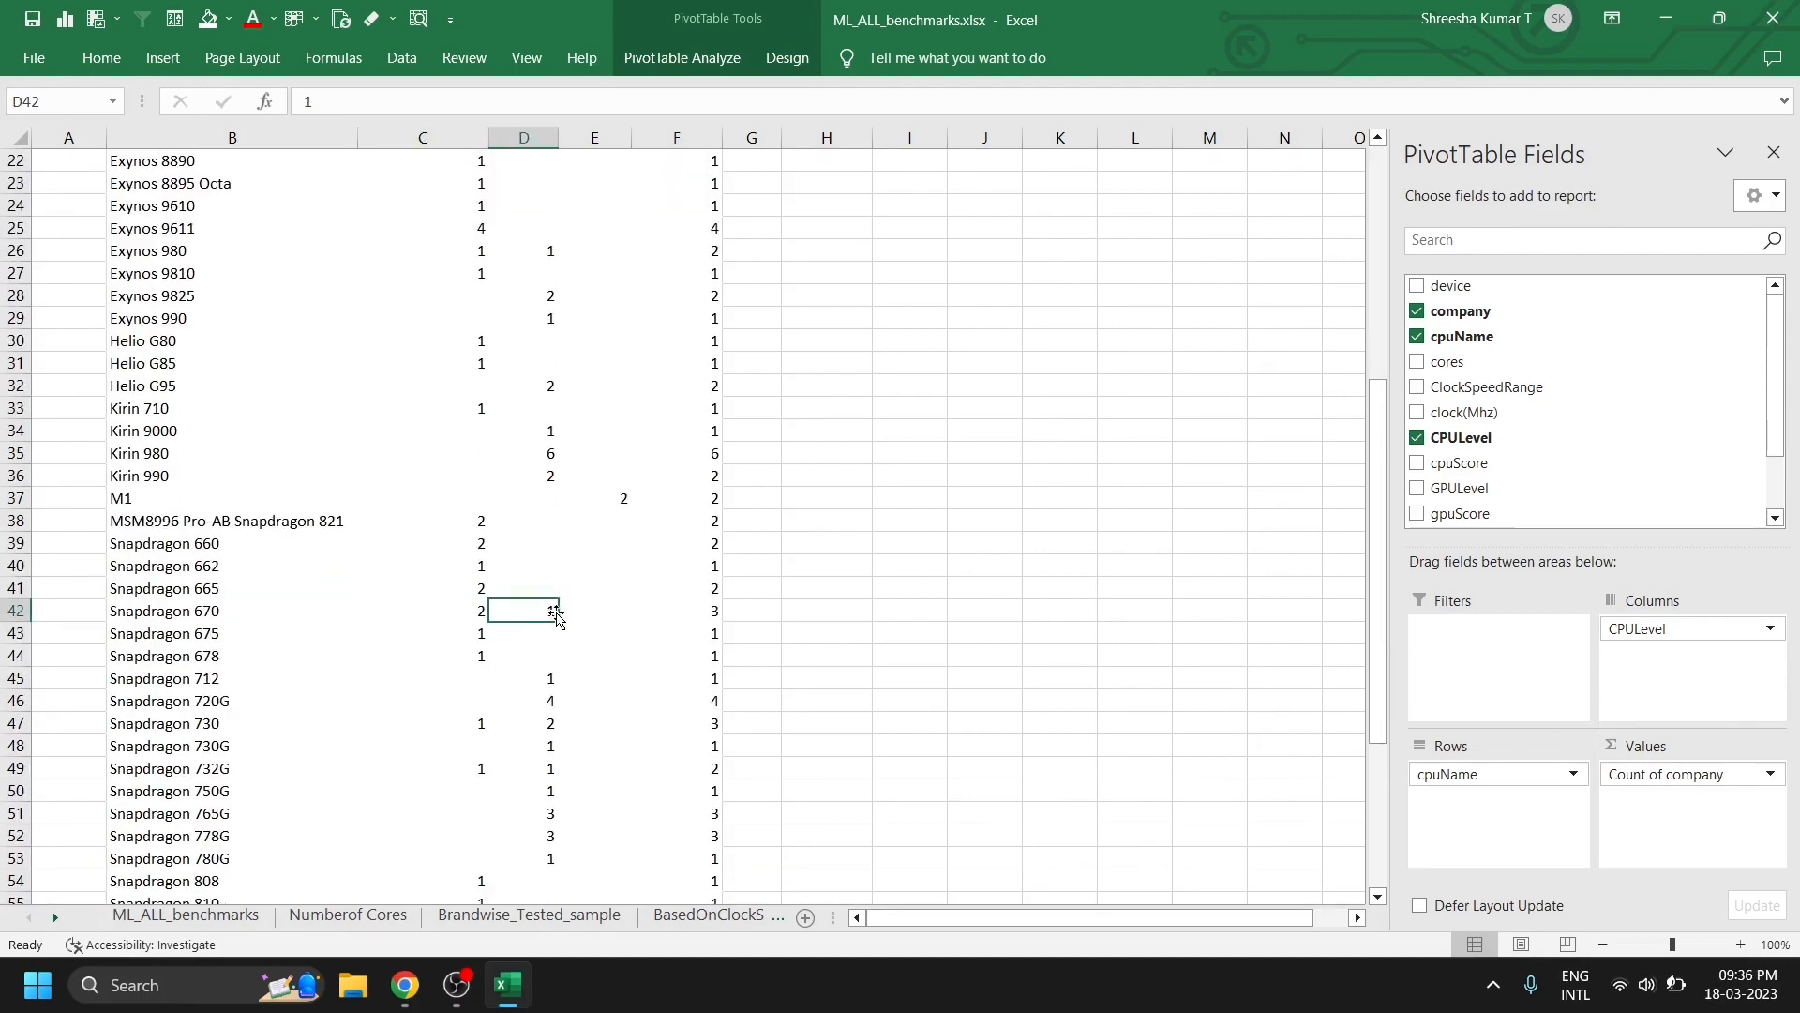
scroll(577, 542, up, 7)
scroll(523, 786, down, 5)
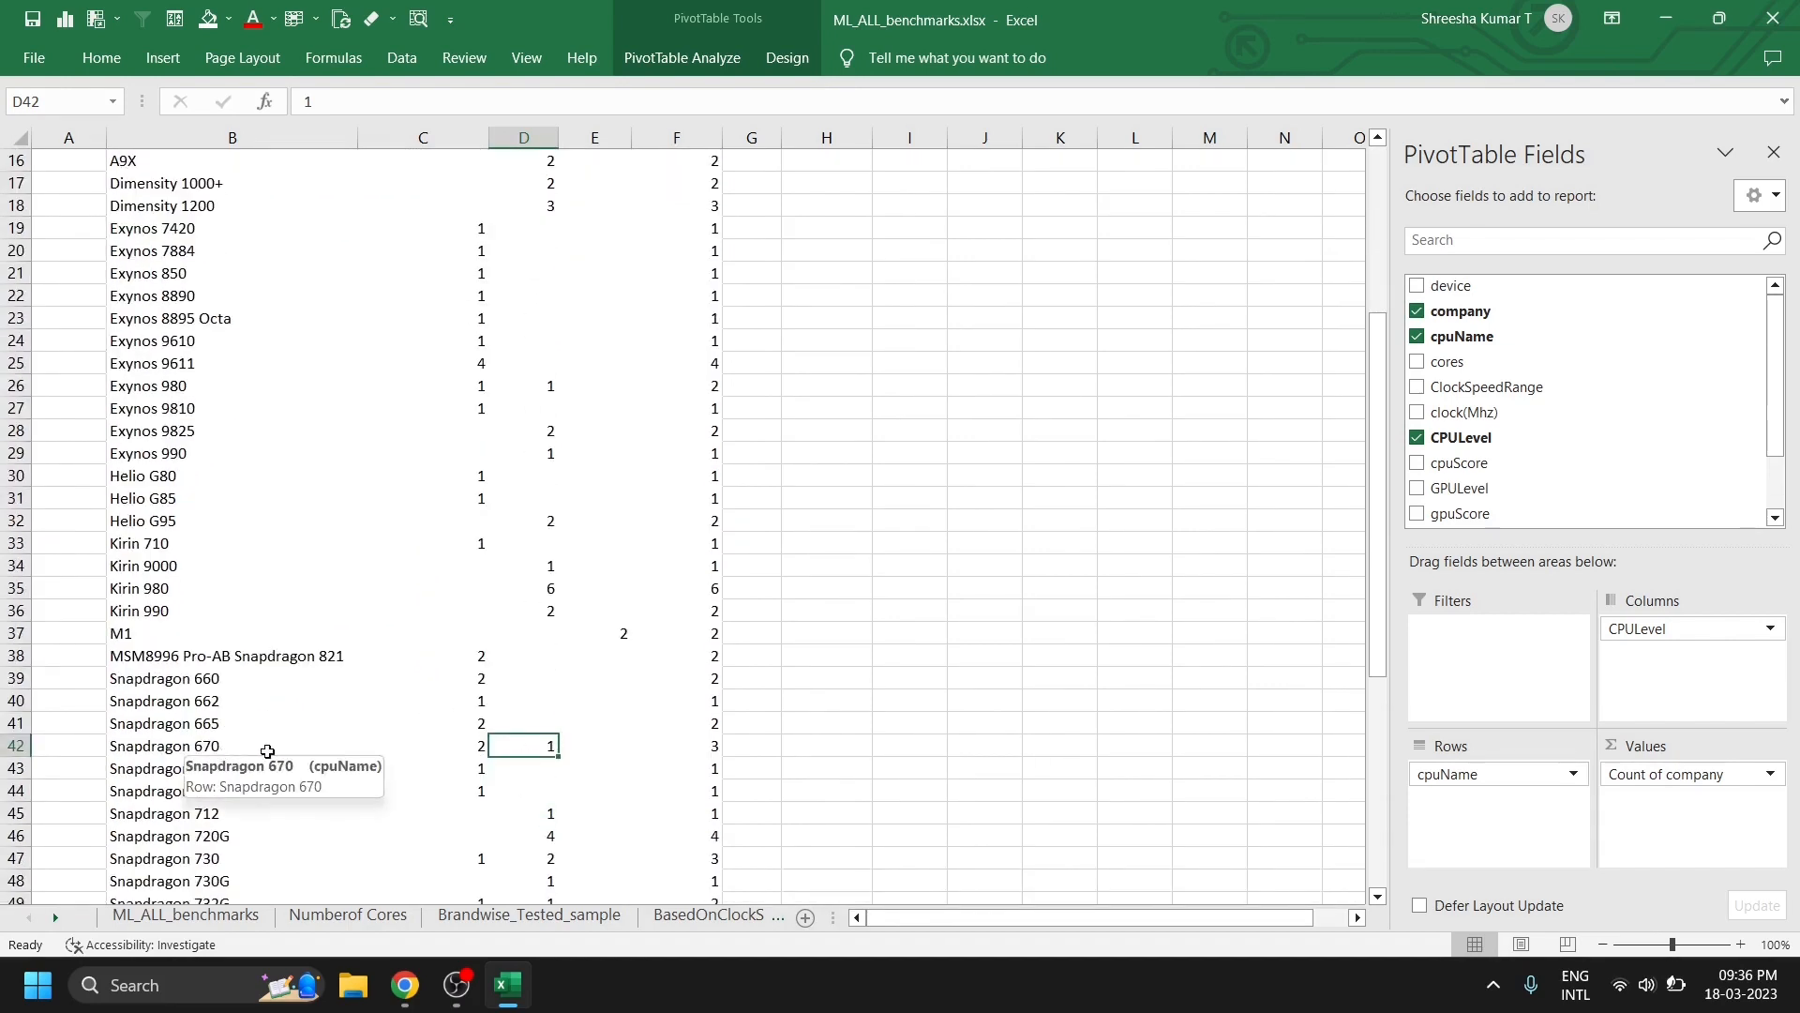
mouse_move(549, 745)
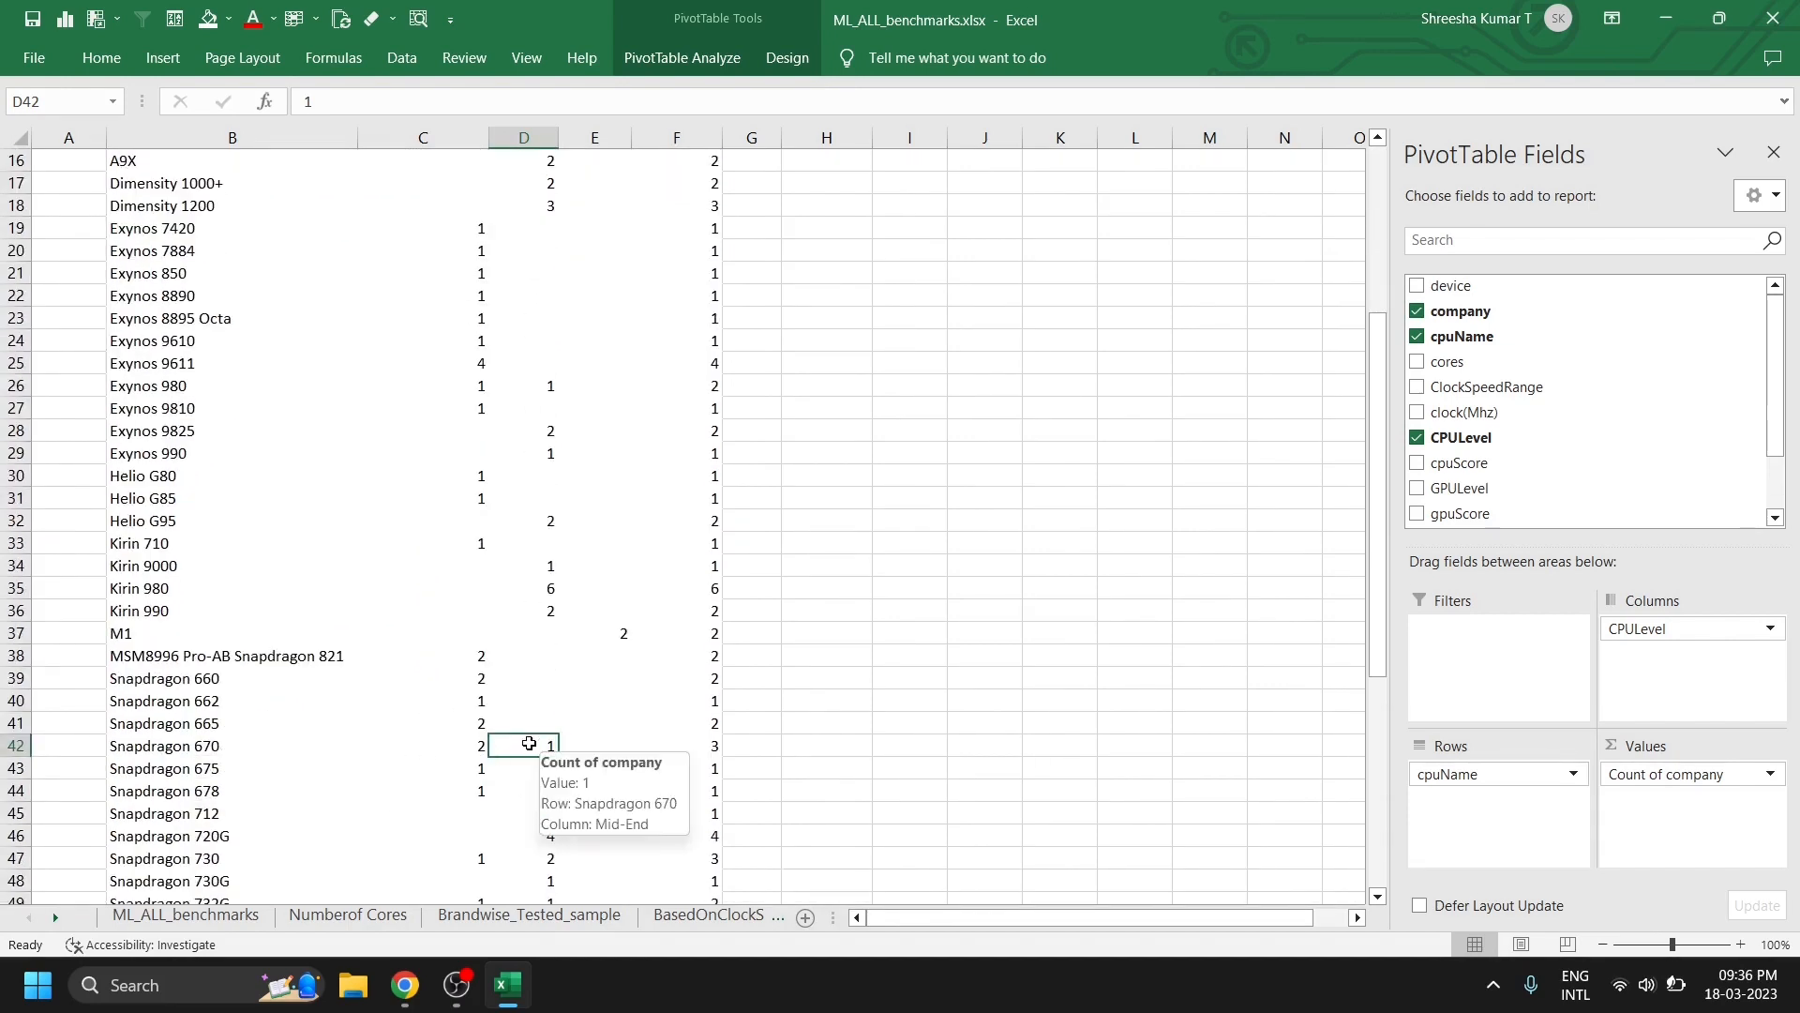
scroll(554, 643, up, 5)
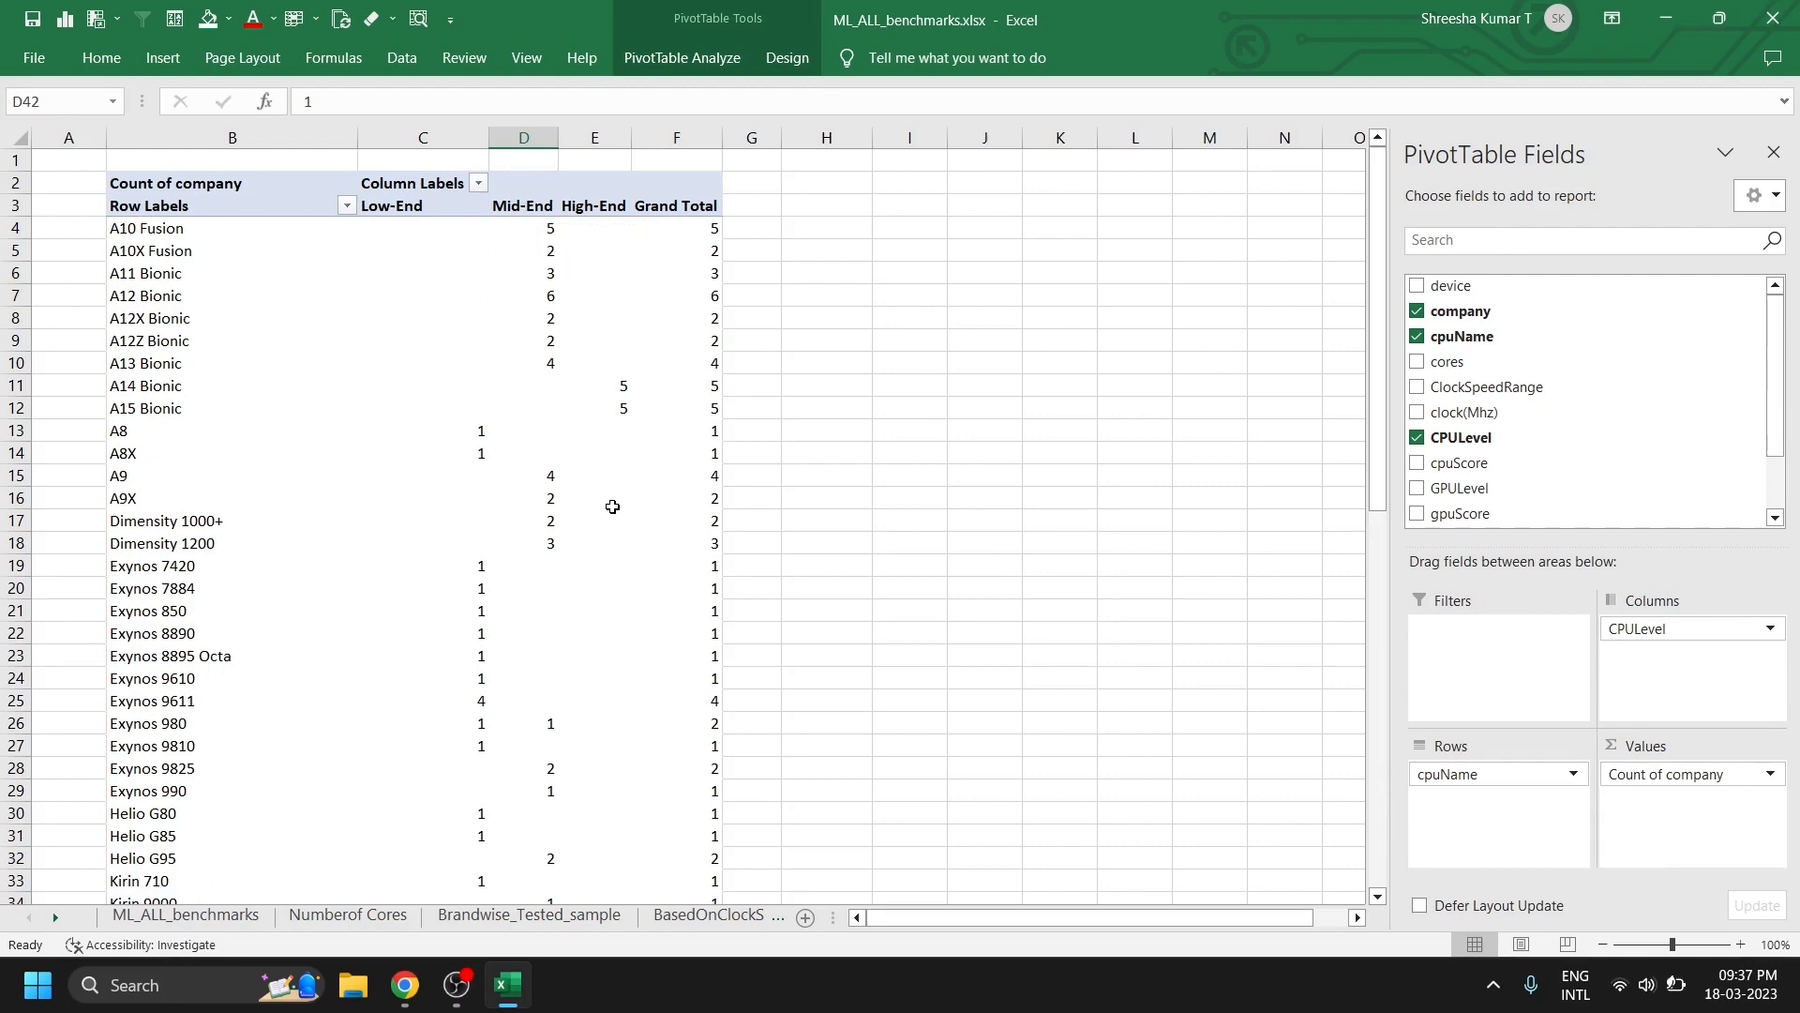
- Set the pivot table options to show 0 for empty cells
click(441, 293)
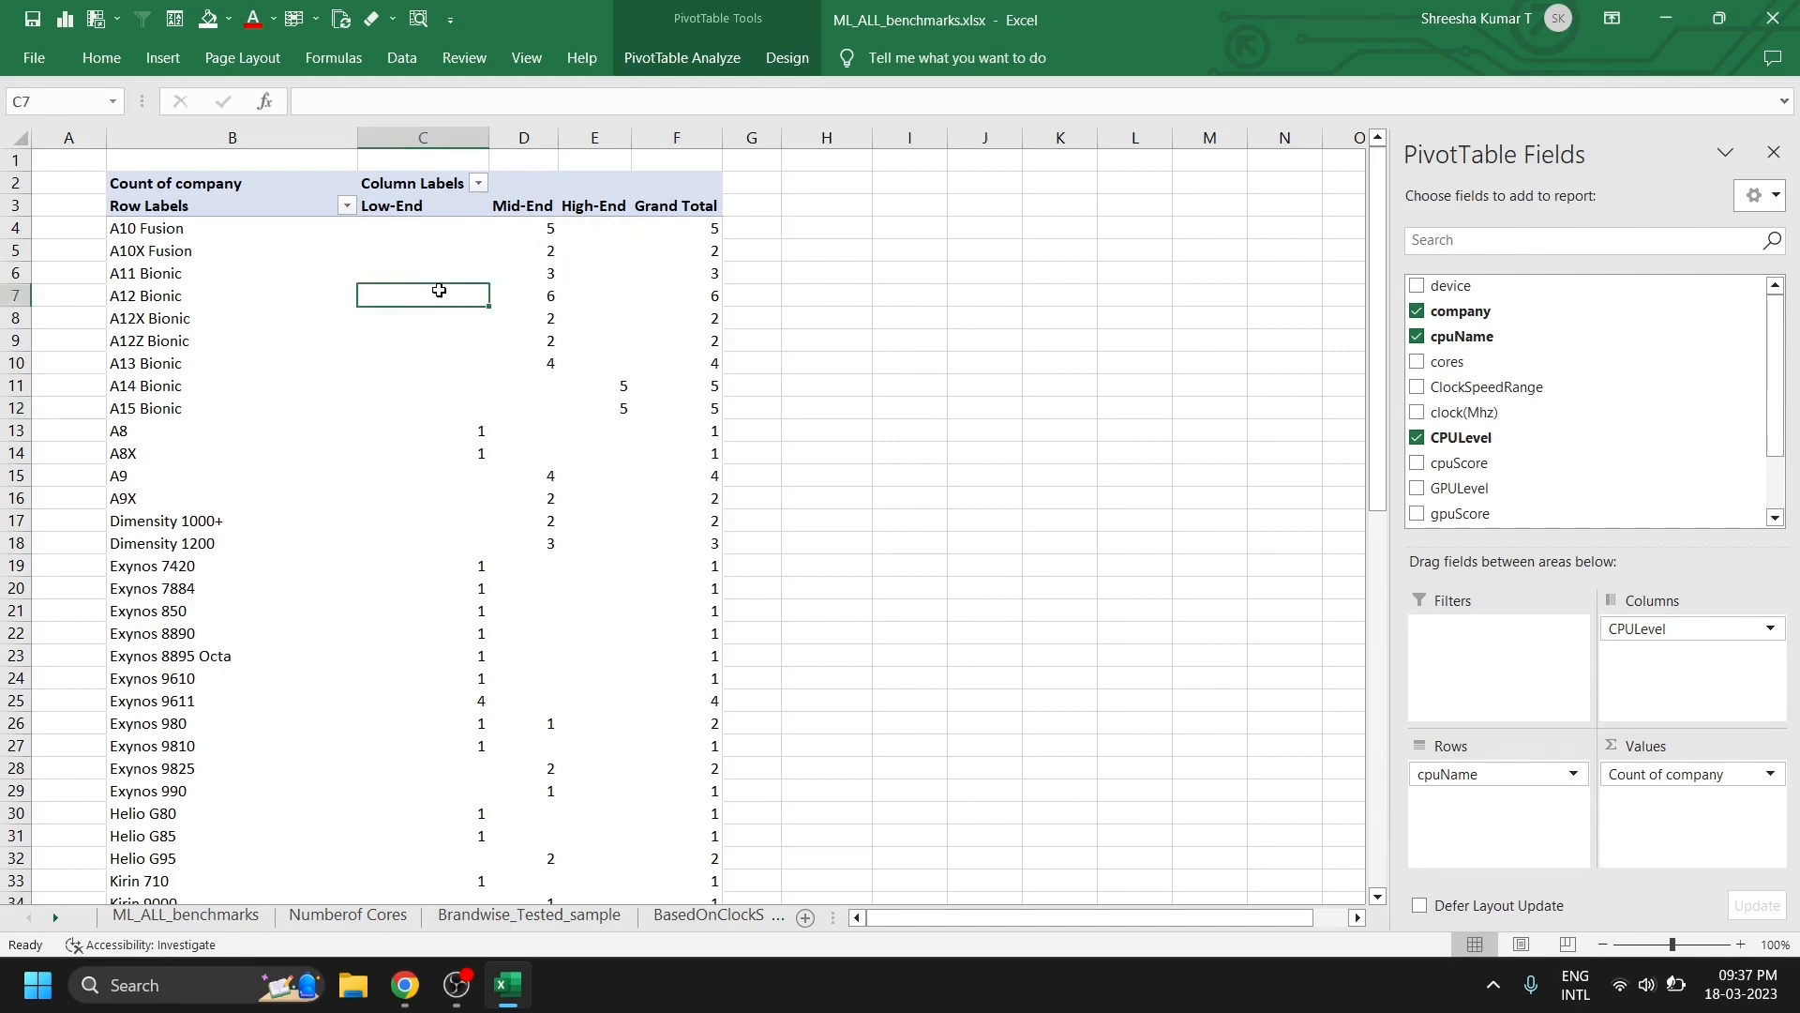
click(434, 205)
click(433, 336)
click(446, 256)
click(459, 313)
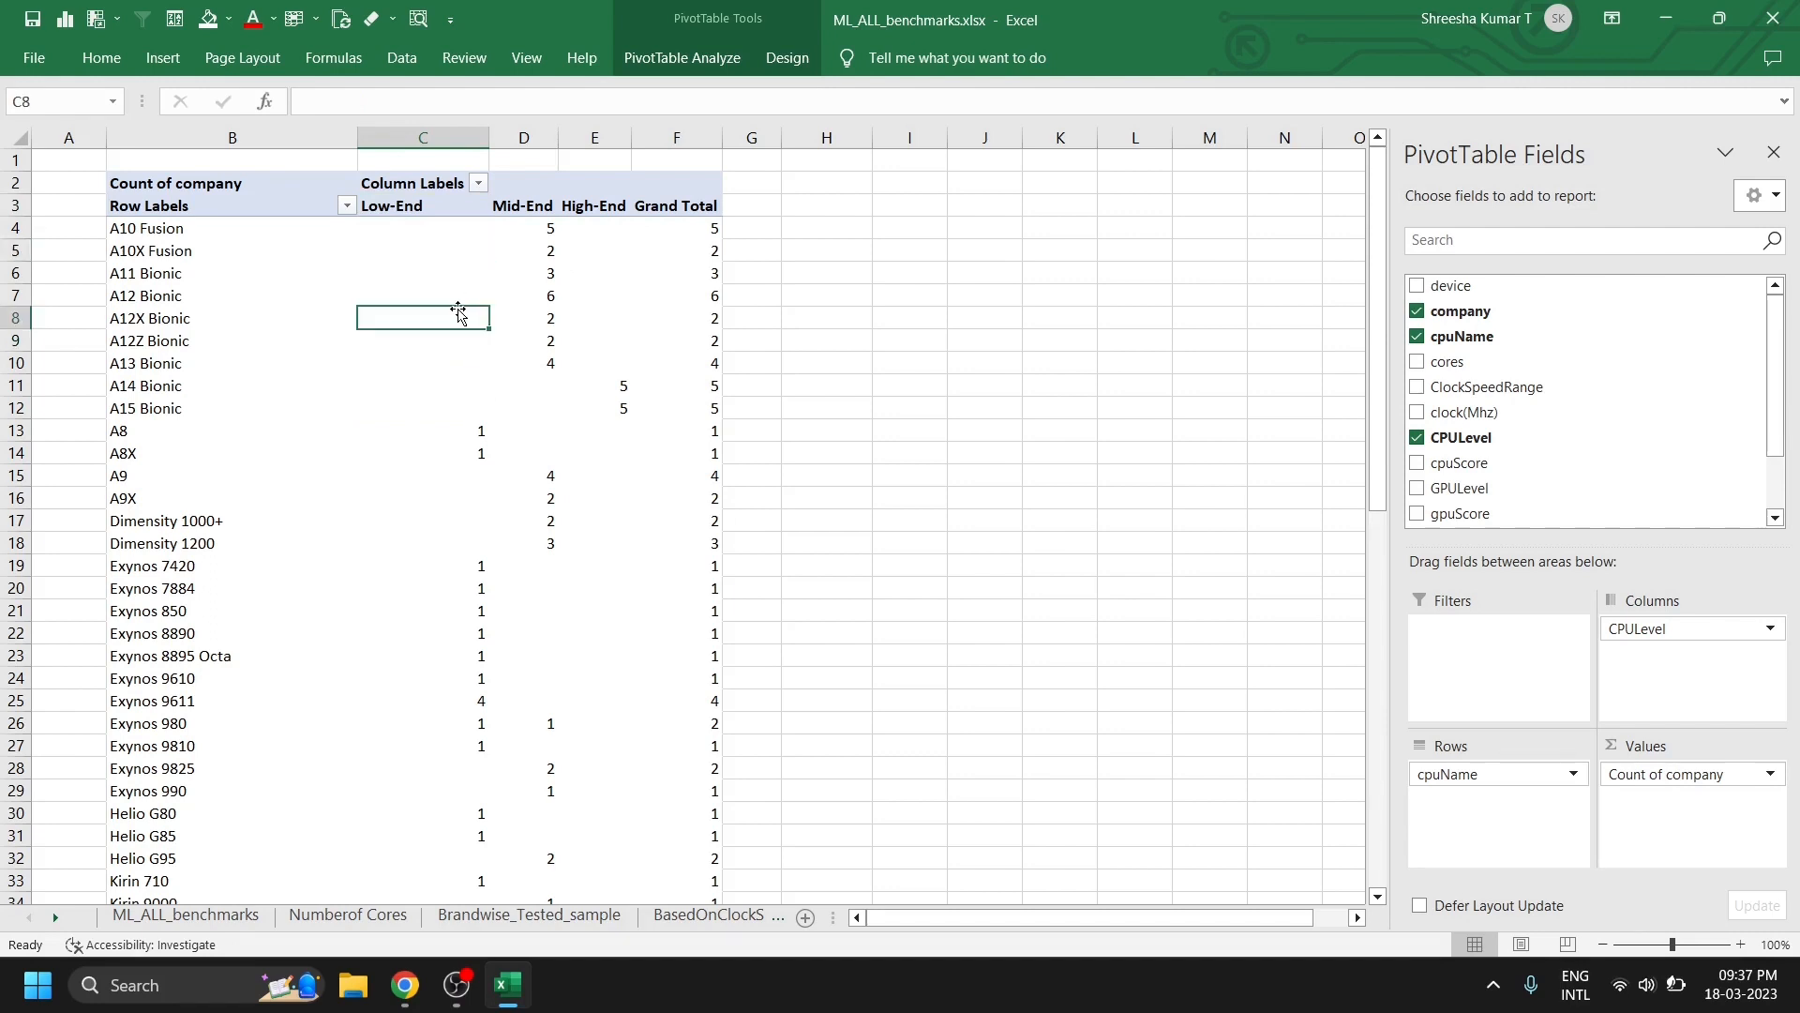
click(459, 269)
click(457, 246)
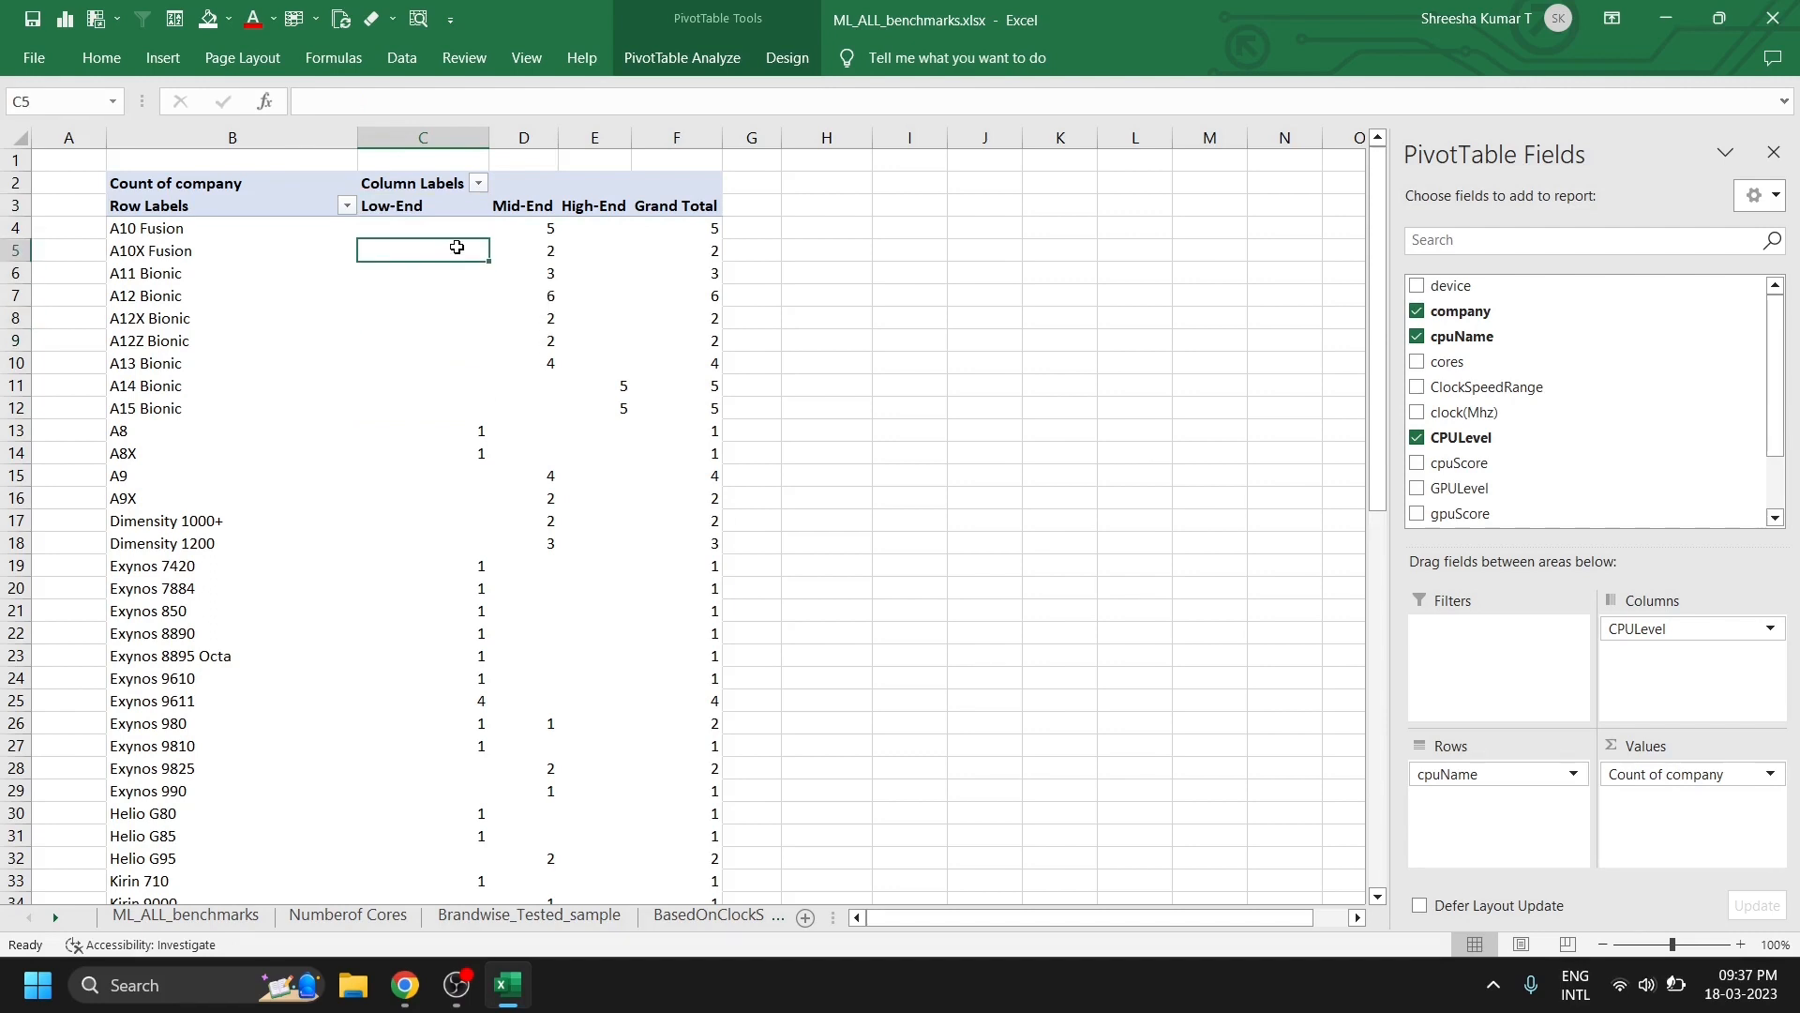
right_click(460, 246)
mouse_move(586, 516)
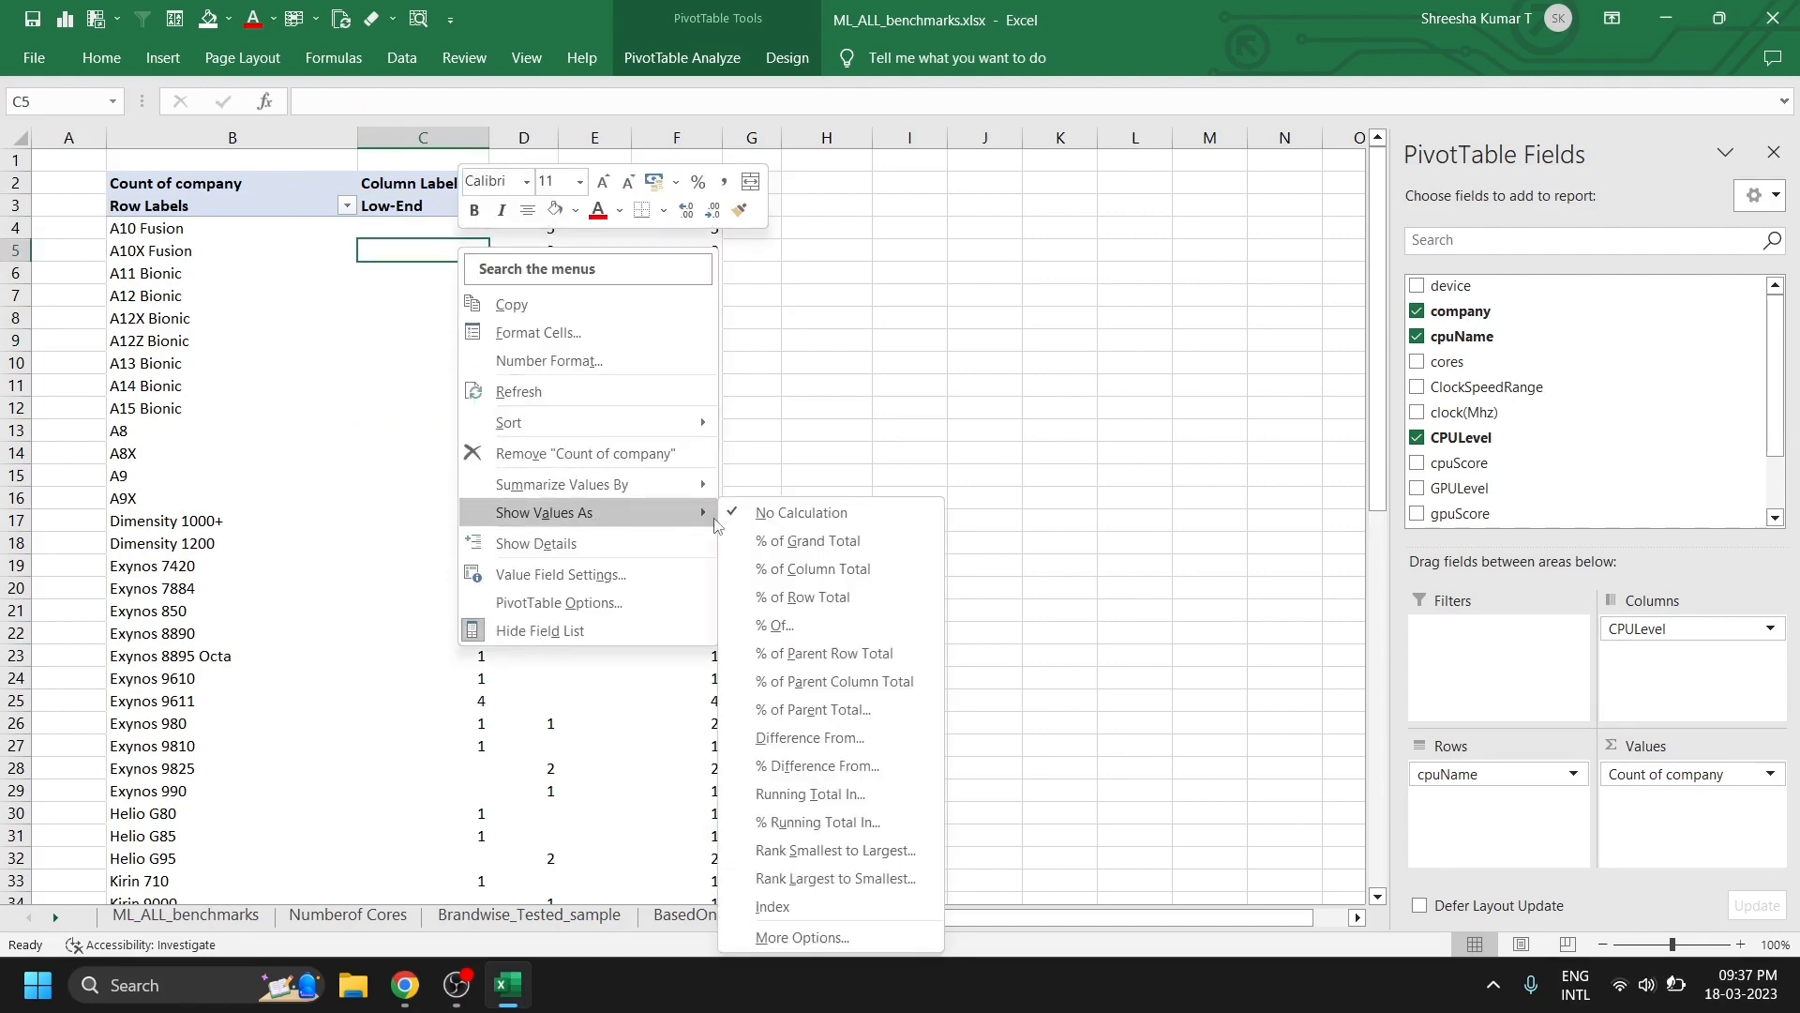
click(611, 604)
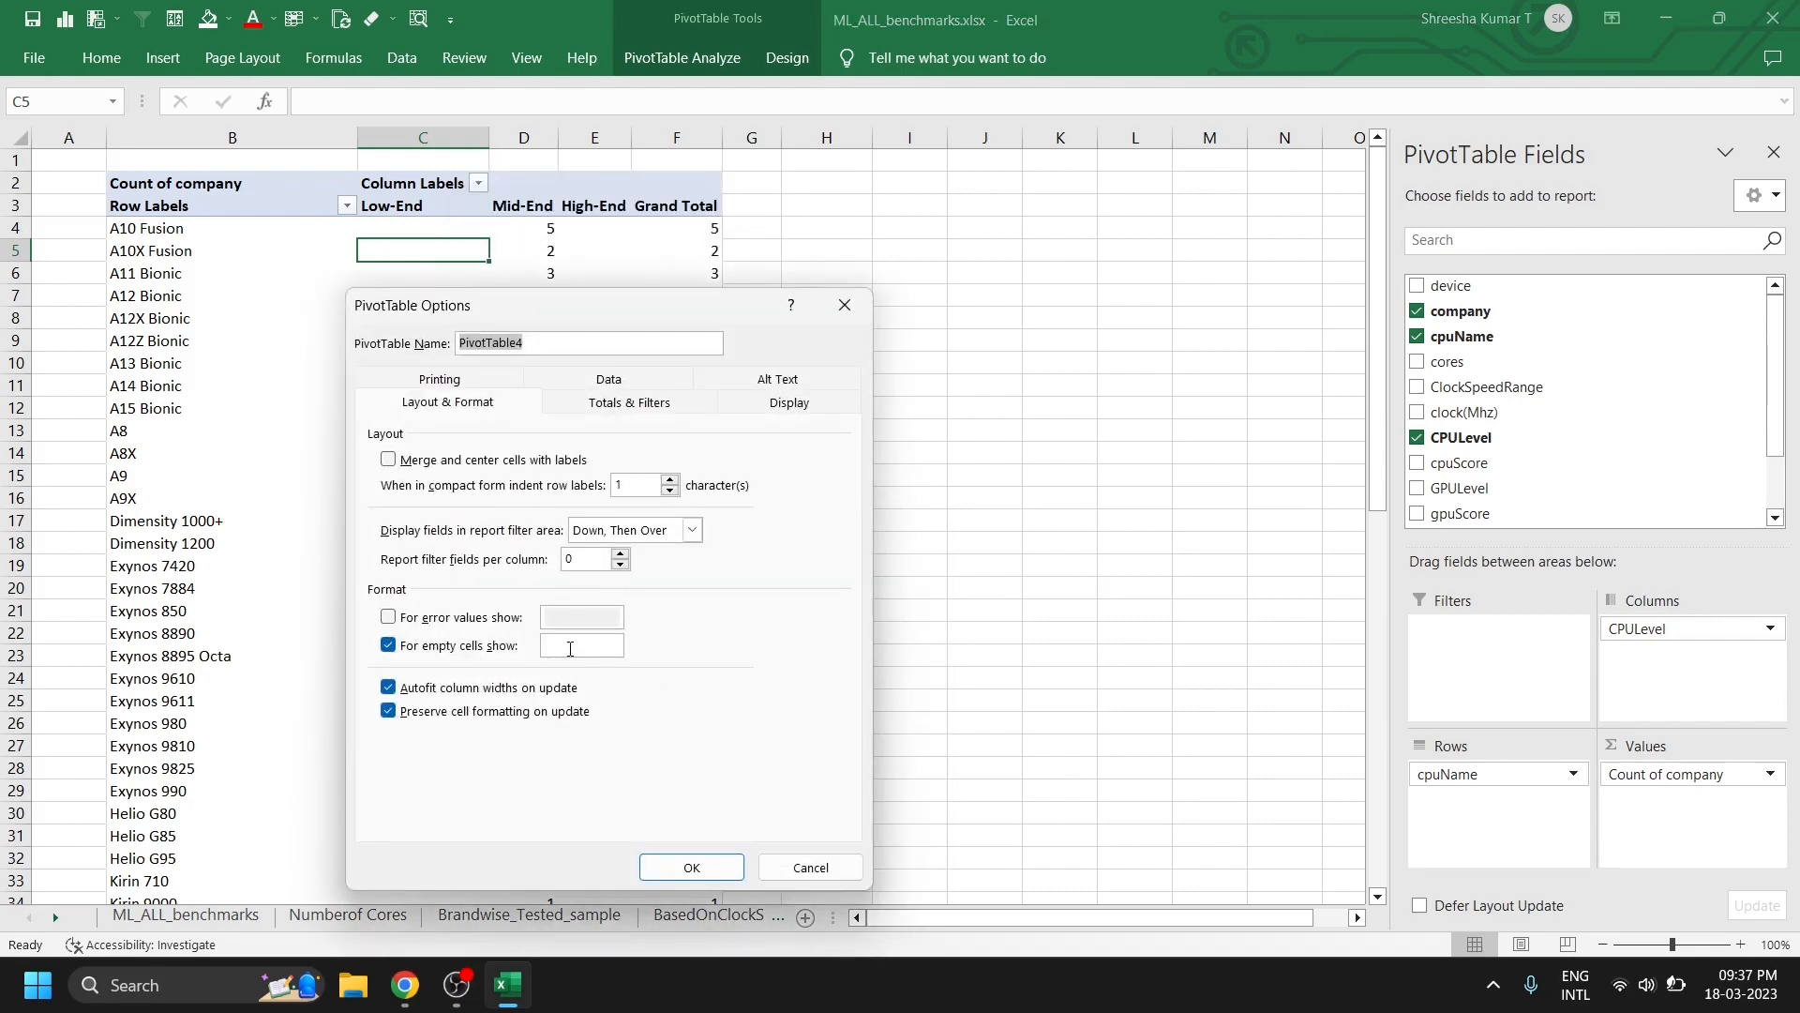
click(570, 649)
click(668, 864)
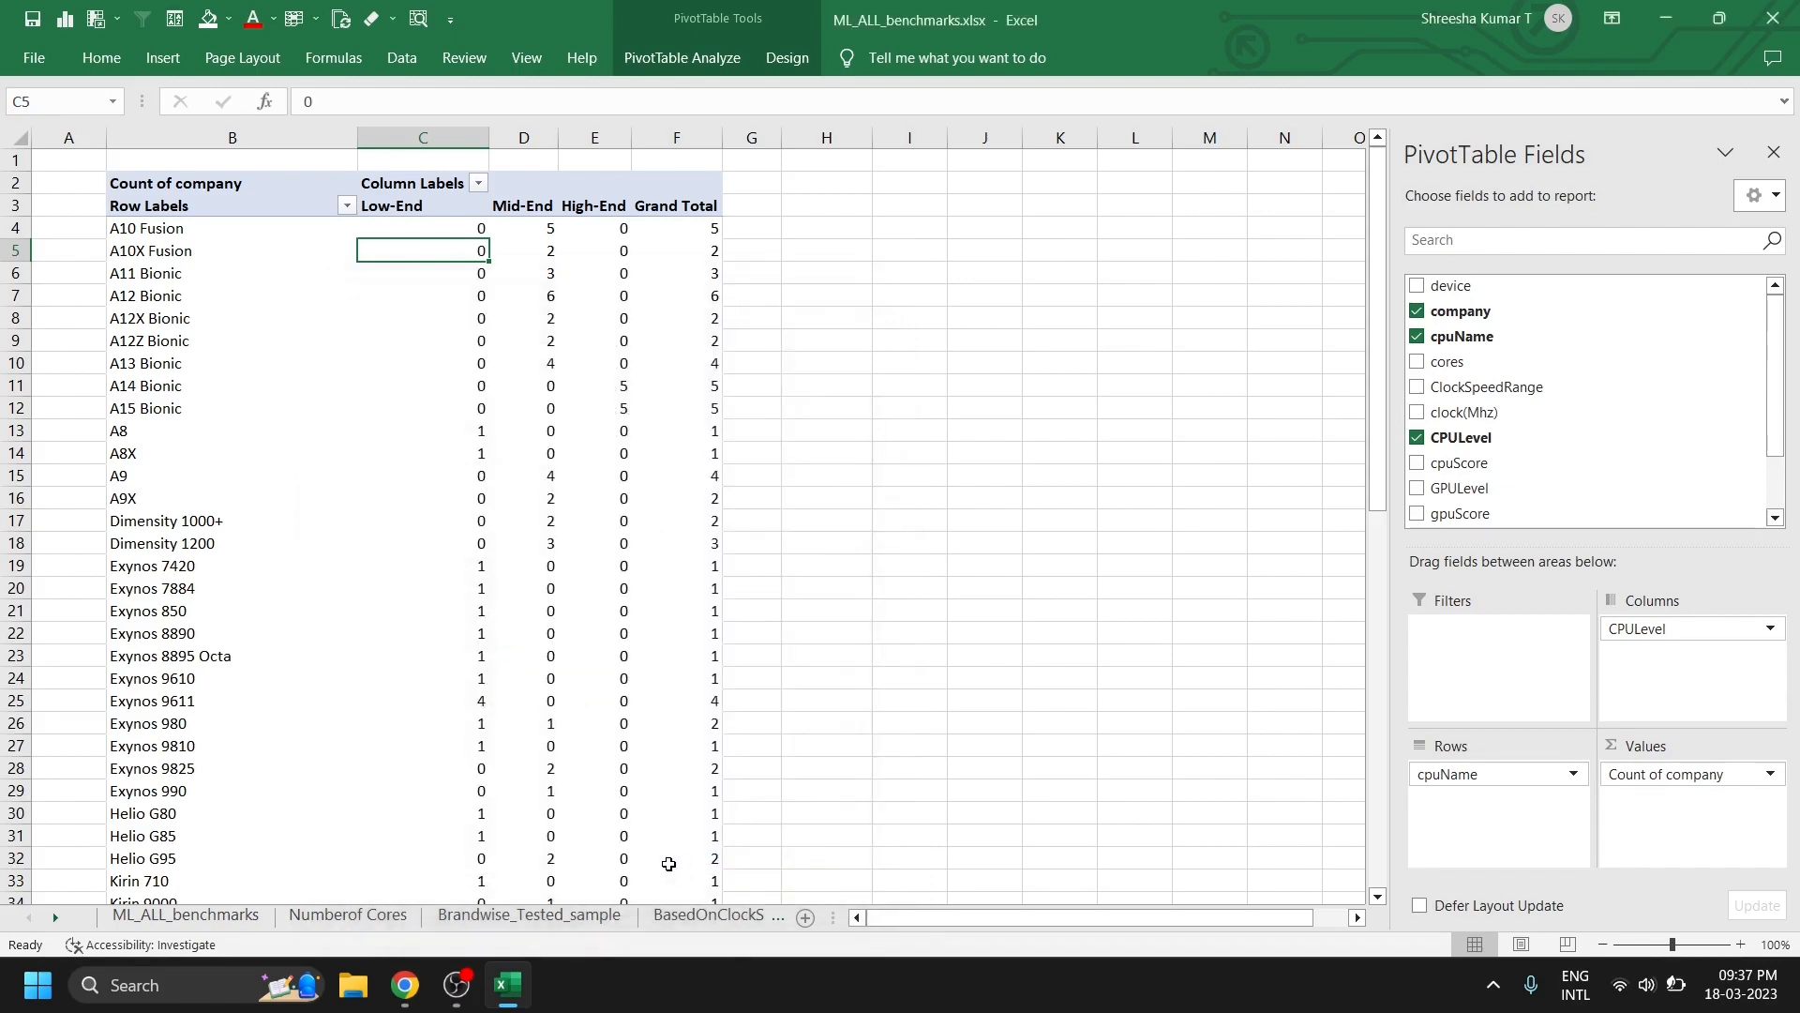
- Review the company counts down the pivot table, check the BasedOnClockSpeedRange sheet, and return to the Top10CPUs sheet
scroll(680, 581, down, 12)
scroll(679, 544, down, 1)
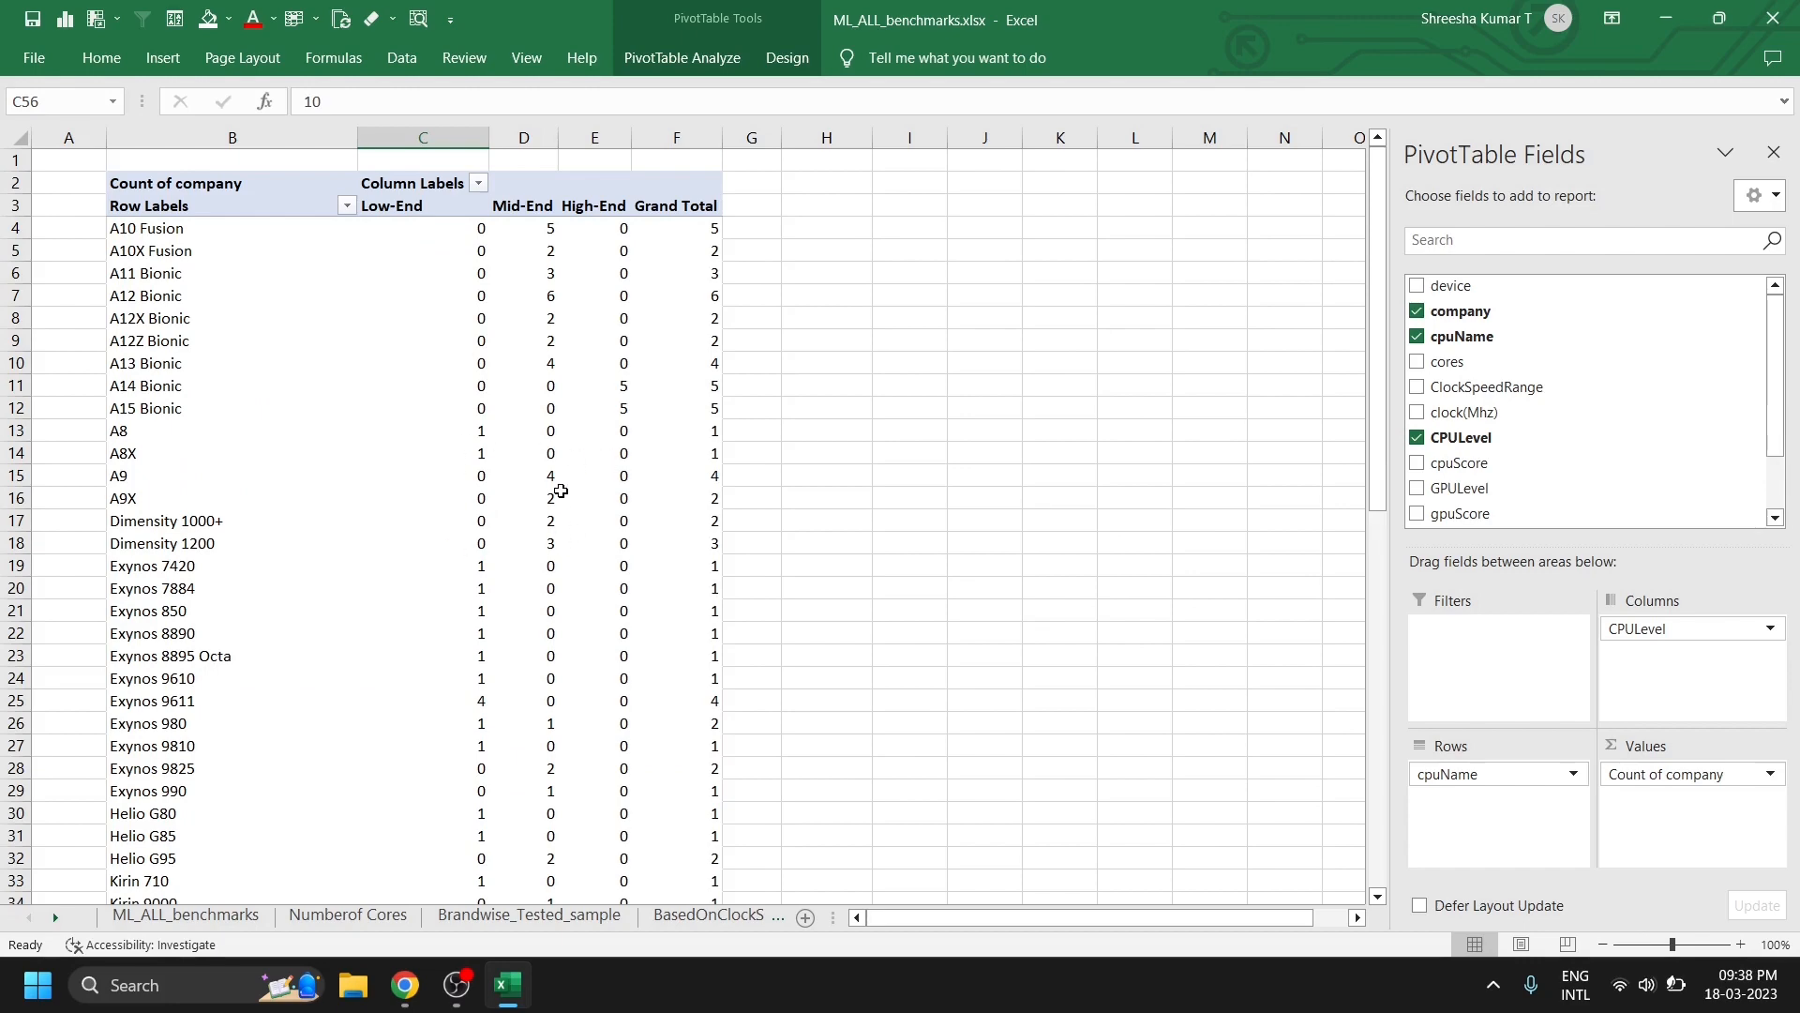
mouse_move(562, 483)
click(713, 915)
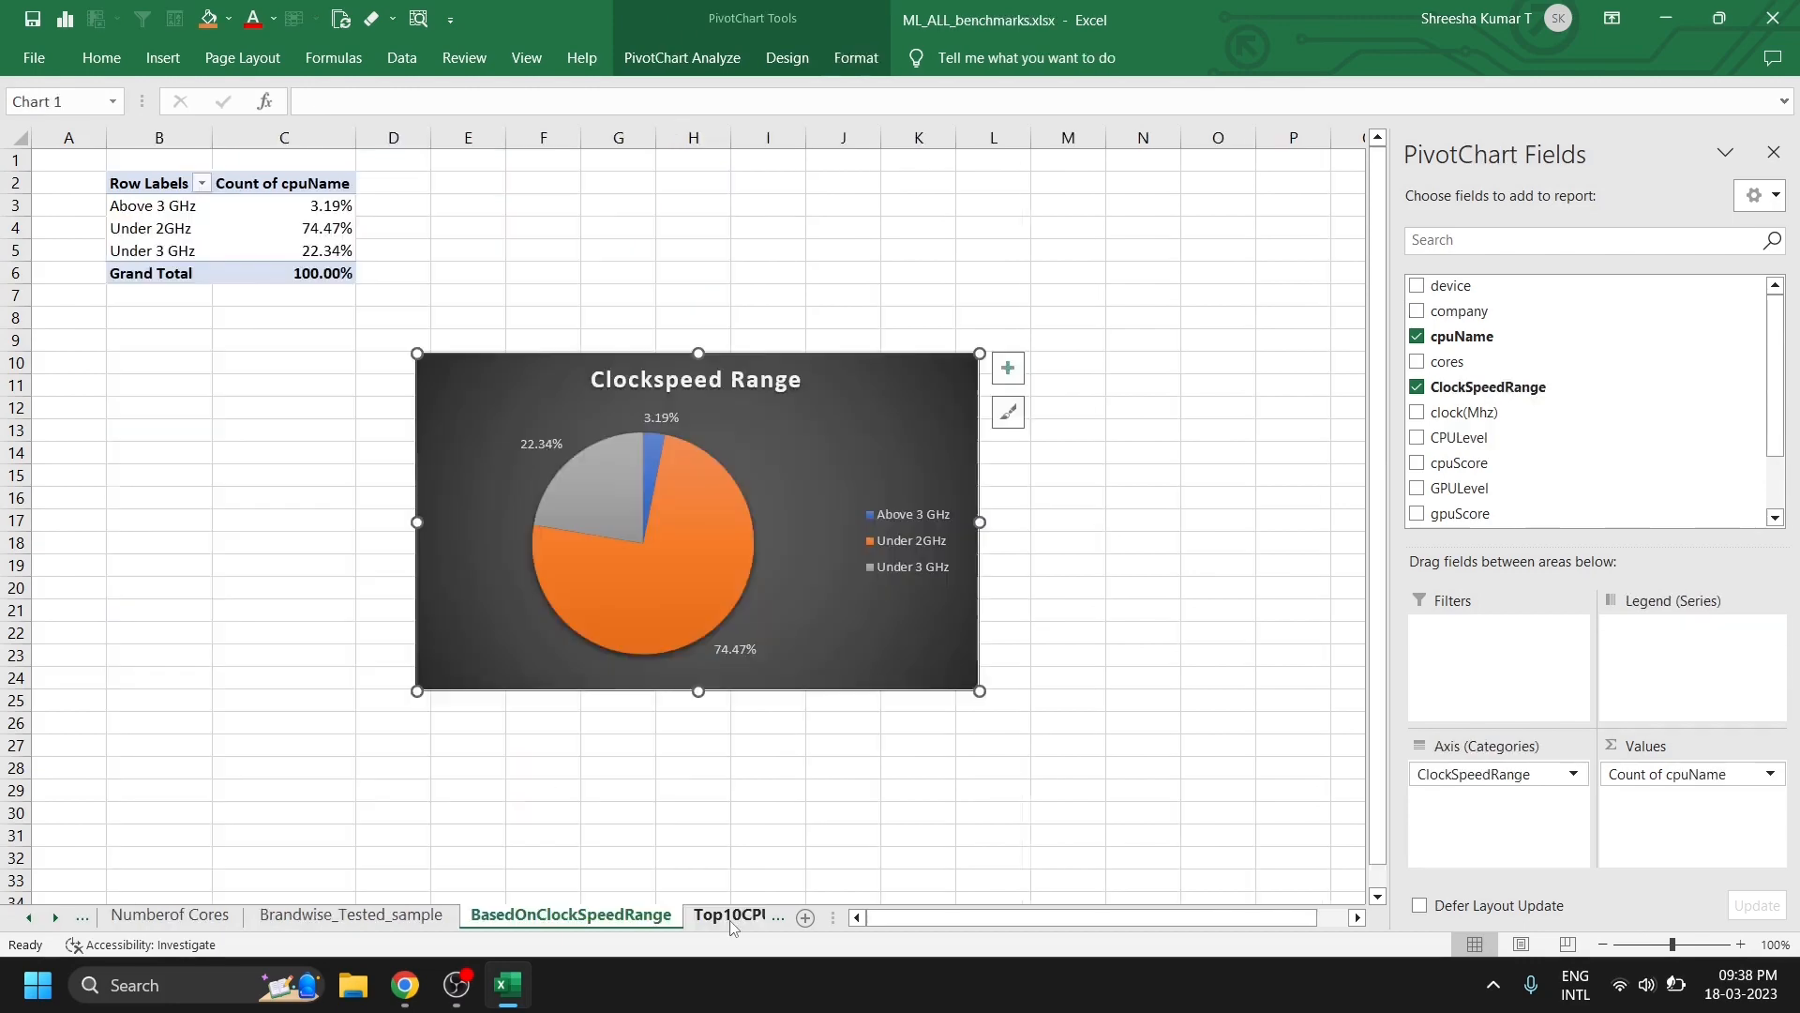
click(727, 916)
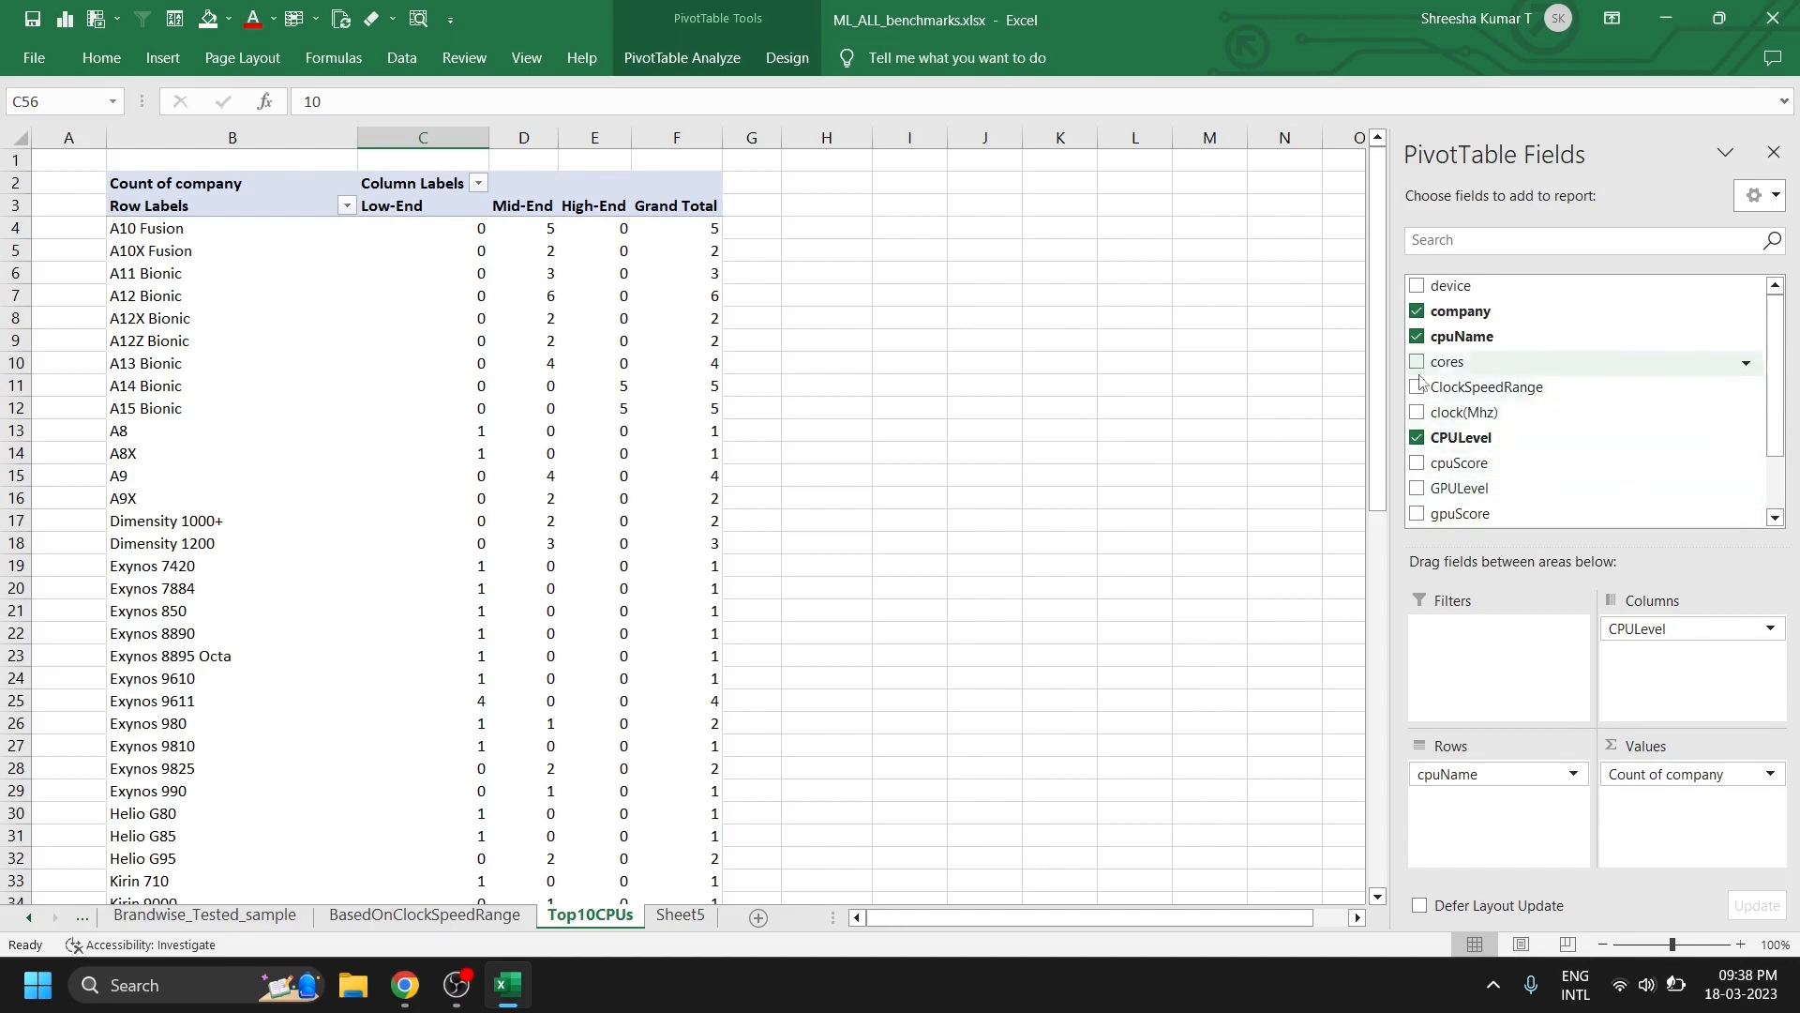
- Remove CPULevel from the pivot table's columns and the count of company from its values
click(1525, 786)
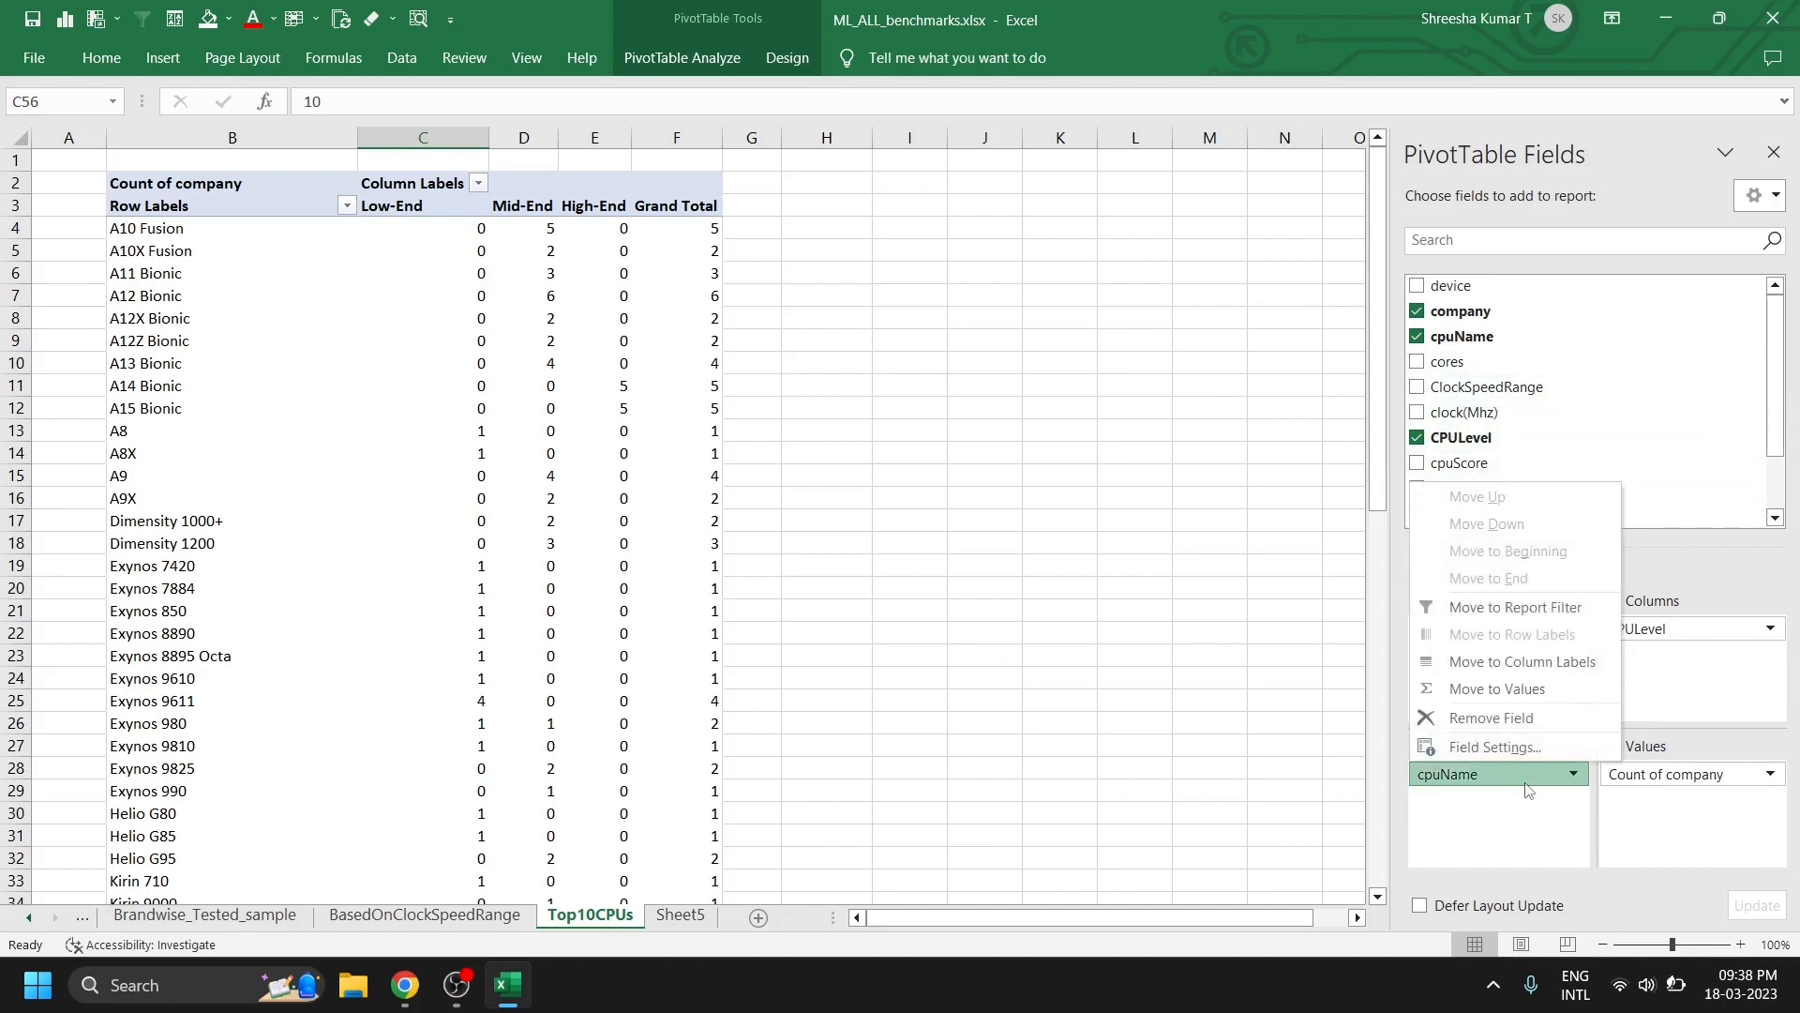
click(1679, 781)
click(1636, 662)
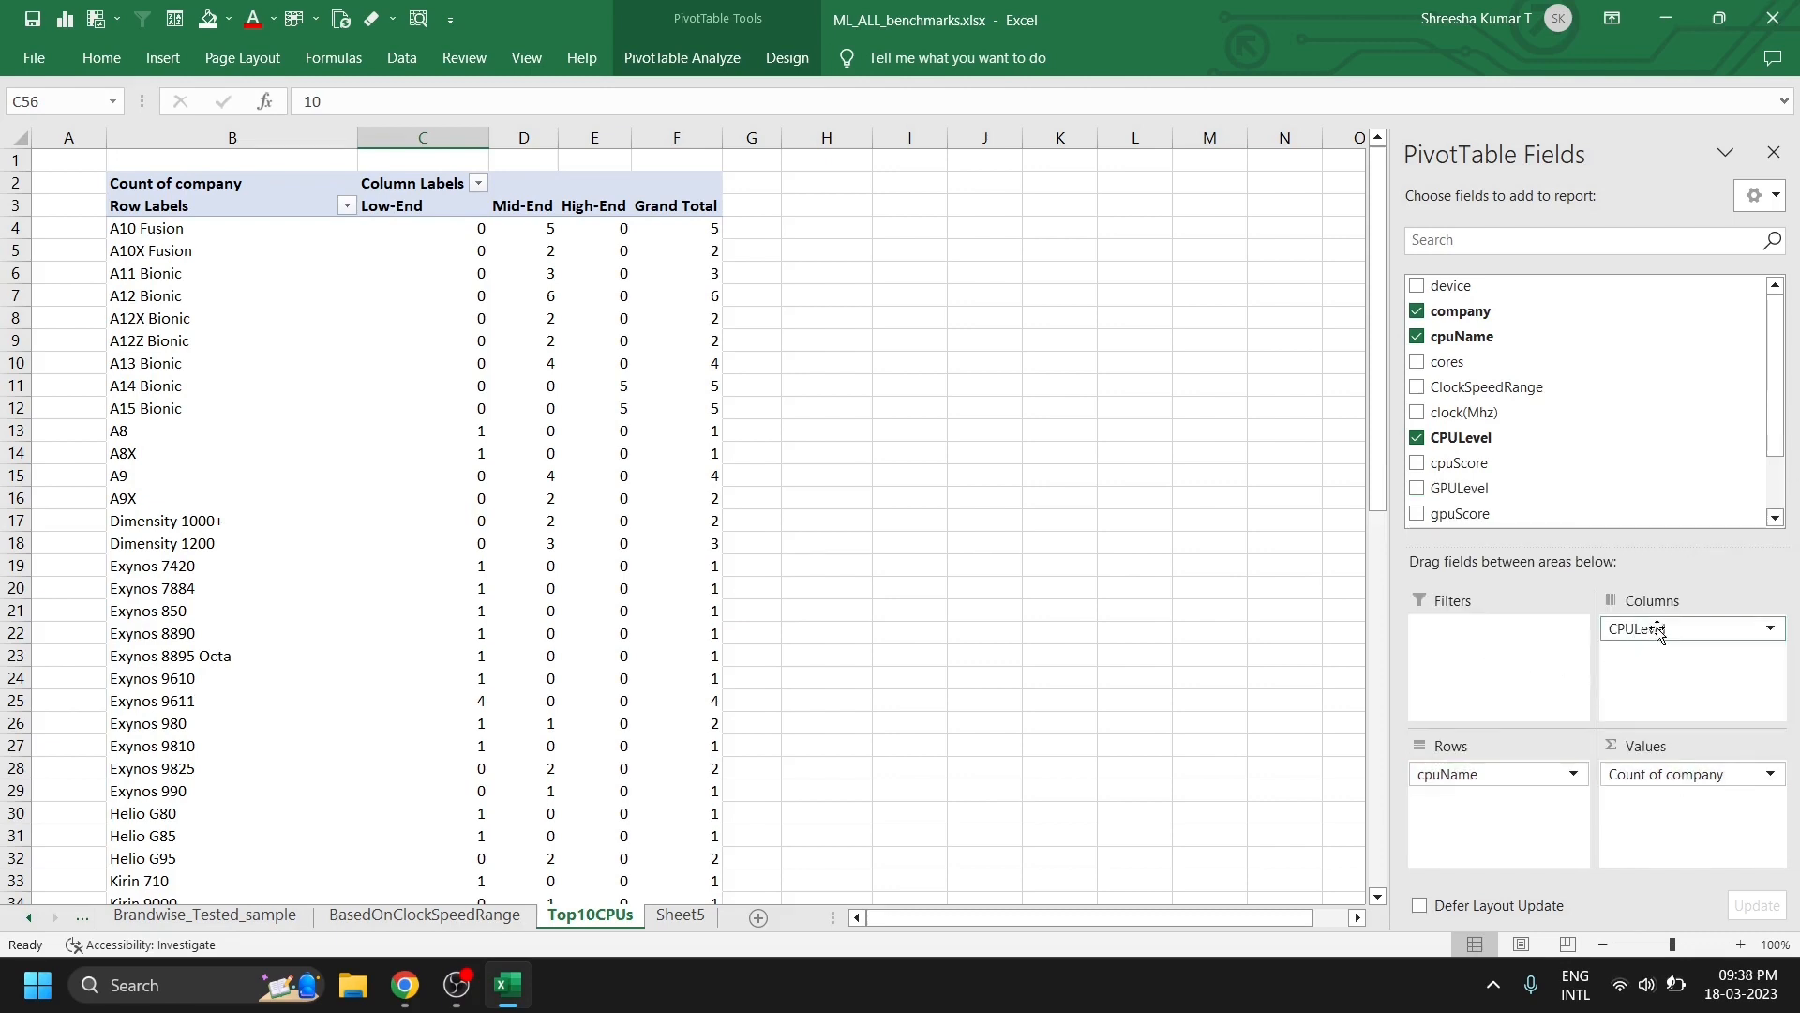
click(1699, 629)
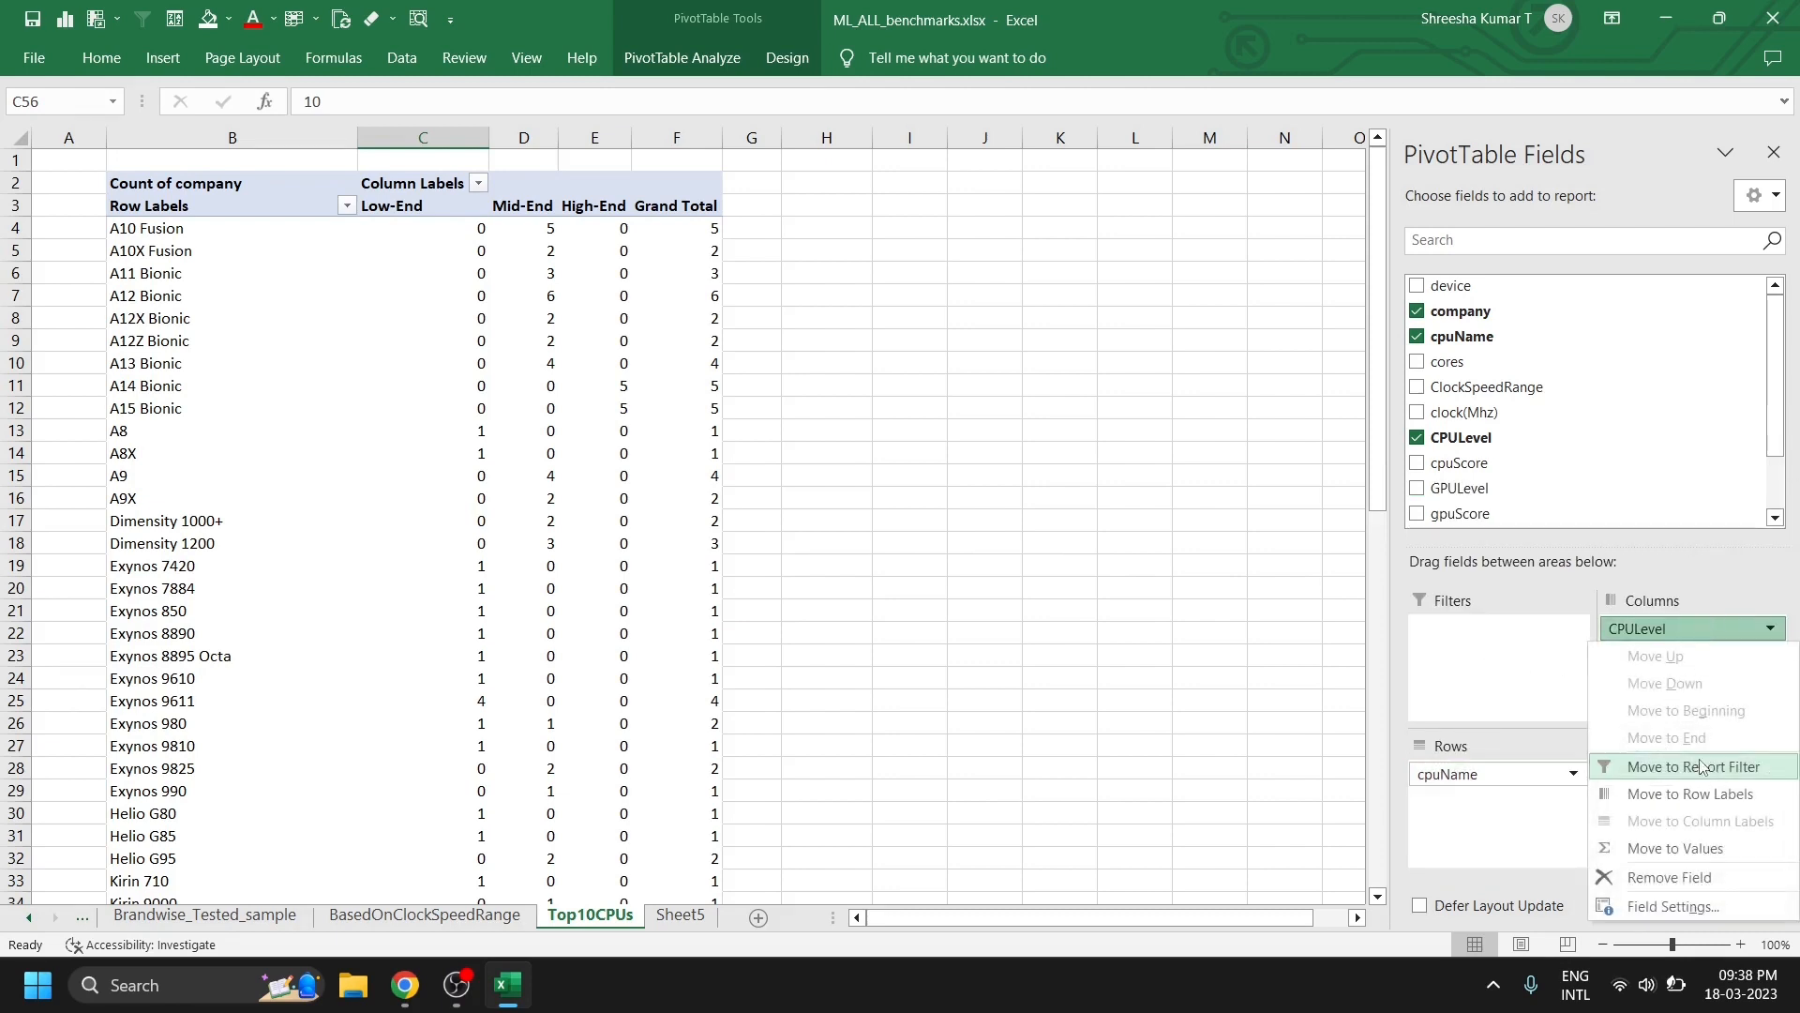
click(1678, 888)
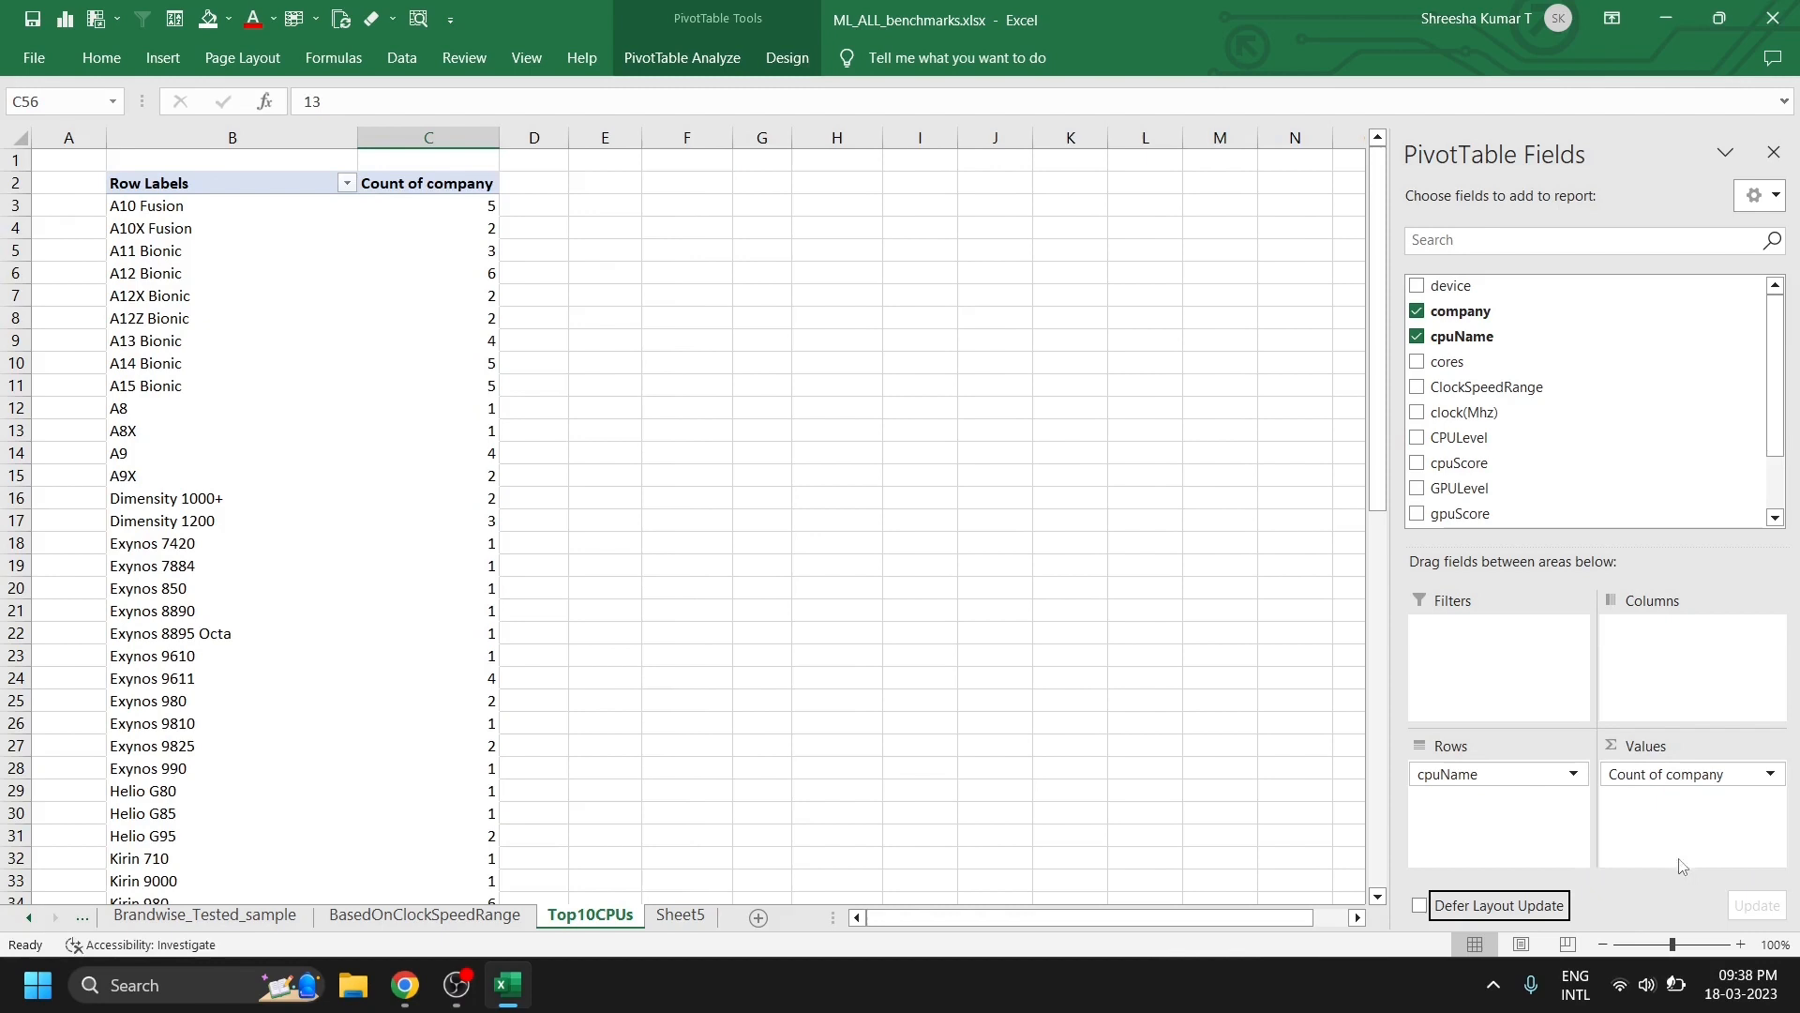
click(1683, 777)
click(1656, 718)
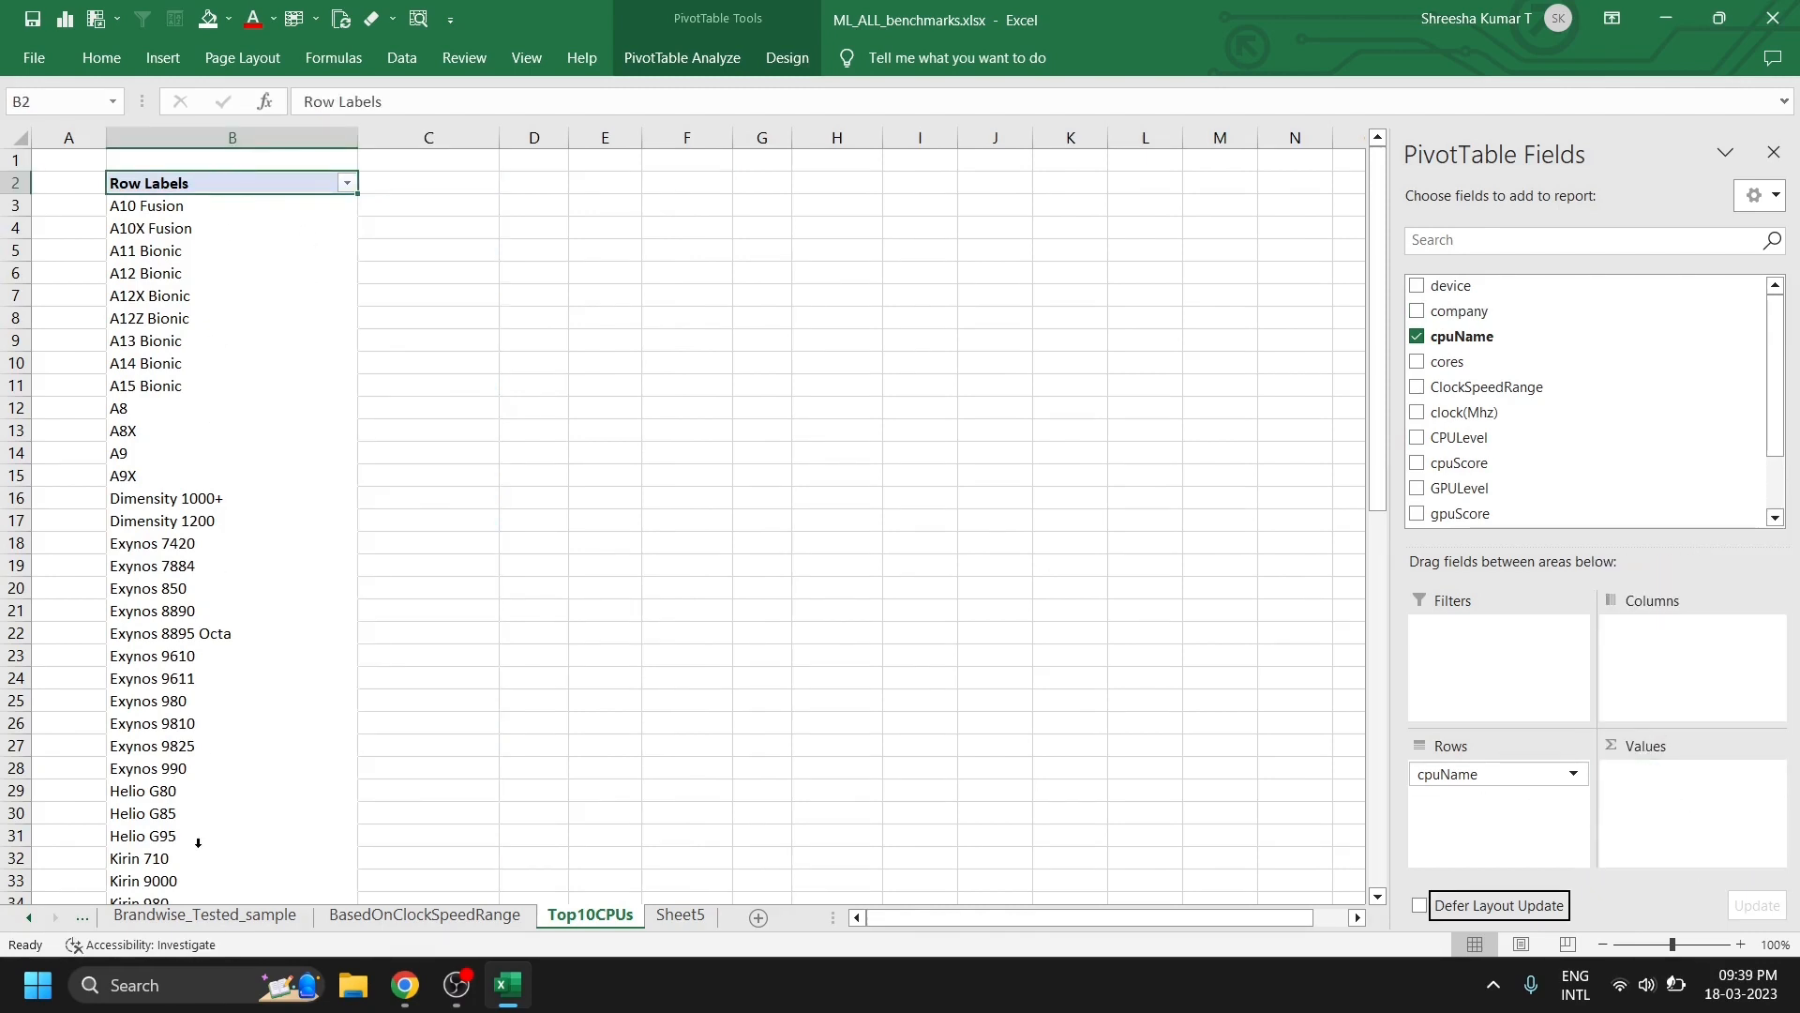
- Add cpuScore to the pivot table's values and summarize it by Max
scroll(1475, 386, down, 1)
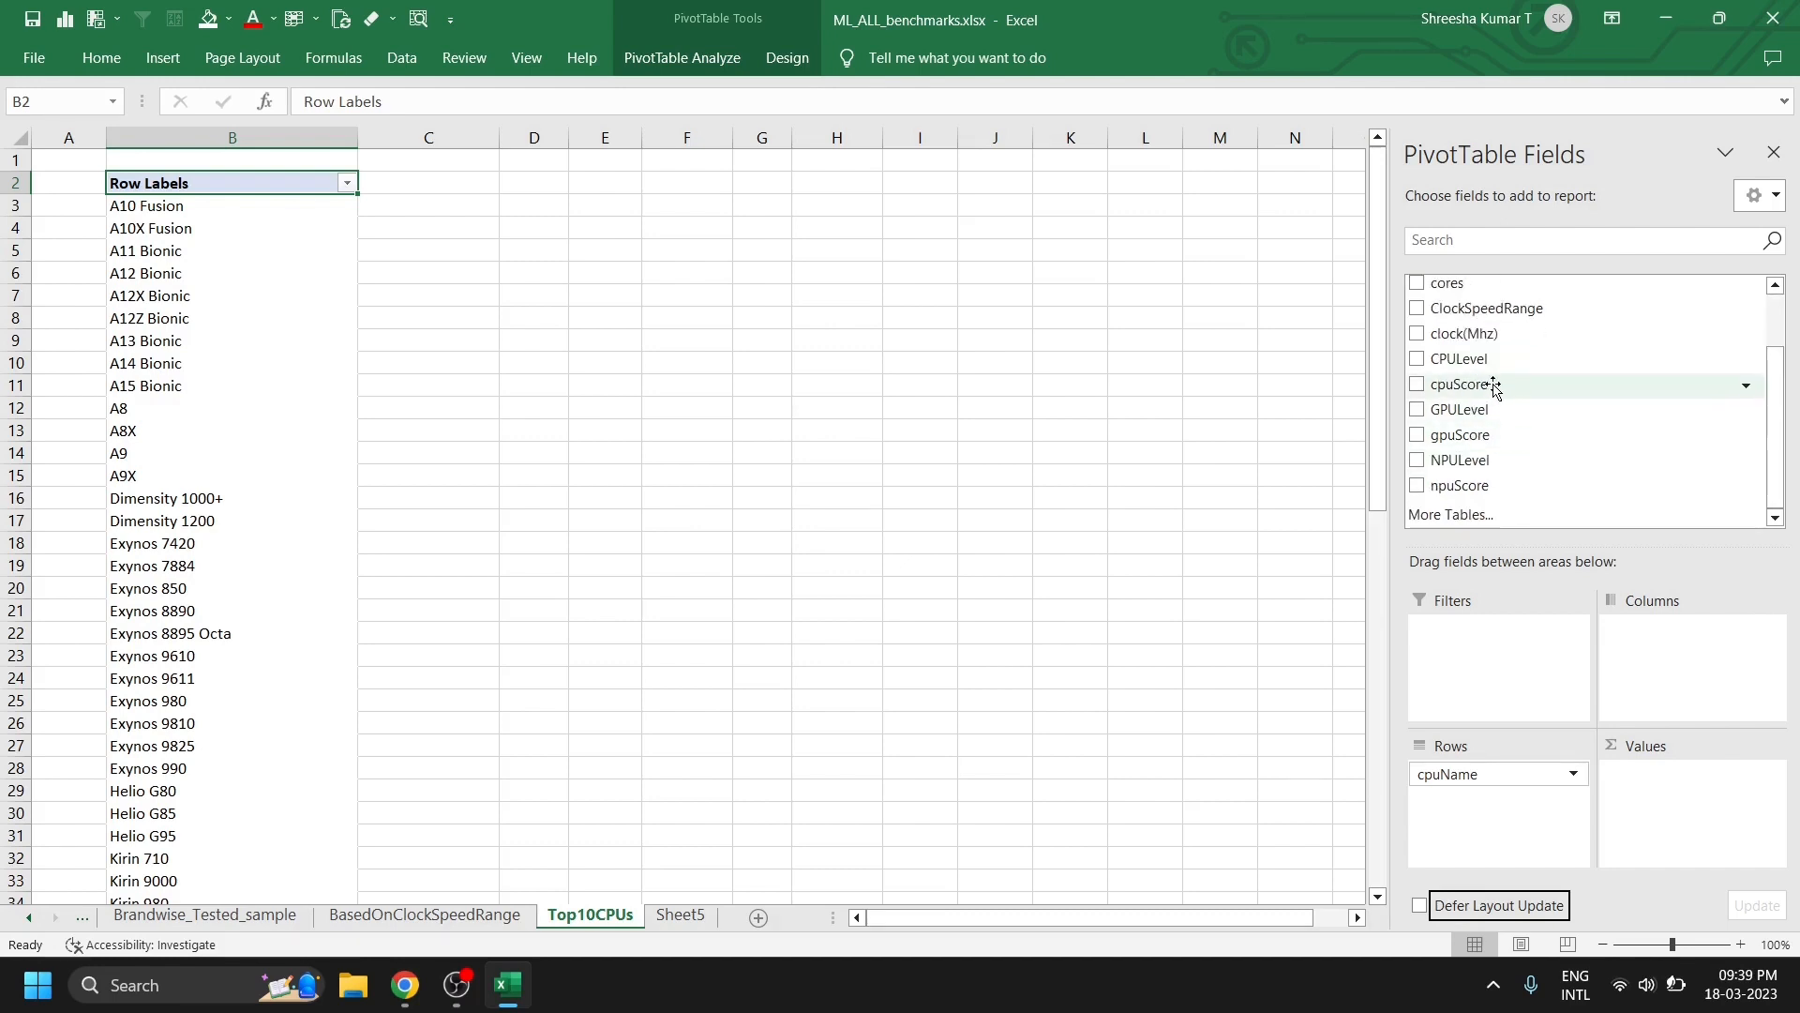
drag(1494, 389, 1689, 797)
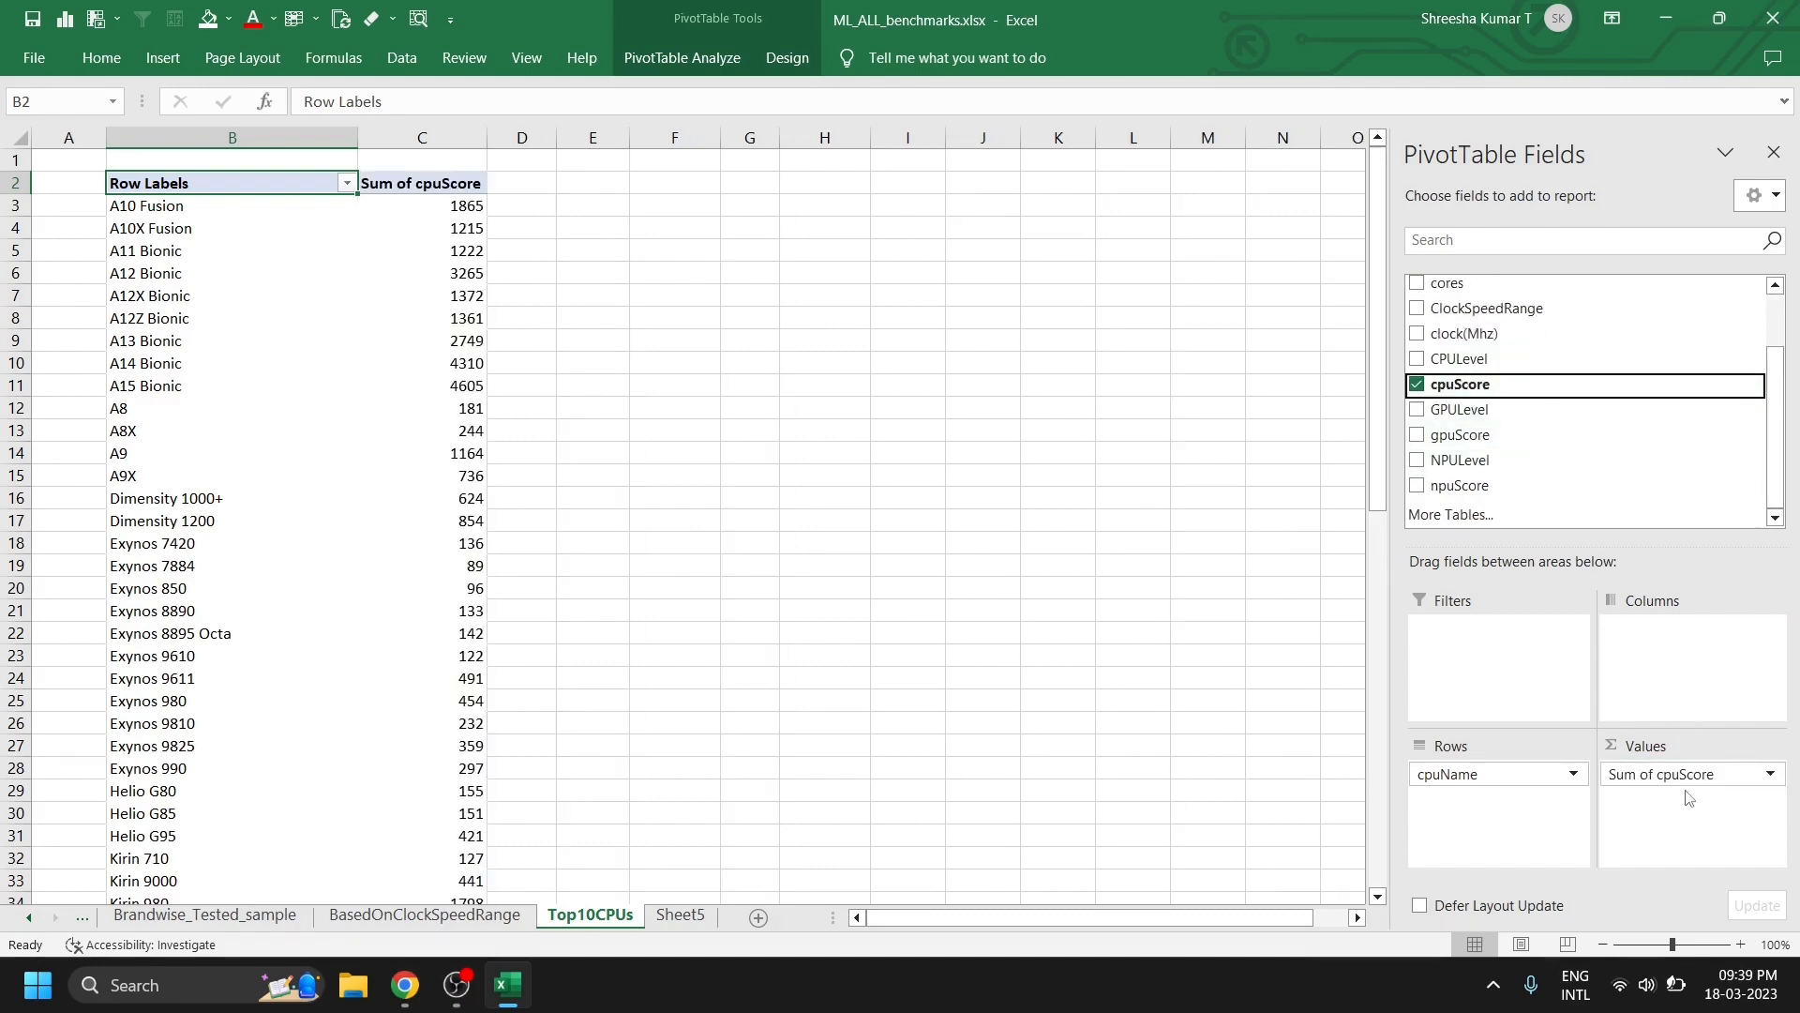
click(1716, 775)
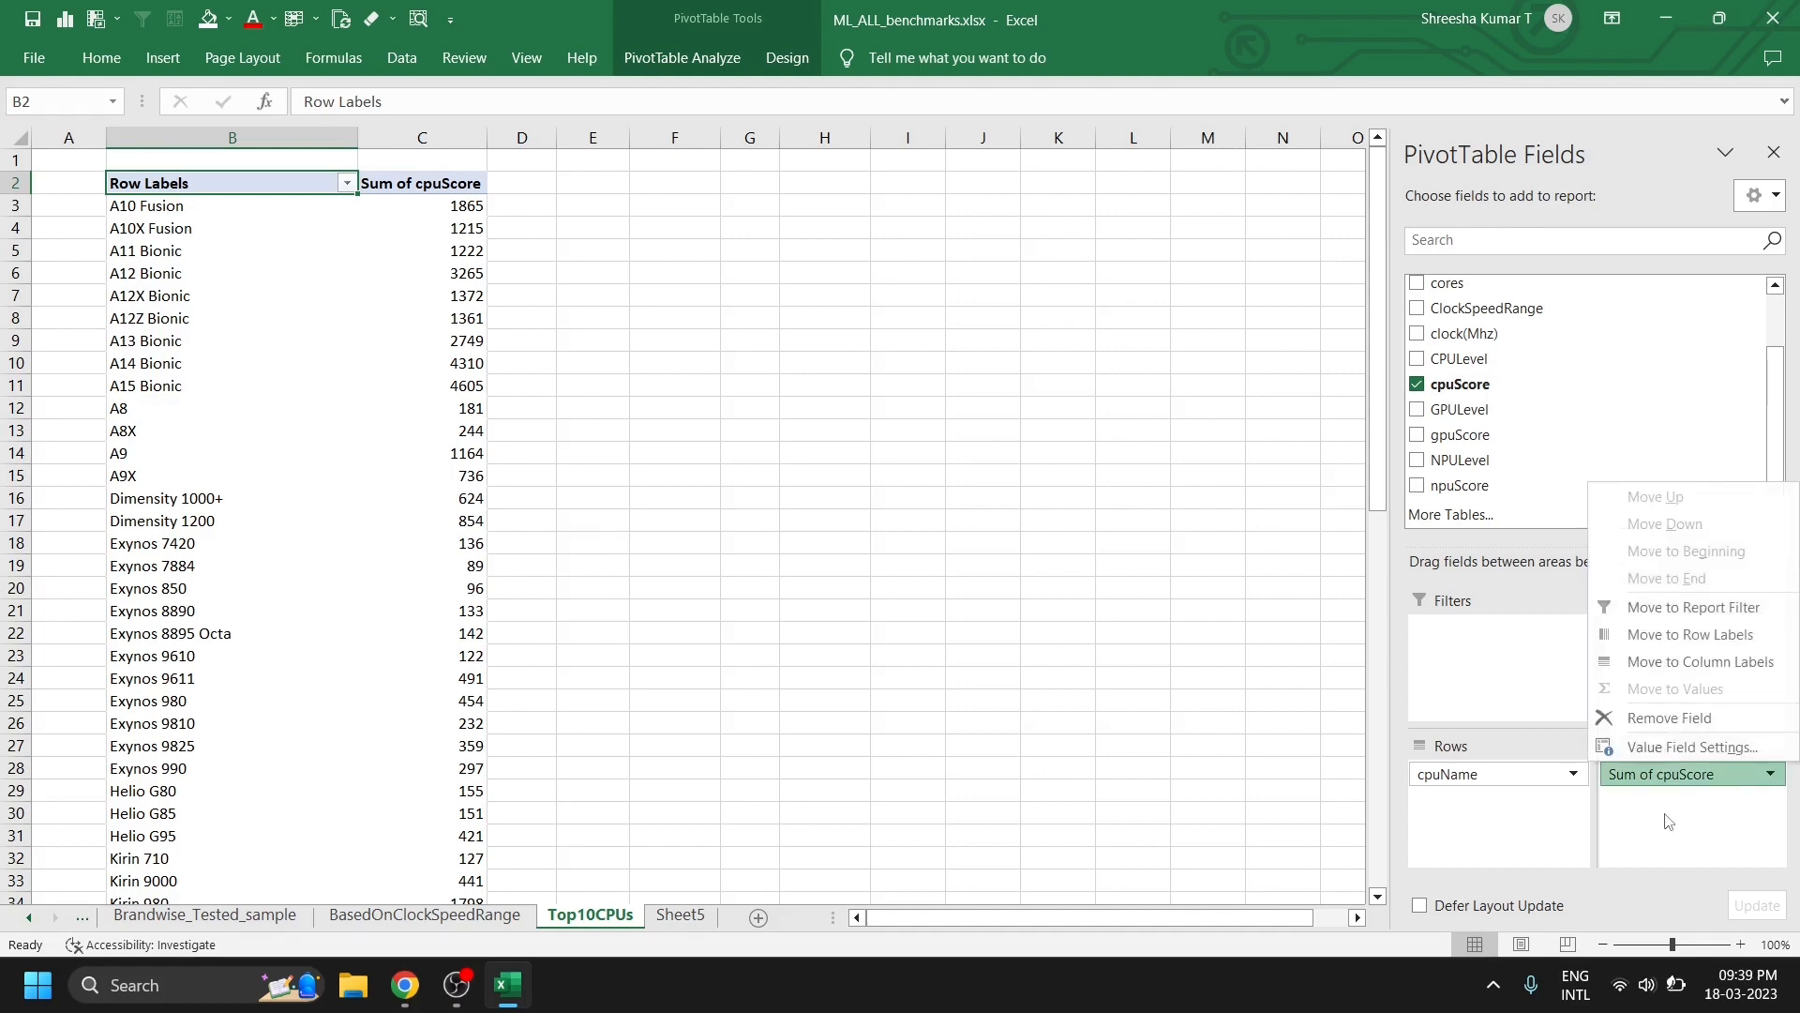
click(1668, 748)
click(797, 701)
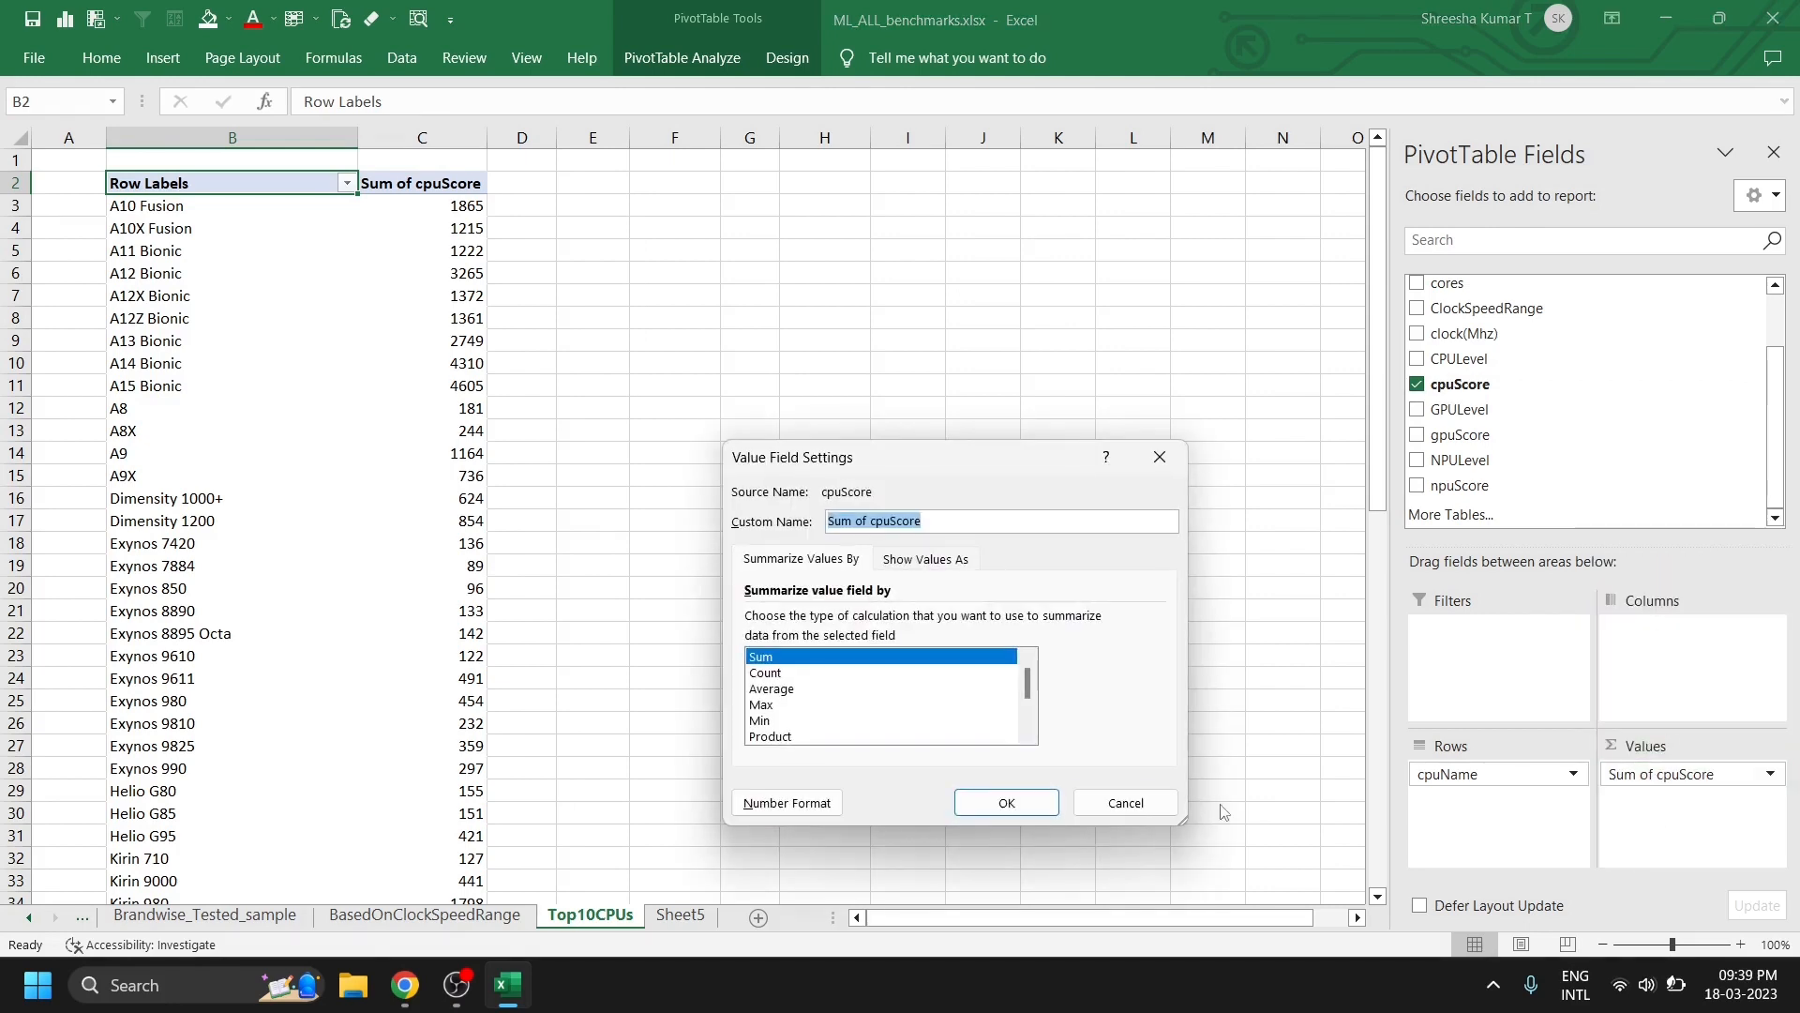
scroll(942, 750, down, 2)
click(1024, 800)
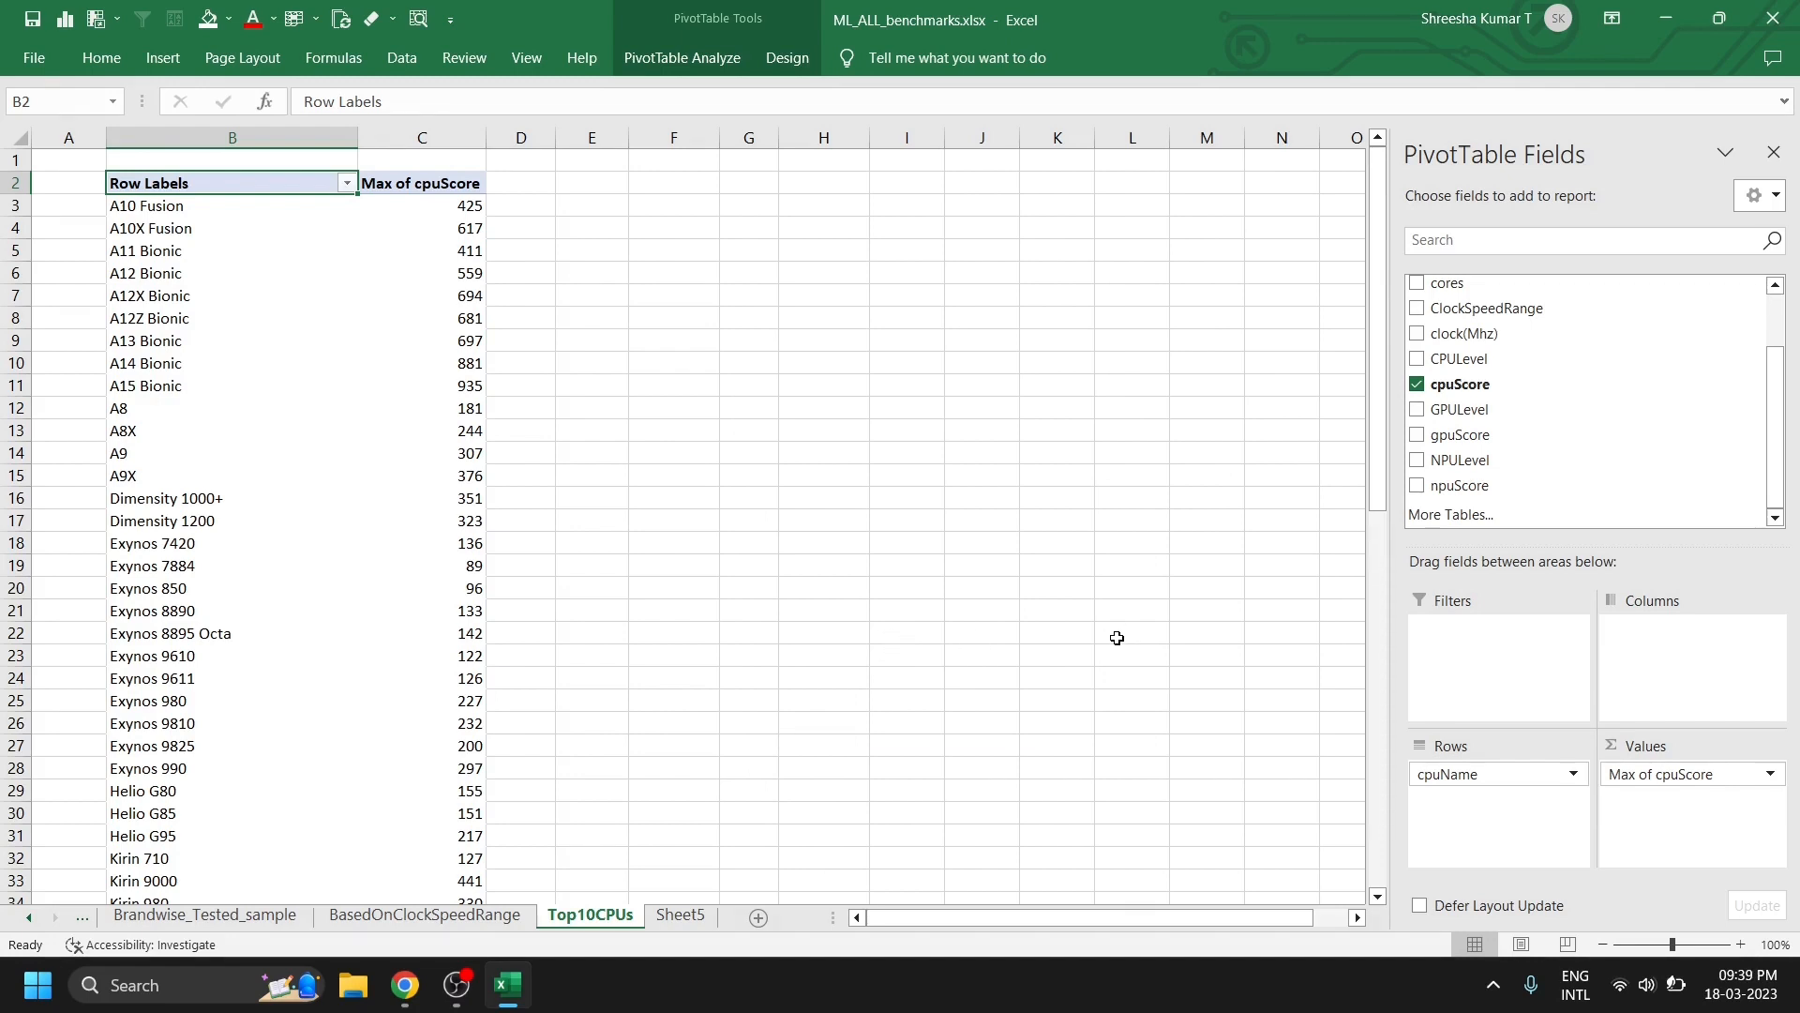
- Examine the maximum cpuScore of the individual CPUs throughout the pivot table, including M1 and A15 Bionic
click(152, 206)
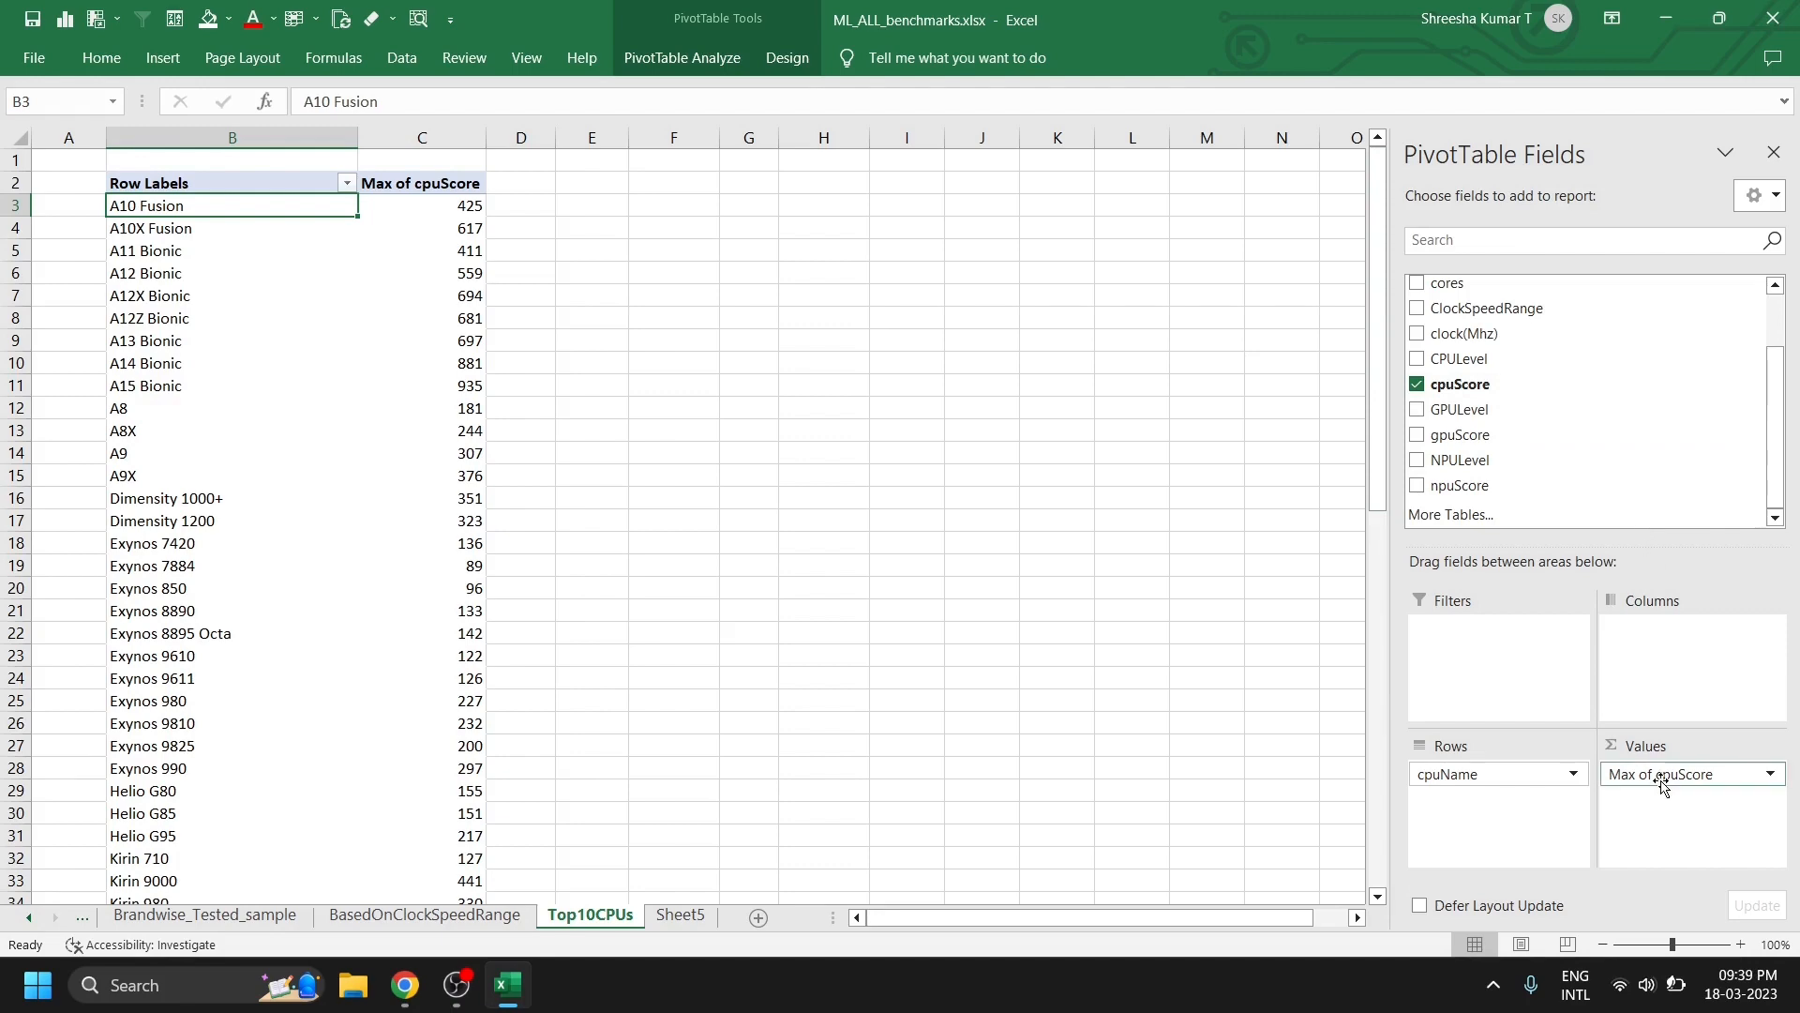
click(450, 231)
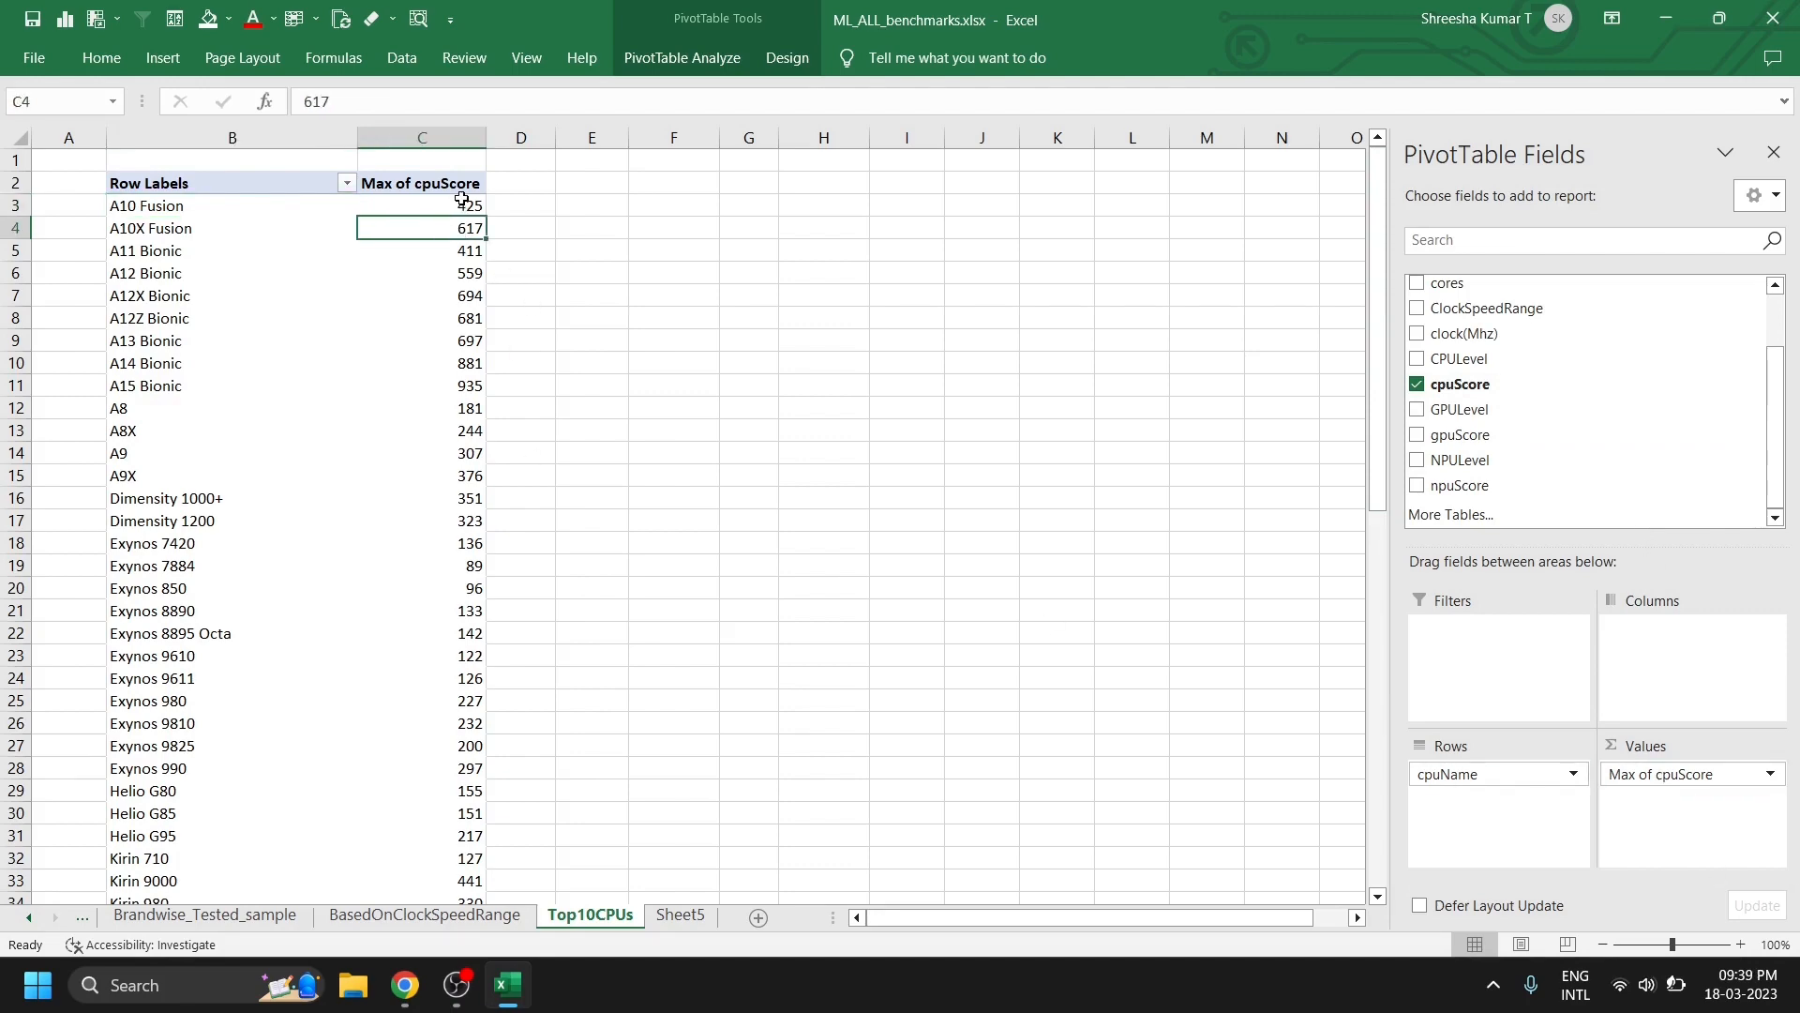
click(452, 364)
click(458, 521)
scroll(464, 530, down, 9)
click(441, 348)
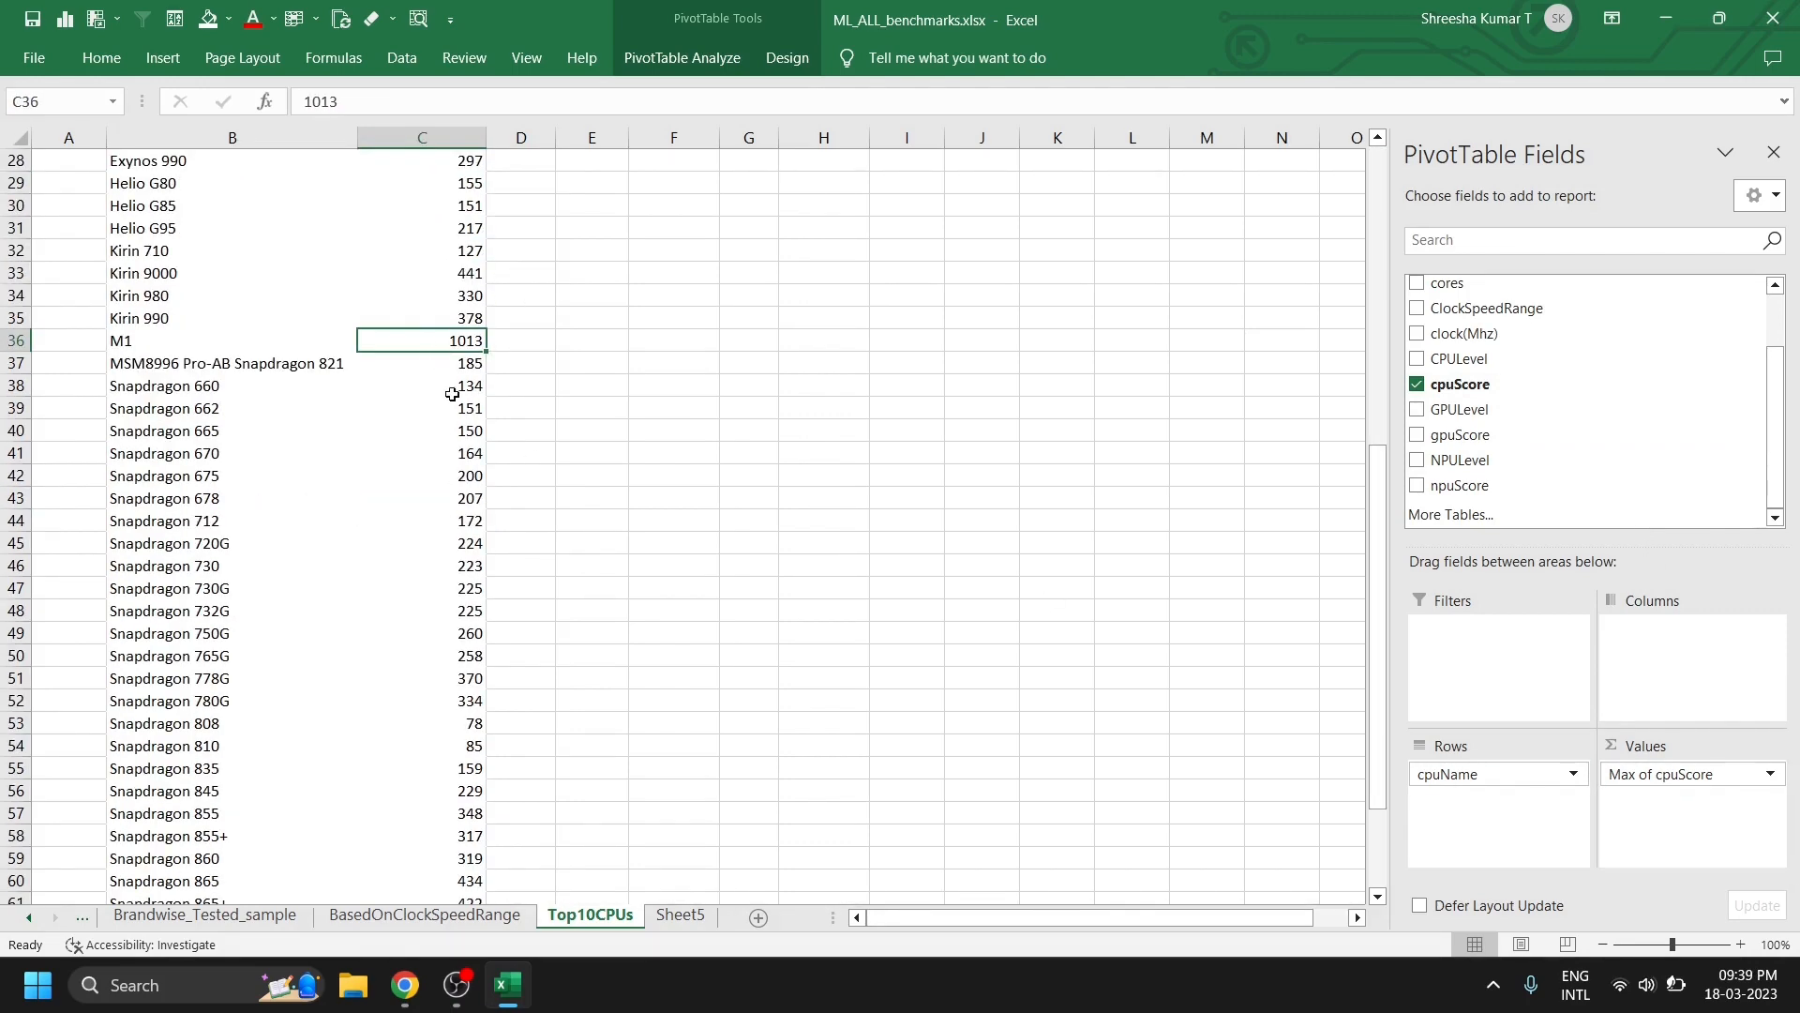
scroll(452, 469, up, 9)
click(441, 207)
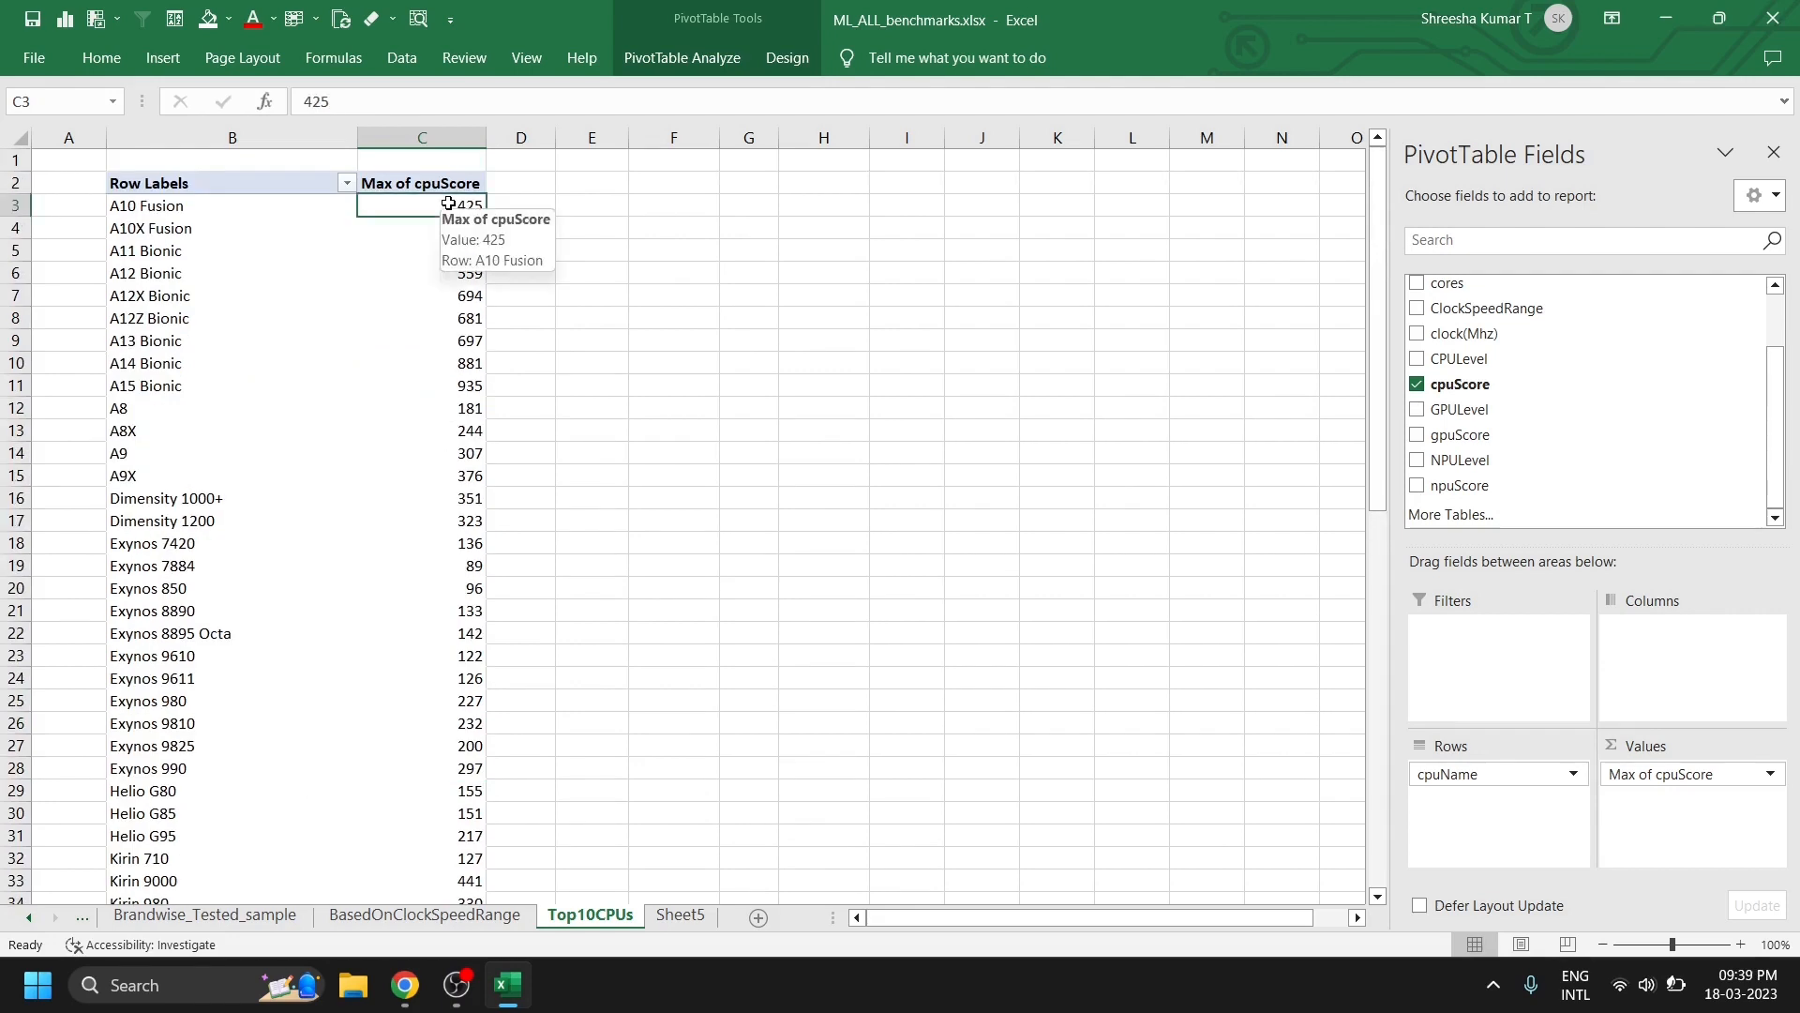
click(162, 253)
click(399, 276)
click(464, 374)
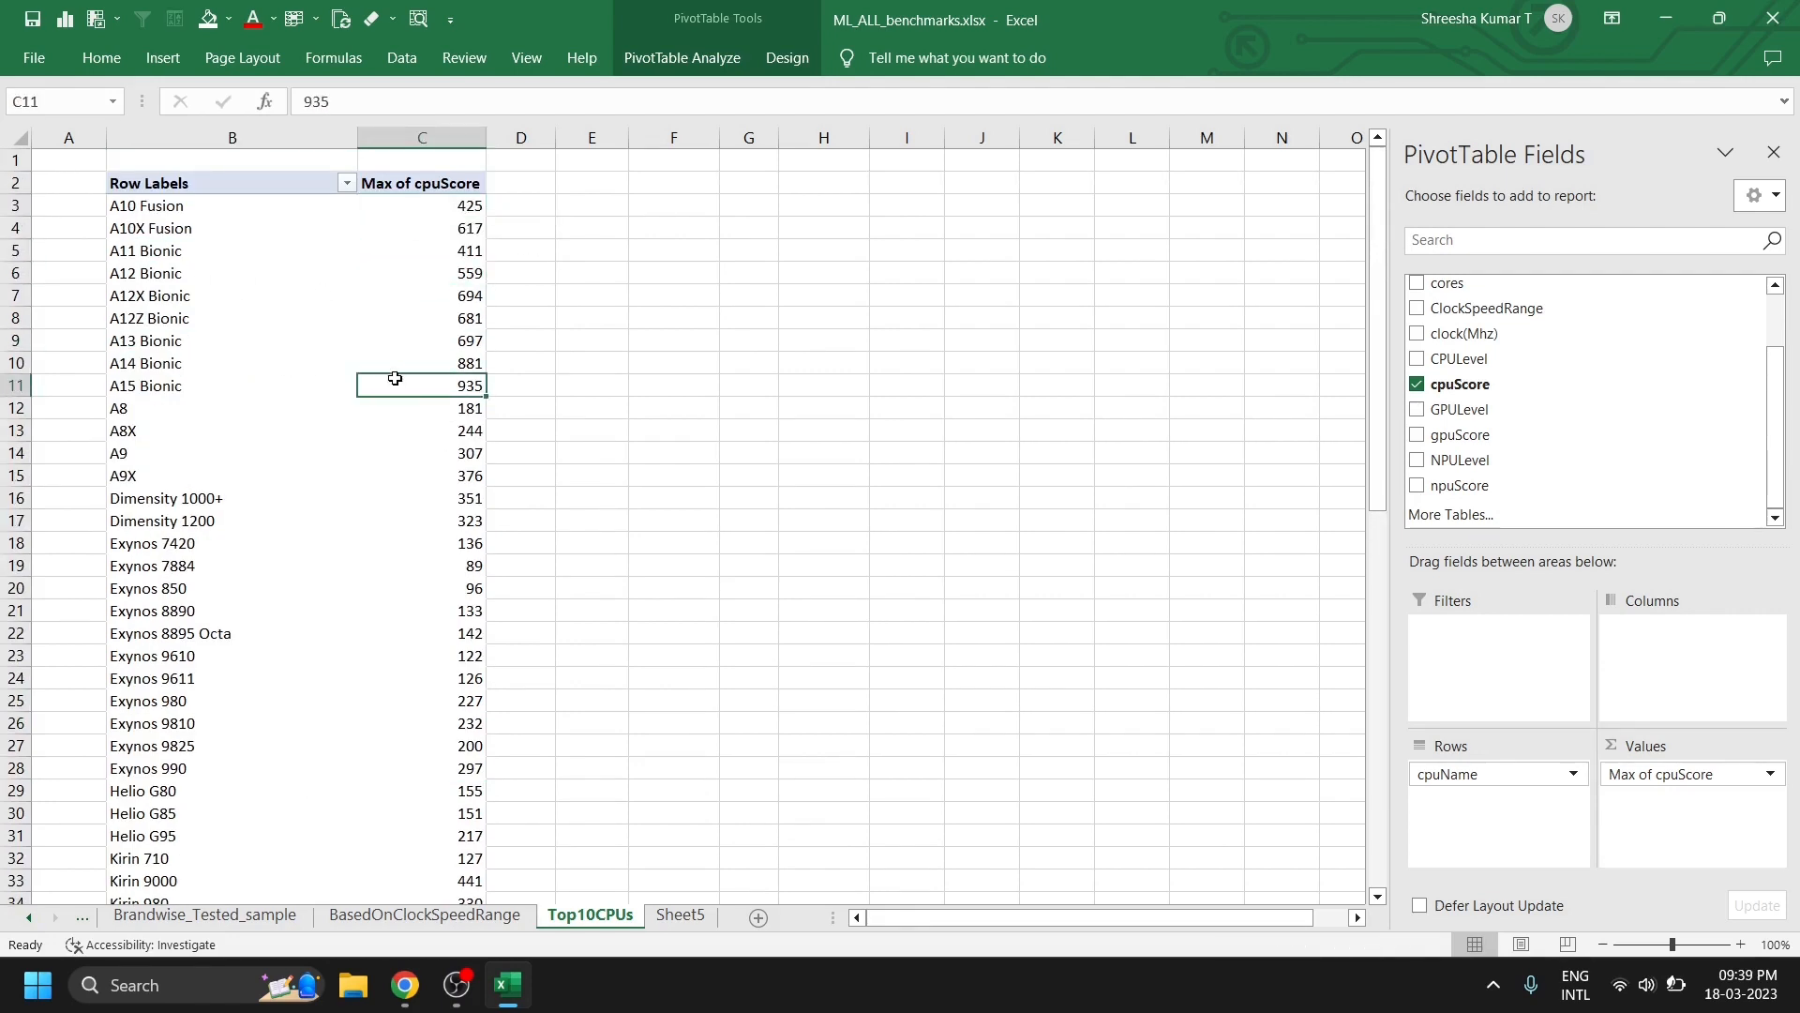
click(349, 568)
key(ctrl+a)
click(470, 562)
click(447, 228)
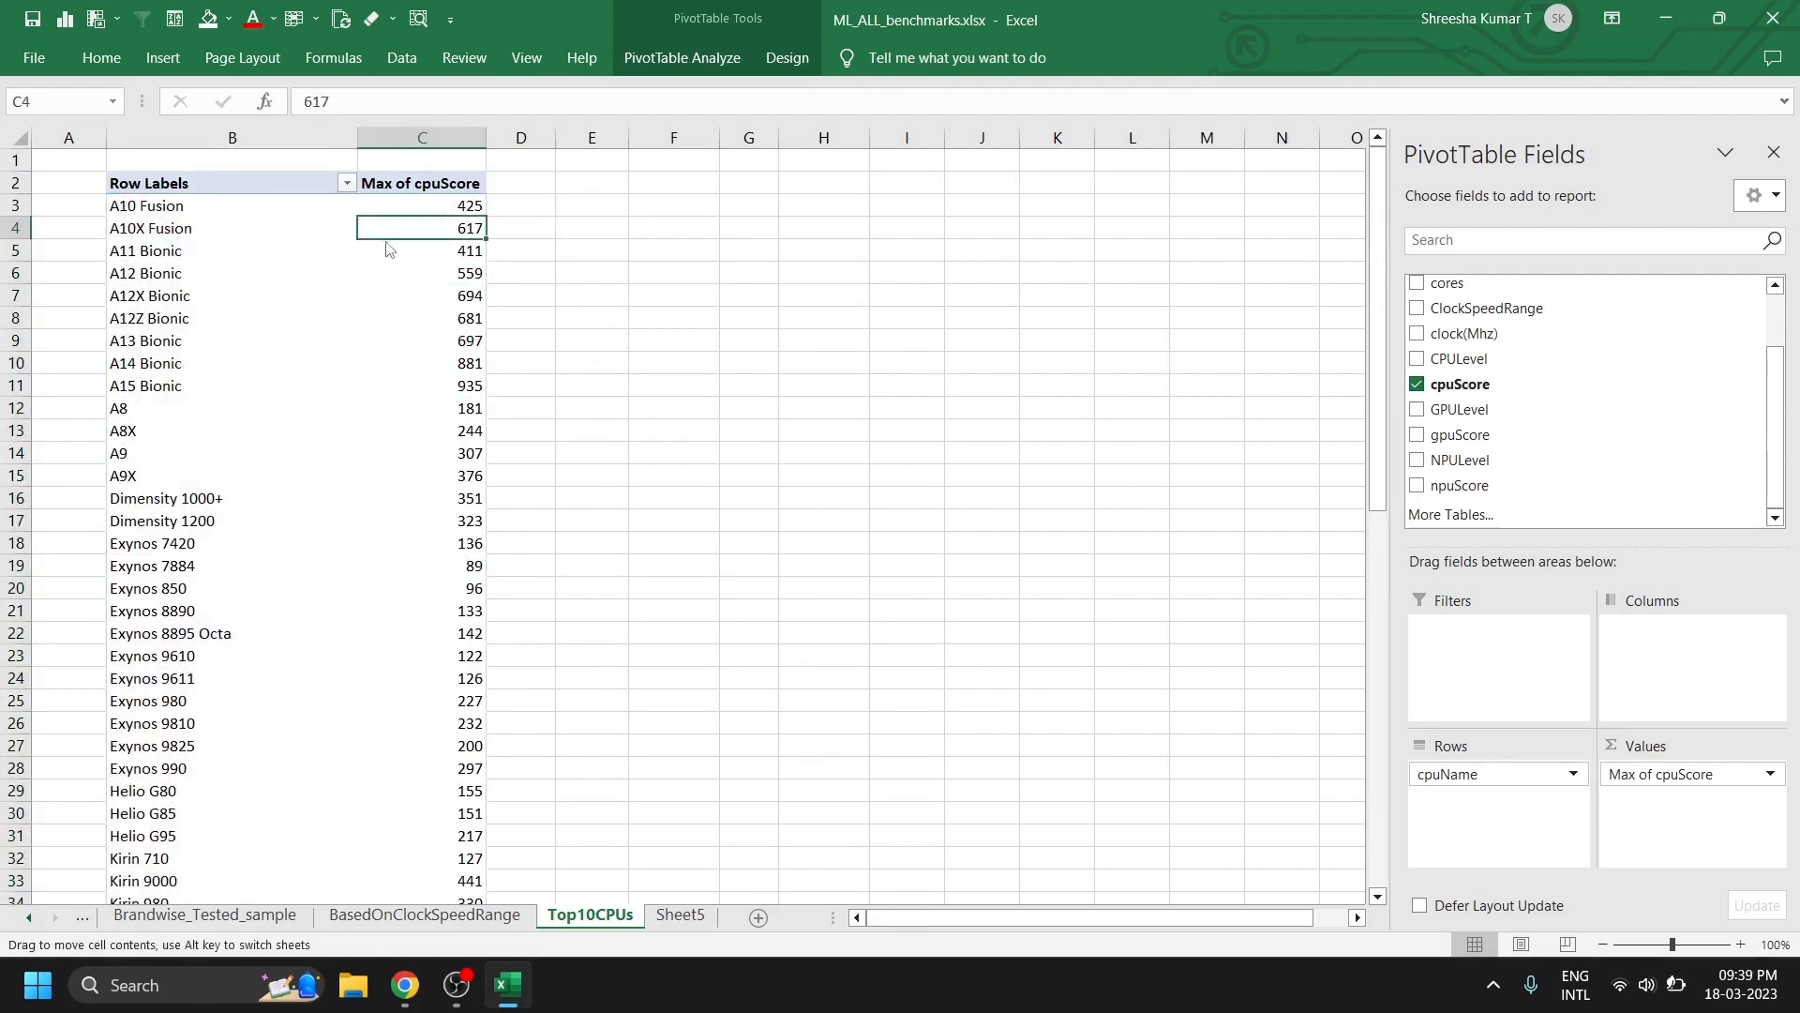
click(385, 274)
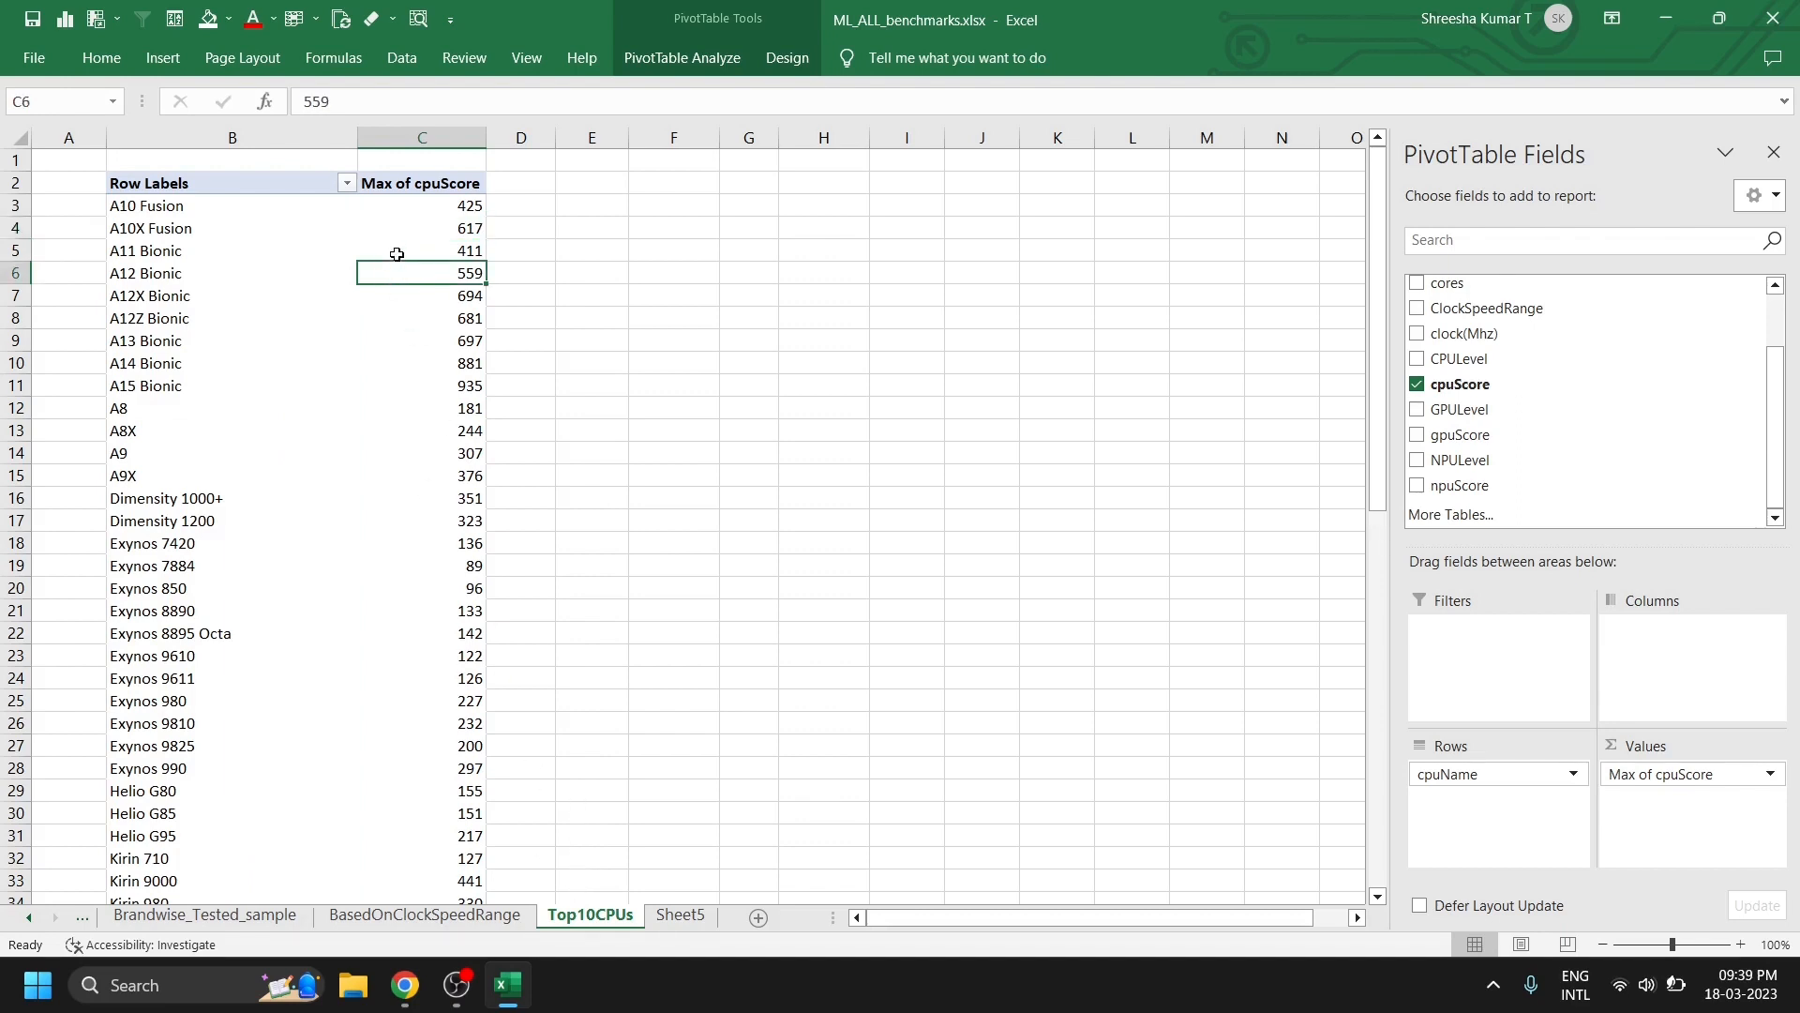
- Sort the pivot table by Max of cpuScore from largest to smallest and review the top-ranked CPU rows
right_click(398, 247)
mouse_move(522, 429)
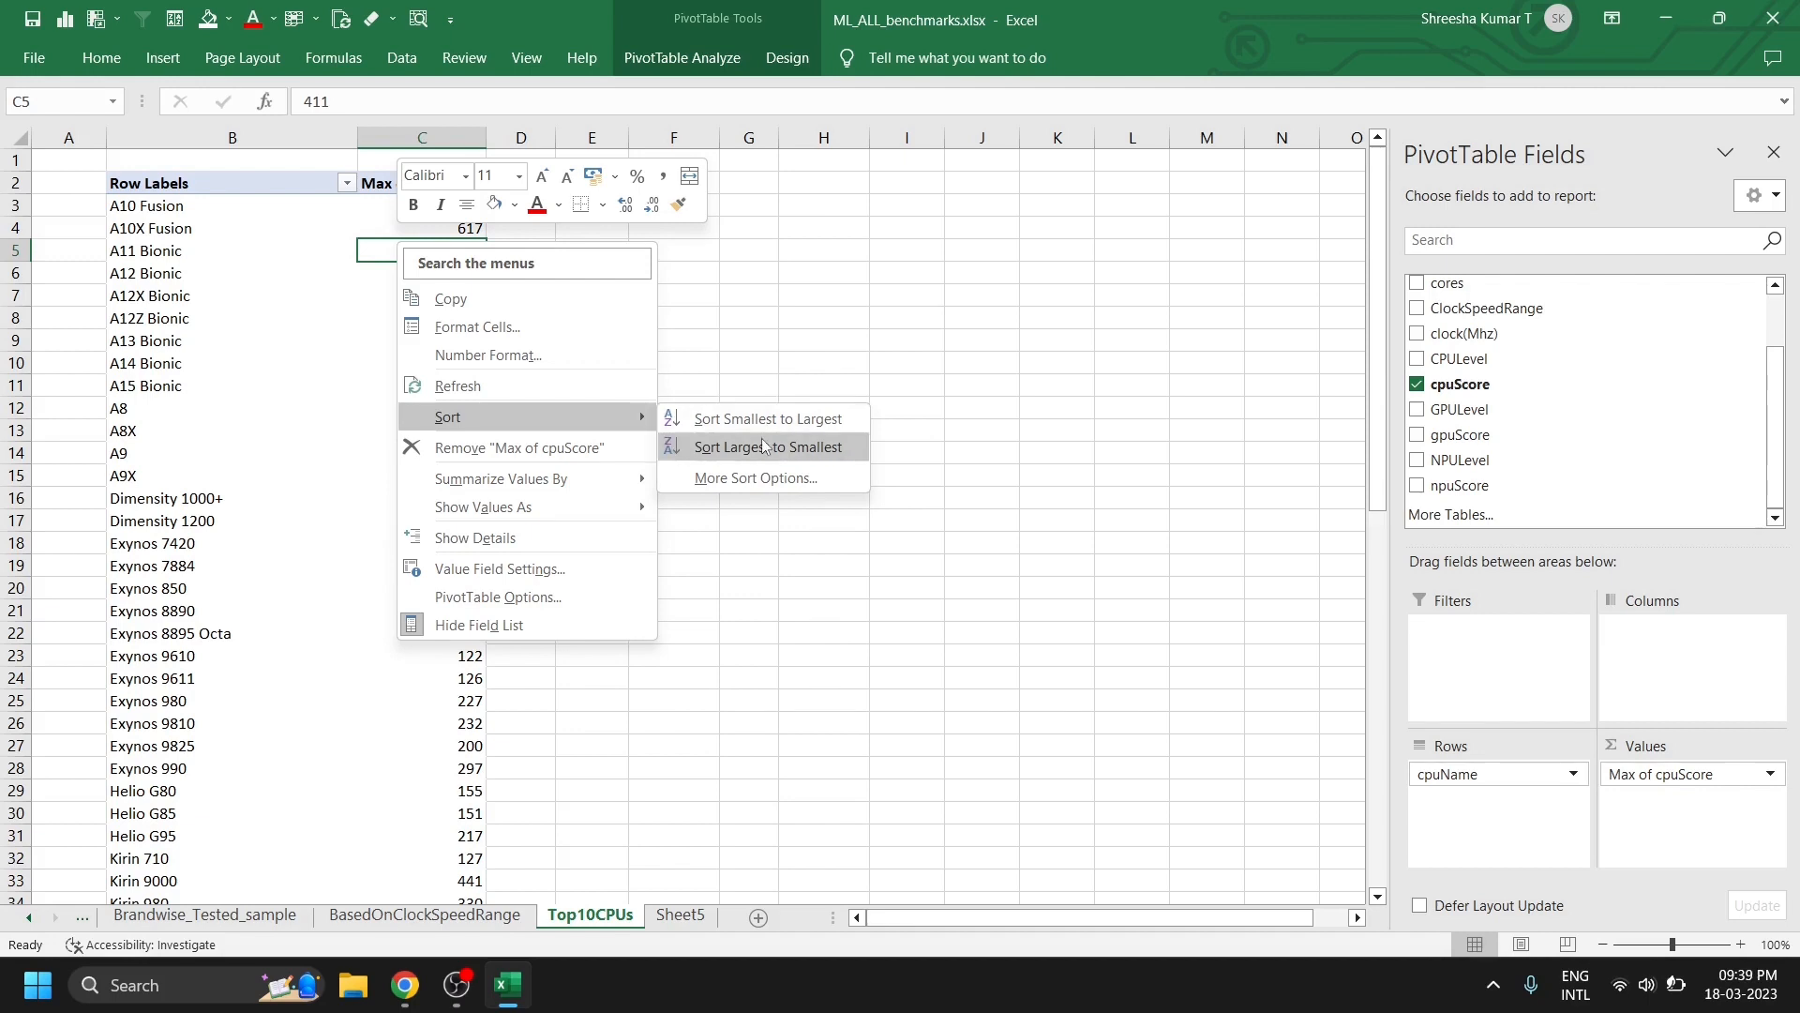
click(762, 448)
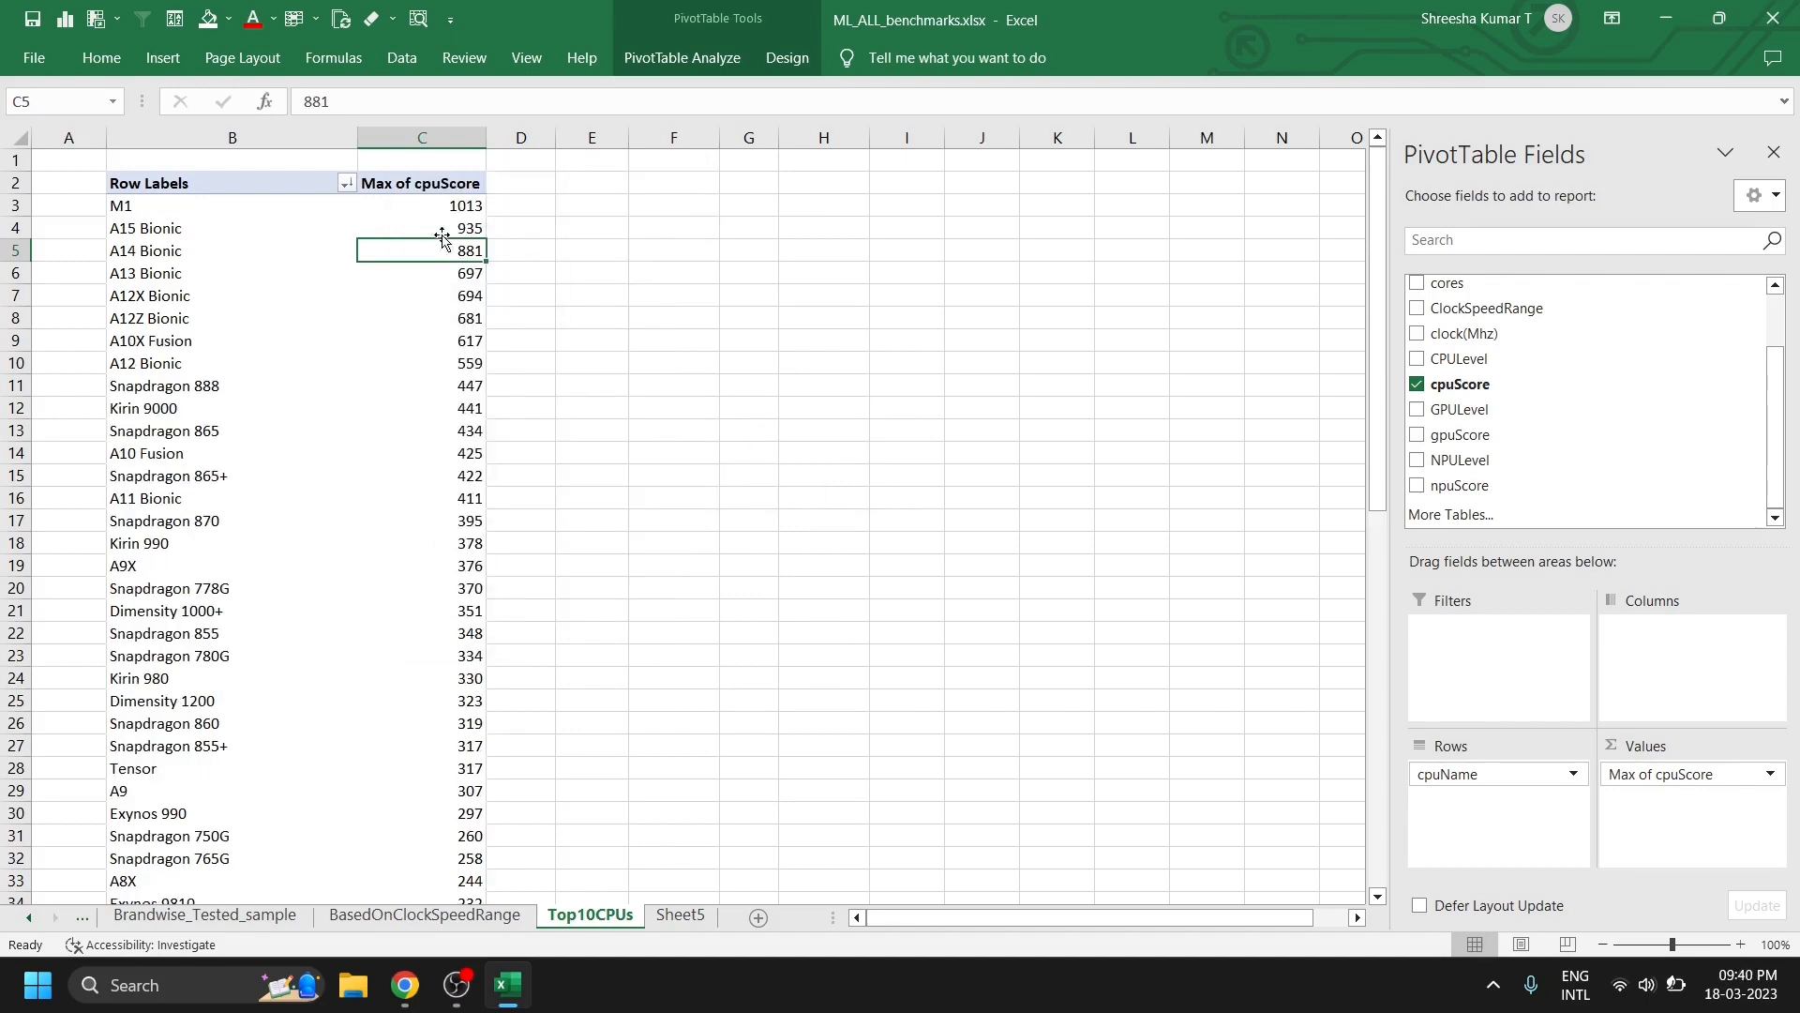
drag(122, 205, 144, 579)
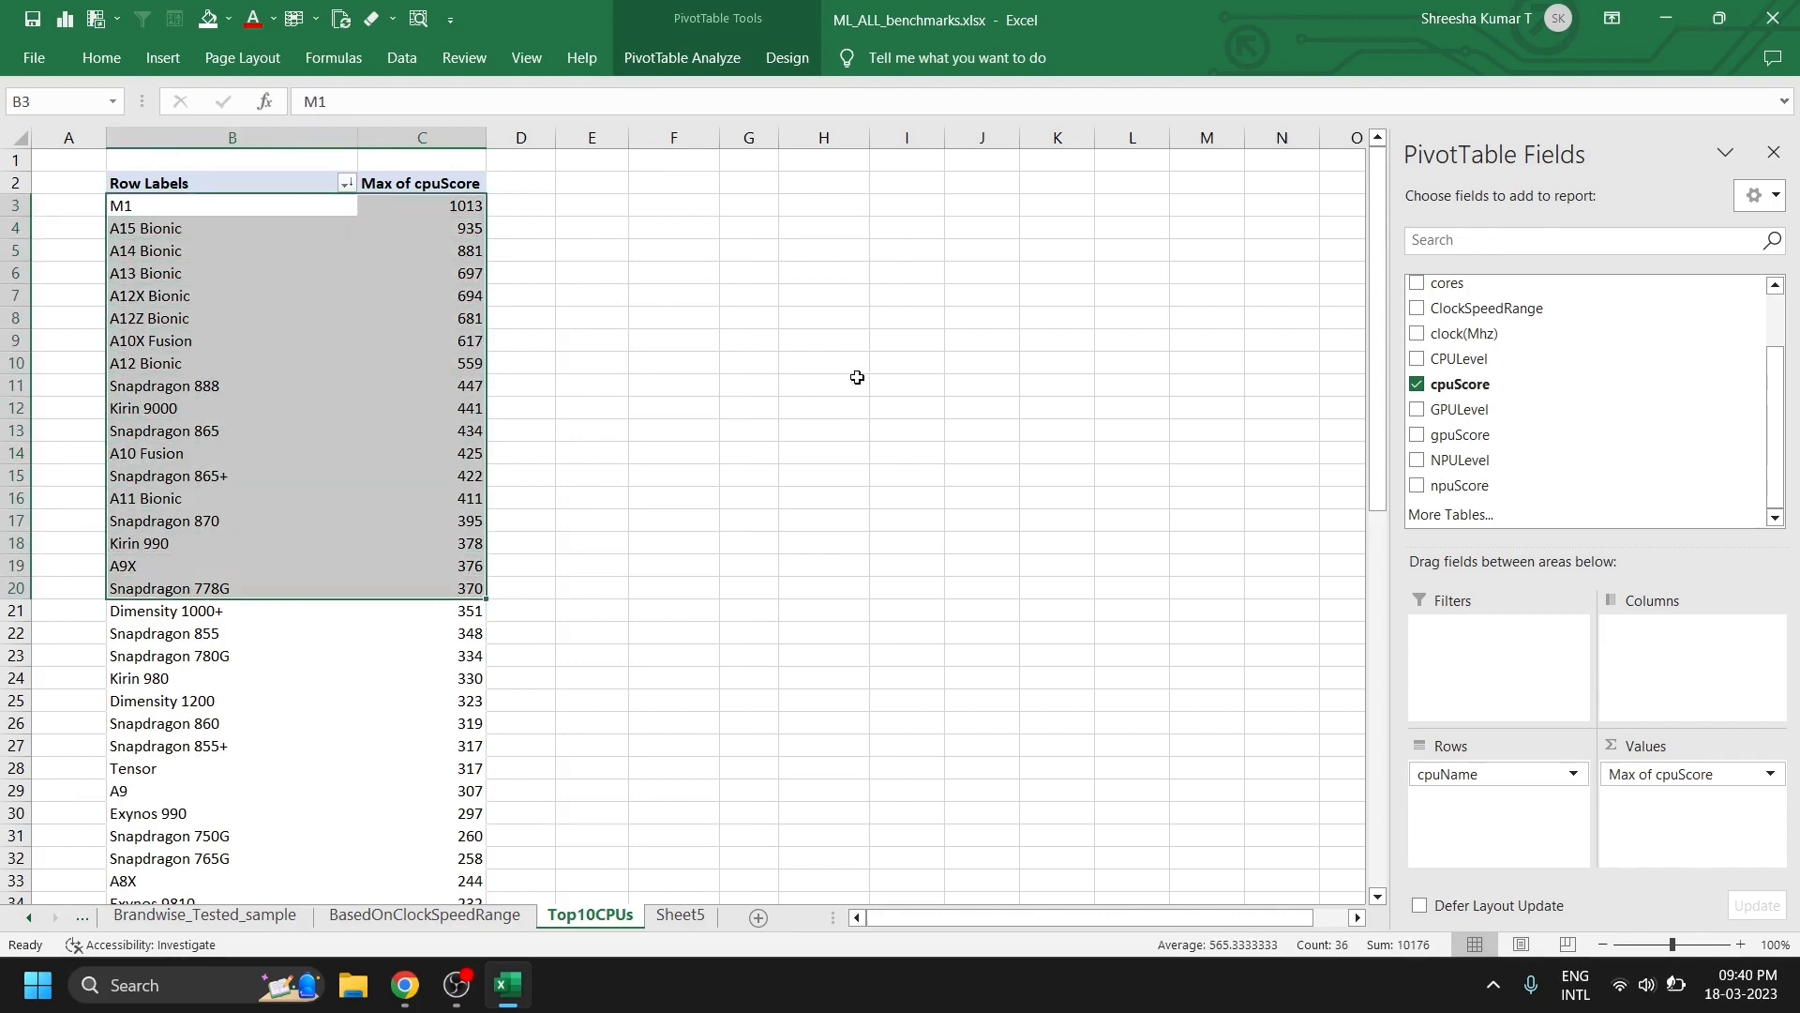
click(389, 316)
click(413, 291)
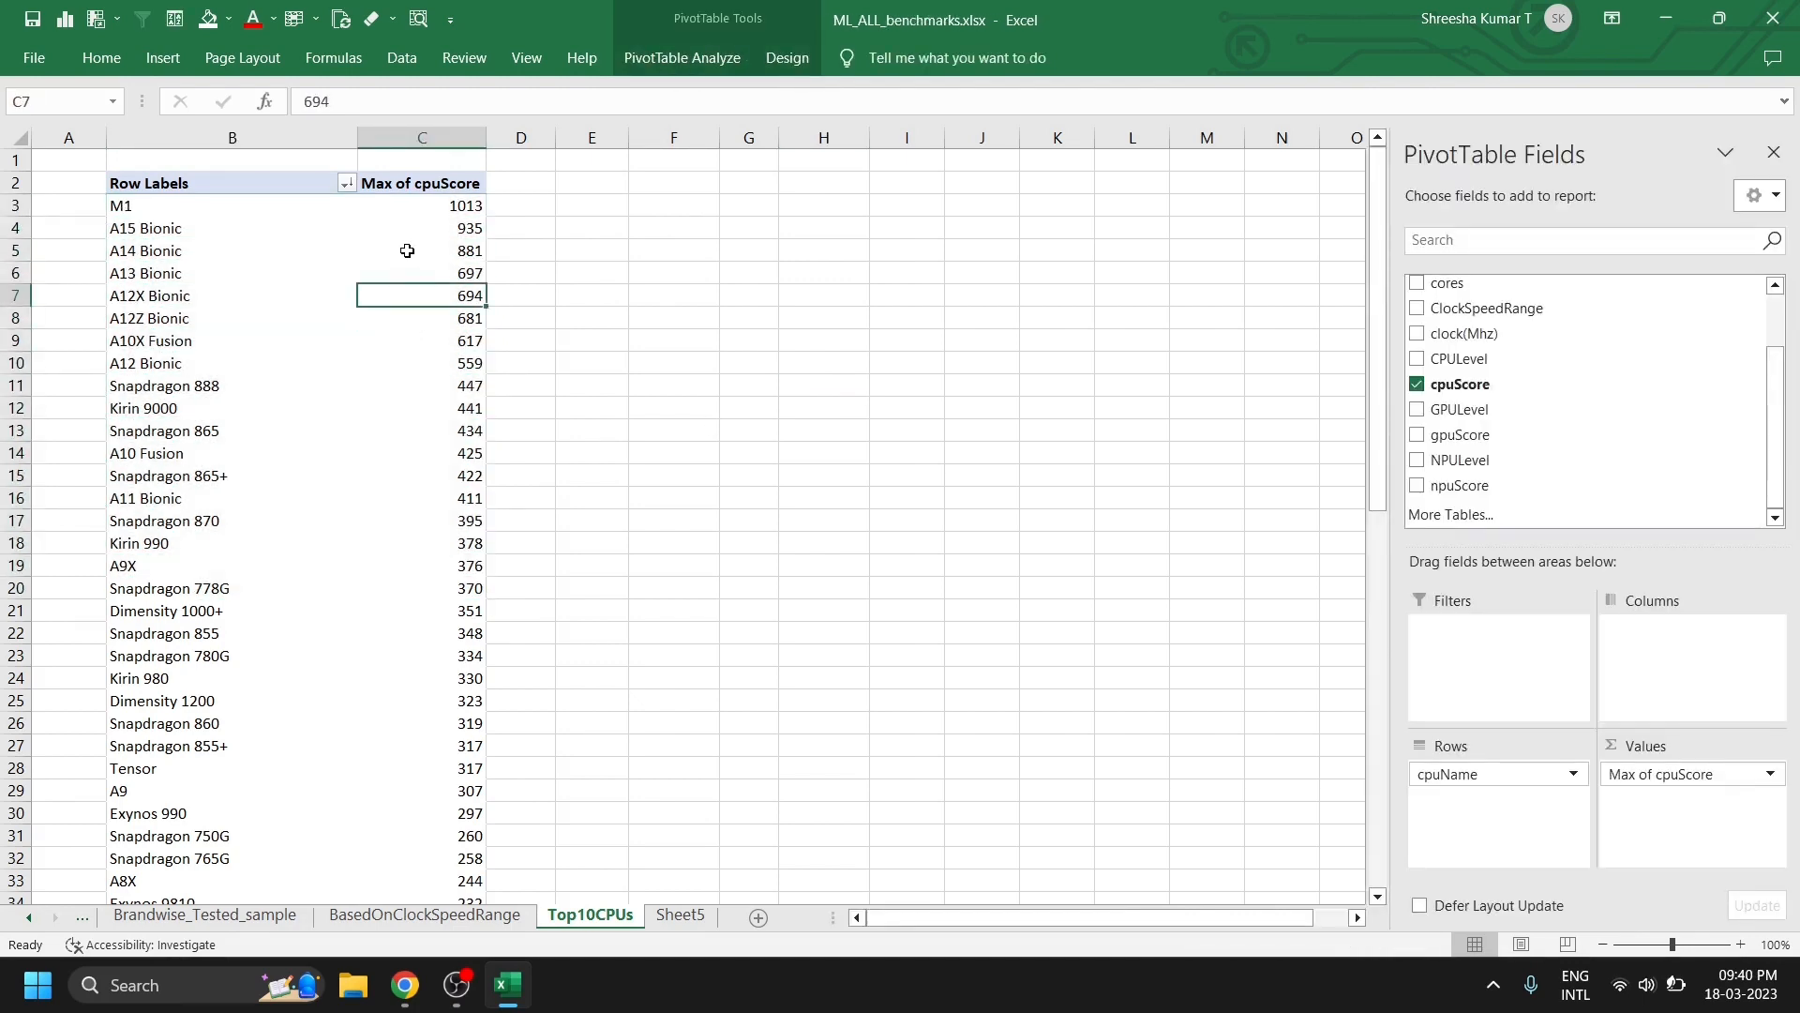
- Try a clustered bar PivotChart of the maximum cpuScore for all CPUs, and delete the chart
click(682, 57)
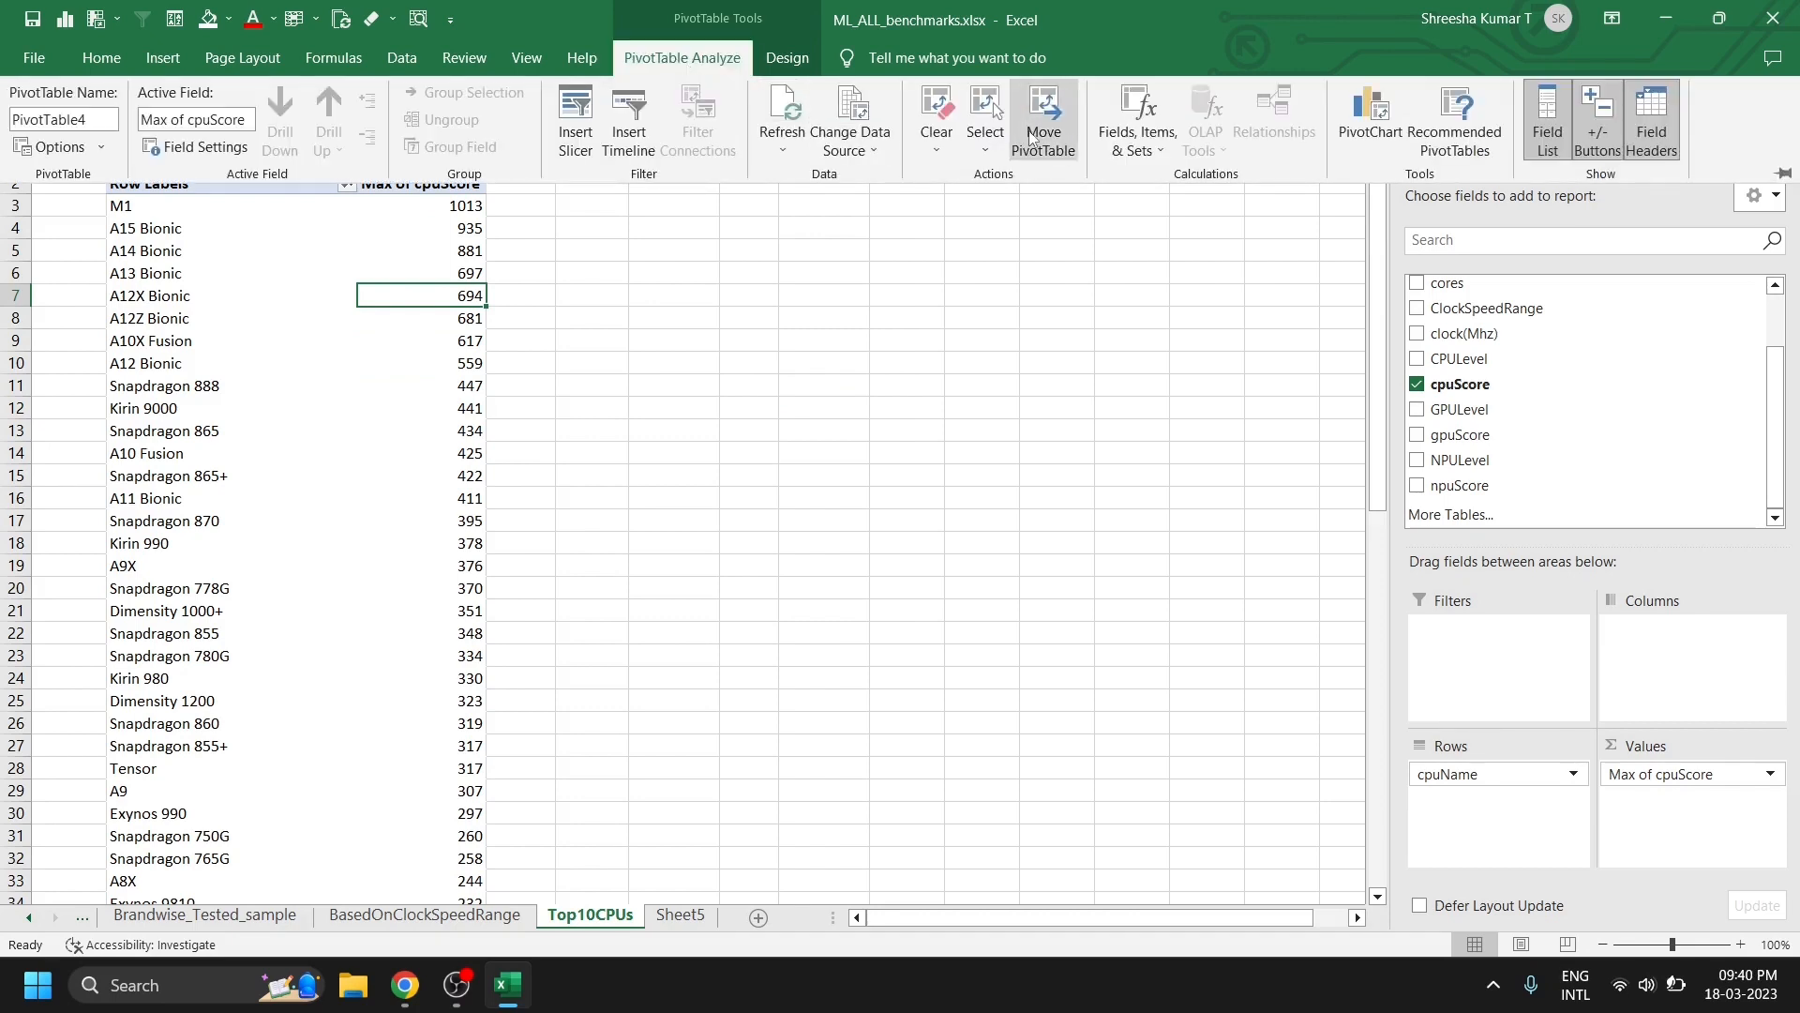
click(1371, 120)
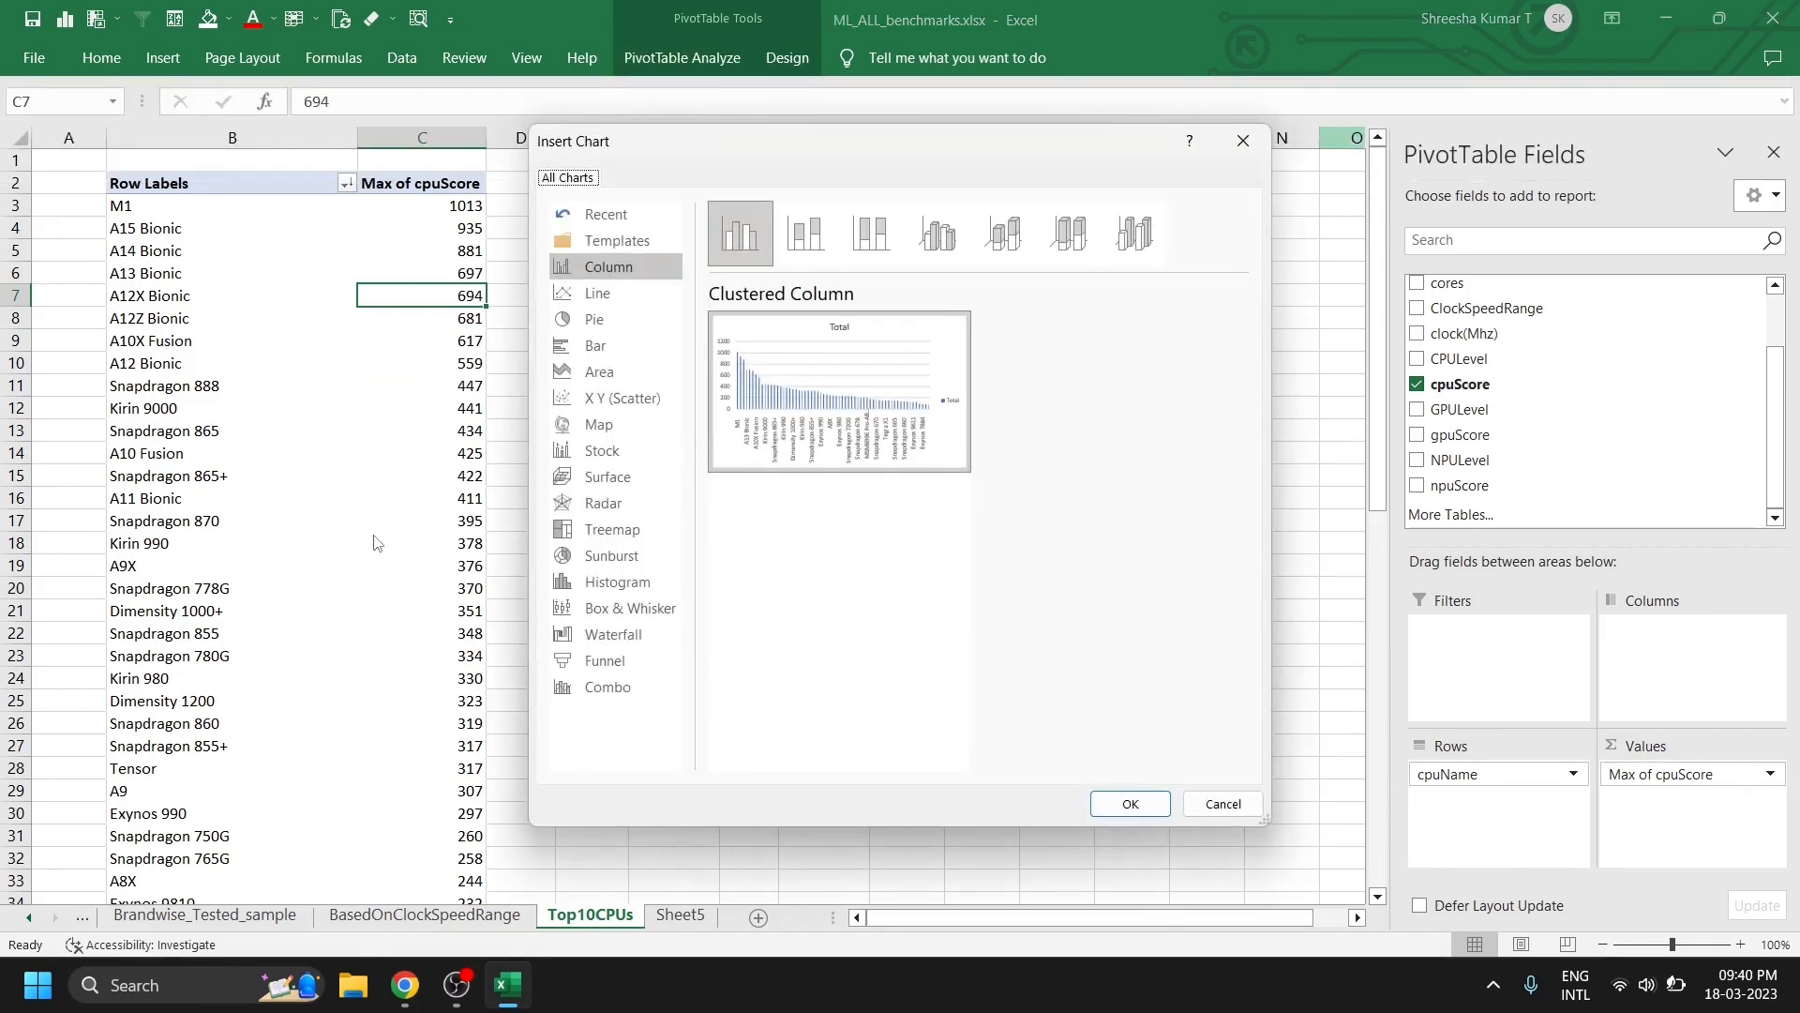
click(635, 352)
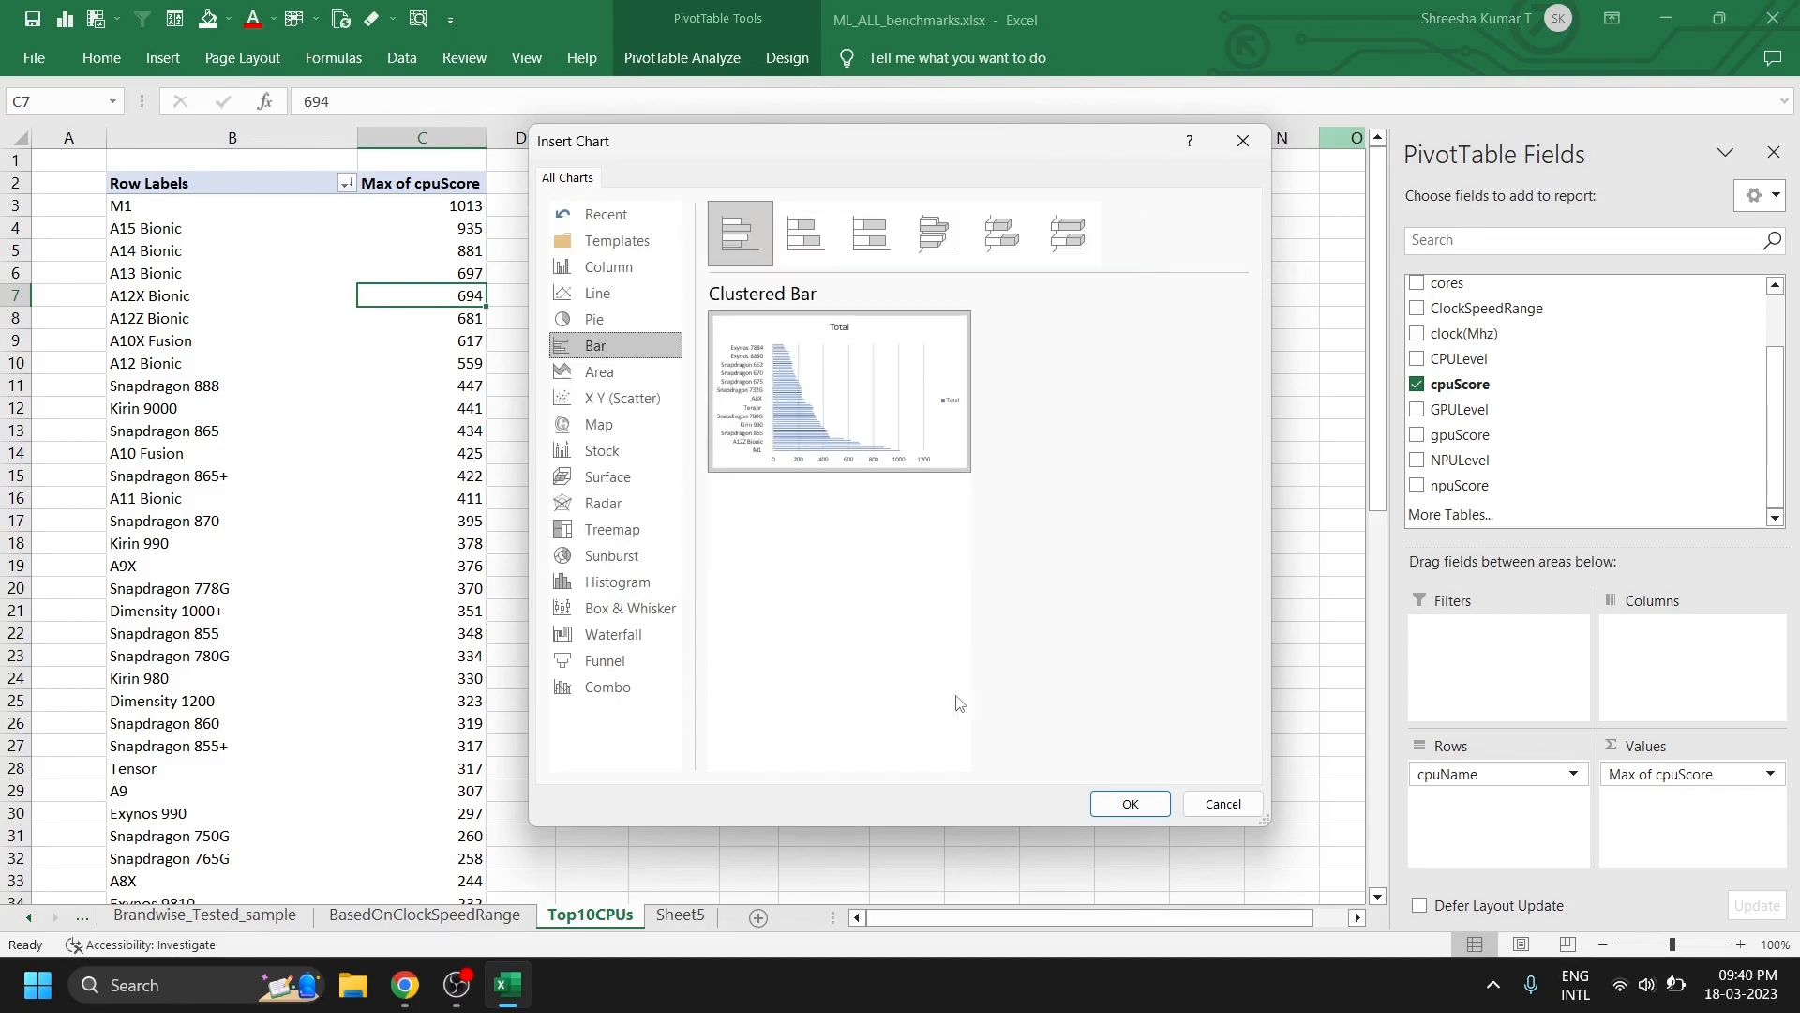
click(1130, 804)
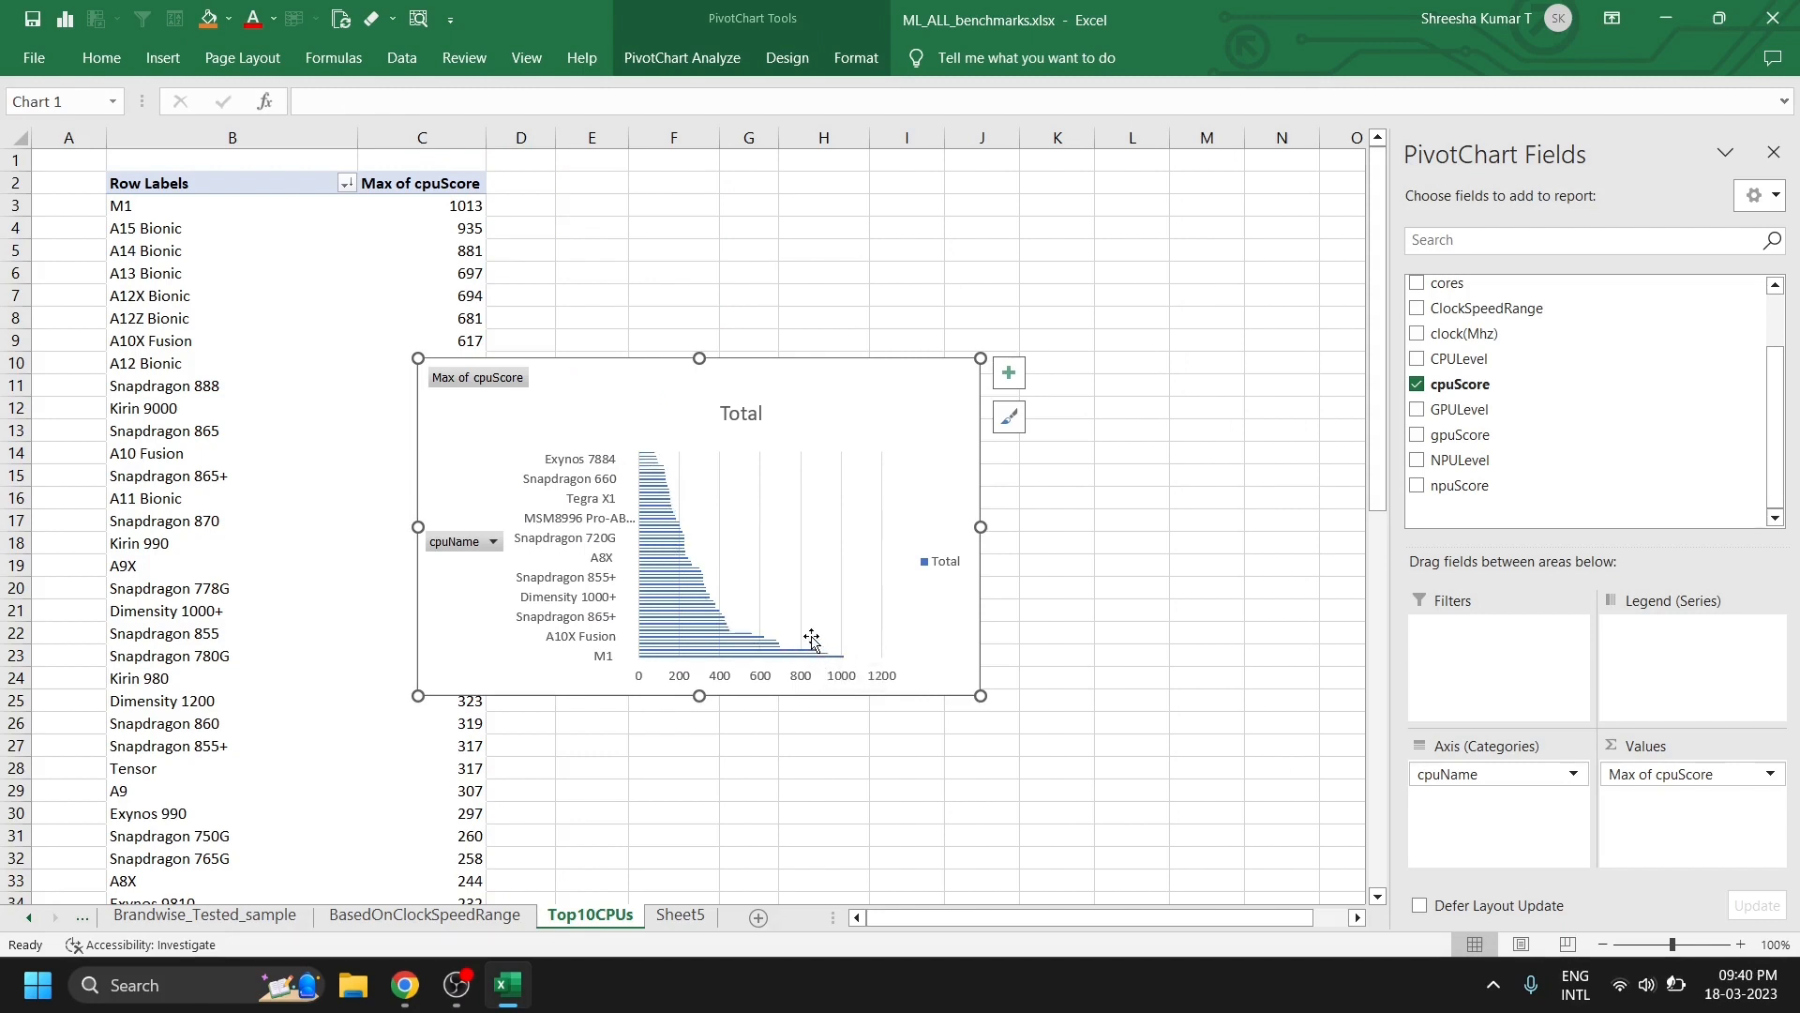
click(1225, 569)
click(949, 409)
key(Delete)
- Sort the pivot table by Max of cpuScore from smallest to largest
click(374, 316)
right_click(377, 319)
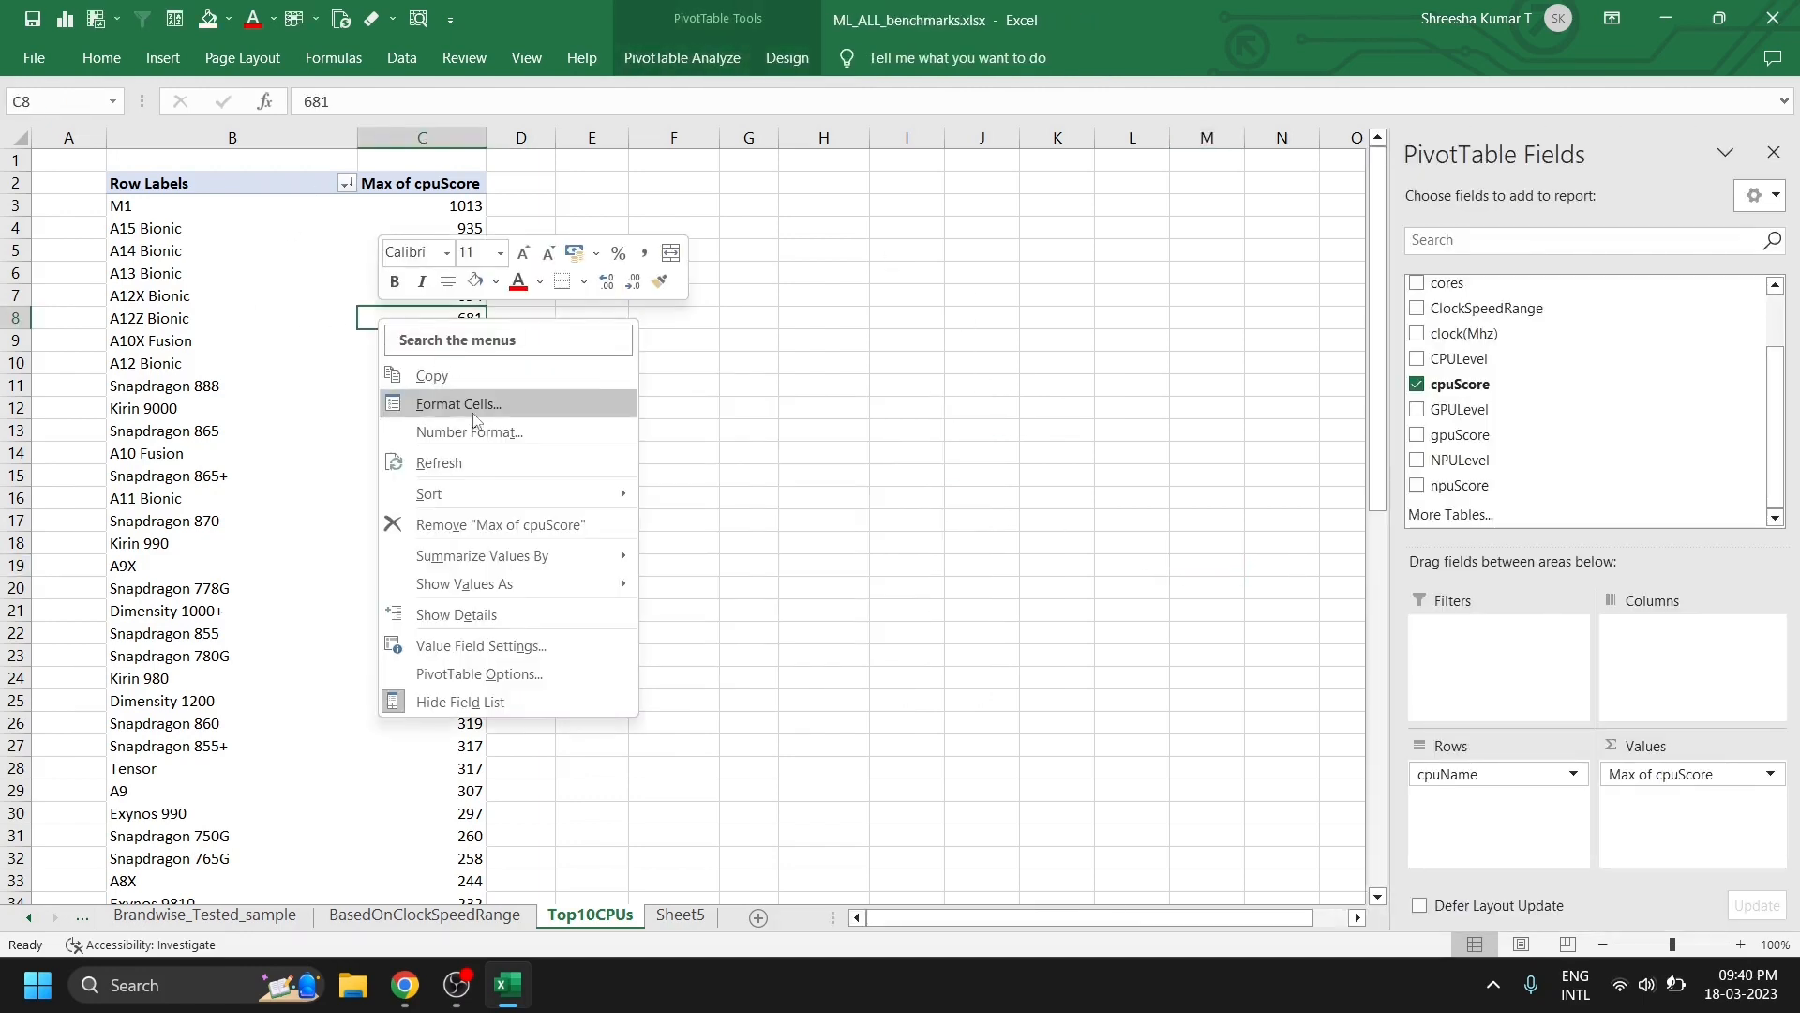
mouse_move(548, 487)
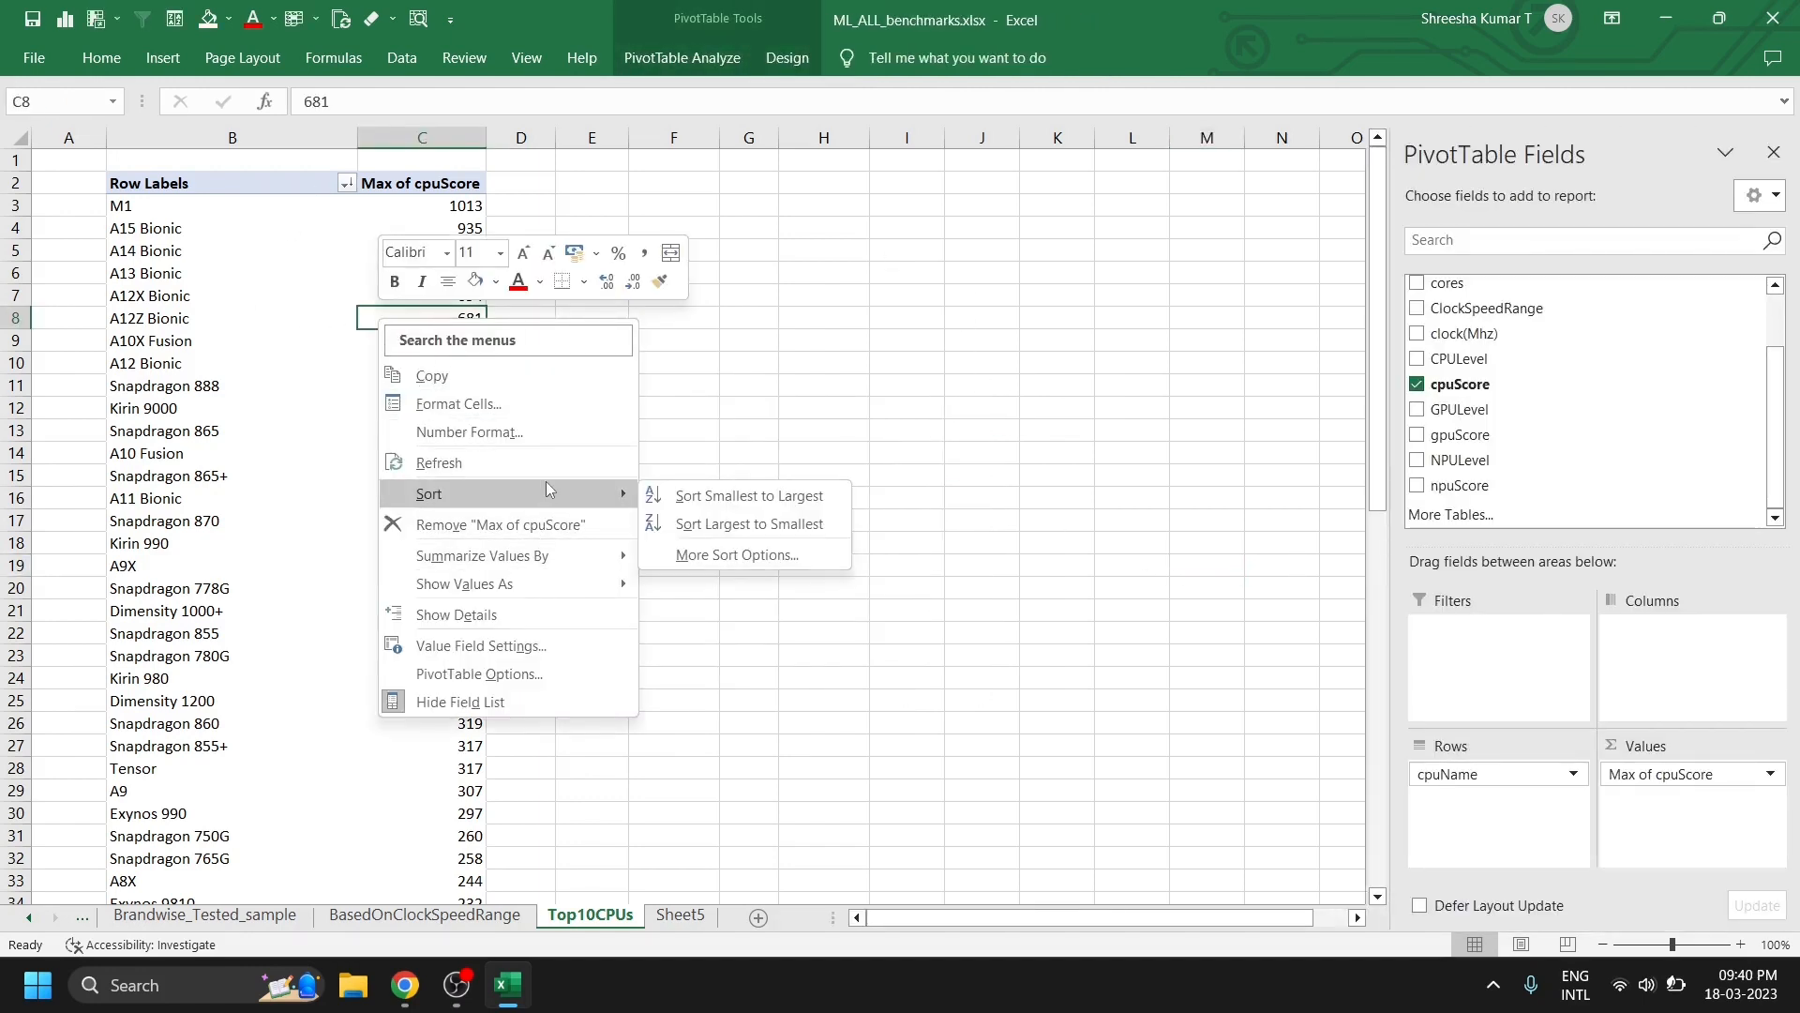
click(711, 502)
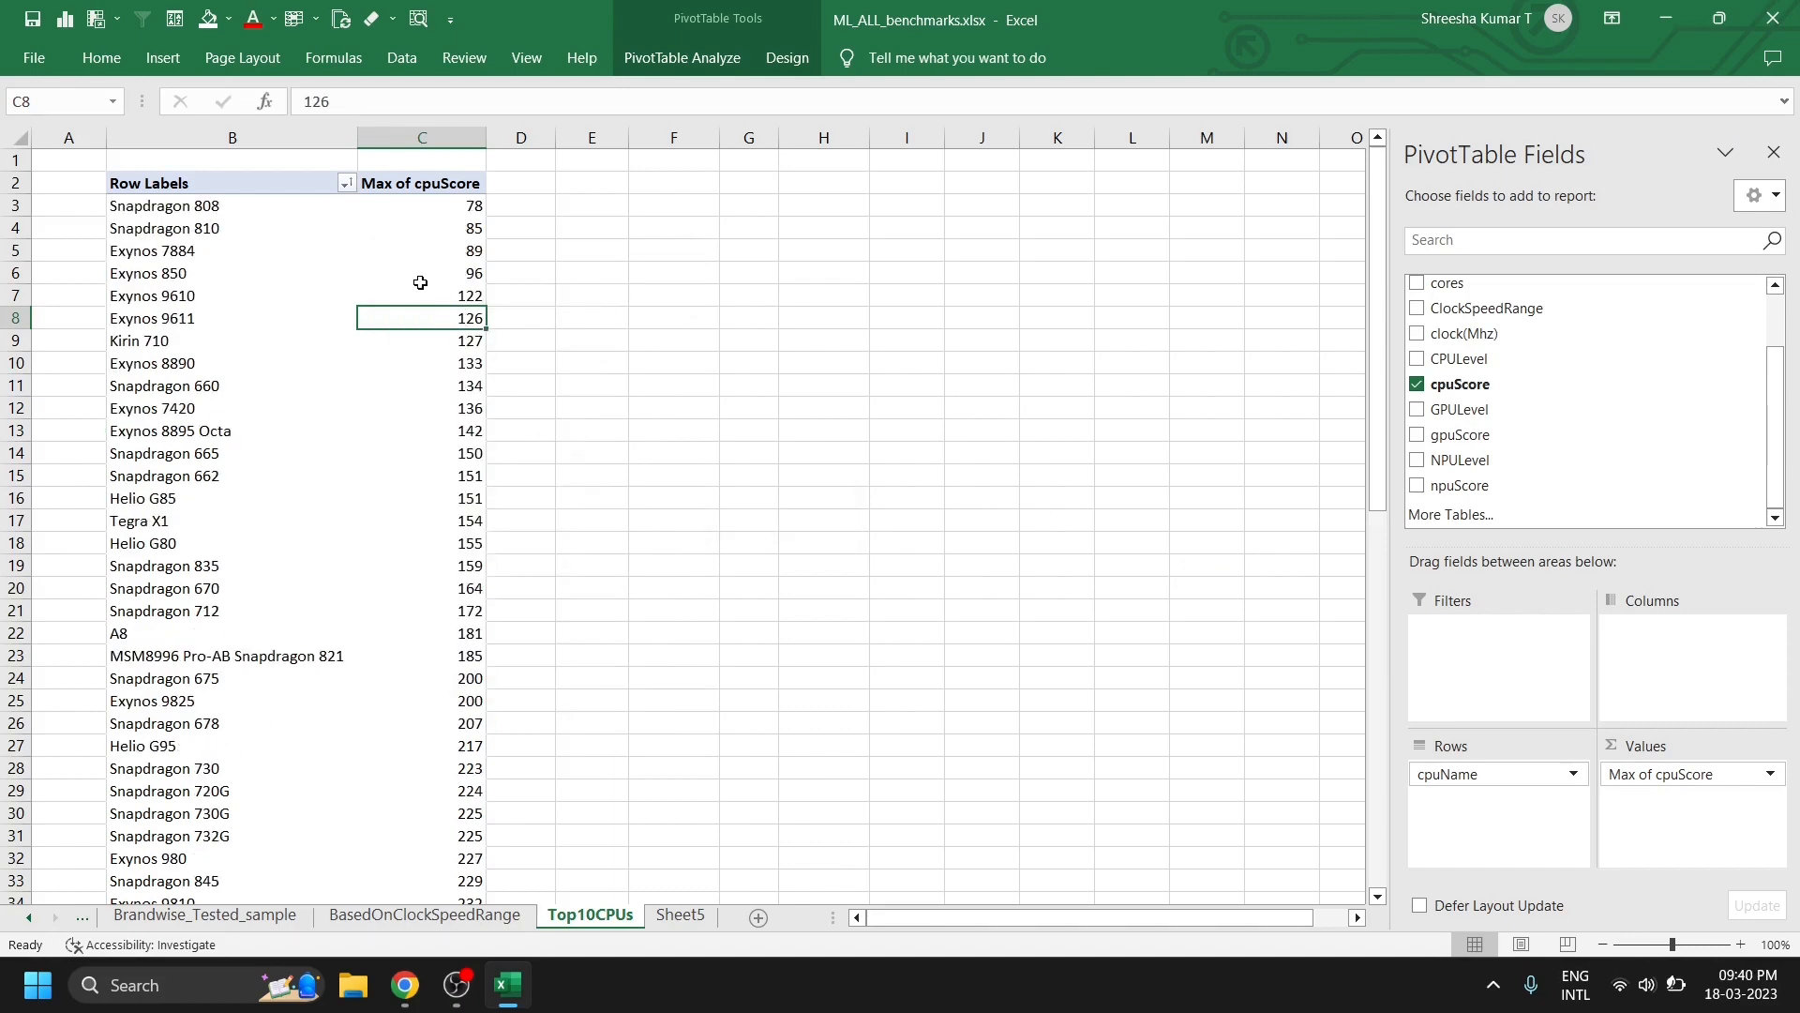
- Insert a clustered bar PivotChart of the maximum cpuScore titled "Top 10 CPUs" and remove its legend
click(682, 58)
click(1491, 114)
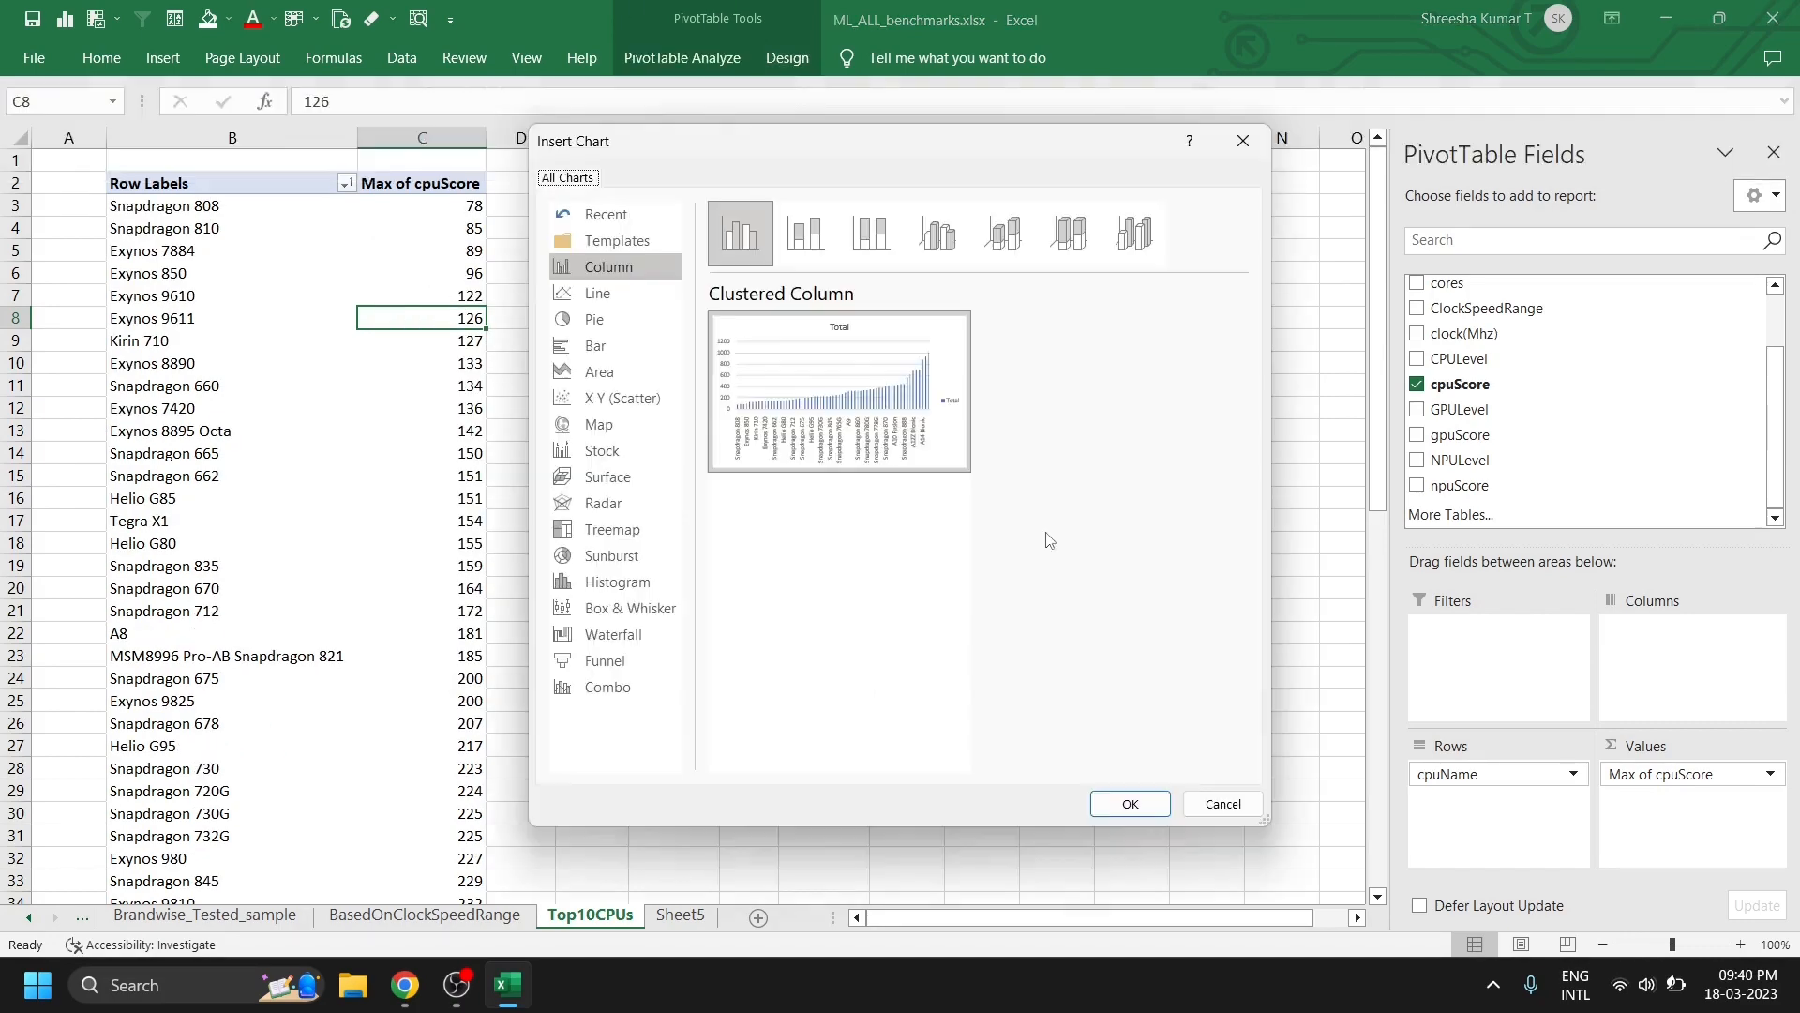
click(595, 345)
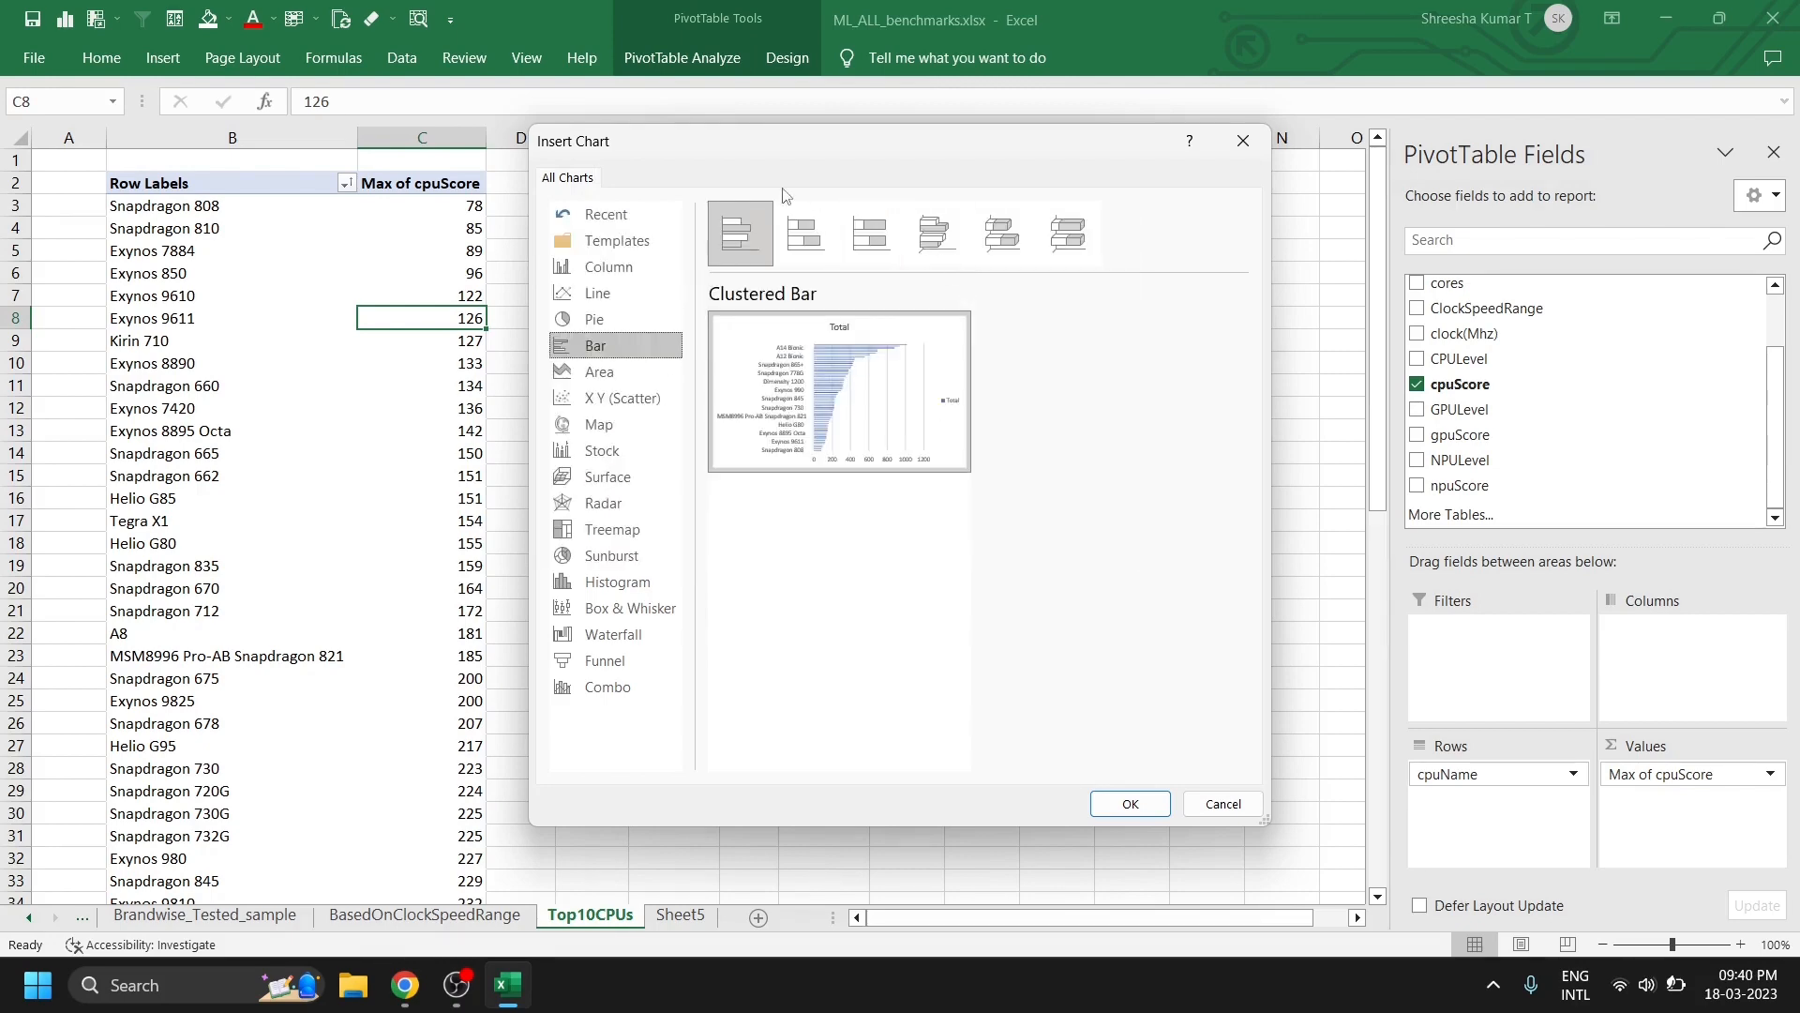
mouse_move(896, 377)
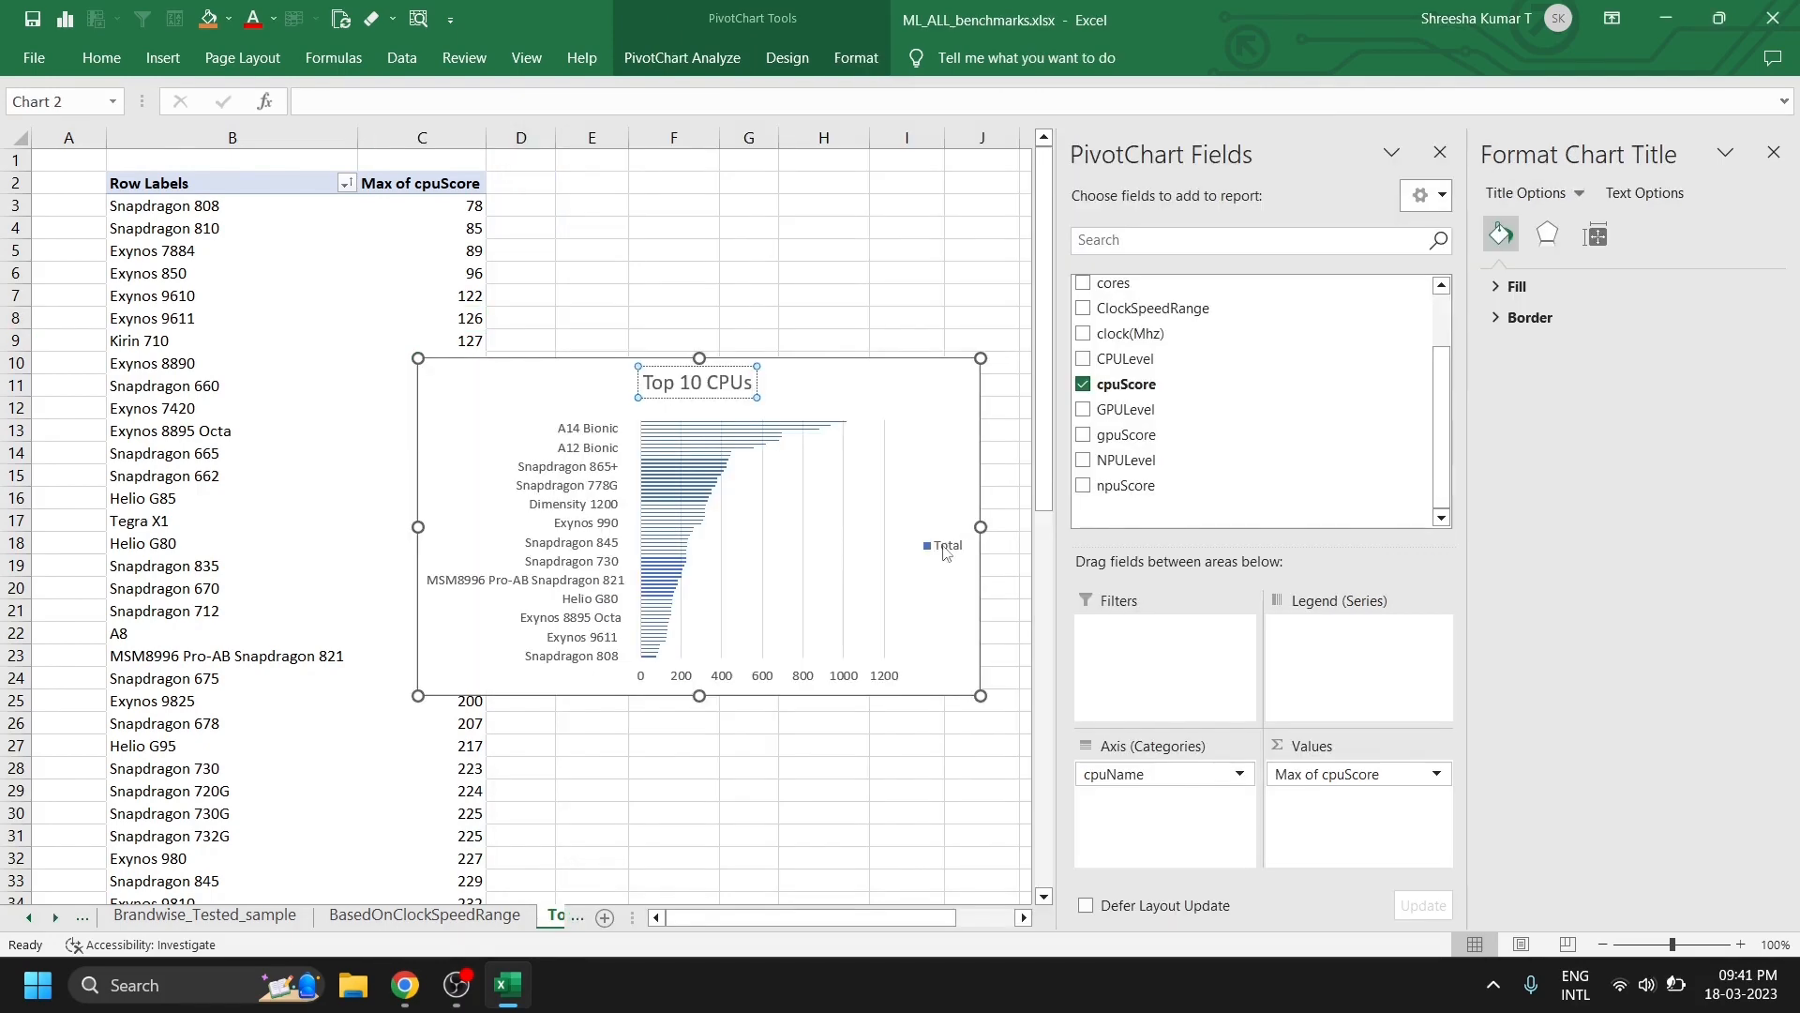
click(942, 557)
key(Delete)
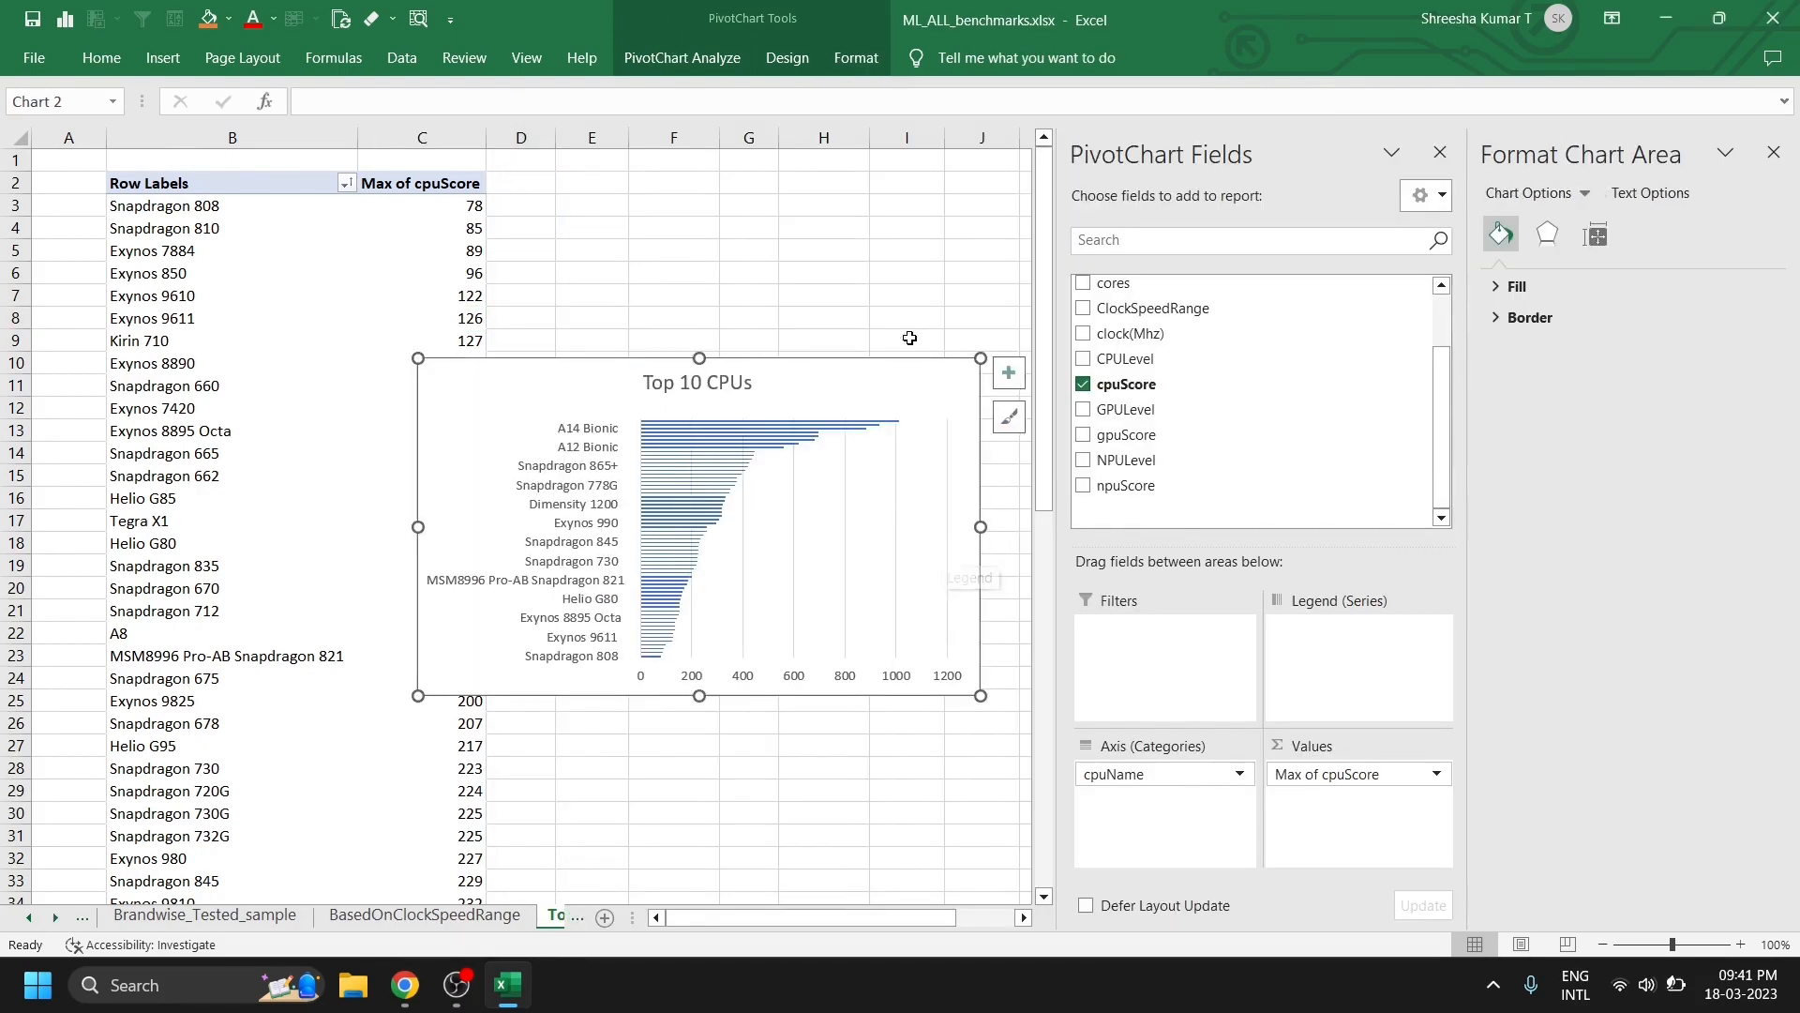
click(982, 272)
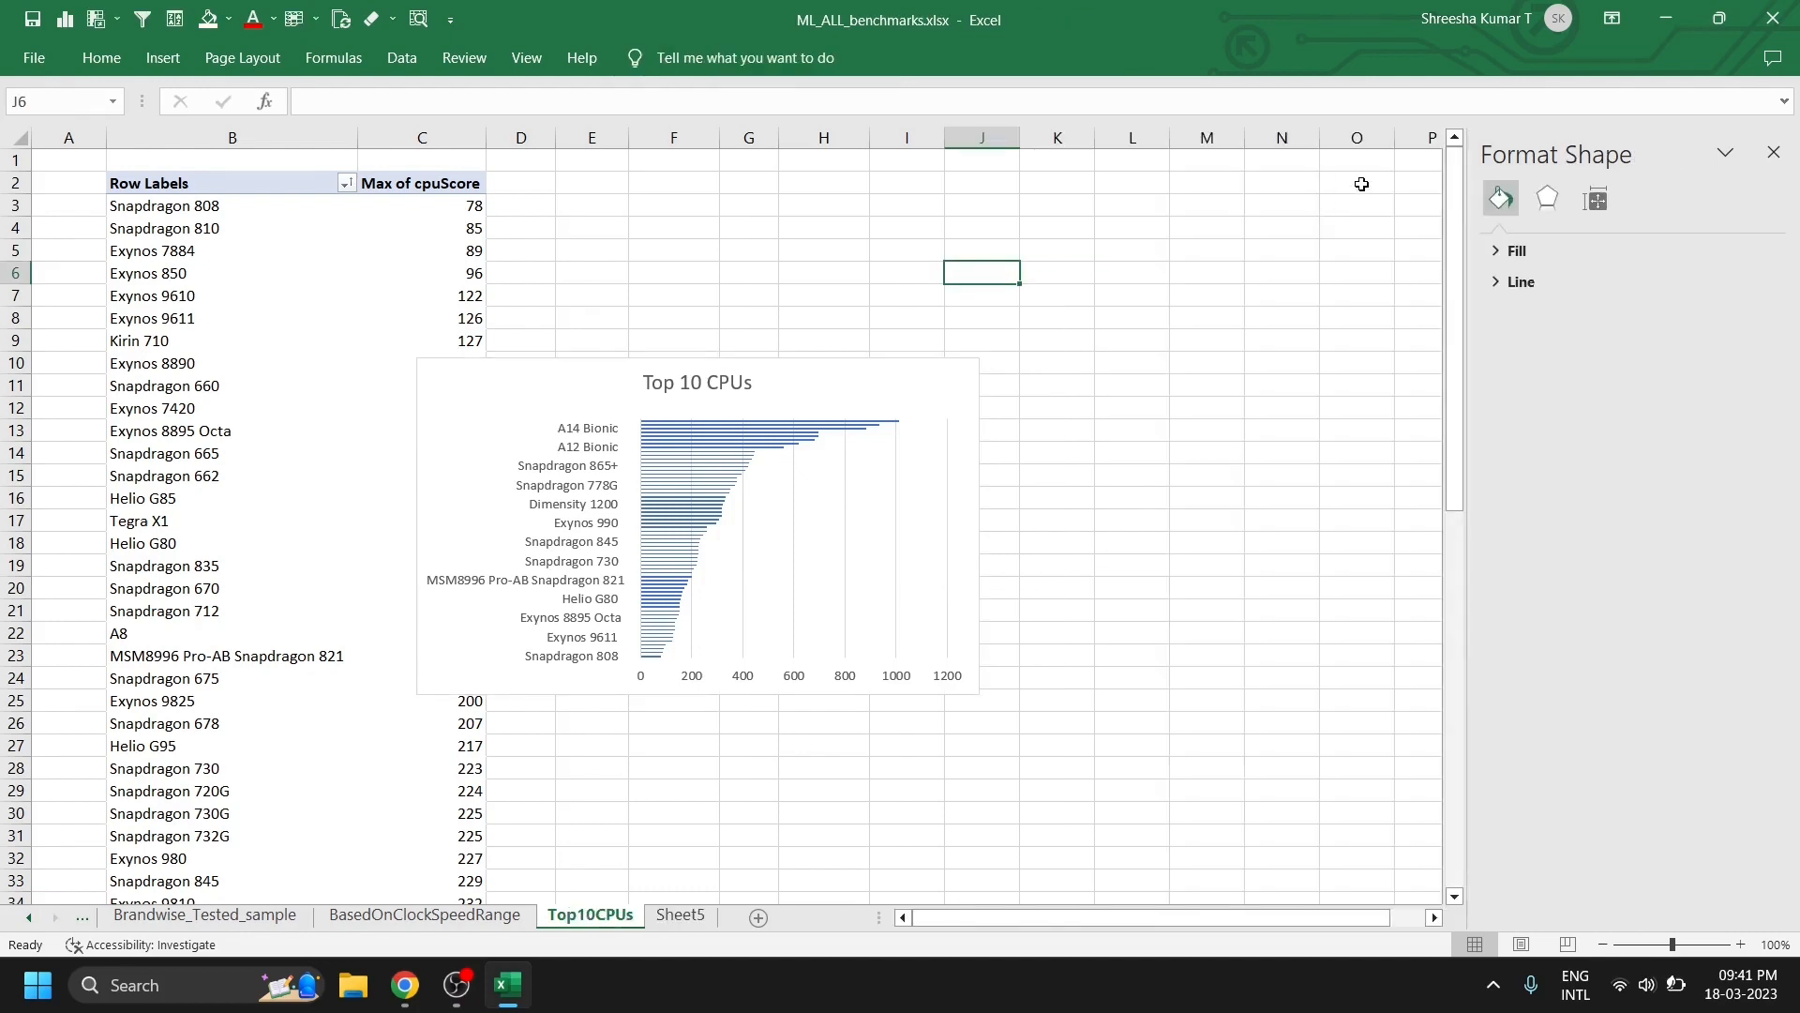
- Close the shape formatting pane and move the Top 10 CPUs chart up beside the pivot table, clear of its columns
click(1774, 151)
drag(488, 384, 693, 250)
click(816, 723)
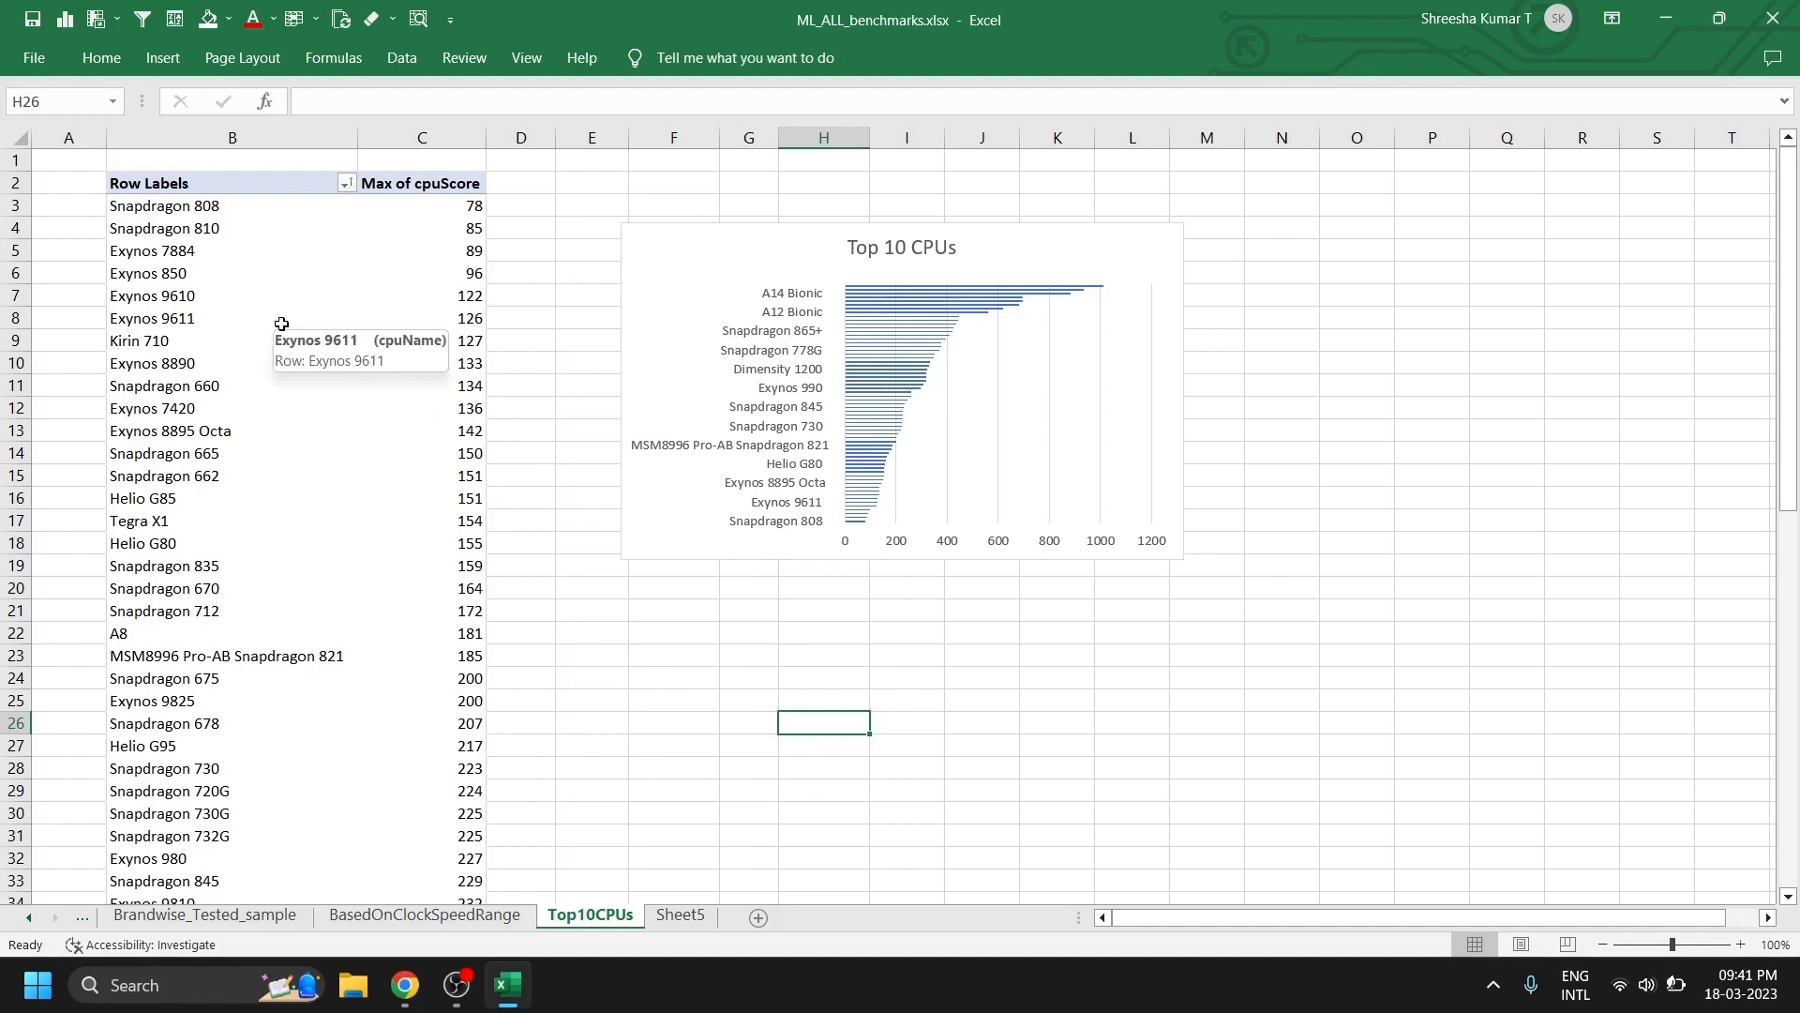
click(380, 281)
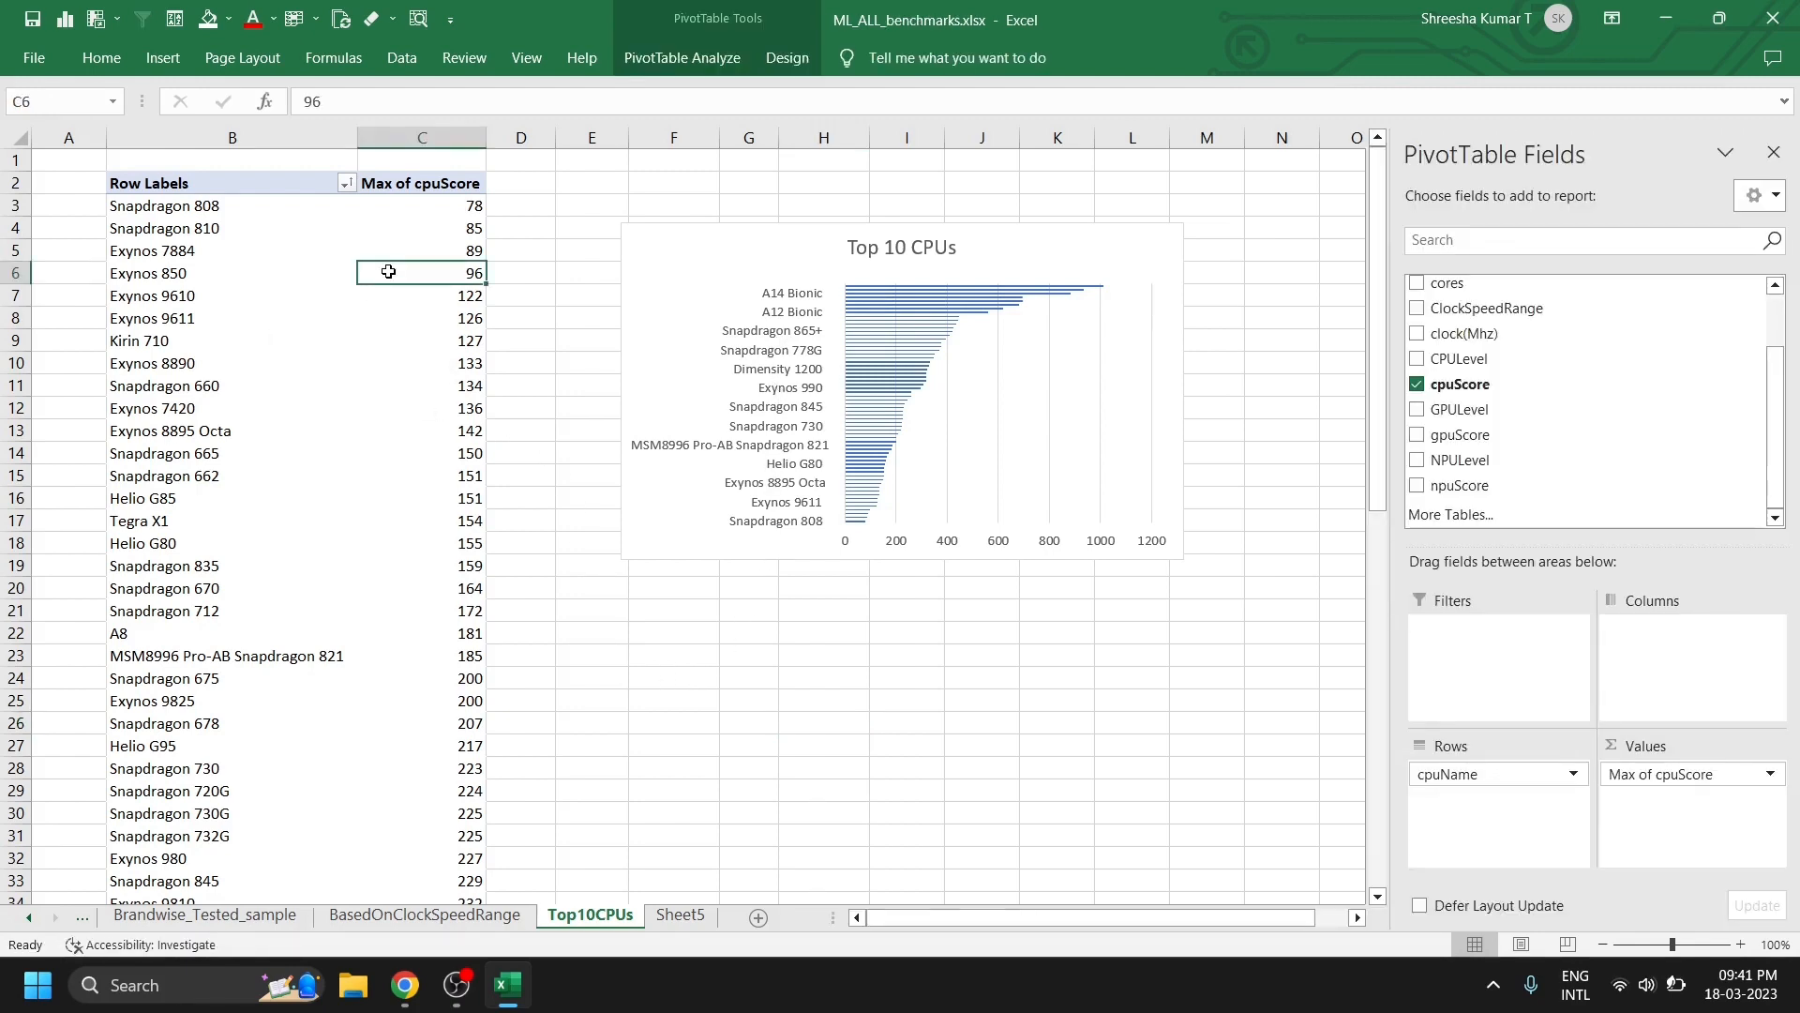
right_click(388, 271)
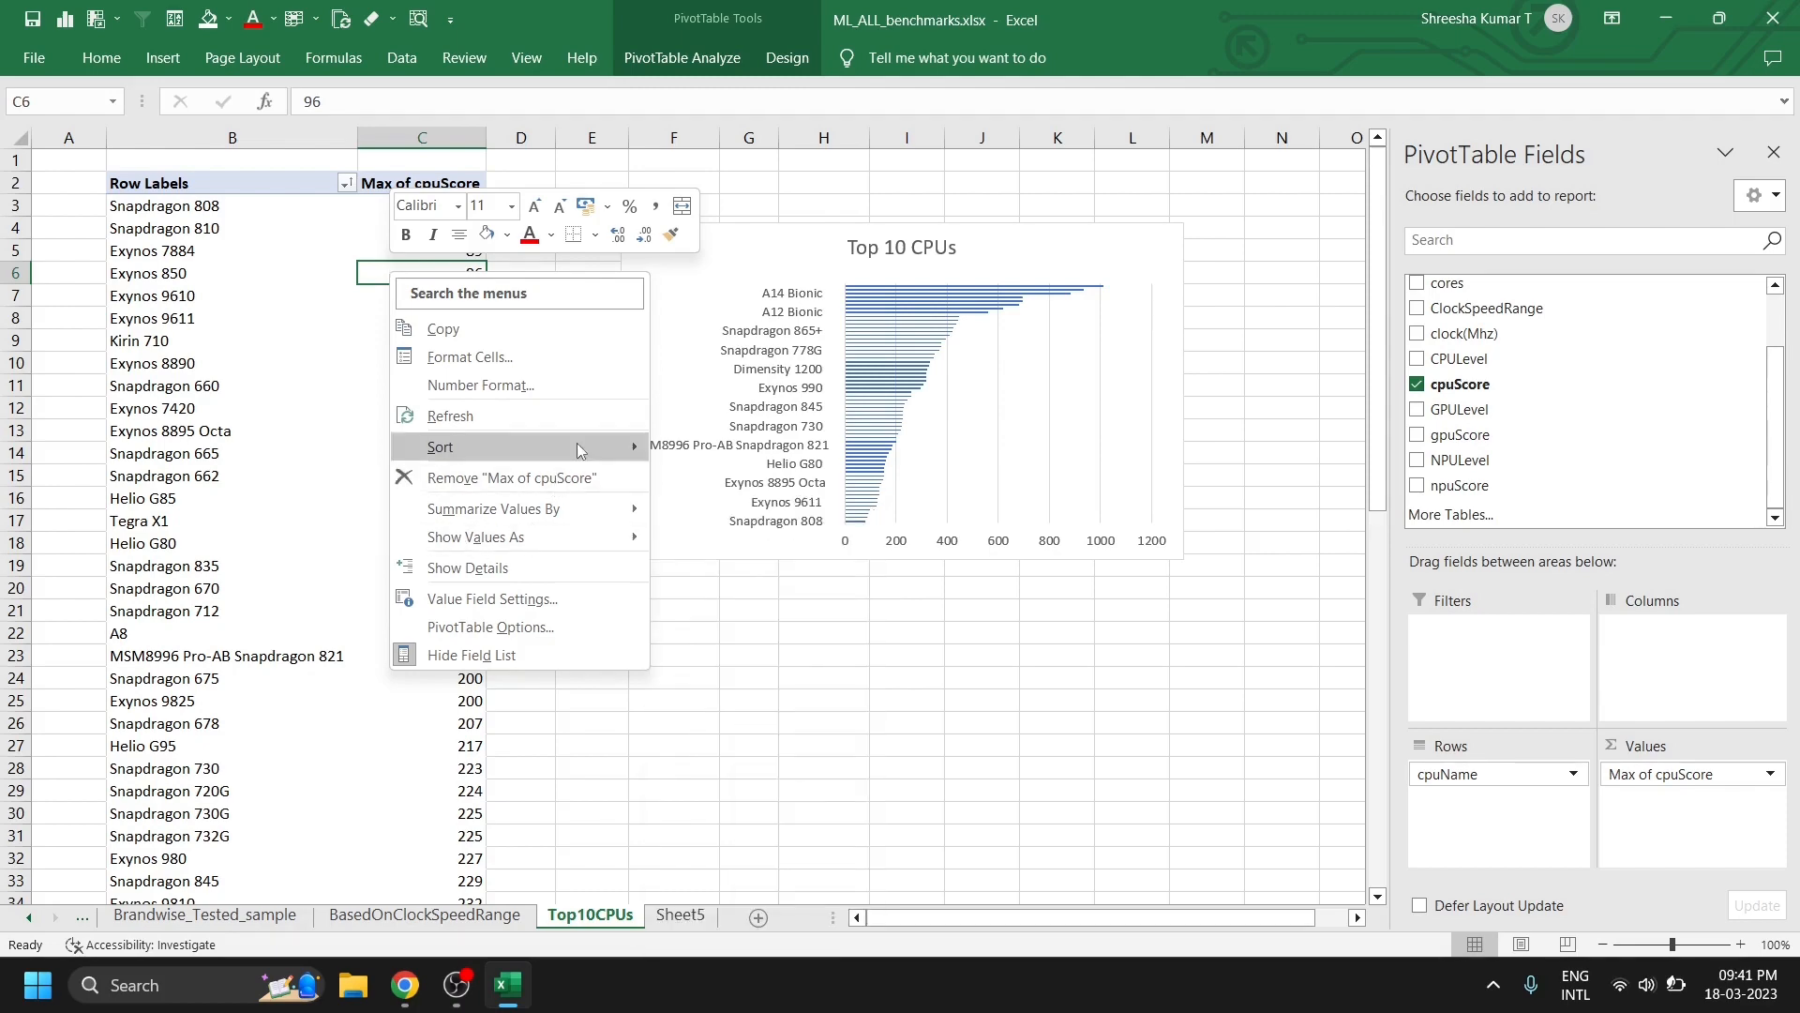
click(562, 627)
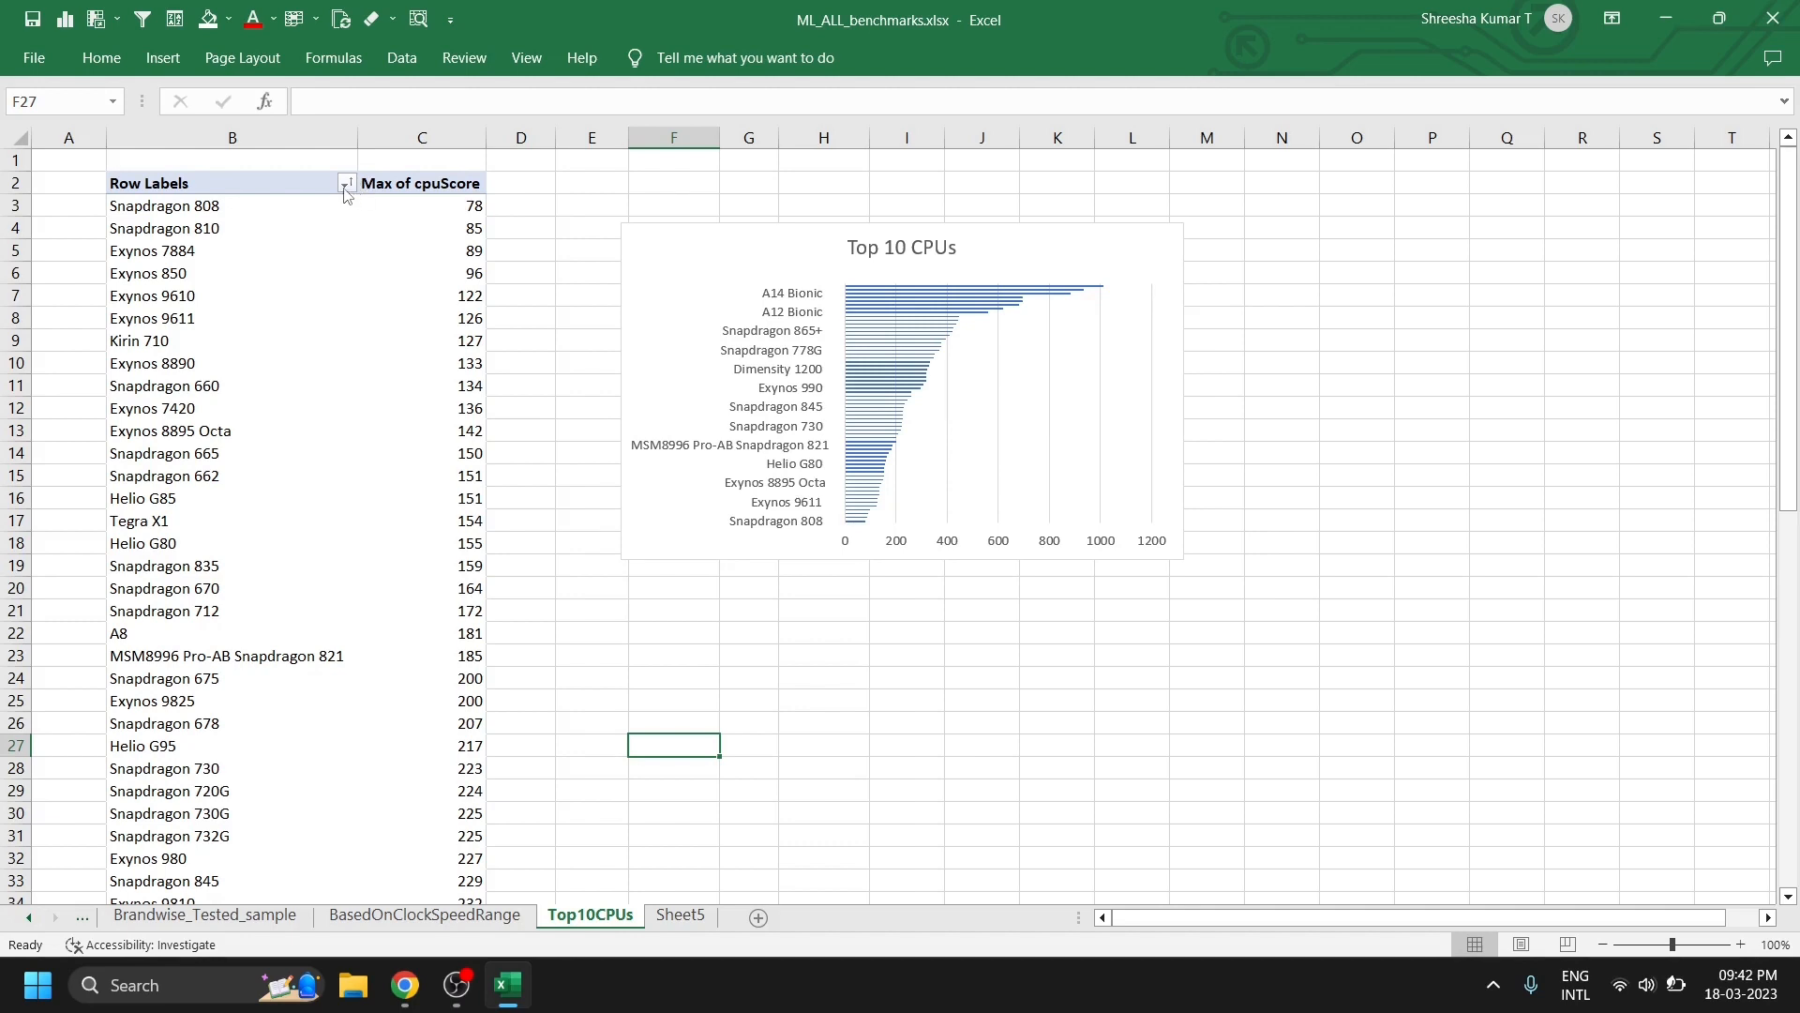
- Filter the pivot table's row labels to the top 10 items by Max of cpuScore
click(347, 186)
mouse_move(278, 346)
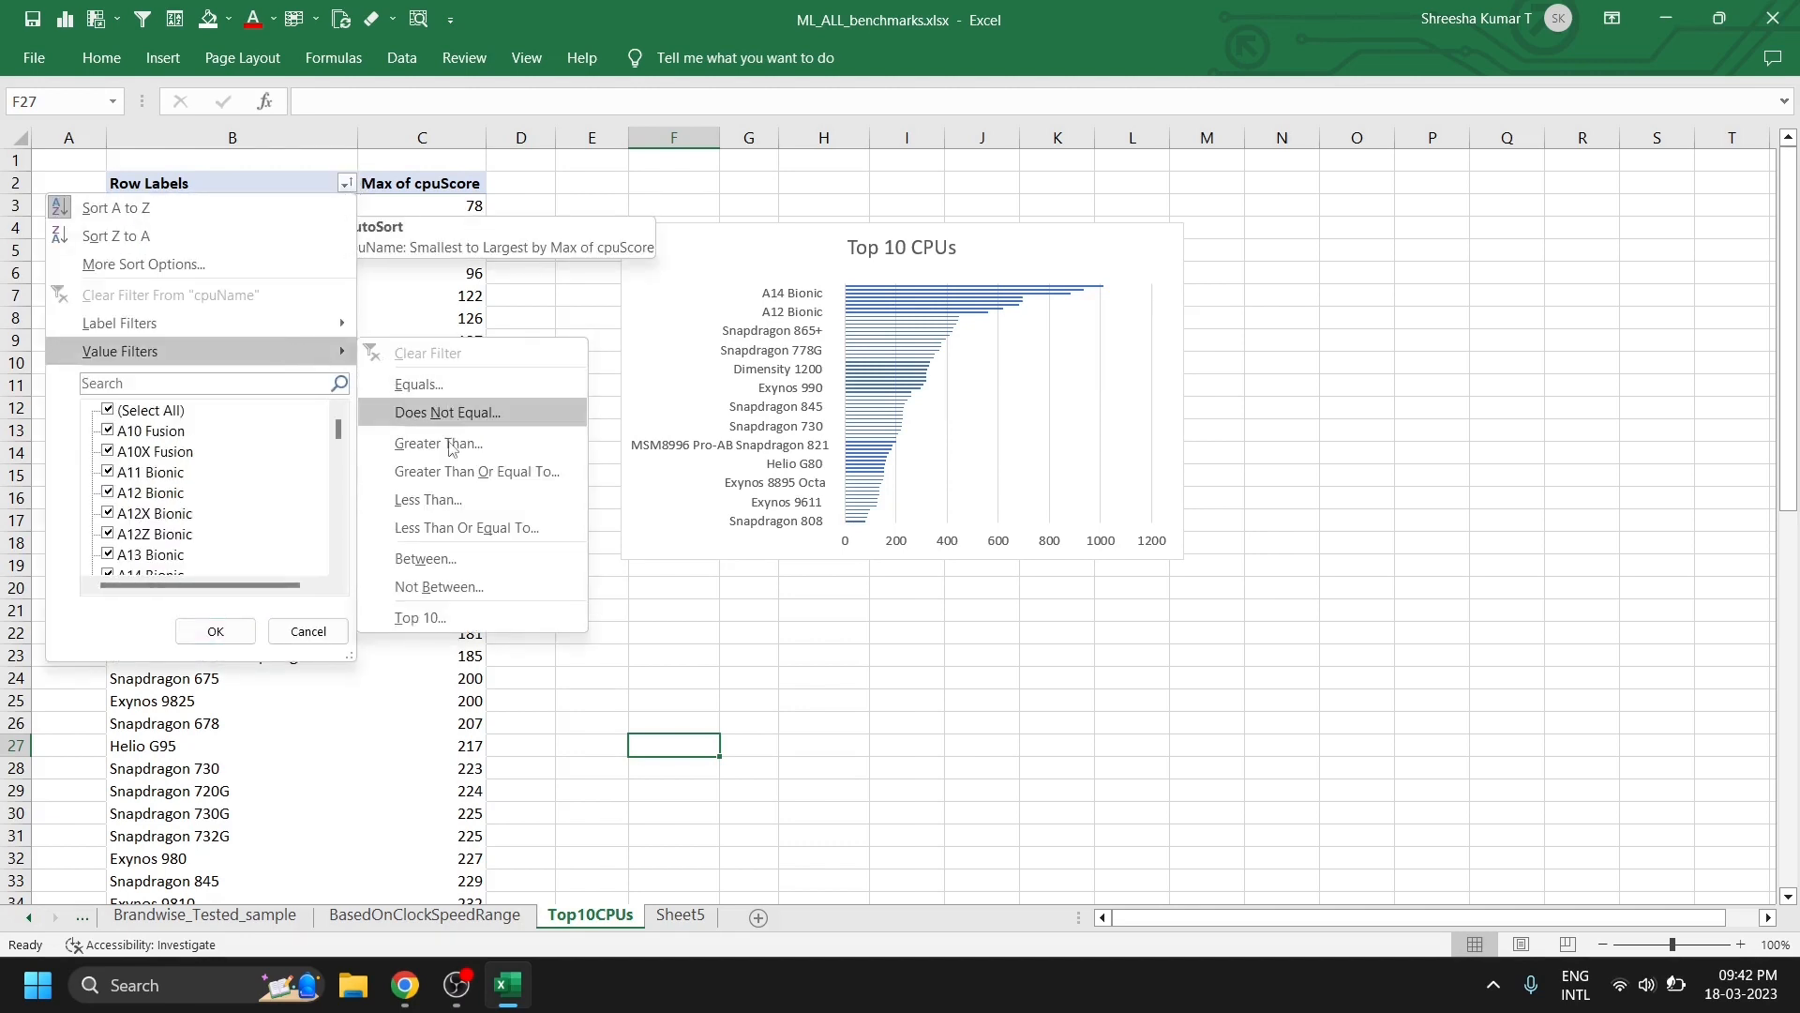
click(439, 618)
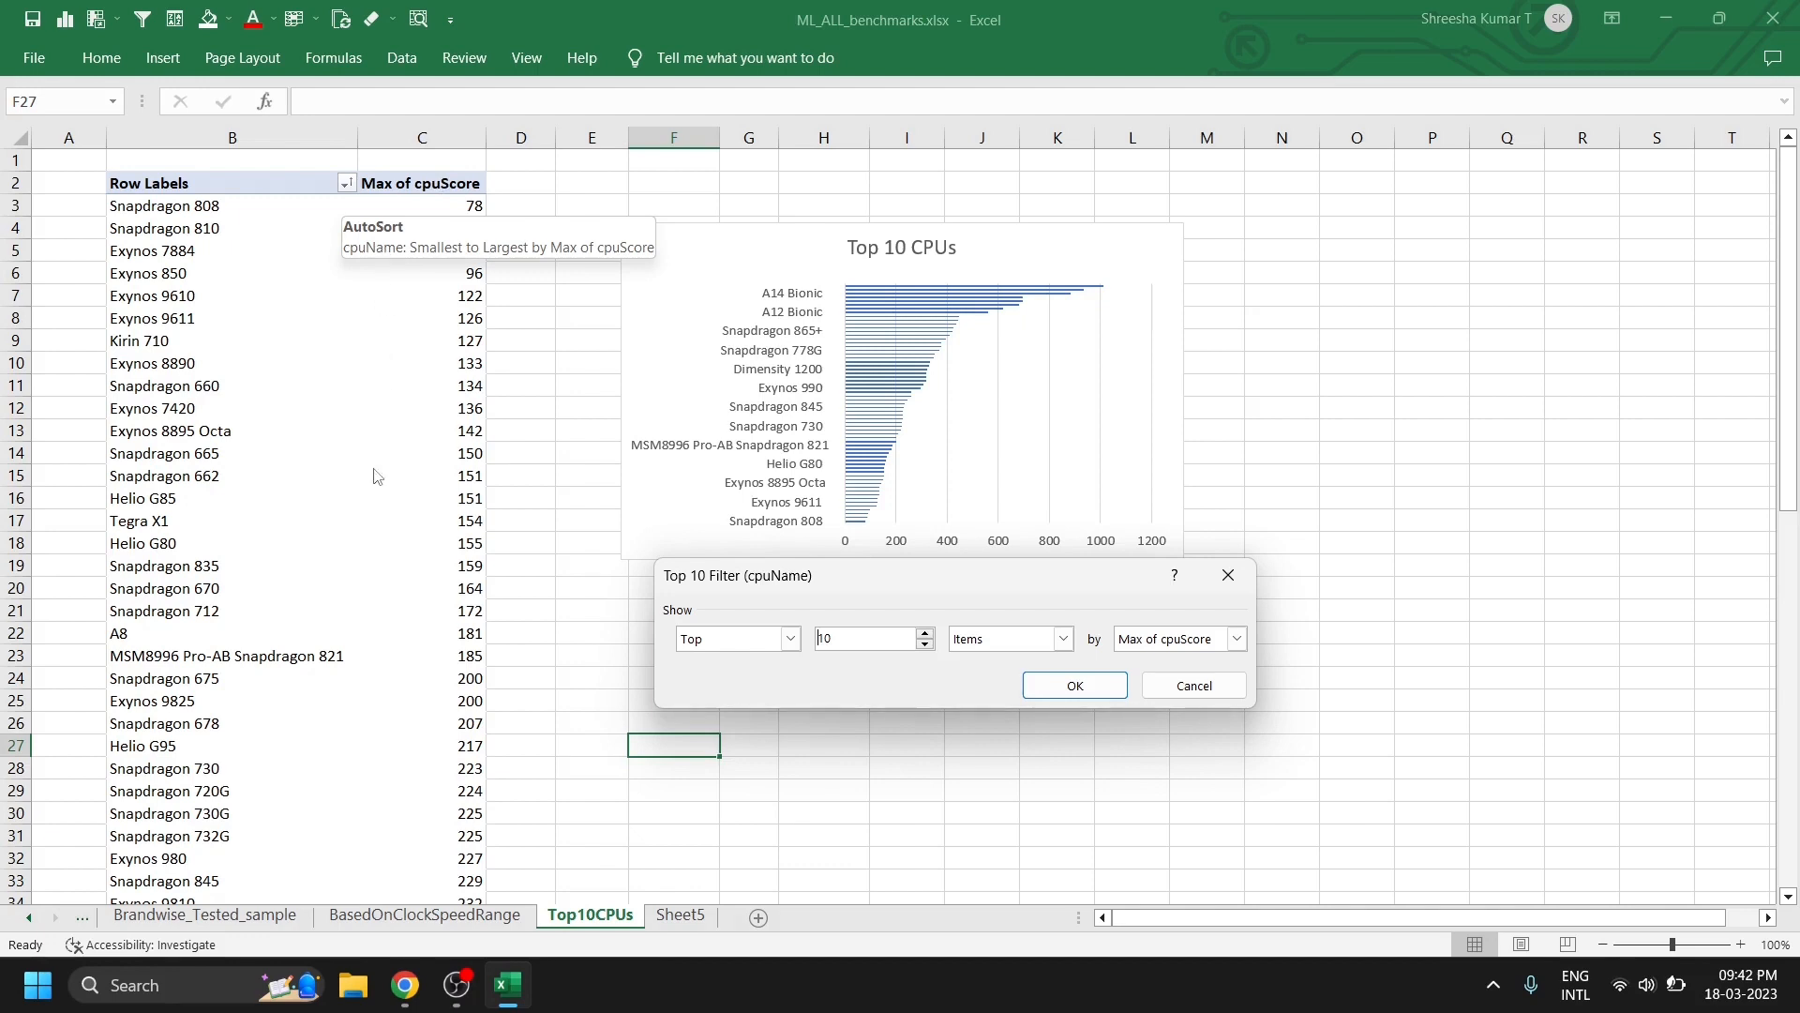
click(1075, 686)
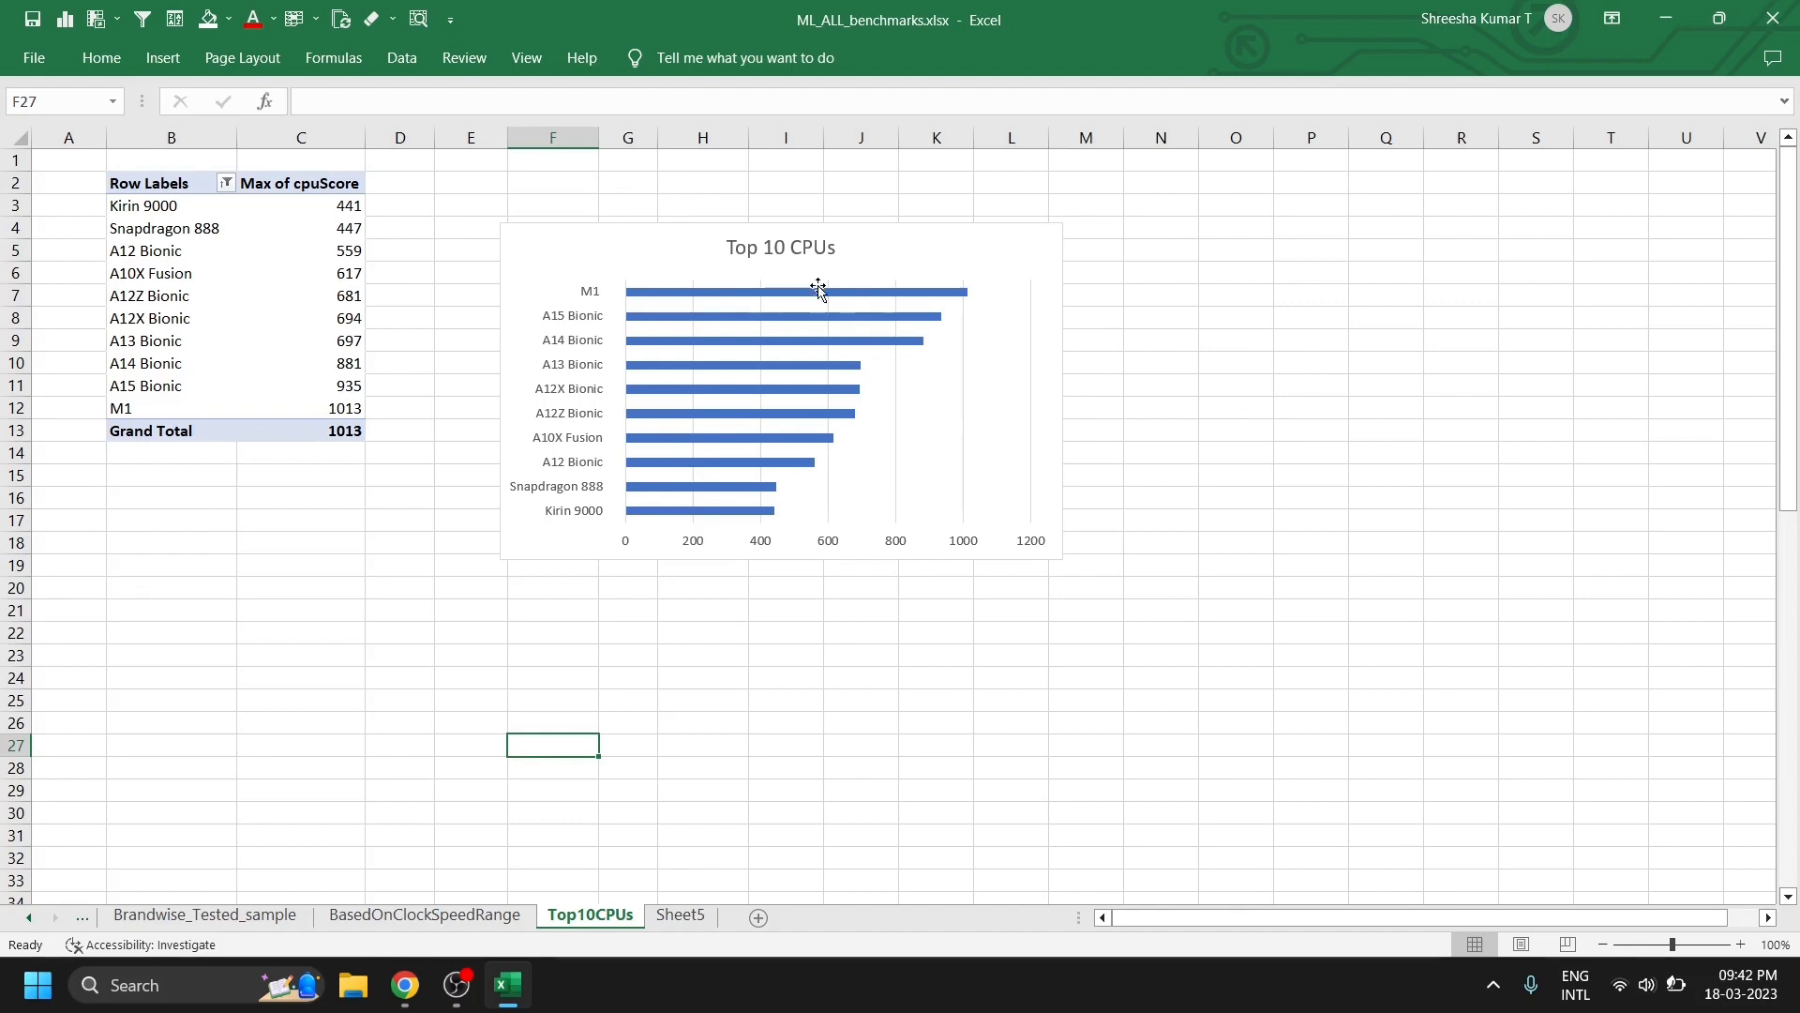
- Apply the chart style with the dark gradient background and white title to the Top 10 CPUs chart
click(635, 253)
click(921, 127)
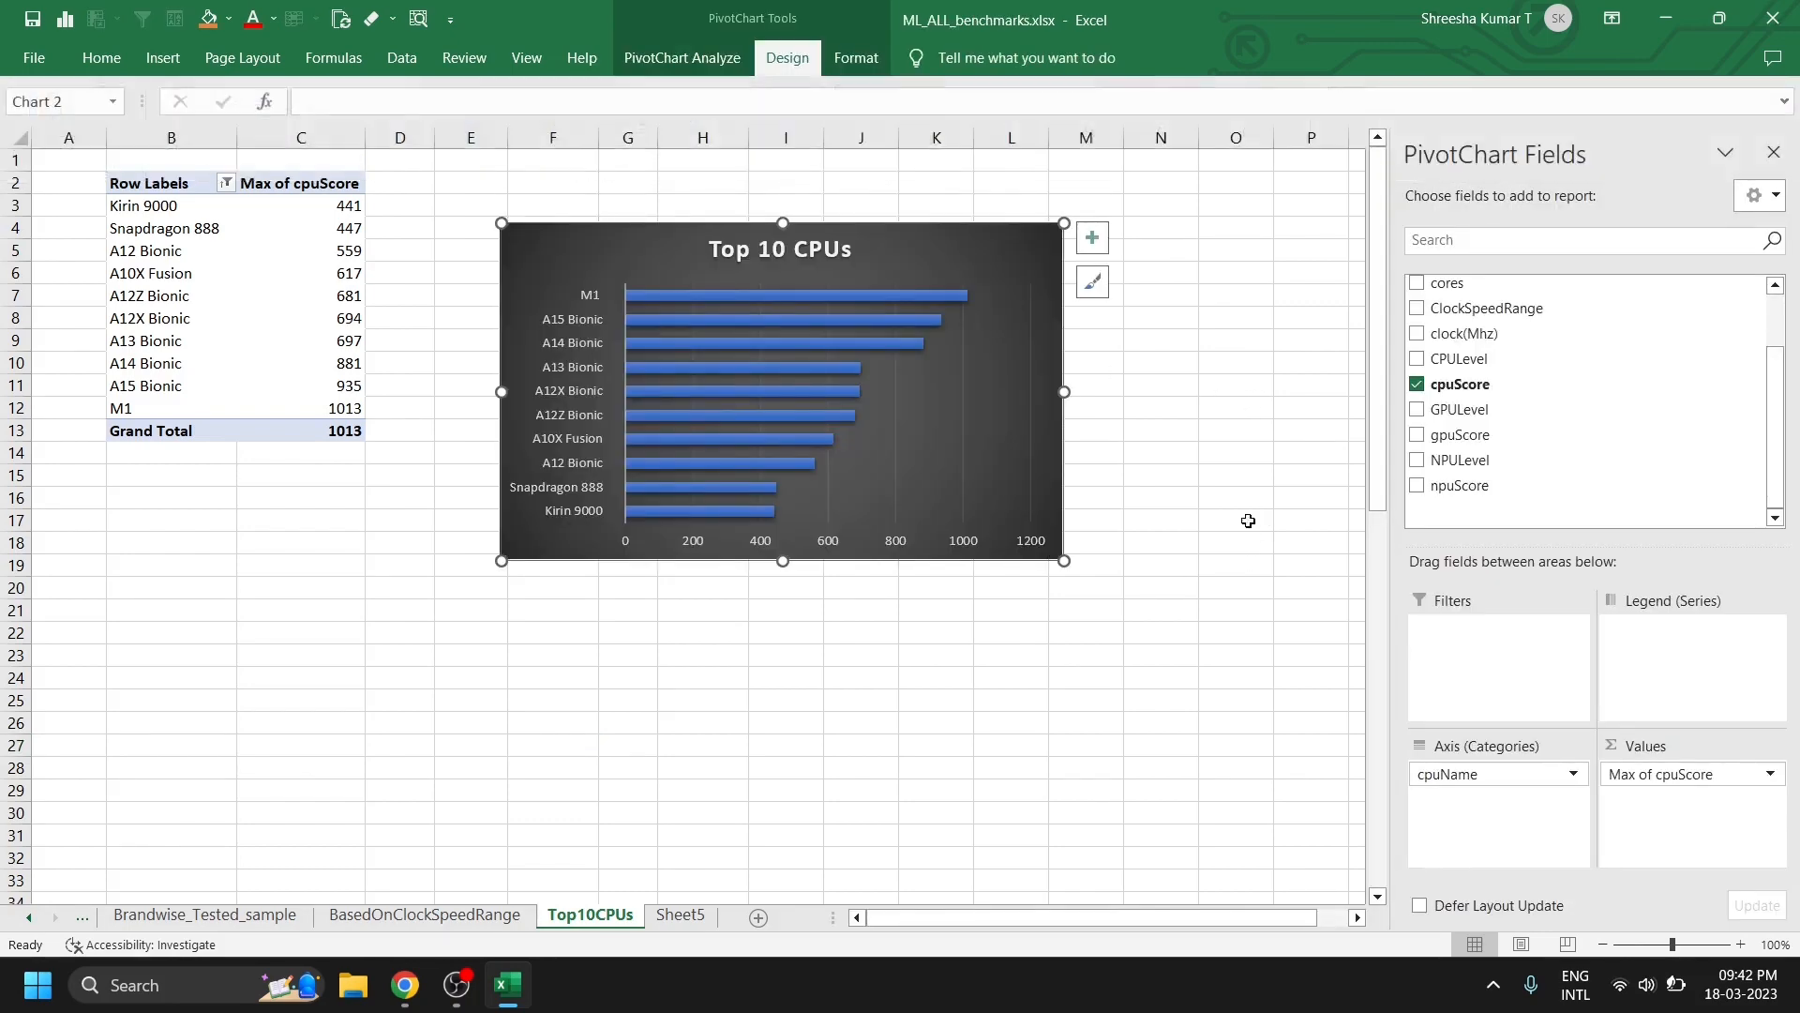
click(747, 246)
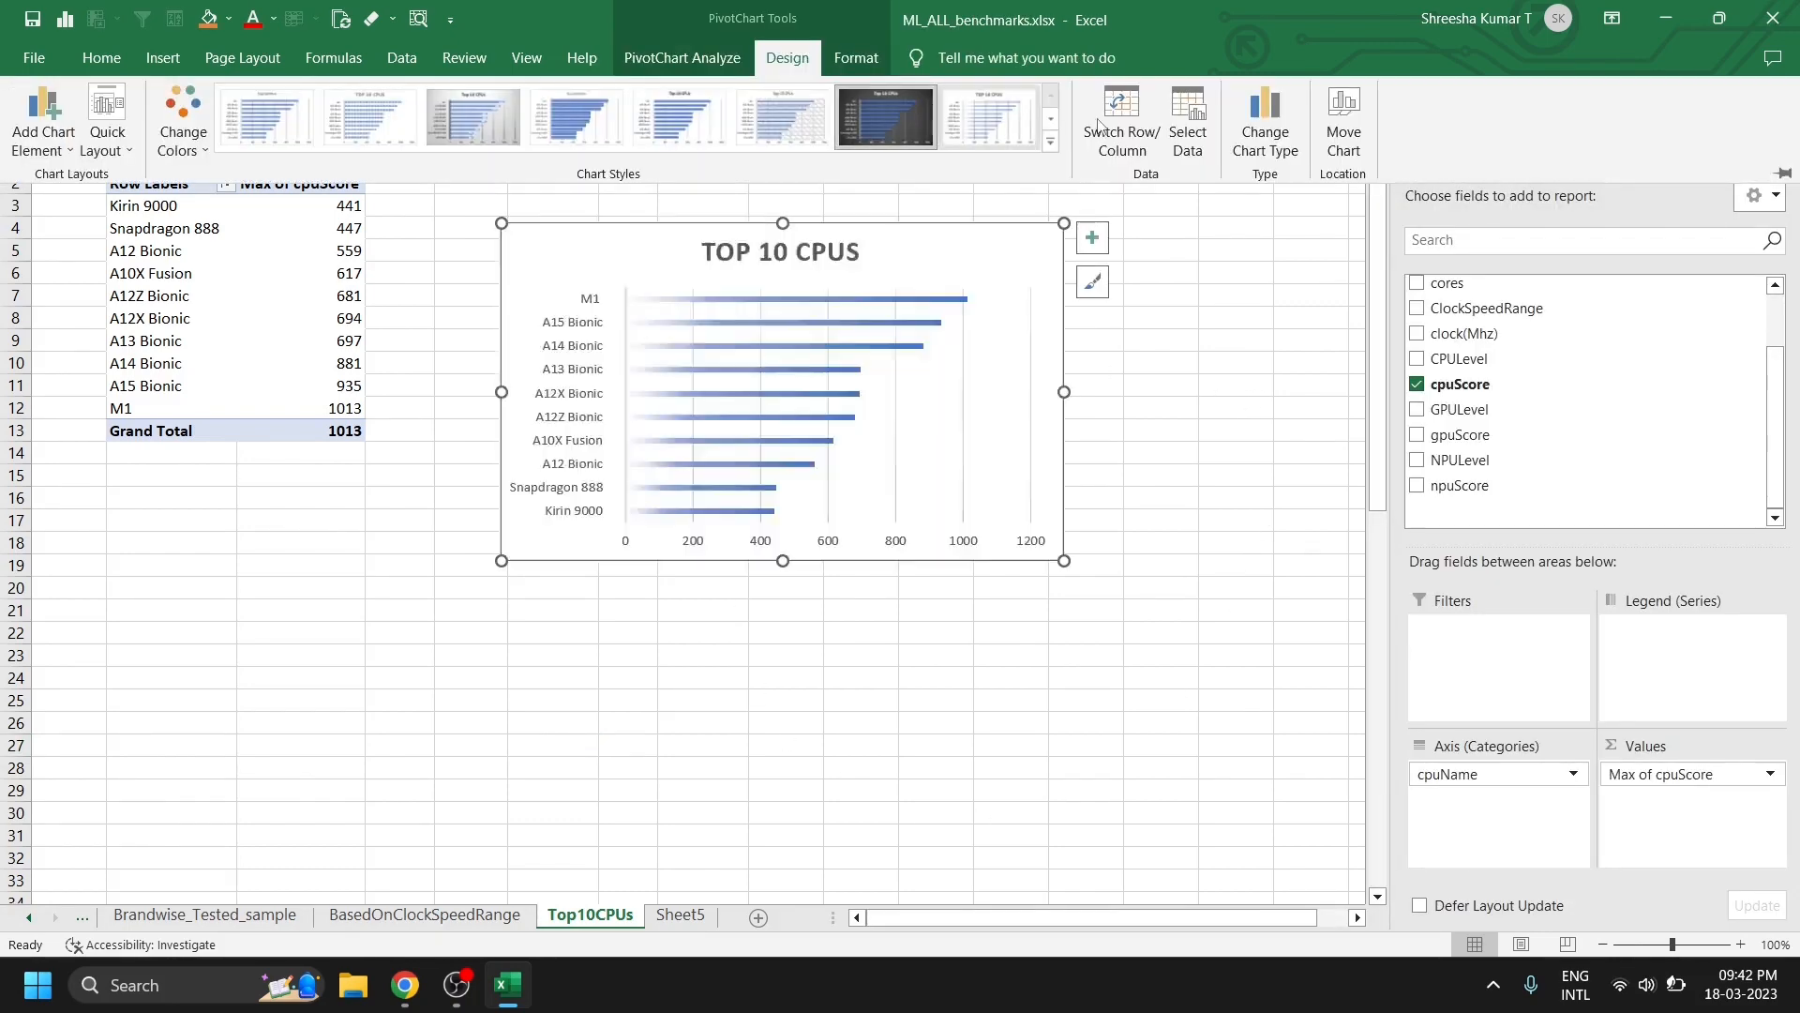
click(765, 242)
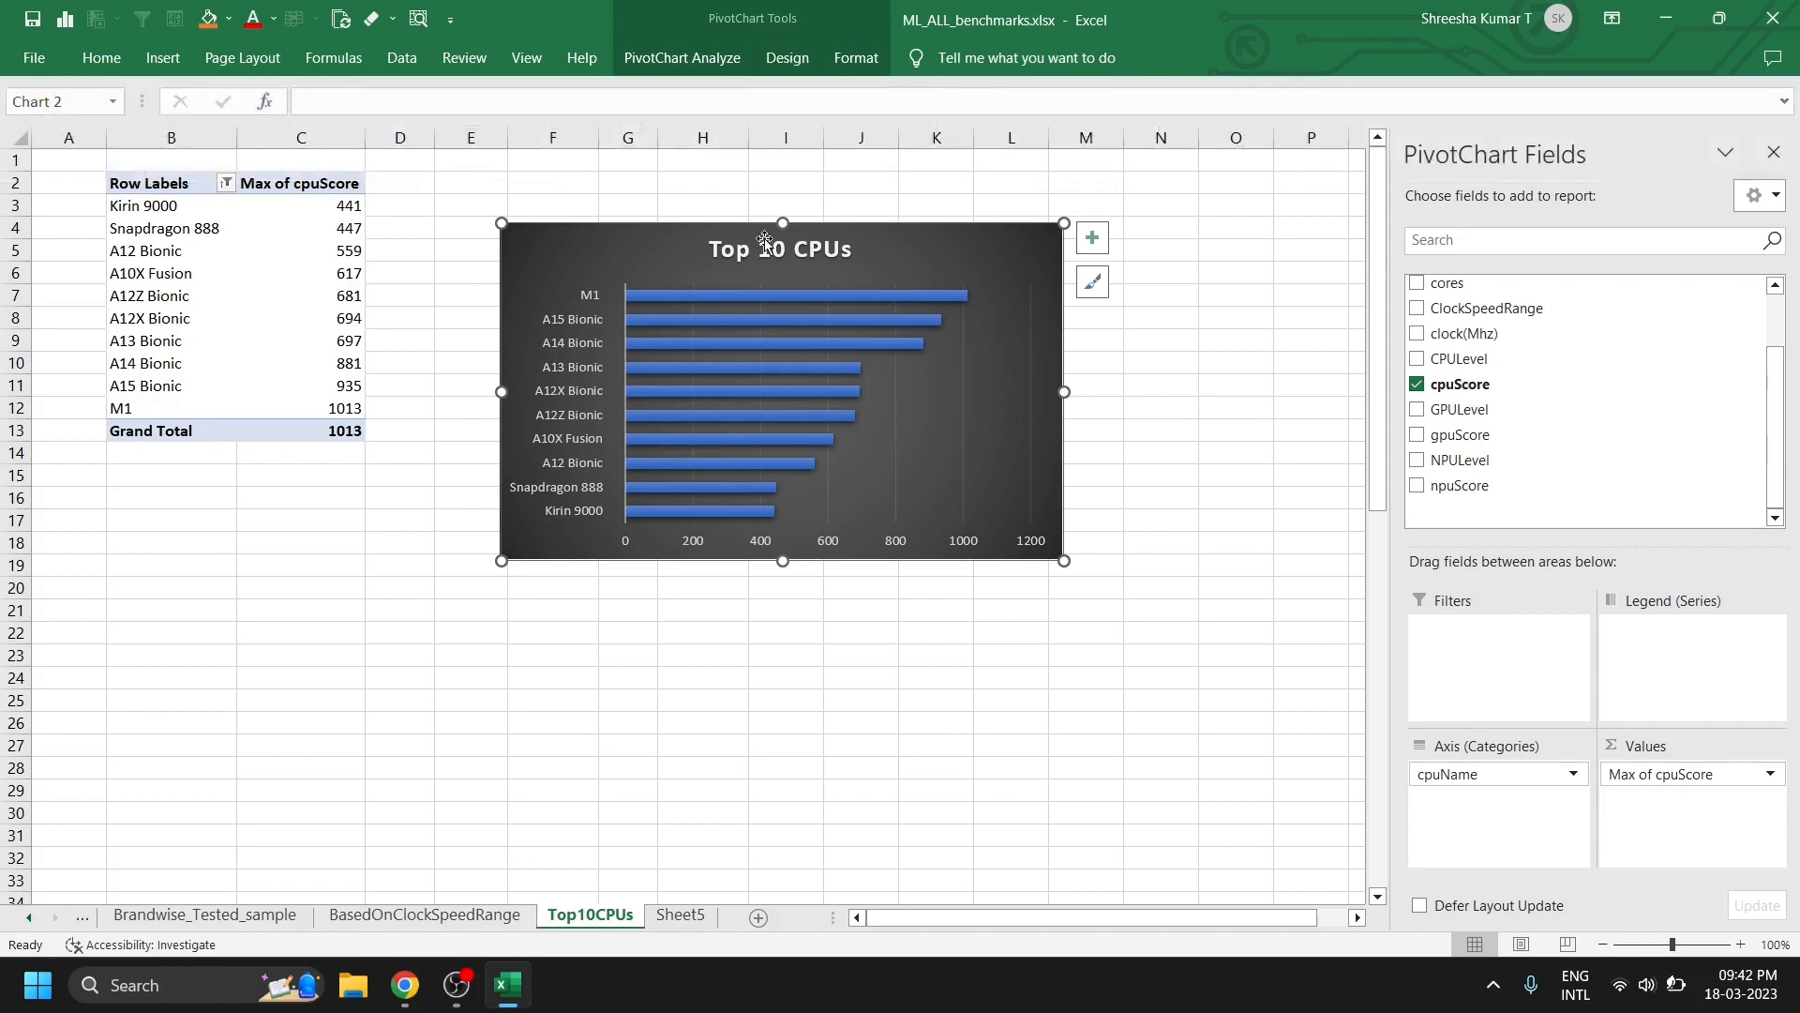
- Change the Top 10 CPUs chart's colors to the third colorful palette, which starts with orange
click(787, 57)
click(170, 139)
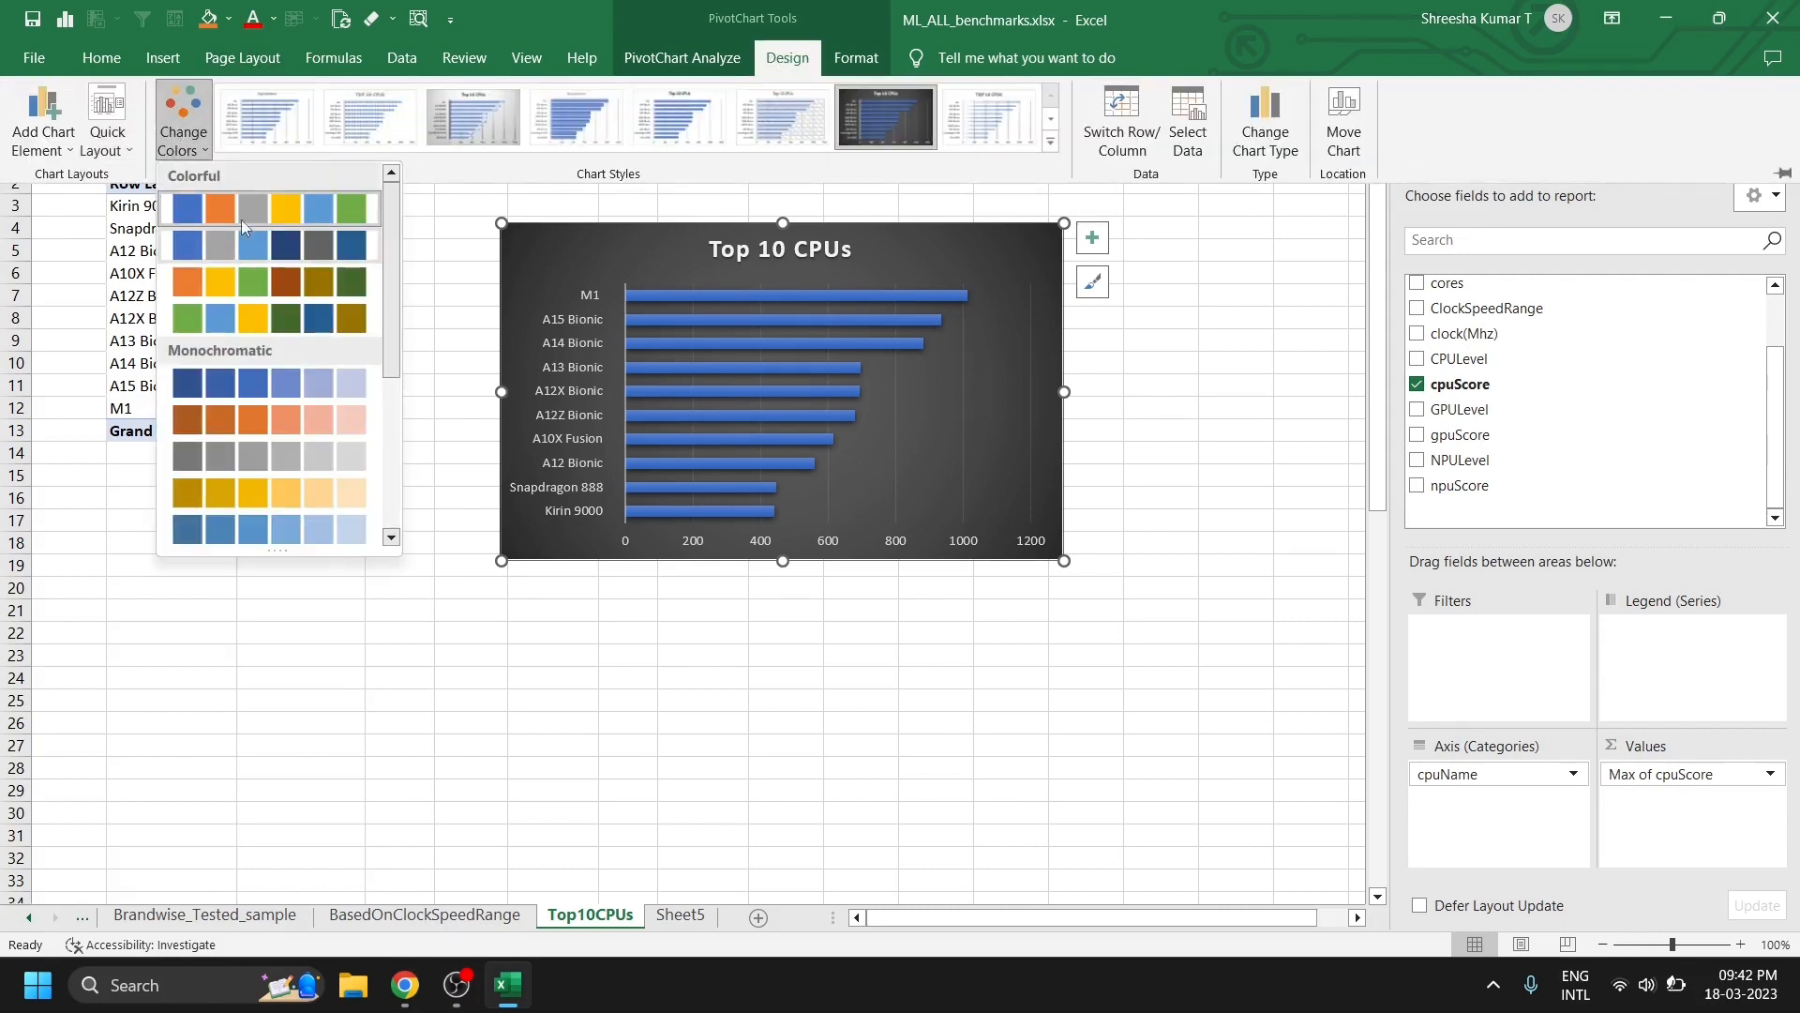
click(229, 296)
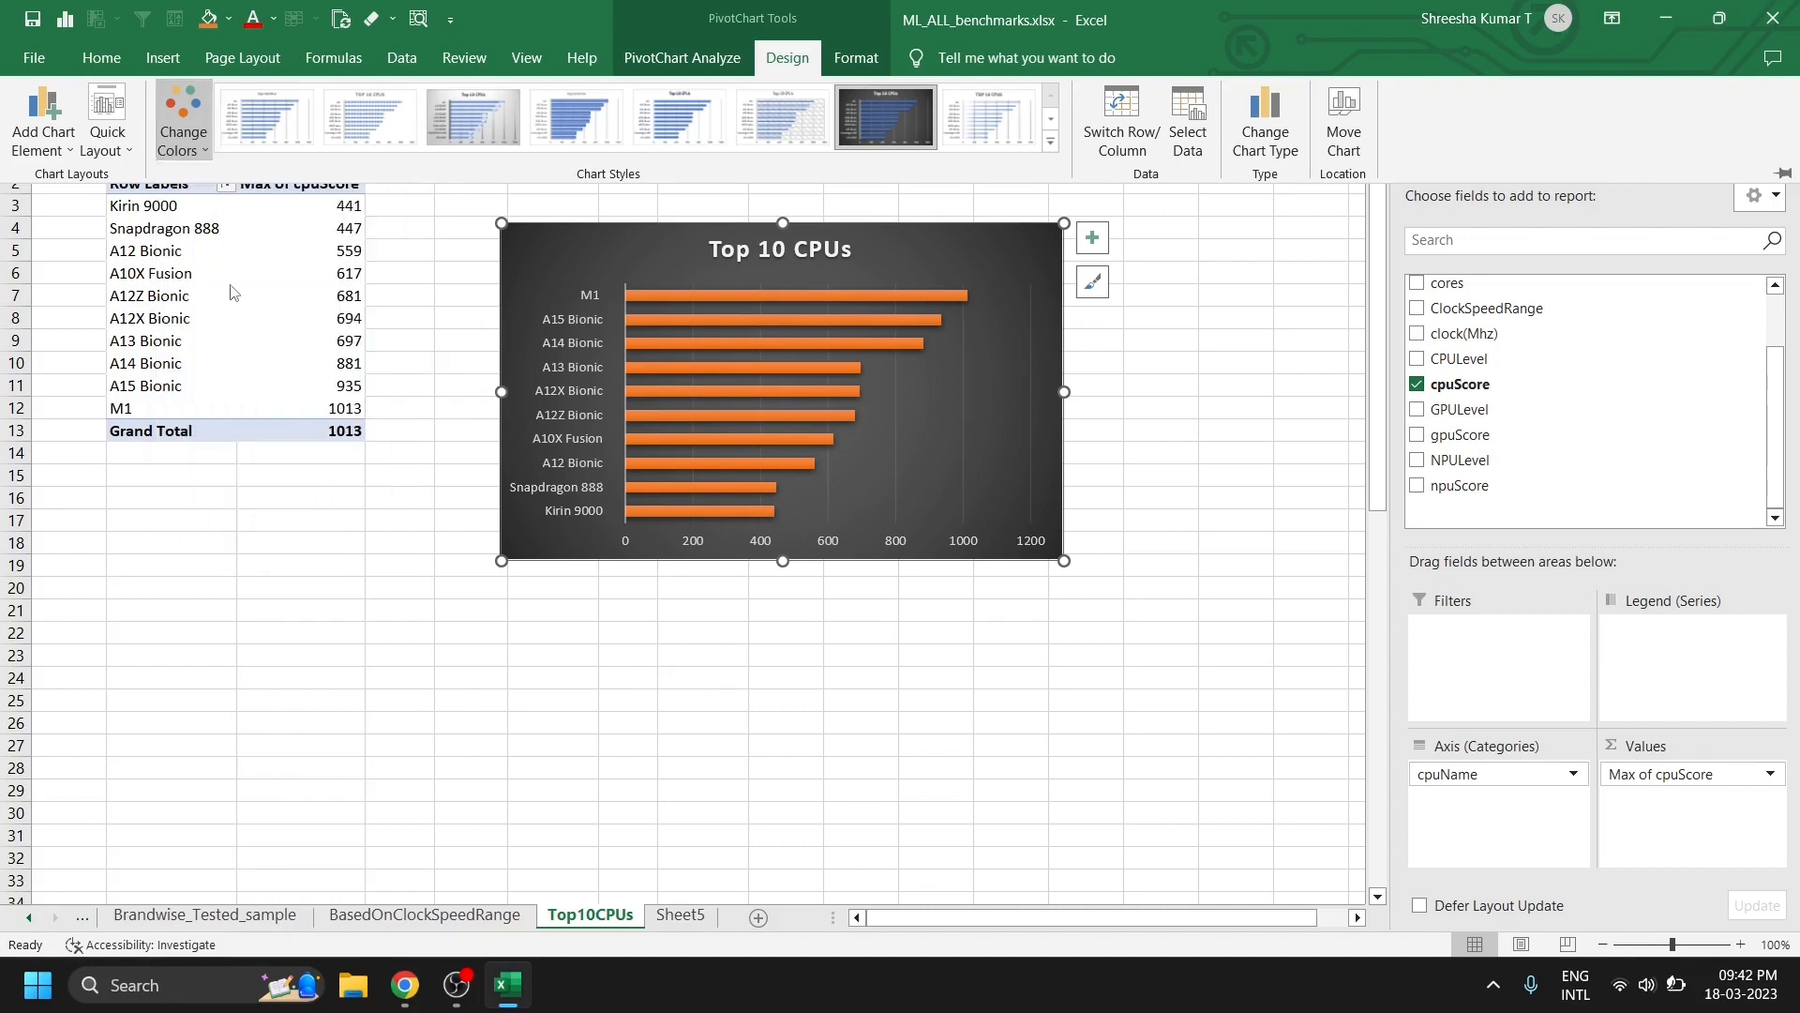
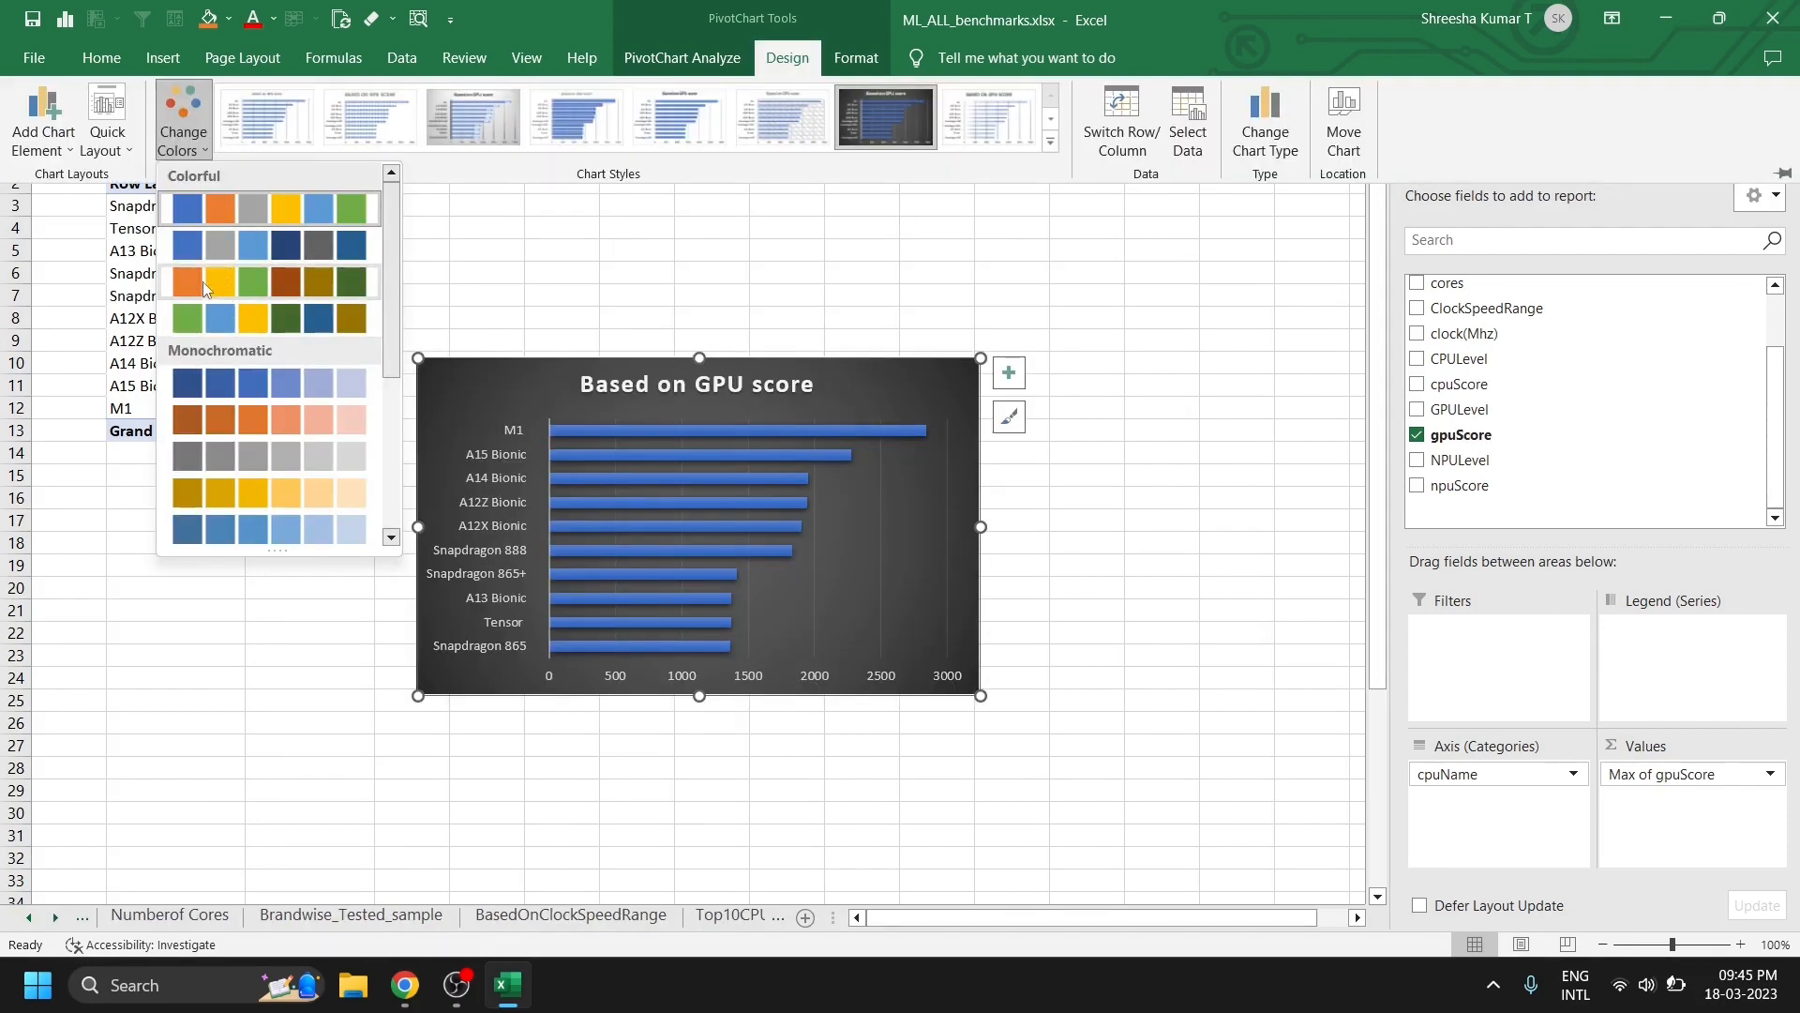
- Apply the colorful palette starting with orange to the "Based on GPU score" chart
click(204, 286)
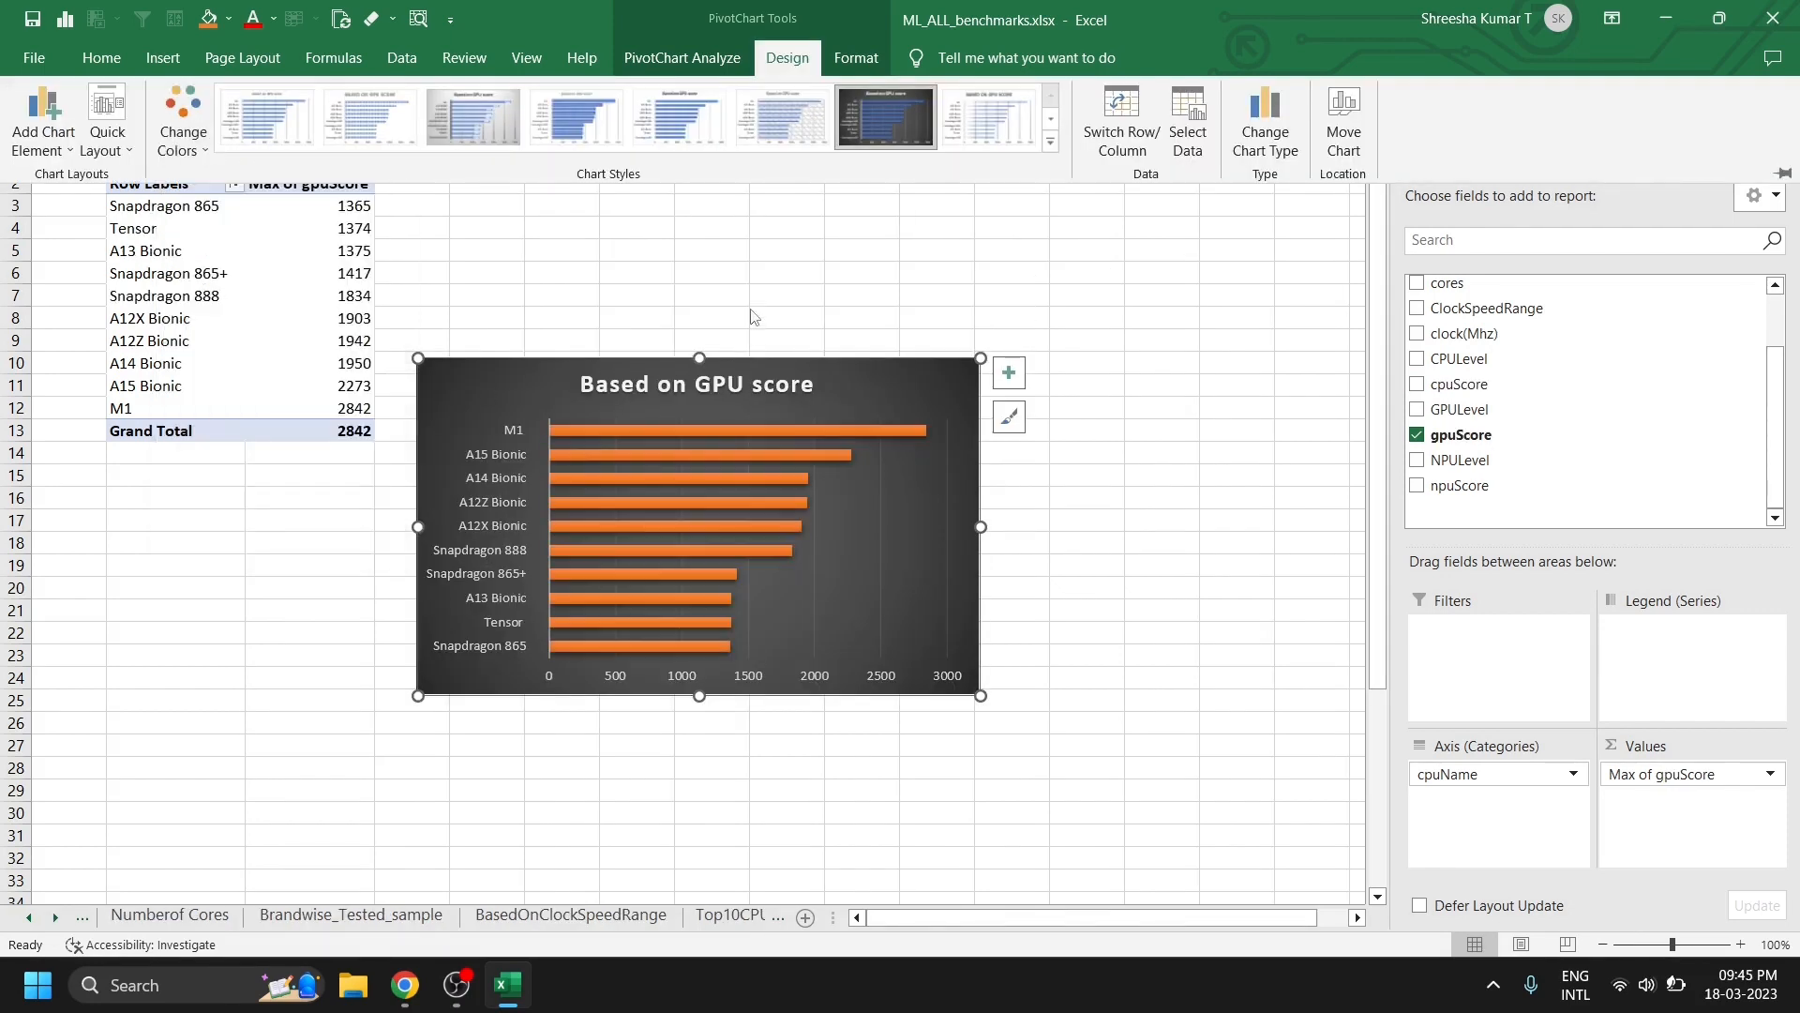
key(ctrl)
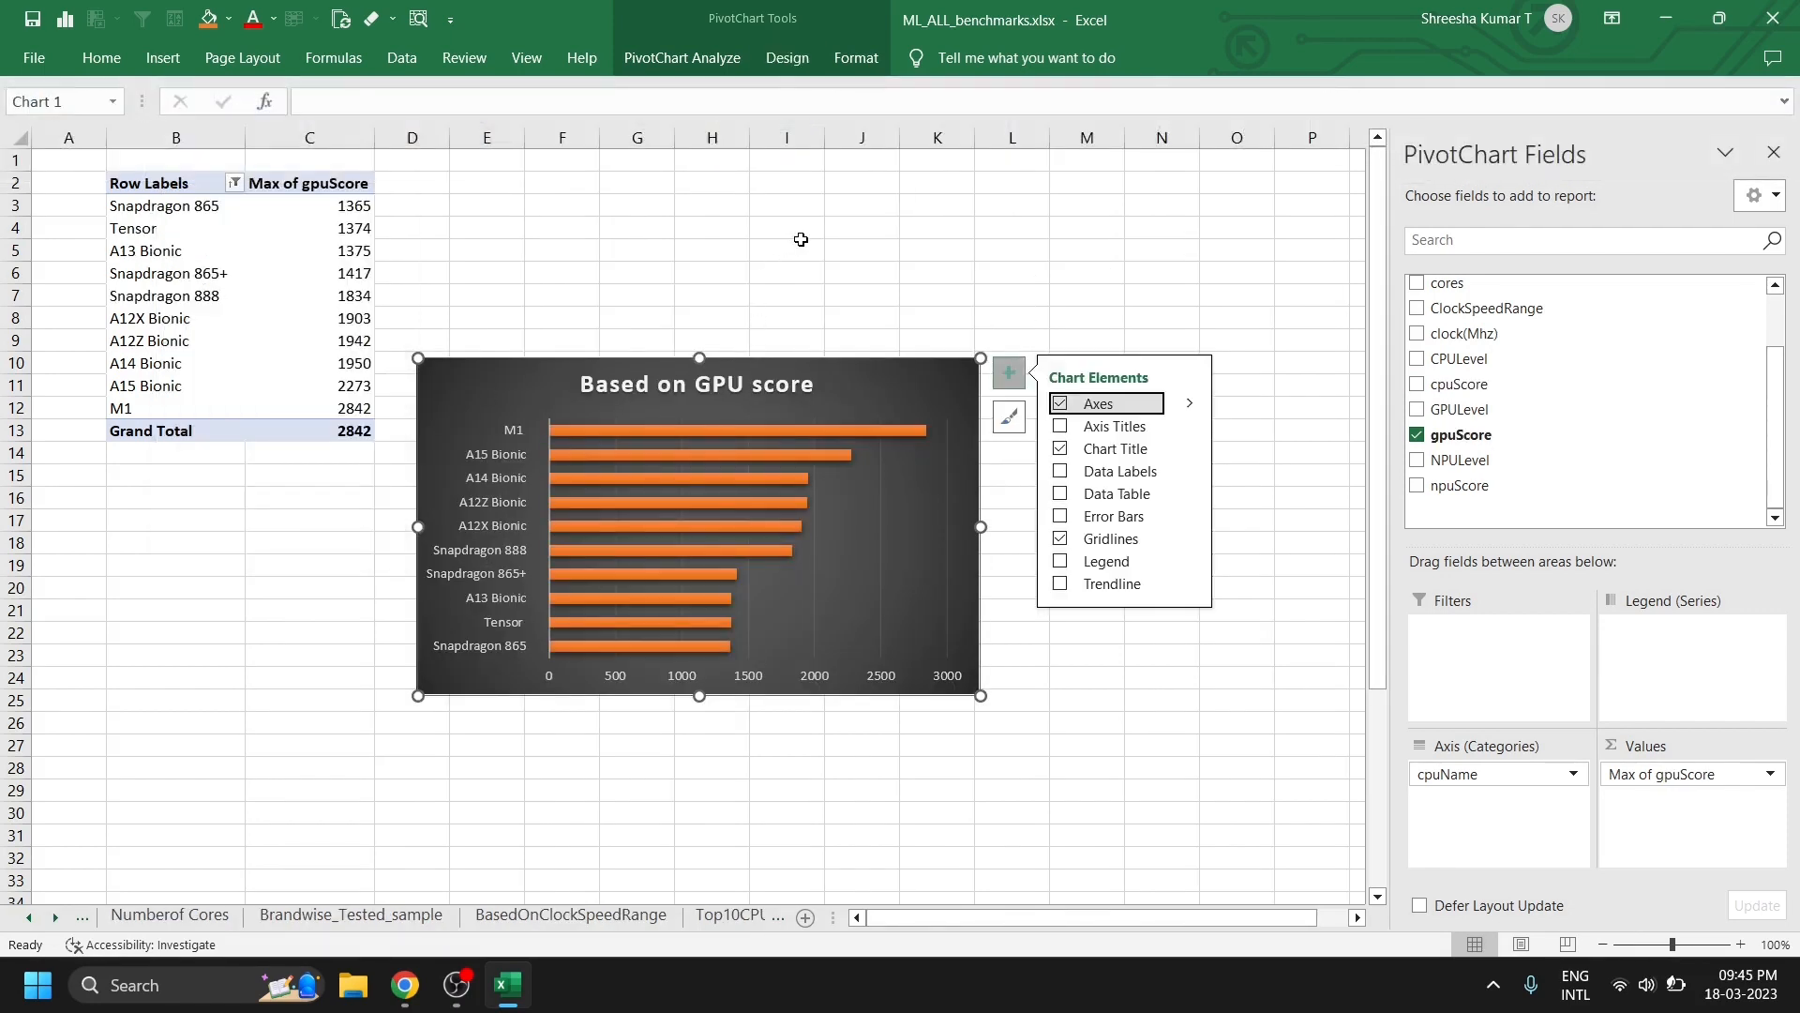
click(889, 258)
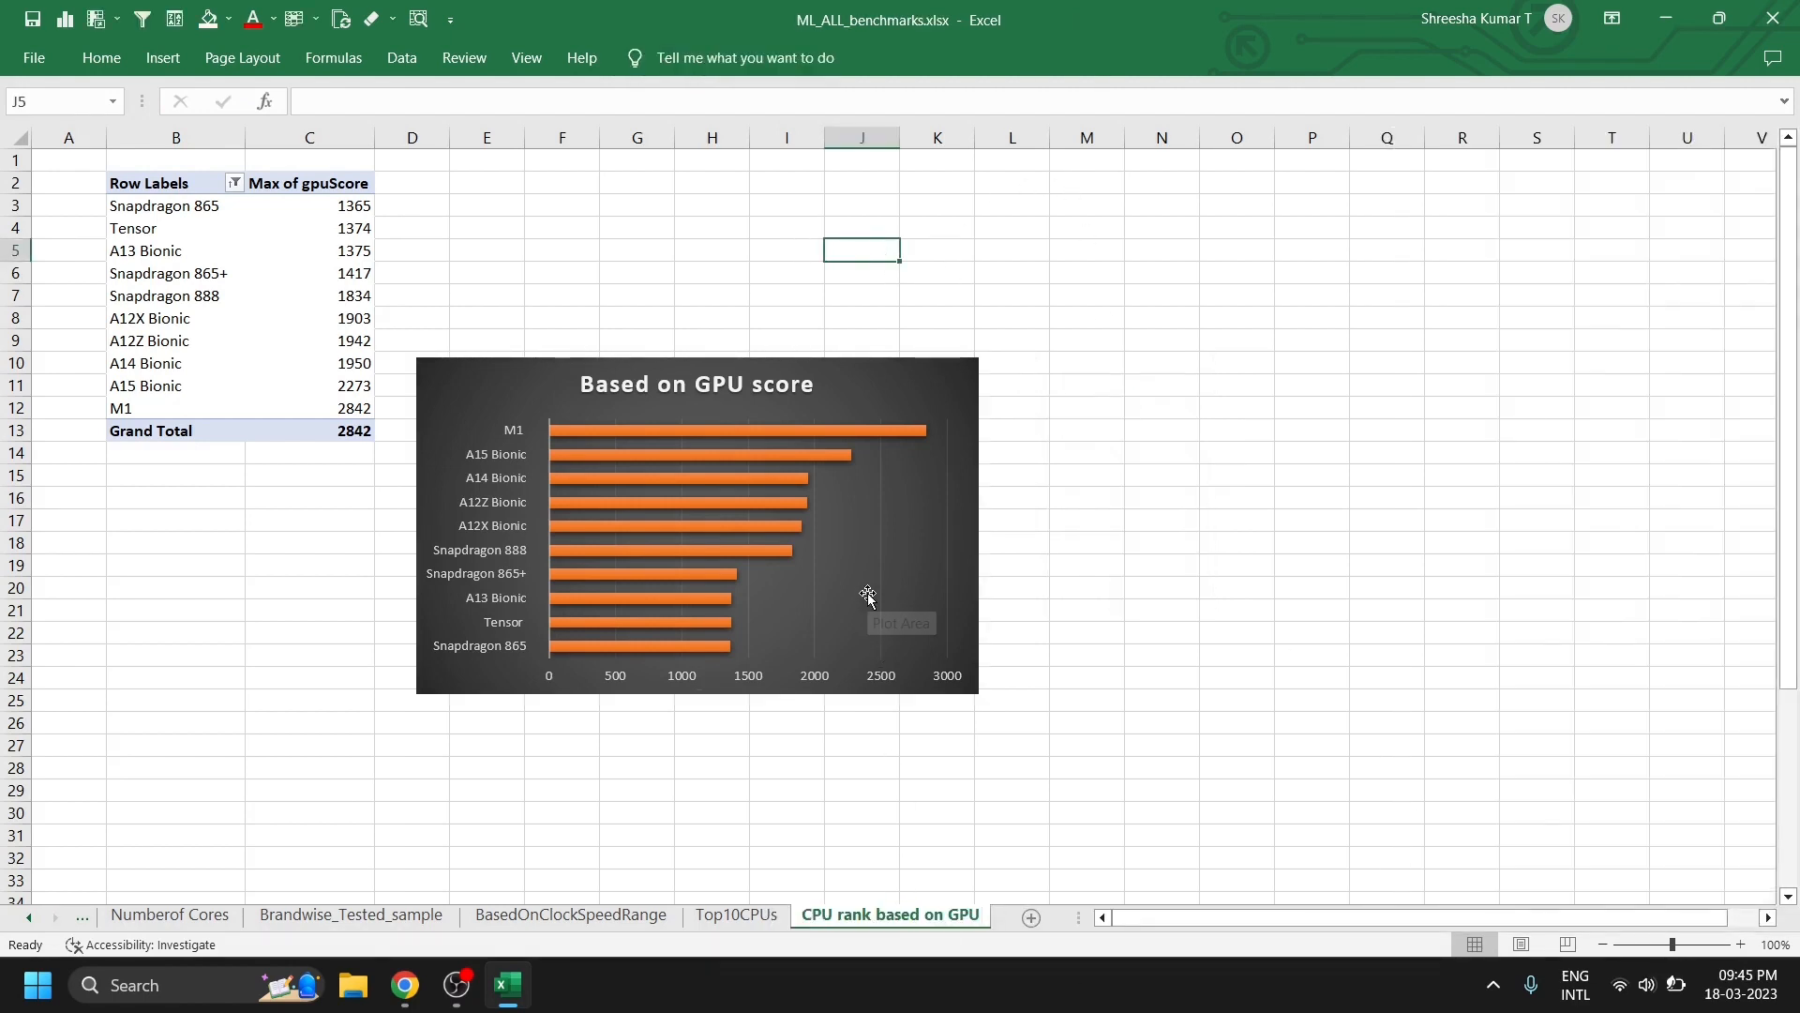
- Add data labels to the bars of the "Based on GPU score" chart
click(889, 458)
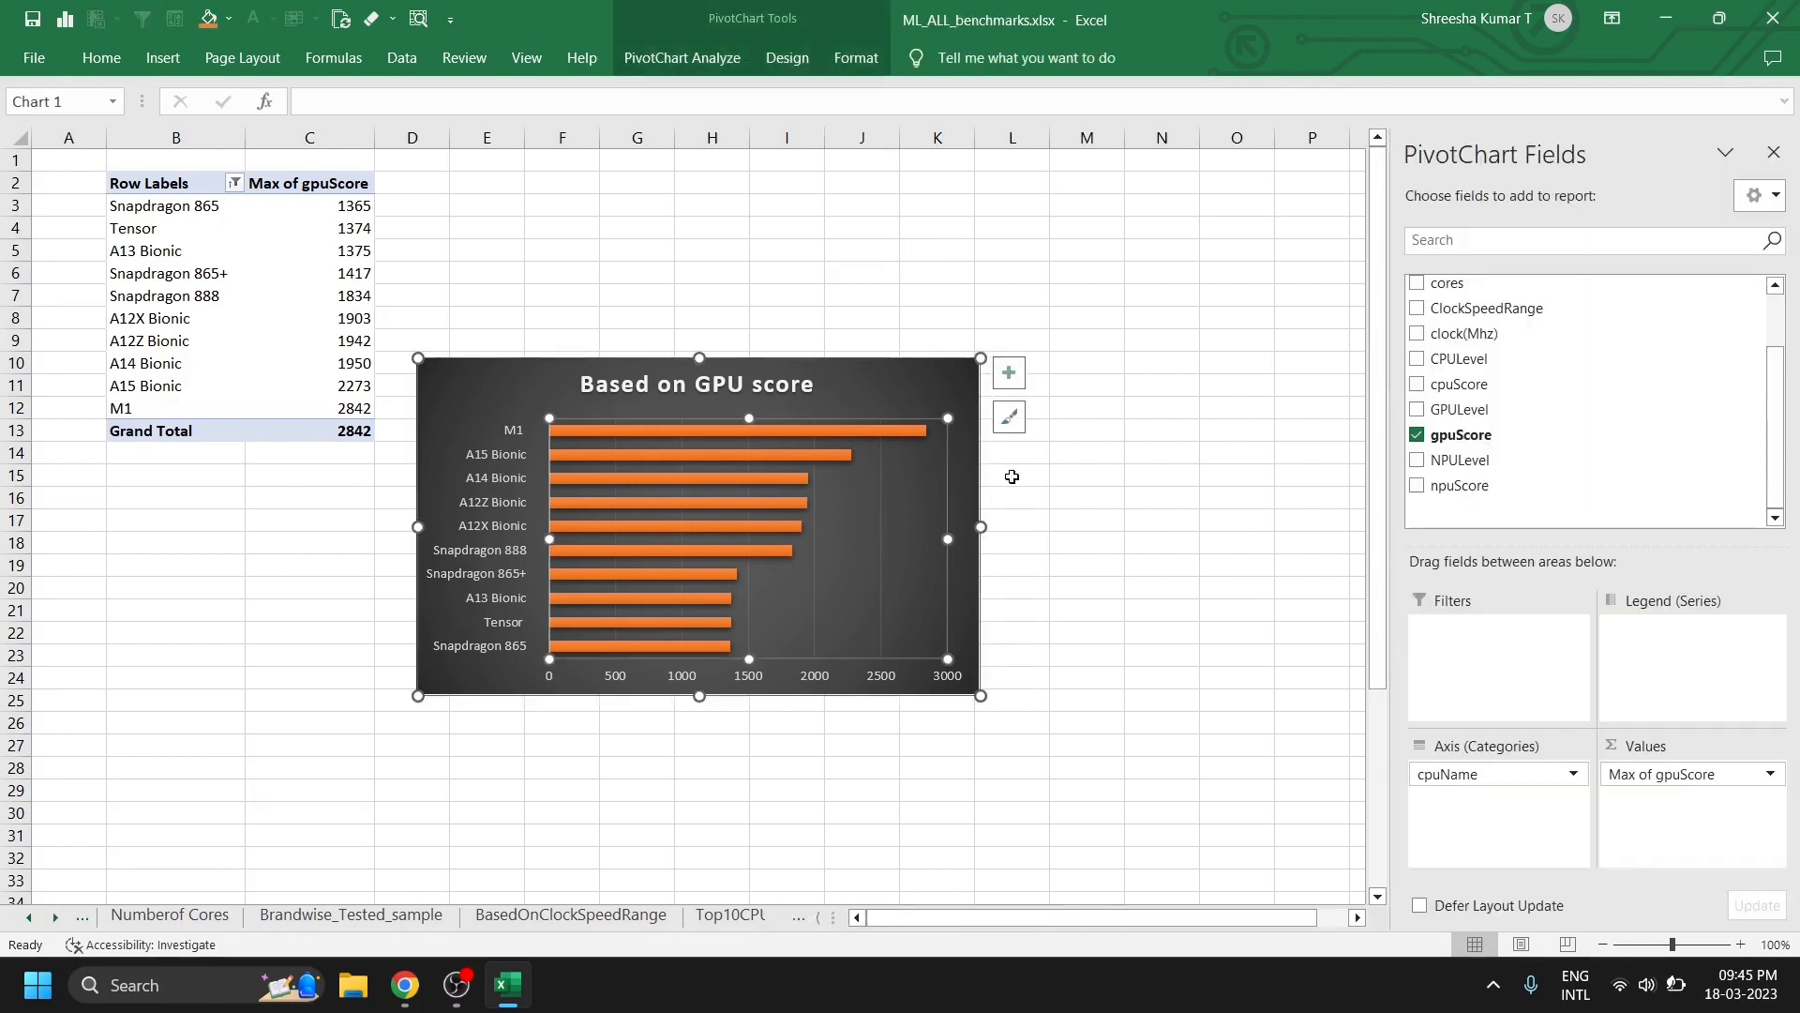
click(1008, 374)
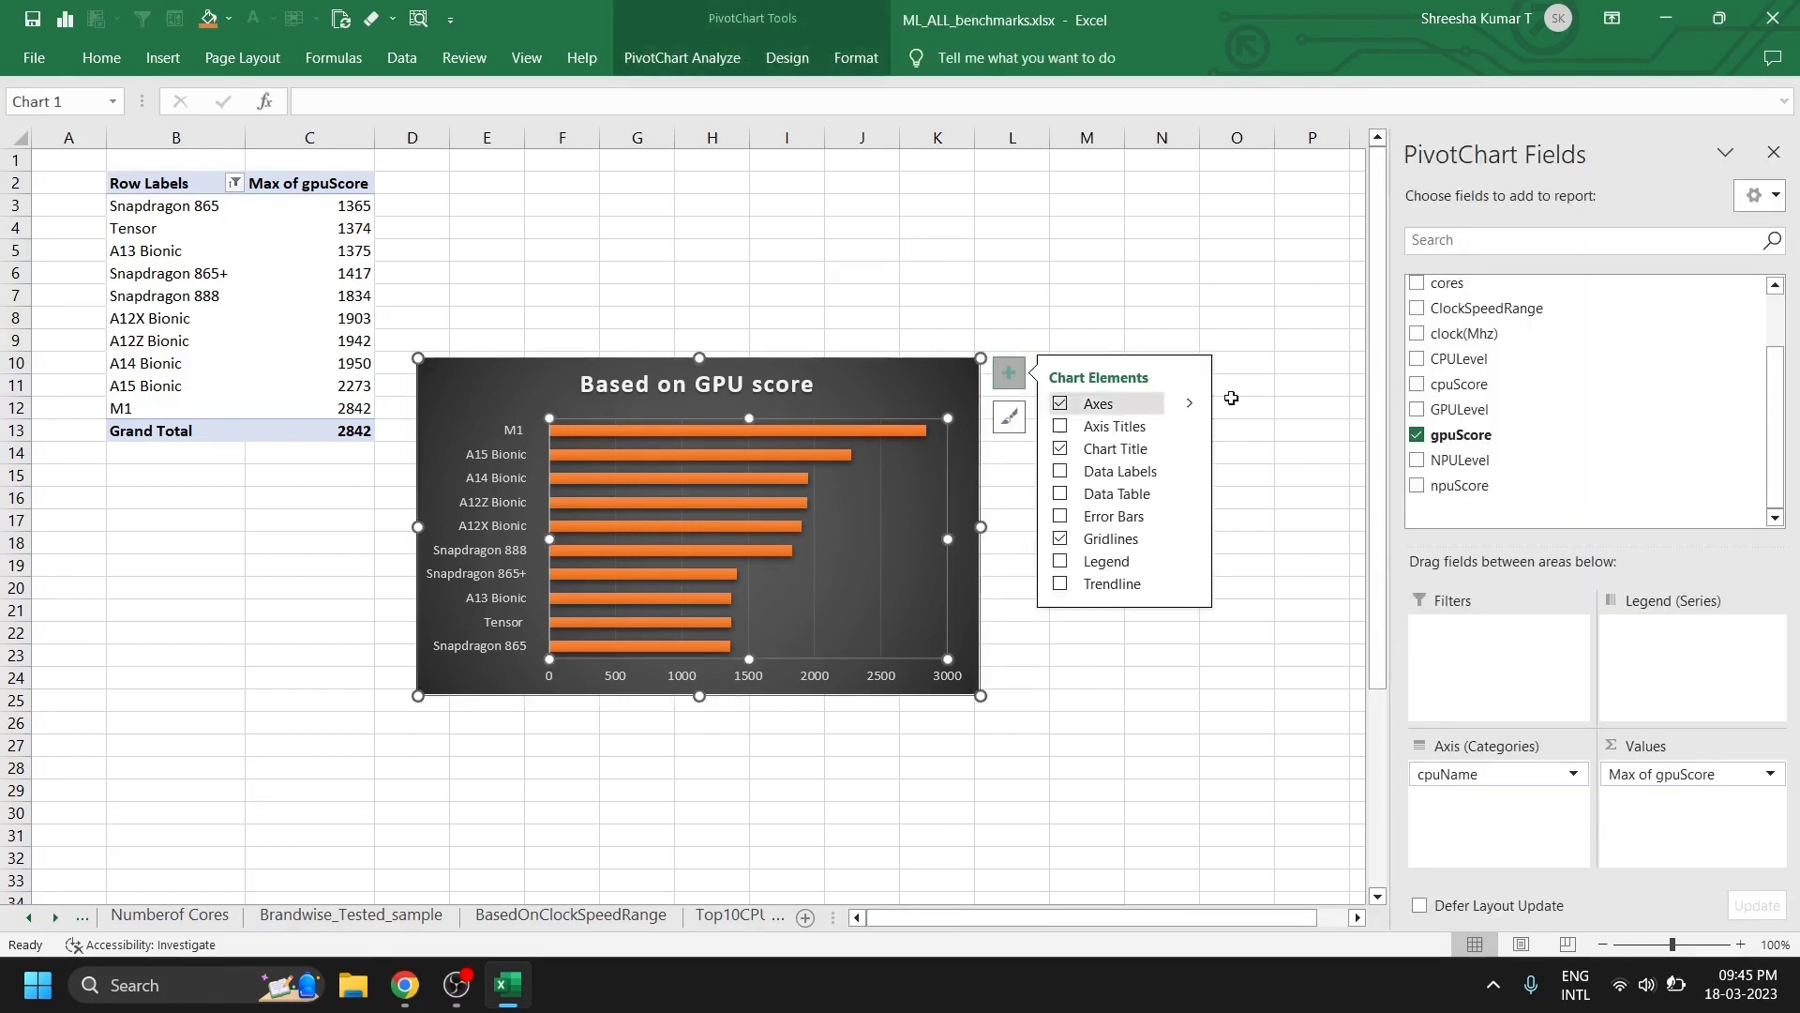
click(1142, 474)
click(1305, 388)
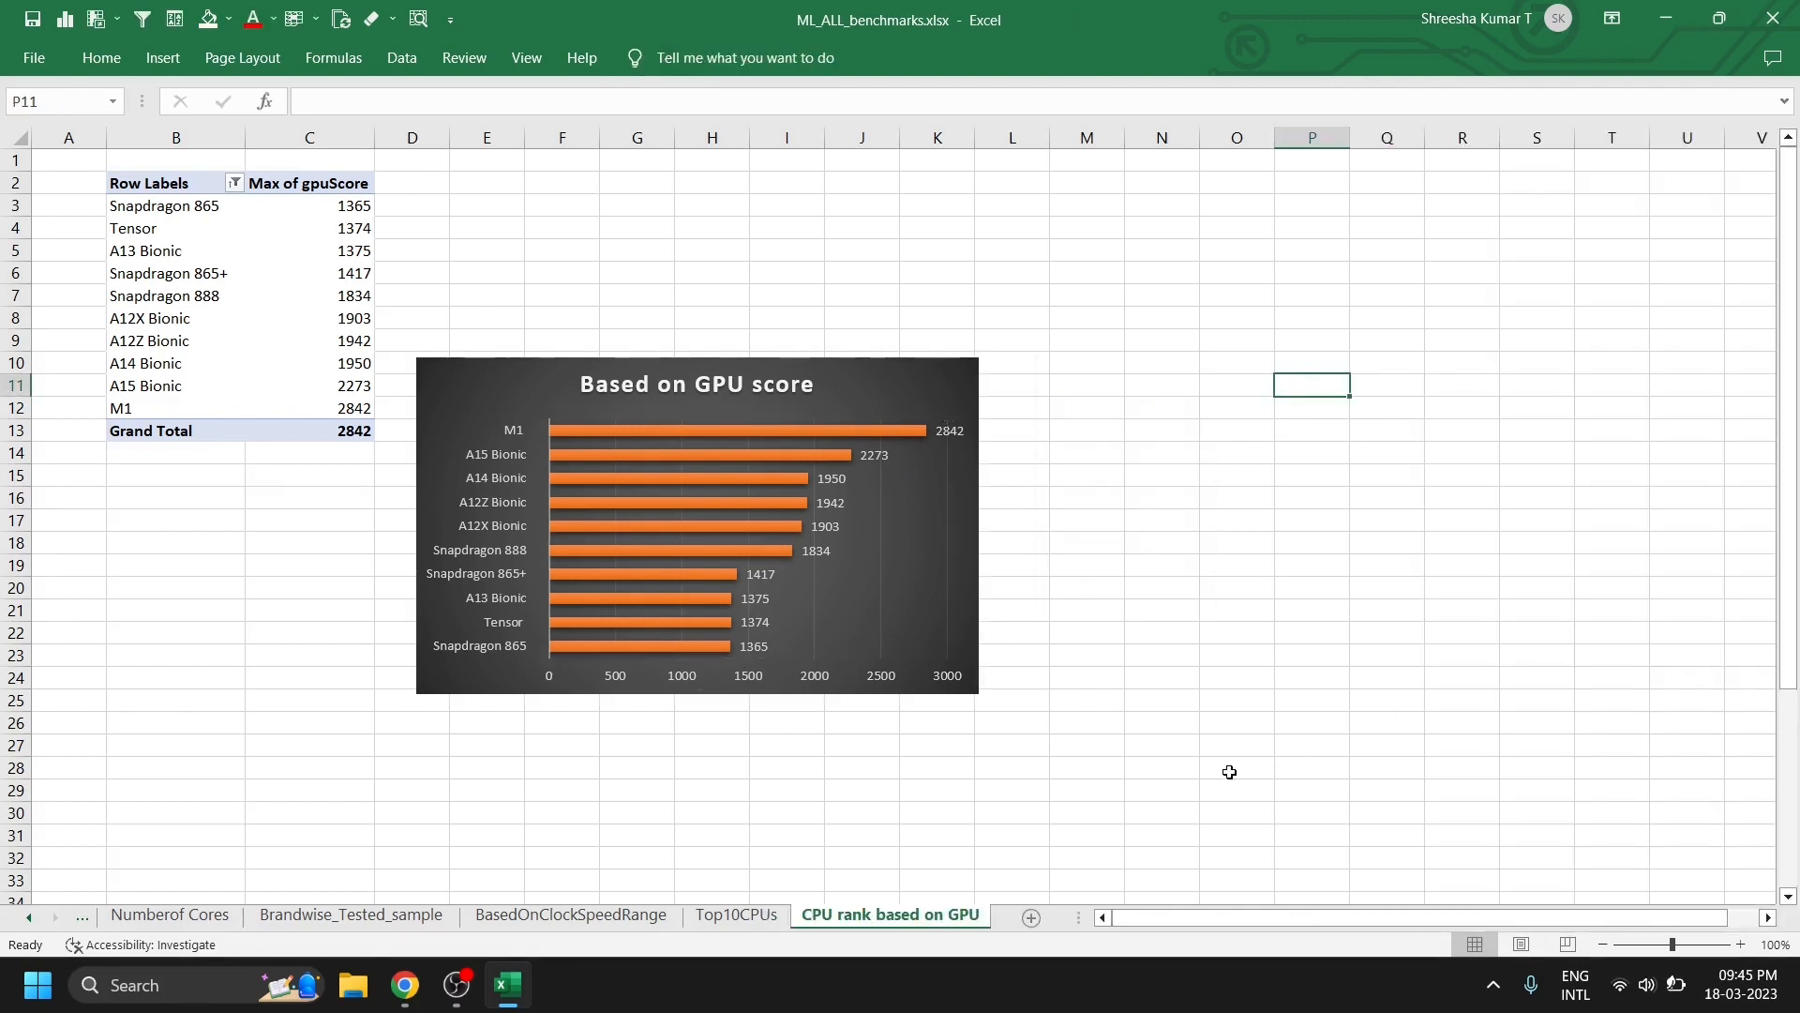
- Add data labels to the bars of the Top 10 CPUs chart on the Top10CPUs sheet
click(736, 914)
click(963, 473)
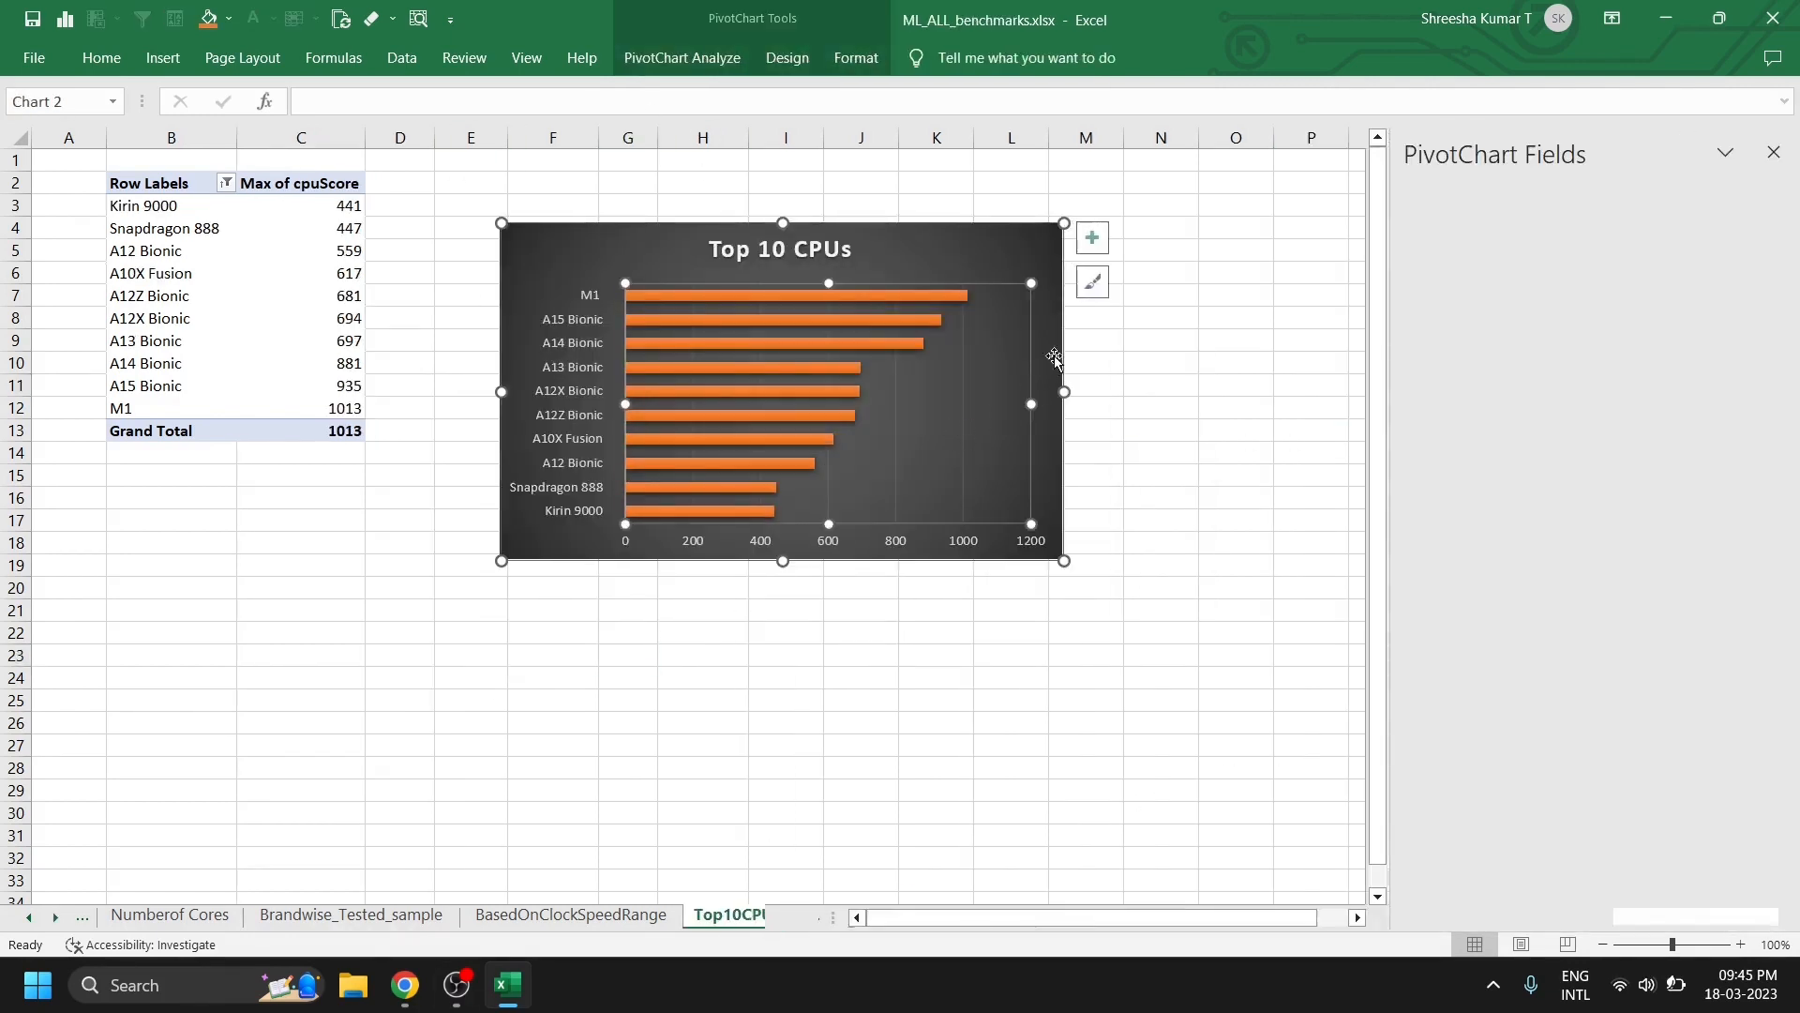
click(1092, 237)
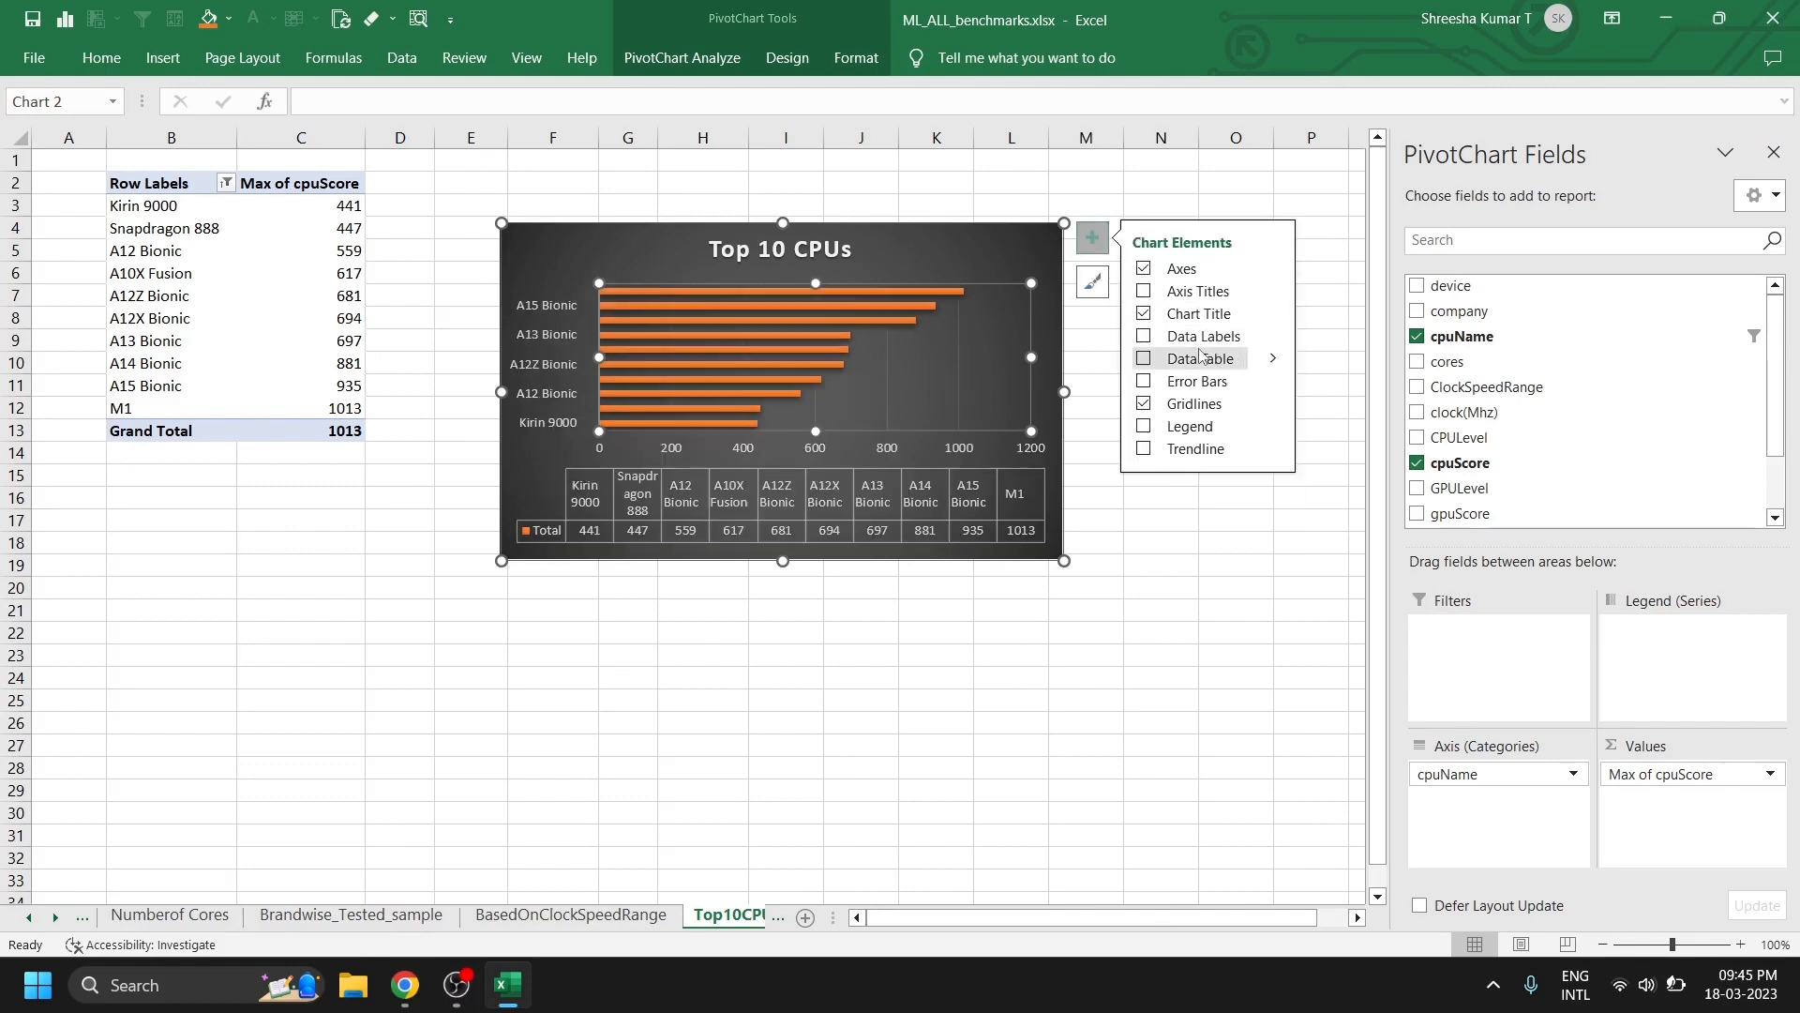
click(1200, 336)
click(1028, 178)
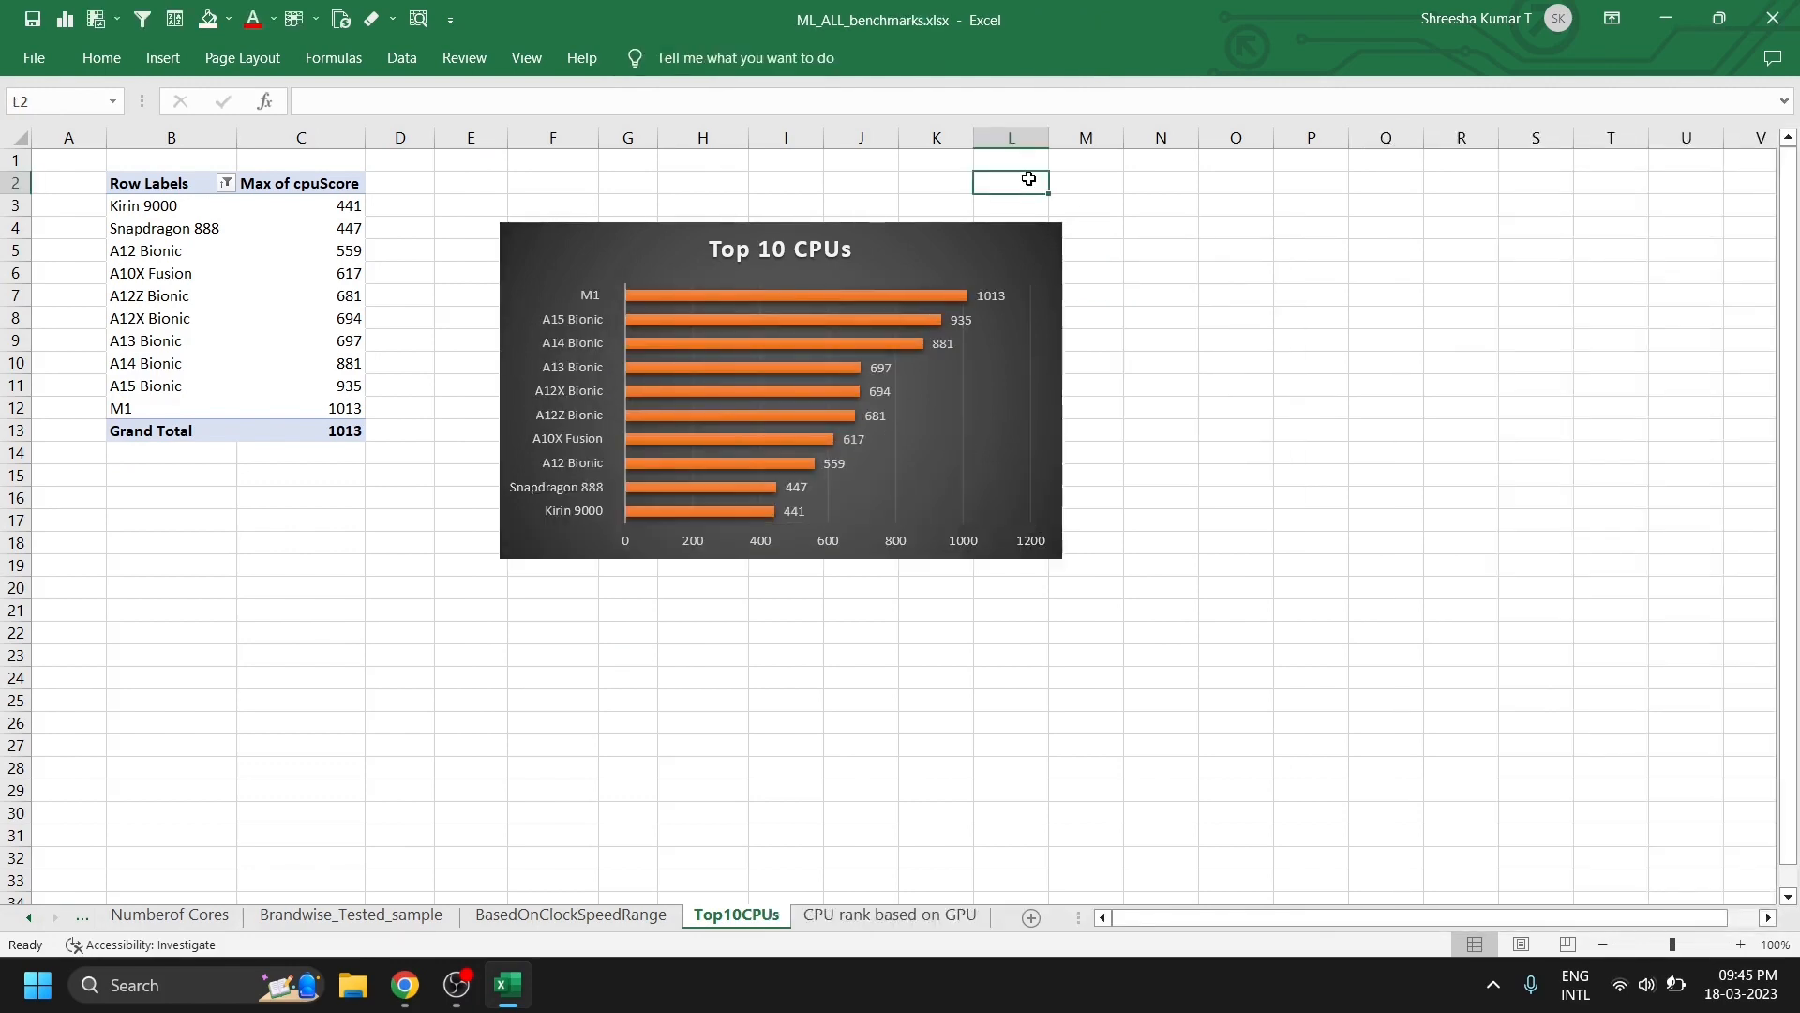
- Add a new worksheet for the NPU ranking, giving it a name that begins "CPU rank based on N"
click(939, 919)
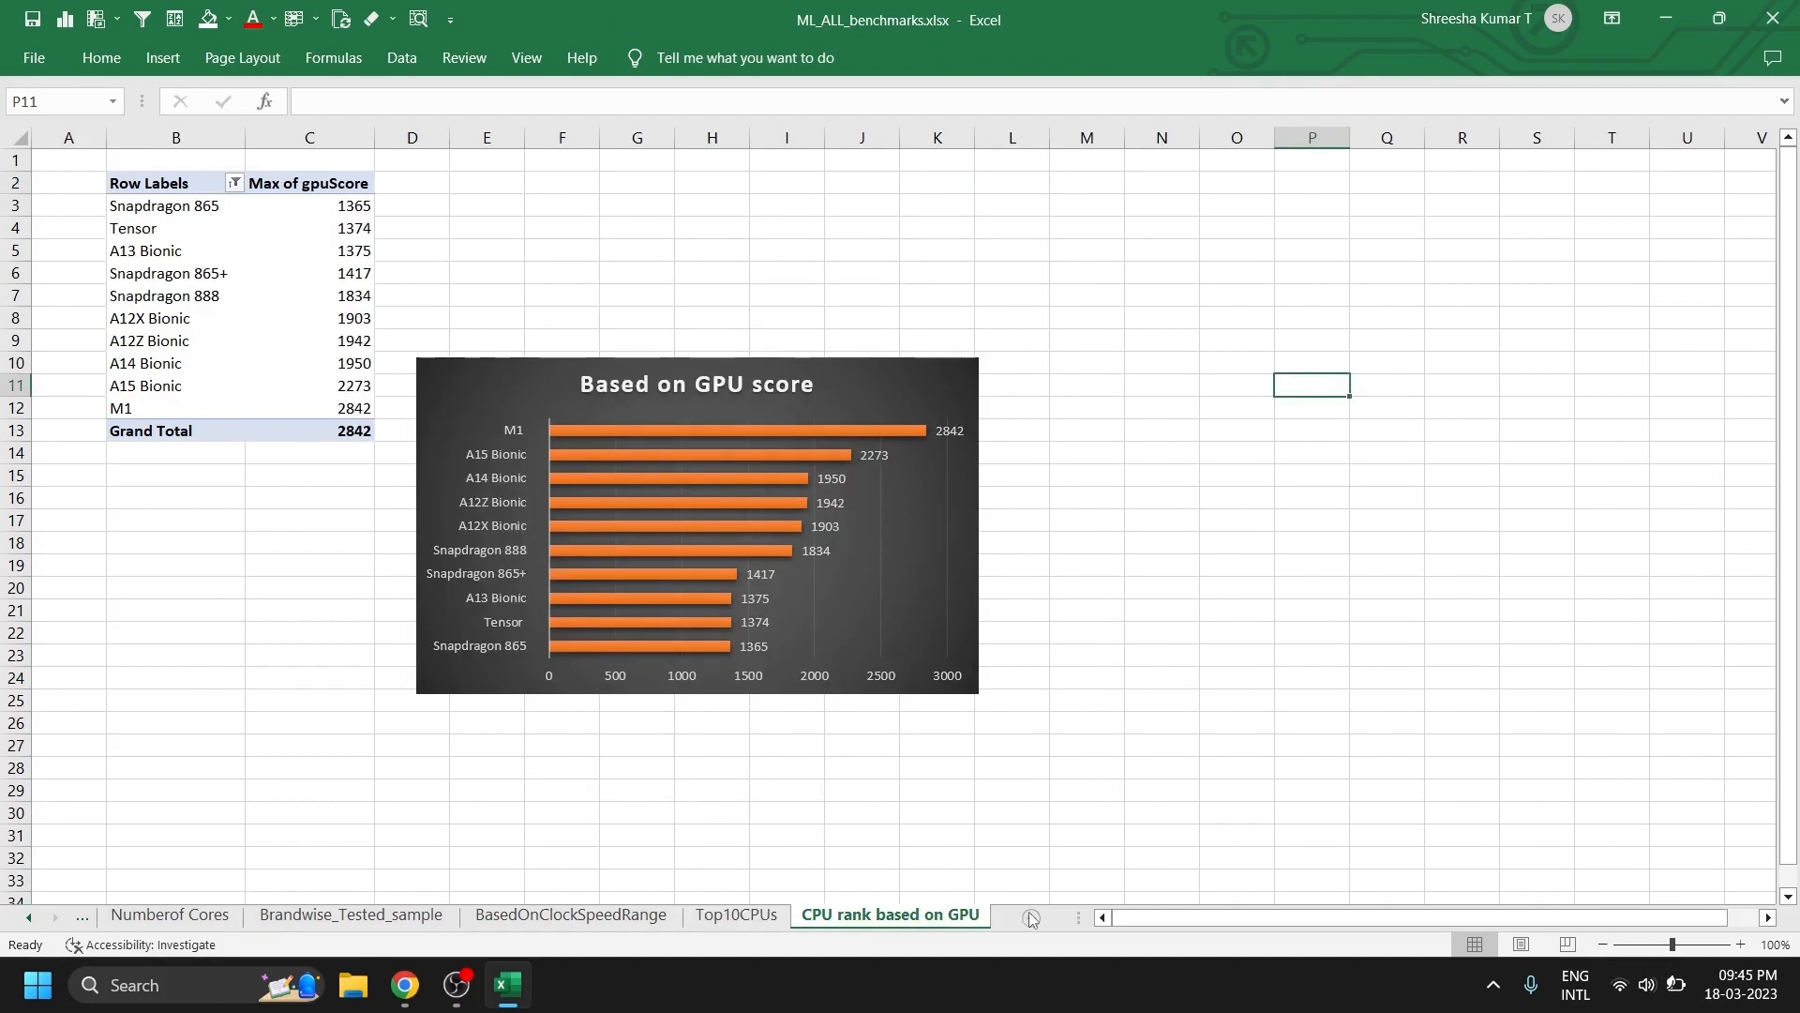
click(1031, 917)
double_click(872, 915)
text(CPU)
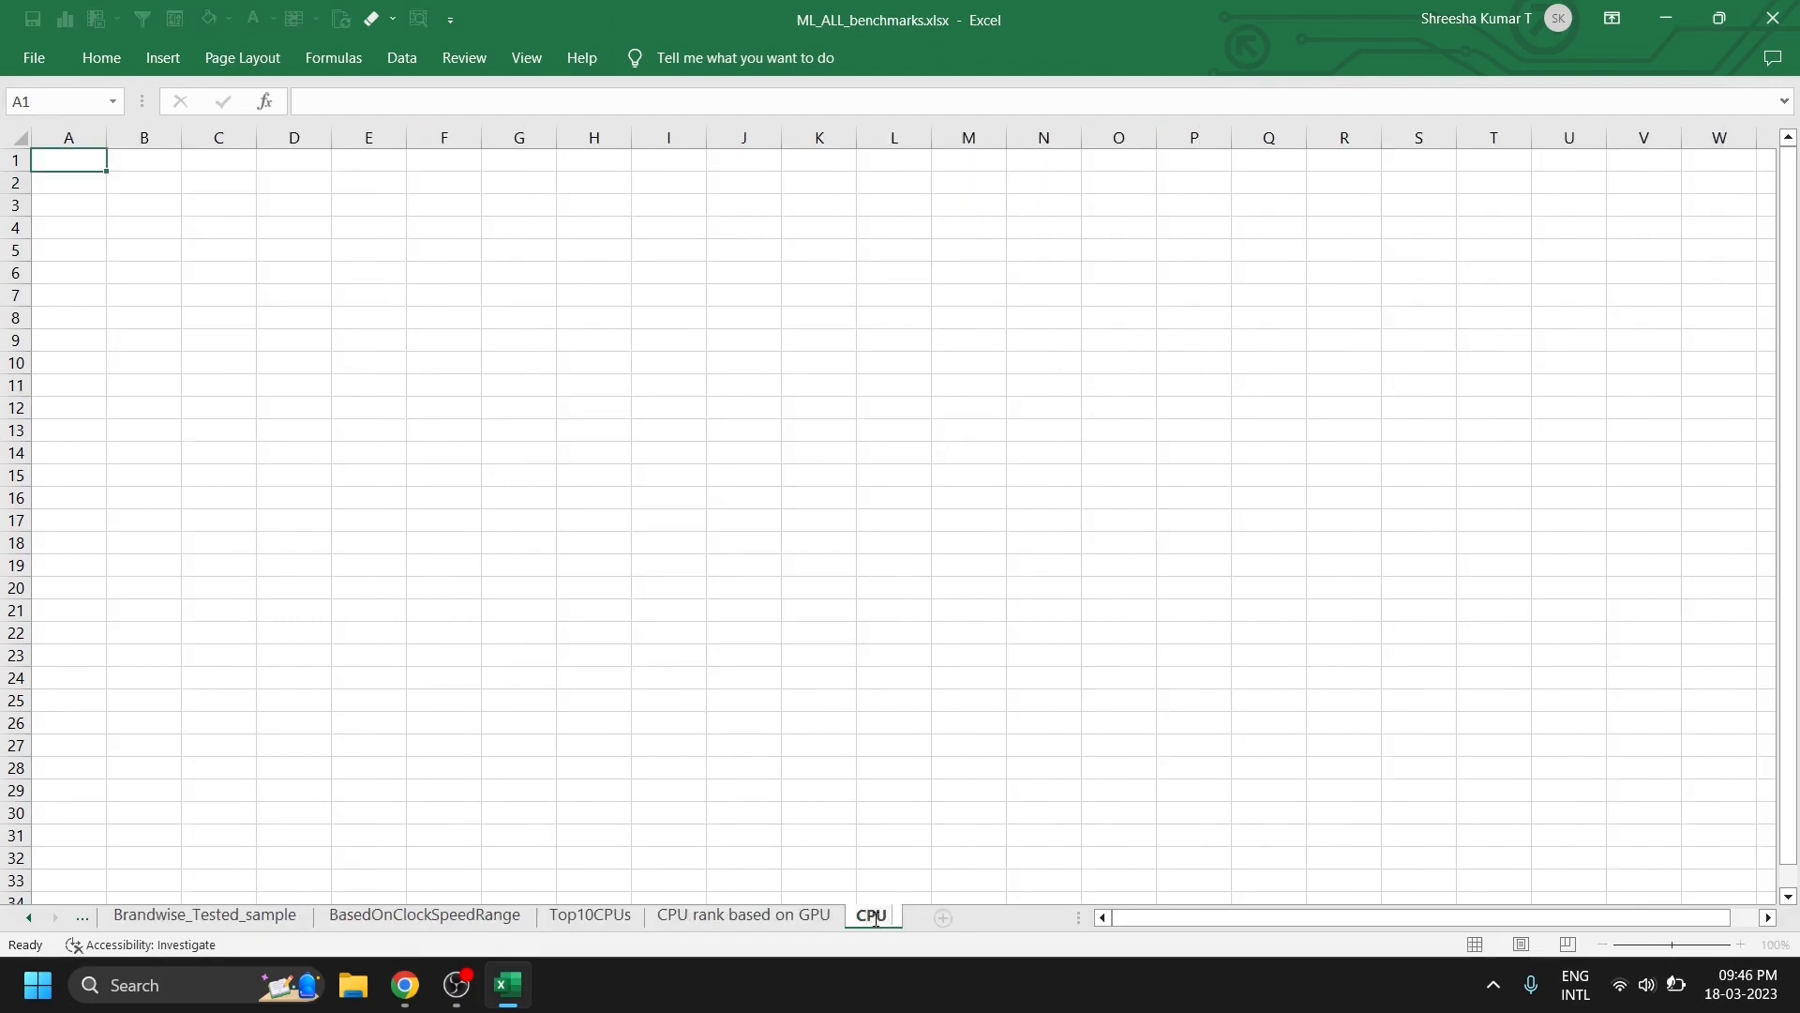
text( rank based on)
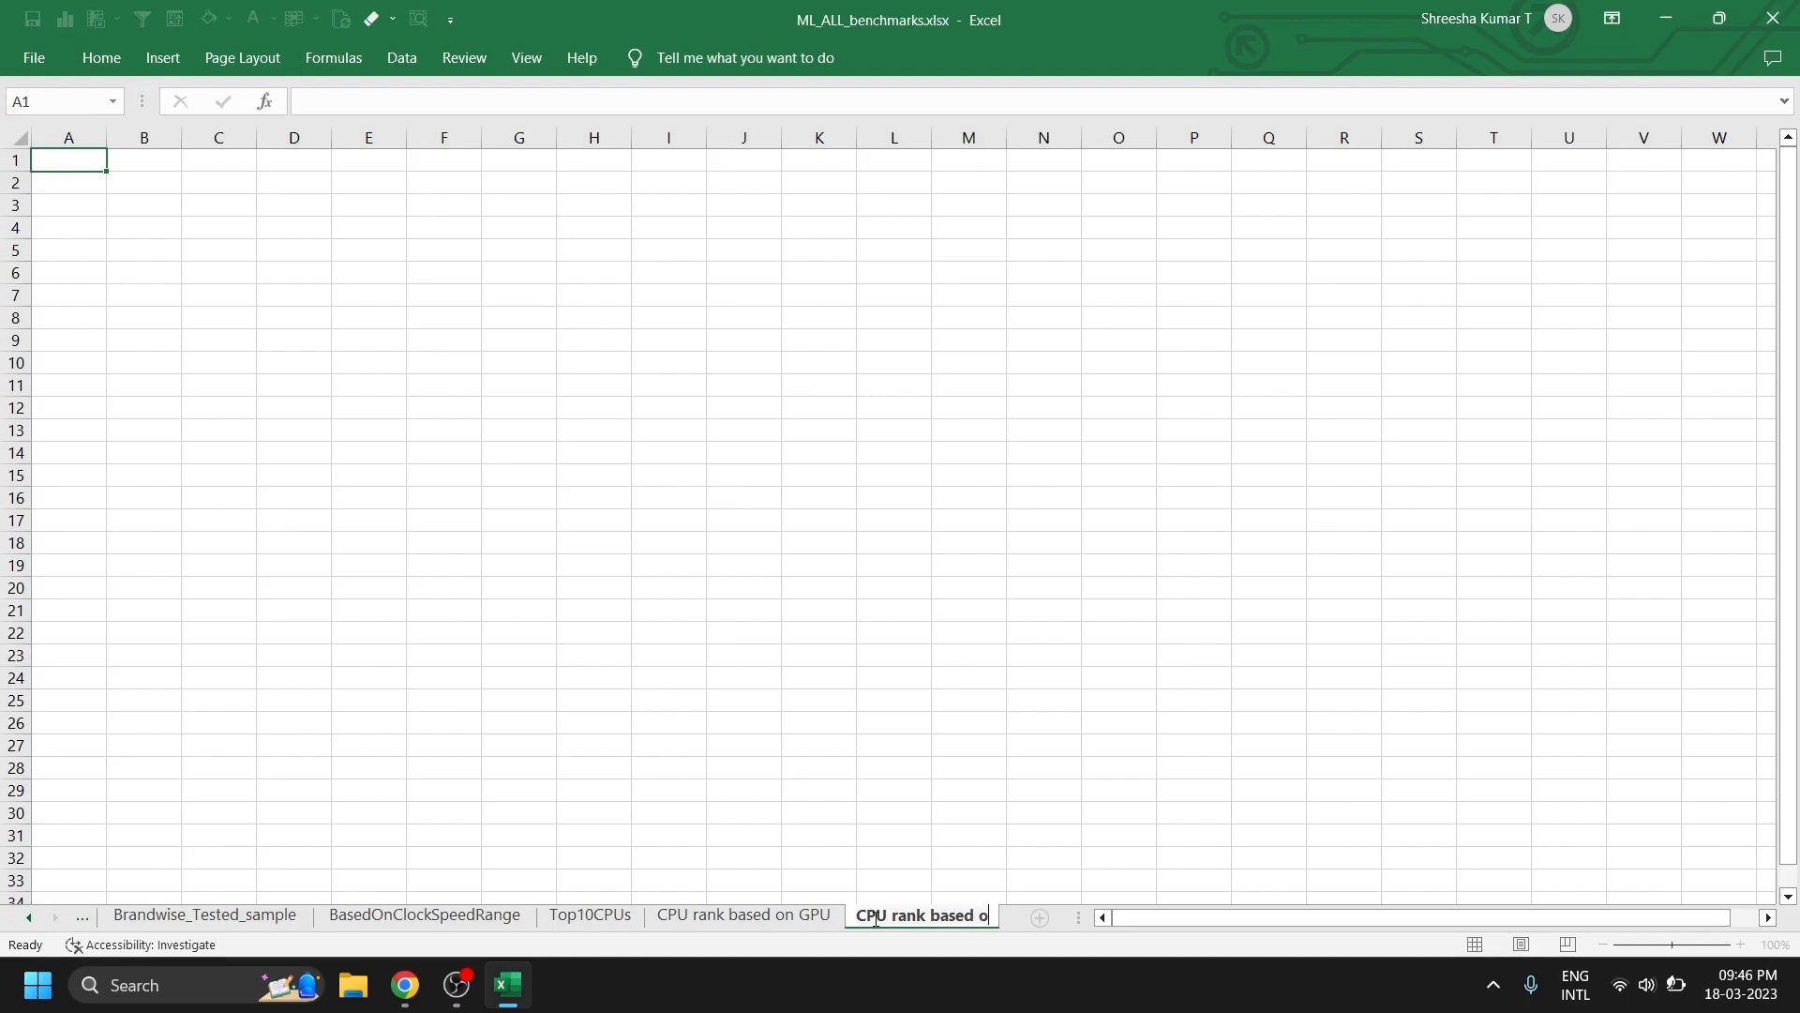
text( N)
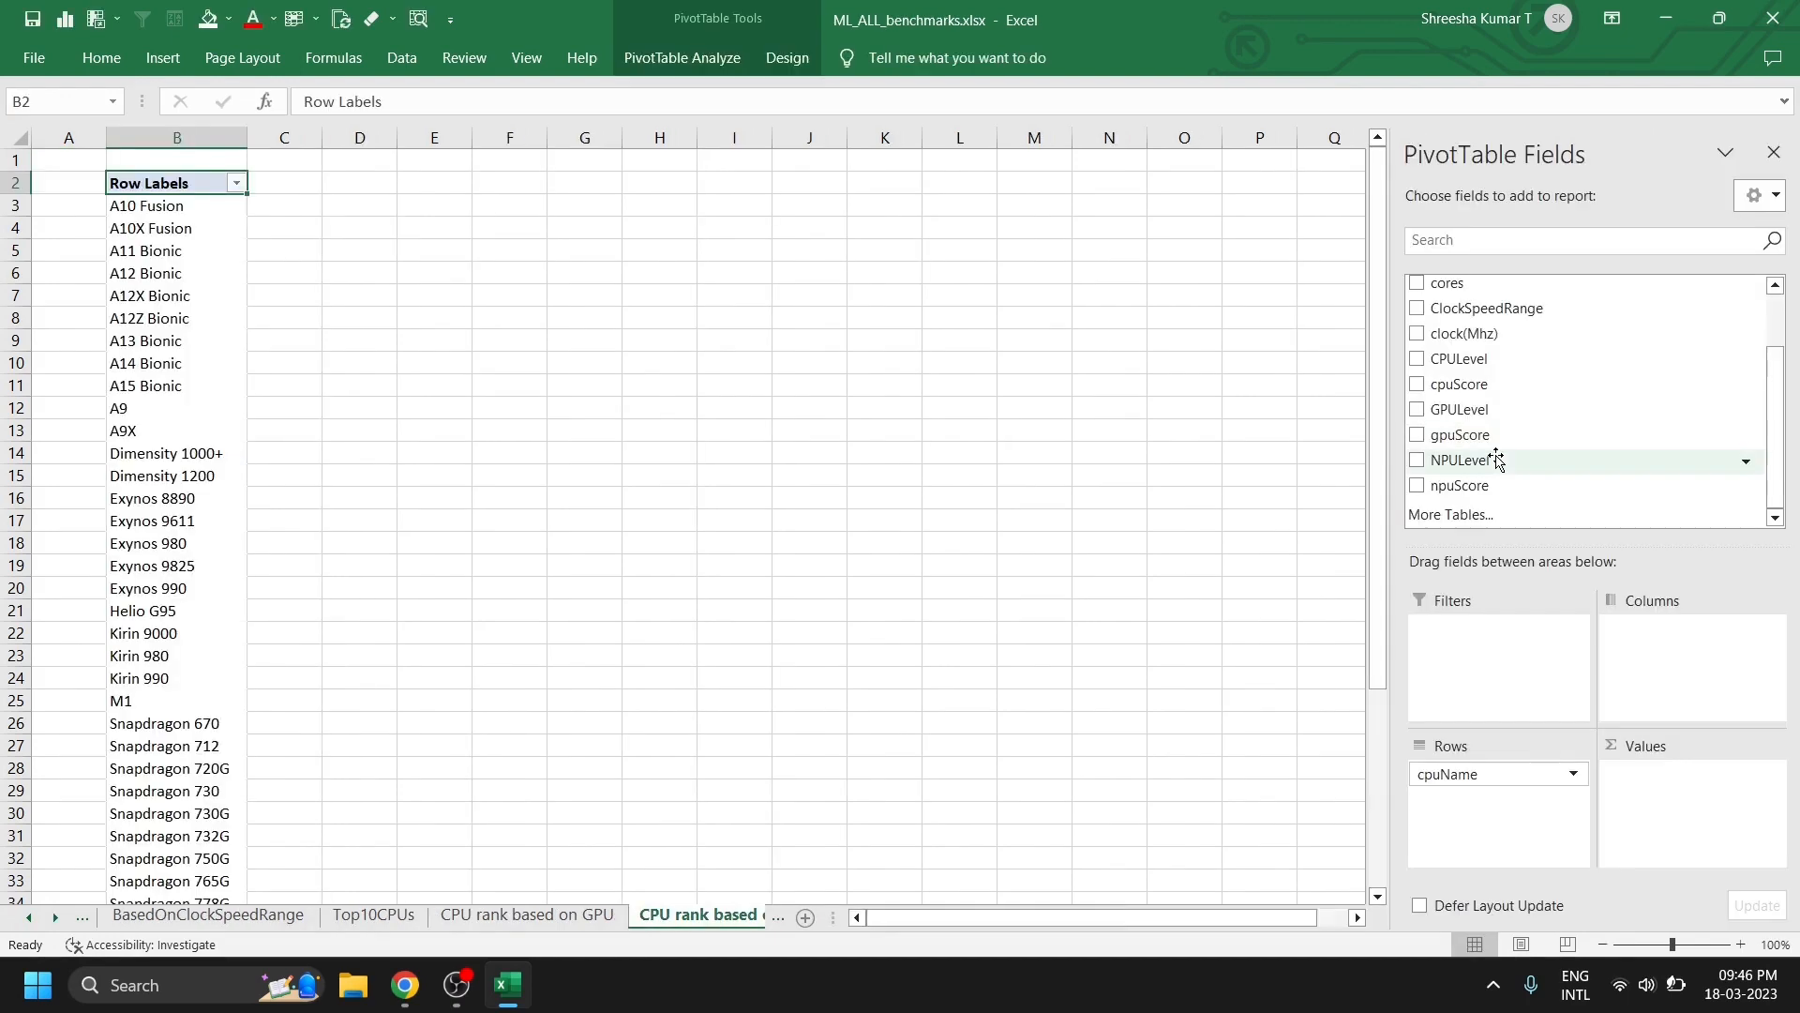
- Add npuScore to the pivot table's values and summarize it by Max
drag(1472, 486, 1693, 798)
click(1771, 773)
click(1660, 750)
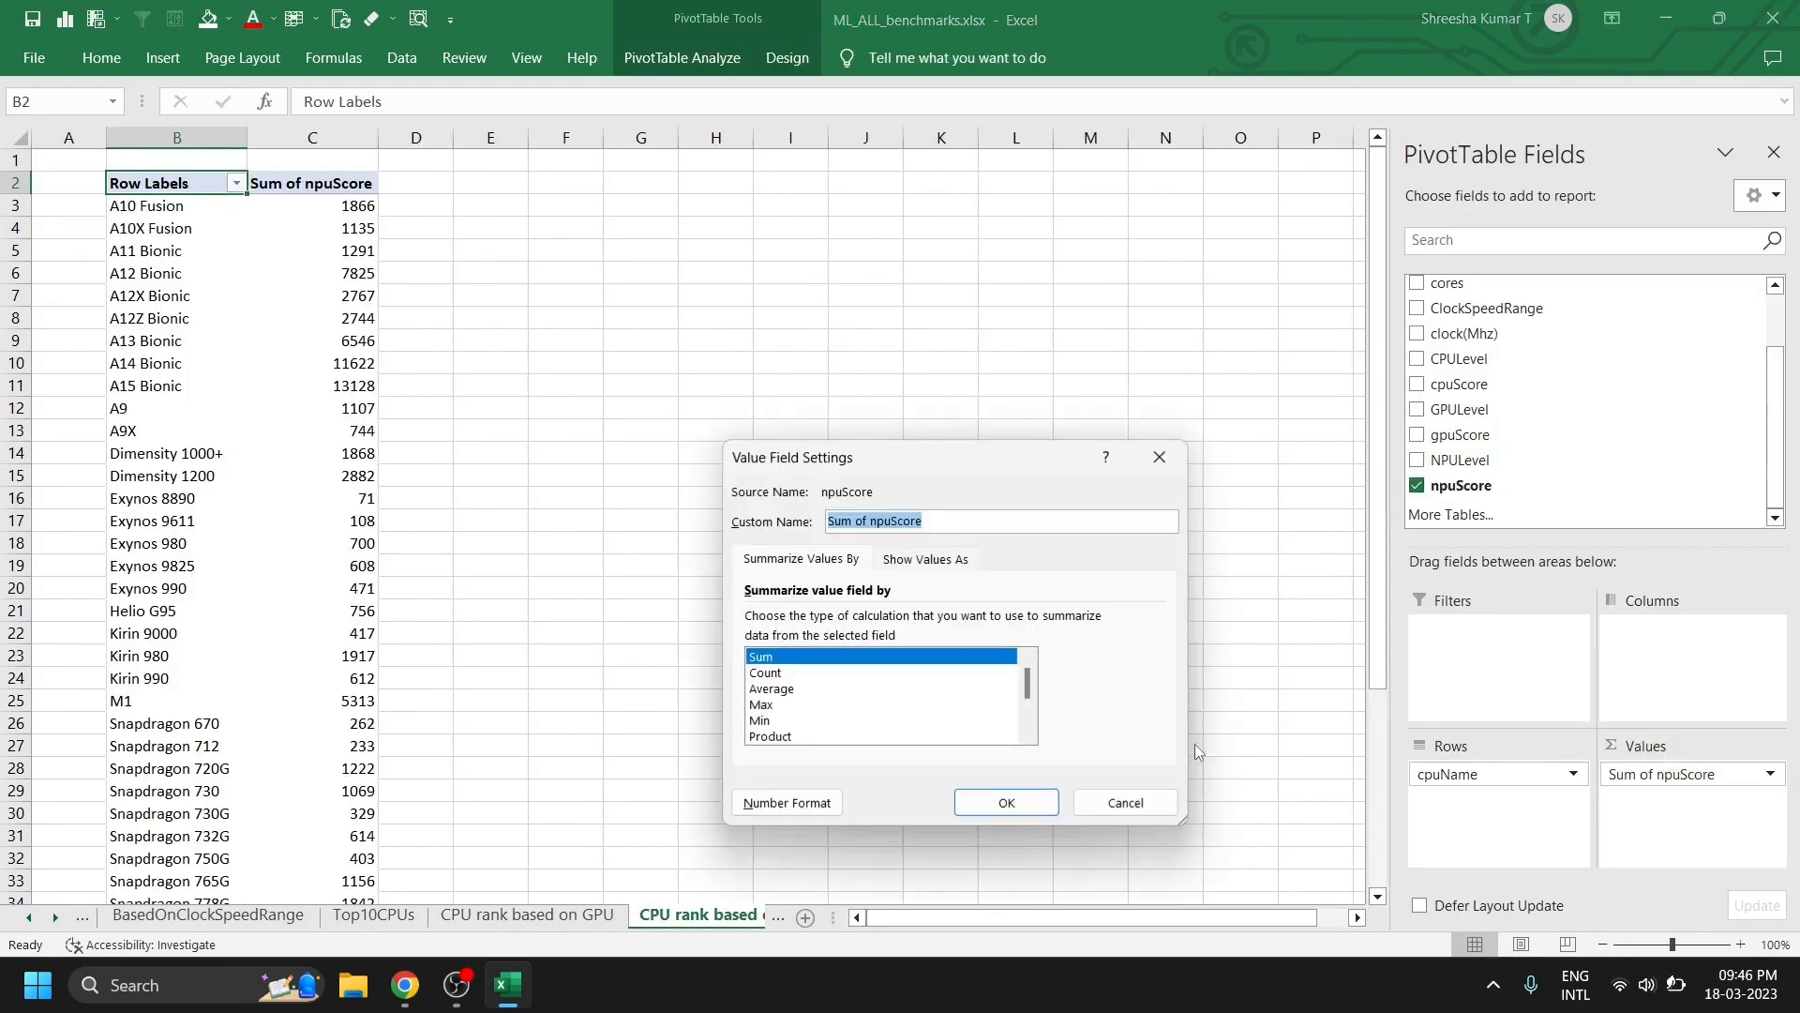
click(761, 704)
click(1038, 812)
- Sort the pivot table by Max of npuScore from smallest to largest and filter cpuName to the top 10 items
right_click(340, 273)
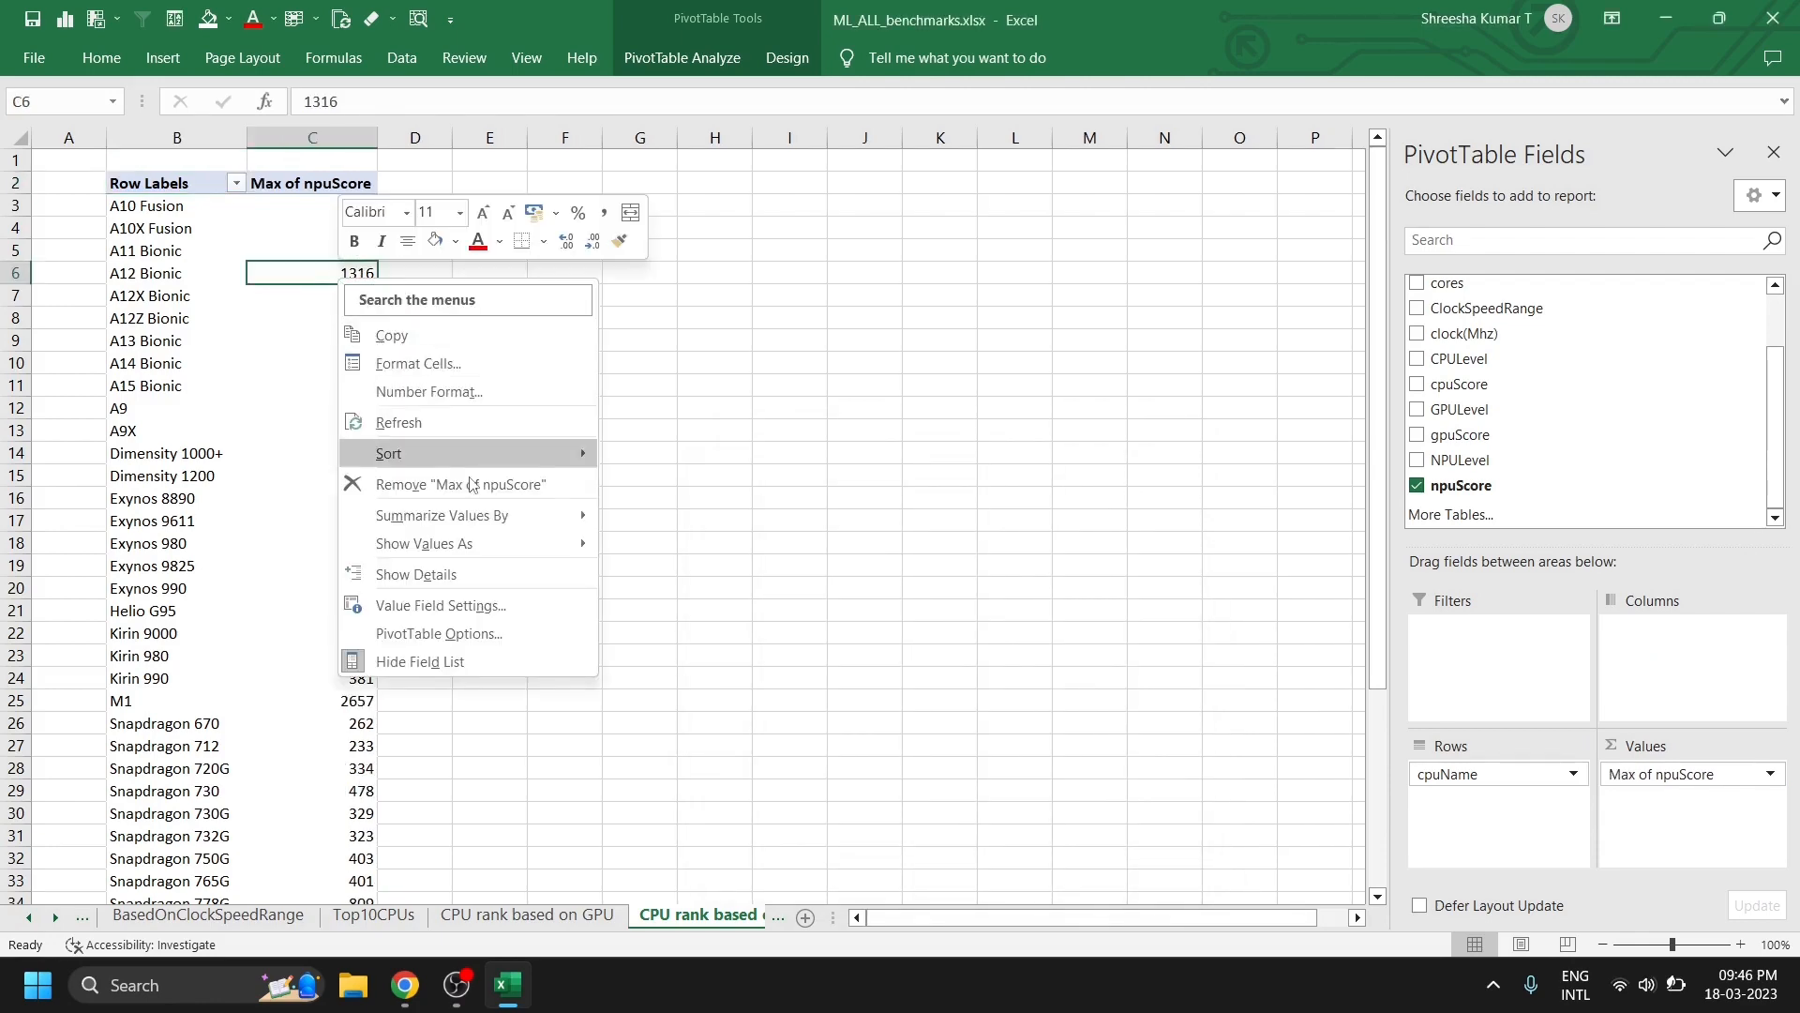
mouse_move(548, 456)
click(774, 462)
click(236, 183)
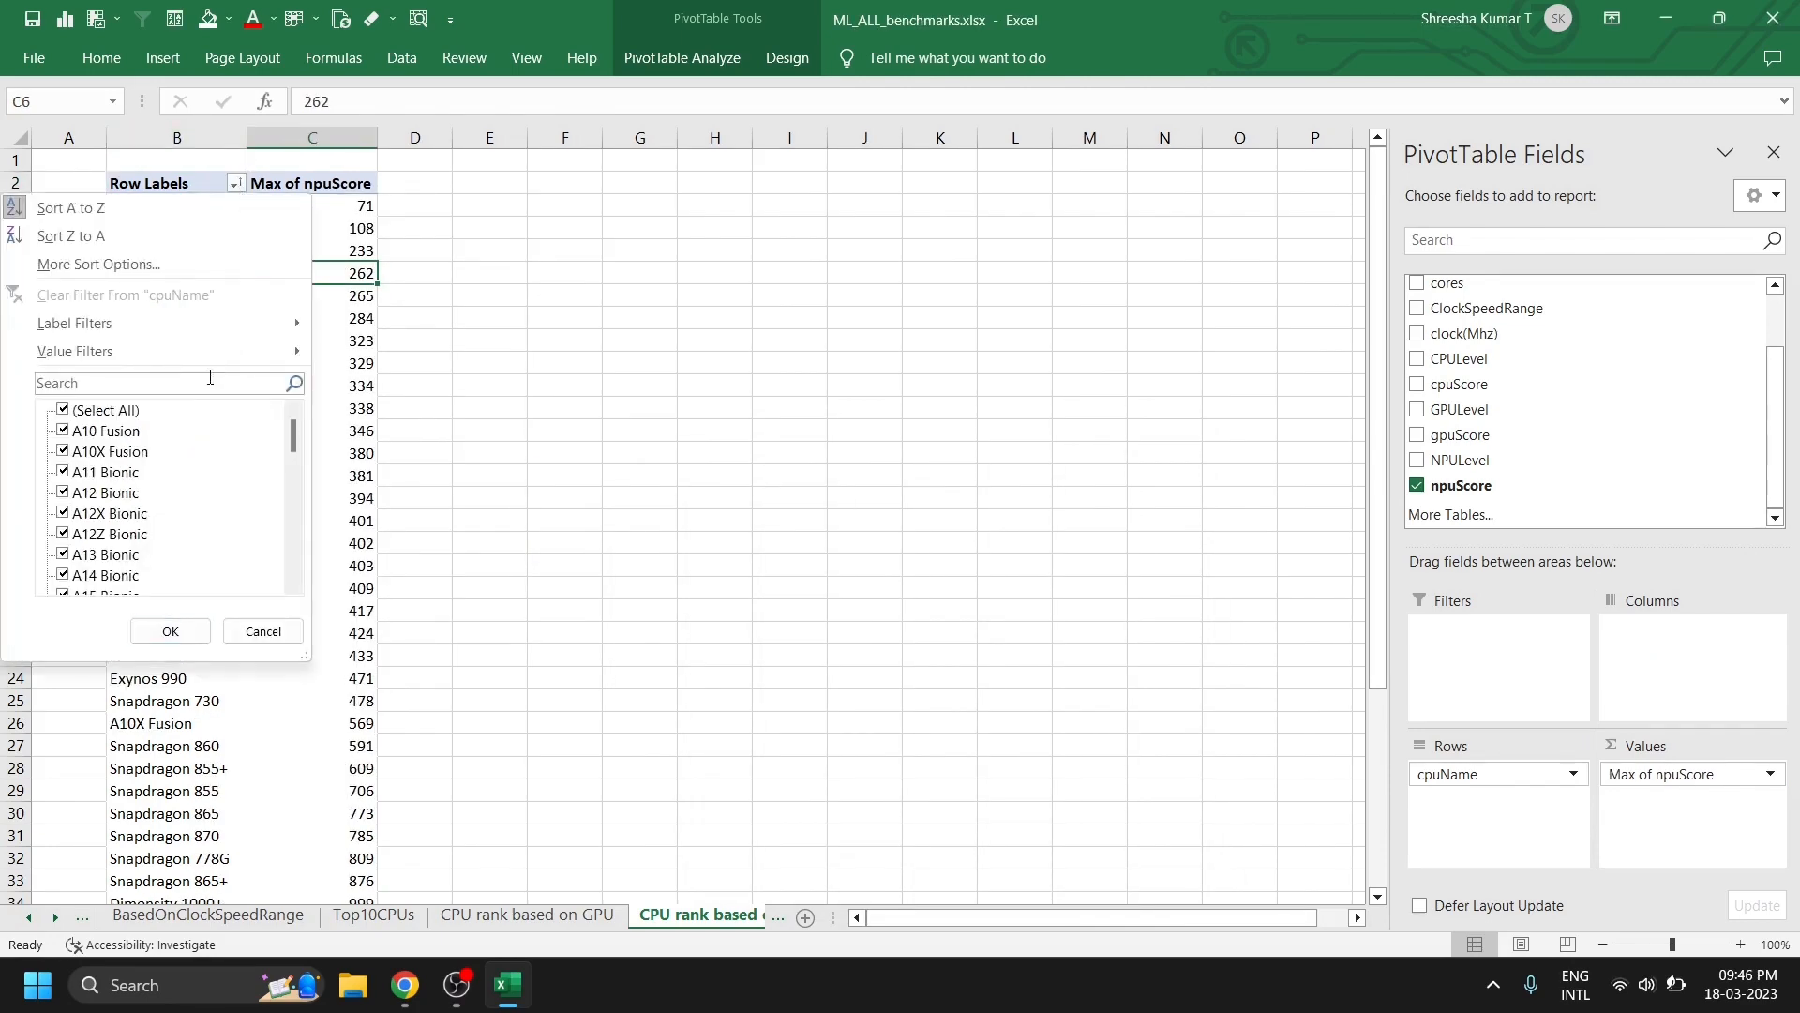
mouse_move(188, 353)
click(432, 615)
key(Return)
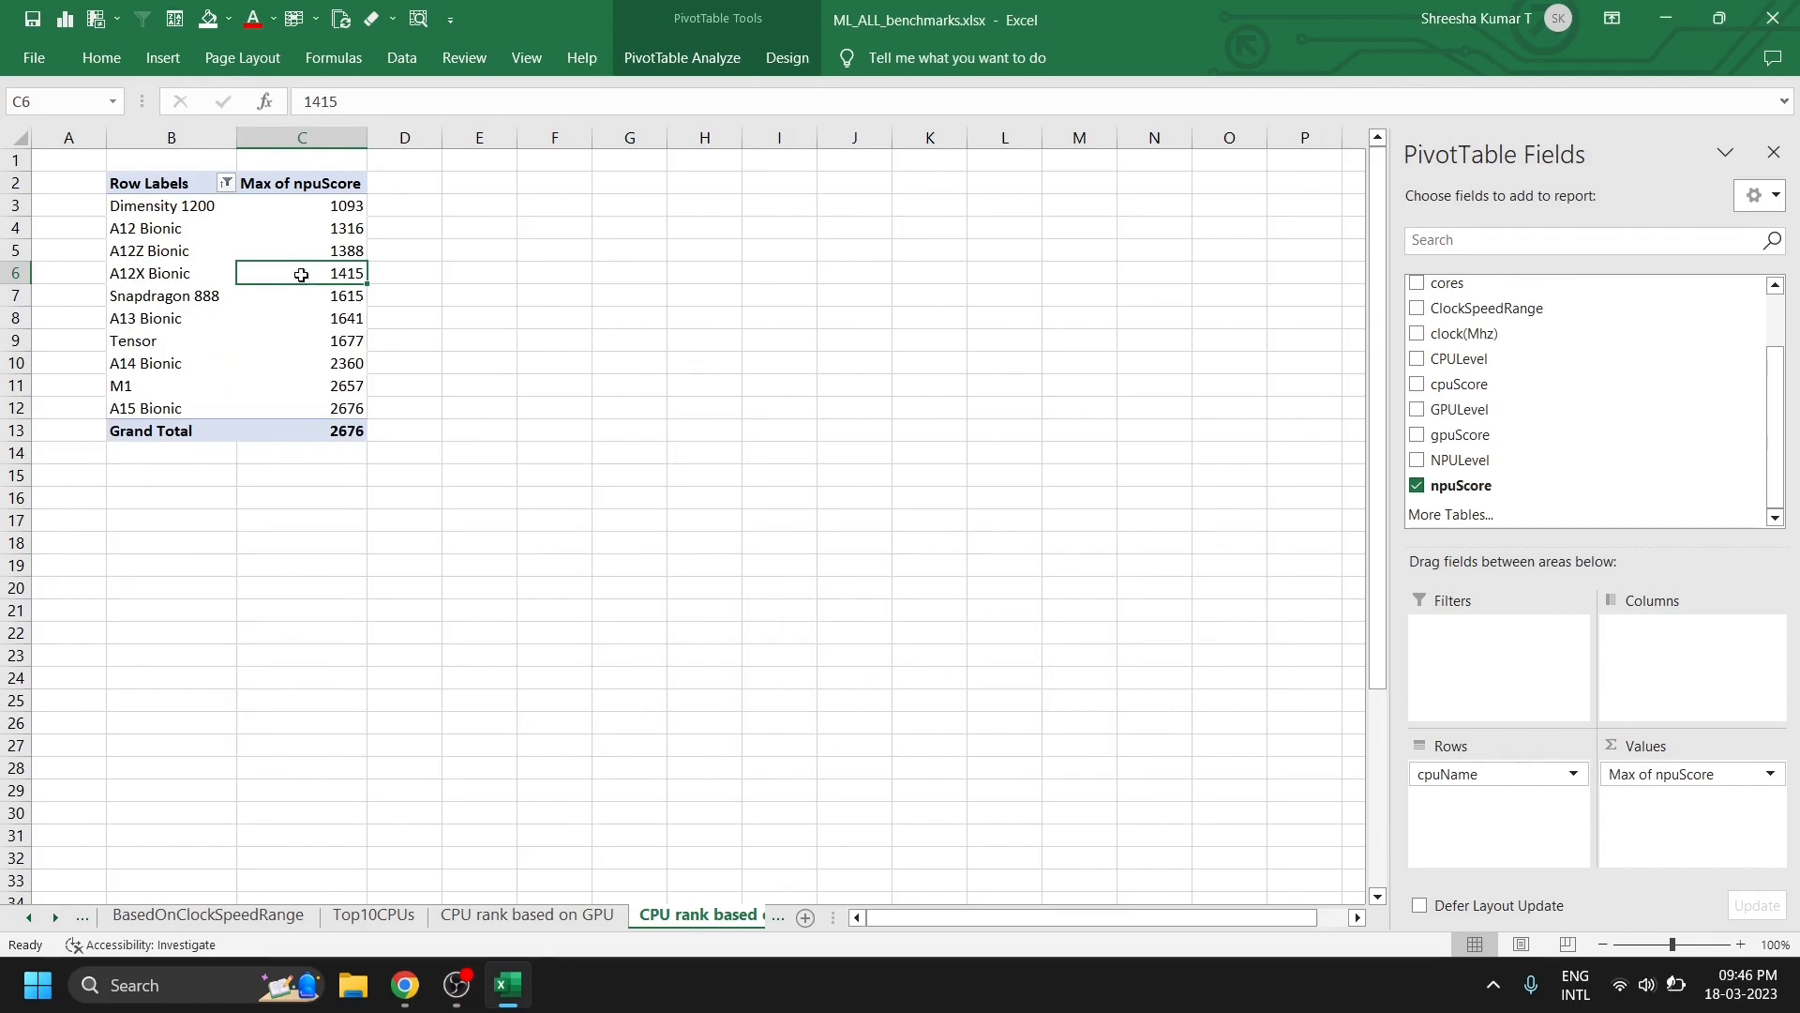
- Insert a clustered bar PivotChart from the NPU ranking pivot table
click(684, 58)
click(1370, 117)
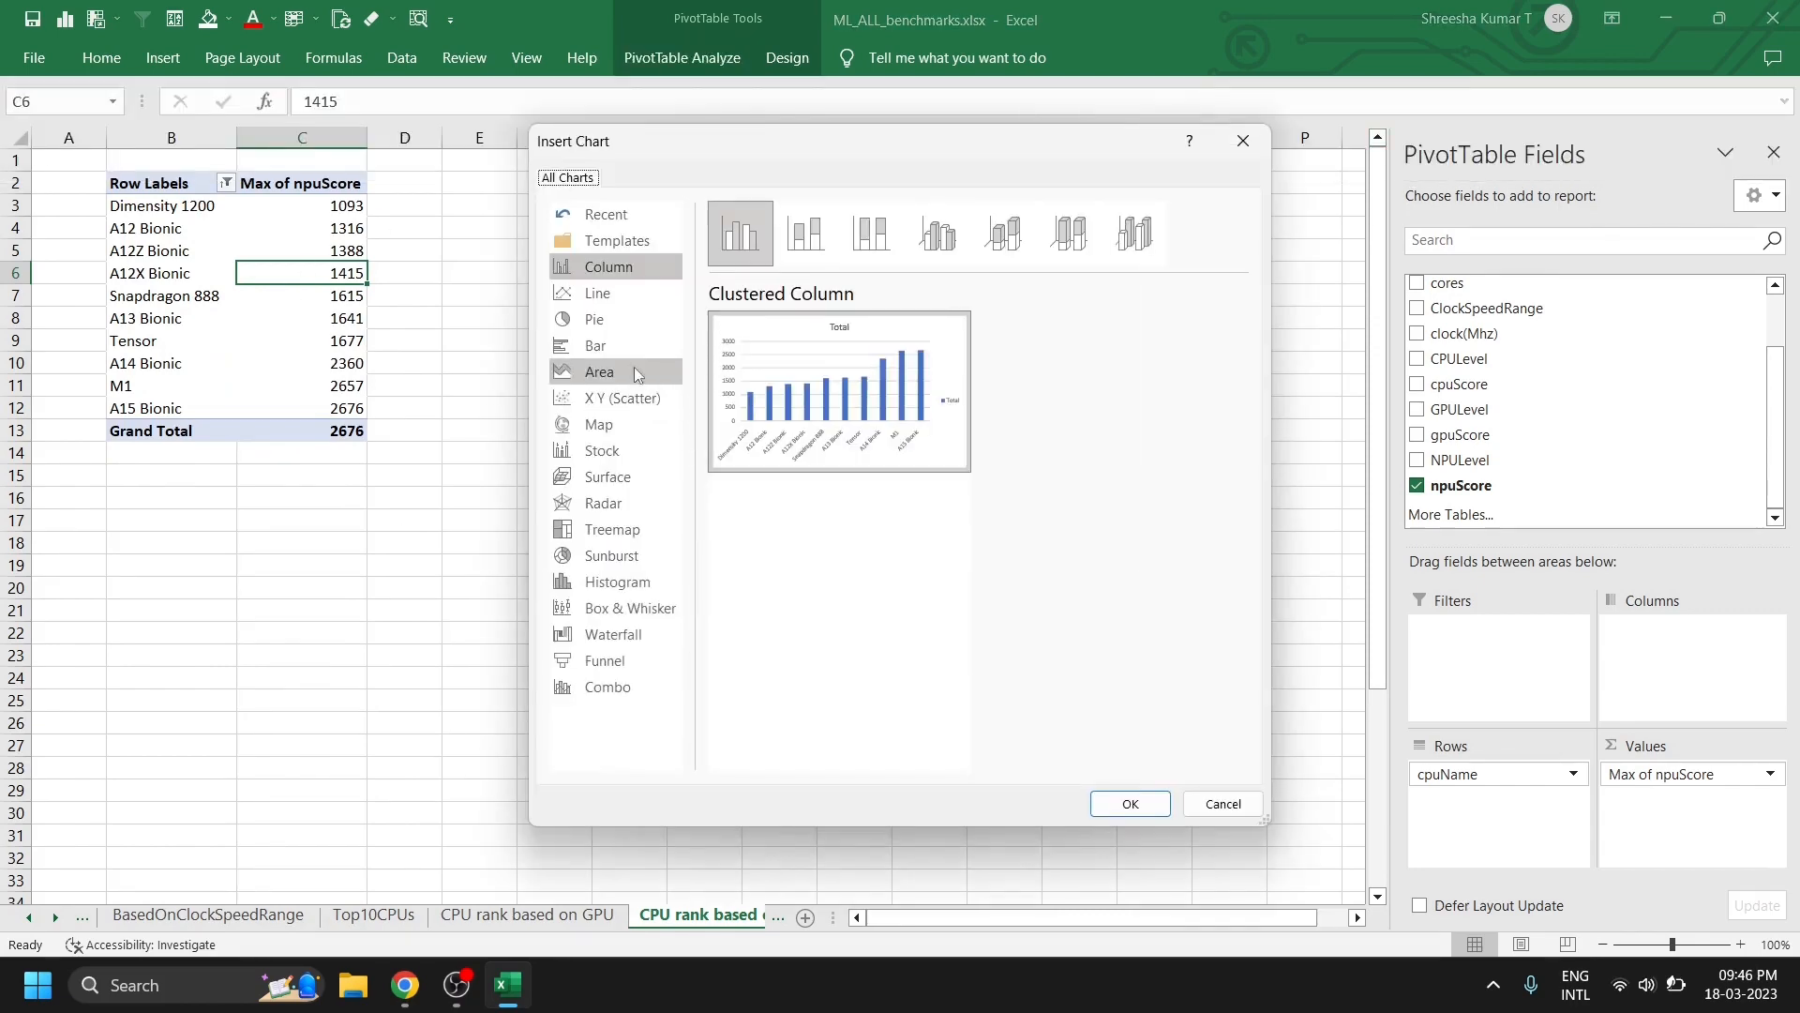
click(597, 345)
click(1130, 803)
- Change the bar chart's title to "NPU score based CPU rank"
double_click(743, 414)
double_click(745, 413)
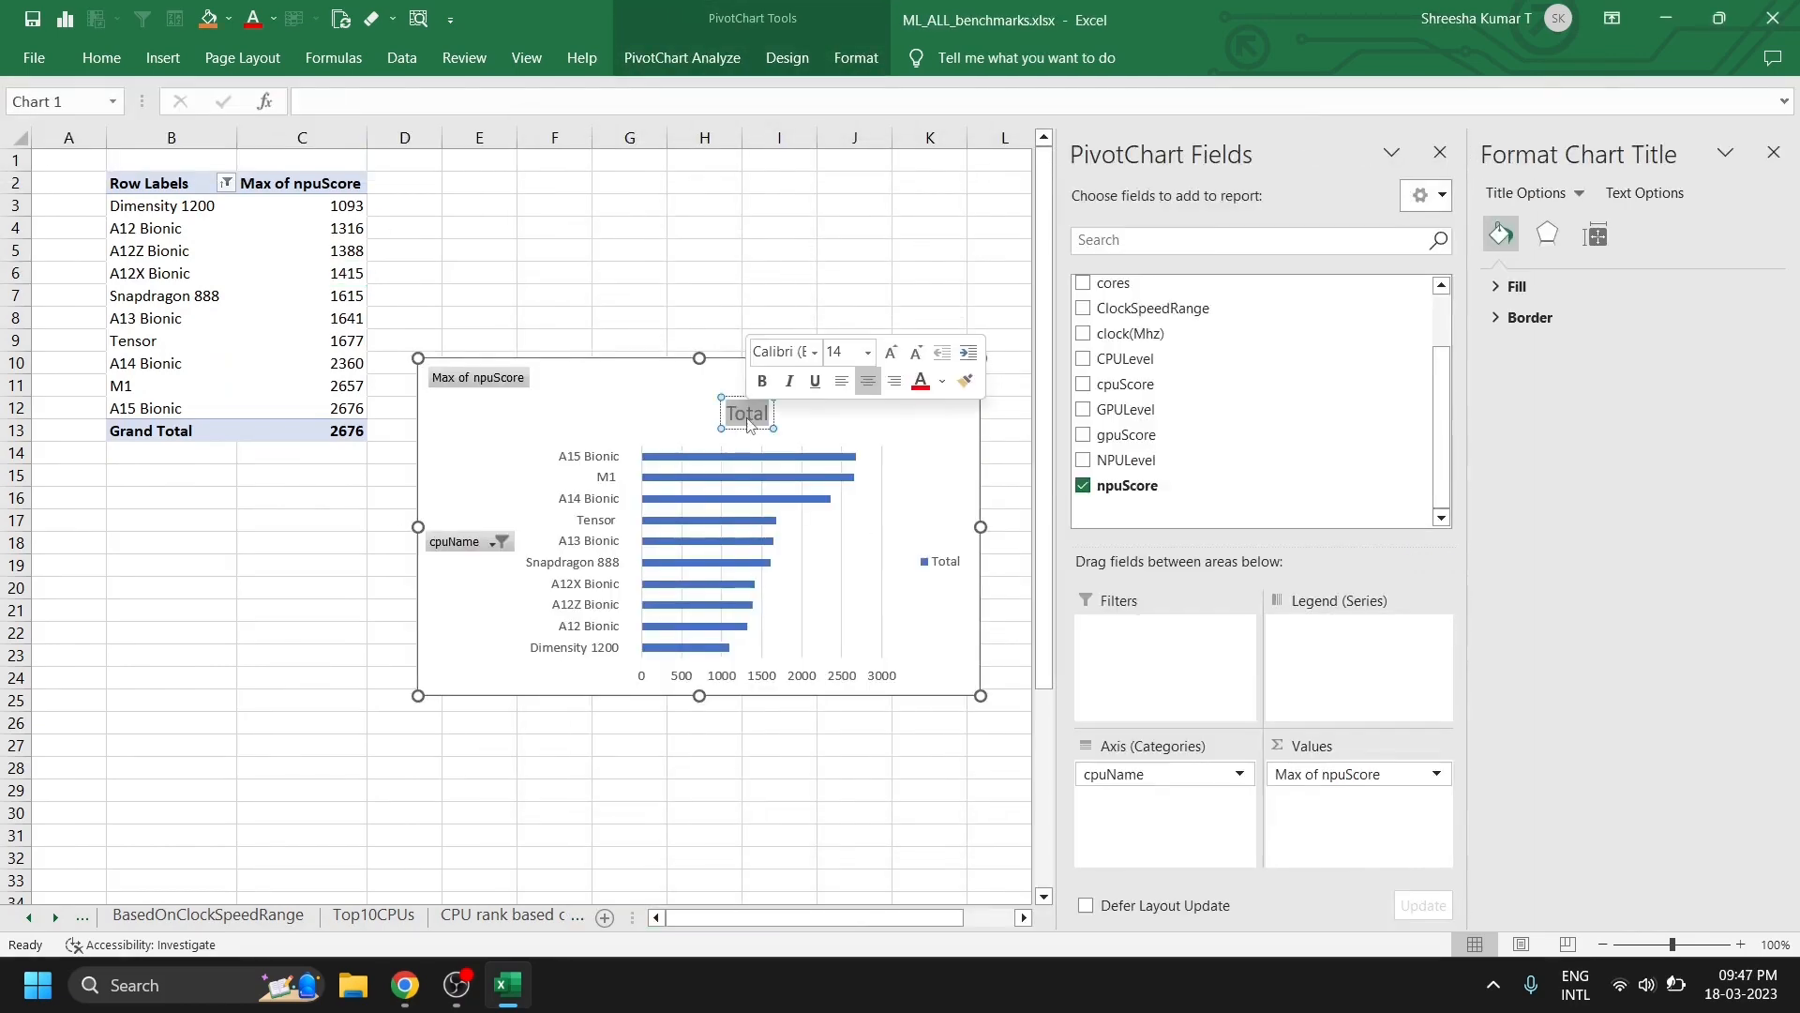
text(NPU score ba)
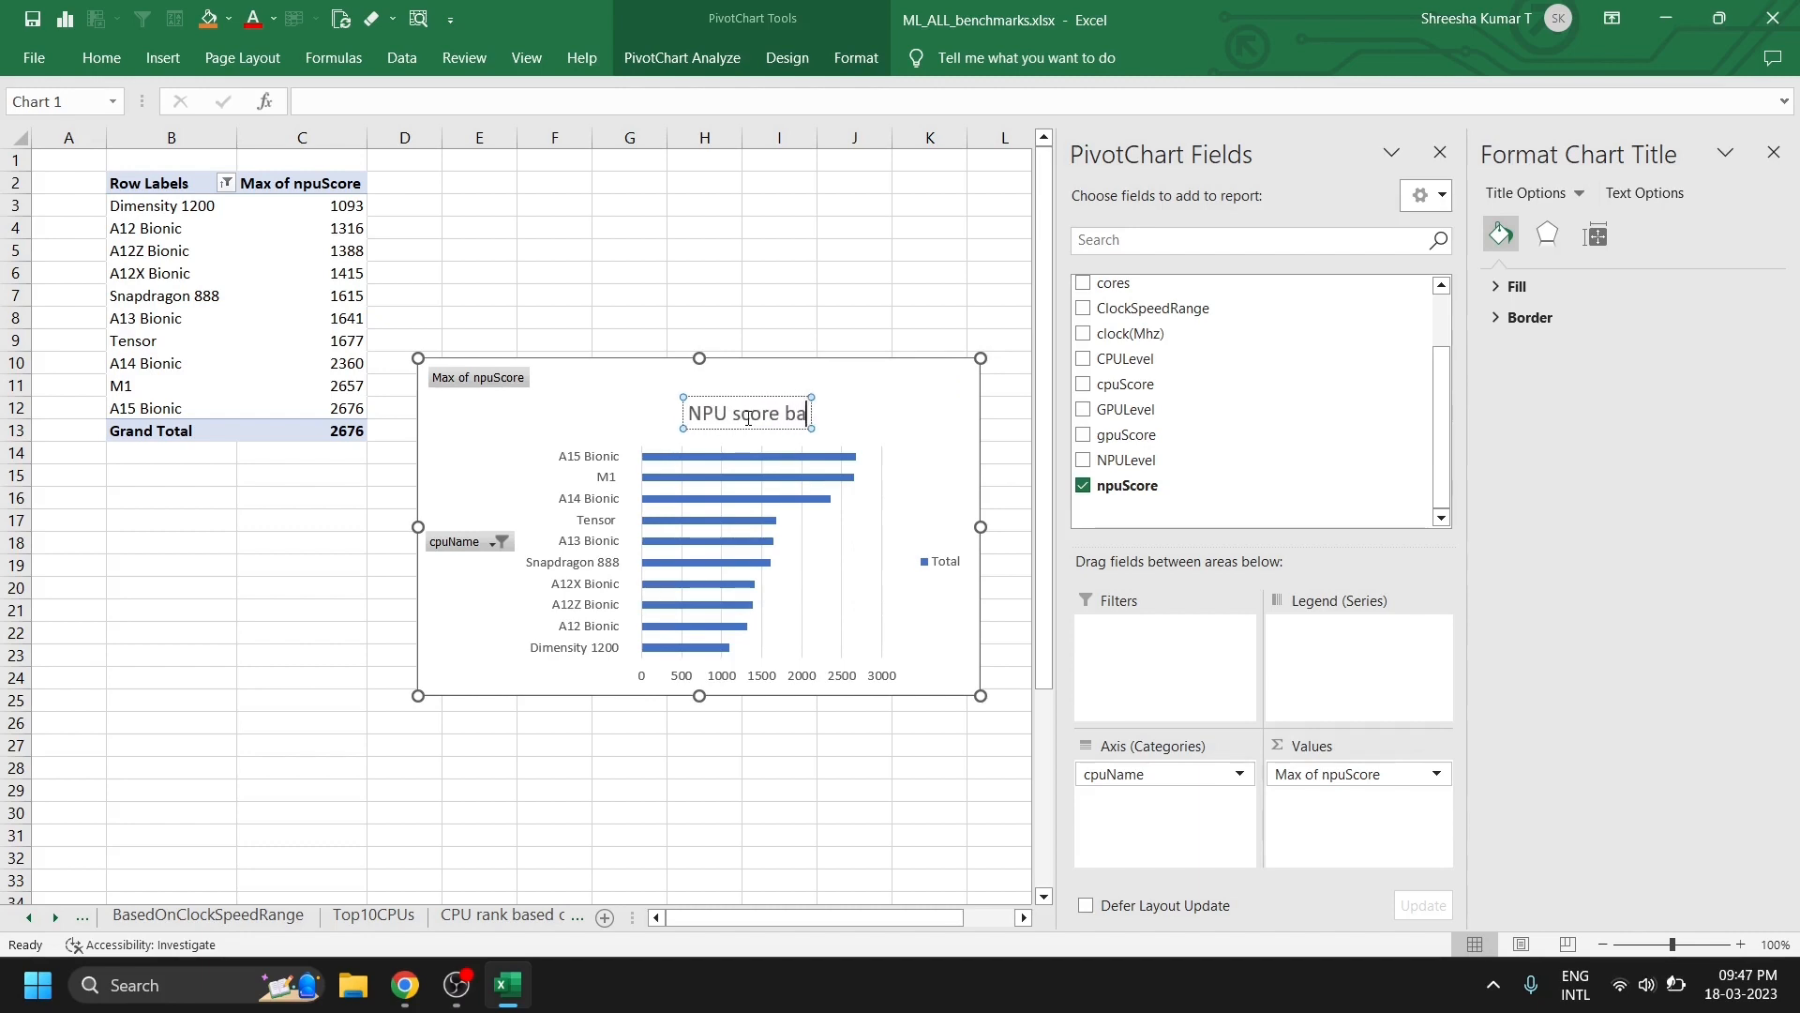
text(sed)
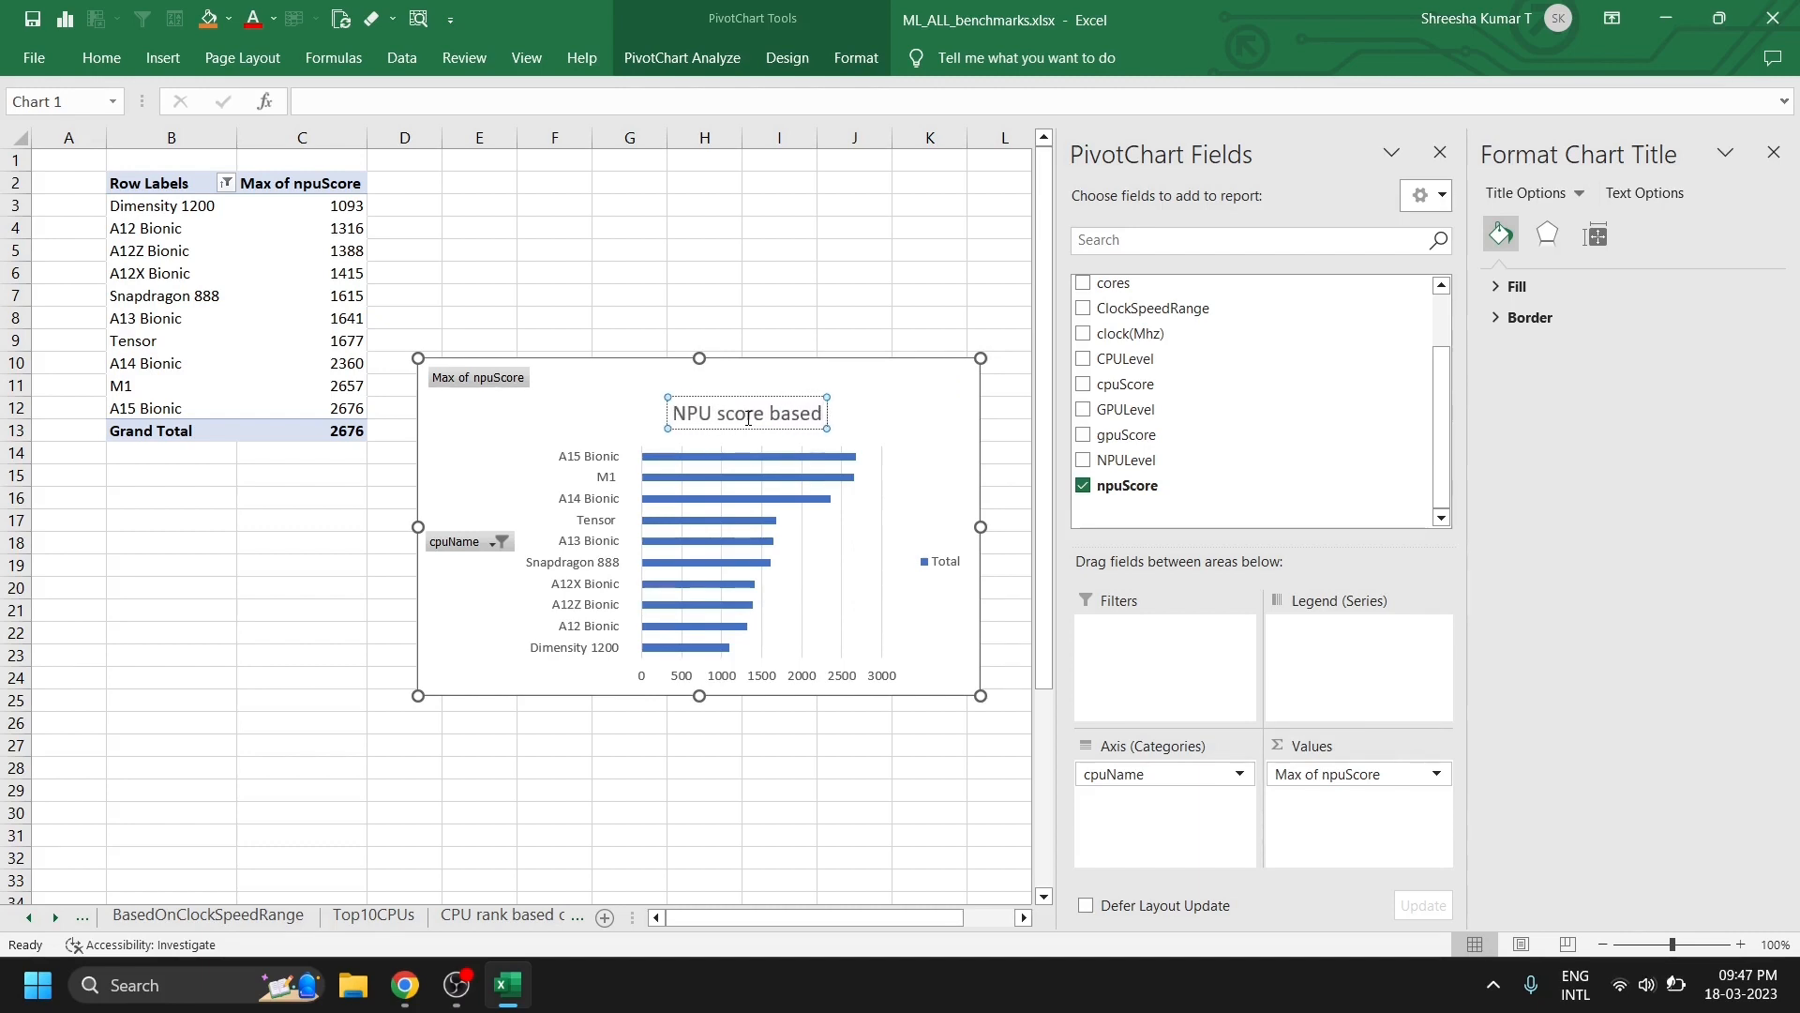
text( CPU rank)
- Hide all field buttons on the NPU chart and delete its legend
click(499, 384)
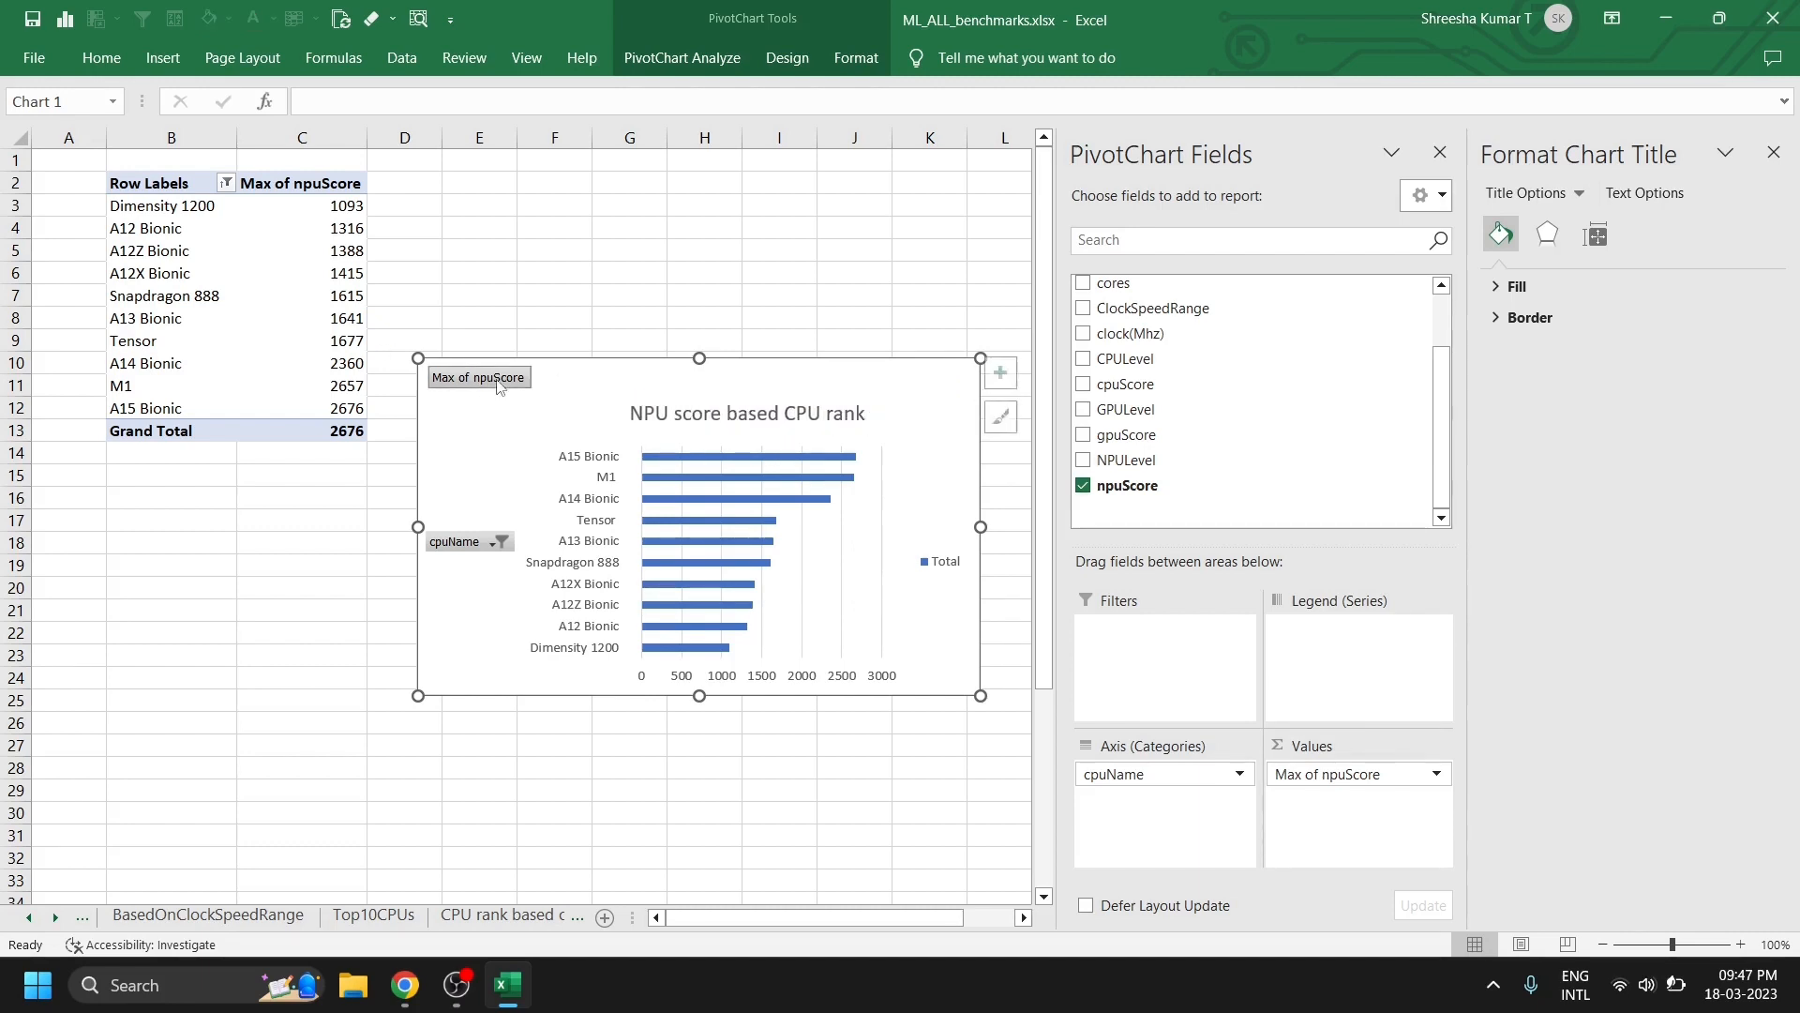
right_click(499, 385)
click(563, 638)
click(947, 548)
key(Delete)
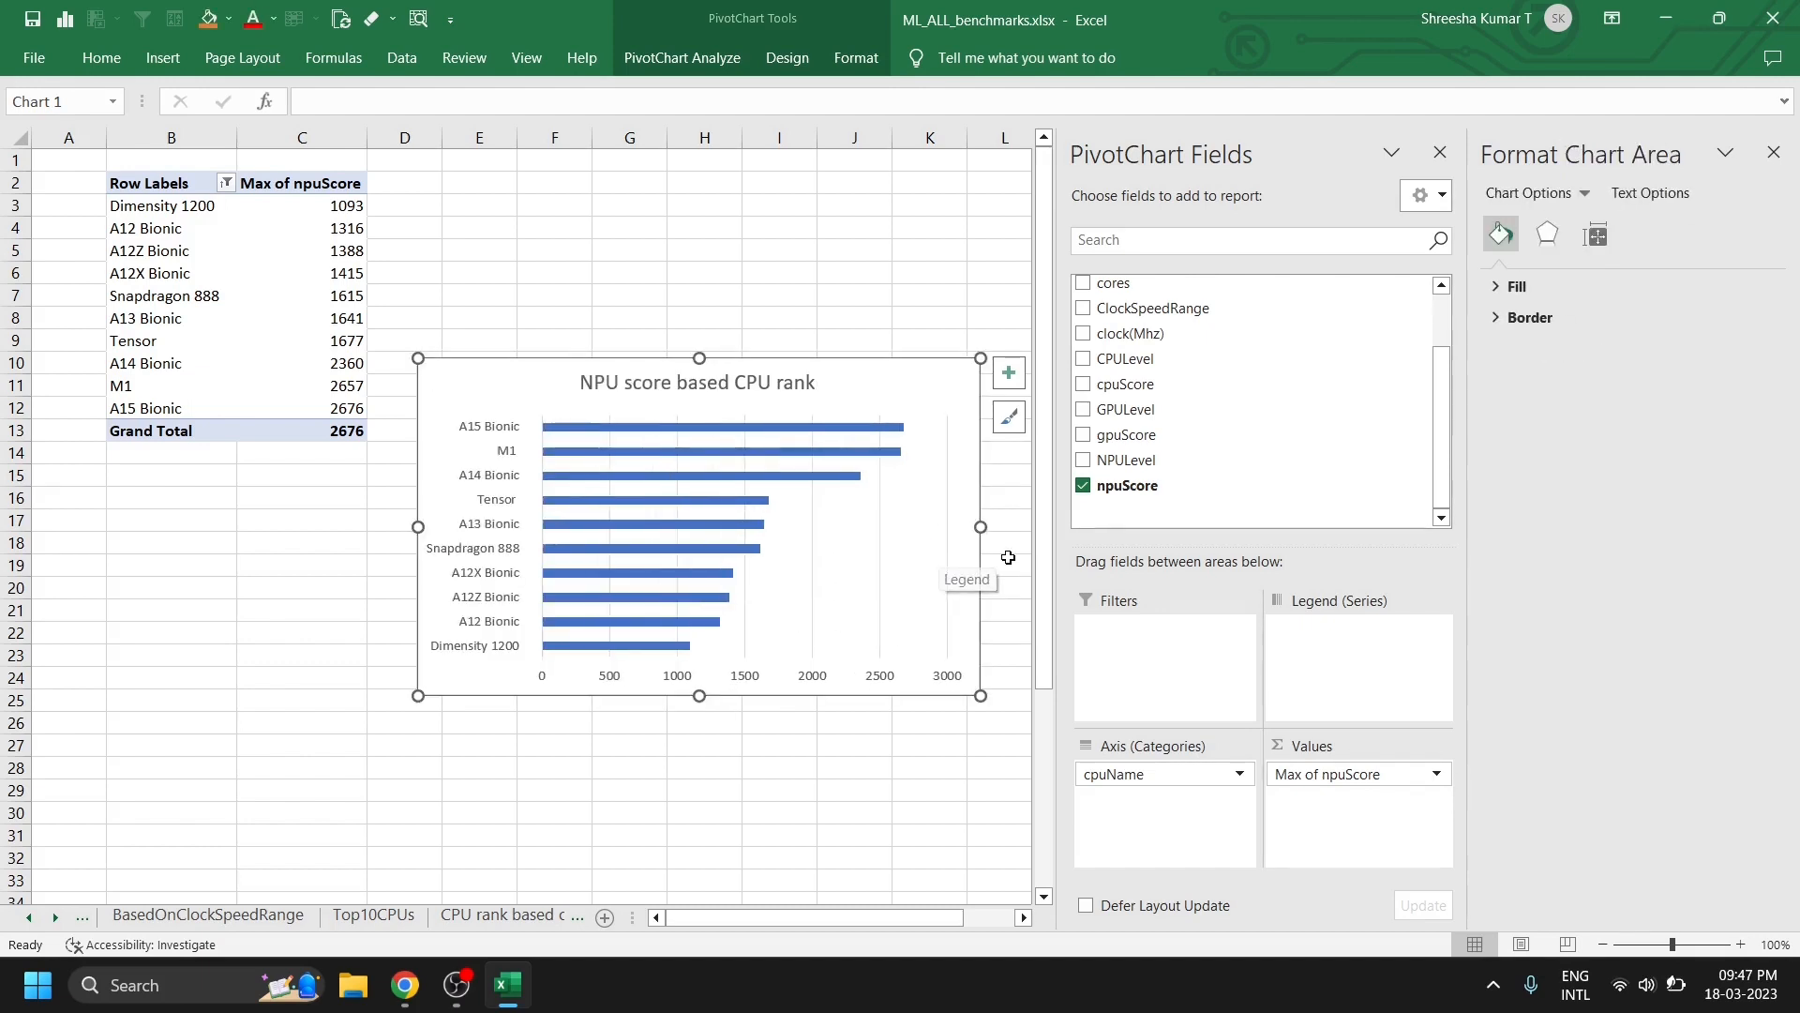
- Apply the dark gradient chart style and the colorful palette starting with orange to the NPU chart
click(787, 57)
click(885, 116)
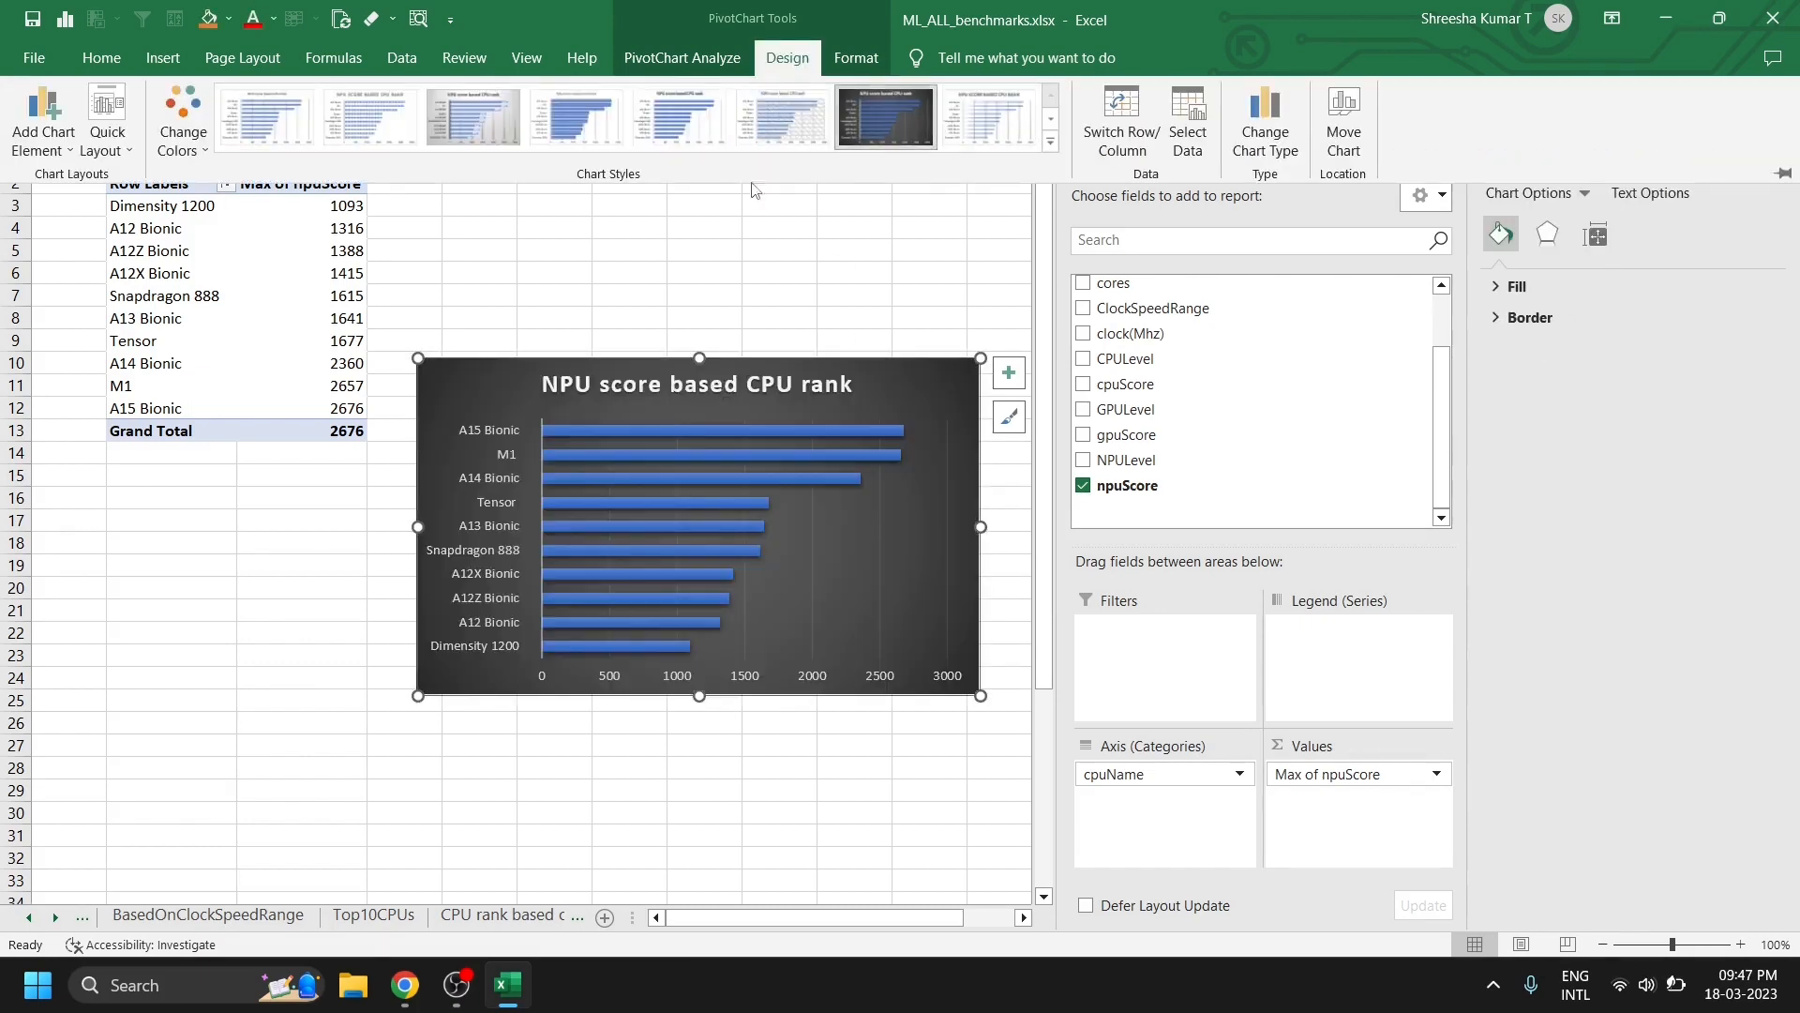
click(182, 132)
click(290, 241)
click(1009, 372)
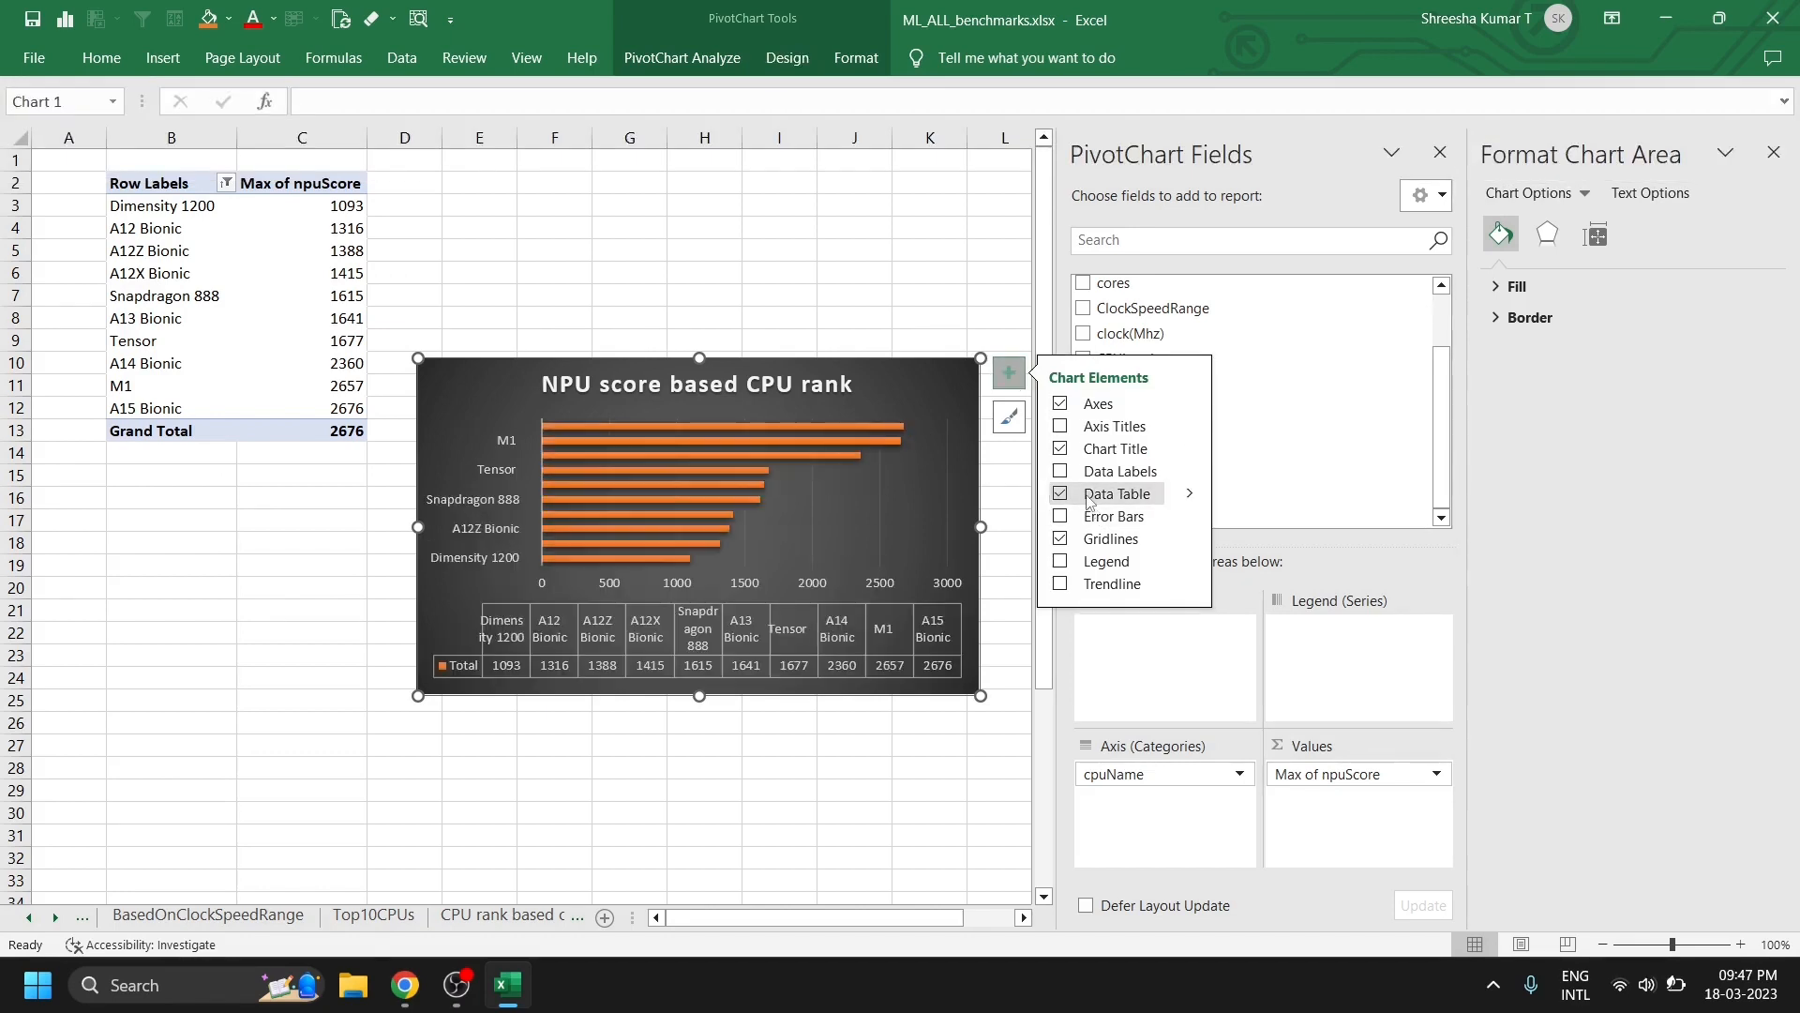
click(1111, 494)
click(1060, 494)
- Add a new worksheet after the NPU ranking sheet and rename it Insight
click(852, 919)
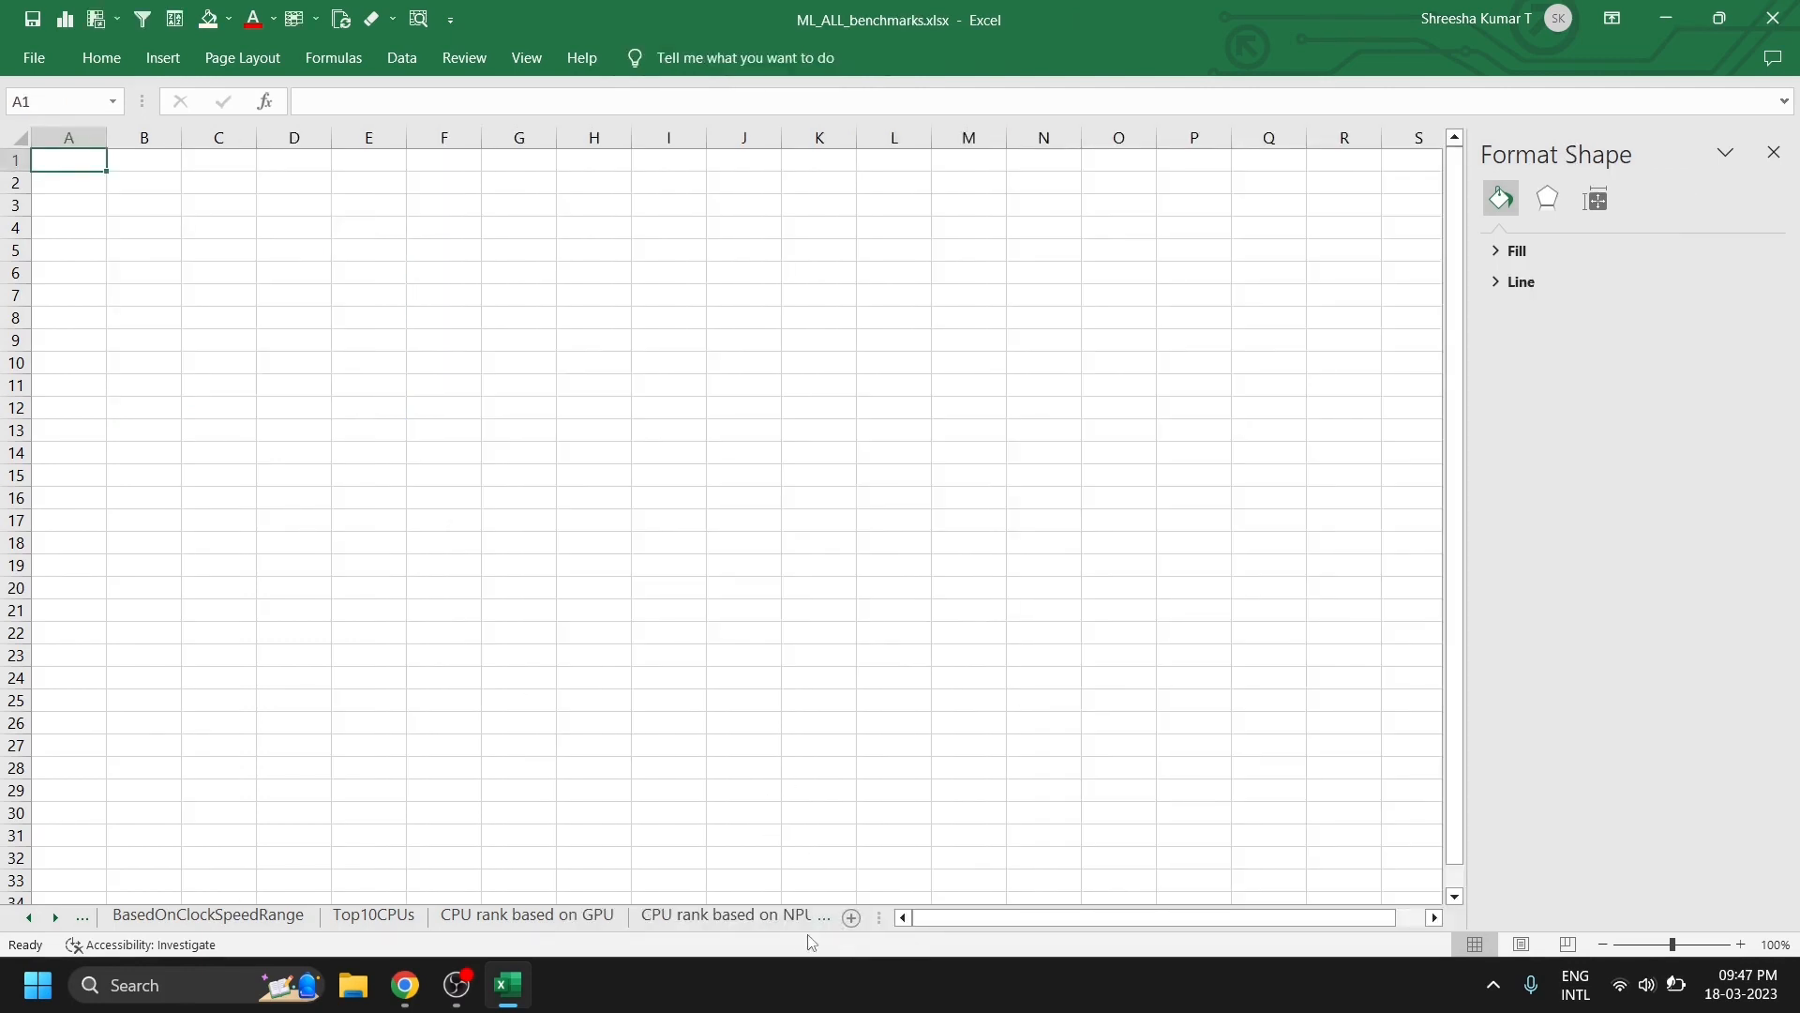
click(789, 917)
click(656, 916)
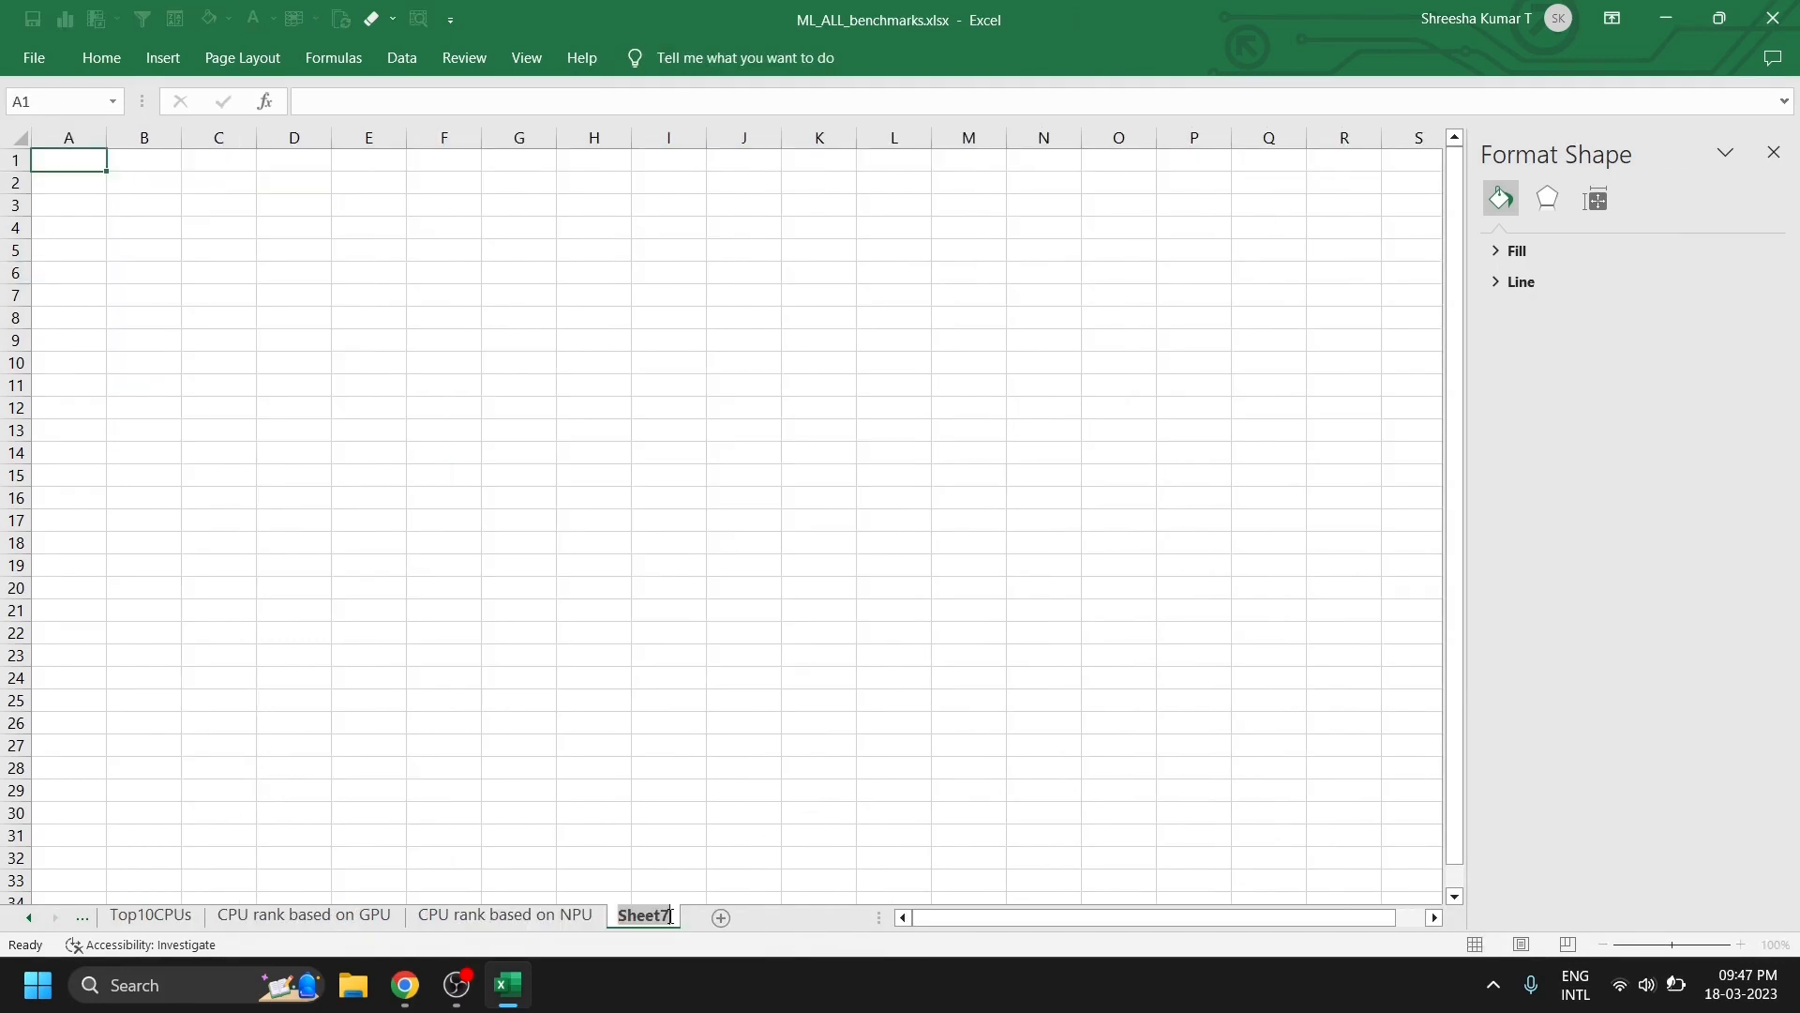
text(Insight)
click(219, 294)
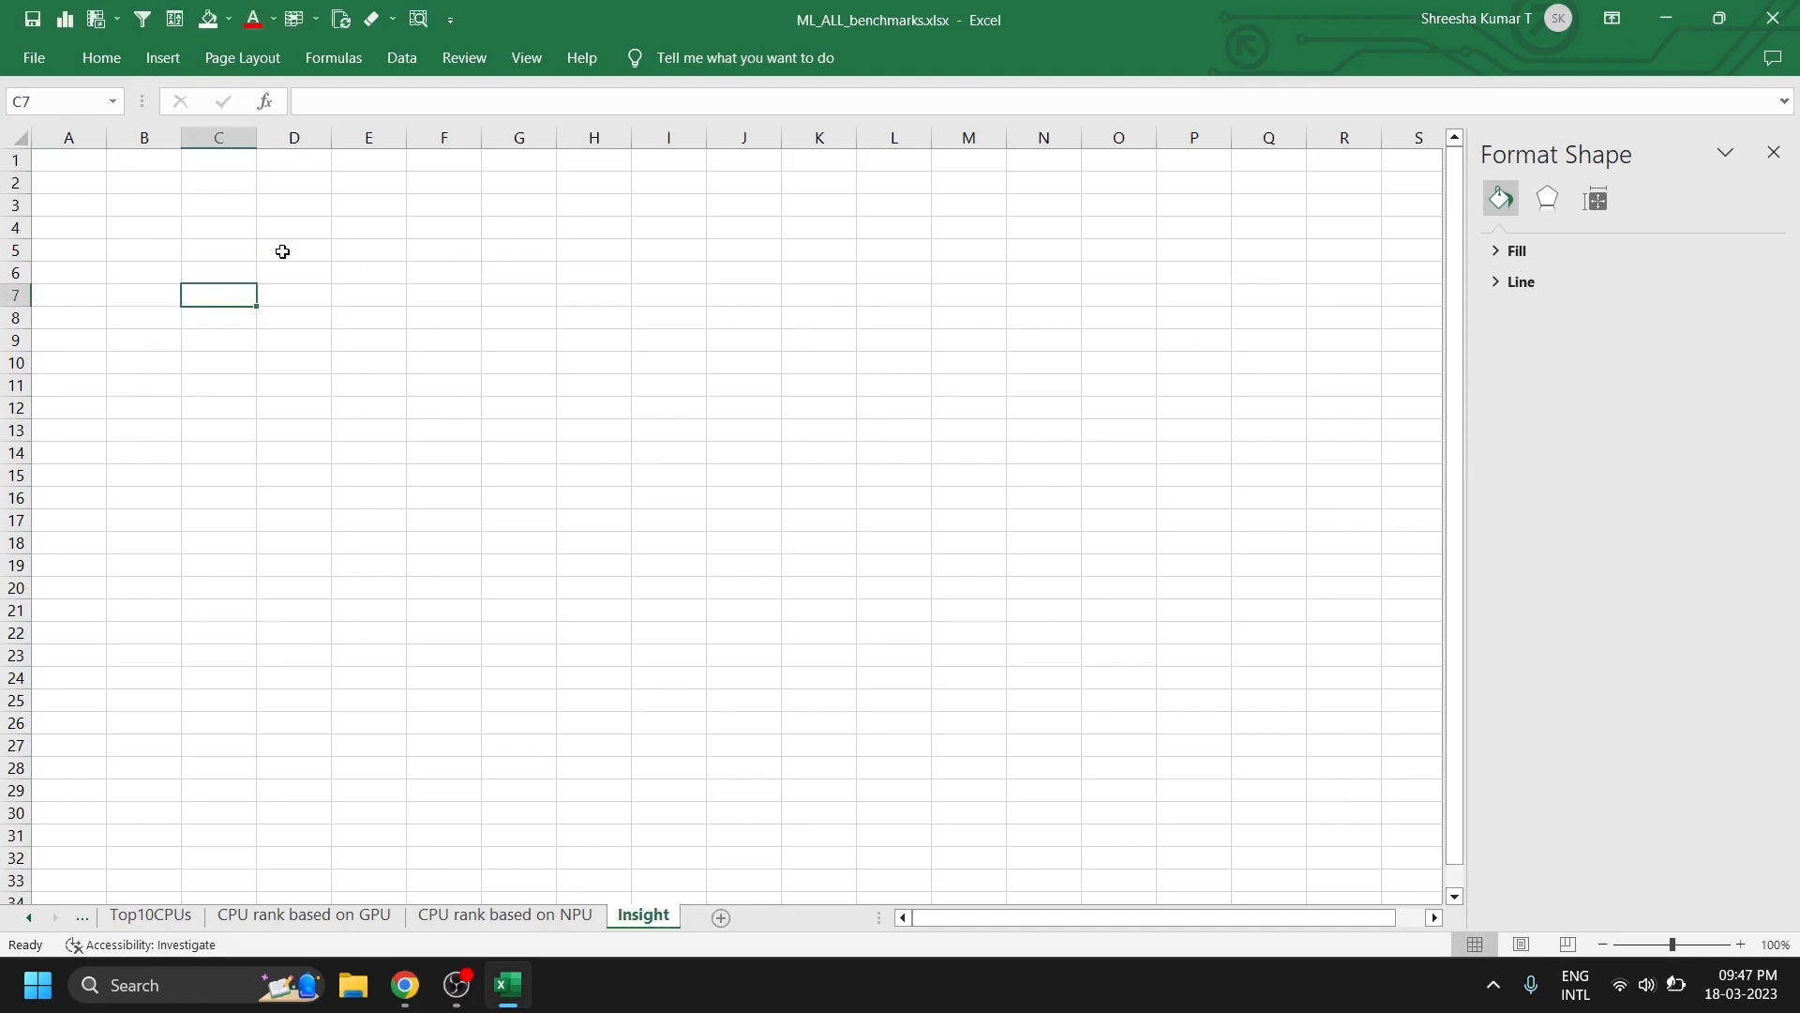
- Close the Format Shape pane and fill cells A1:Z3 of the Insight sheet with light blue
click(1773, 152)
drag(69, 159, 445, 193)
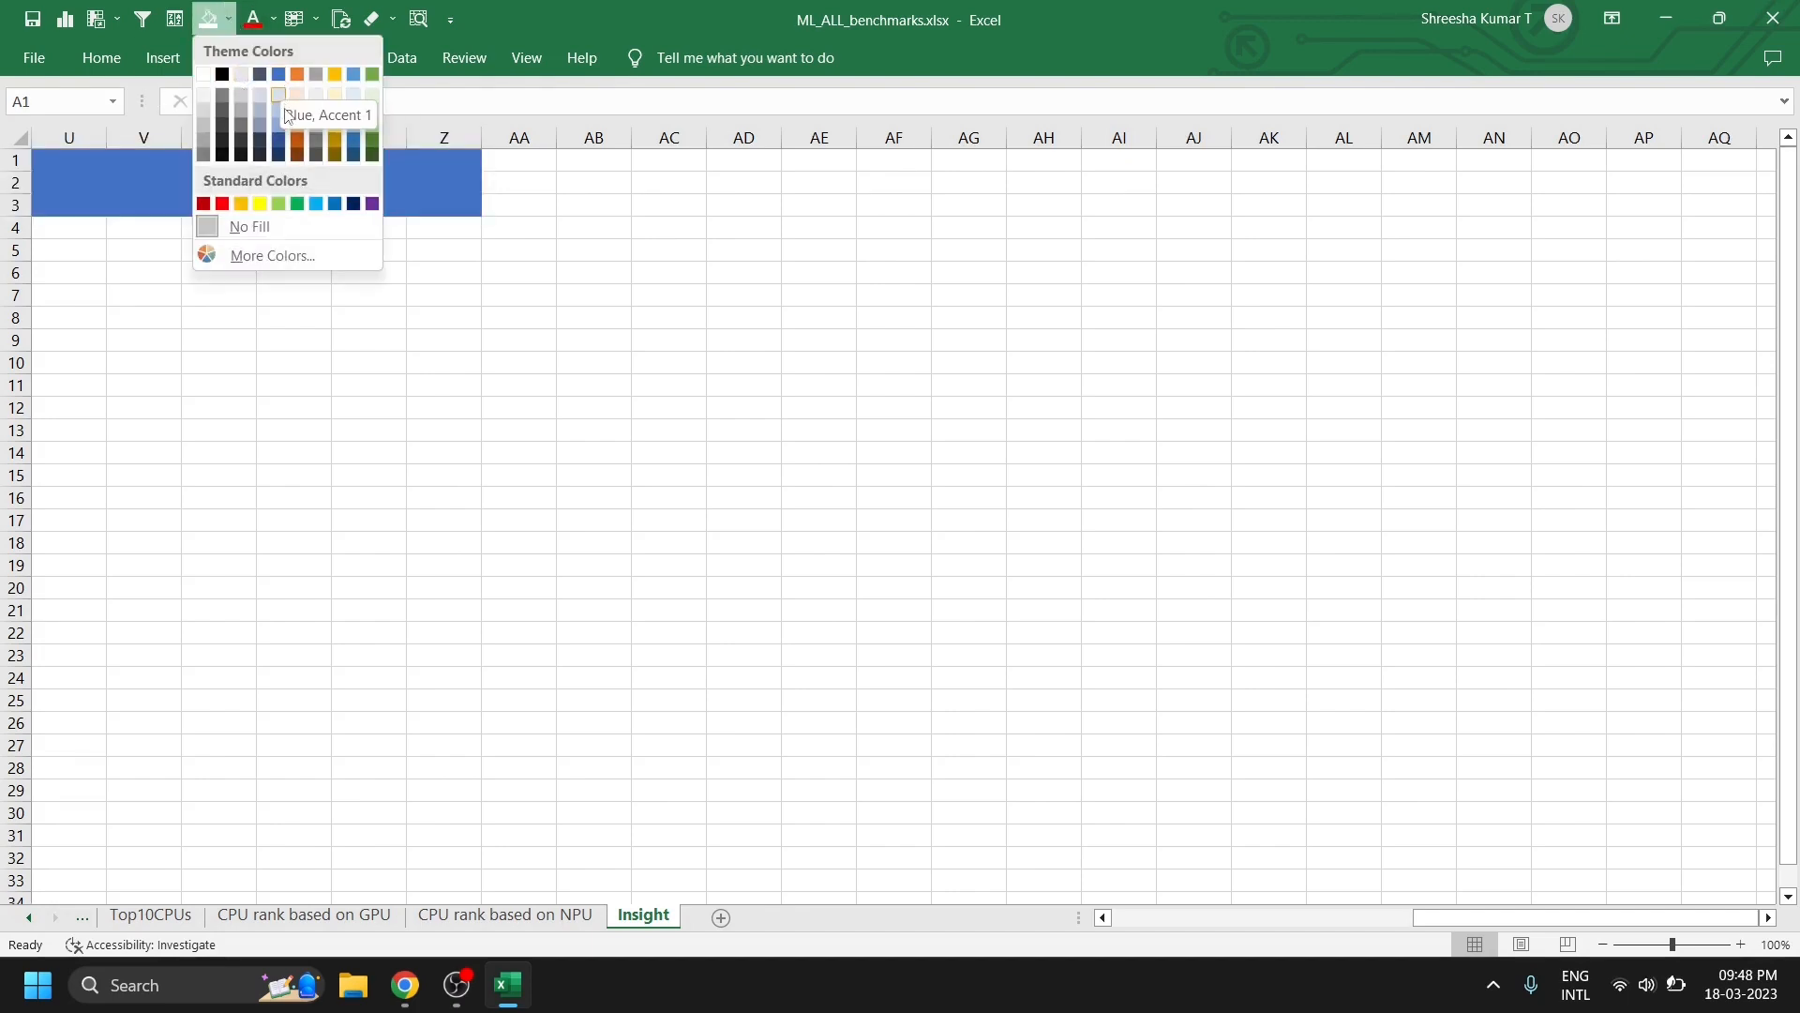
click(315, 204)
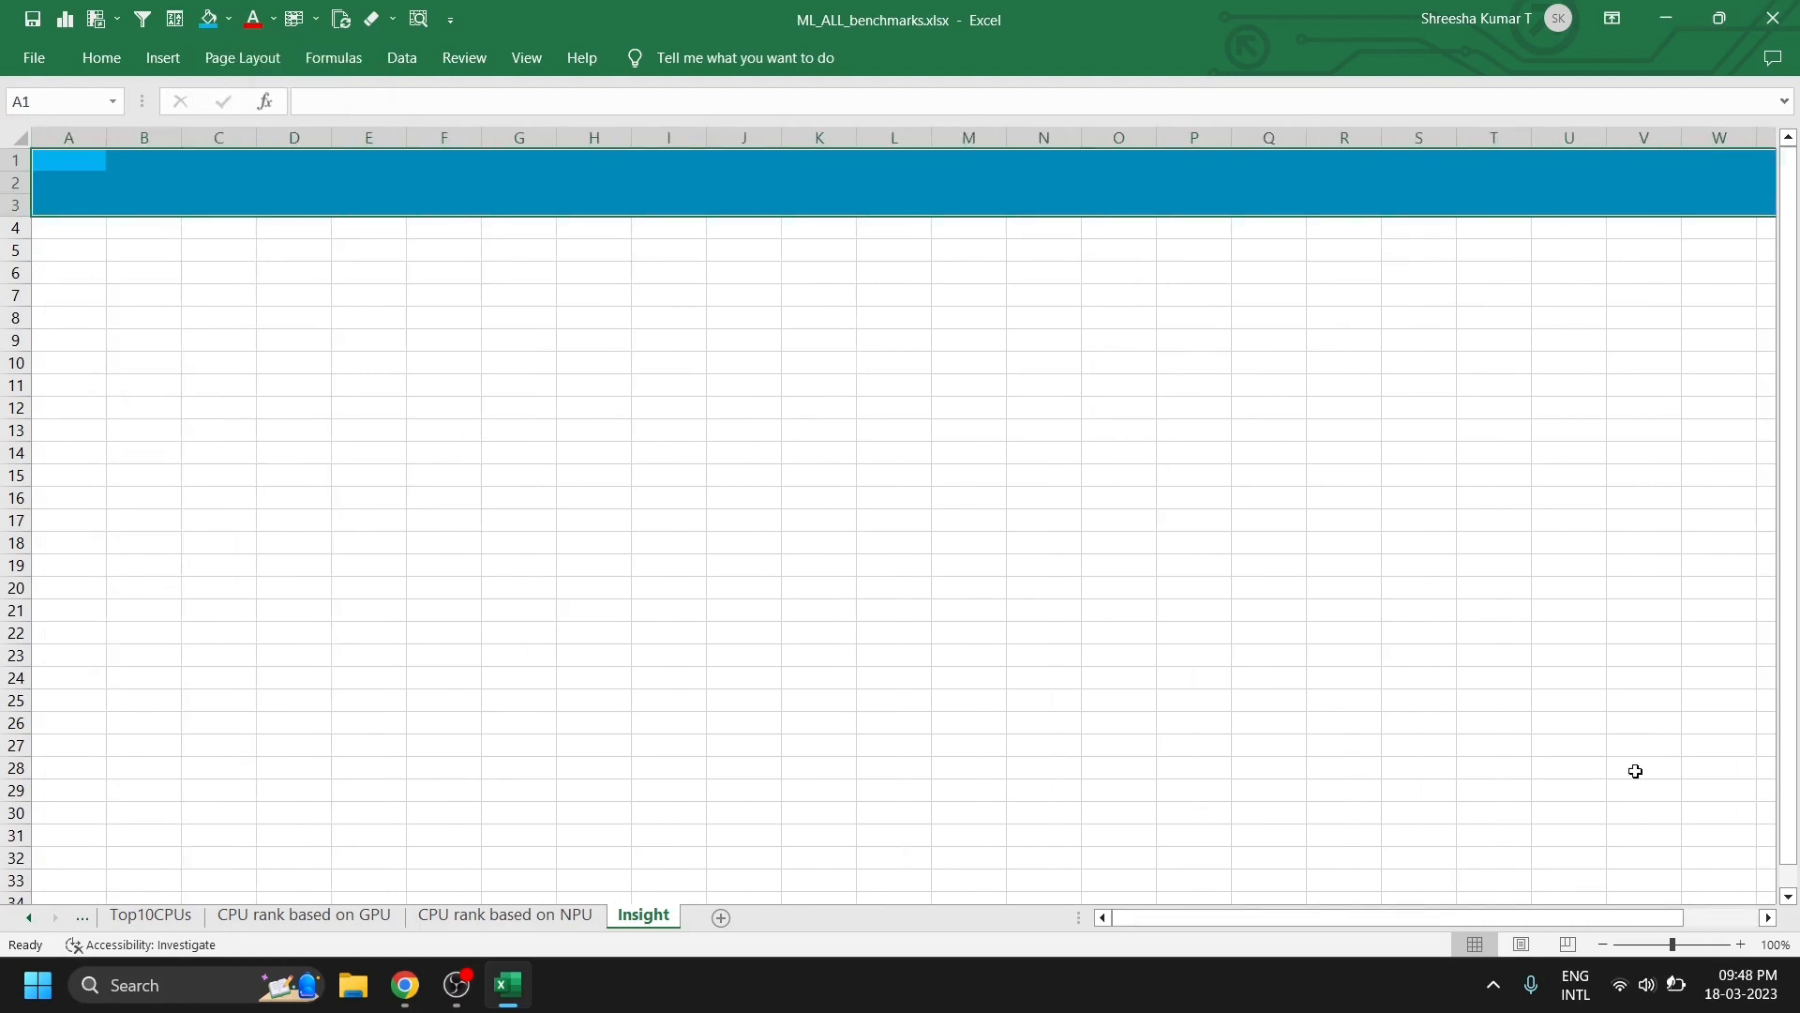
- Fill the cells below the blue banner, from A4 across to column Z, with a light blue-gray background
drag(83, 236, 1669, 886)
click(228, 19)
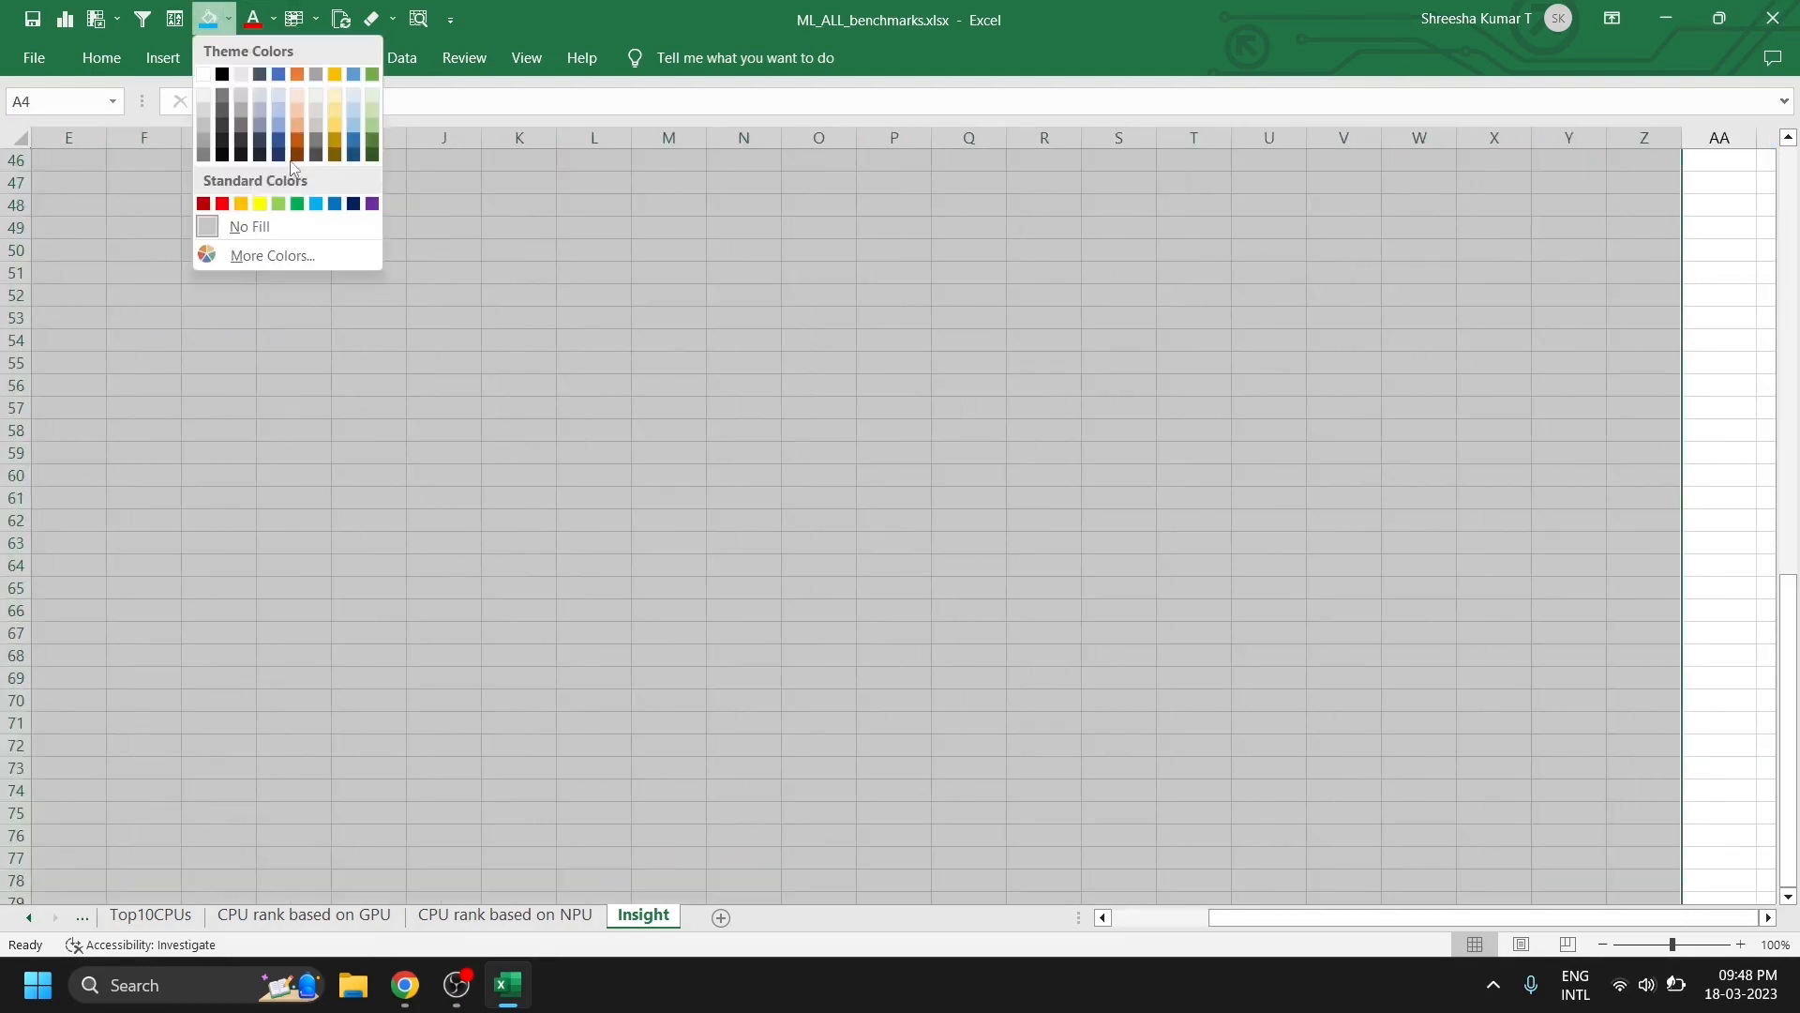
click(242, 79)
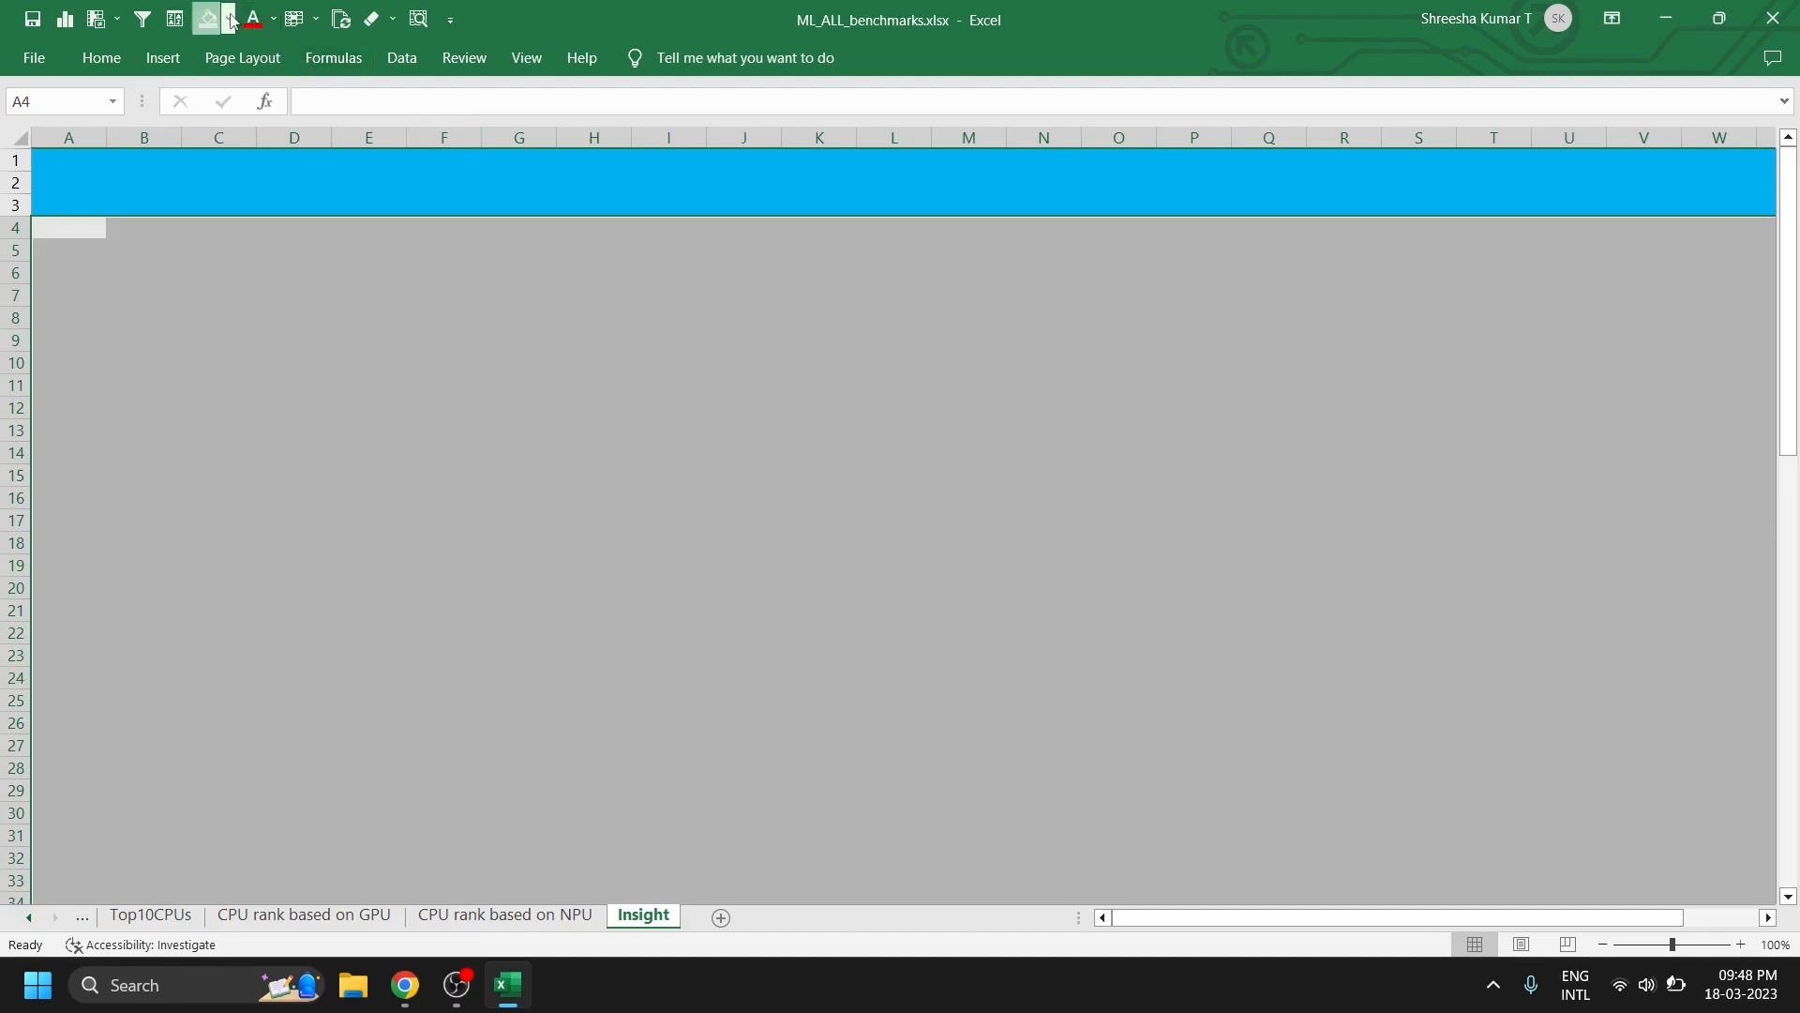
click(112, 190)
- Merge and center the blue banner cells A1:Z3
drag(53, 161, 1660, 204)
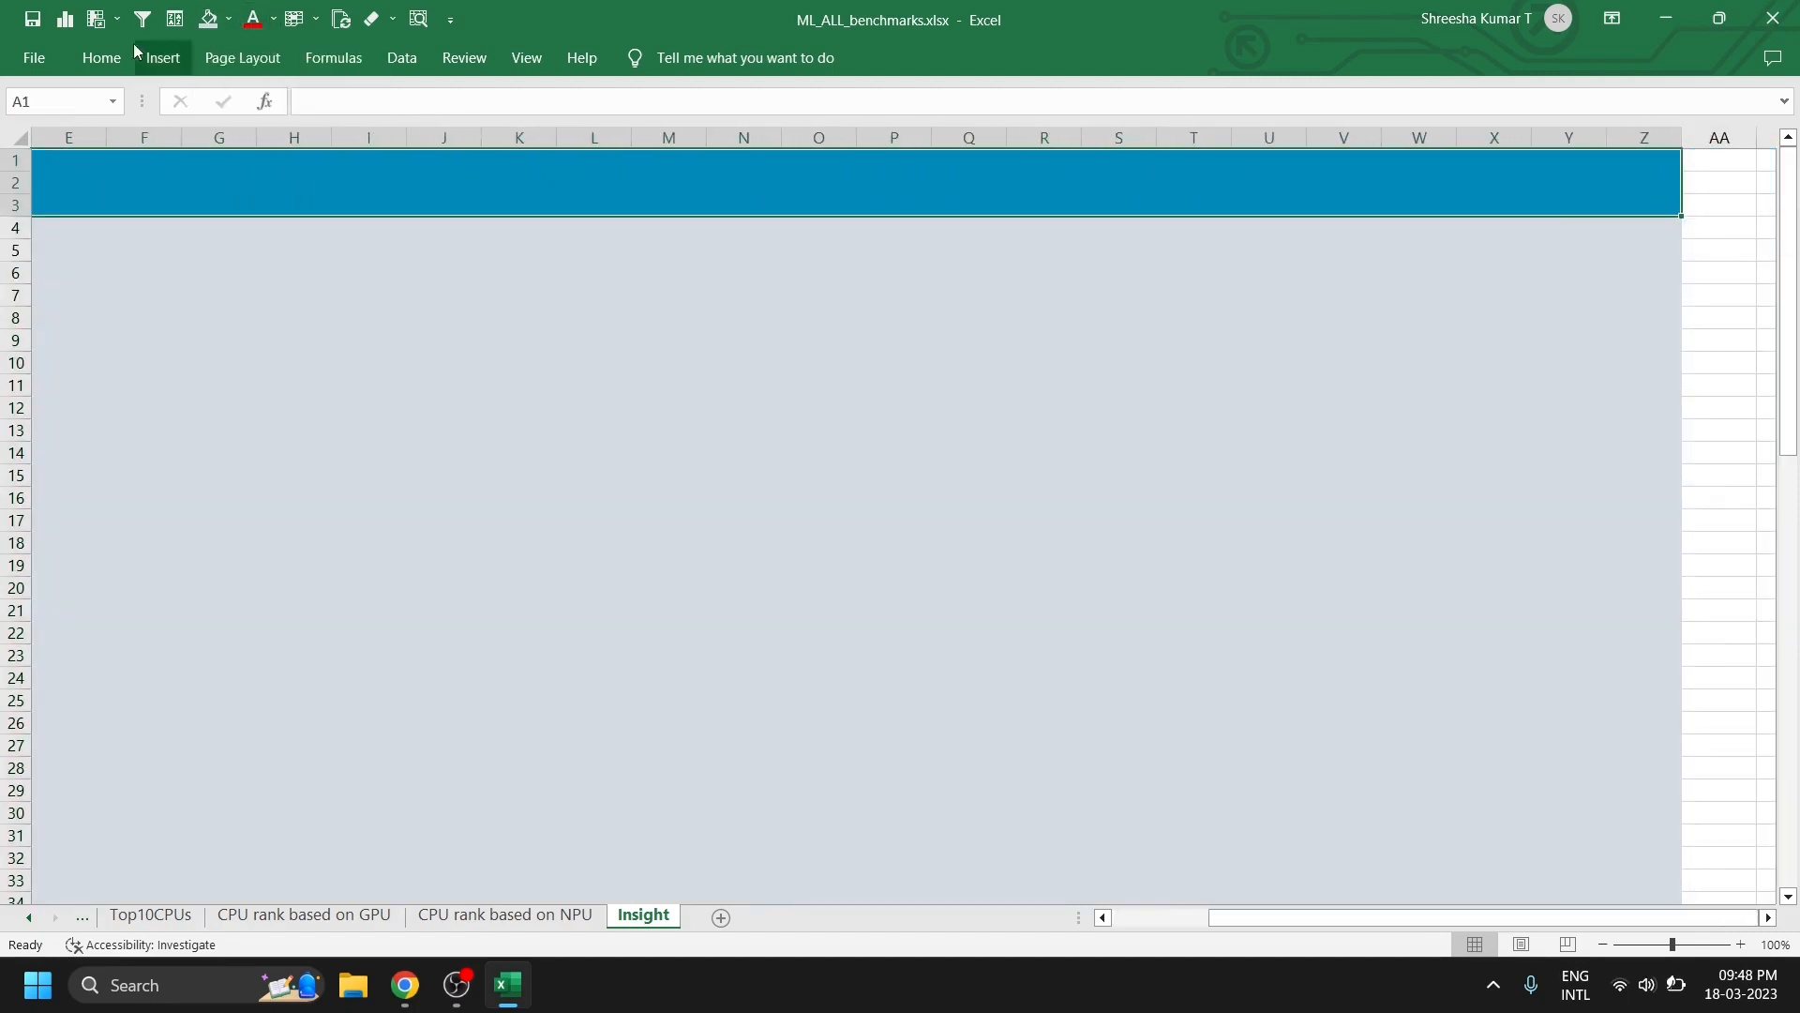
click(101, 58)
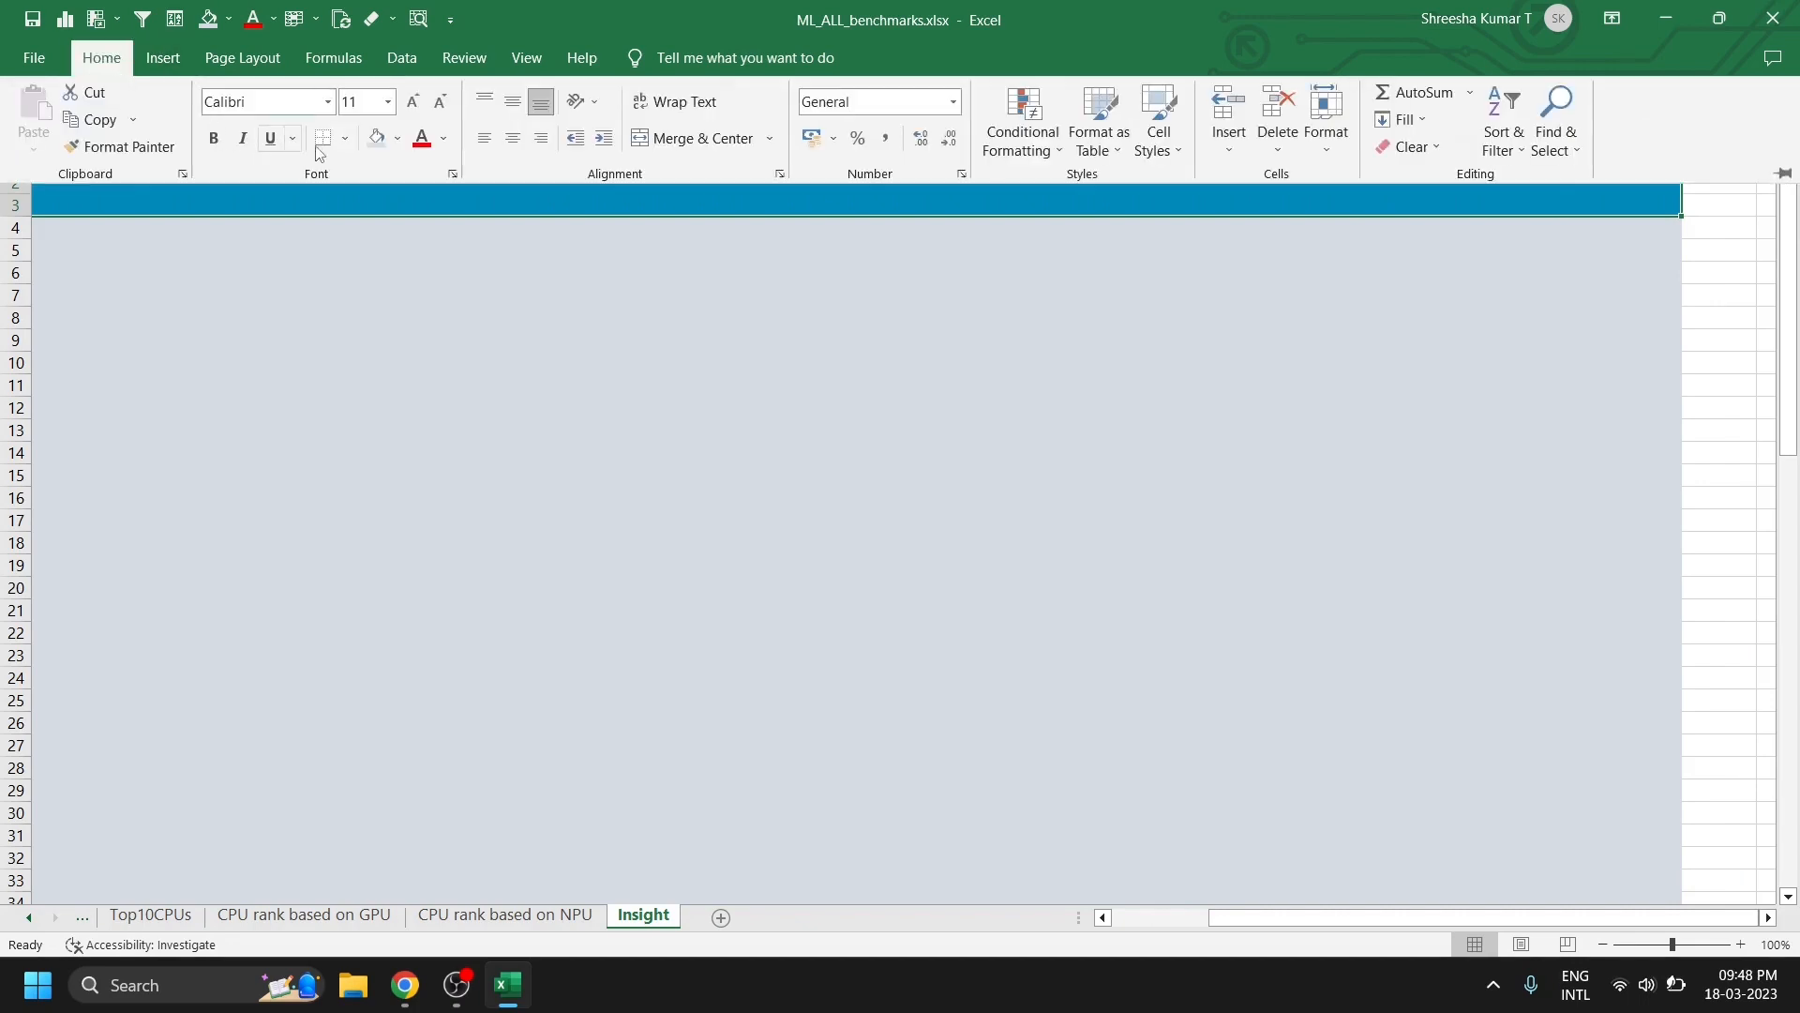
click(689, 138)
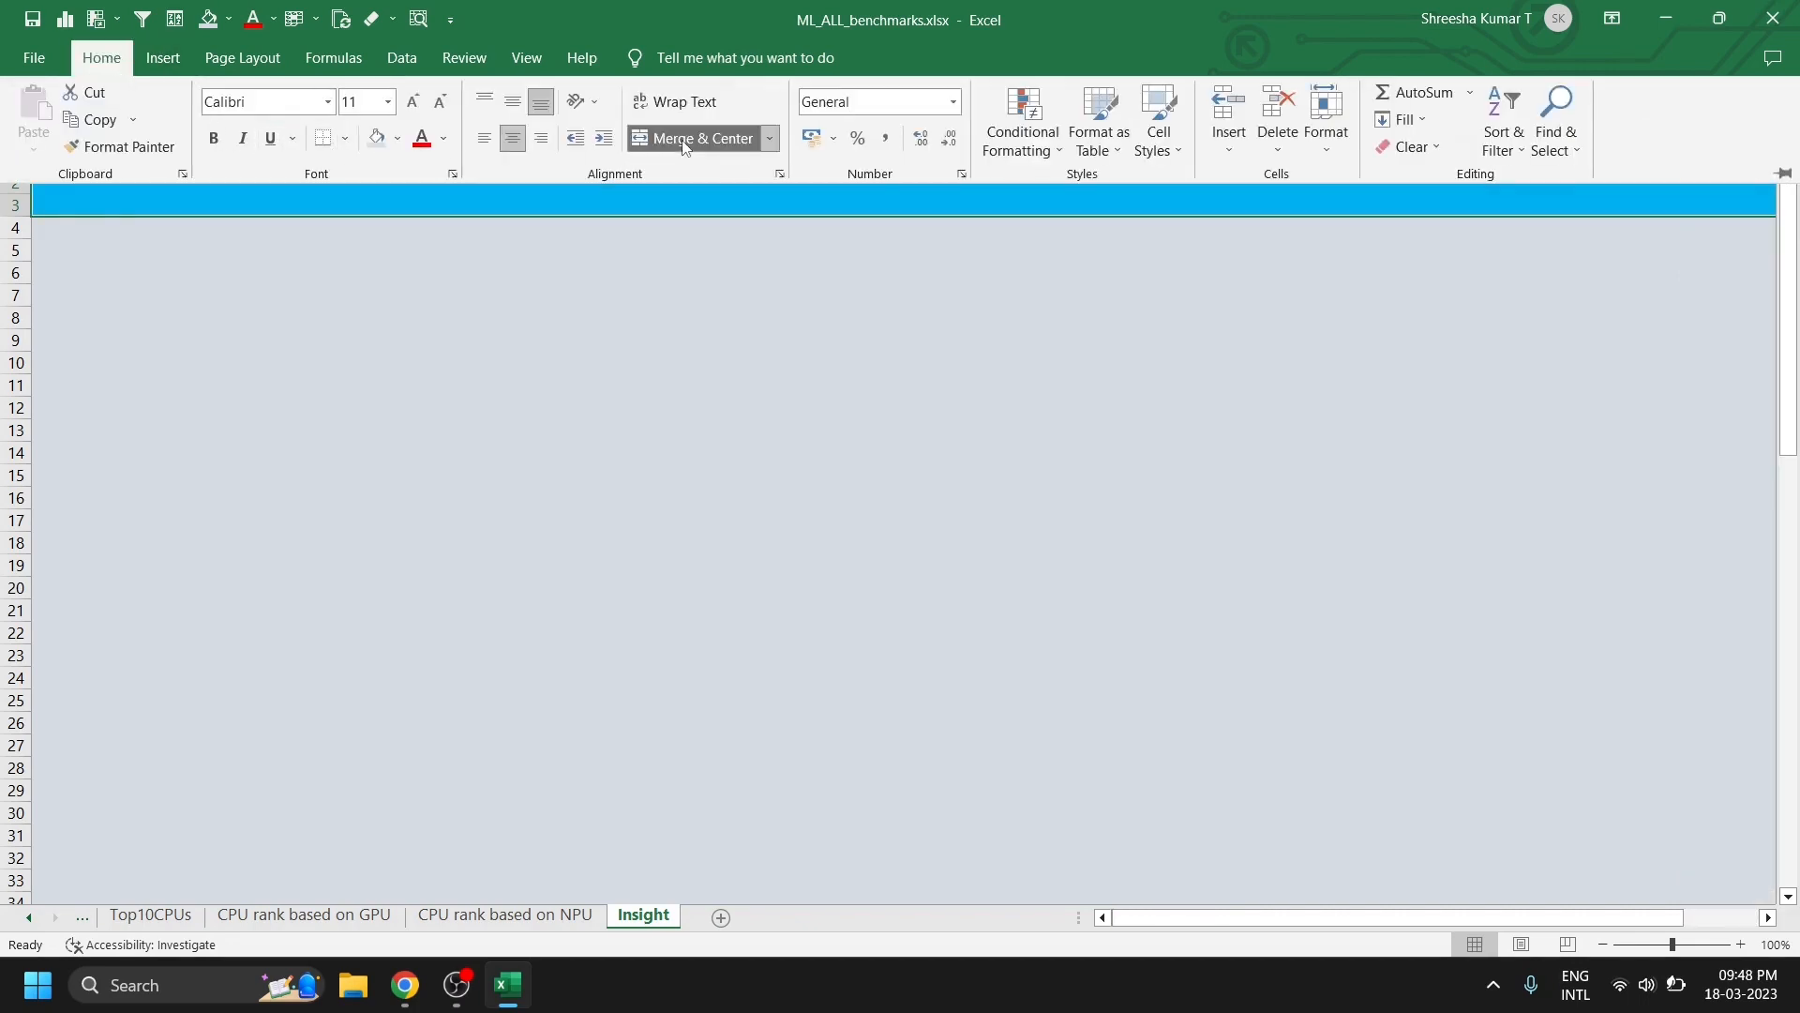
- Format the merged banner with font size 22, bold, italic and underline
click(417, 110)
click(416, 111)
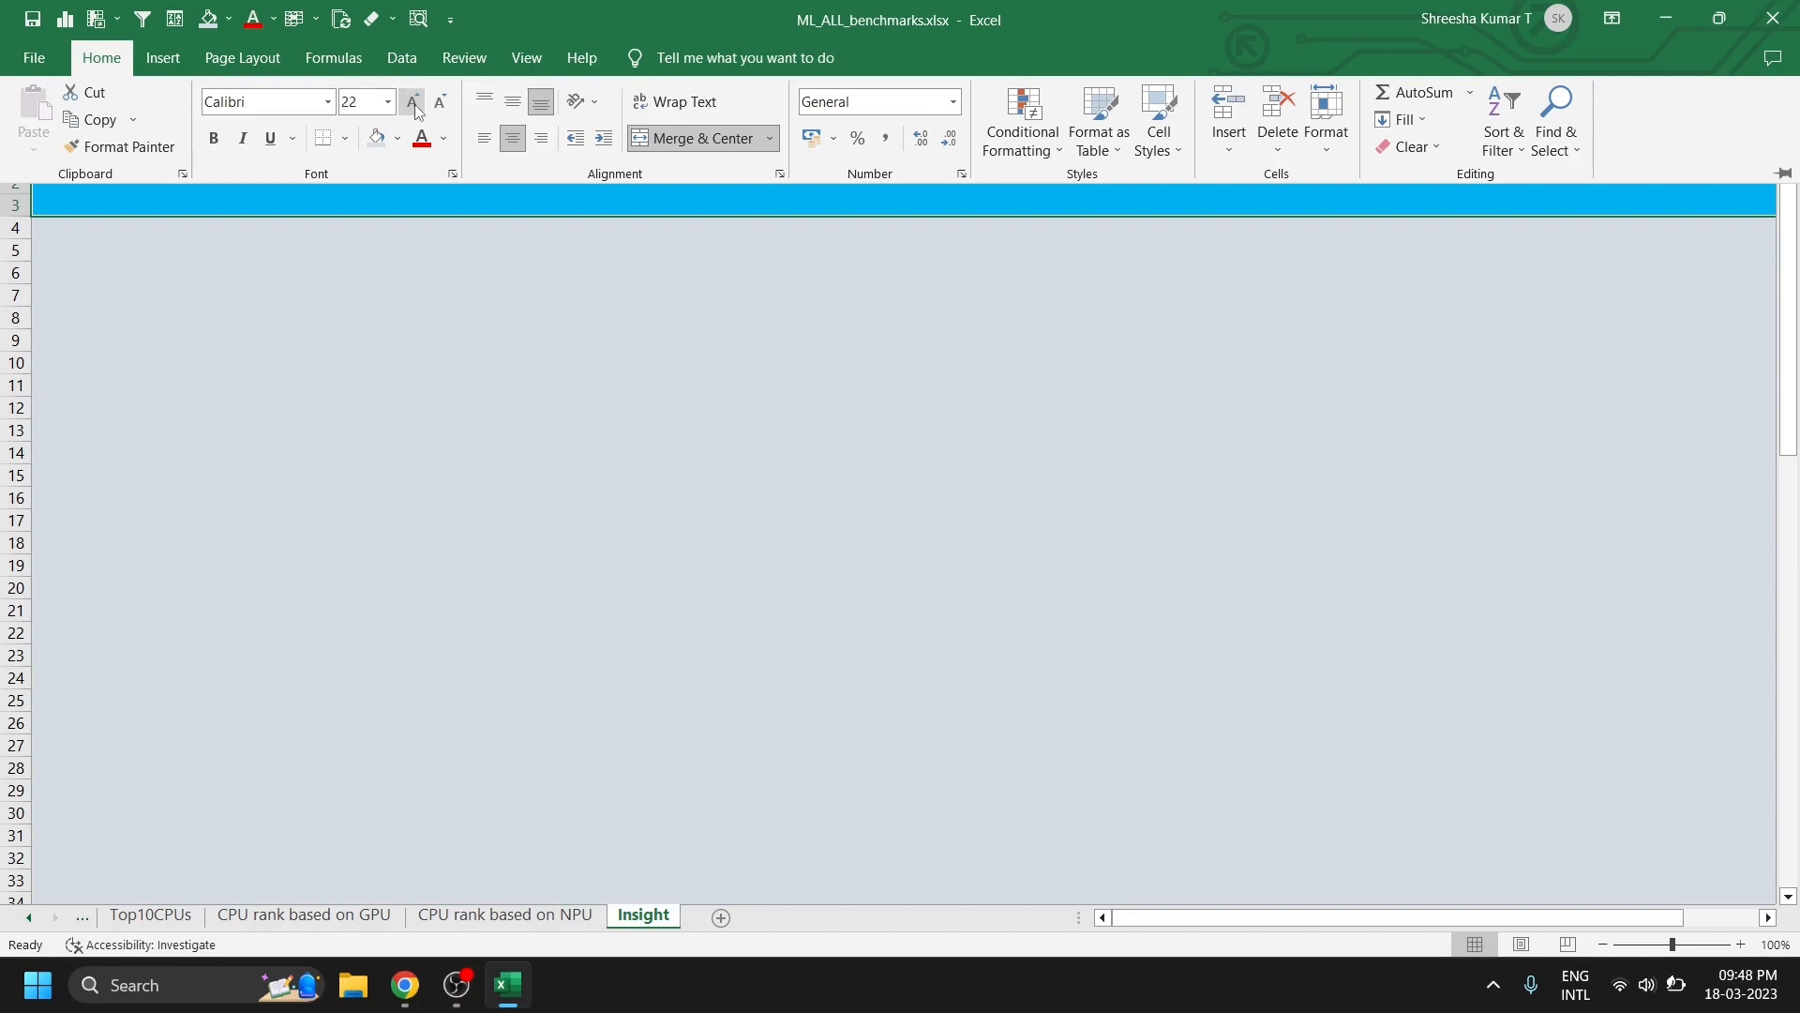
click(245, 141)
click(270, 141)
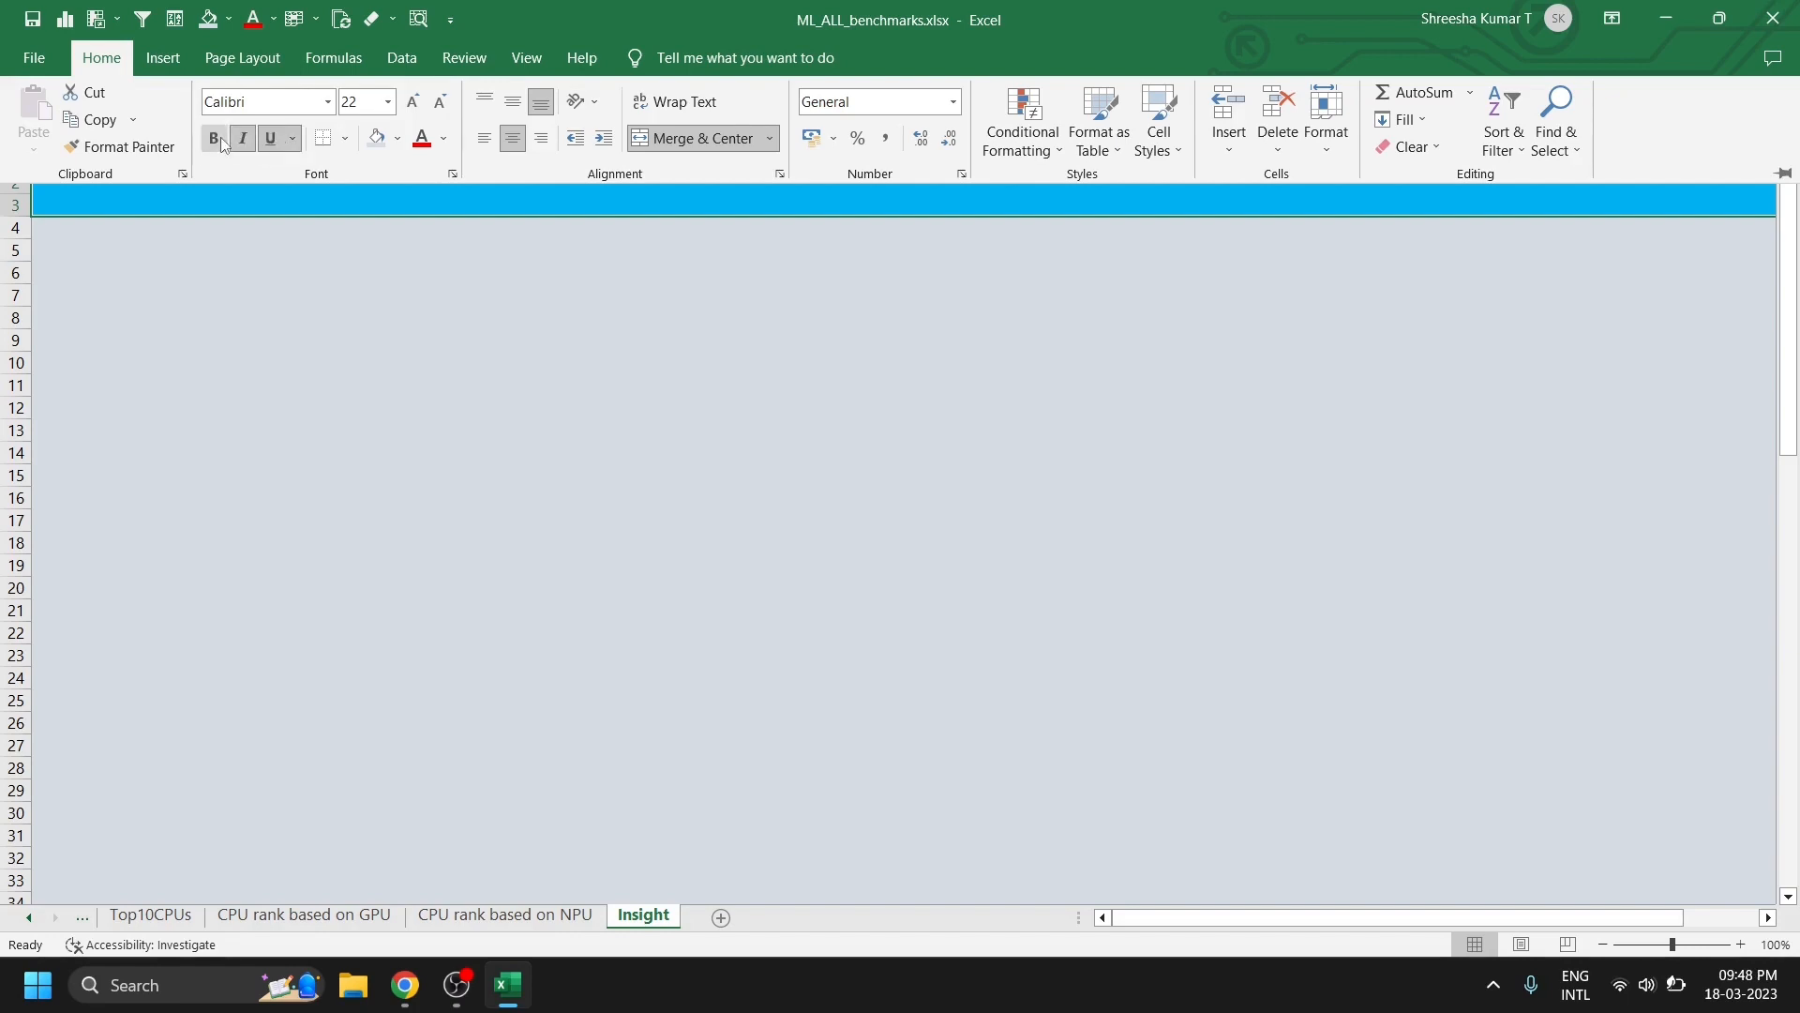
click(217, 270)
- Enter the title "Smartphone CPU Score Analysis" in the merged banner and color its text dark blue
double_click(411, 191)
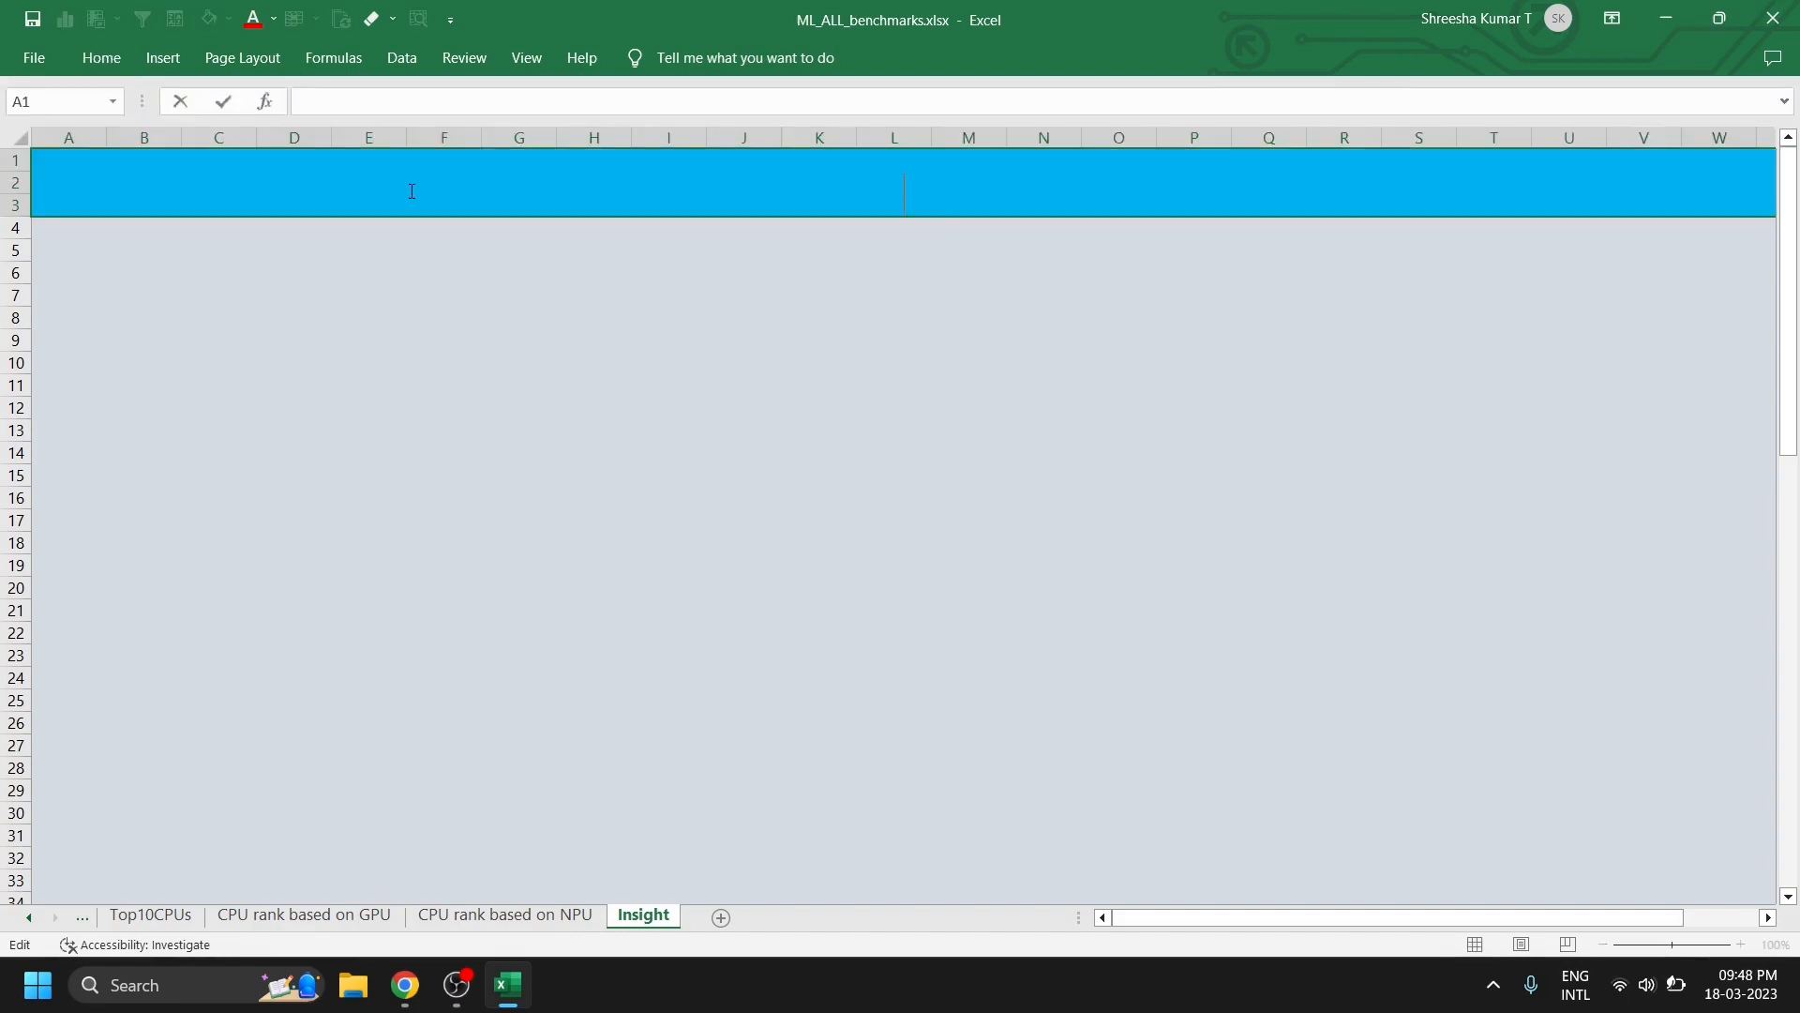
text(CPU Score Analysis)
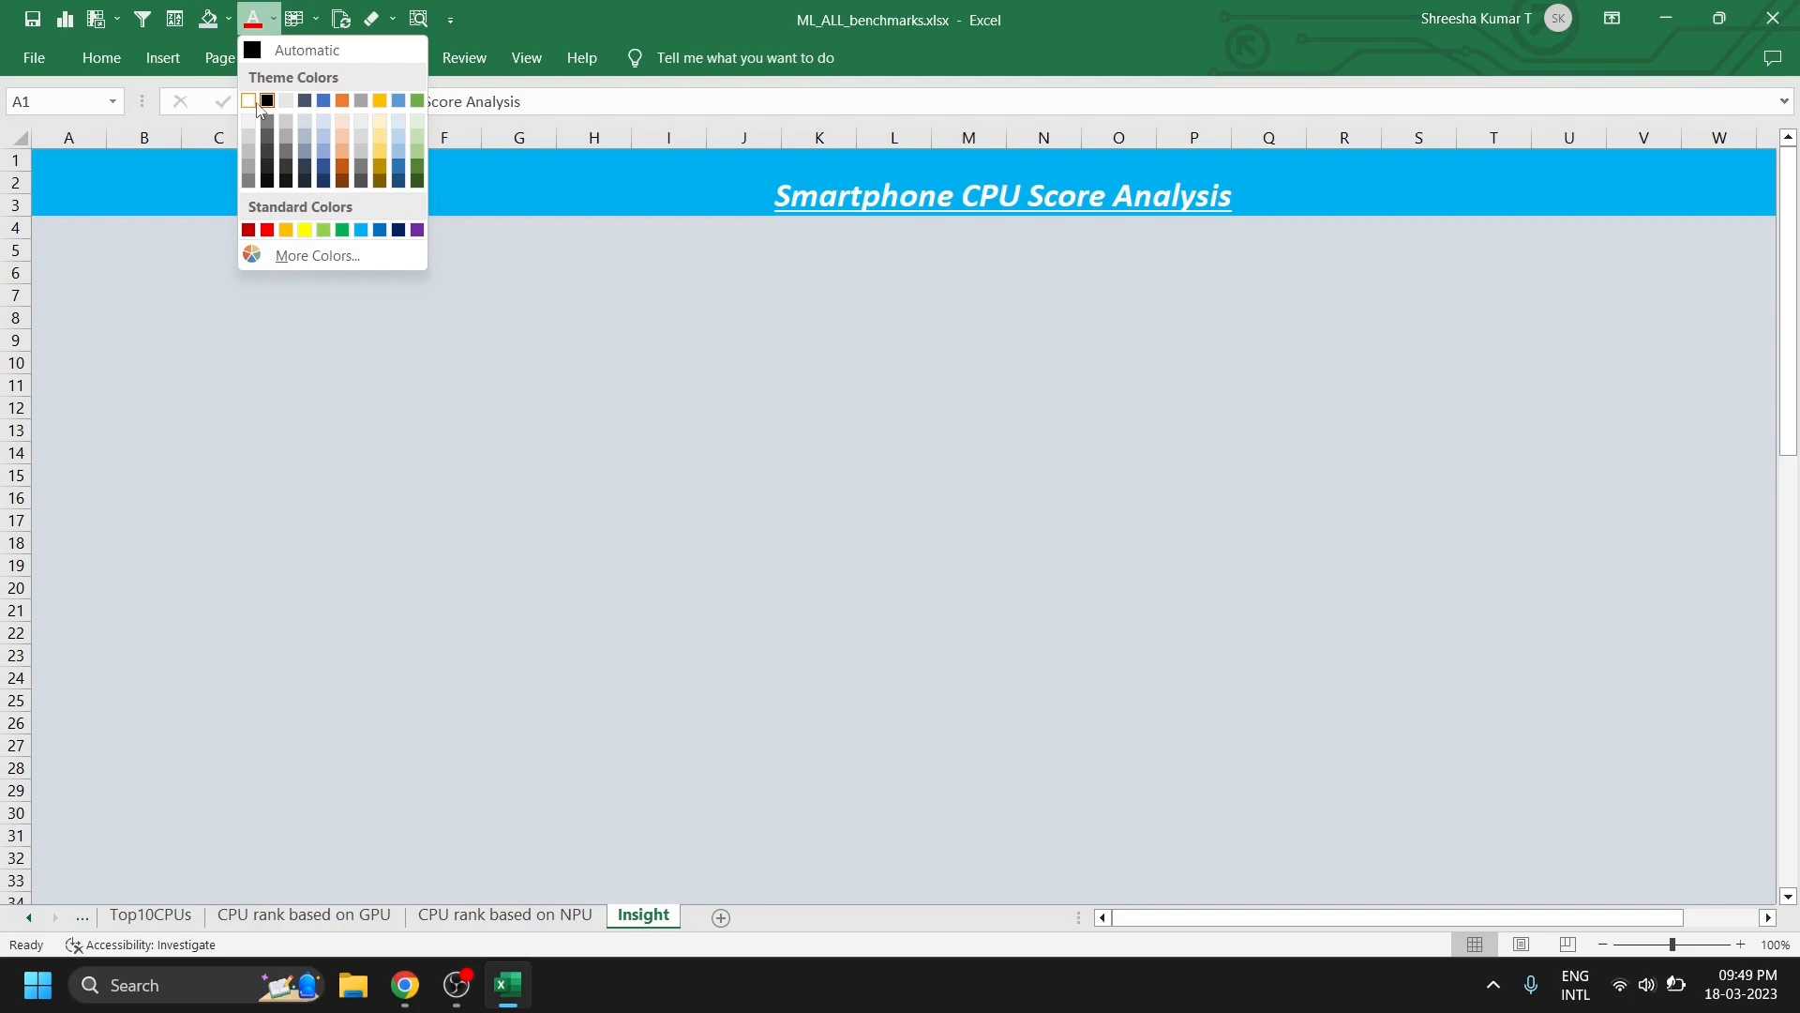
click(259, 105)
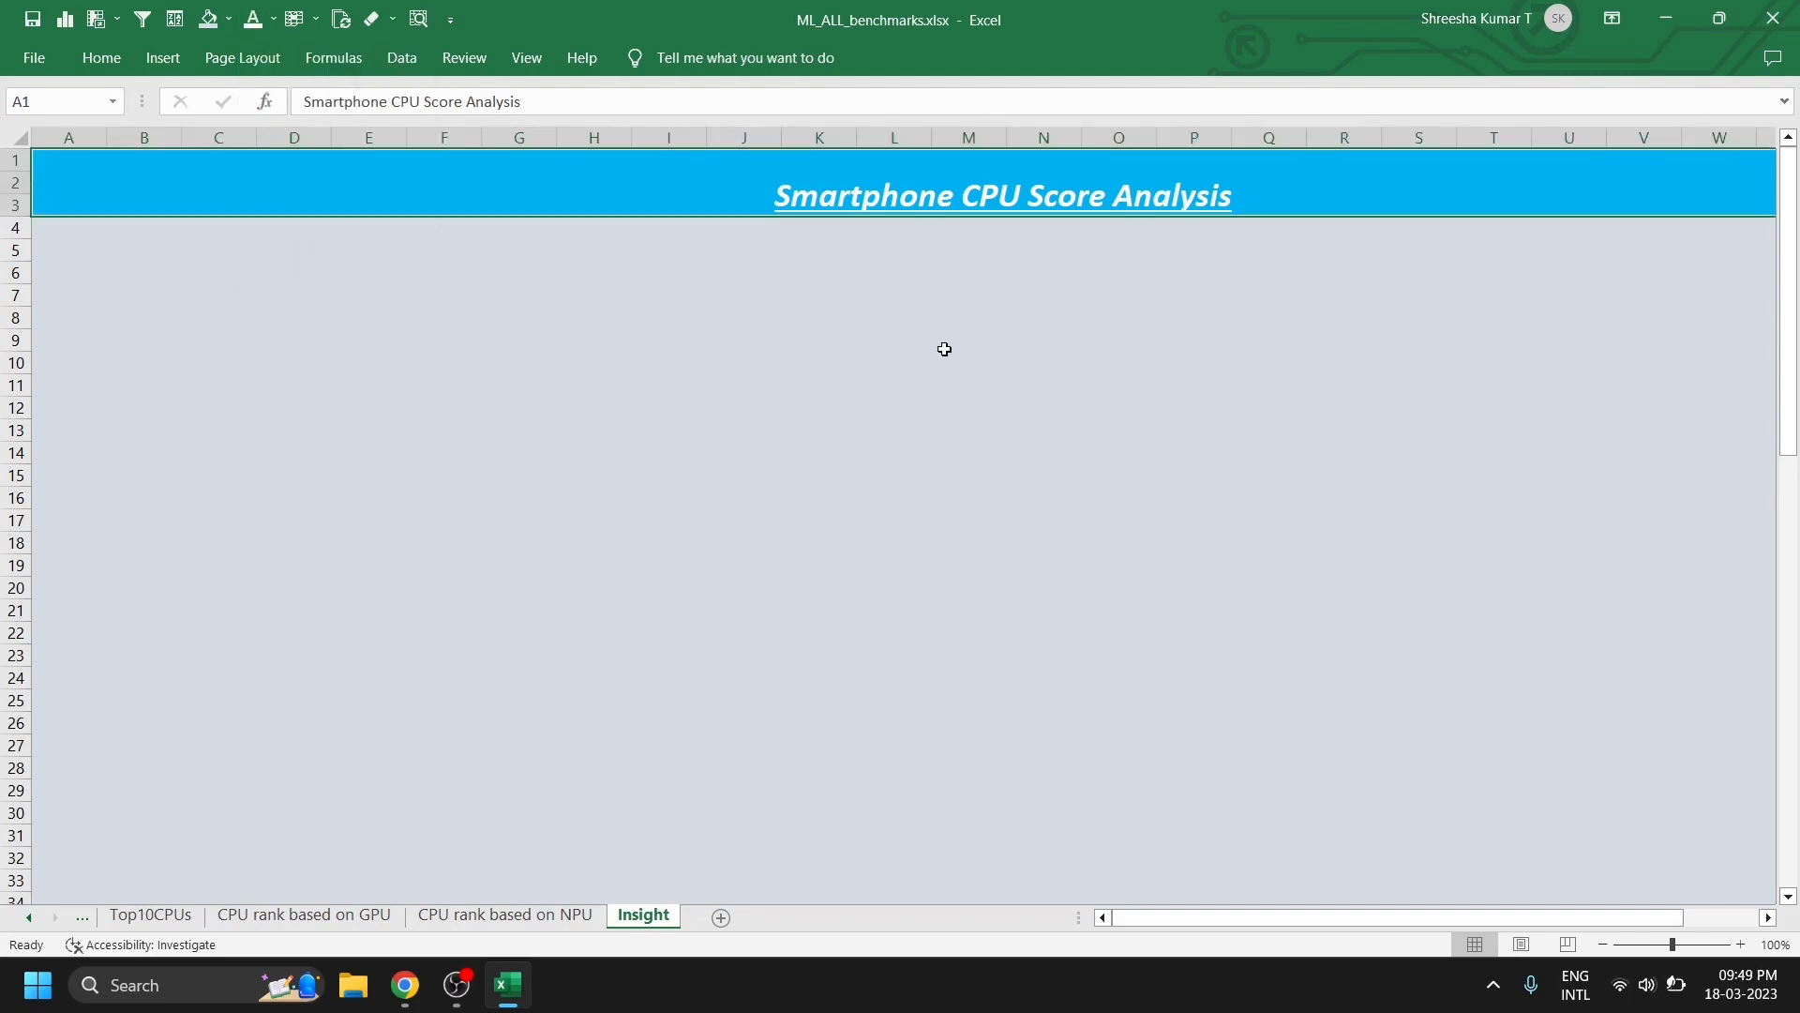
click(71, 386)
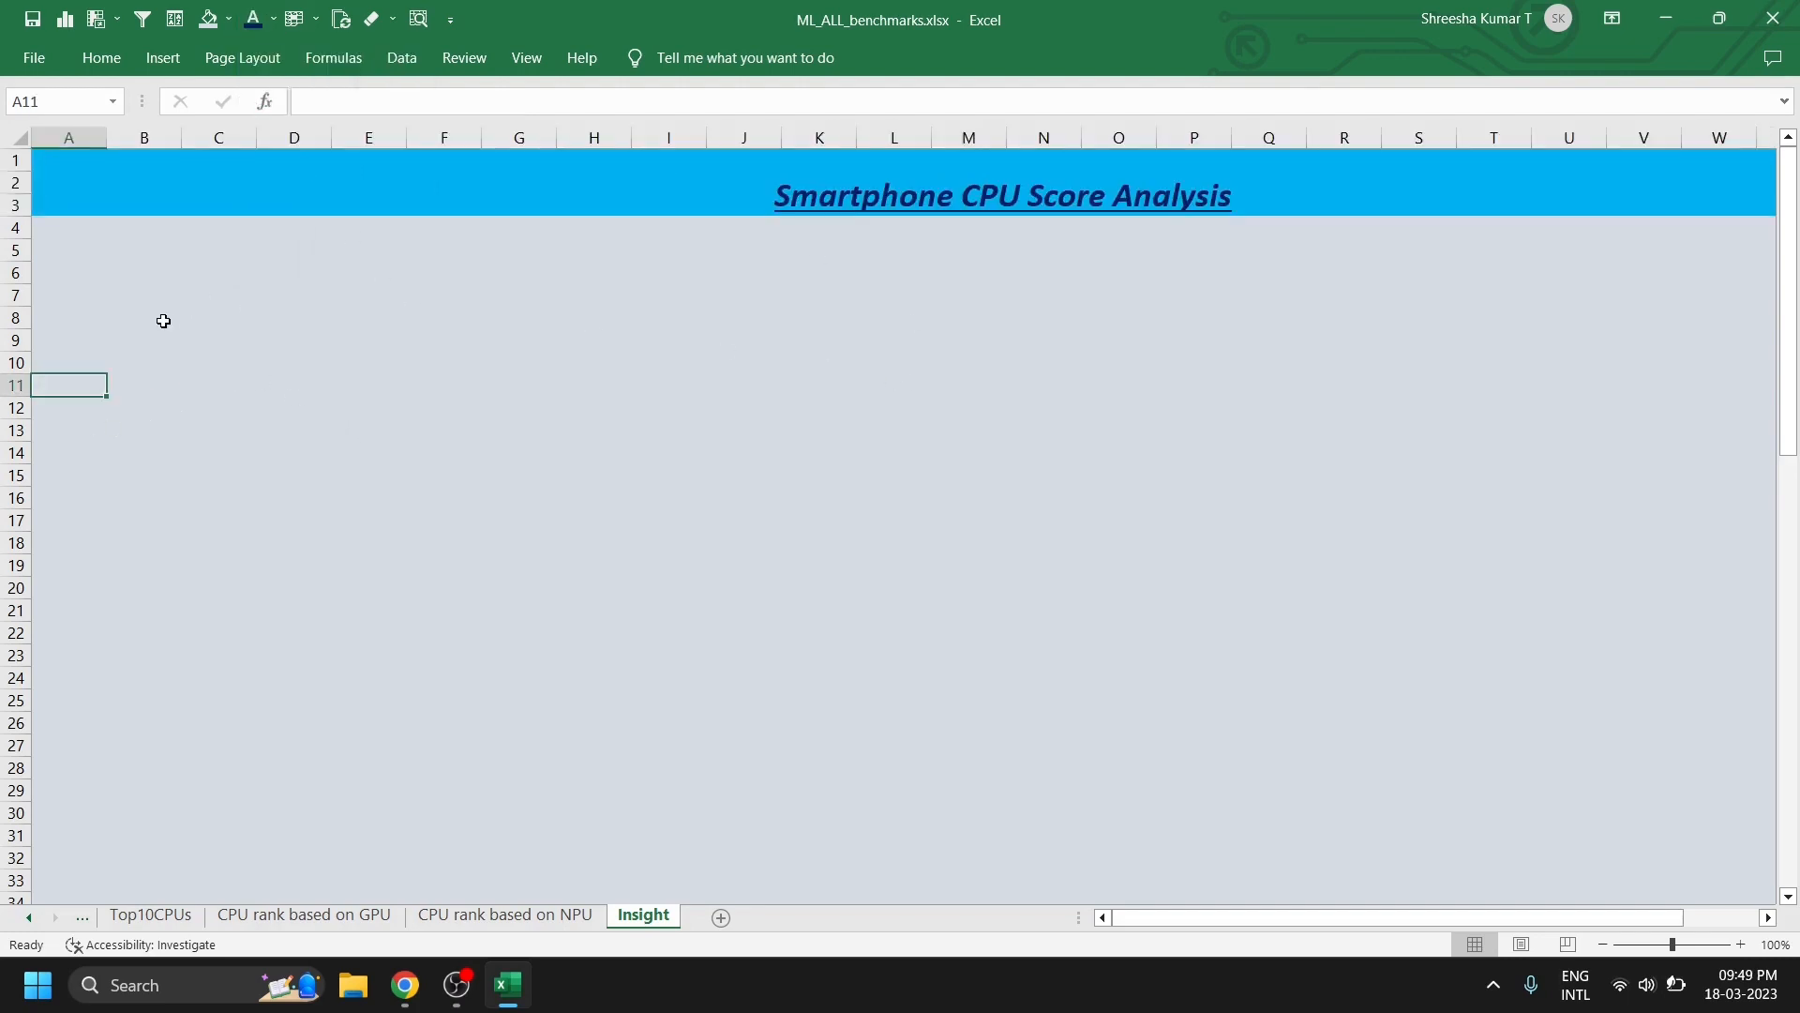
- Copy the "No.Of cores present in tested sample" pie chart from the Numberof Cores sheet to cell D5 of the Insight sheet
click(315, 245)
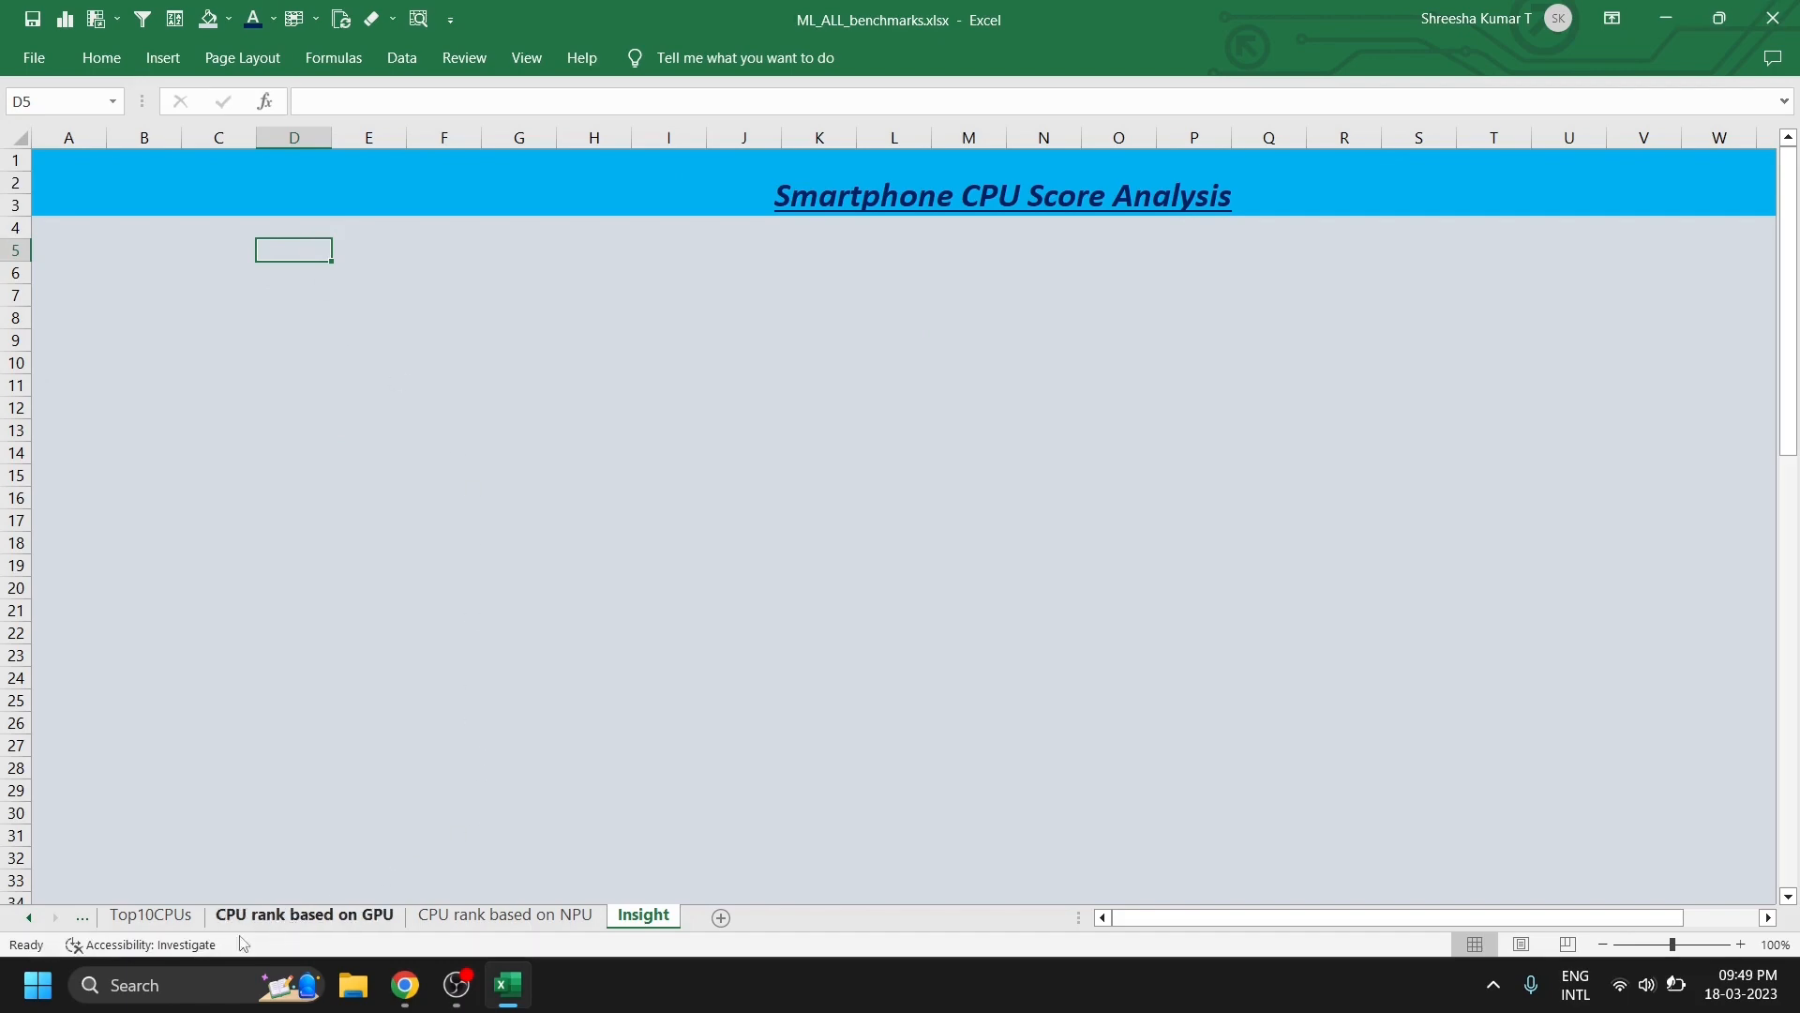
click(159, 917)
click(84, 919)
click(85, 919)
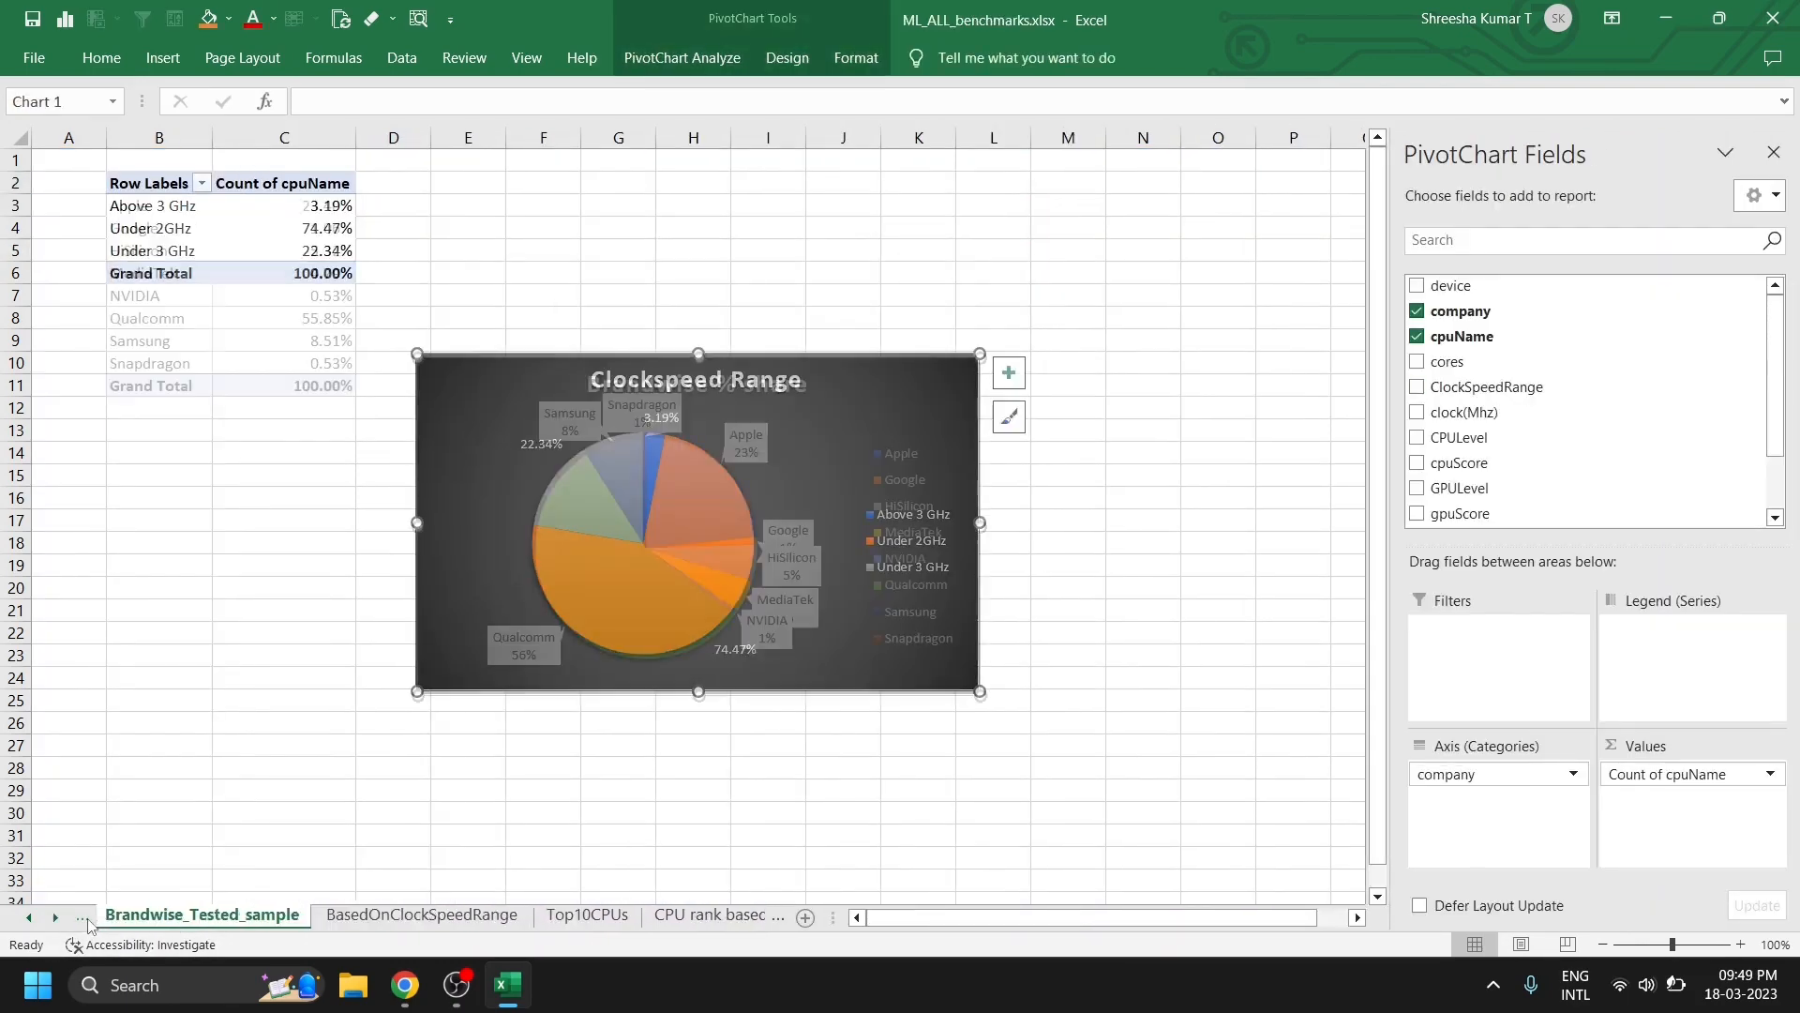
click(85, 919)
click(85, 919)
click(317, 920)
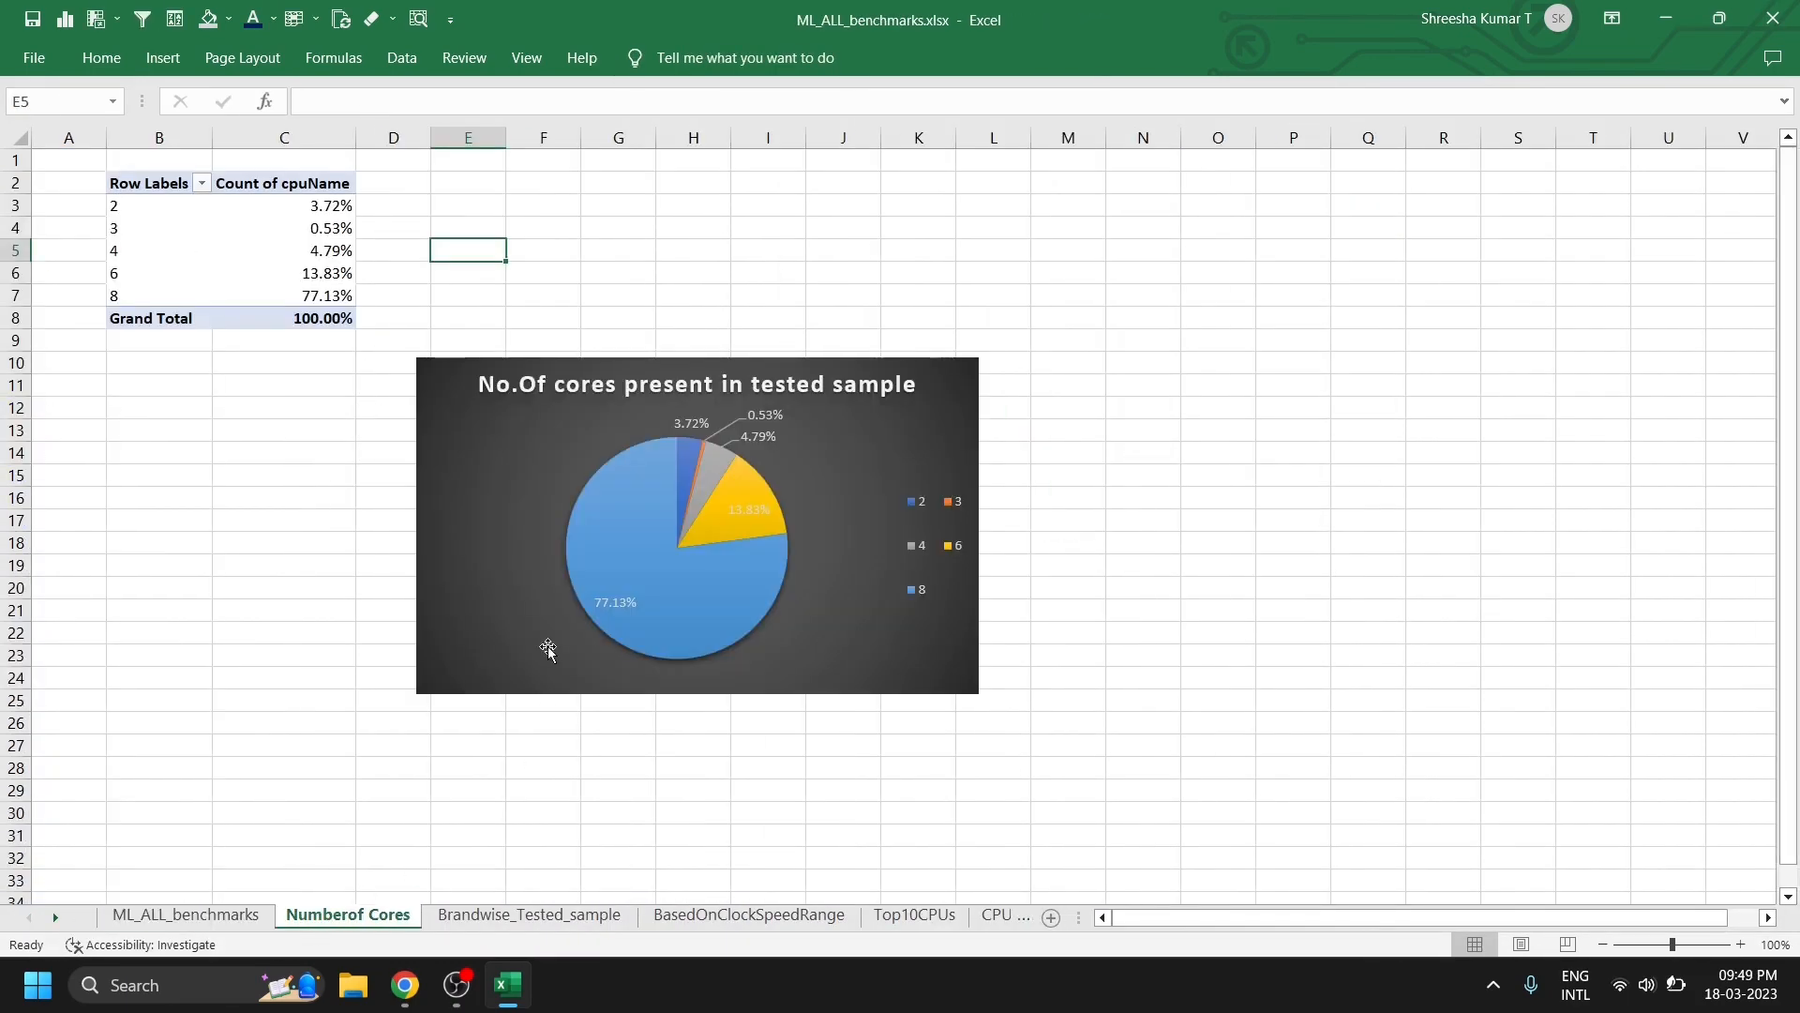
click(492, 520)
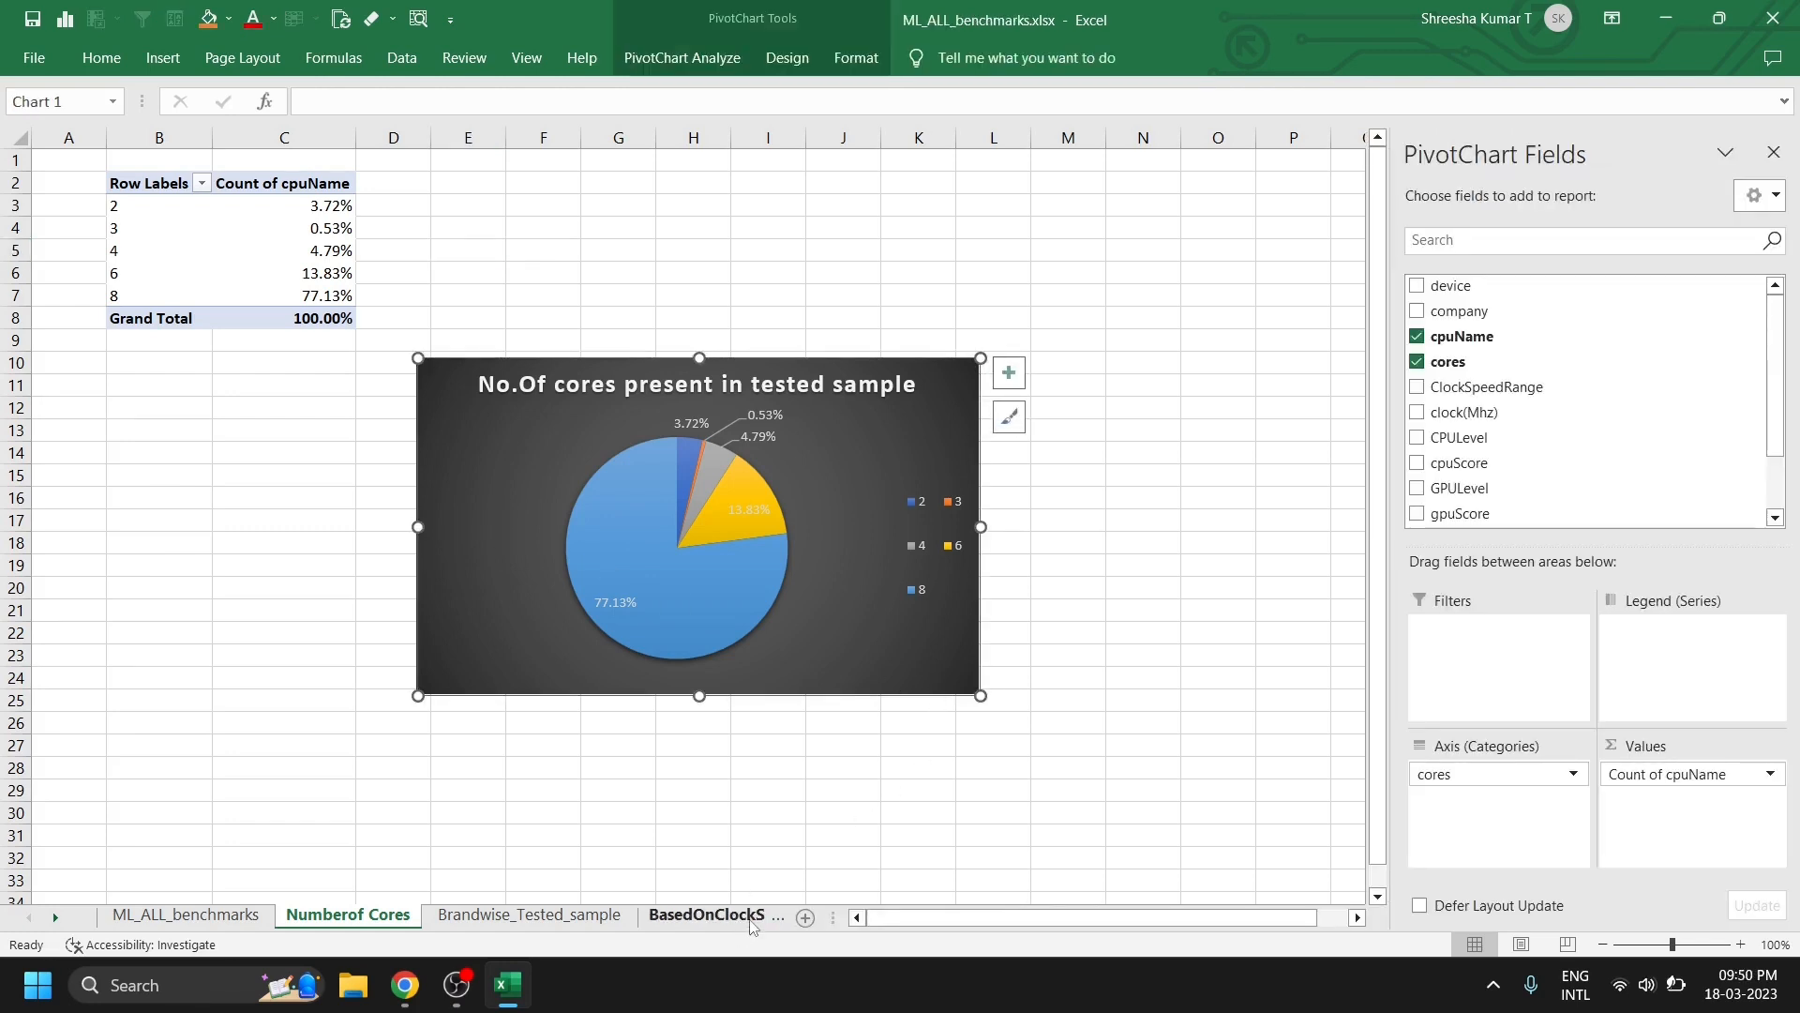
click(745, 919)
click(773, 919)
click(882, 924)
click(882, 924)
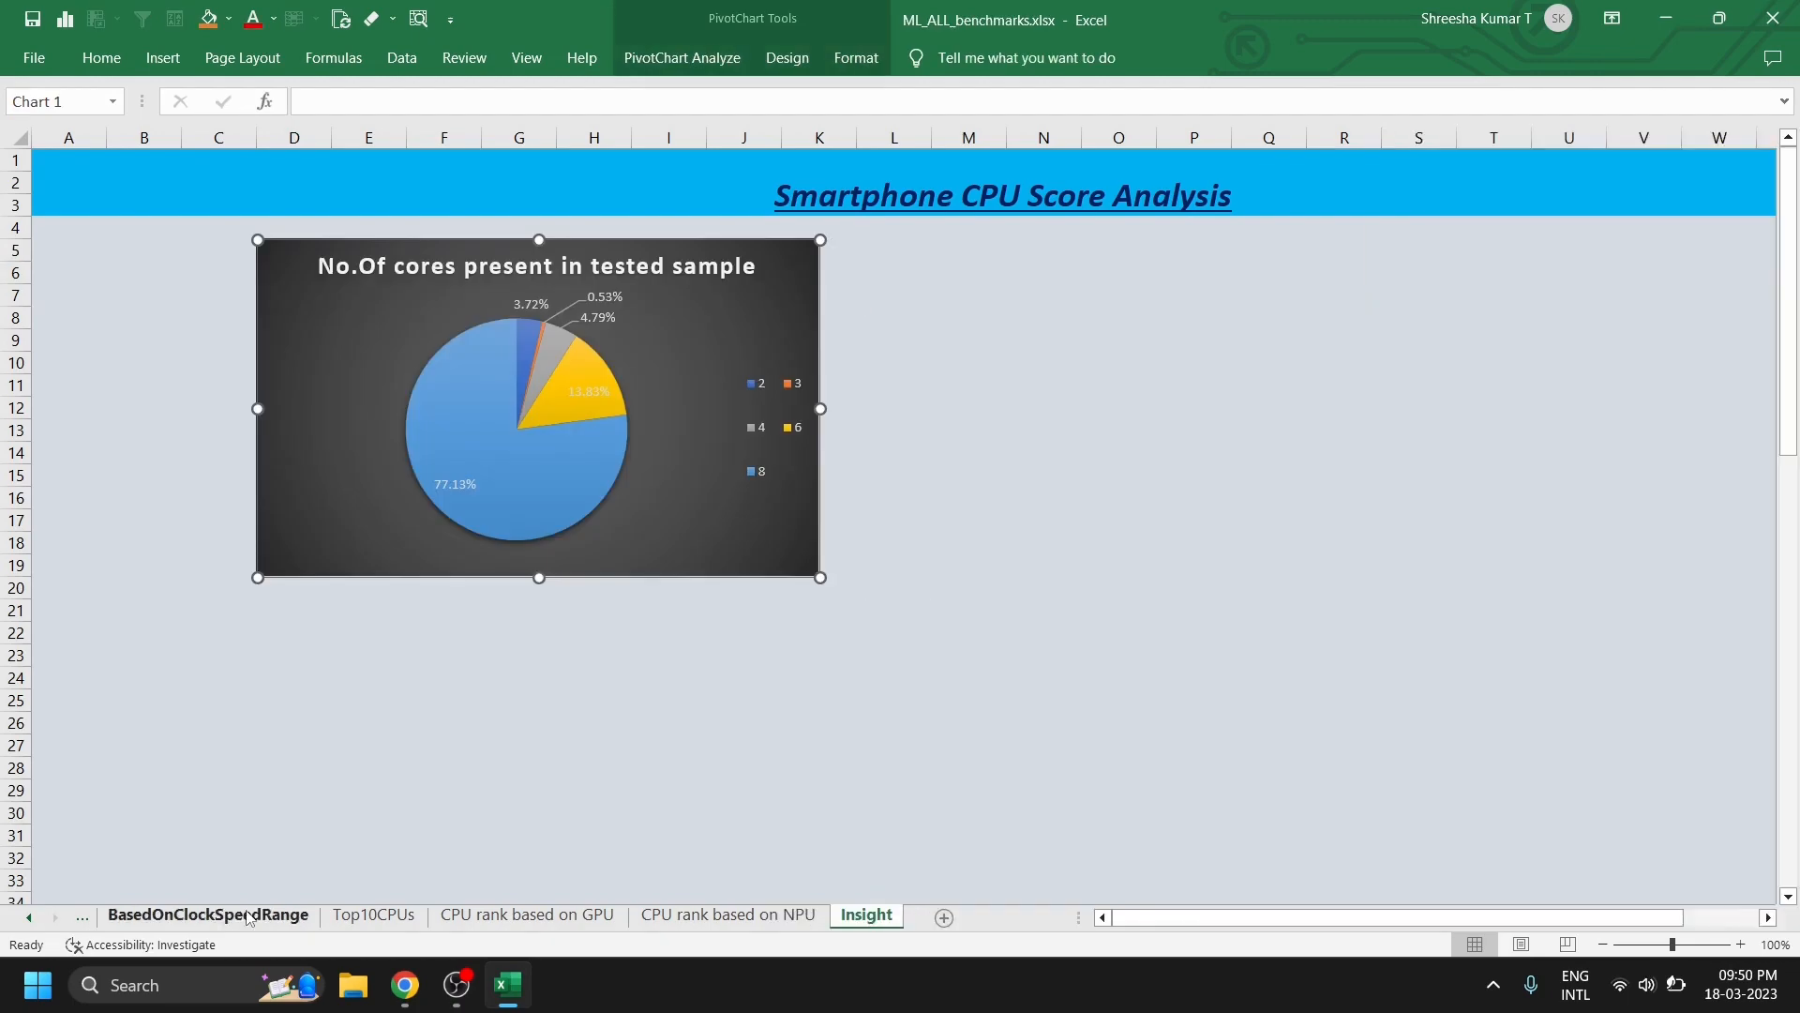
click(143, 919)
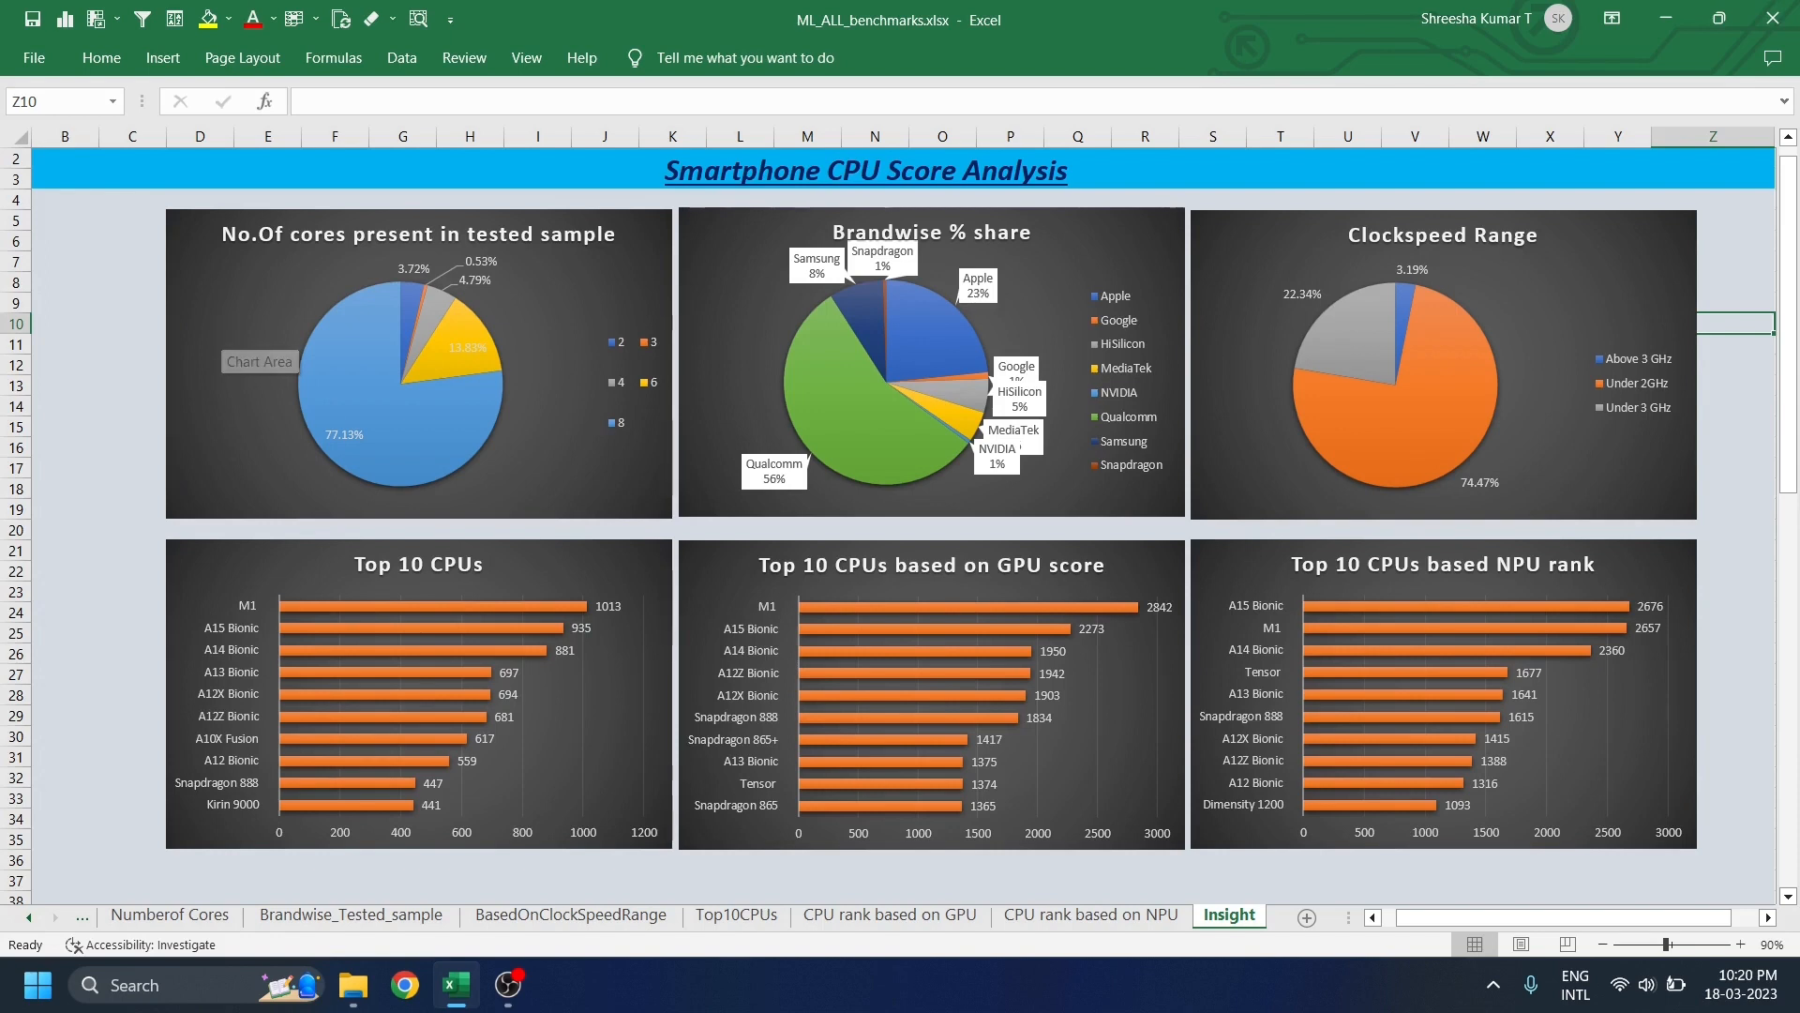
drag(1455, 919, 1404, 942)
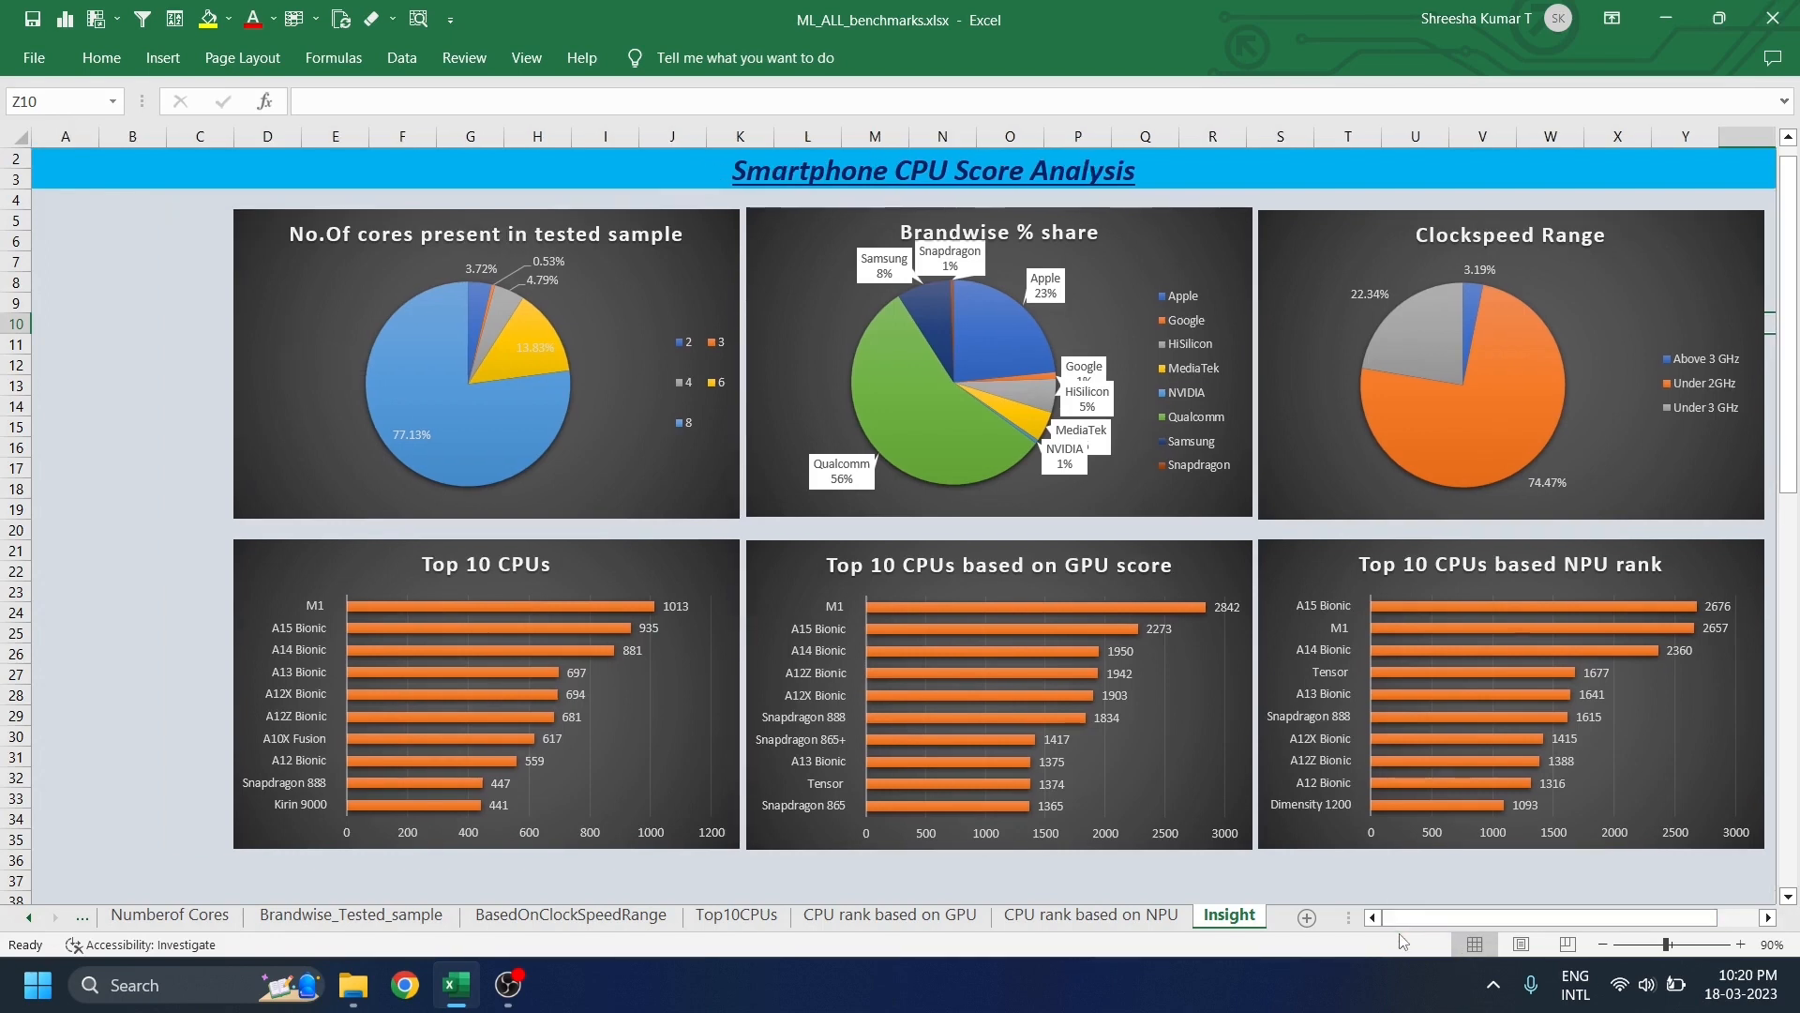
- Insert a slicer for the company field on the Clockspeed Range chart
click(55, 228)
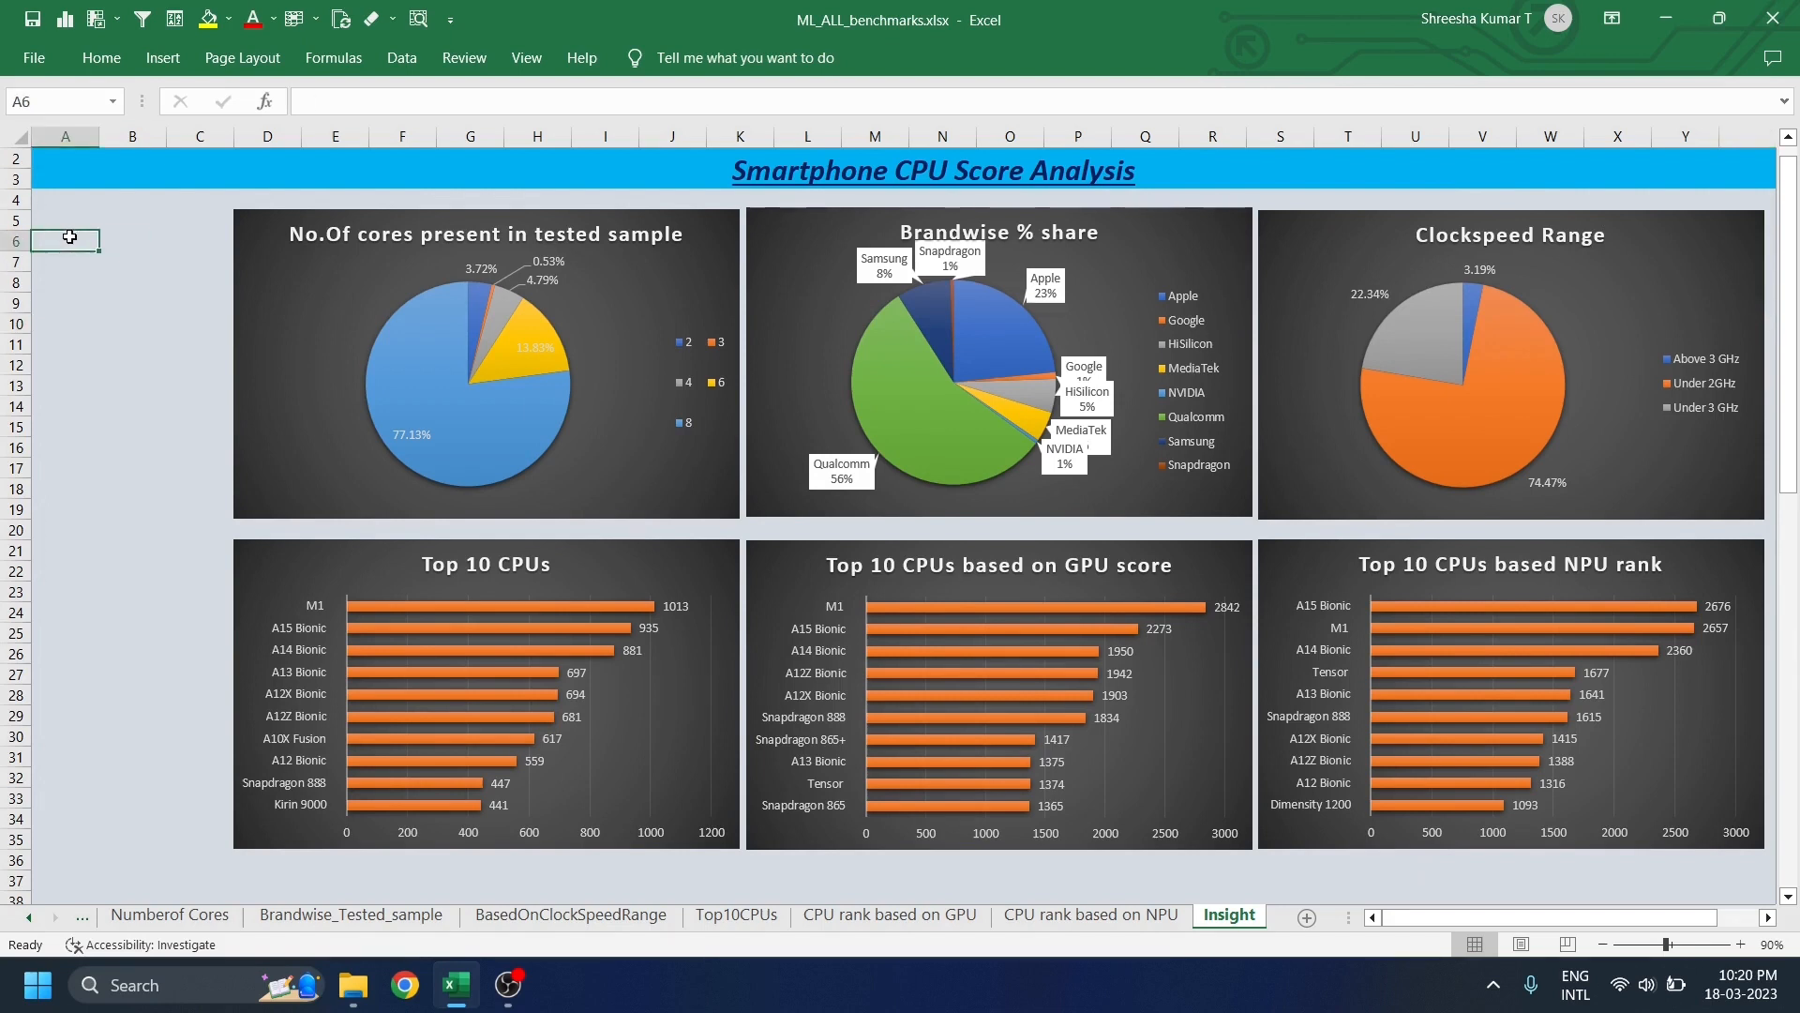
click(295, 266)
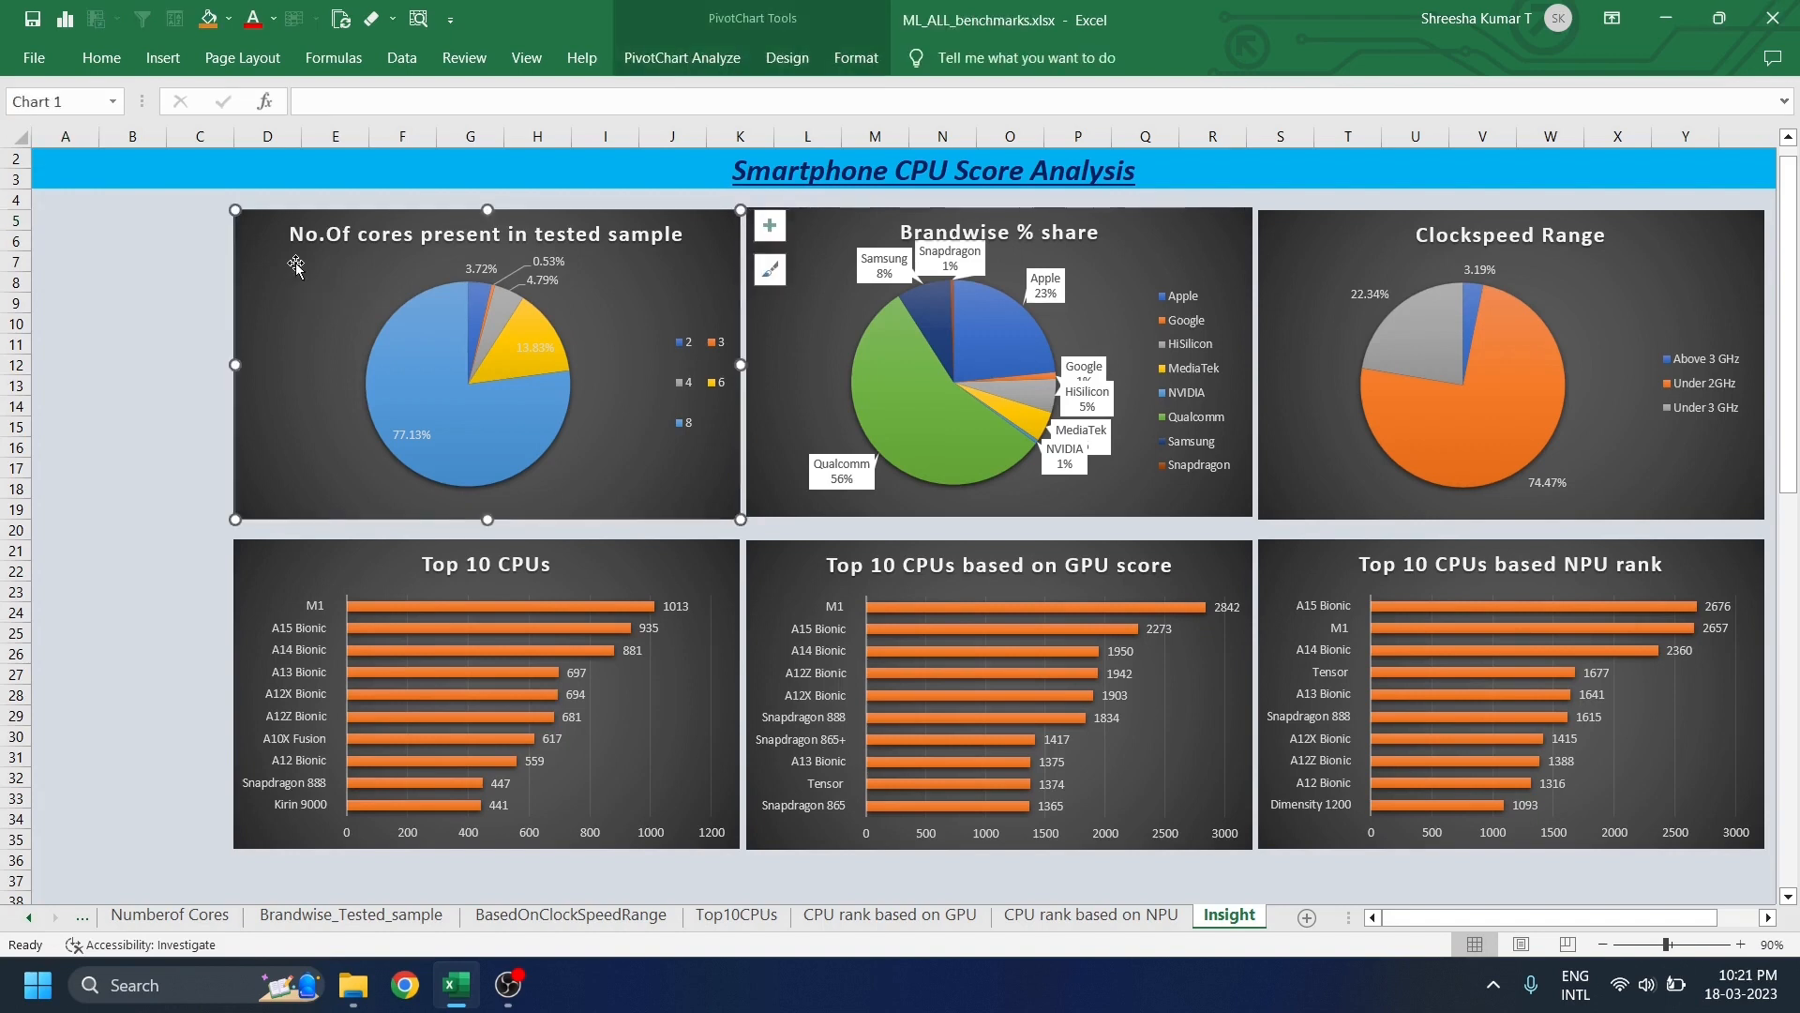
click(1369, 270)
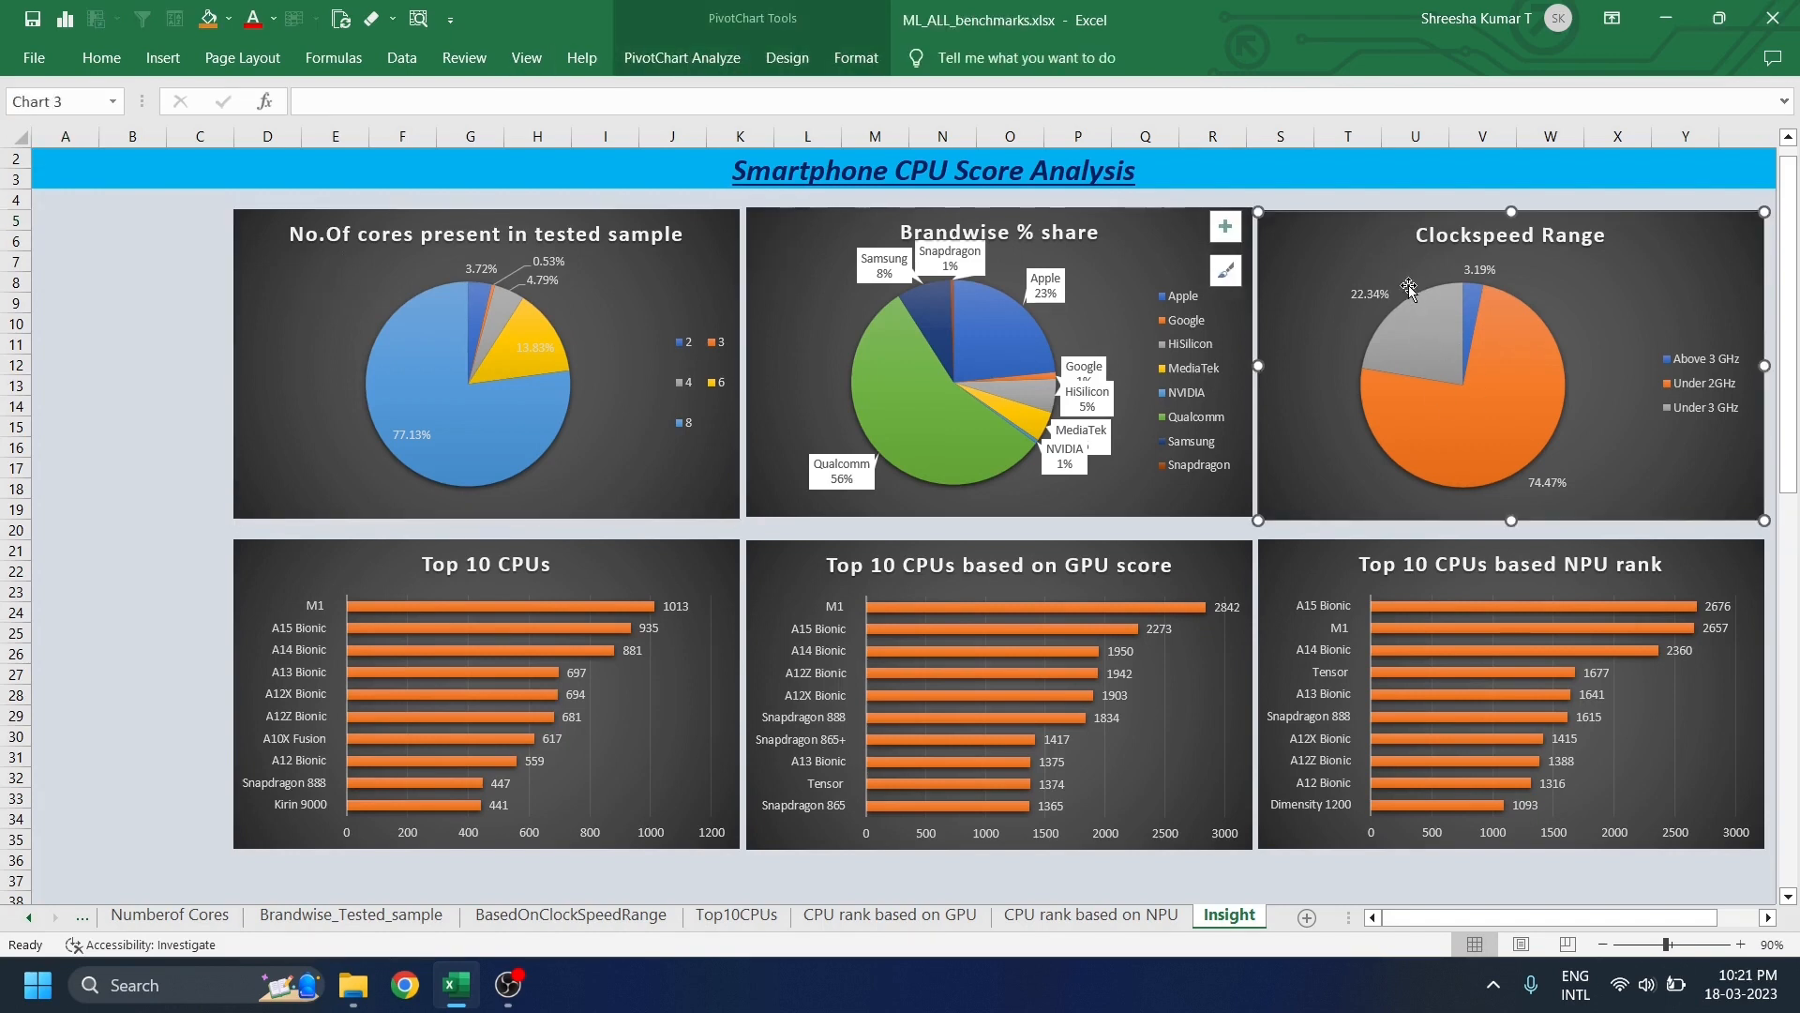
click(682, 57)
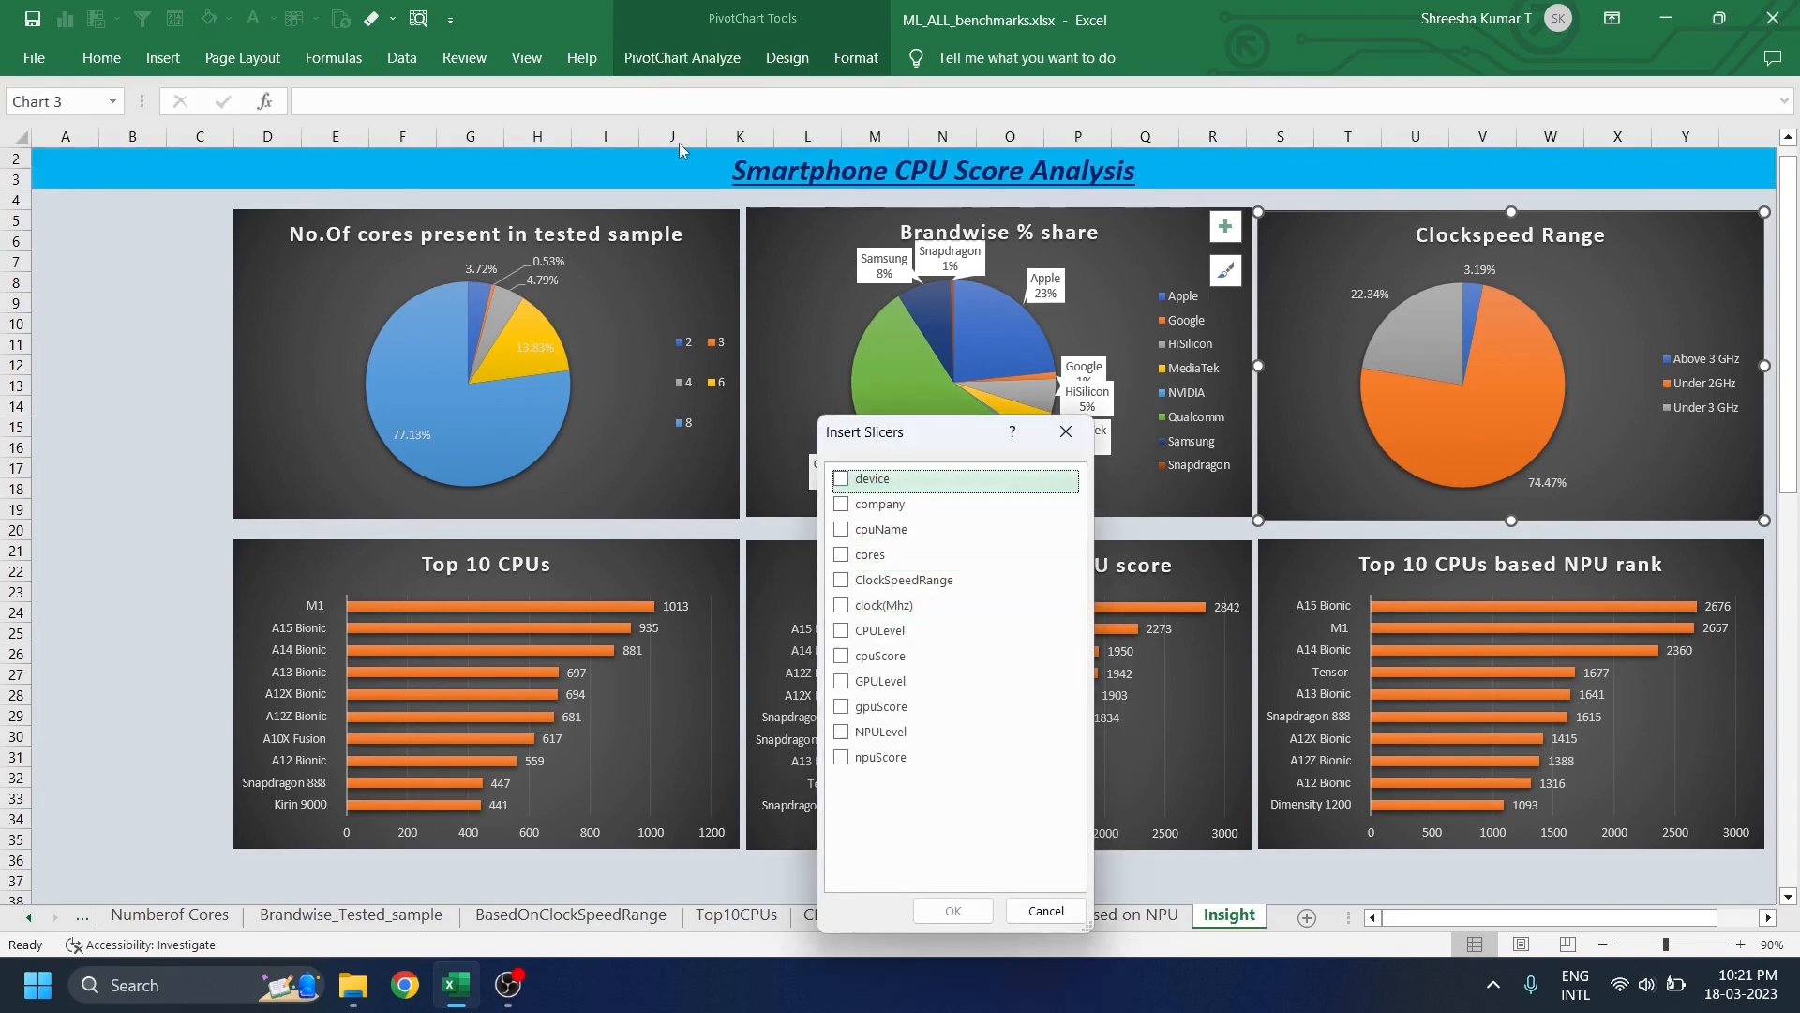
click(843, 507)
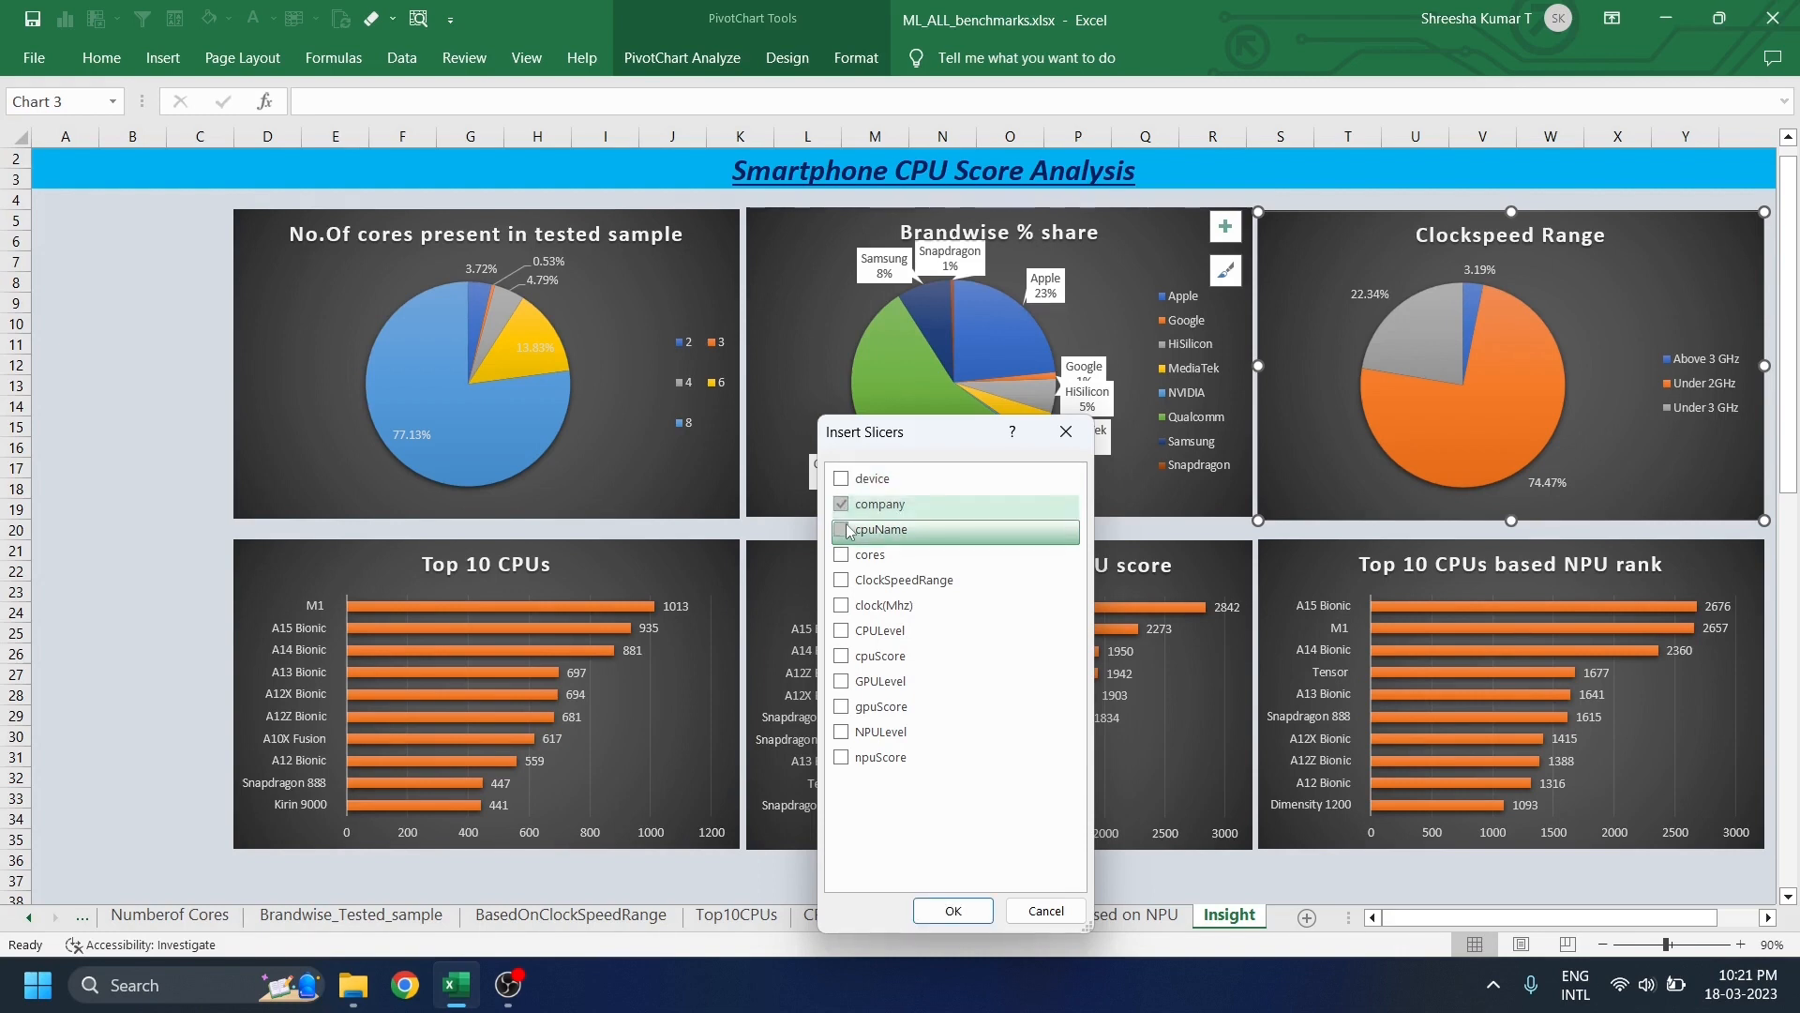
click(844, 531)
click(849, 556)
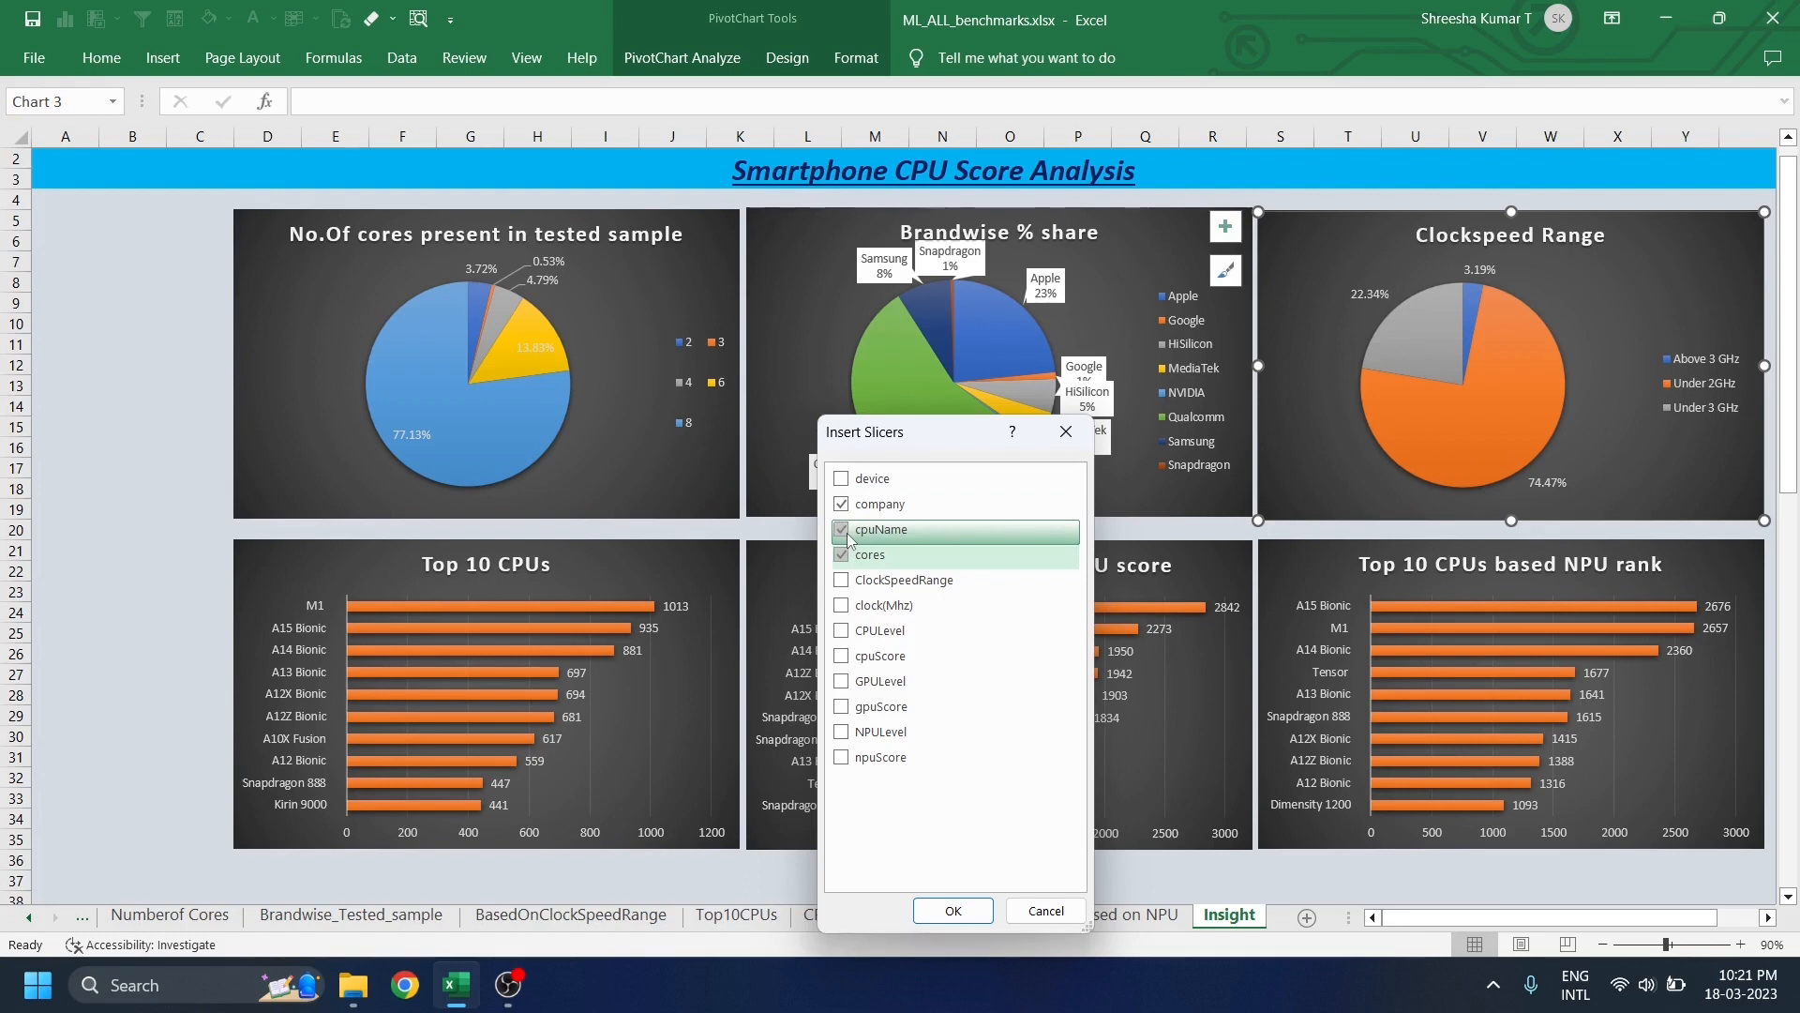
click(847, 532)
click(850, 556)
click(953, 910)
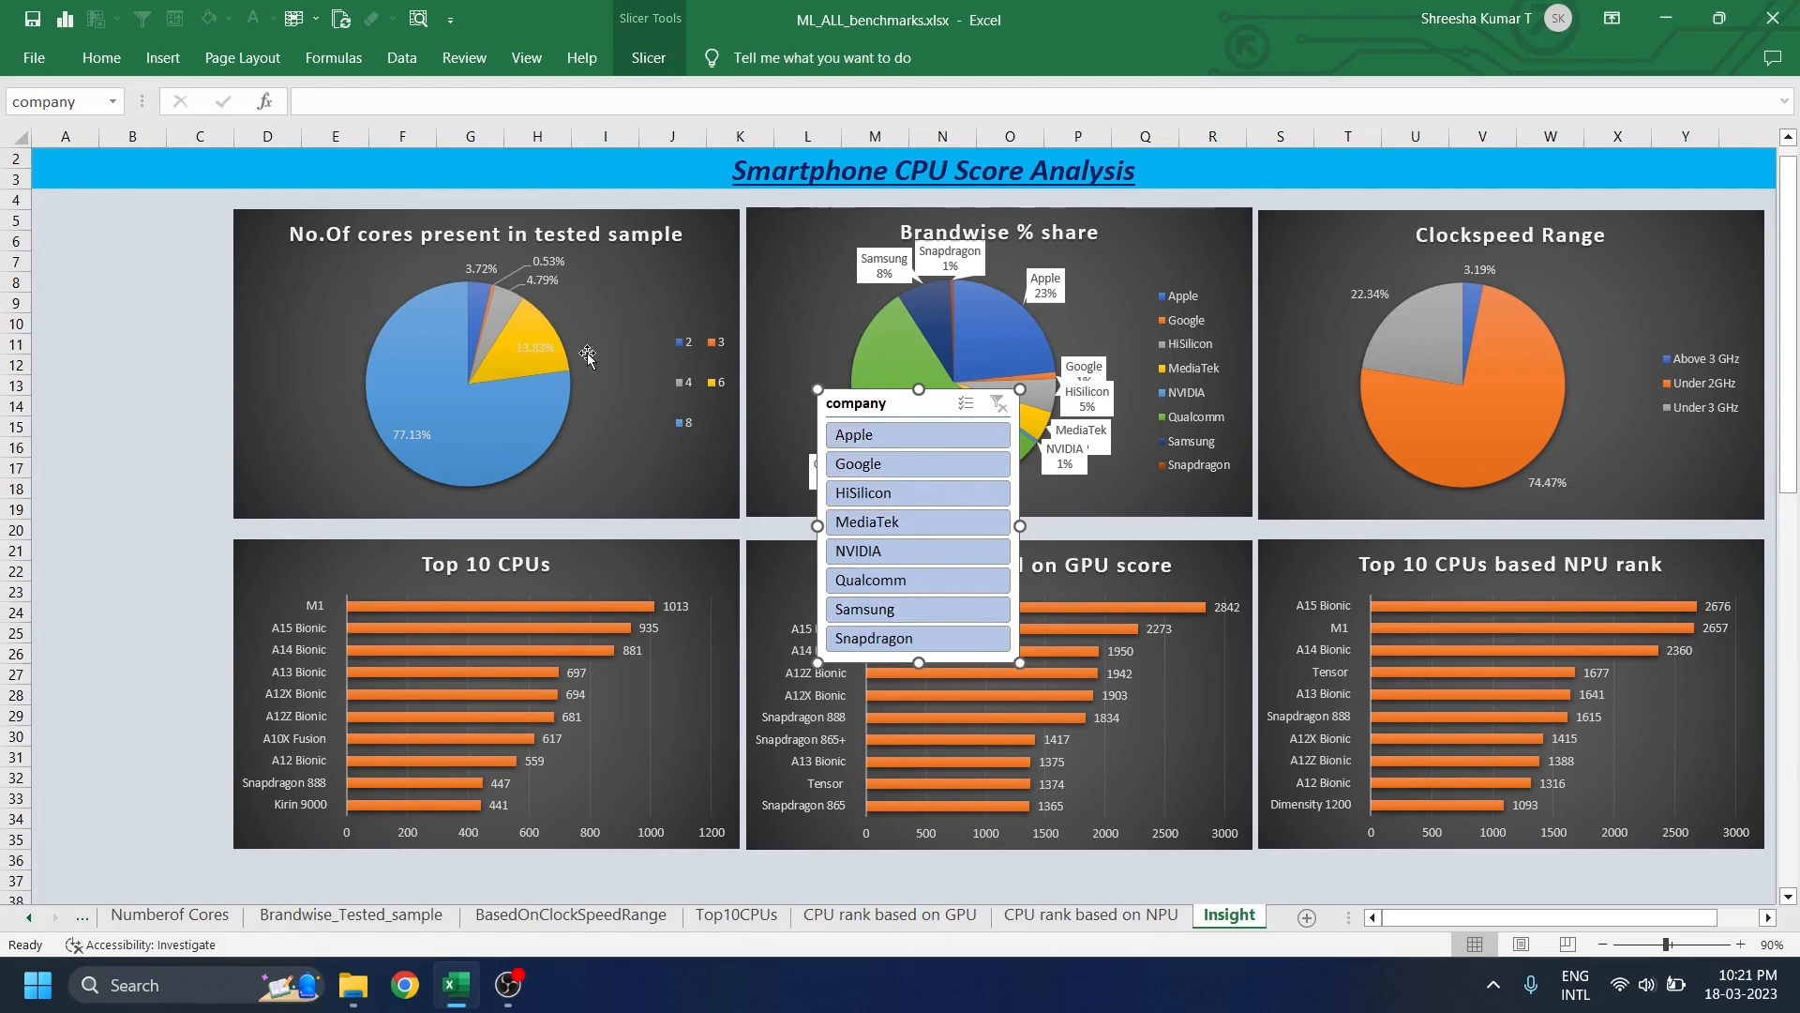
- Move the company slicer to the empty area beside the cores pie chart, starting at cell A5
mouse_move(516, 449)
click(324, 292)
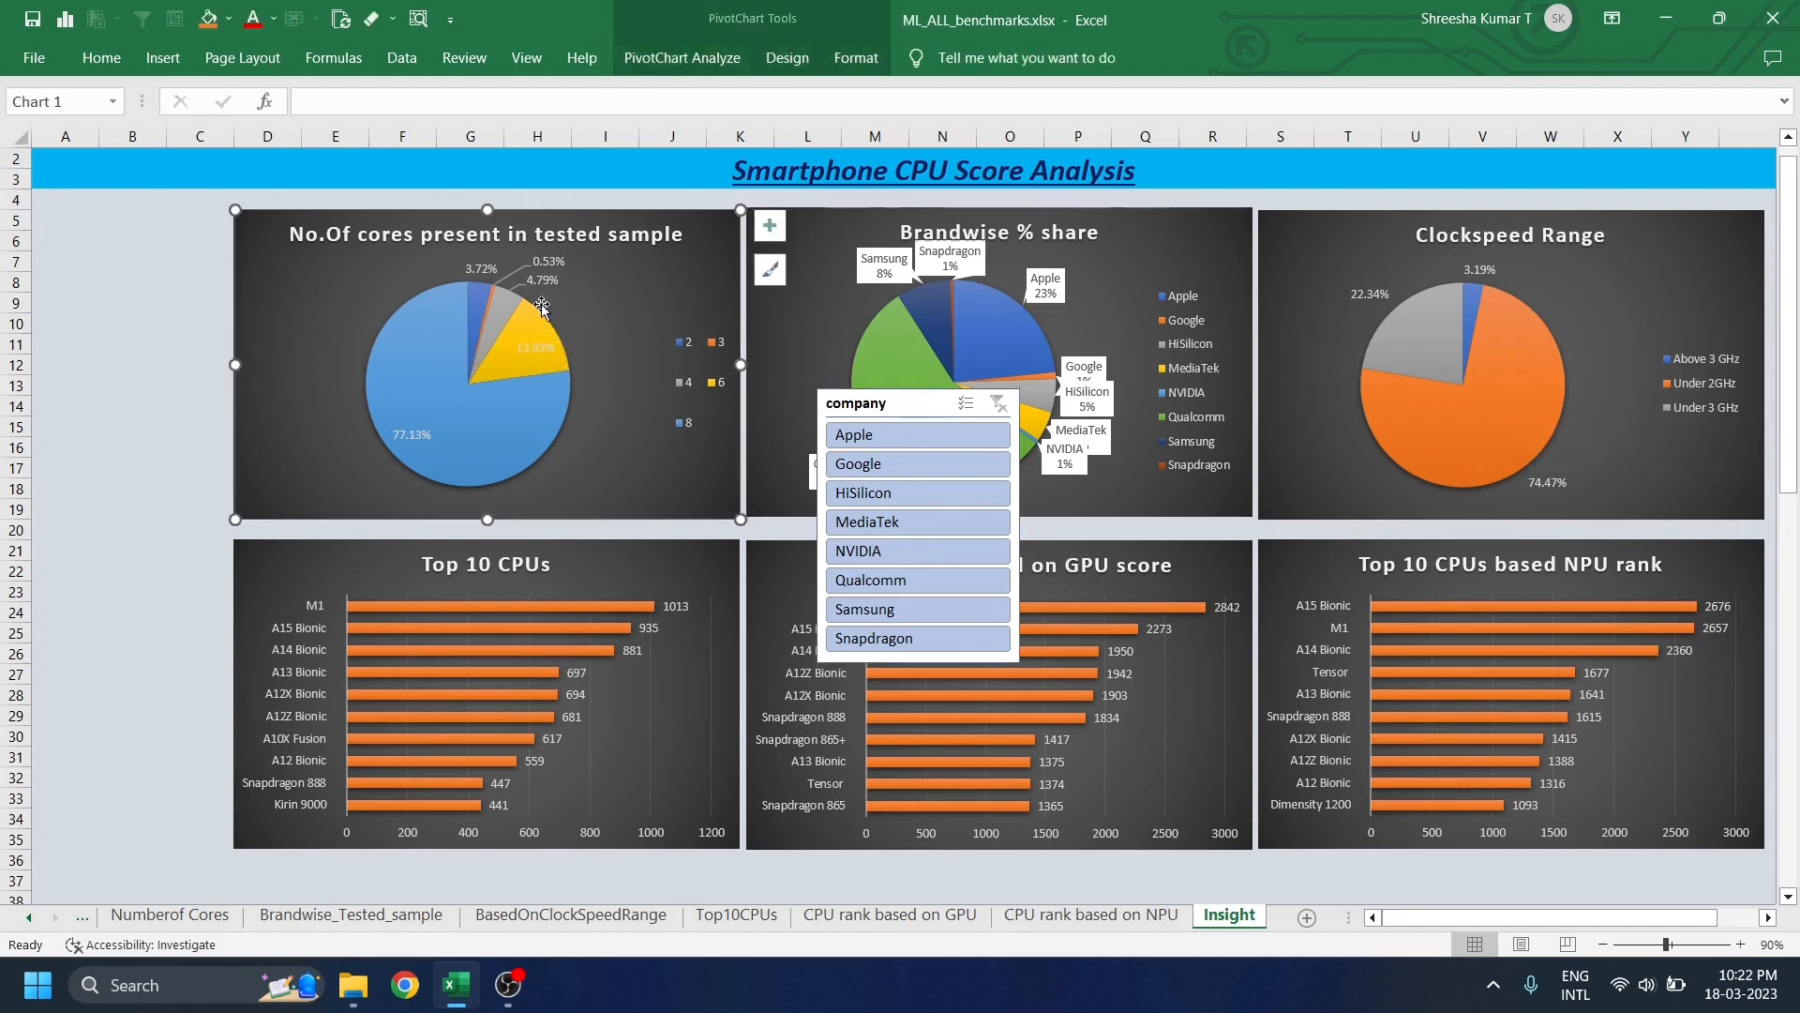
click(1508, 303)
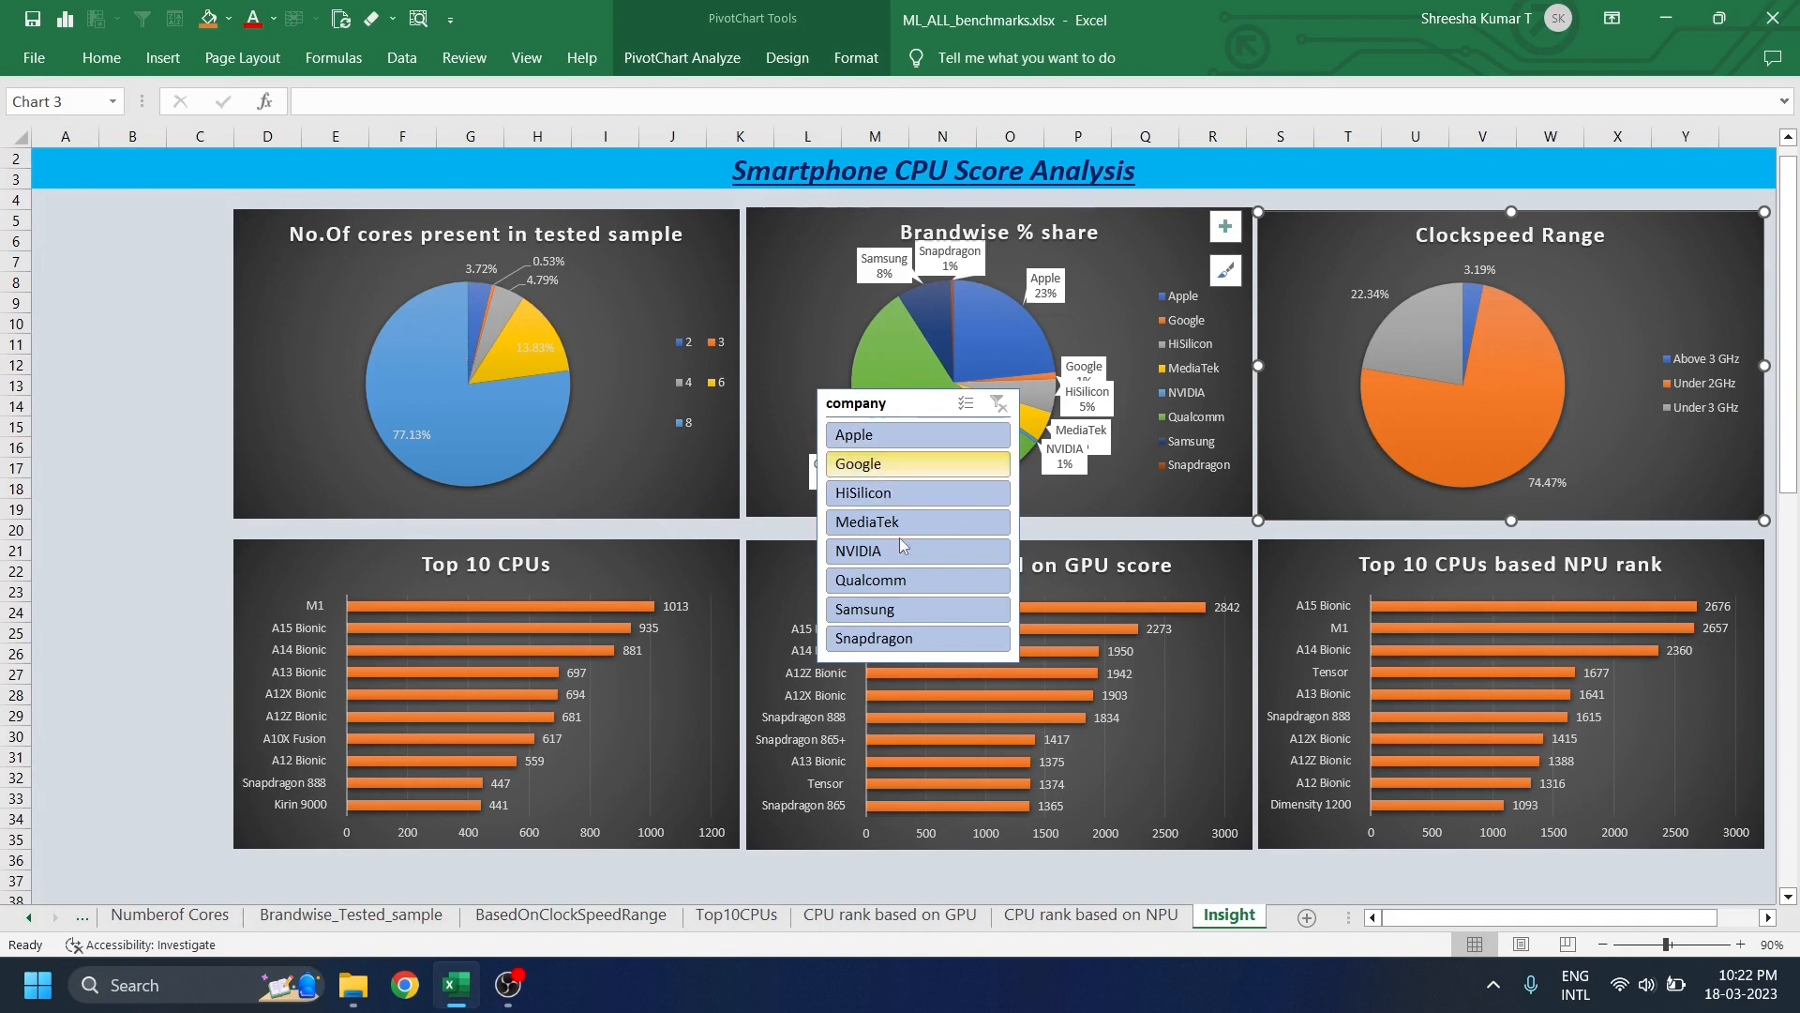
drag(901, 402, 113, 224)
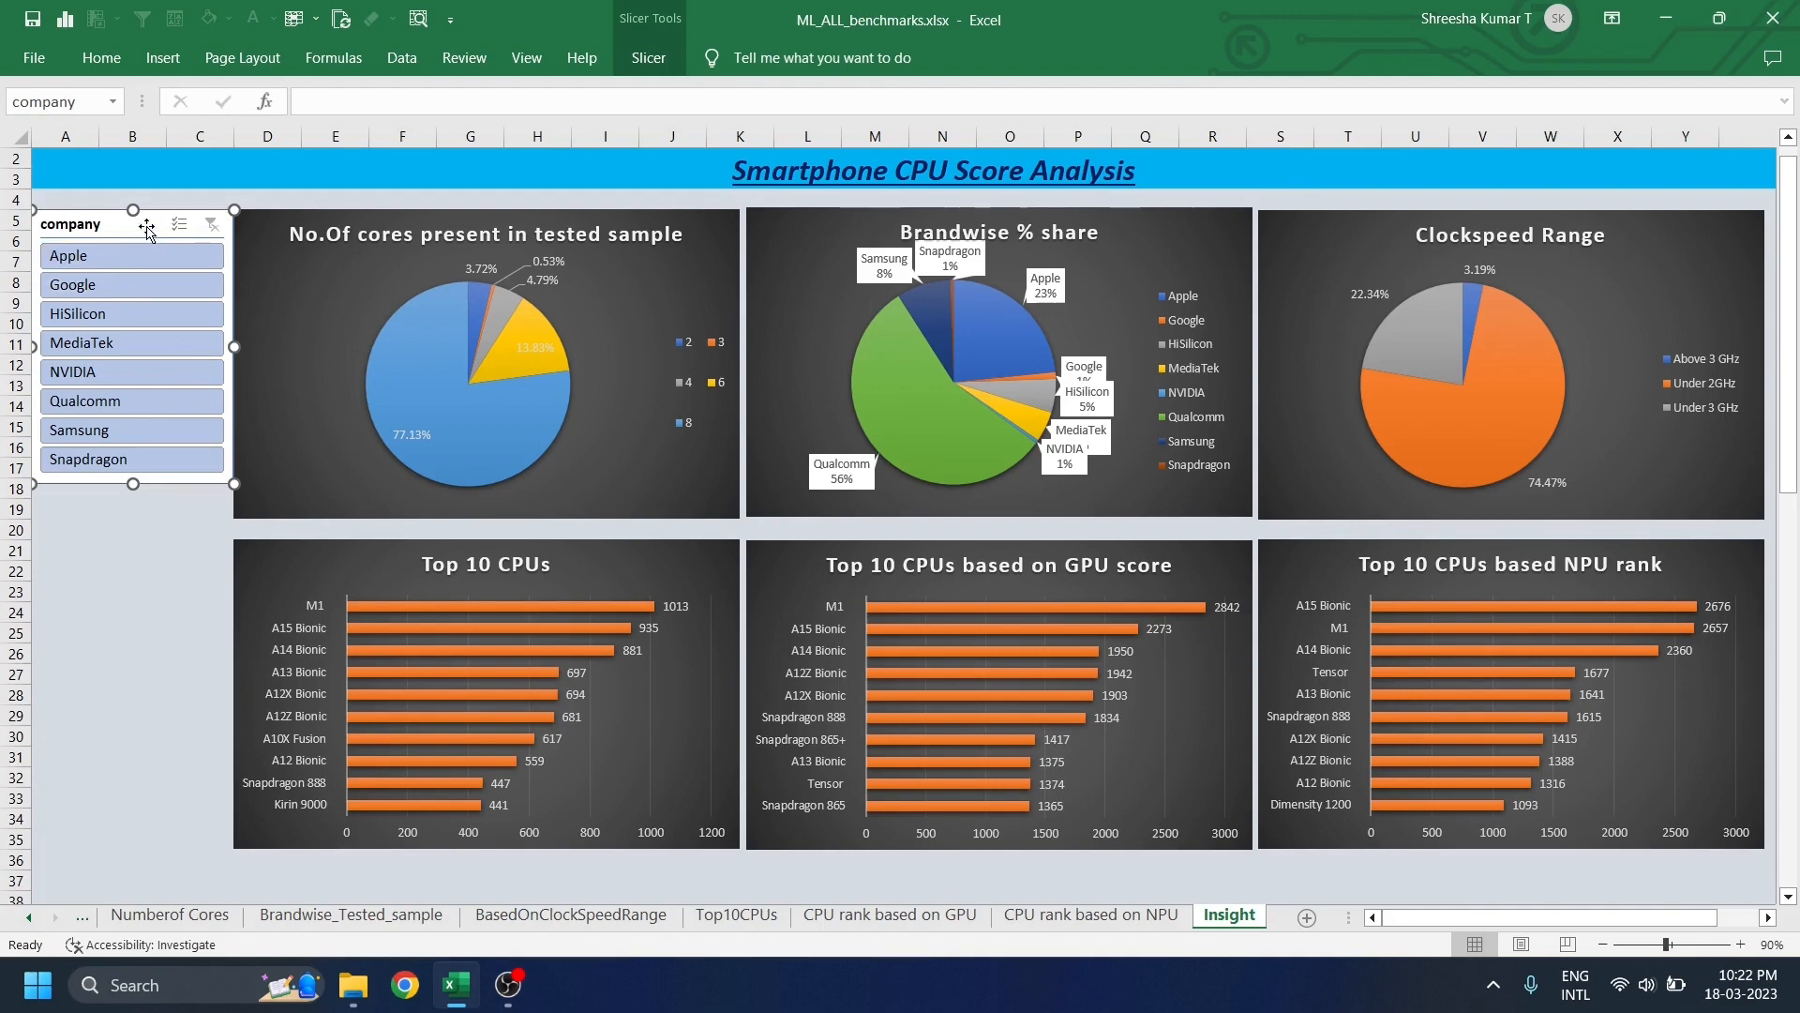
right_click(147, 230)
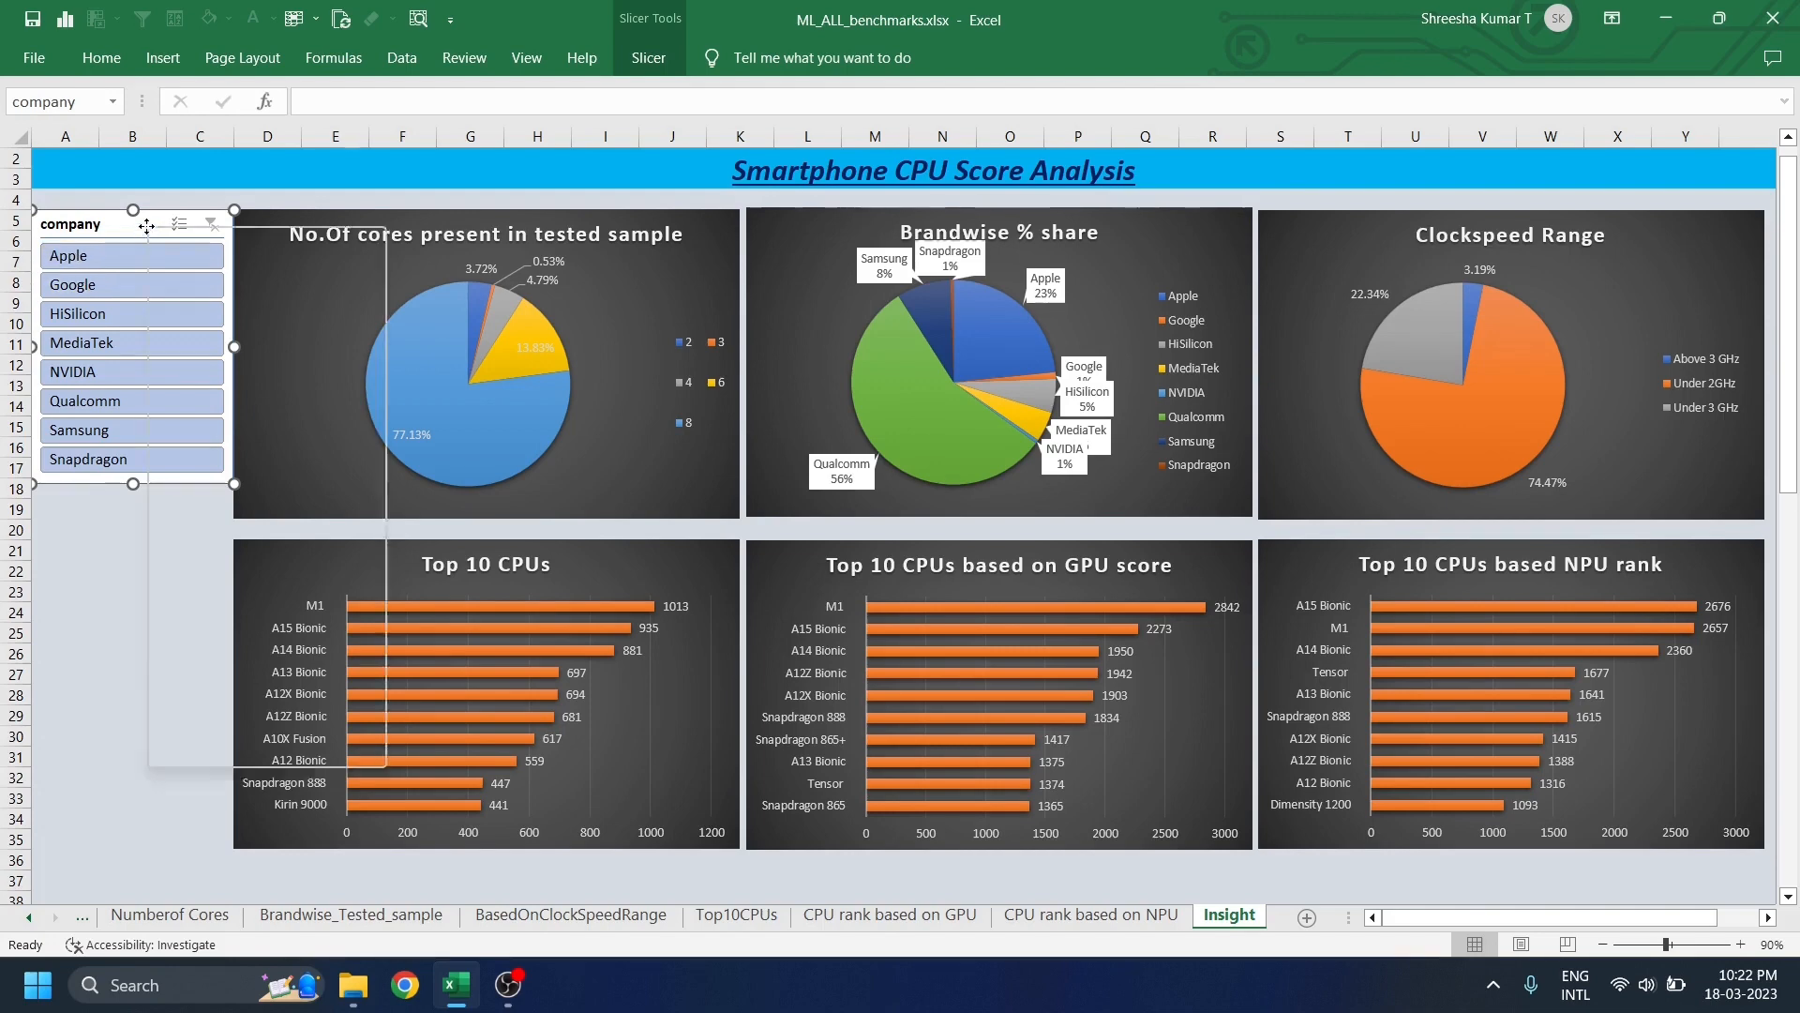
click(89, 495)
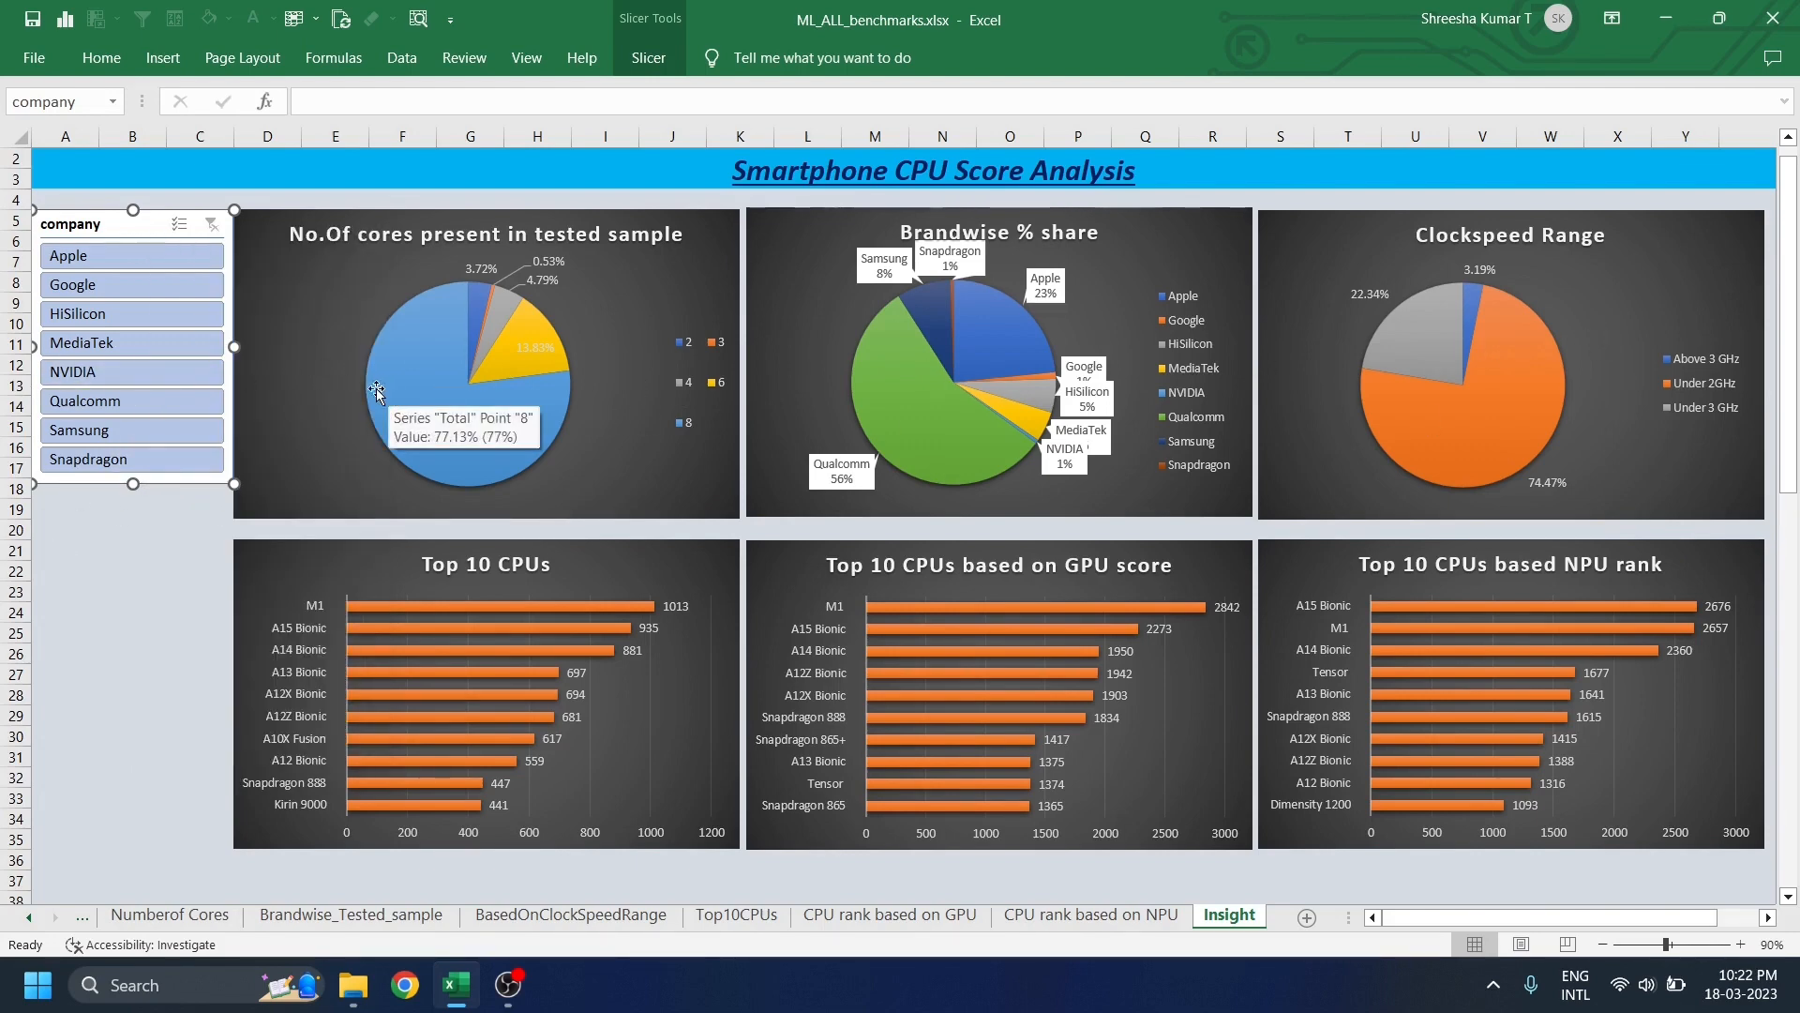
- Test the company slicer on the Clockspeed Range chart by filtering to single companies, including Apple, HiSilicon, NVIDIA and MediaTek
click(126, 281)
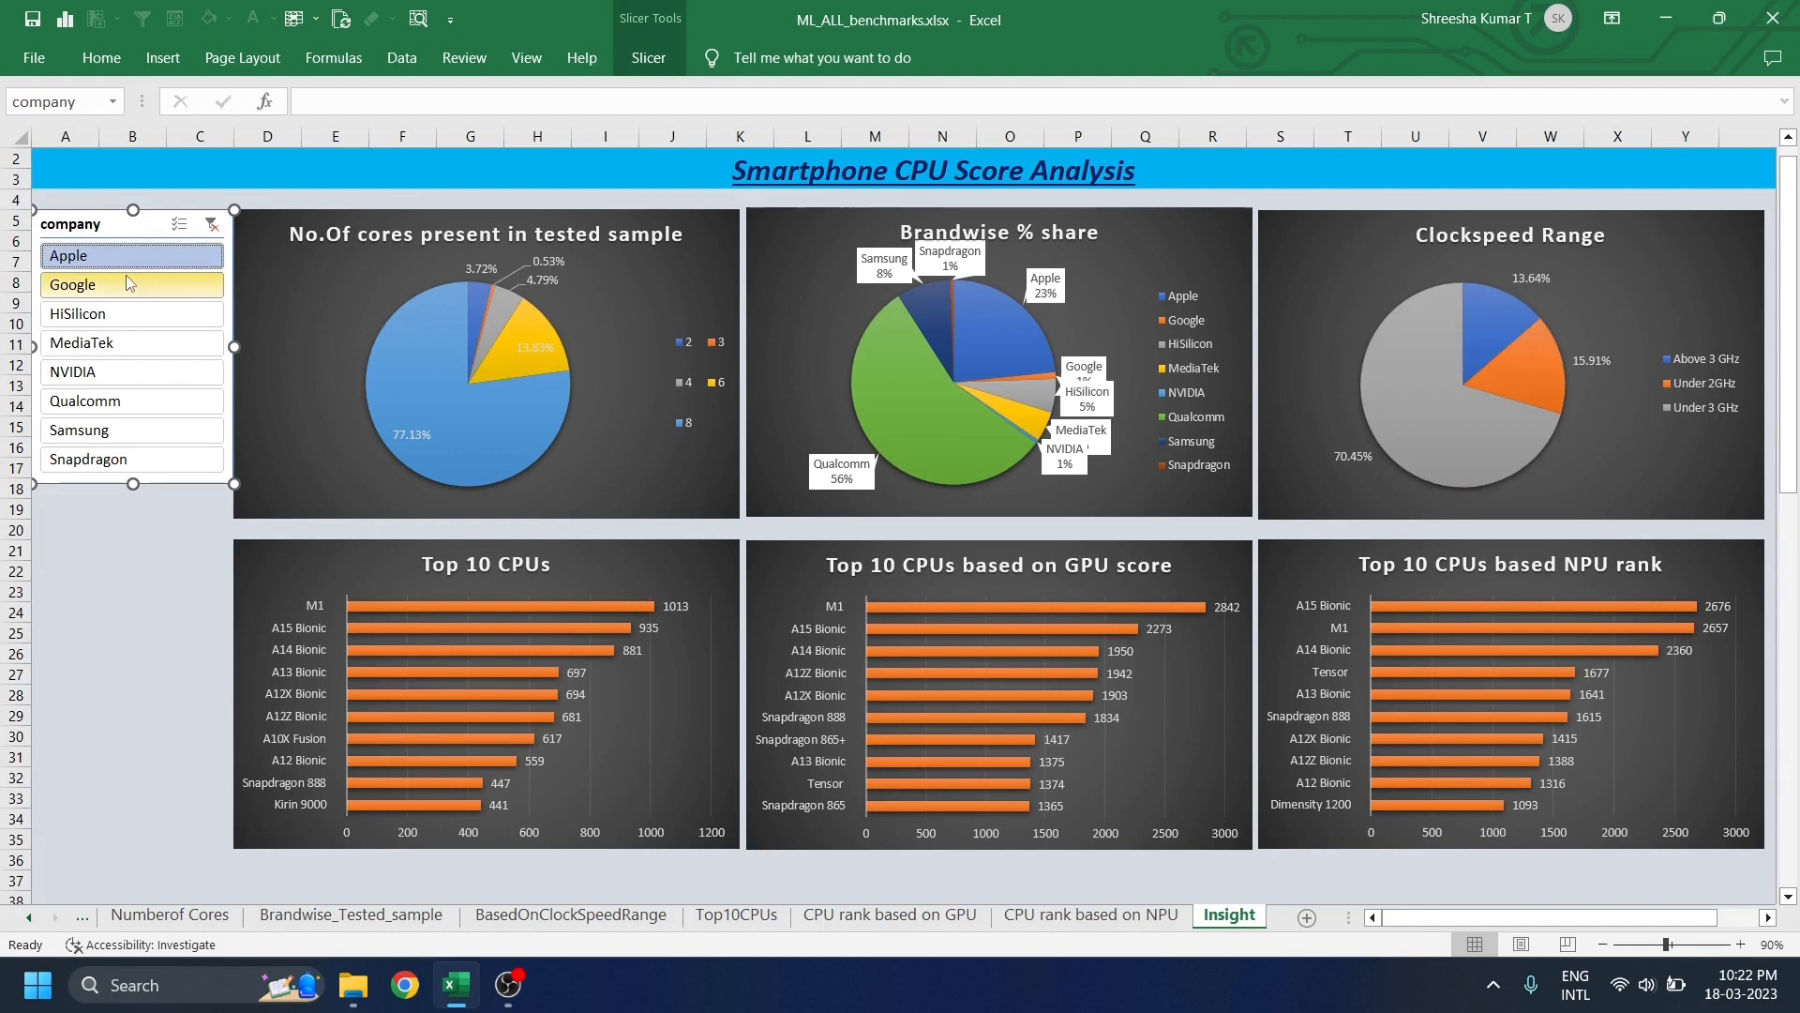
click(122, 344)
click(122, 314)
click(122, 372)
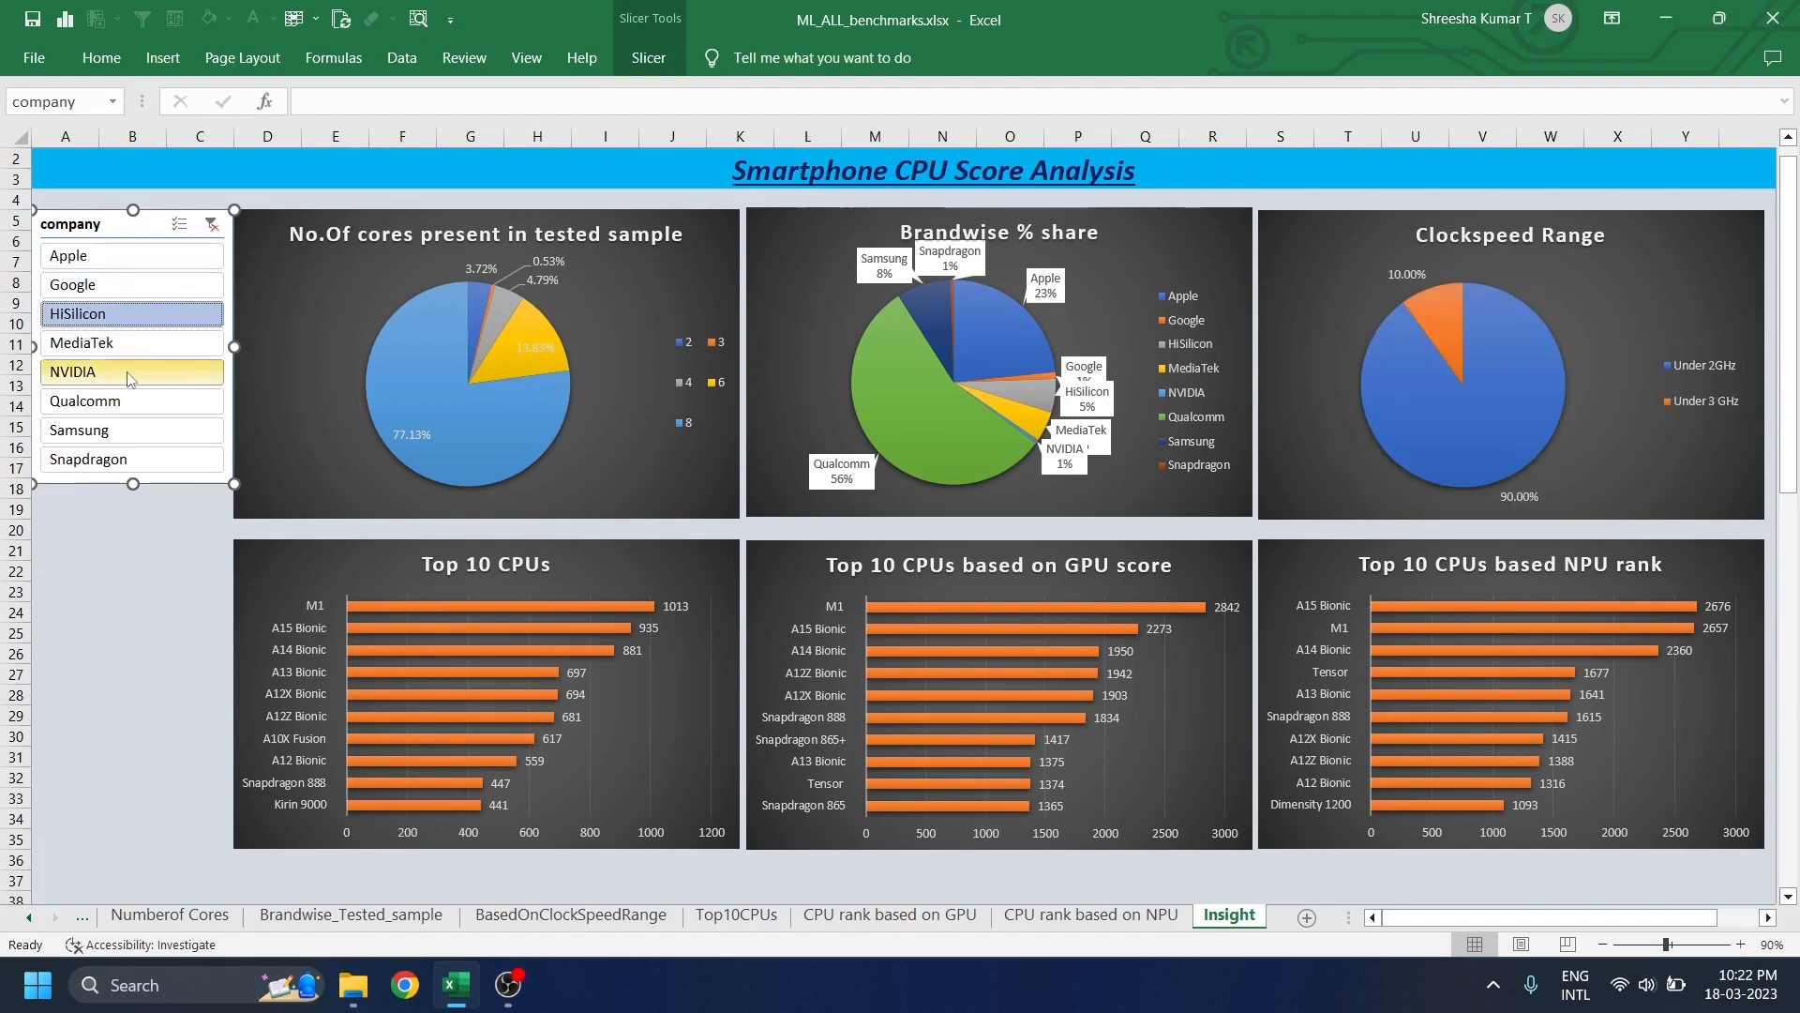
click(116, 402)
click(121, 372)
click(121, 343)
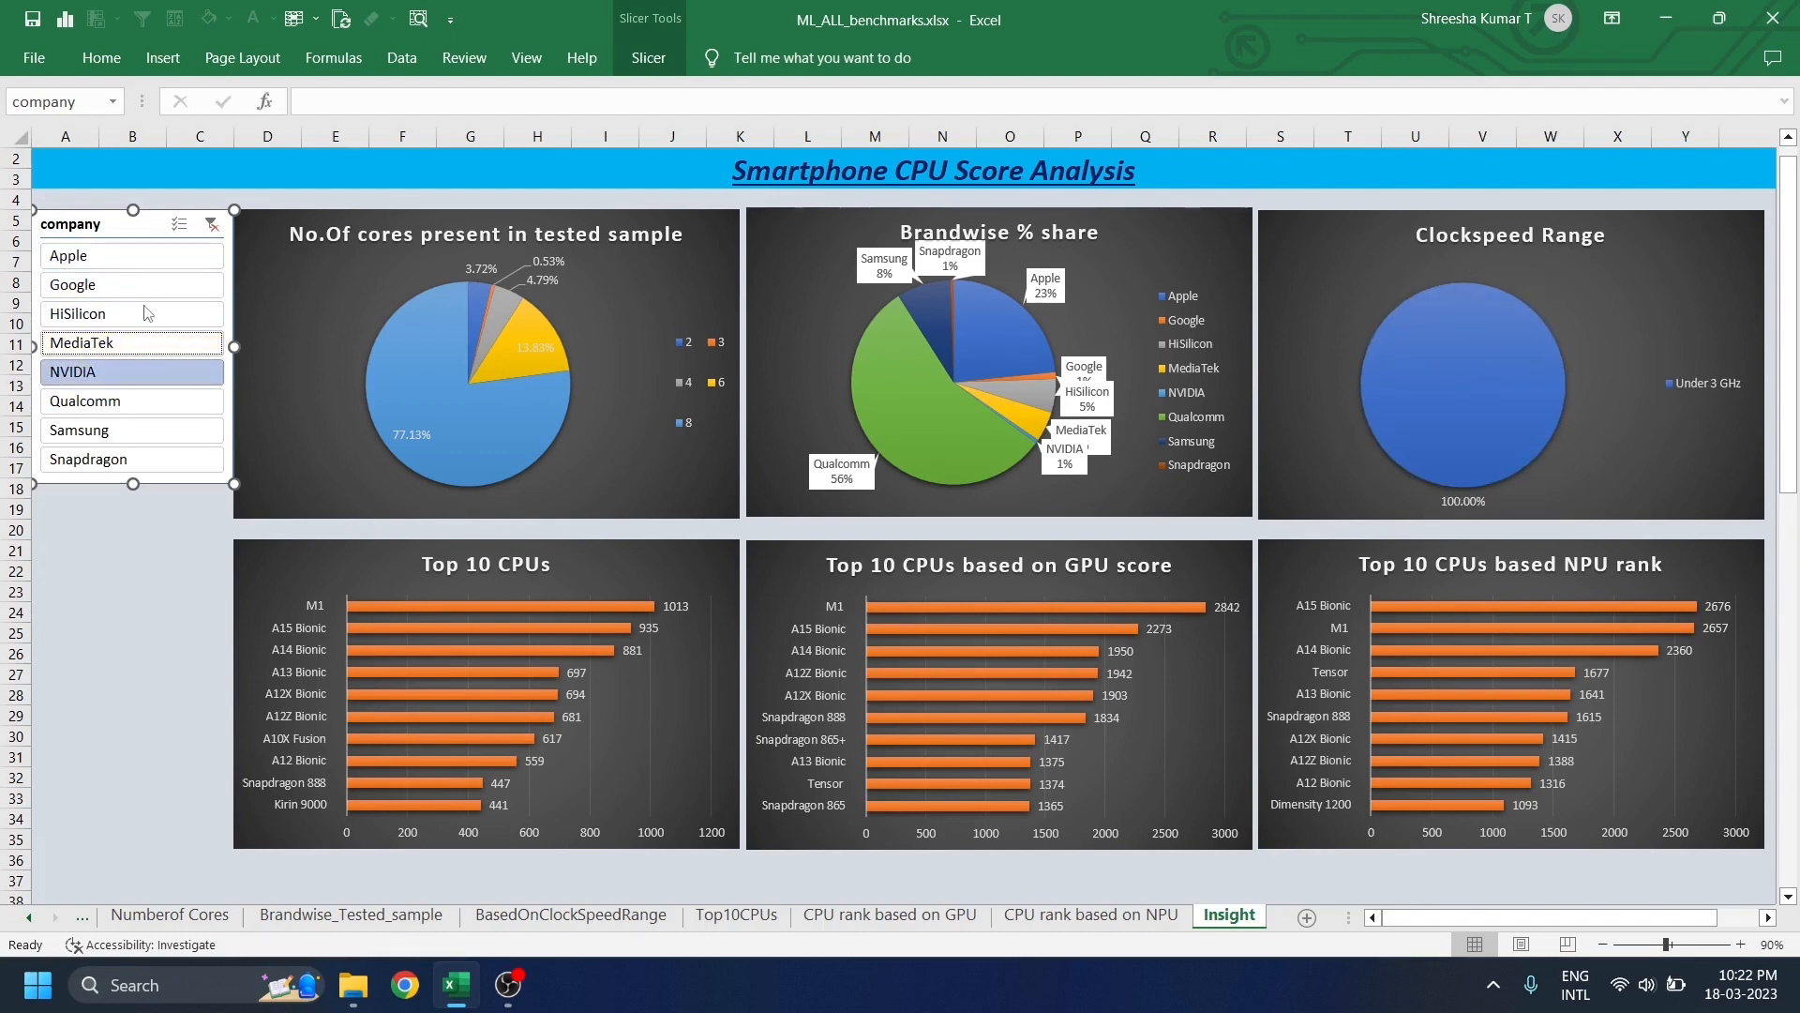
- Test multi-selection in the company slicer with Google, HiSilicon, MediaTek and Qualcomm, and clear the filter
click(179, 223)
click(126, 284)
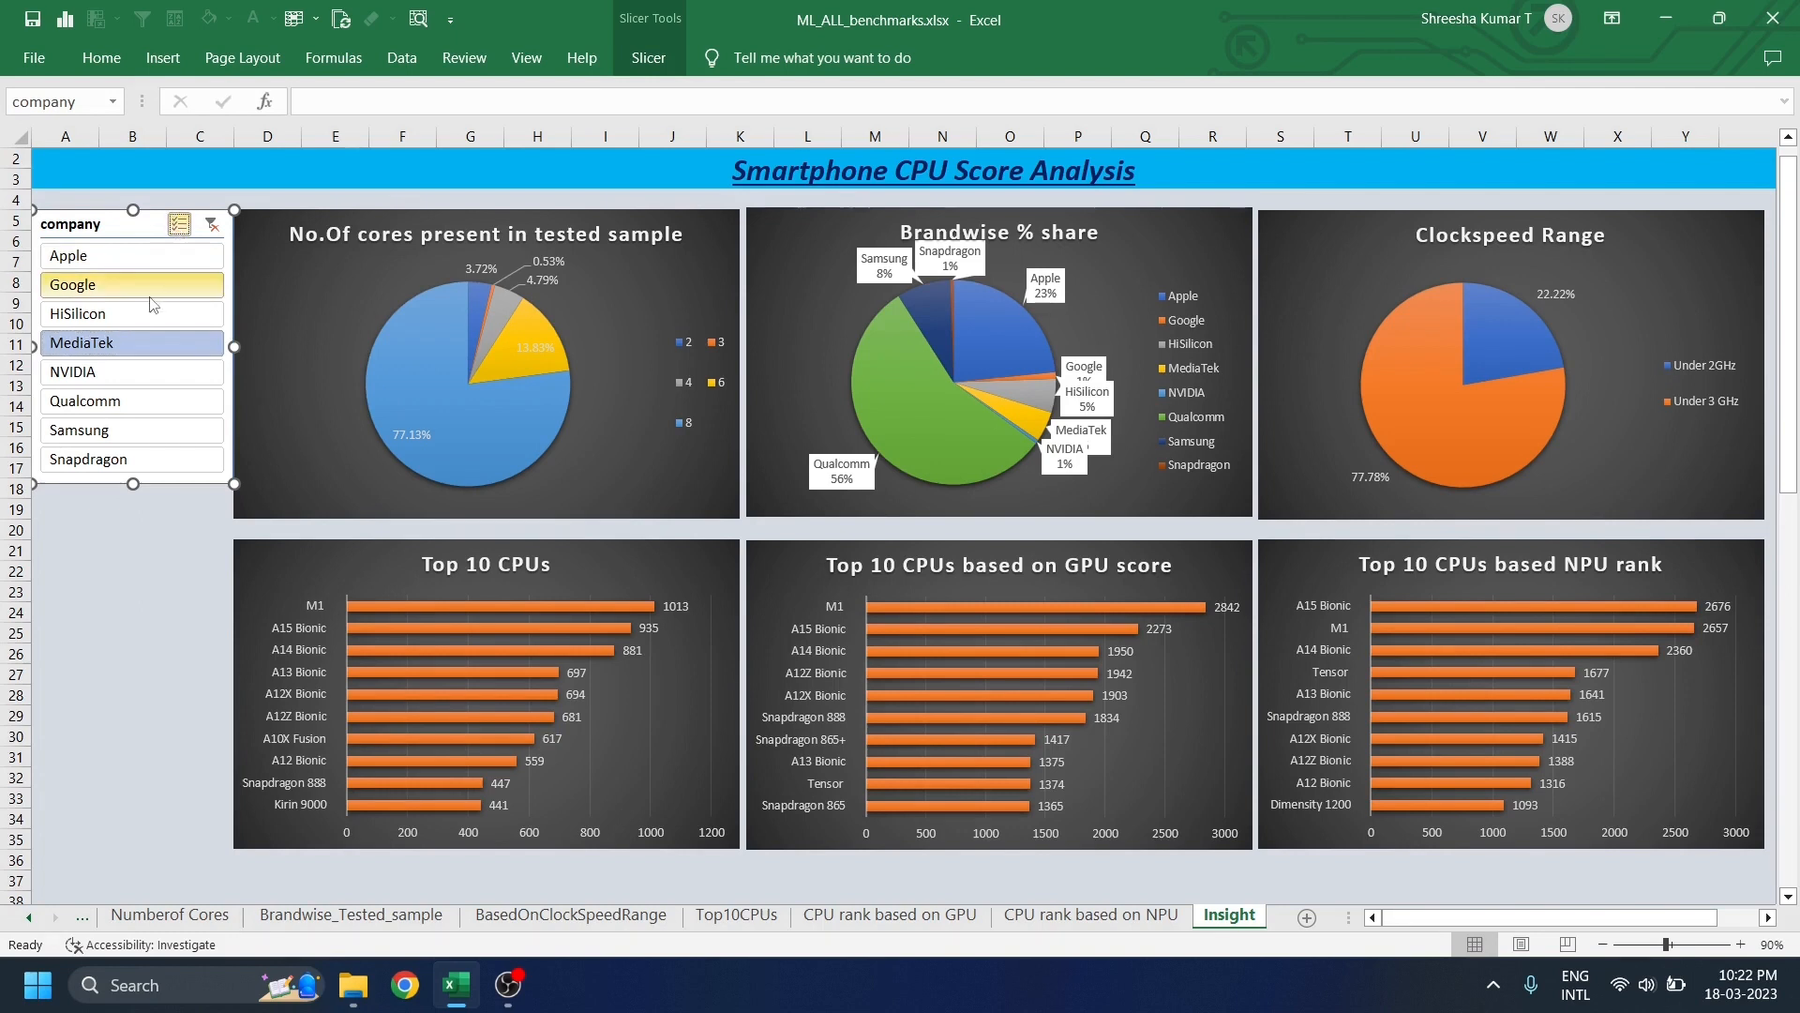
click(148, 316)
click(132, 402)
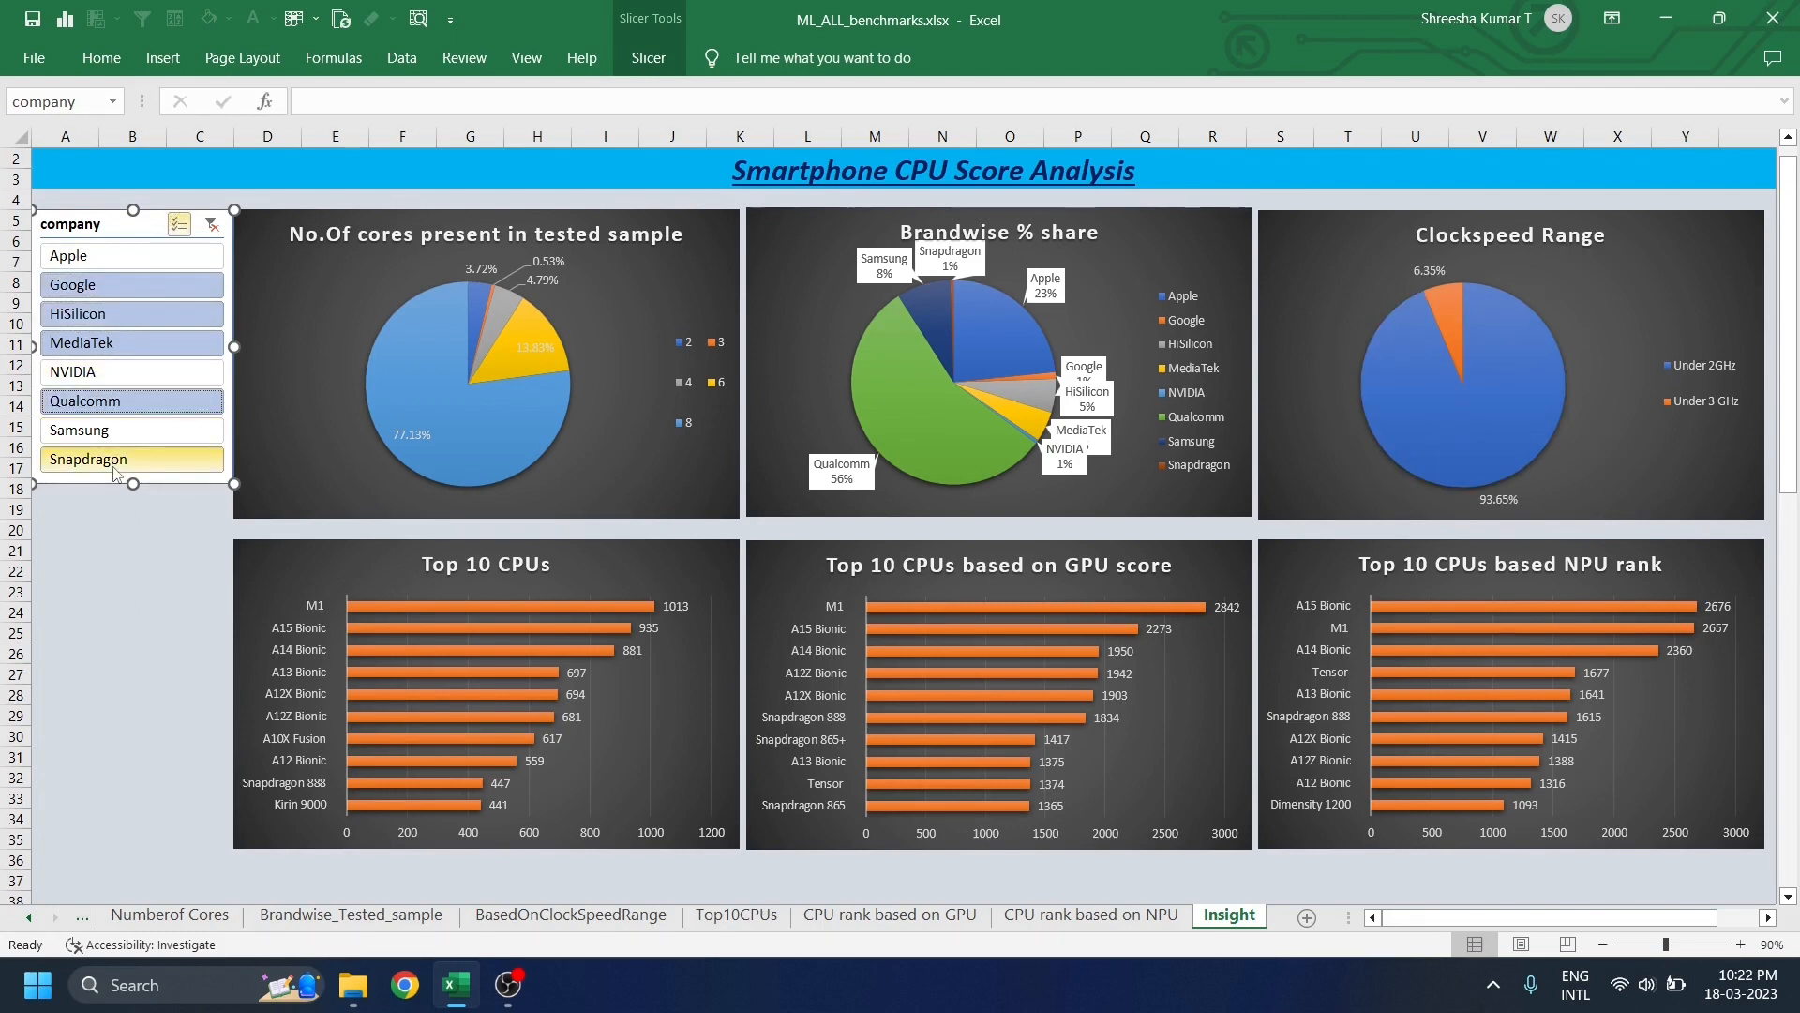
click(212, 224)
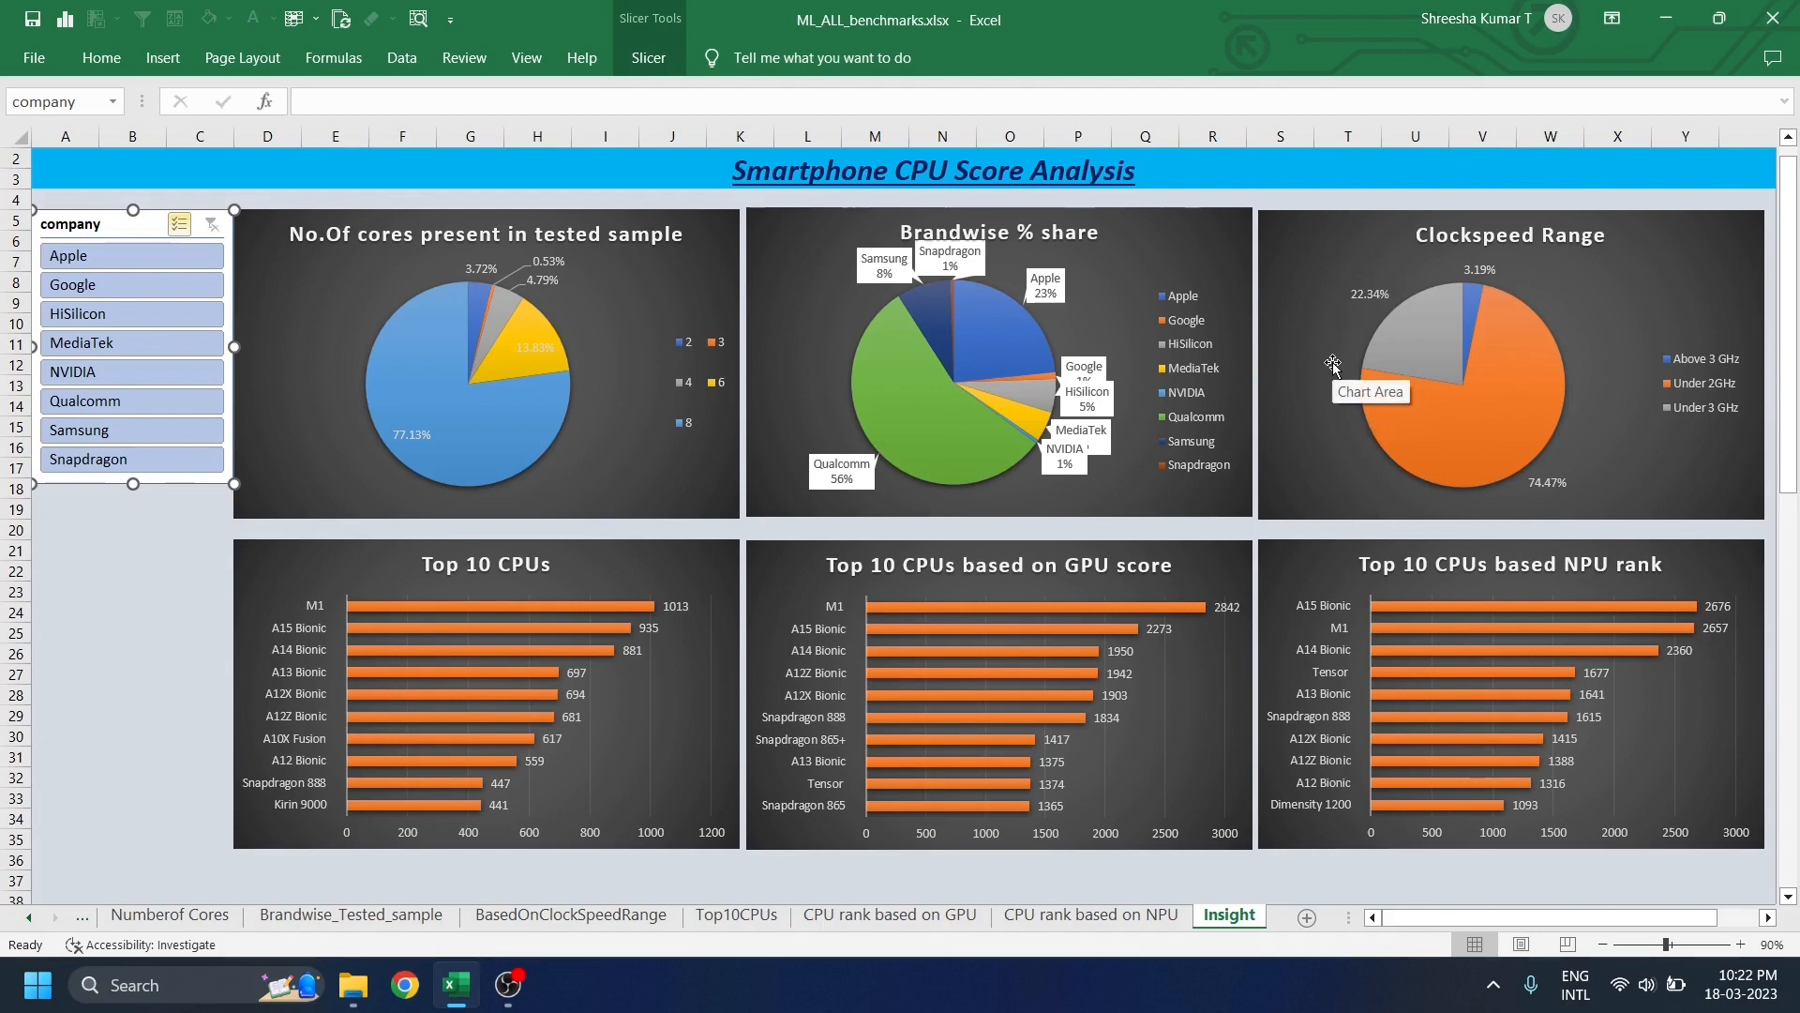
- Connect the company slicer to PivotTable1 on the Numberof Cores sheet as well
right_click(126, 226)
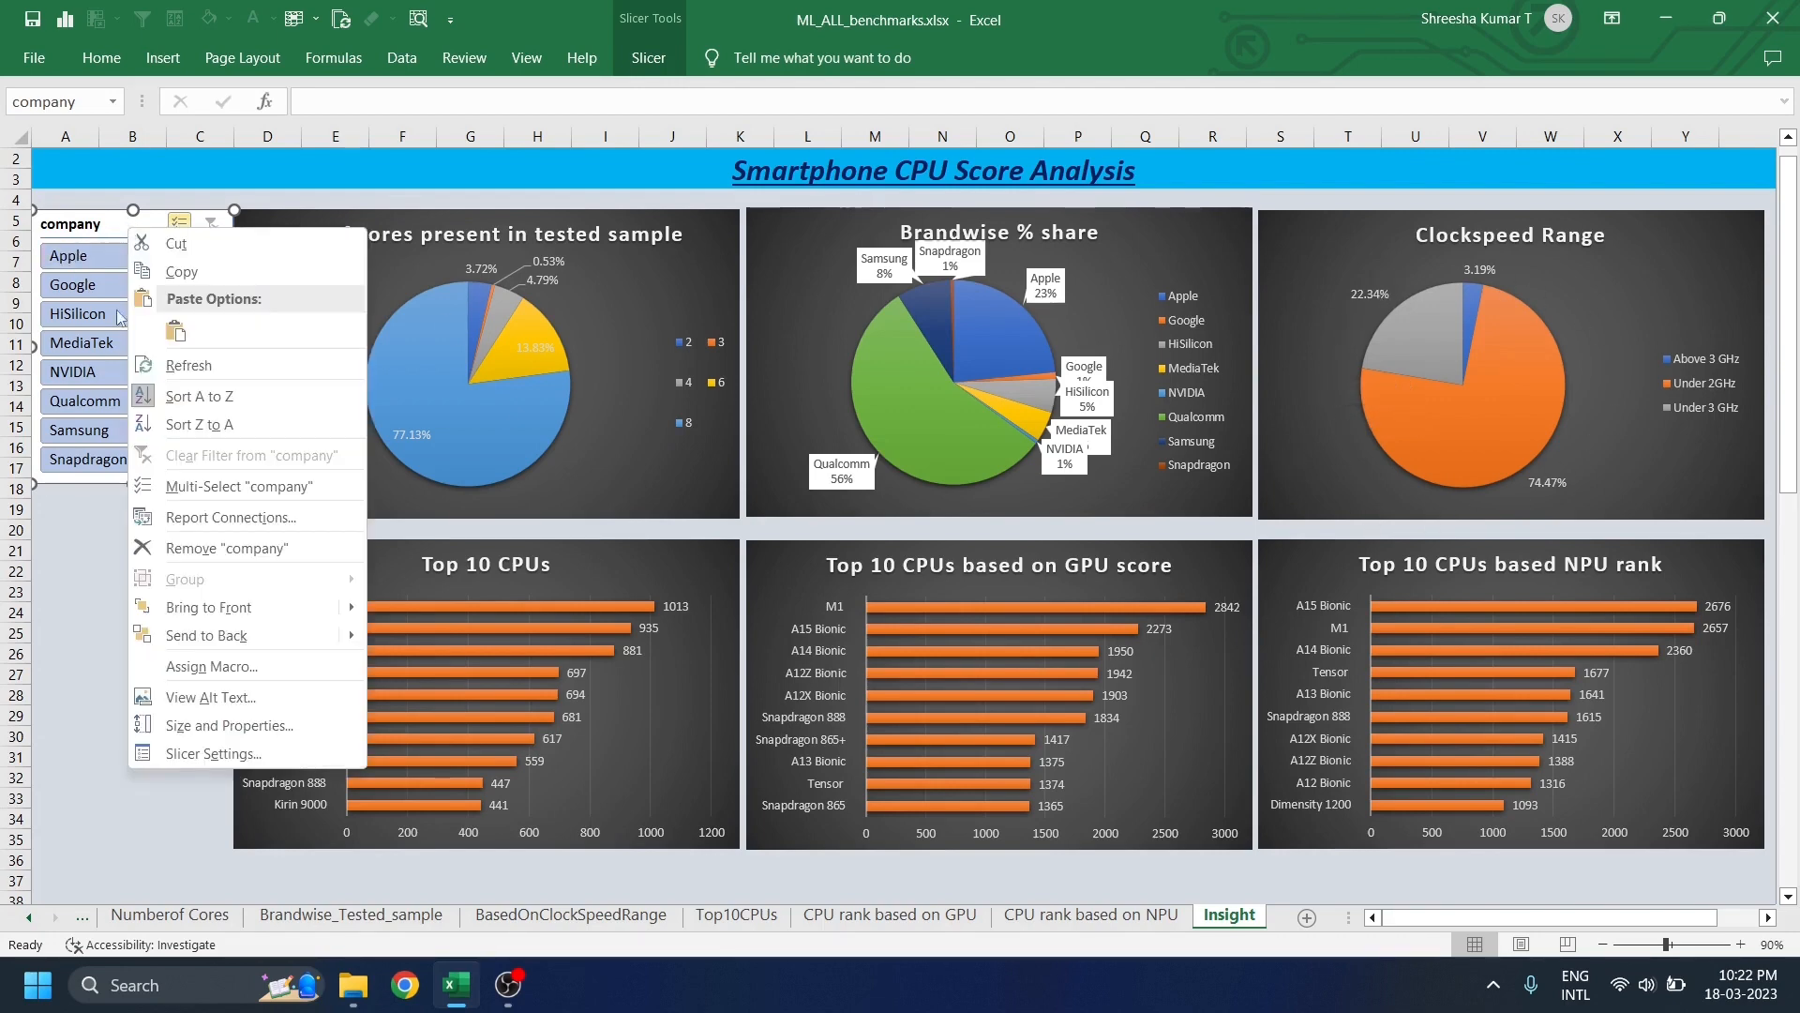
click(276, 518)
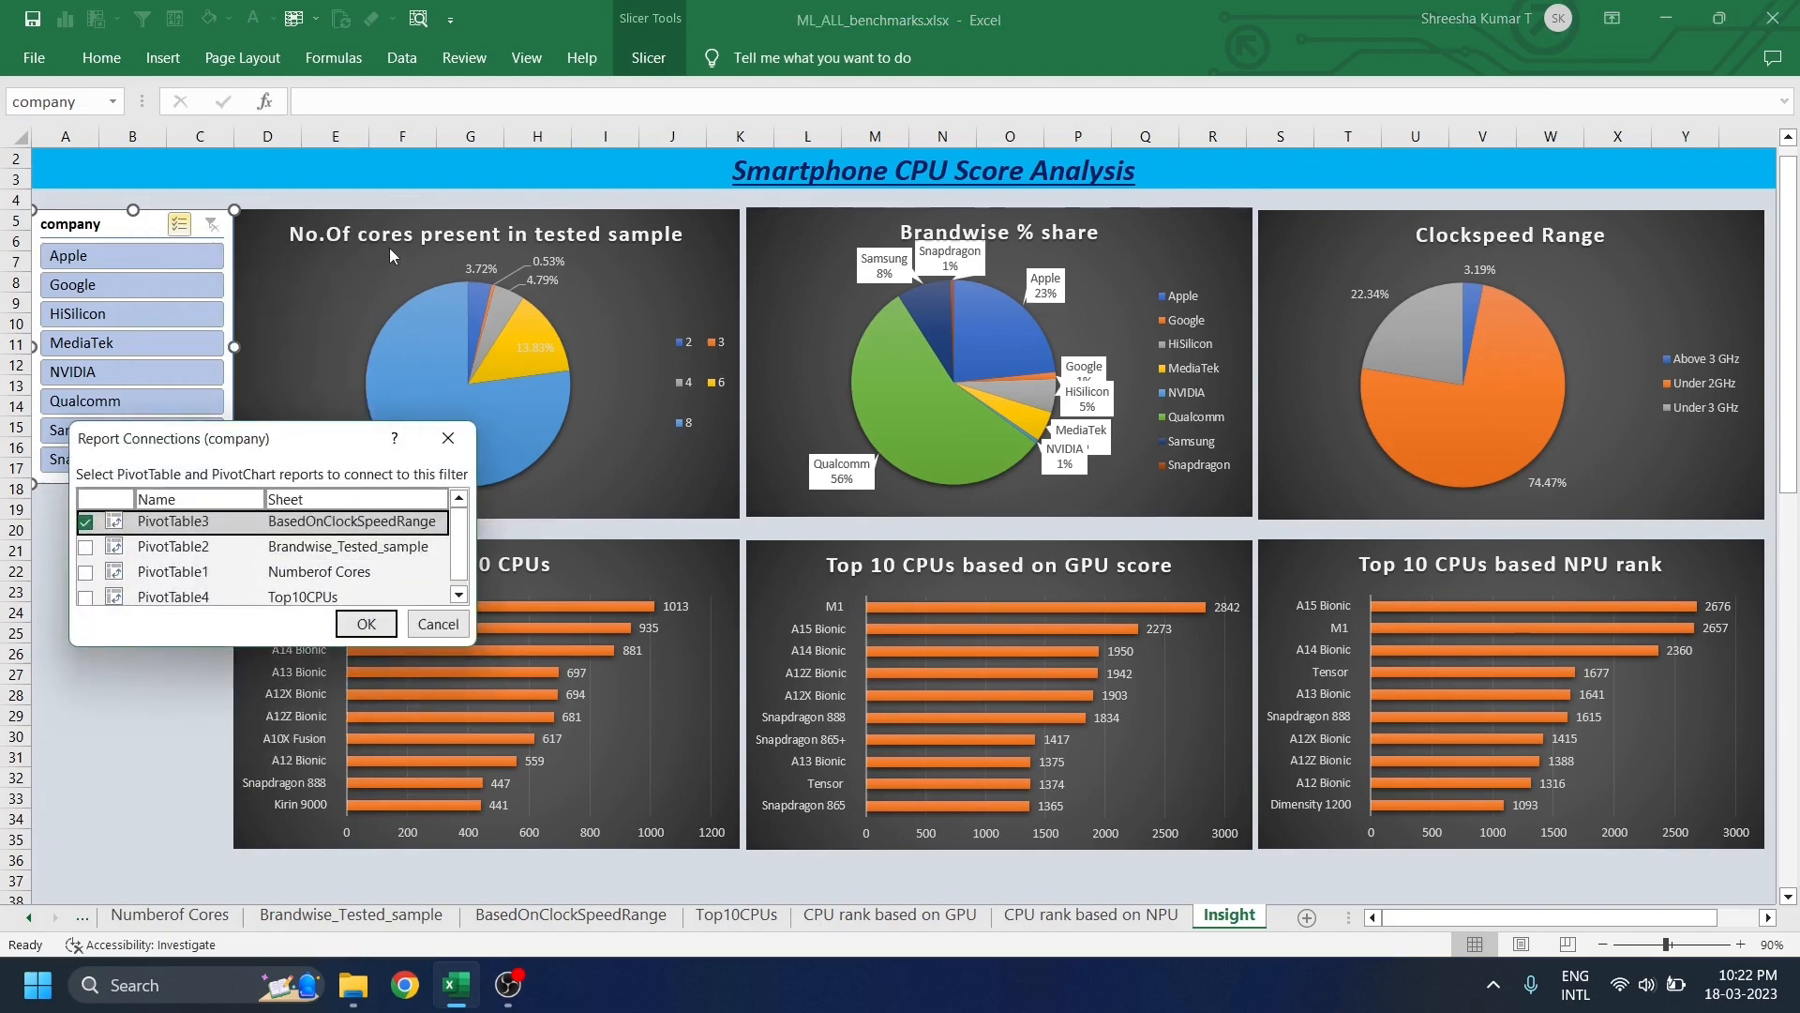
scroll(310, 579, down, 1)
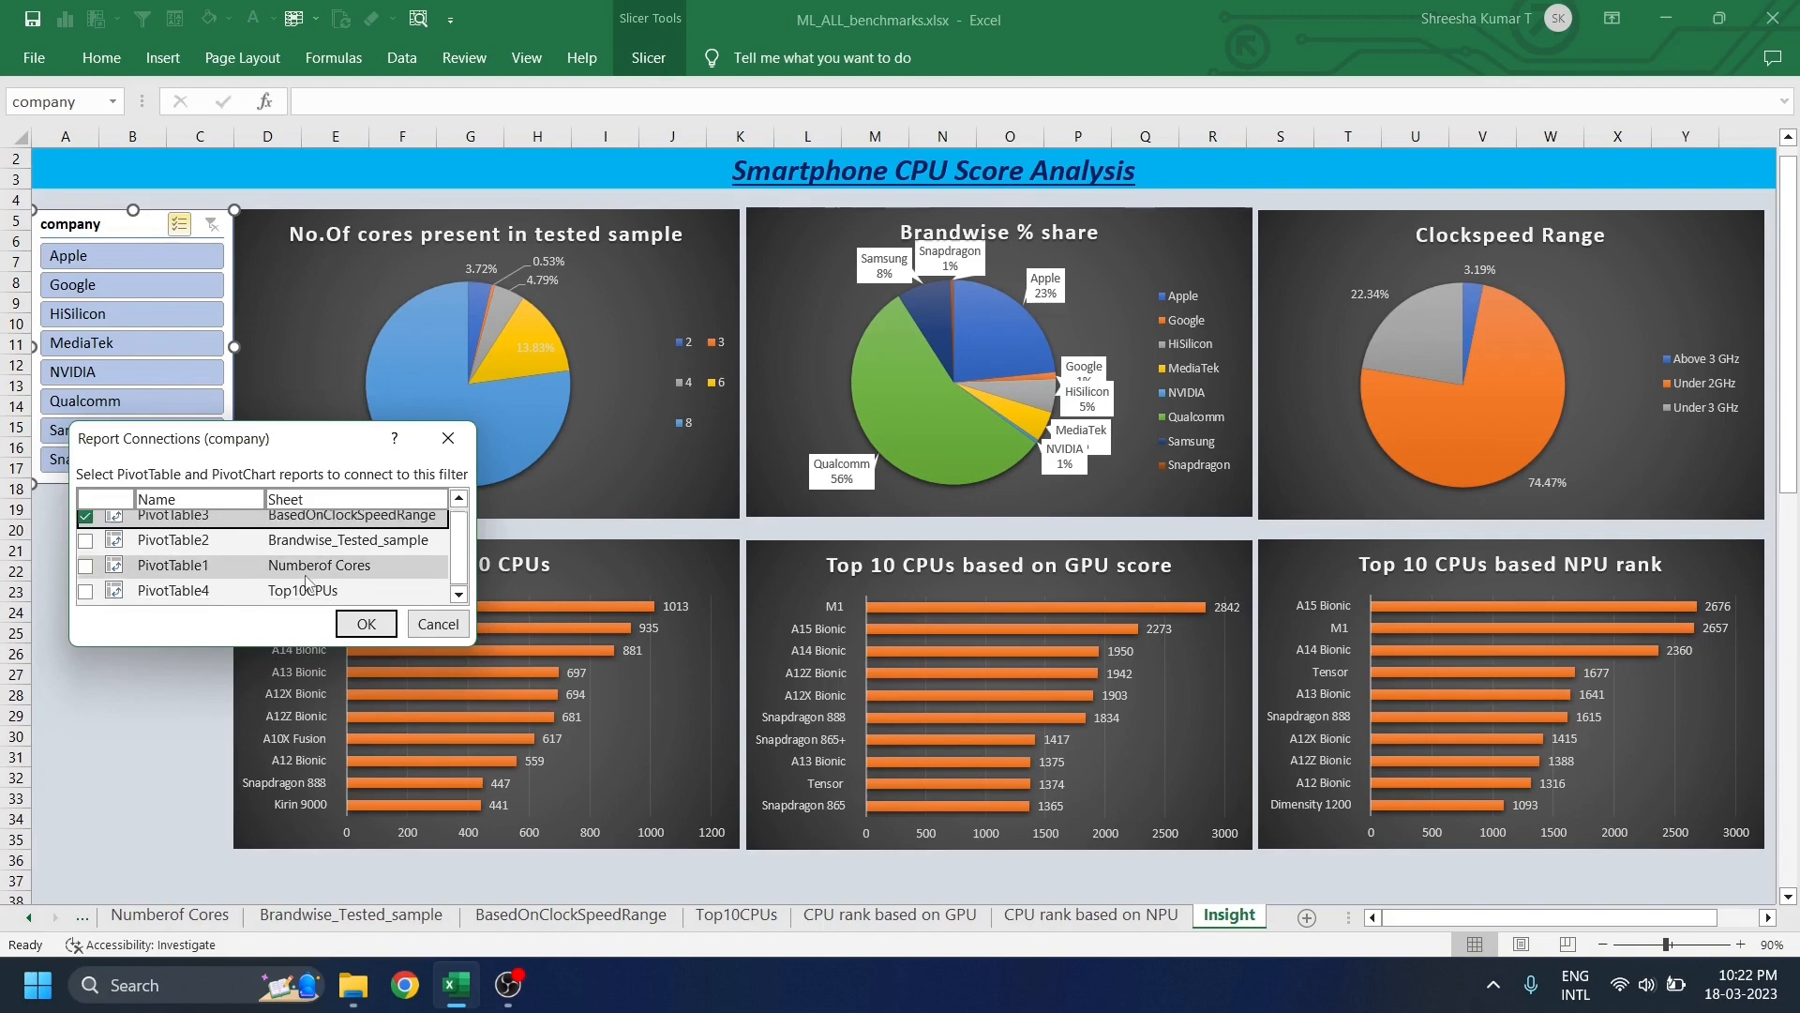
click(90, 570)
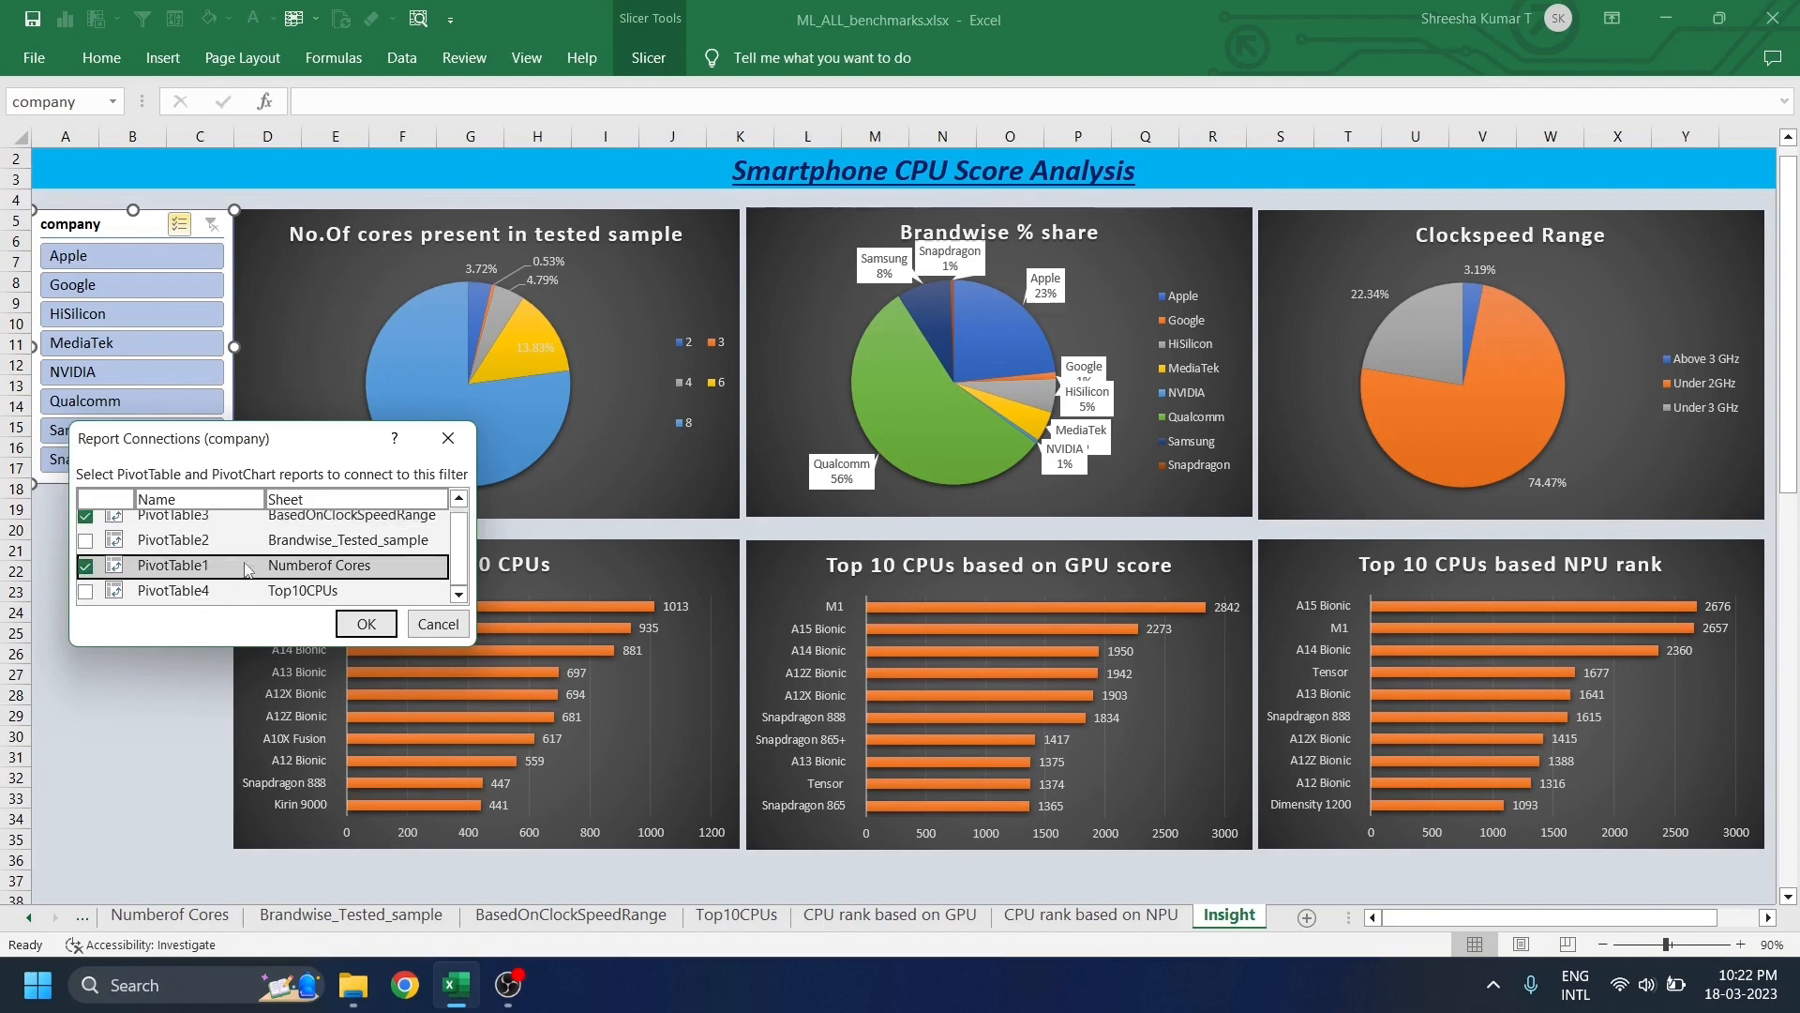
scroll(277, 564, up, 1)
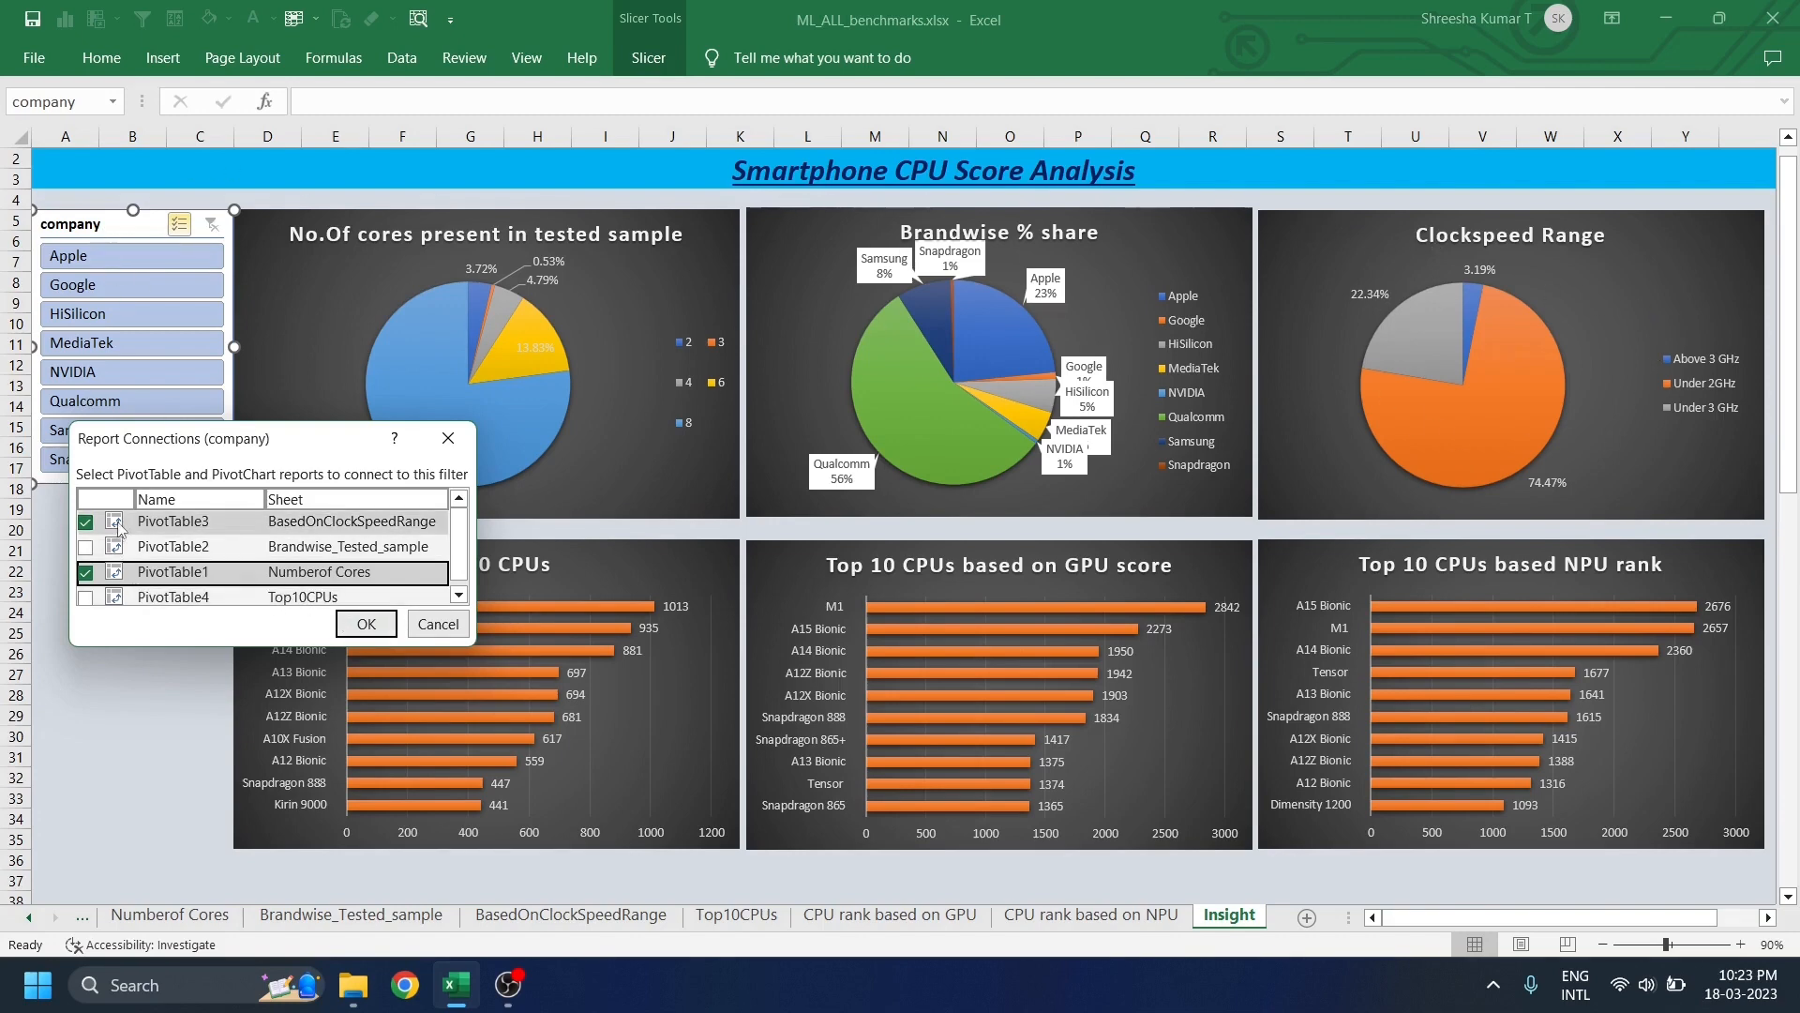
click(366, 623)
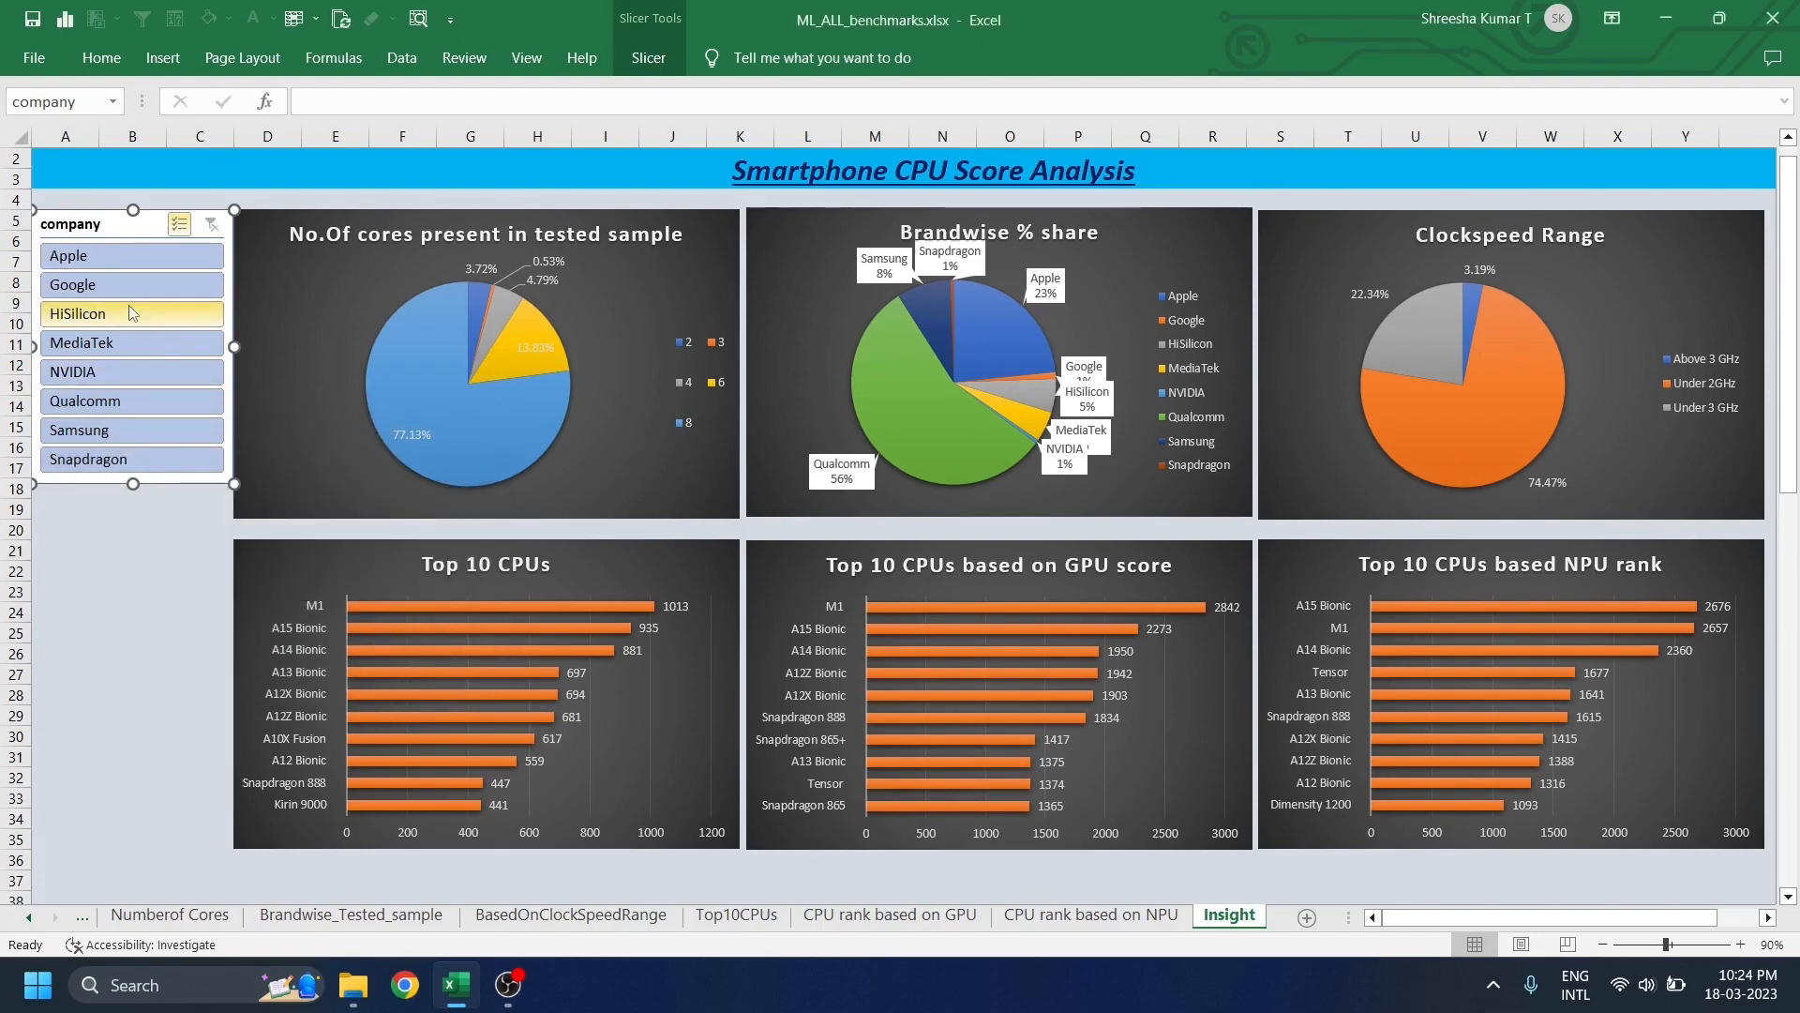
- Filter the slicer to Apple only and examine the core-count and clock speed pie charts
click(132, 261)
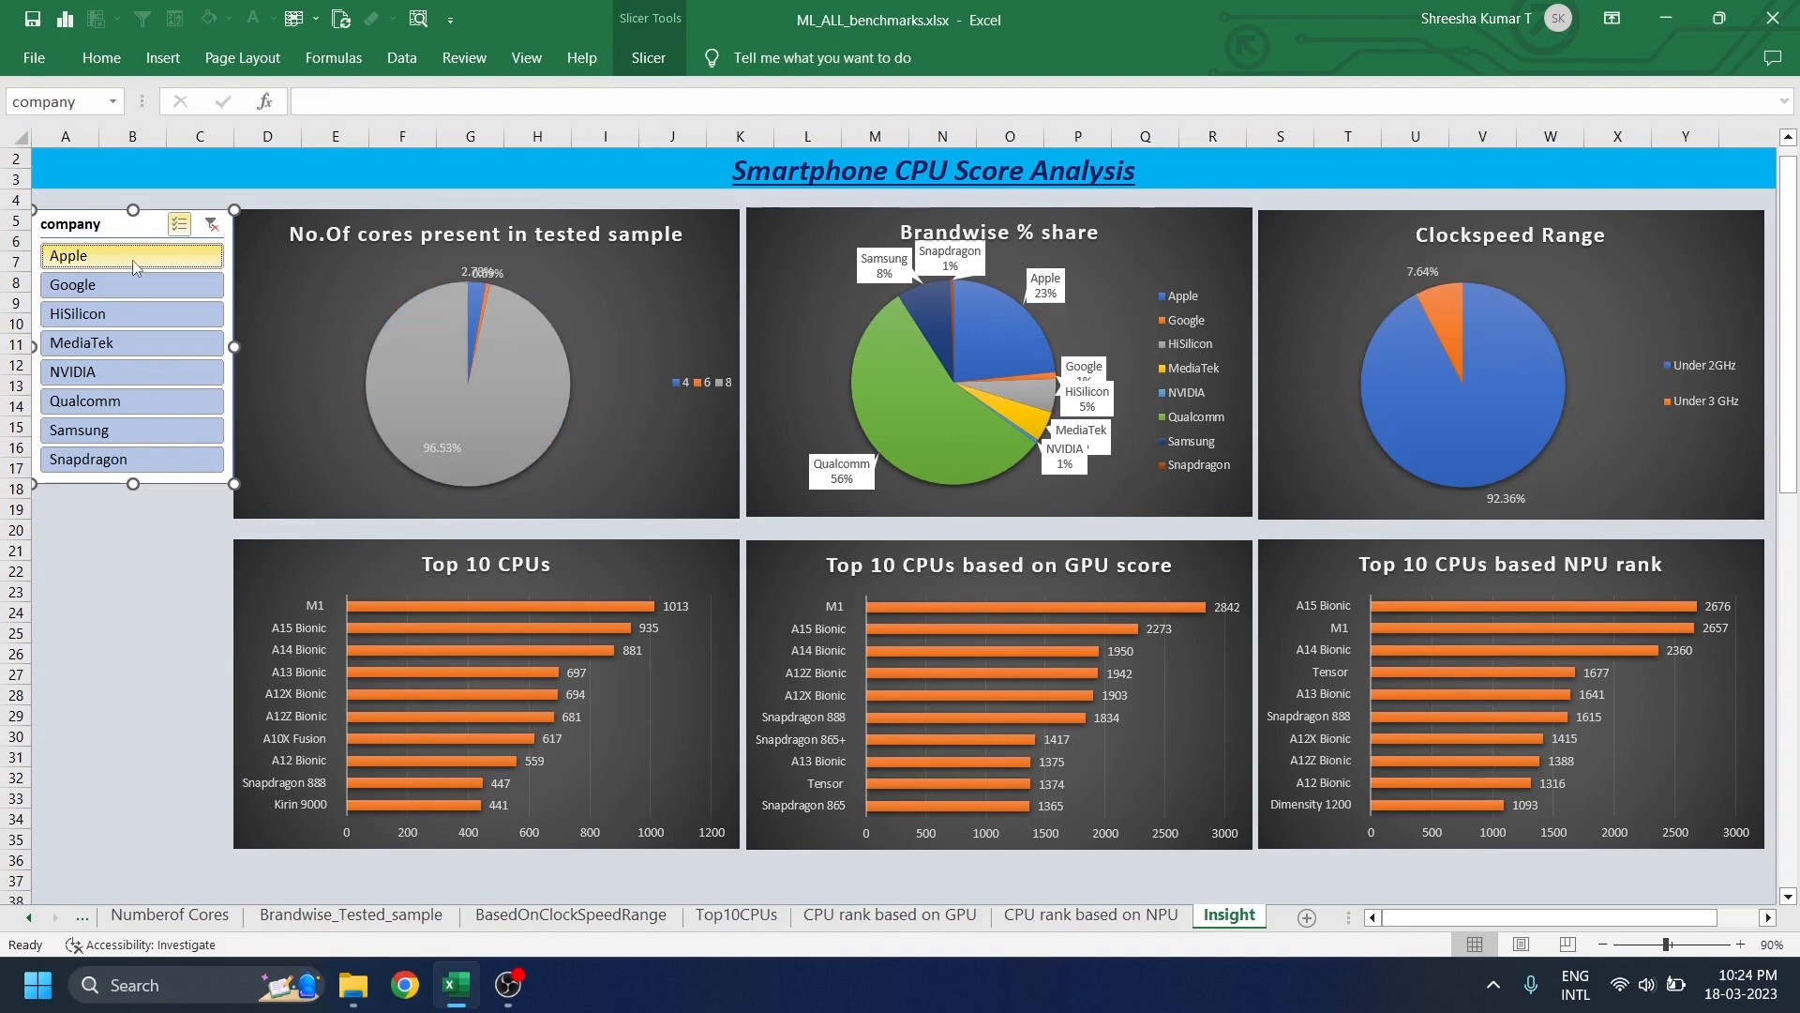
click(132, 261)
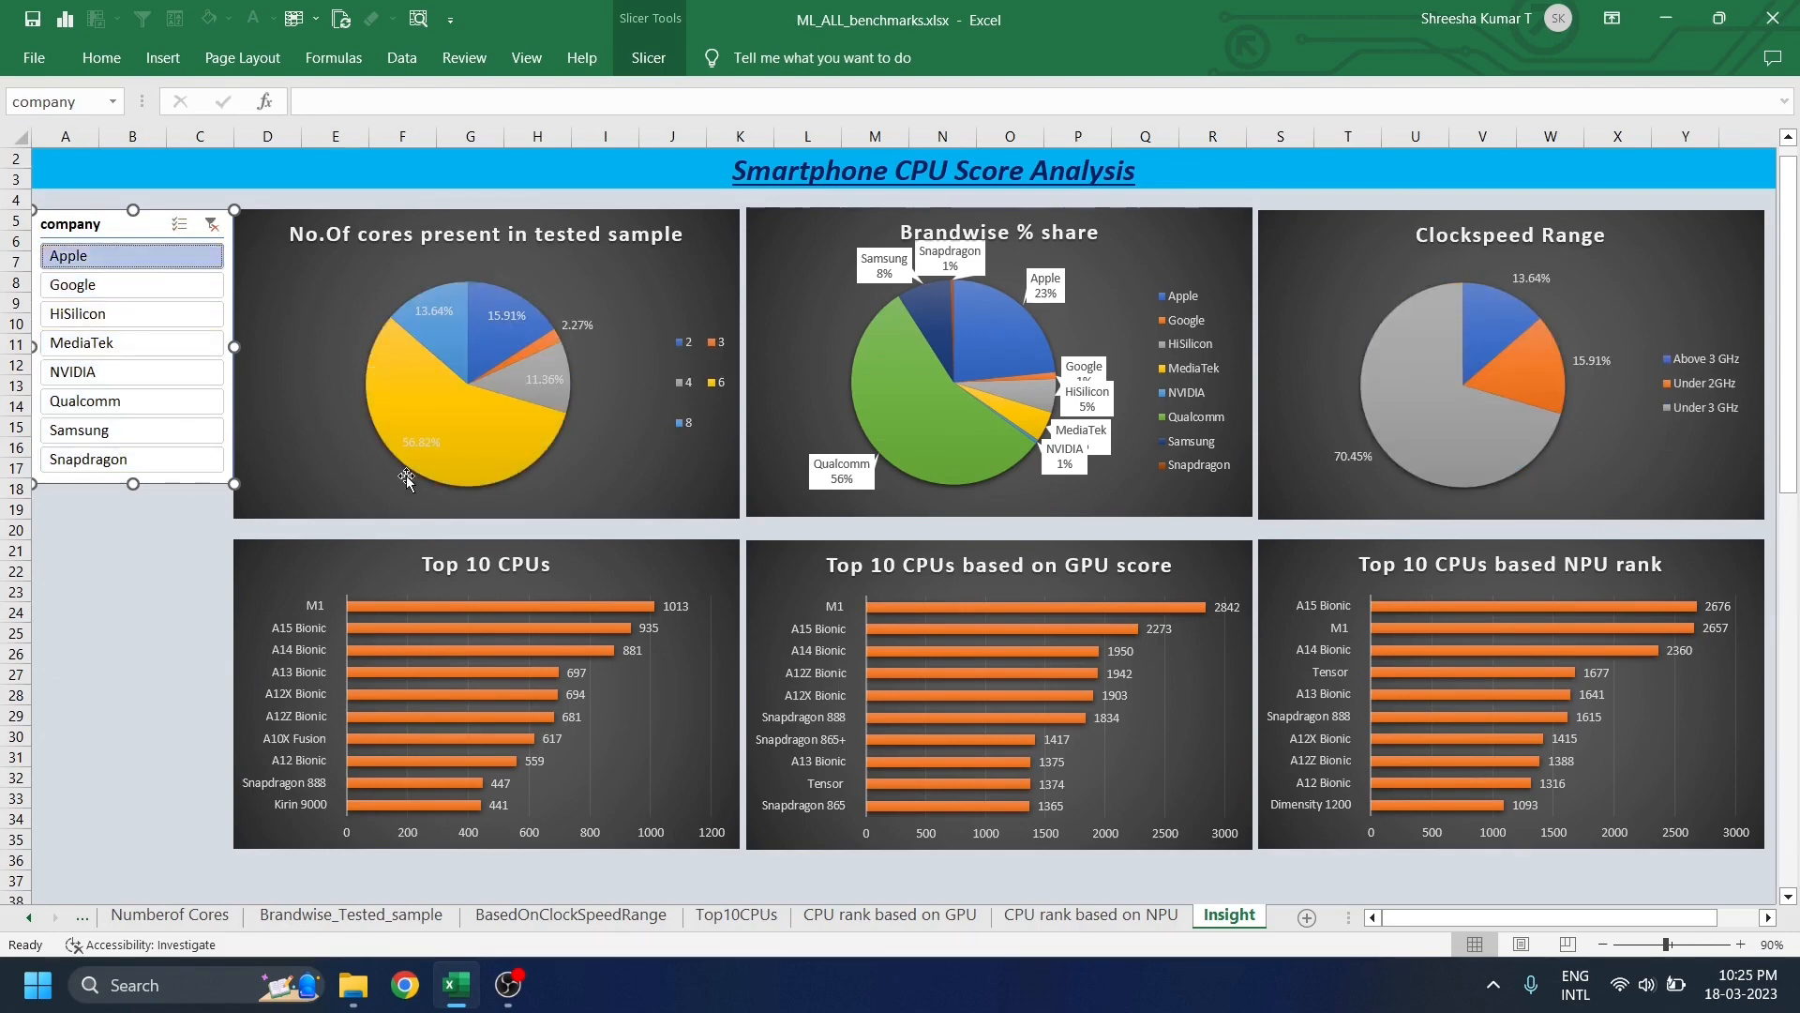
mouse_move(437, 326)
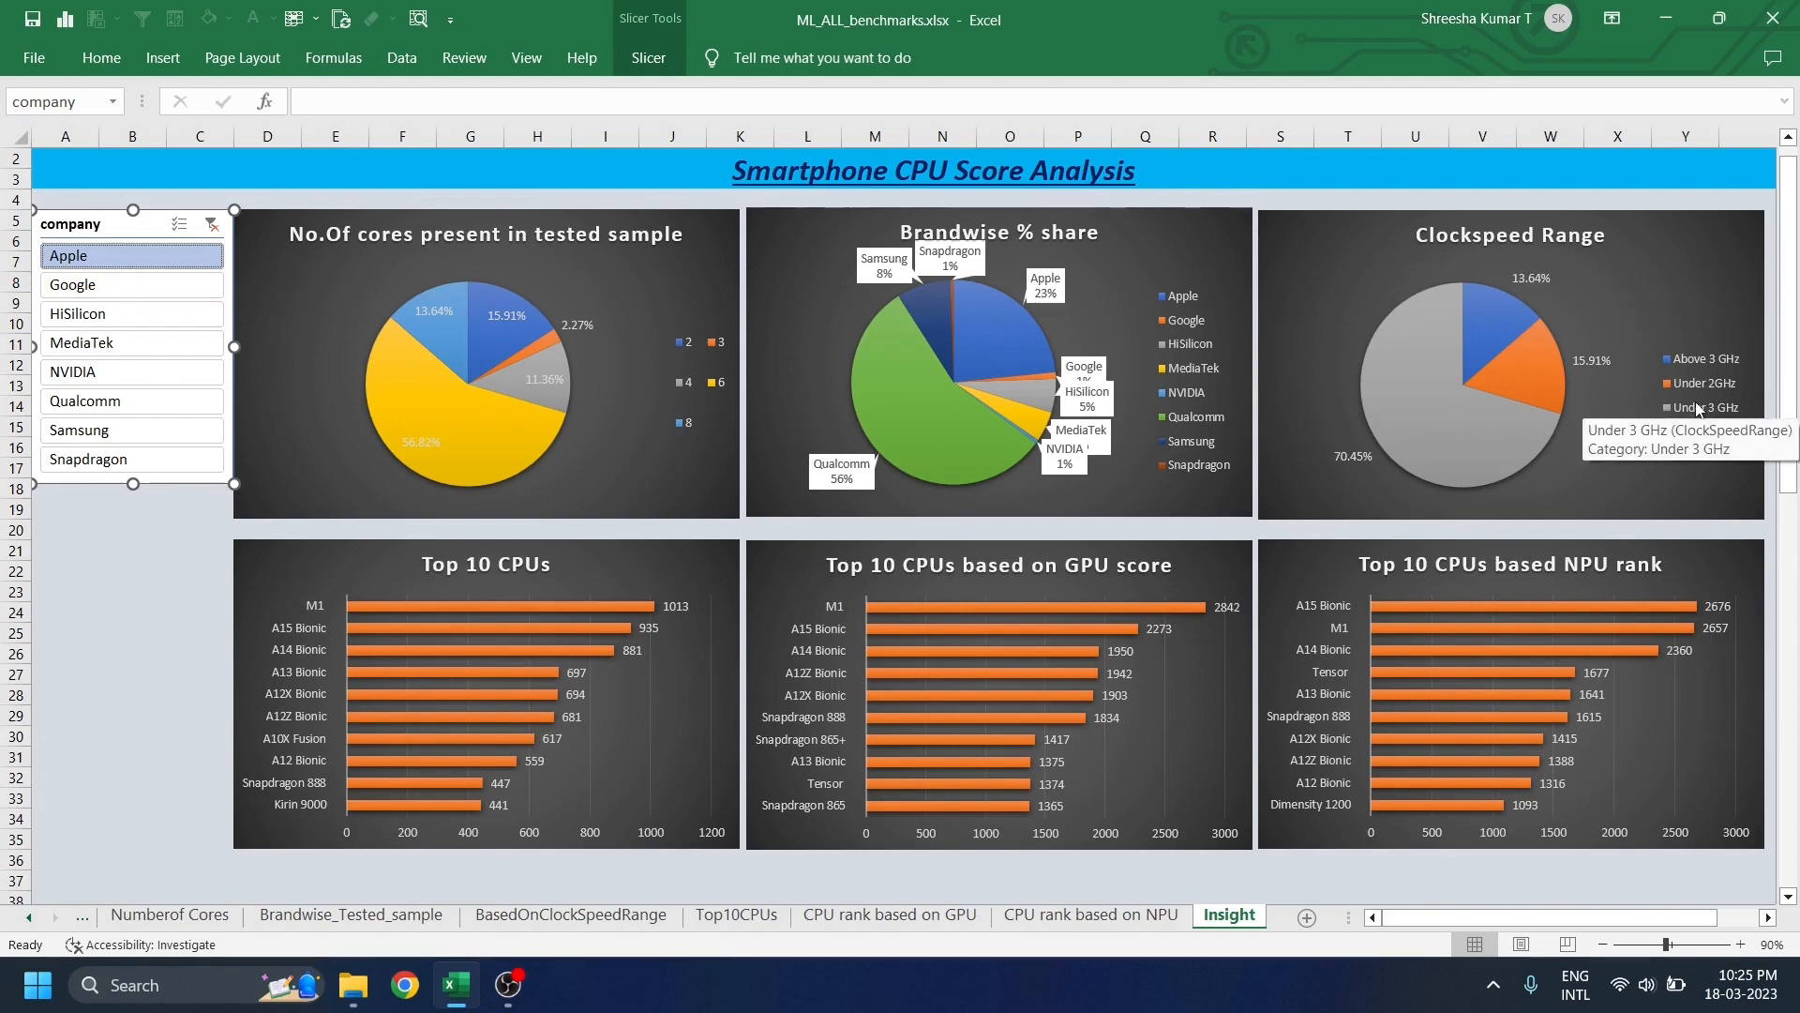
mouse_move(1422, 454)
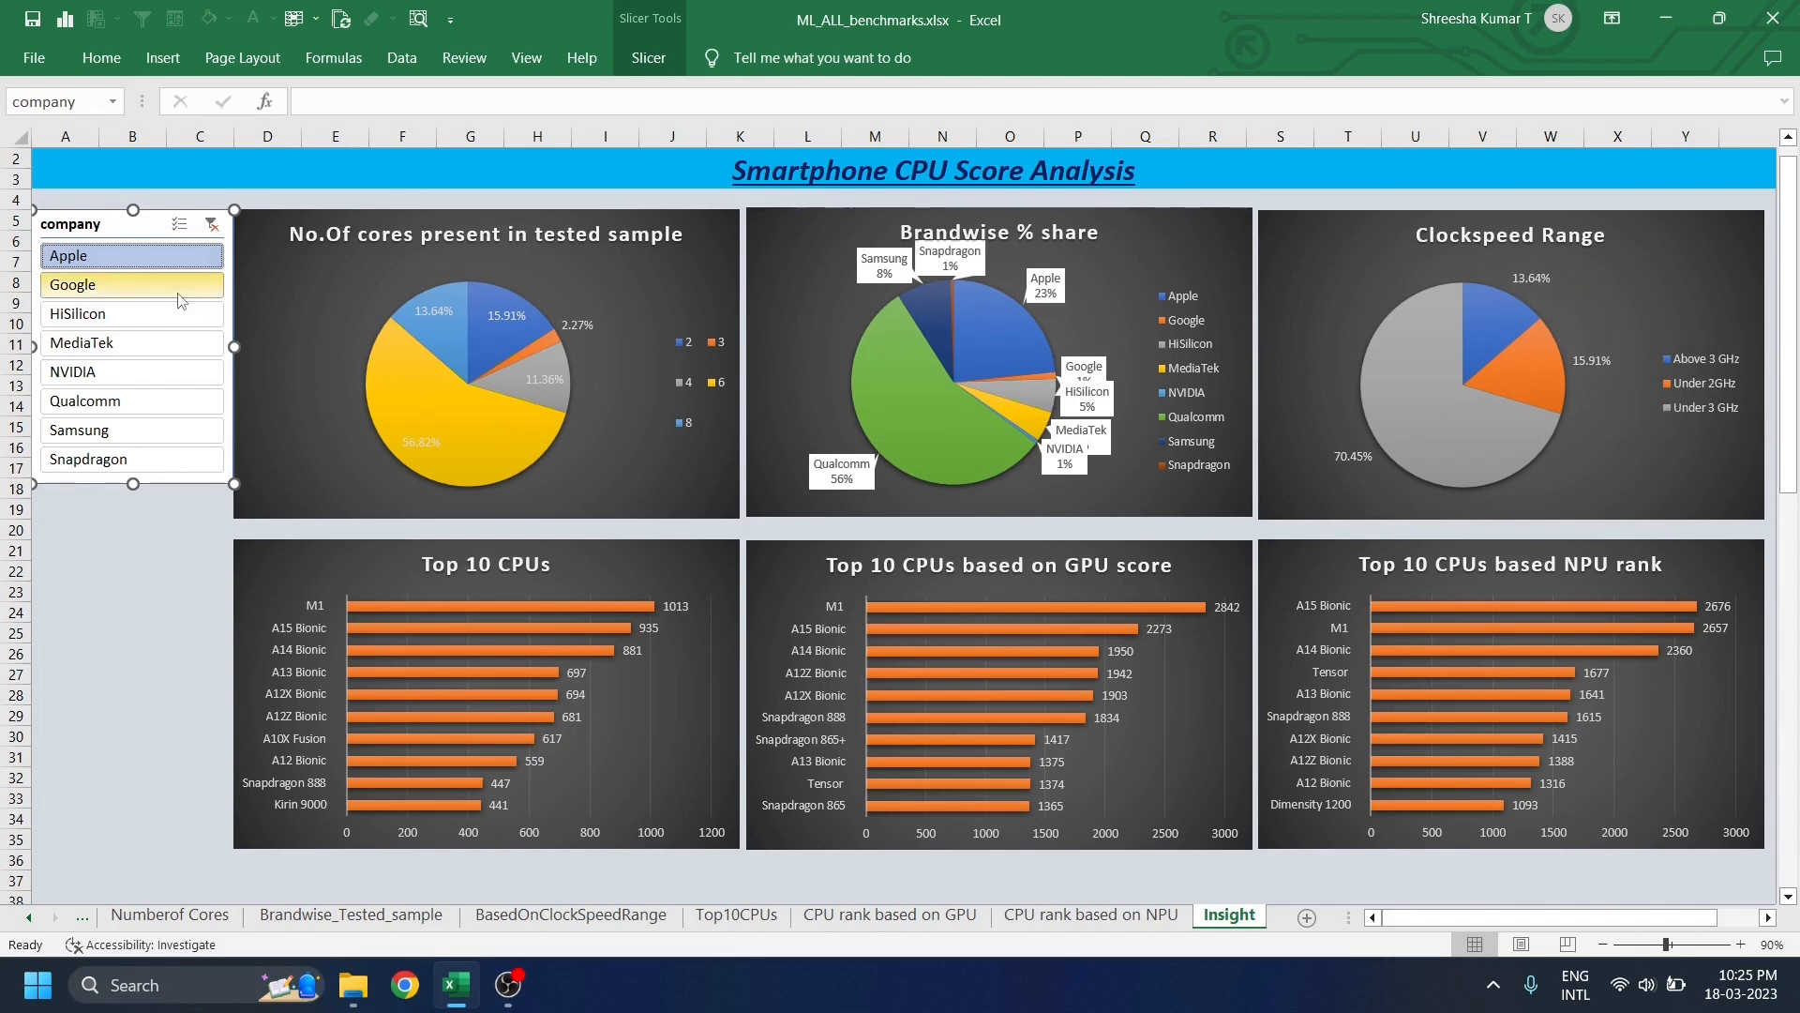
- Filter the slicer to Google, MediaTek, NVIDIA and Qualcomm one at a time and compare the core-count and clock speed charts
click(159, 371)
click(144, 289)
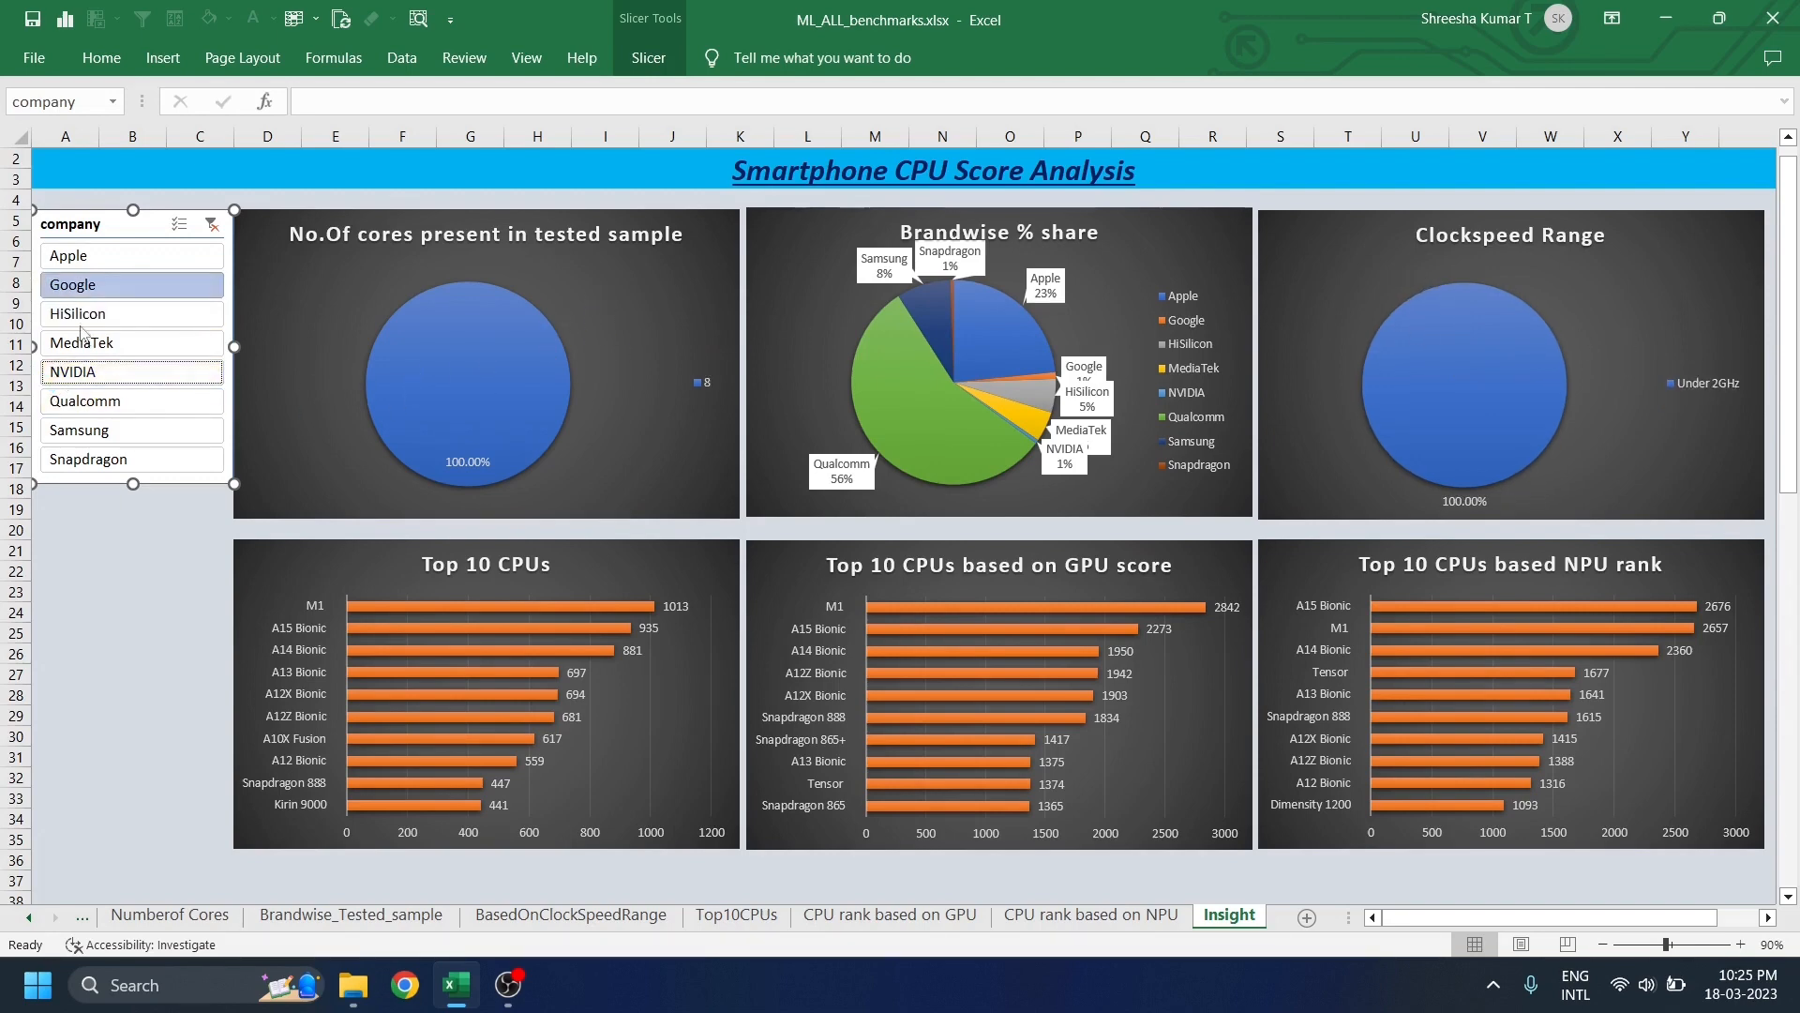
click(104, 314)
click(125, 286)
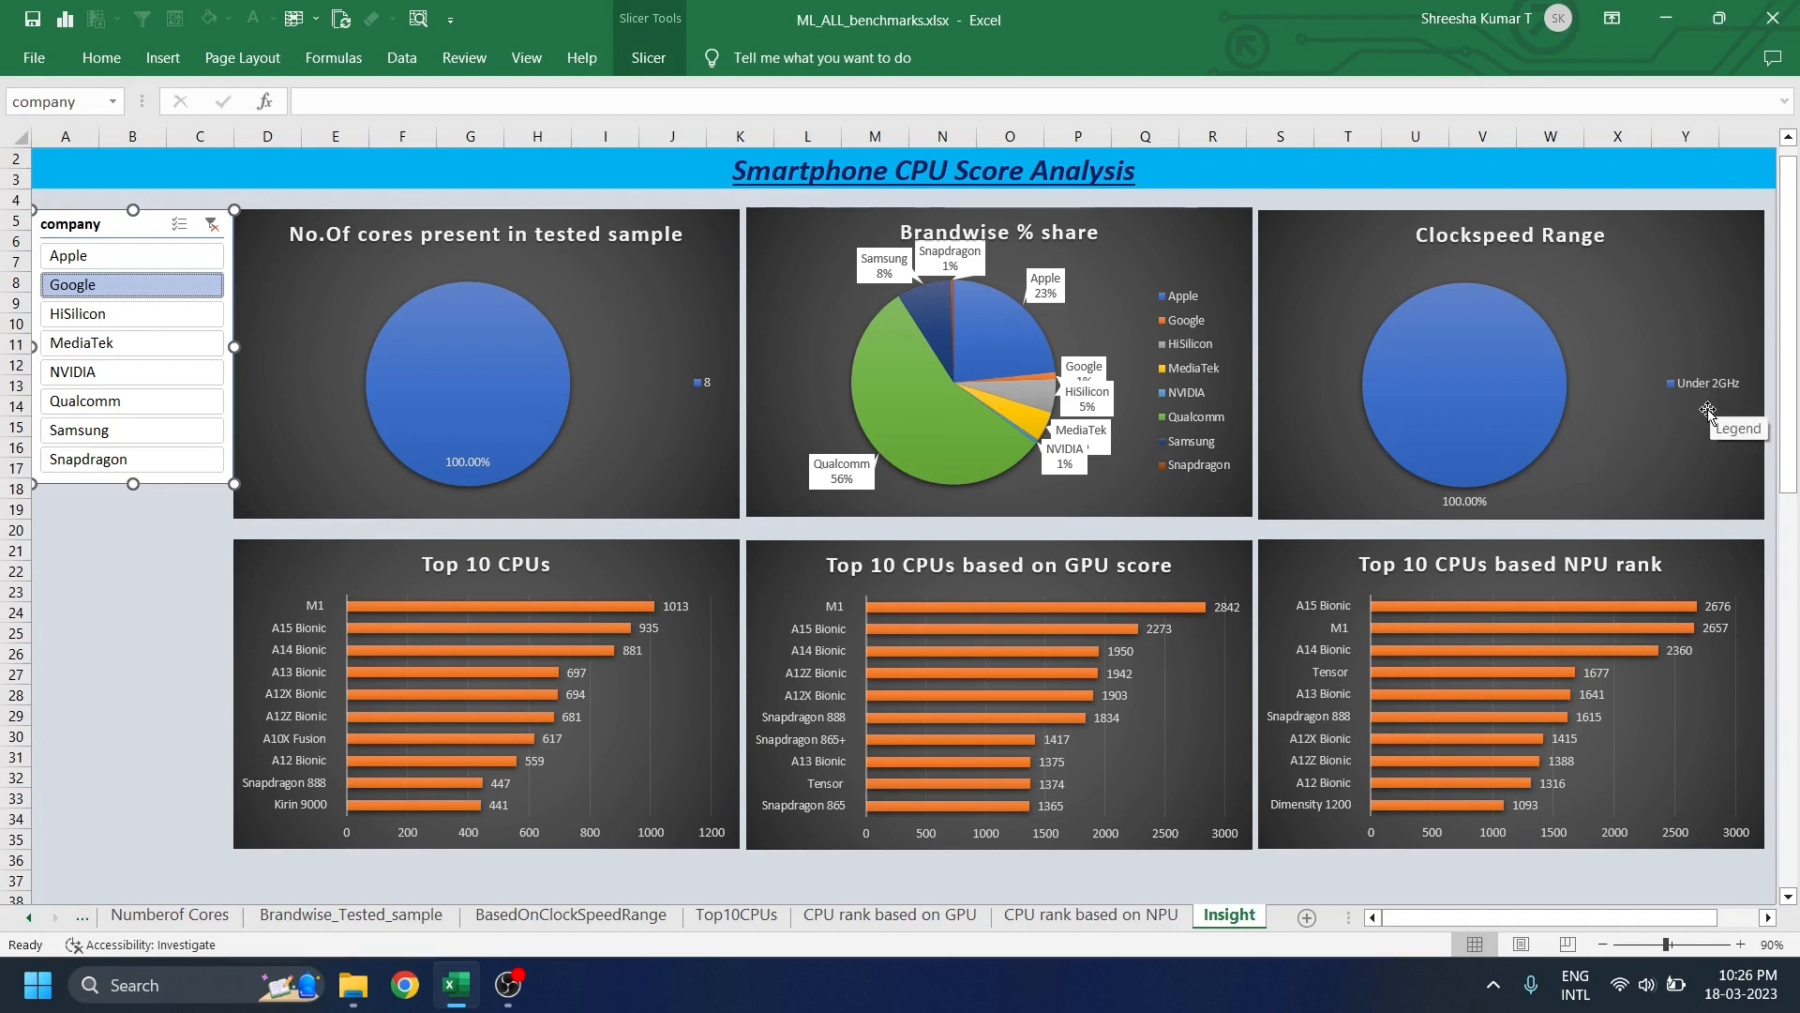
click(132, 342)
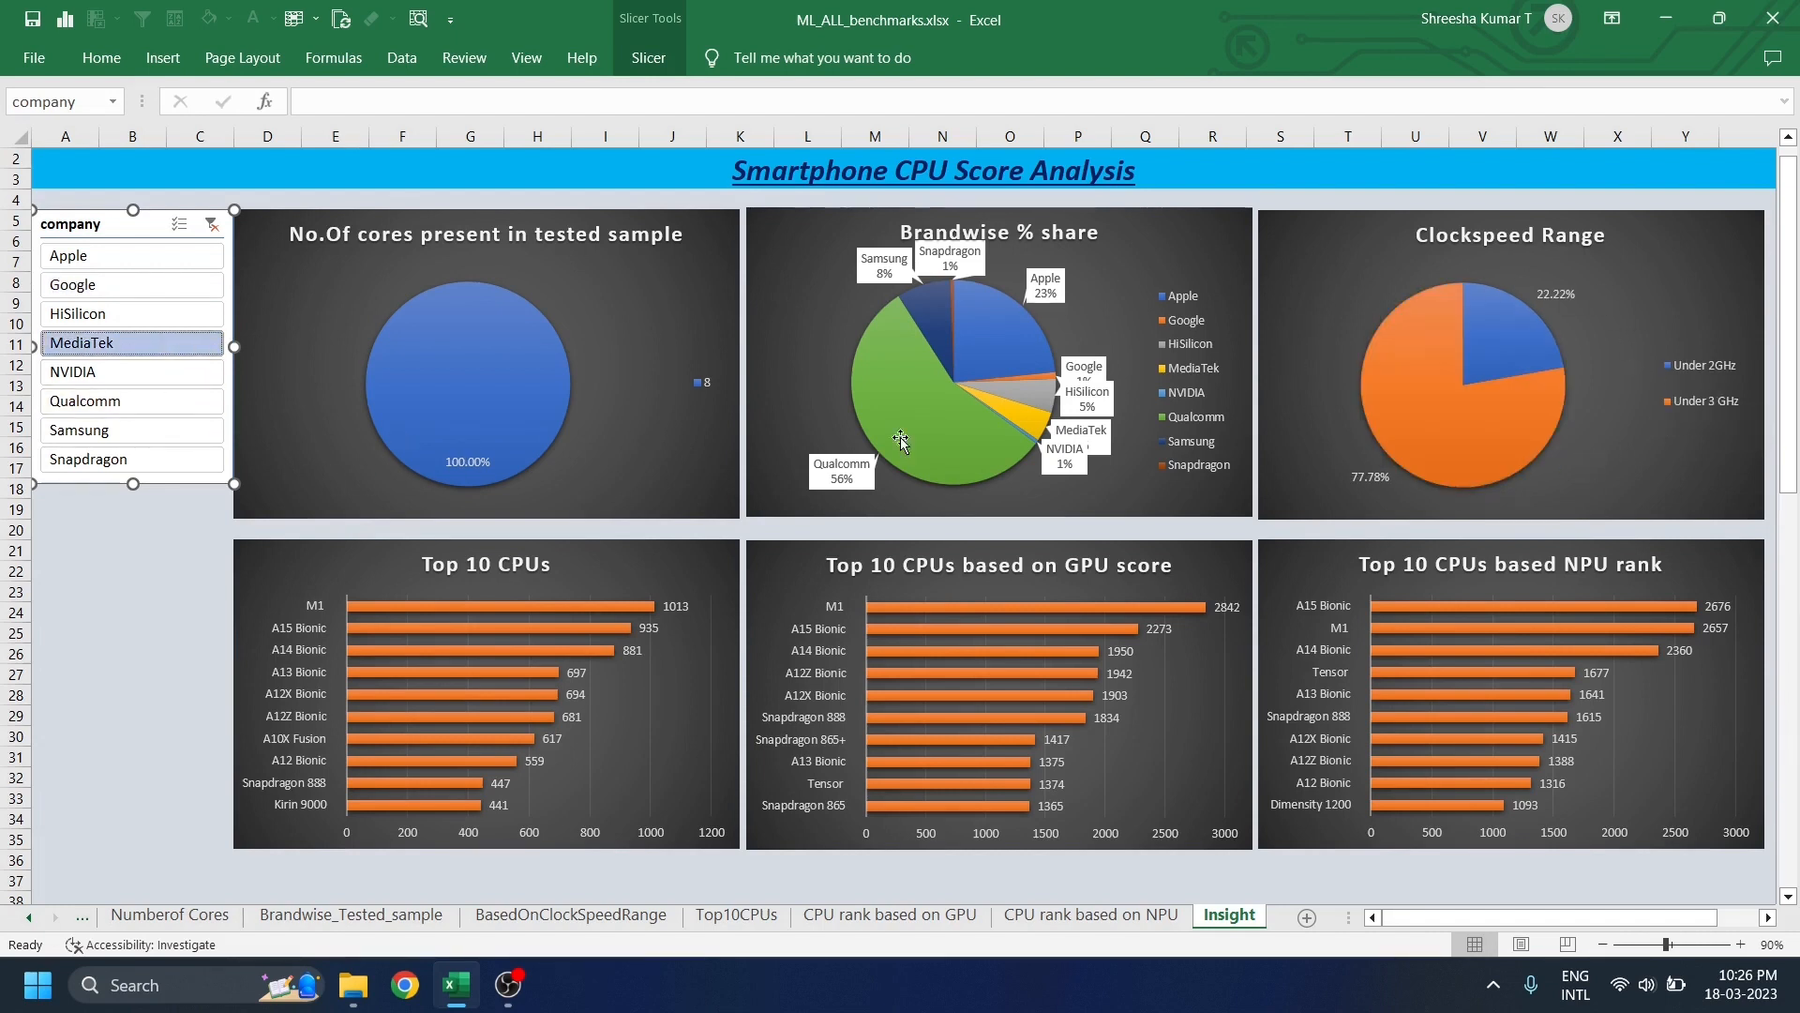
click(157, 404)
click(154, 370)
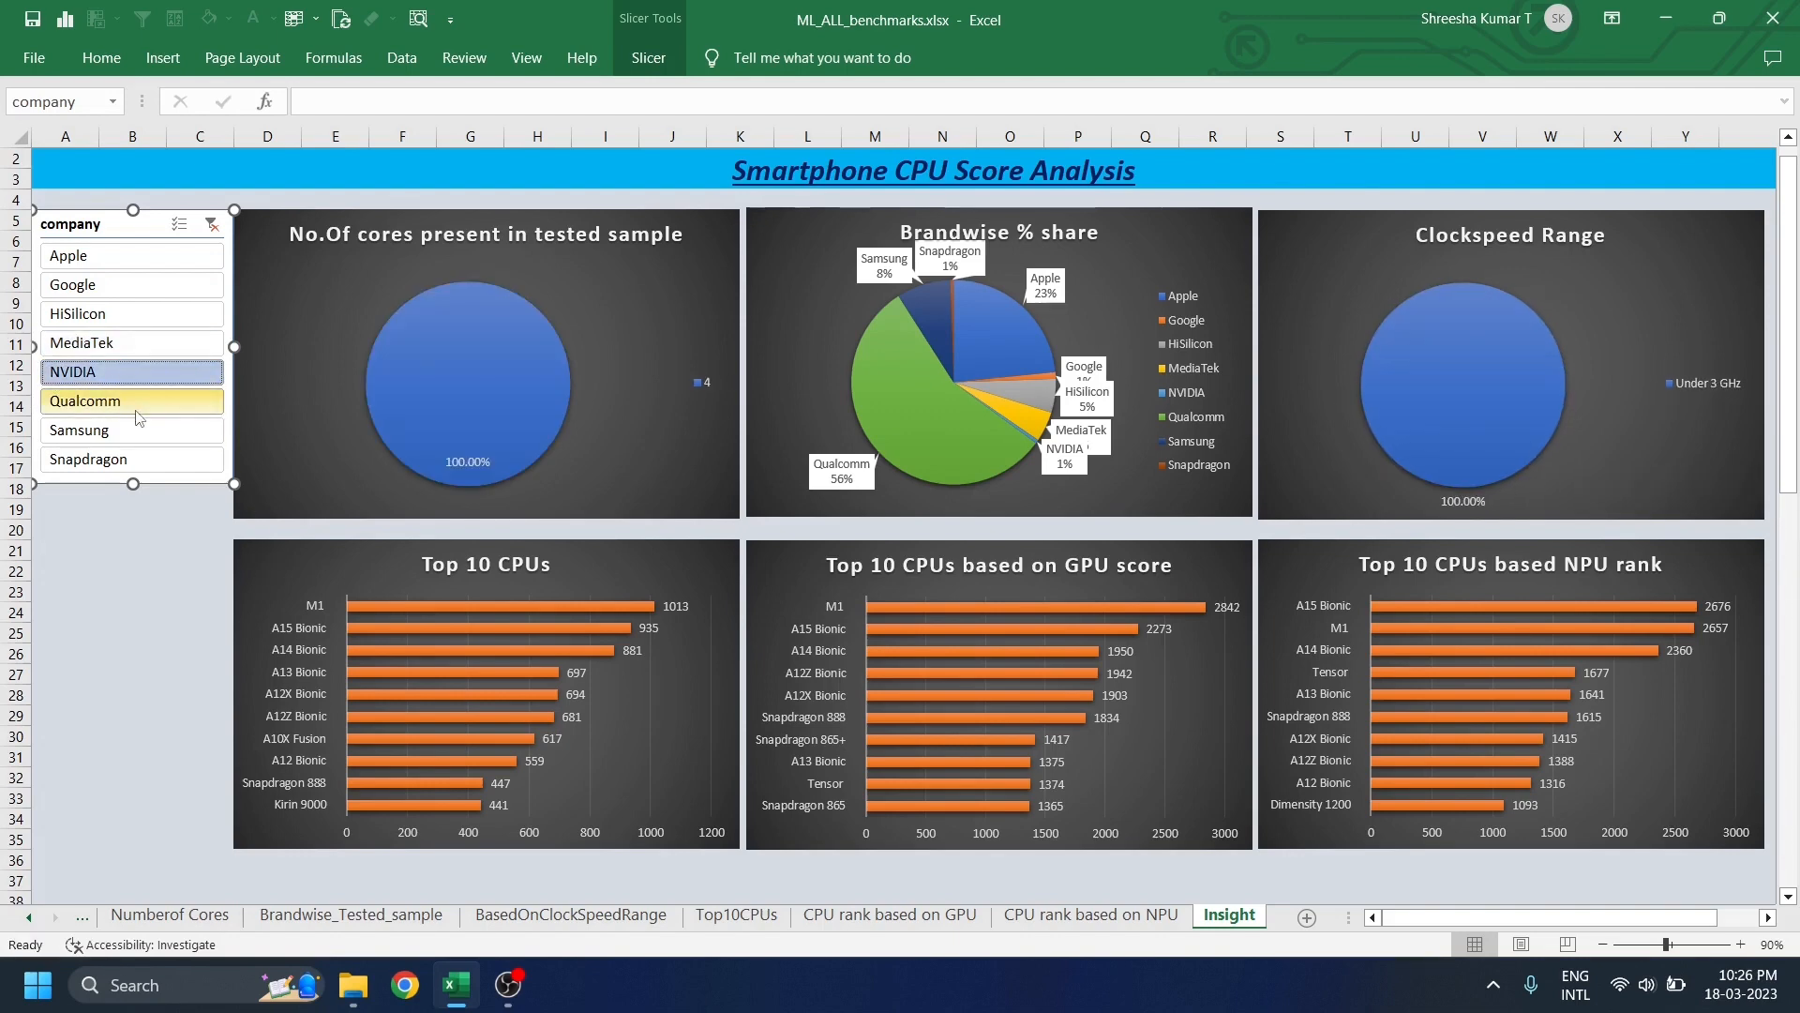
click(137, 406)
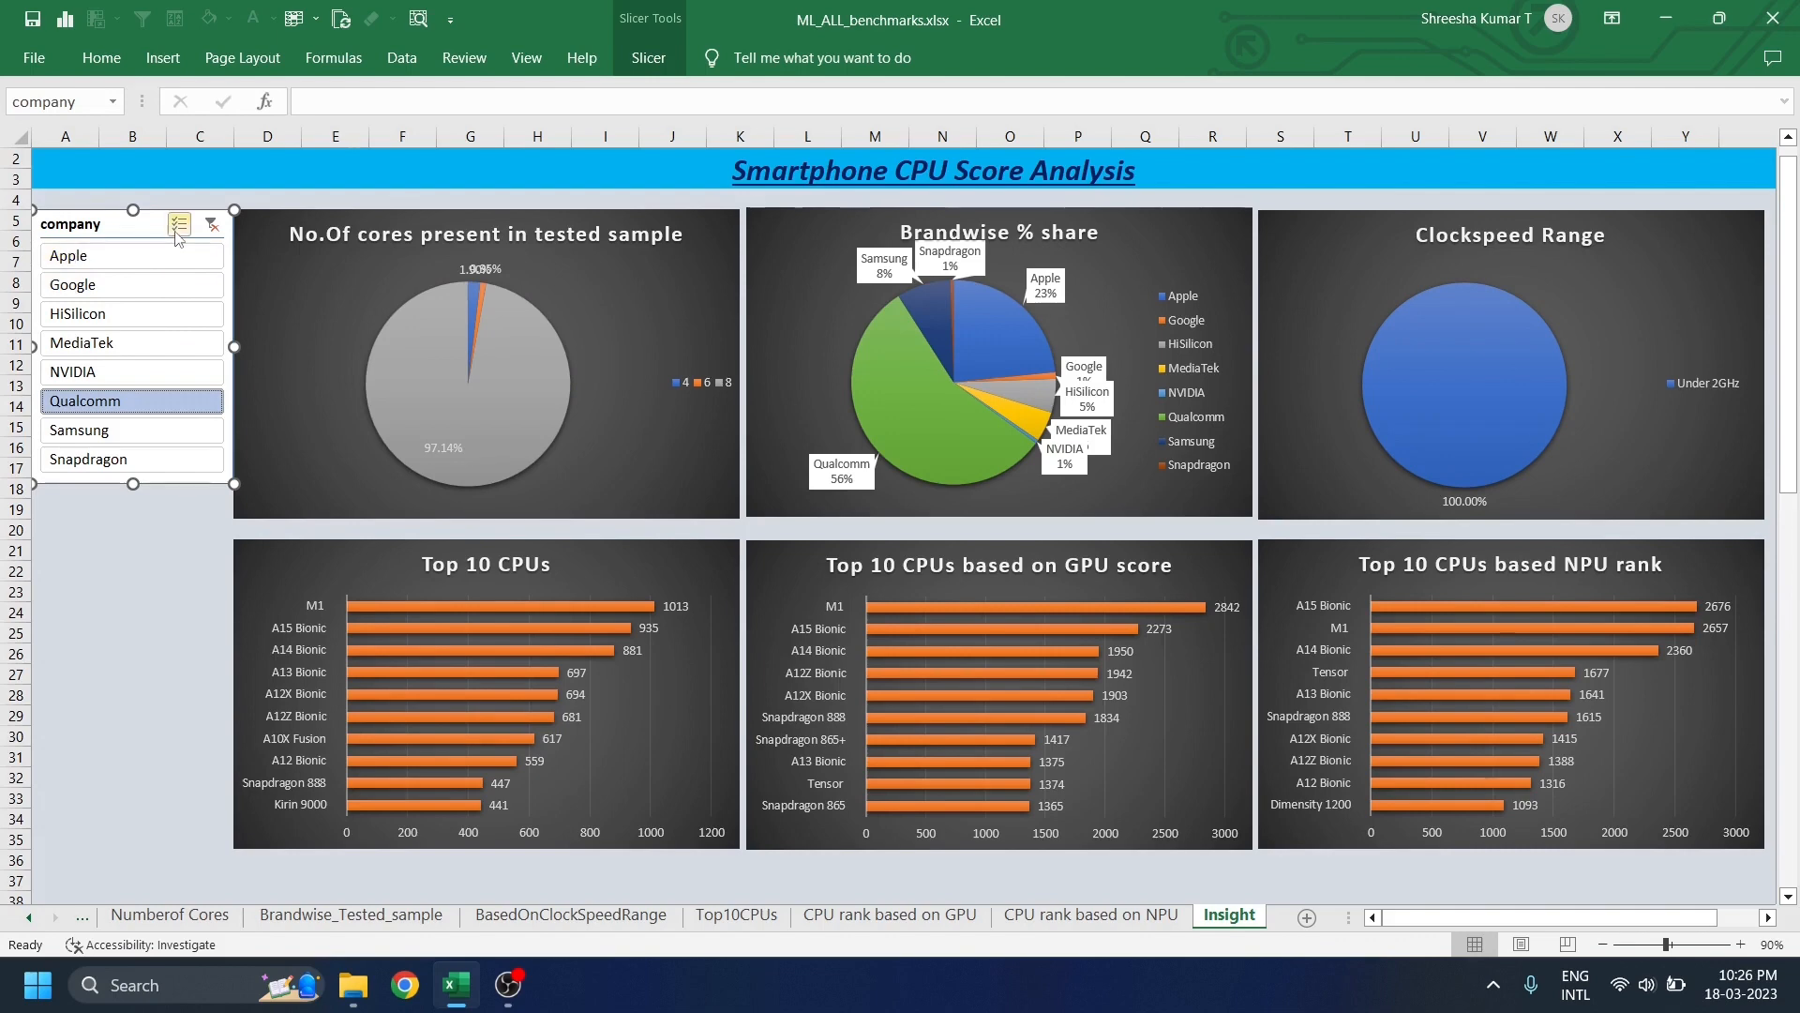
- Multi-select Apple, Google and HiSilicon alongside Qualcomm in the slicer, and clear the filter to show all companies
click(179, 223)
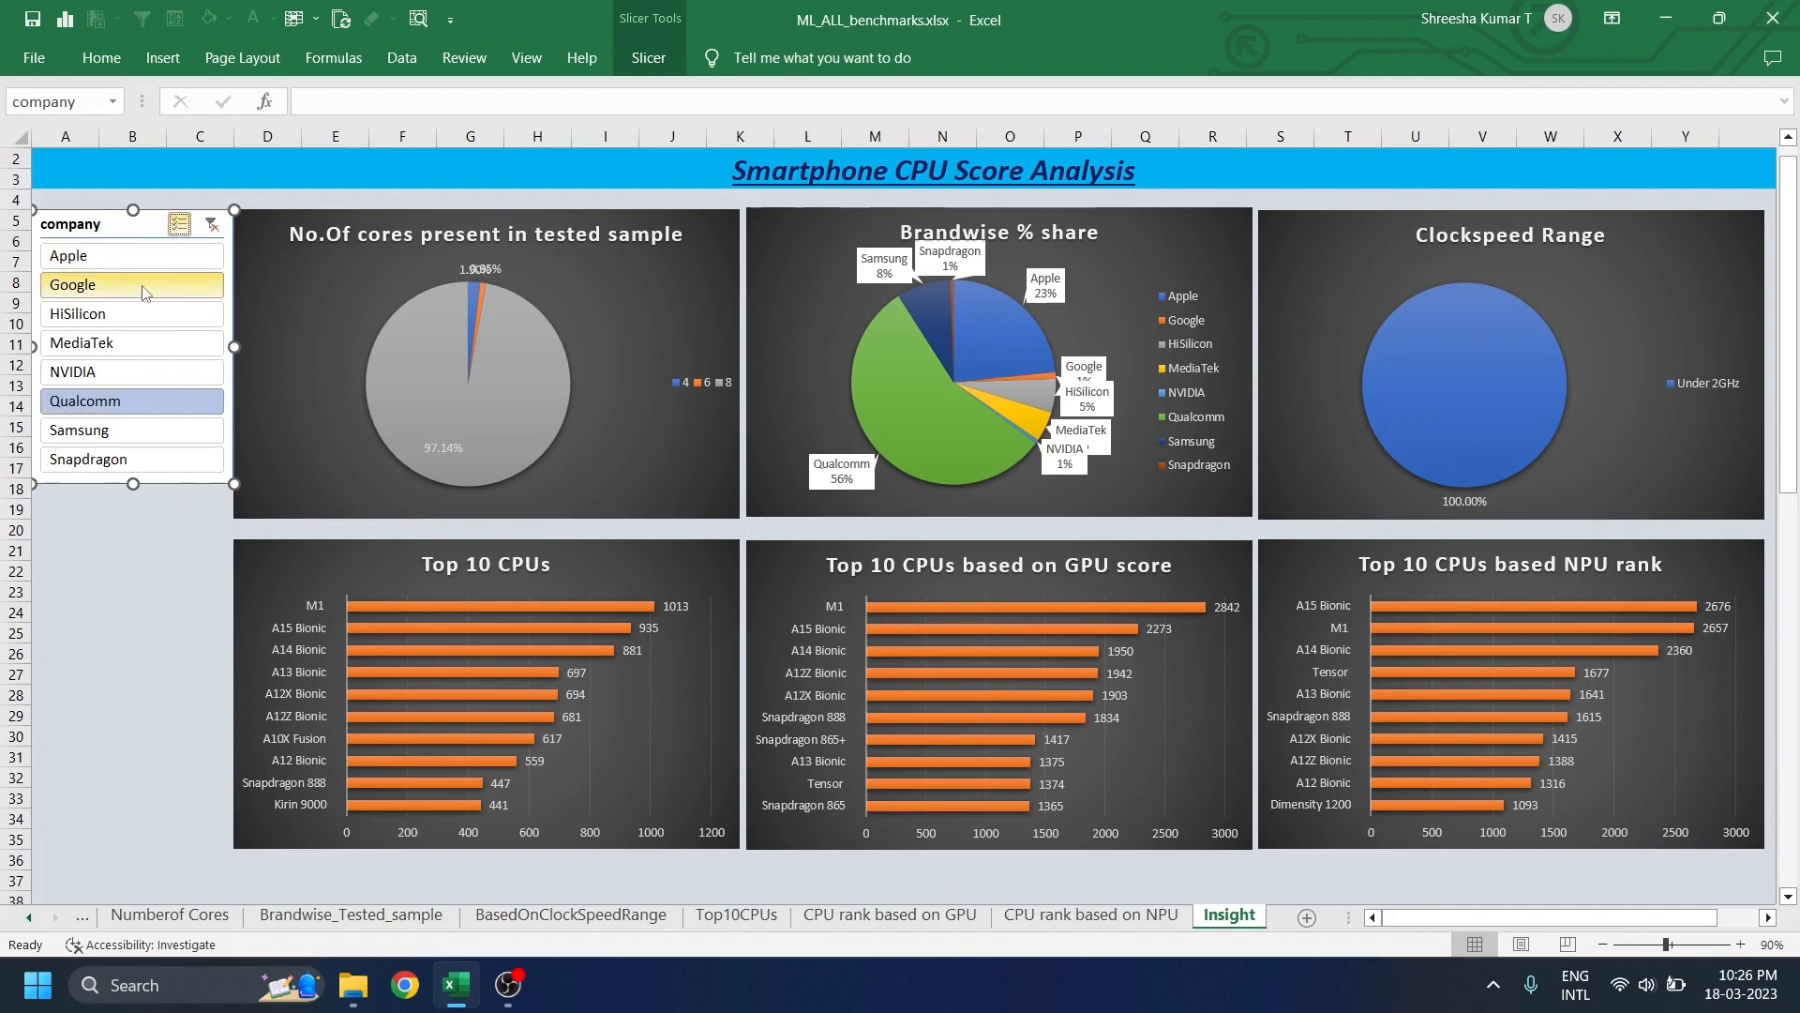
click(152, 284)
click(148, 263)
click(131, 313)
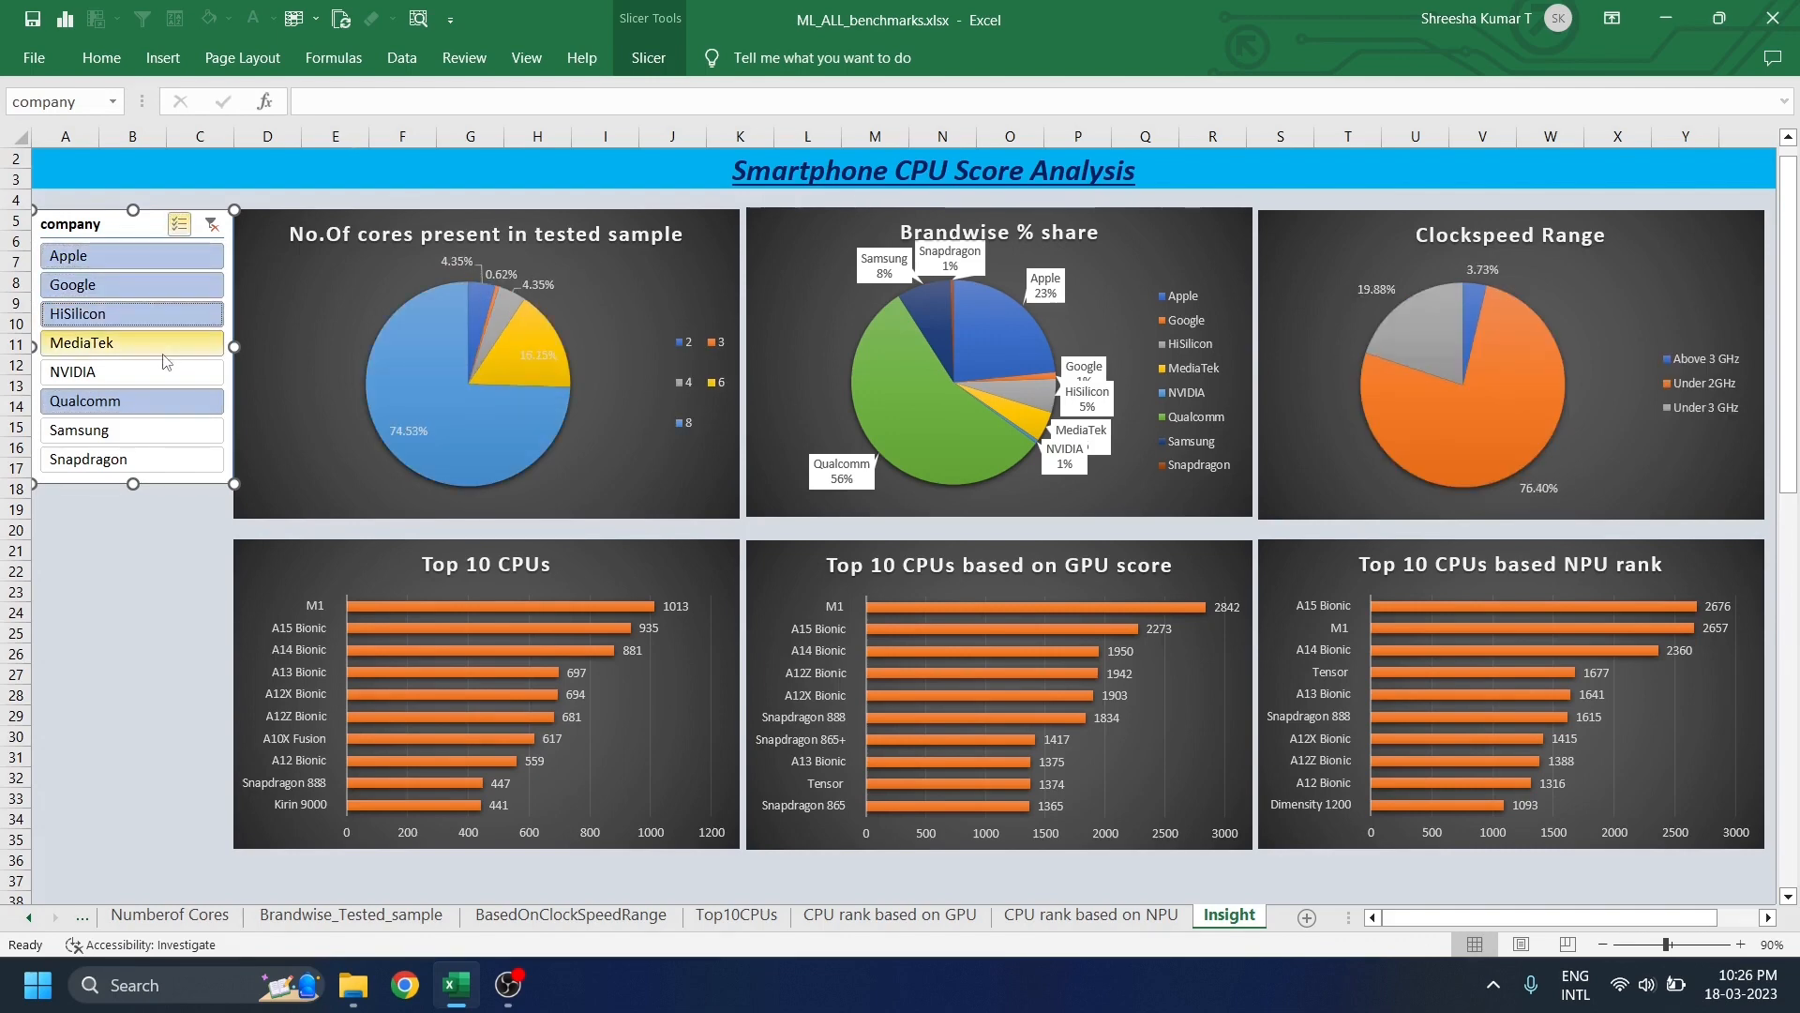
click(212, 226)
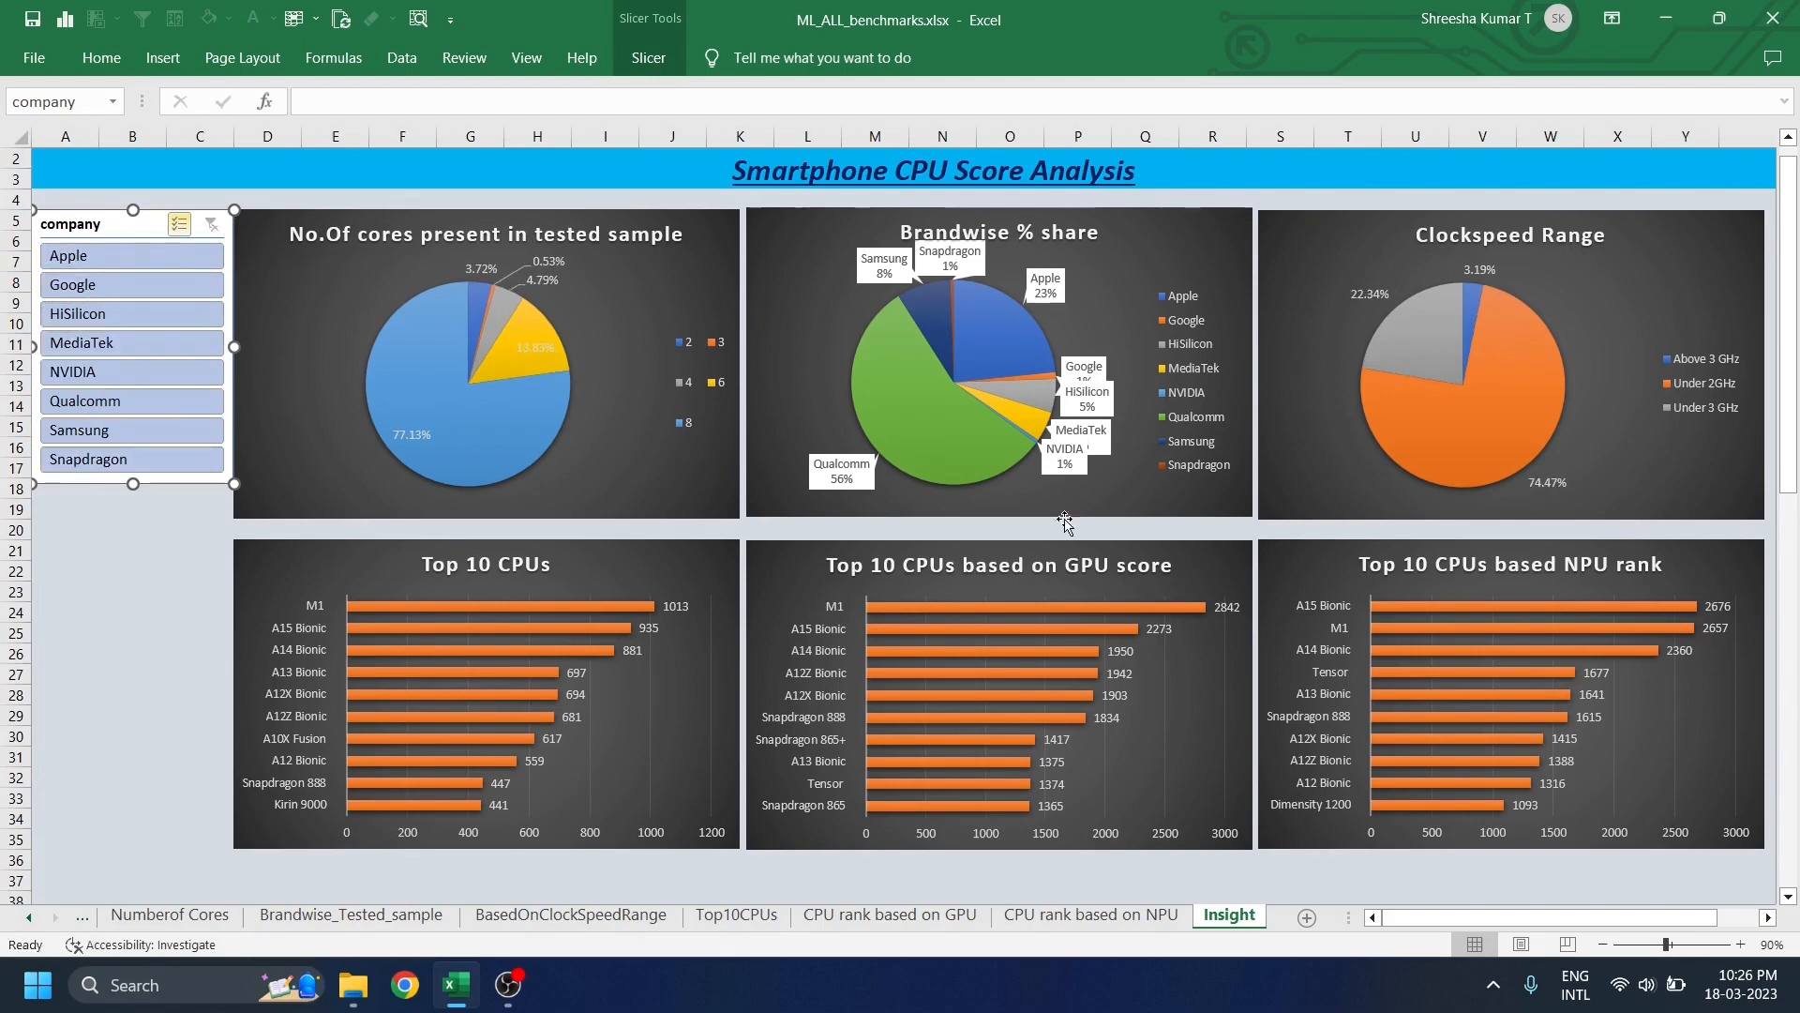
mouse_move(918, 677)
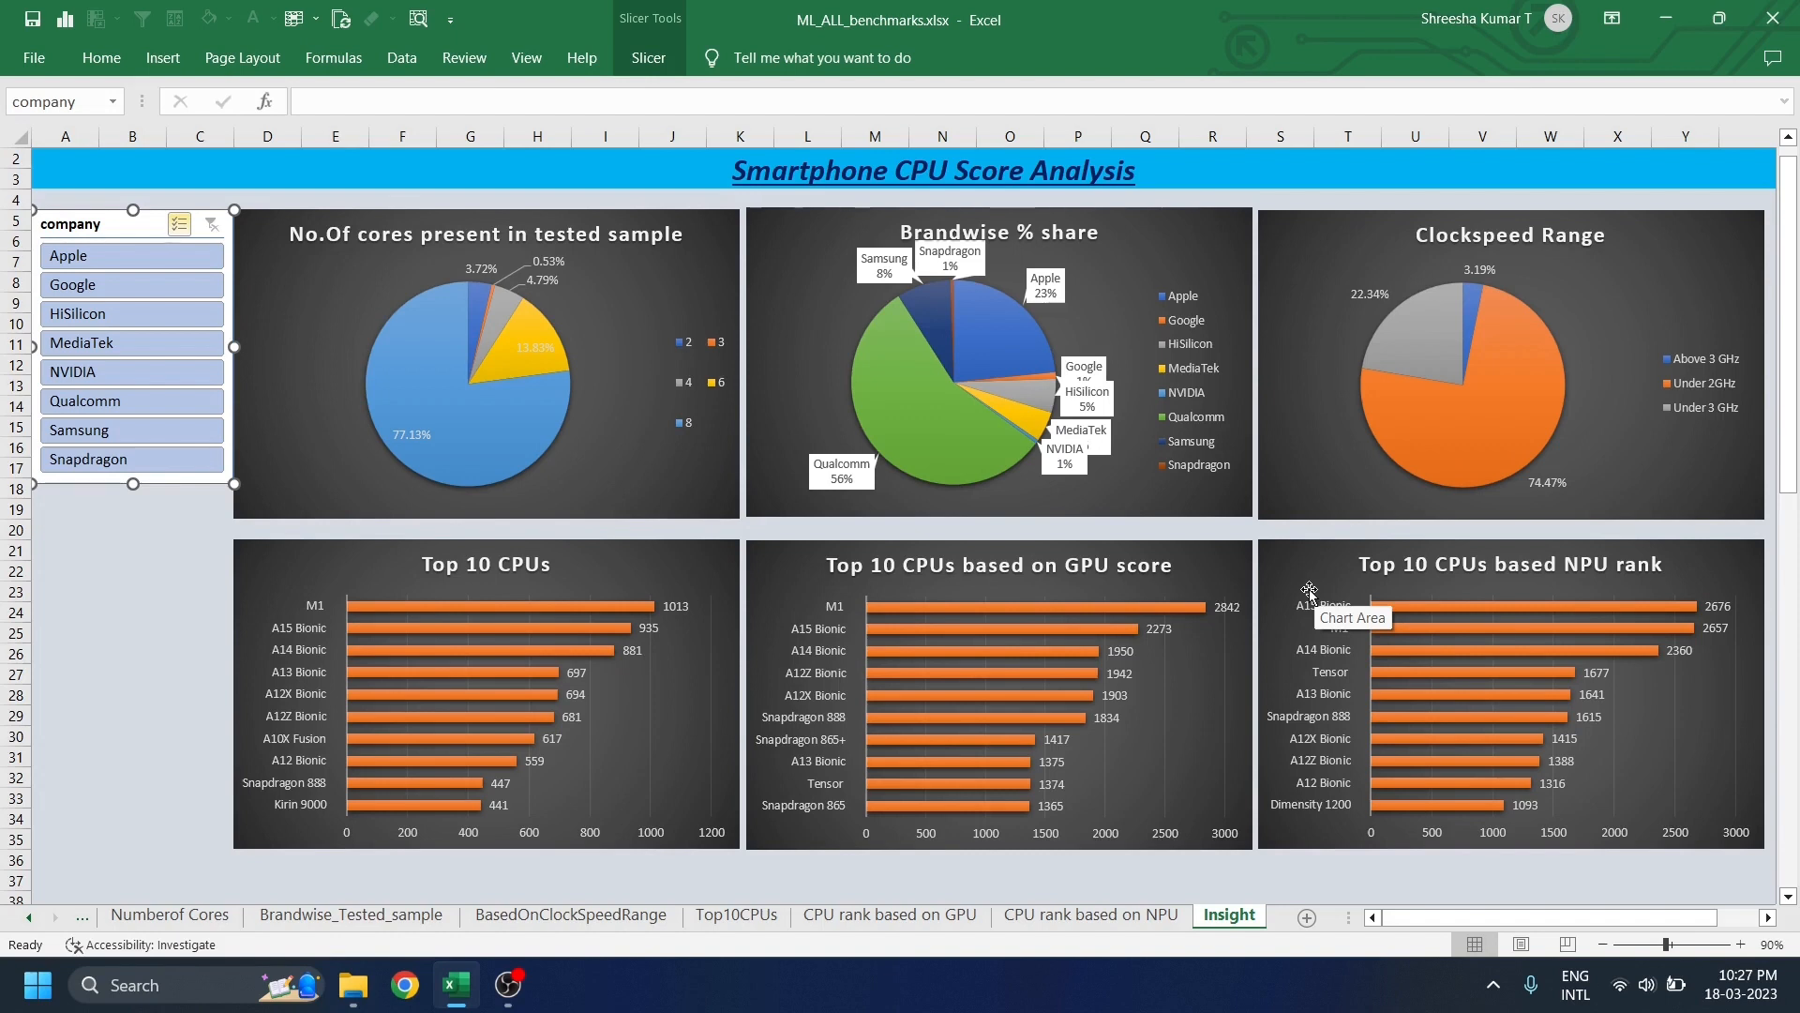
mouse_move(1088, 652)
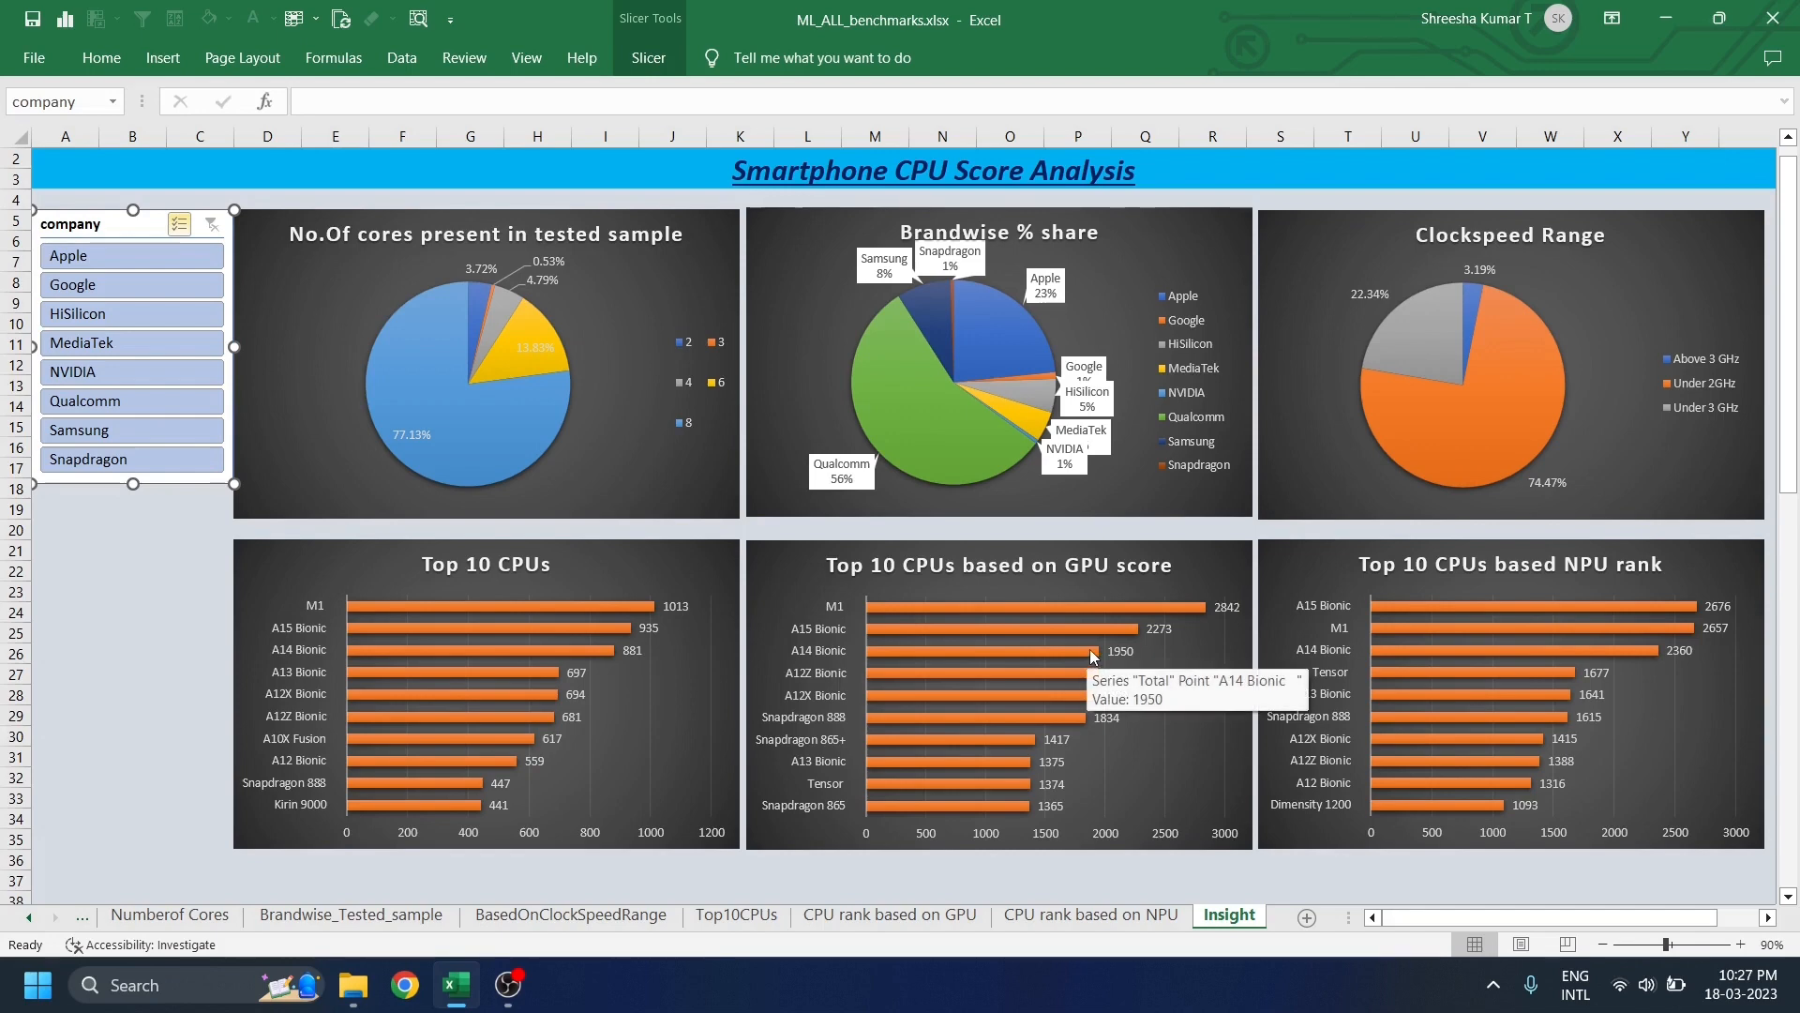